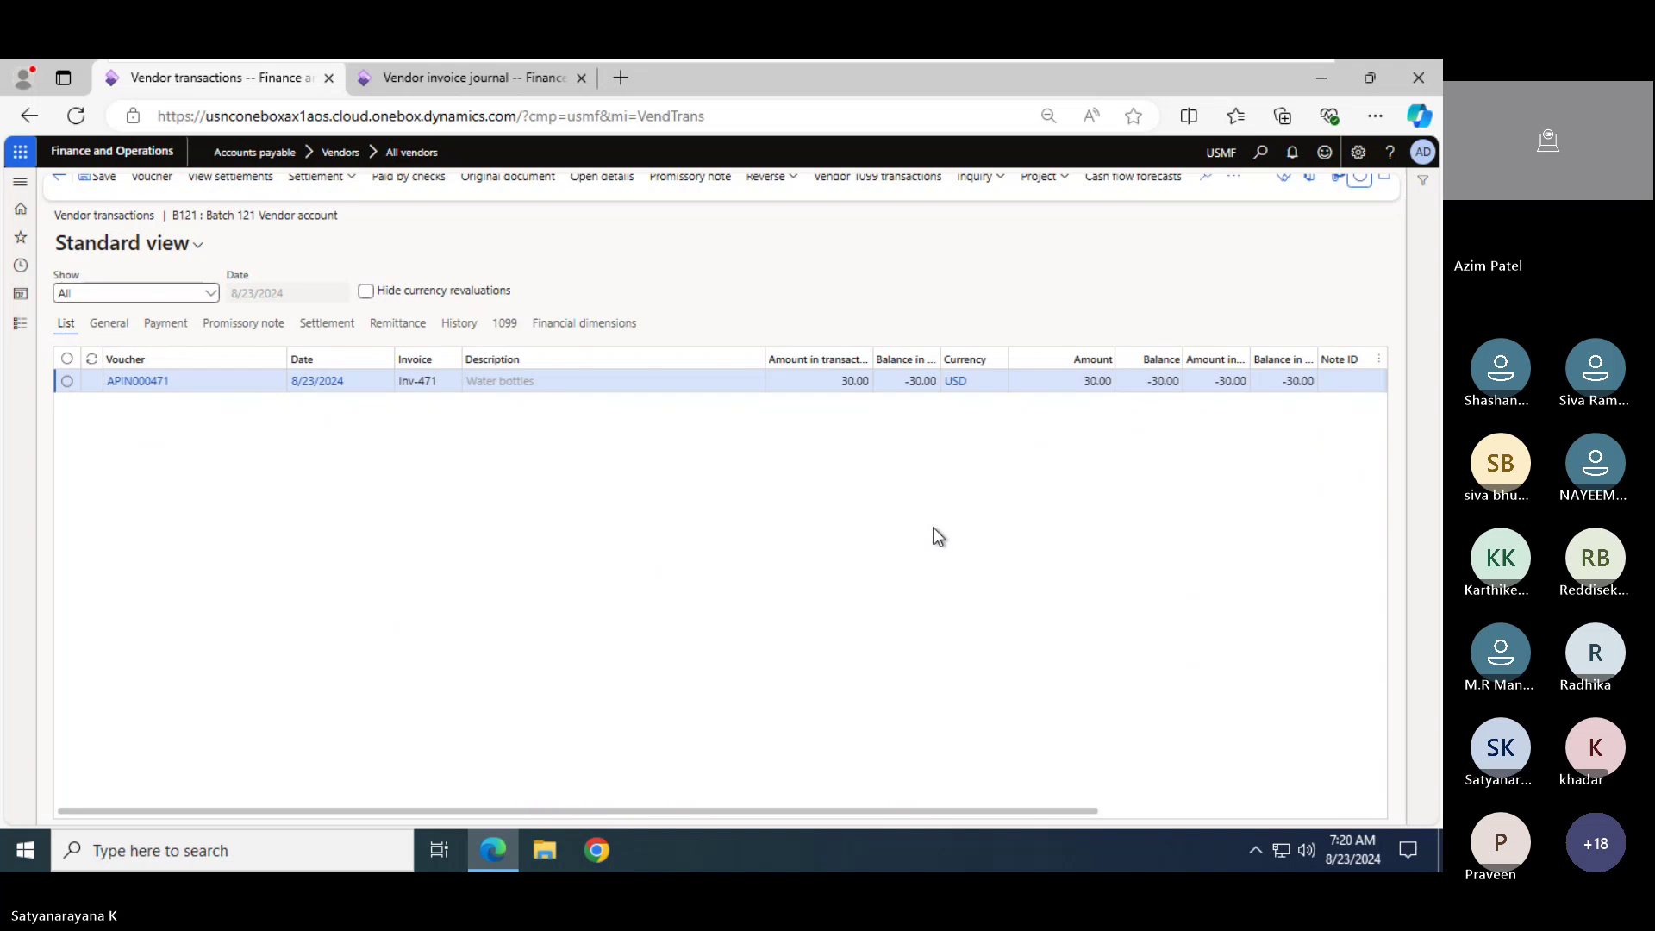
Switch to the Organization.png diagram and view the vendor and customer debit and credit flows
mouse_move(1040, 67)
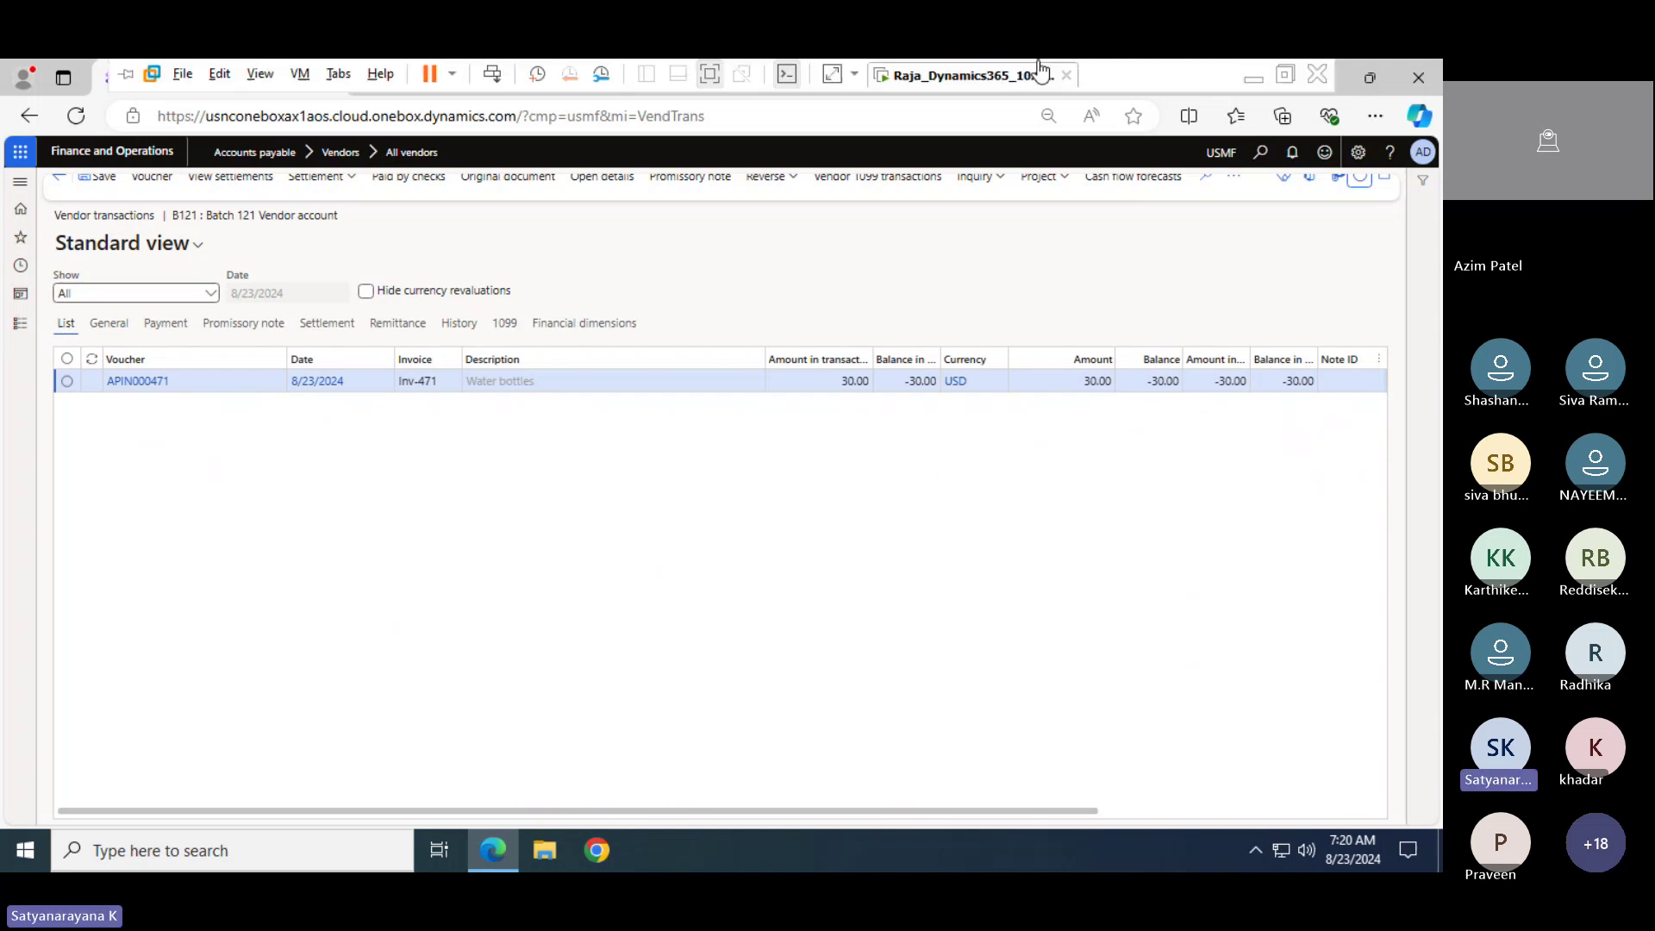
key(alt+Tab)
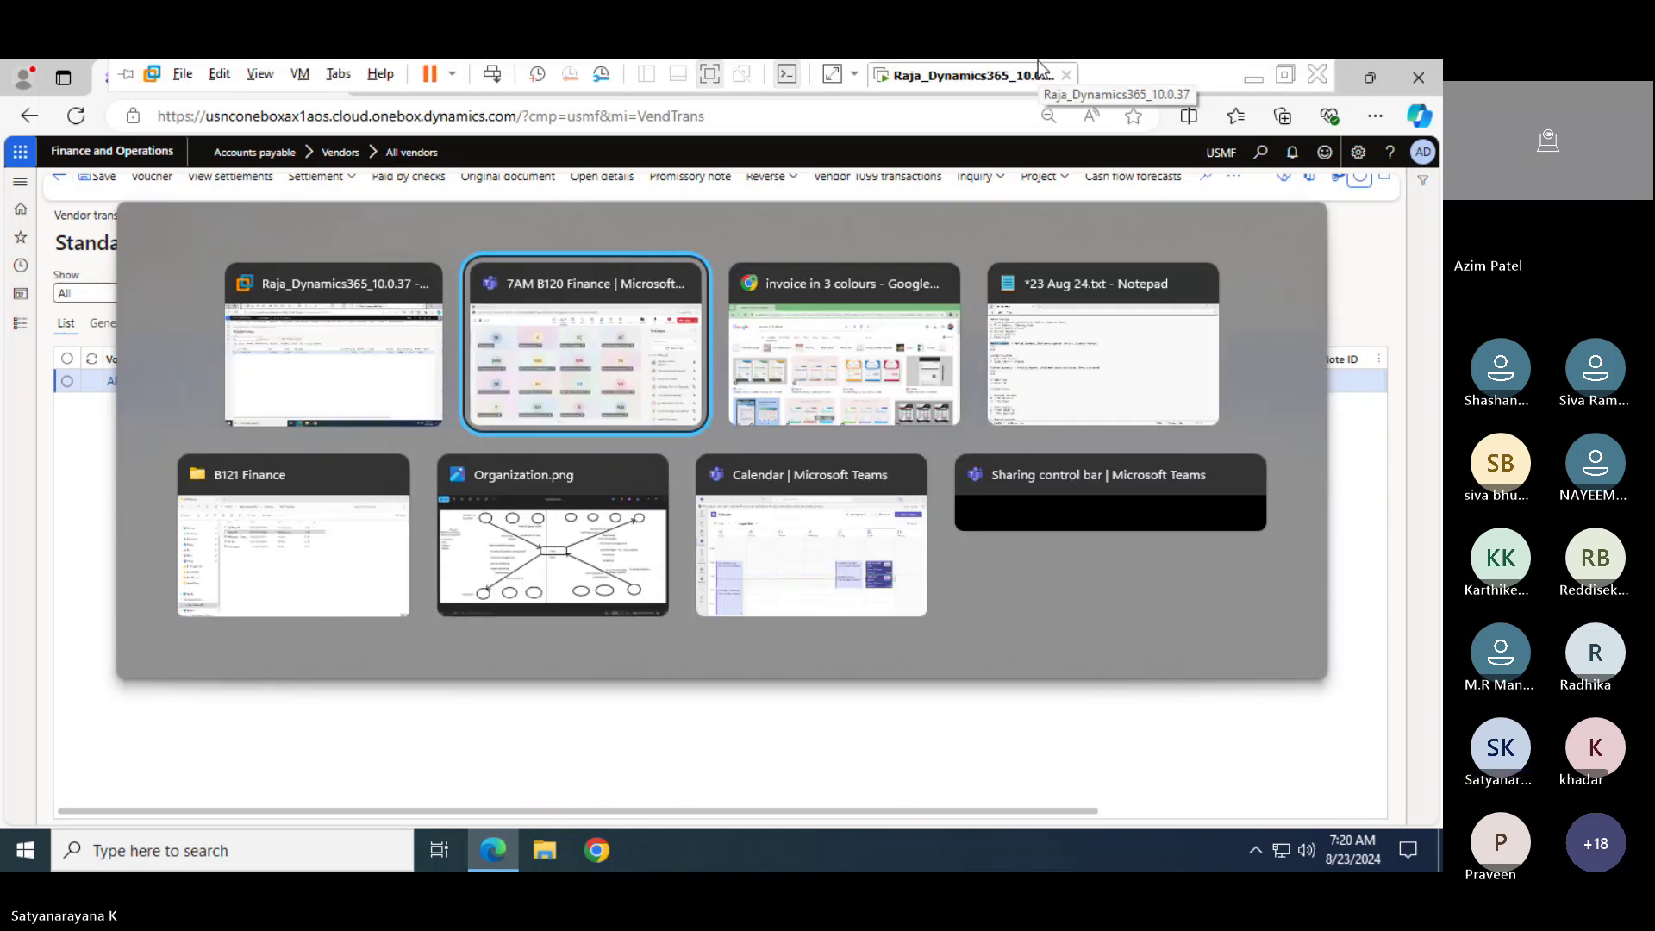
key(alt+Tab)
key(alt+Tab)
key(alt+Tab)
key(alt+Tab)
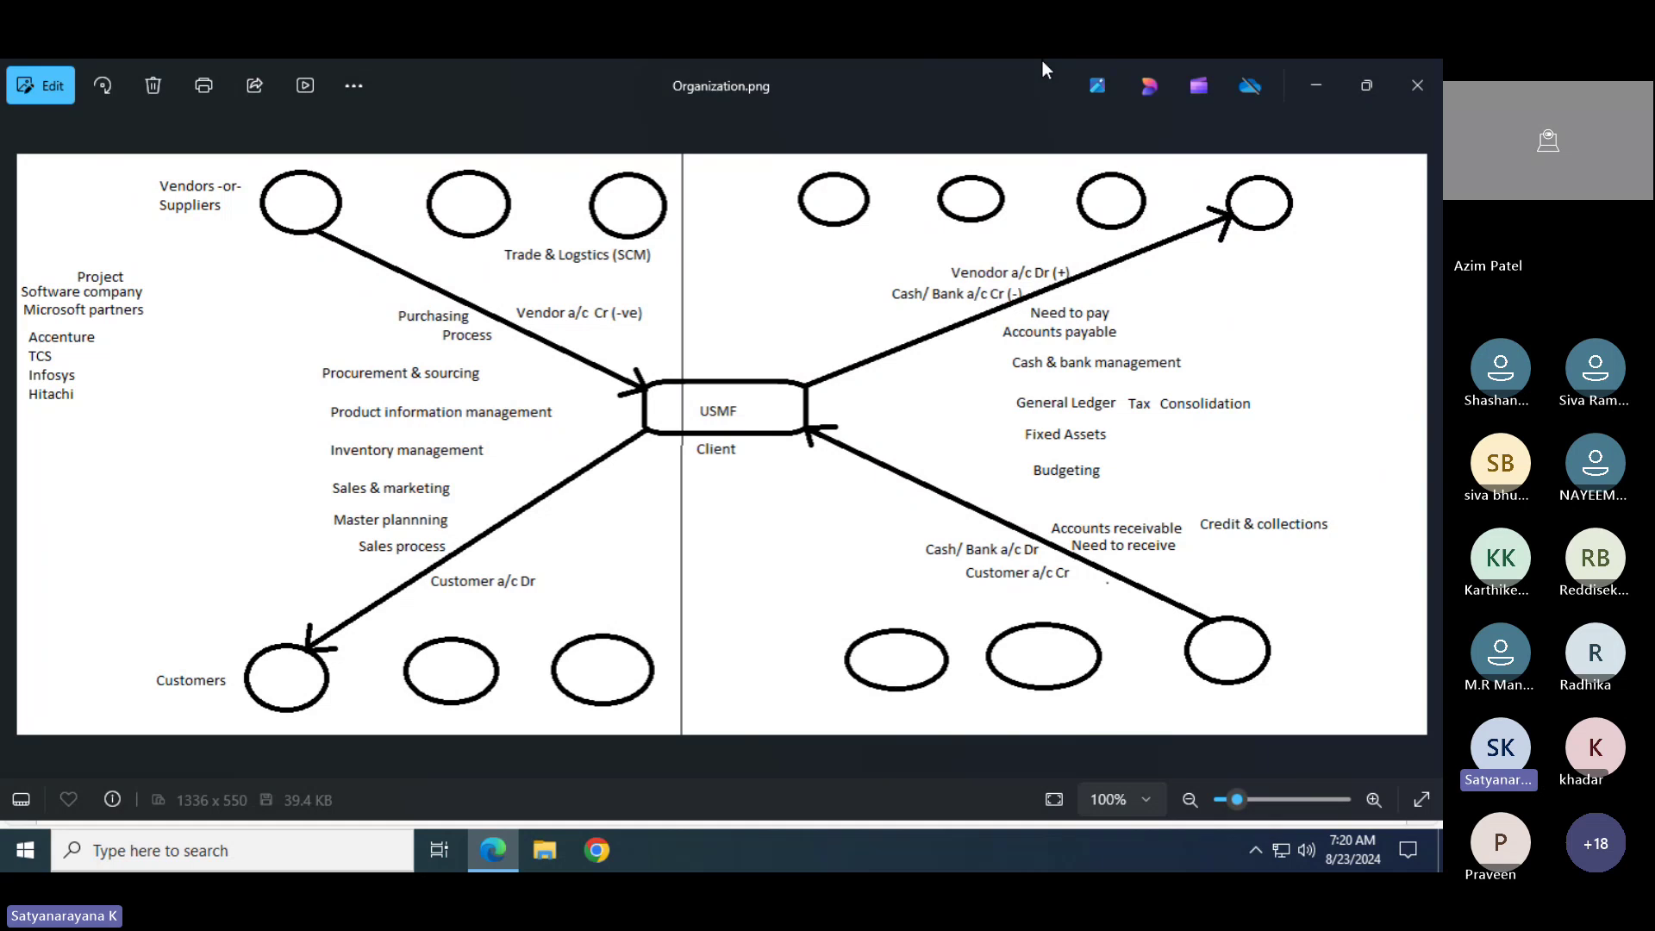
Switch to the 23 Aug 24.txt notes, add the line "Vendor a/c Cr (-)" below the Vendor invoice heading, and save the file
key(alt+Tab)
key(alt+Tab)
key(alt+Tab)
key(alt+Tab)
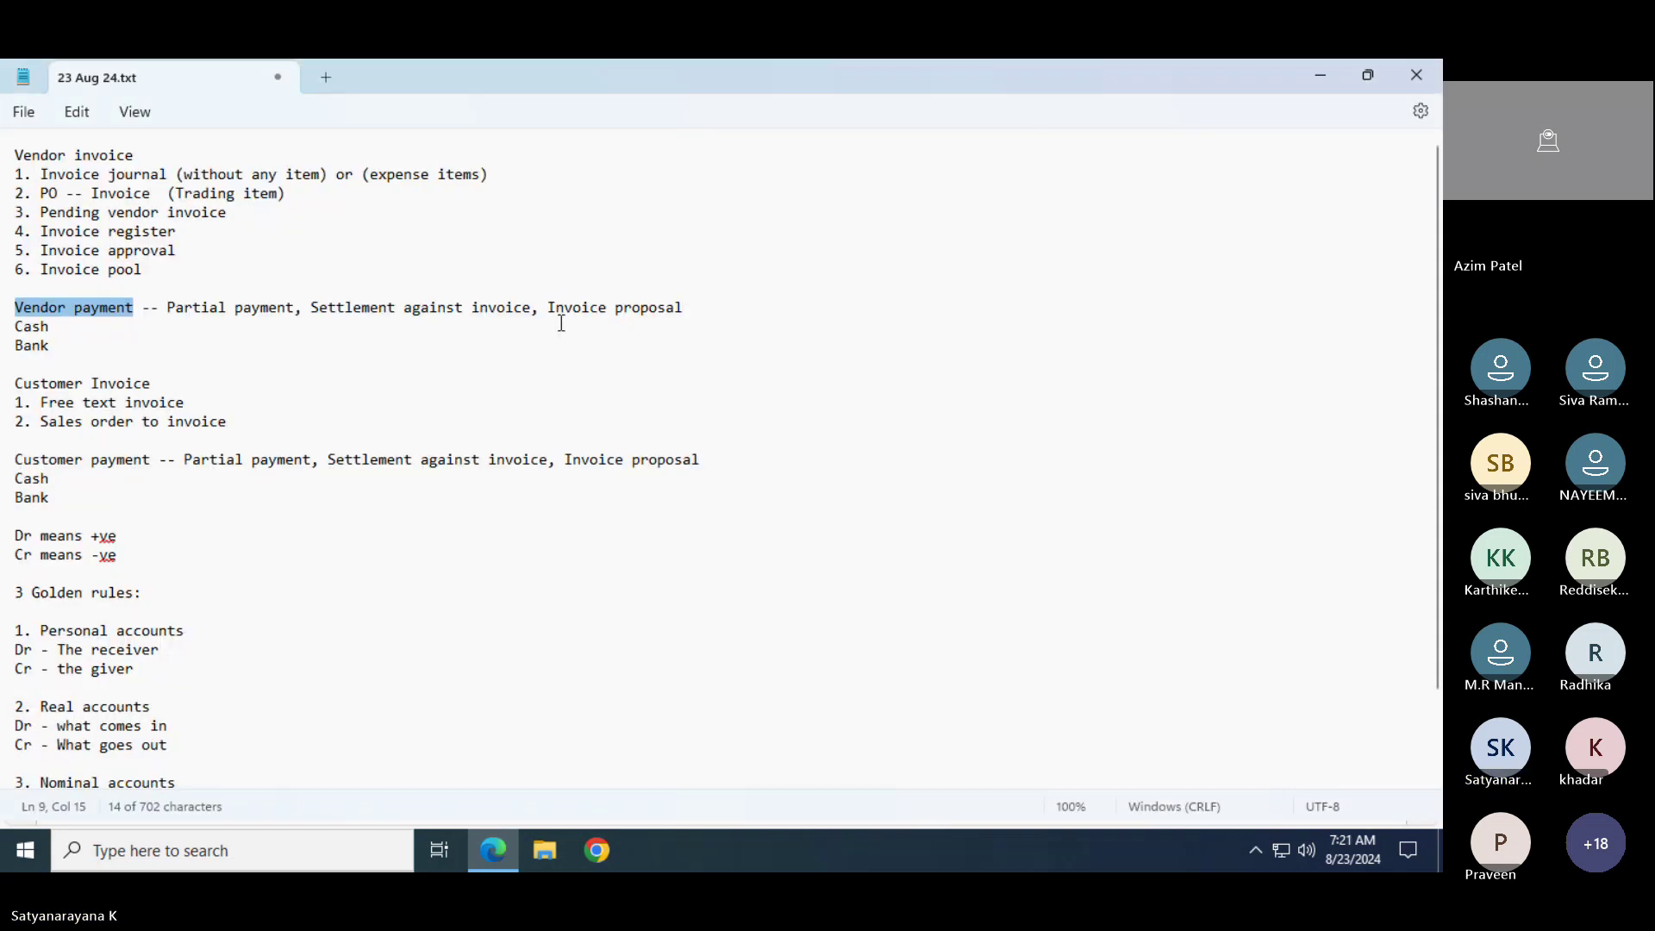
click(131, 156)
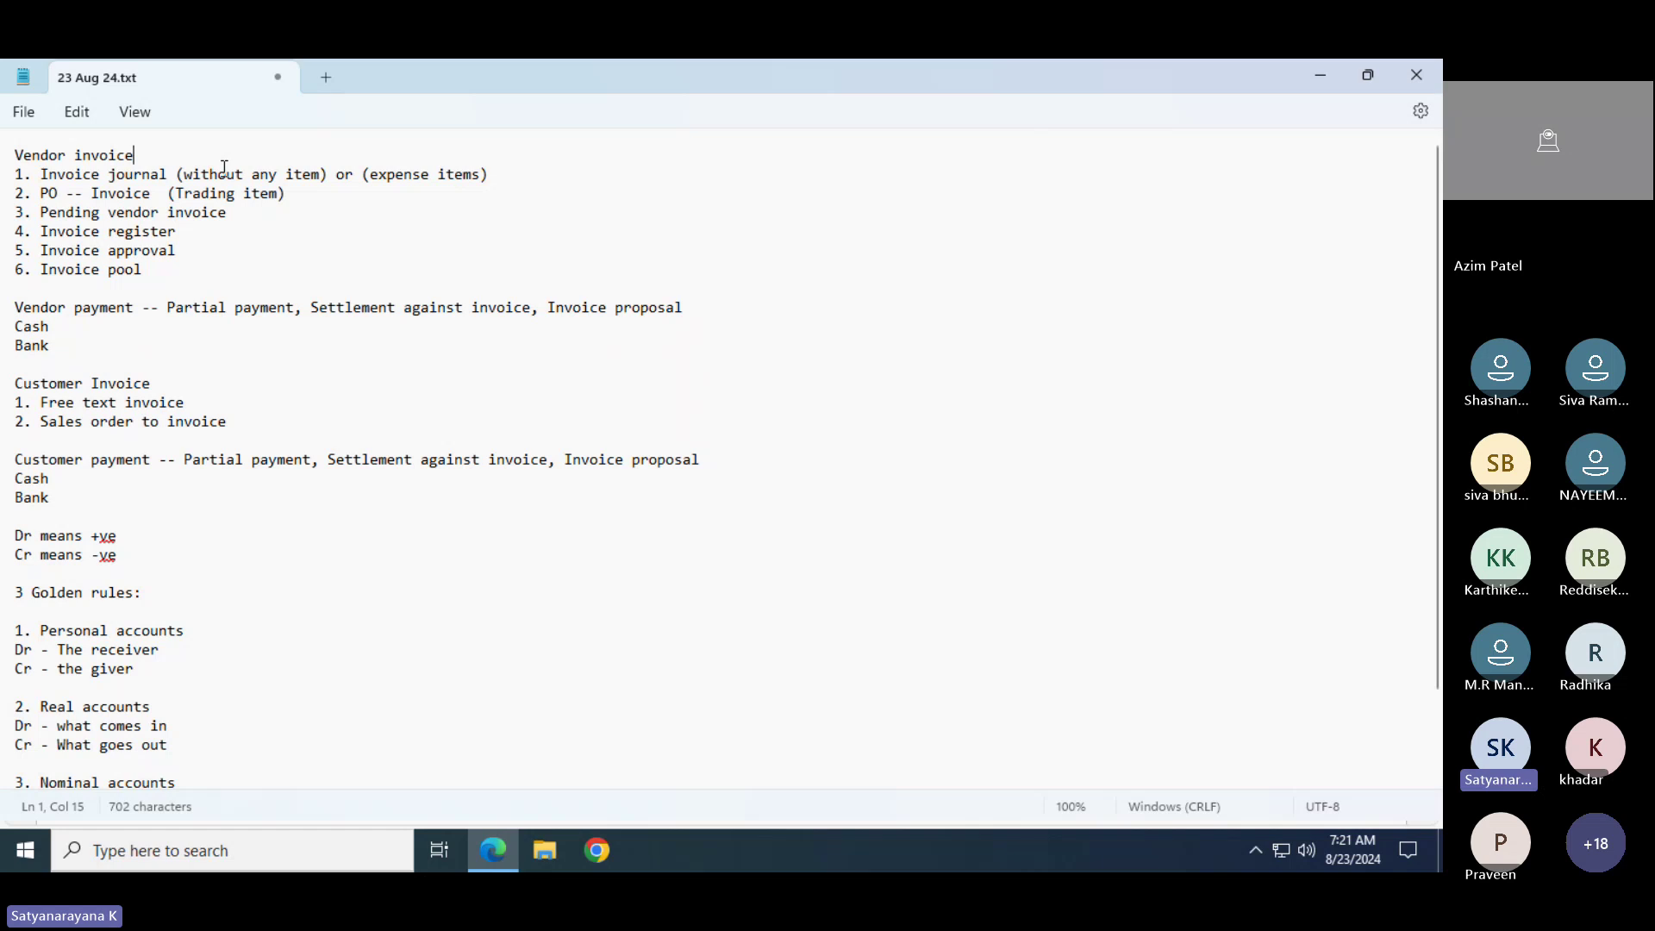
key(Return)
text(Vendor a)
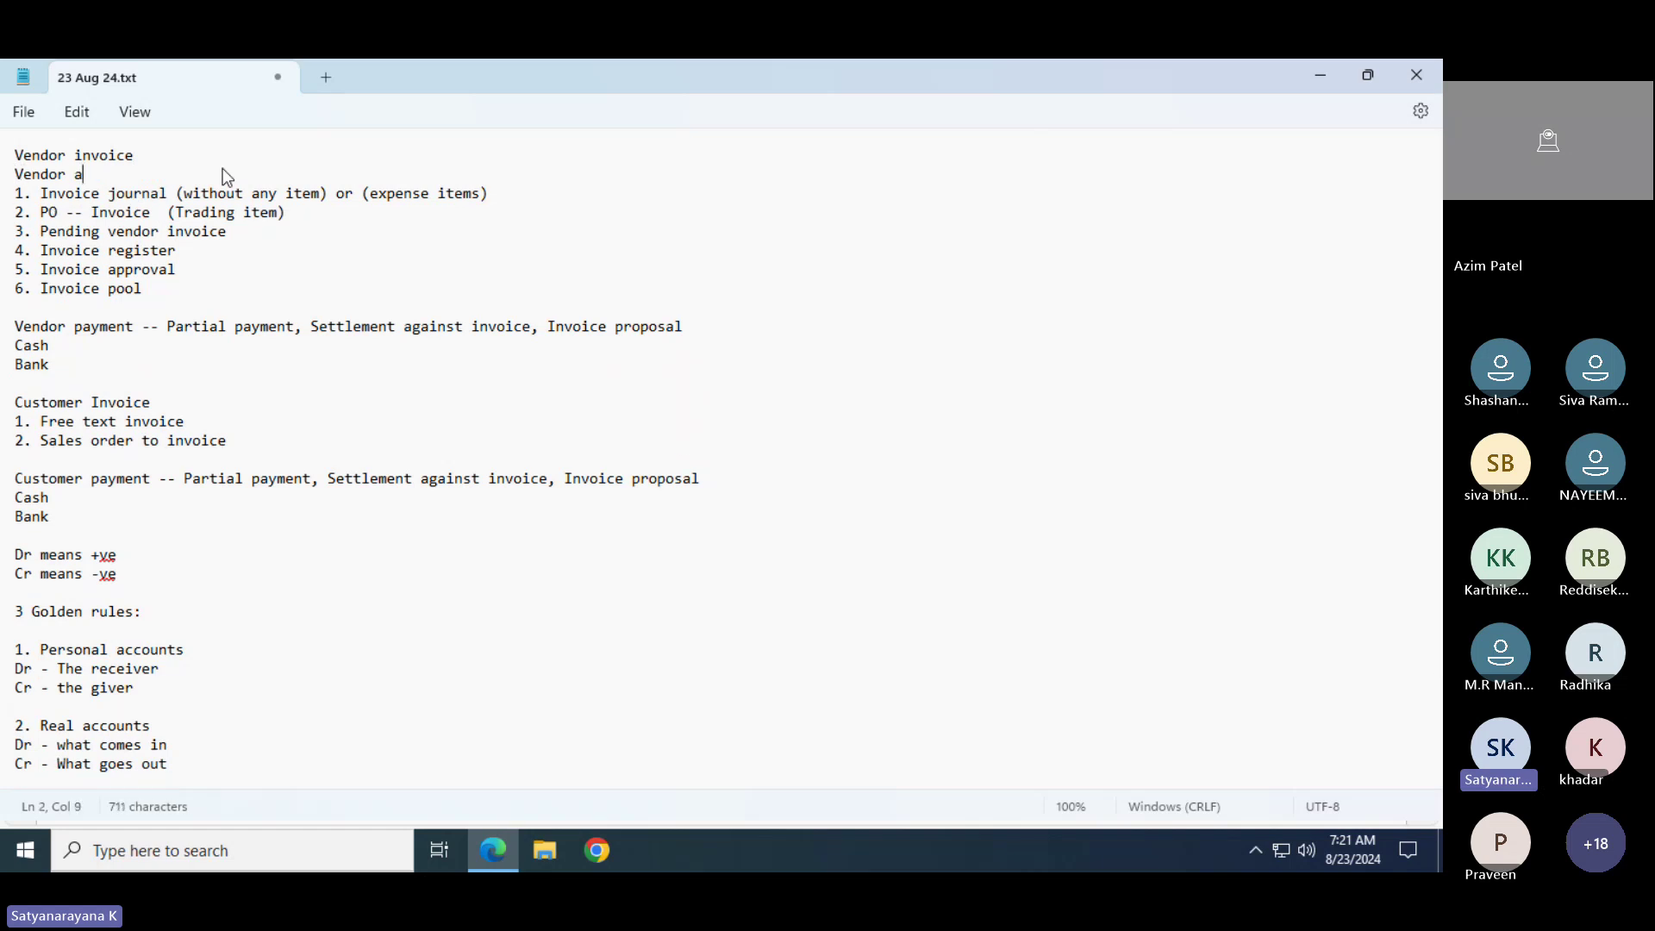
text(/c CR)
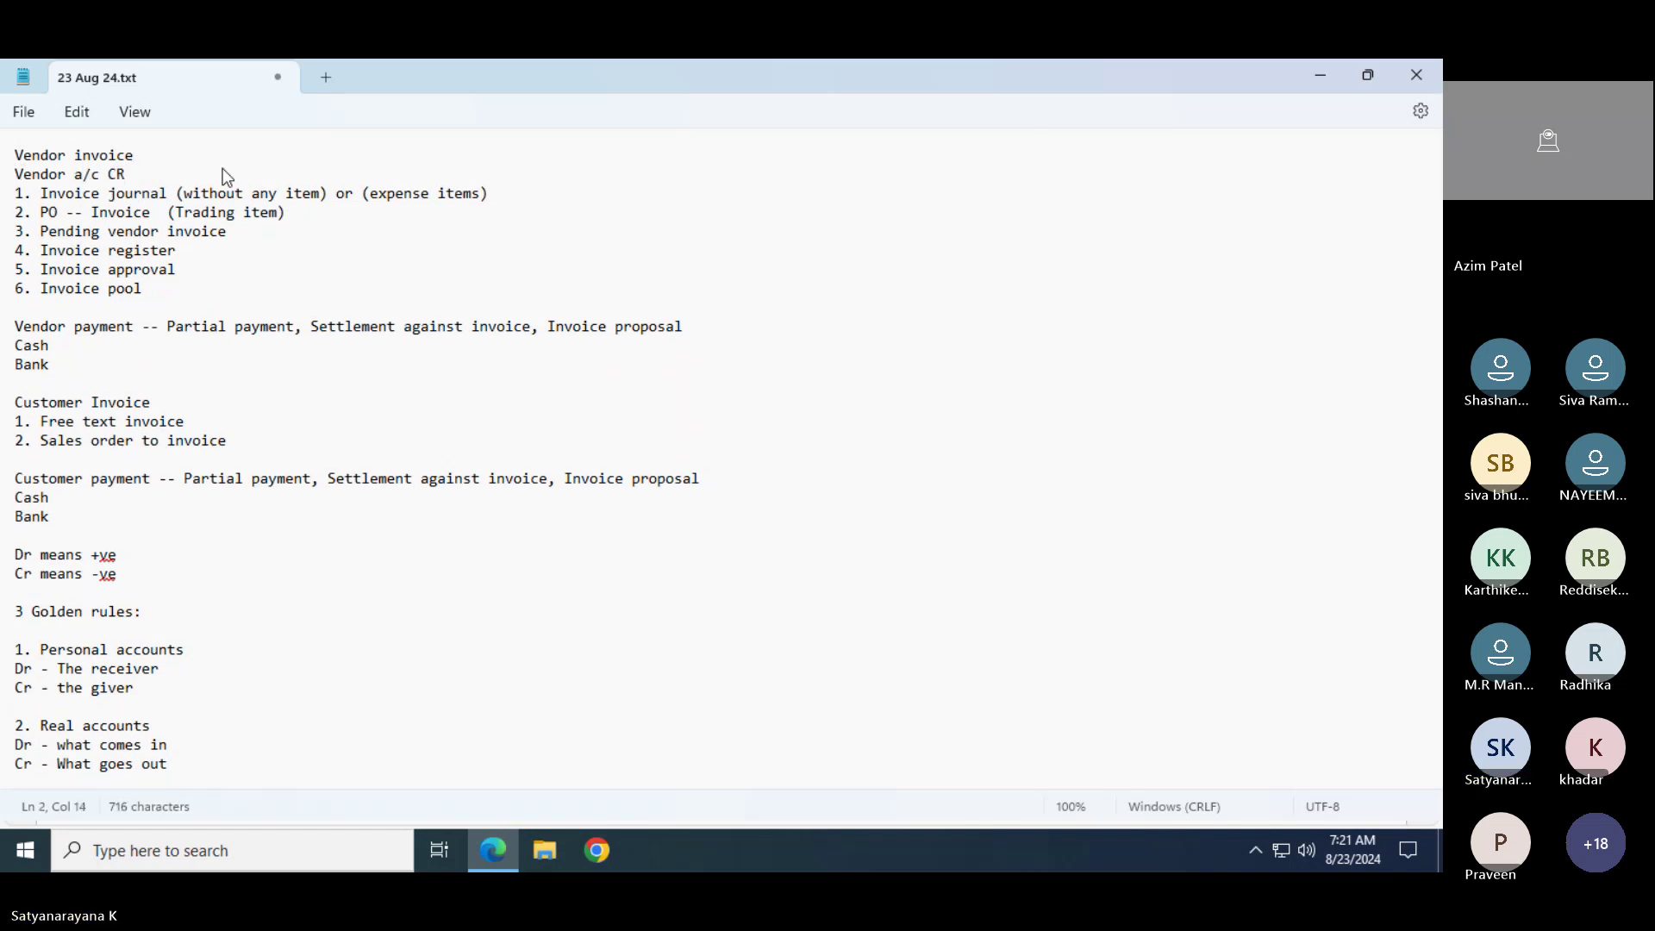
key(BackSpace)
text(r)
key(ctrl+s)
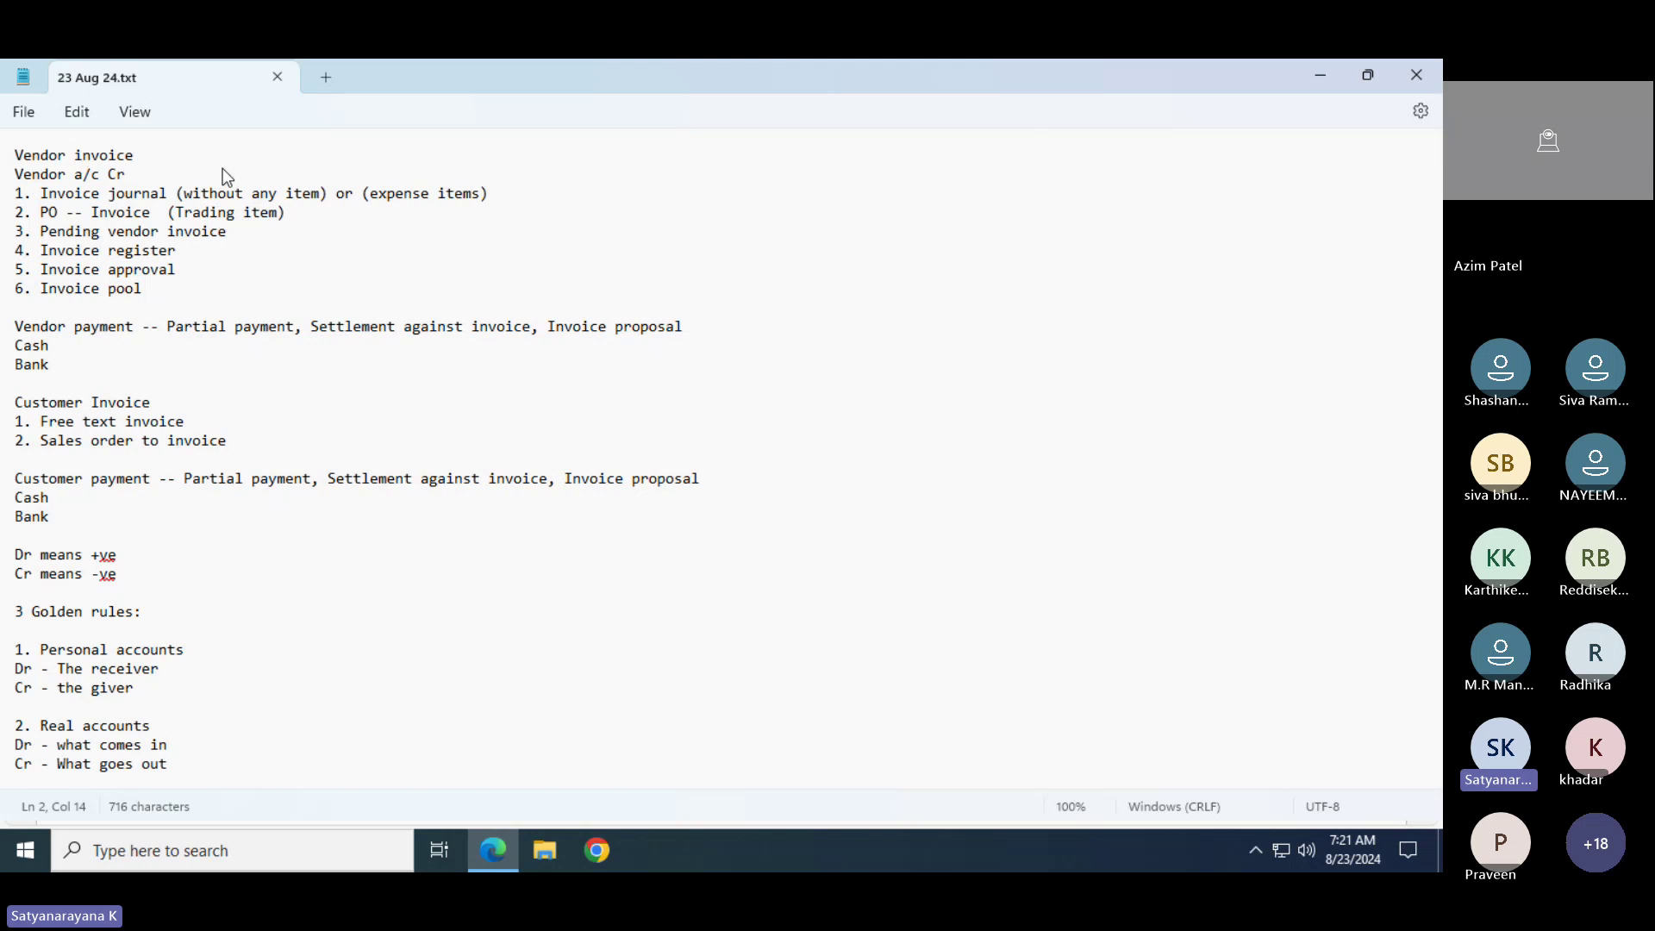
text((-))
key(ctrl+s)
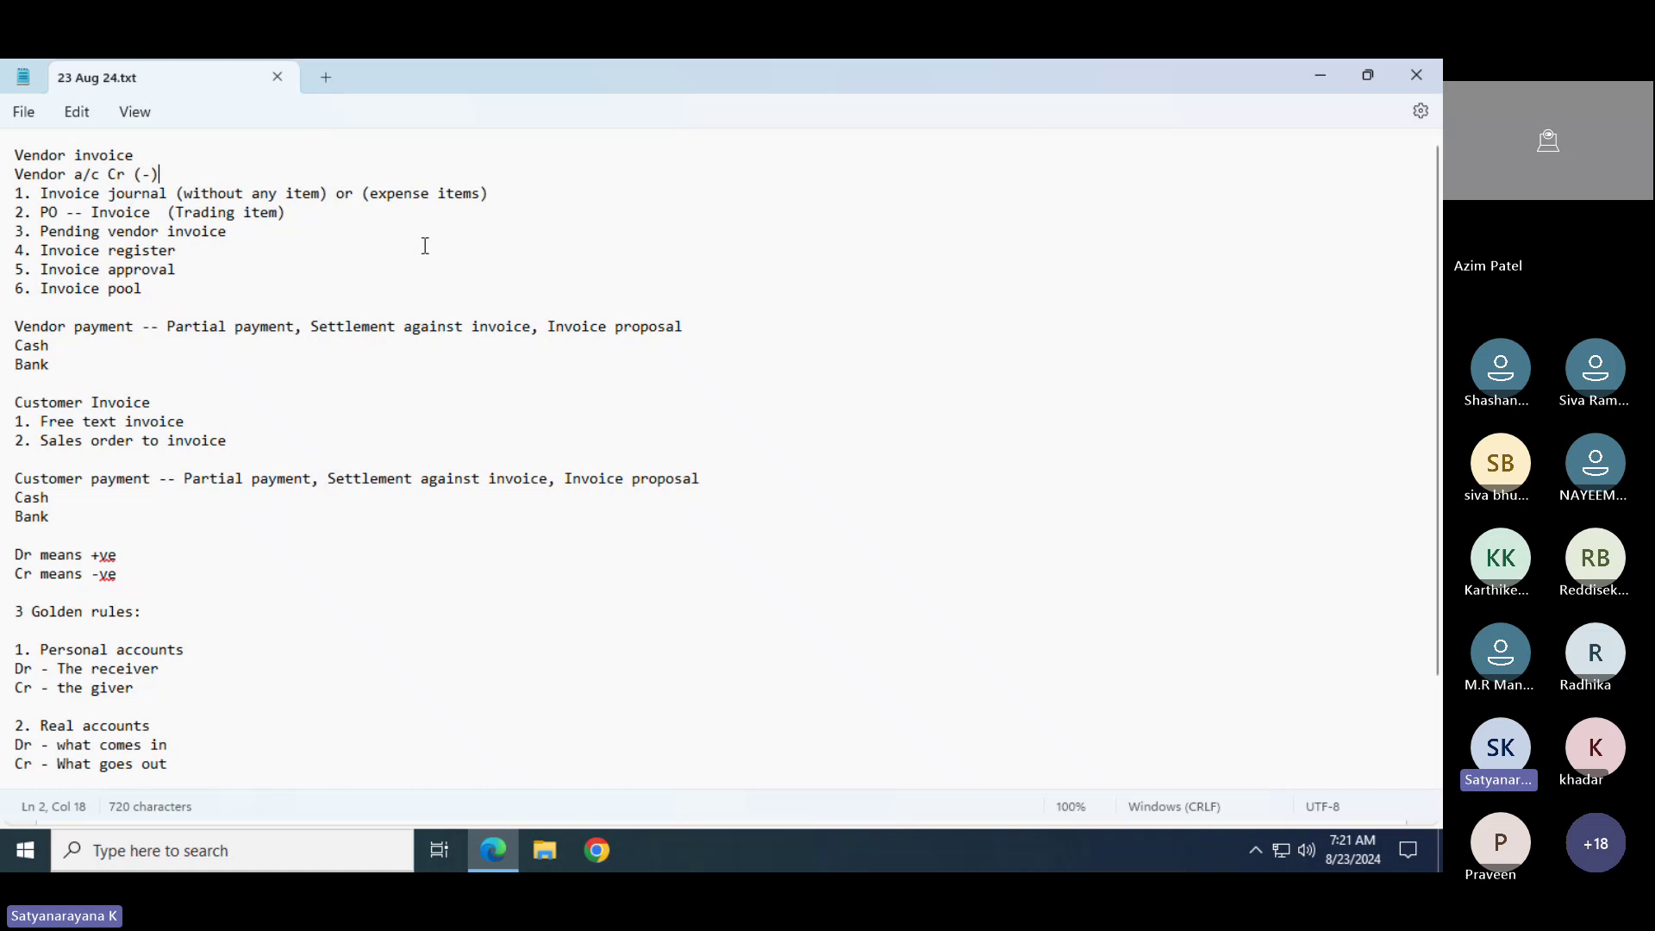
Return to Finance and Operations and check the vendor balance of Batch 121 Vendor account
key(alt+Tab)
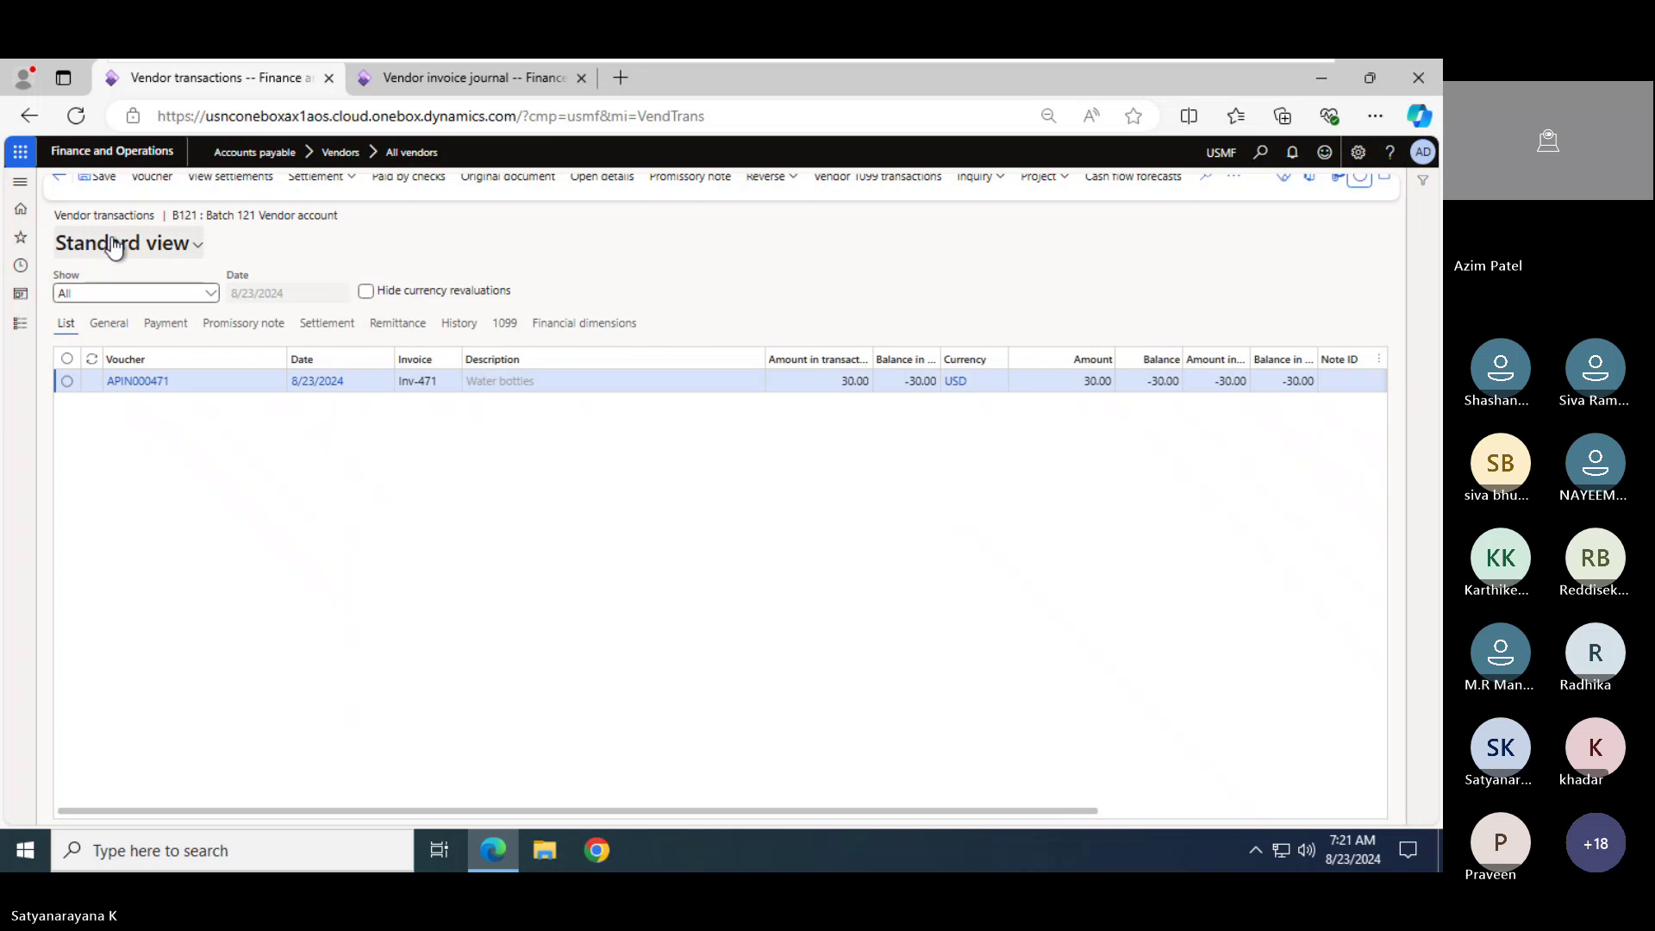
click(60, 176)
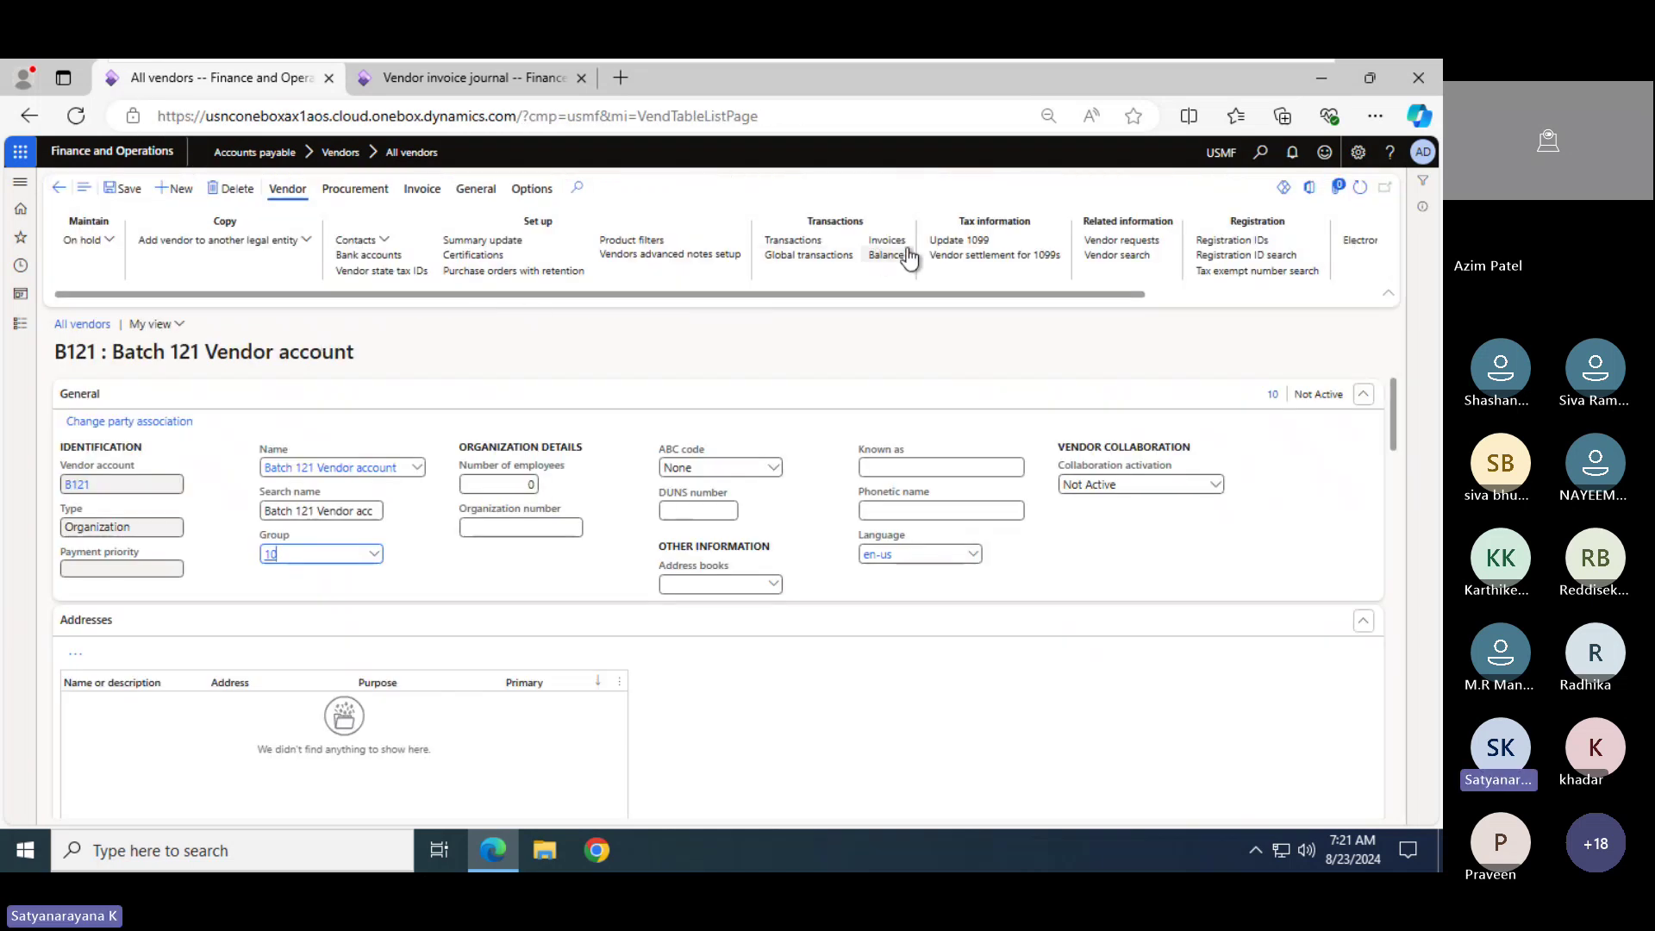
click(888, 256)
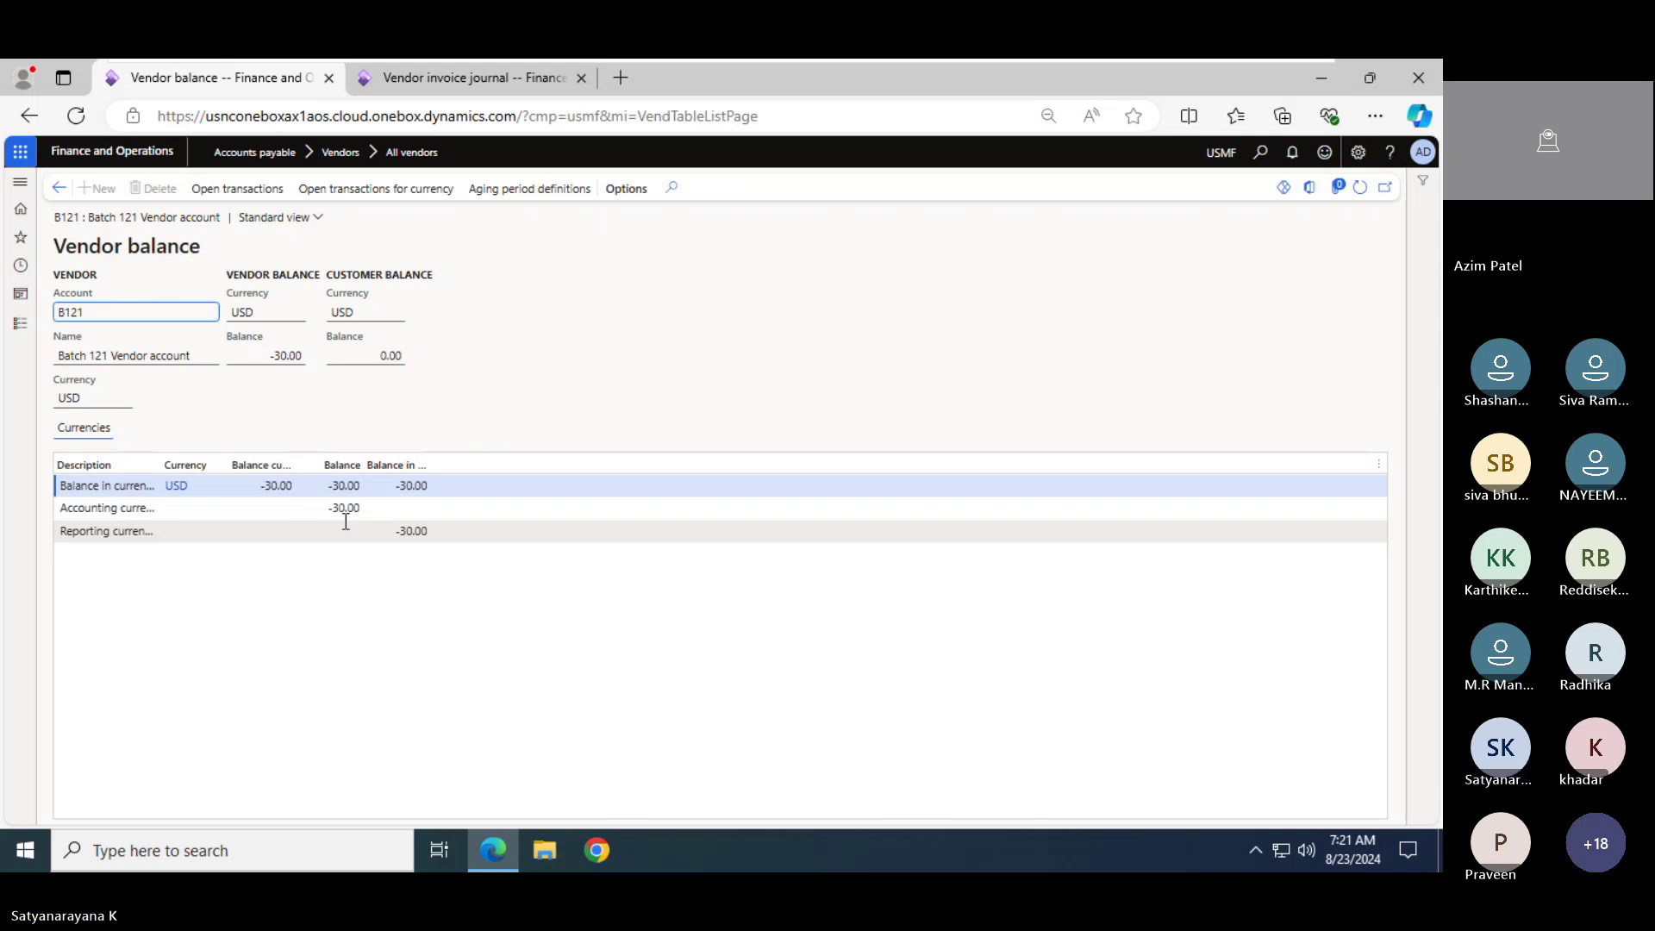
click(59, 188)
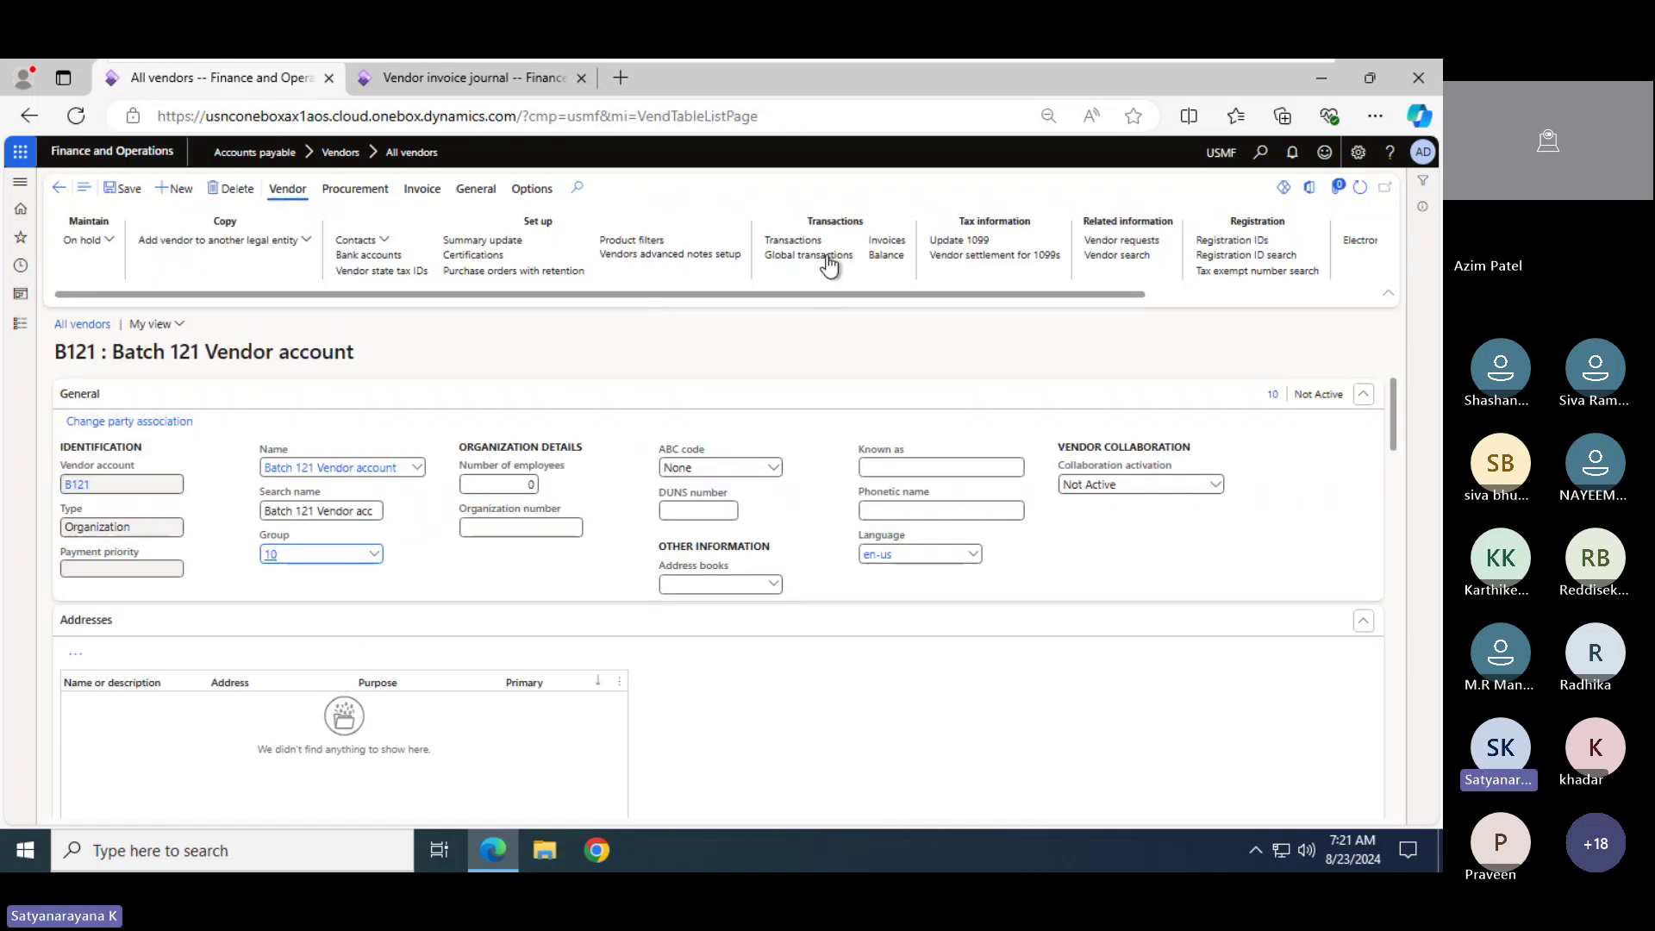
View the transactions of Batch 121 Vendor account and highlight the "Vendor a/c Cr (-)" line in the Notepad notes for comparison
click(802, 241)
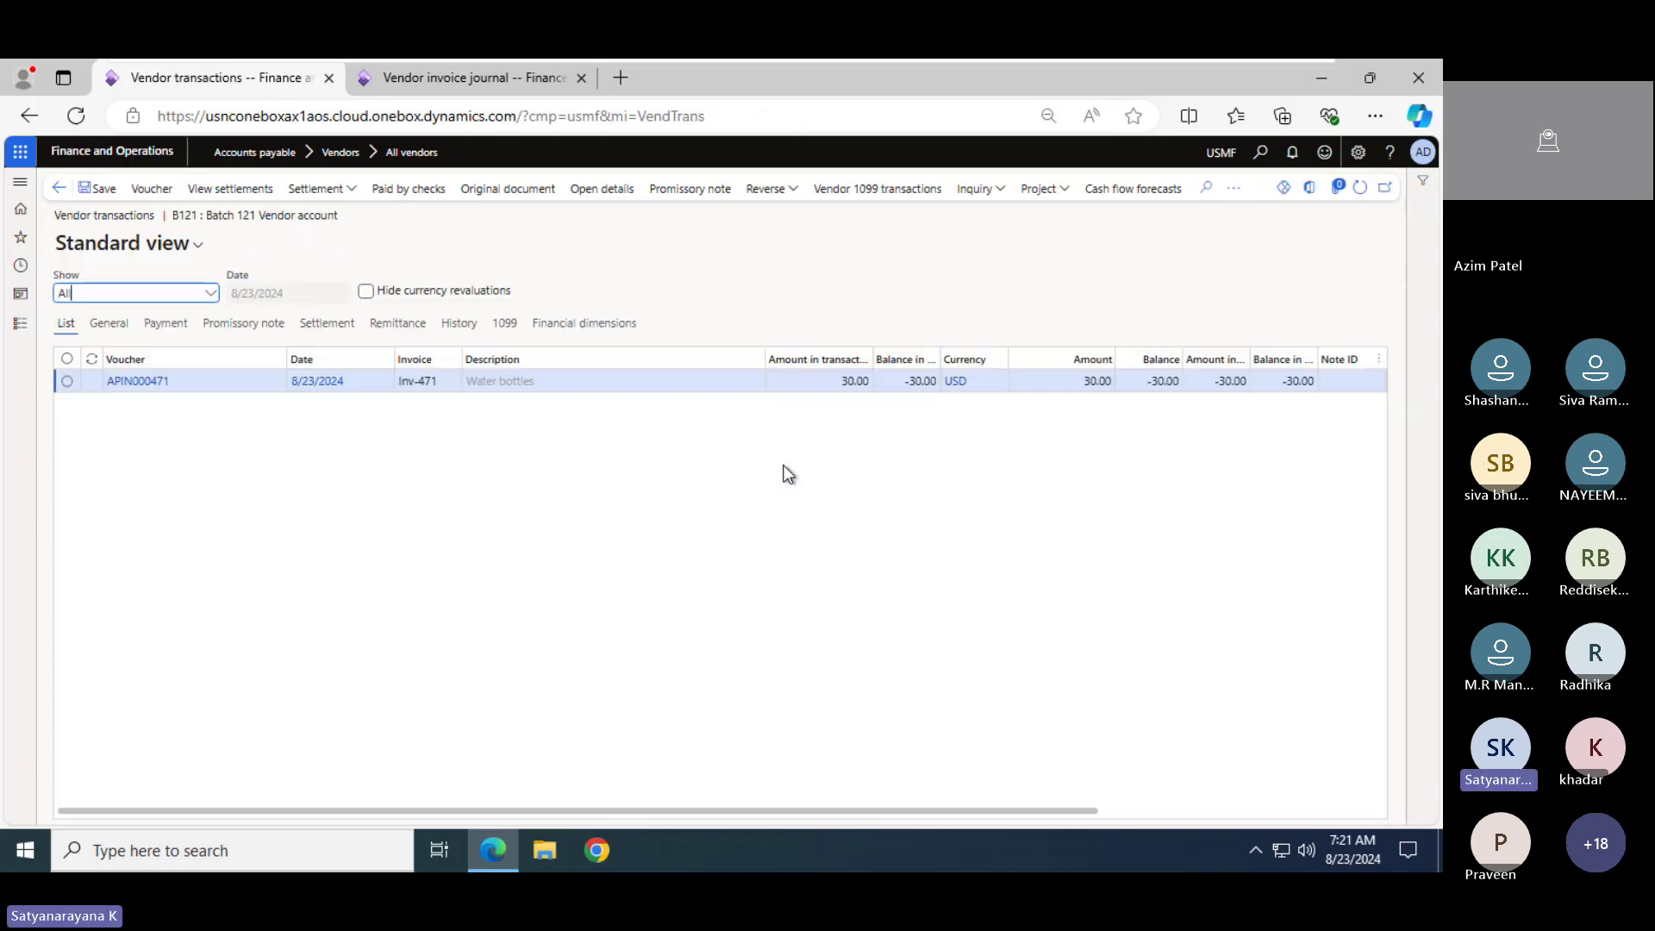
mouse_move(1051, 62)
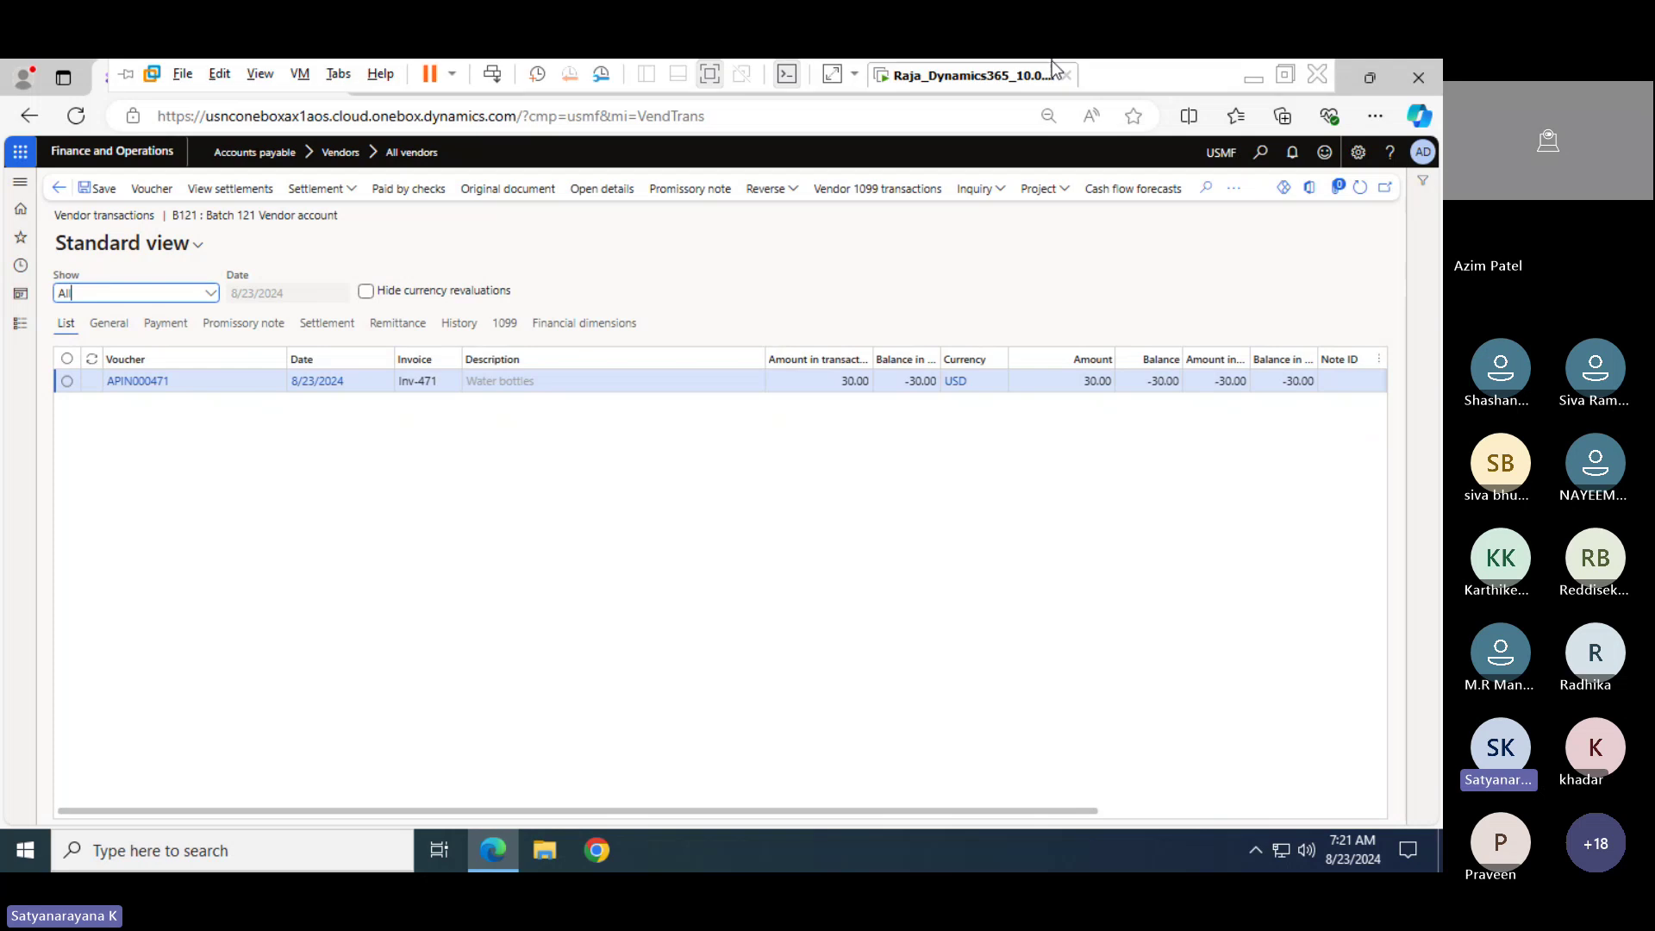
key(alt+Tab)
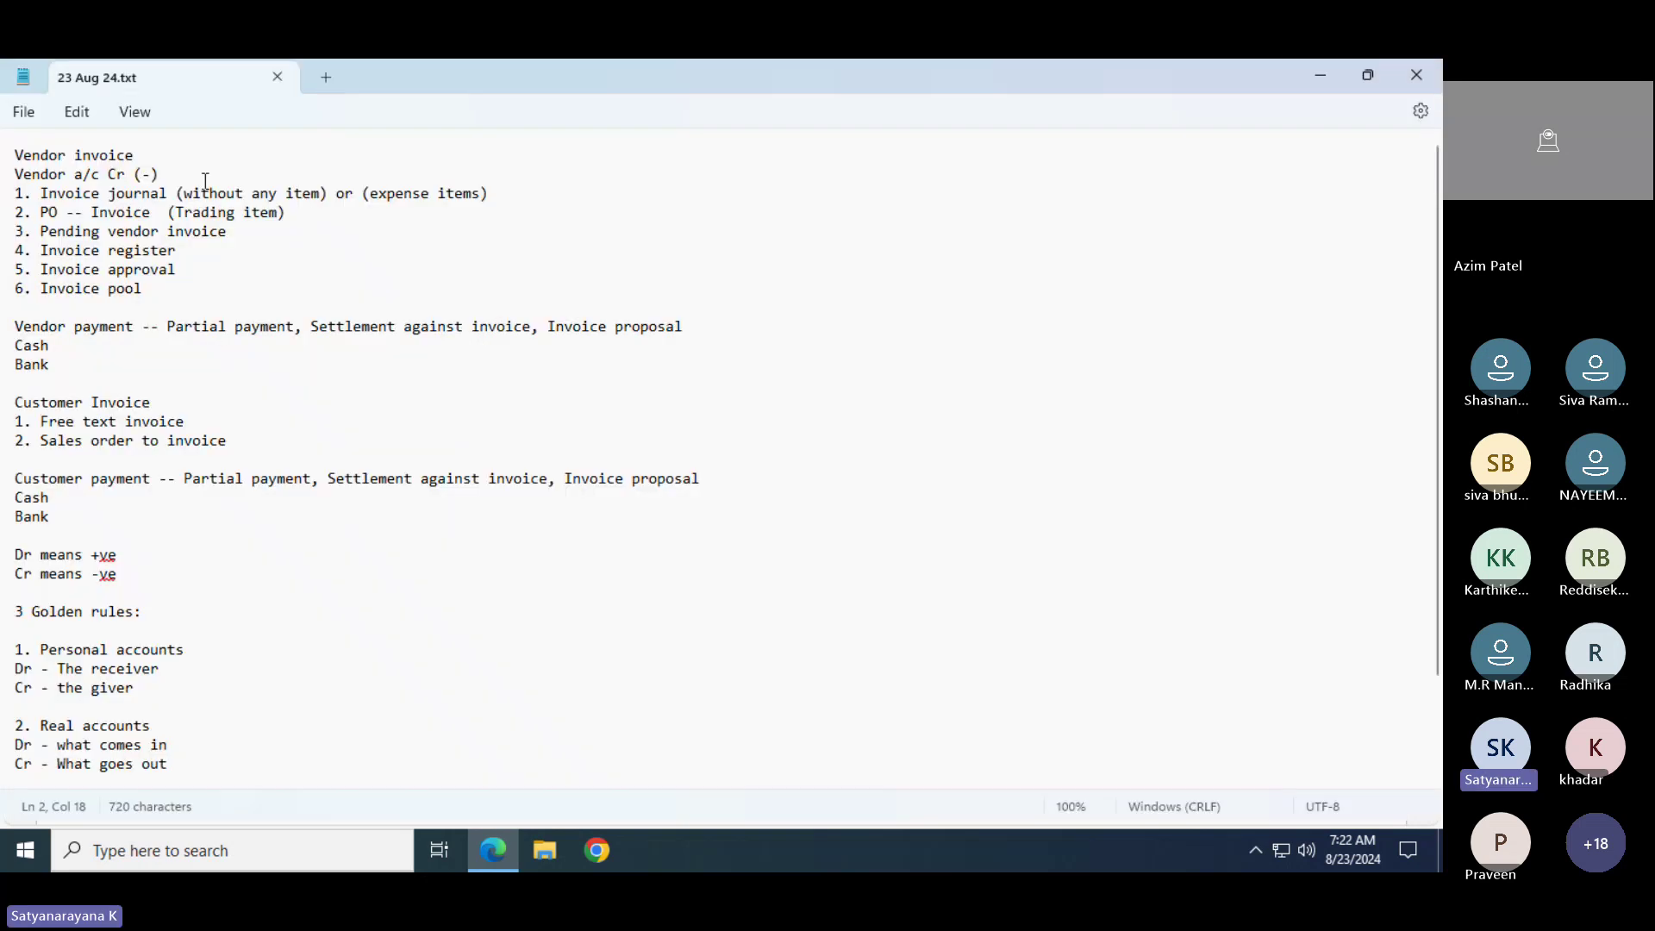
drag(179, 166, 10, 175)
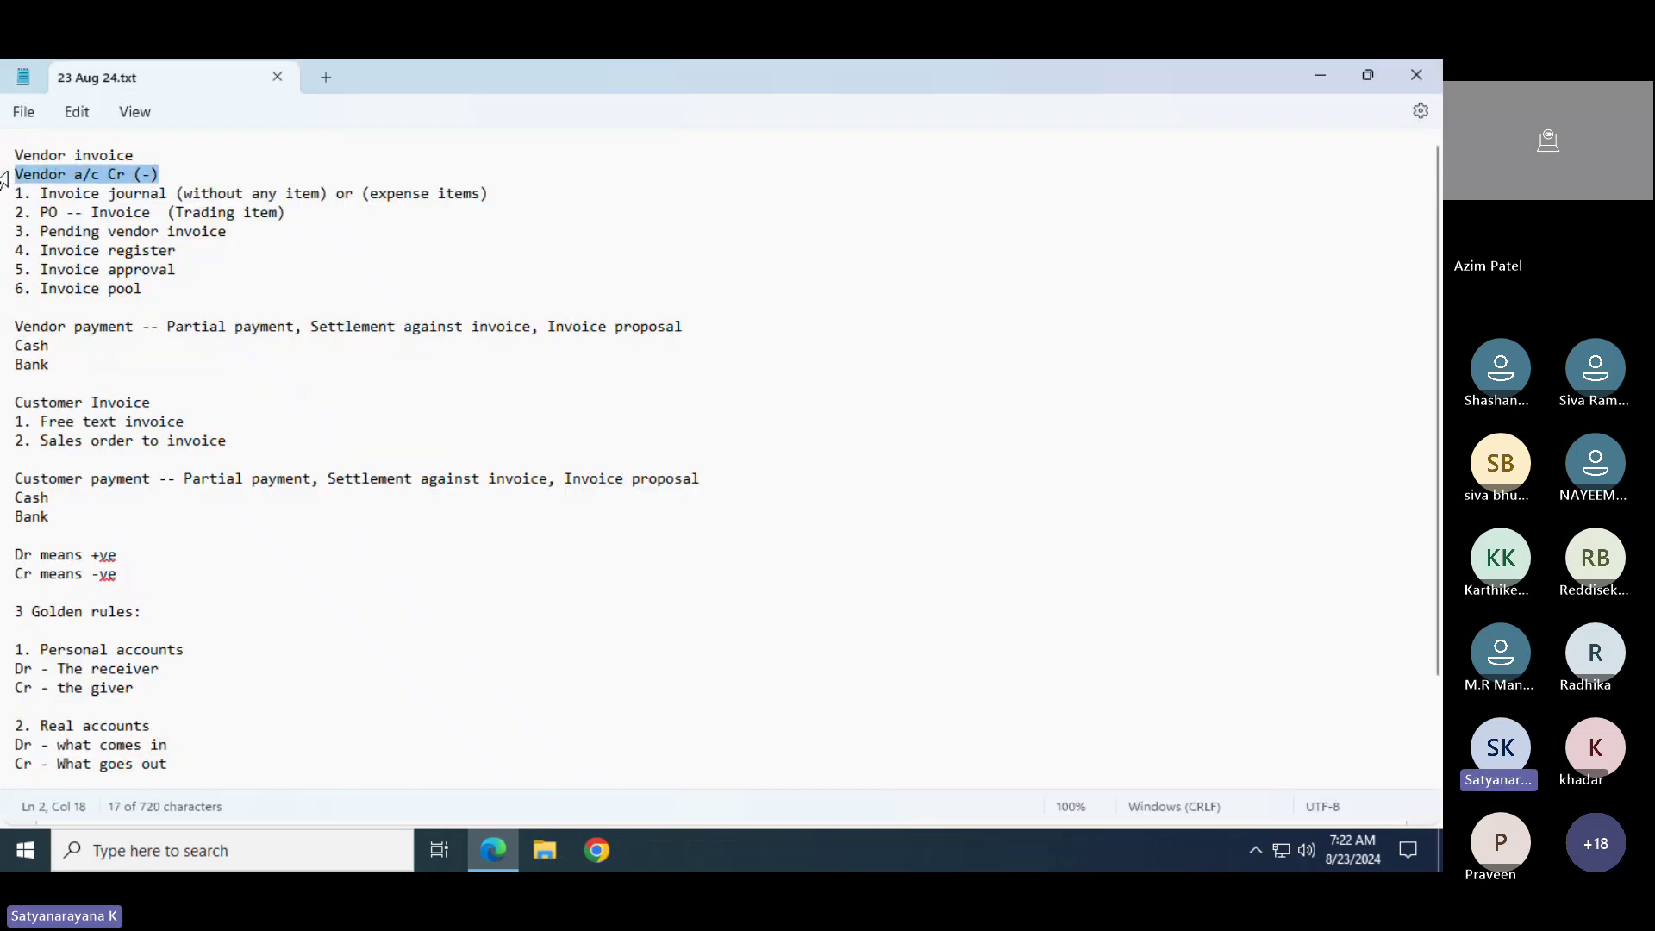
Switch back to Finance and Operations, duplicate the Vendor invoice journal browser page, and bring up the duplicate
key(alt+Tab)
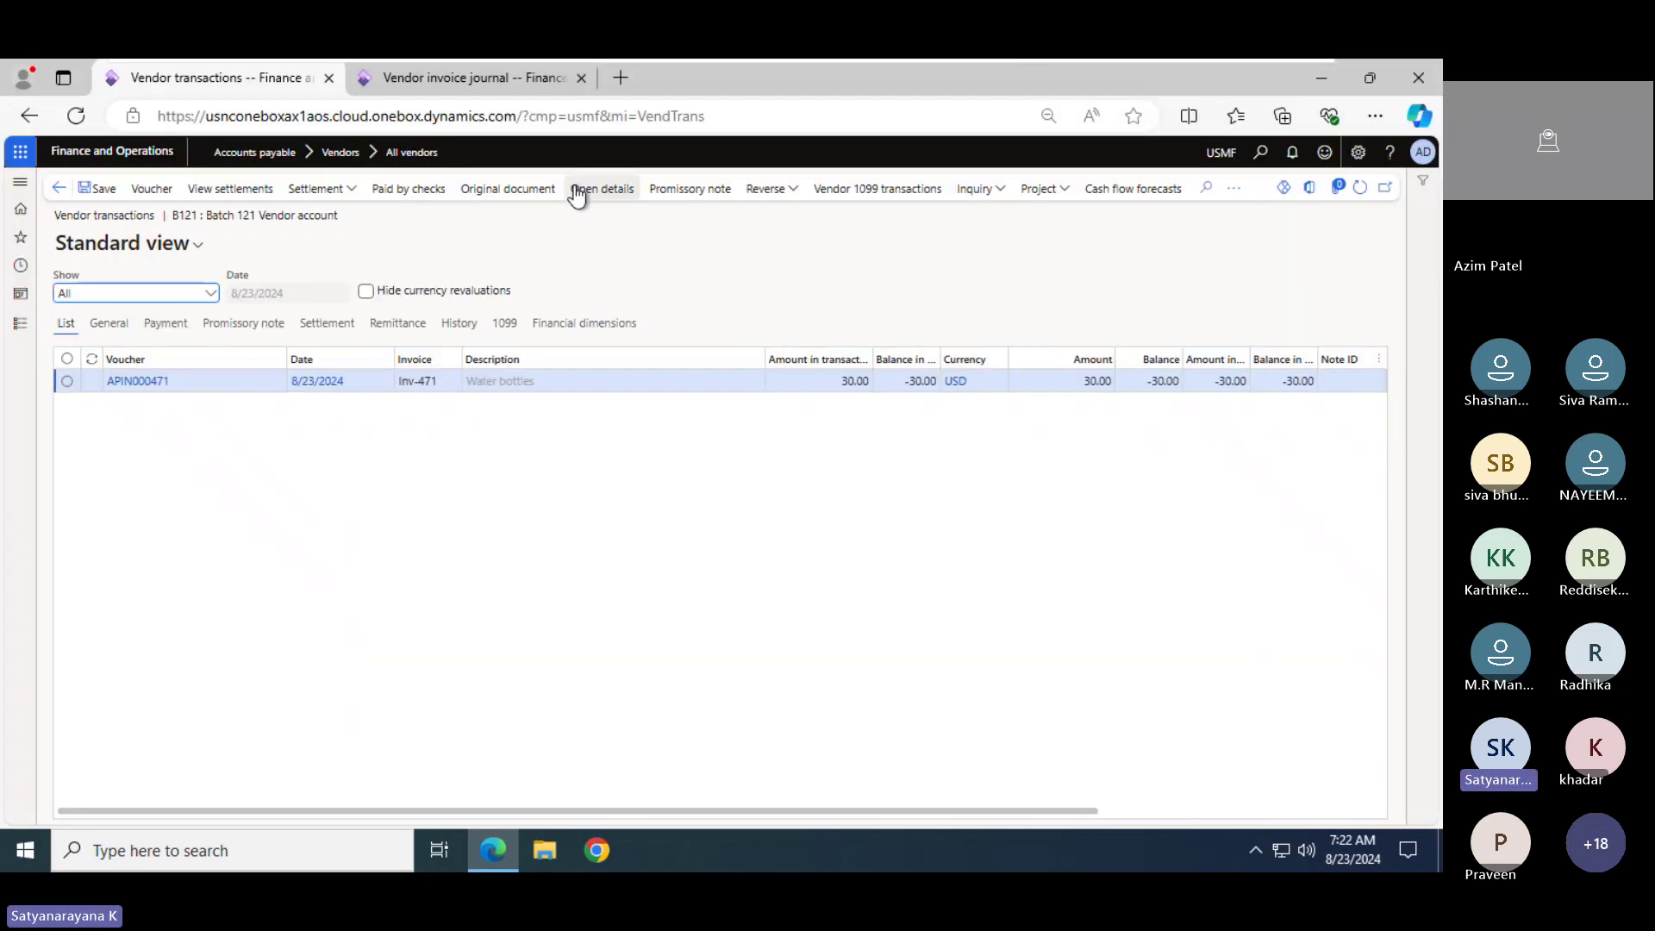
click(454, 91)
right_click(454, 89)
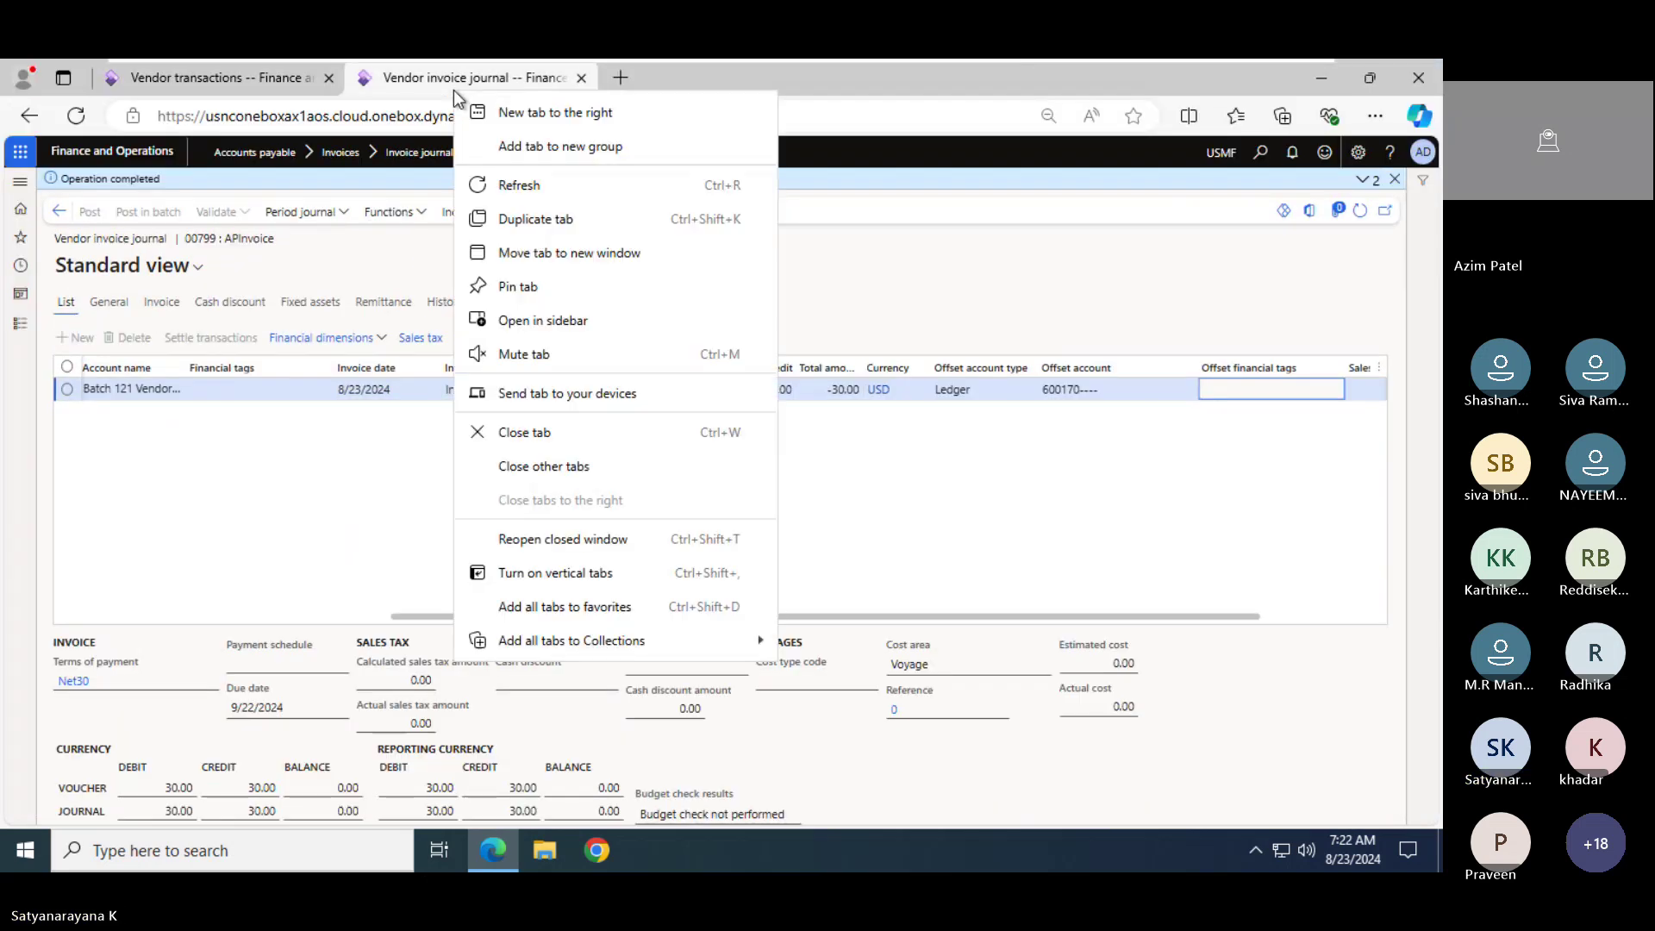
click(547, 207)
click(473, 79)
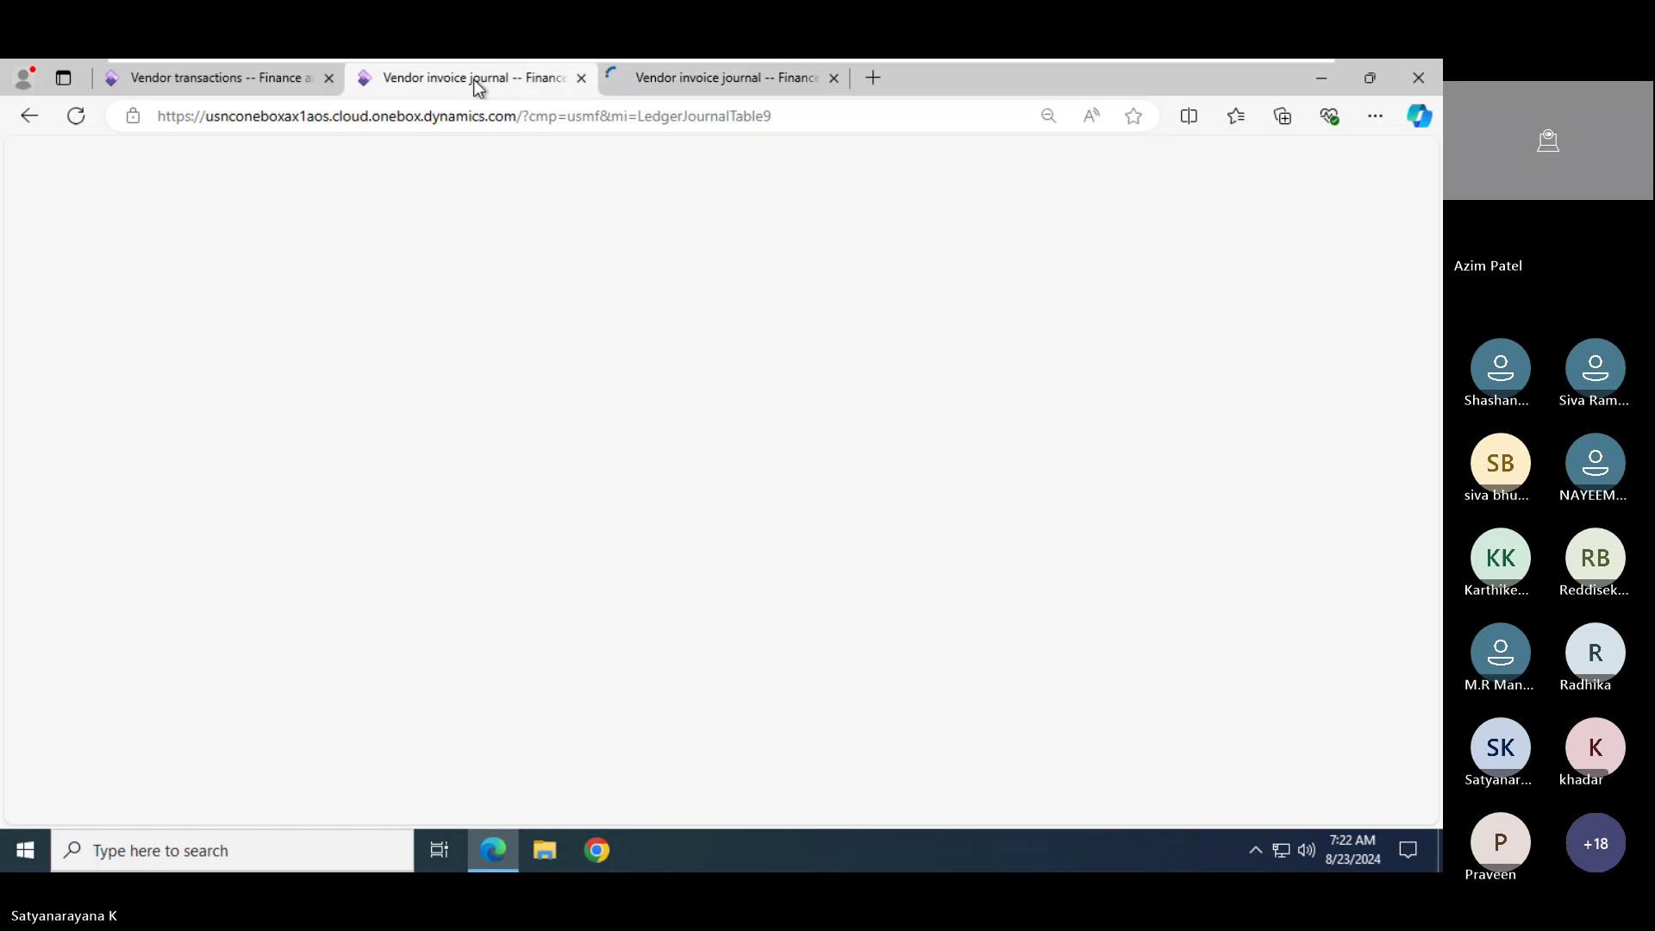
click(689, 78)
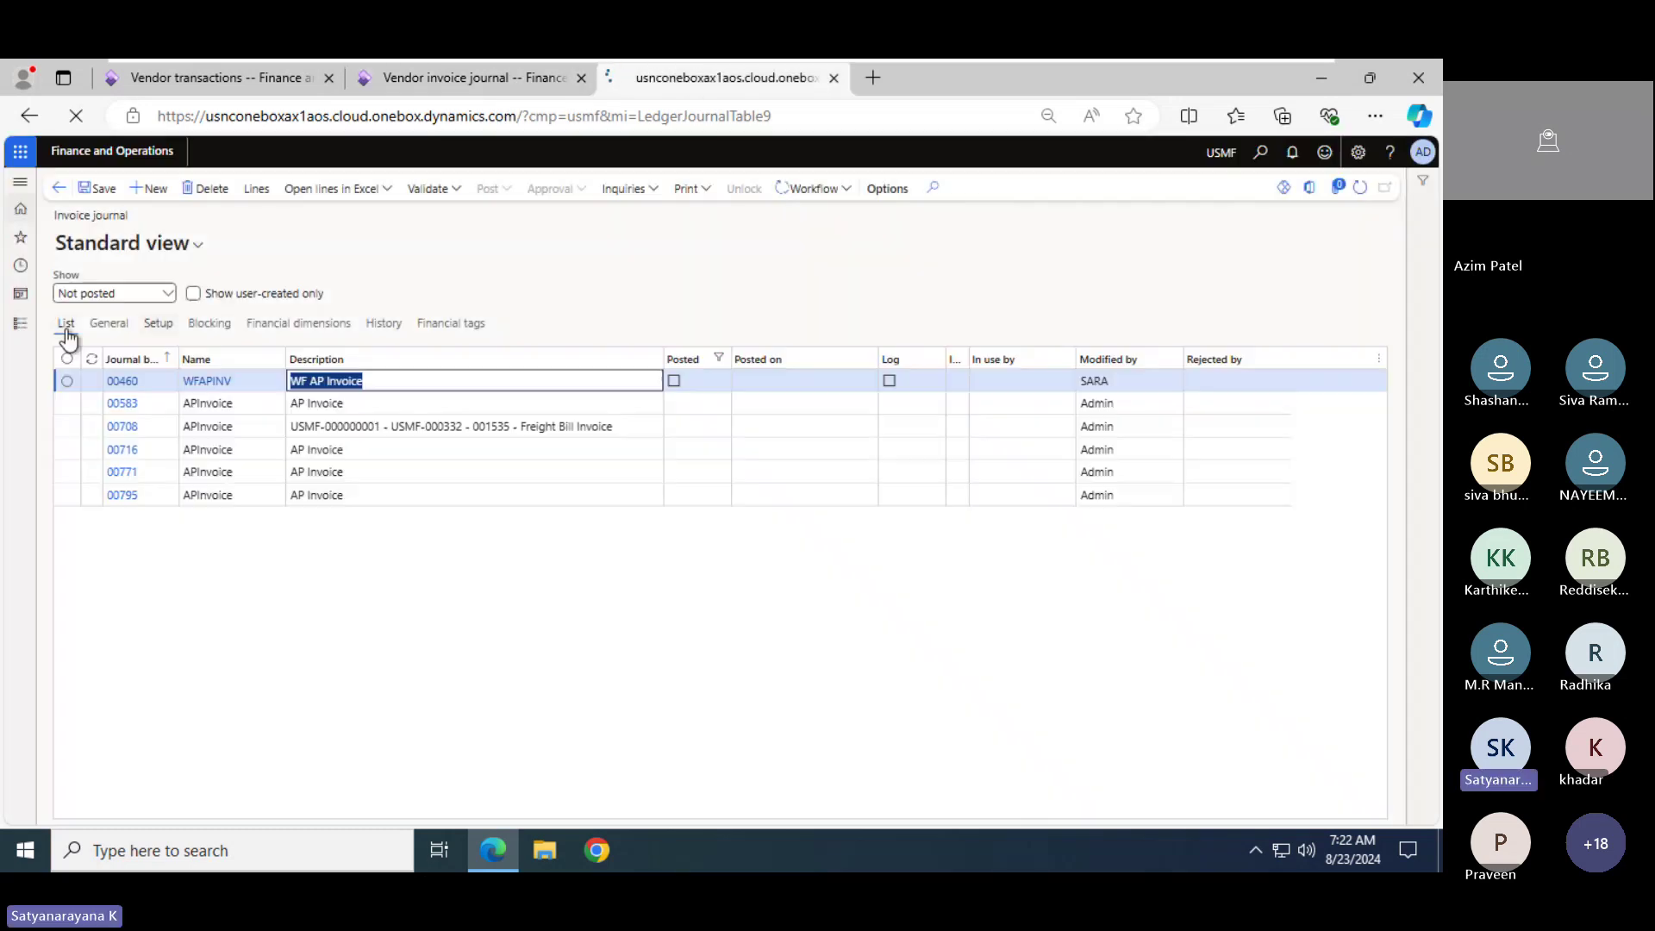
Open the Vendor payment journal page from the Payments area of the Accounts payable module
click(22, 324)
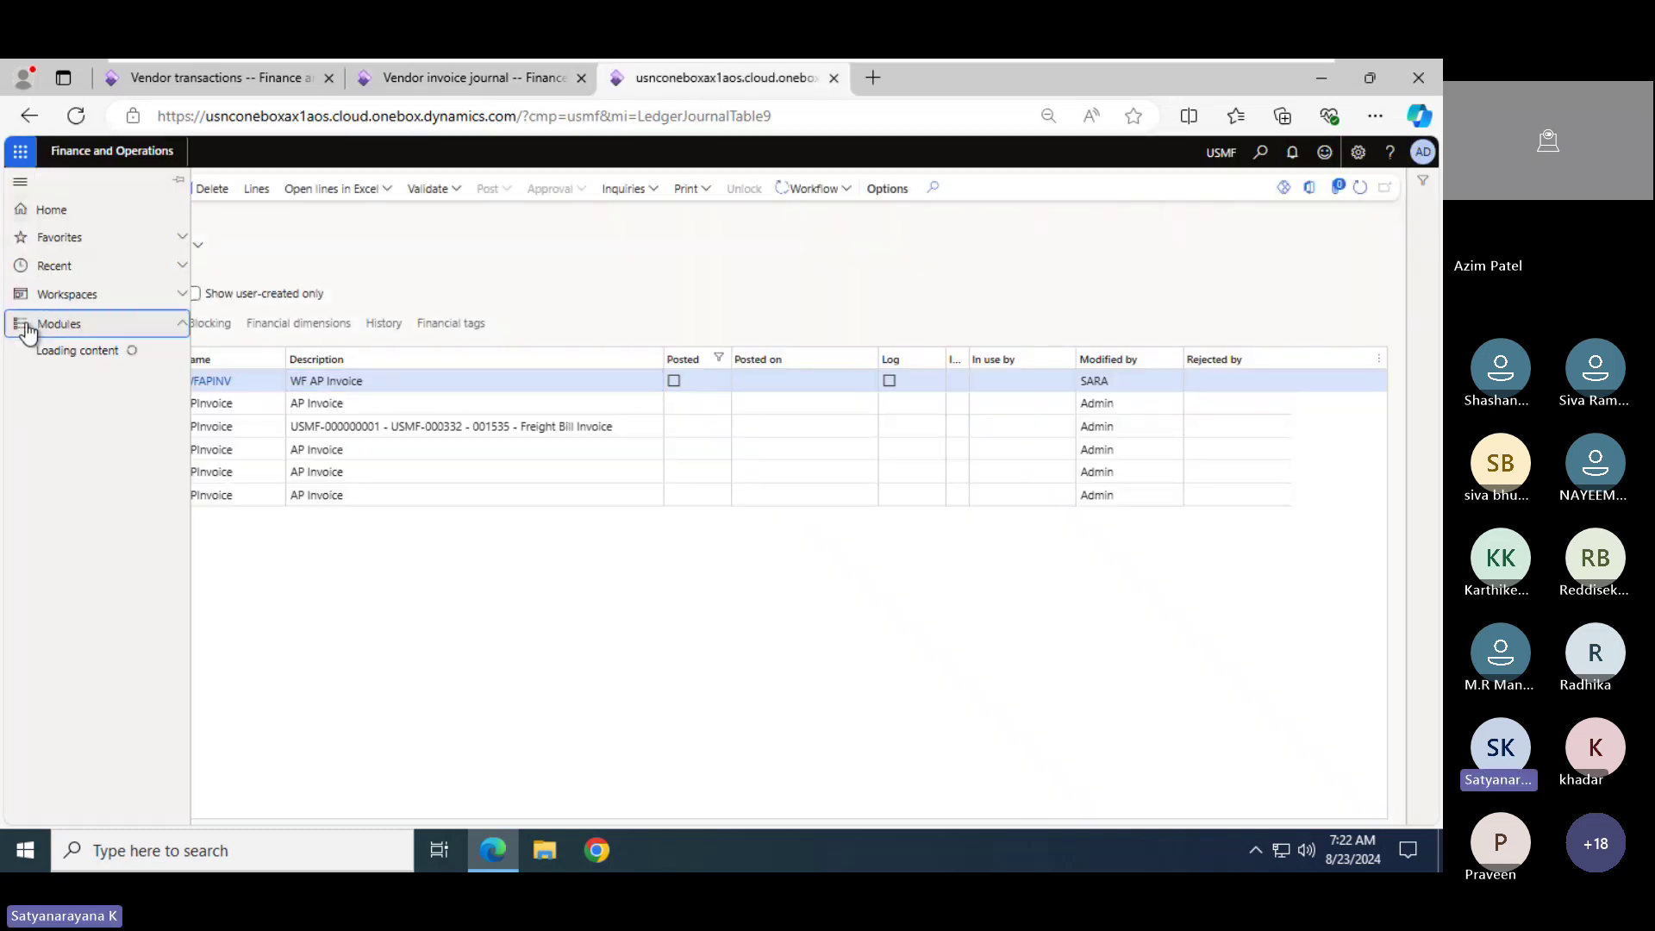
click(84, 353)
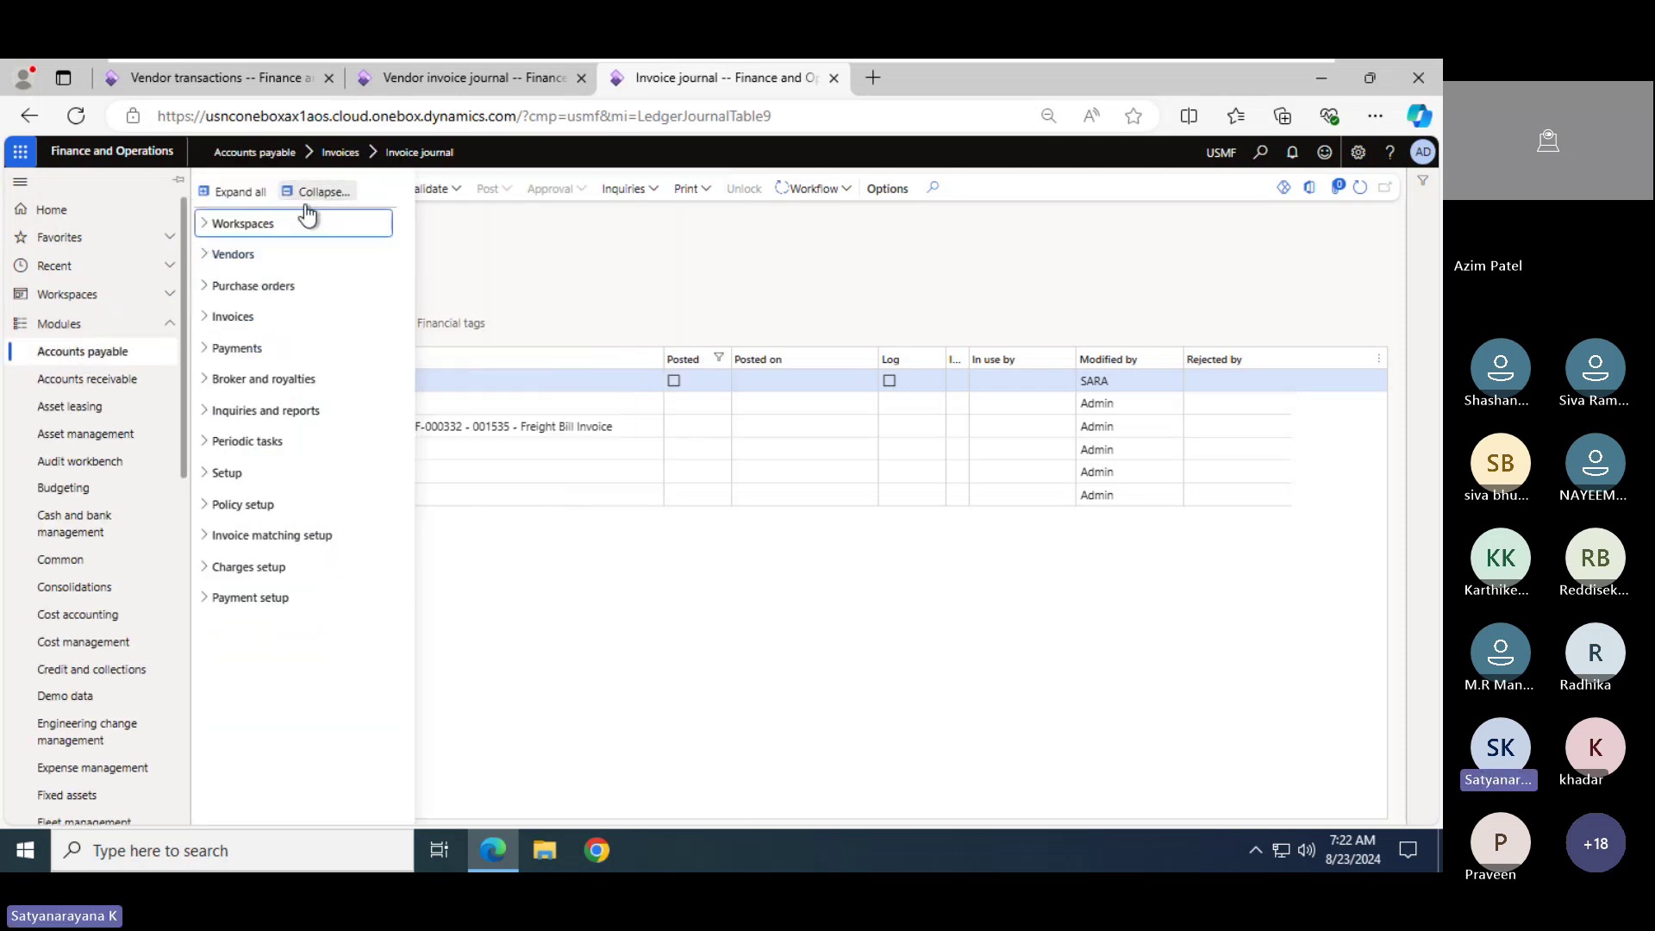
click(250, 348)
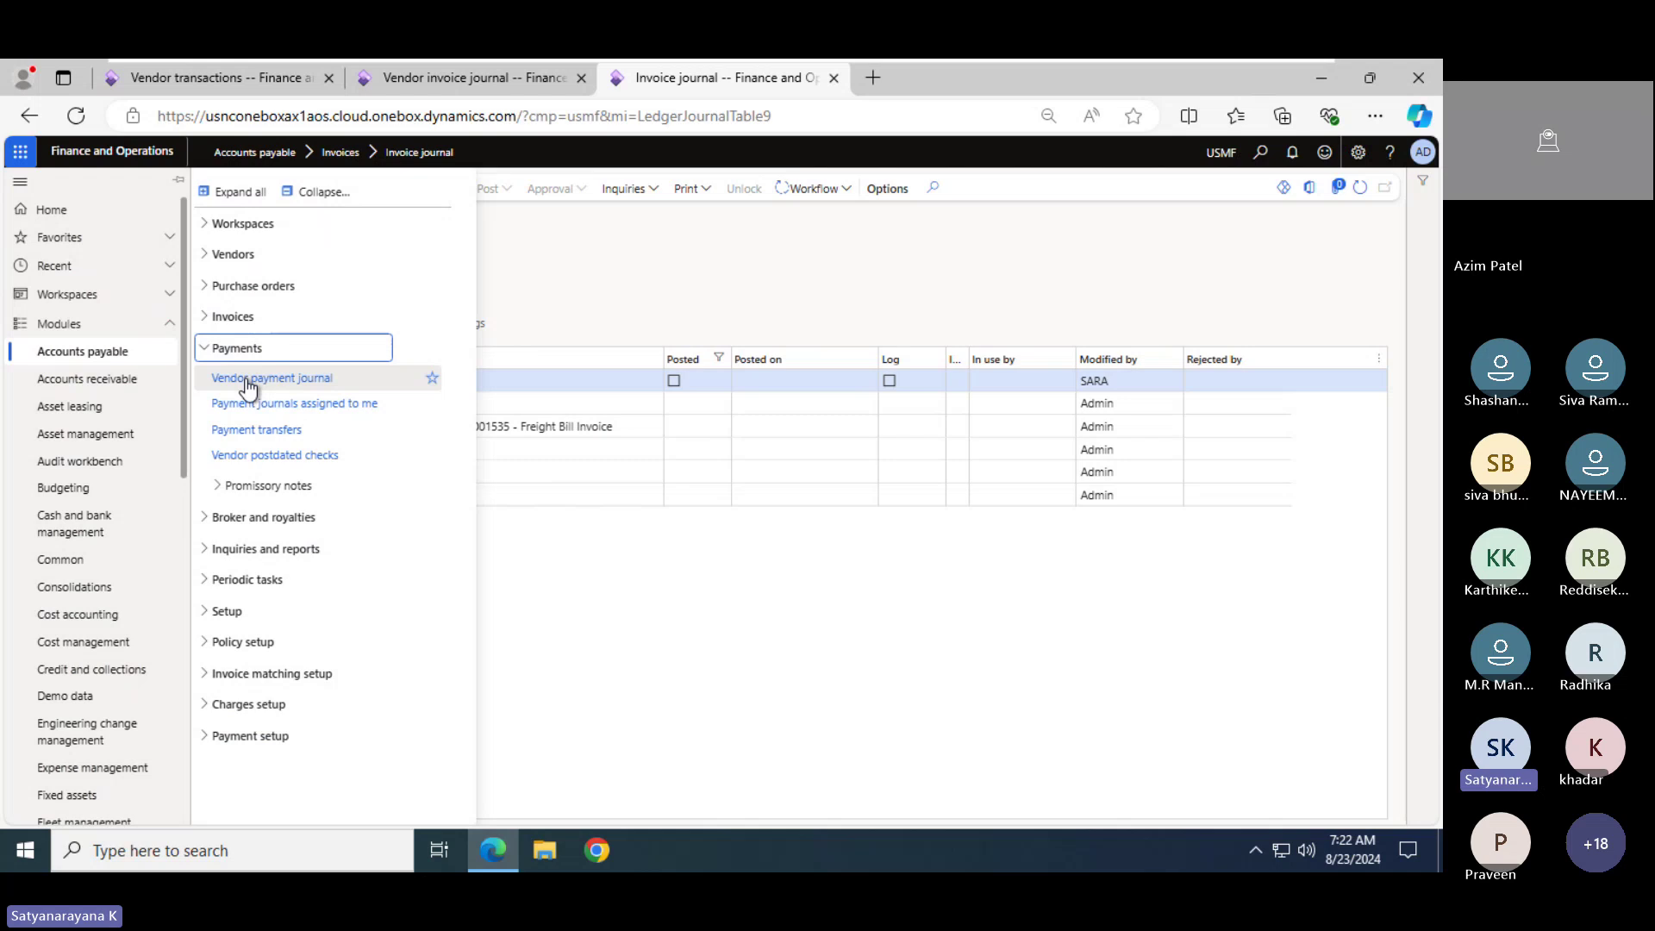
click(247, 380)
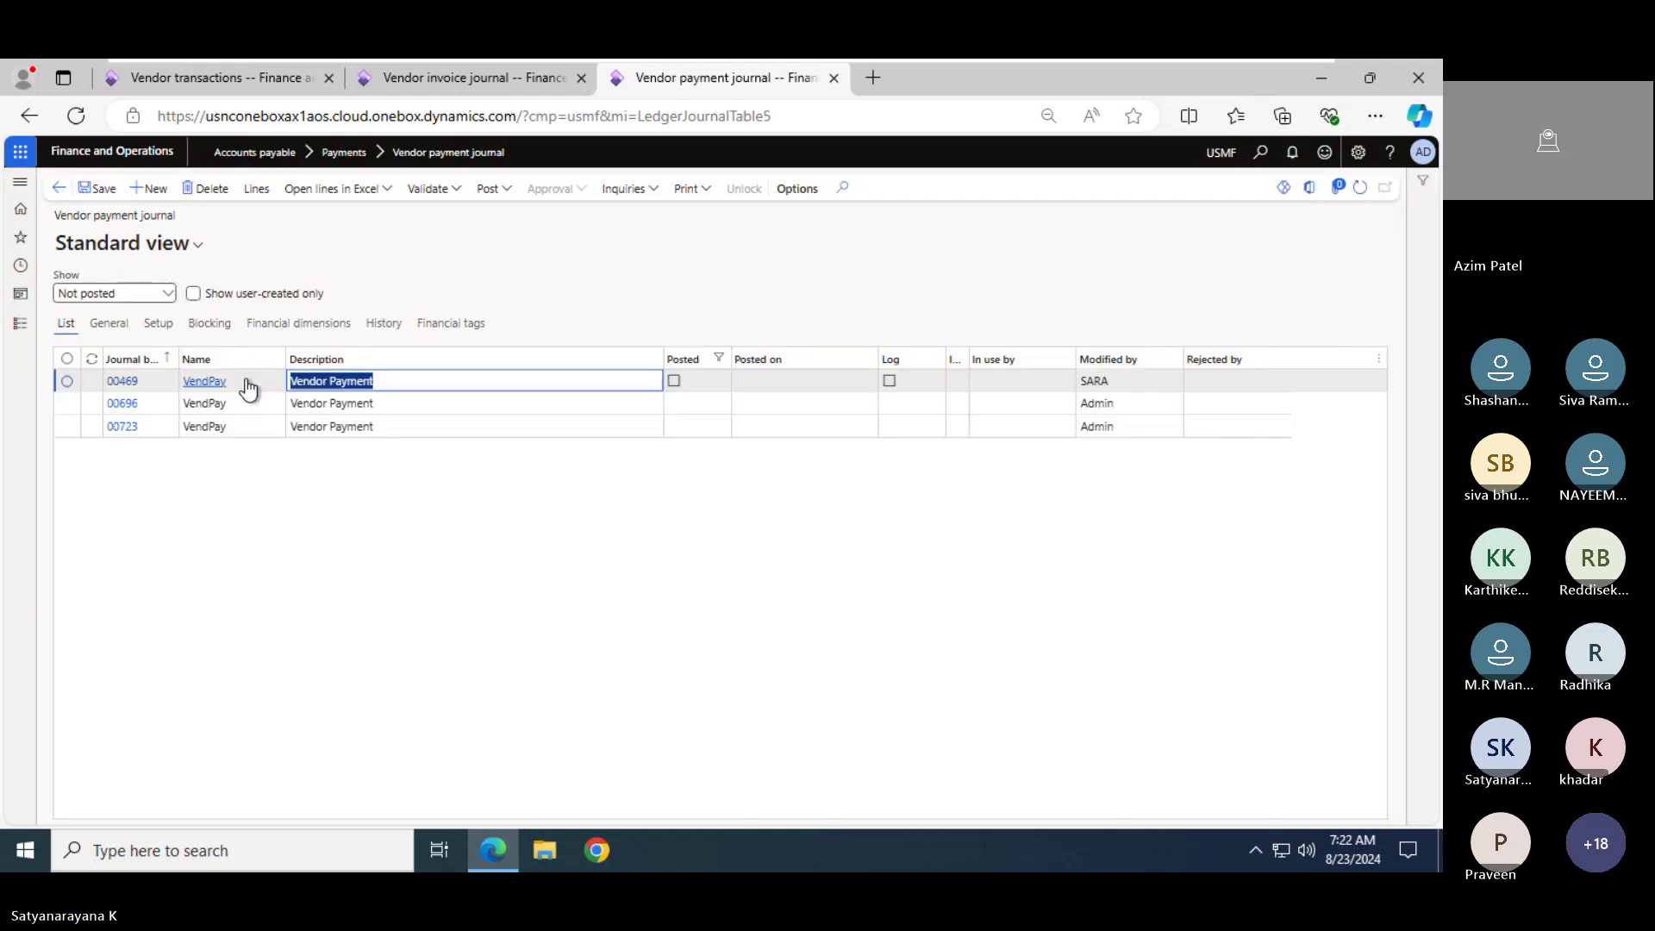
Create a new vendor payment journal with the journal name VendPay
click(147, 191)
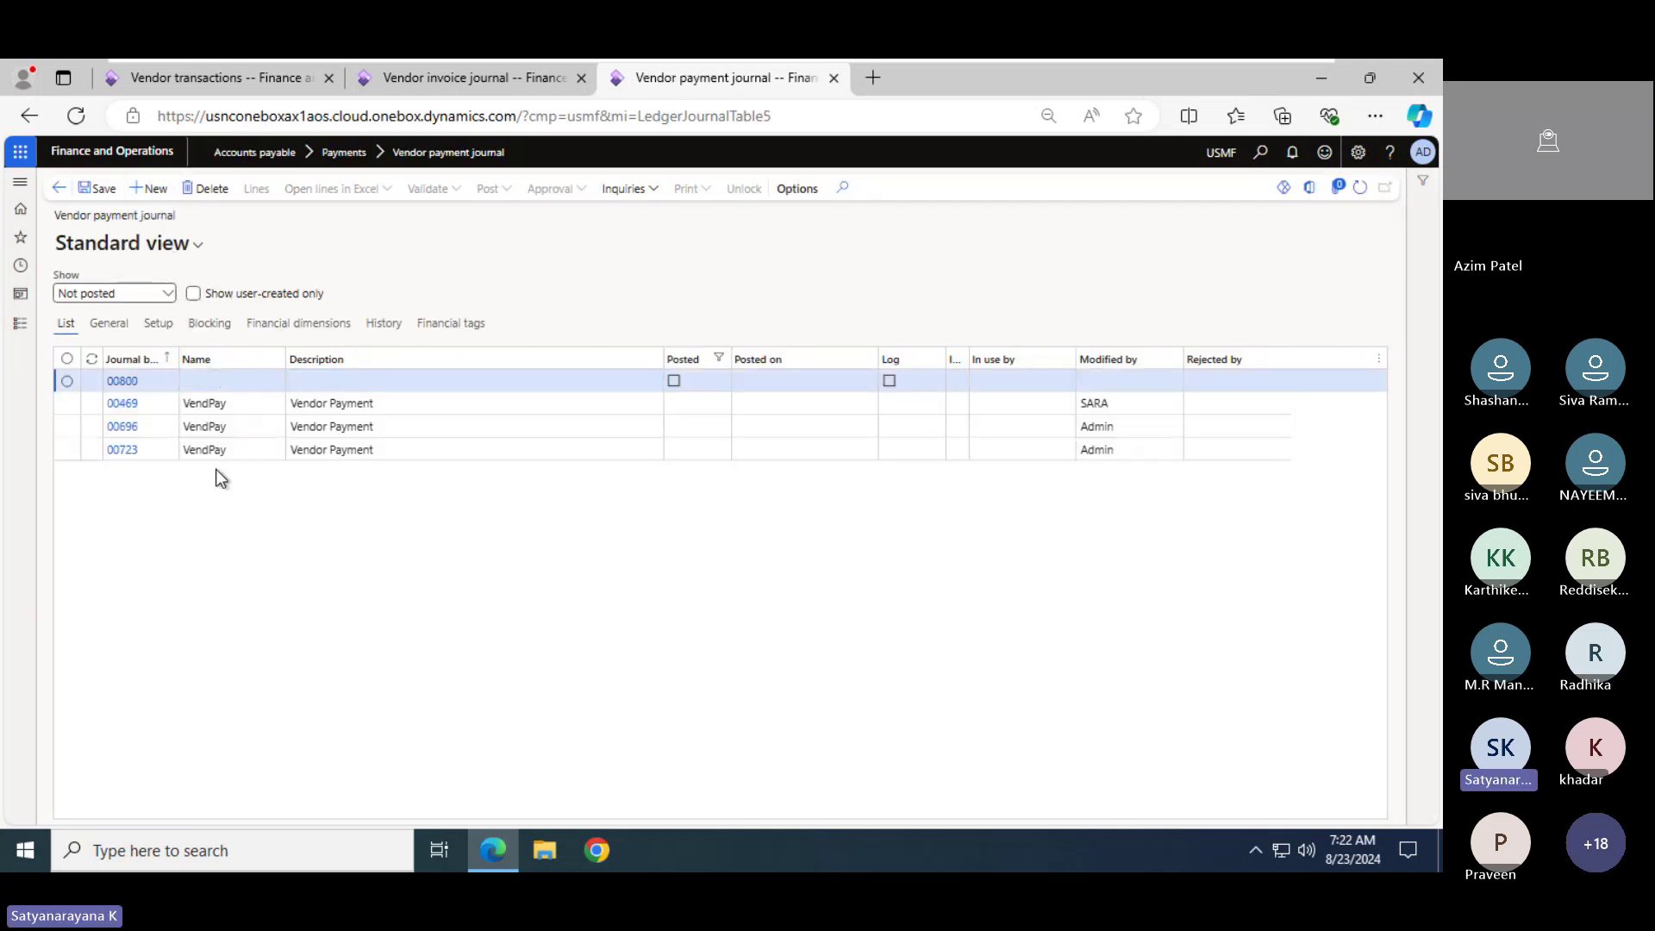
click(279, 381)
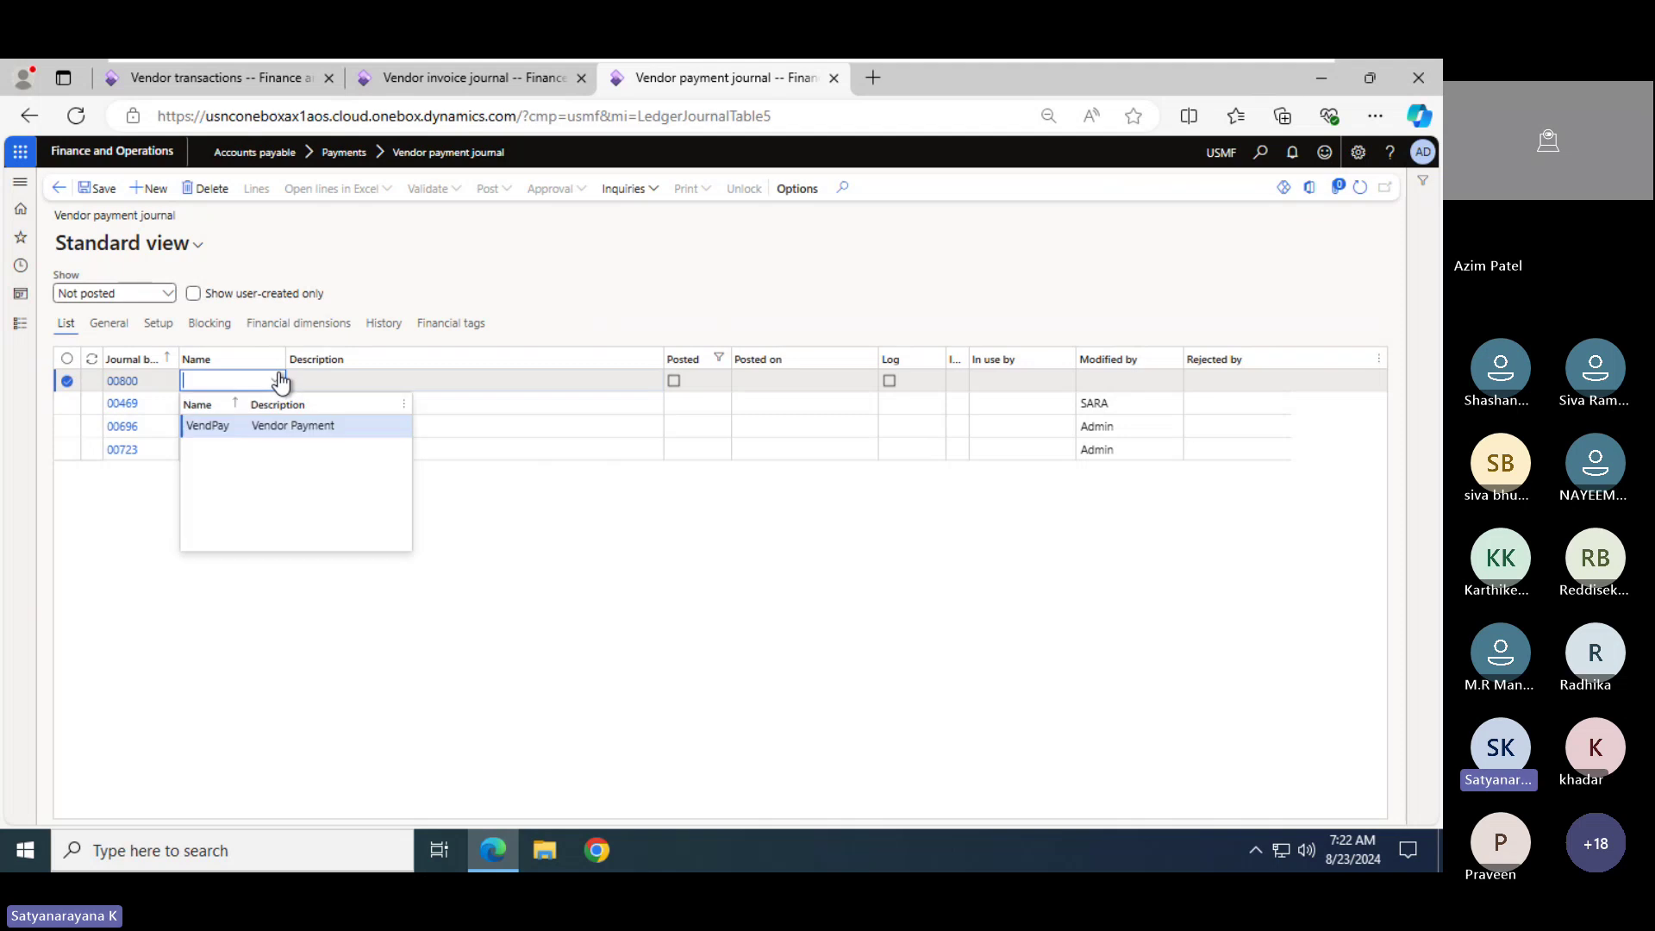
click(235, 426)
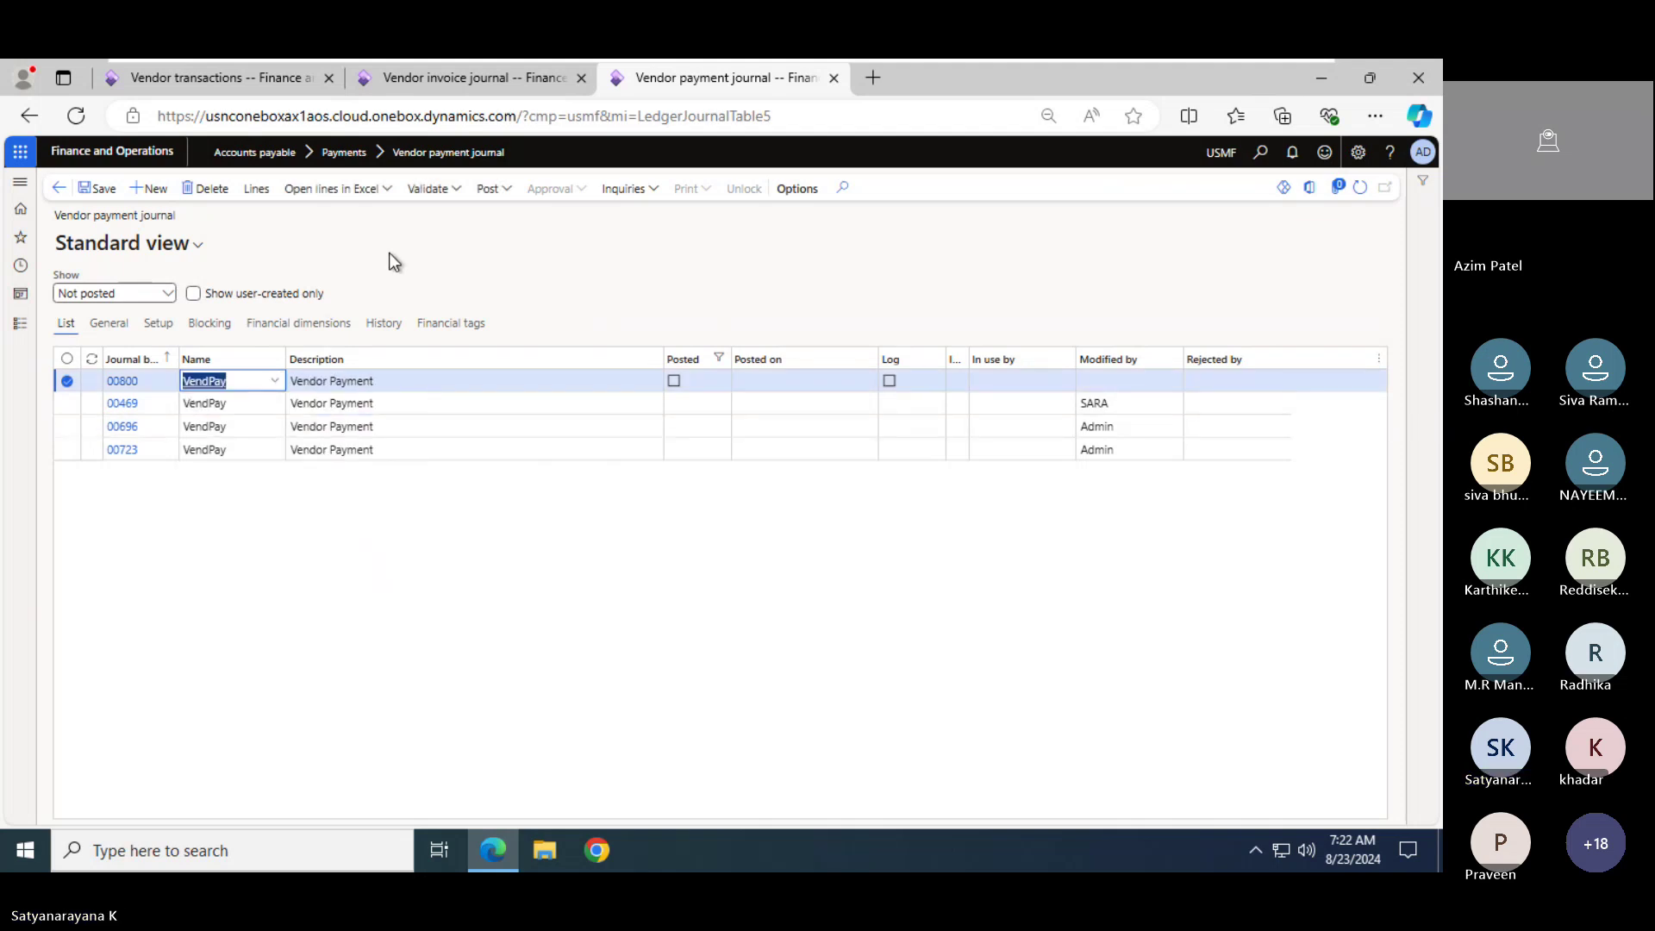
Open the new journal's lines and set the payment line's account to Batch 121 Vendor account
click(389, 252)
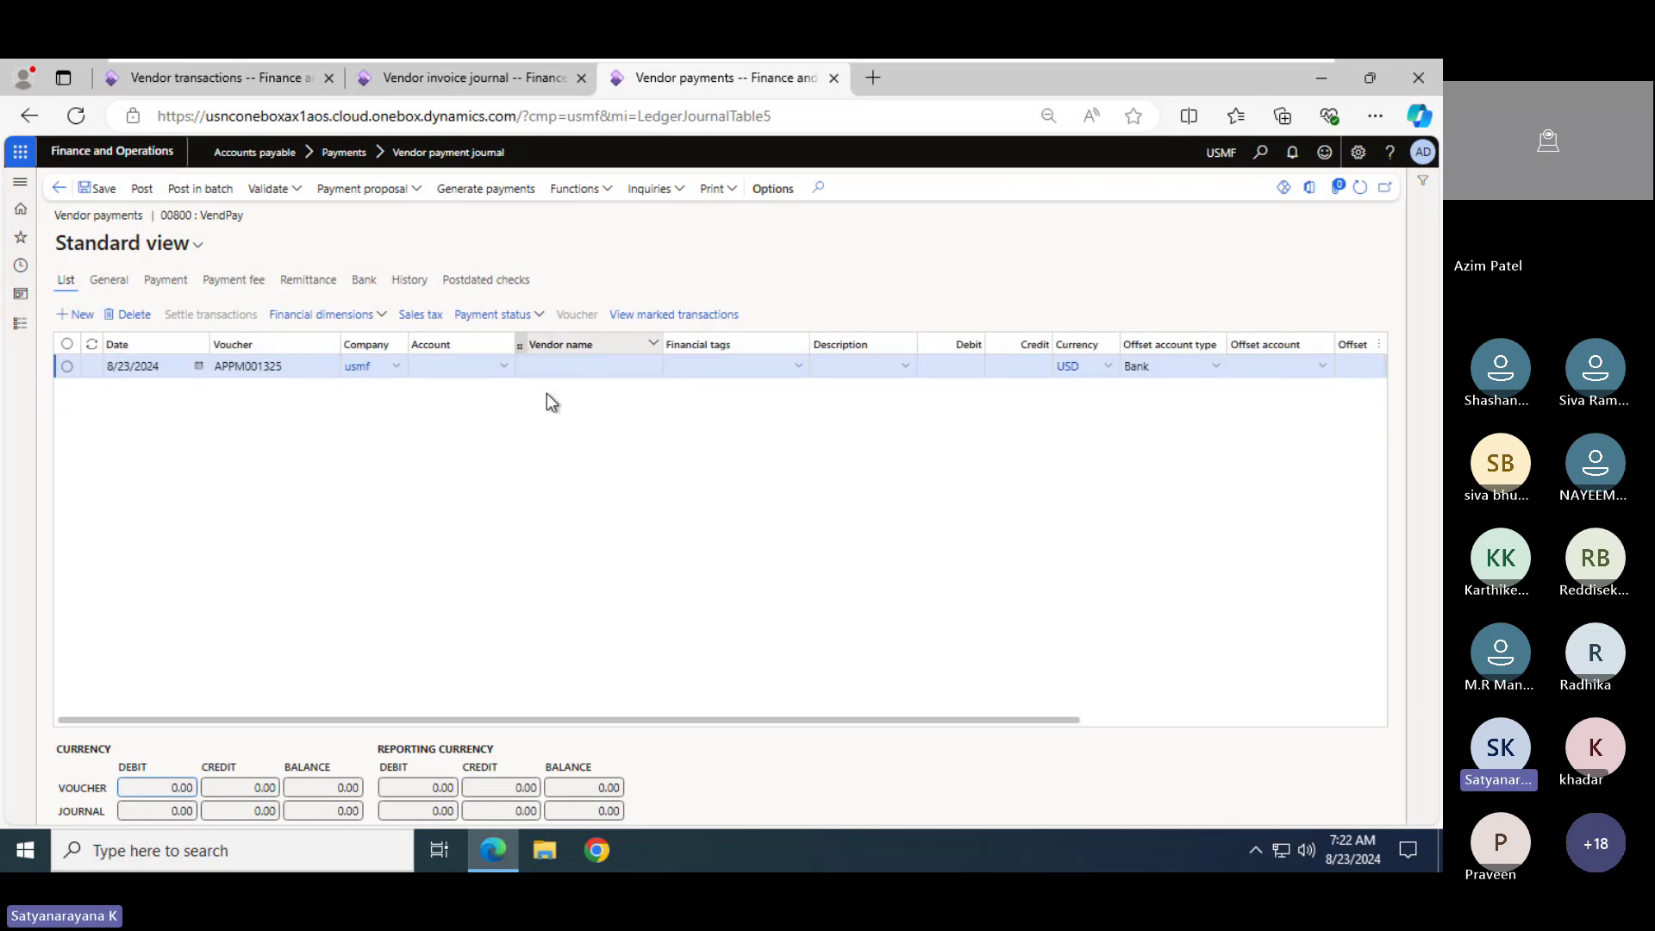
click(499, 371)
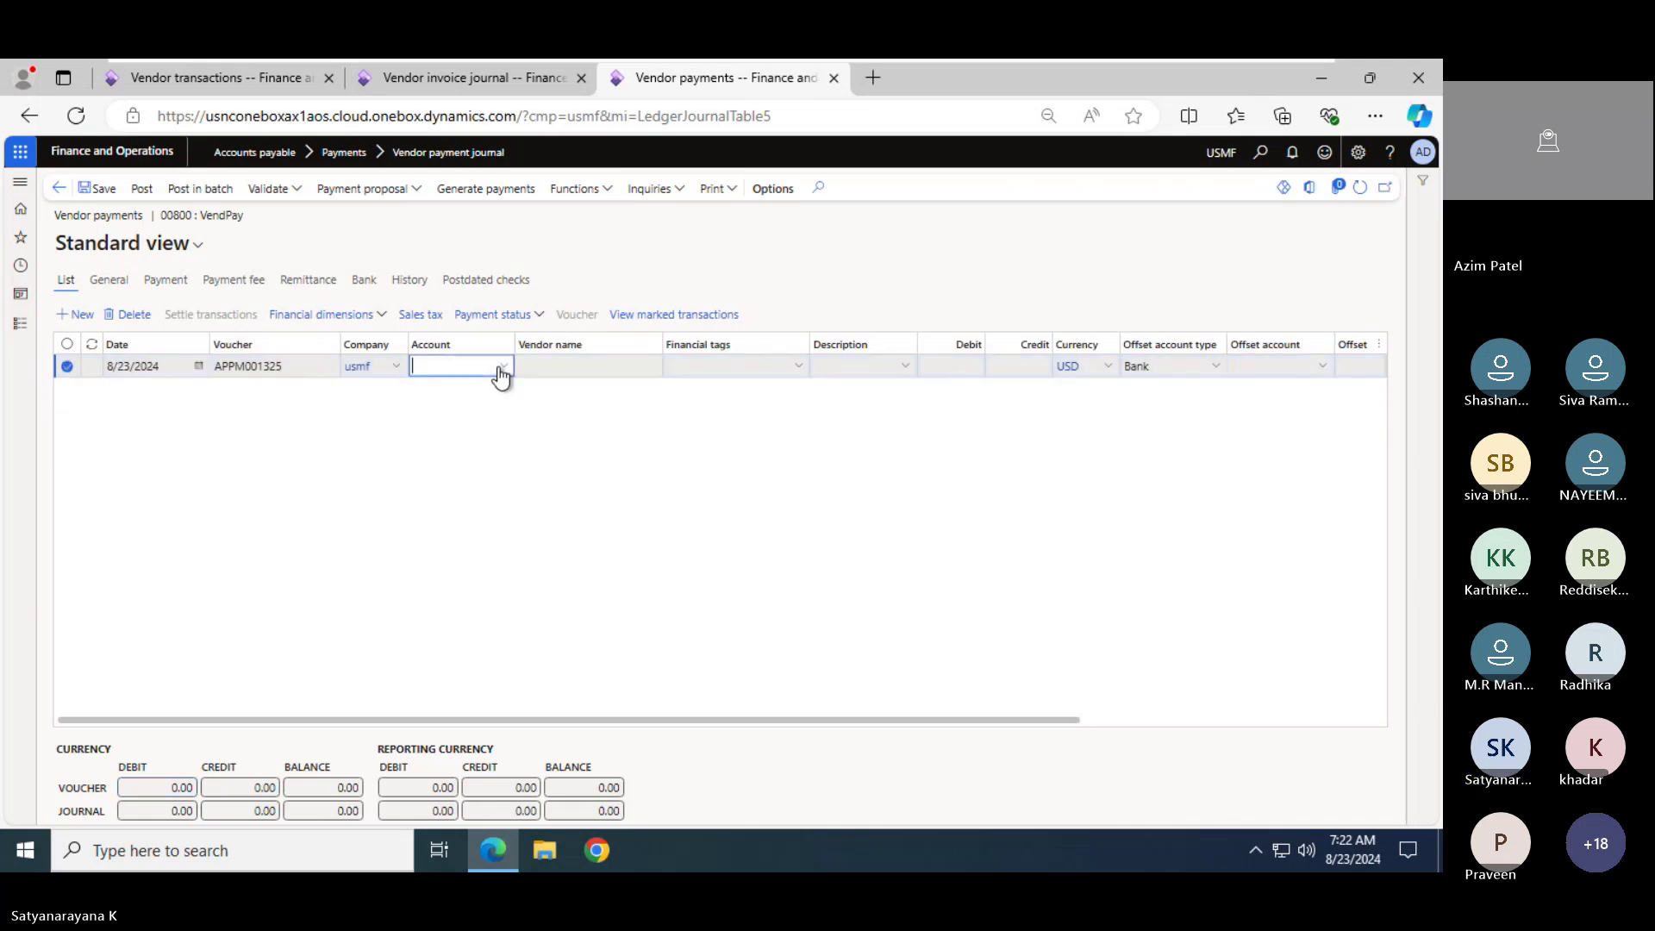
text(b)
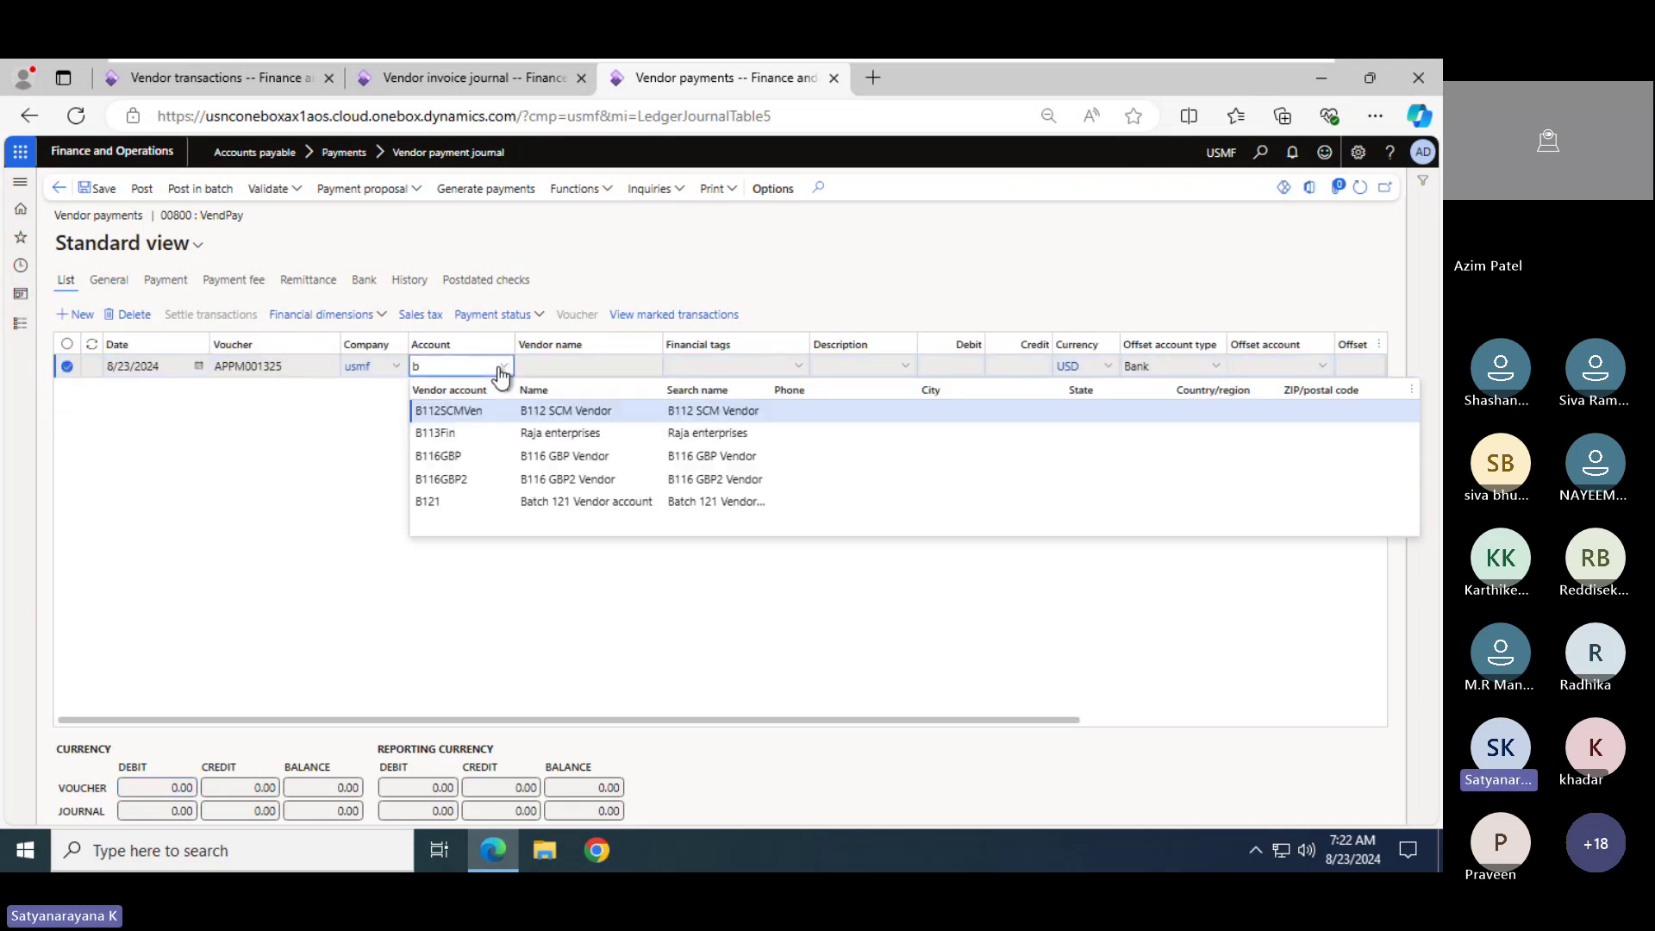
click(459, 503)
key(Tab)
key(Tab)
key(Tab)
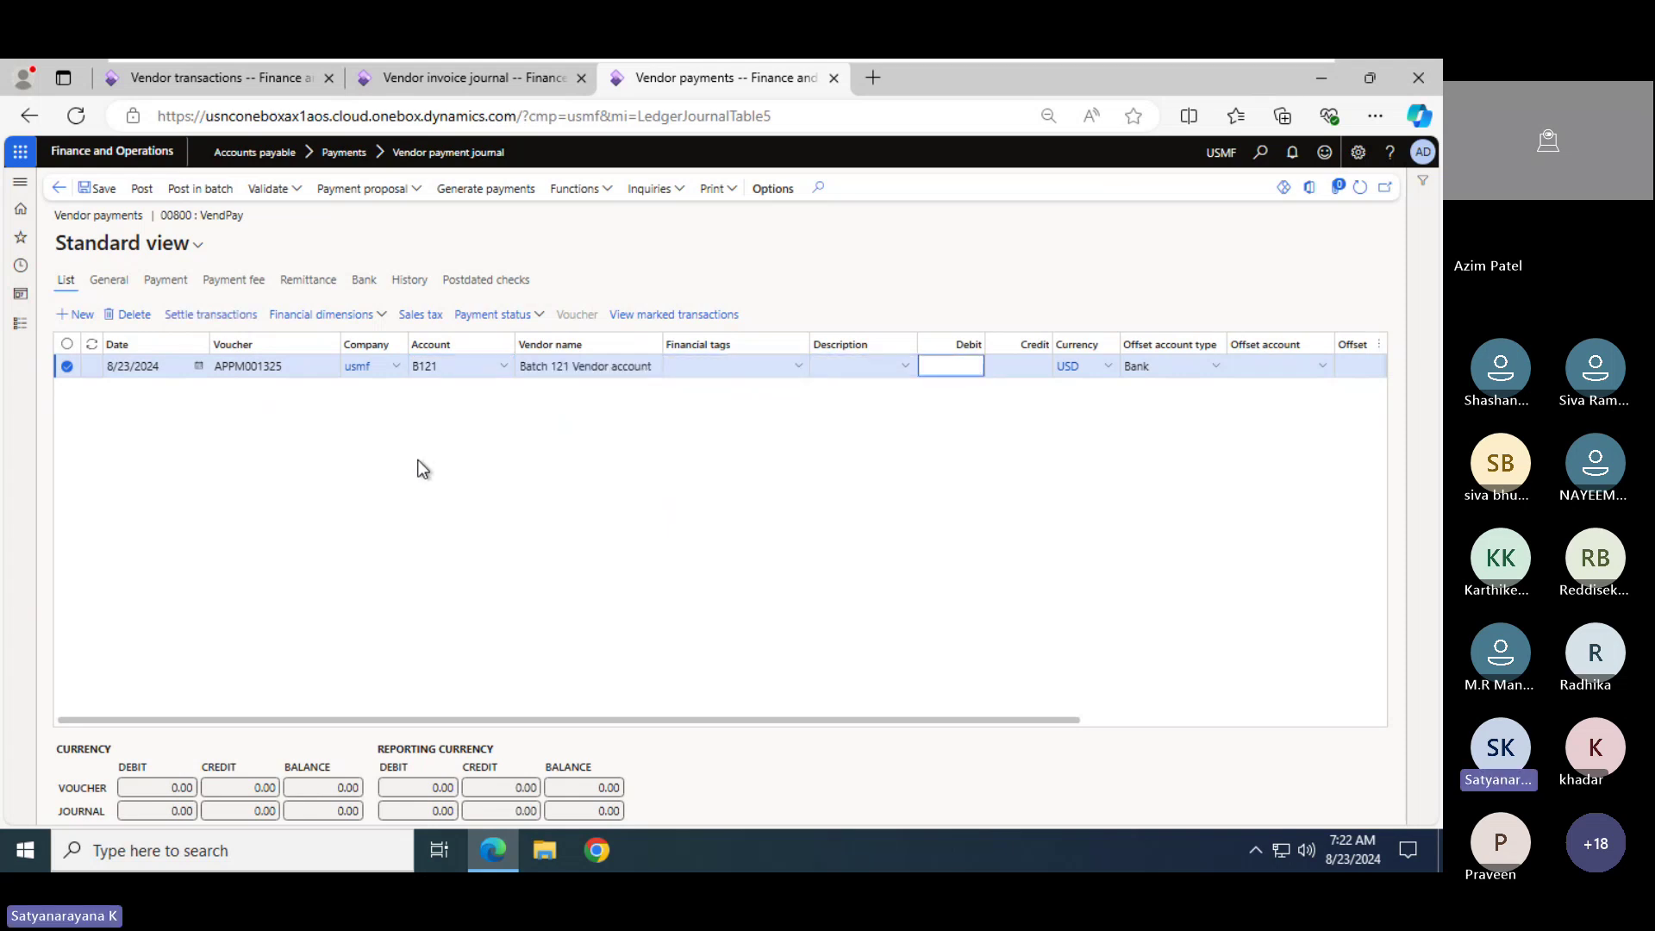
Mark invoice Inv-471 for settlement on the Batch 121 Vendor account payment line and confirm the settlement
click(944, 369)
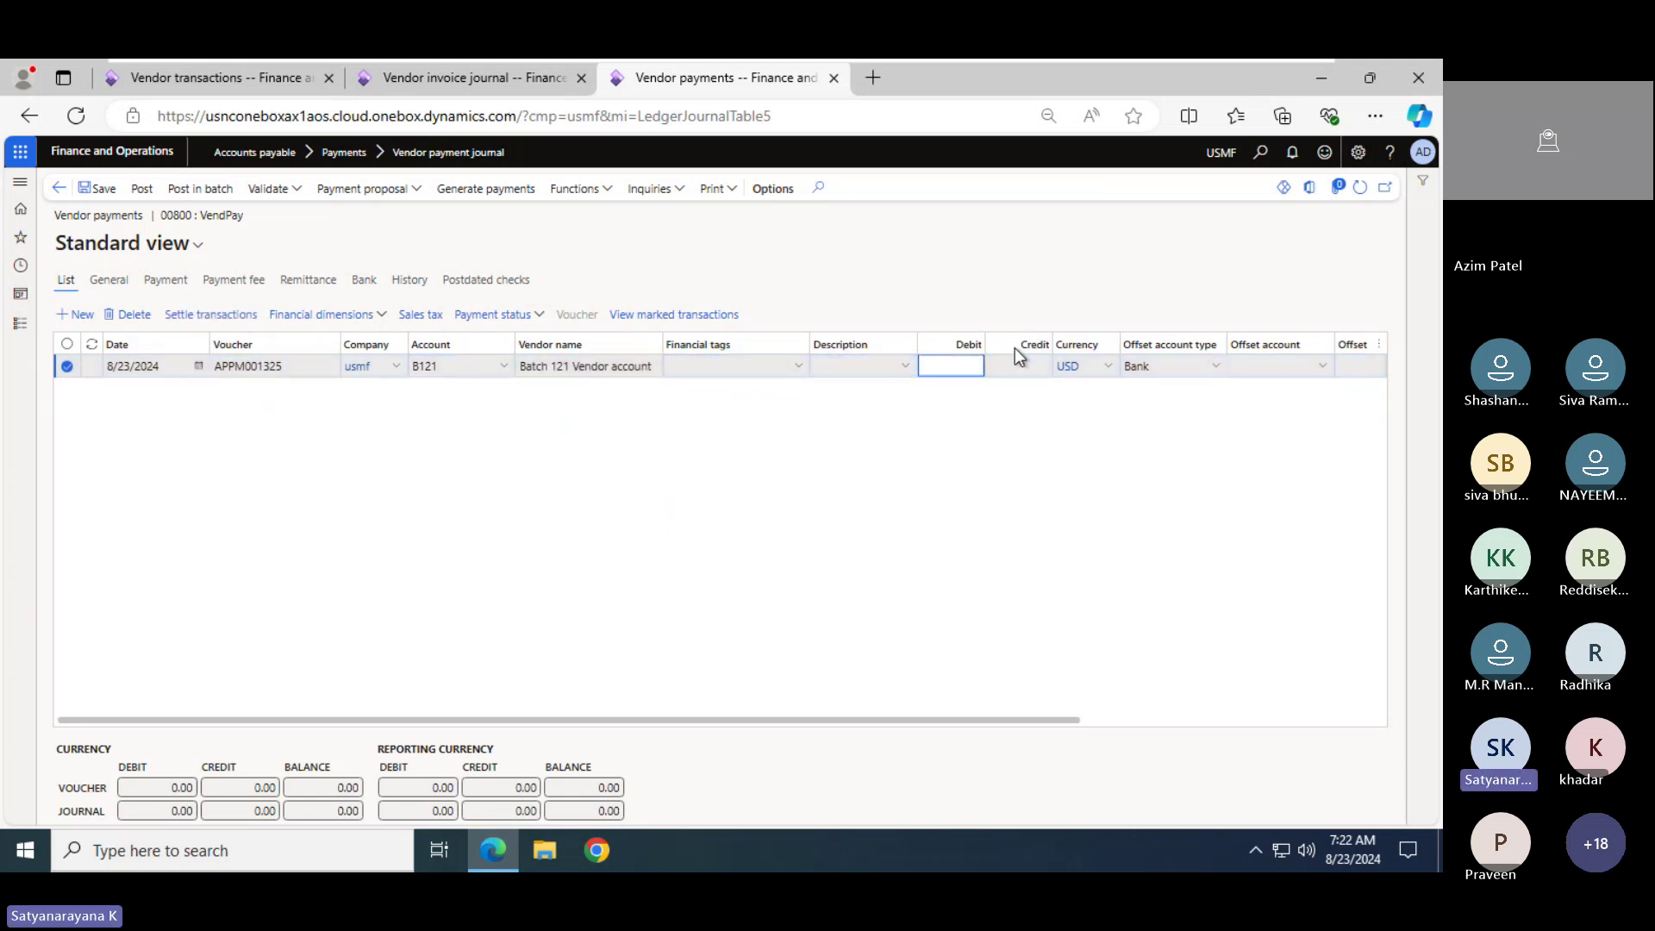
click(216, 317)
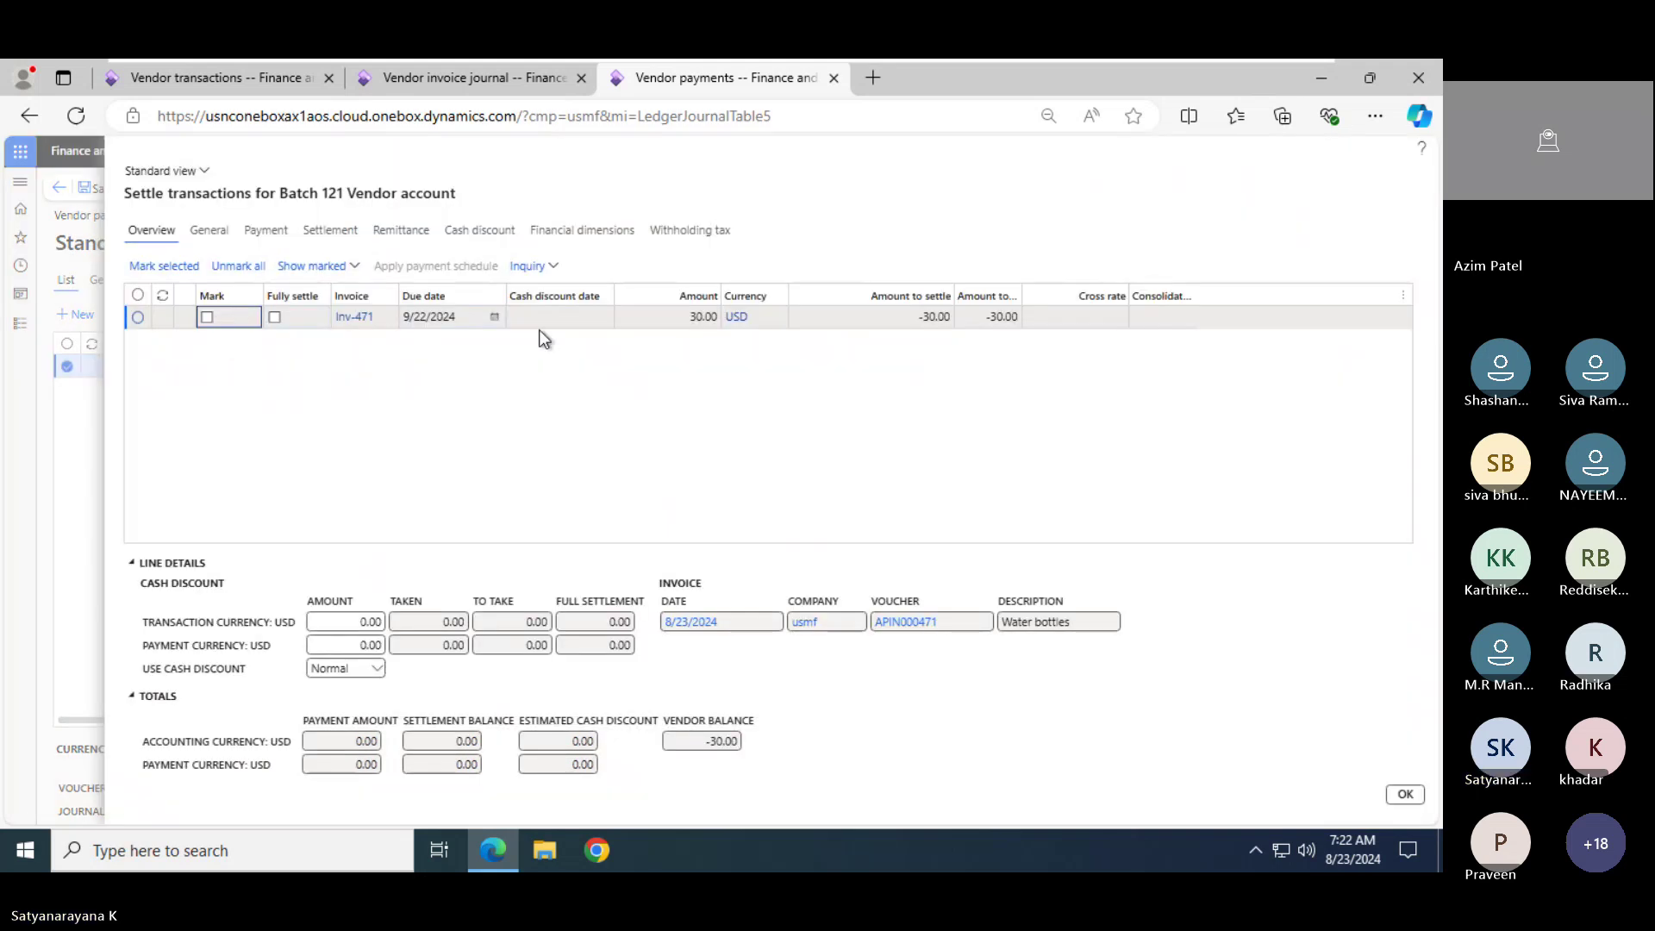
click(206, 318)
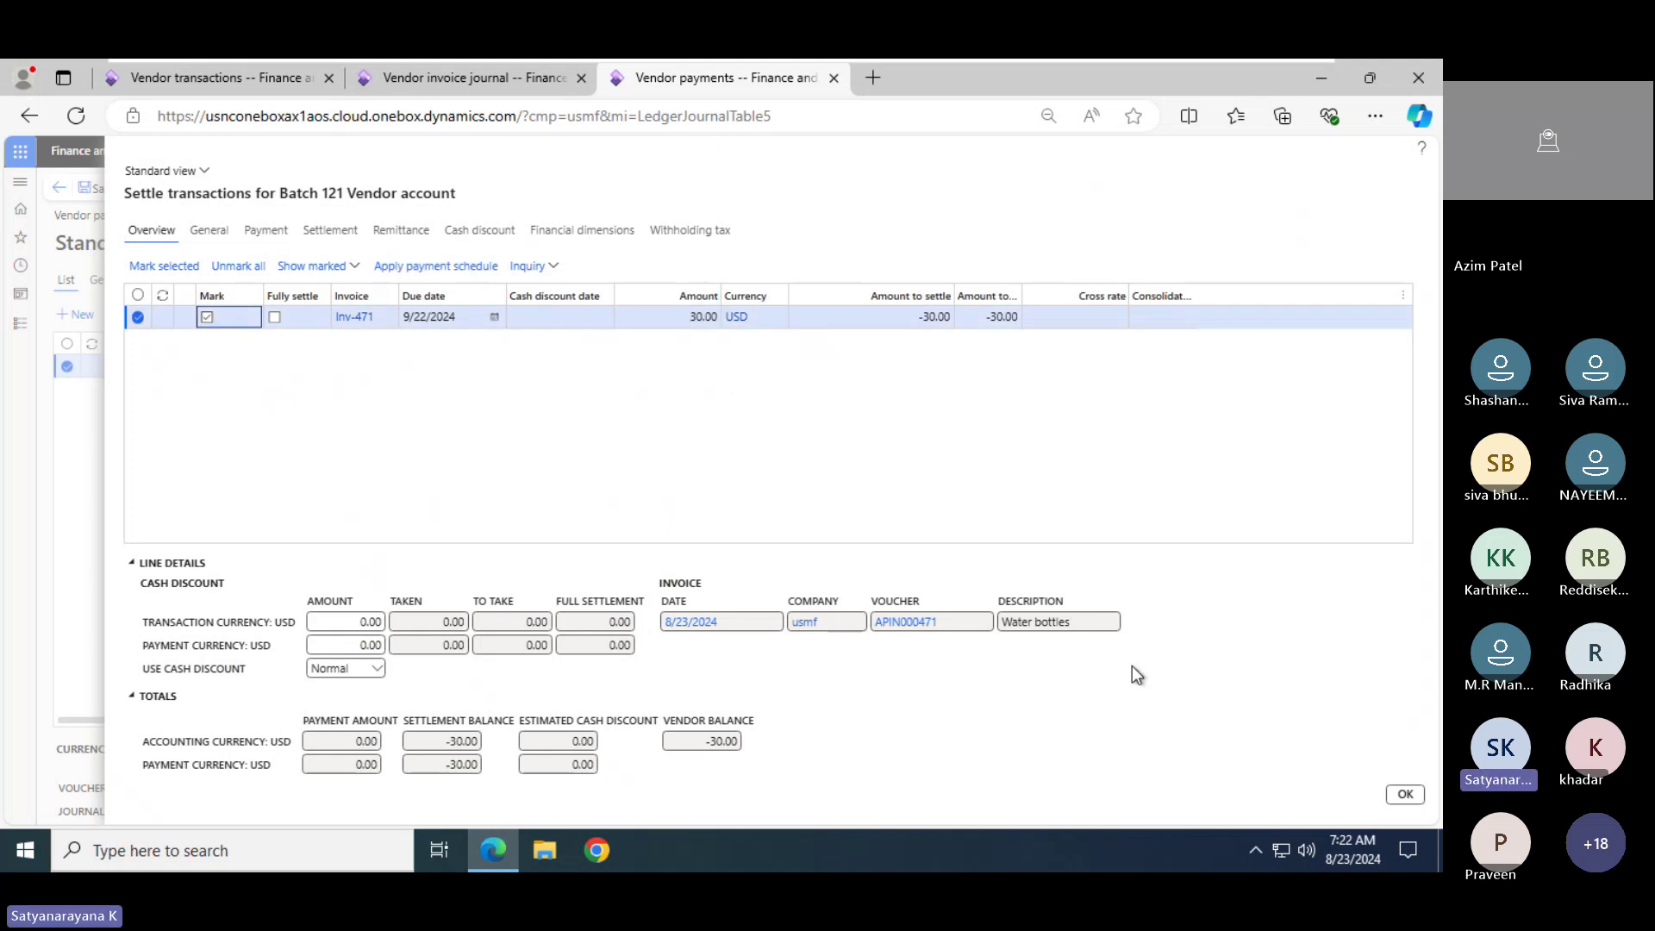
click(1401, 795)
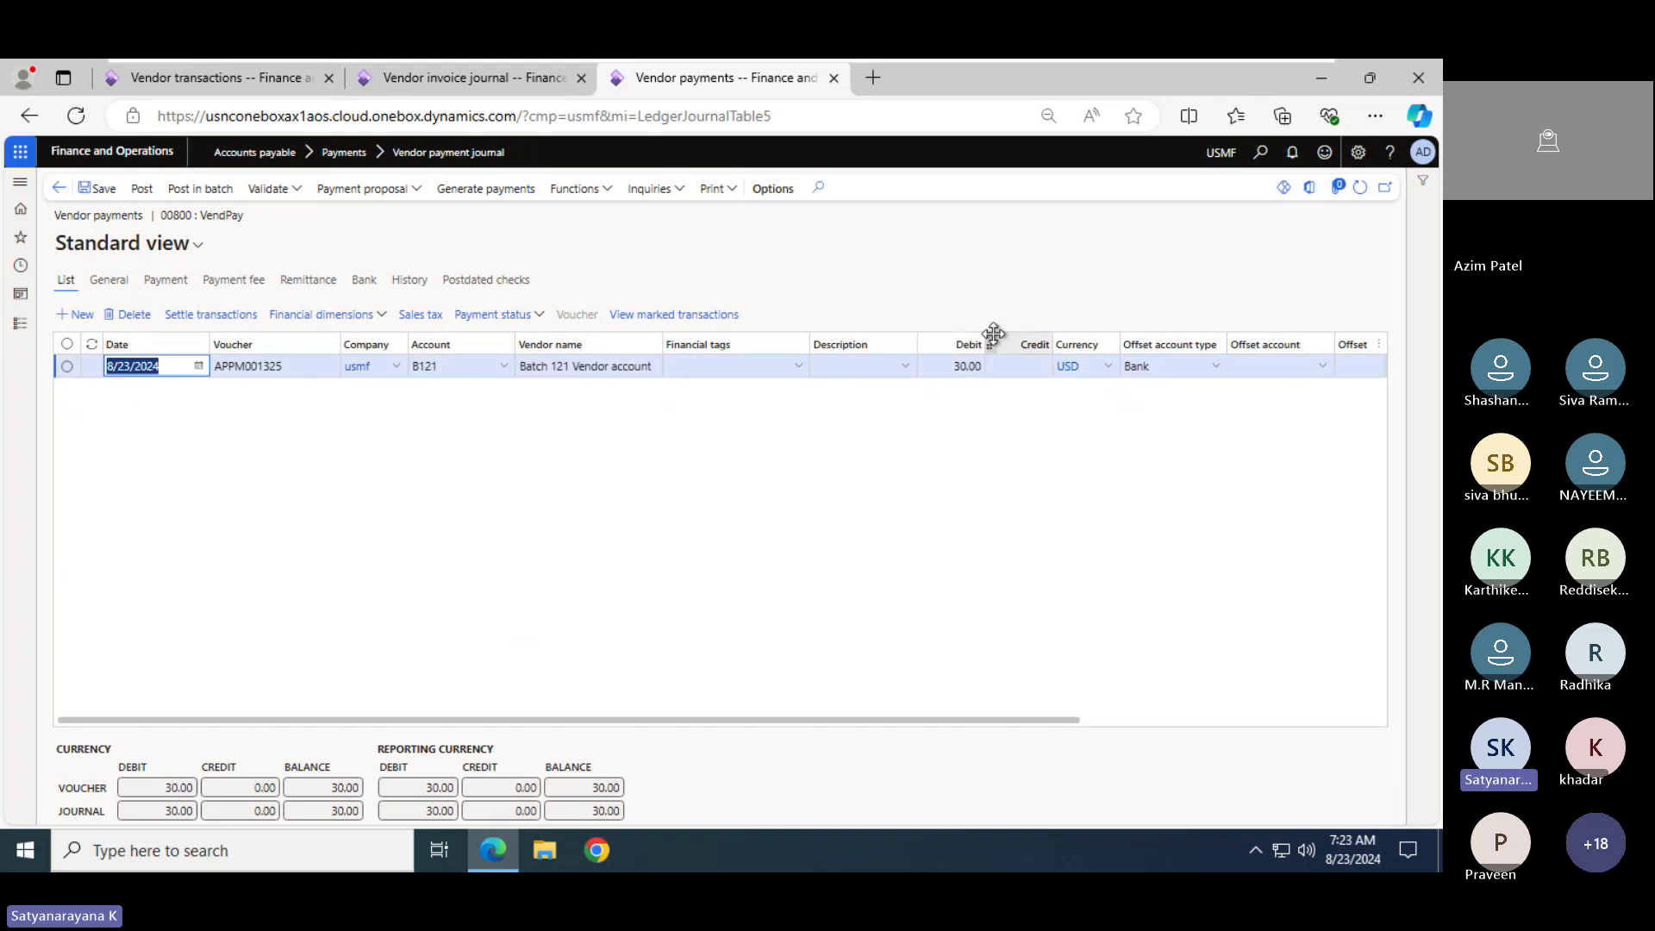
Switch to the 23 Aug 24.txt notes in Notepad and add the line "Vendor a/c Dr (+)" under the Vendor payment heading
mouse_move(1039, 62)
key(alt+Tab)
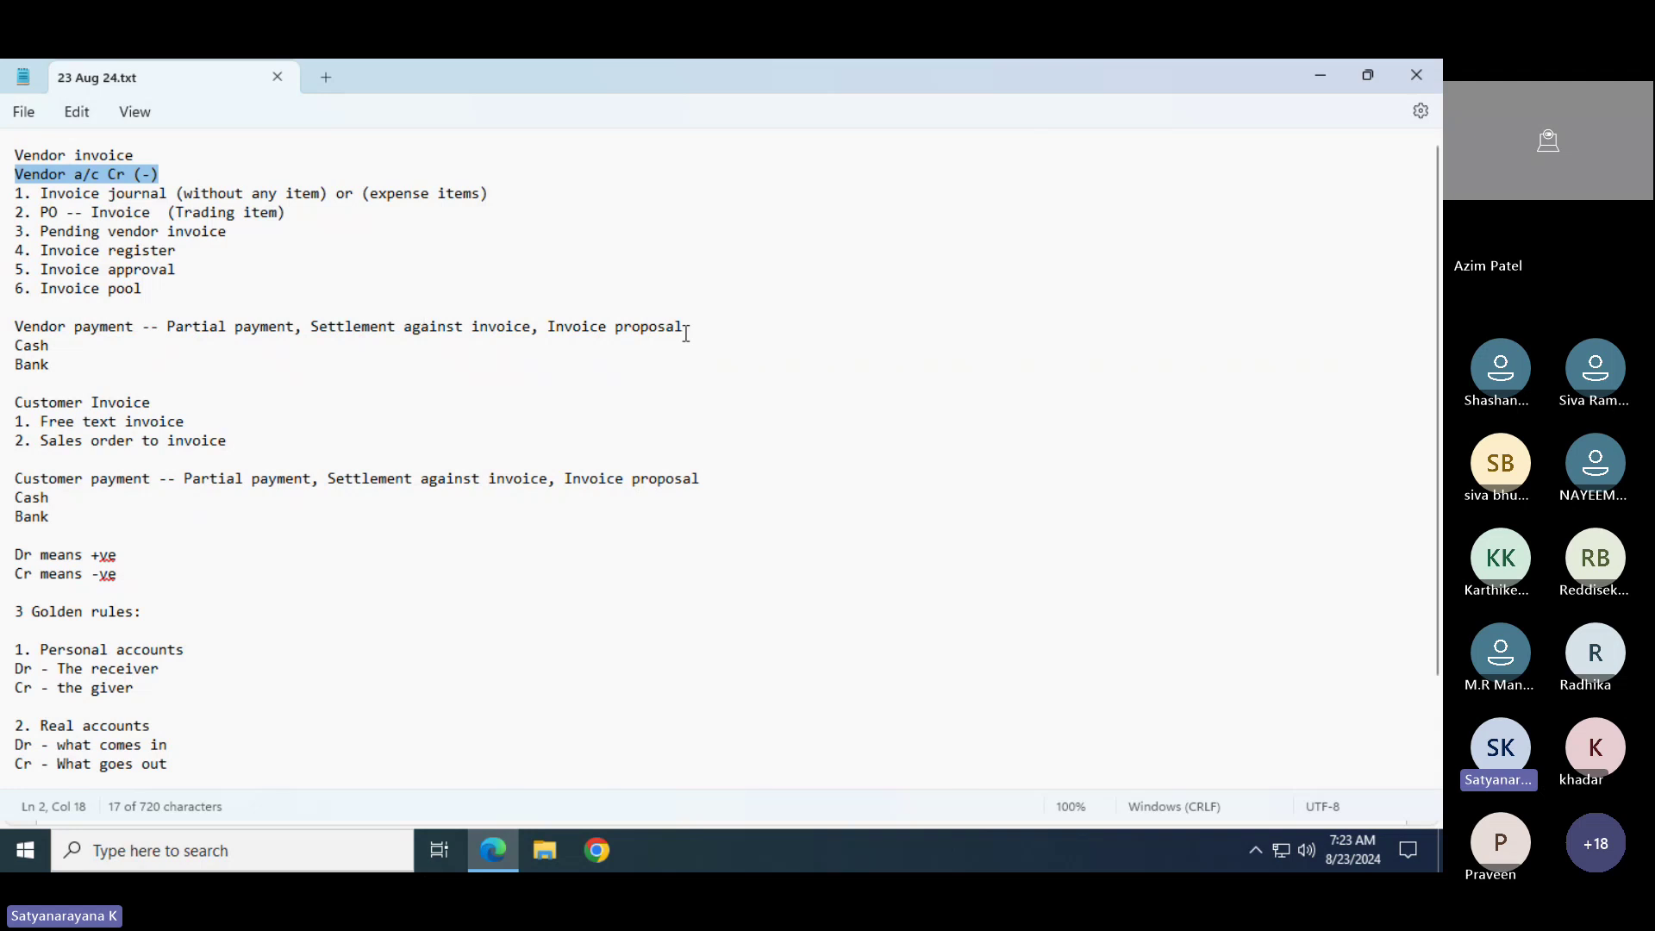
click(686, 333)
key(Return)
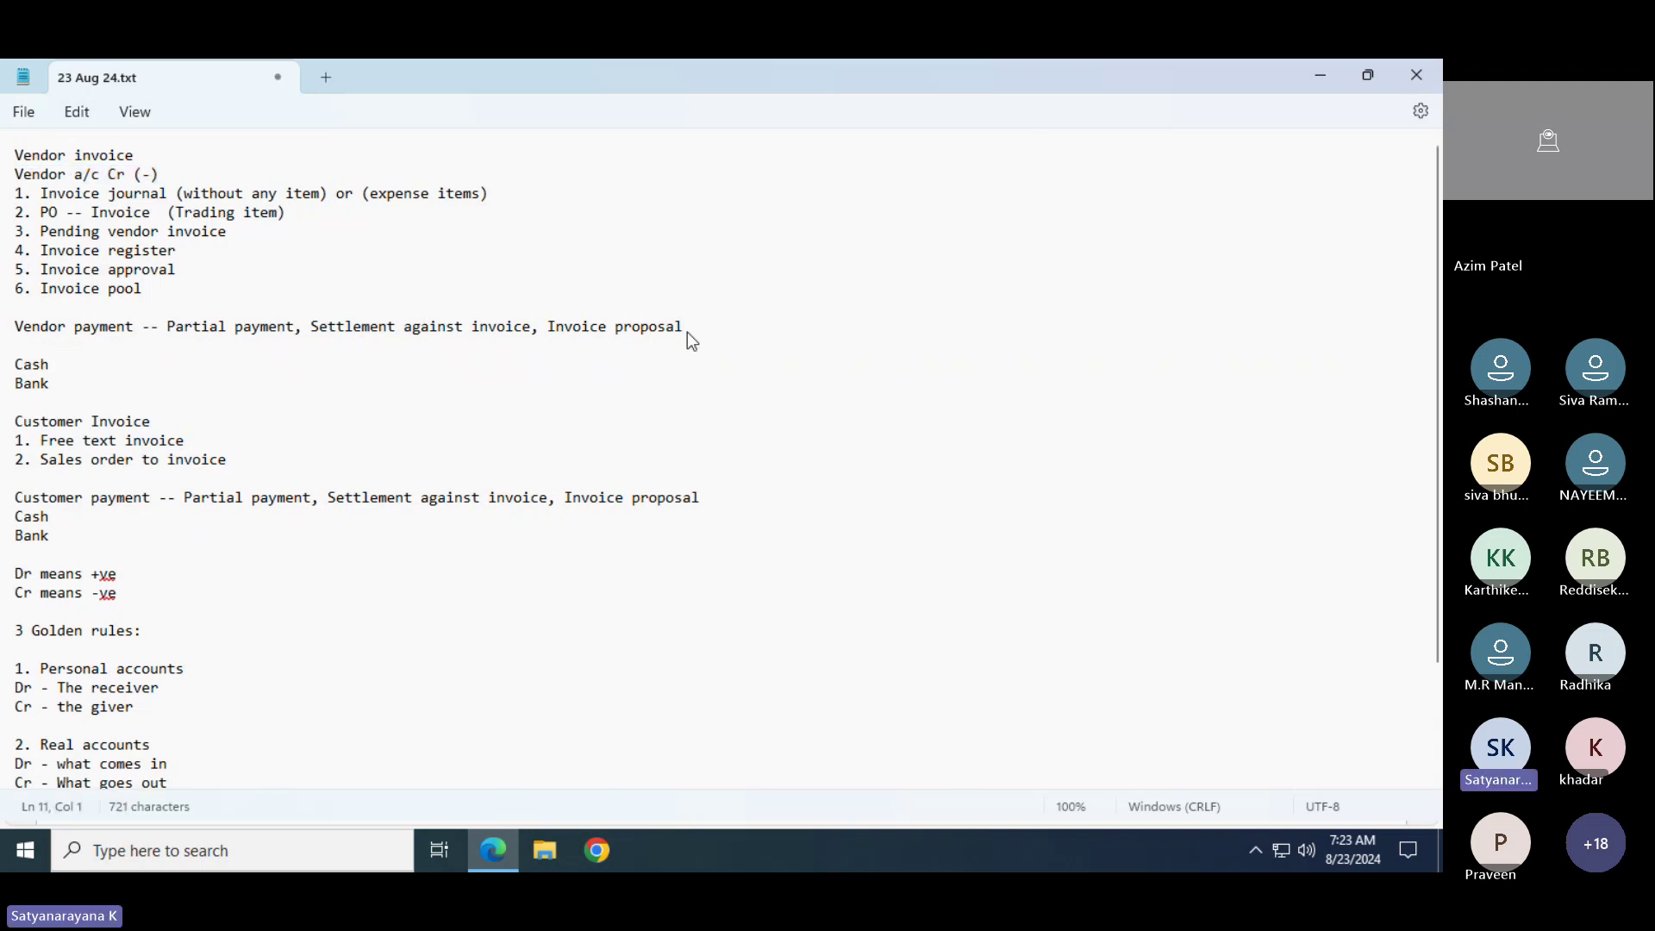
text(Vendor a/c Dr (+)
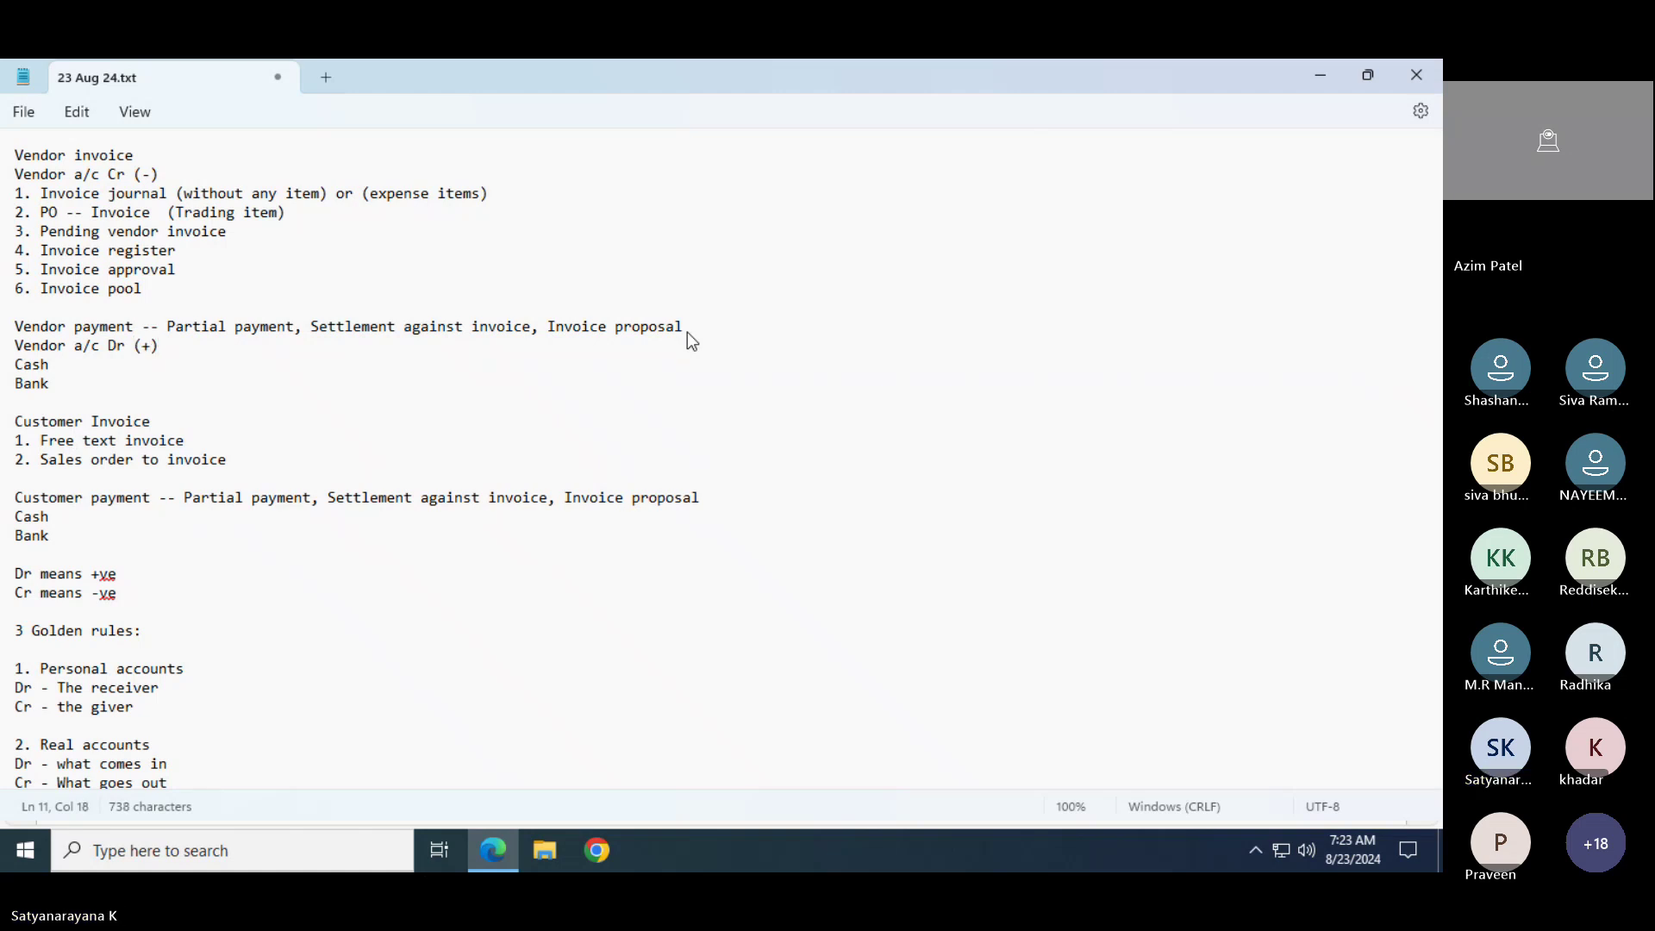
Switch back to Finance and Operations and set the payment line's offset account type to Ledger
key(alt+Tab)
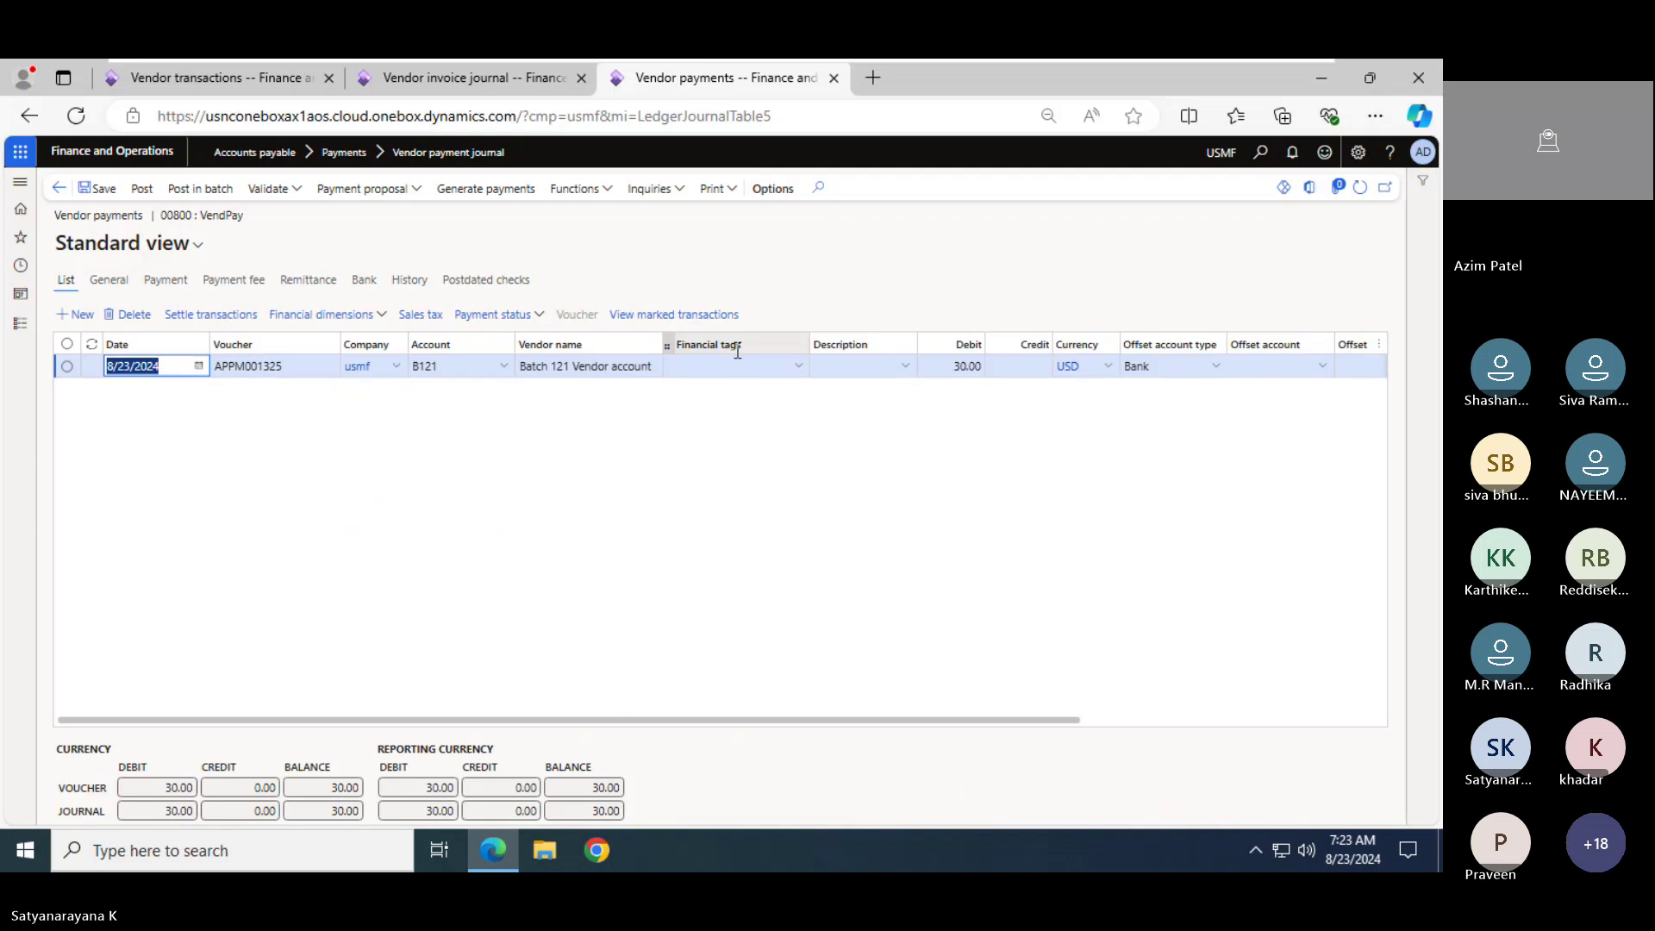
click(1215, 371)
click(1215, 370)
drag(1034, 721, 1239, 689)
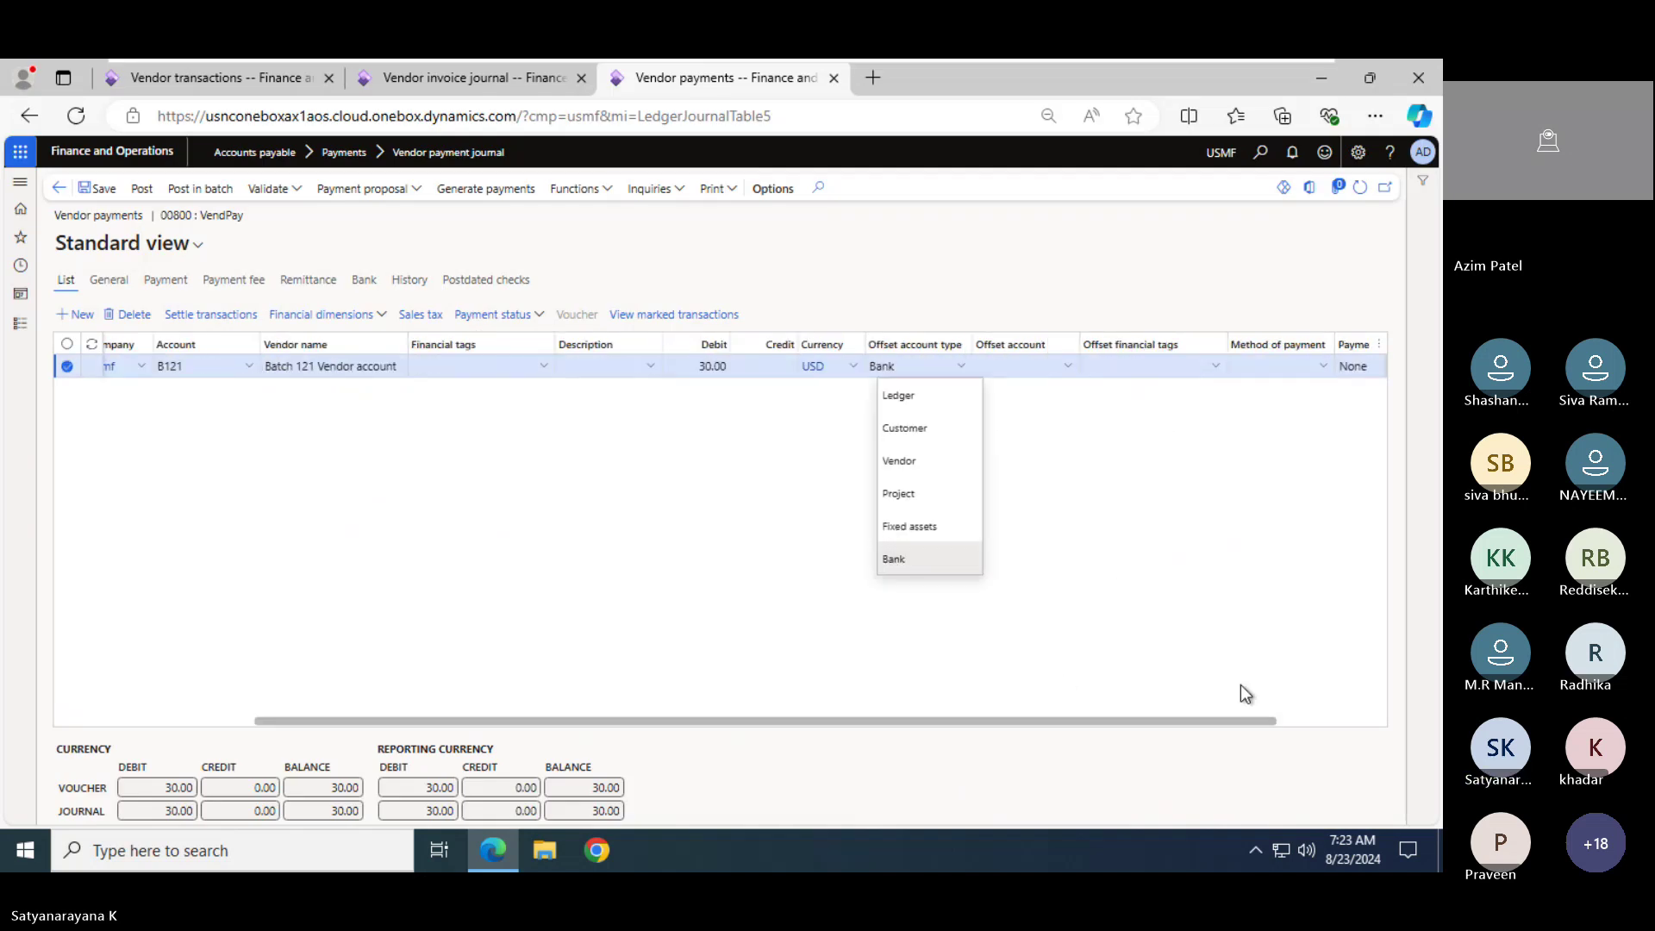
click(964, 446)
click(948, 367)
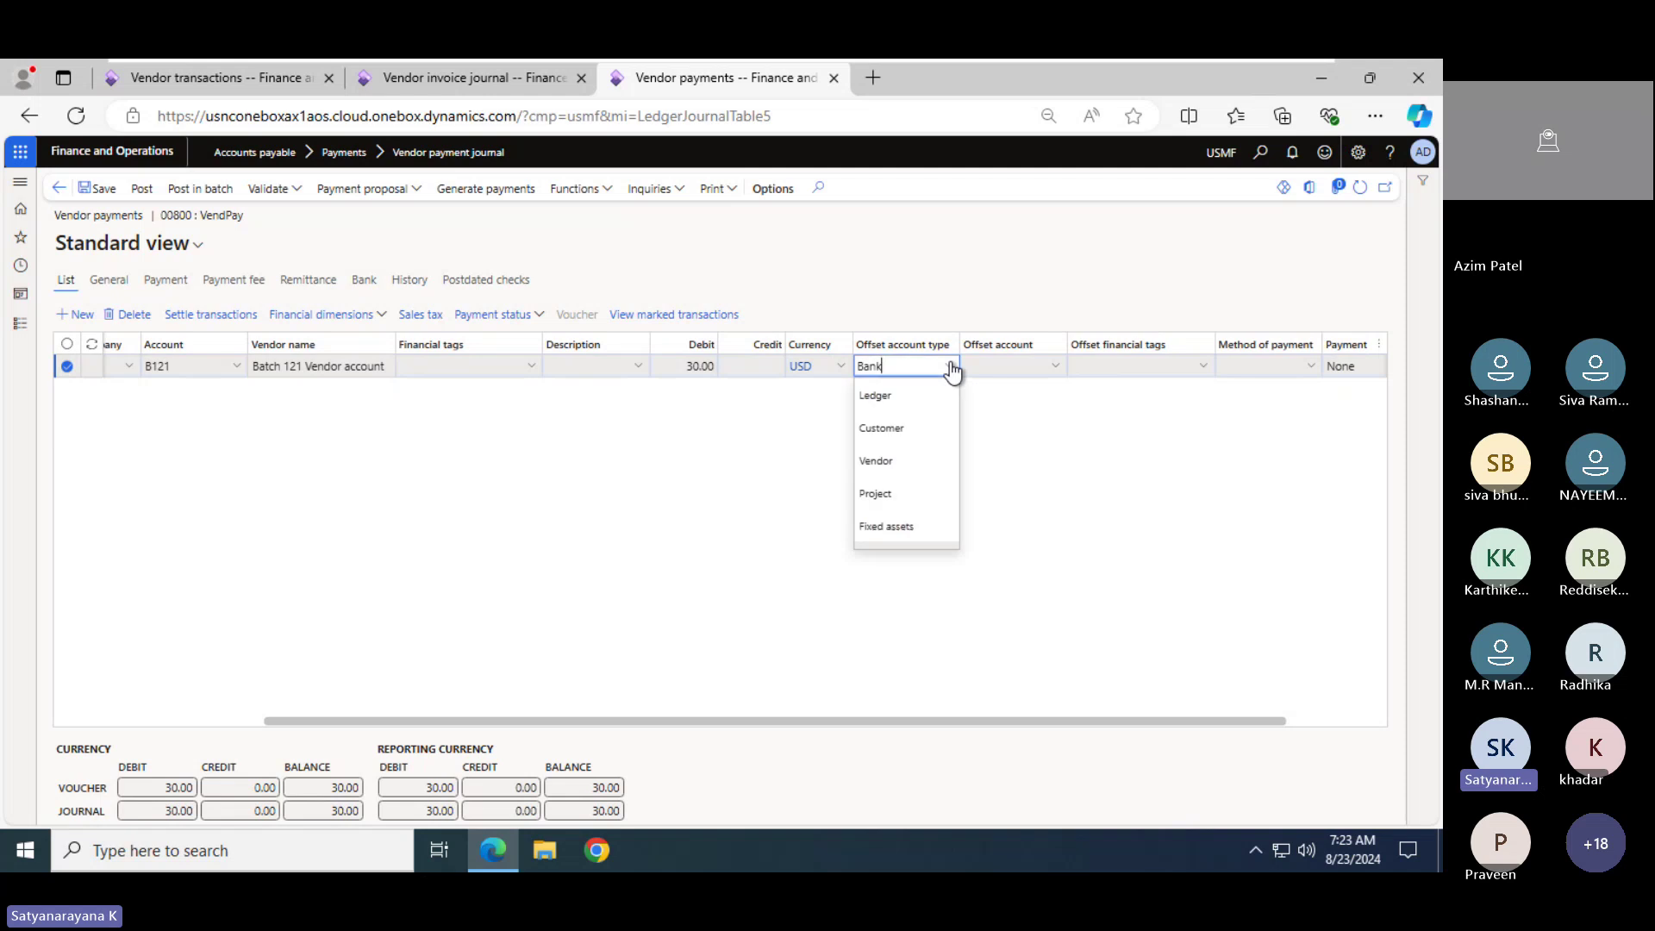
click(907, 395)
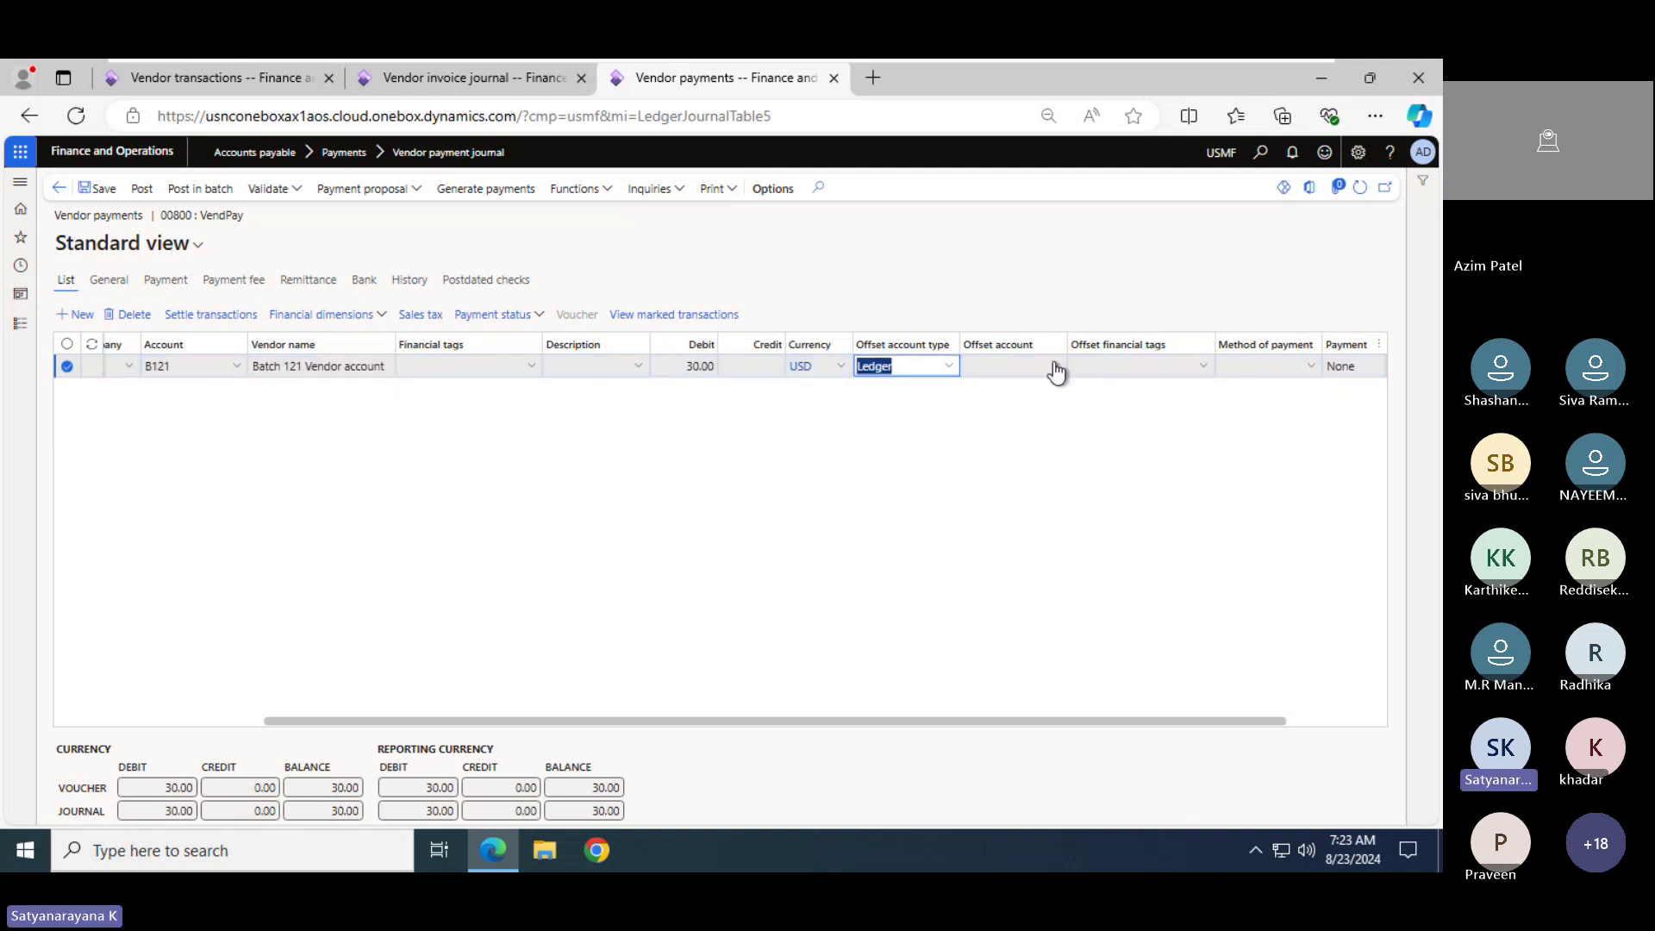
Set the payment line's offset account to 110180 Petty Cash and post the vendor payment journal
click(1055, 369)
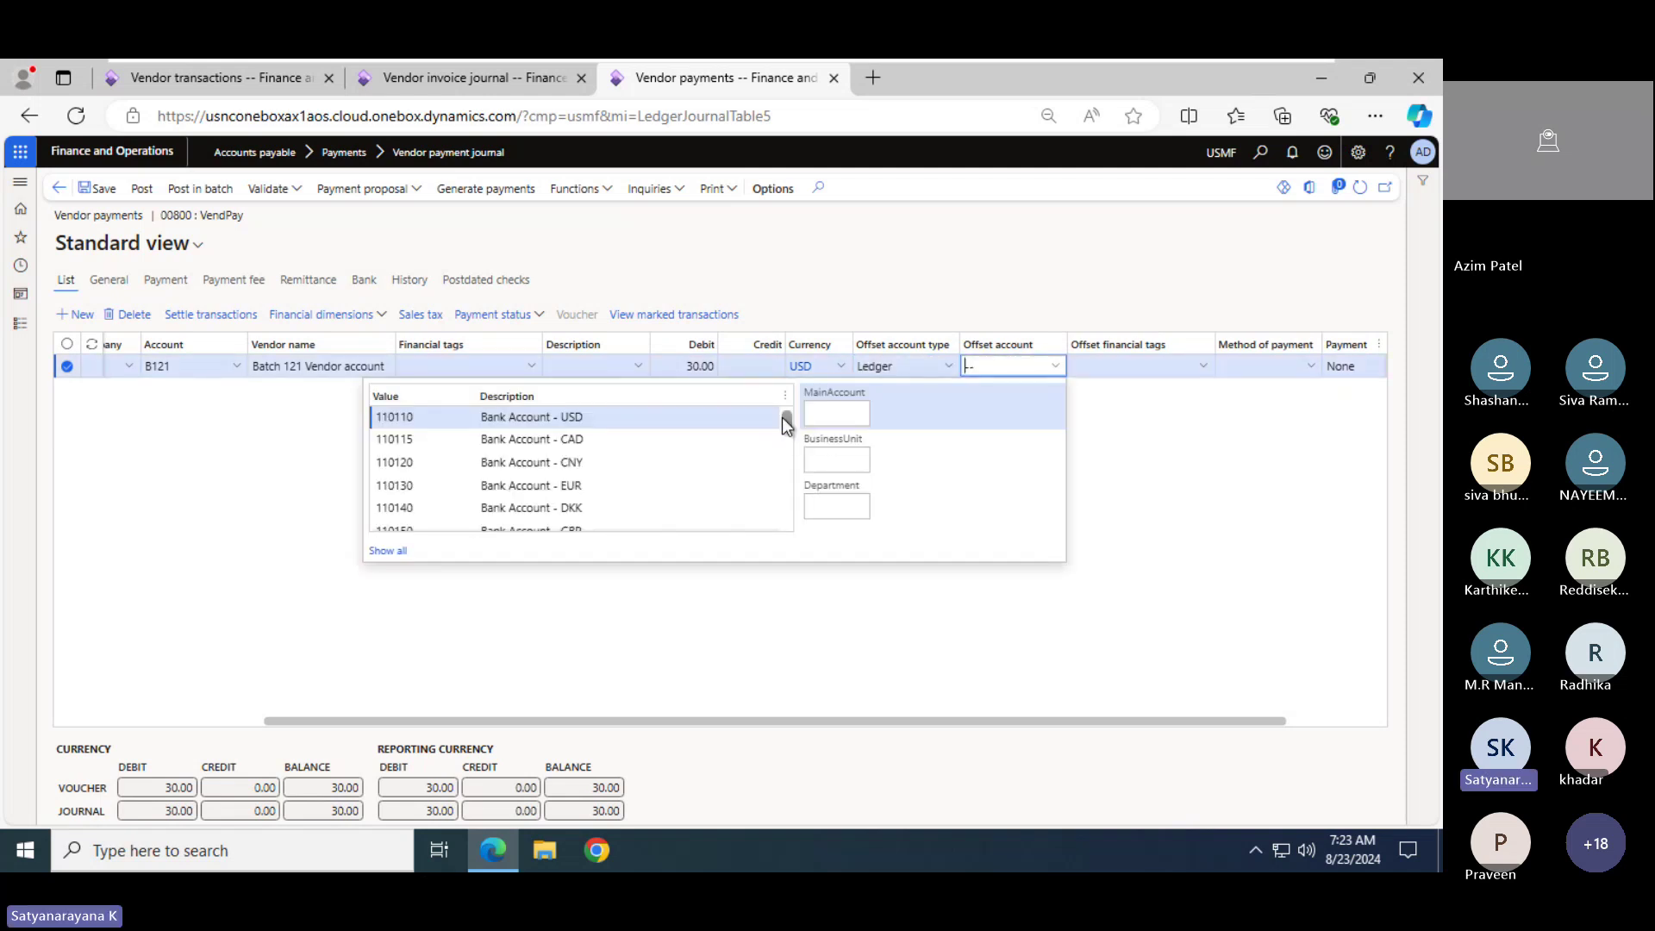
scroll(784, 419, down, 1)
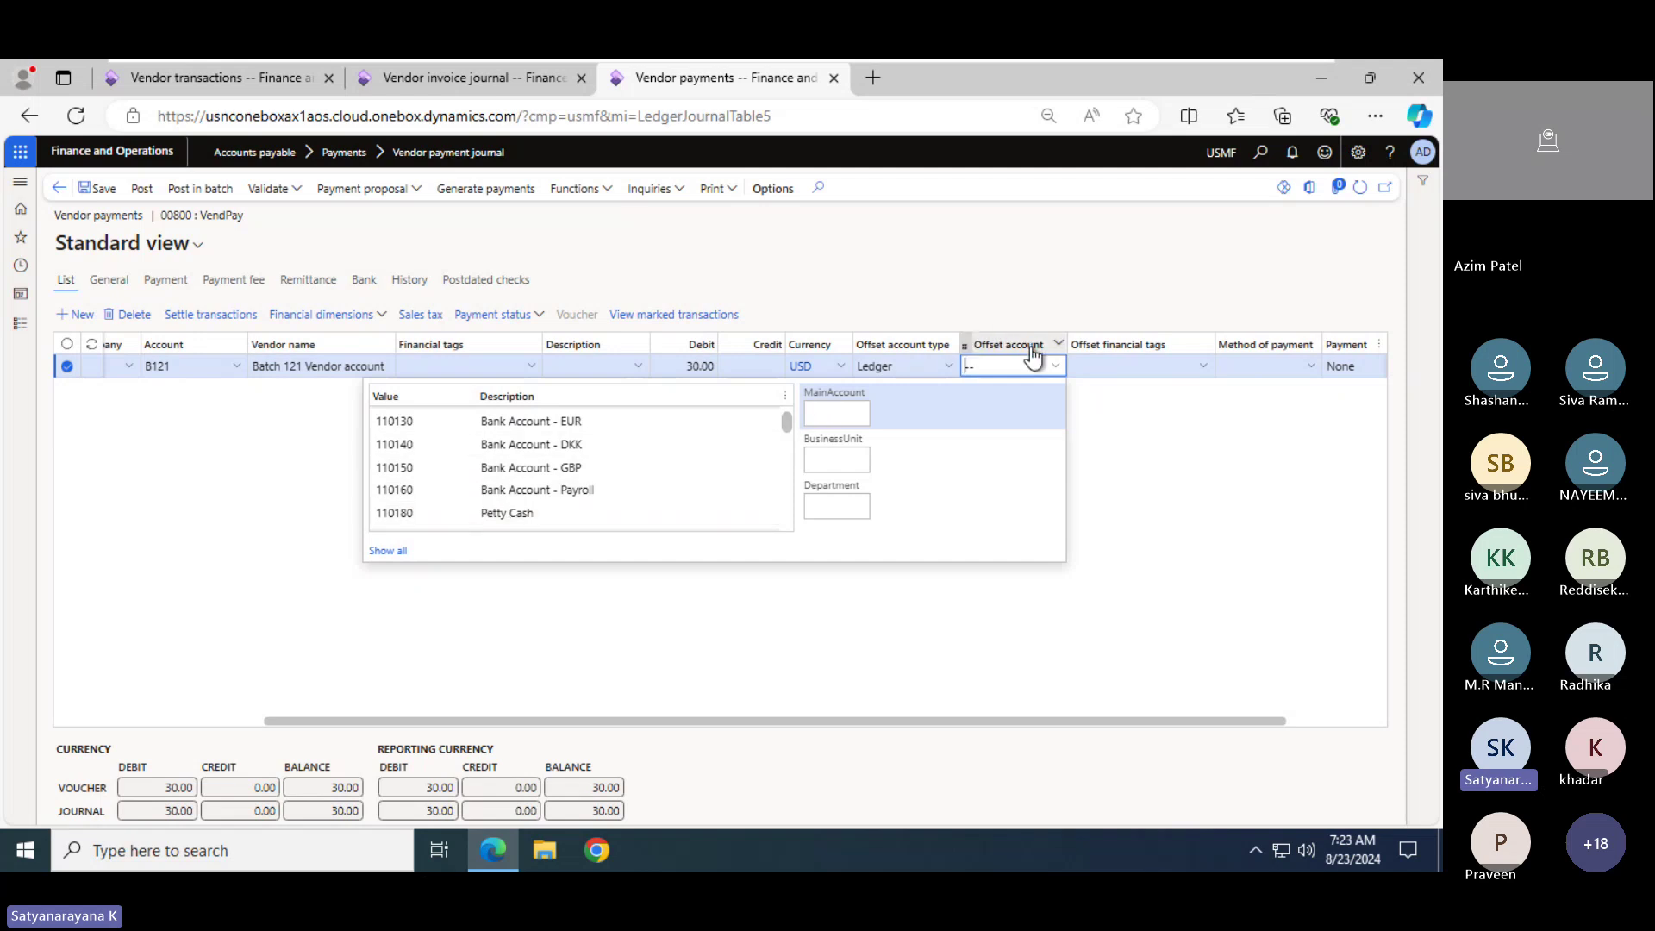
text(tt)
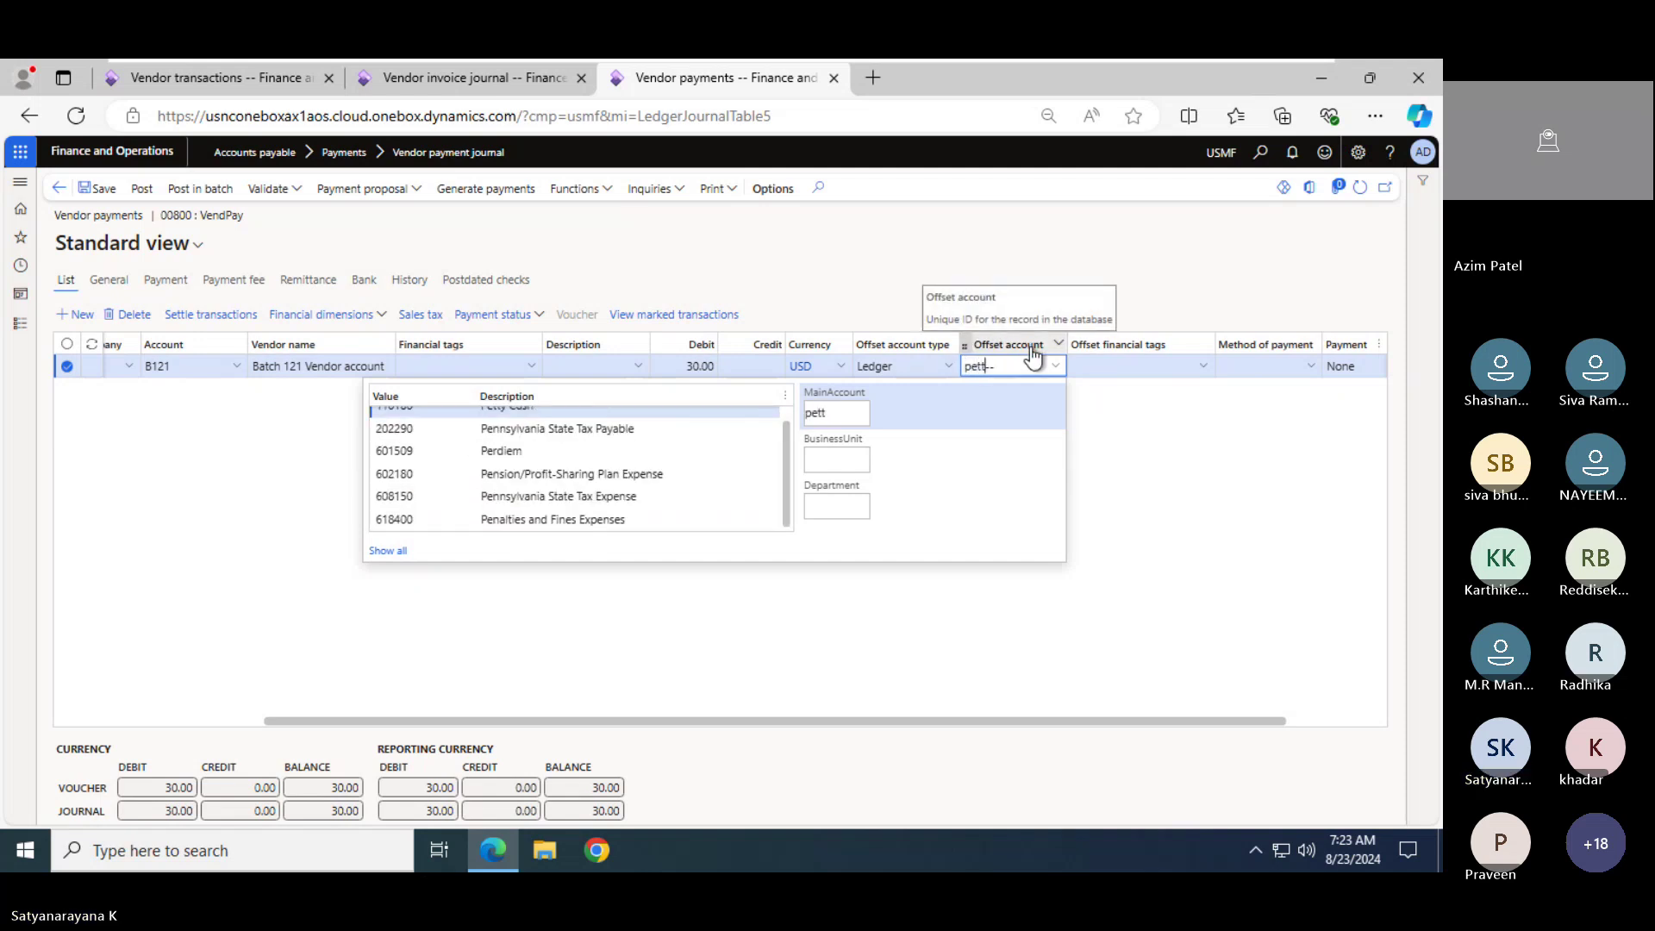
click(539, 416)
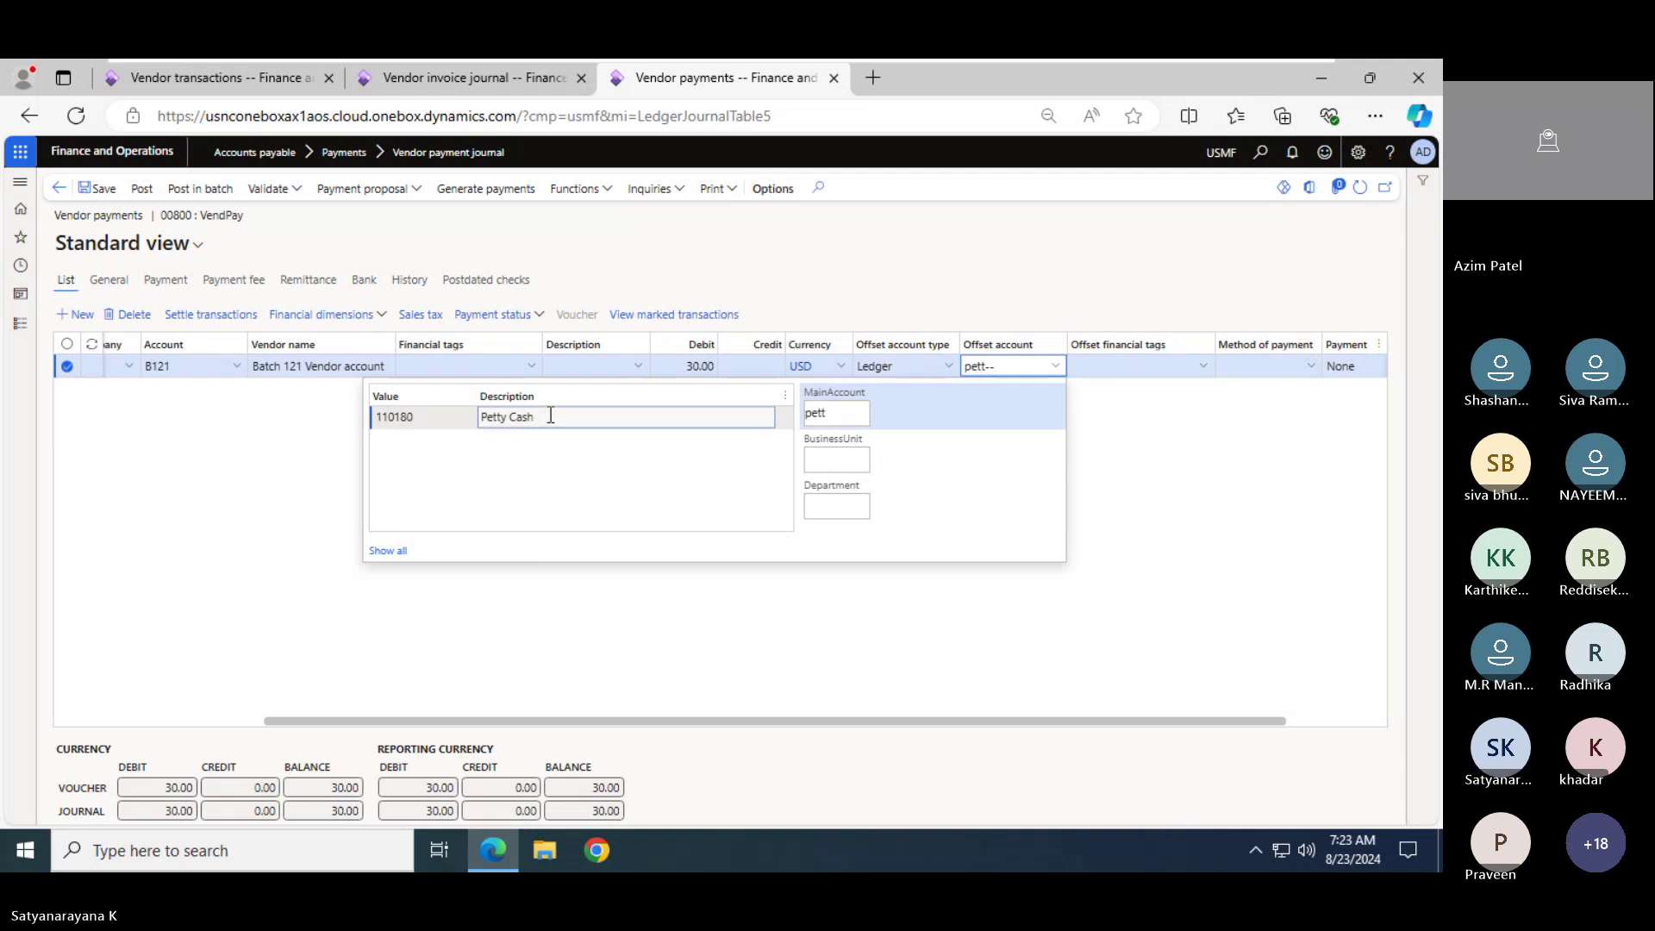
click(1111, 490)
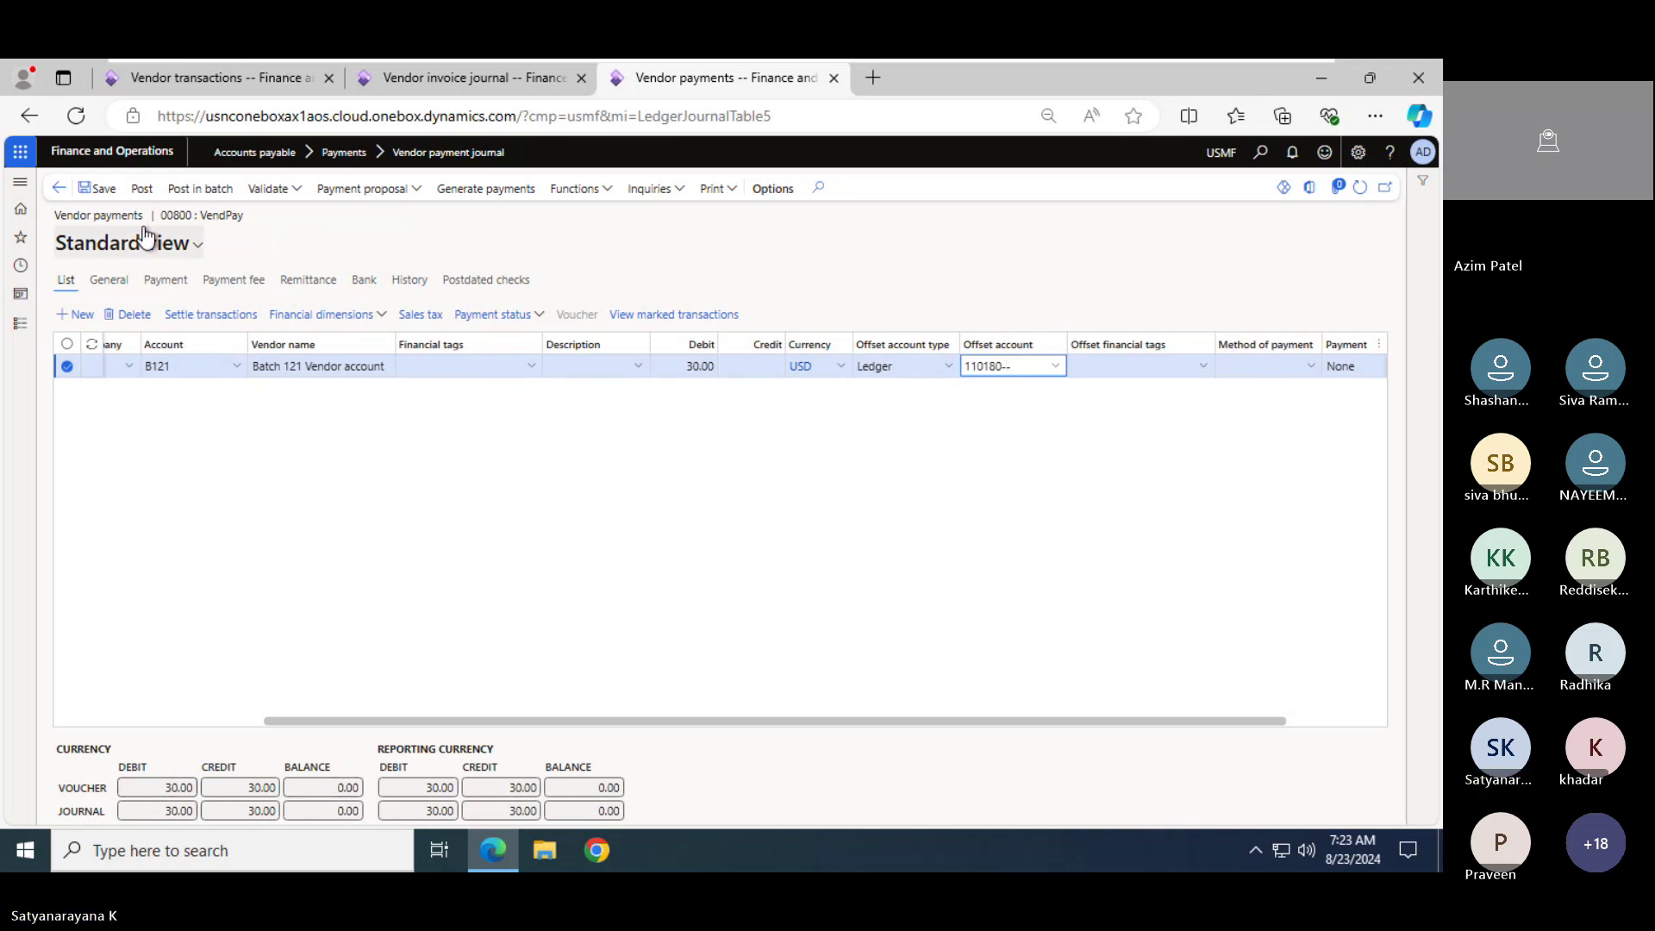
click(140, 191)
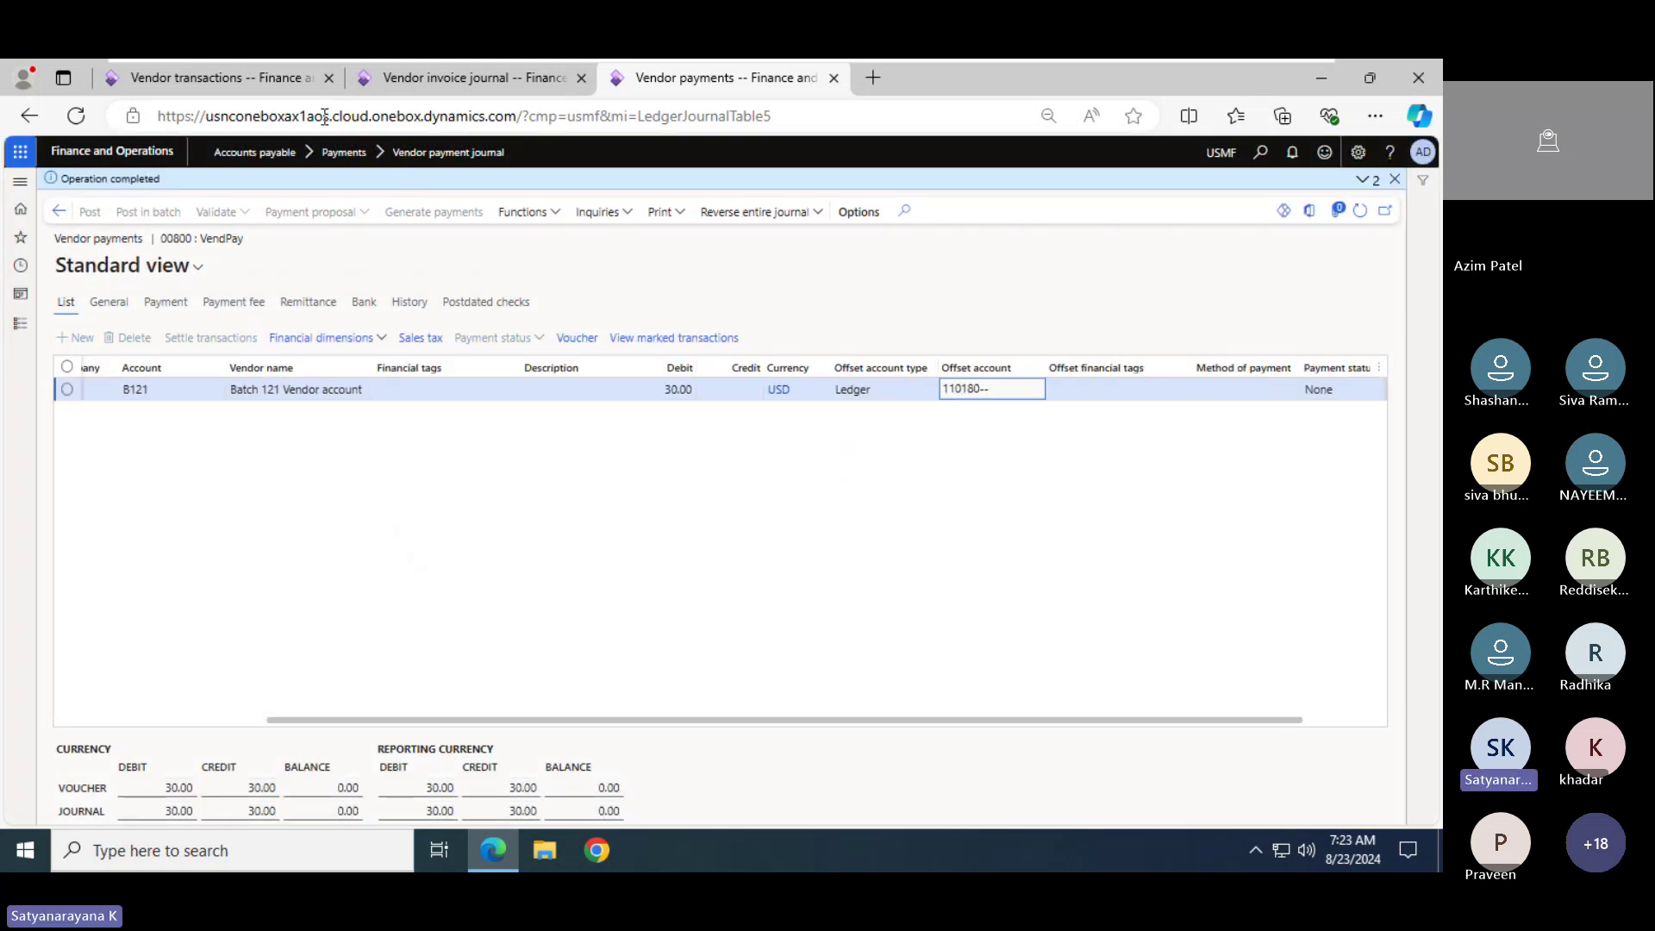
Bring up the Batch 121 Vendor account transactions, refresh the list and examine the payment voucher's amount
click(241, 81)
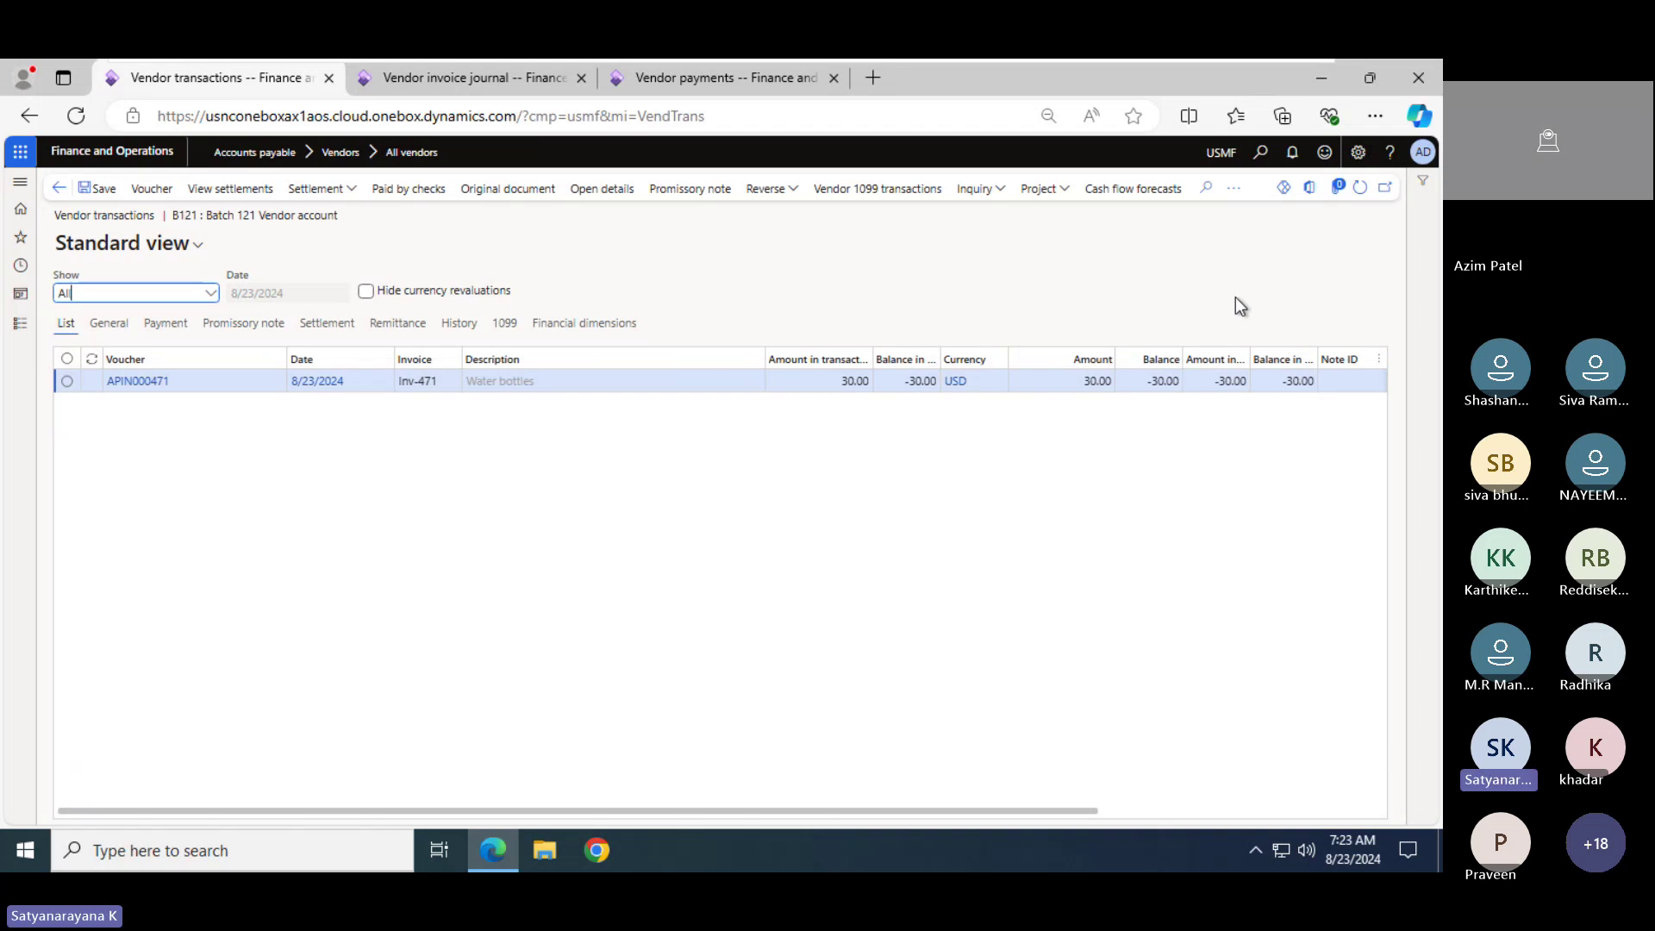
click(1360, 188)
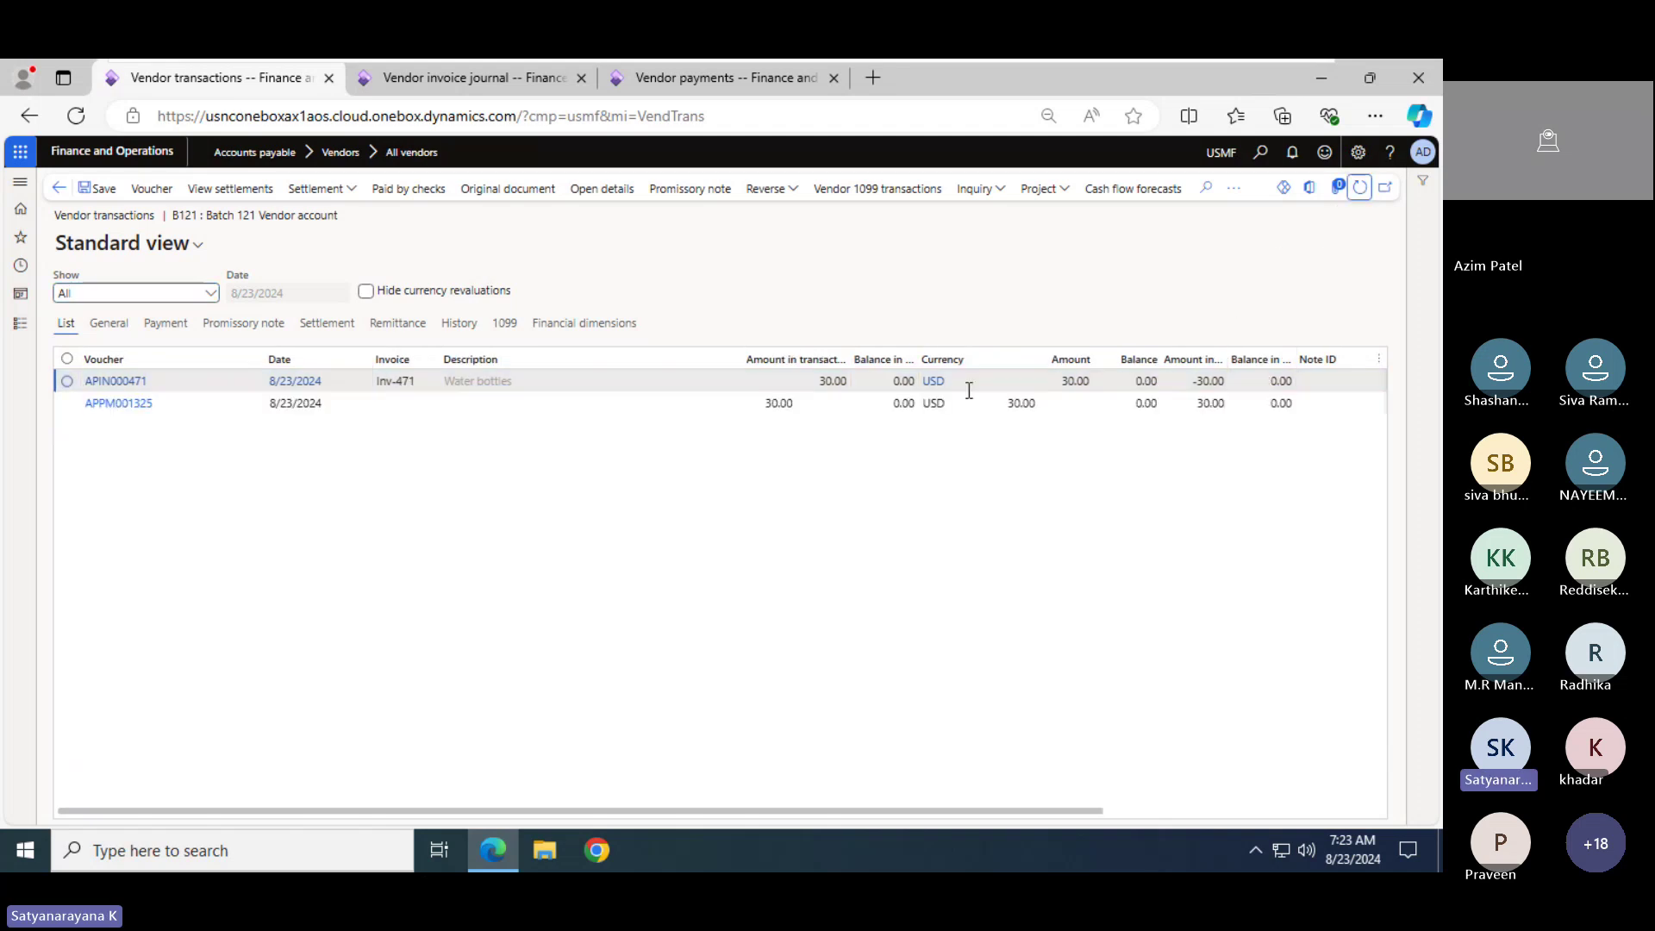
click(793, 405)
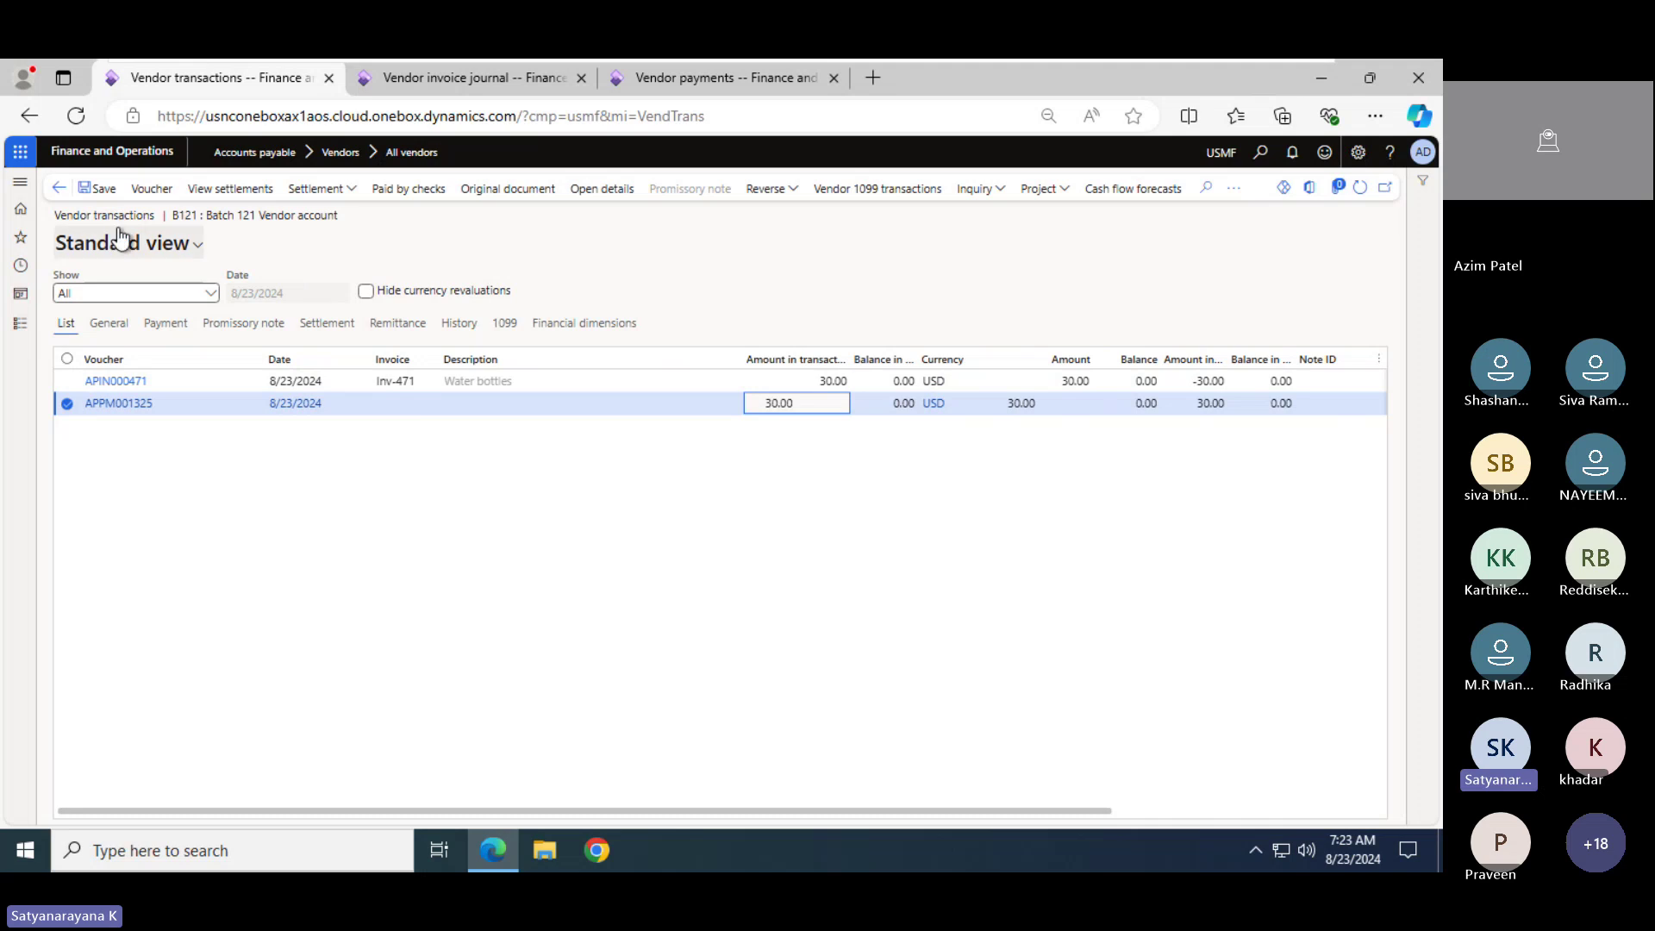
Check the vendor balance of Batch 121 Vendor account from its vendor record, and return to the record
click(59, 189)
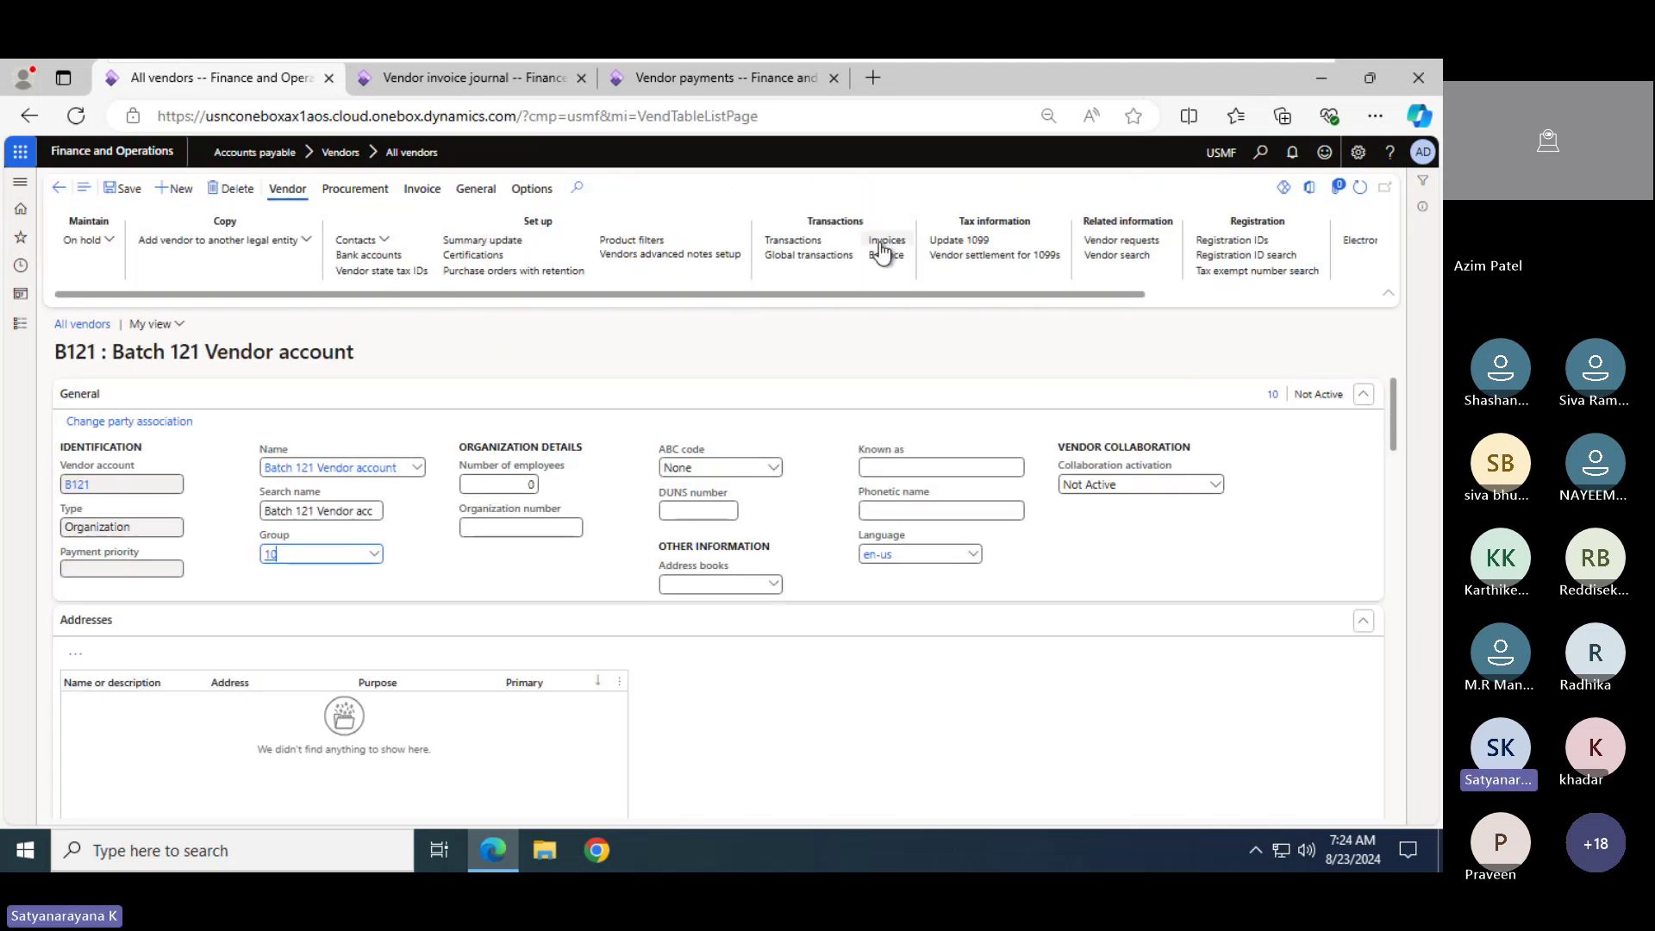
click(879, 259)
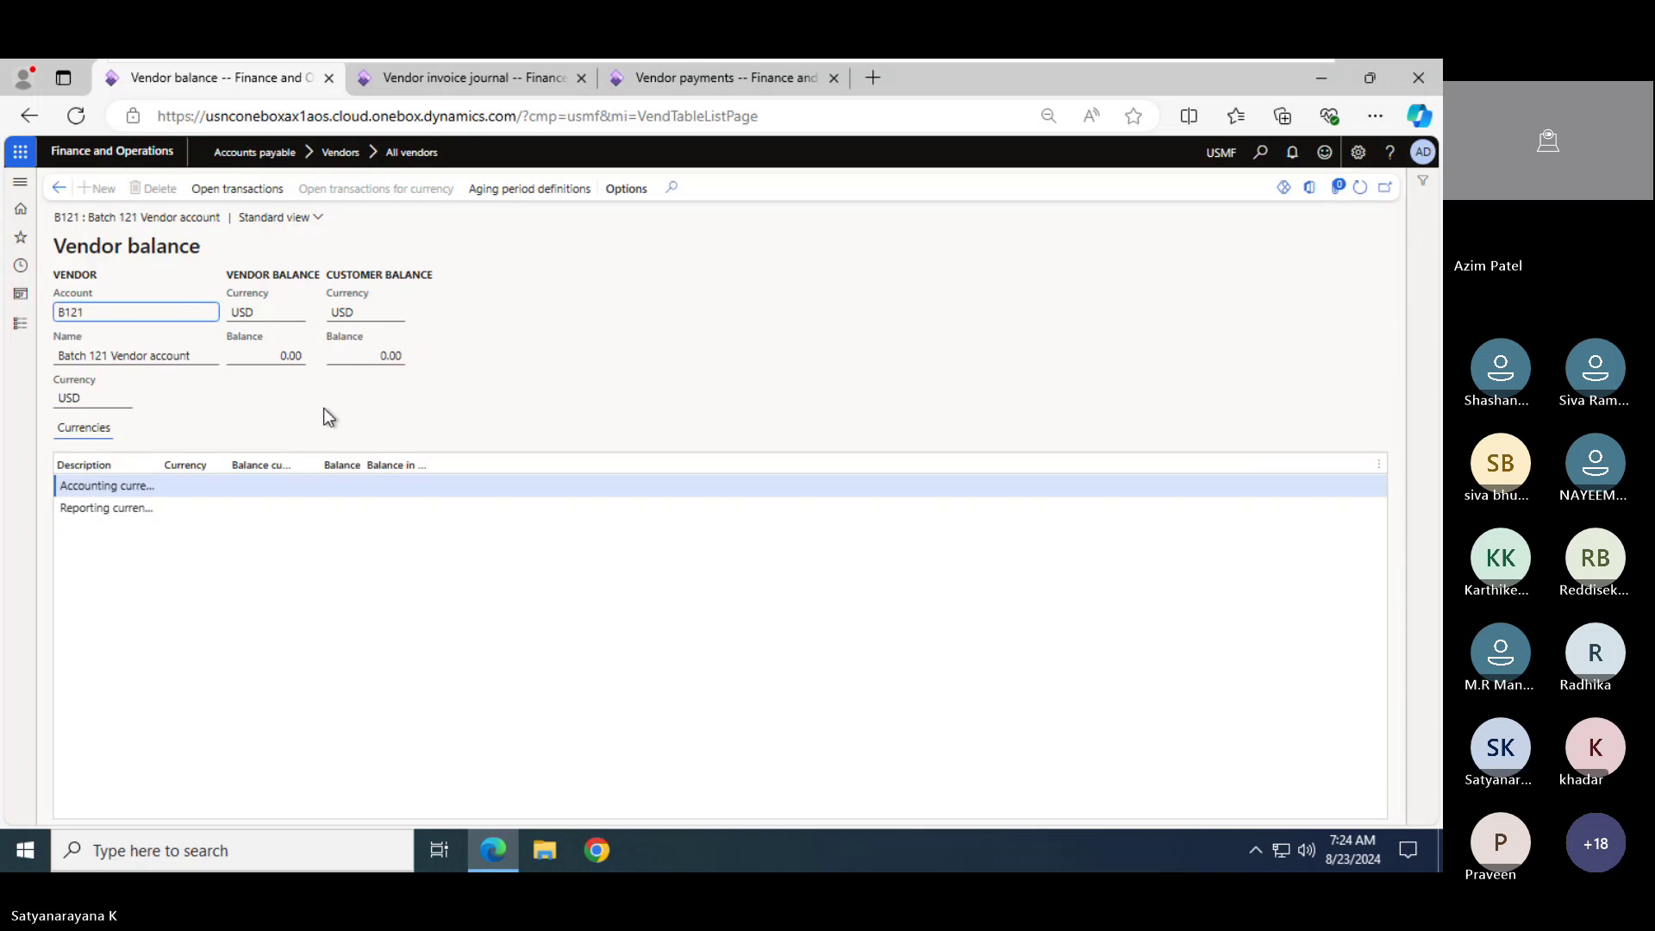
click(59, 187)
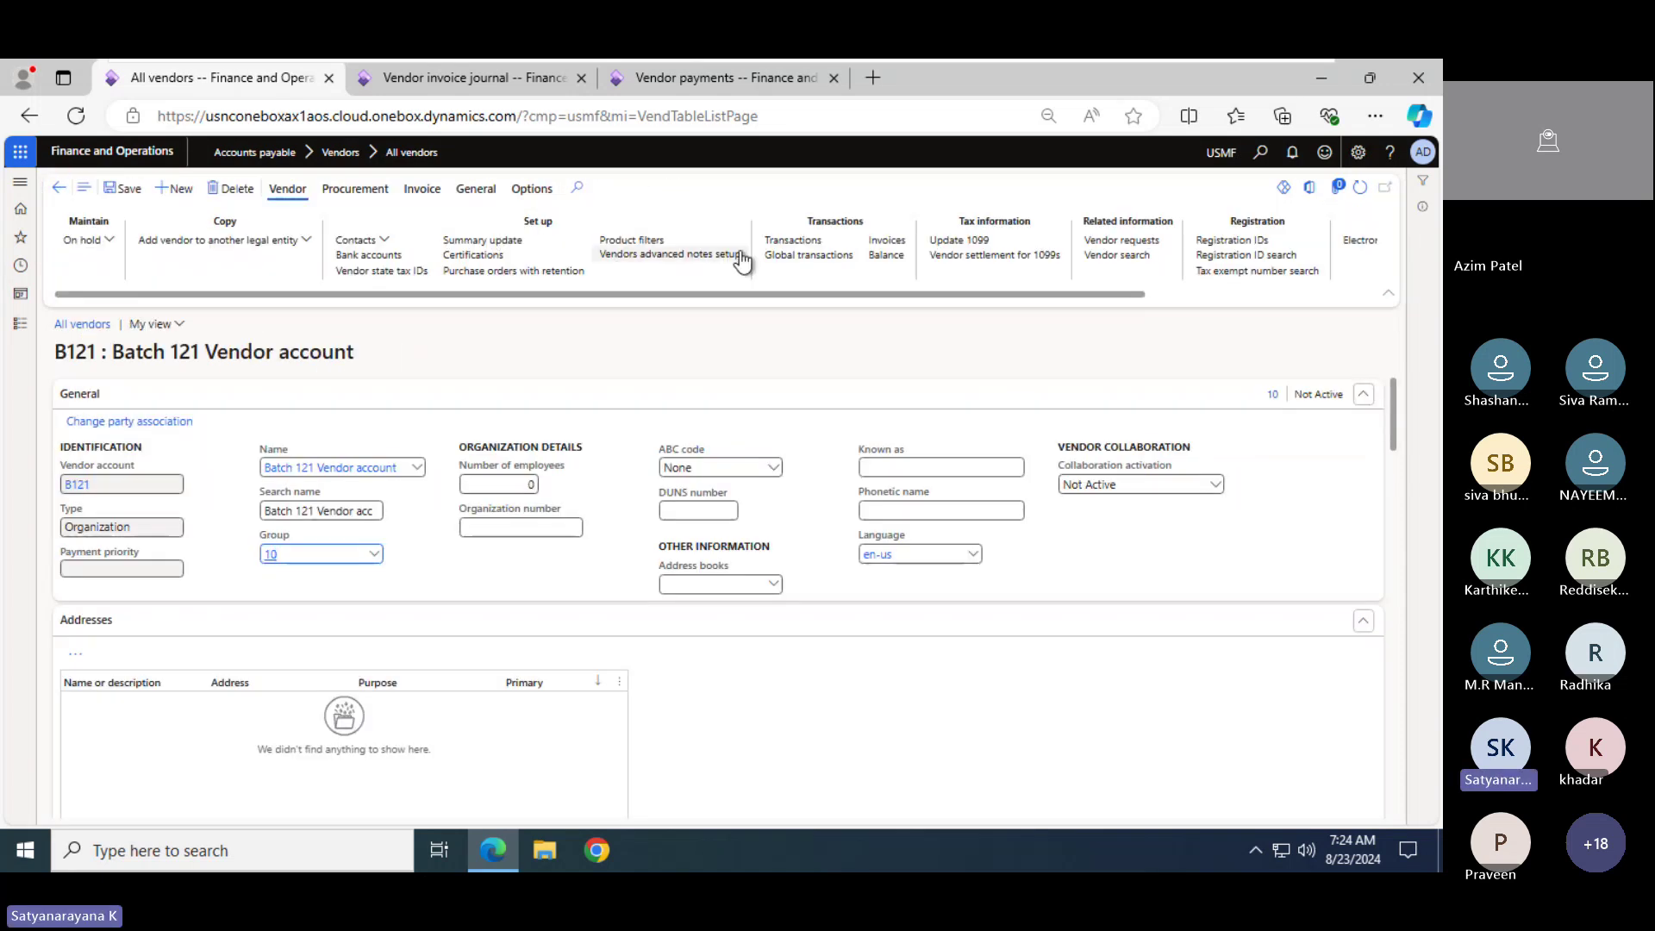
Reopen the vendor's transactions and compare the transaction amounts of invoice Inv-471 and its payment
click(793, 240)
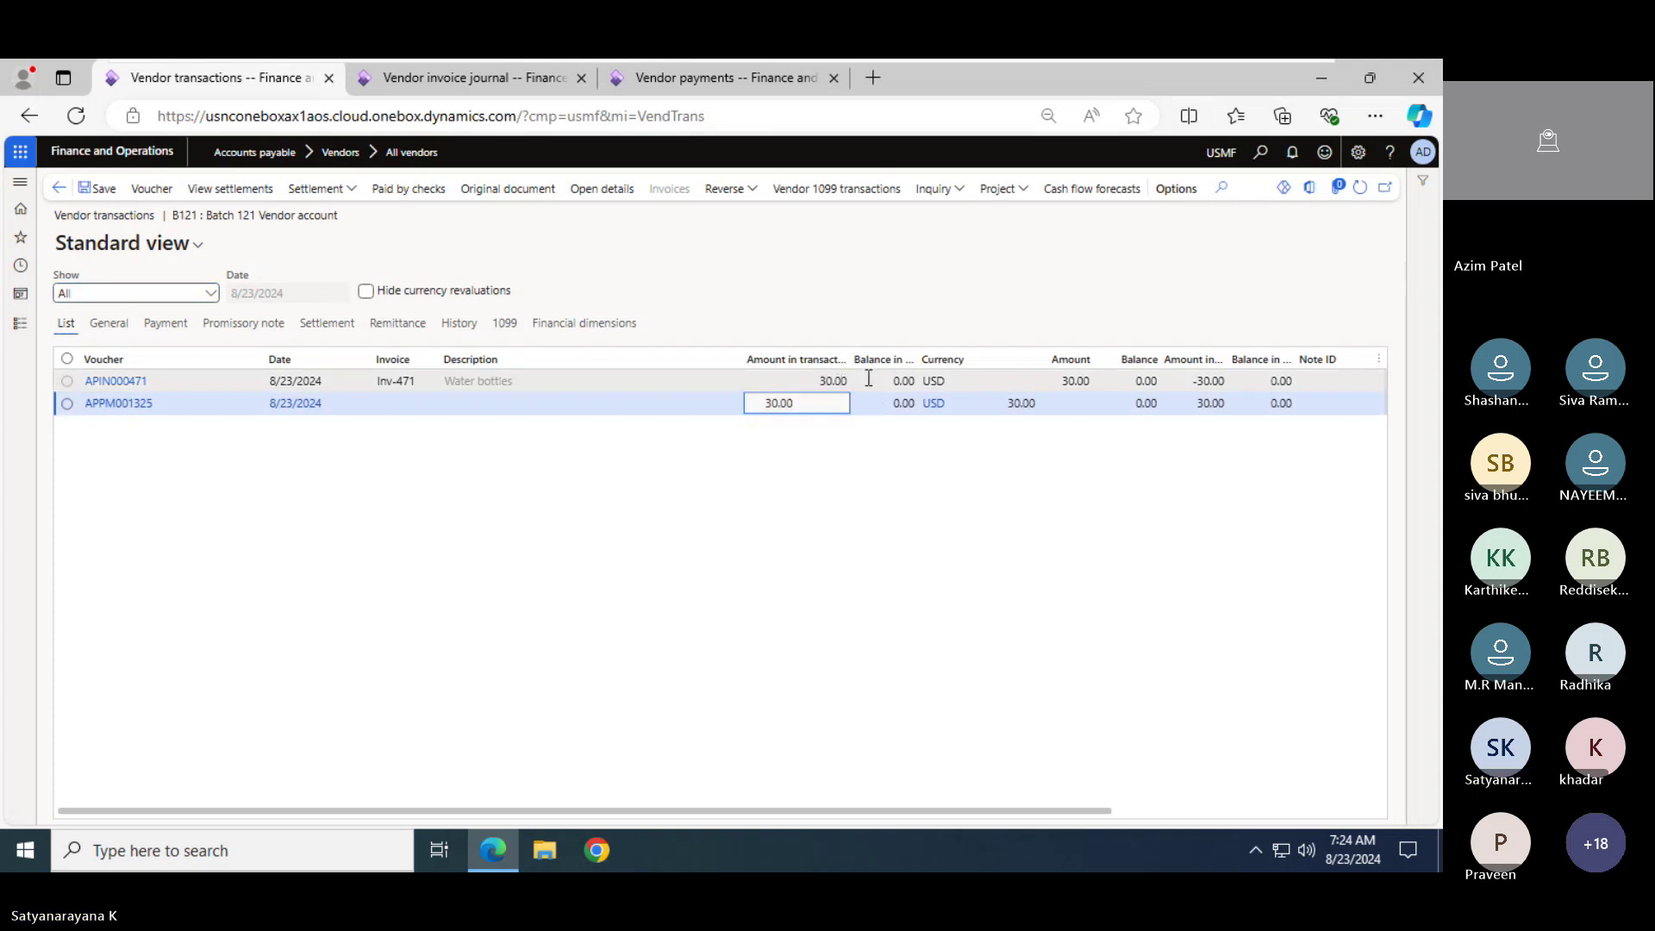
click(820, 382)
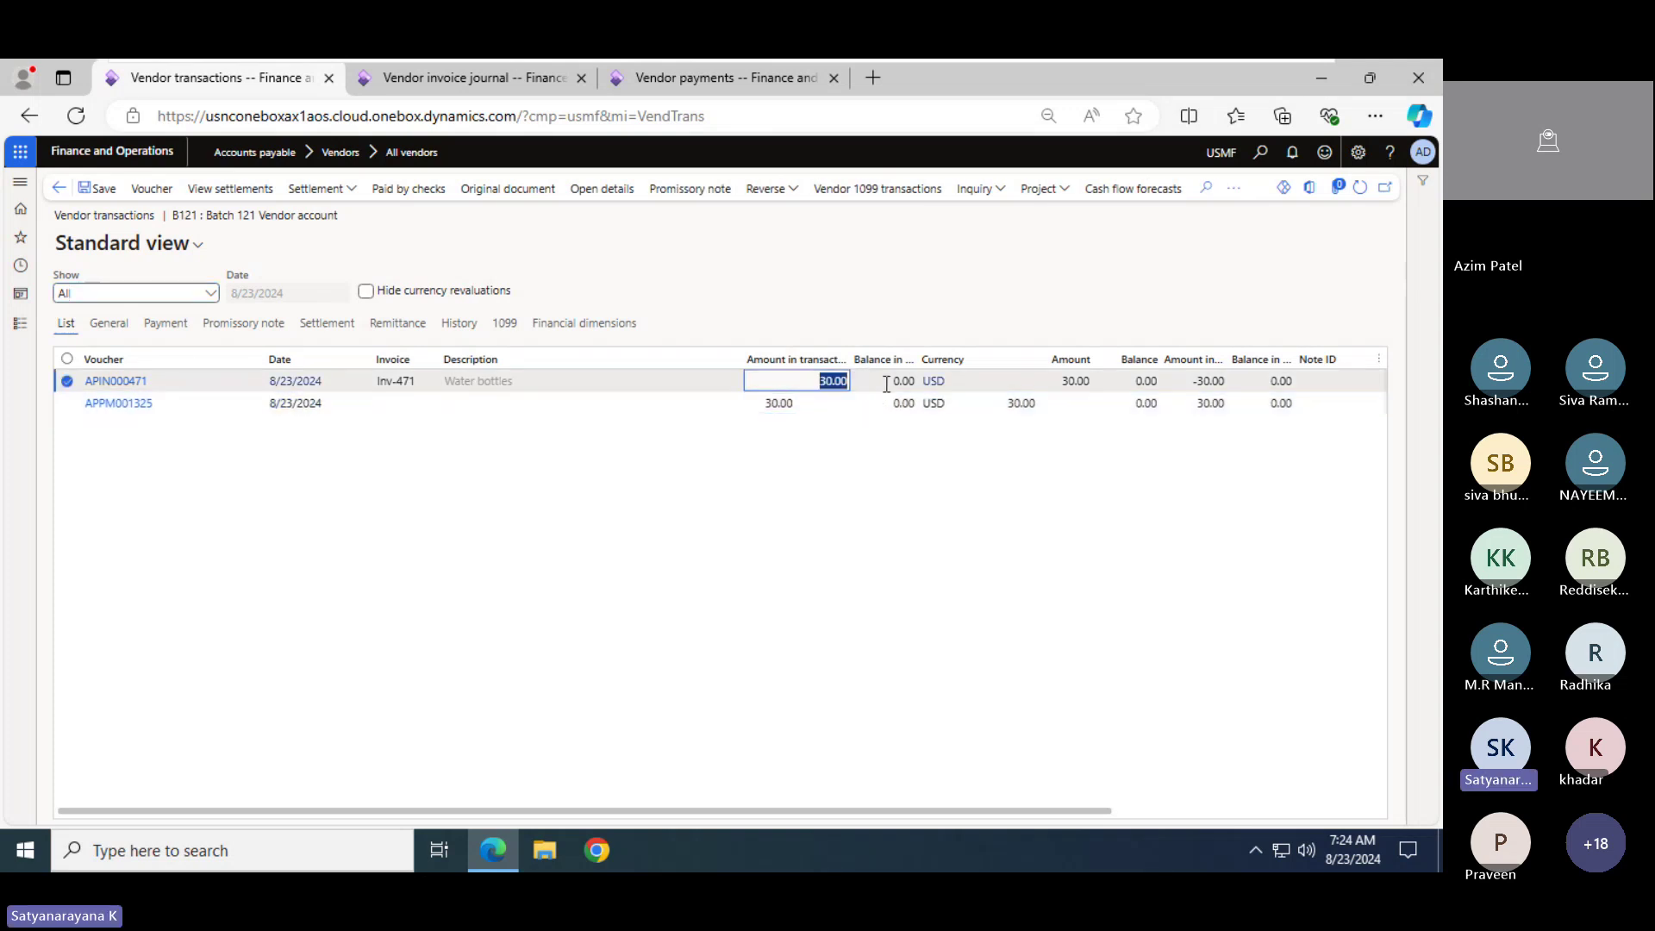
drag(762, 402, 792, 403)
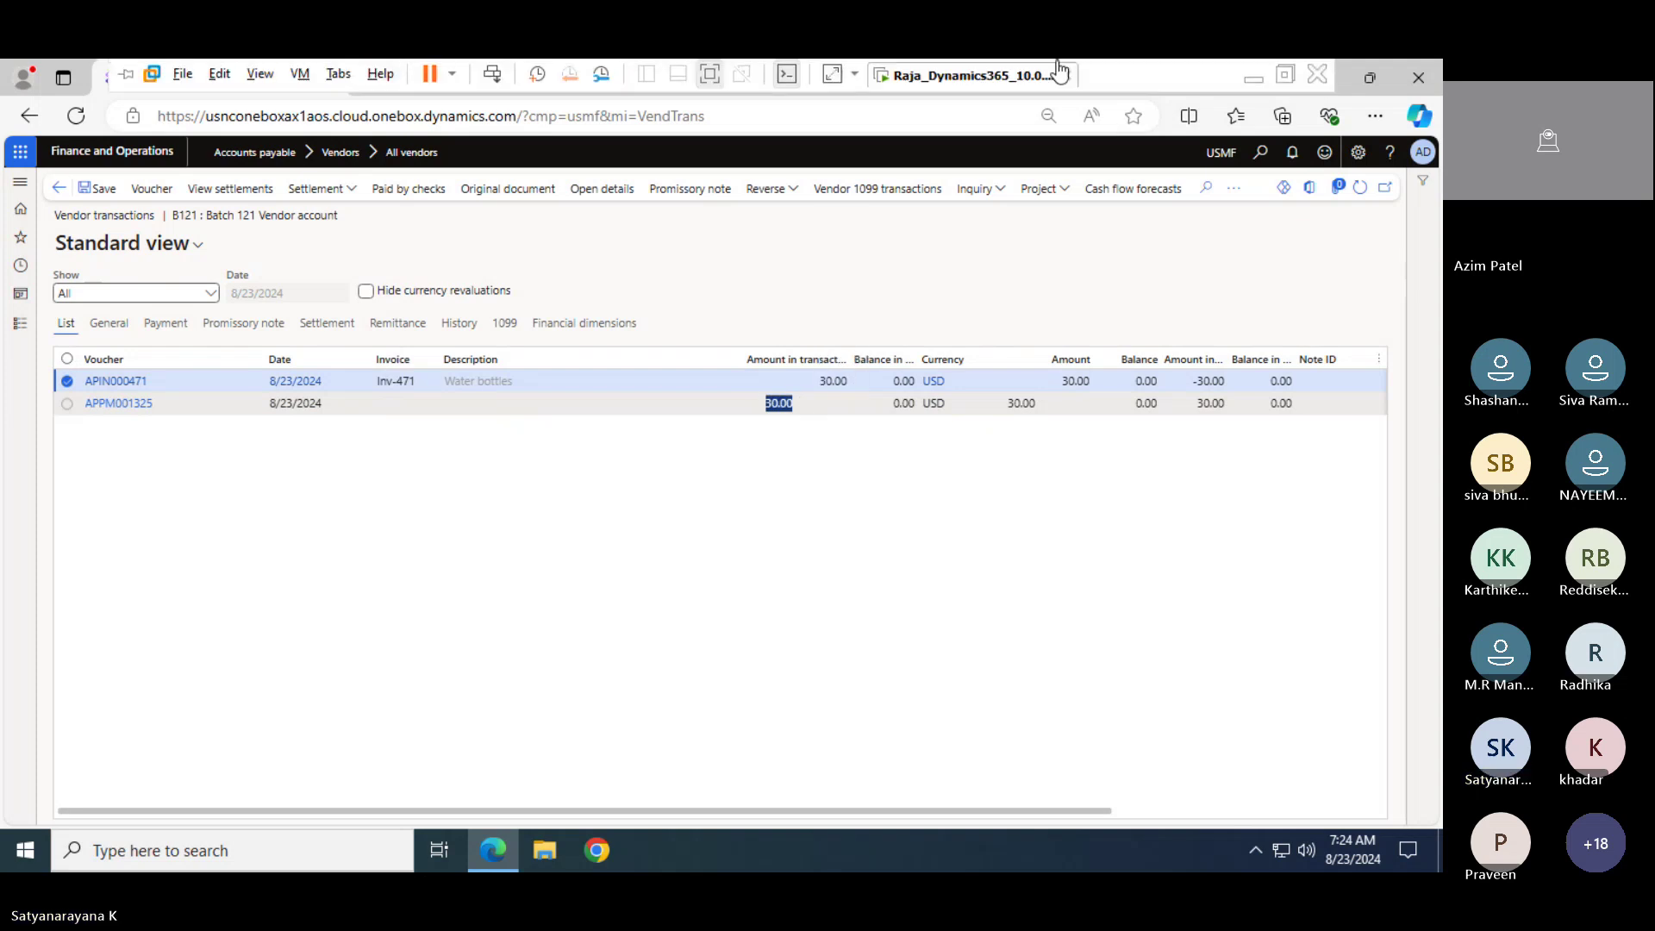
key(alt+Tab)
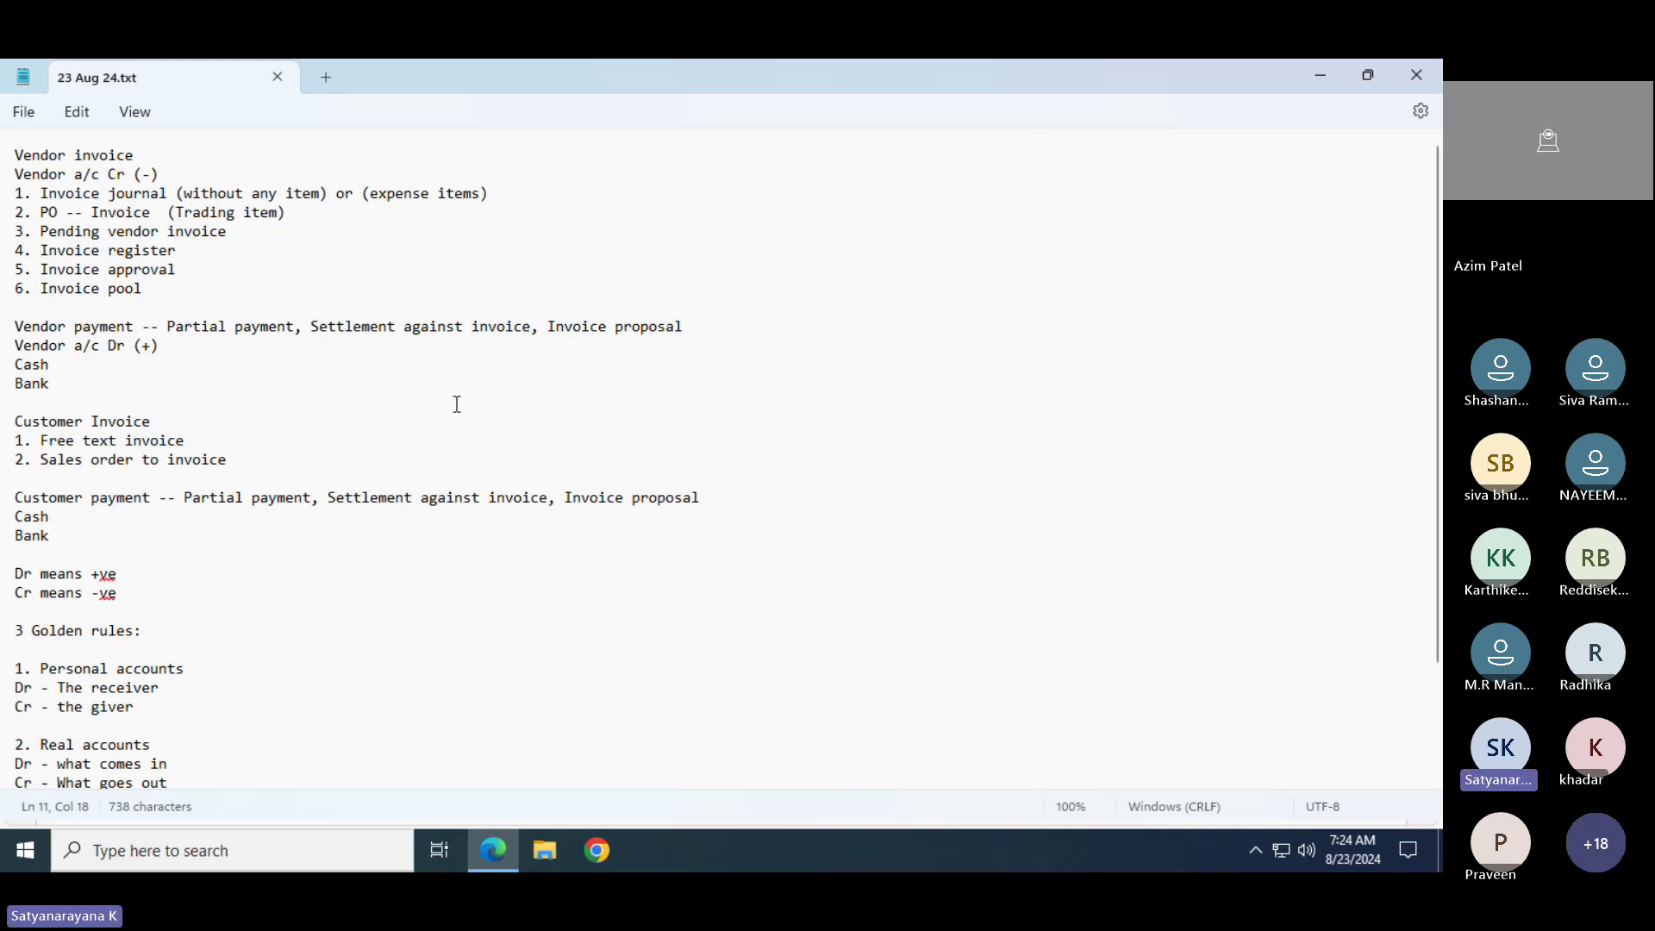
key(alt+Tab)
key(alt+Tab)
key(alt+Tab)
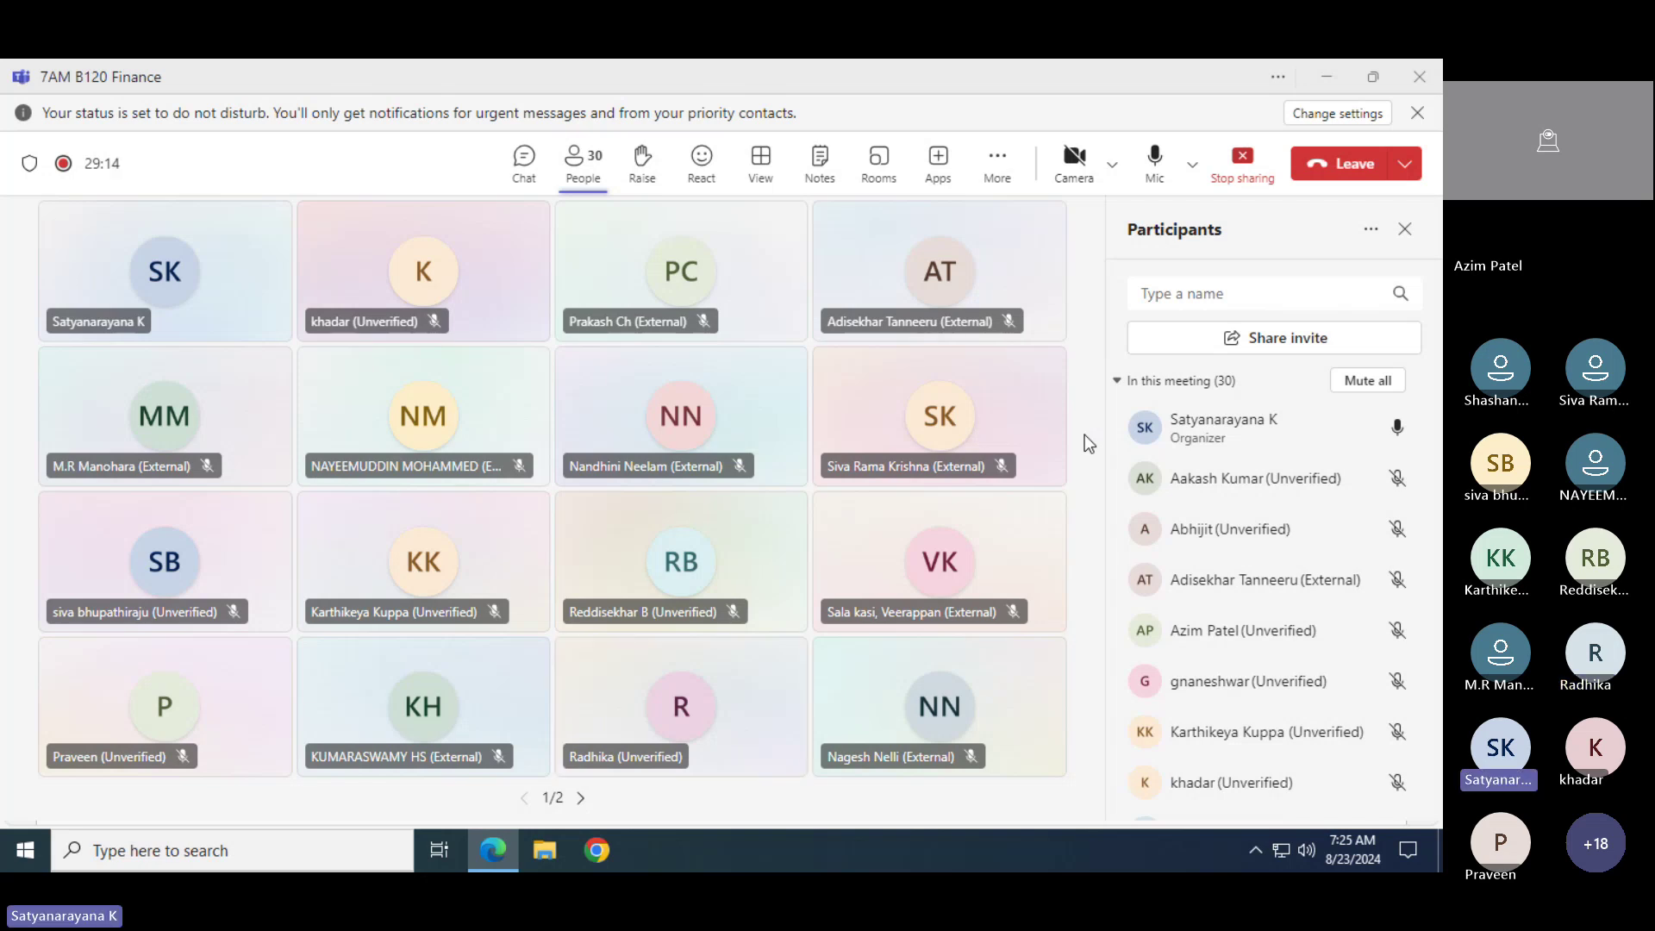
key(alt+Tab)
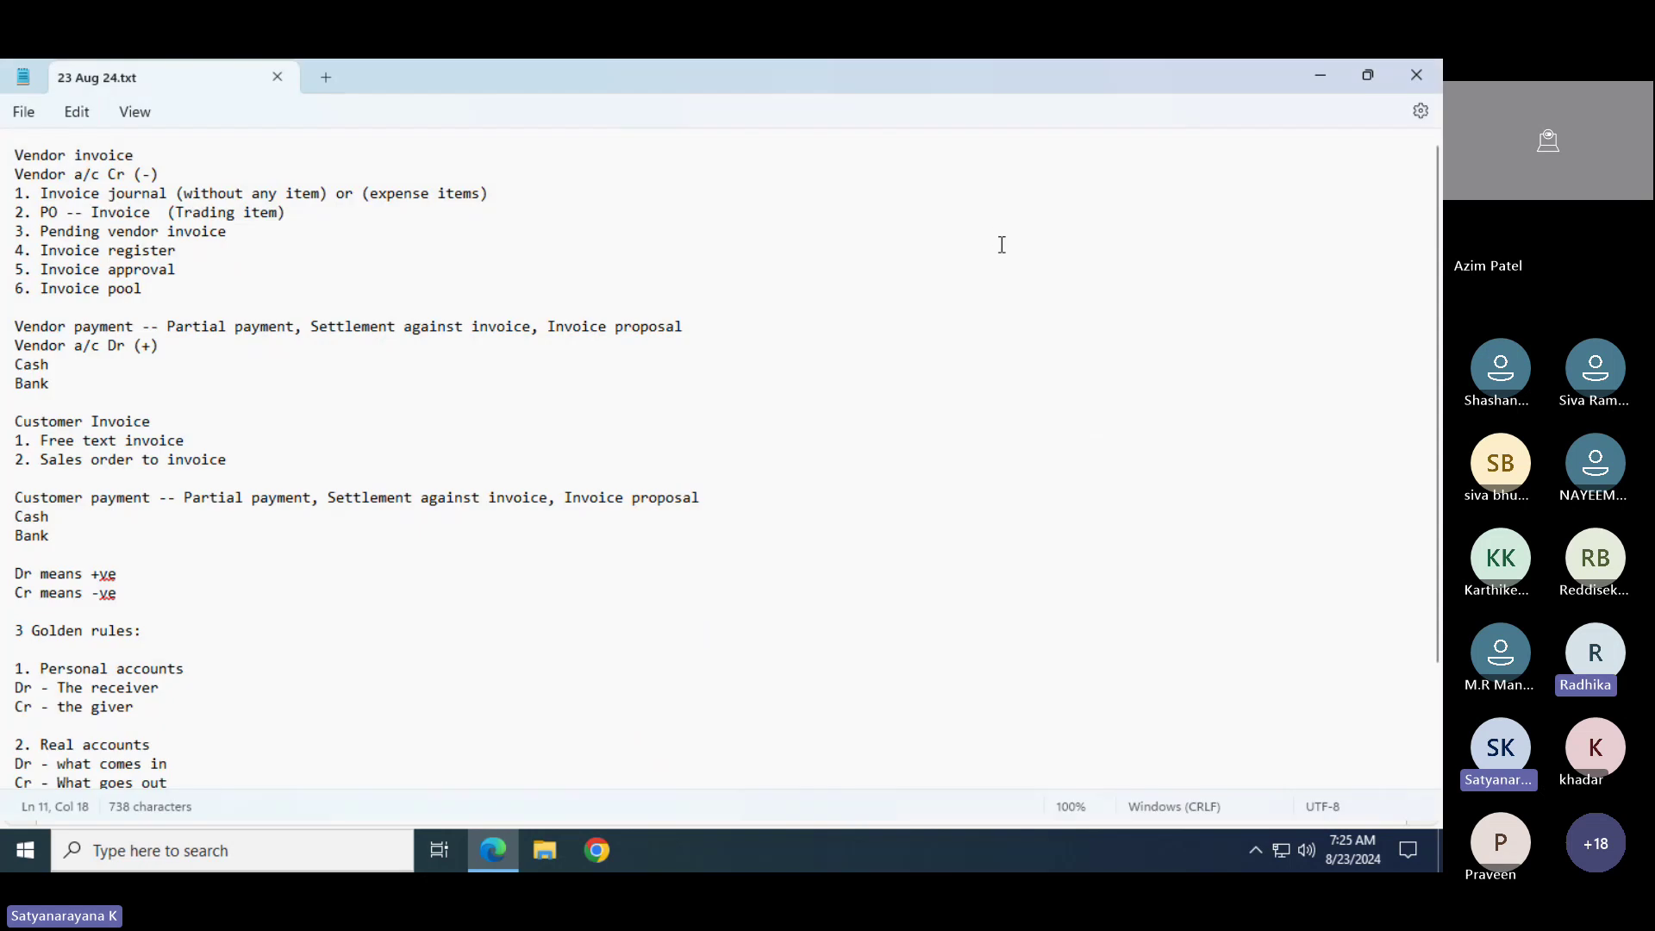
key(alt+Tab)
key(alt+Tab)
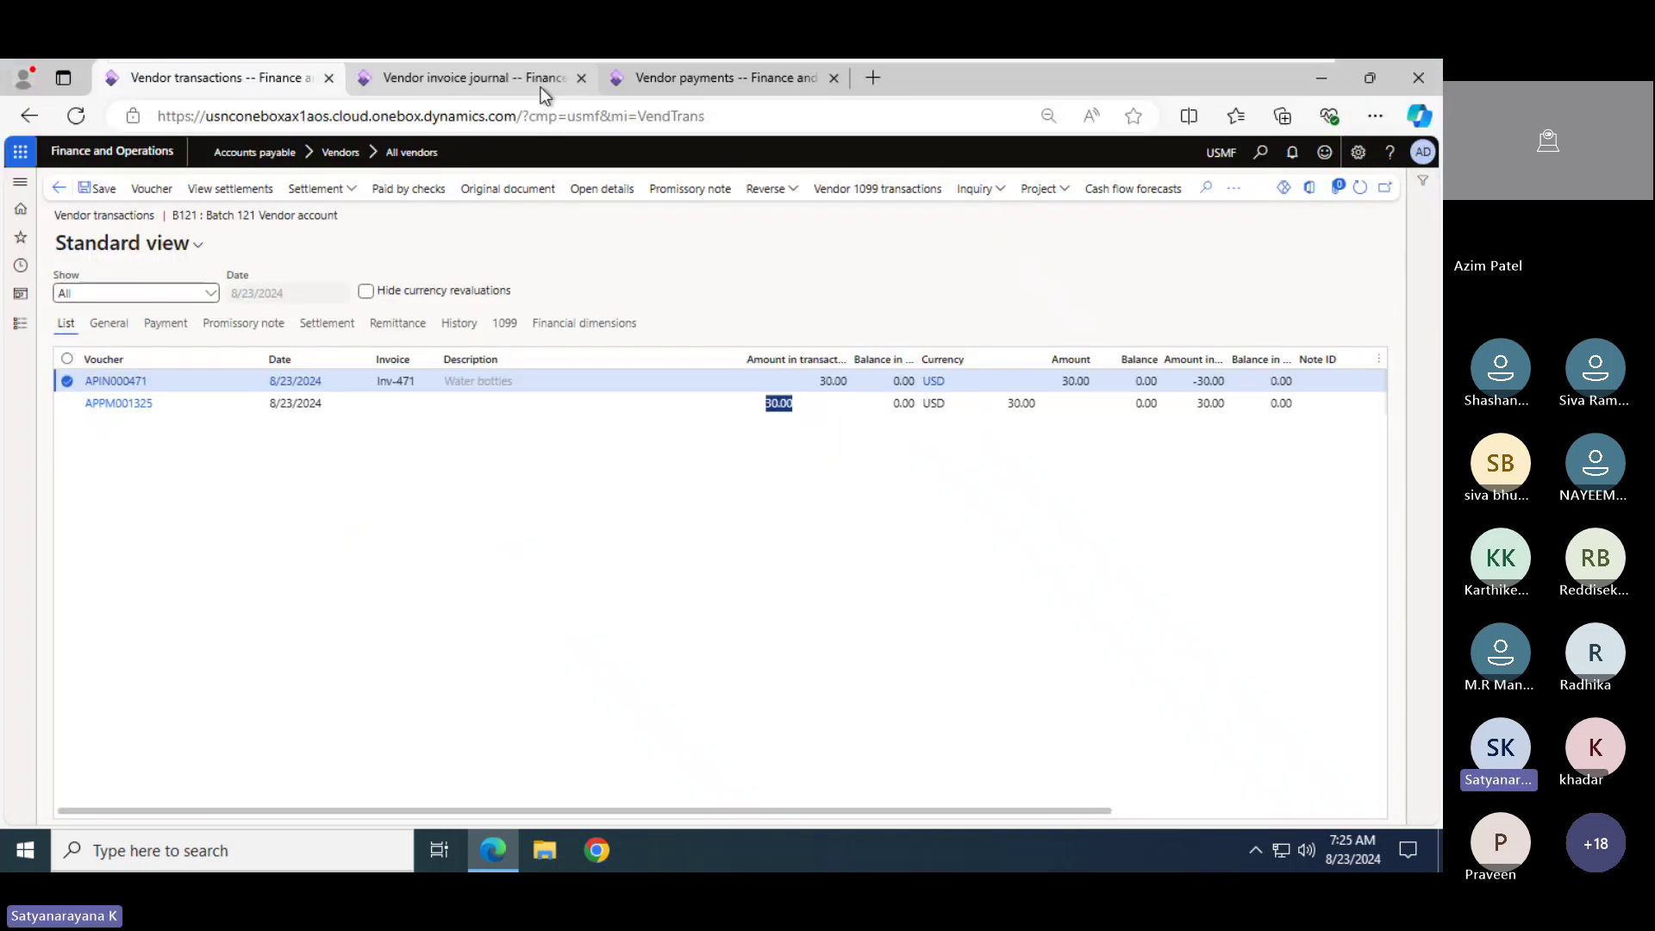
click(520, 85)
click(706, 79)
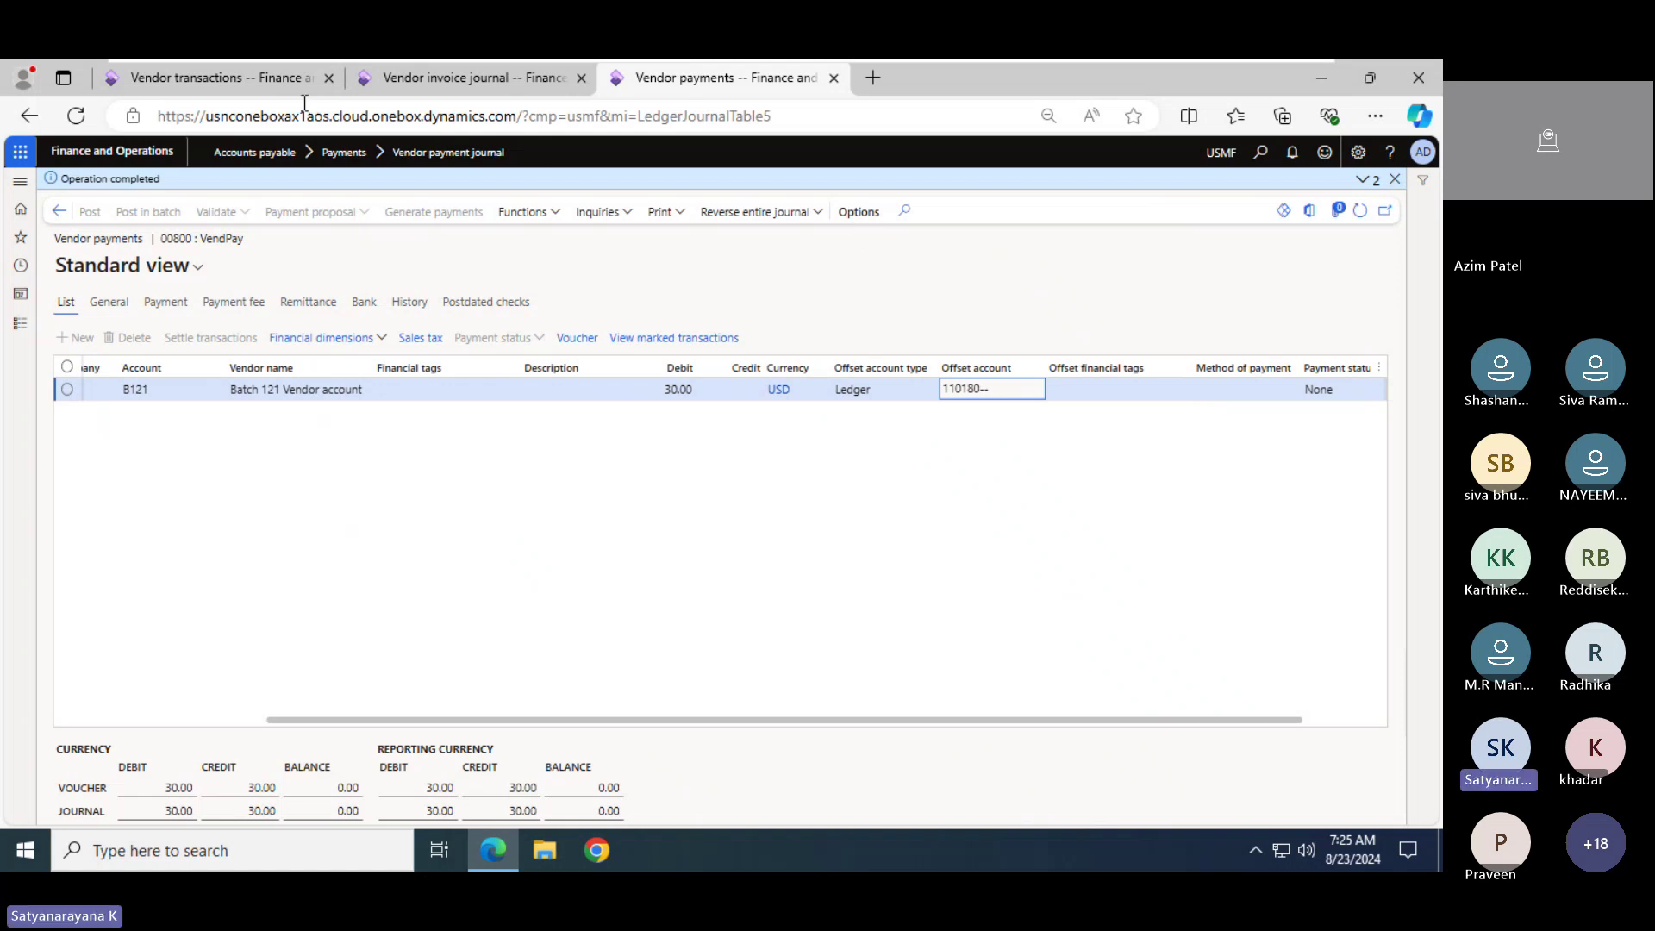
click(257, 75)
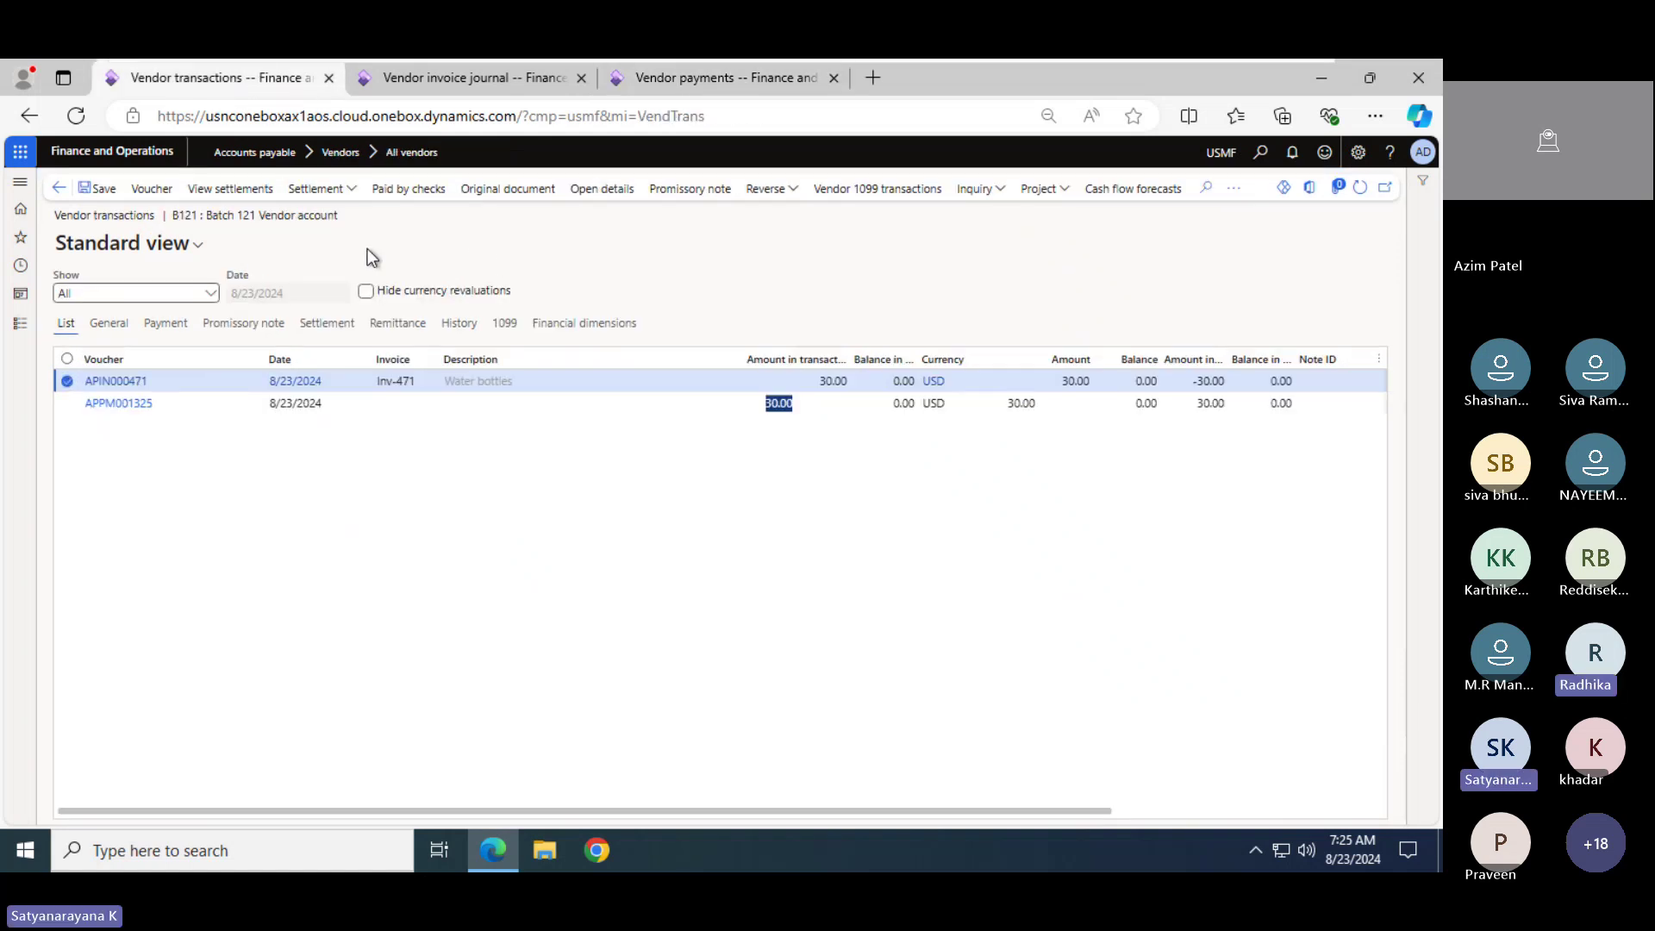
Return to the Batch 121 Vendor account record and look through its available procurement and invoice operations
click(59, 188)
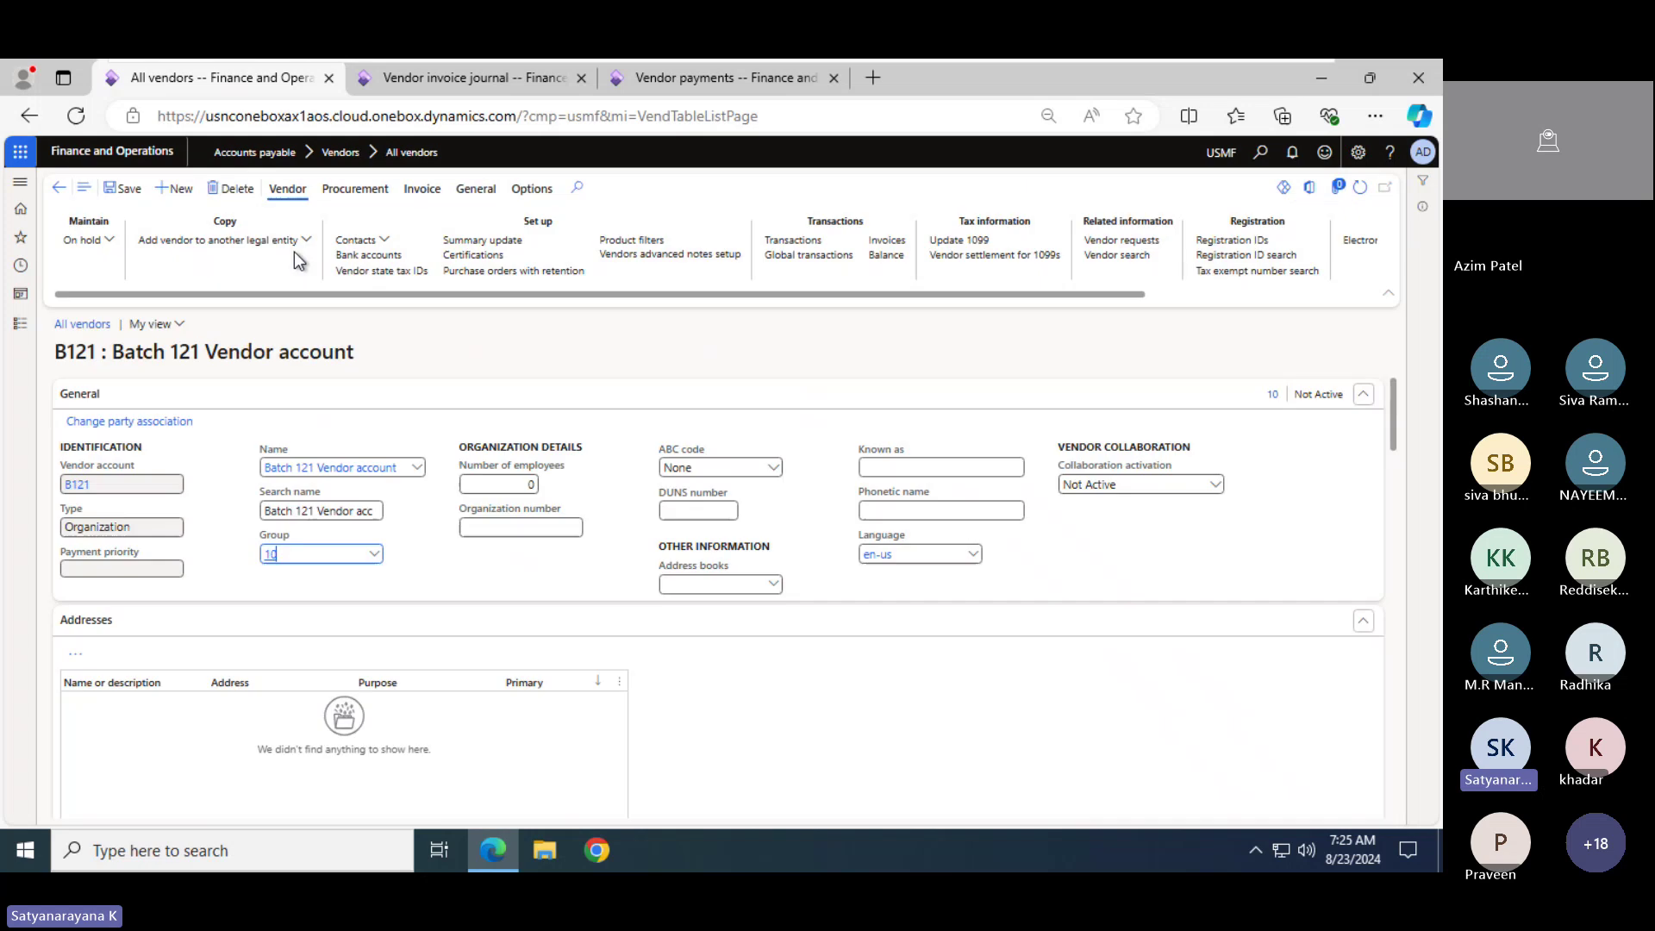
click(345, 192)
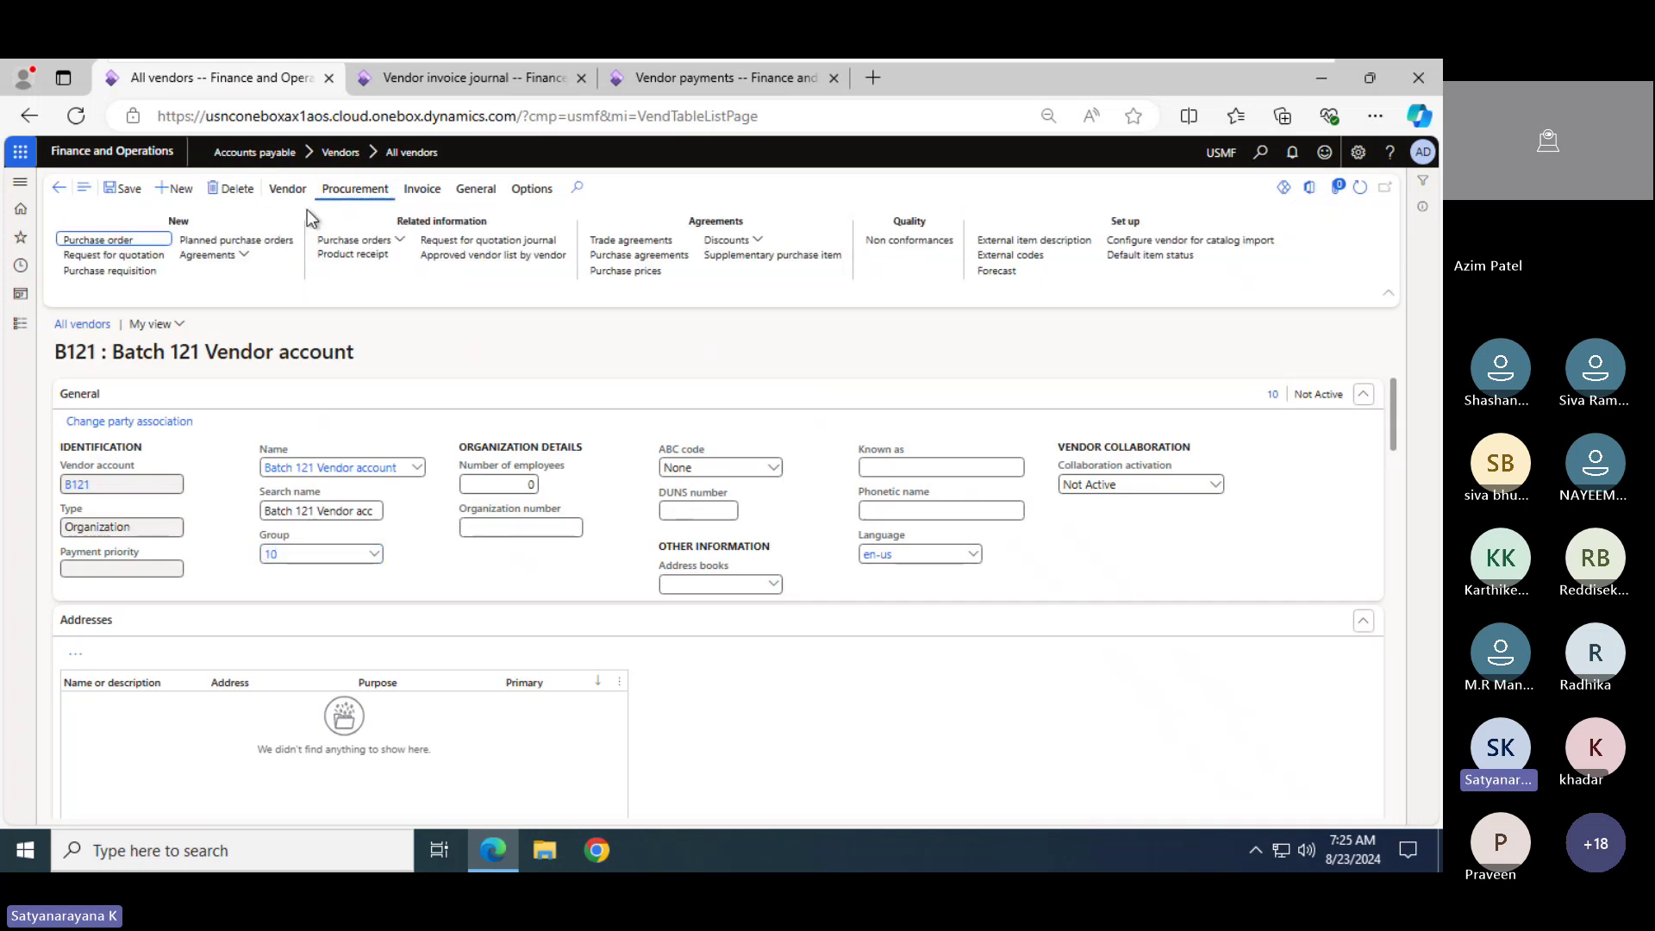
click(421, 187)
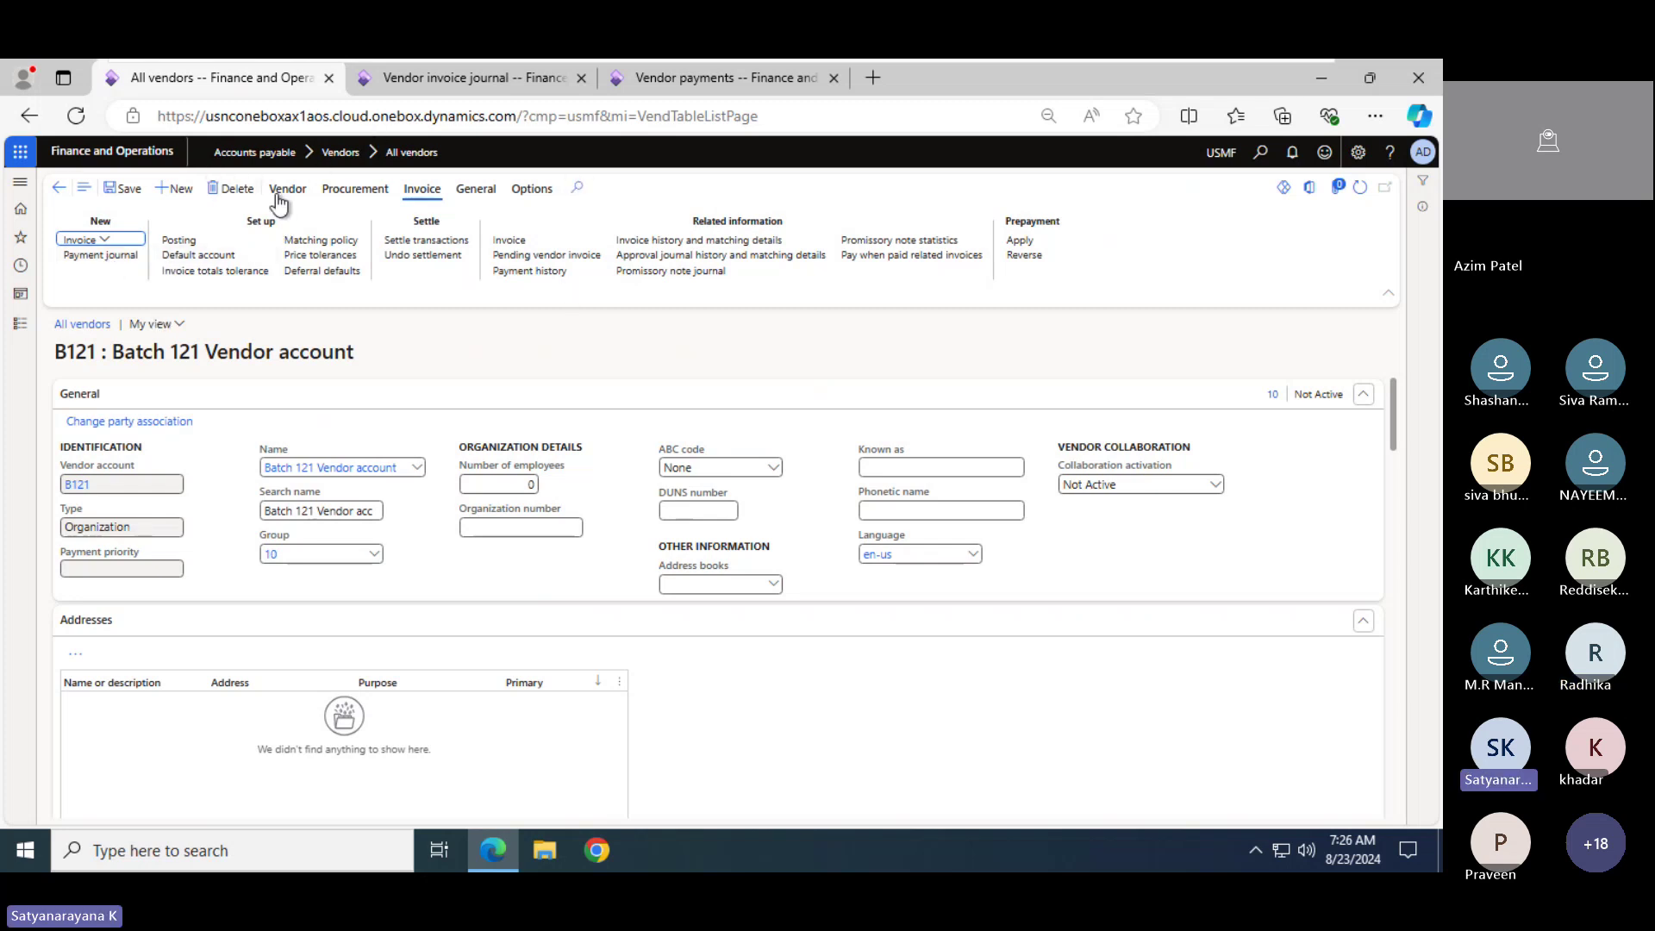
click(124, 257)
click(60, 188)
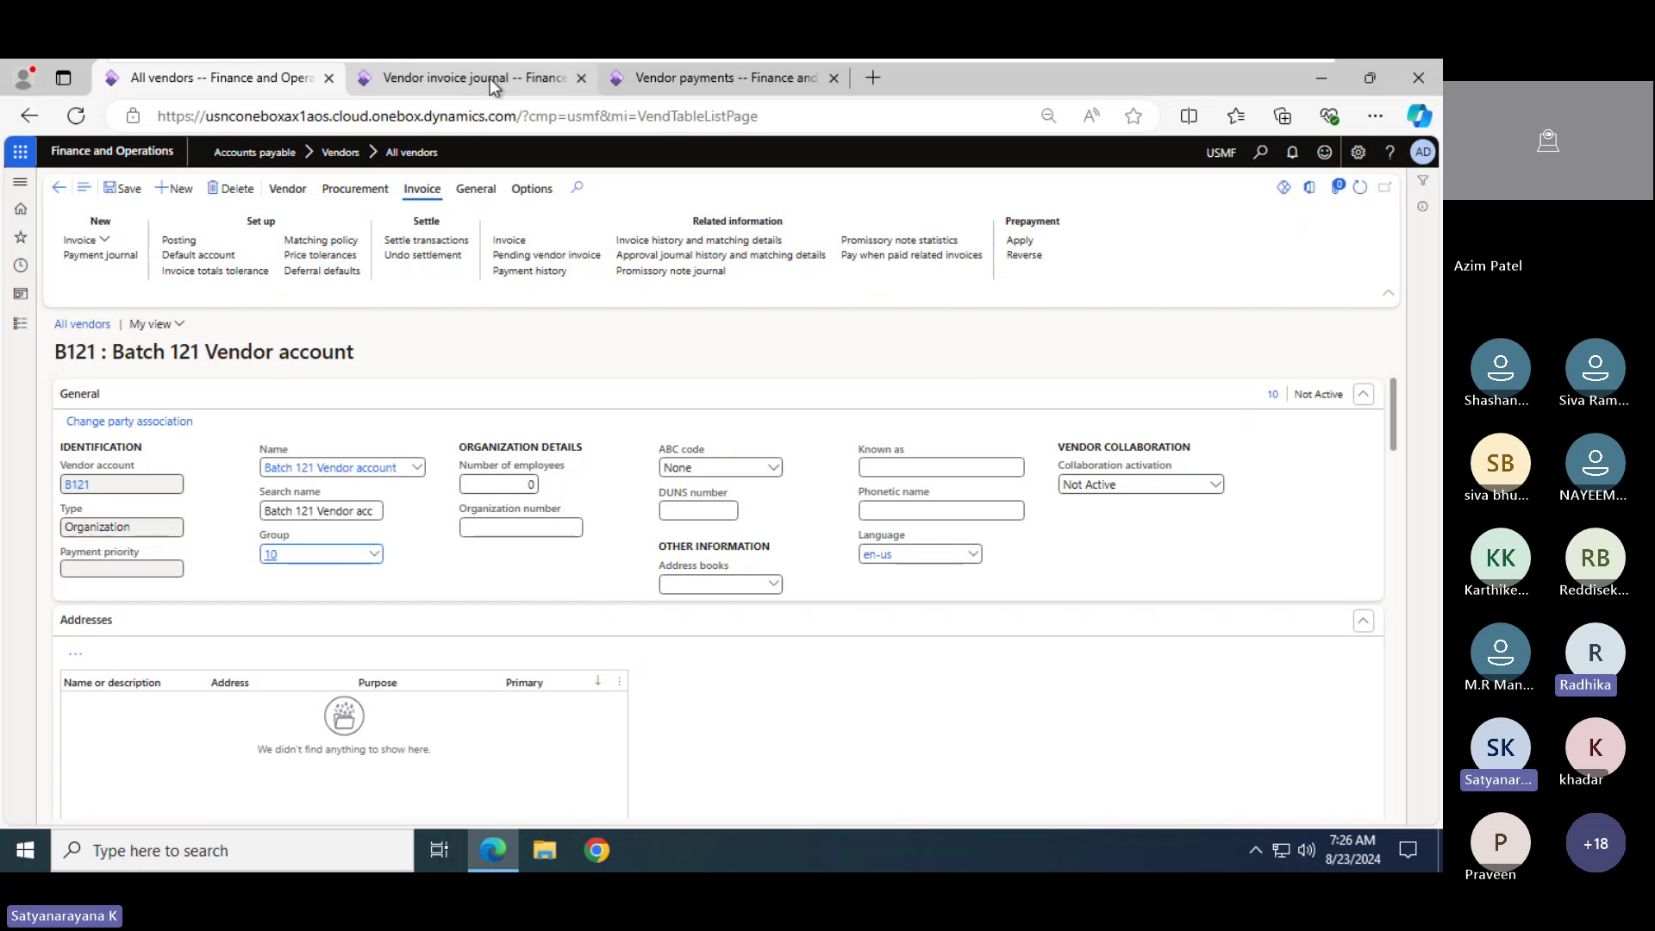
click(489, 79)
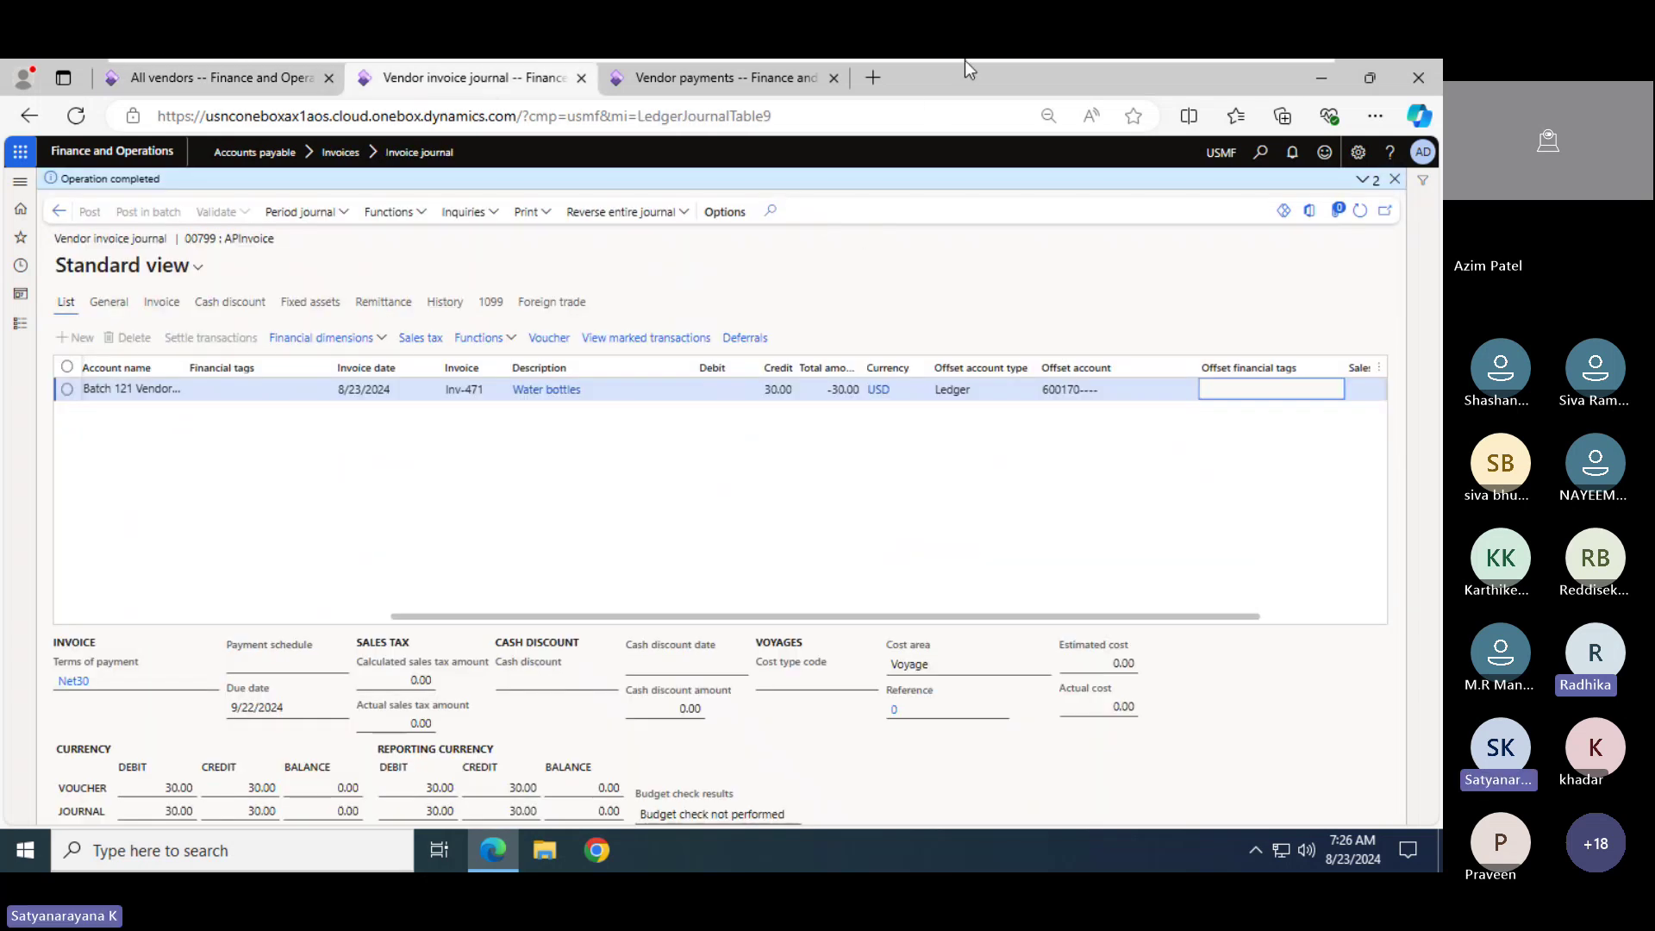
key(alt+Tab)
key(alt+Tab)
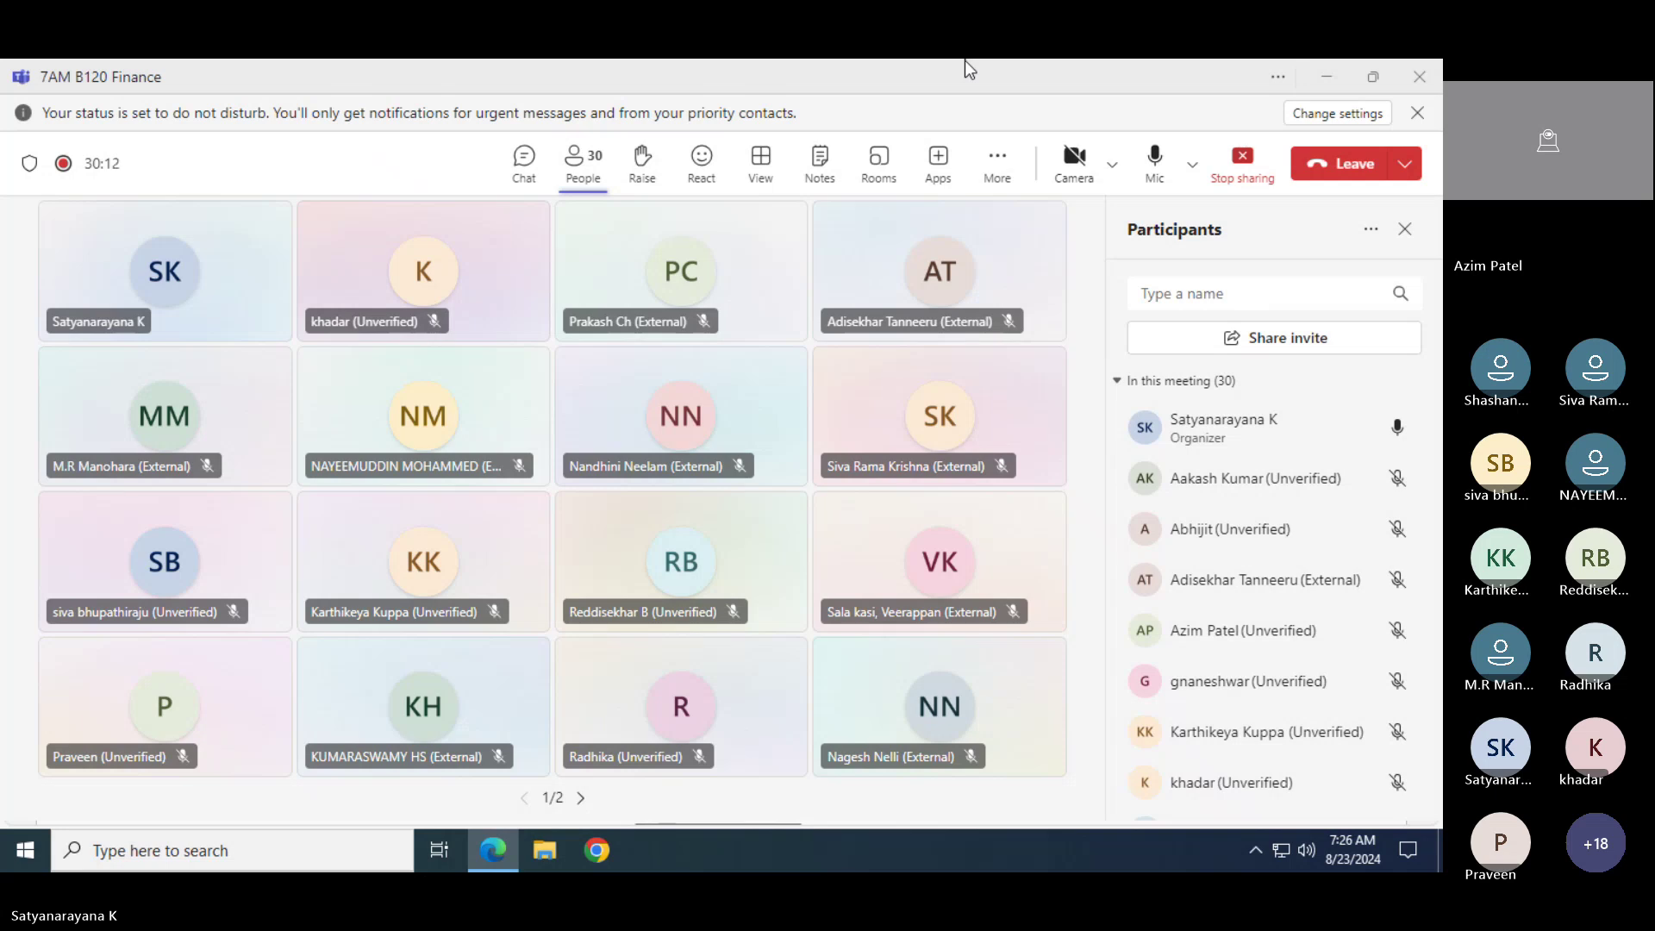
key(alt+Tab)
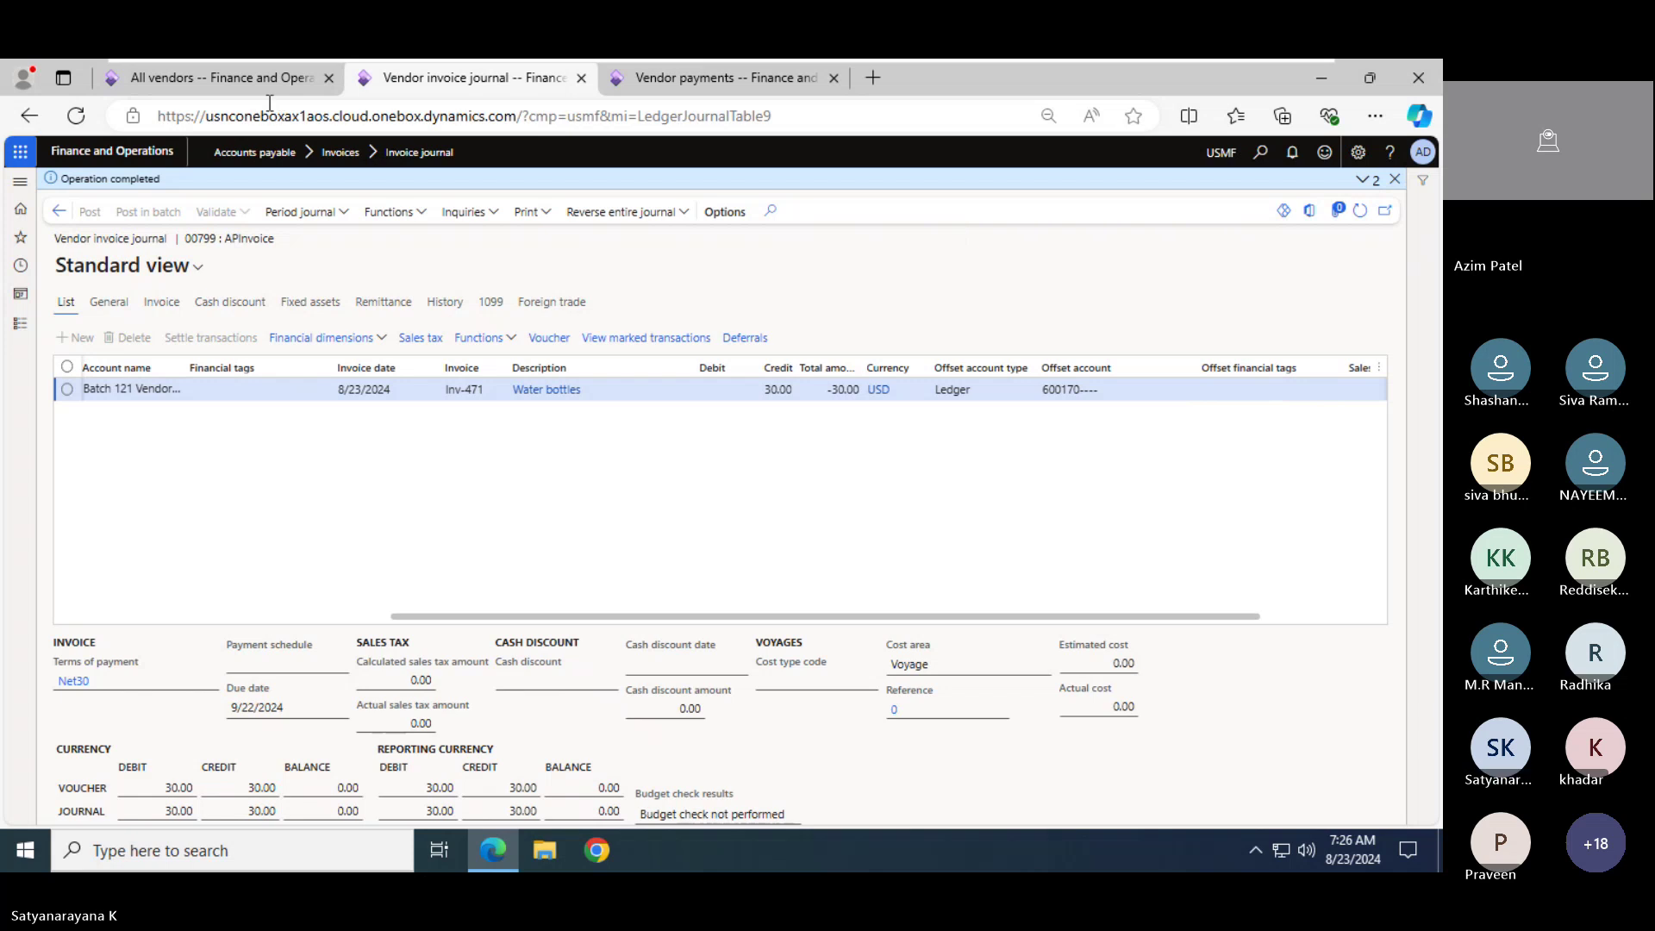
click(243, 80)
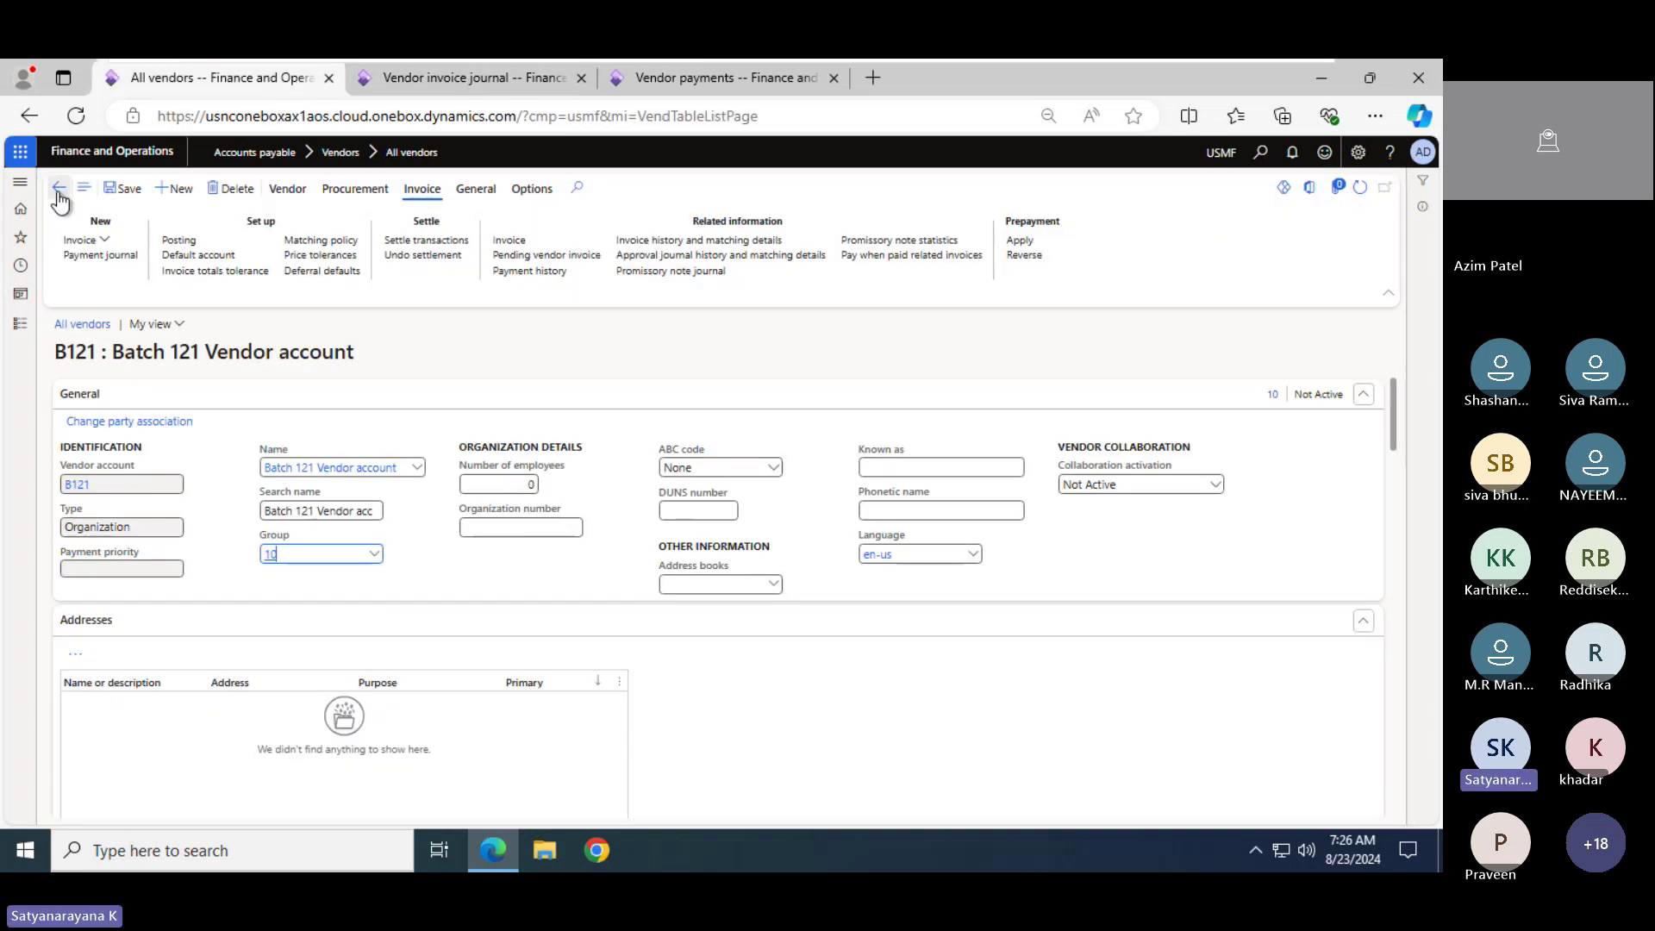
Check the balance and the transactions of Batch 121 Vendor account from its vendor record, and return to the record
click(287, 189)
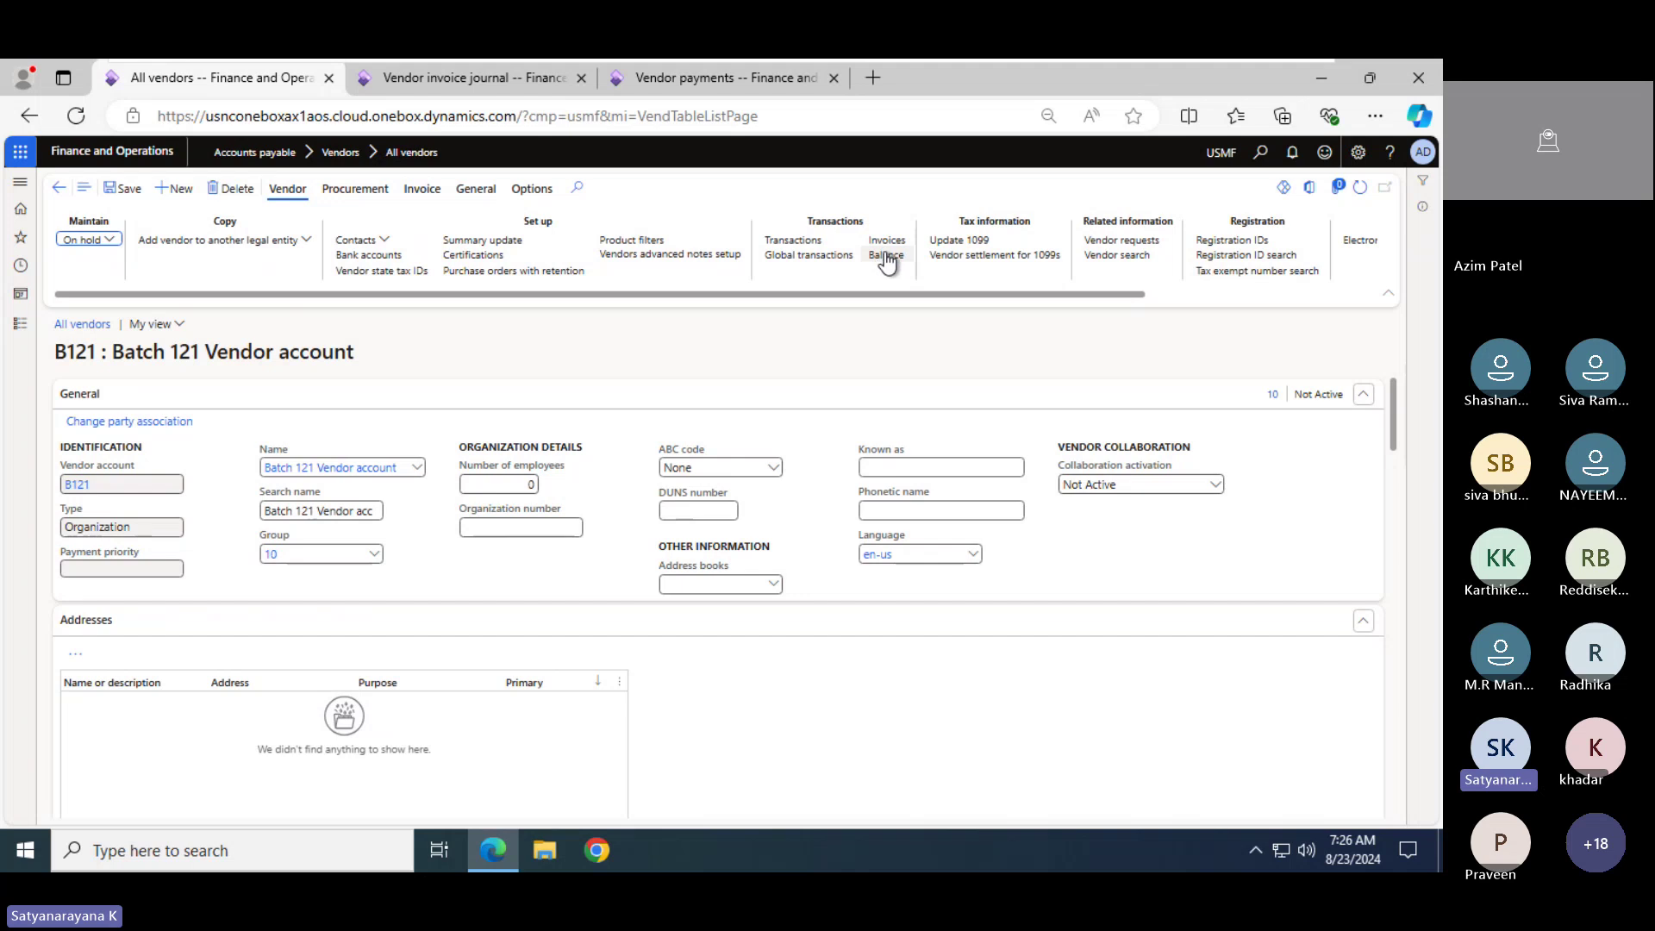
click(886, 256)
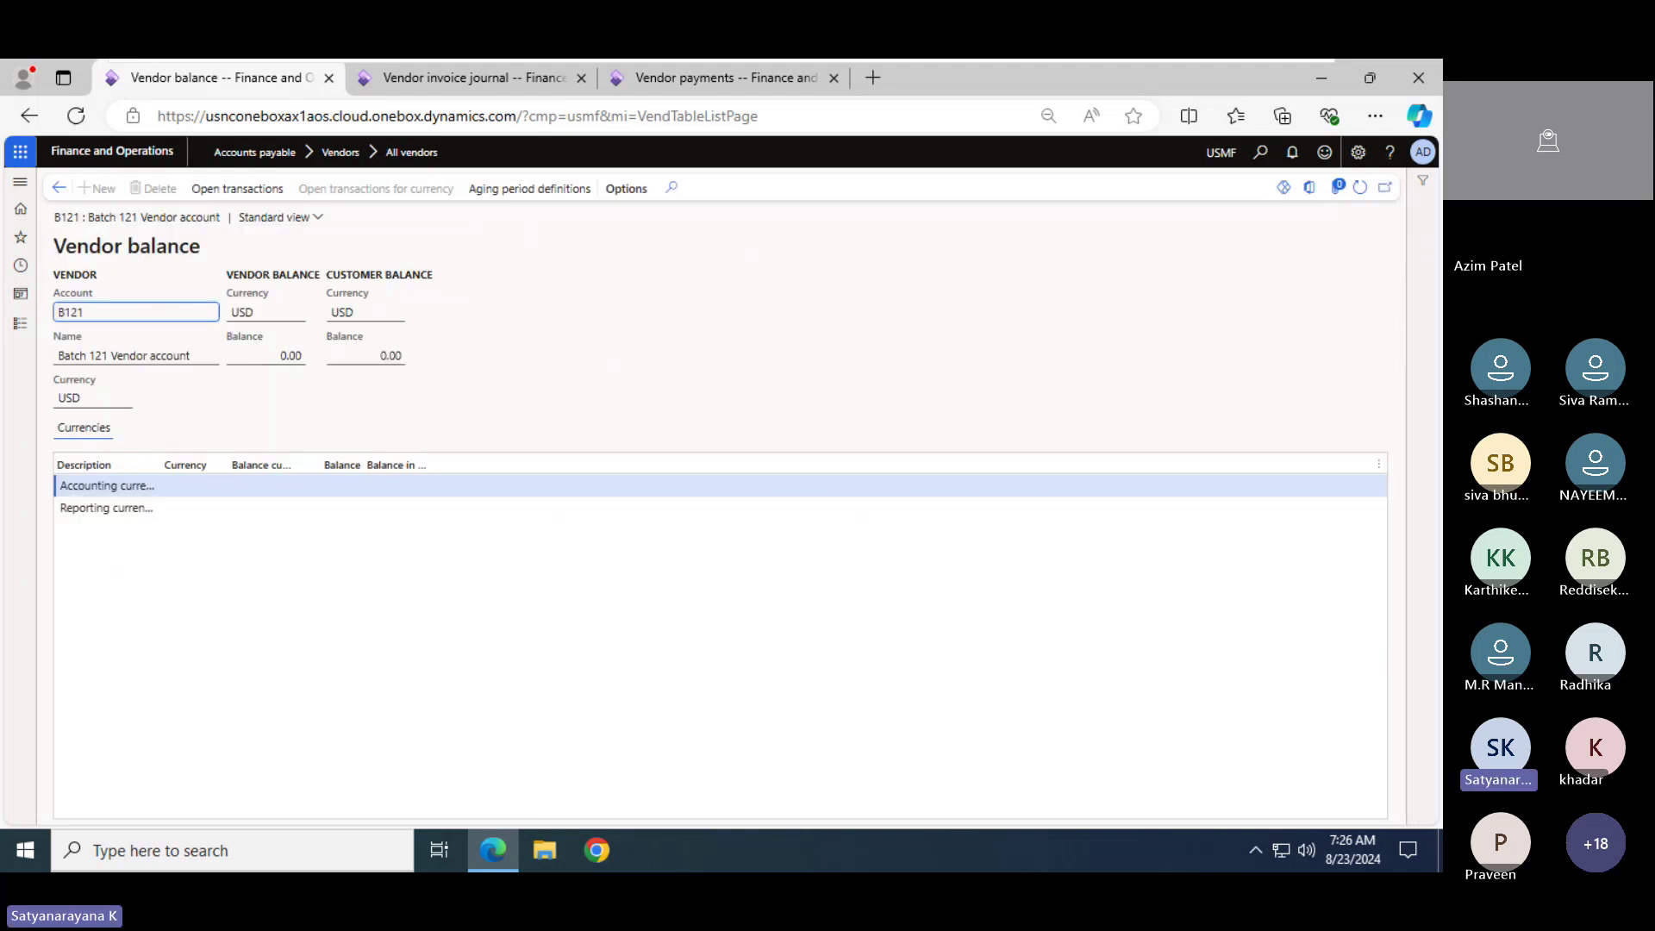
click(59, 187)
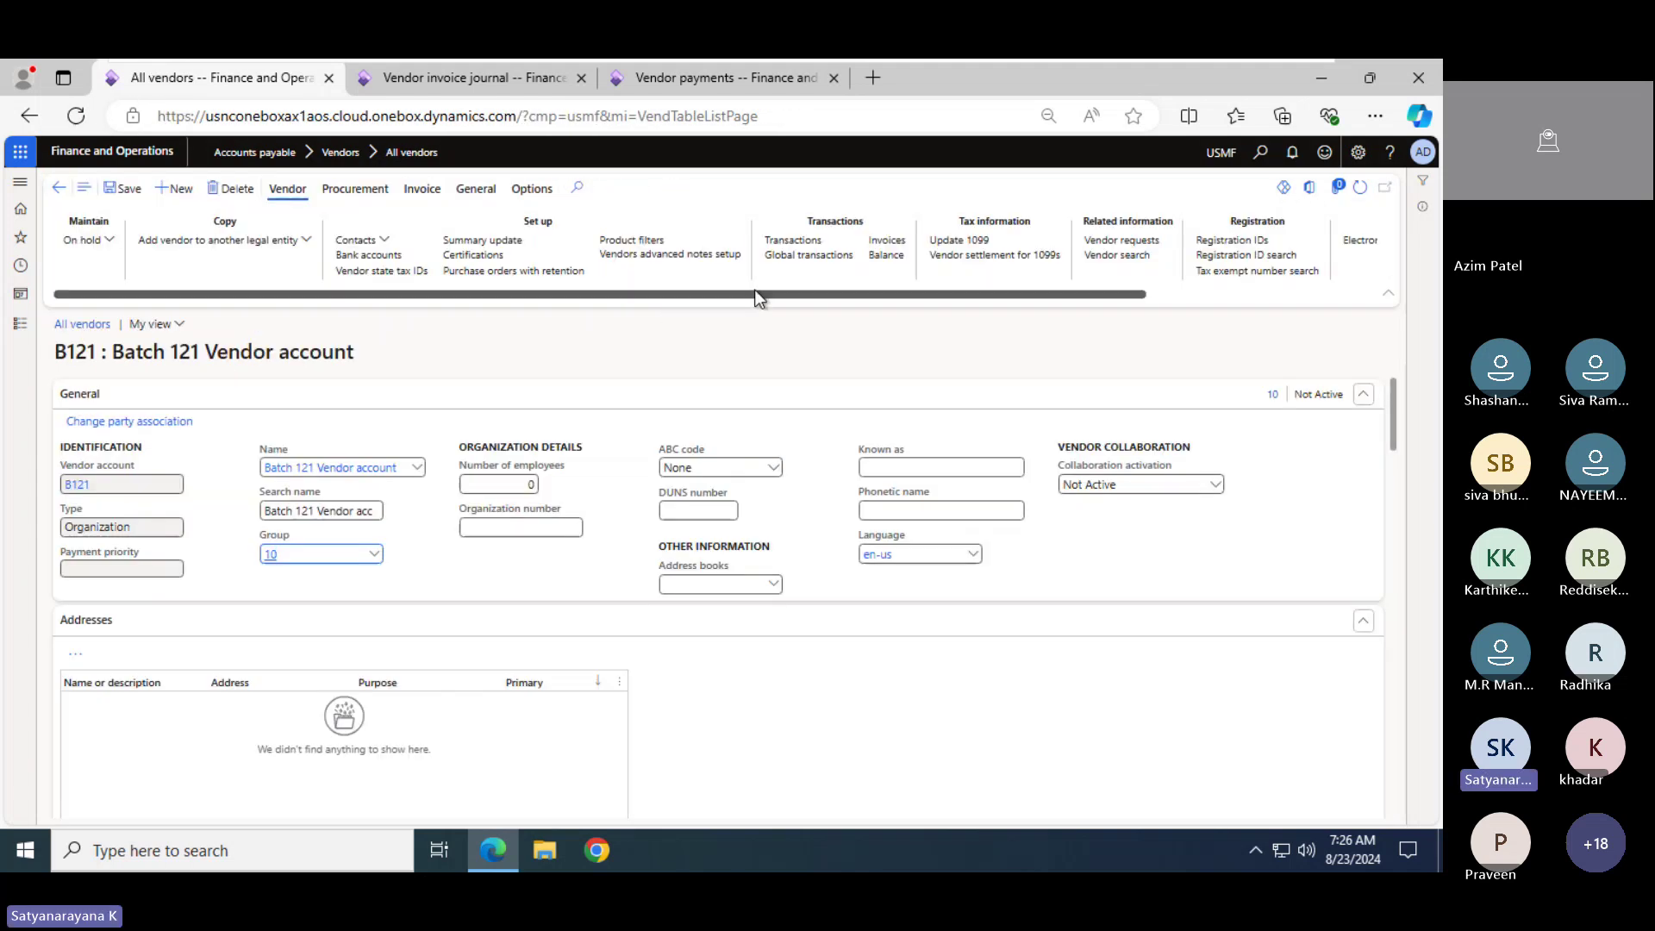
click(808, 243)
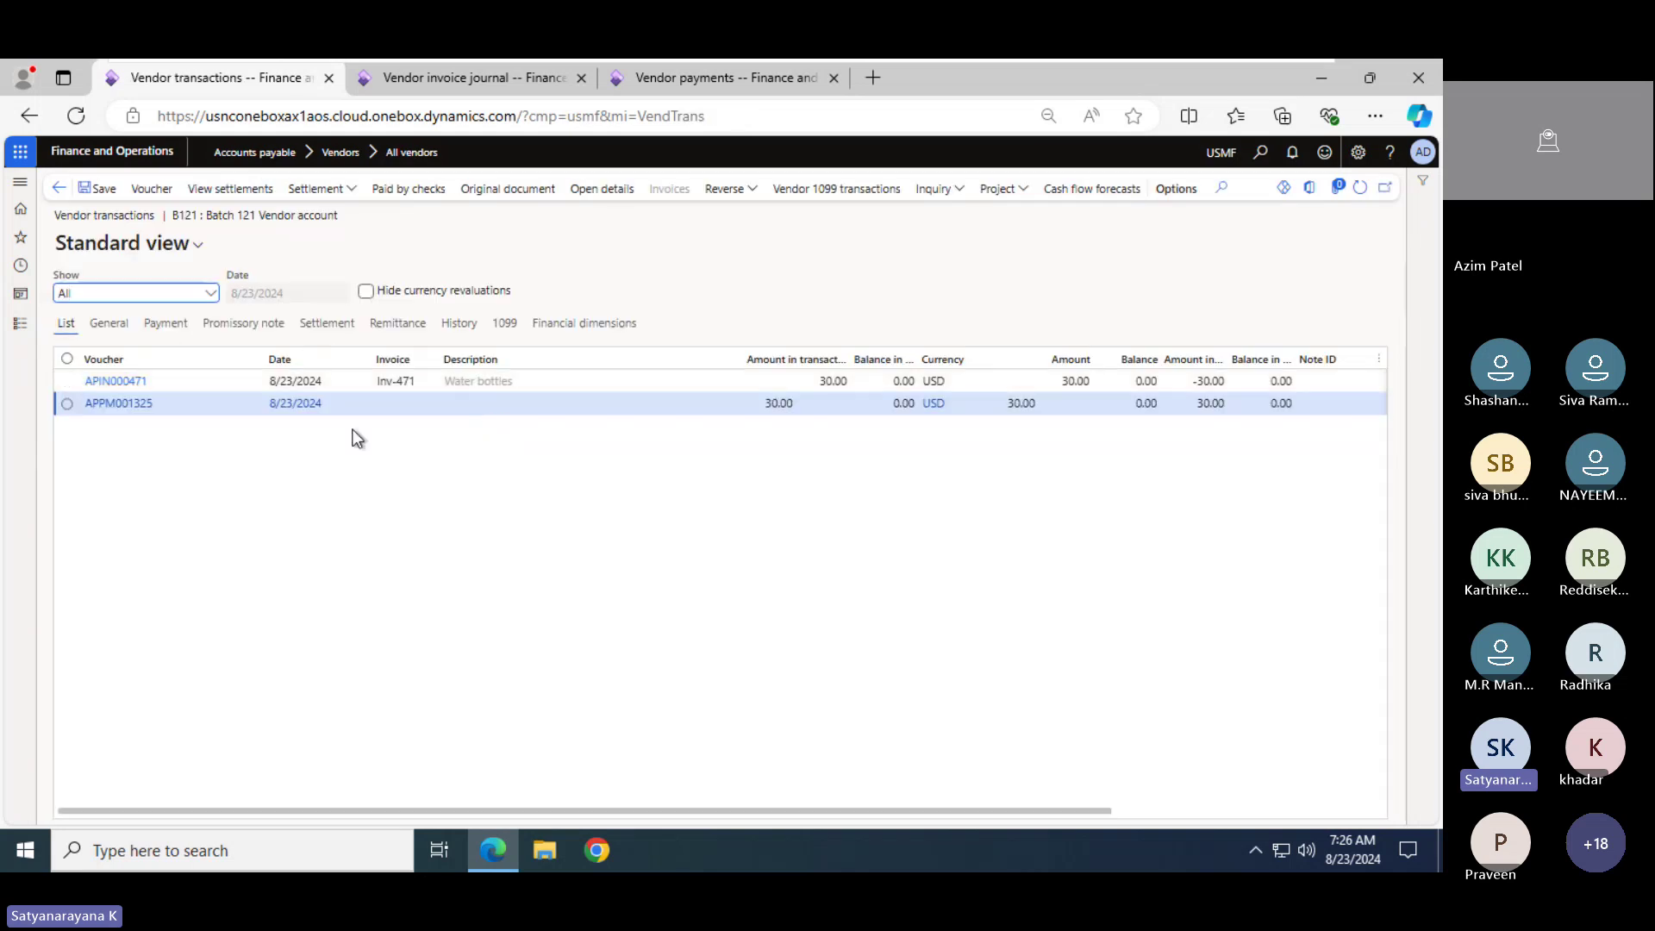
click(58, 188)
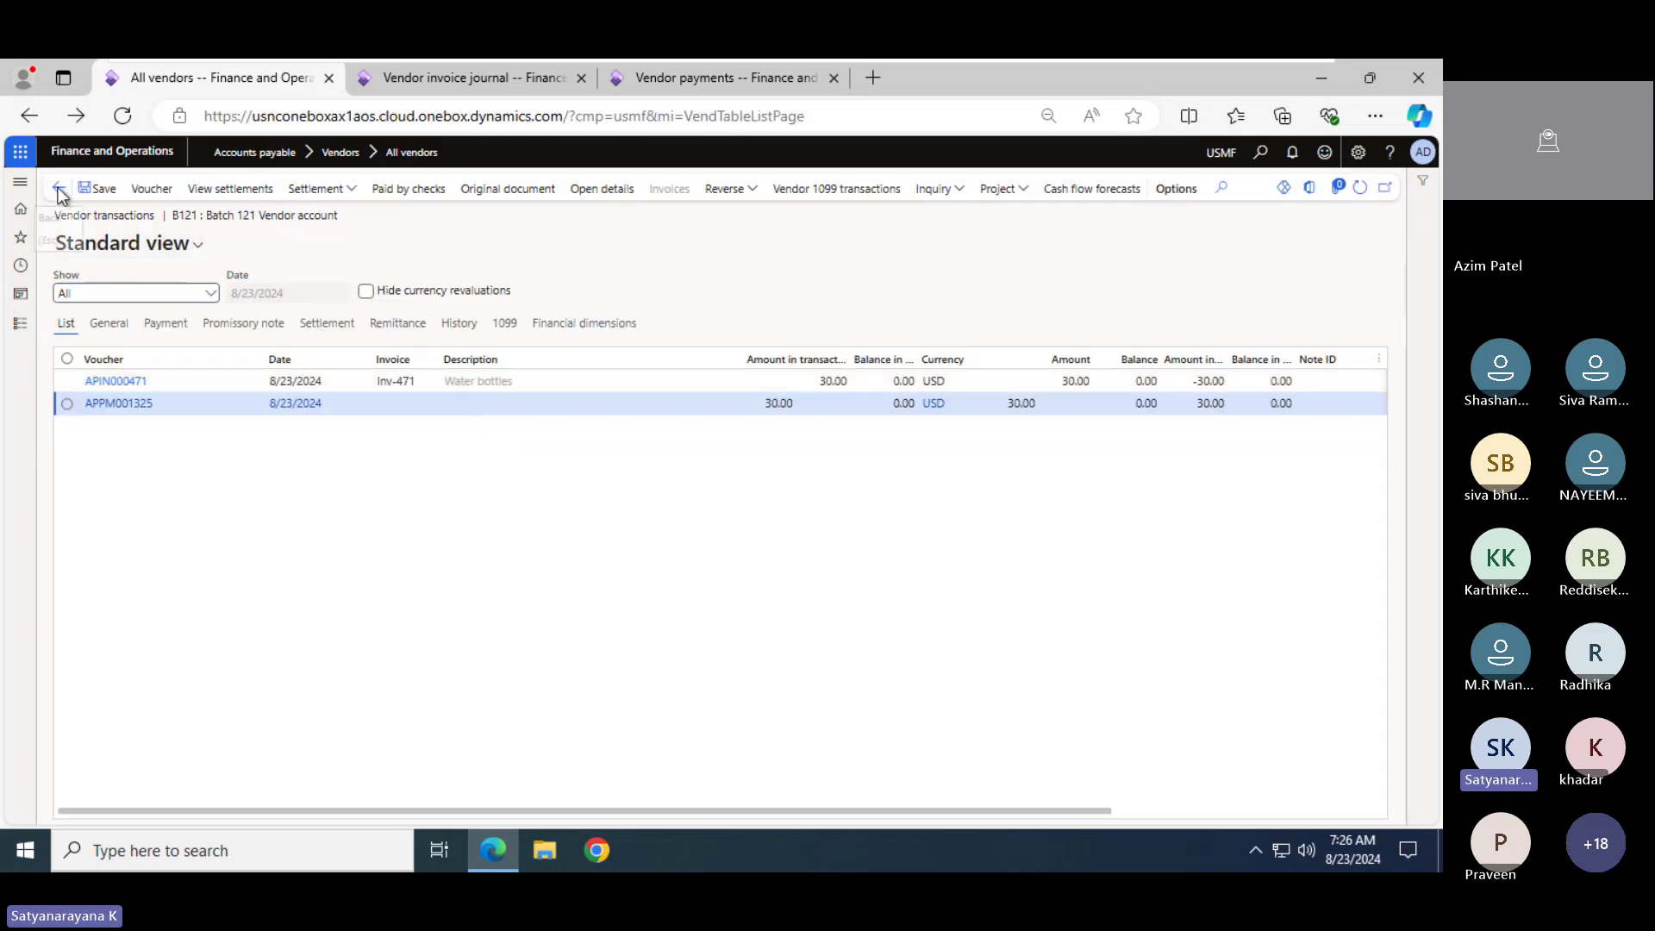
Leave the posted vendor invoice journal and open the Invoice journal list in Accounts payable
click(413, 84)
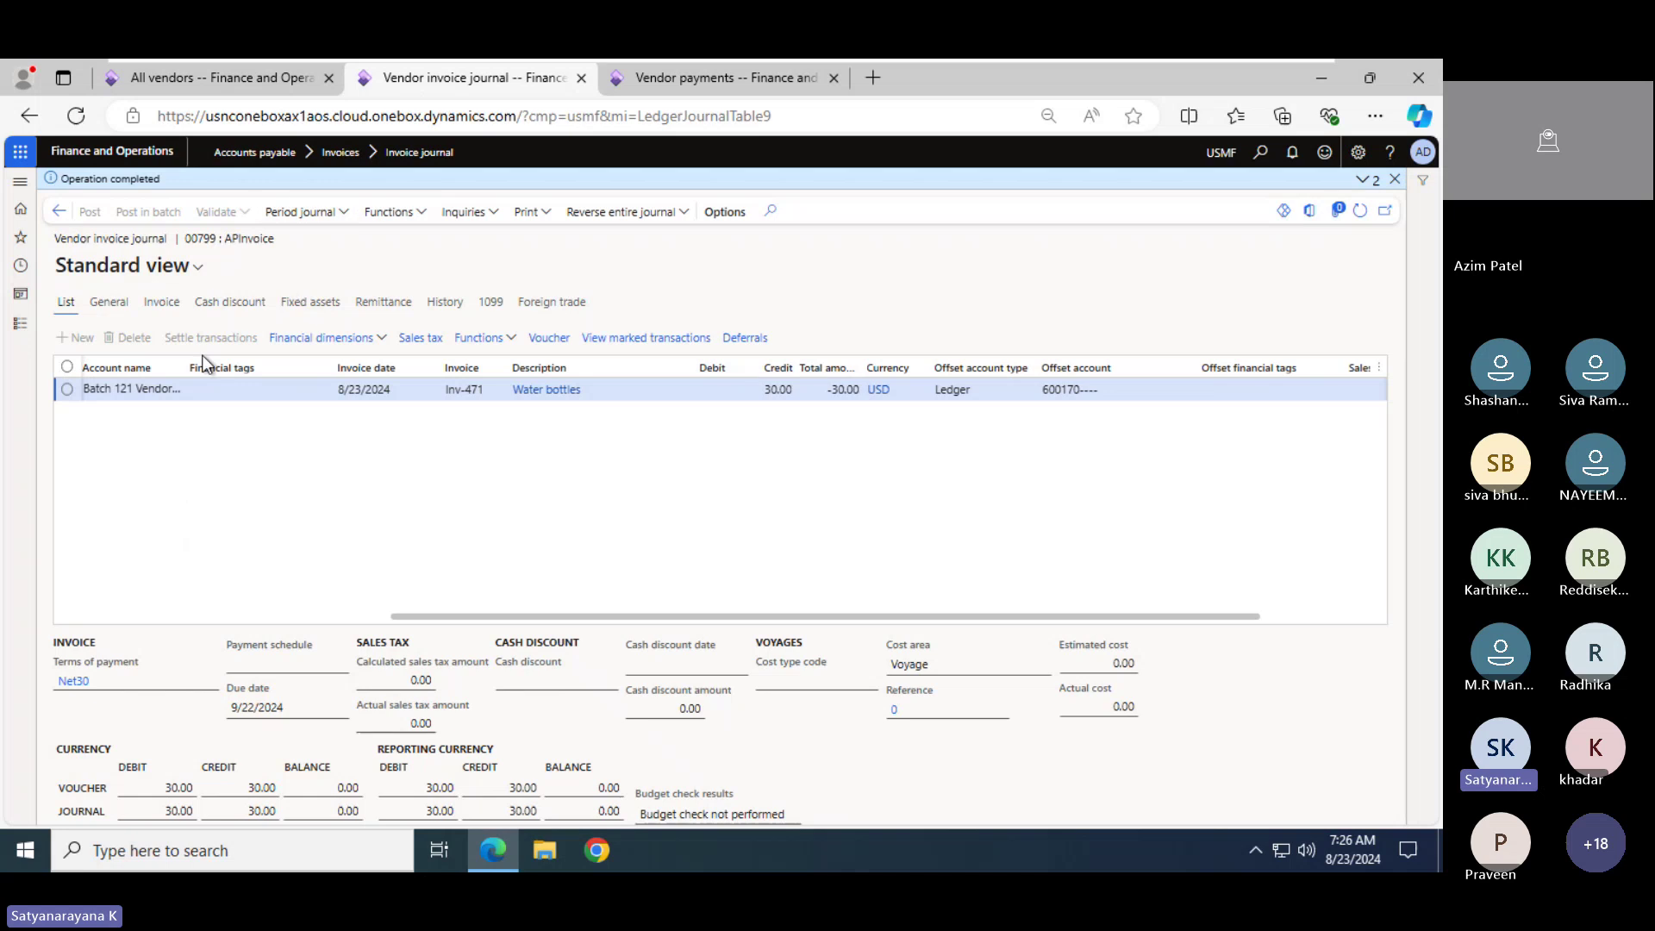
click(21, 210)
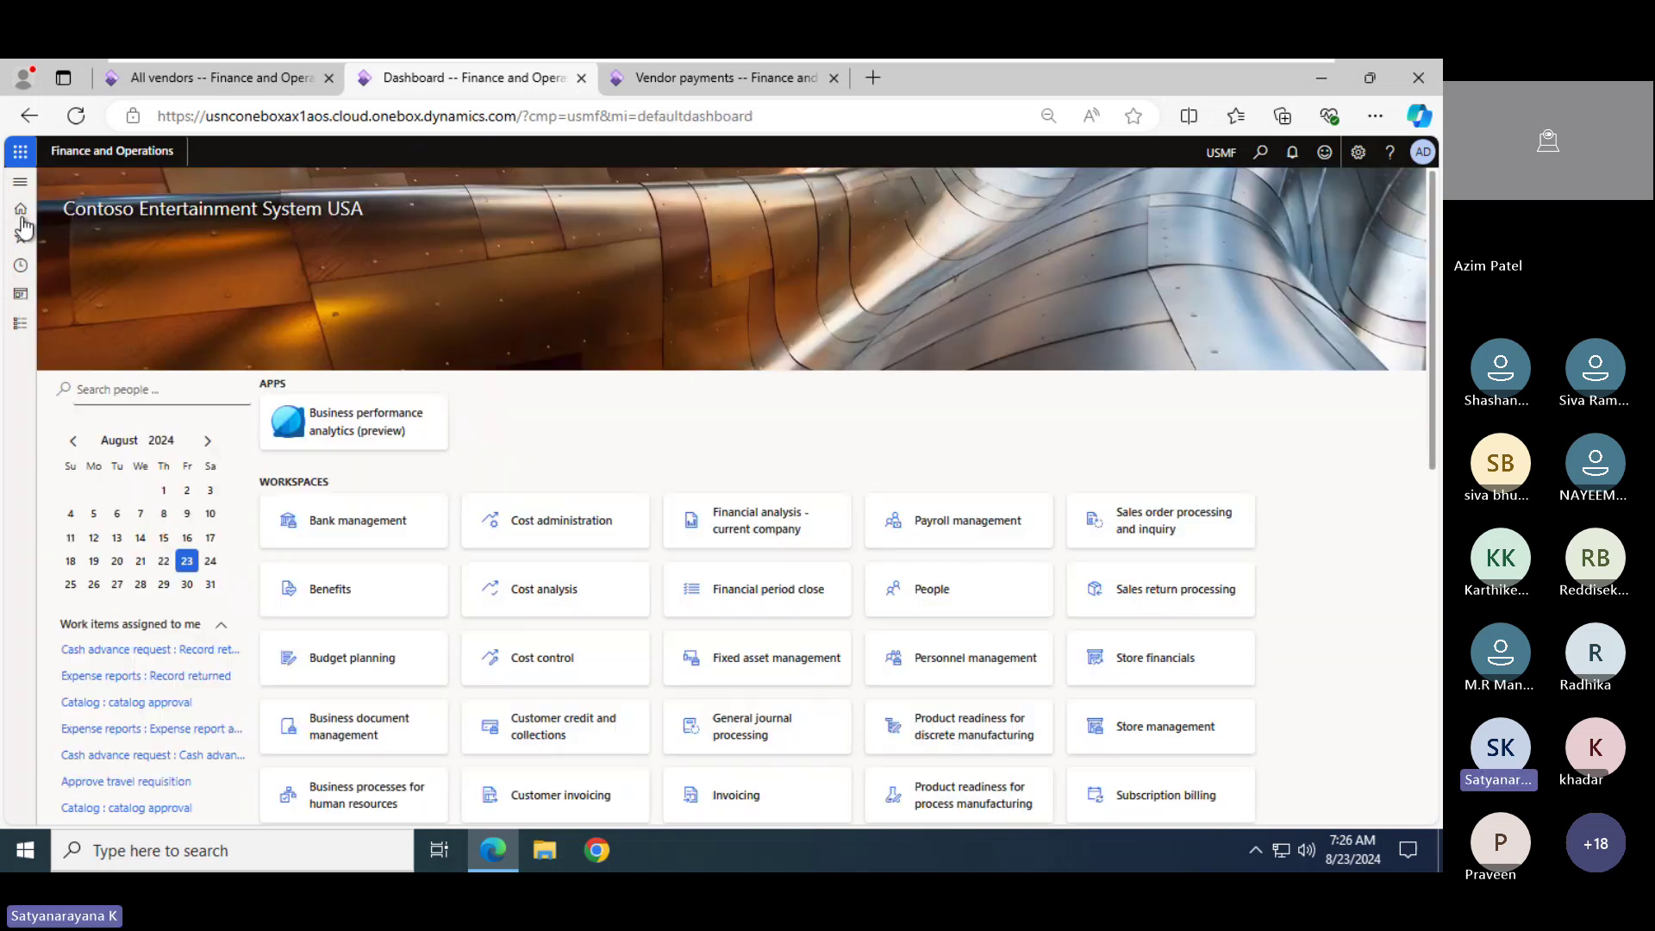
click(21, 324)
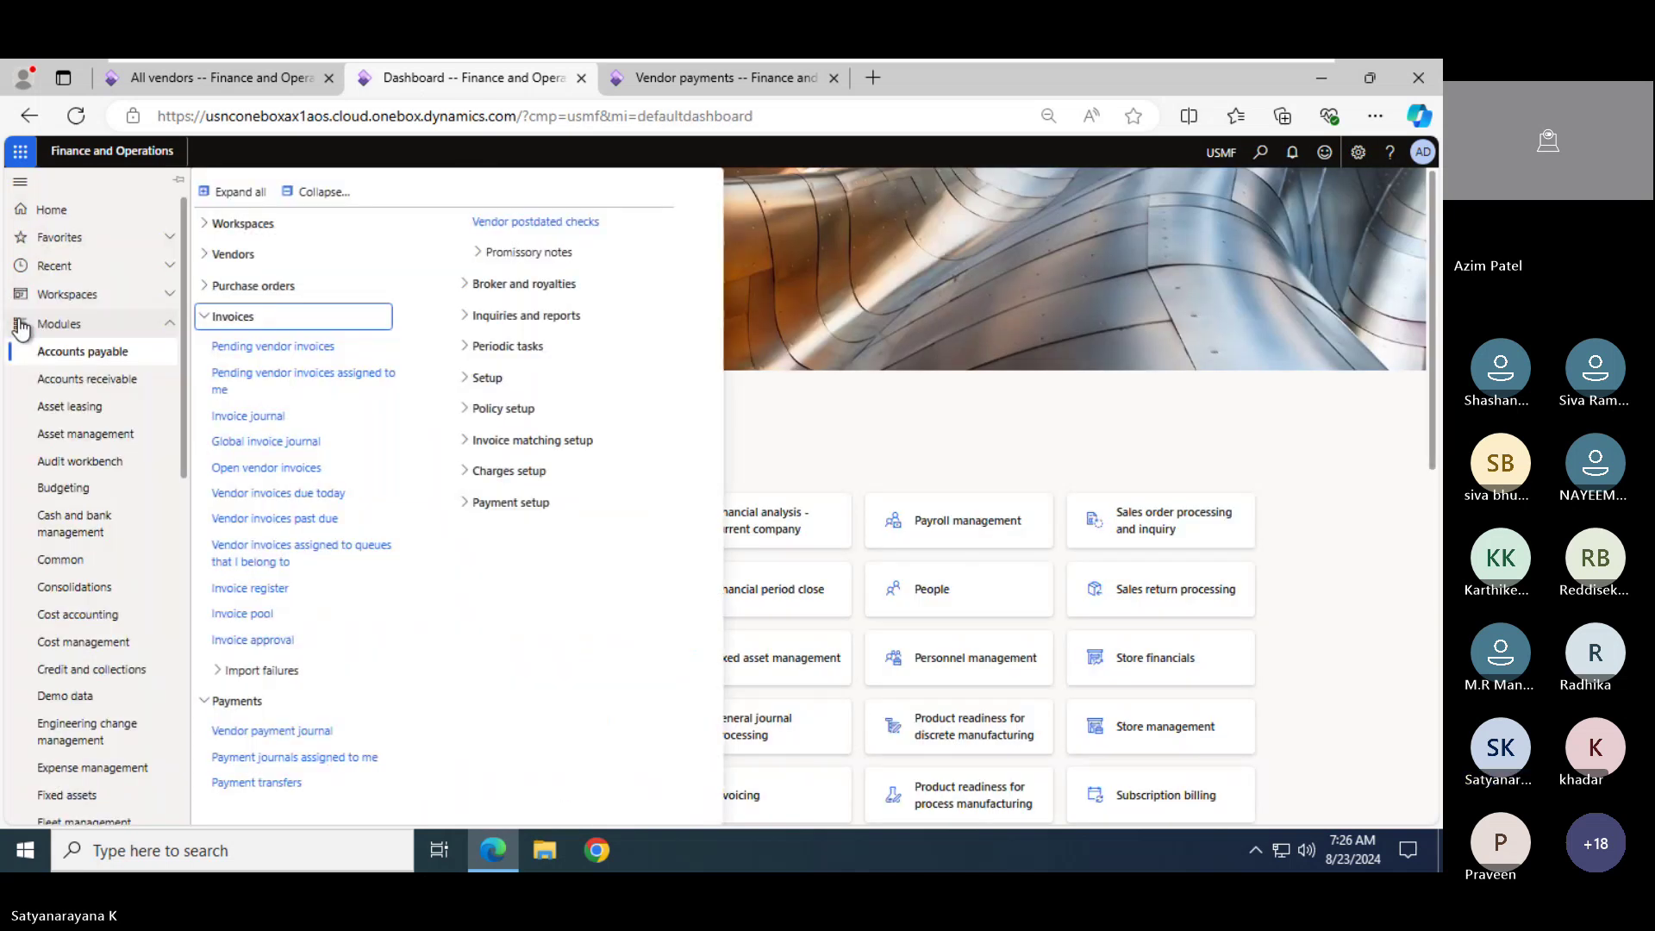
click(318, 197)
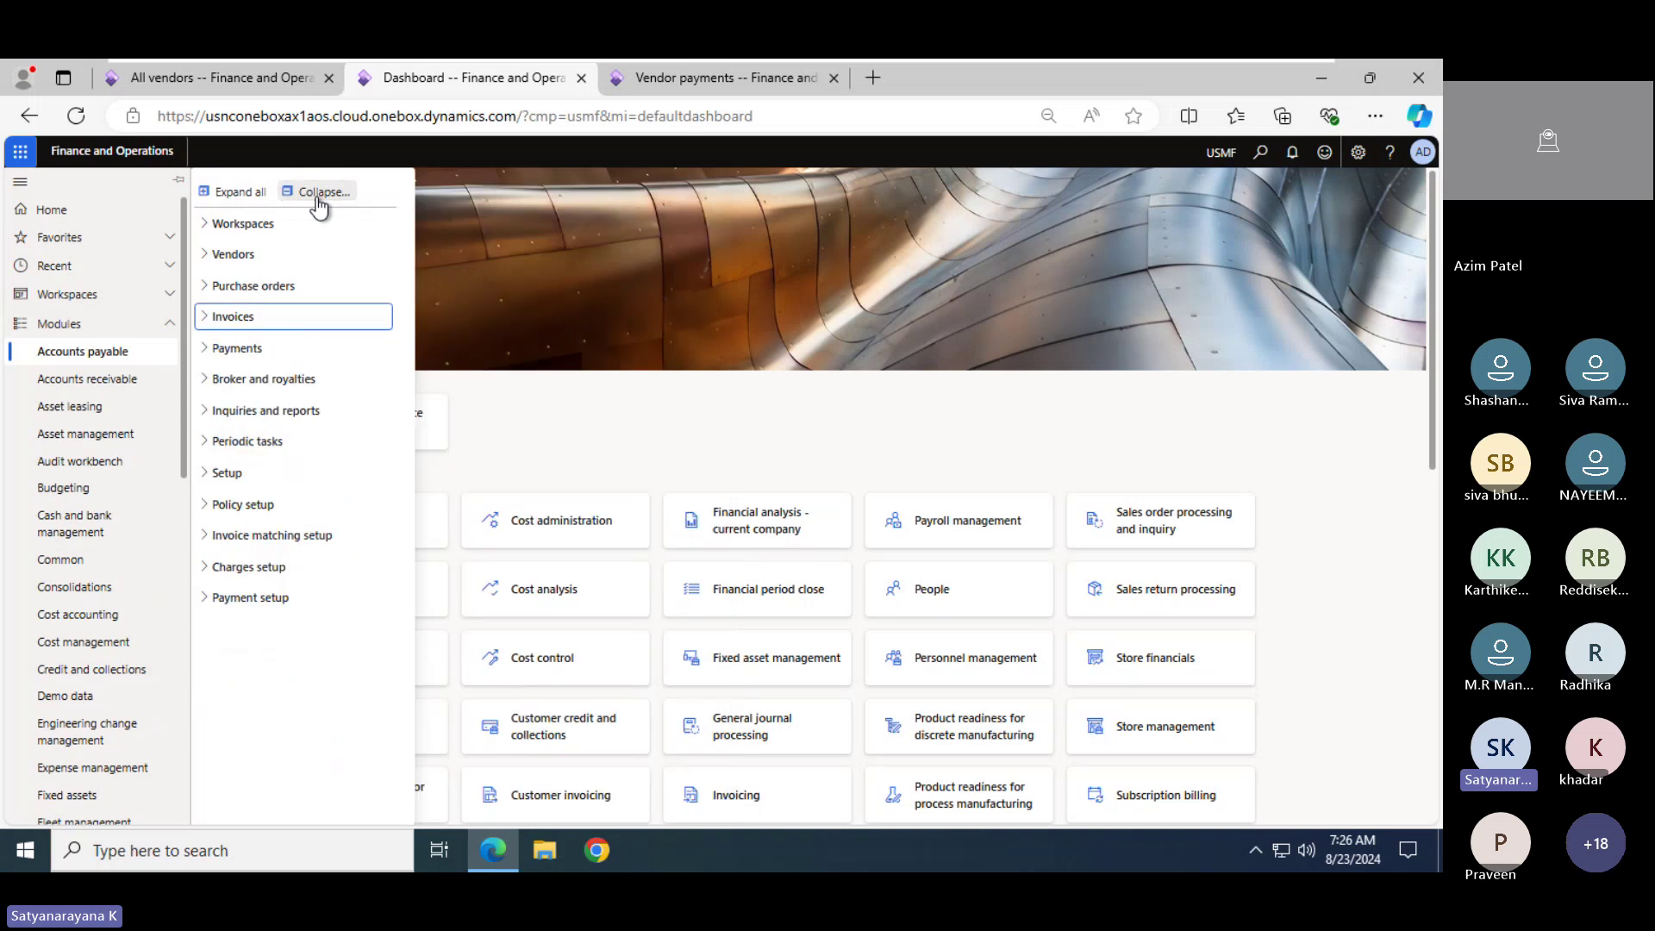
click(234, 320)
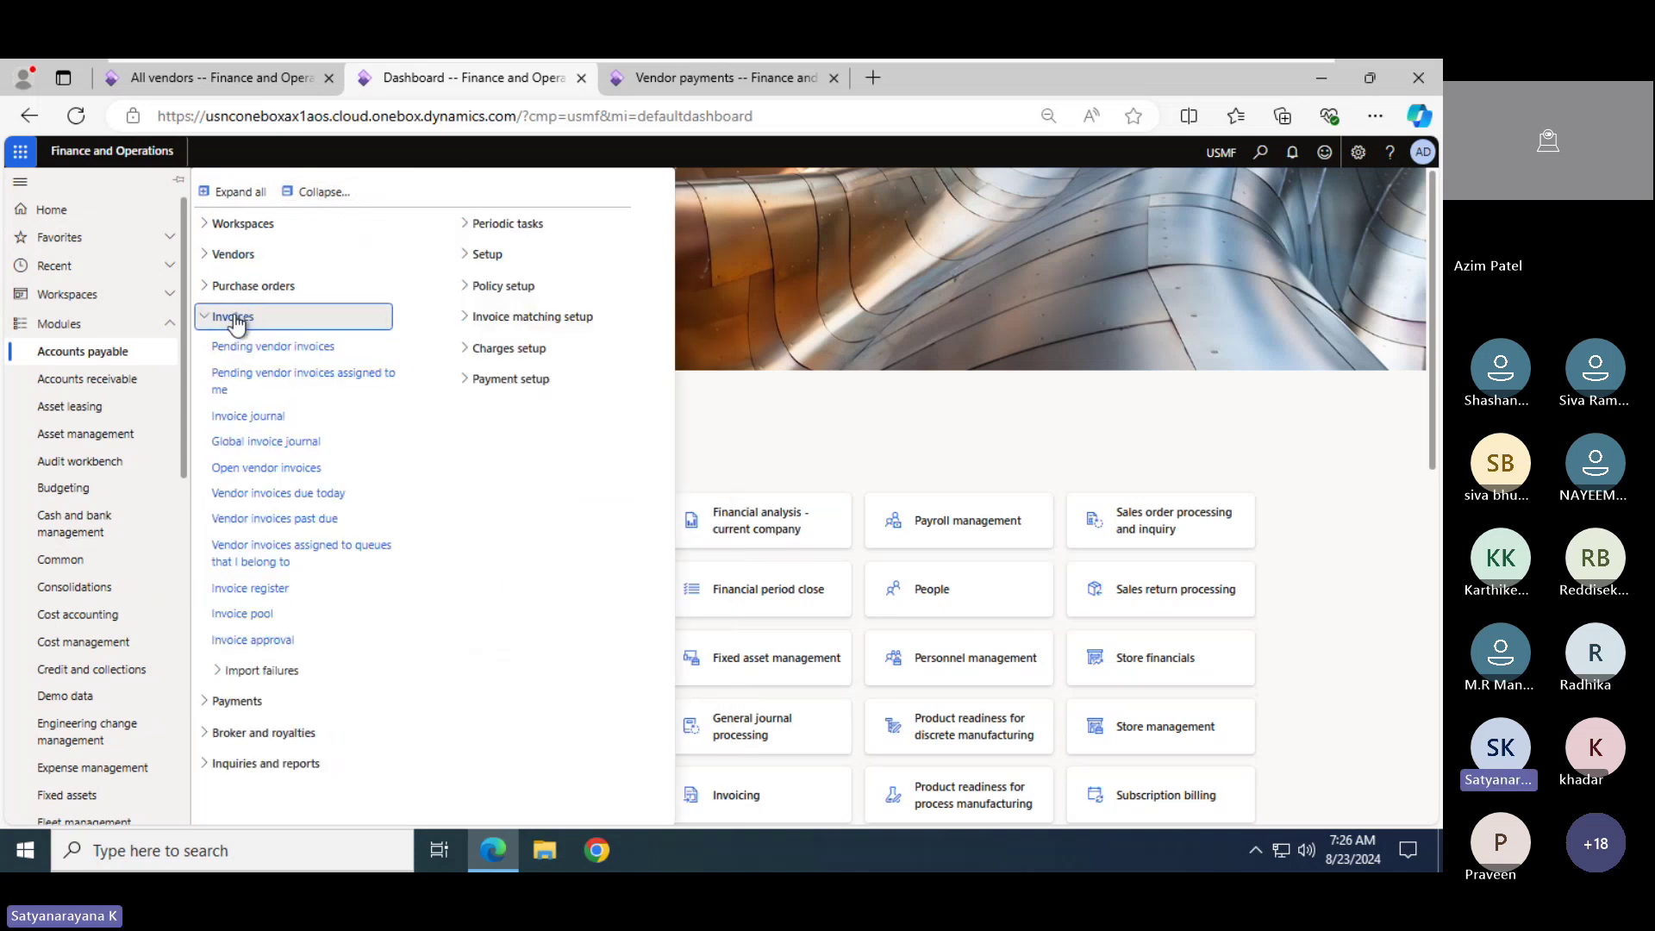
click(248, 417)
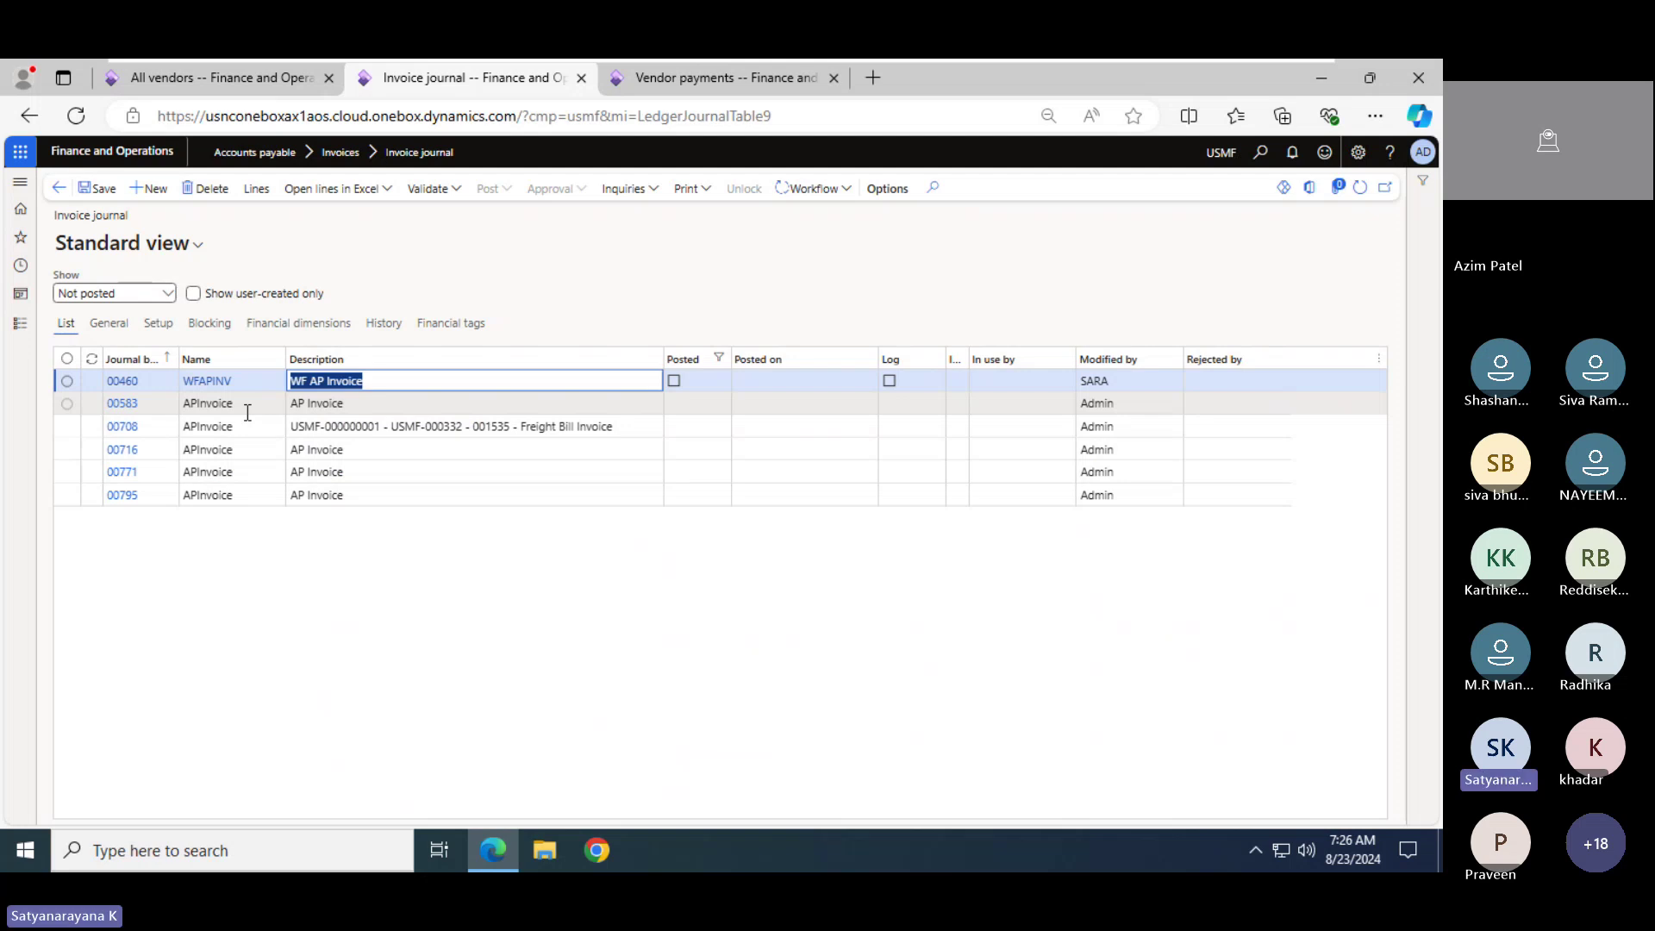
Create a new invoice journal with the name APInvoice and open its lines
click(148, 189)
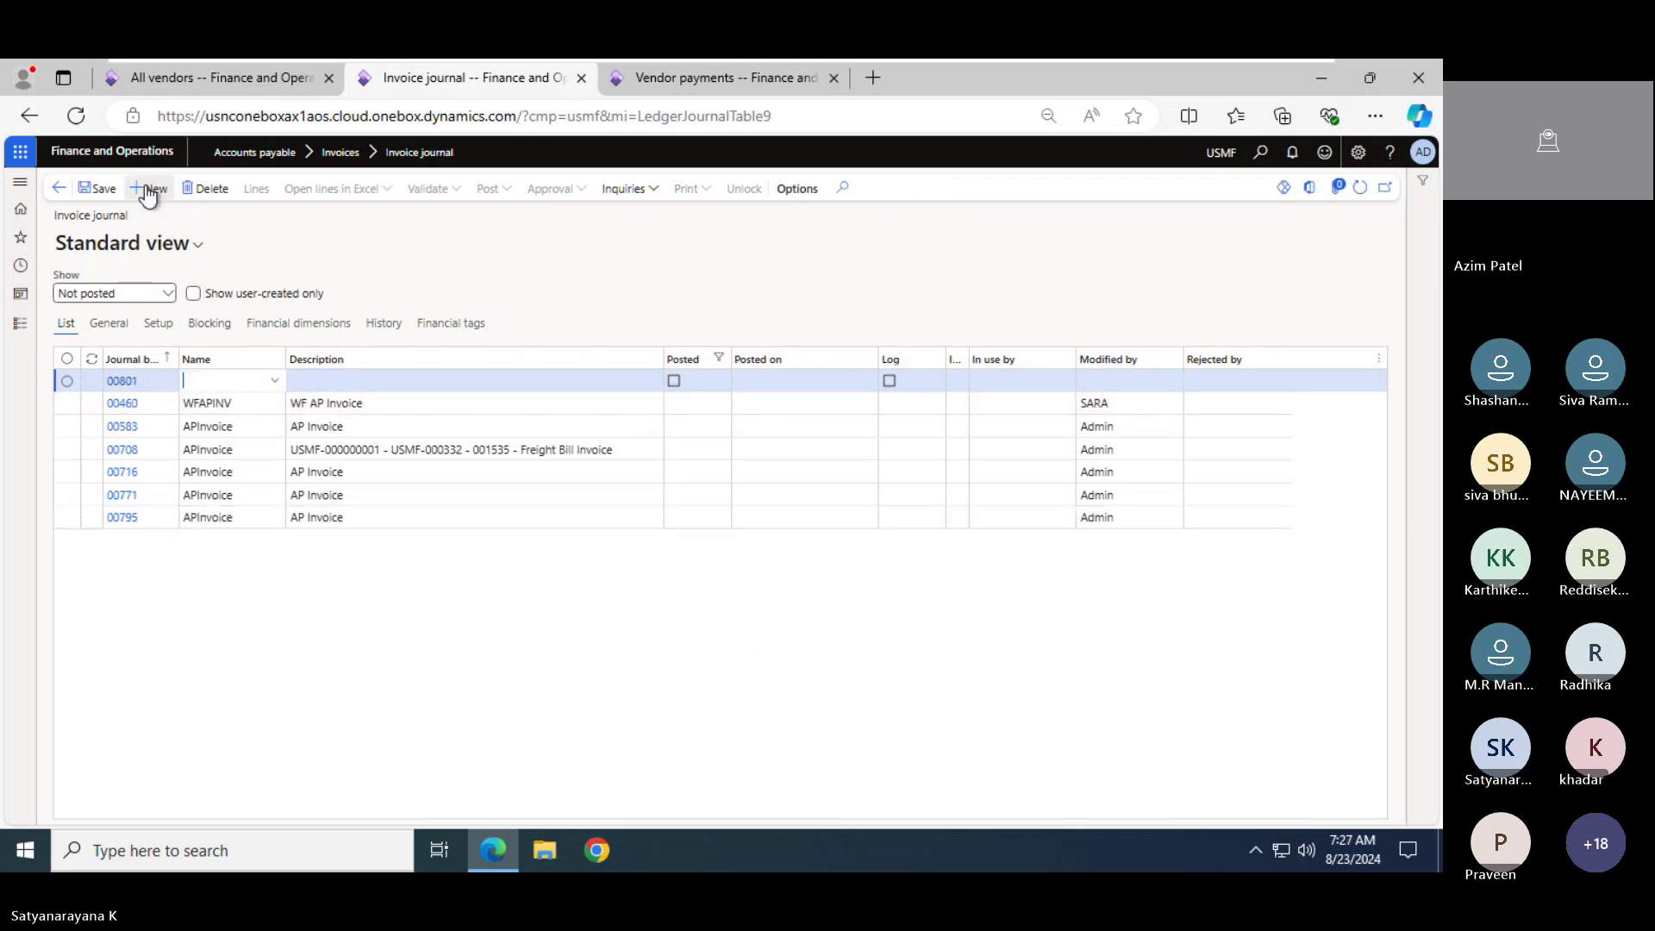
click(274, 385)
click(211, 425)
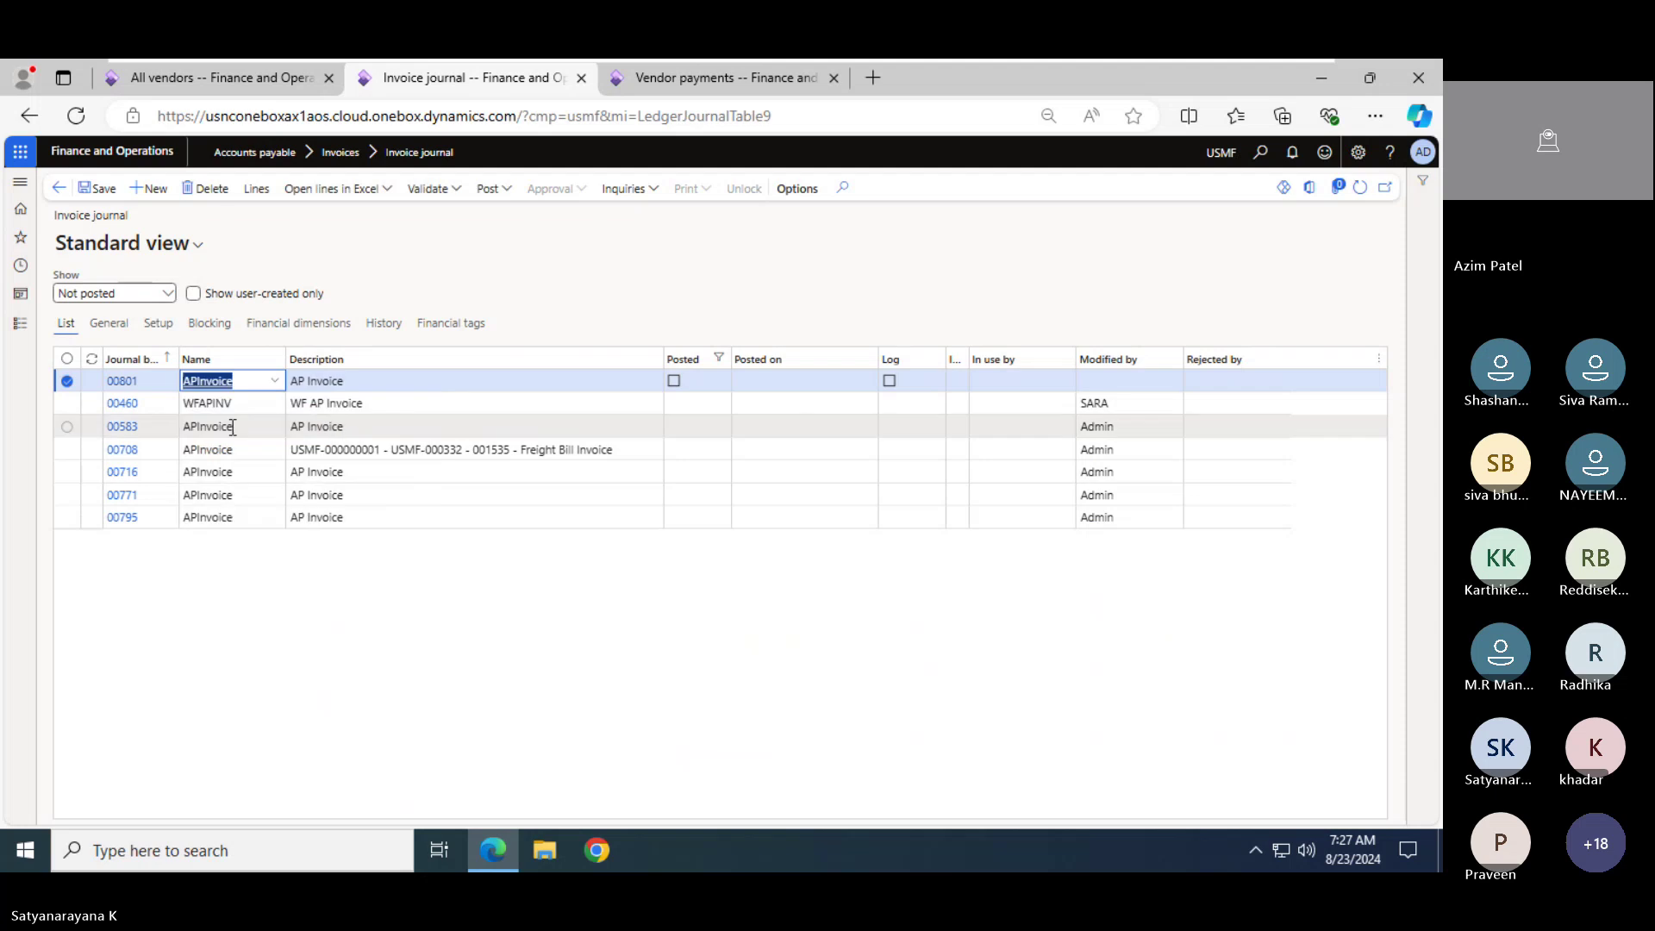
click(257, 189)
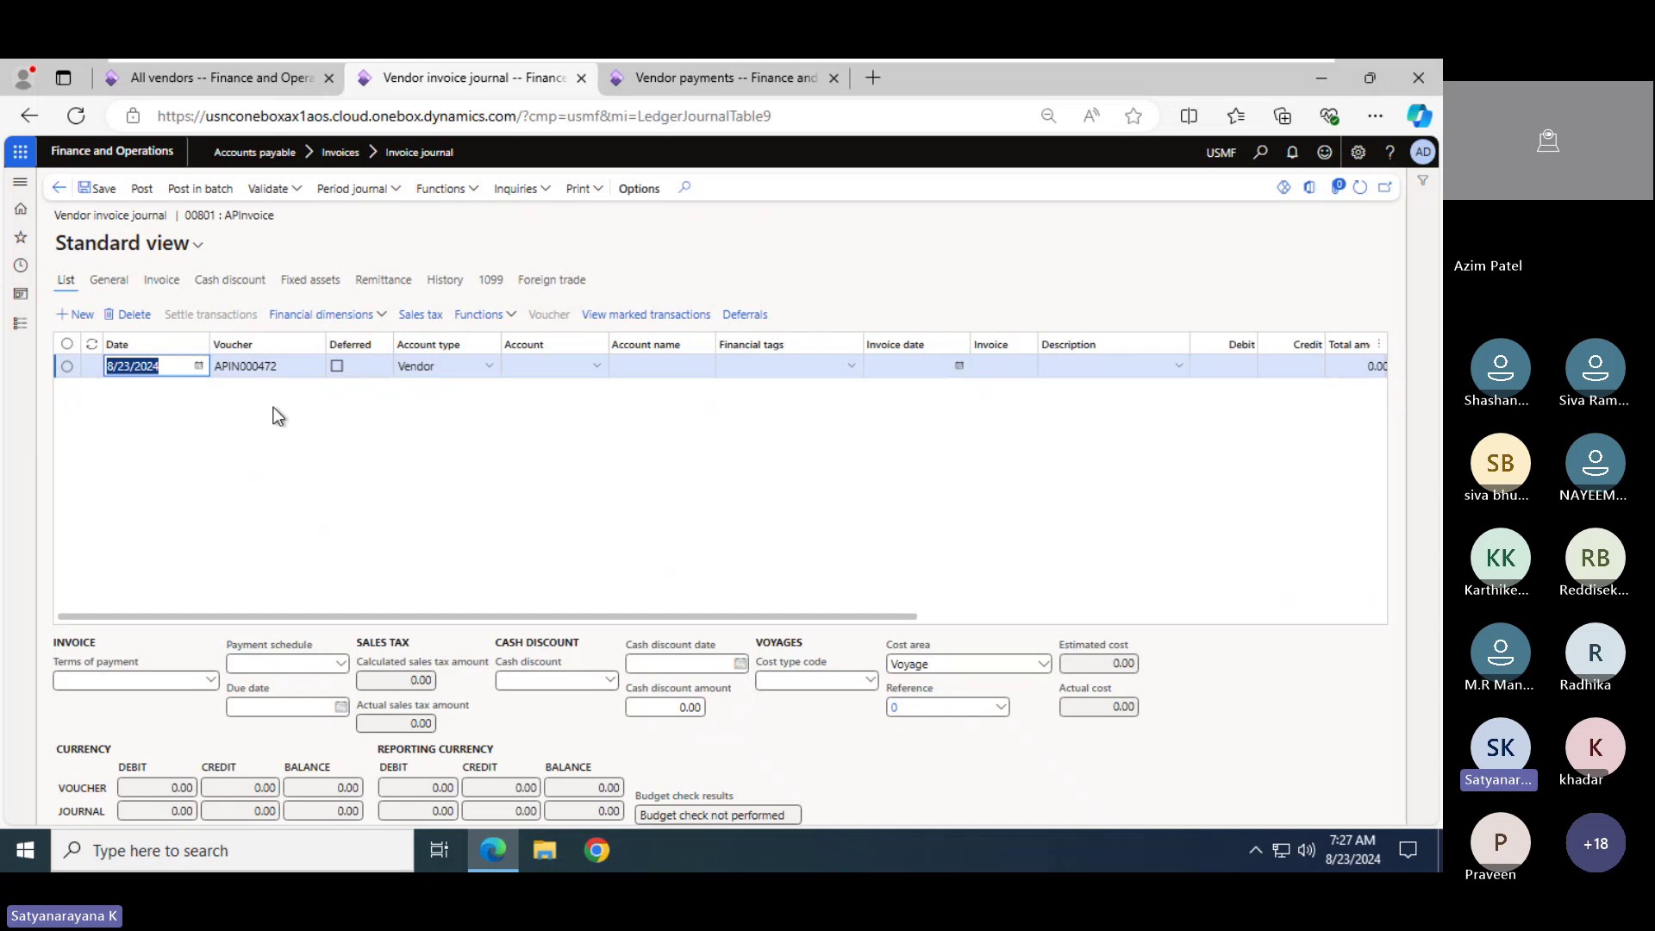
Set the account of the new journal line to Batch 121 Vendor account
click(597, 367)
text(b)
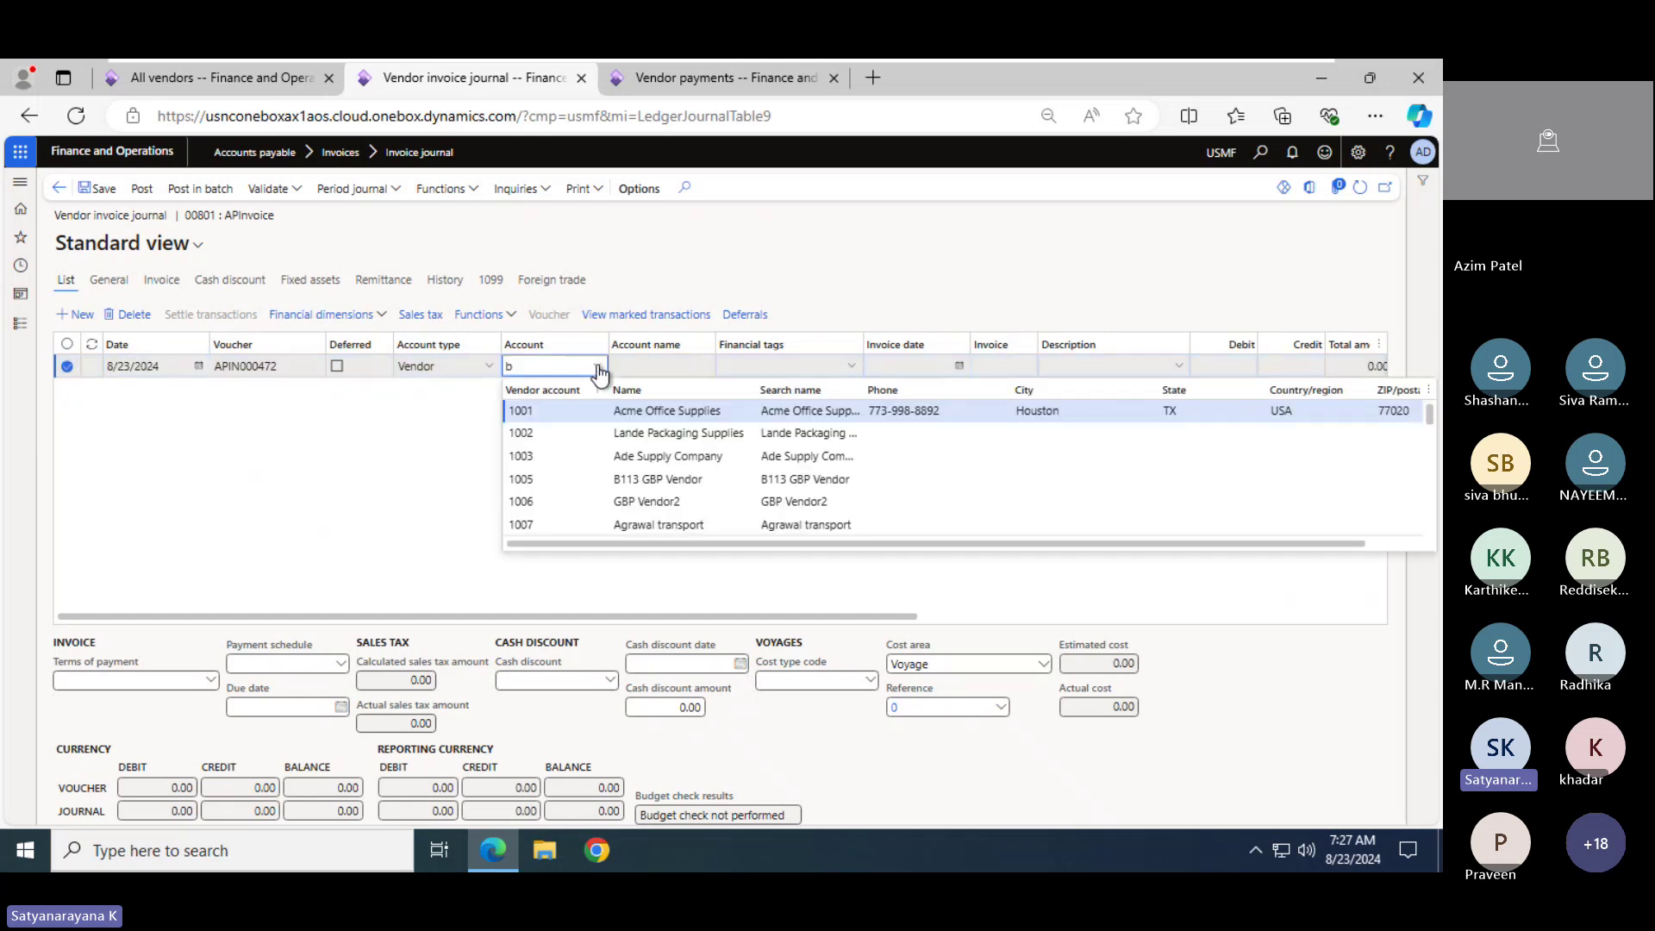
text(121)
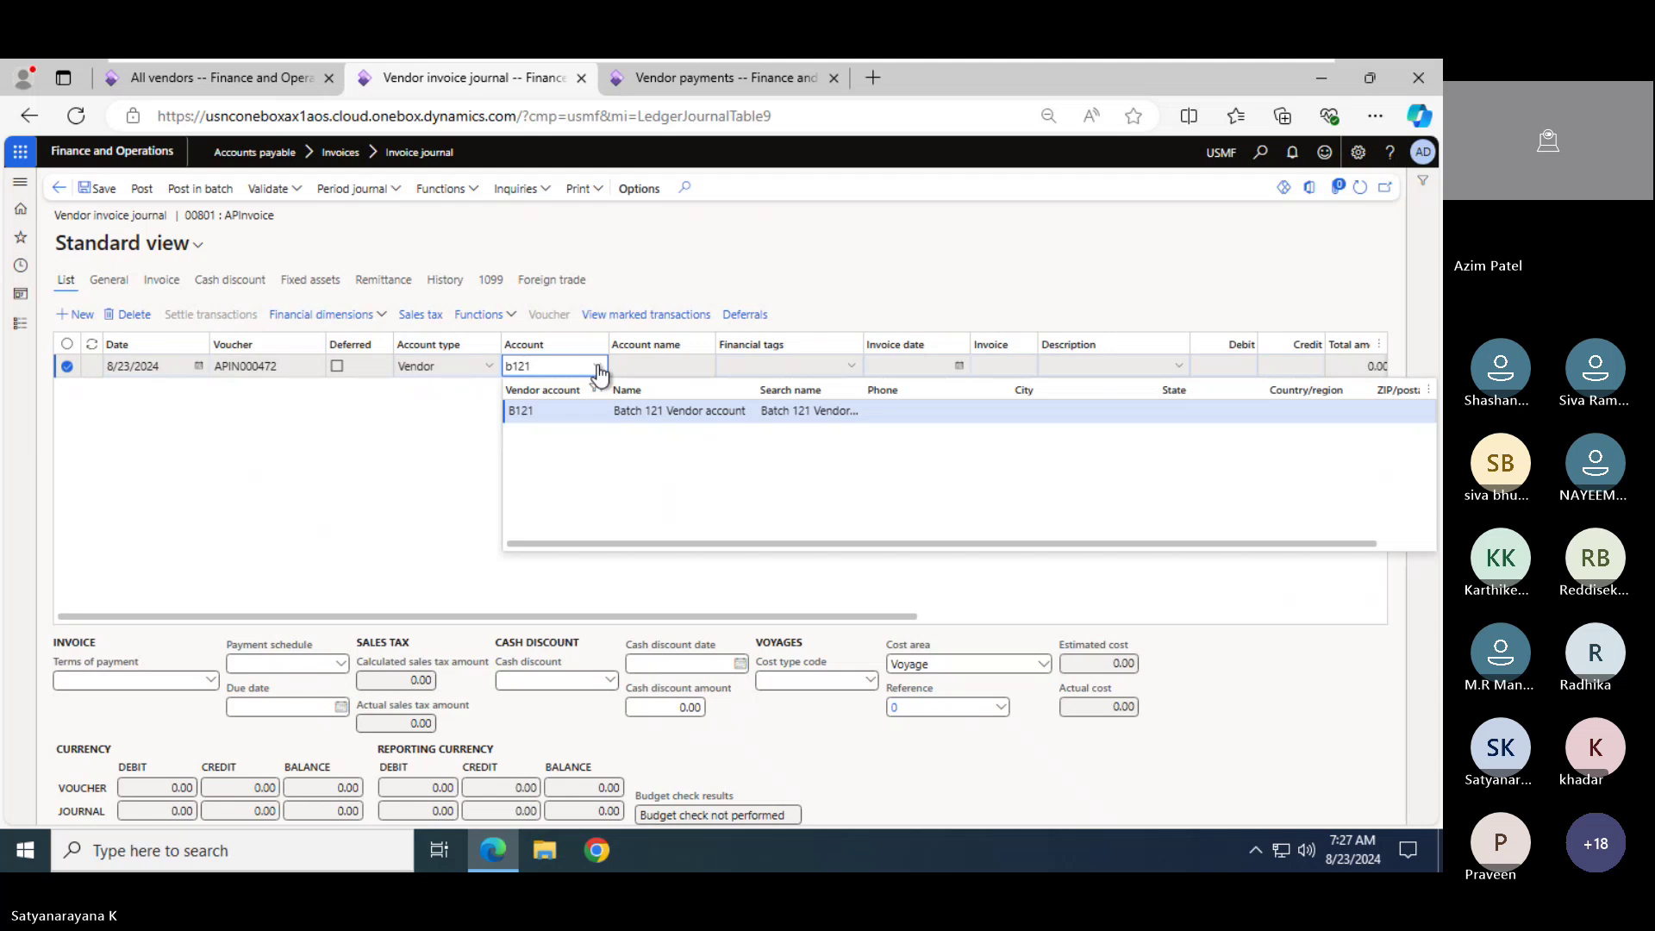
click(546, 412)
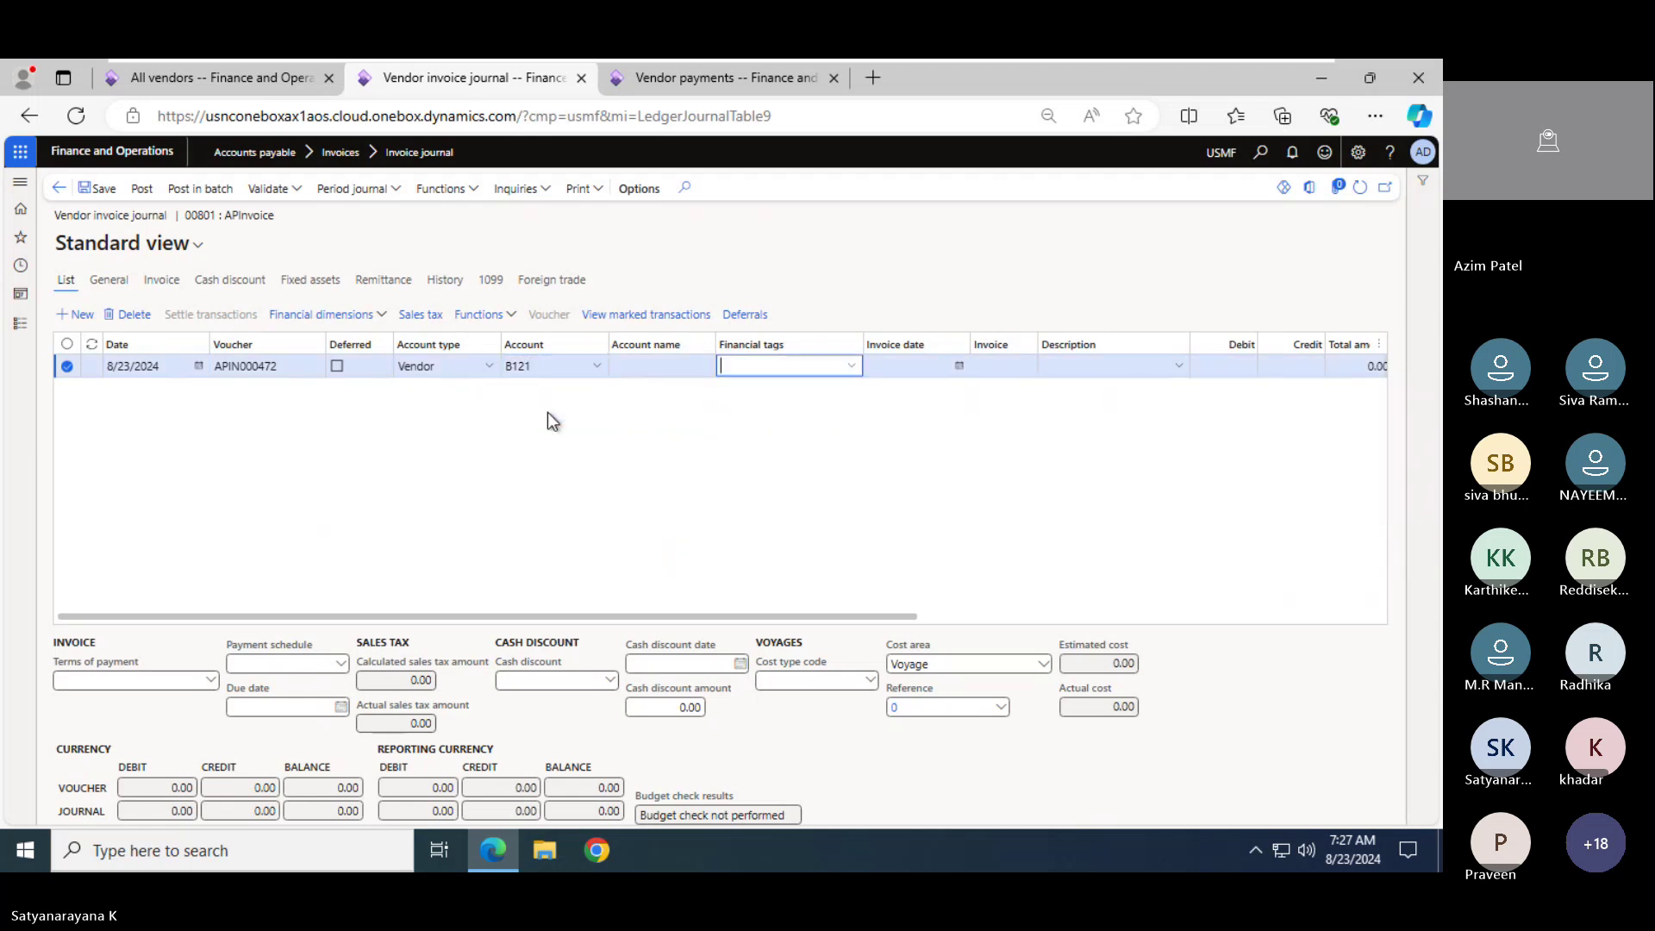
key(Tab)
key(Tab)
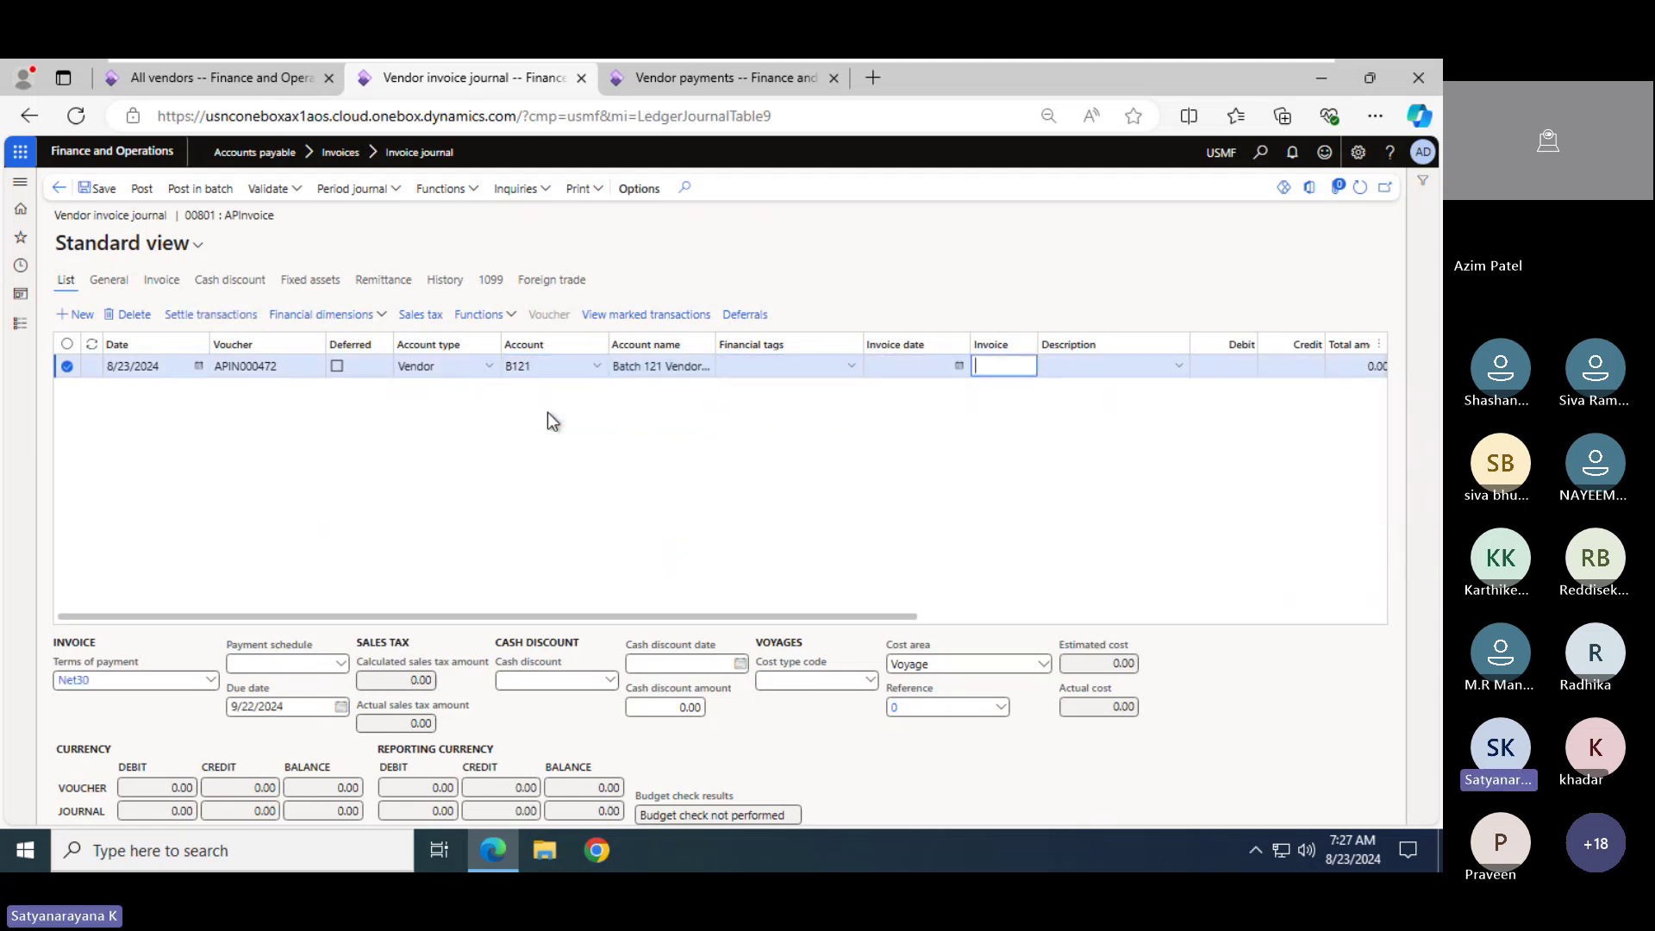
Enter INv-472 as the line's invoice number and 8/23/2024 as its invoice date
text(v)
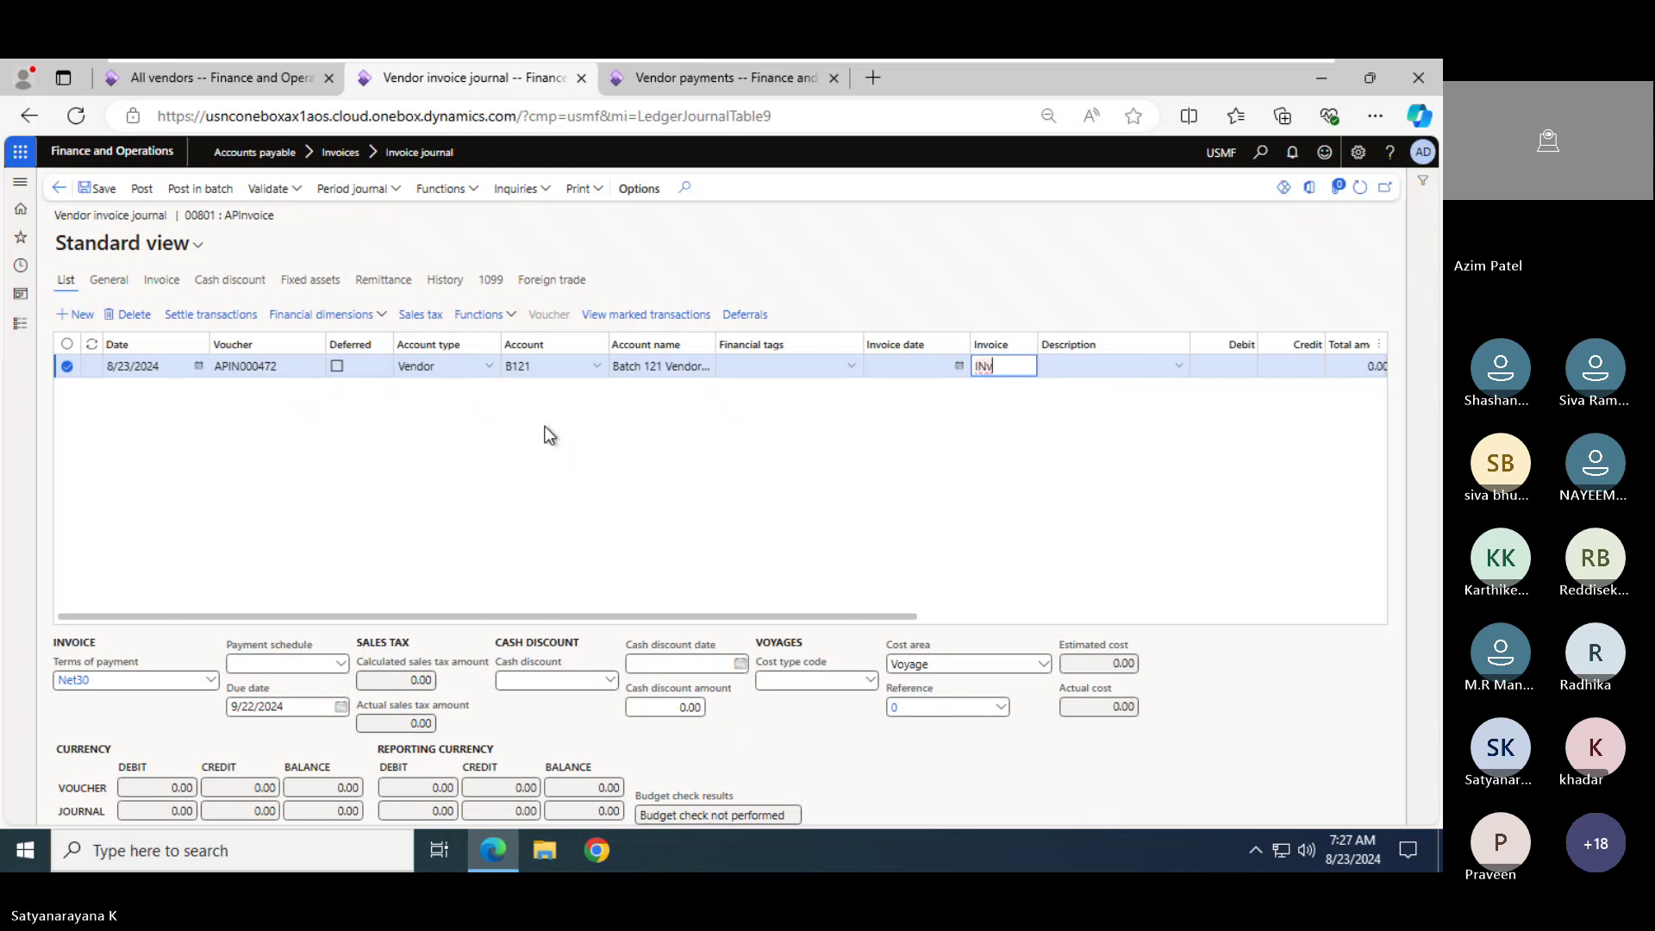
text(-472)
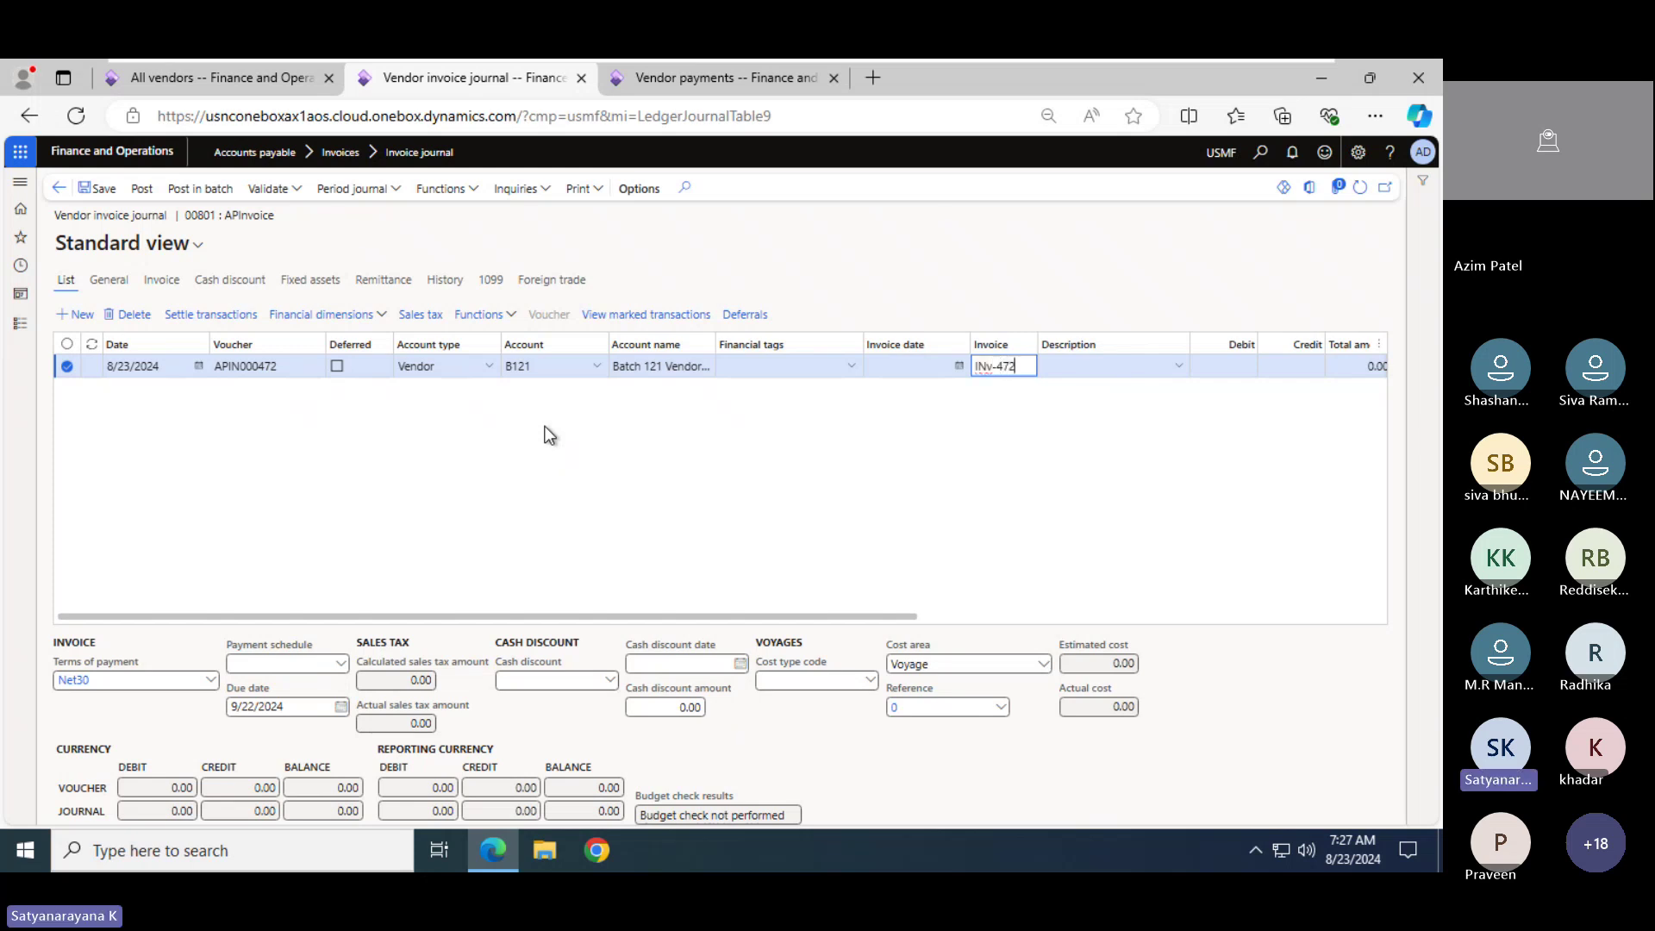
key(Tab)
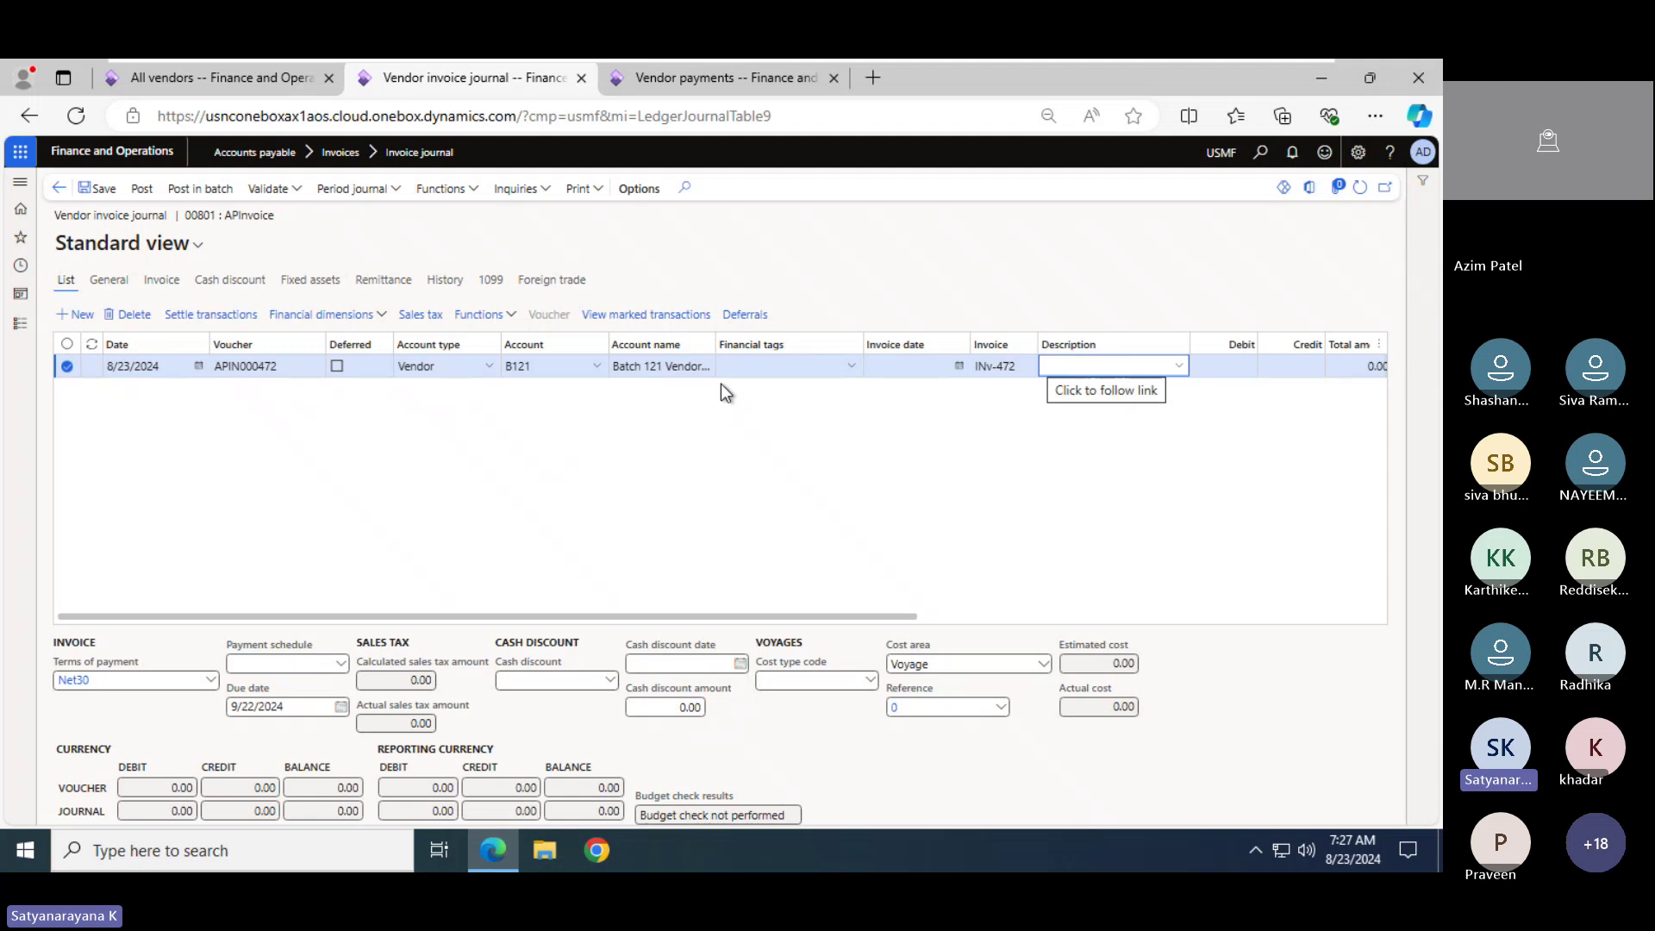
key(shift+Tab)
key(shift+Tab)
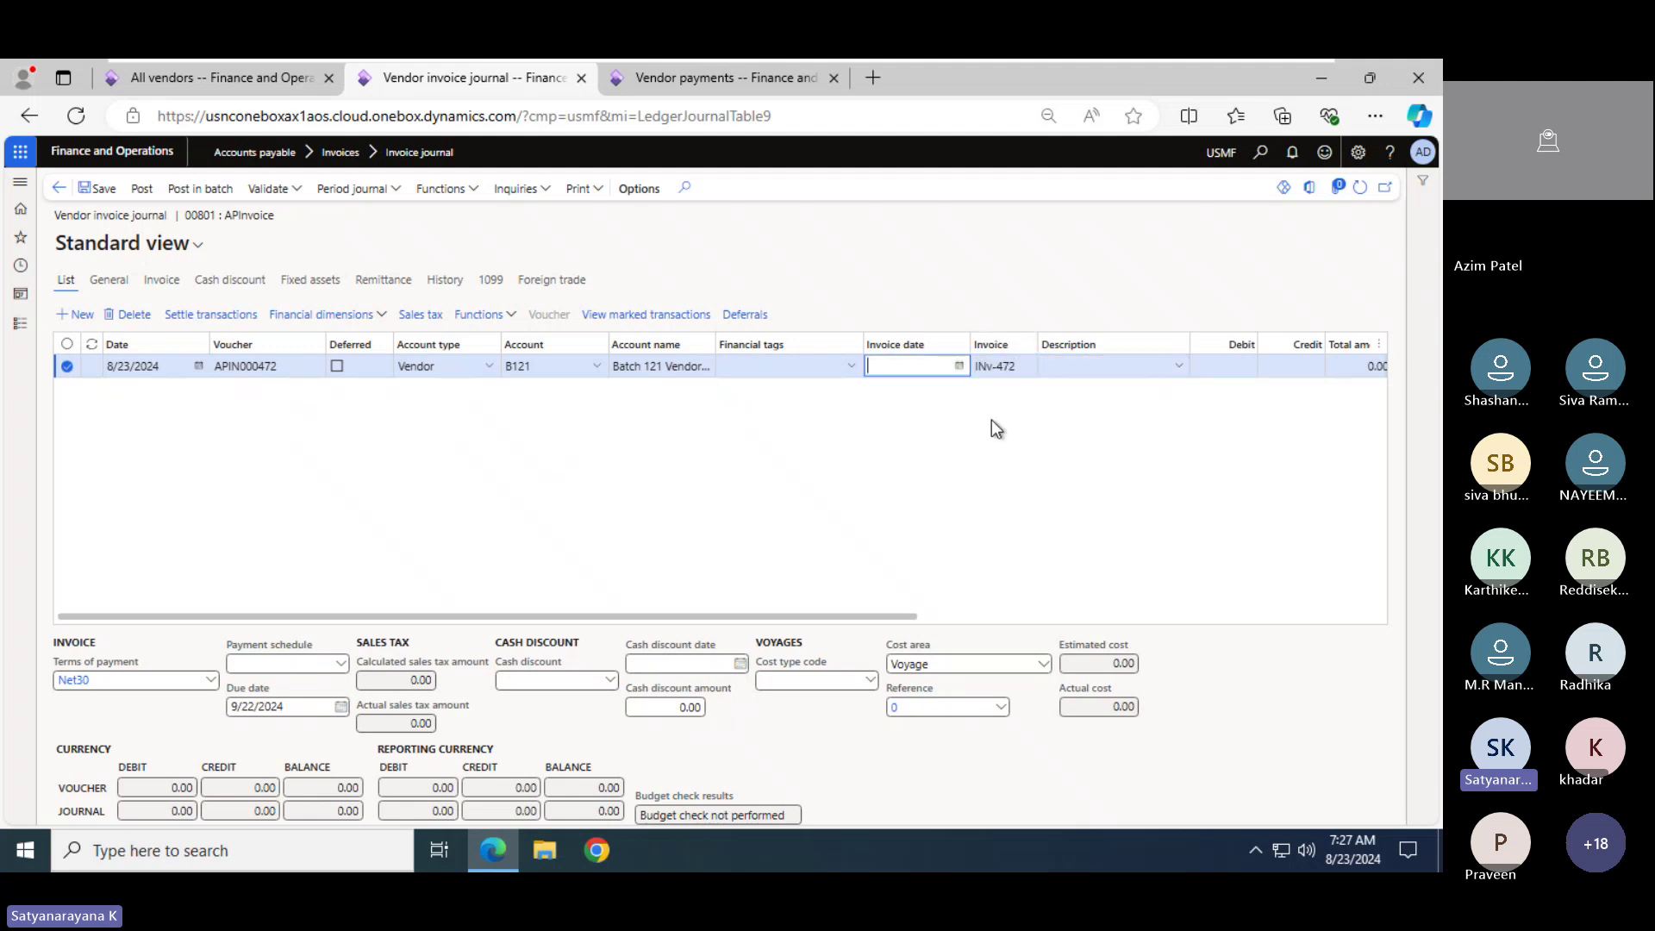
text(d)
key(Tab)
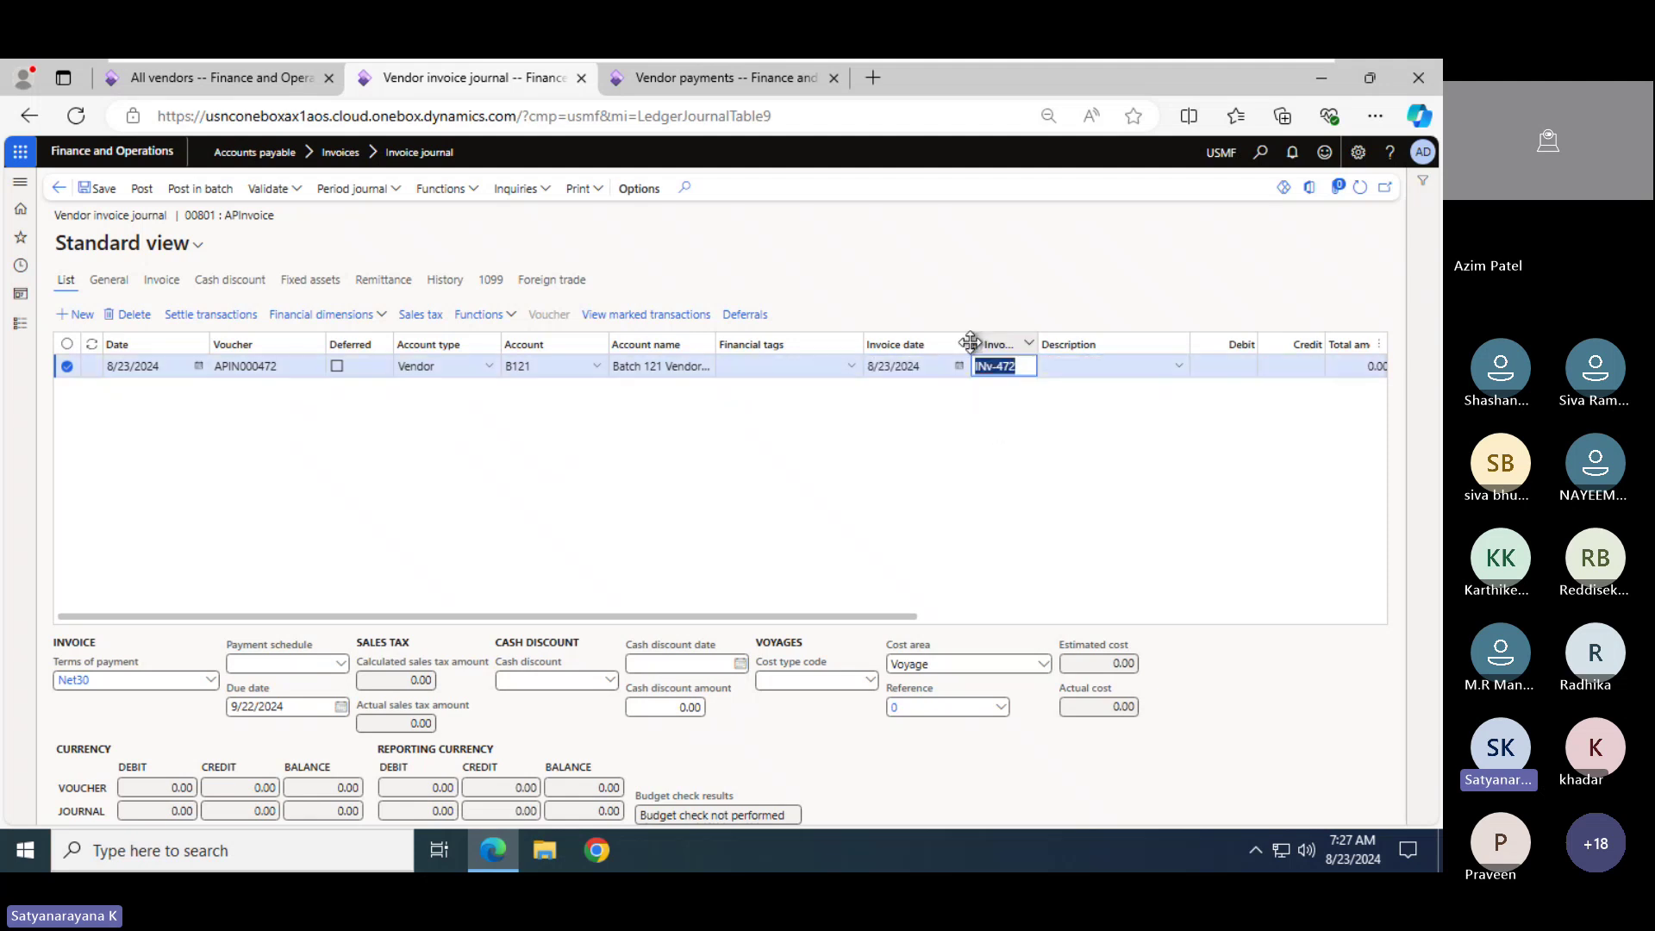
Replace the journal line's invoice number with INV-471
click(1026, 367)
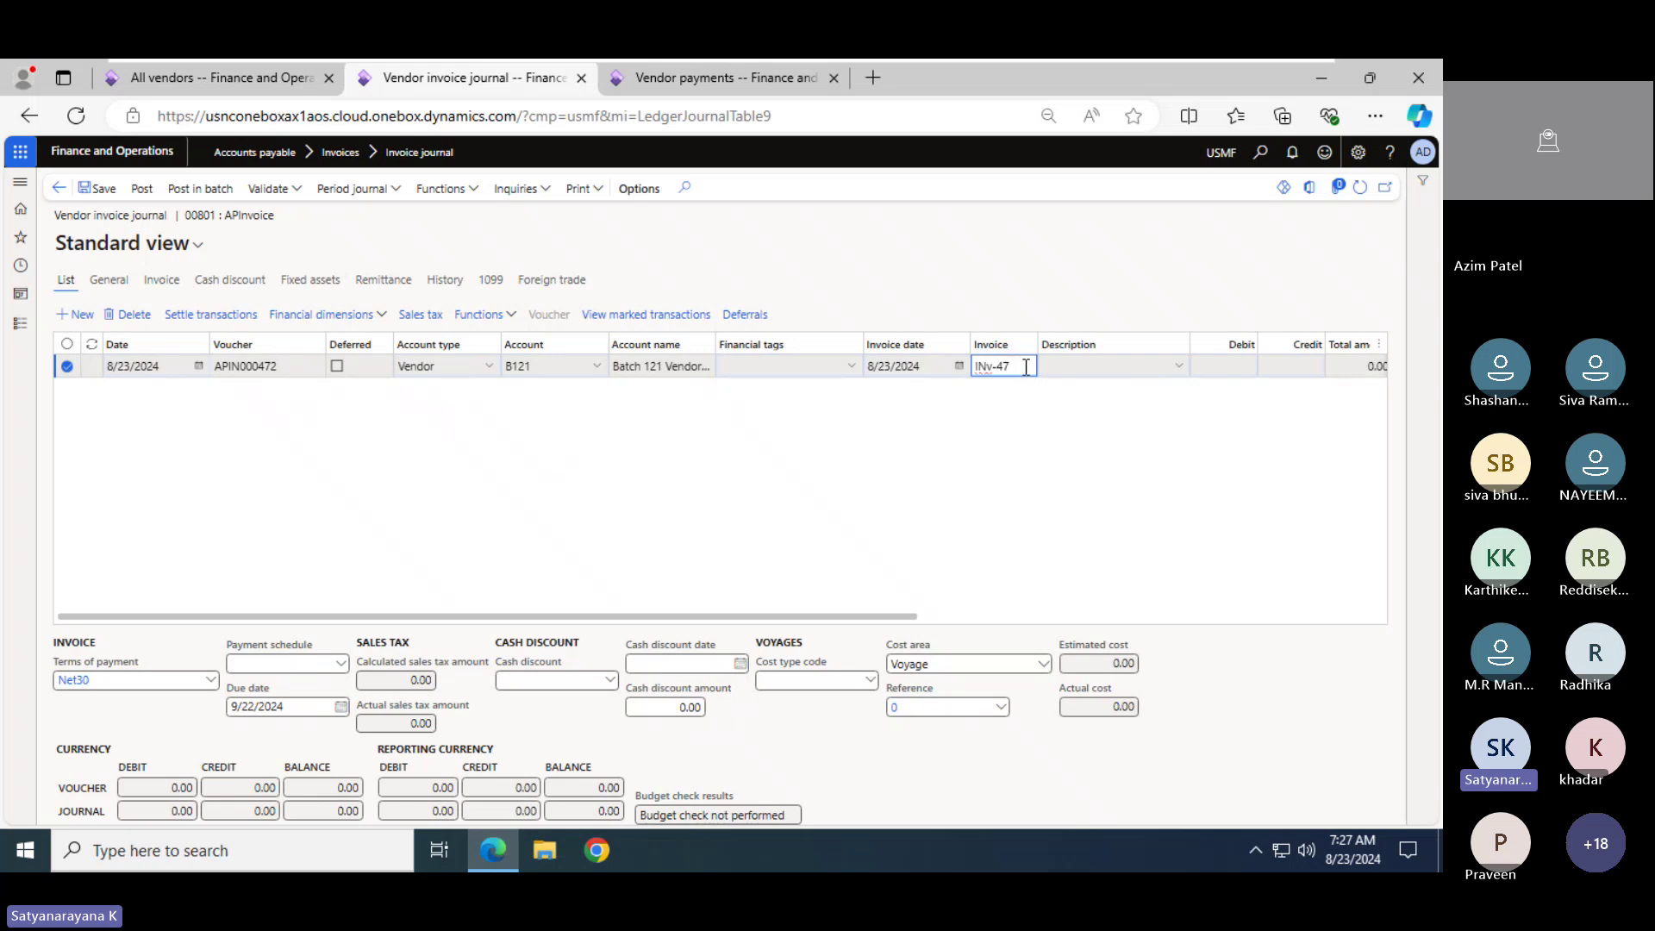
key(BackSpace)
text(V-4)
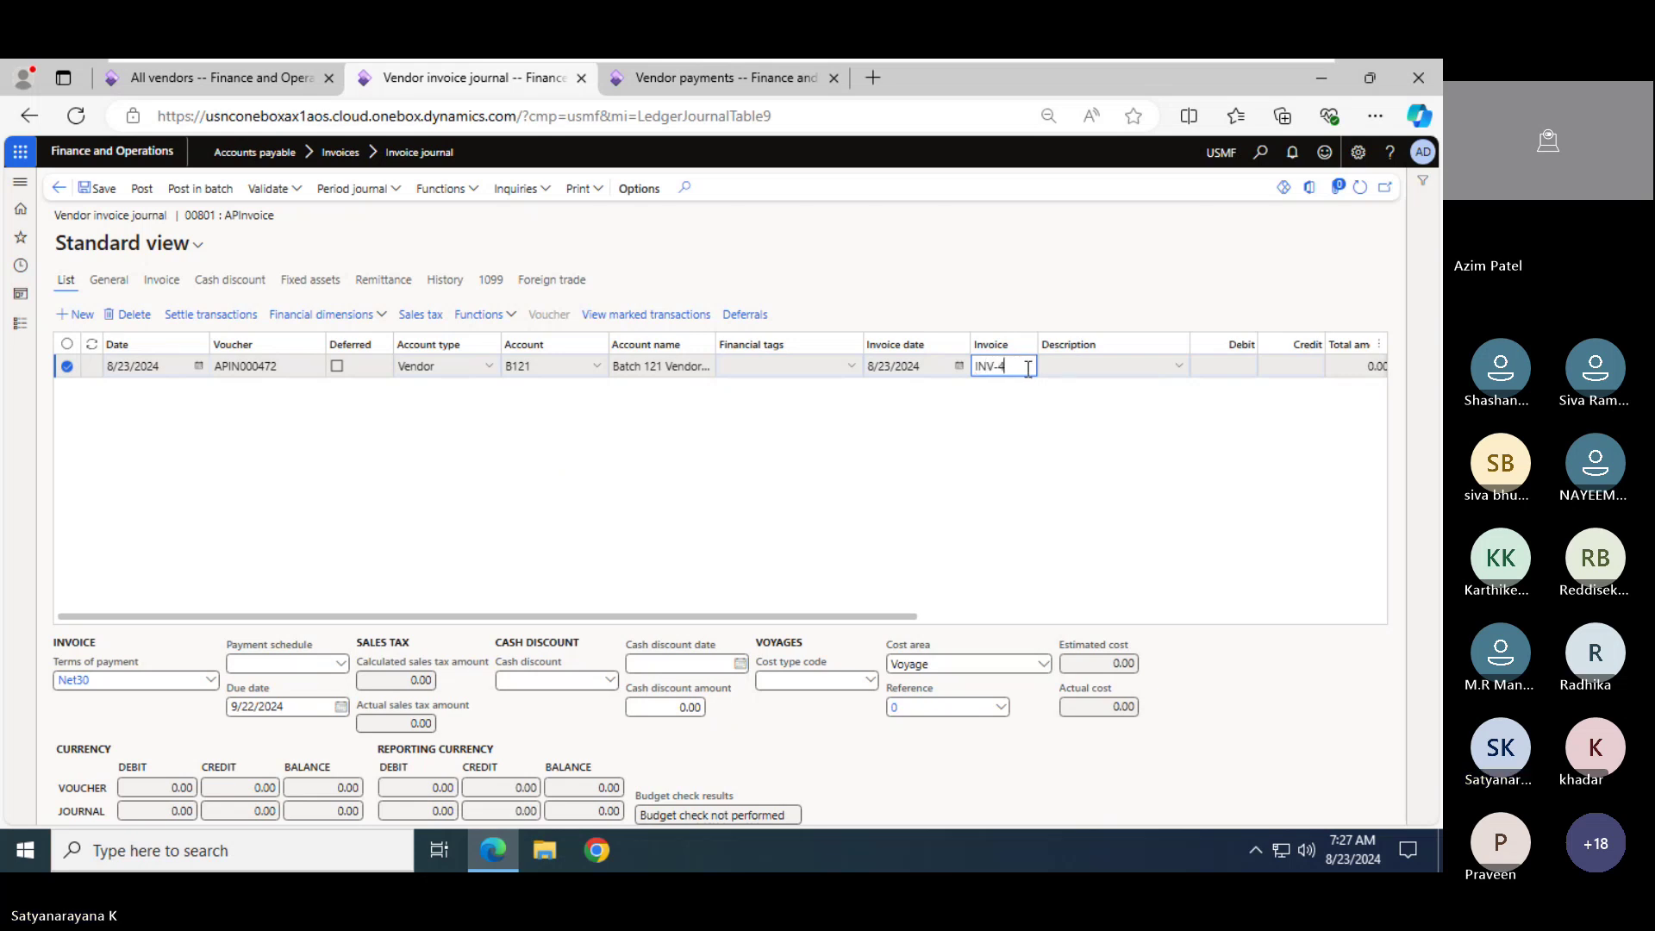
text(7)
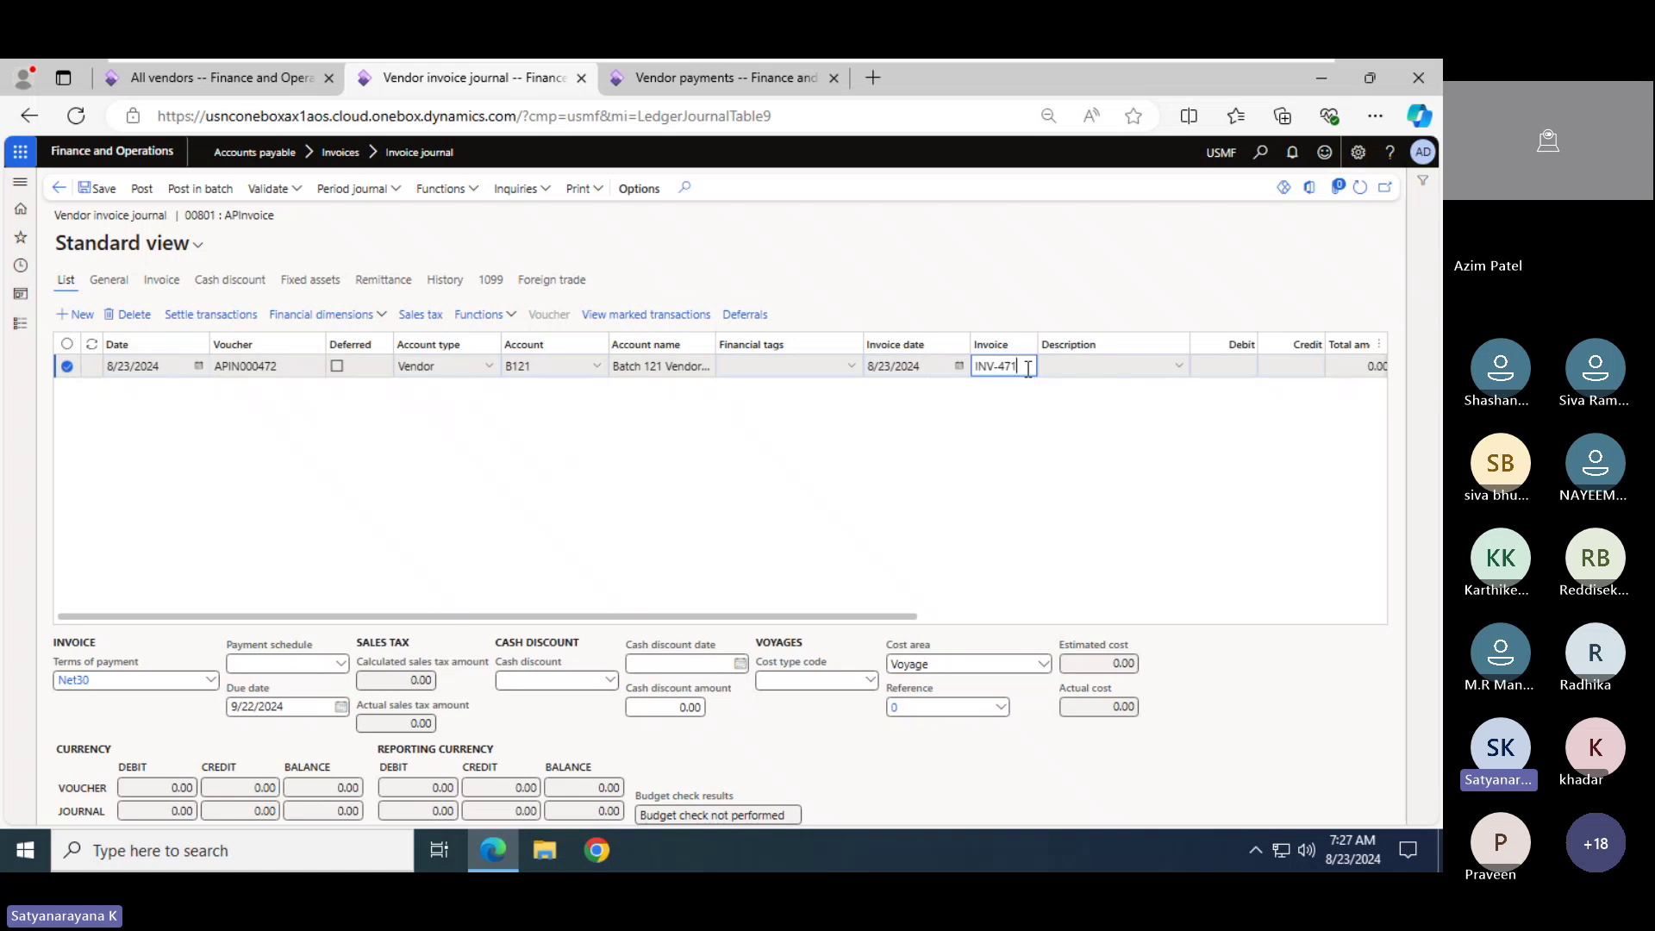
key(Tab)
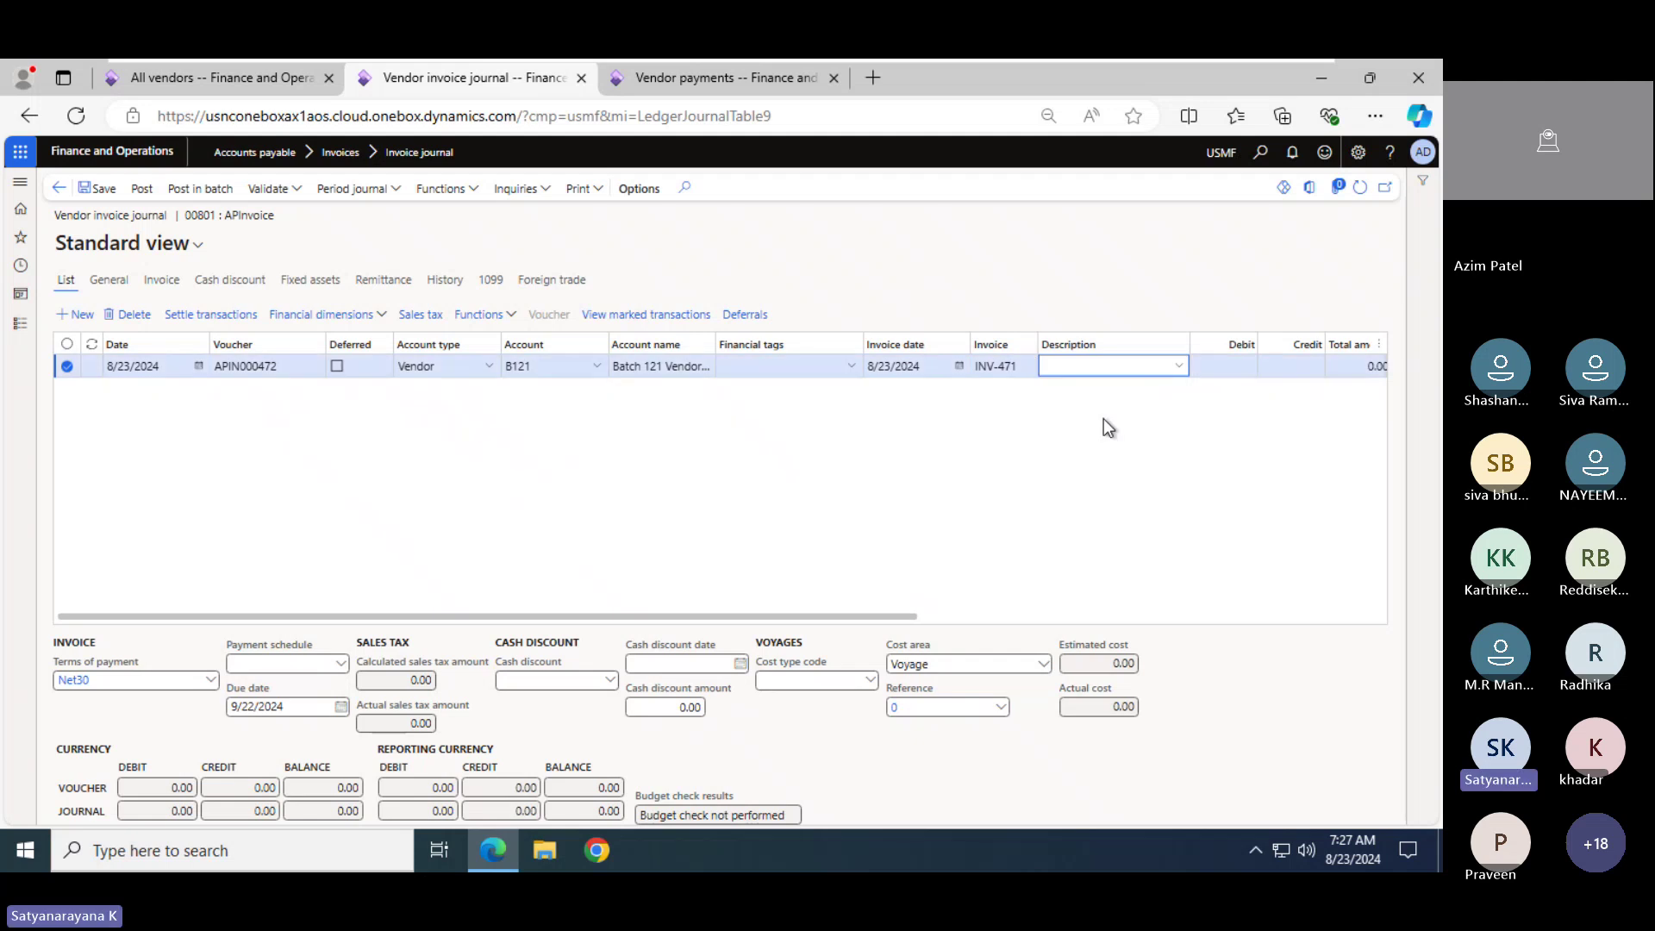
Leave the line's description empty, set its credit amount to 25.00 and accept USD as the currency
key(Tab)
key(Tab)
text(2)
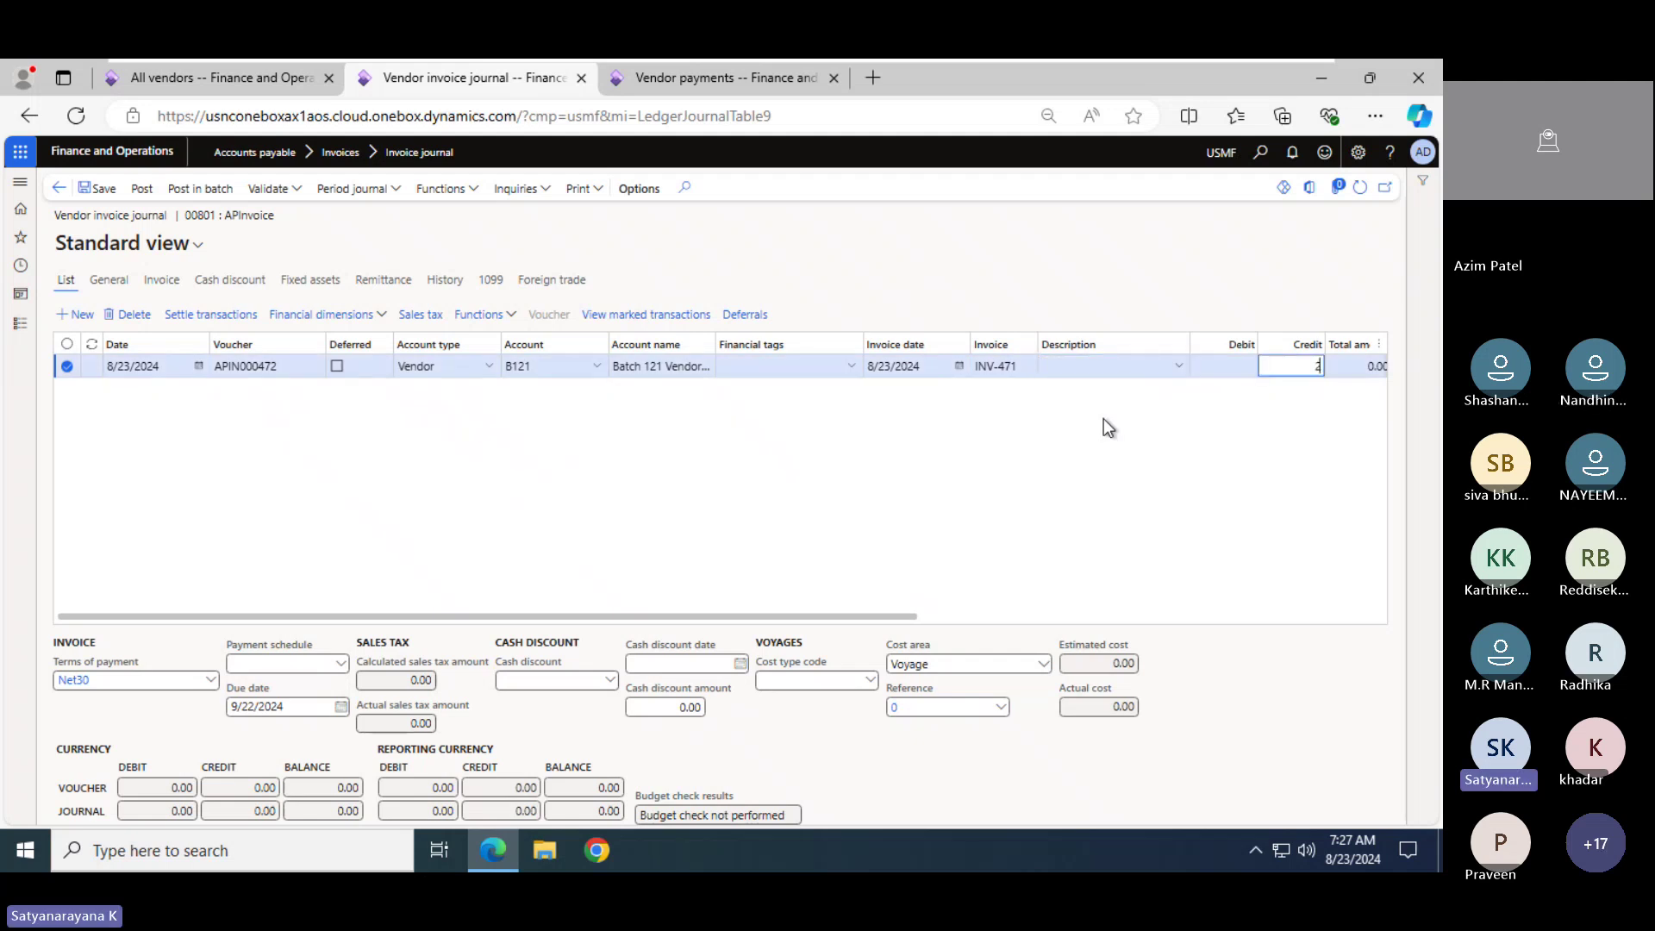
text(5)
key(Tab)
key(Tab)
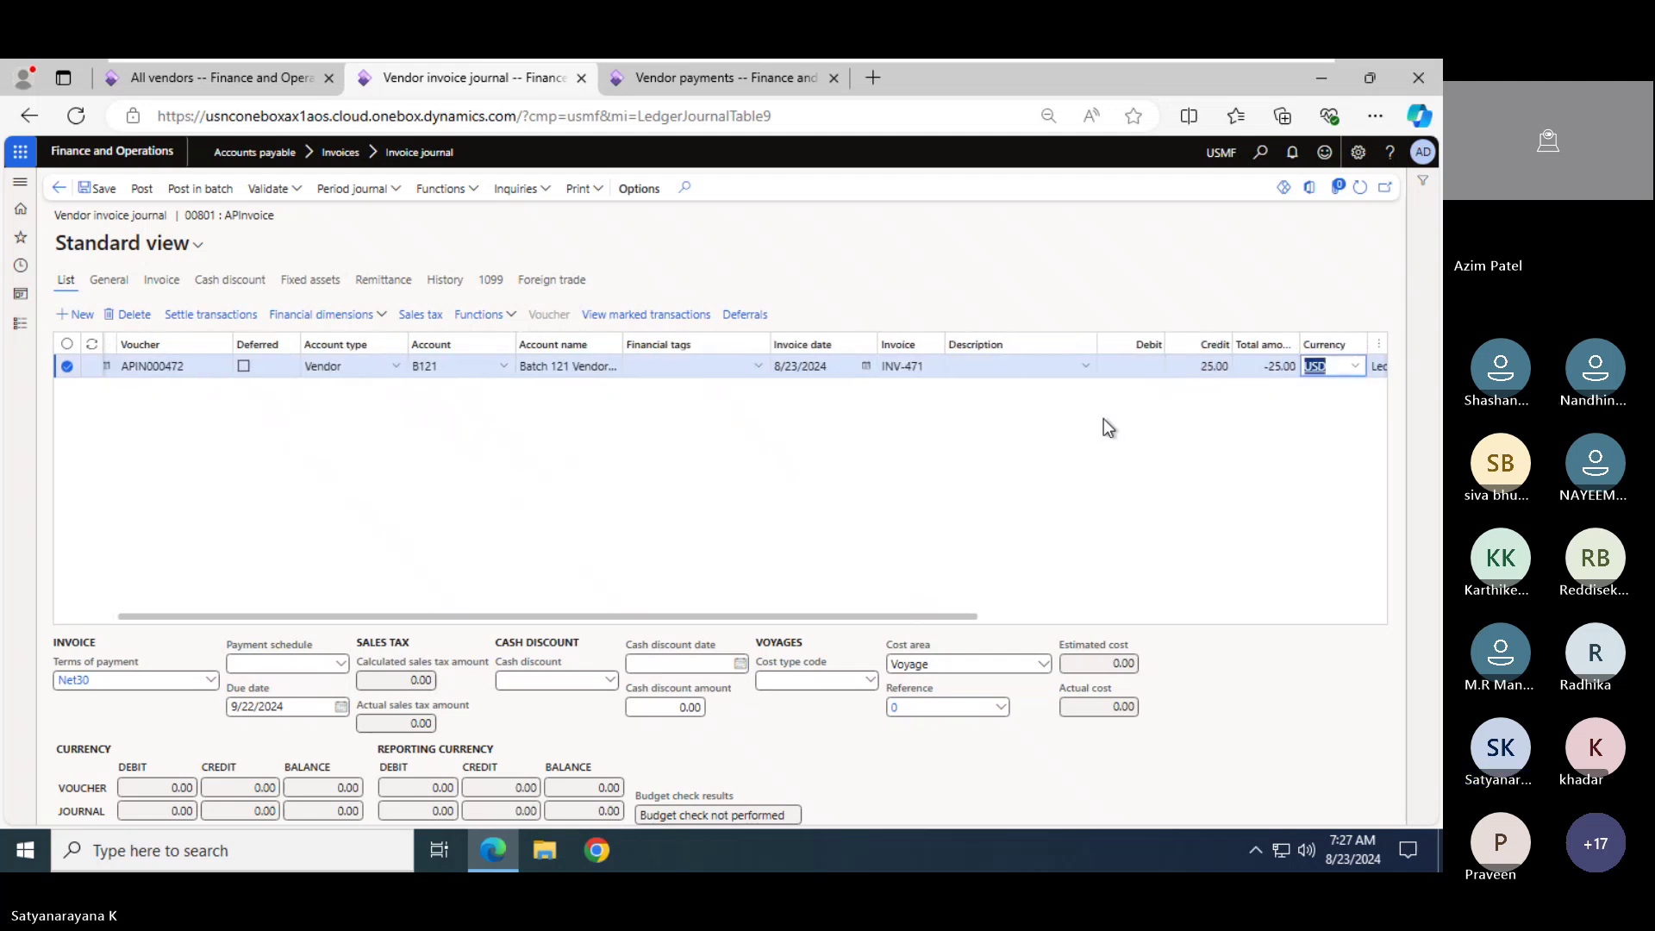
key(Tab)
key(Tab)
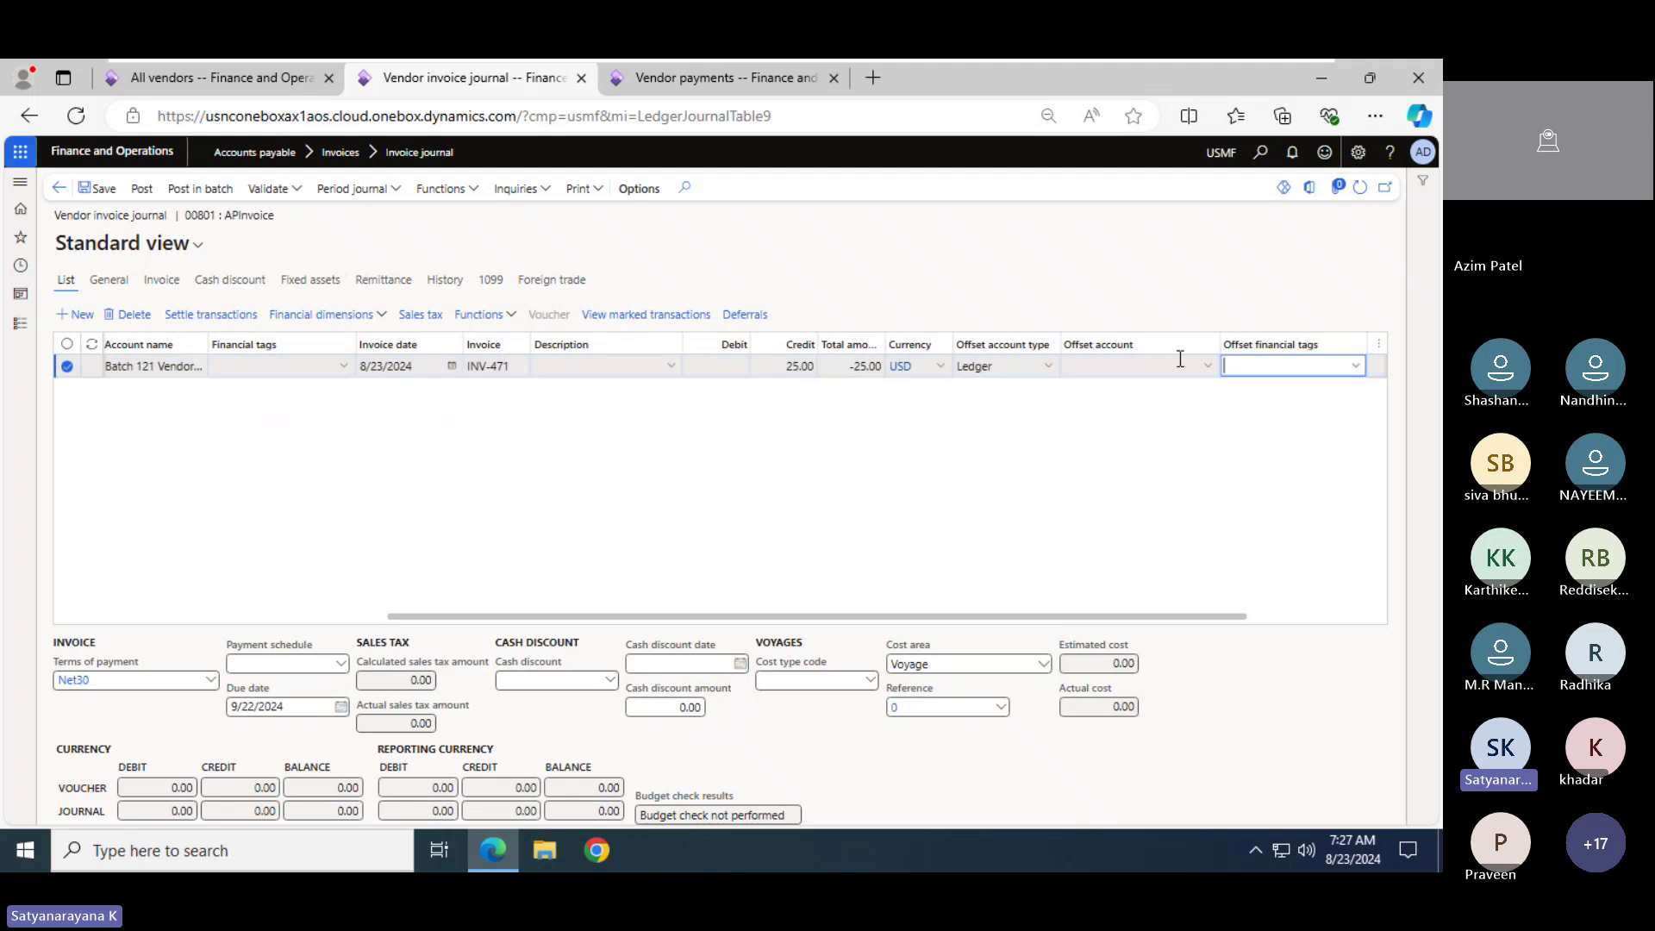
Set the journal line's offset account to 110180 Petty Cash
click(1209, 367)
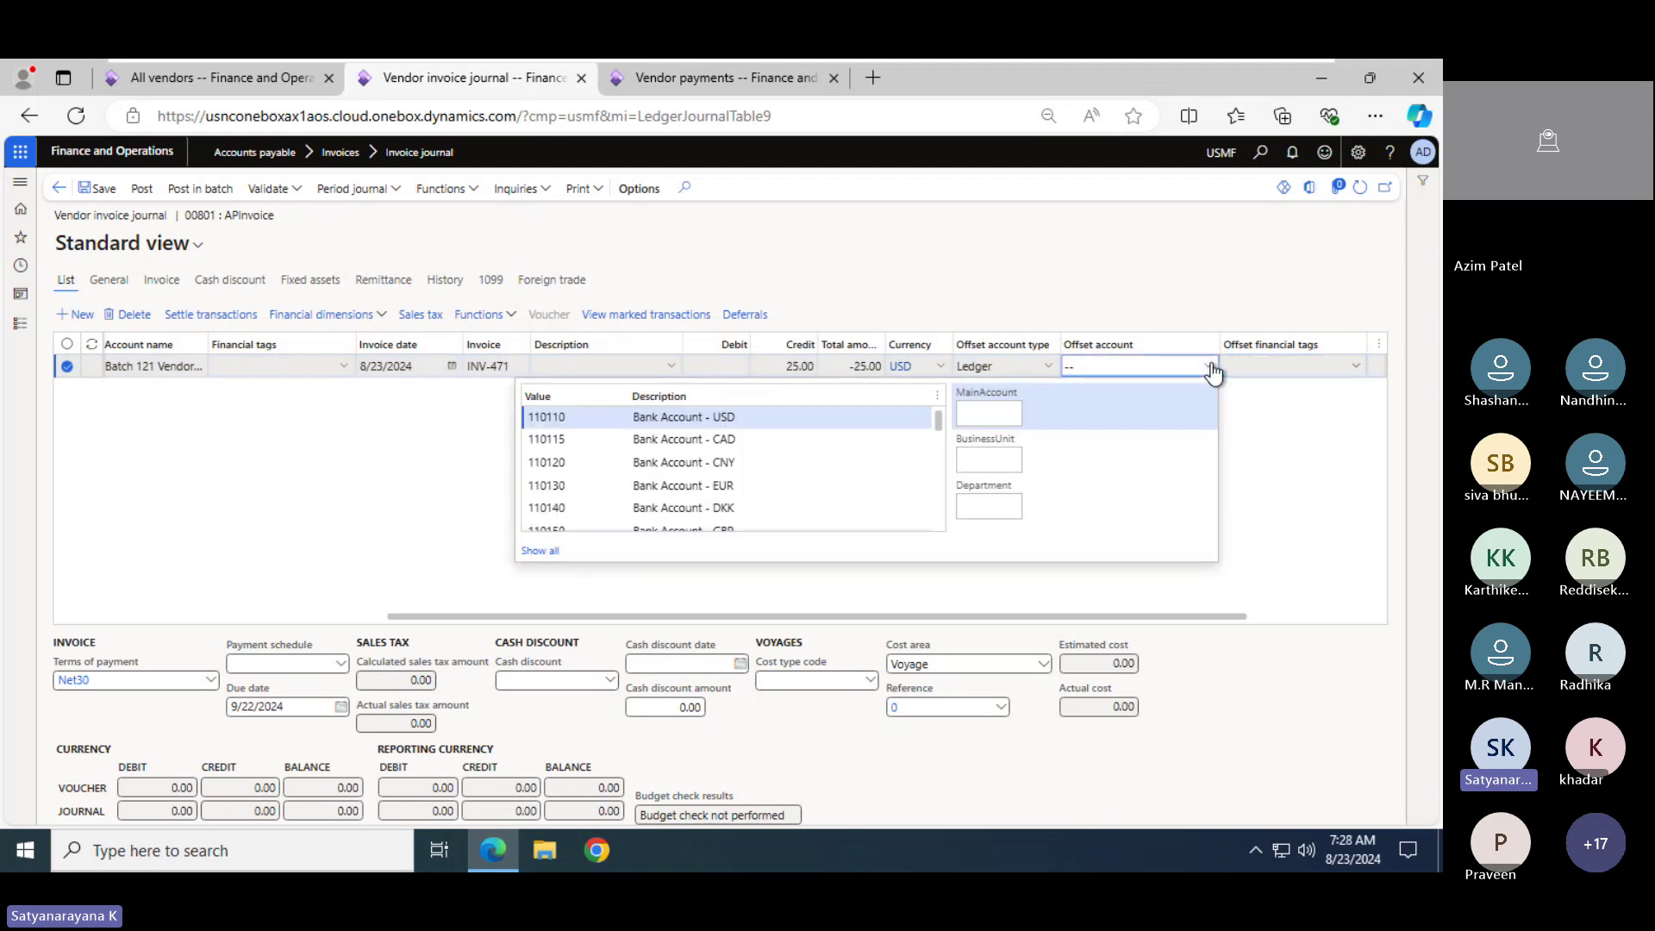
text(pe)
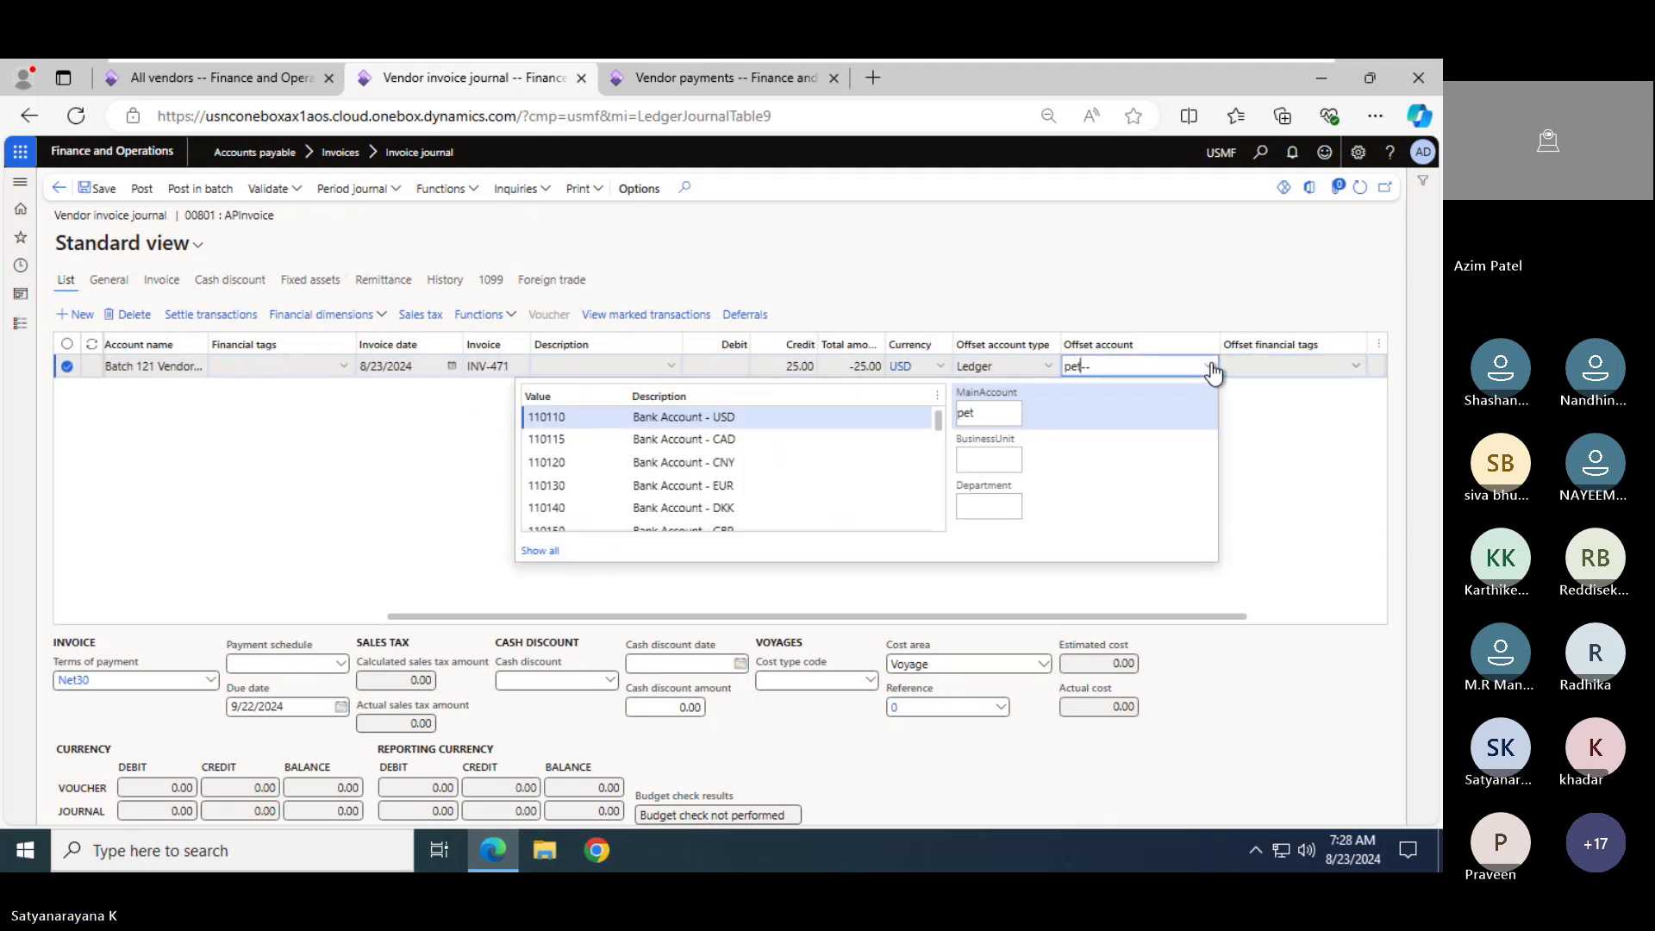
text(t)
click(767, 416)
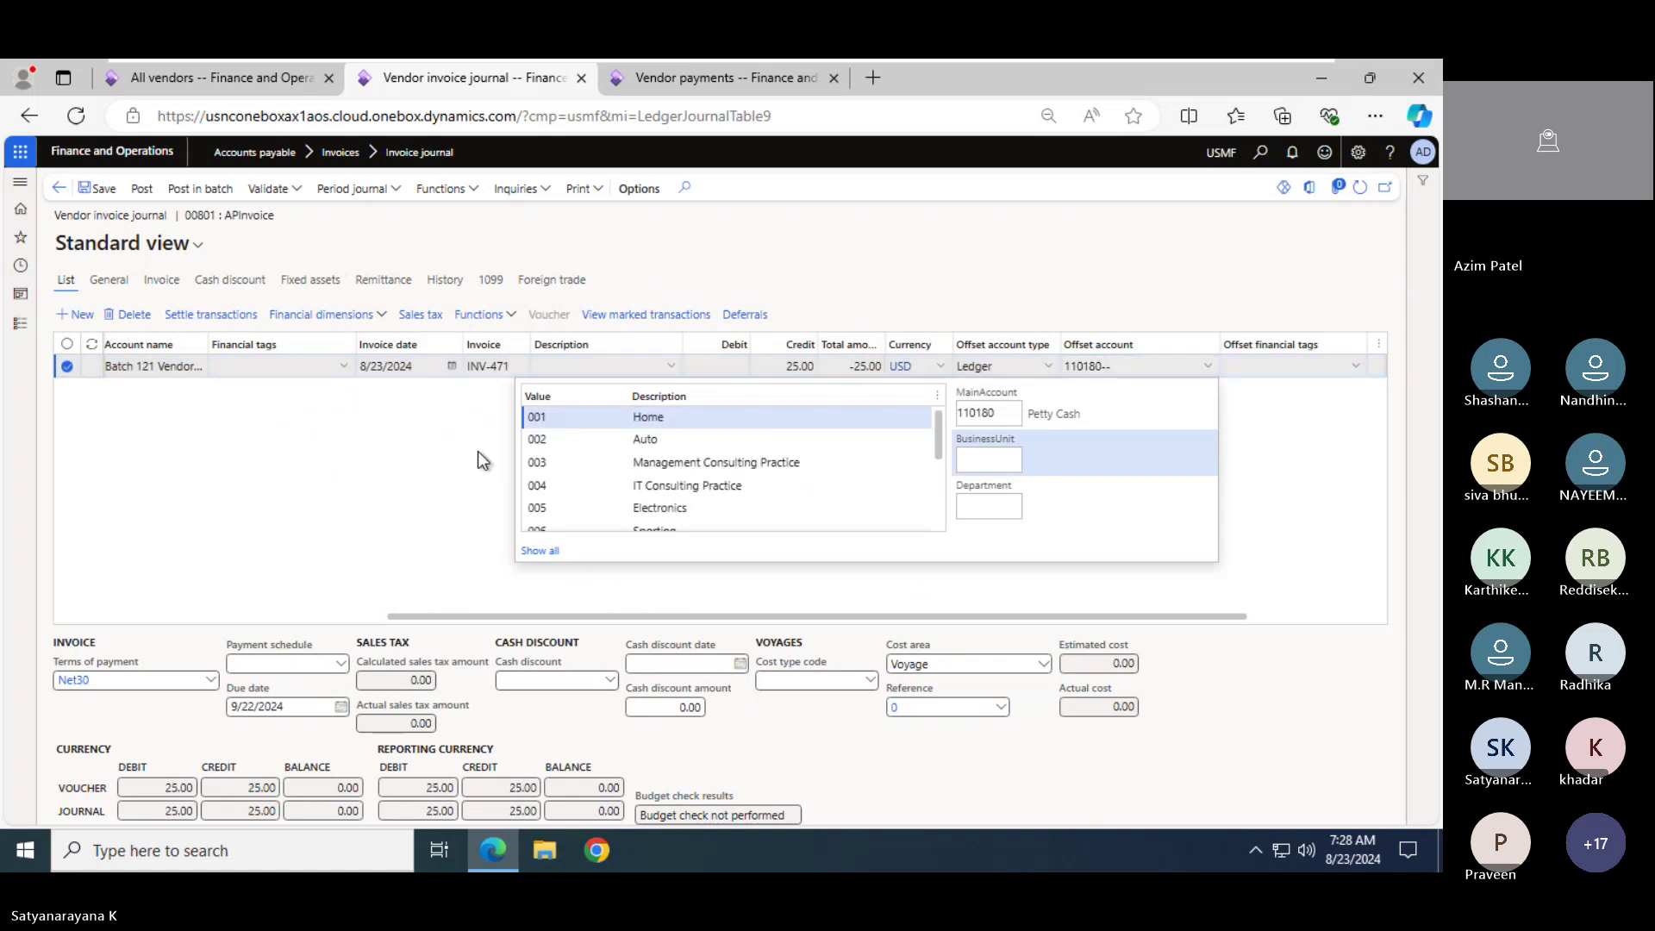
Try to post the invoice journal with INV-471, read the posting message details and dismiss the messages
click(143, 191)
click(143, 192)
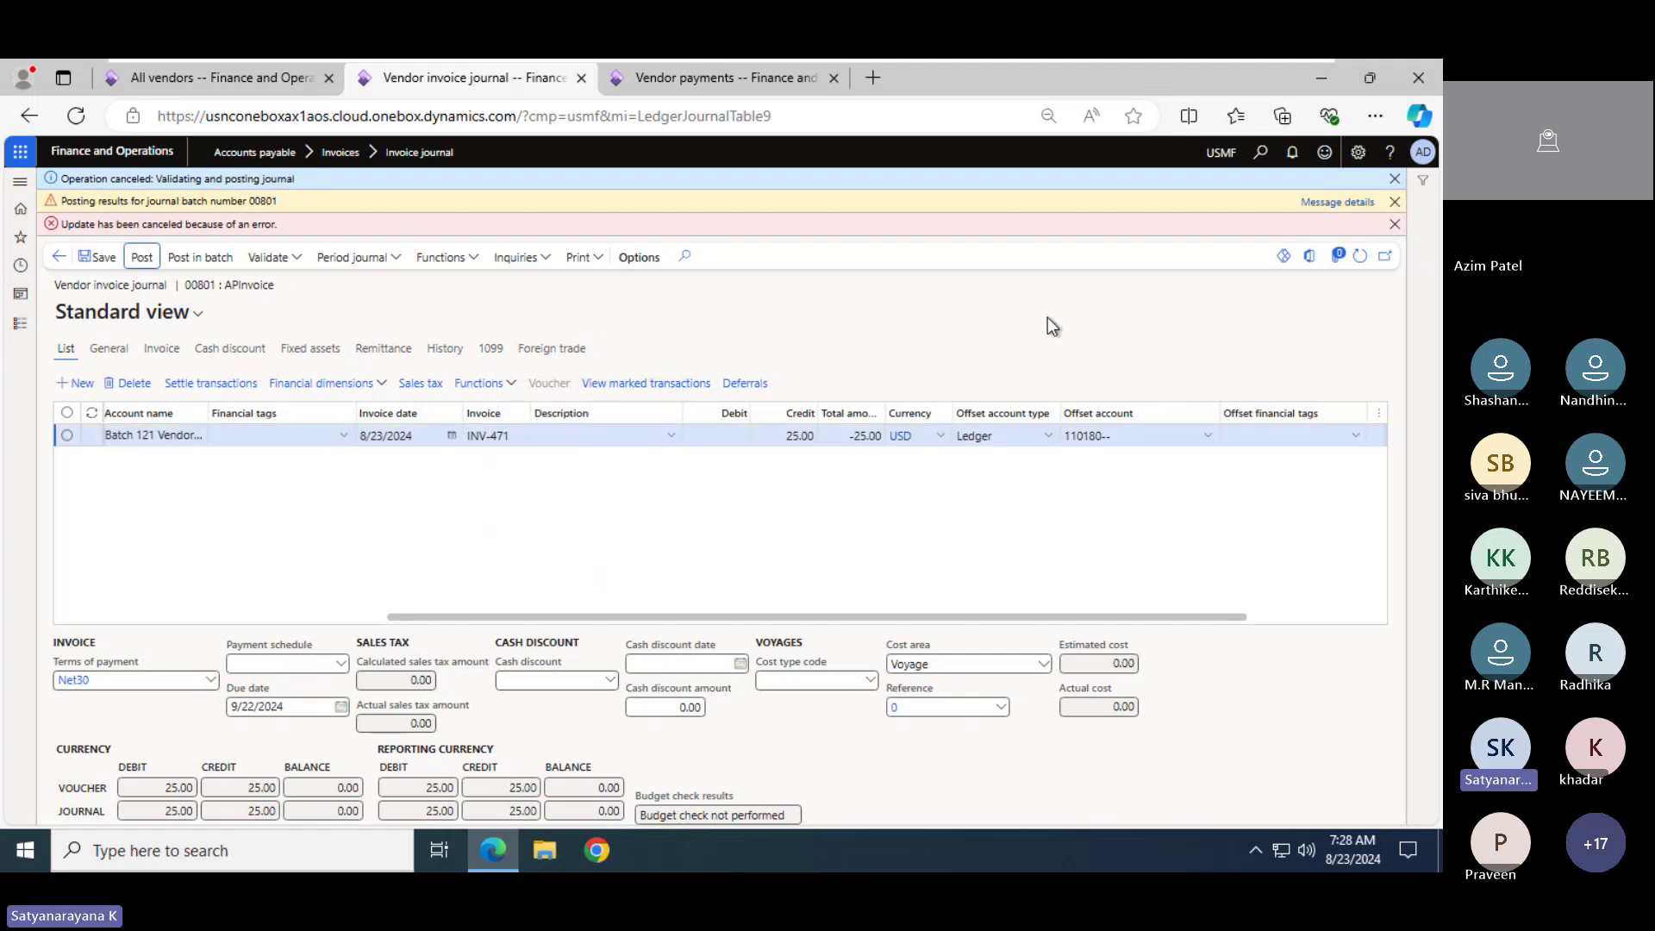
click(1337, 202)
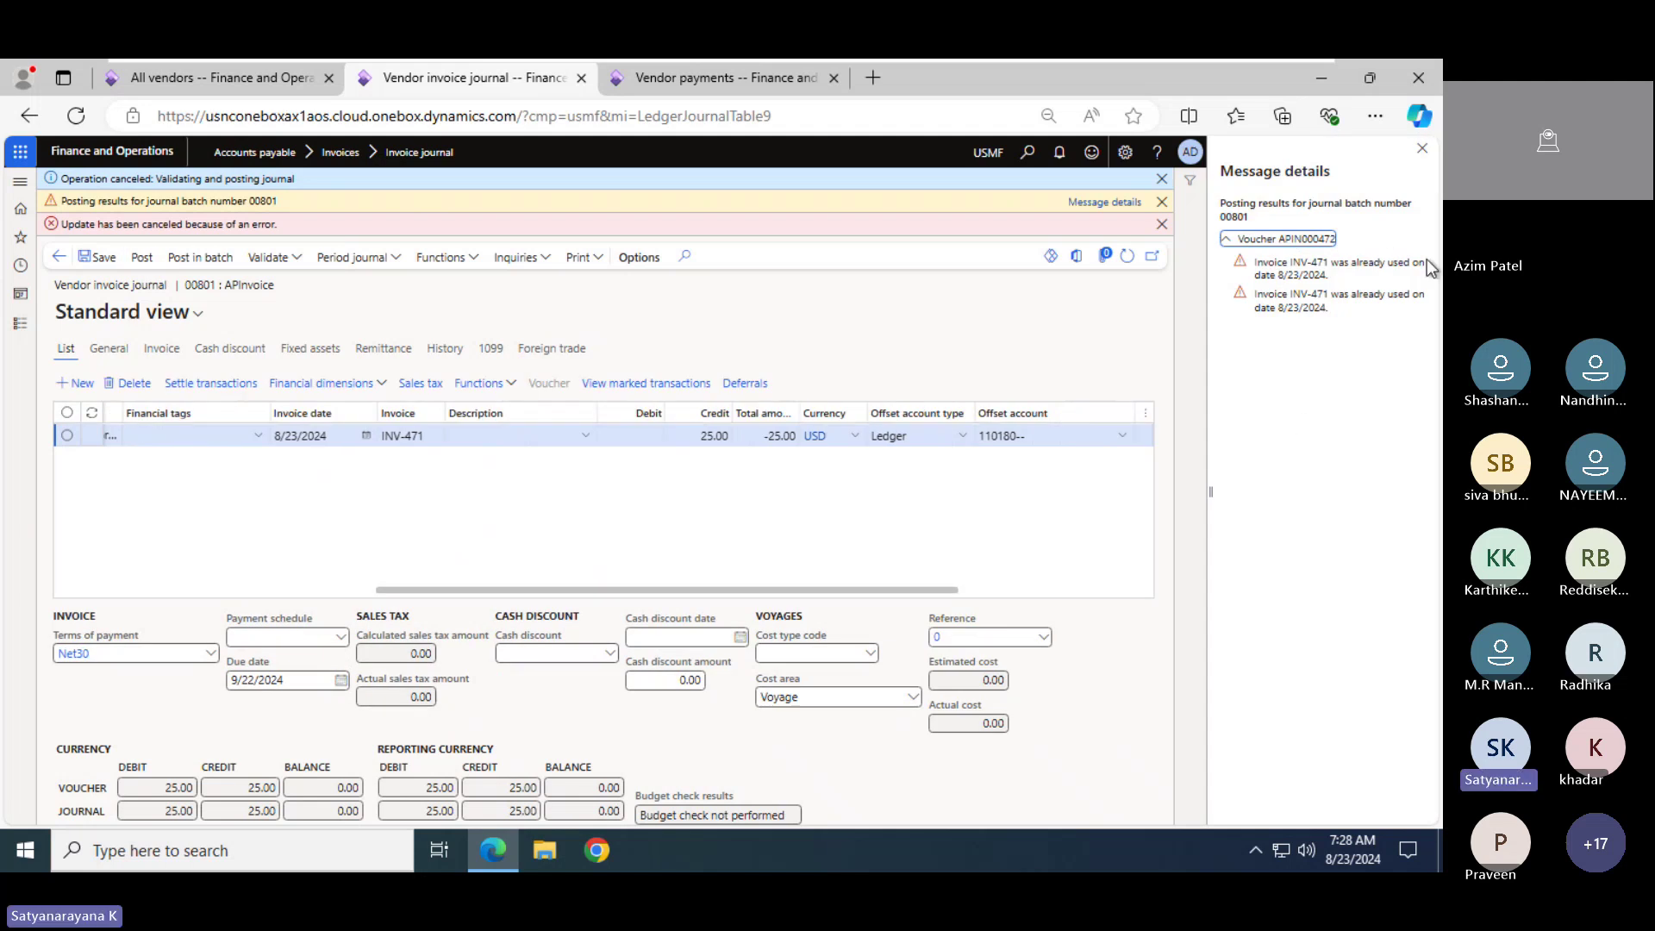
click(1422, 150)
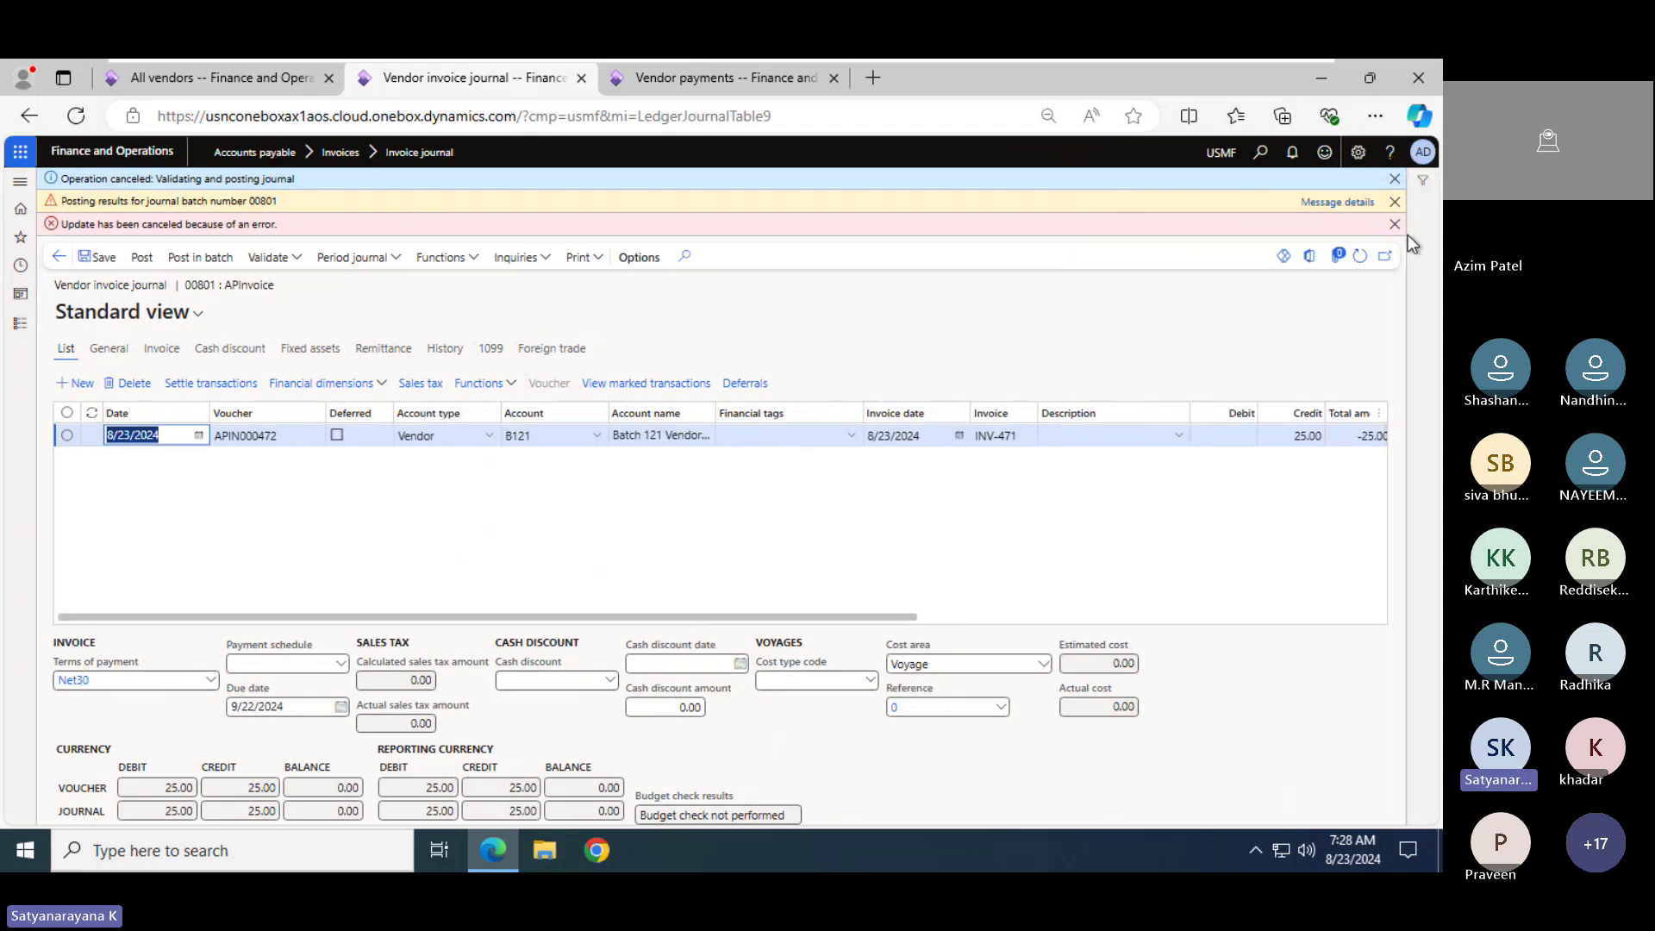
click(1394, 224)
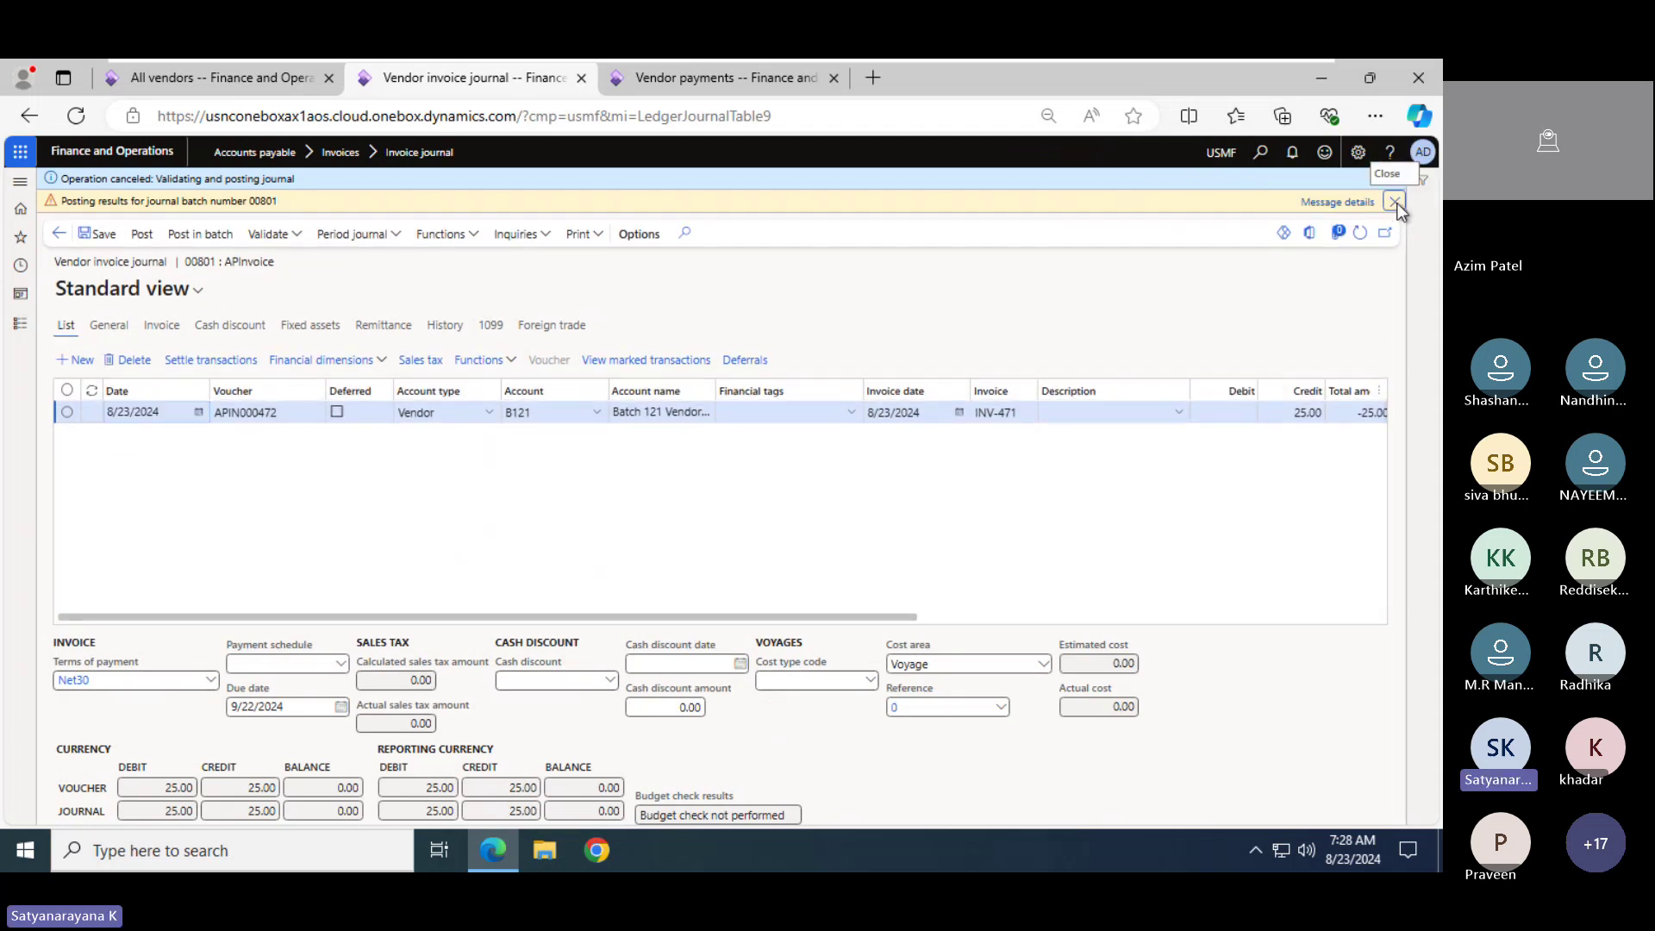
click(1395, 202)
click(1395, 178)
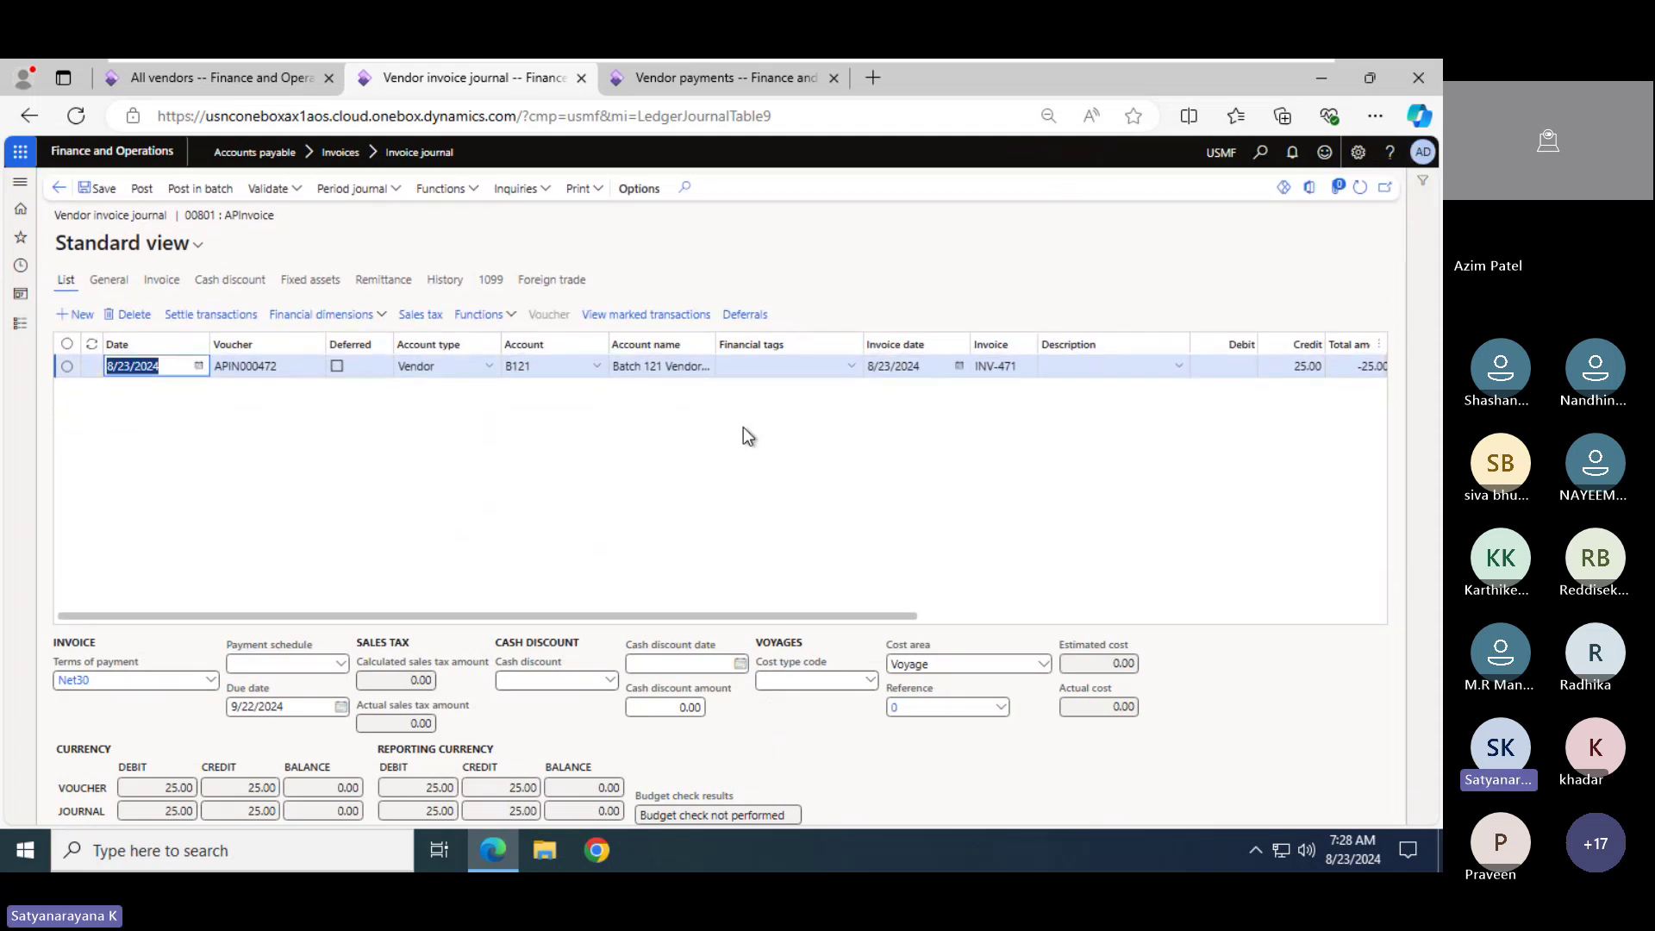
Change the journal line's invoice number to INV-472 and post the journal
click(1026, 365)
key(Tab)
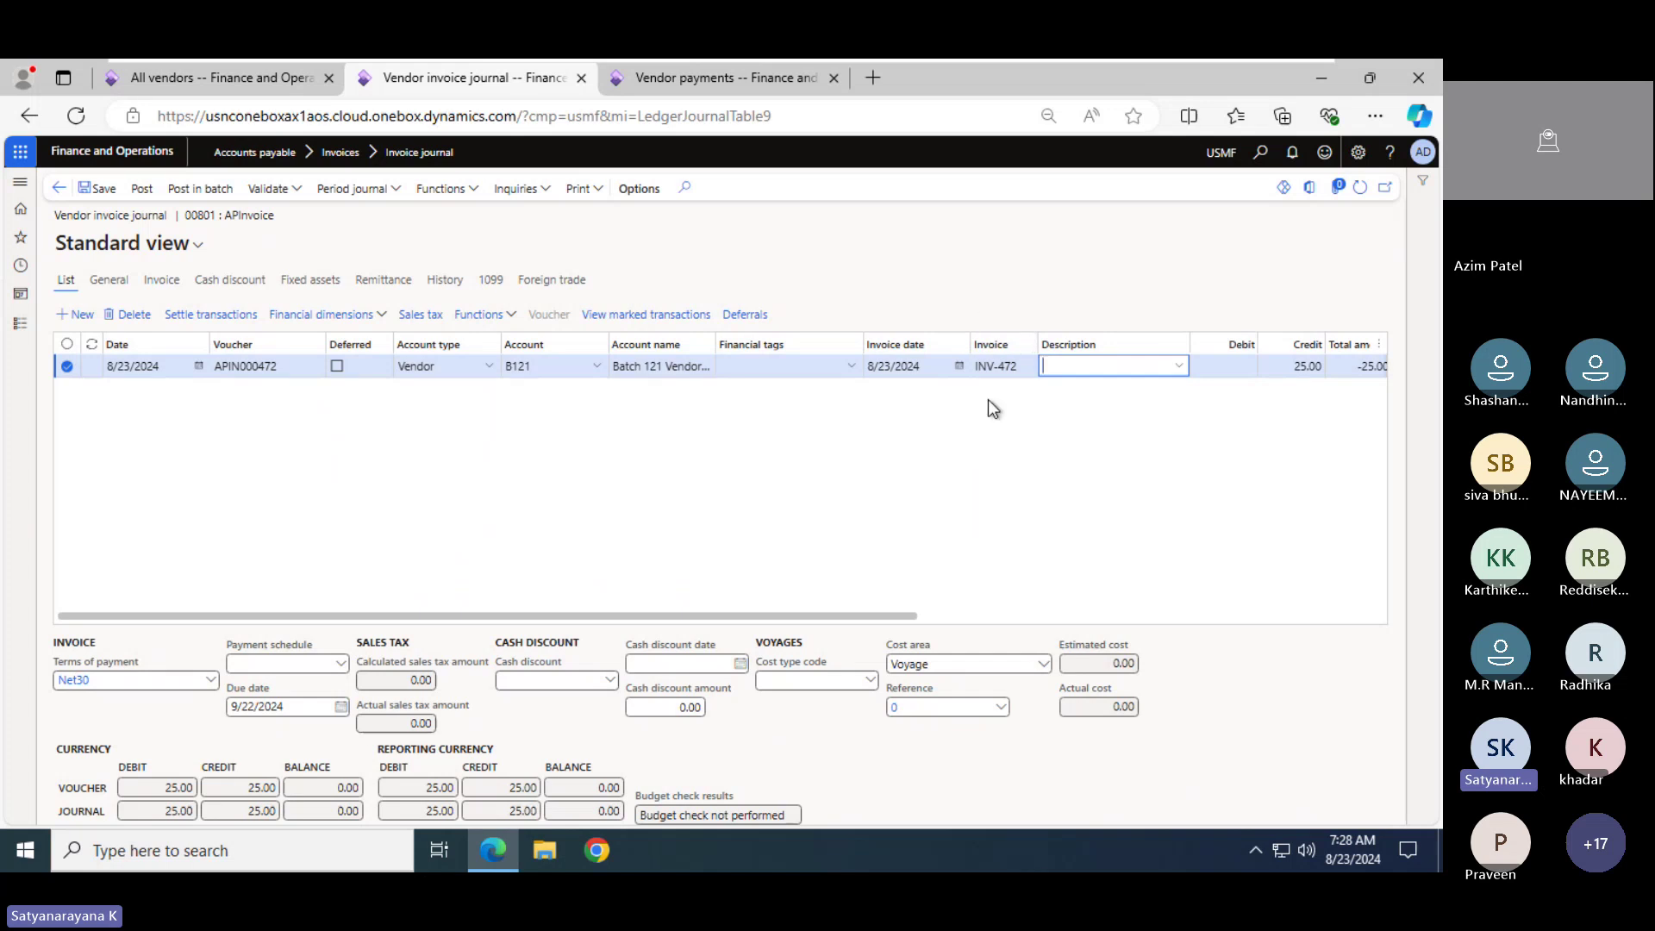
click(142, 188)
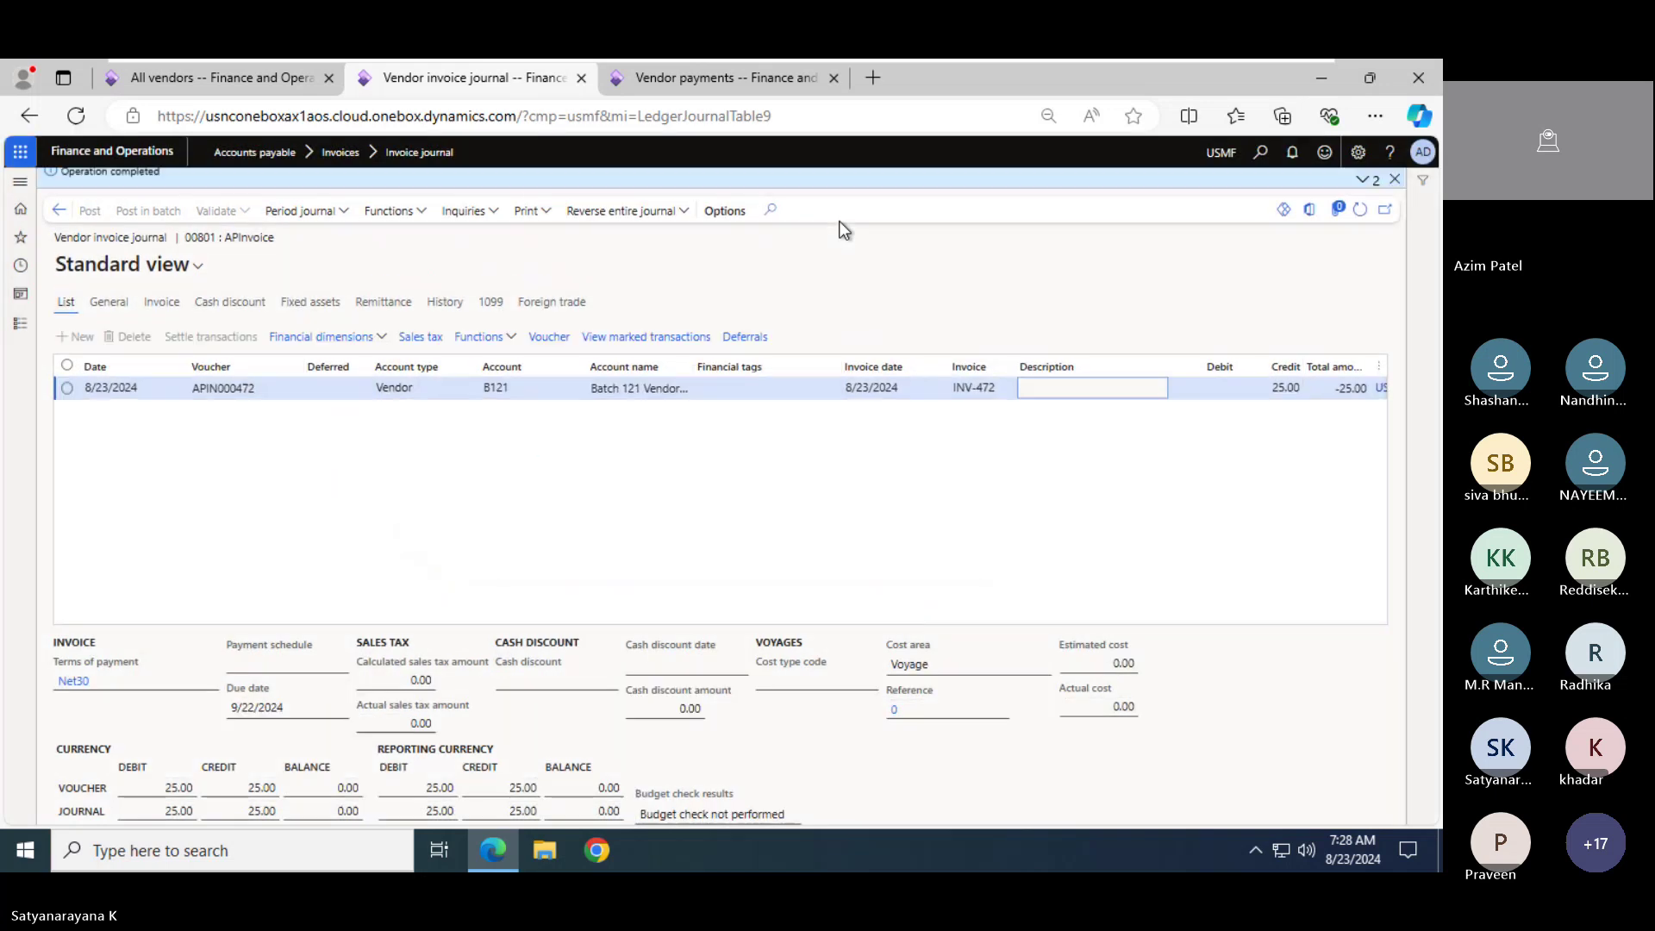
Check the balance of invoice INV-472 in the vendor transactions of Batch 121 Vendor account
click(260, 79)
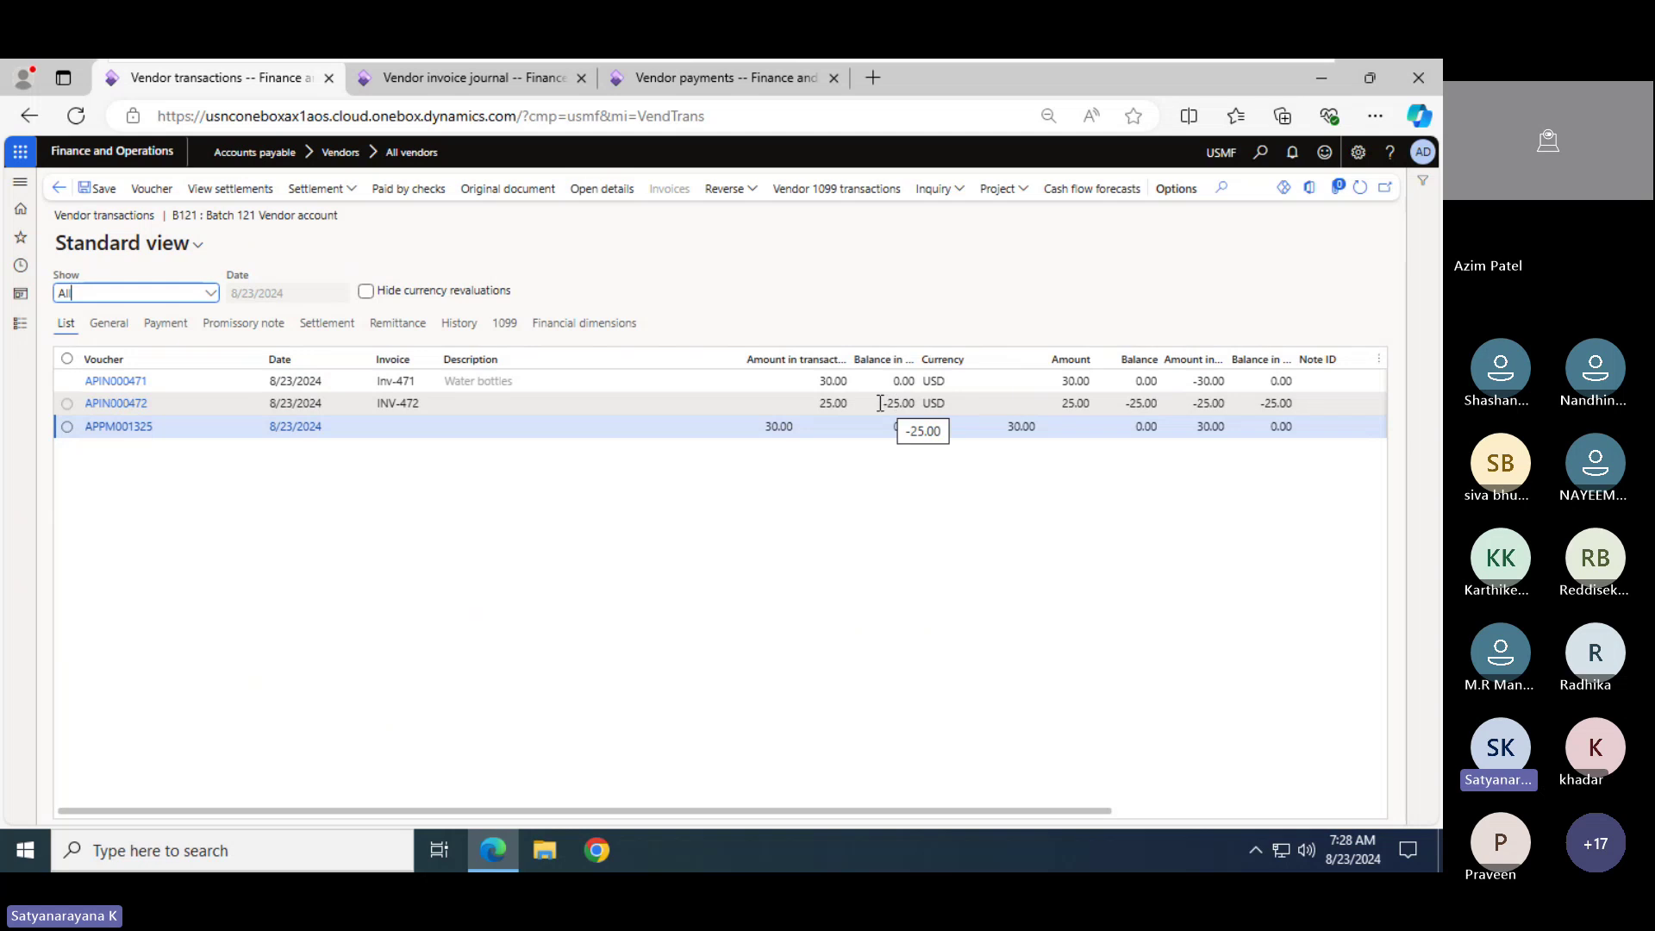
click(901, 426)
mouse_move(915, 426)
mouse_down()
mouse_move(896, 412)
mouse_move(938, 410)
mouse_up()
click(879, 405)
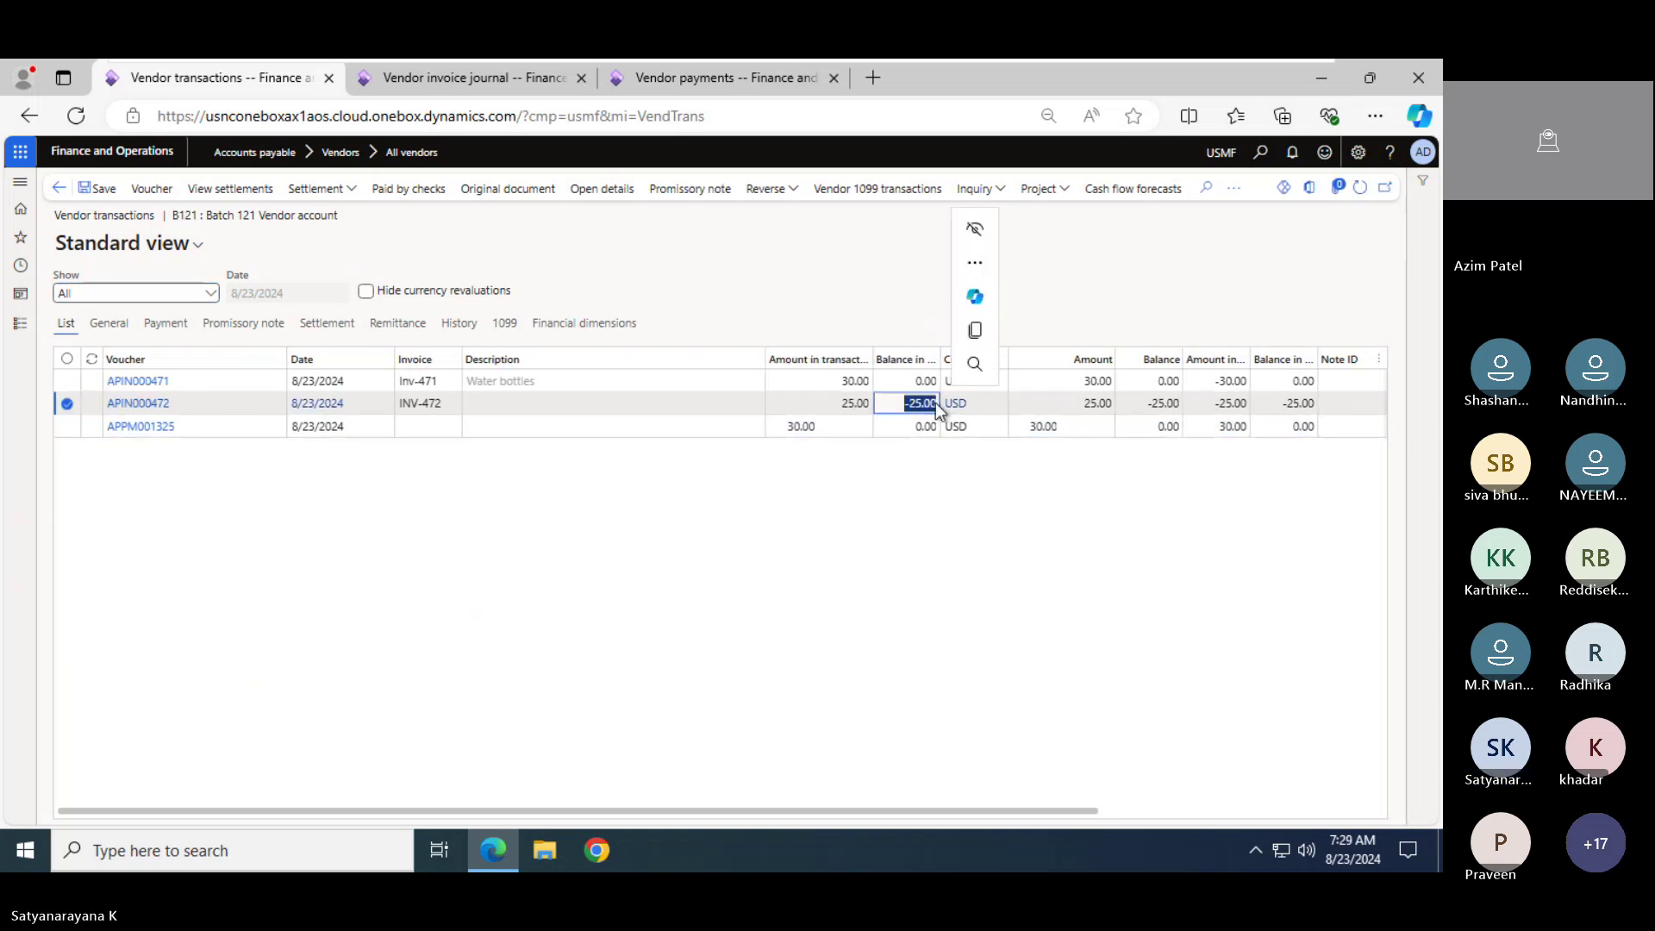
Check the vendor balance of Batch 121 Vendor account and return to the vendor record
click(60, 188)
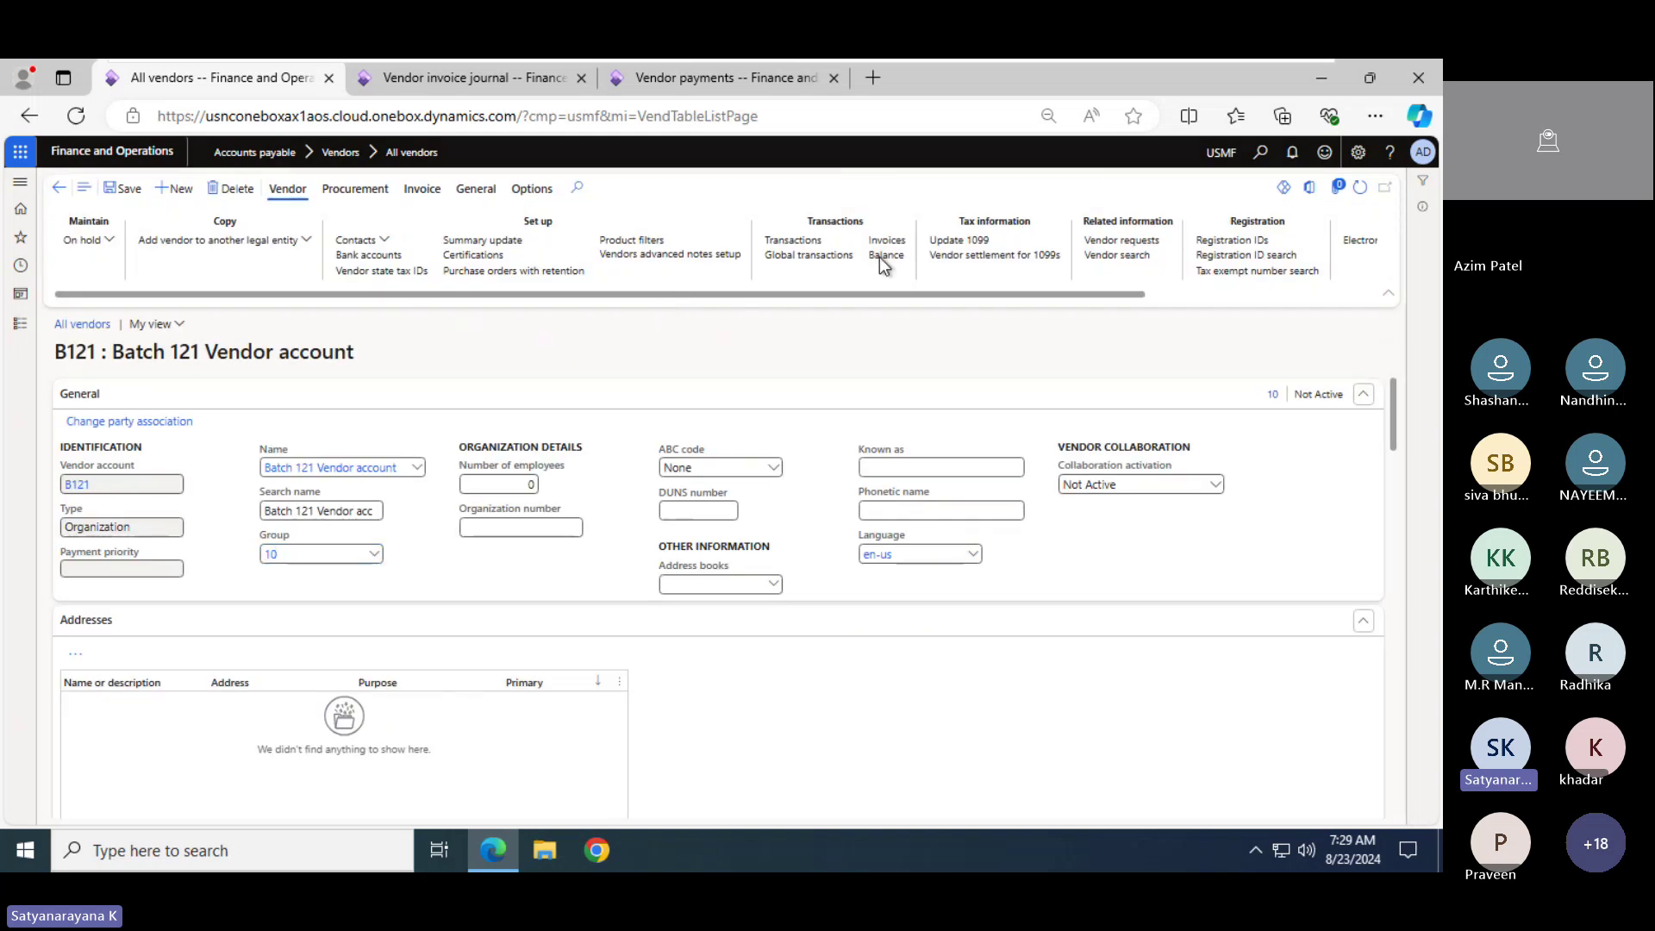
click(884, 256)
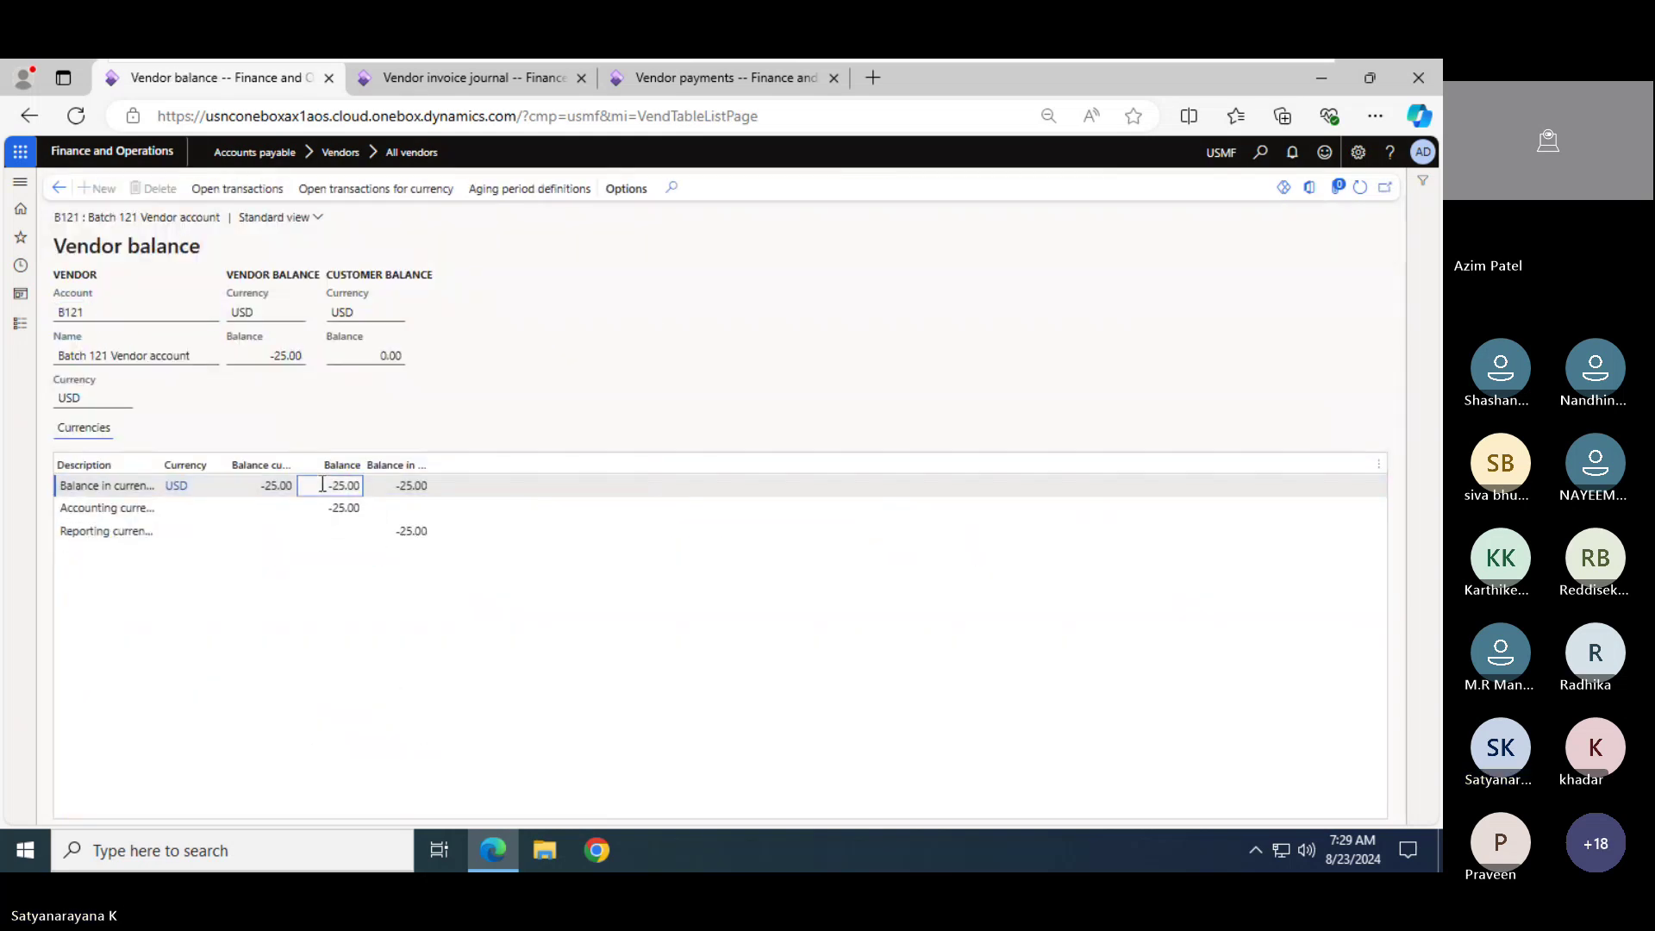
click(564, 350)
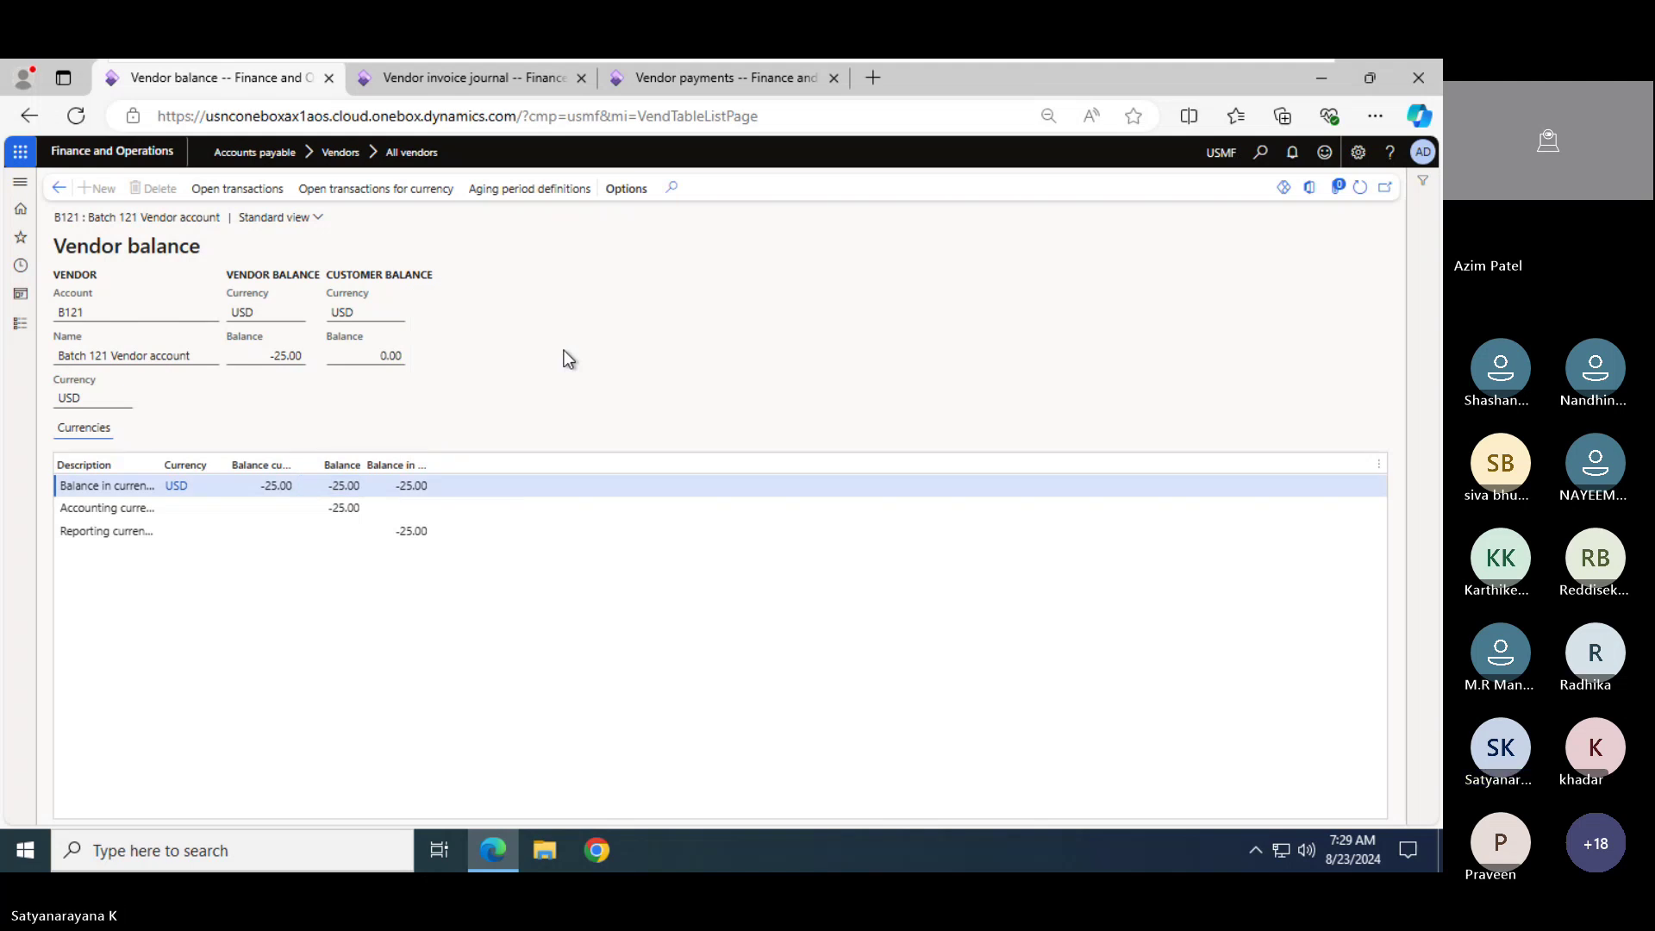
click(320, 485)
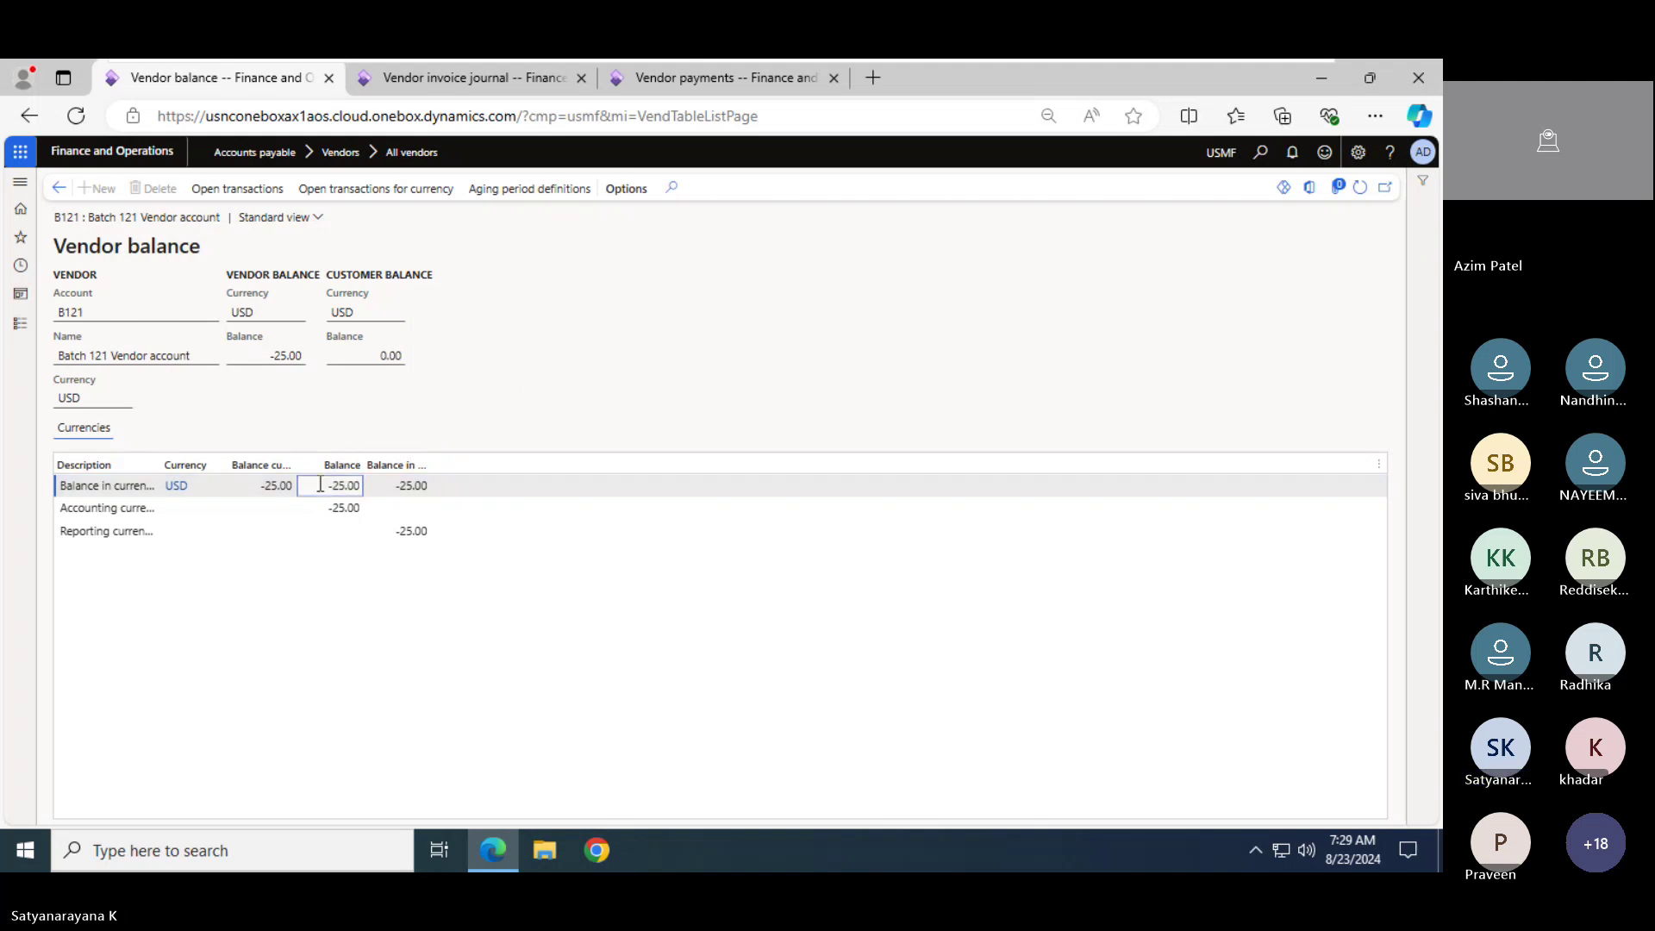
click(58, 192)
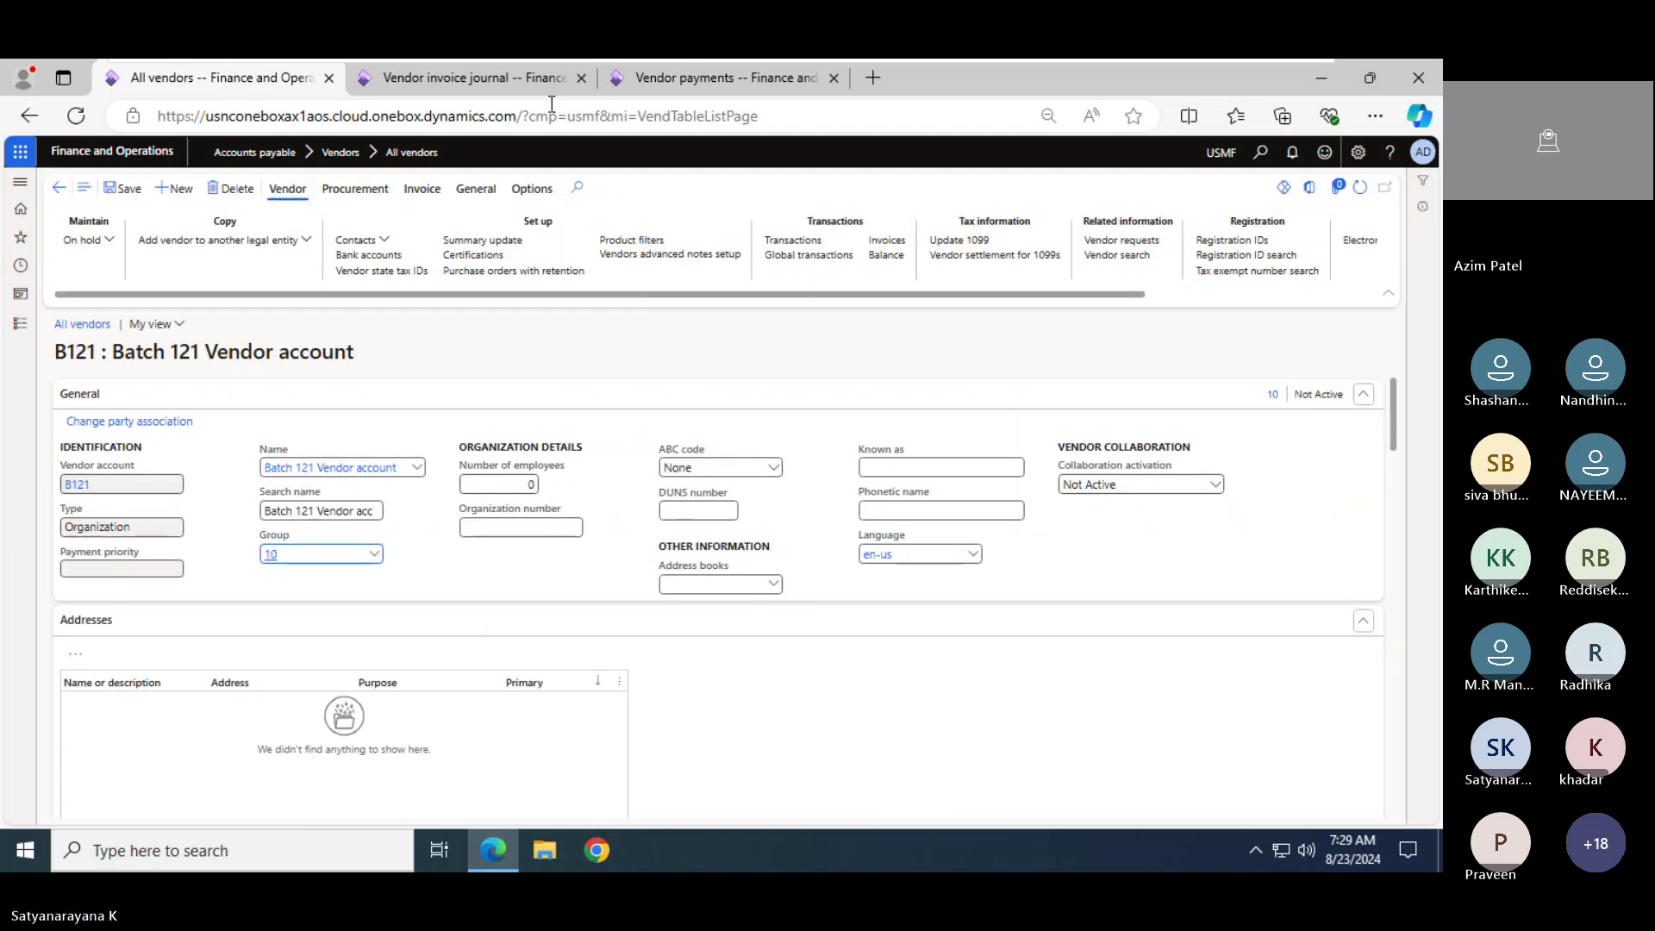
Switch to the 23 Aug 24.txt notes in Notepad and compare "Vendor a/c Cr (-)" with the debit and credit rules for personal accounts
mouse_move(998, 61)
key(alt+Tab)
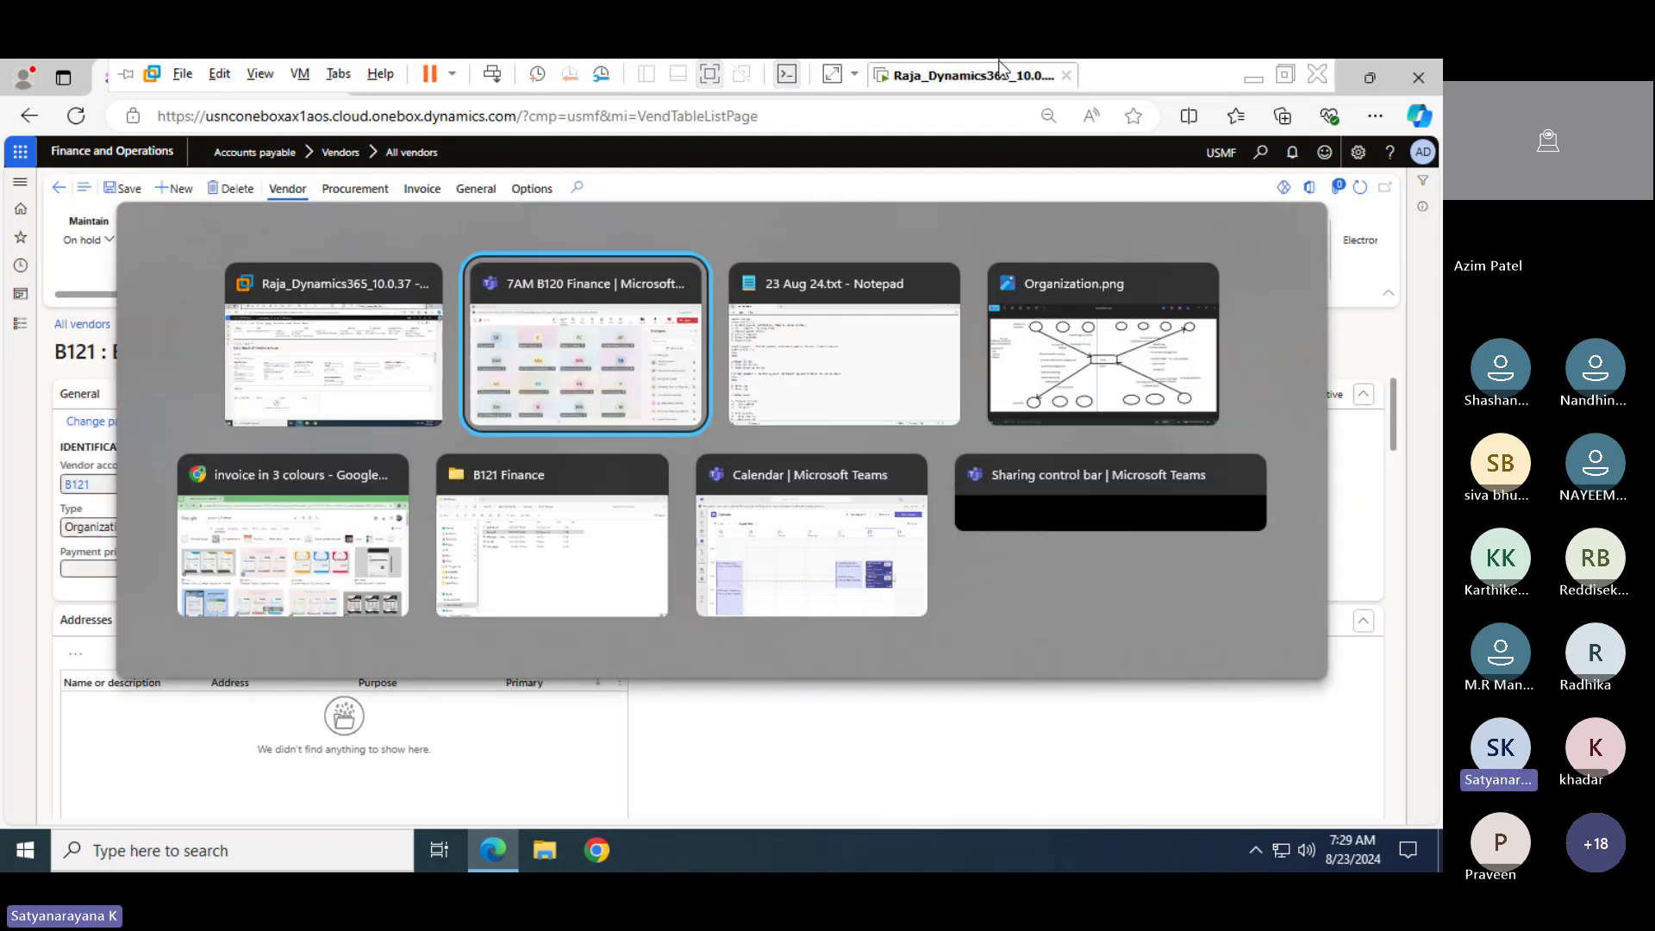
key(alt+Tab)
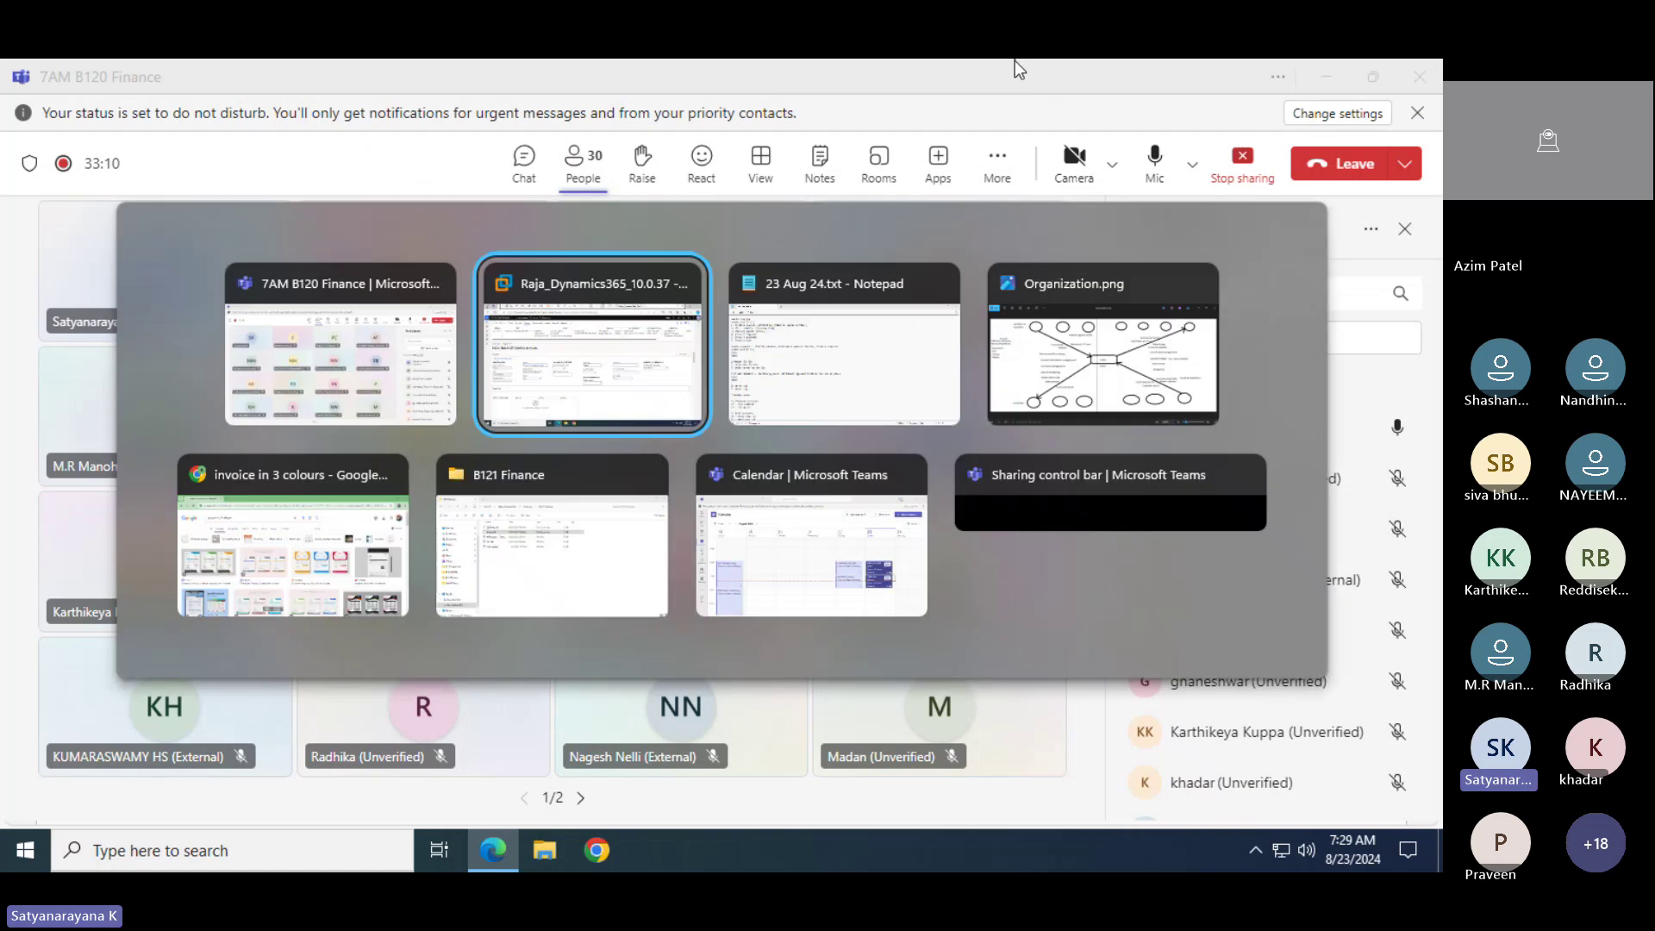
key(alt+Tab)
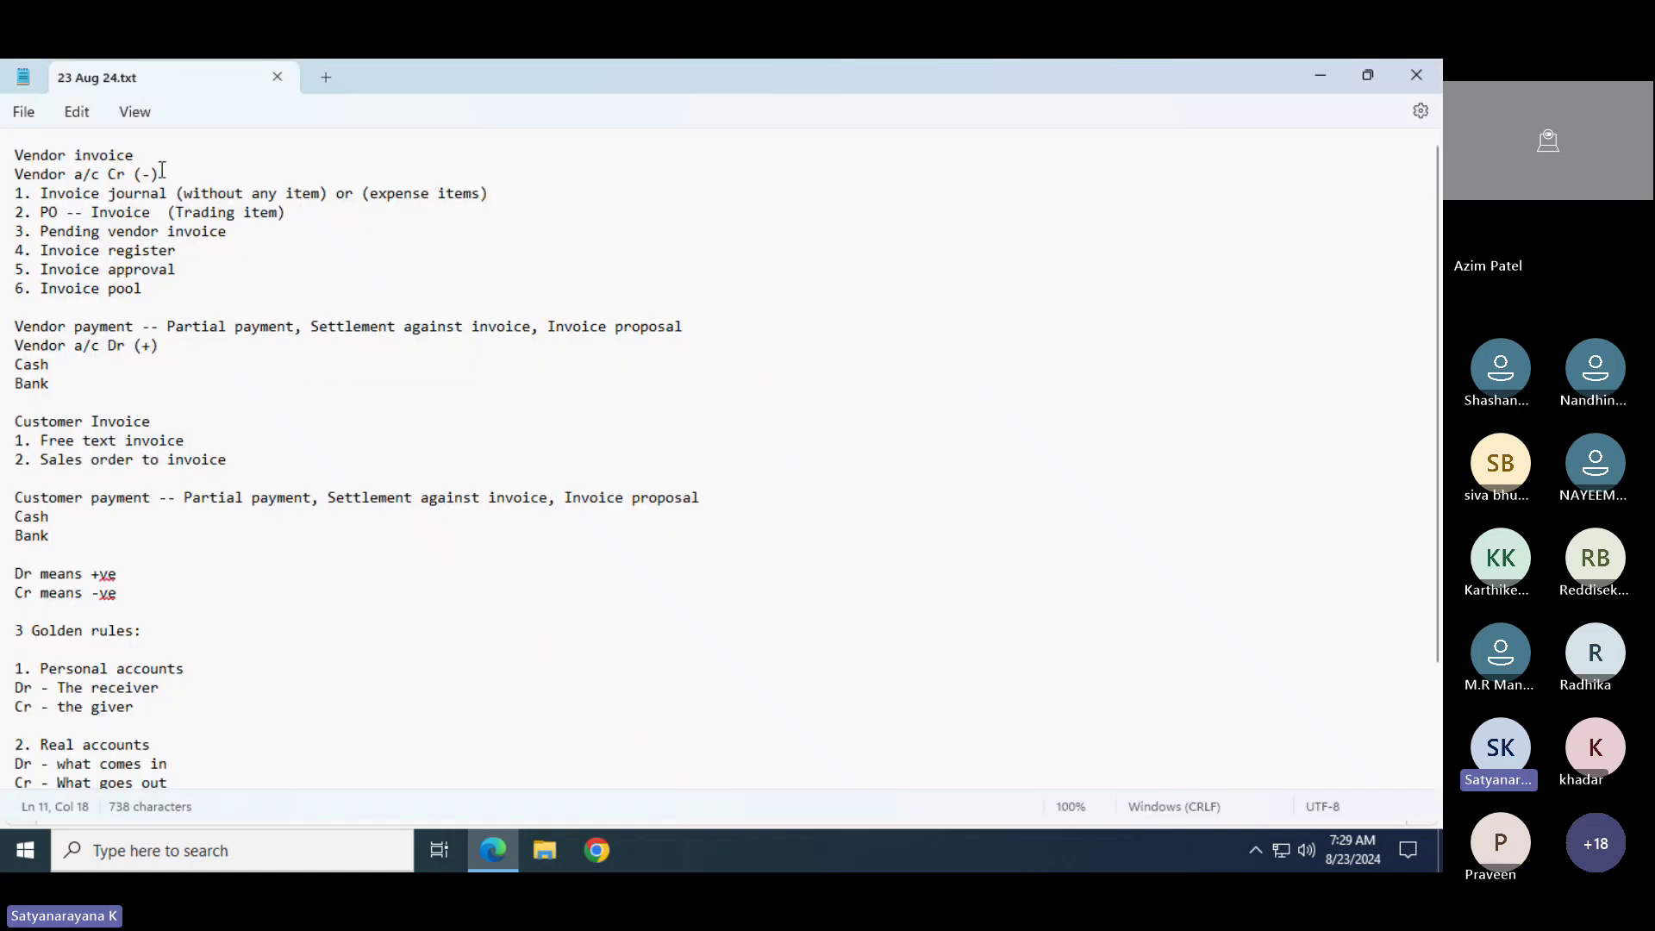
drag(160, 175, 8, 181)
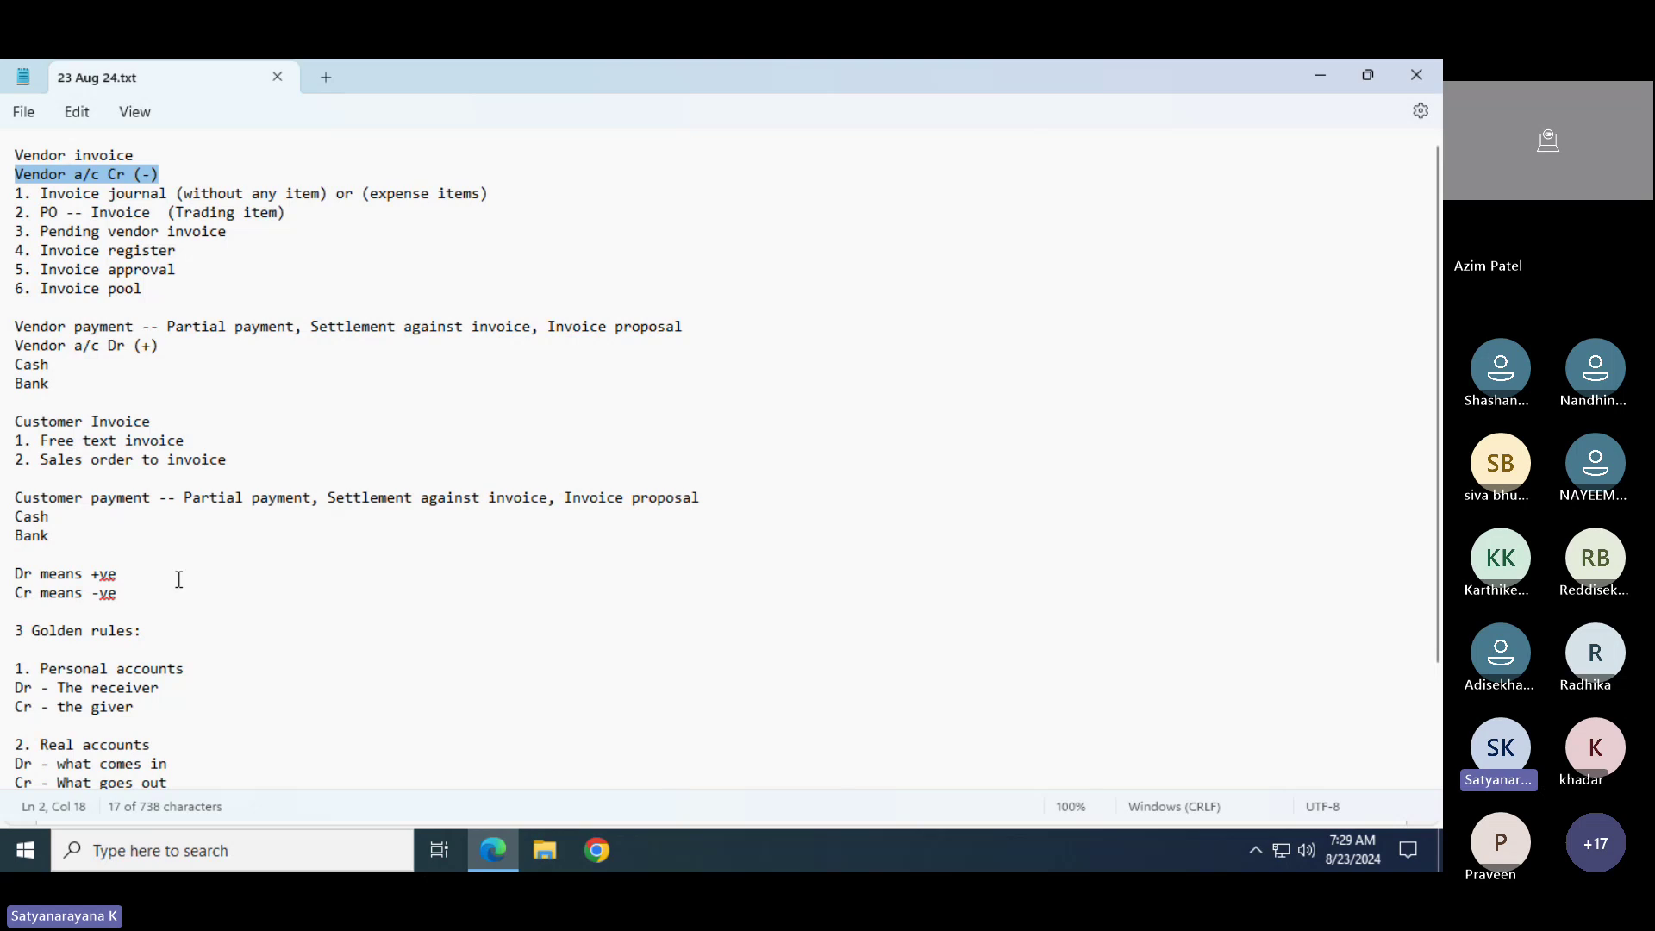
click(137, 709)
drag(137, 708, 3, 714)
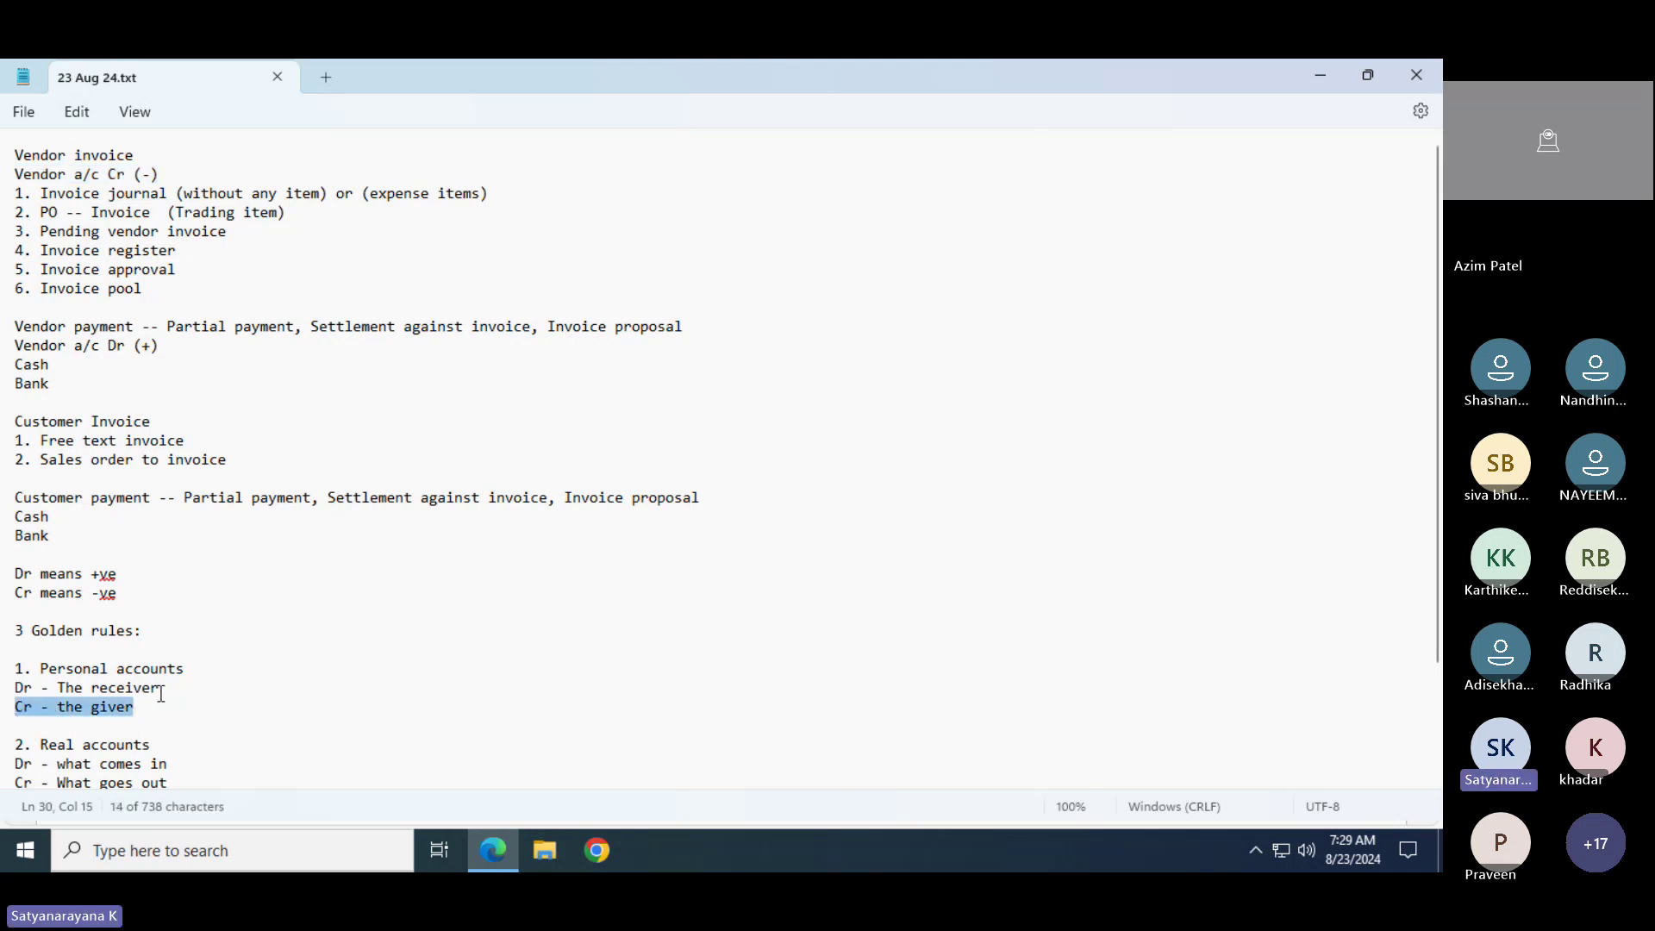
drag(160, 687, 5, 690)
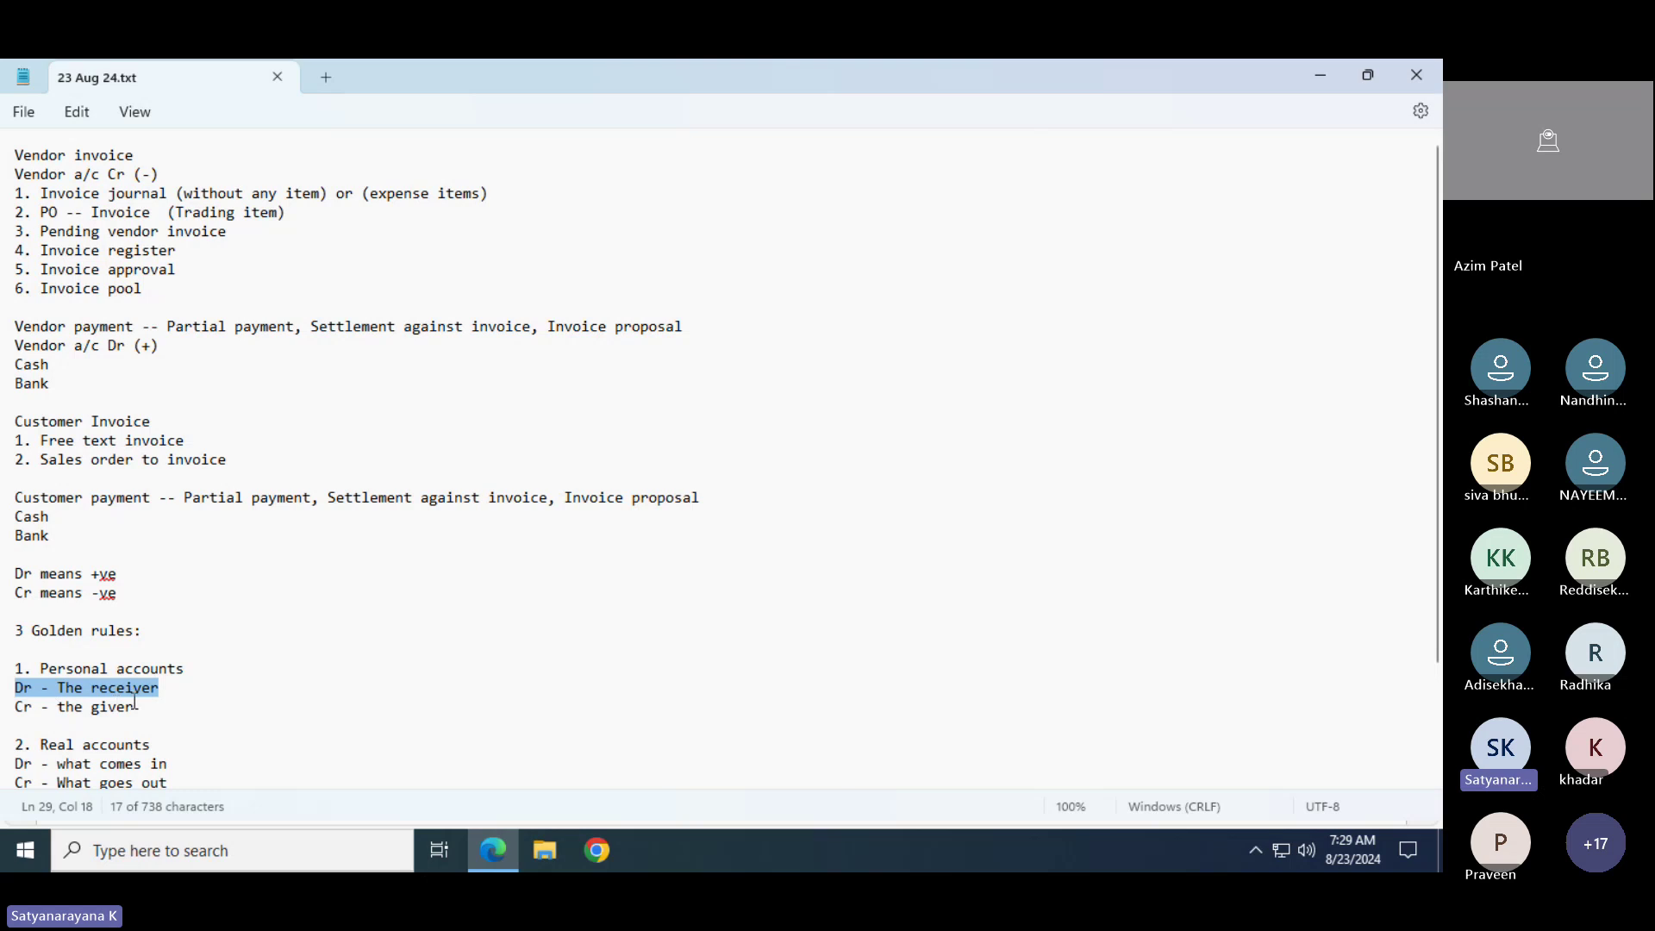
drag(135, 708, 7, 710)
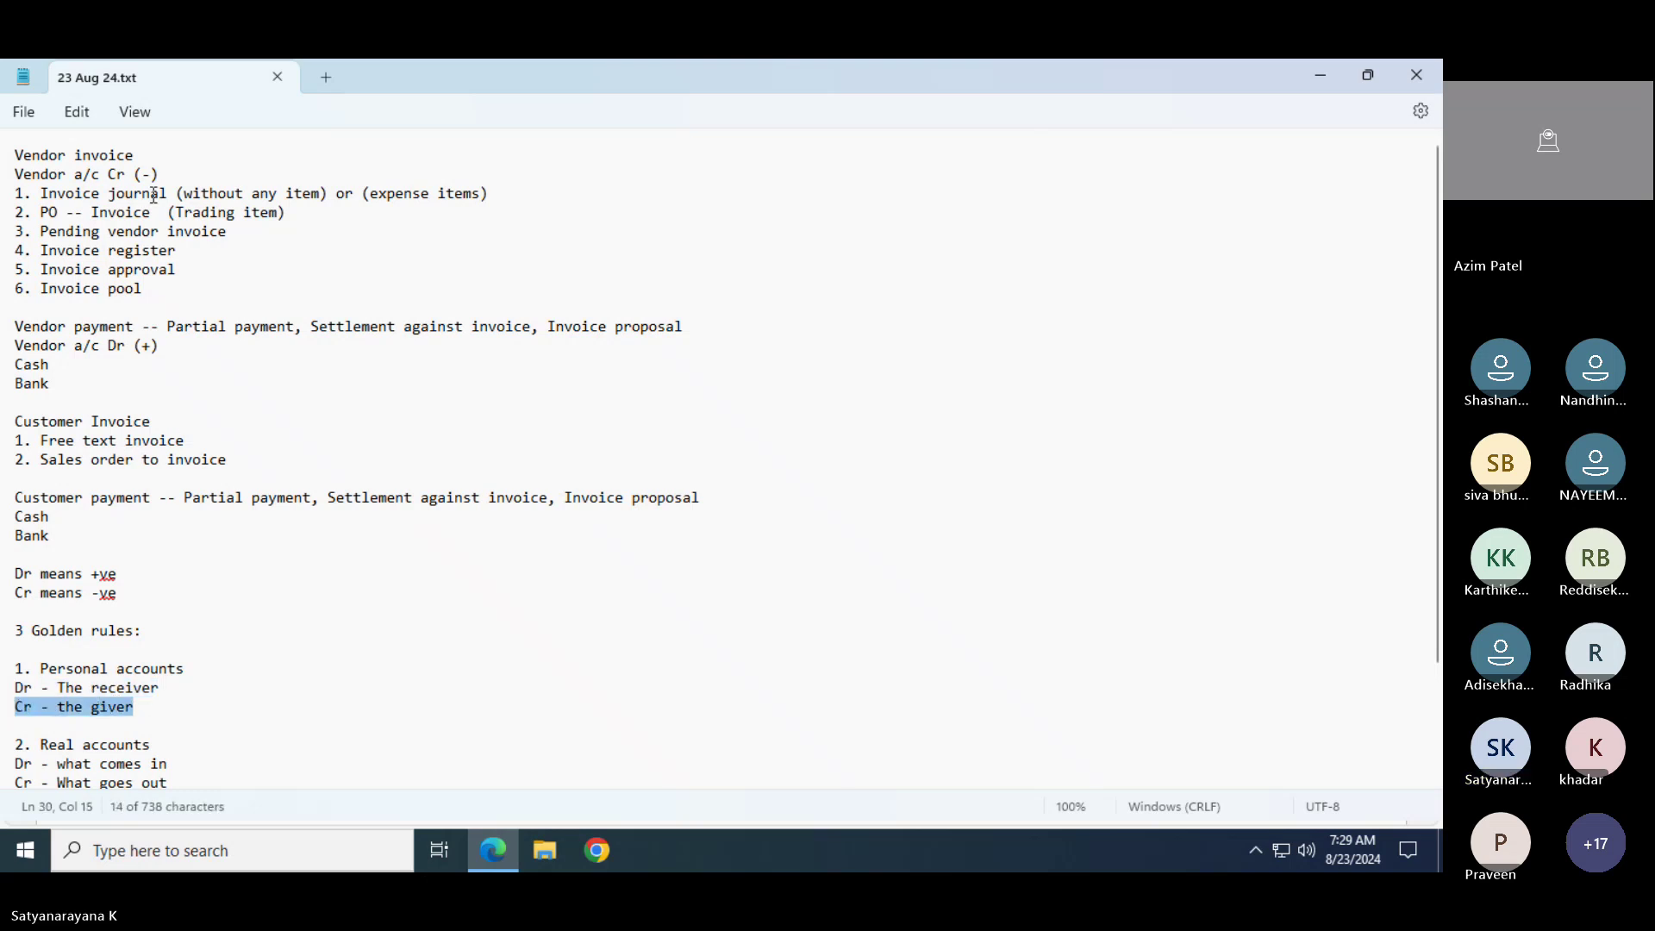
drag(156, 175, 19, 172)
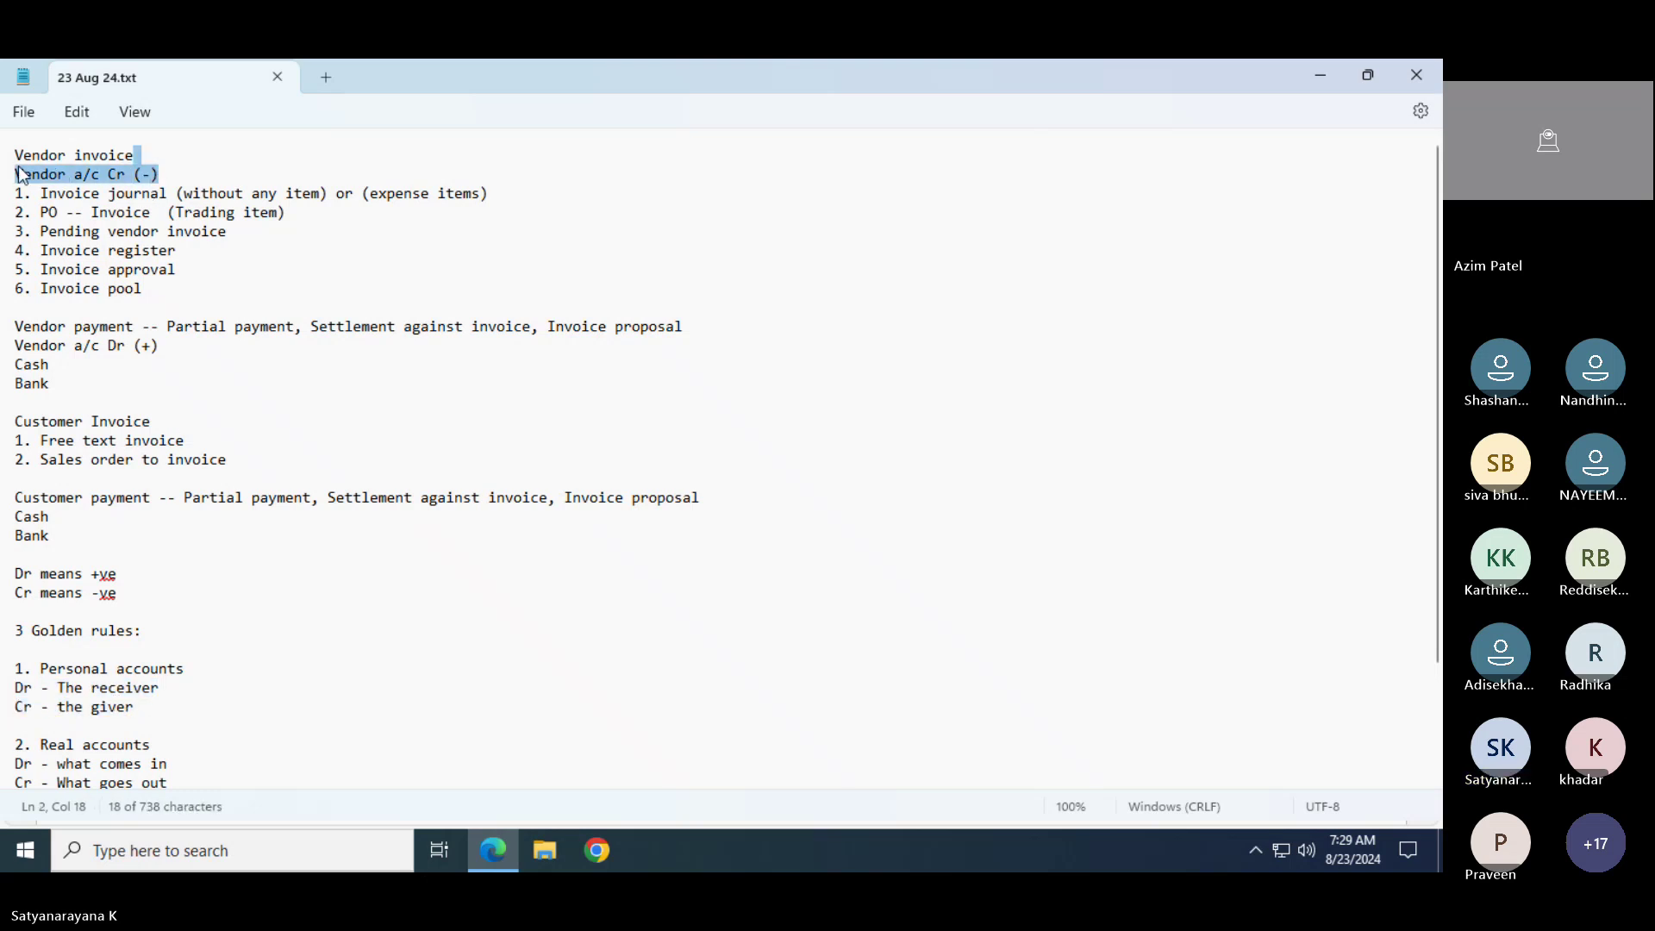
View the Organization.png diagram, then highlight "Cr - the giver" and "Vendor a/c Cr (-)" in the Notepad notes
key(alt+Tab)
key(alt+Tab)
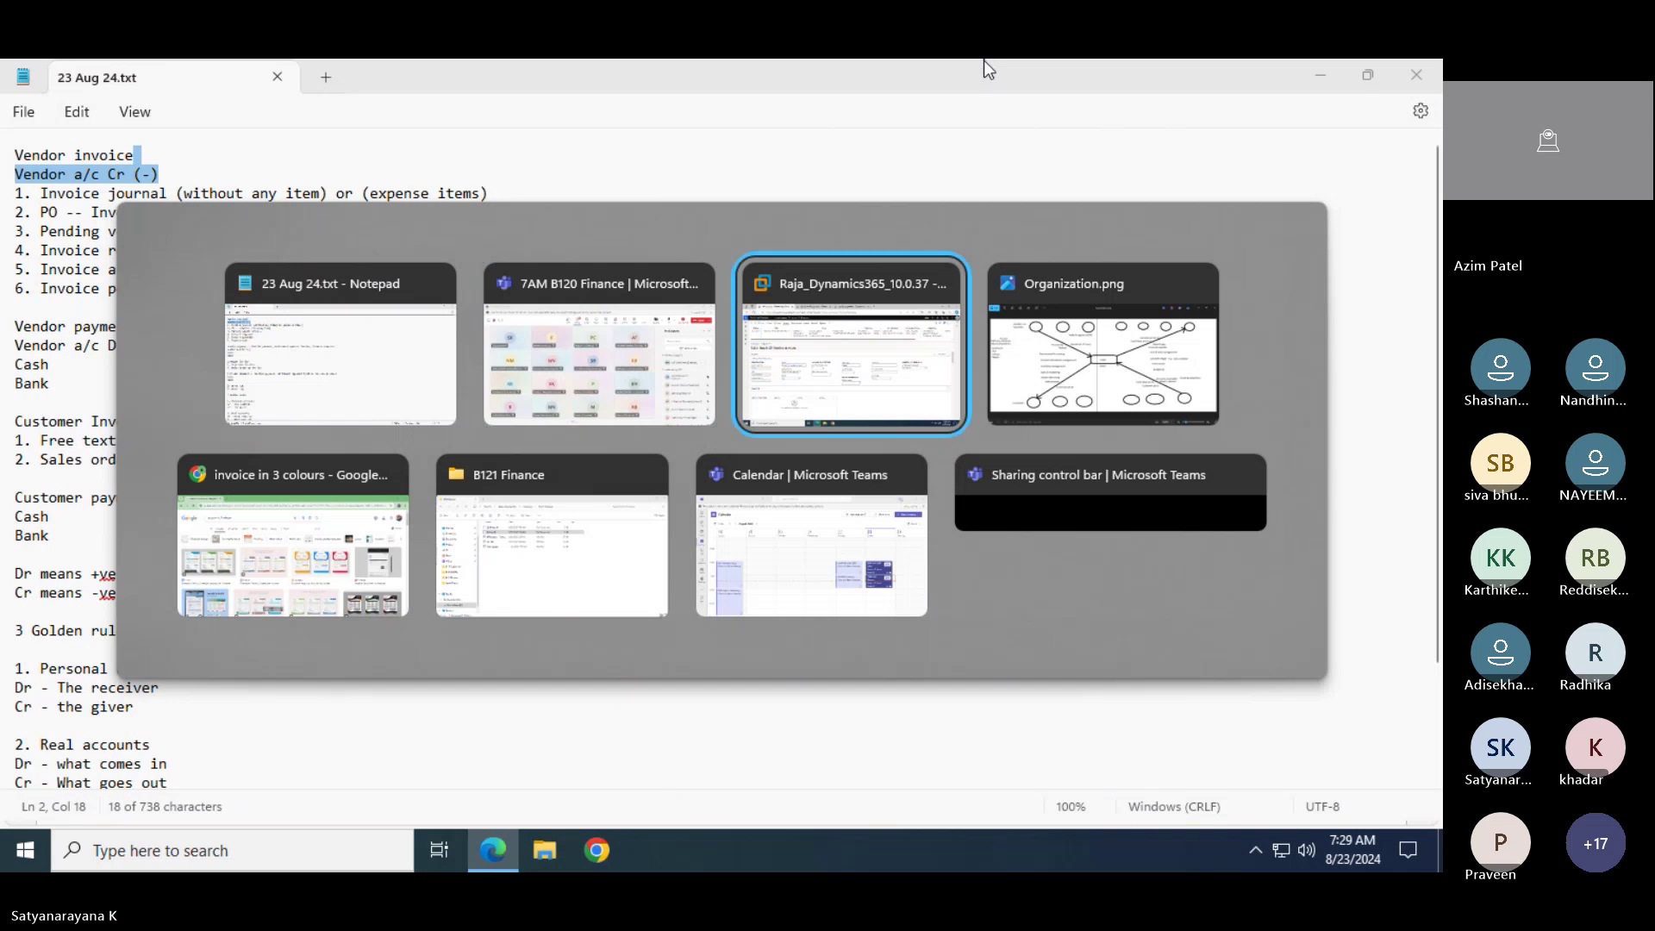
key(alt+Tab)
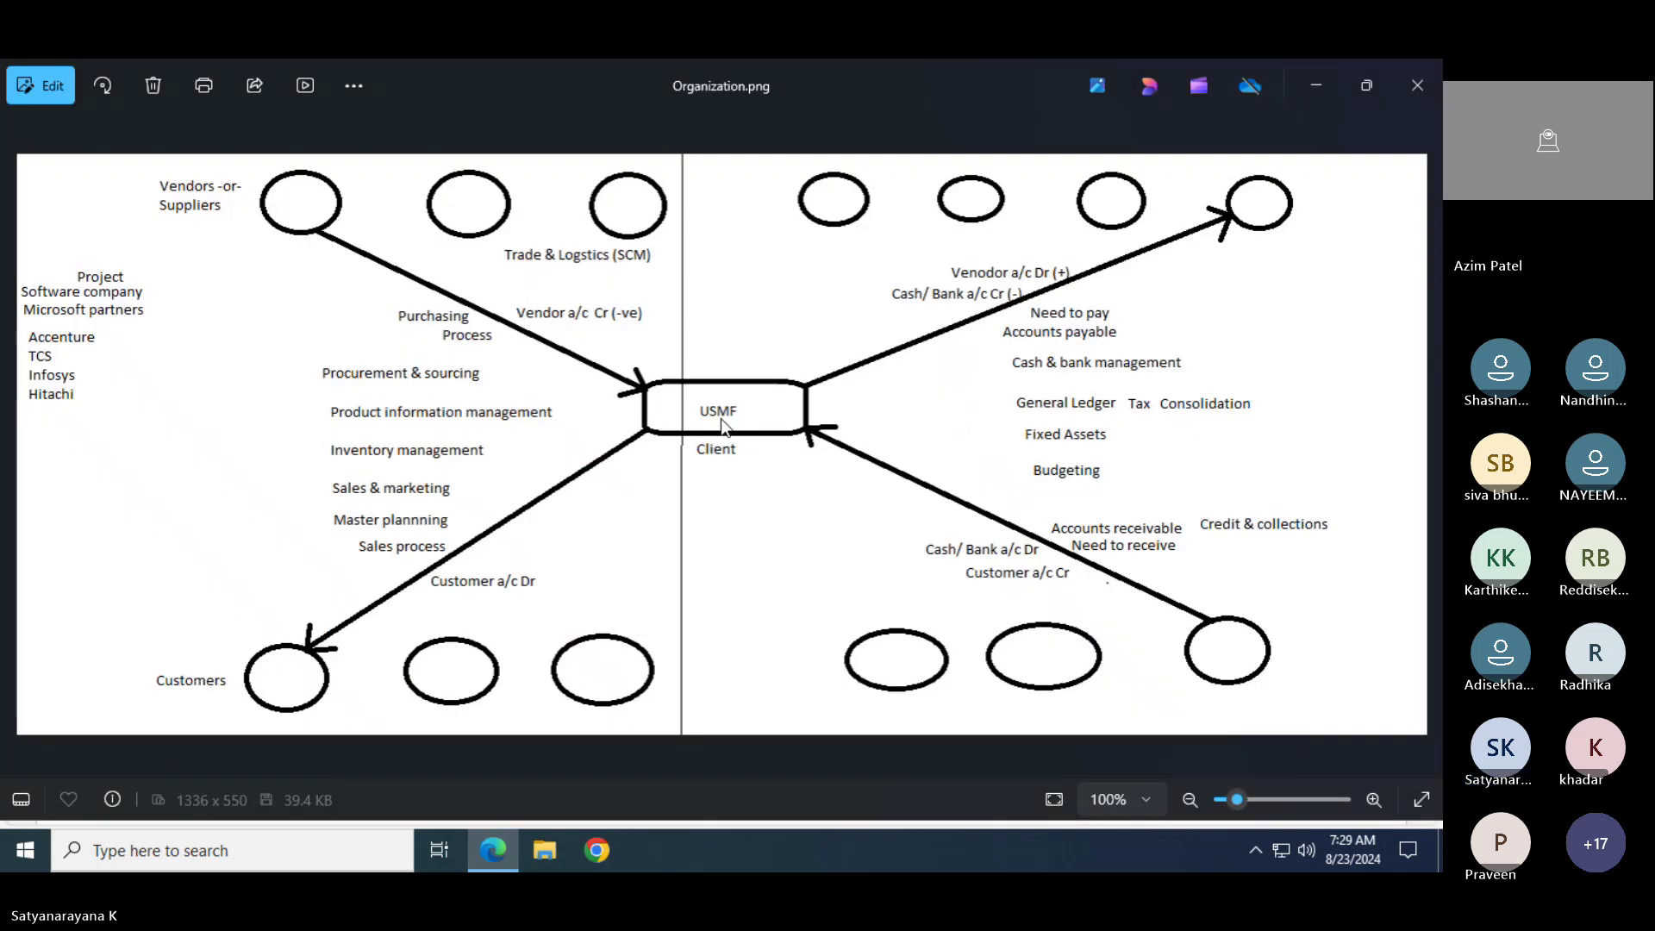
key(alt+Tab)
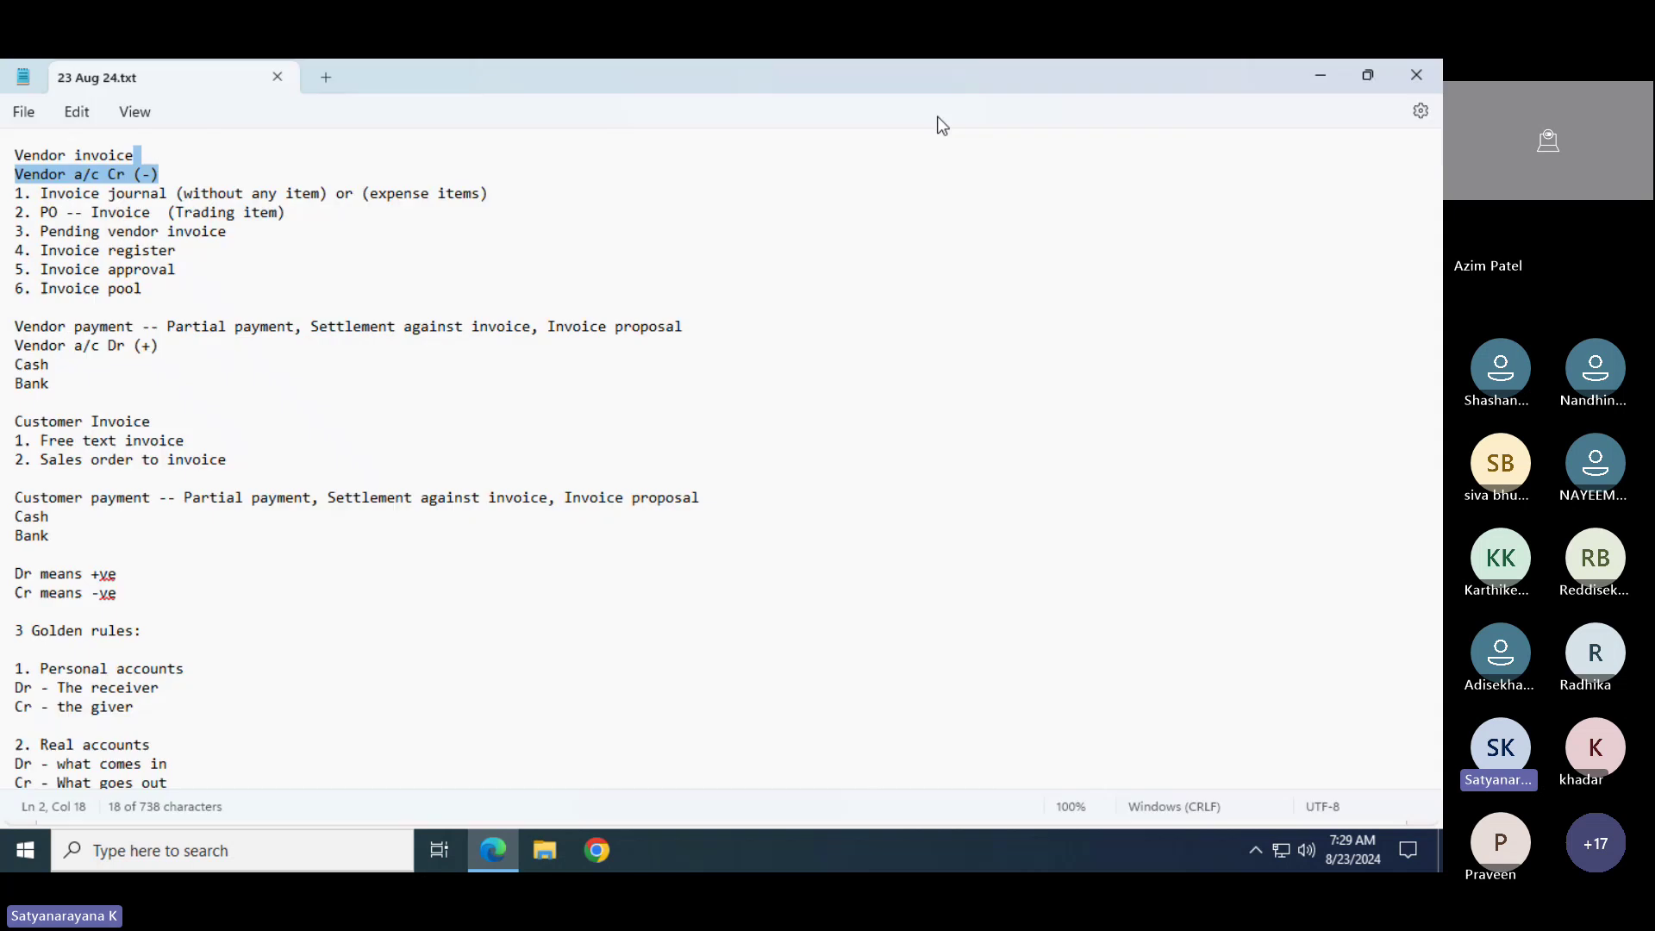
drag(142, 705, 15, 706)
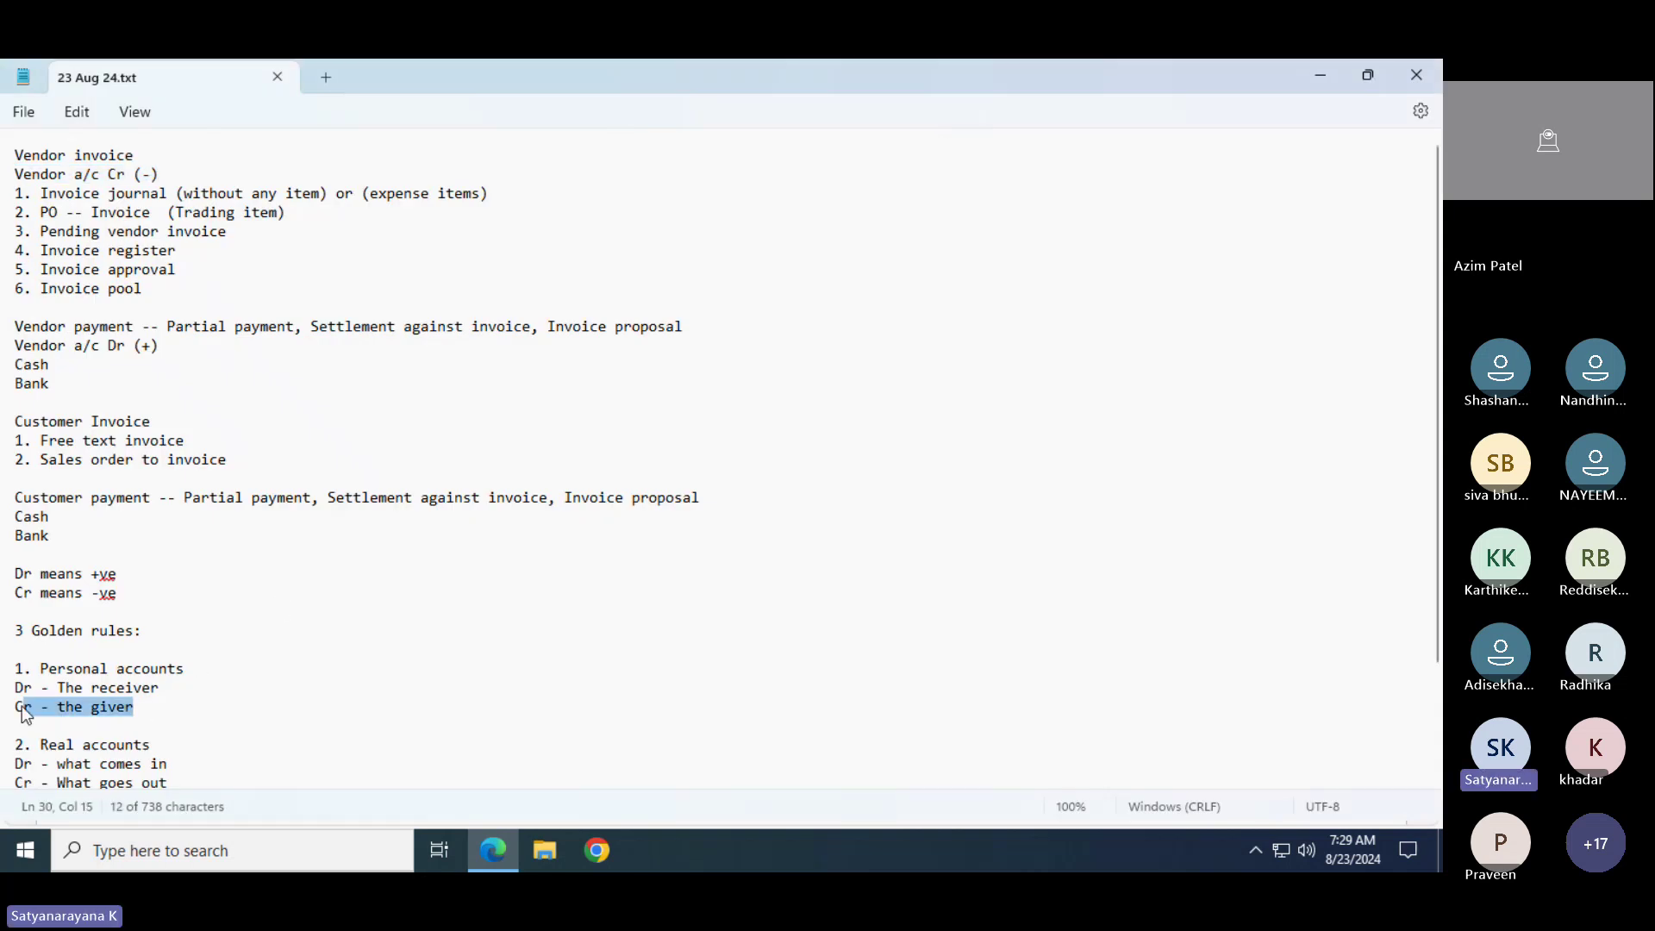
drag(166, 175, 12, 174)
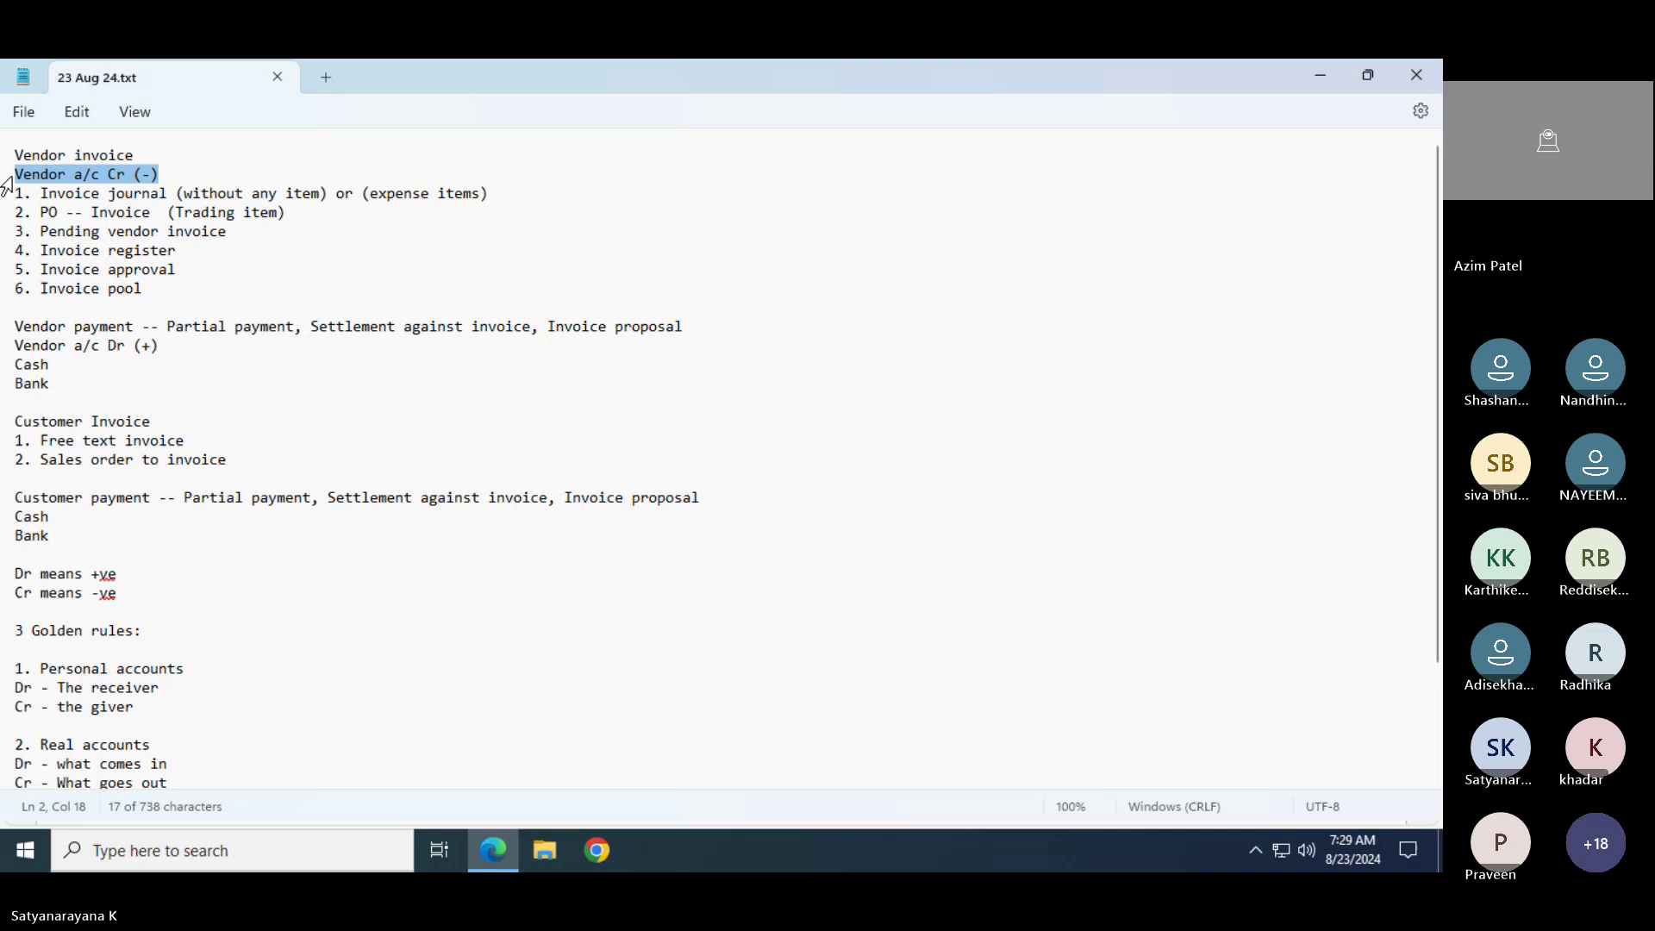
Revisit the vendor flow in Organization.png, then compare "Cr - the giver" with the "Vendor a/c Dr (+)" payment entry in the notes
key(alt+Tab)
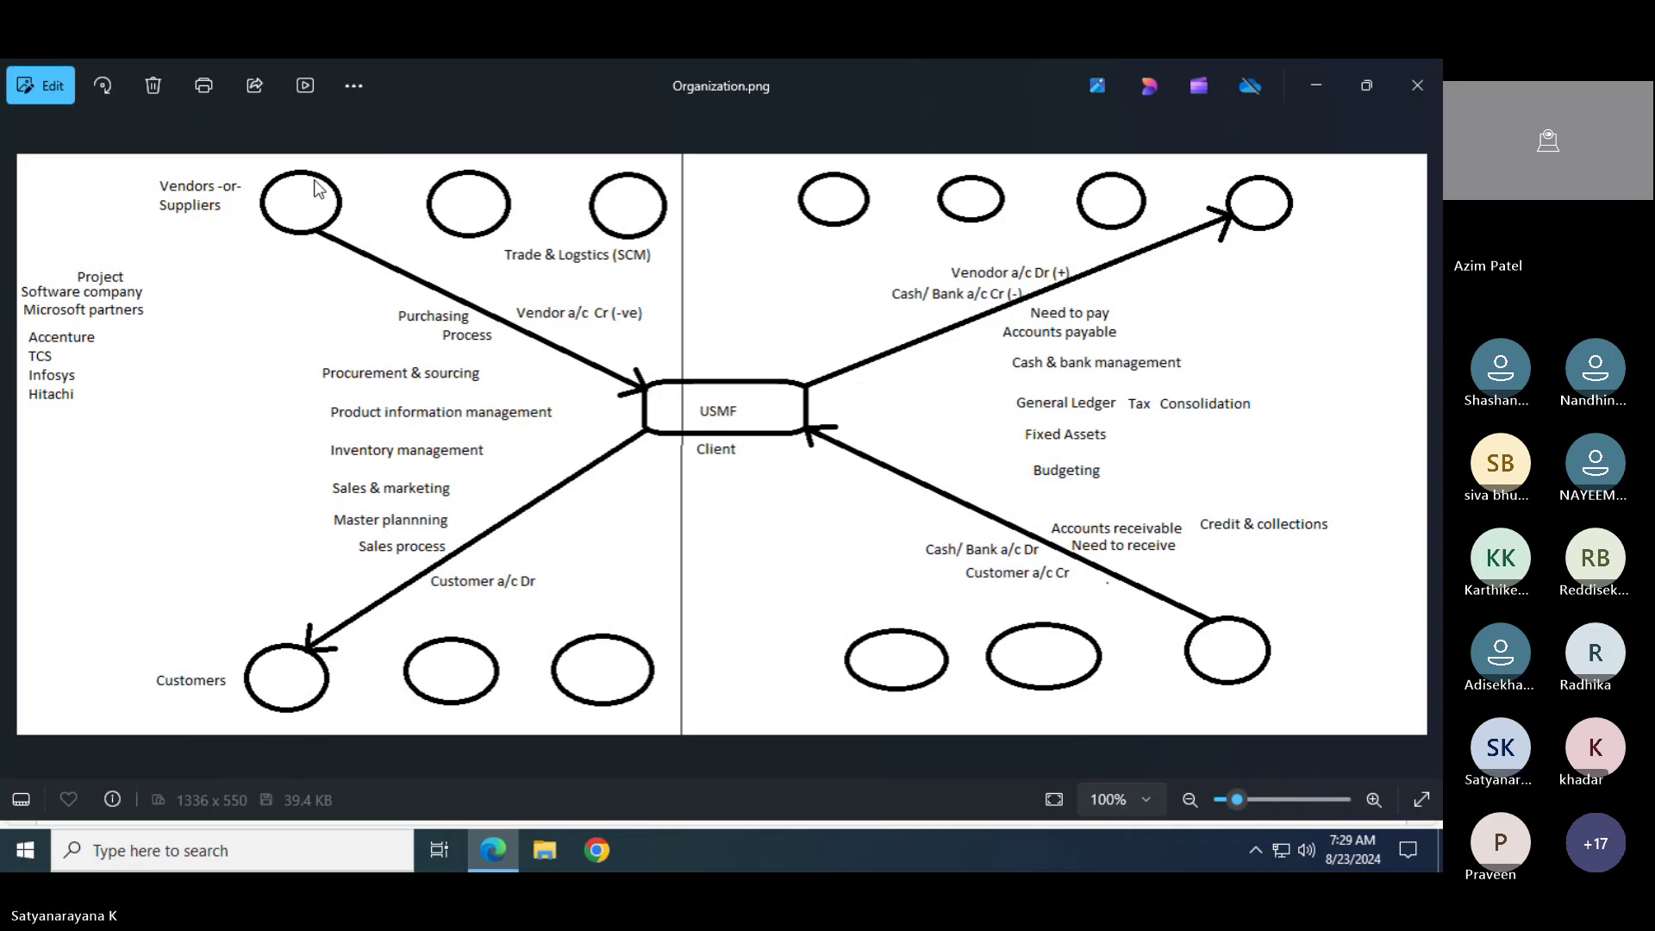
key(alt+Tab)
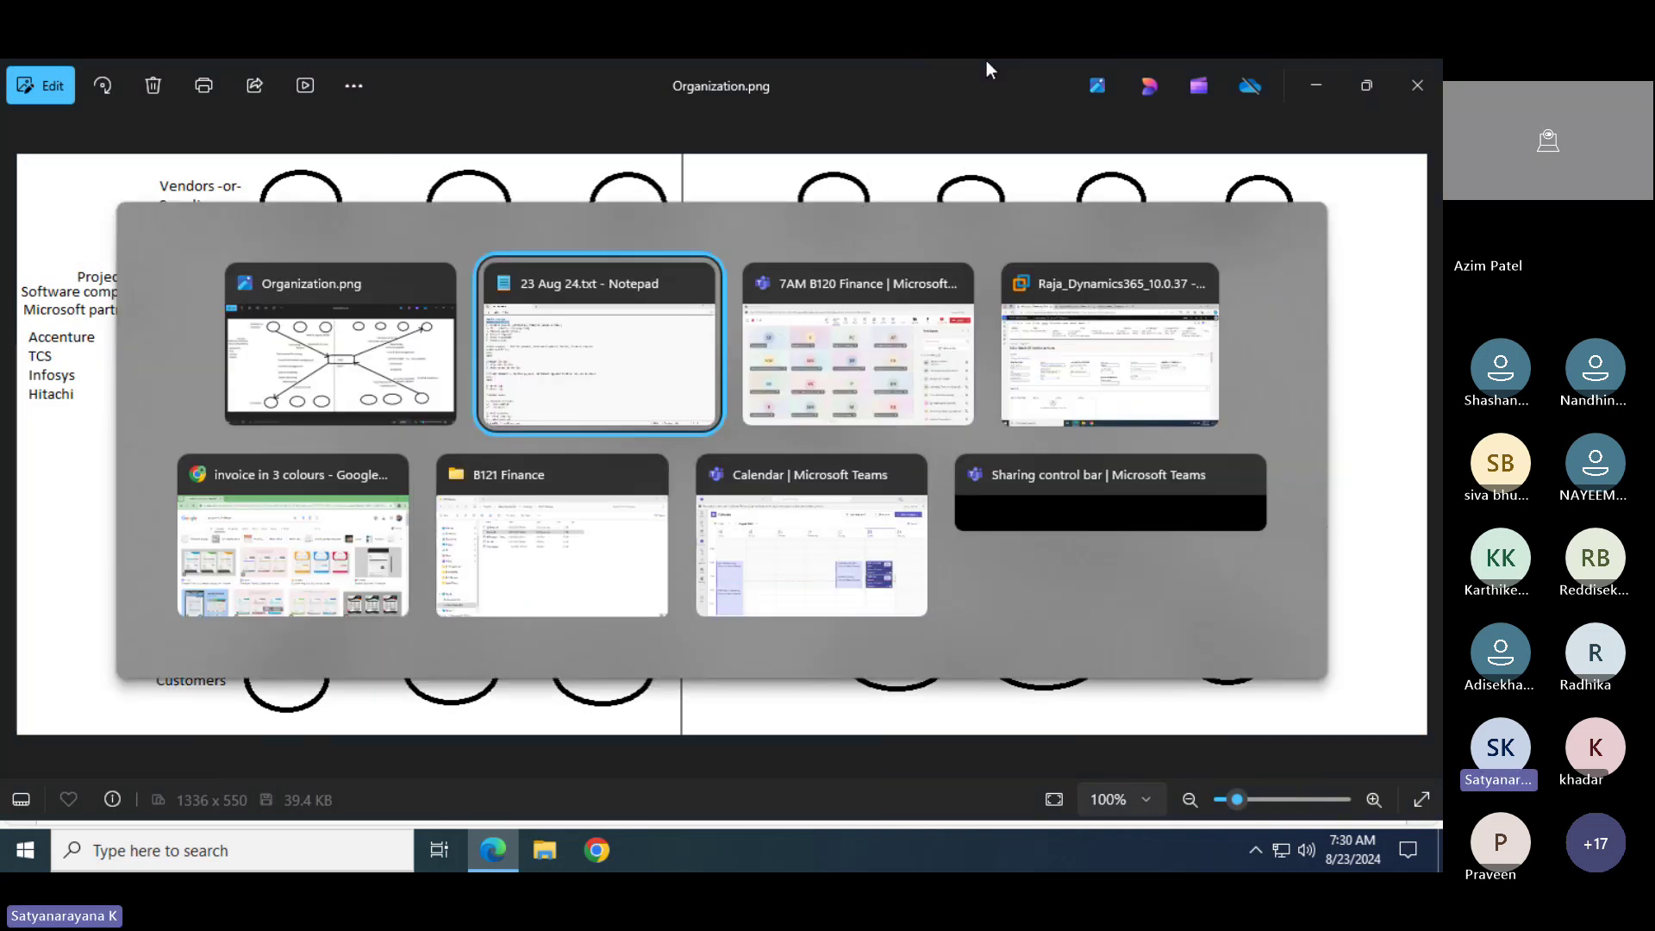
drag(141, 704, 16, 707)
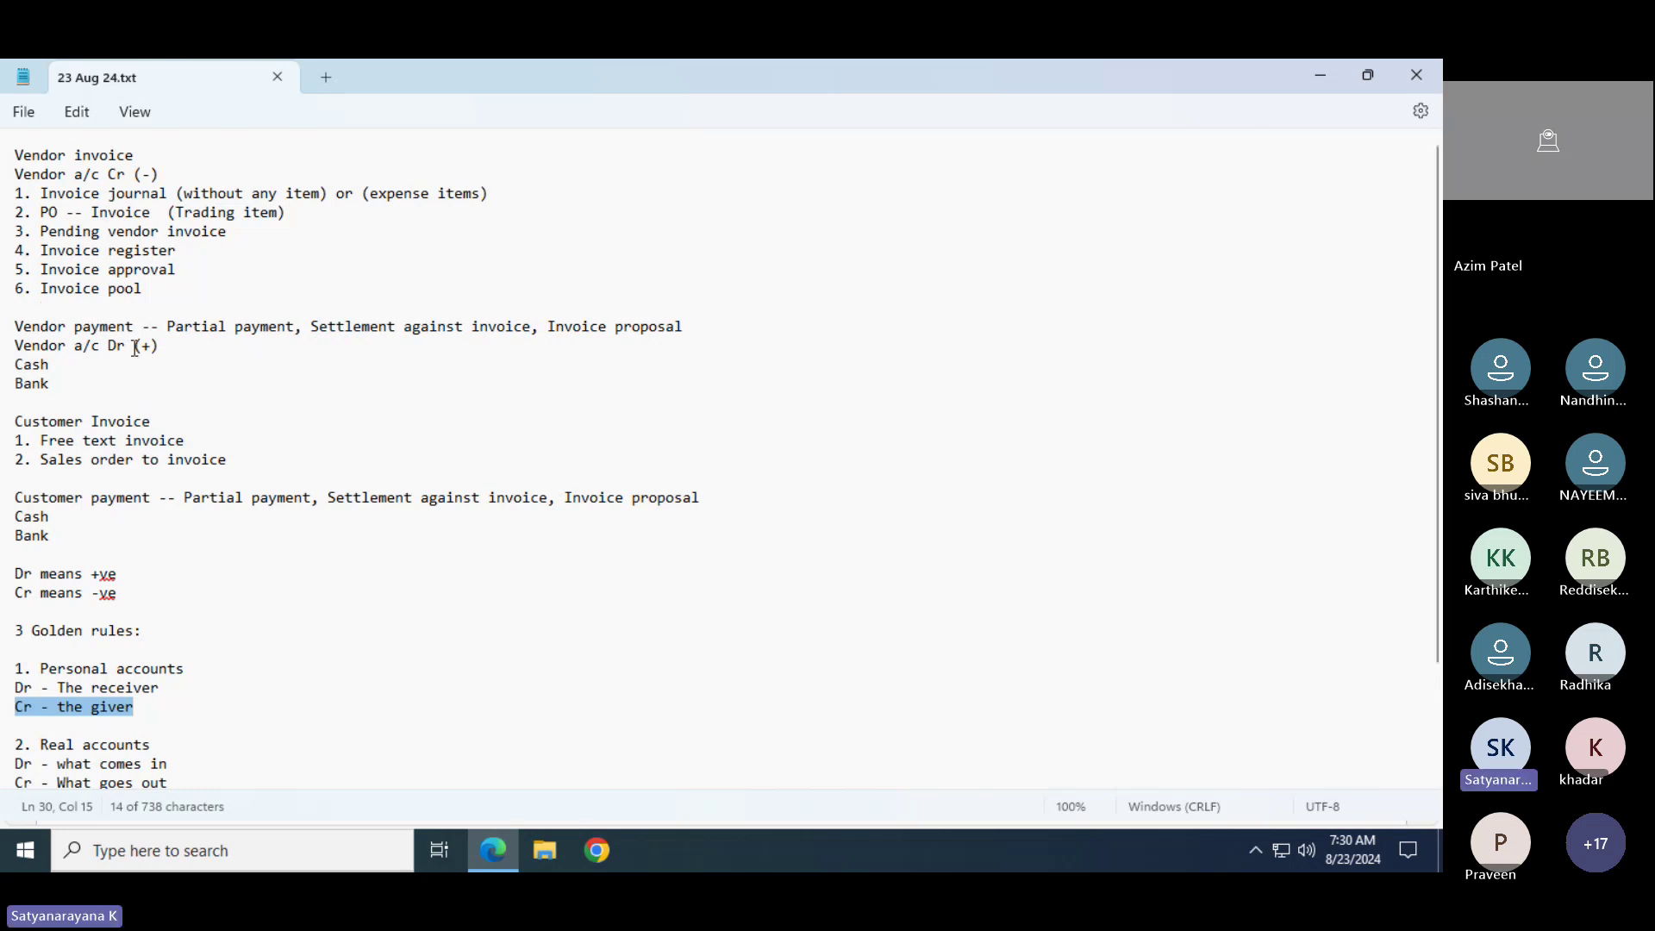
drag(163, 349, 20, 336)
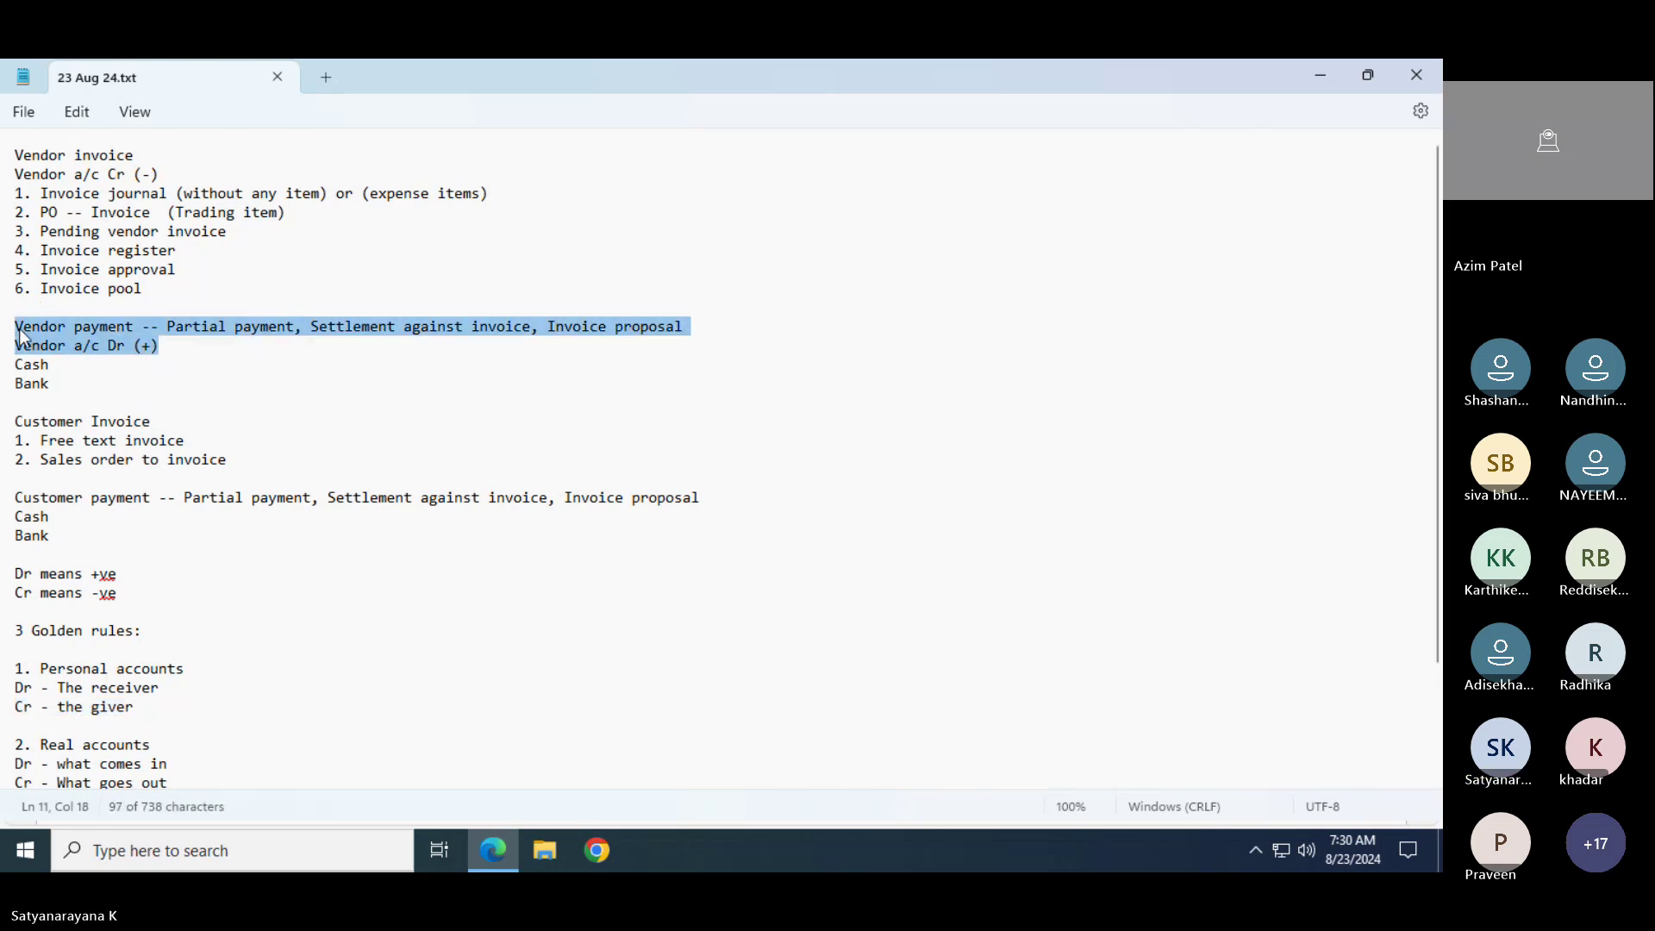
click(119, 175)
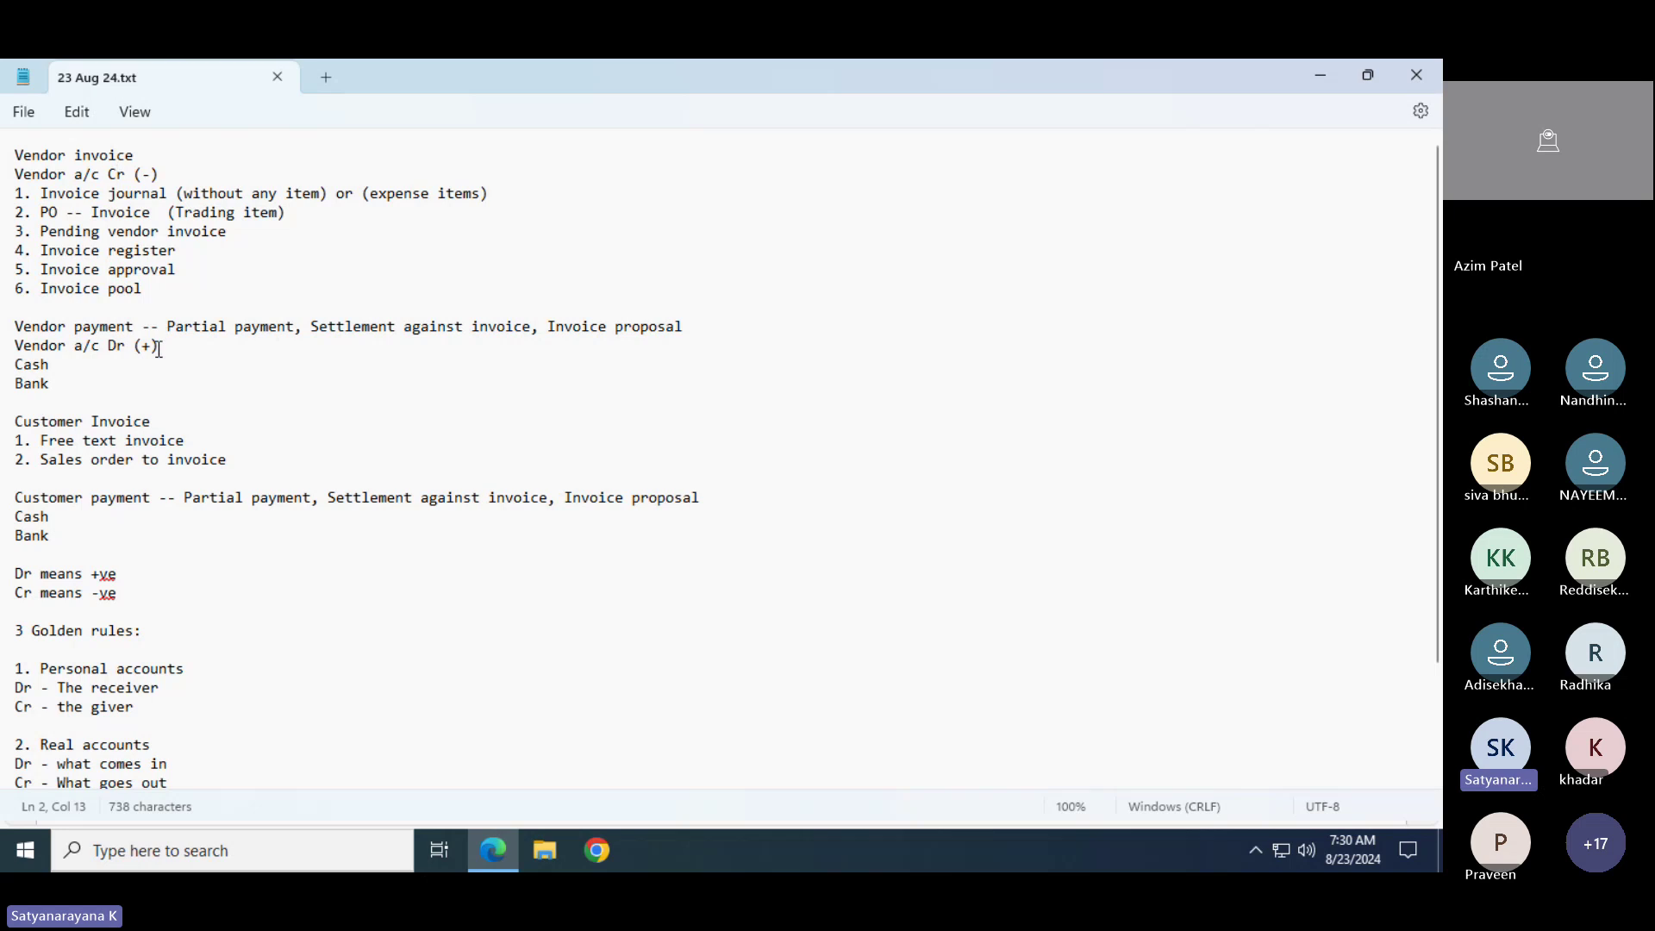
Highlight "Vendor a/c Dr (+)" under Vendor payment and compare it with the real accounts rule "Cr - What goes out"
drag(158, 349, 20, 349)
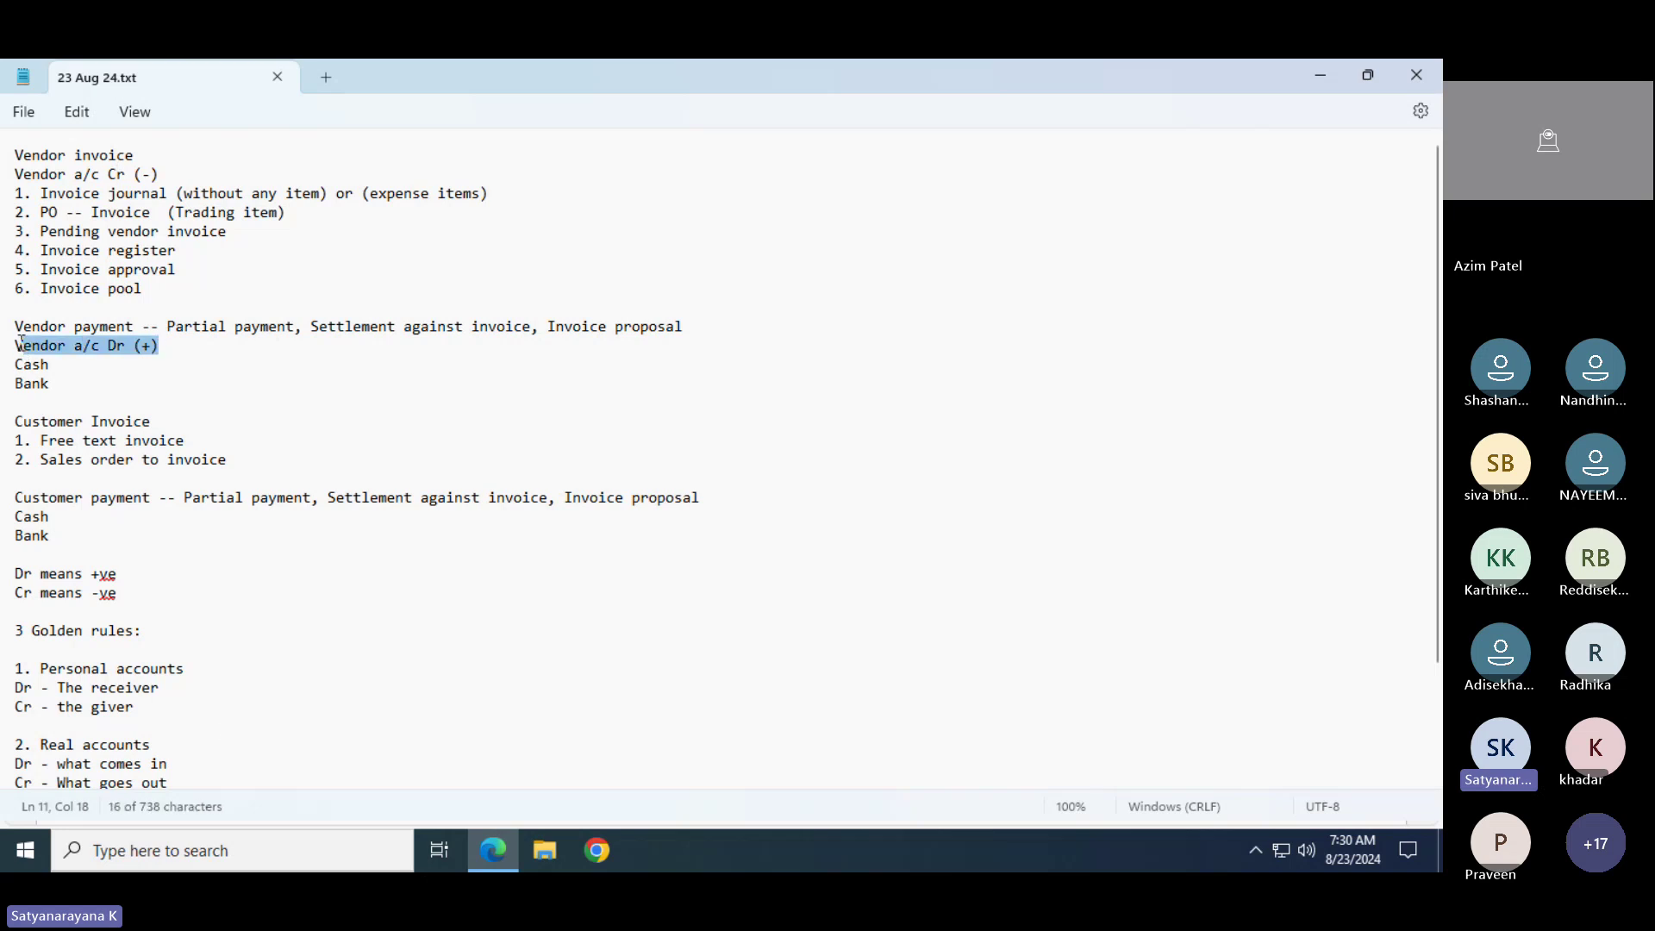
scroll(174, 780, down, 1)
click(174, 786)
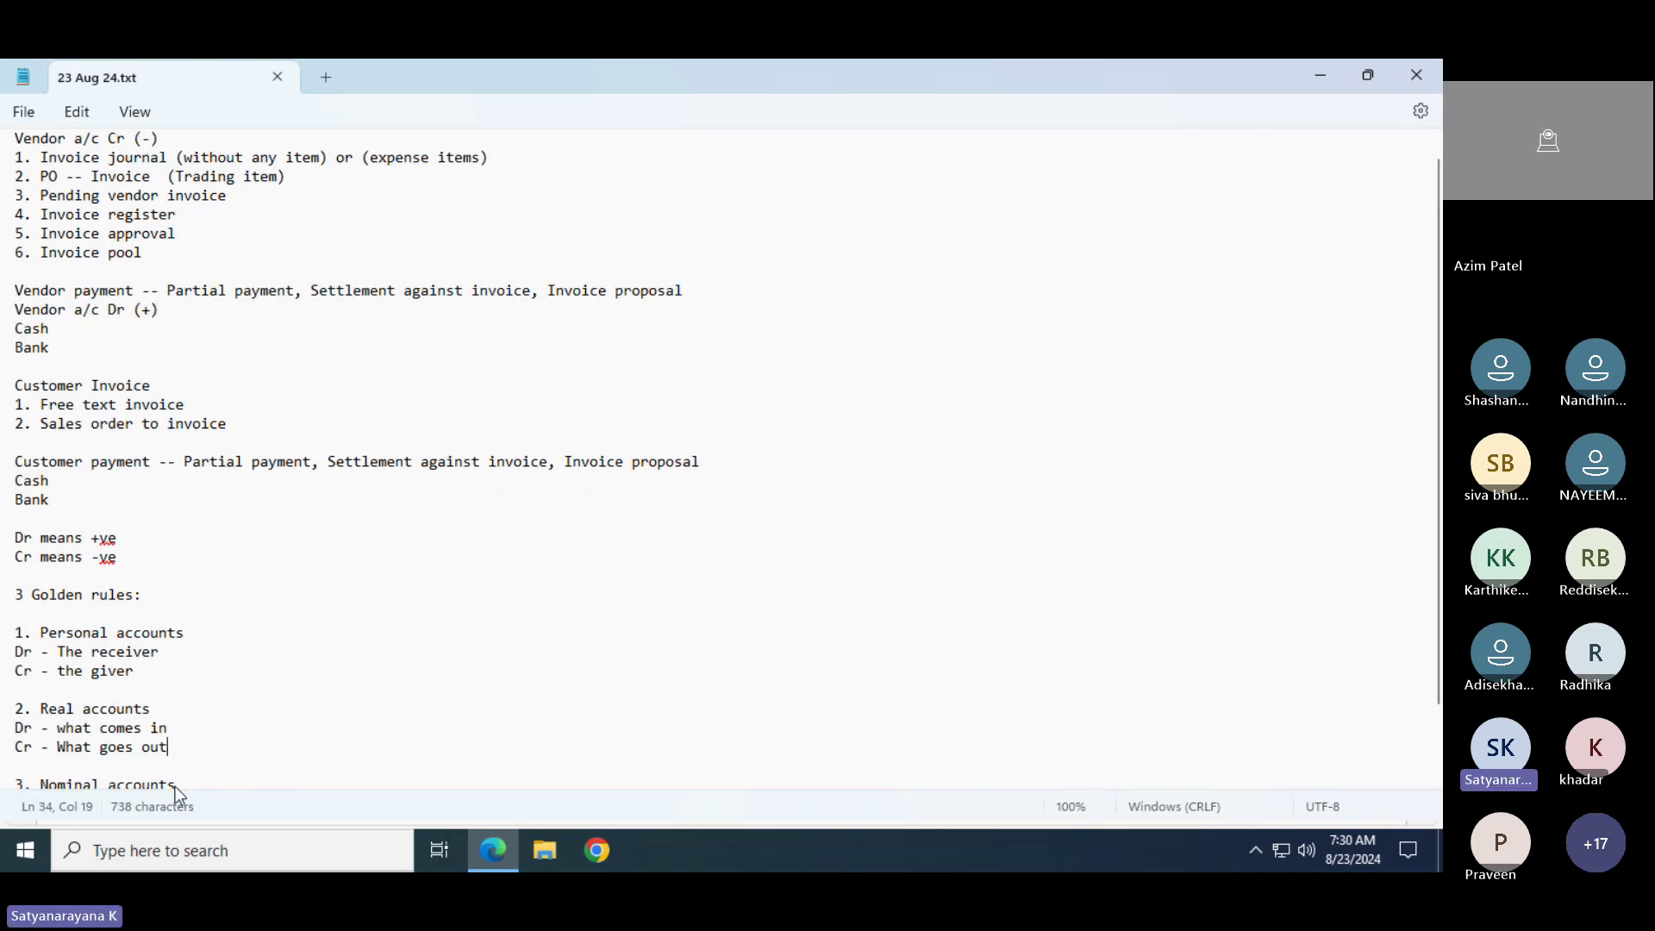
drag(173, 746, 16, 746)
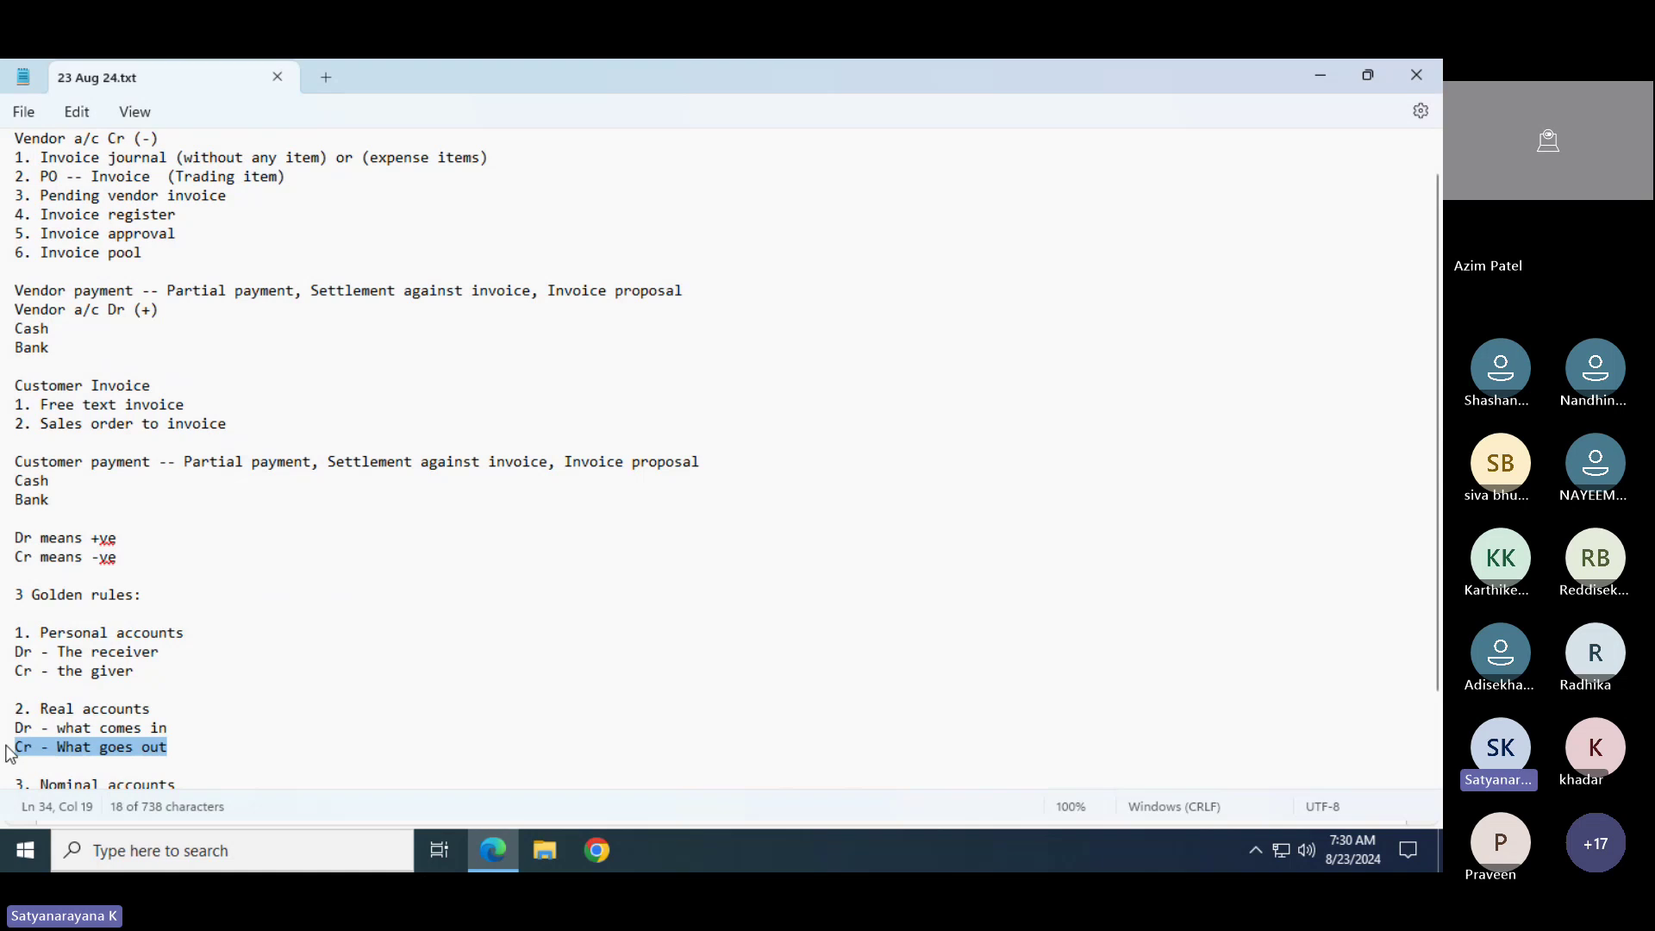
Annotate the Cash line under Vendor payment with "---> Going out"
click(57, 328)
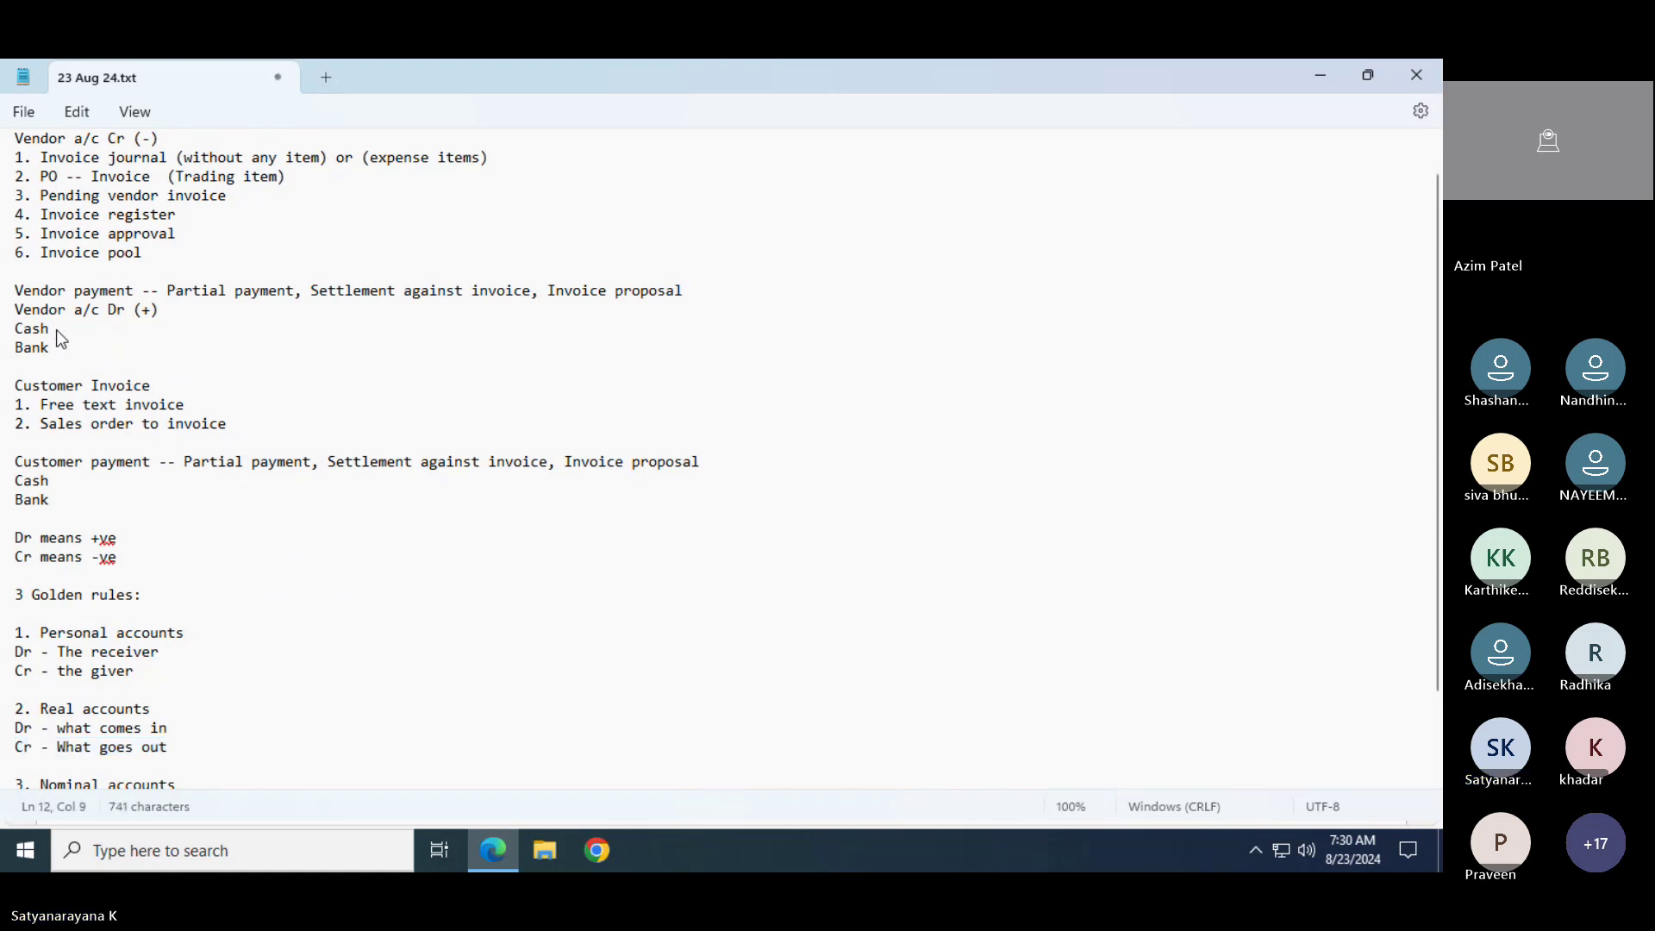
text(---> Go)
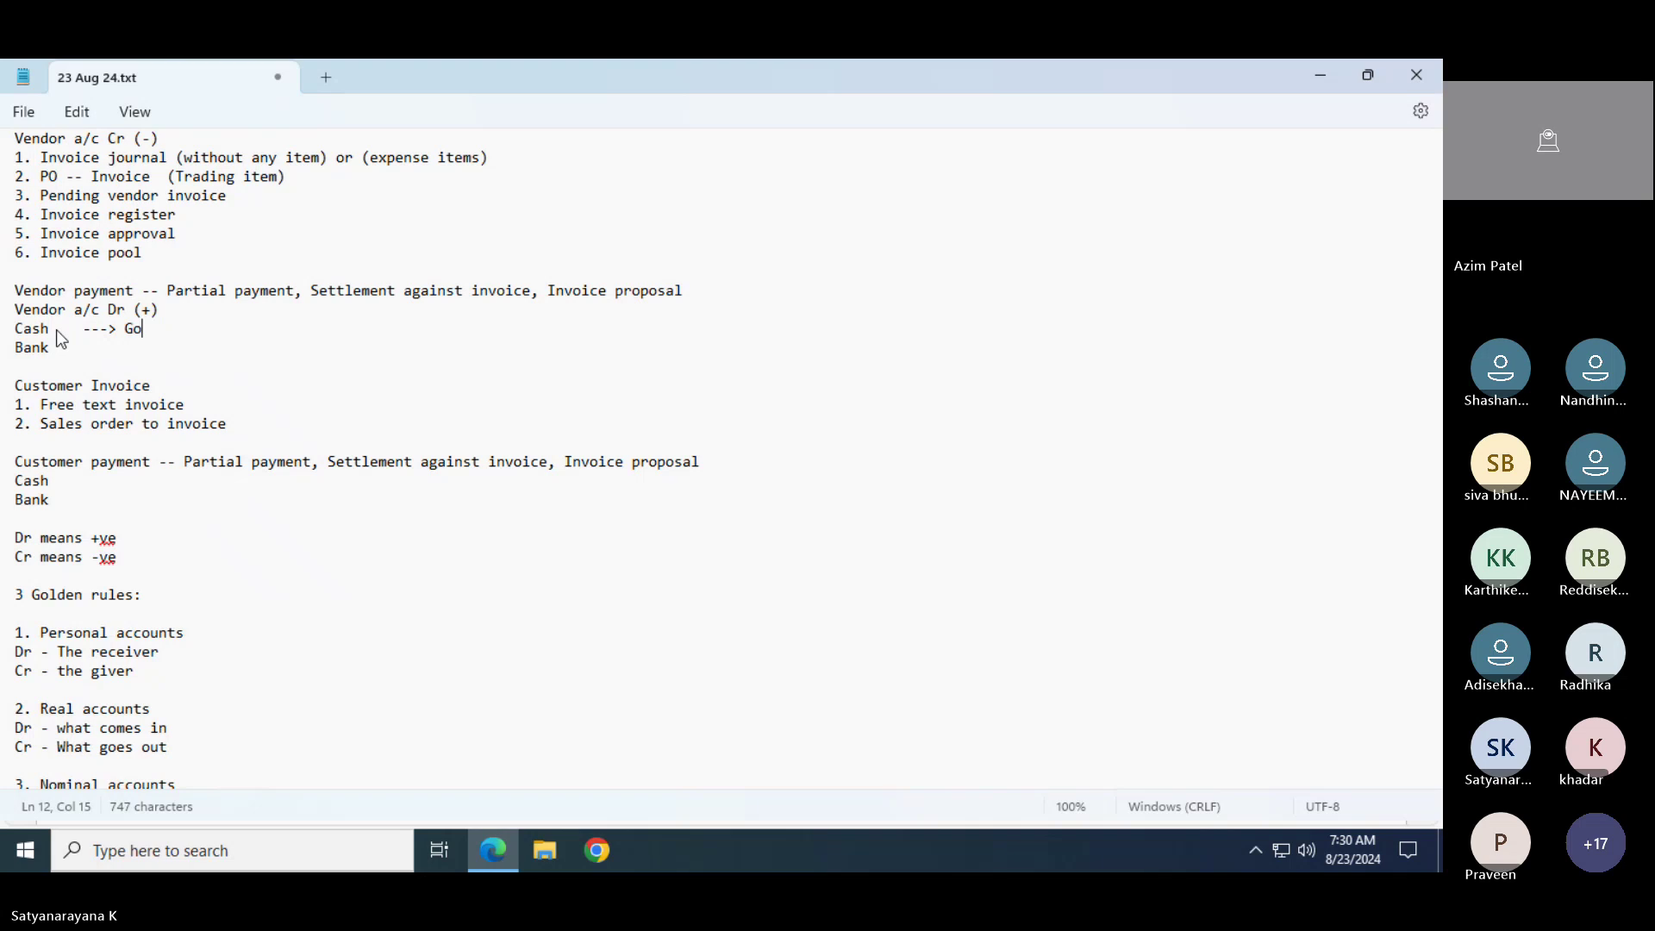
text(ing out)
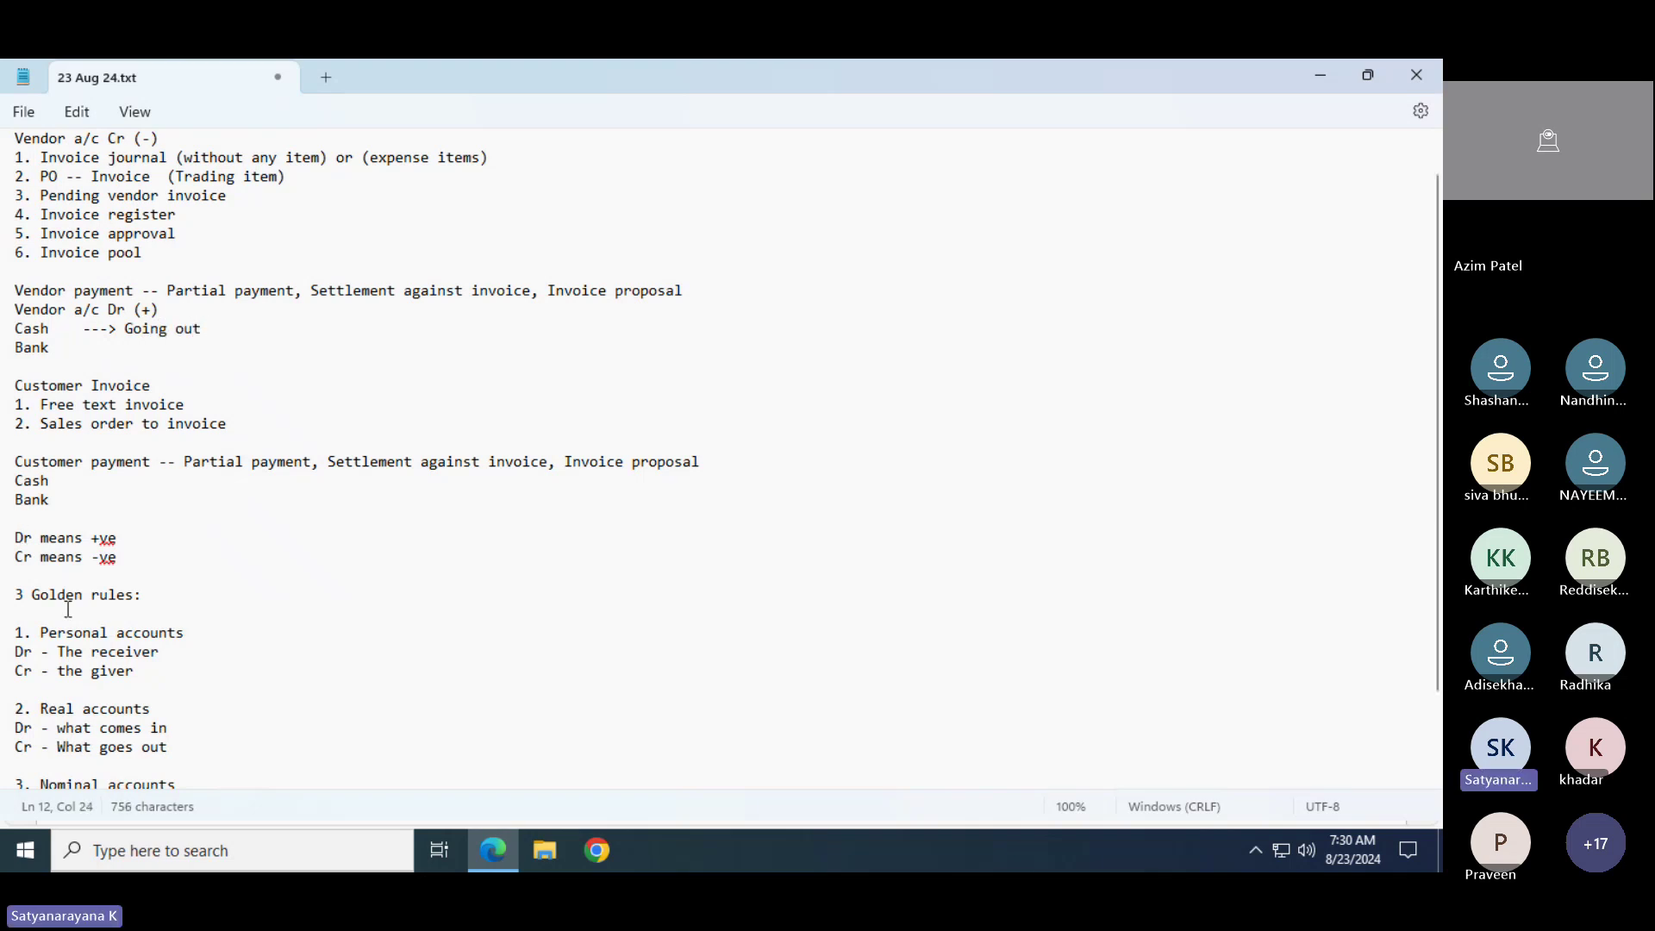
Review "Cr - What goes out" and the vendor flows in Organization.png, and highlight the vendor invoice and vendor payment entries in the notes
drag(167, 749, 3, 756)
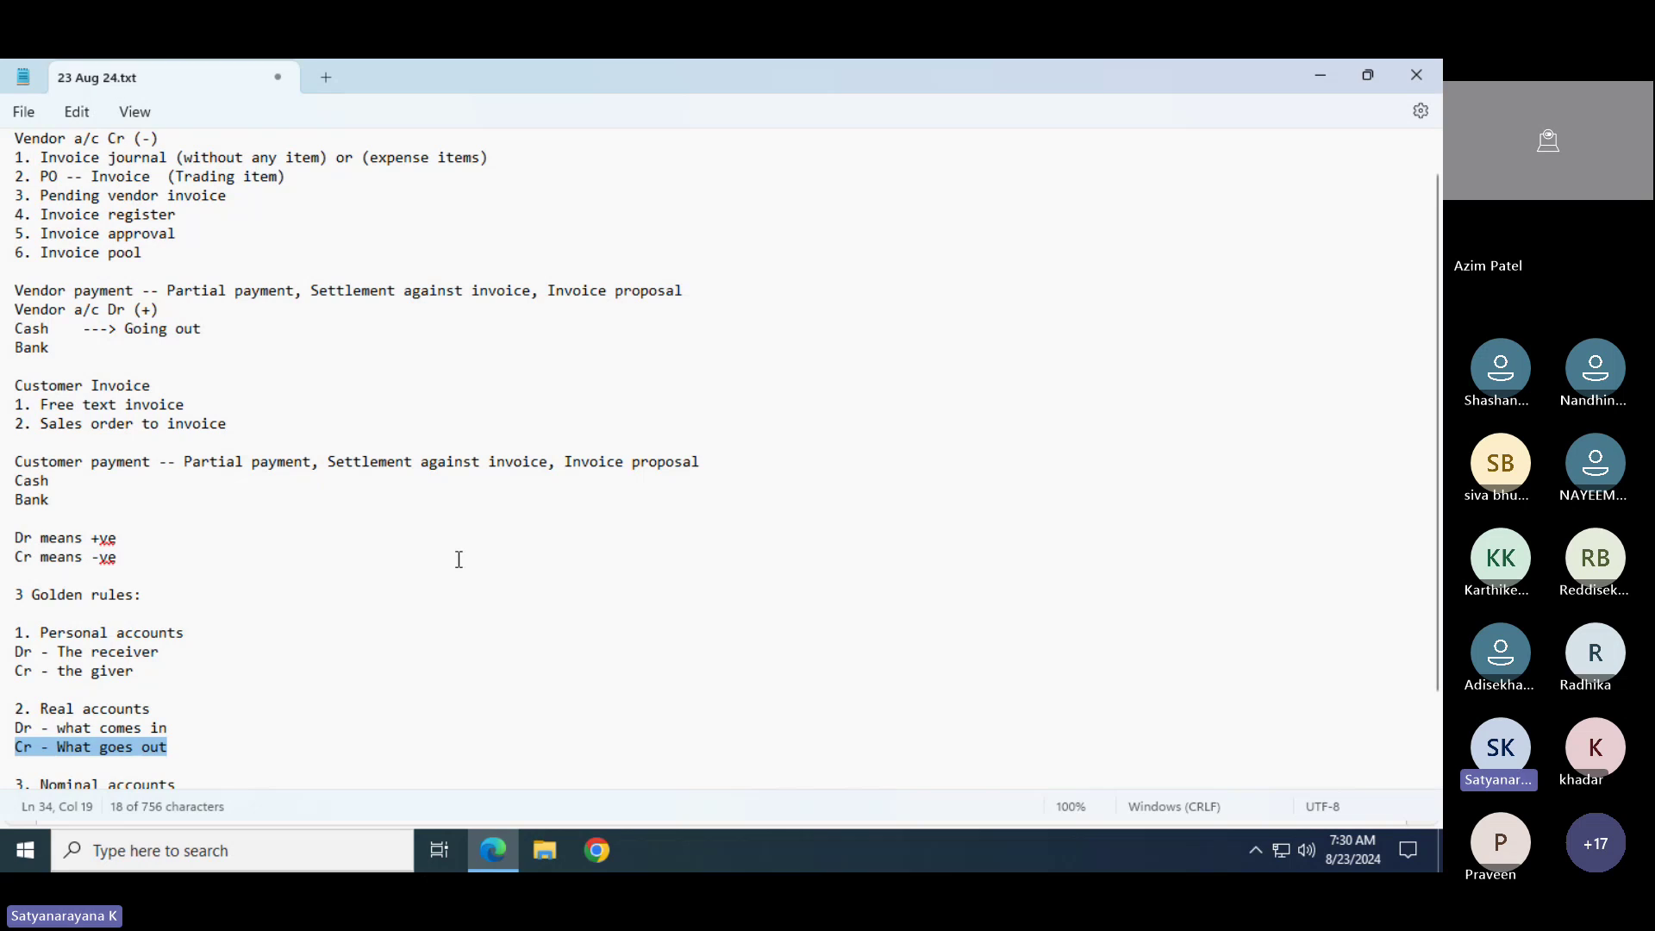
click(218, 333)
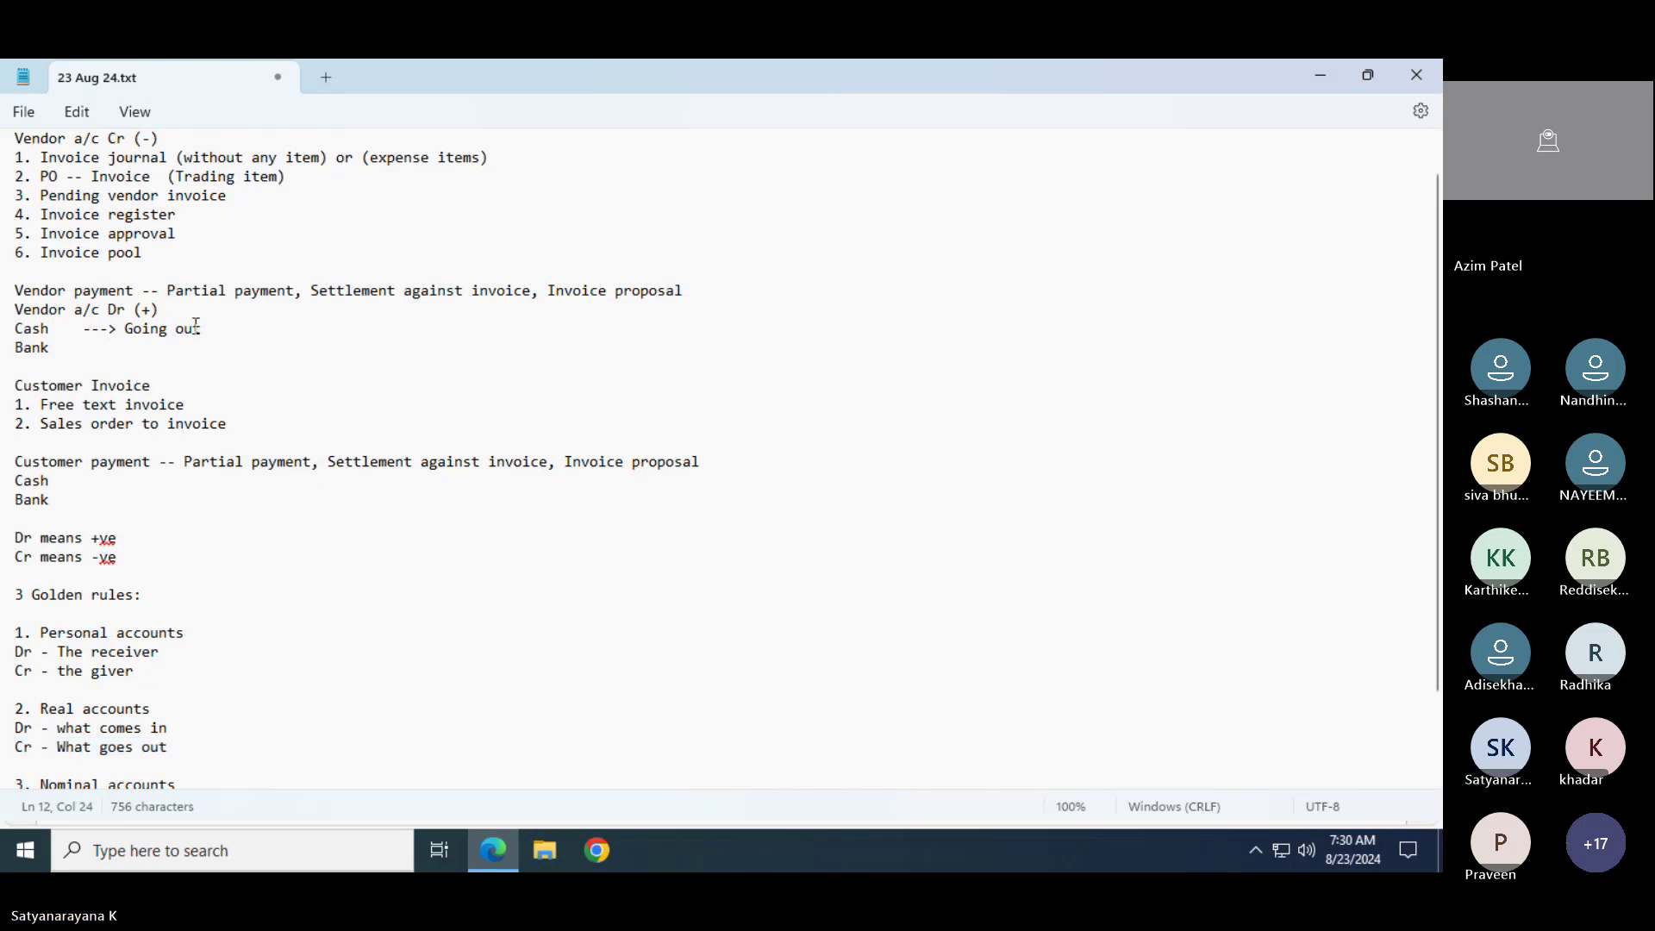
drag(164, 311, 24, 312)
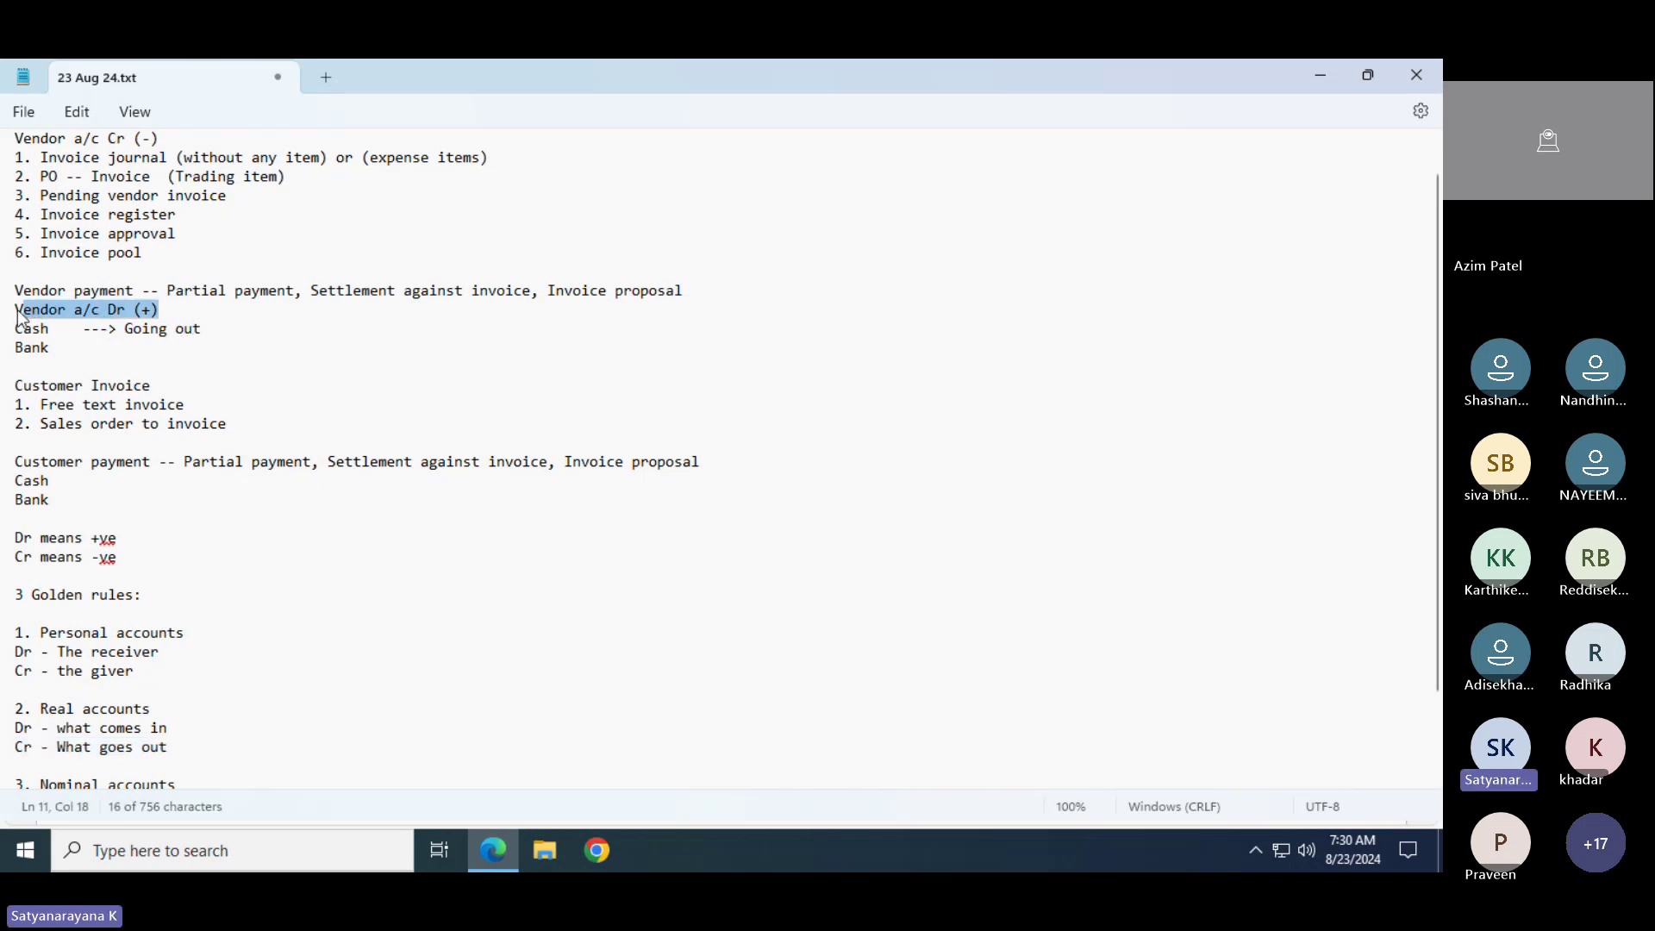
key(alt+Tab)
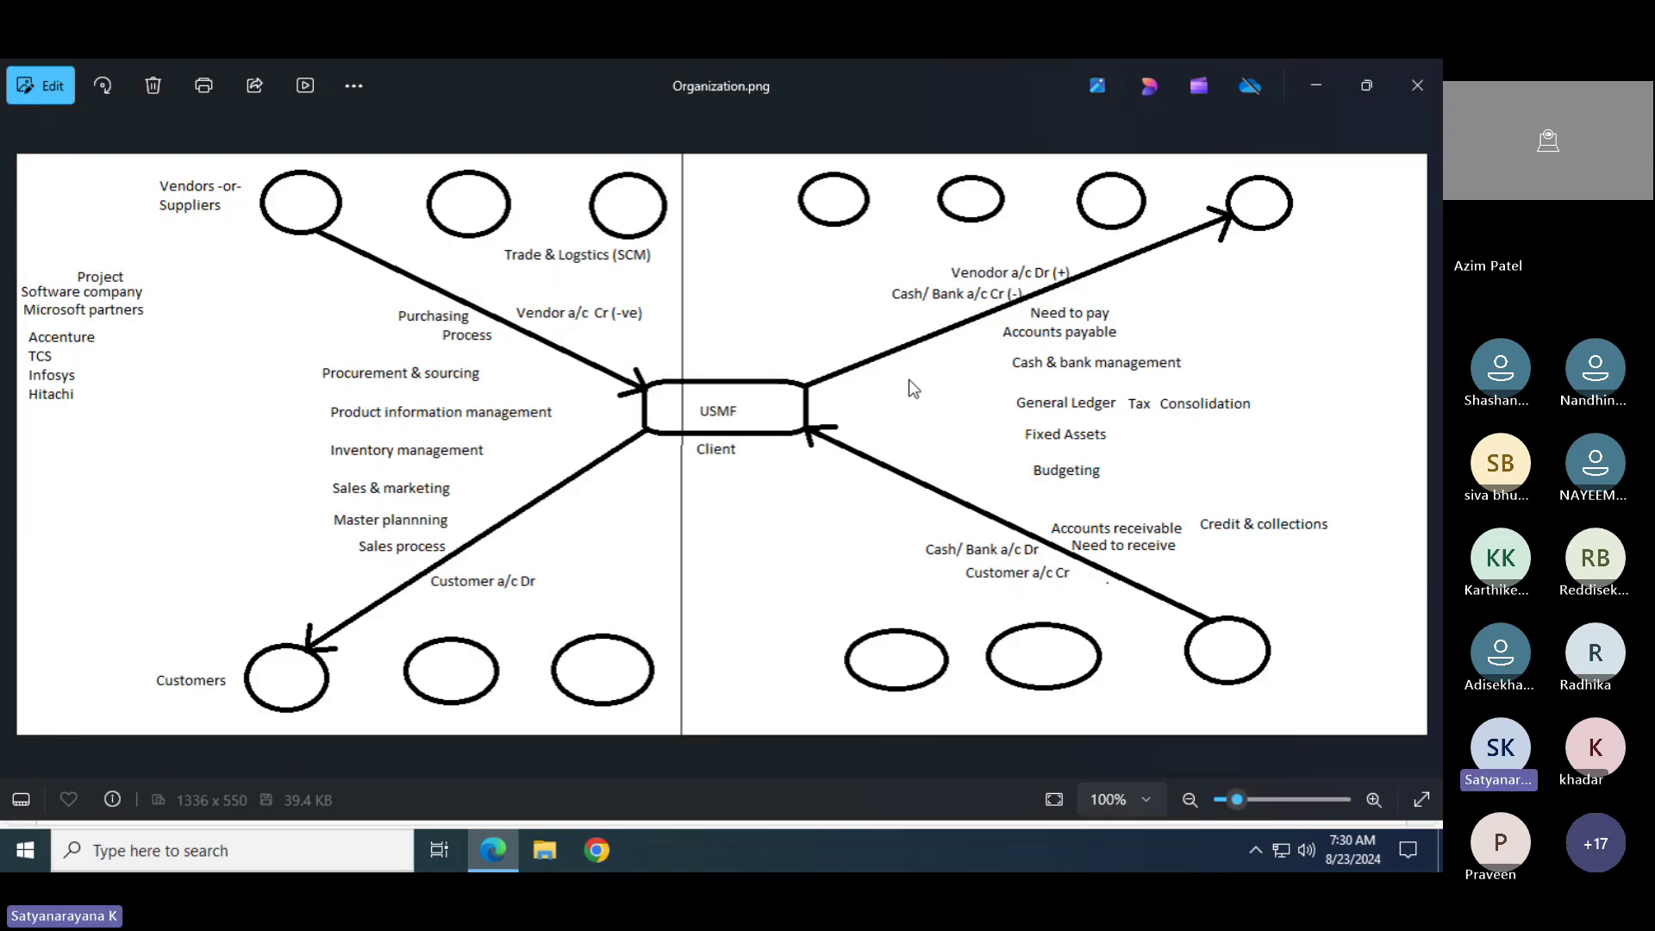
key(alt+Tab)
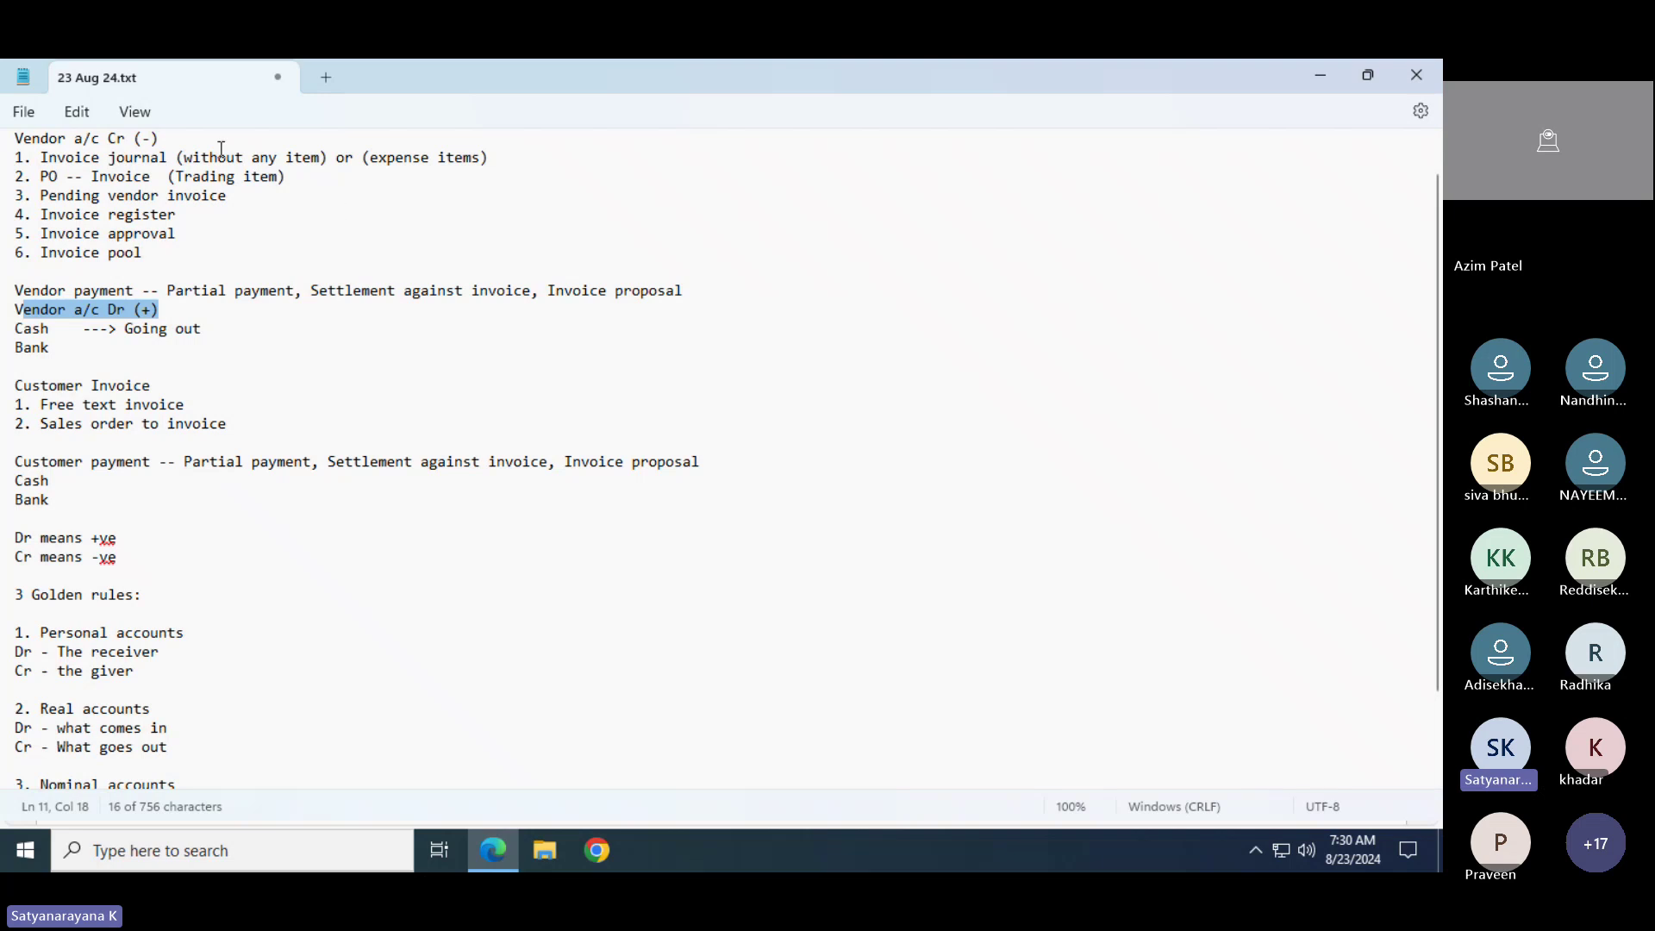
drag(172, 138, 24, 131)
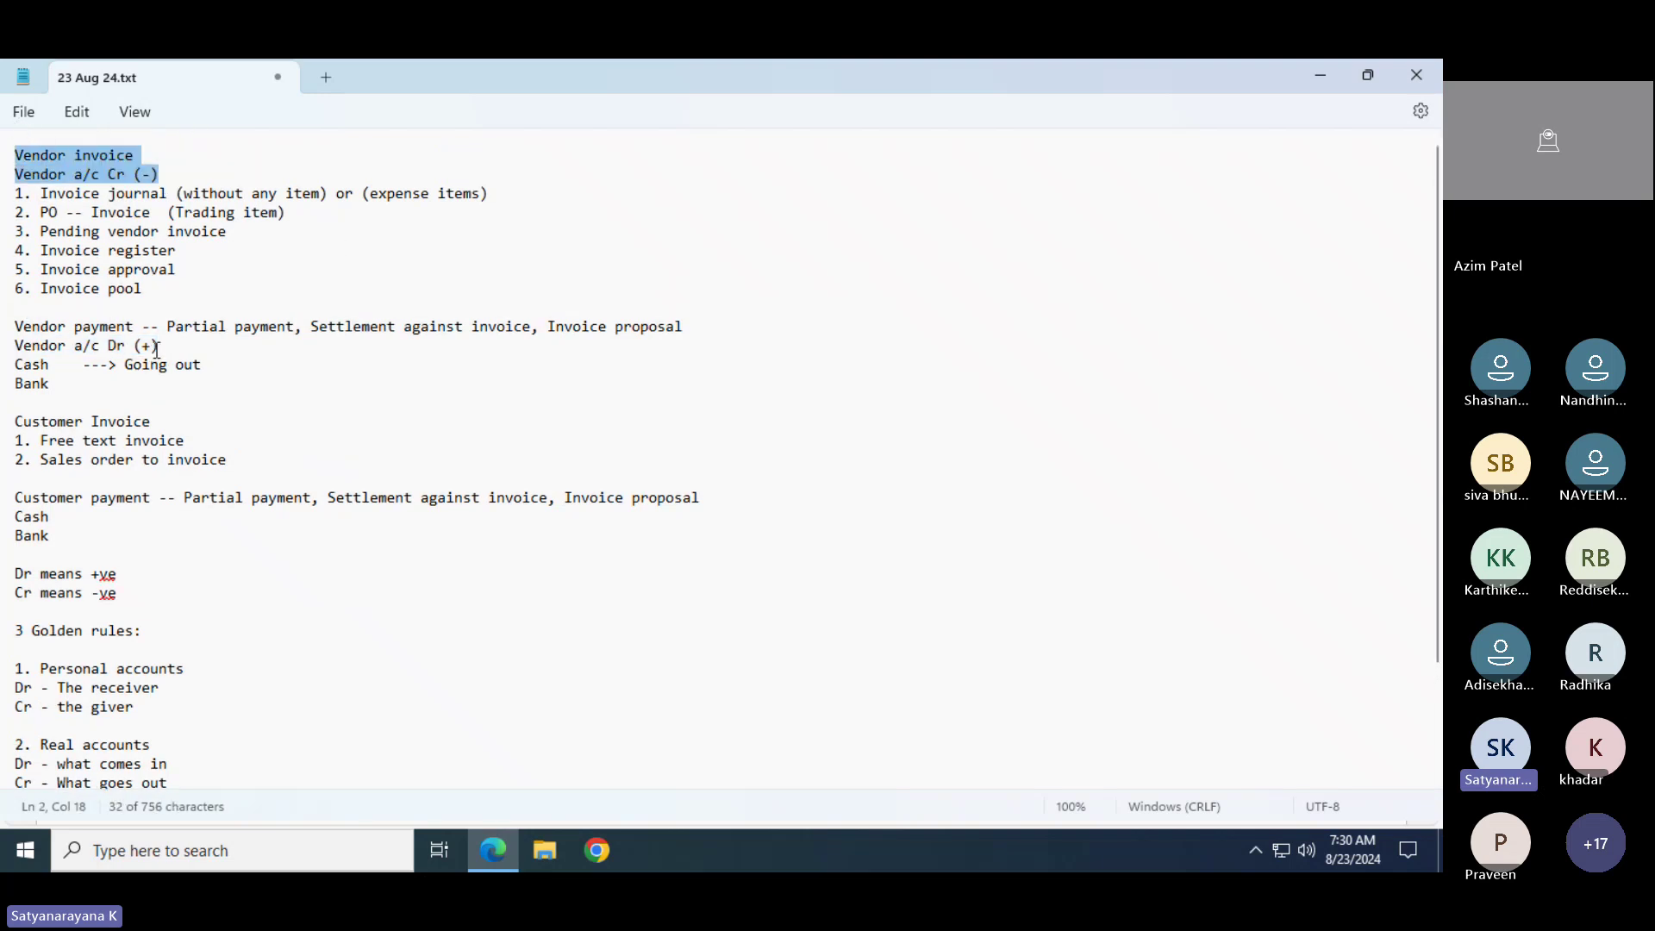
drag(157, 349, 15, 326)
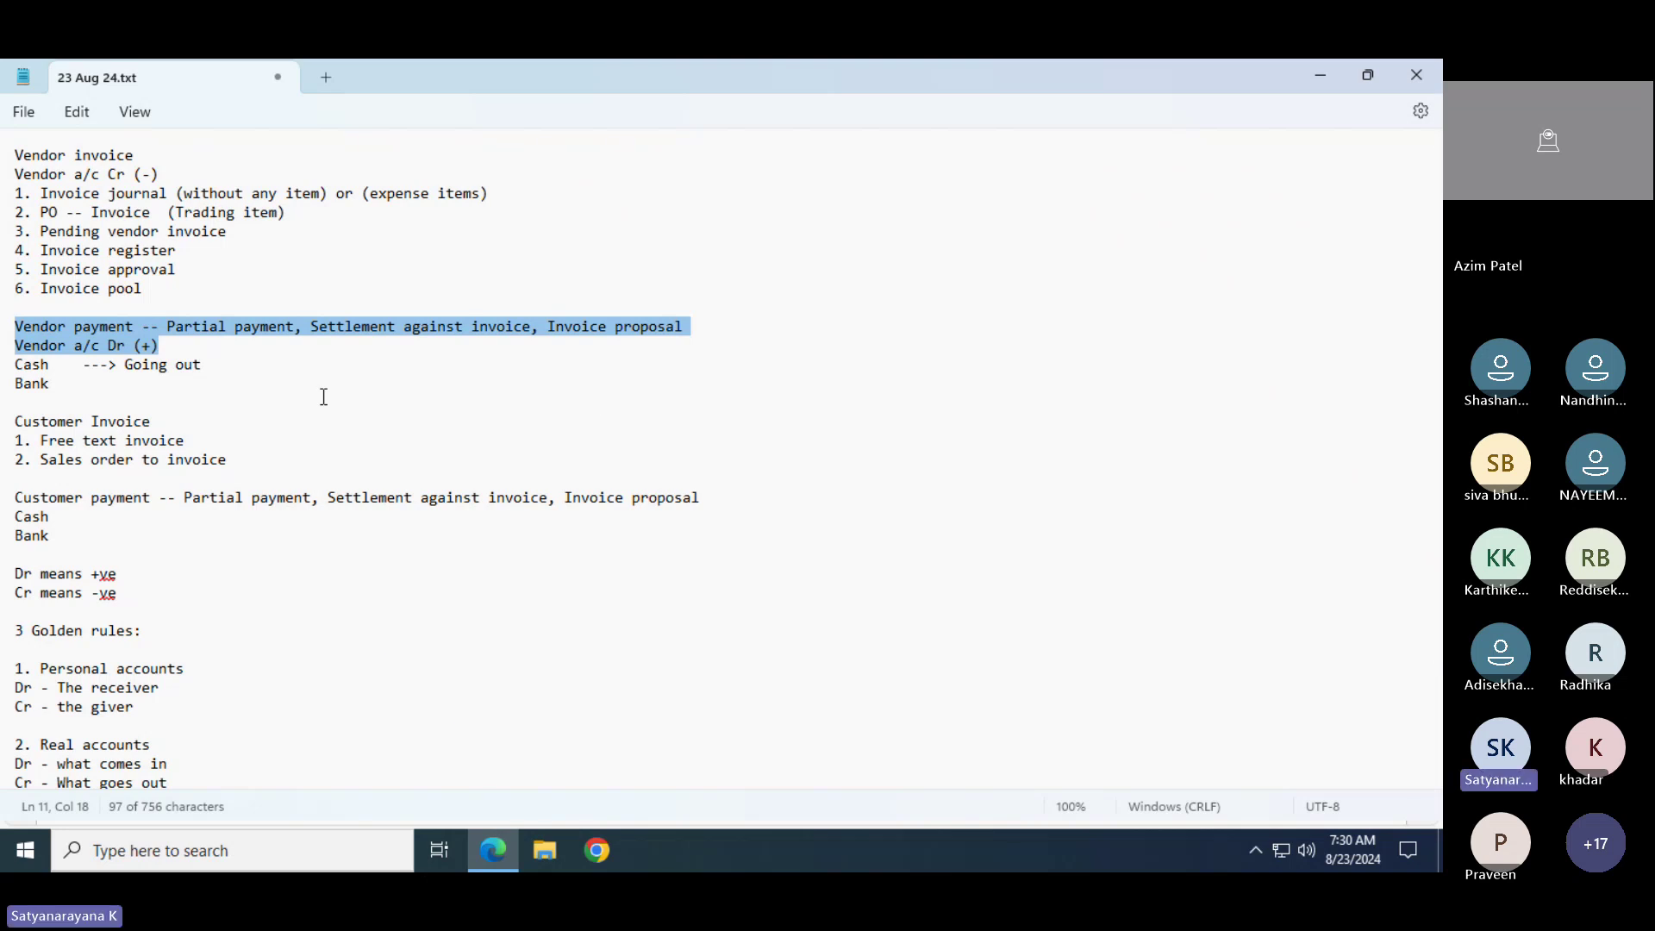
Switch from the notes to the Finance and Operations session showing the Batch 121 Vendor account record
key(alt+Tab)
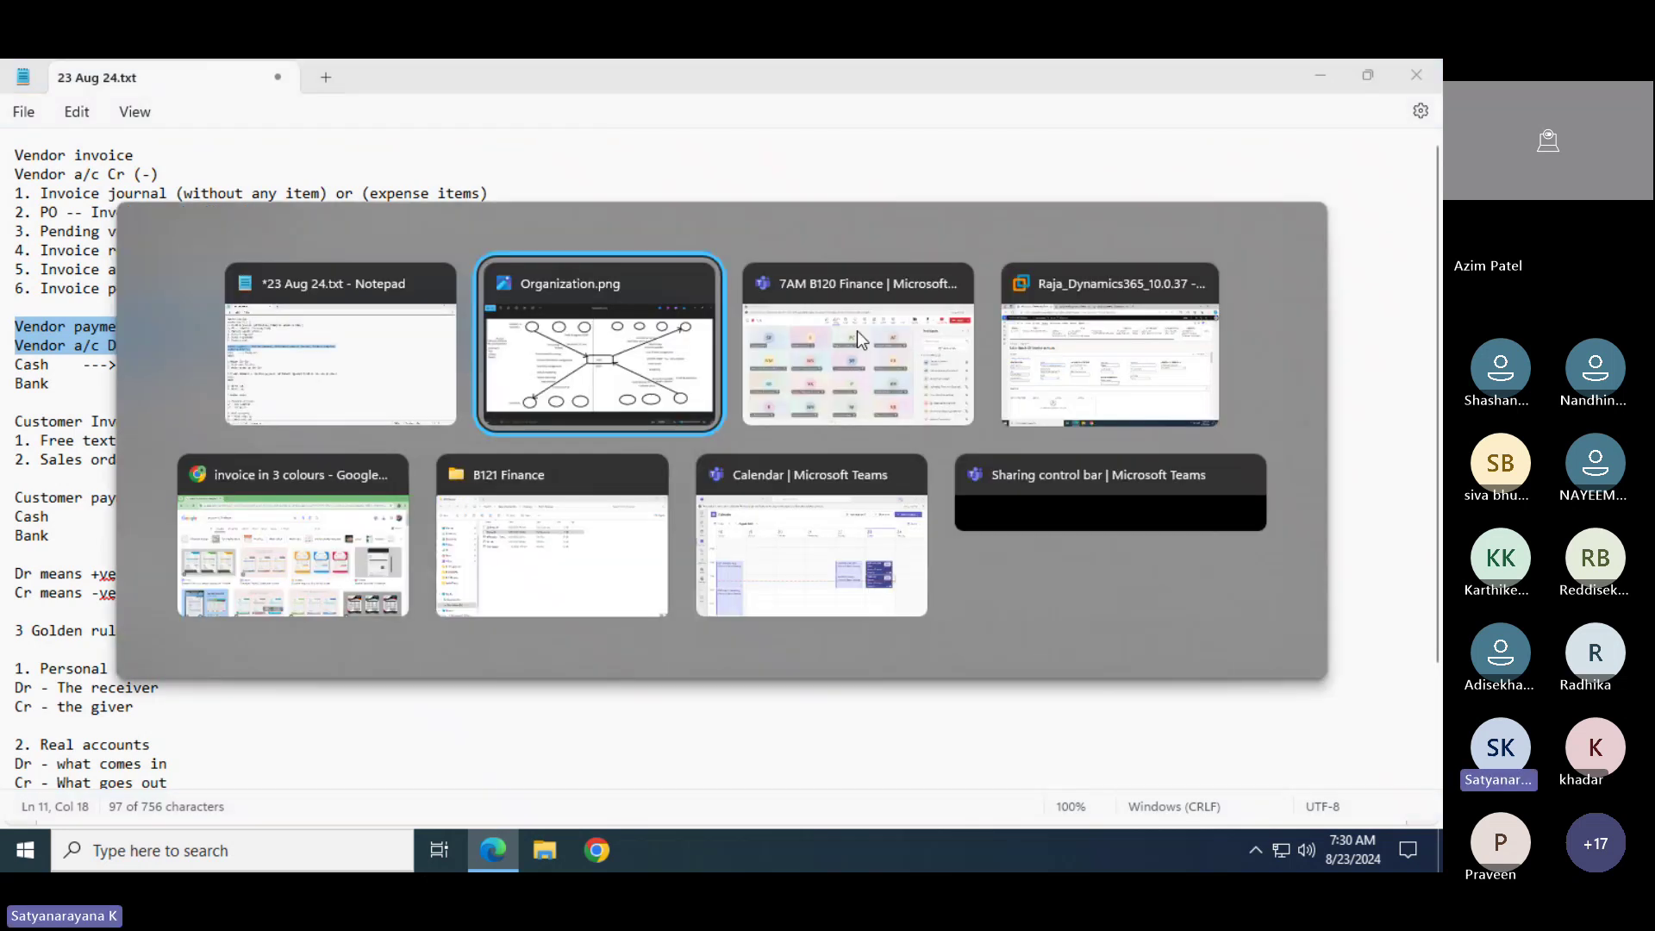
key(alt+Tab)
key(alt+Tab)
key(alt+Tab)
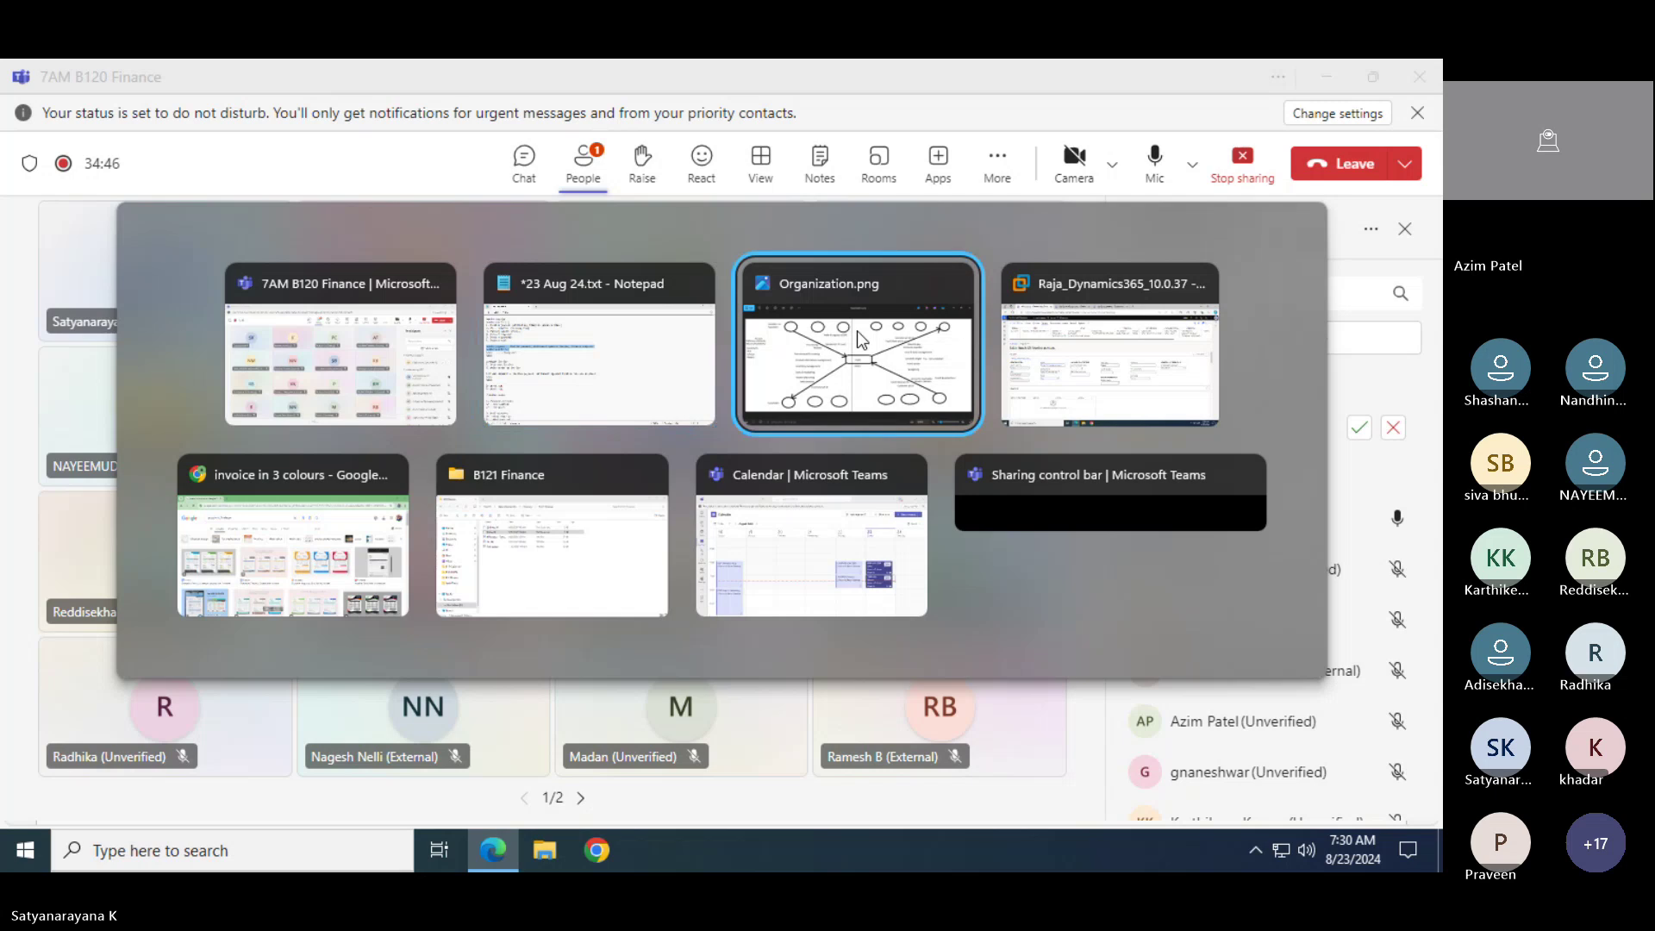
key(alt+Tab)
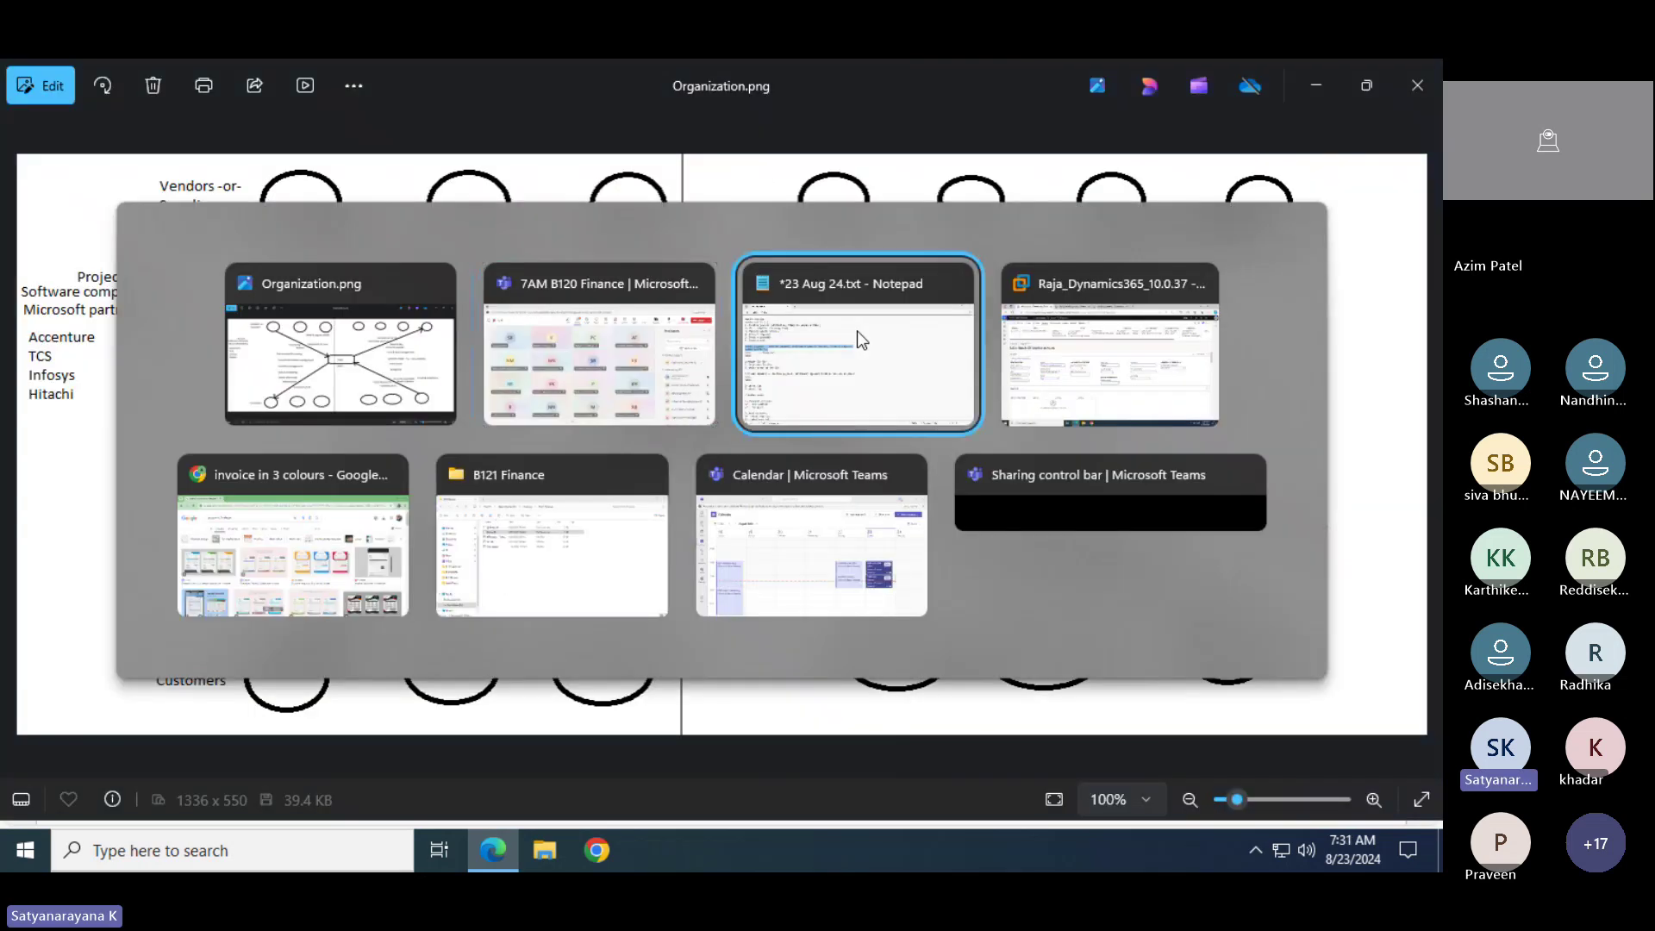
key(alt+Tab)
key(alt+Tab)
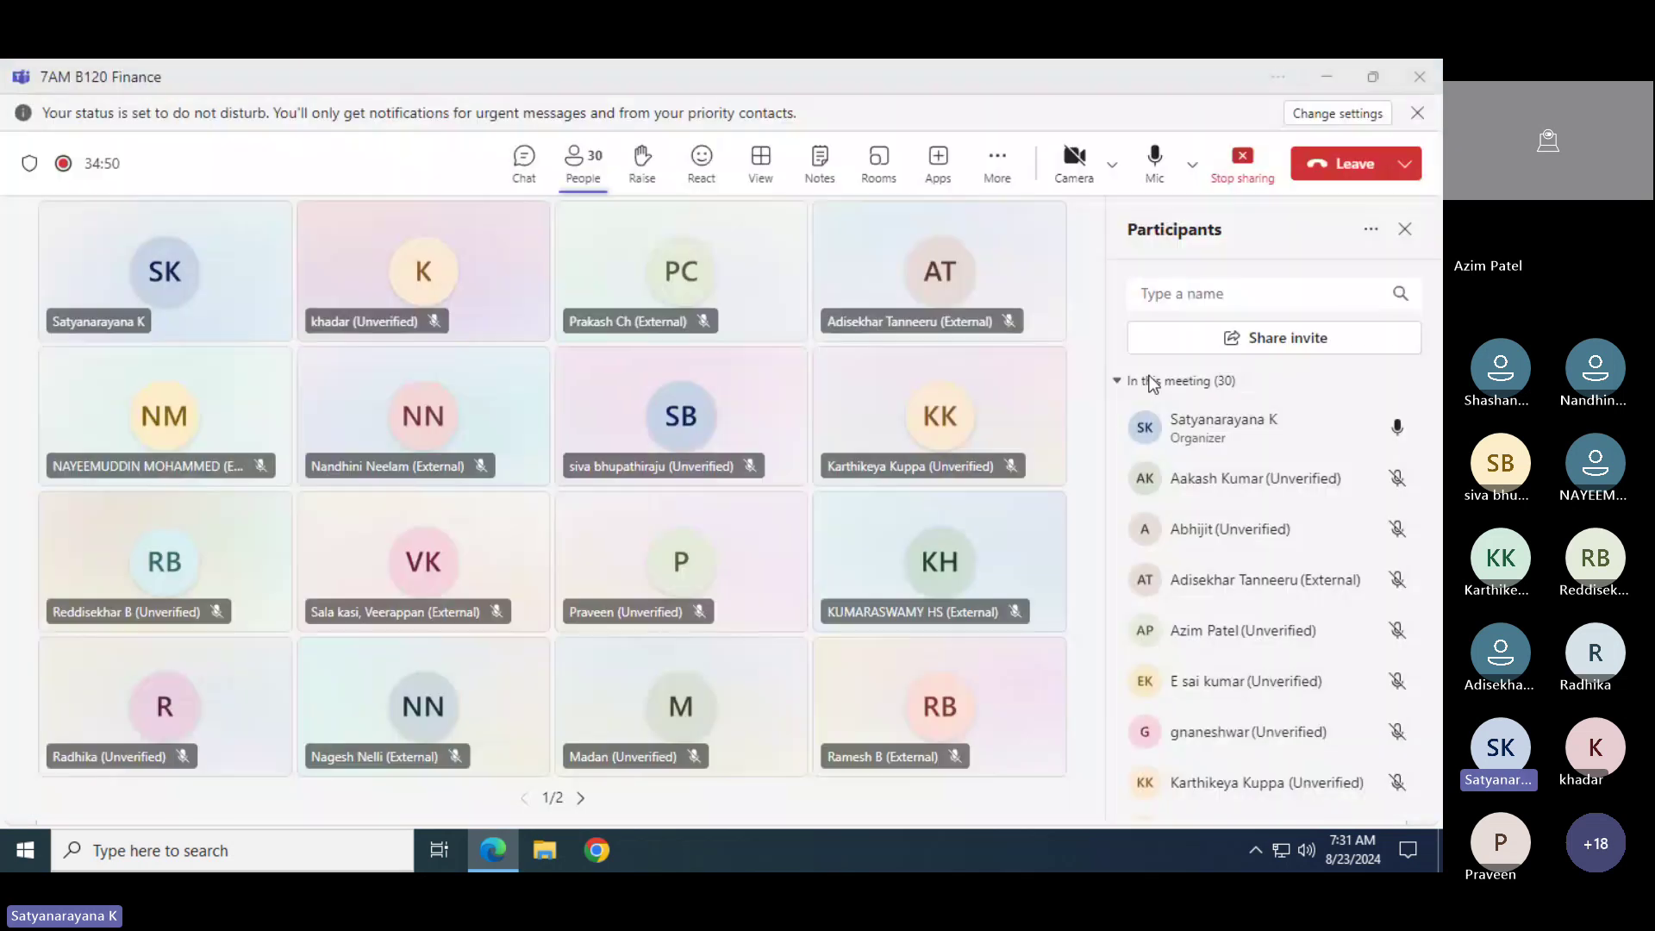
key(alt+Tab)
key(alt+Tab)
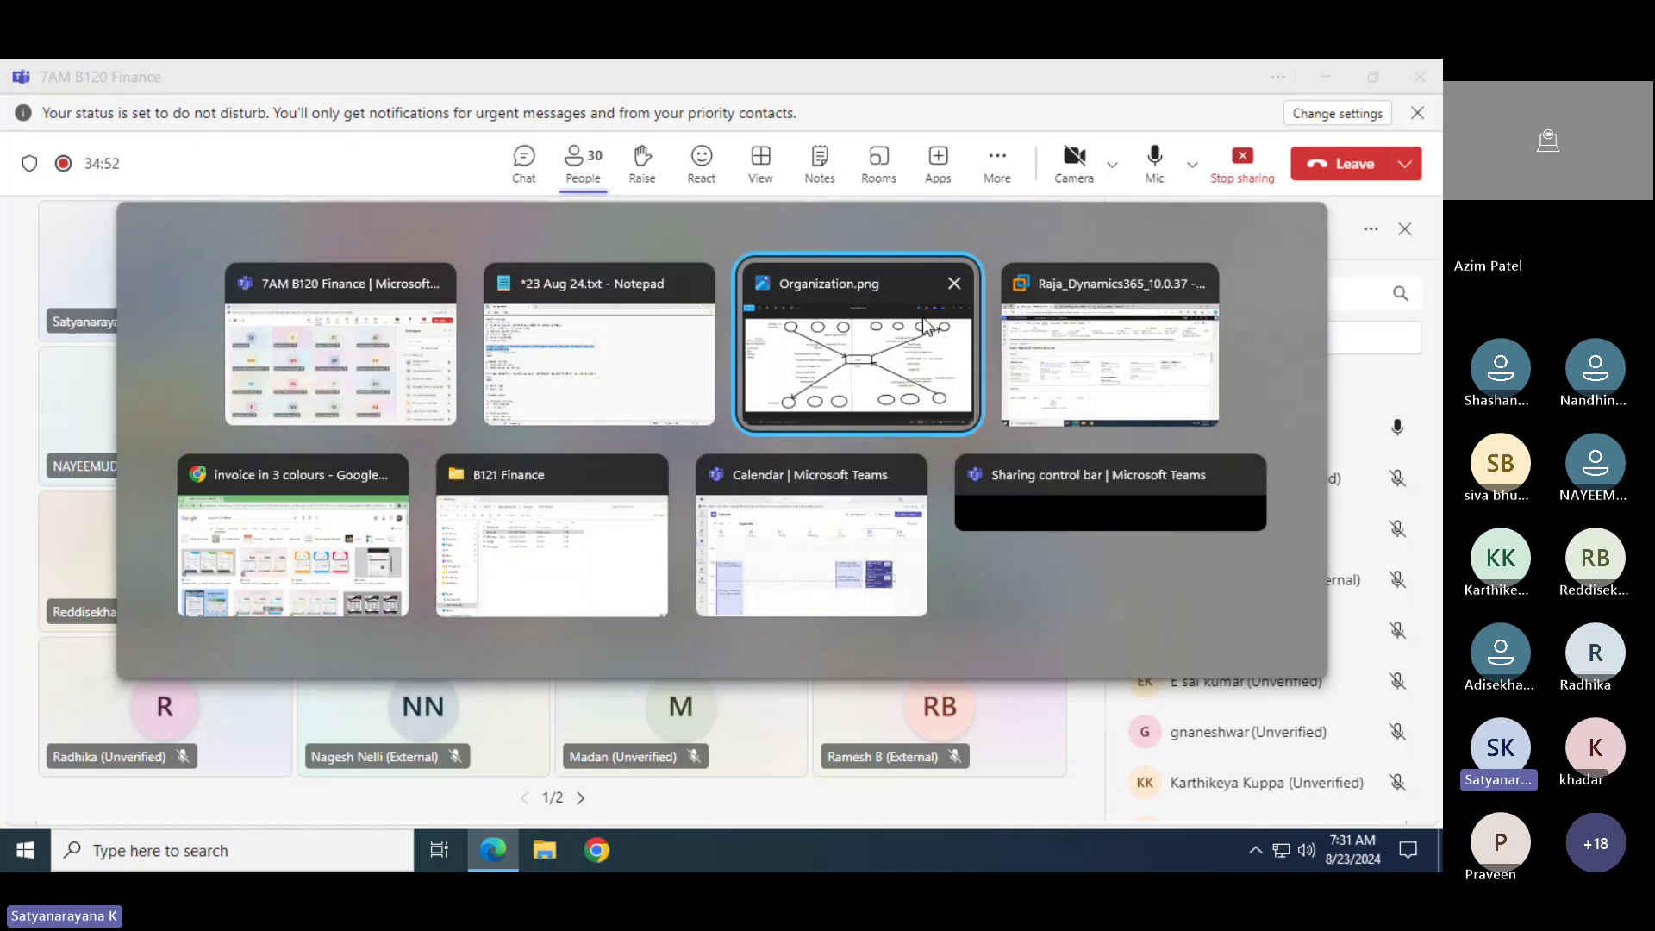
key(alt+Tab)
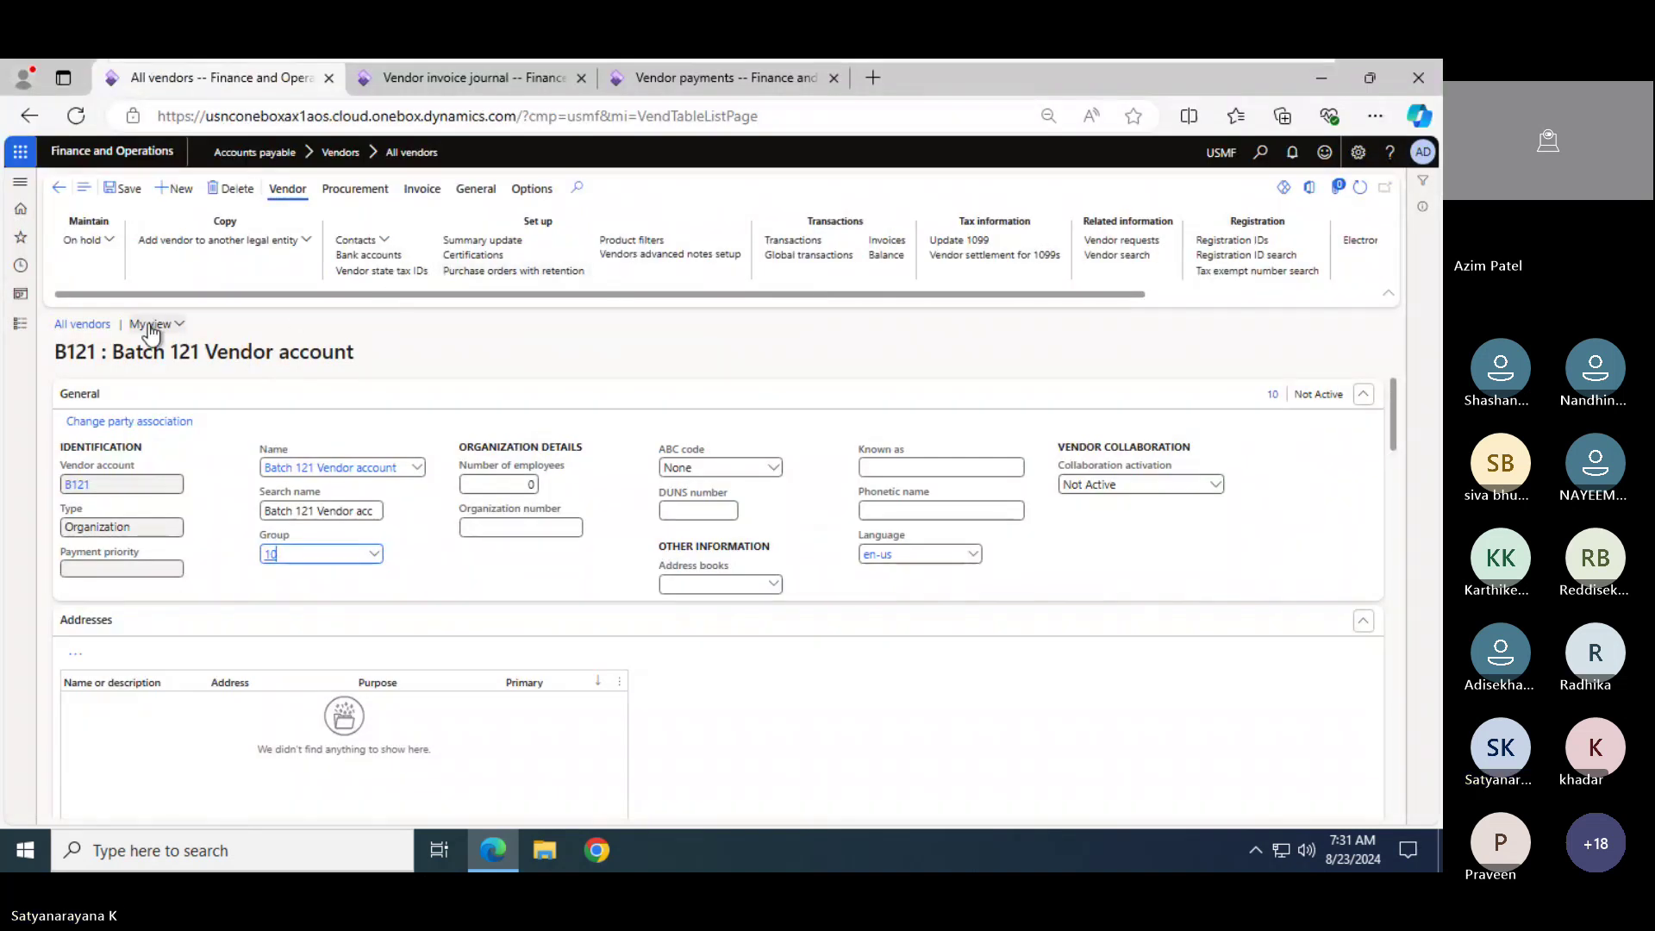
Open the All customers list in Accounts receivable
click(21, 324)
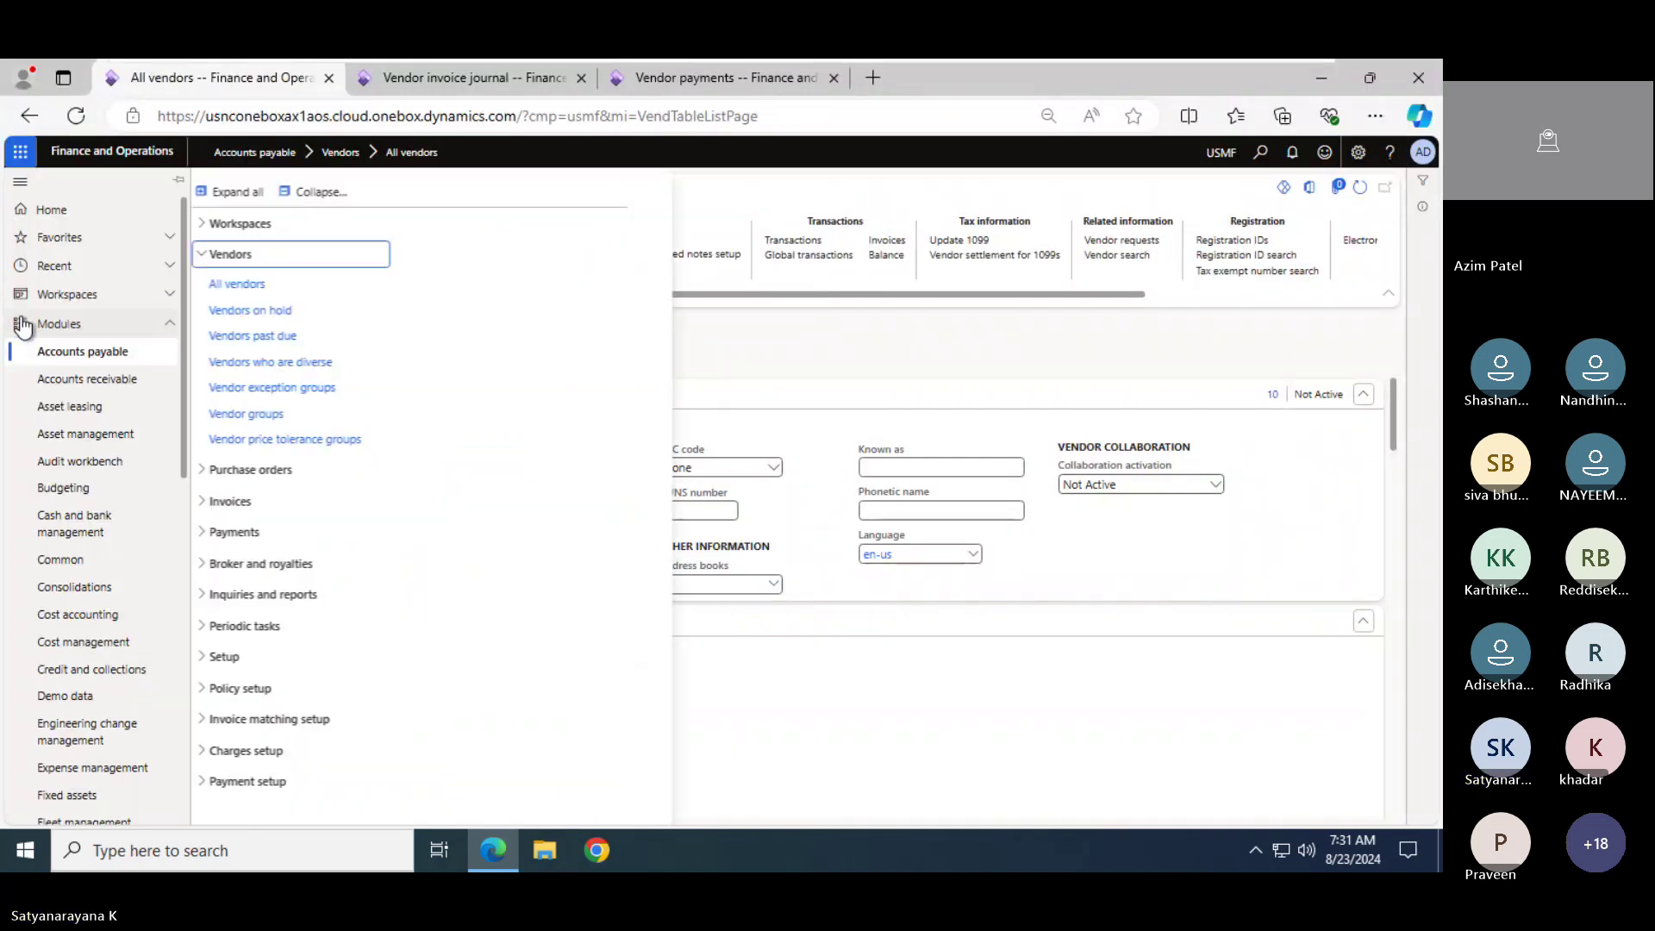
click(85, 381)
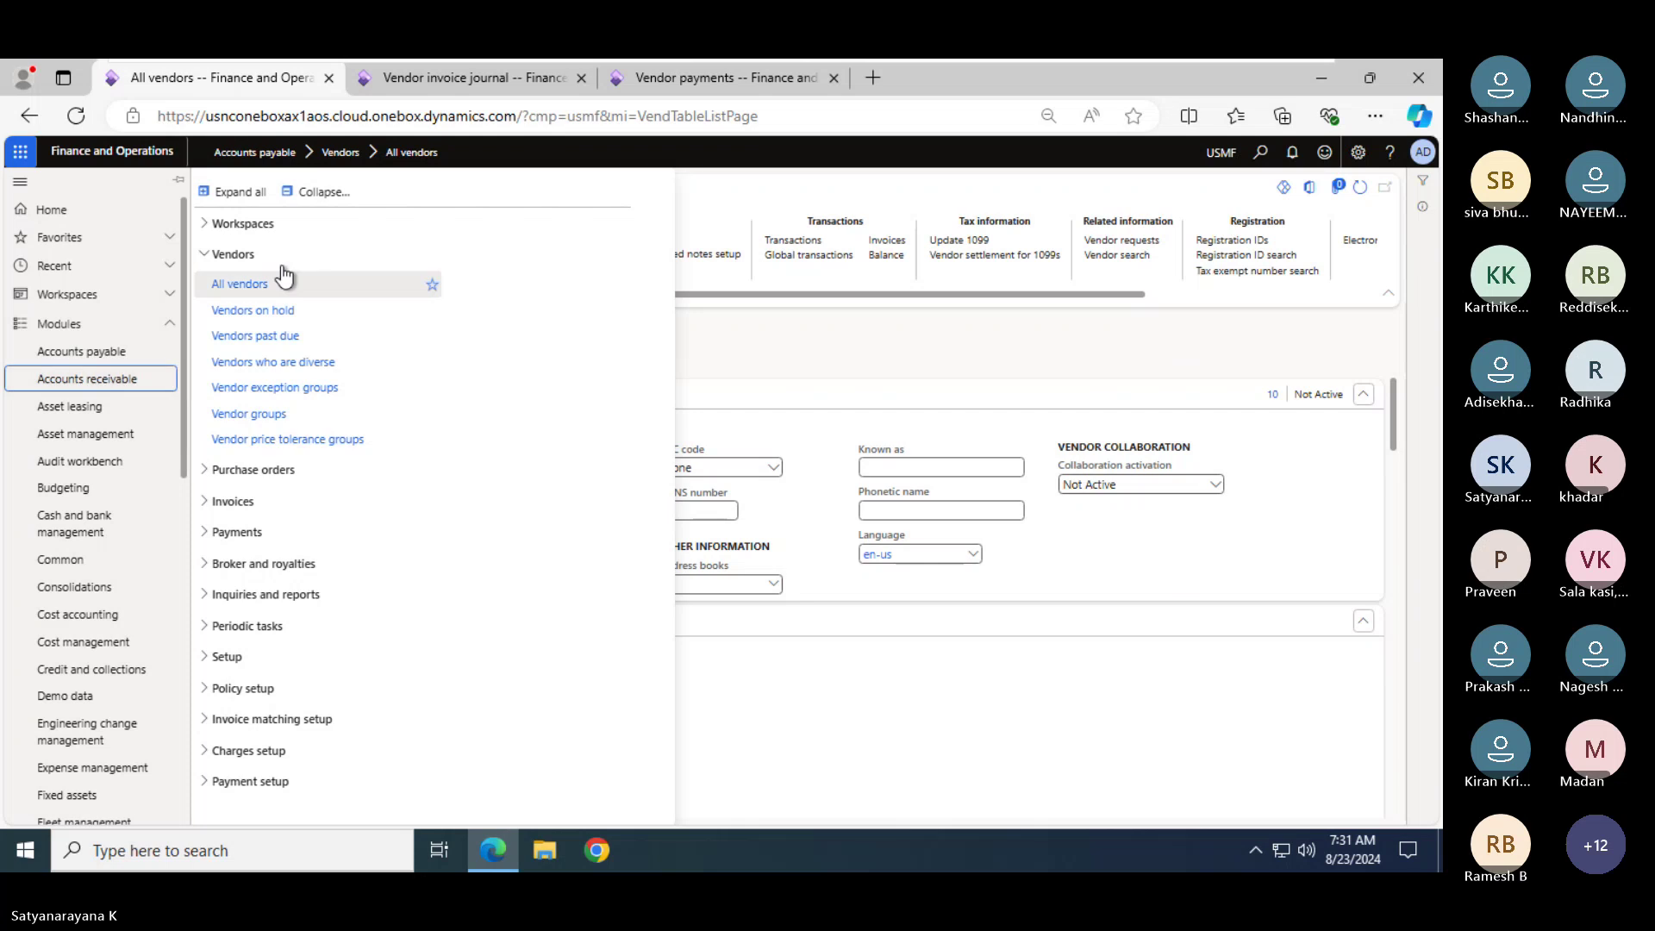
click(316, 194)
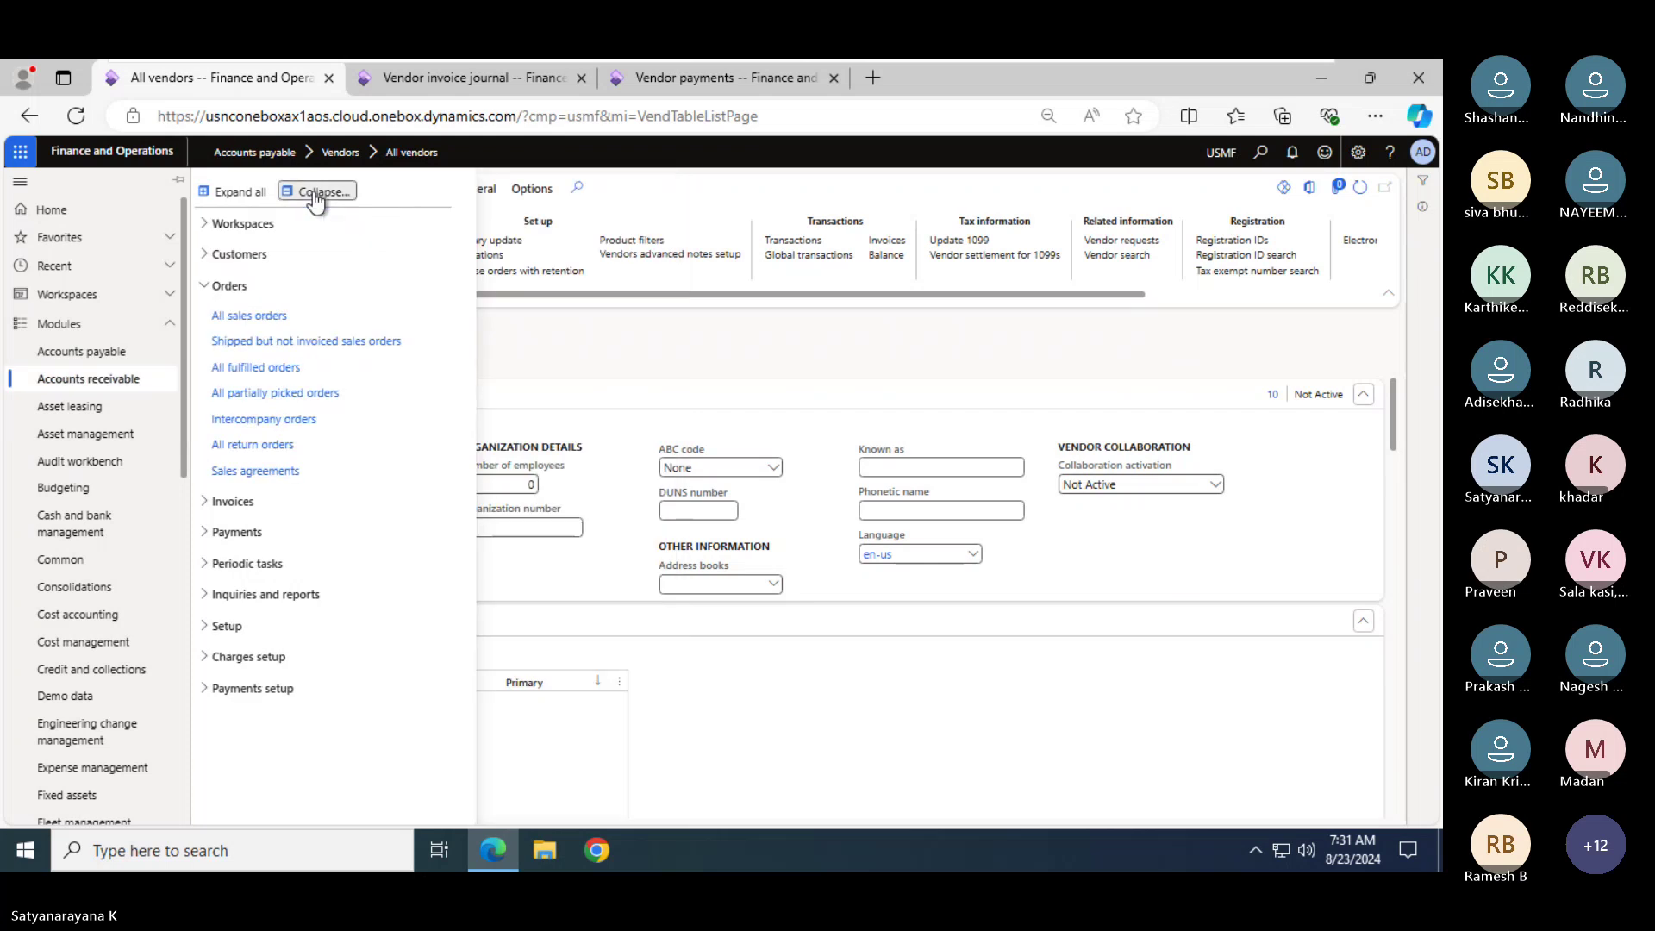
click(247, 259)
click(247, 284)
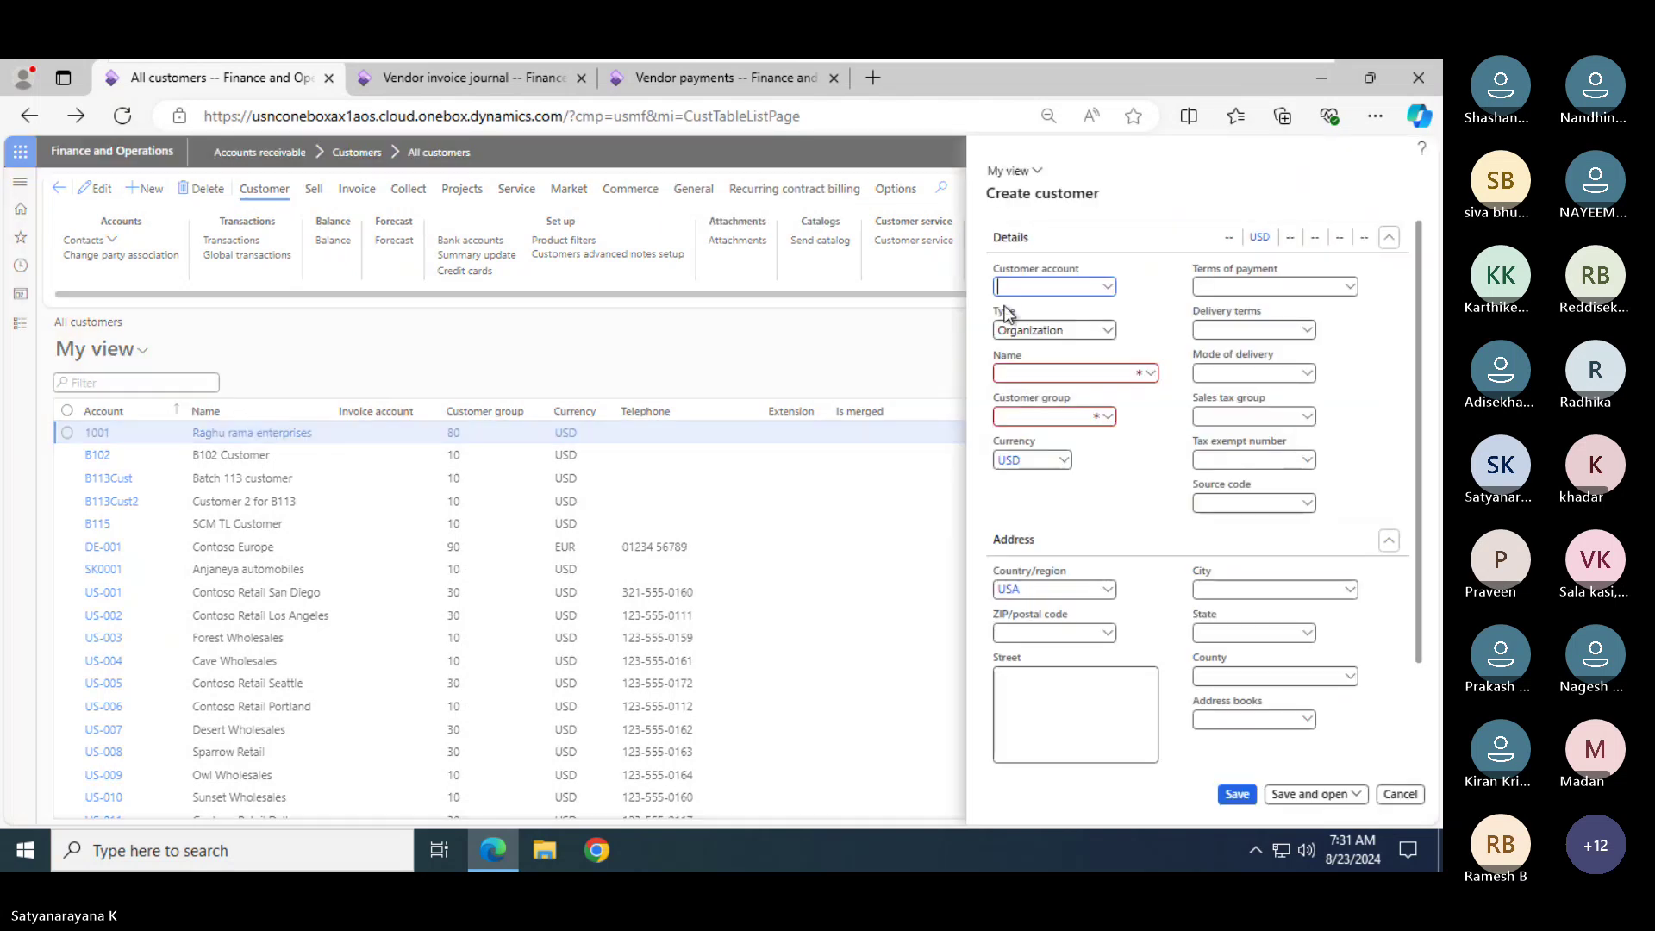
Enter the customer account ID and the name "Batch 121 customer" in a new customer record
text(121)
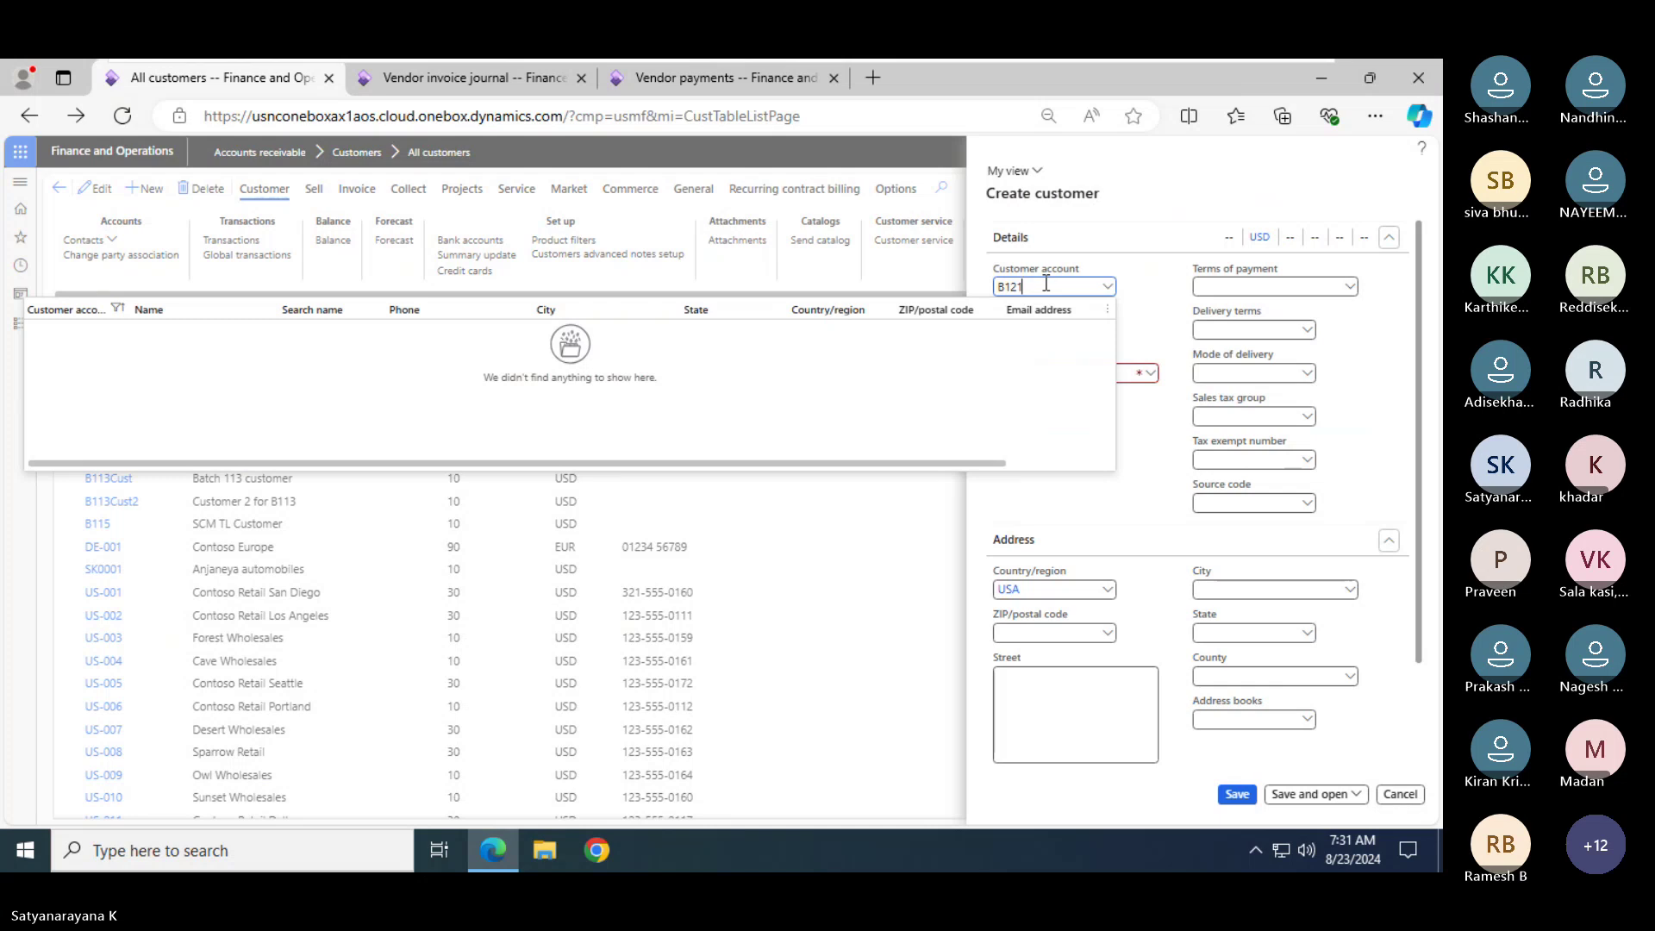
key(Tab)
key(Tab)
text(B)
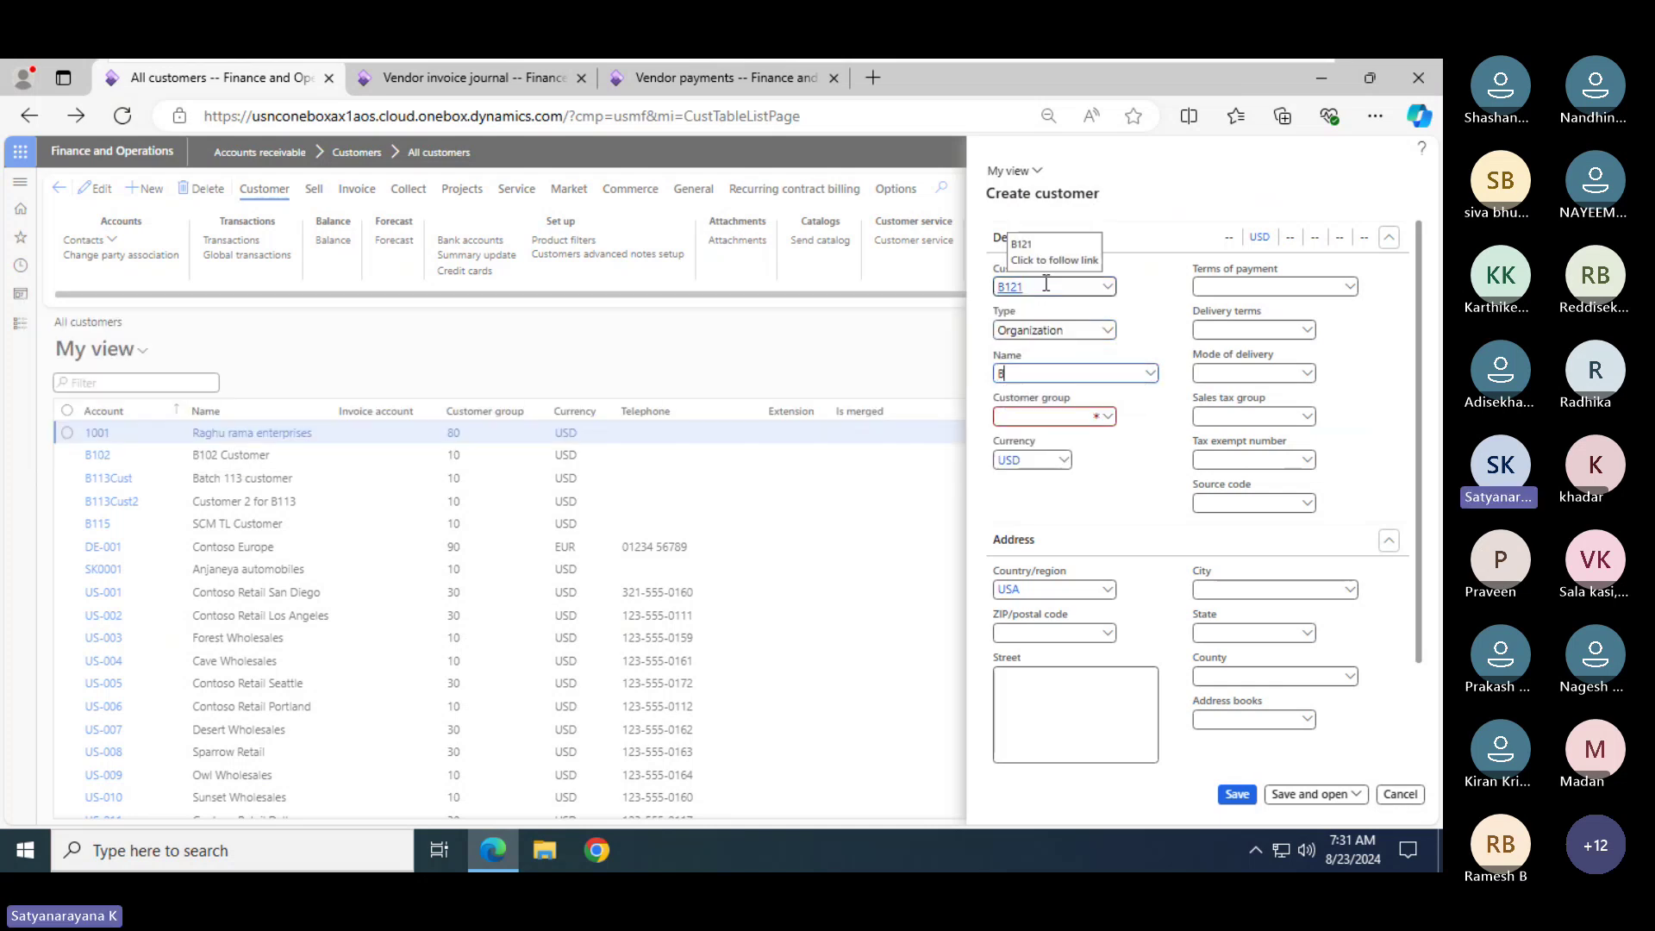
text(atch)
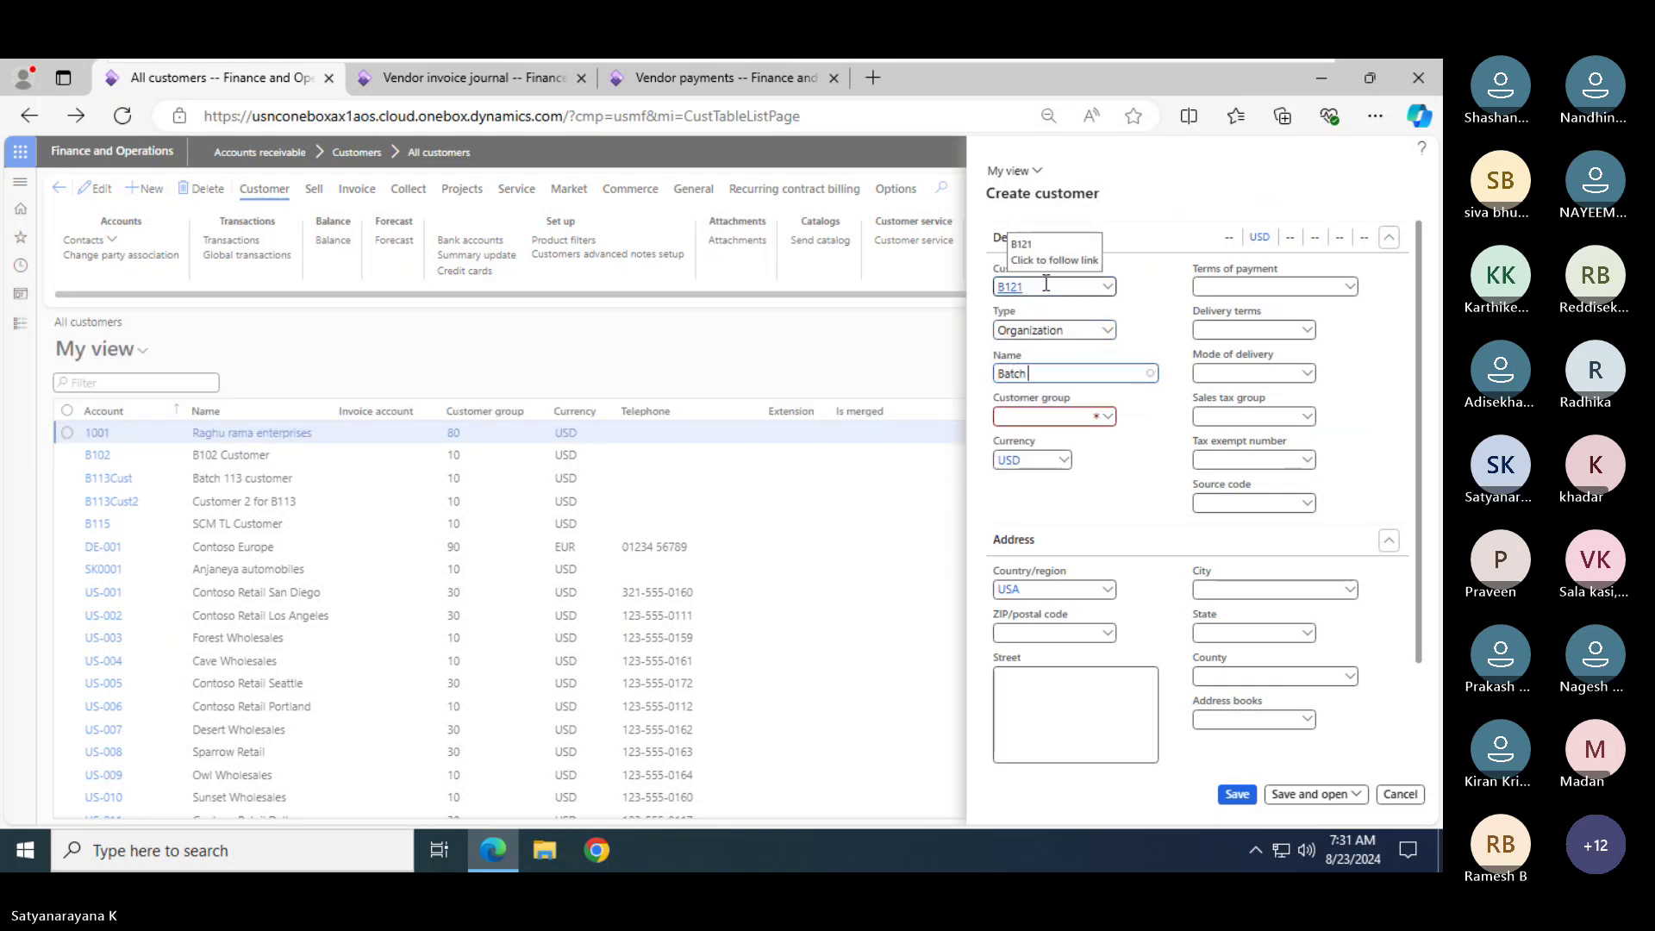
text( 121 customer)
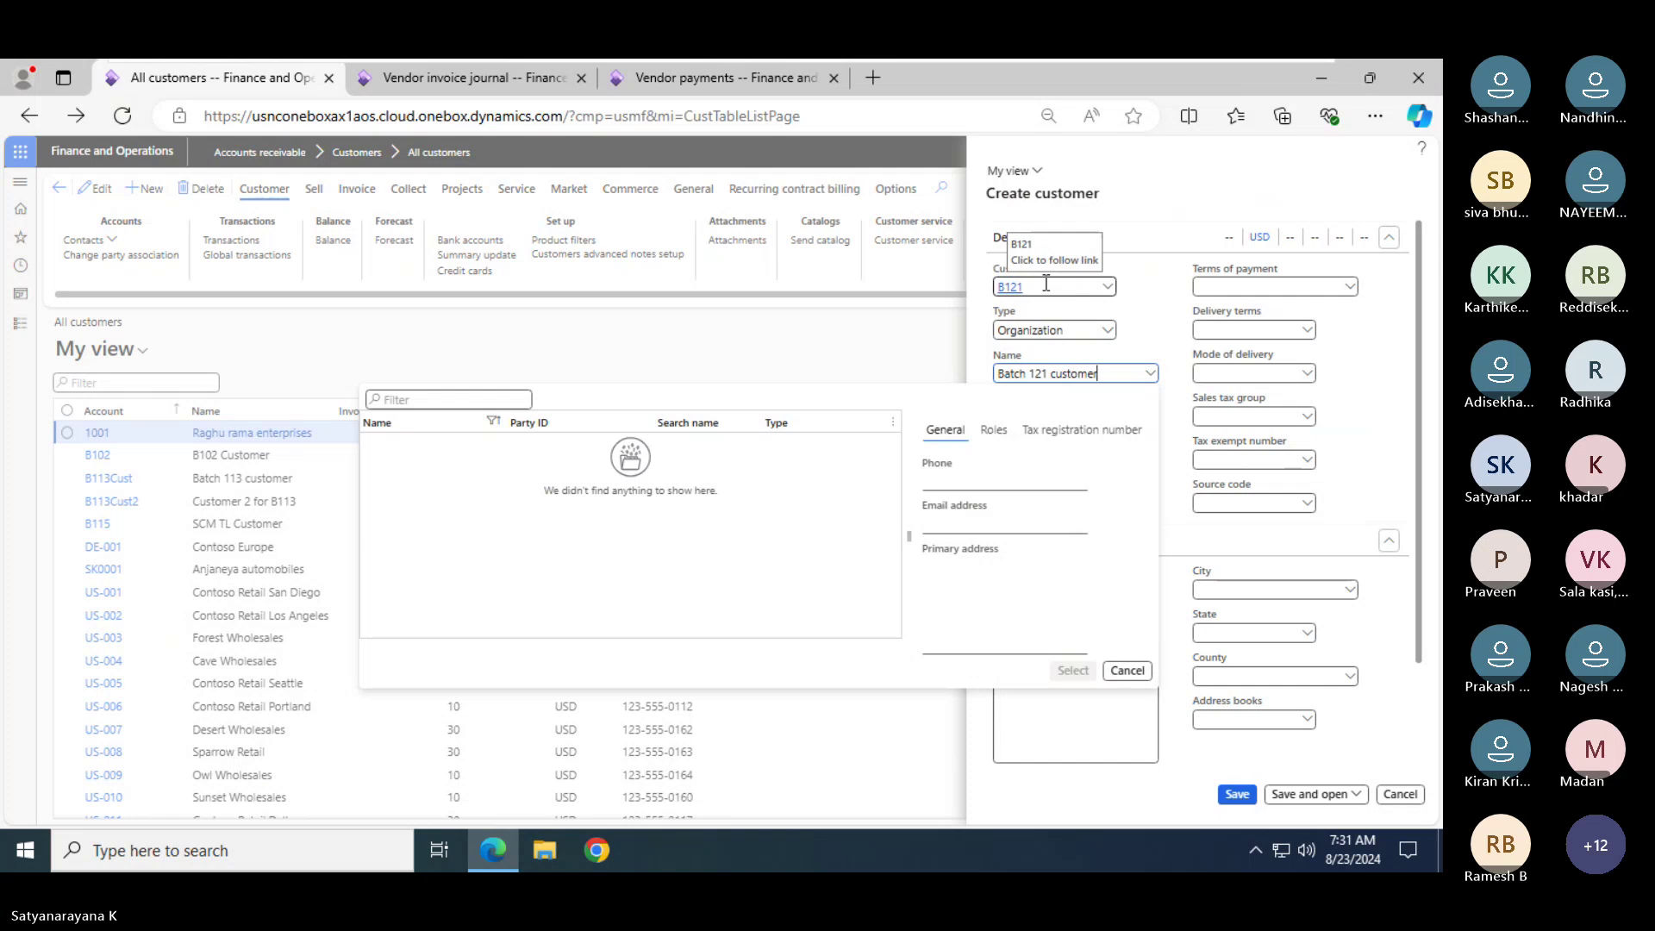
click(1182, 422)
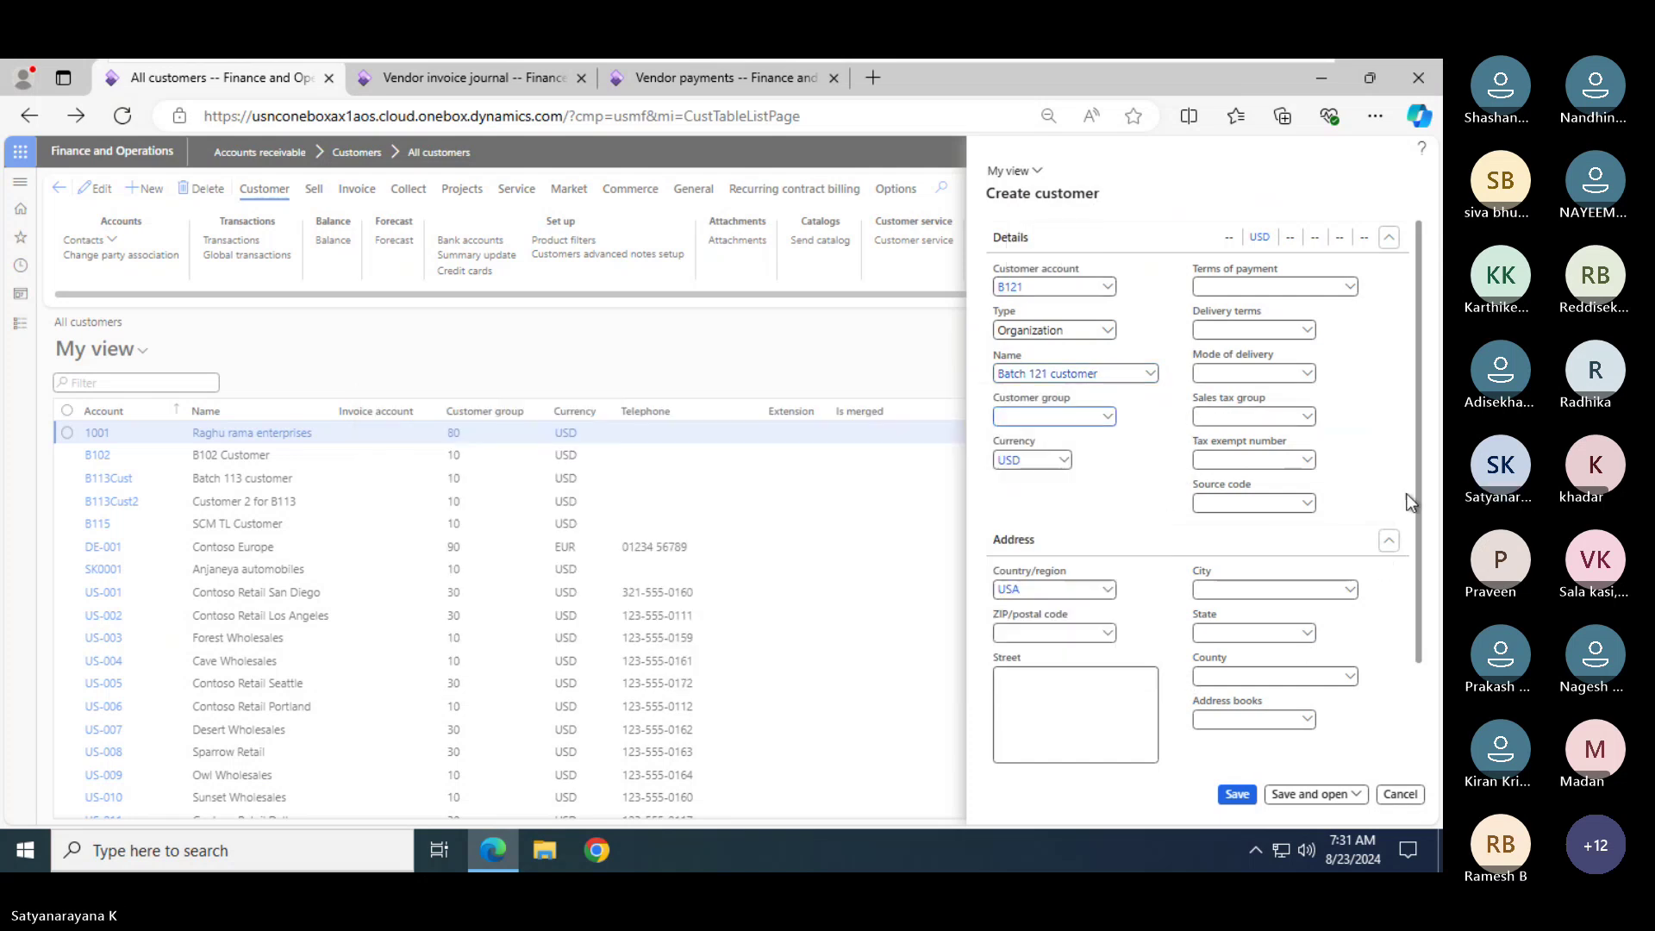
Assign the new customer to customer group 10 (Wholesales customers) and save the record
scroll(1405, 569, down, 3)
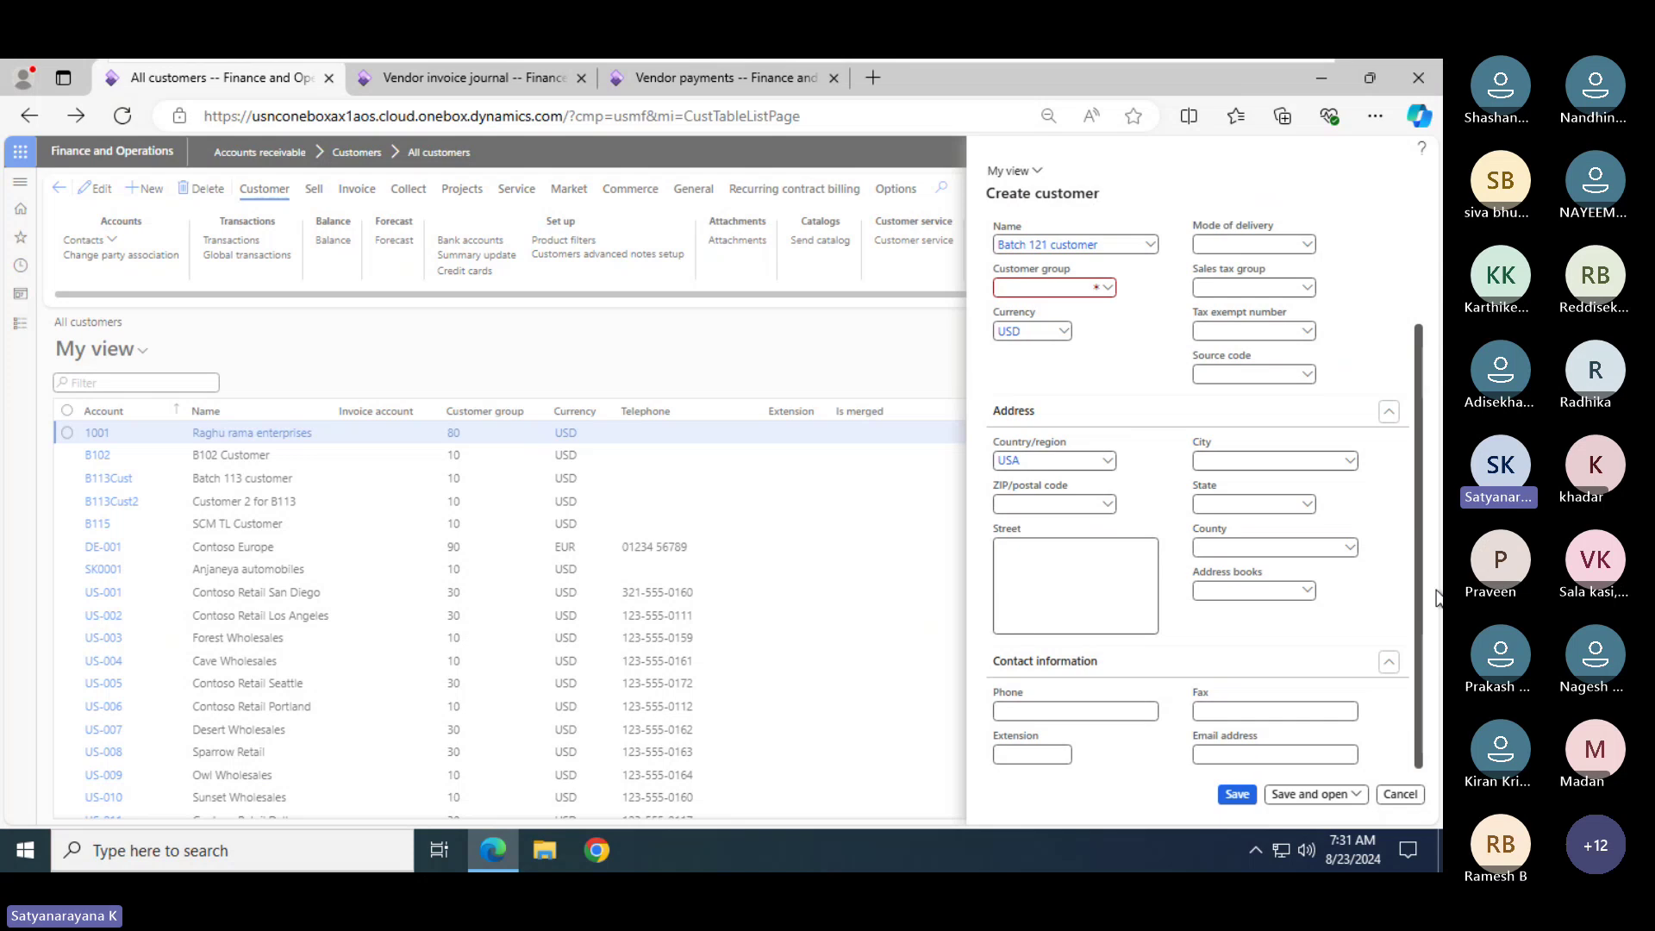
scroll(1427, 473, up, 3)
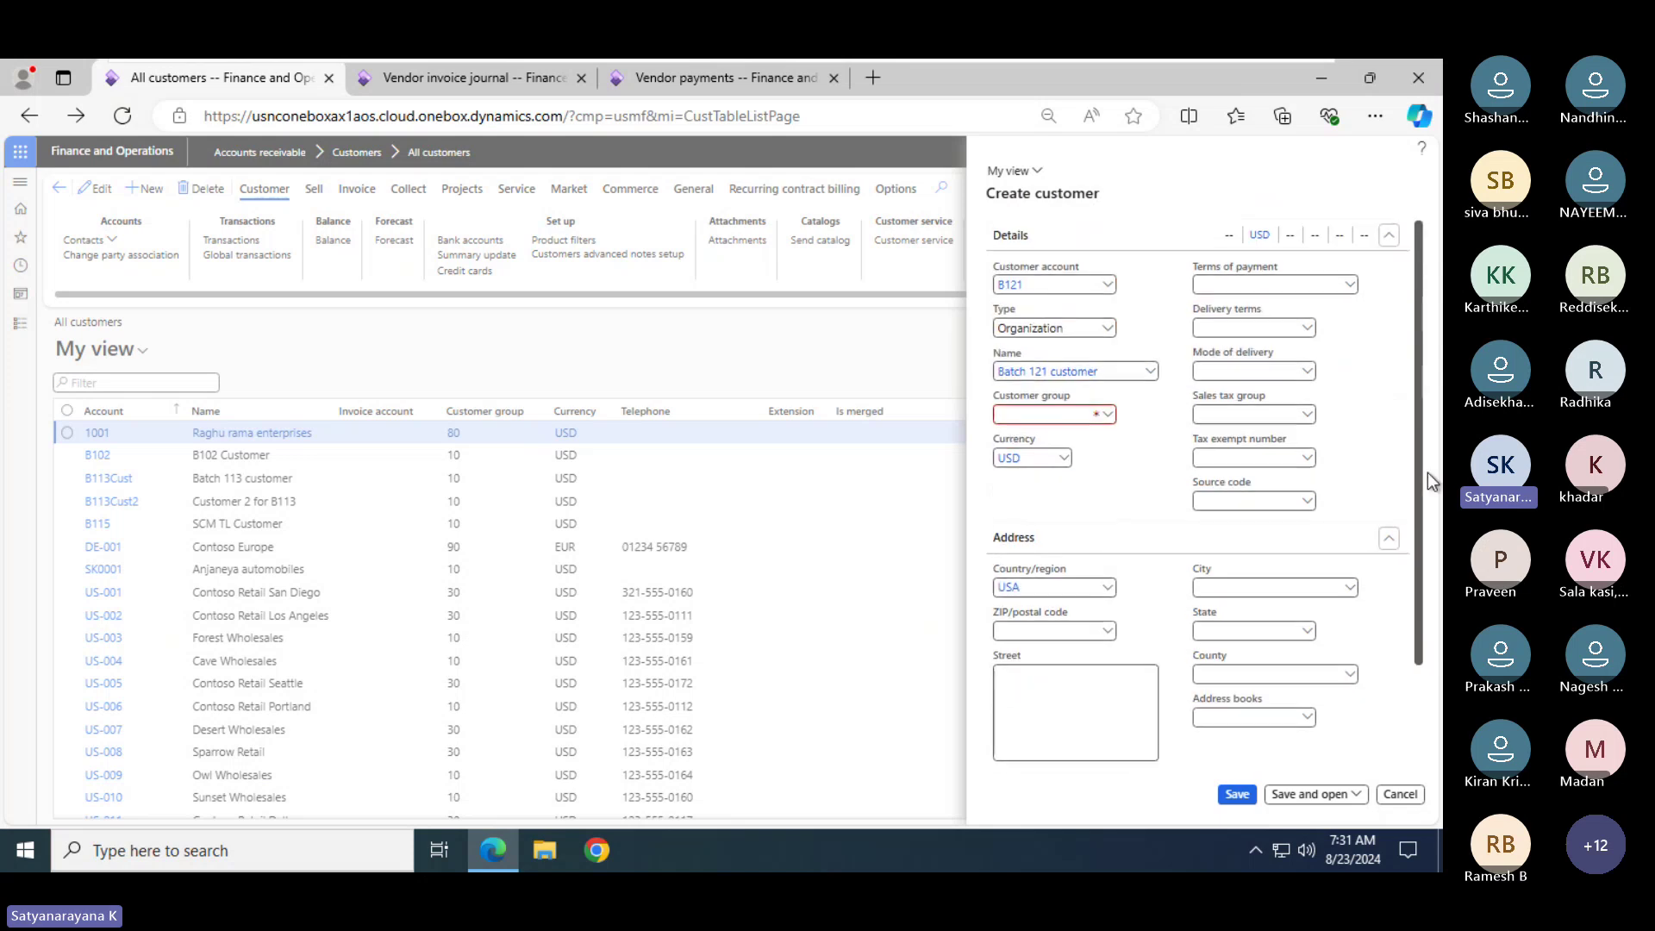
click(1106, 414)
click(1027, 459)
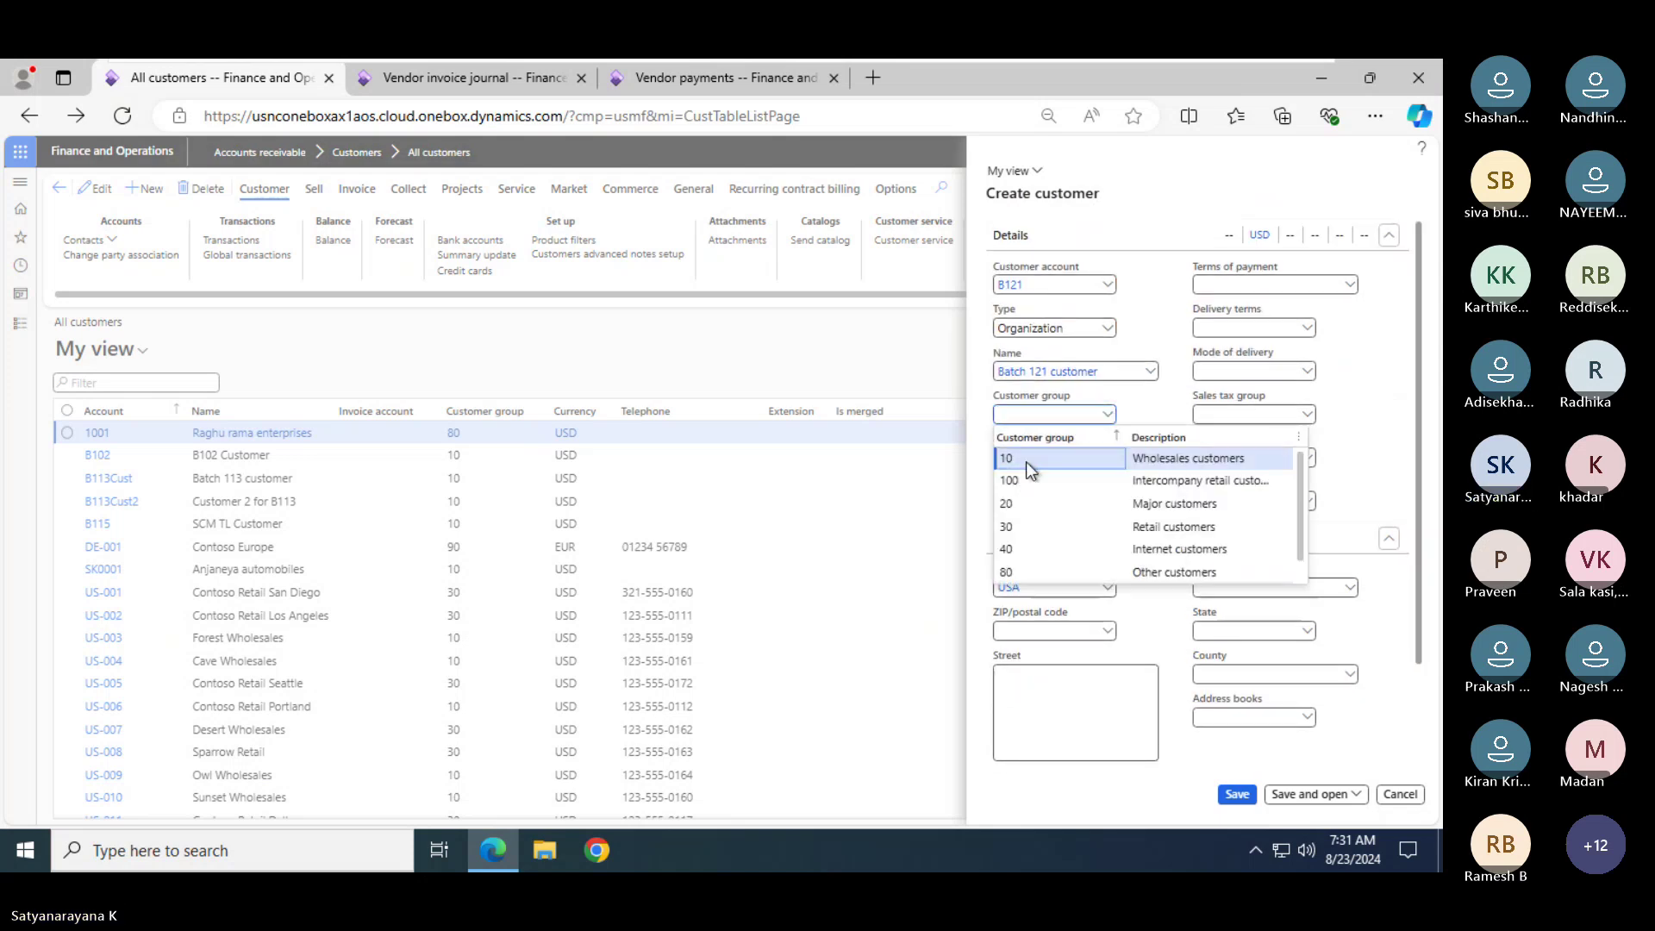
click(1253, 796)
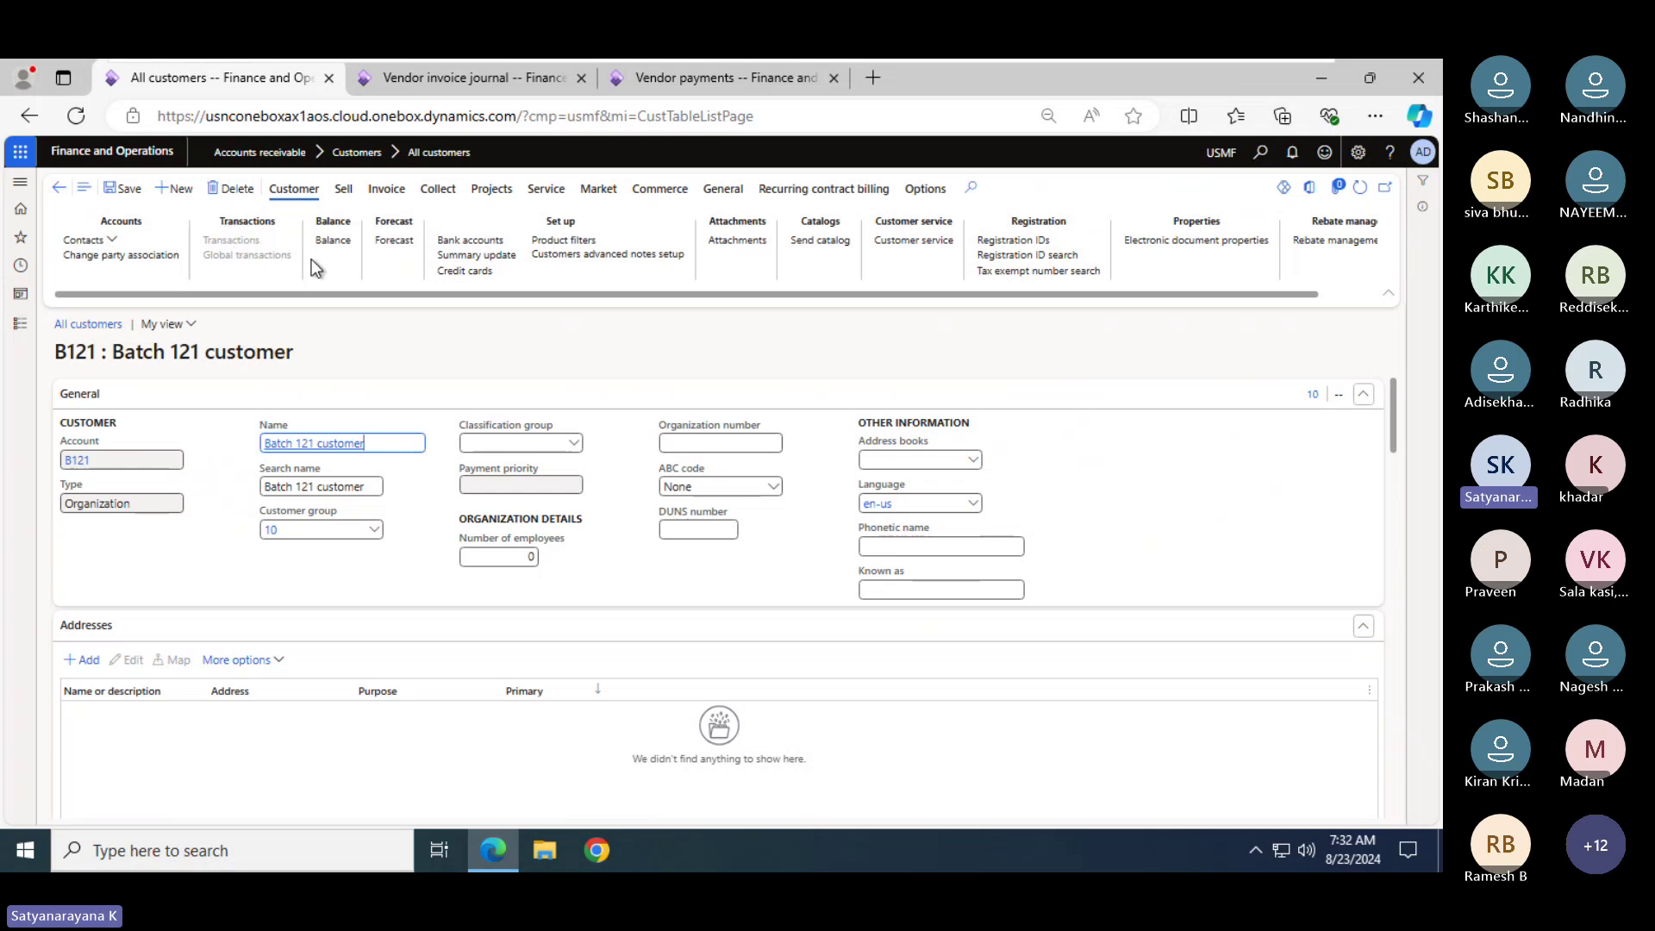
Check the customer balance of Batch 121 customer and switch back to the 23 Aug 24.txt notes in Notepad
click(346, 245)
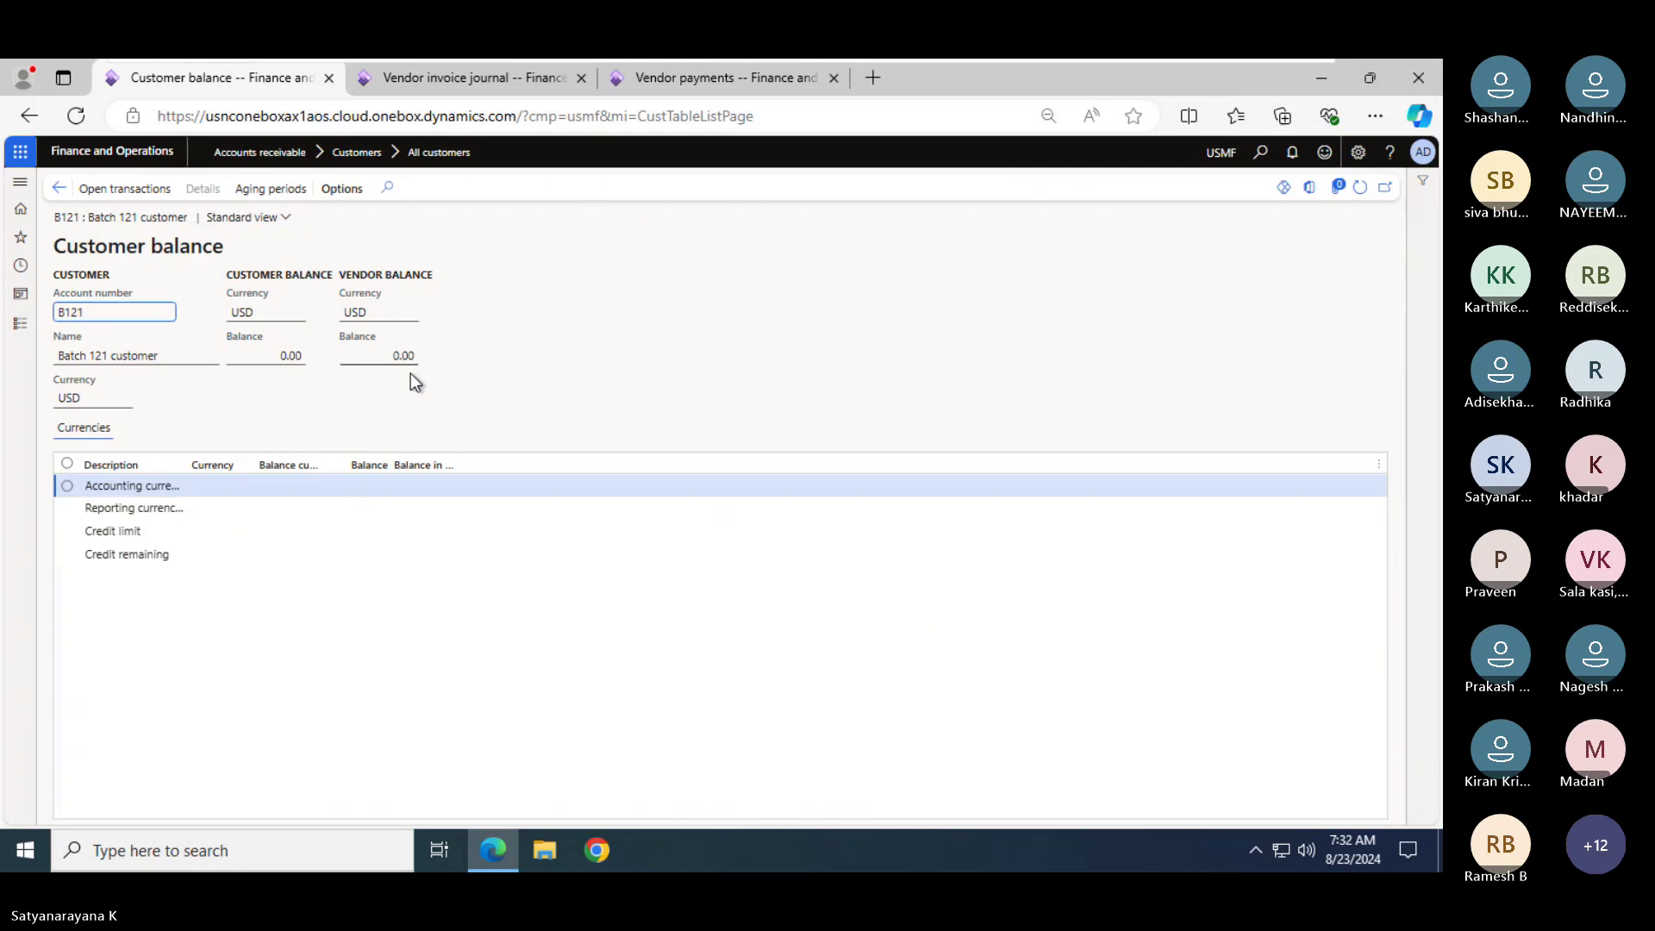
click(58, 188)
key(alt+Tab)
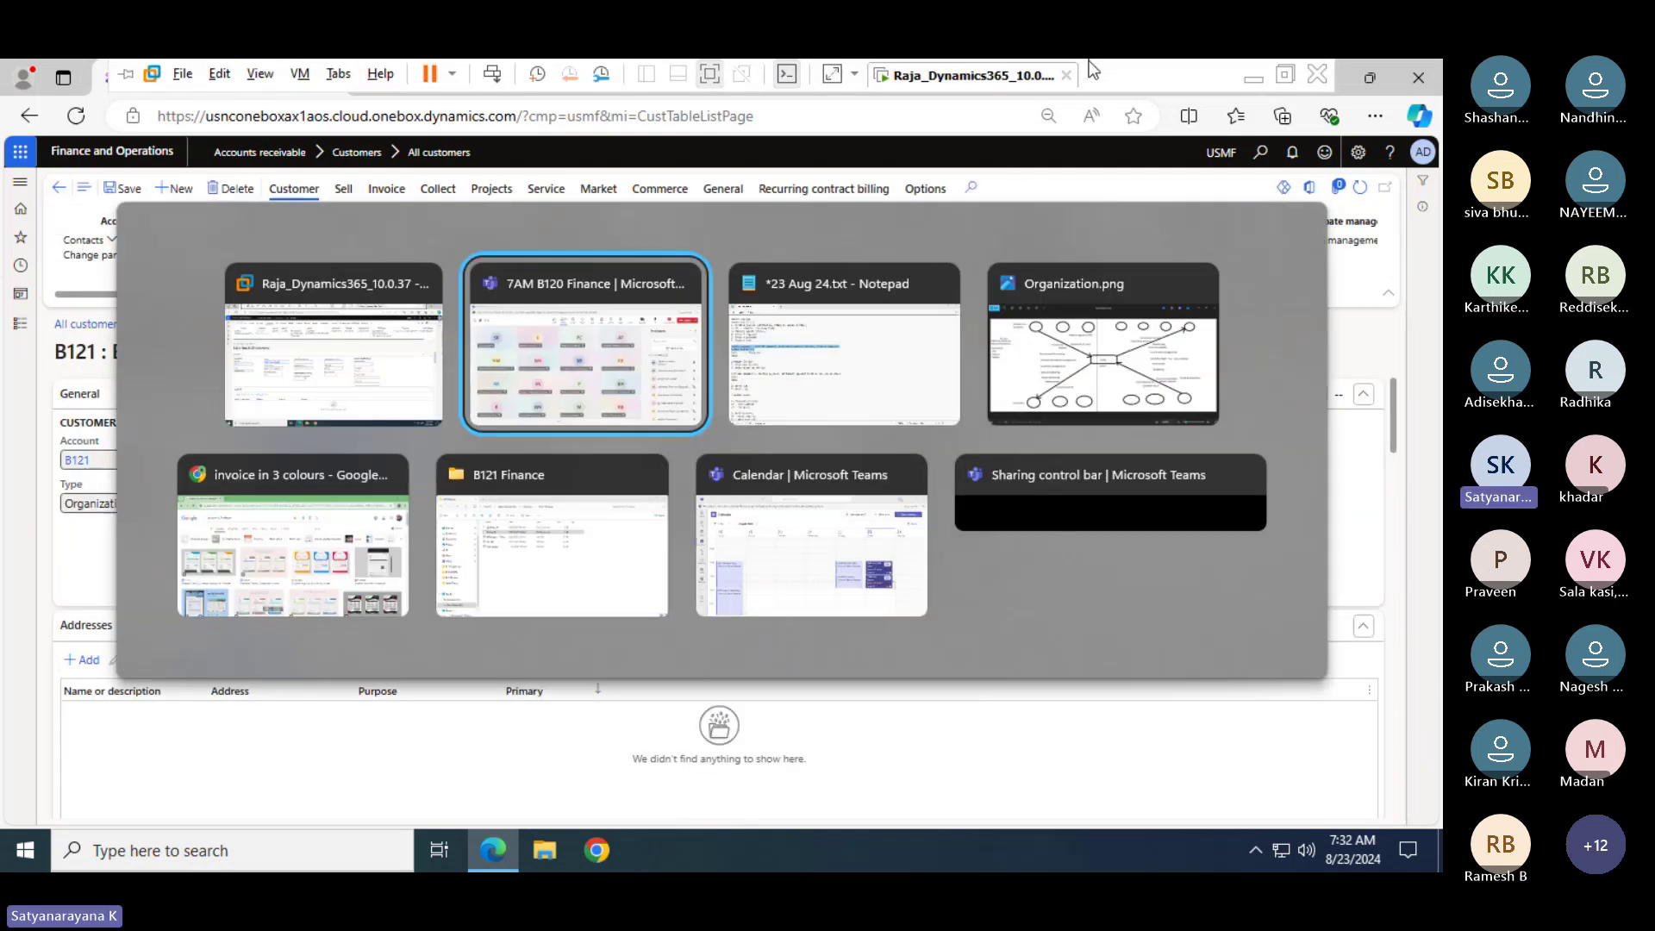
key(alt+Tab)
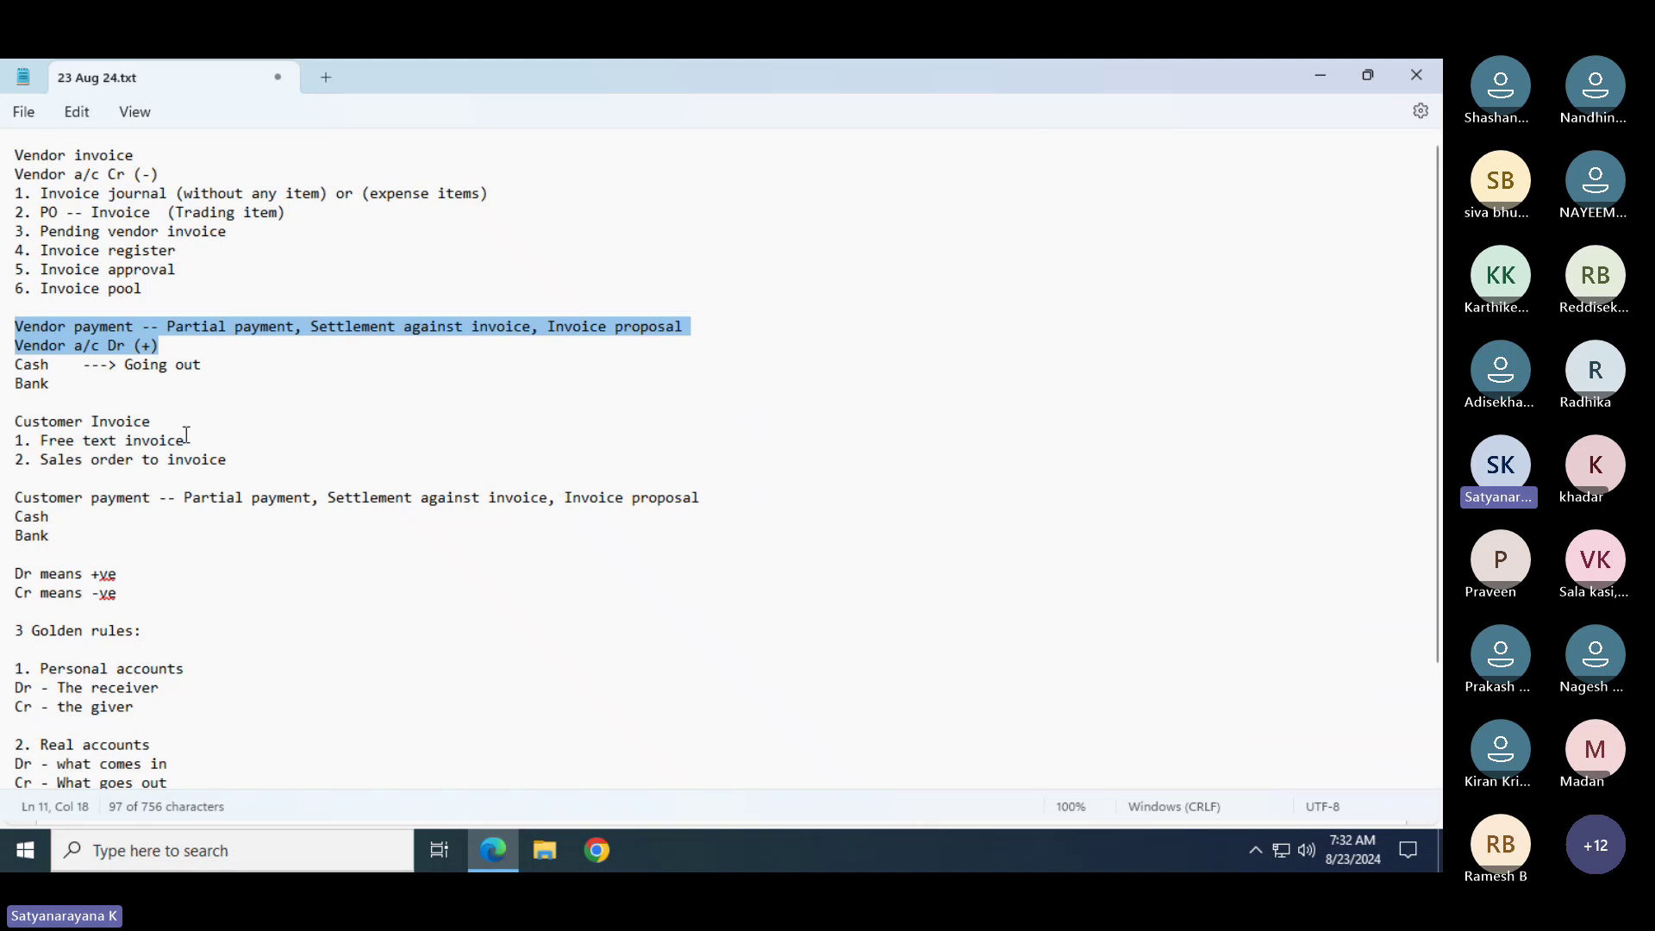
Add the remark "(with out any item)" after "1. Free text invoice" under Customer Invoice in the notes
drag(185, 439, 9, 440)
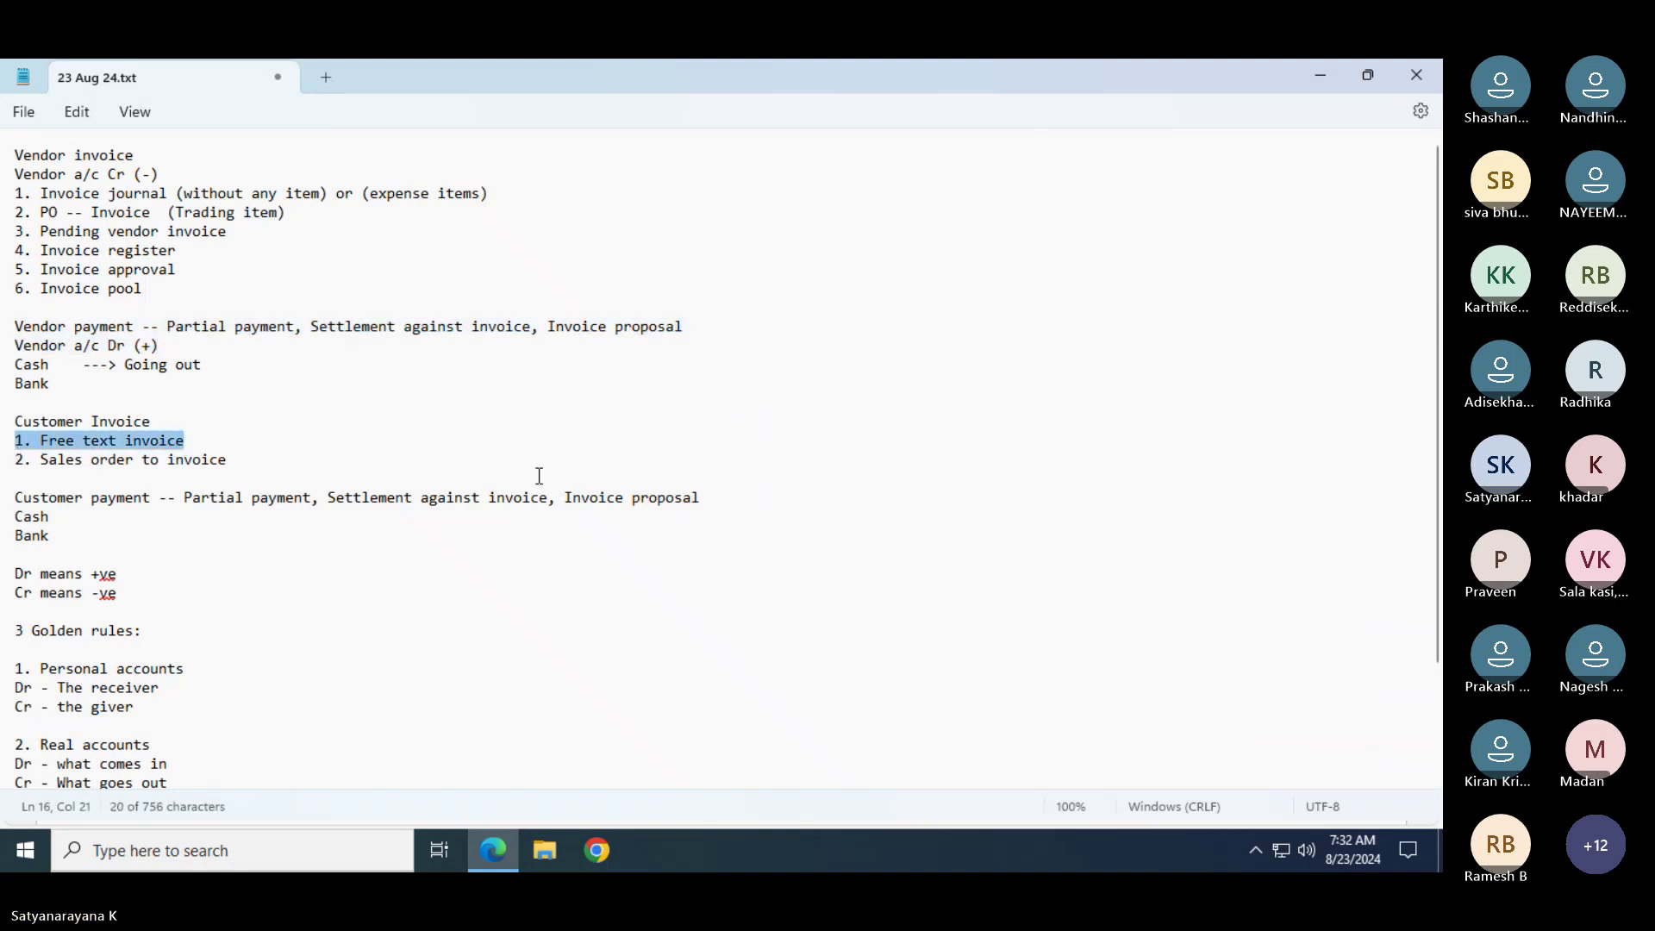
click(201, 440)
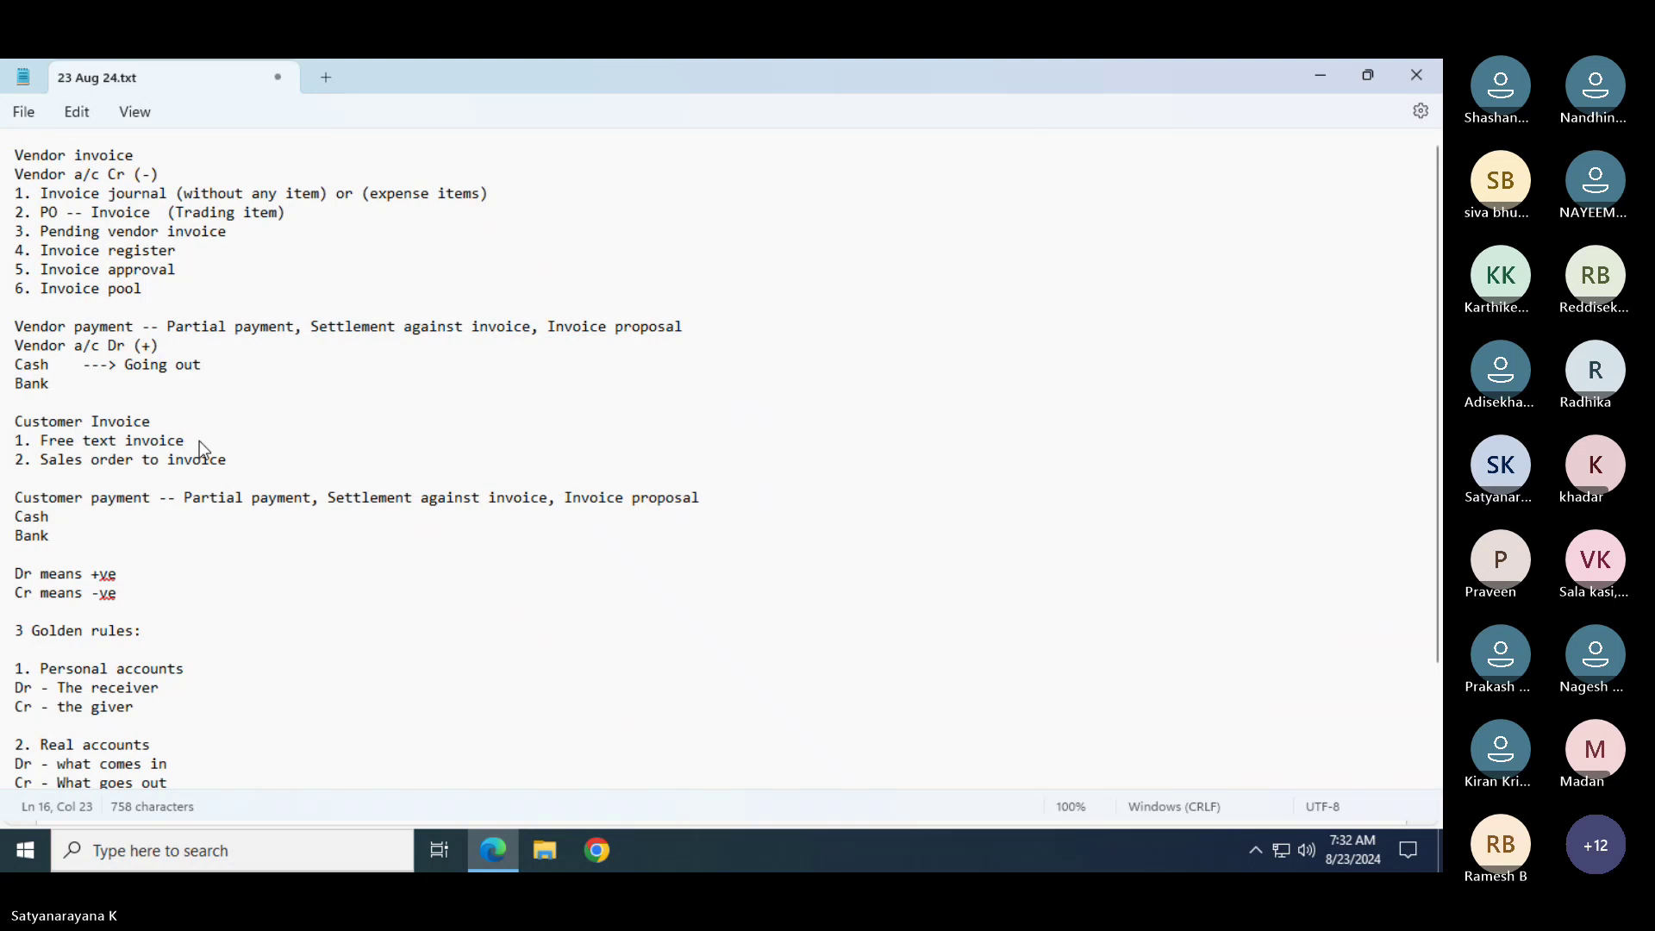
text((wt)
key(BackSpace)
text(ith out any)
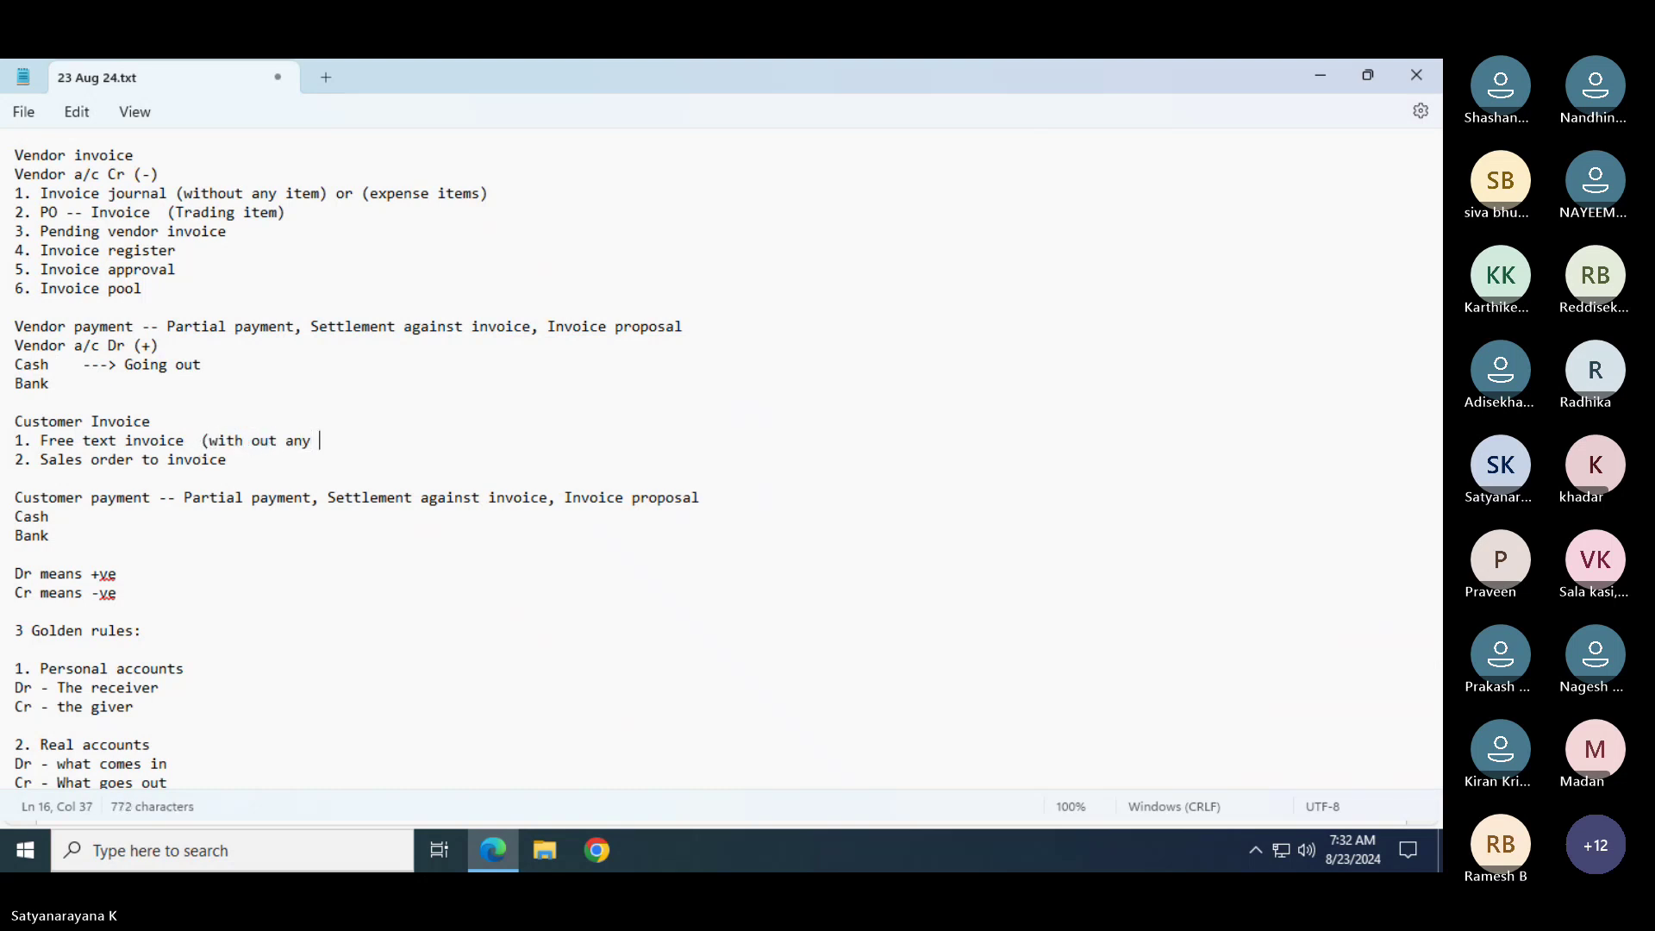
text( item))
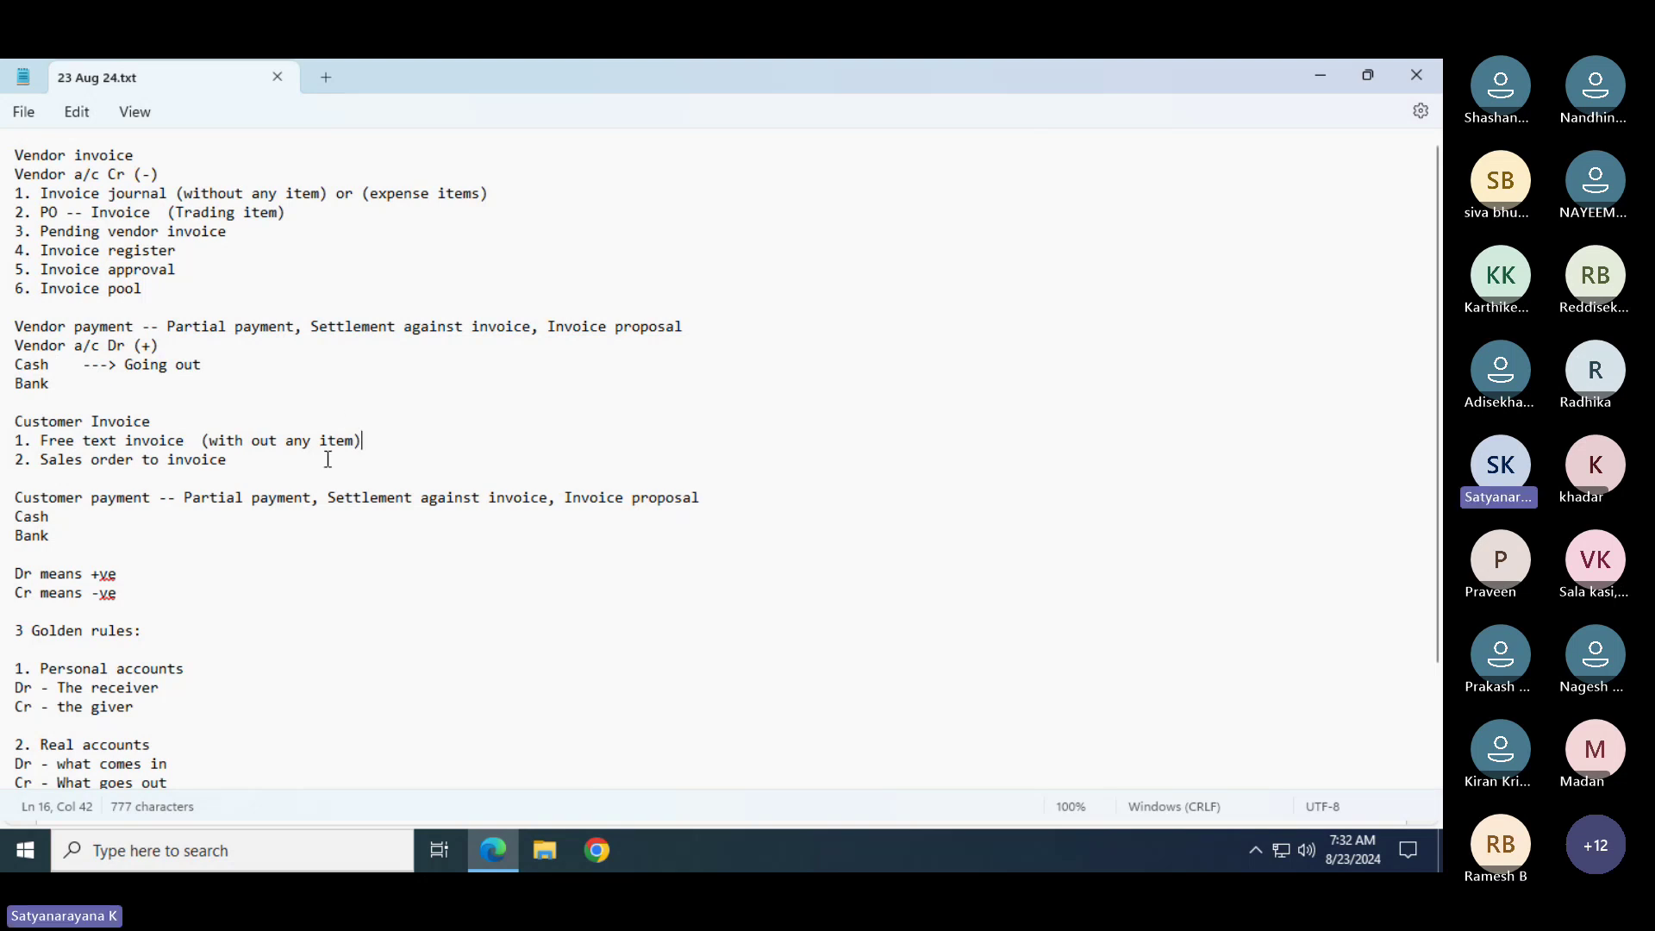
Switch to Finance and Operations and open Accounts receivable's All free text invoices list in place of the vendor invoice journal
key(alt+Tab)
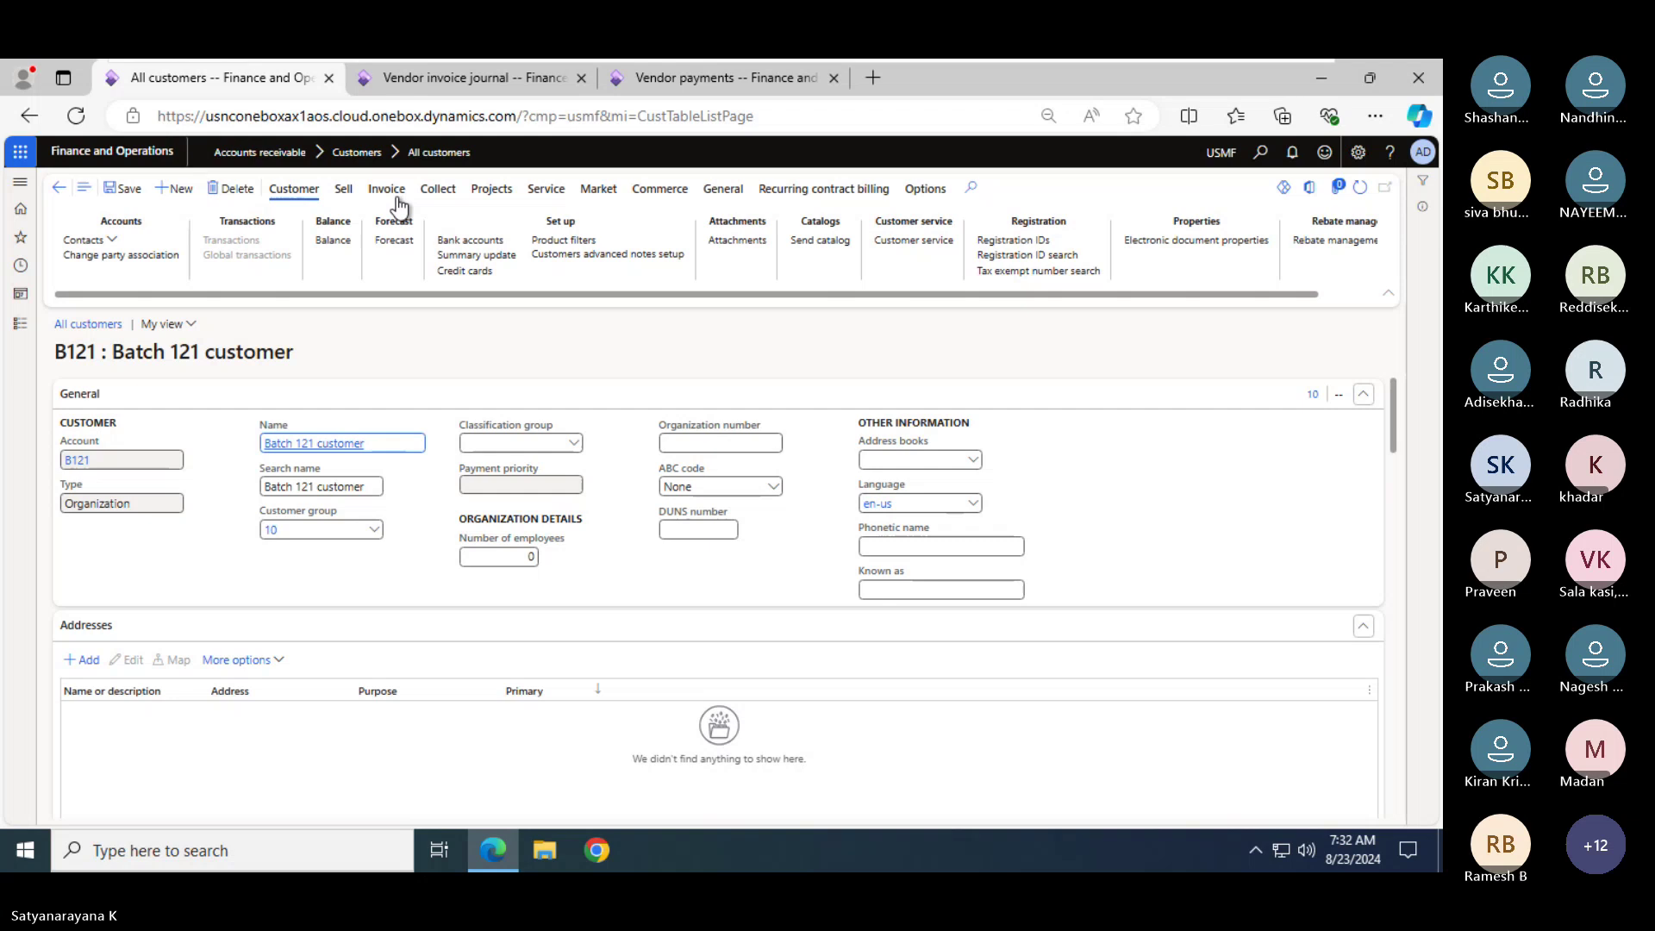
click(442, 78)
click(24, 325)
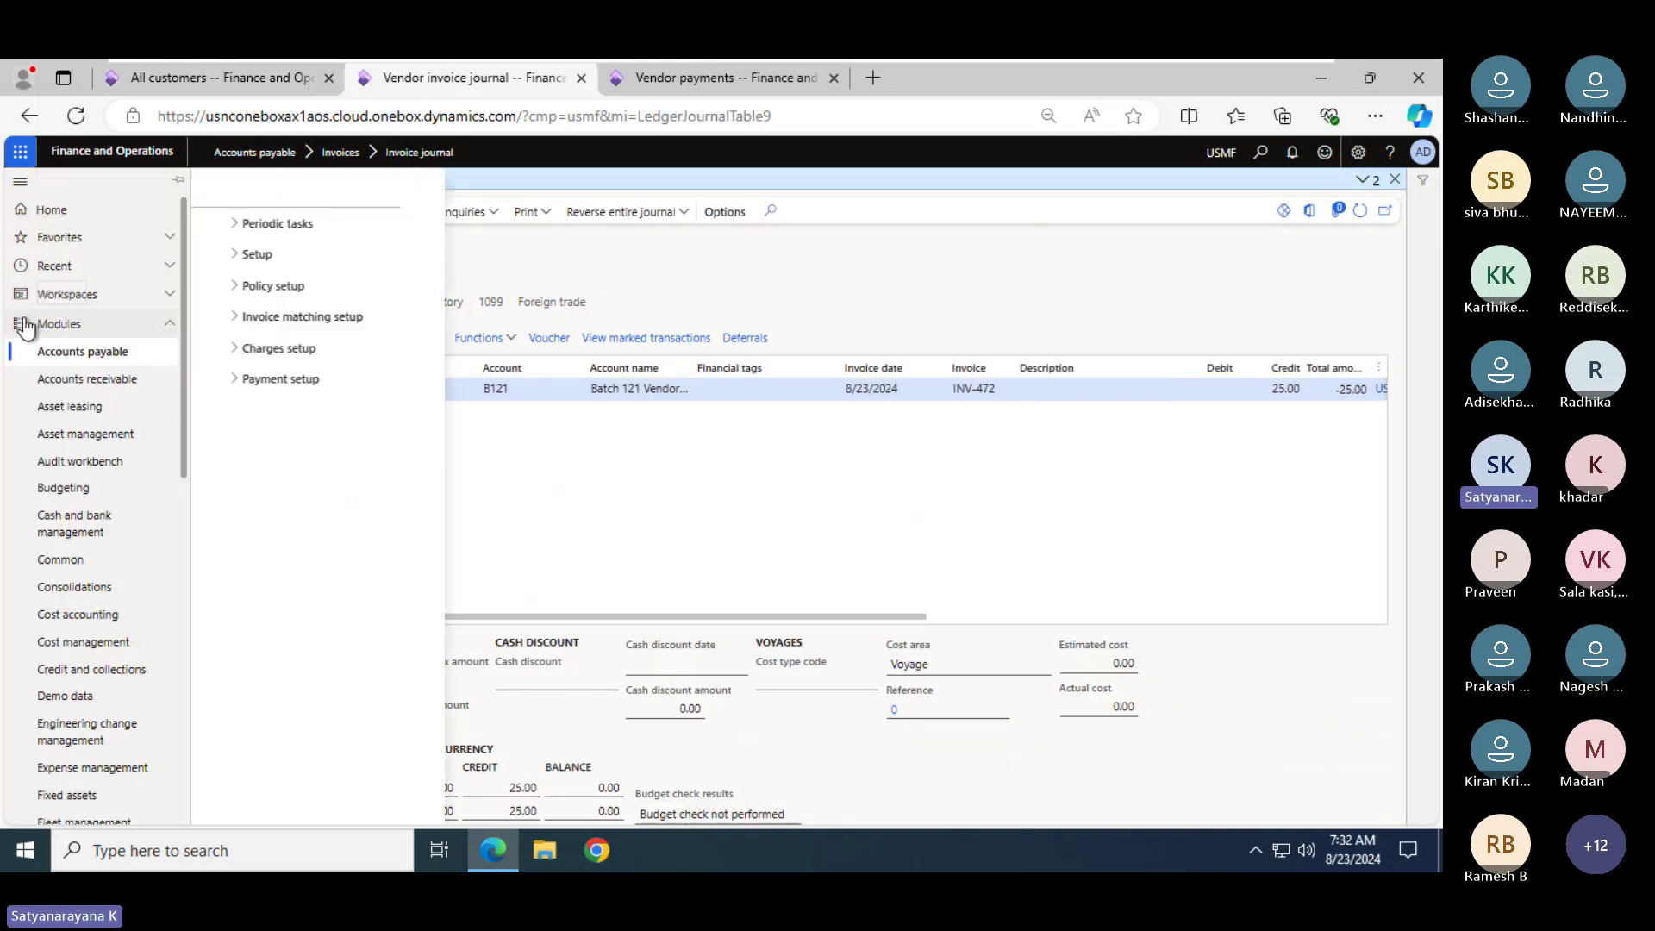
click(86, 380)
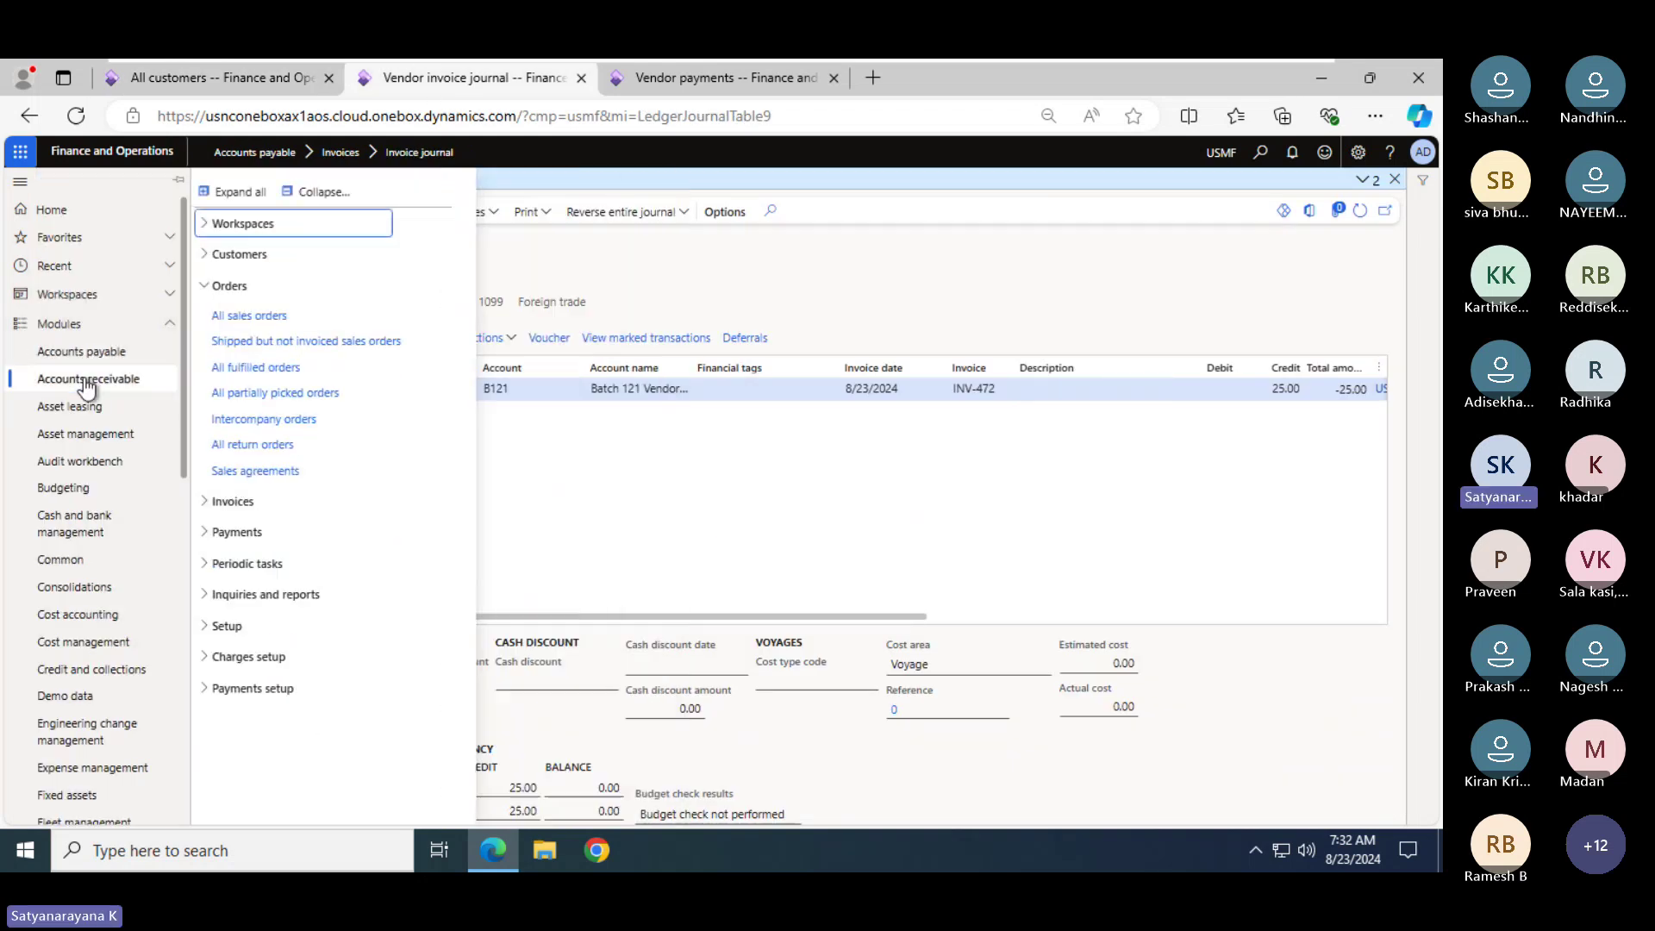
click(313, 194)
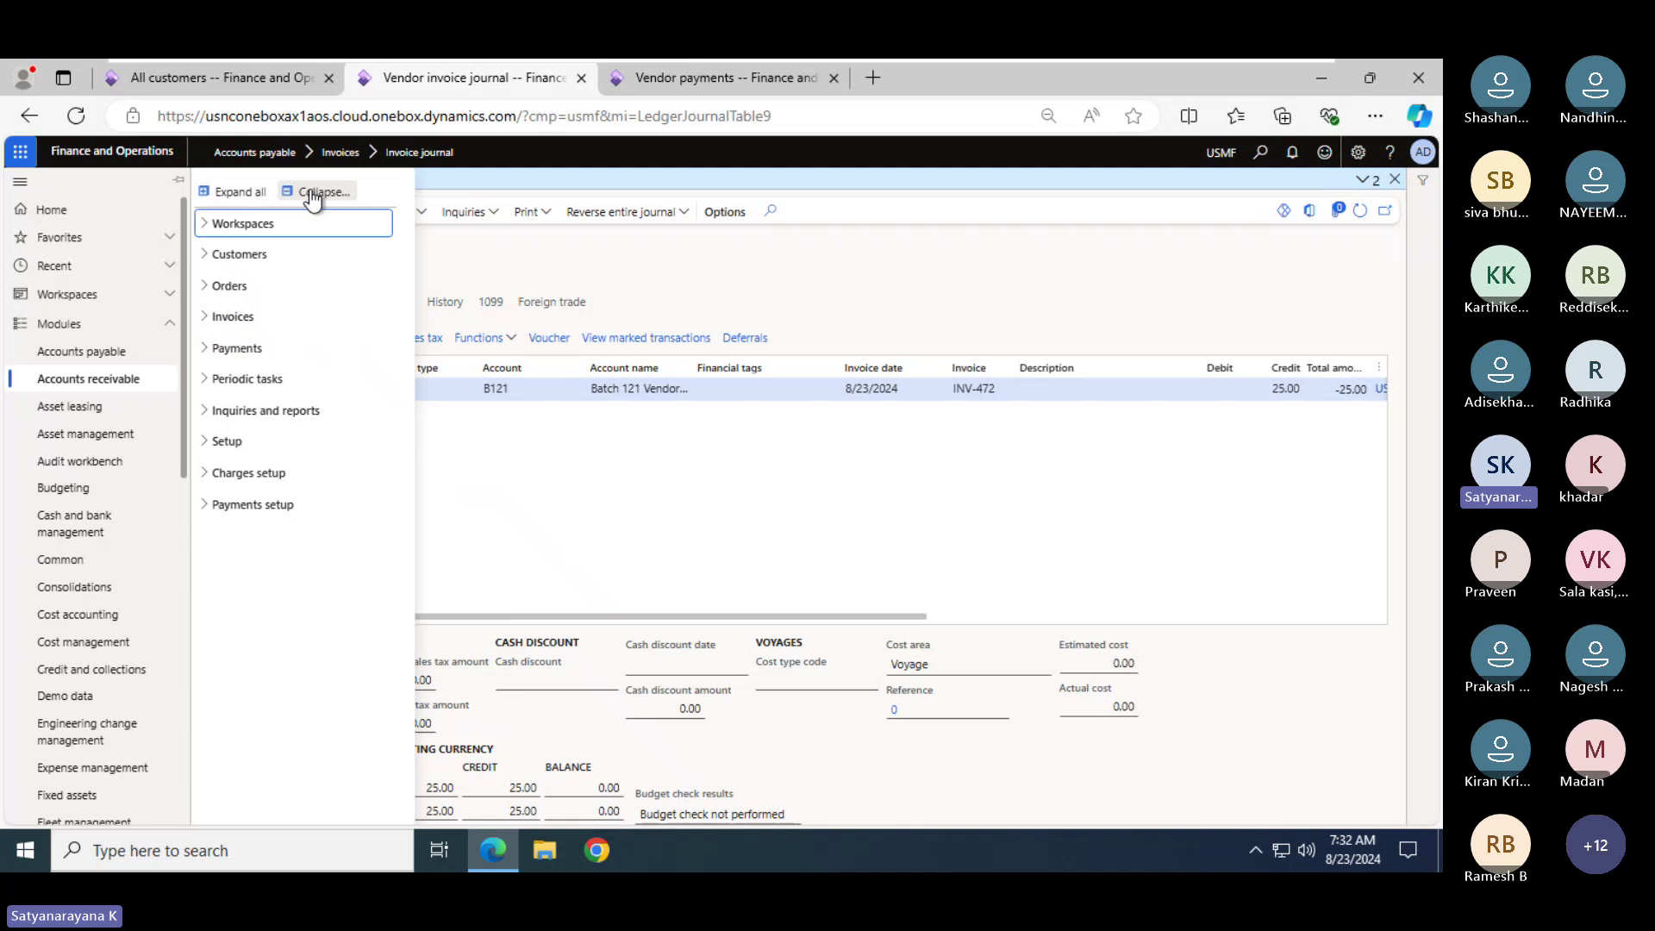
click(233, 317)
click(247, 344)
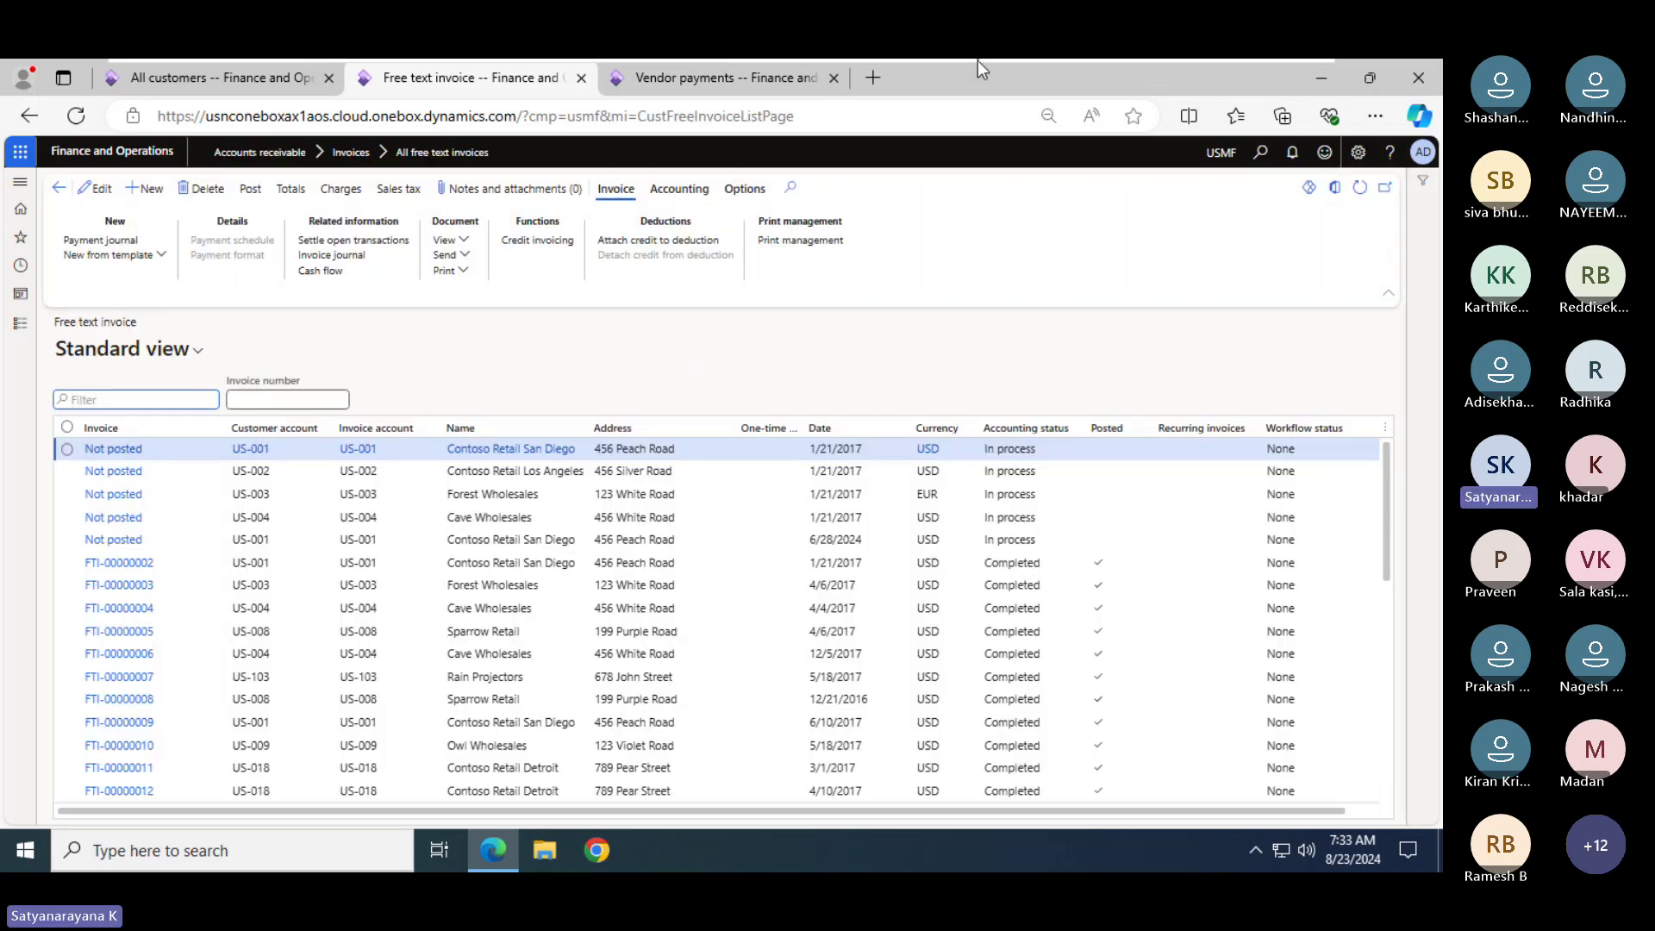
Return to the 23 Aug 24.txt notes in Notepad and delete the closing Teacher and Lecturer lines, leaving blank lines for new text
mouse_move(1109, 61)
key(alt+Tab)
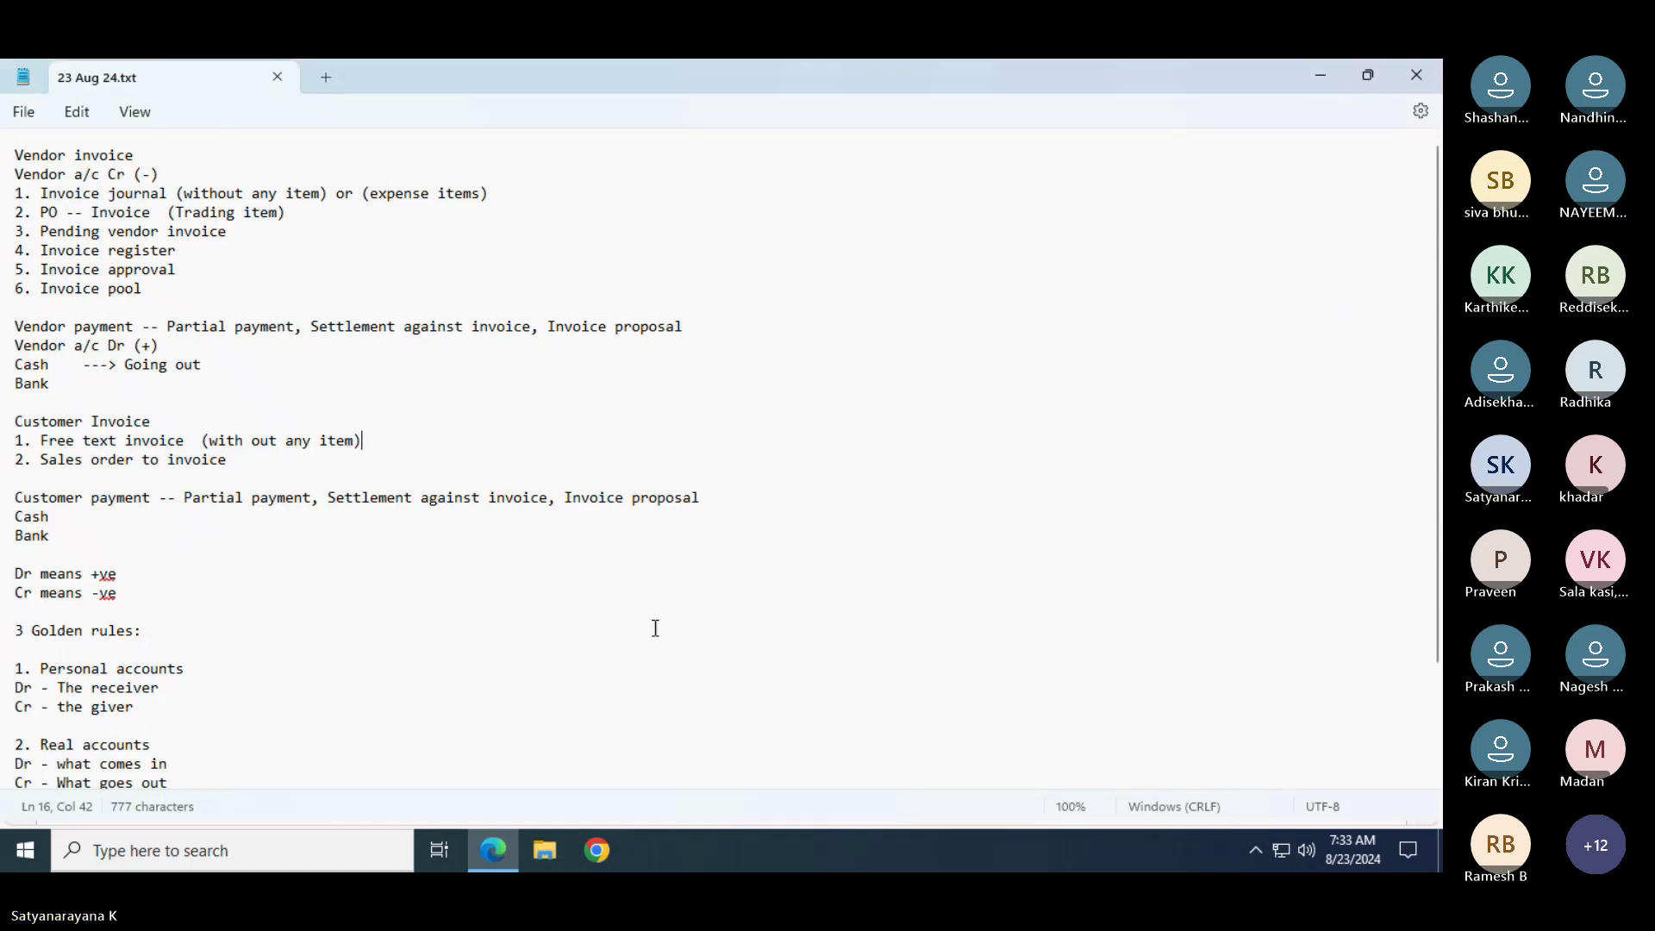
click(541, 654)
key(Down)
key(ctrl+End)
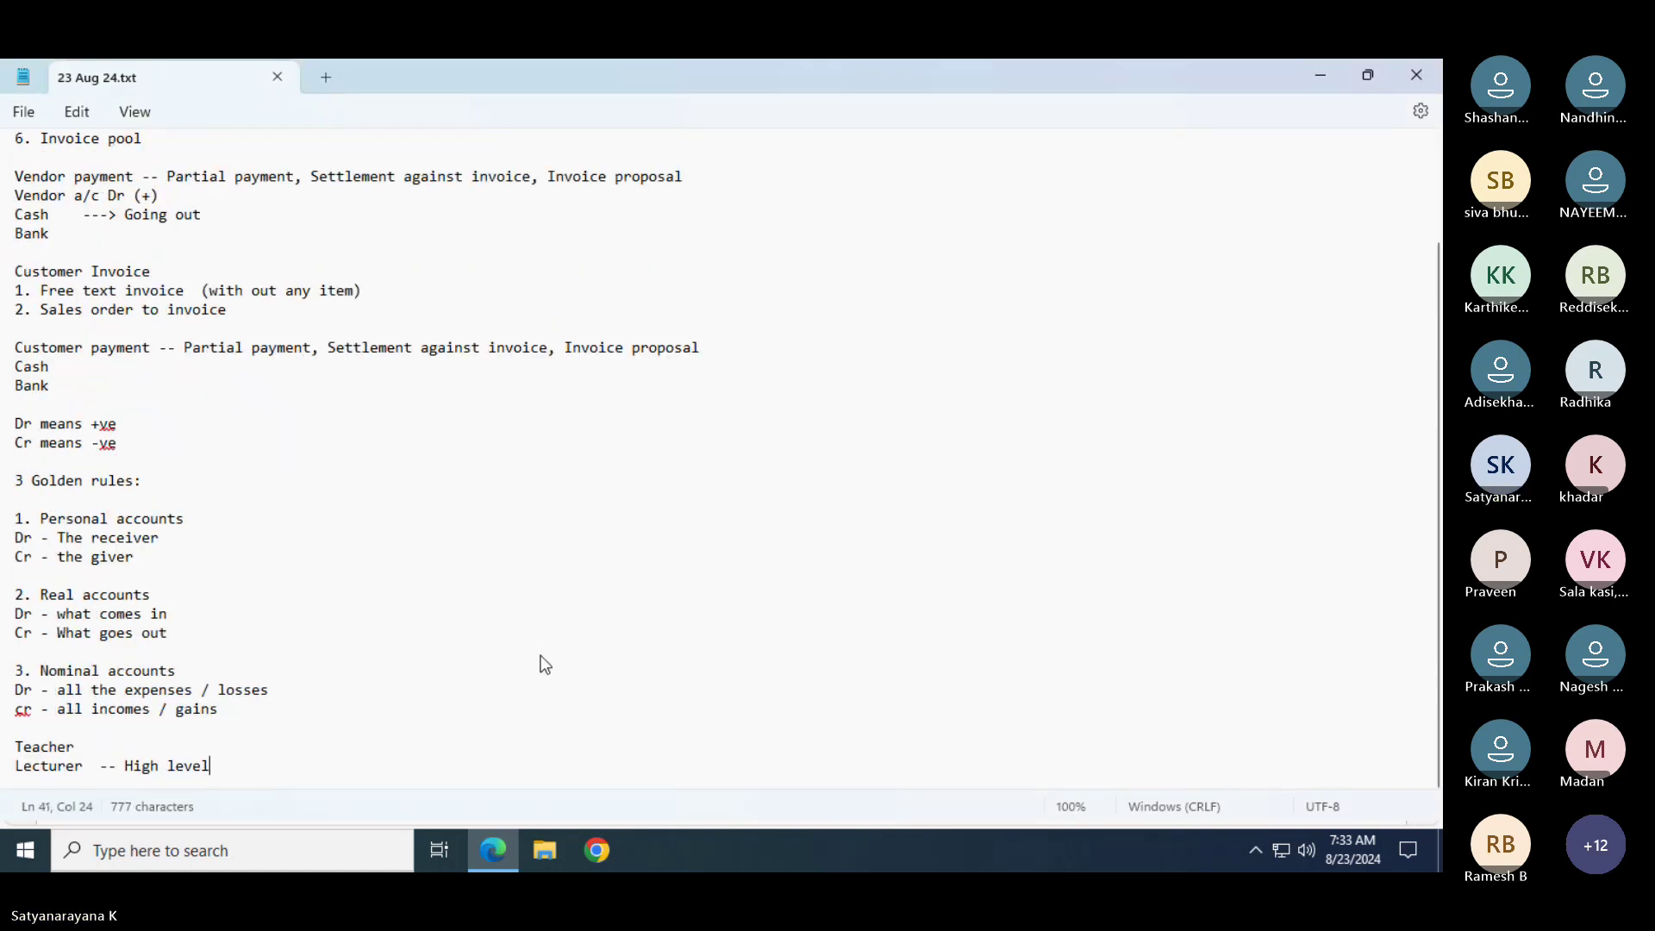
key(Return)
key(Return)
key(Return)
key(Return)
key(Return)
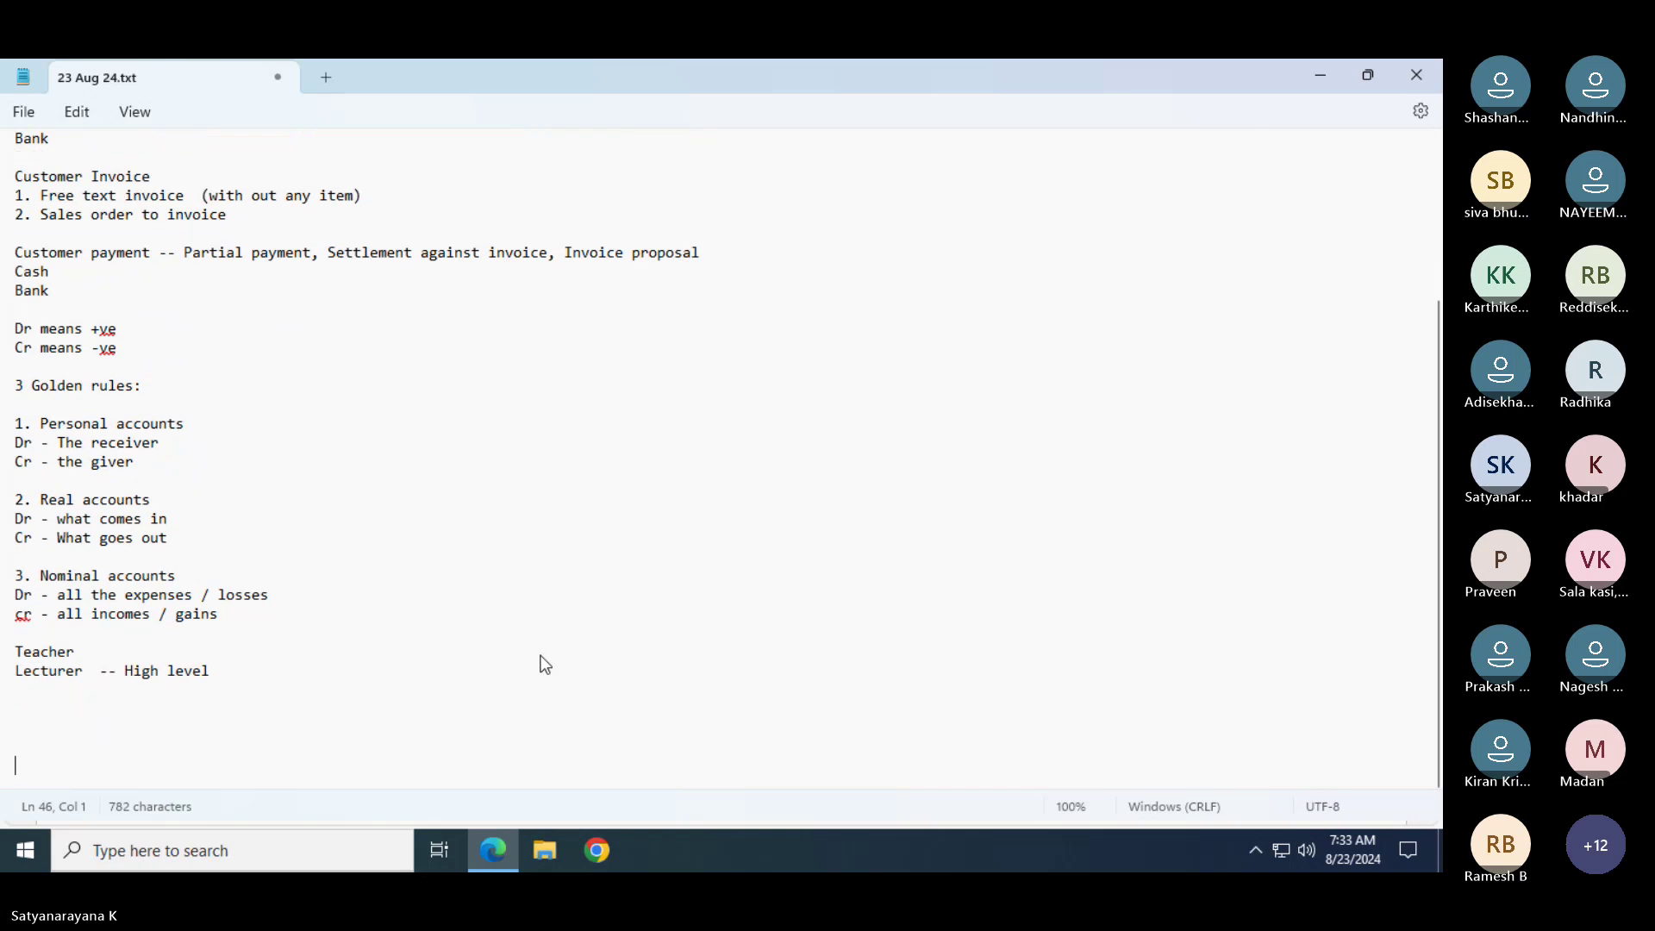
drag(238, 689, 3, 654)
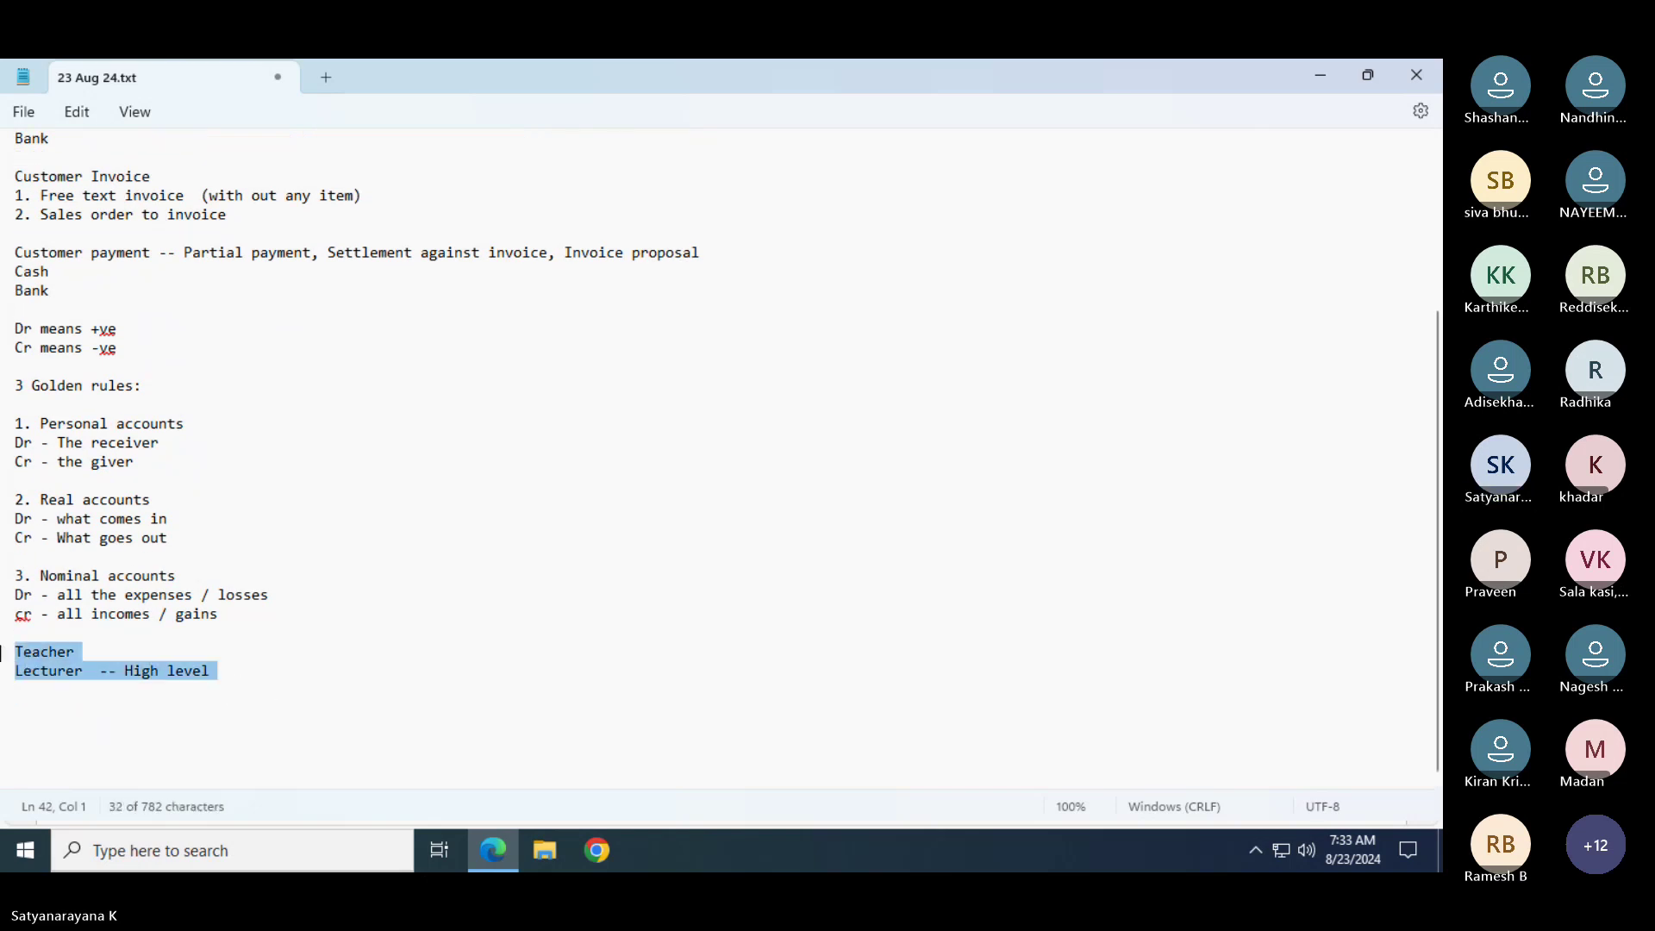
key(BackSpace)
Add the heading "Invoice journal:" below the Nominal accounts rules, correcting its capitalization
text(I)
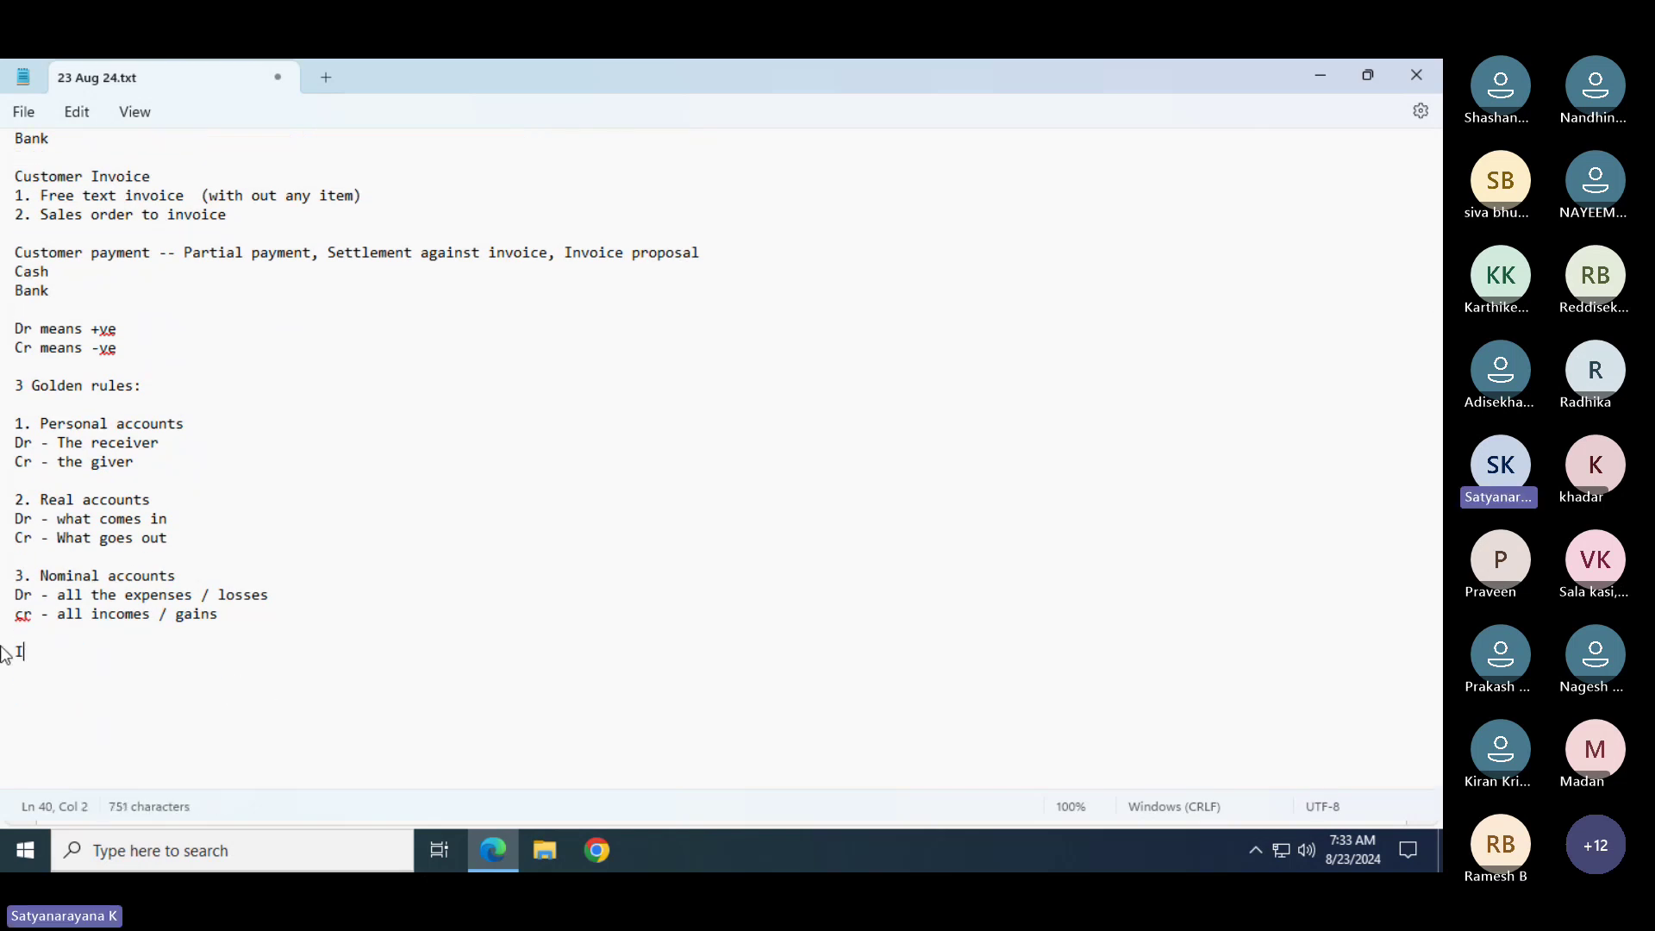
text(Nvoice jour)
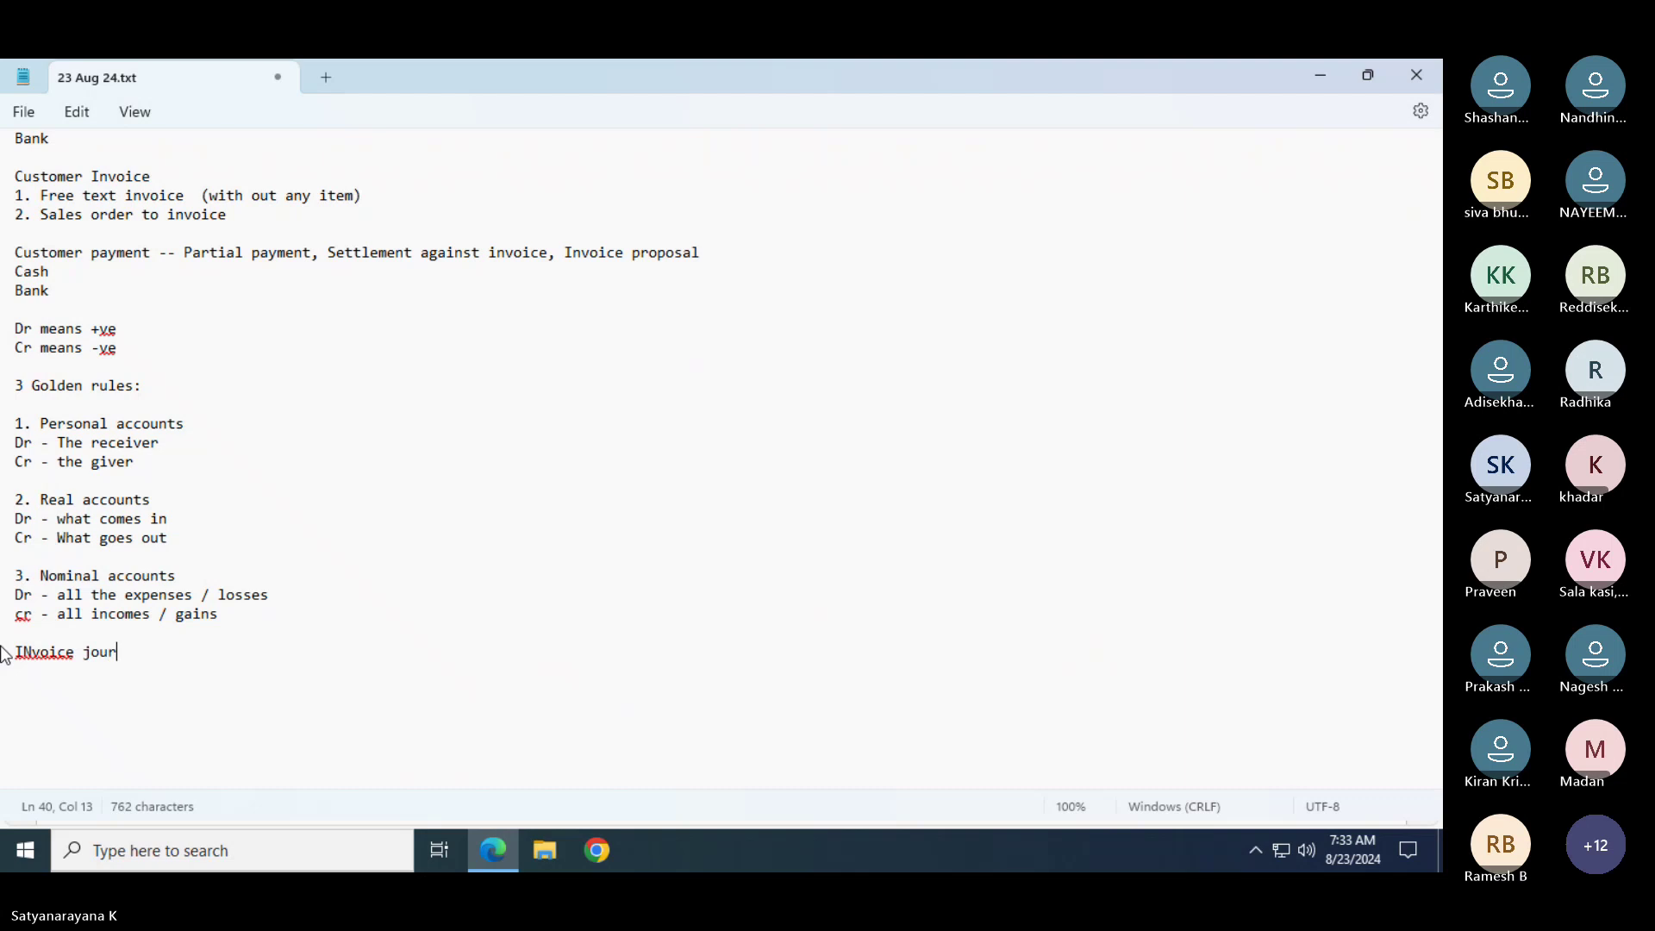
text(nal:)
key(Return)
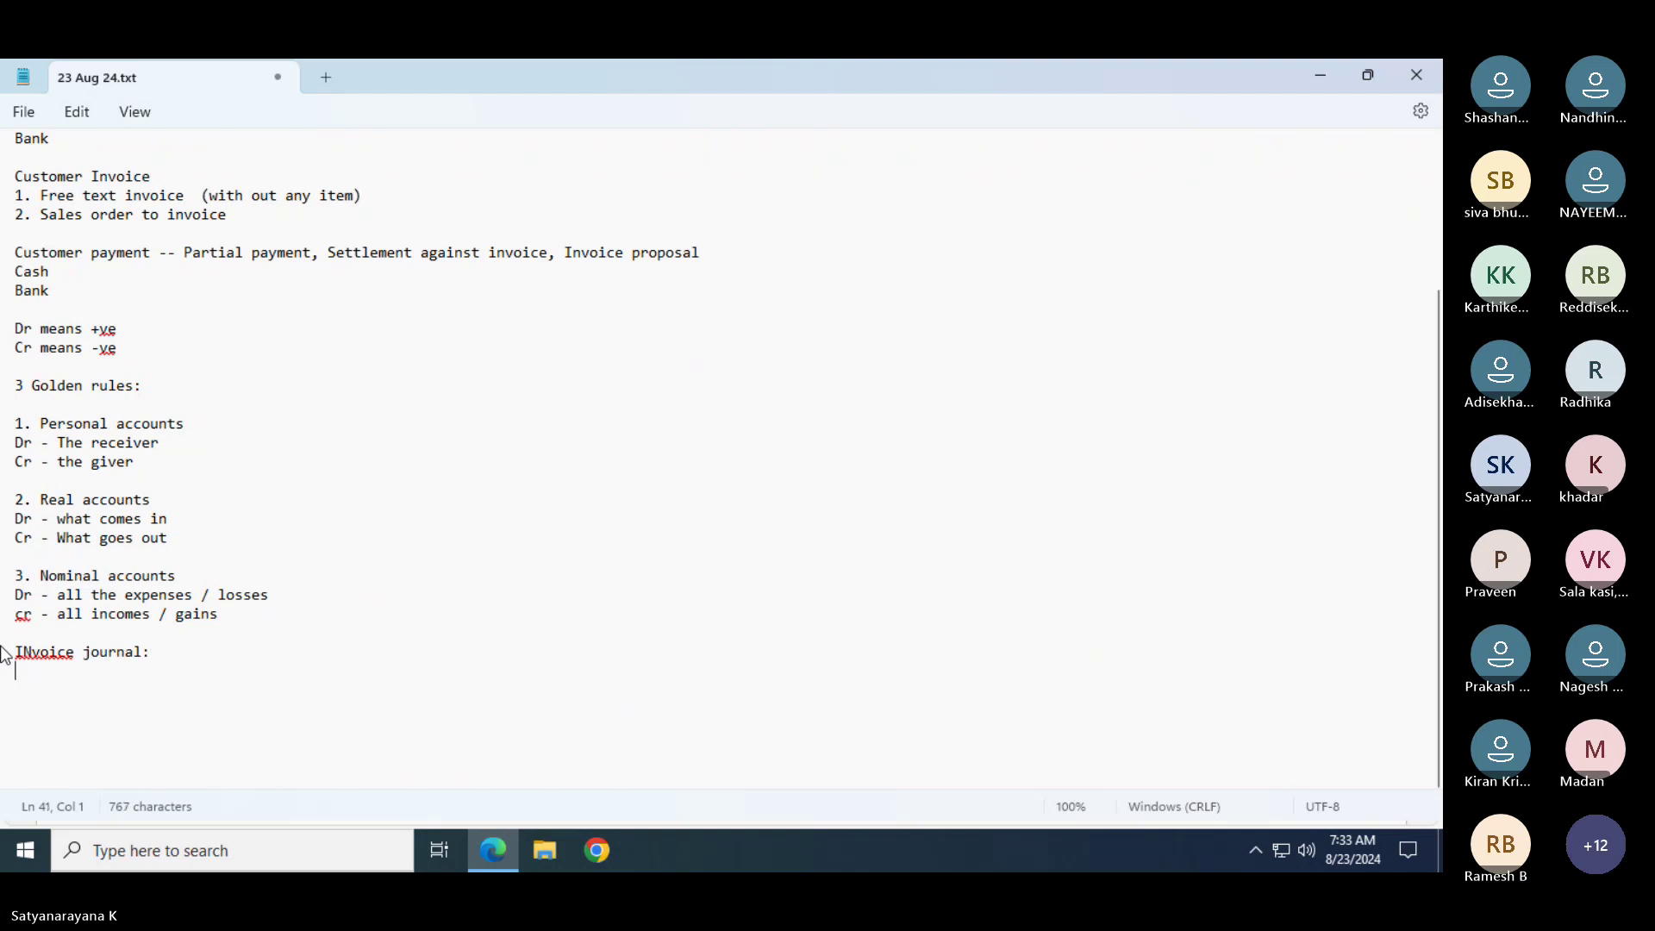
key(Up)
key(Right)
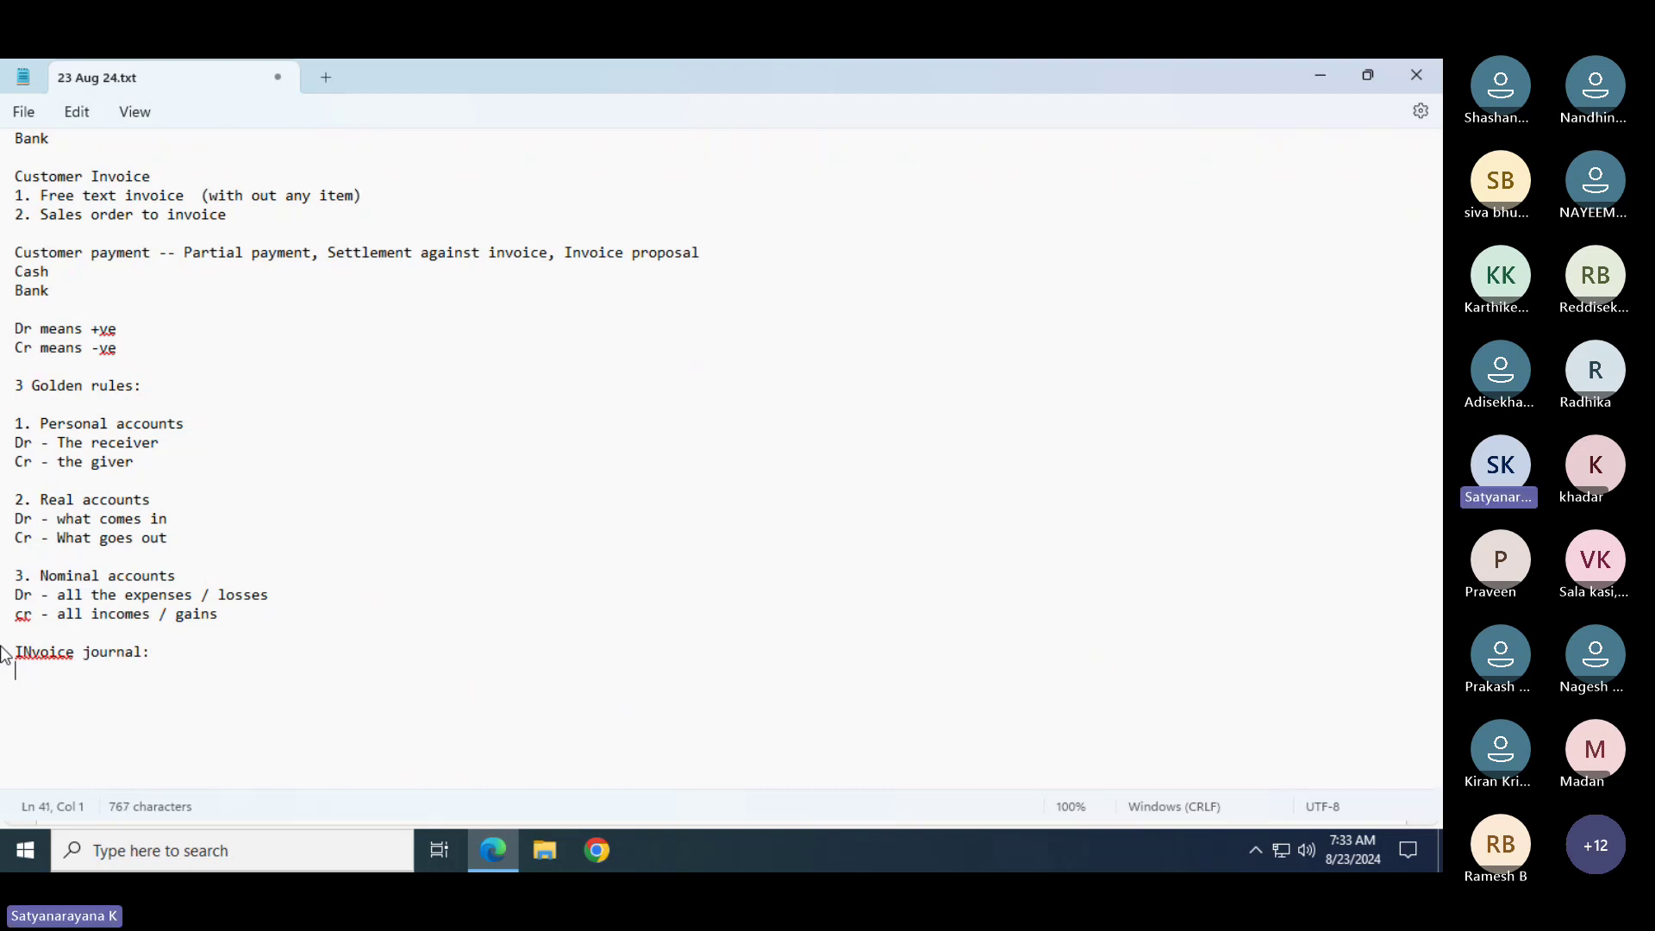
key(BackSpace)
text(n)
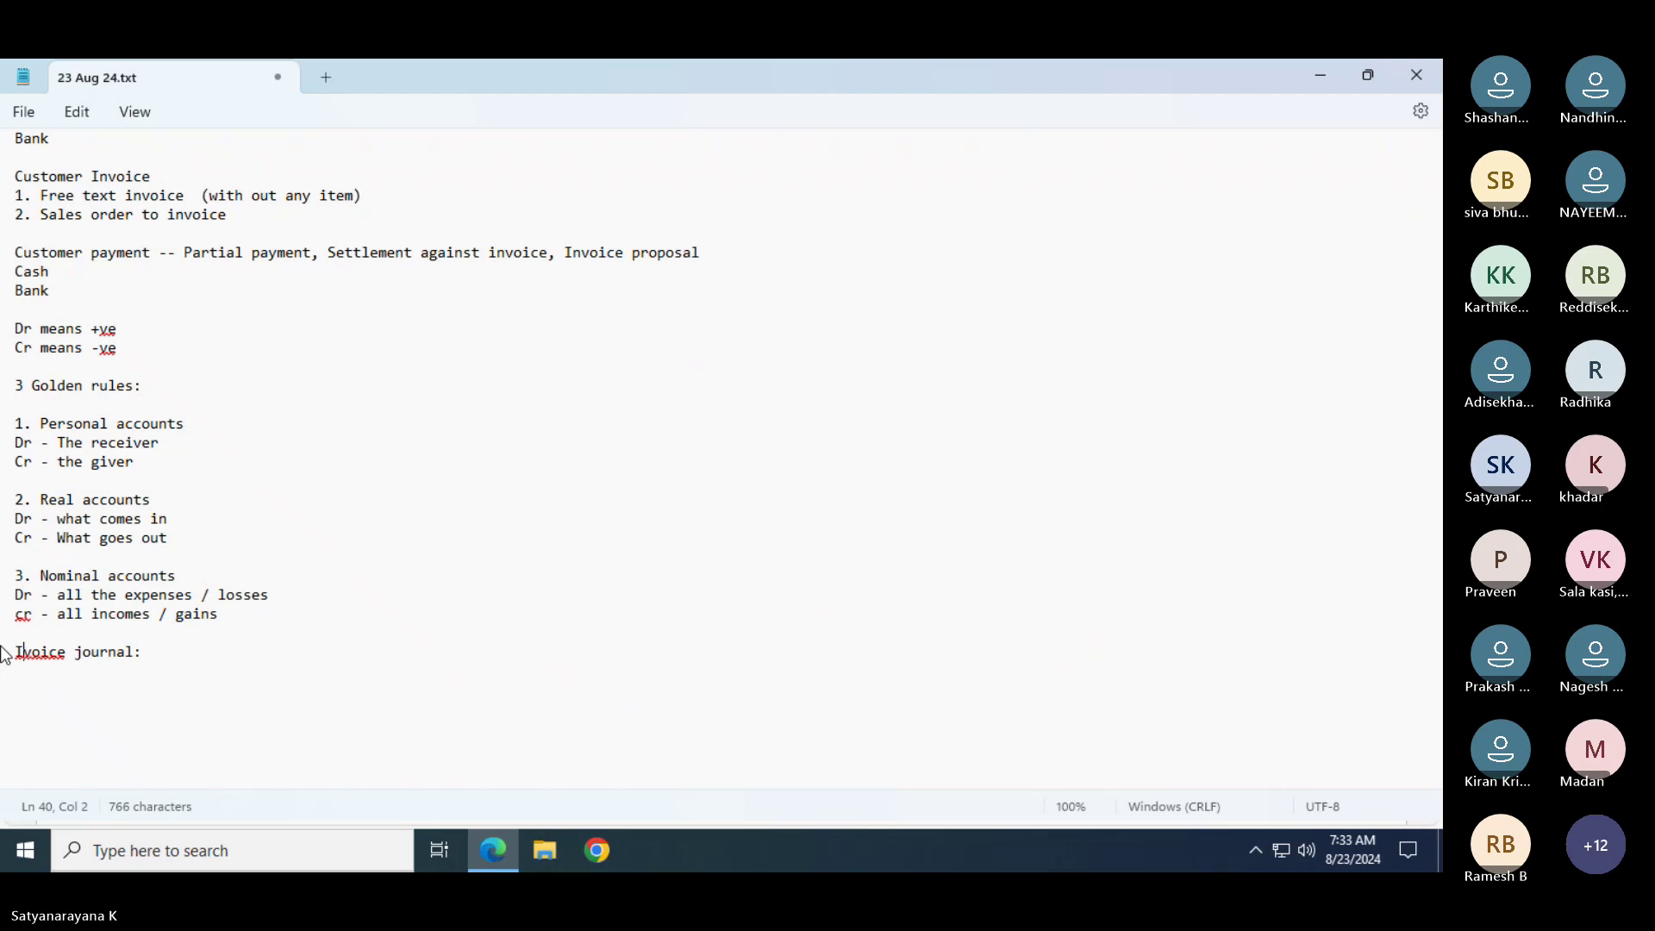
key(Down)
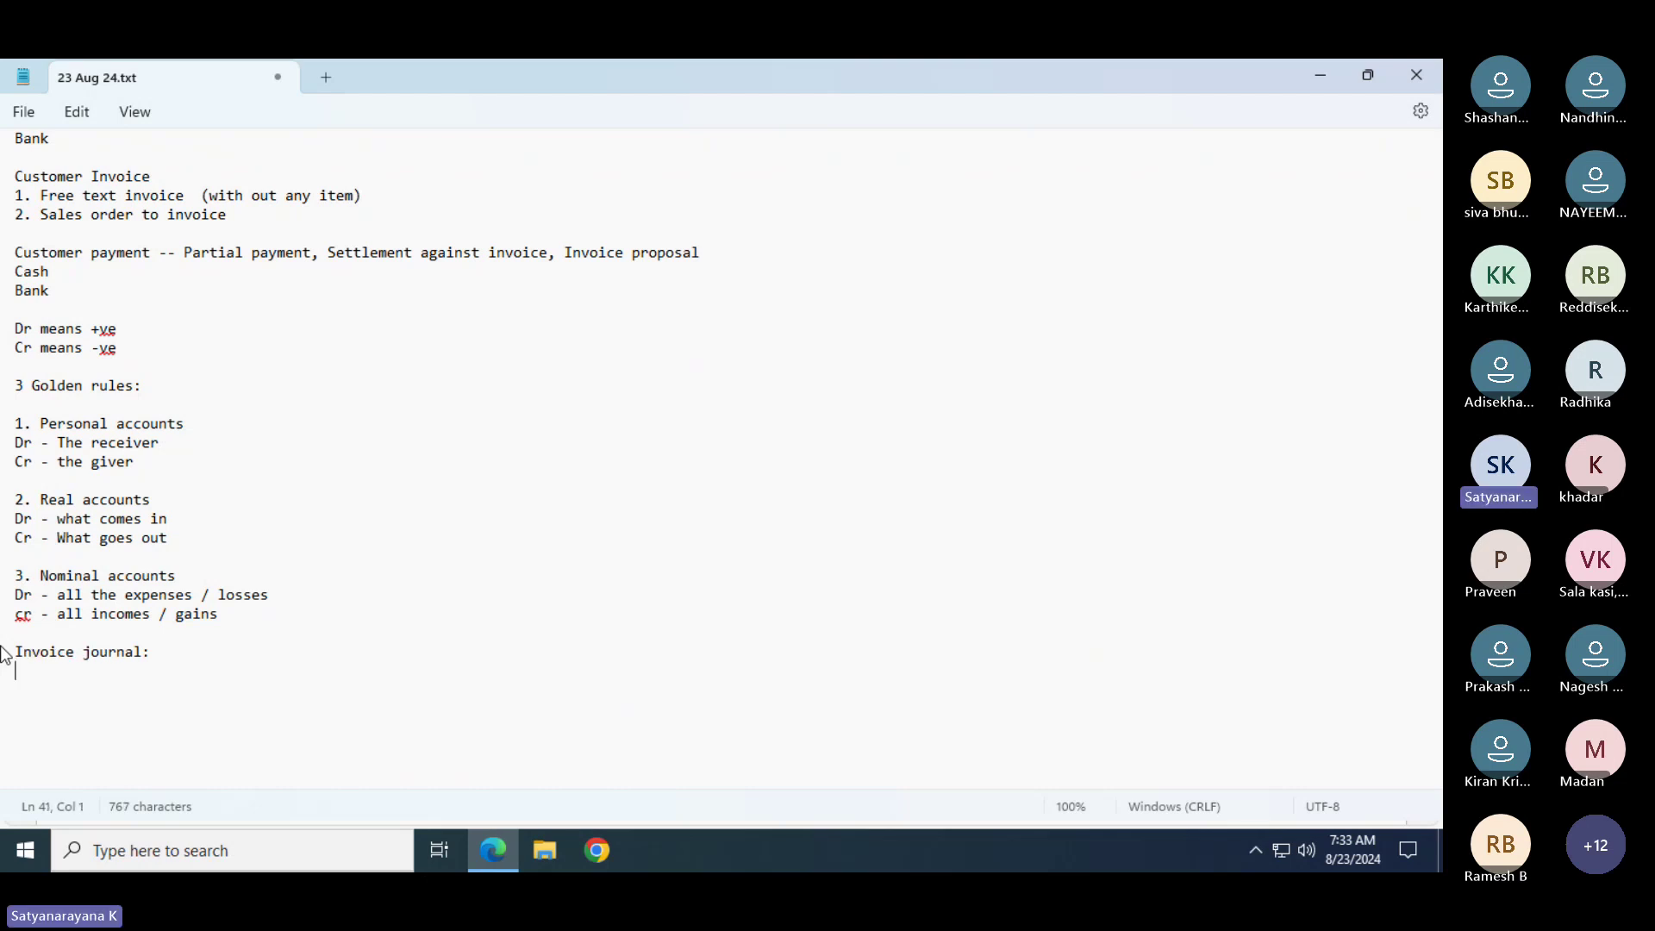
Write the navigation path "Accounts payable --> Invoices --> Invoice journal" under the Invoice journal heading
text(Accounts)
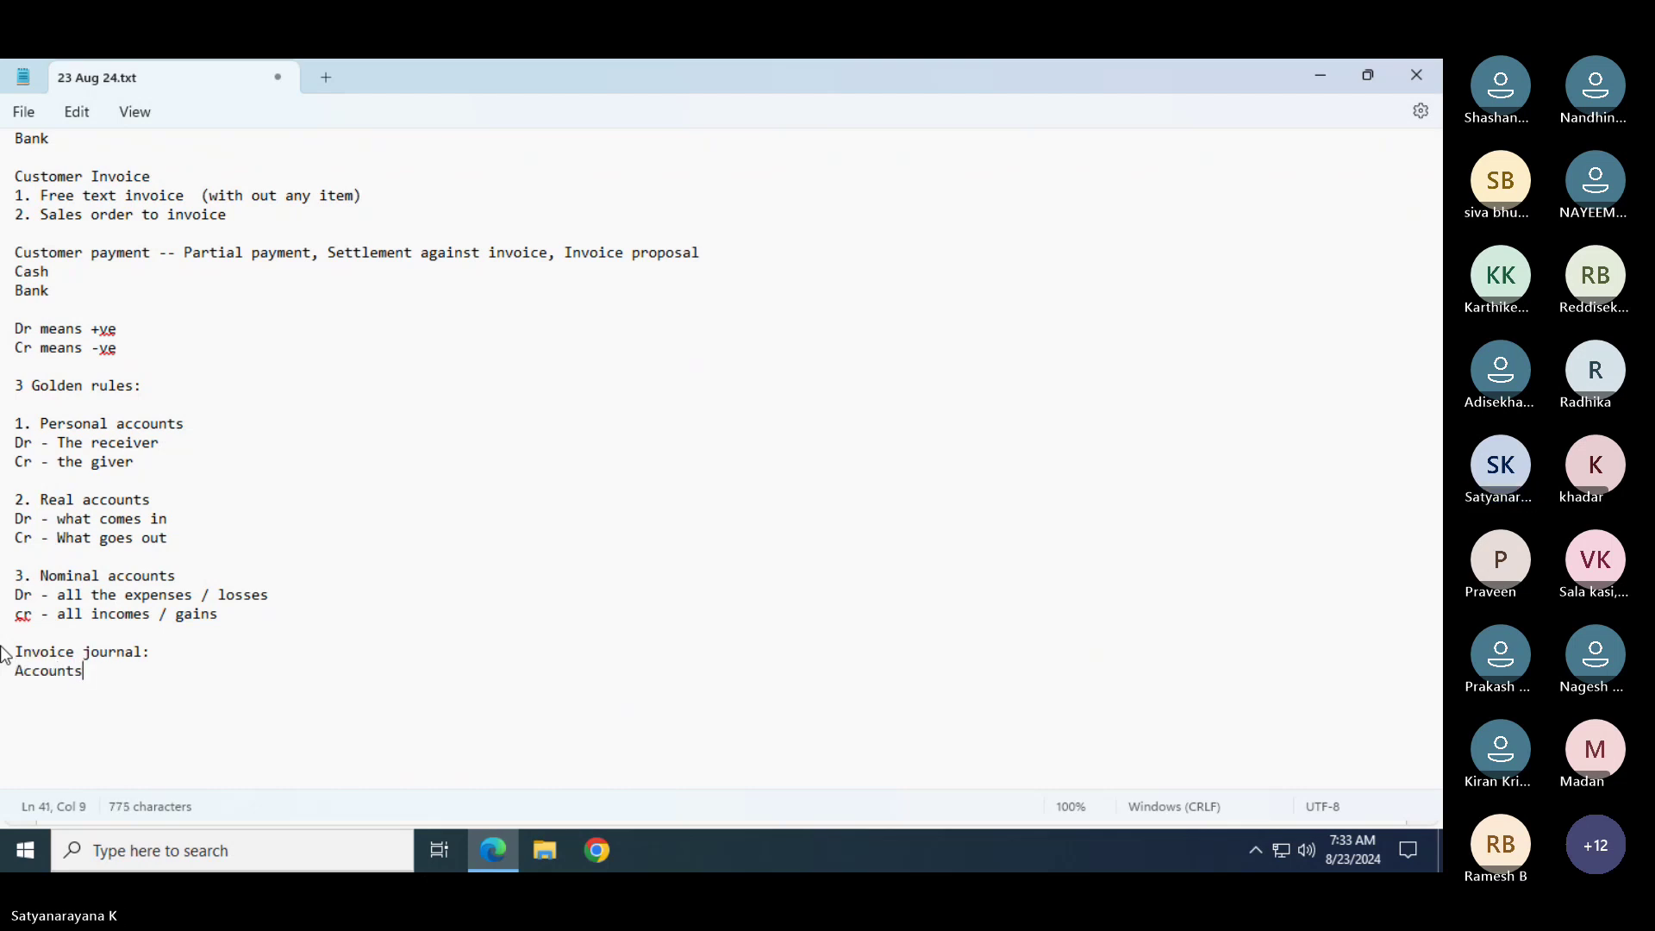
text( payable --> INv)
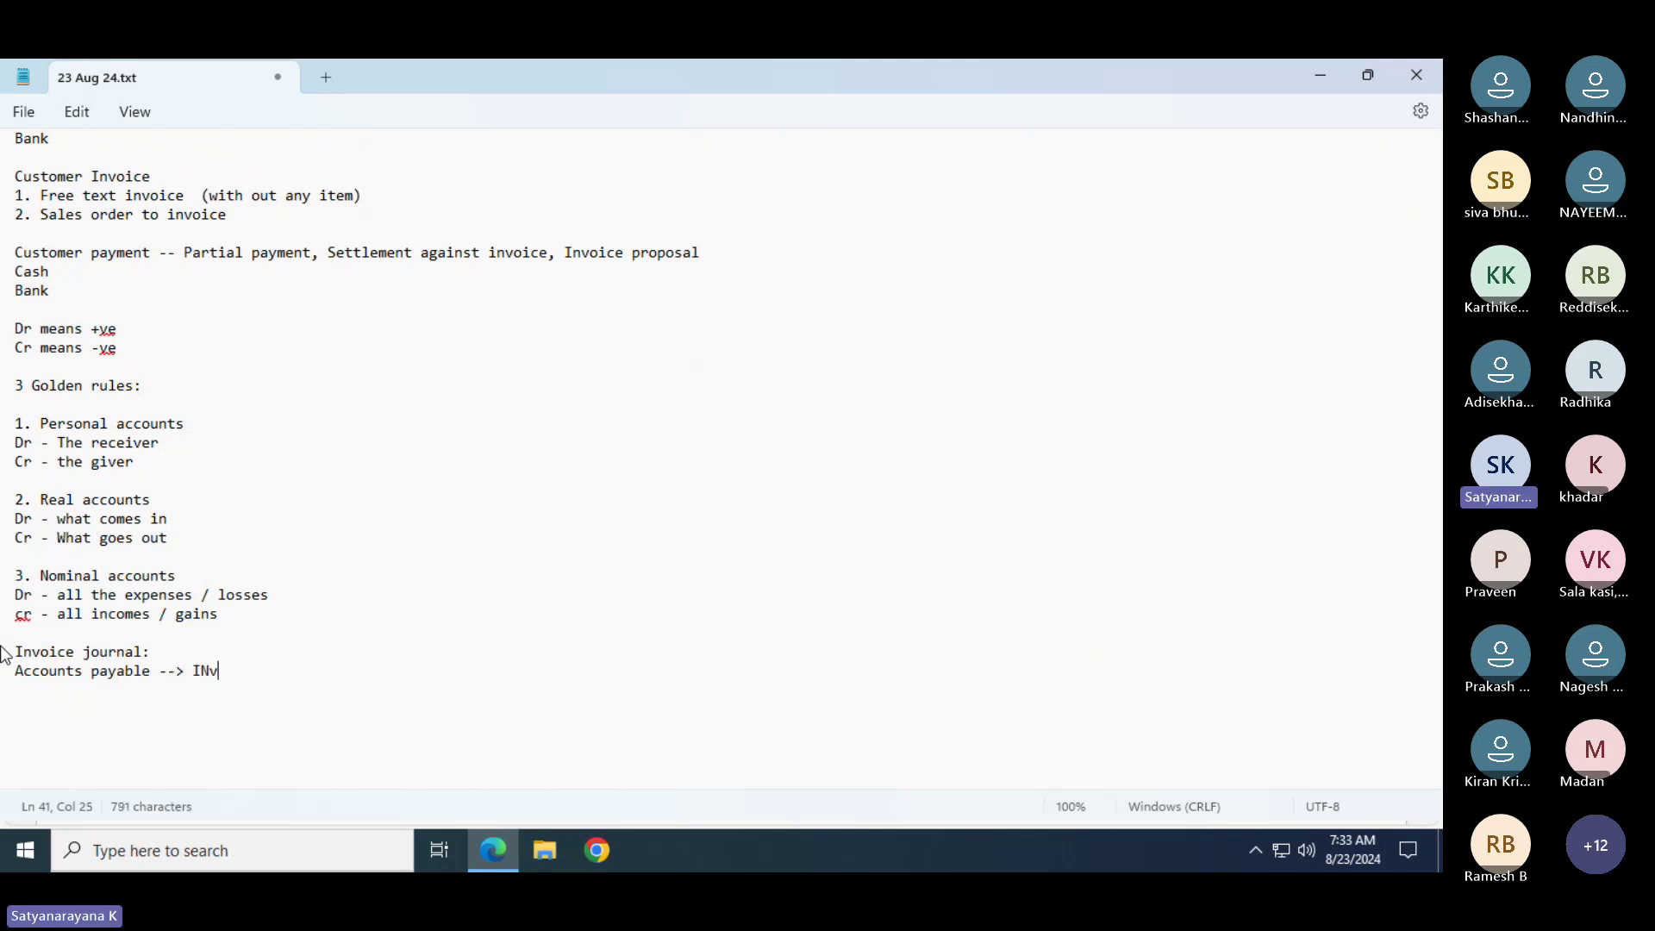
text(oices --)
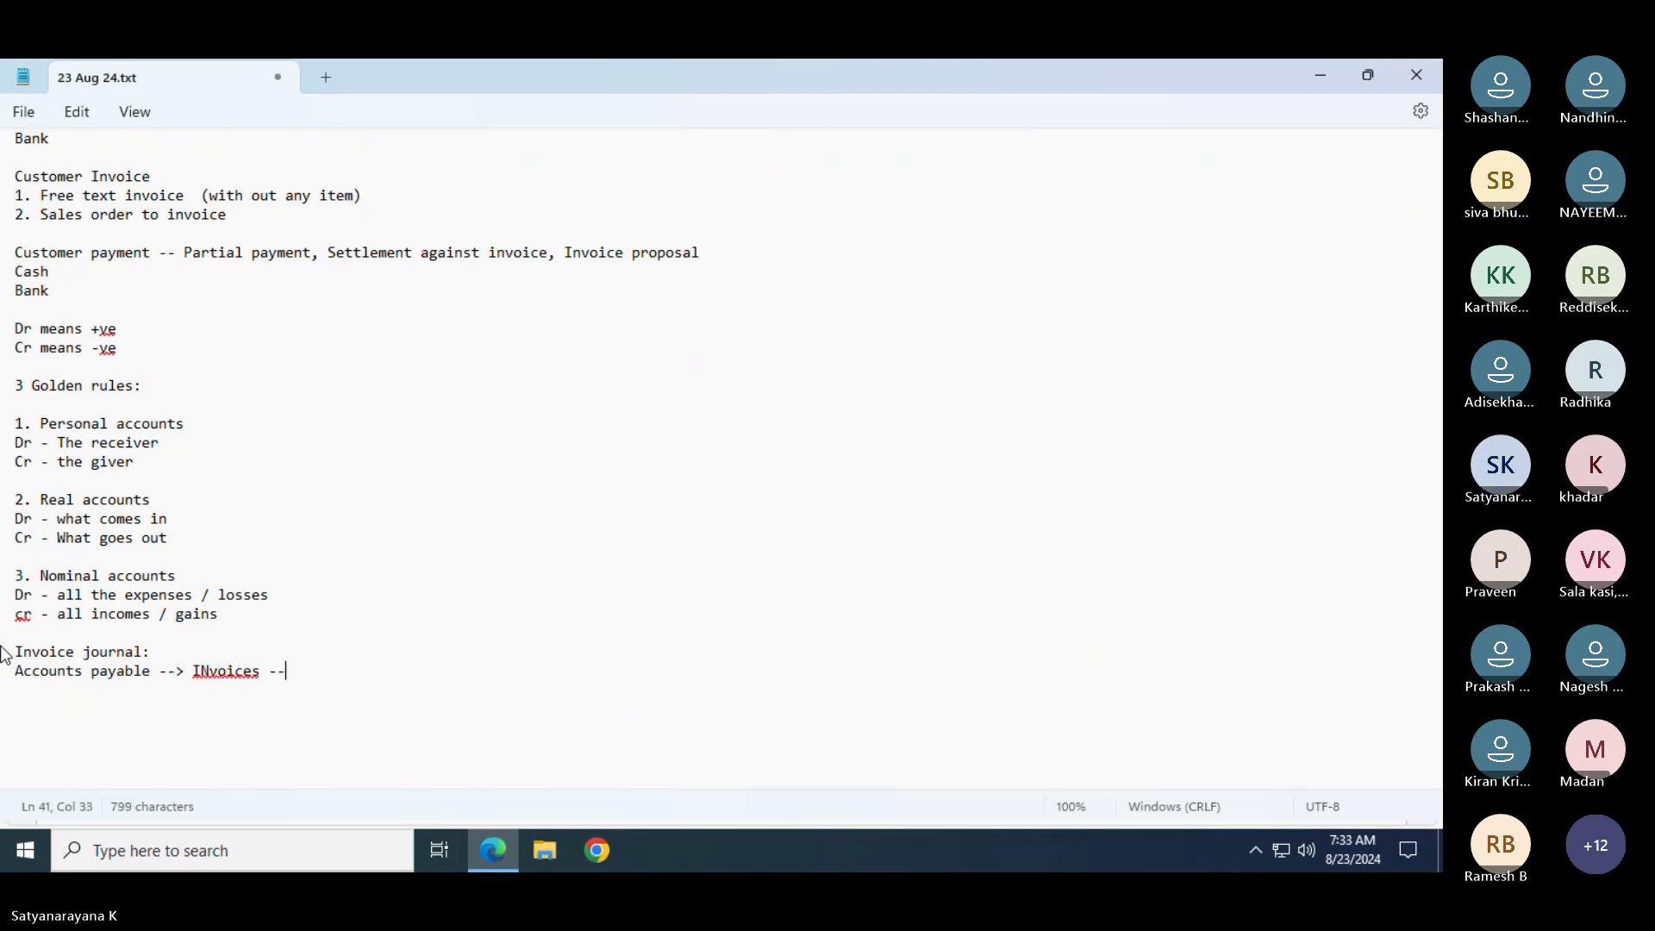
text(> Invoice journal)
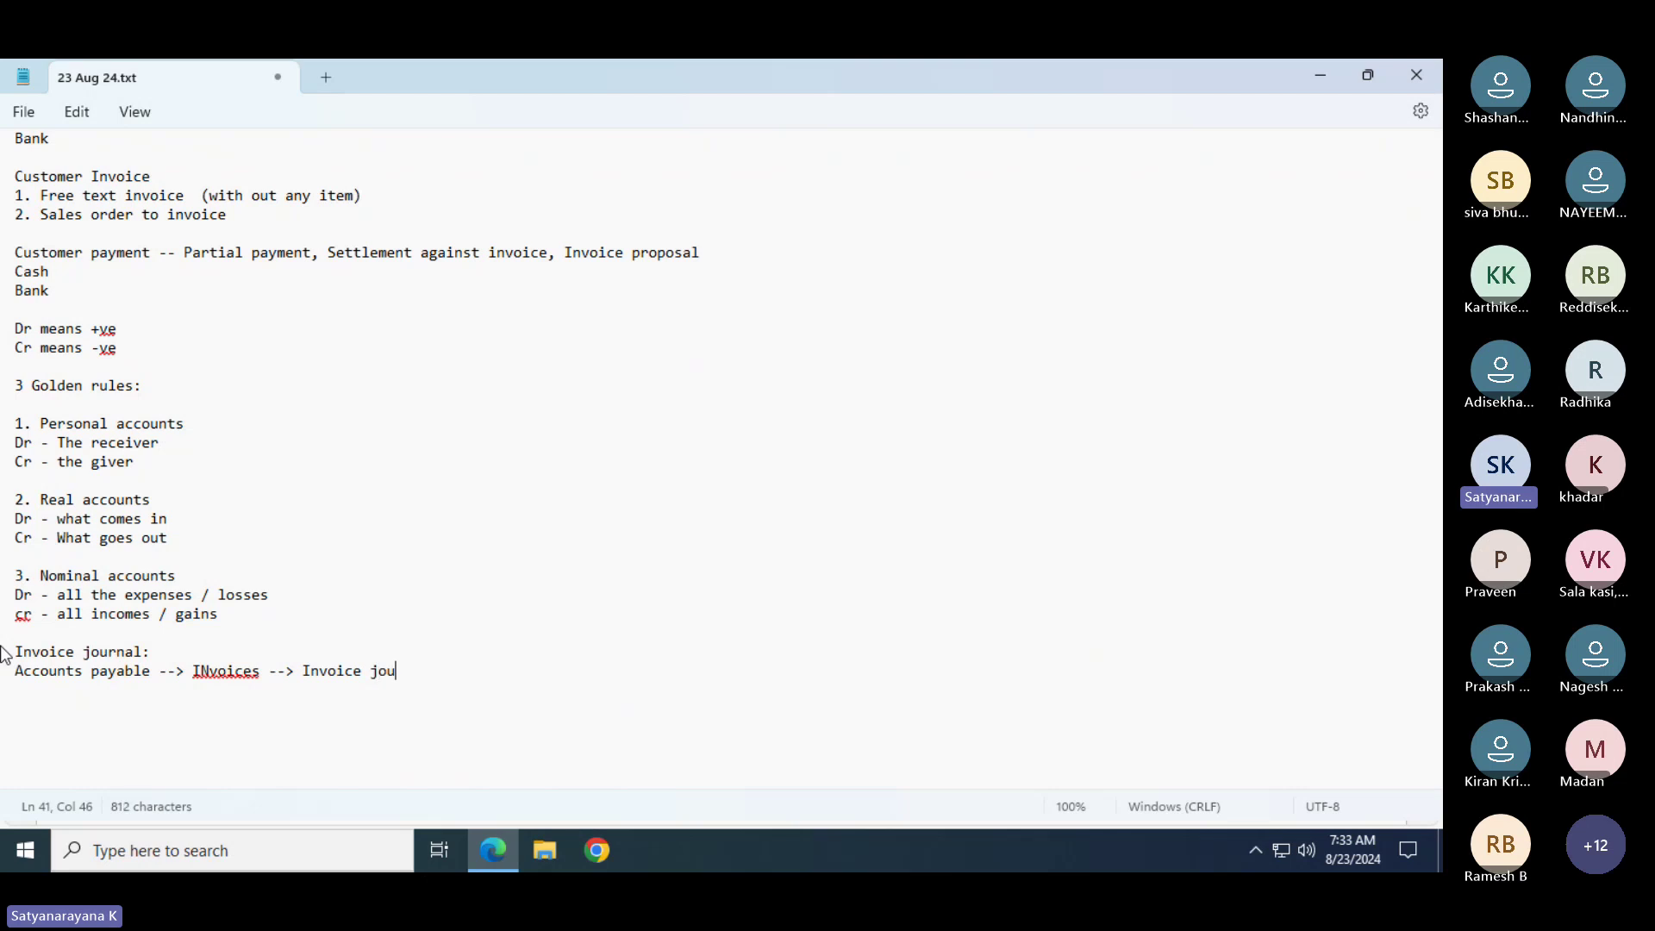
key(Left)
key(Left)
key(Left)
key(Left)
key(Left)
key(Left)
key(Left)
key(Left)
key(Left)
key(Left)
key(Left)
key(Left)
key(Left)
key(Left)
key(Left)
key(Left)
key(Left)
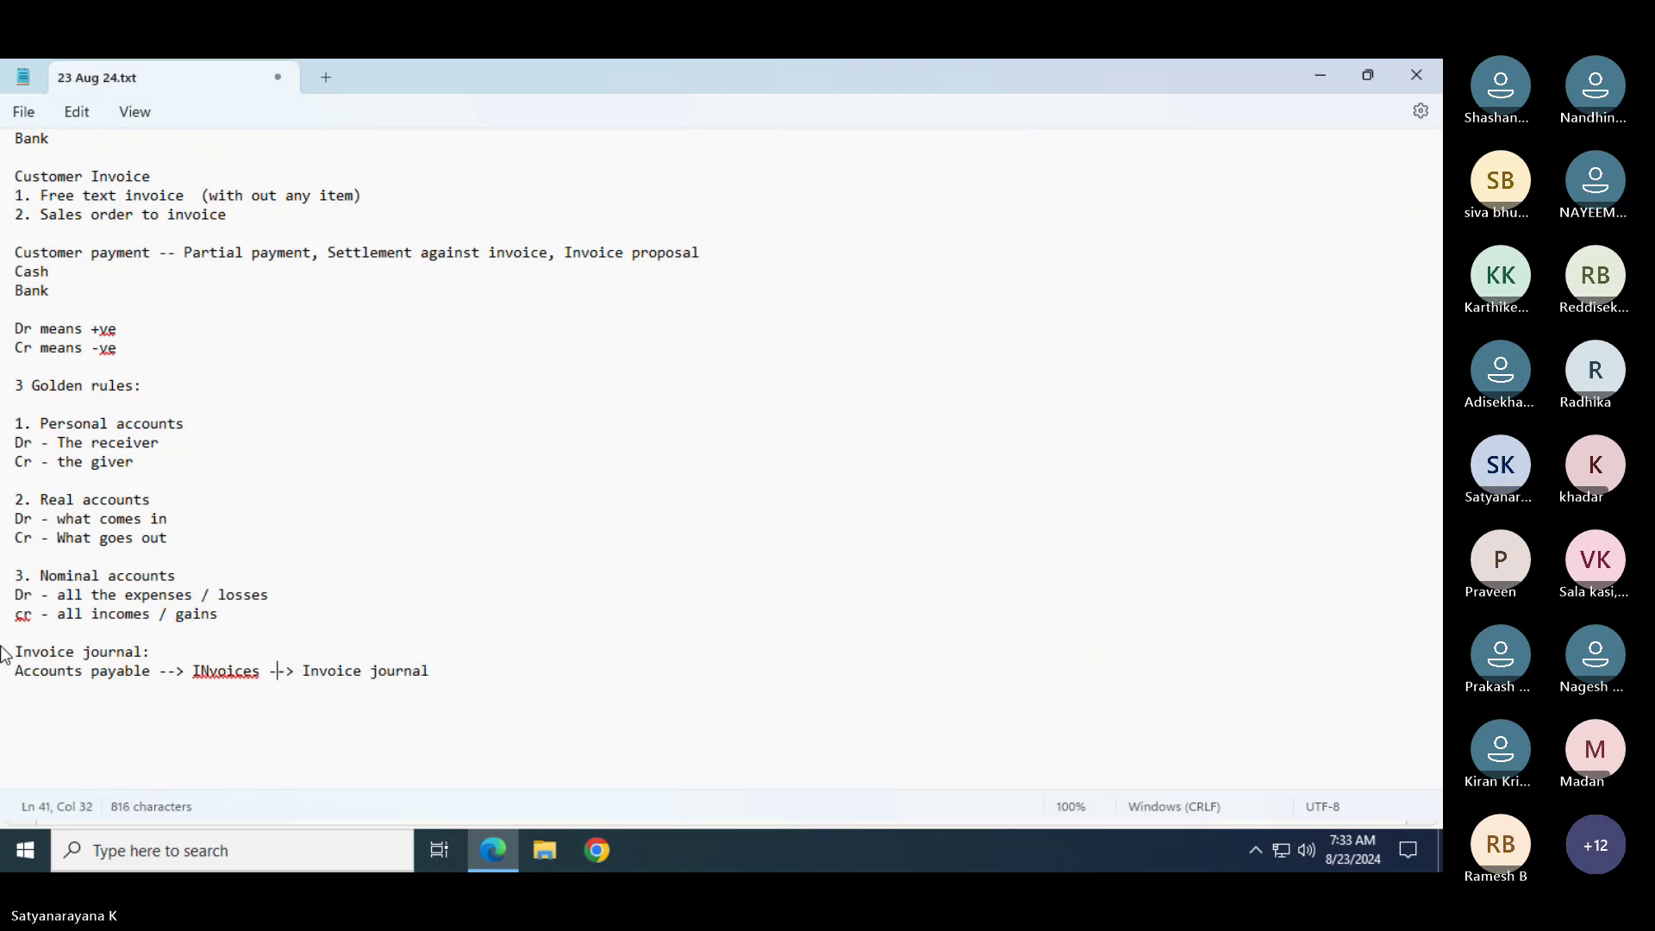
key(BackSpace)
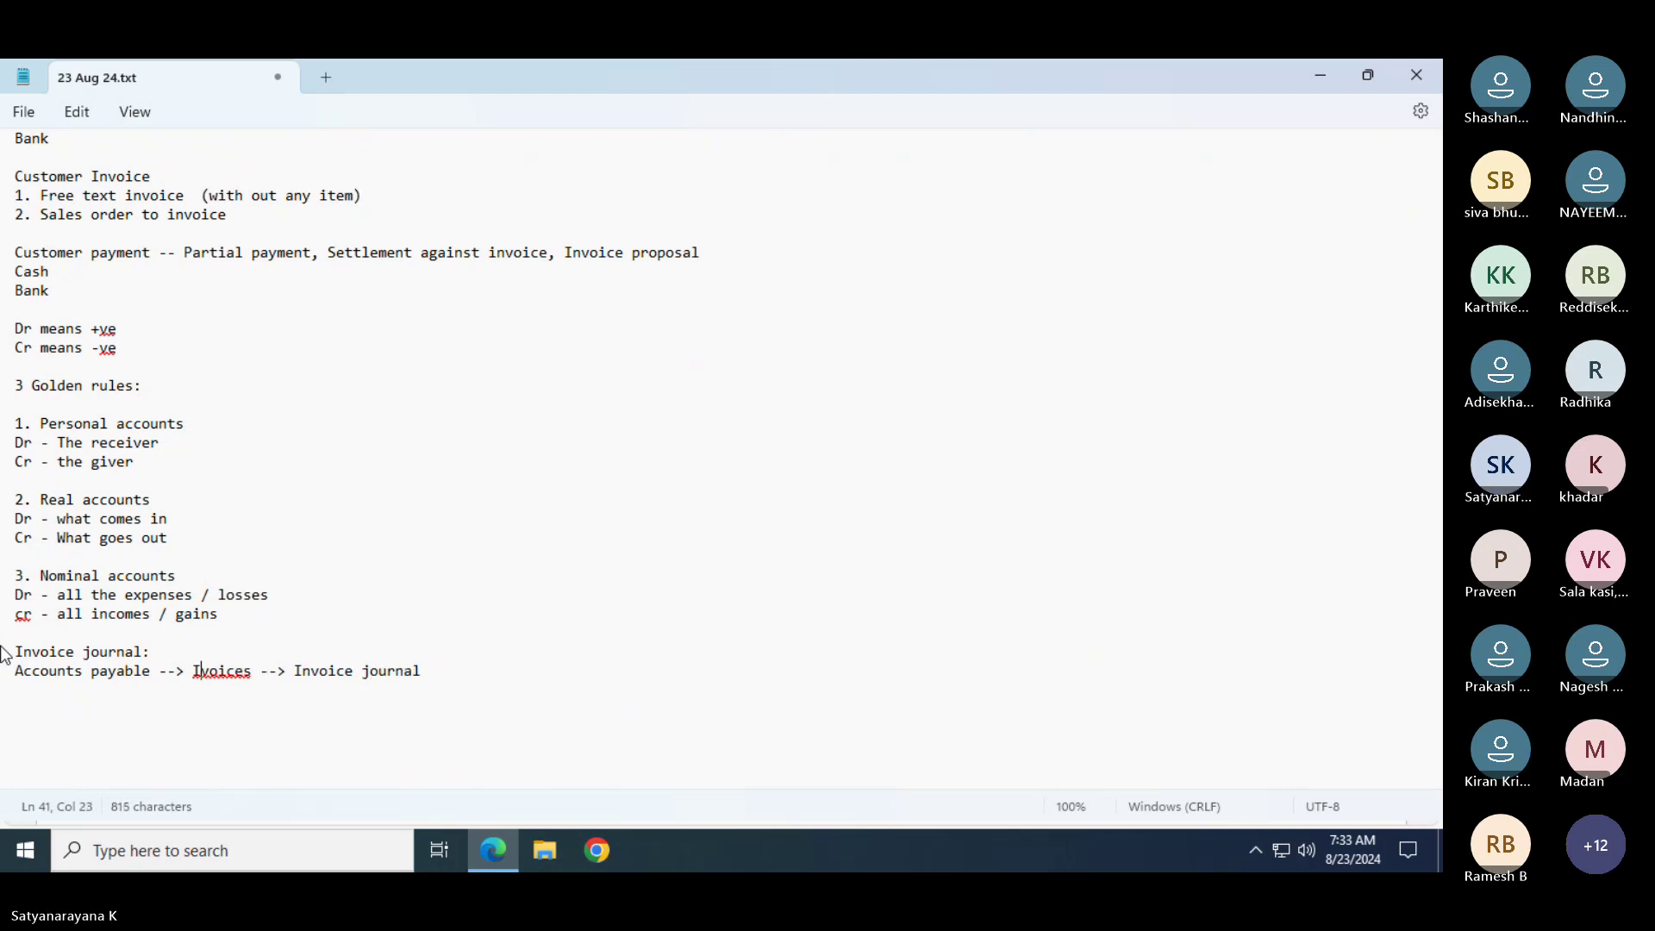
text(n)
key(ctrl+End)
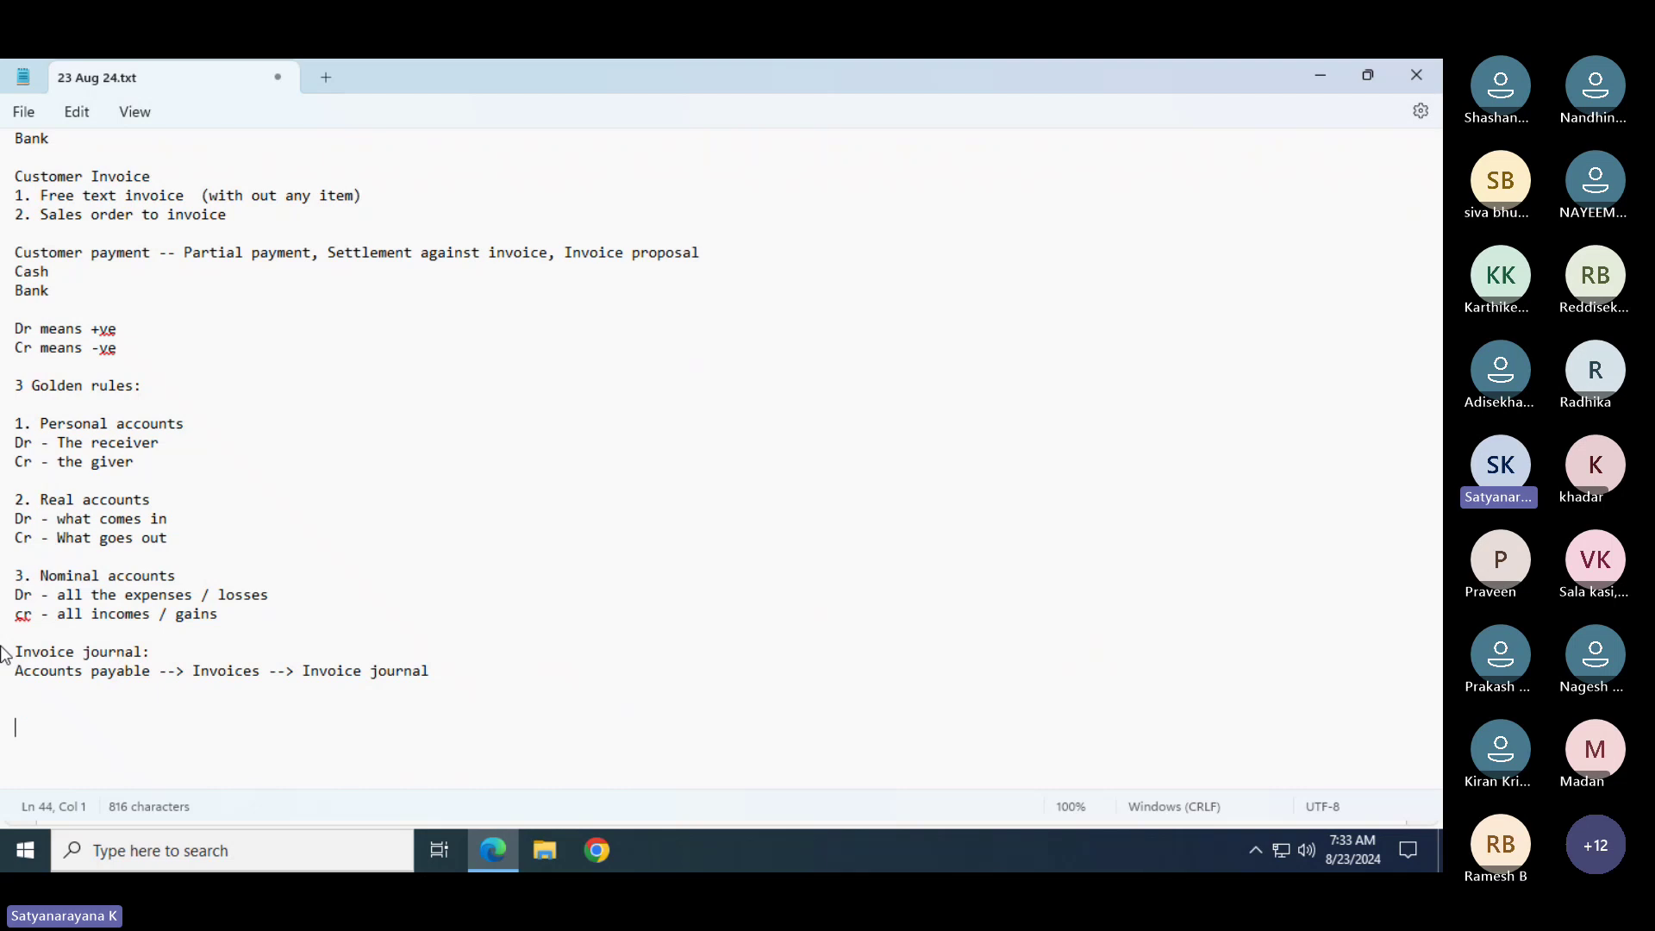
Add the heading "Vendor payment" with the path "Accounts payable --> Payments --> vendor payments" at the end of the notes
text(Vendor payment)
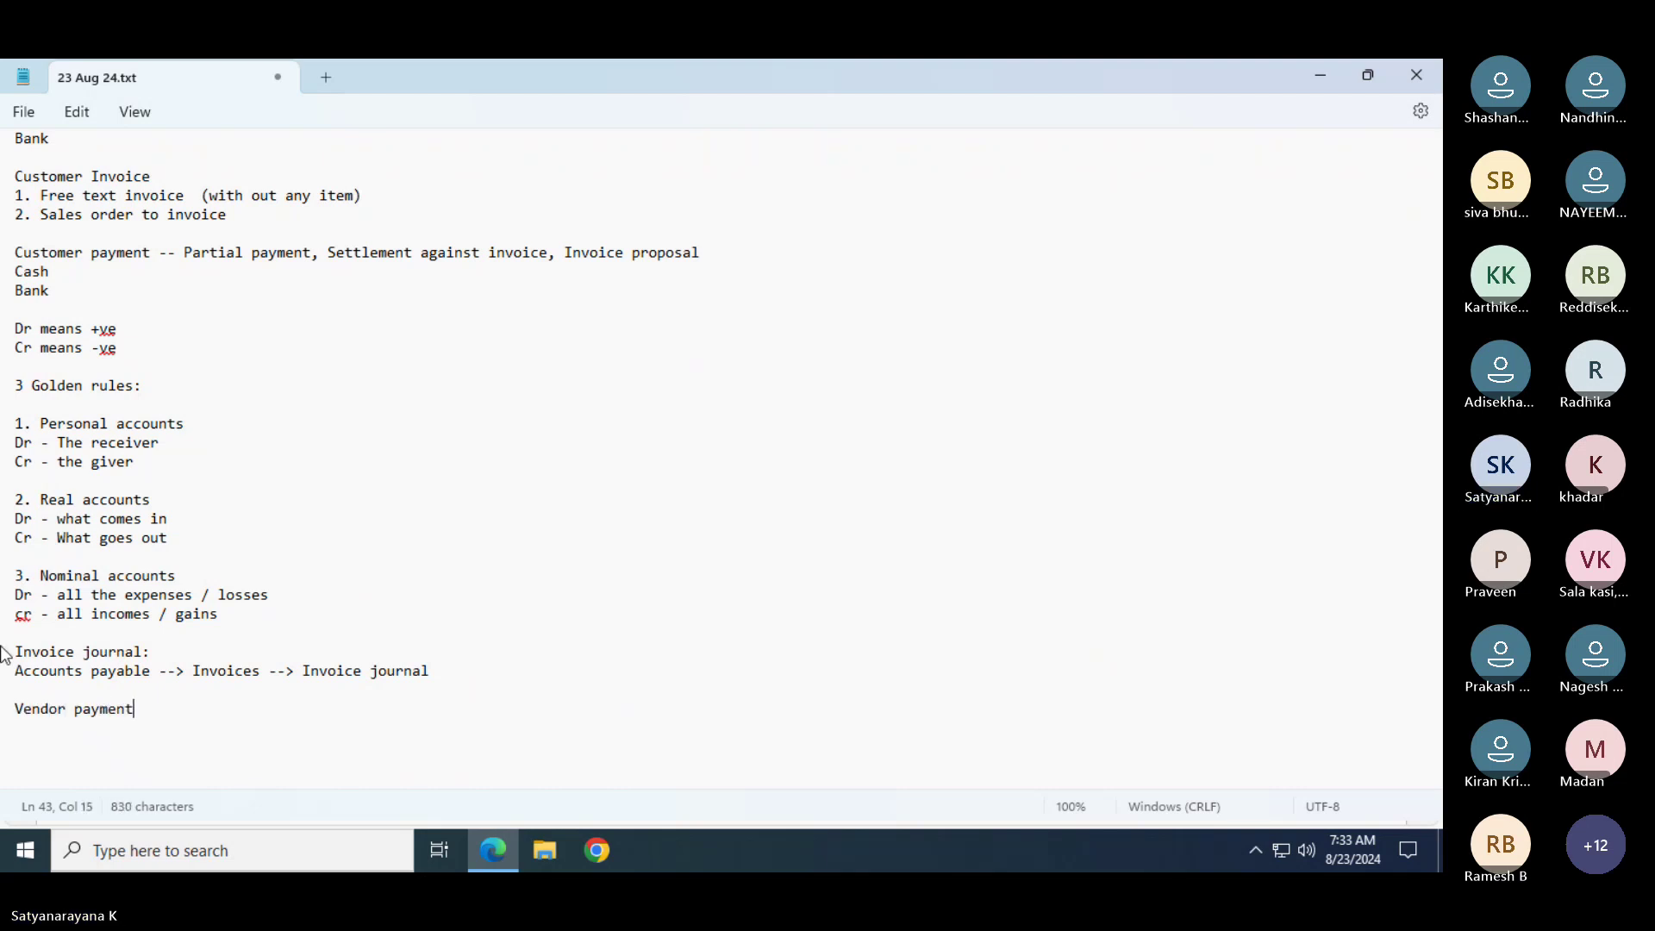
key(Return)
text(A)
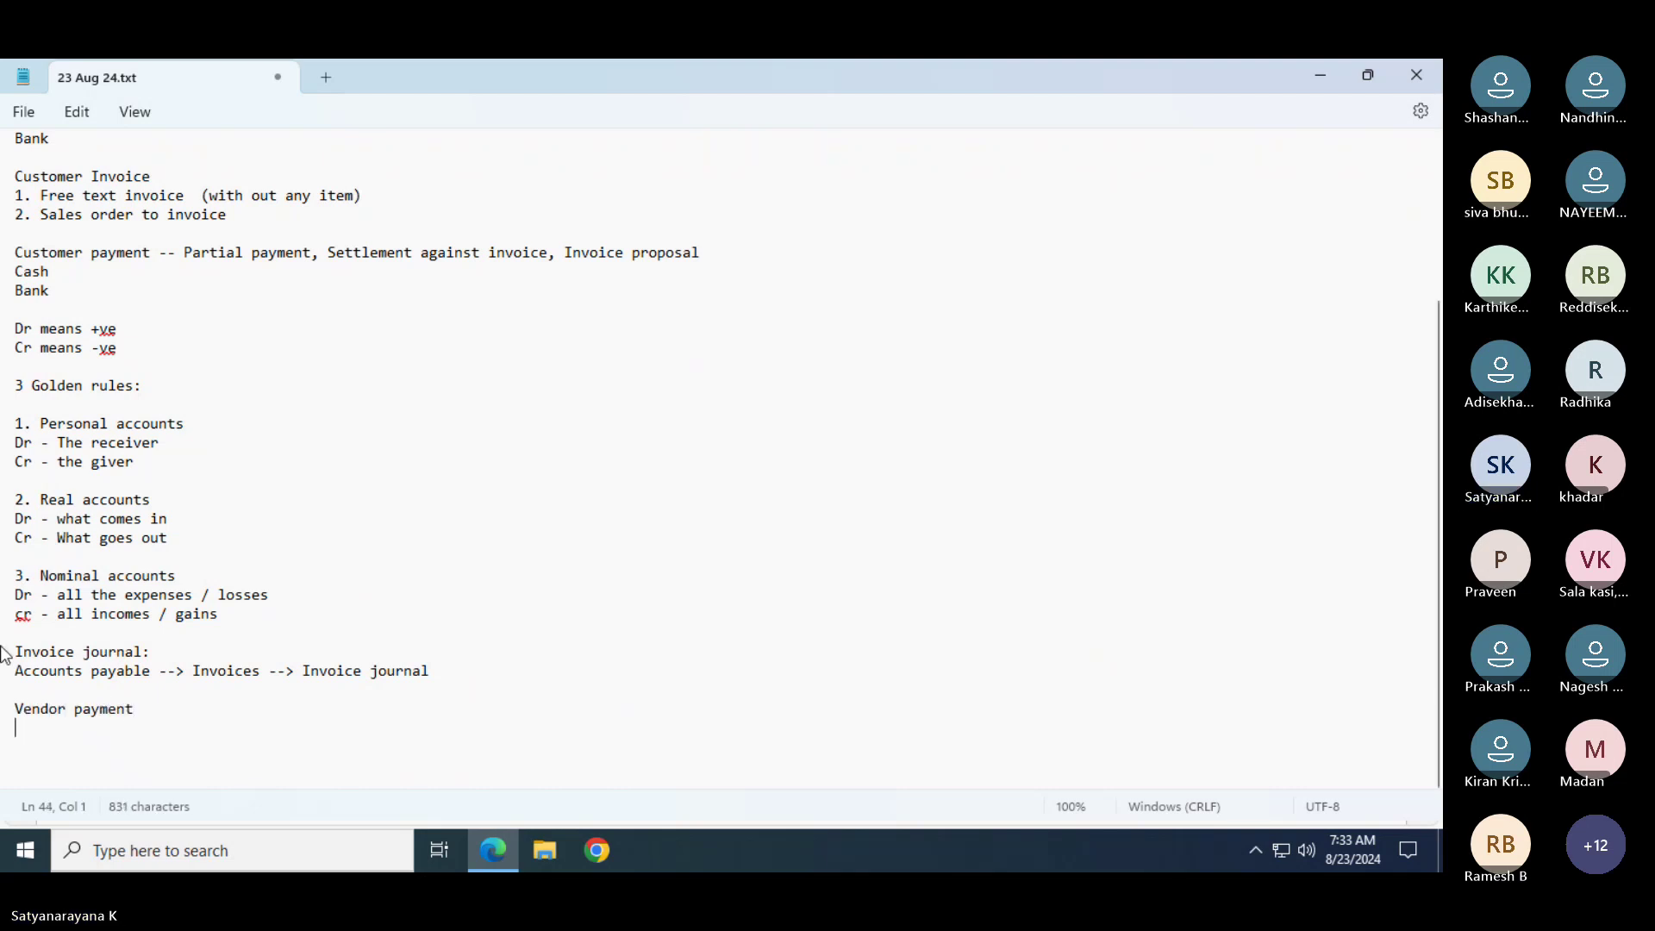
text(ccou)
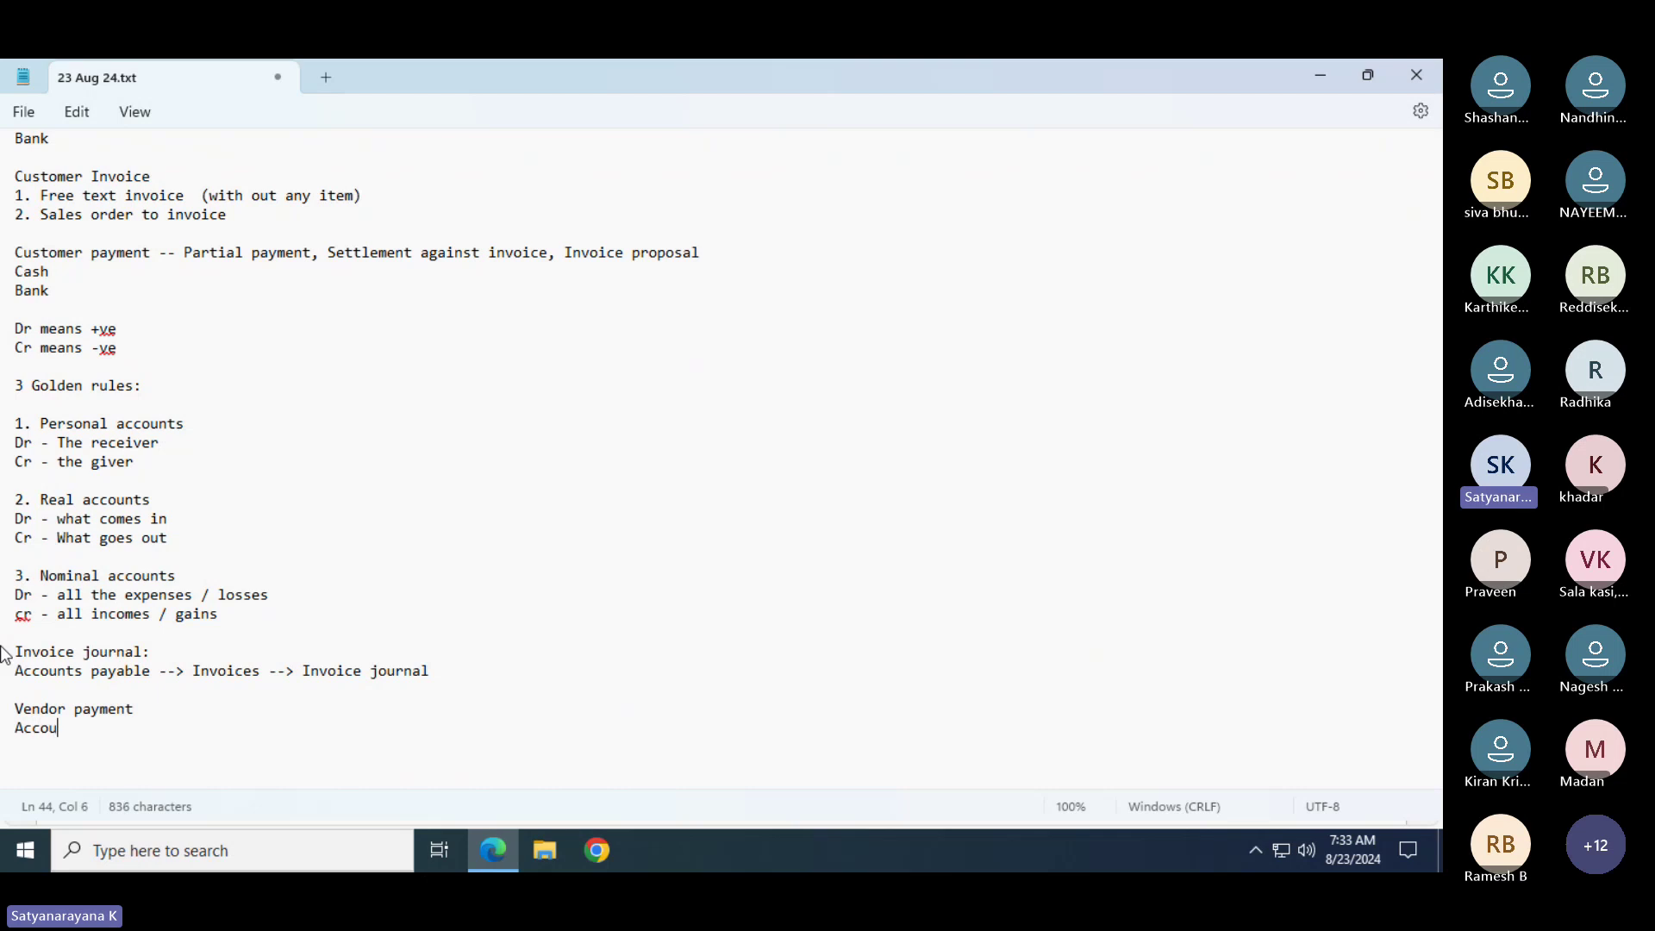
text(nts payable --> )
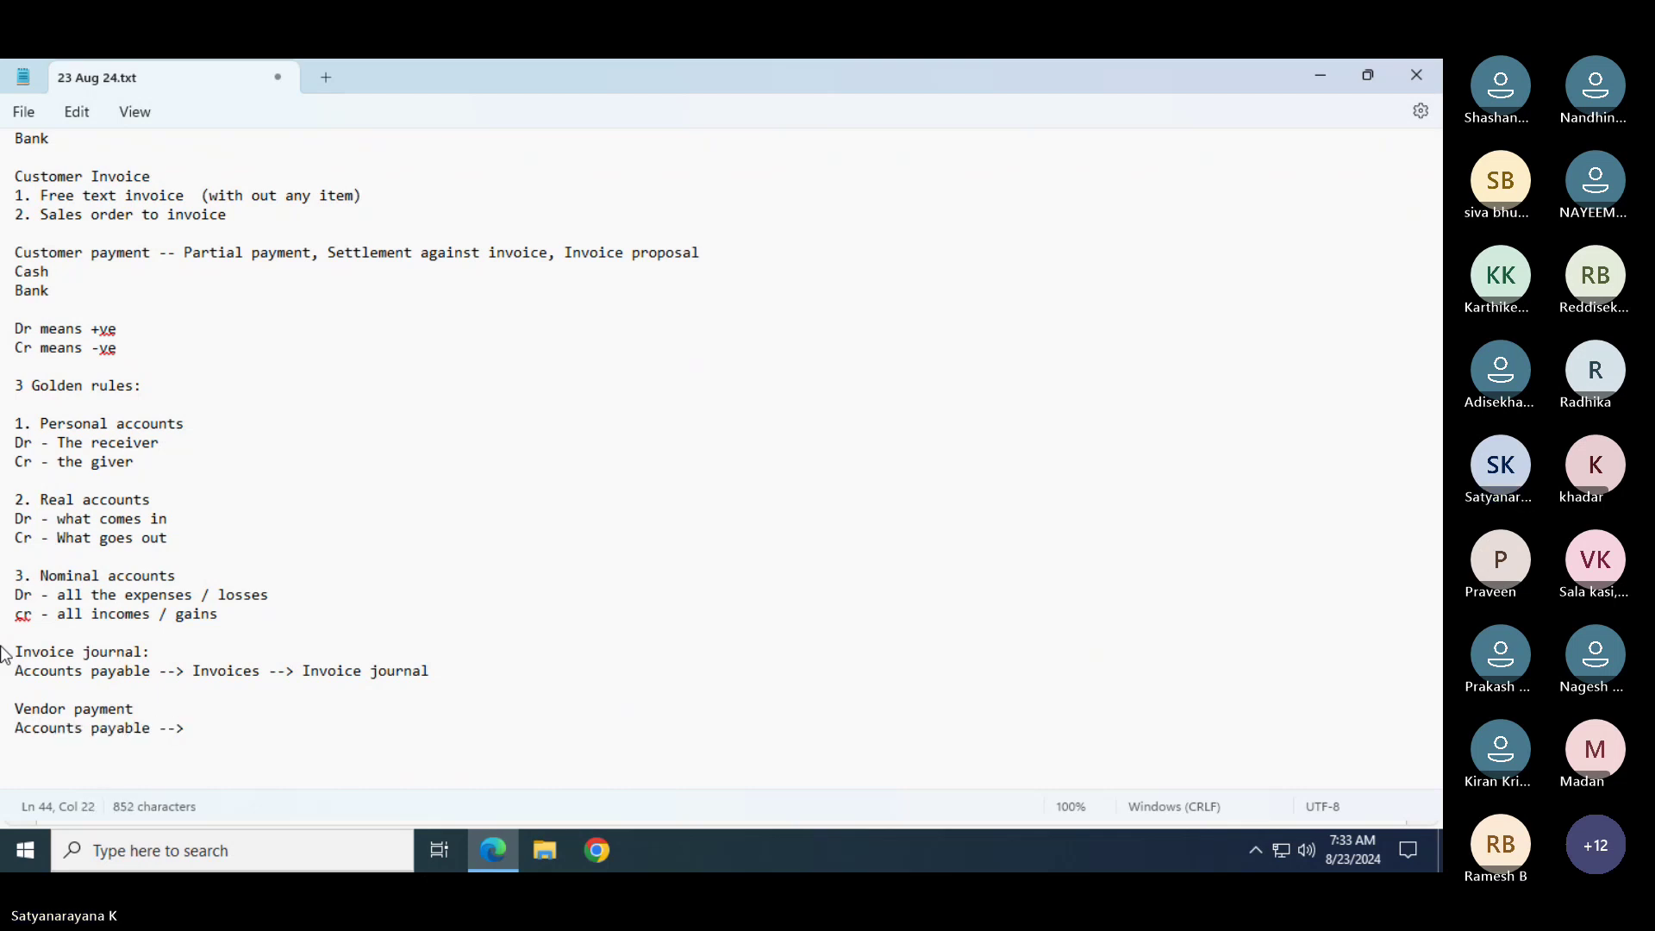
text(Pay)
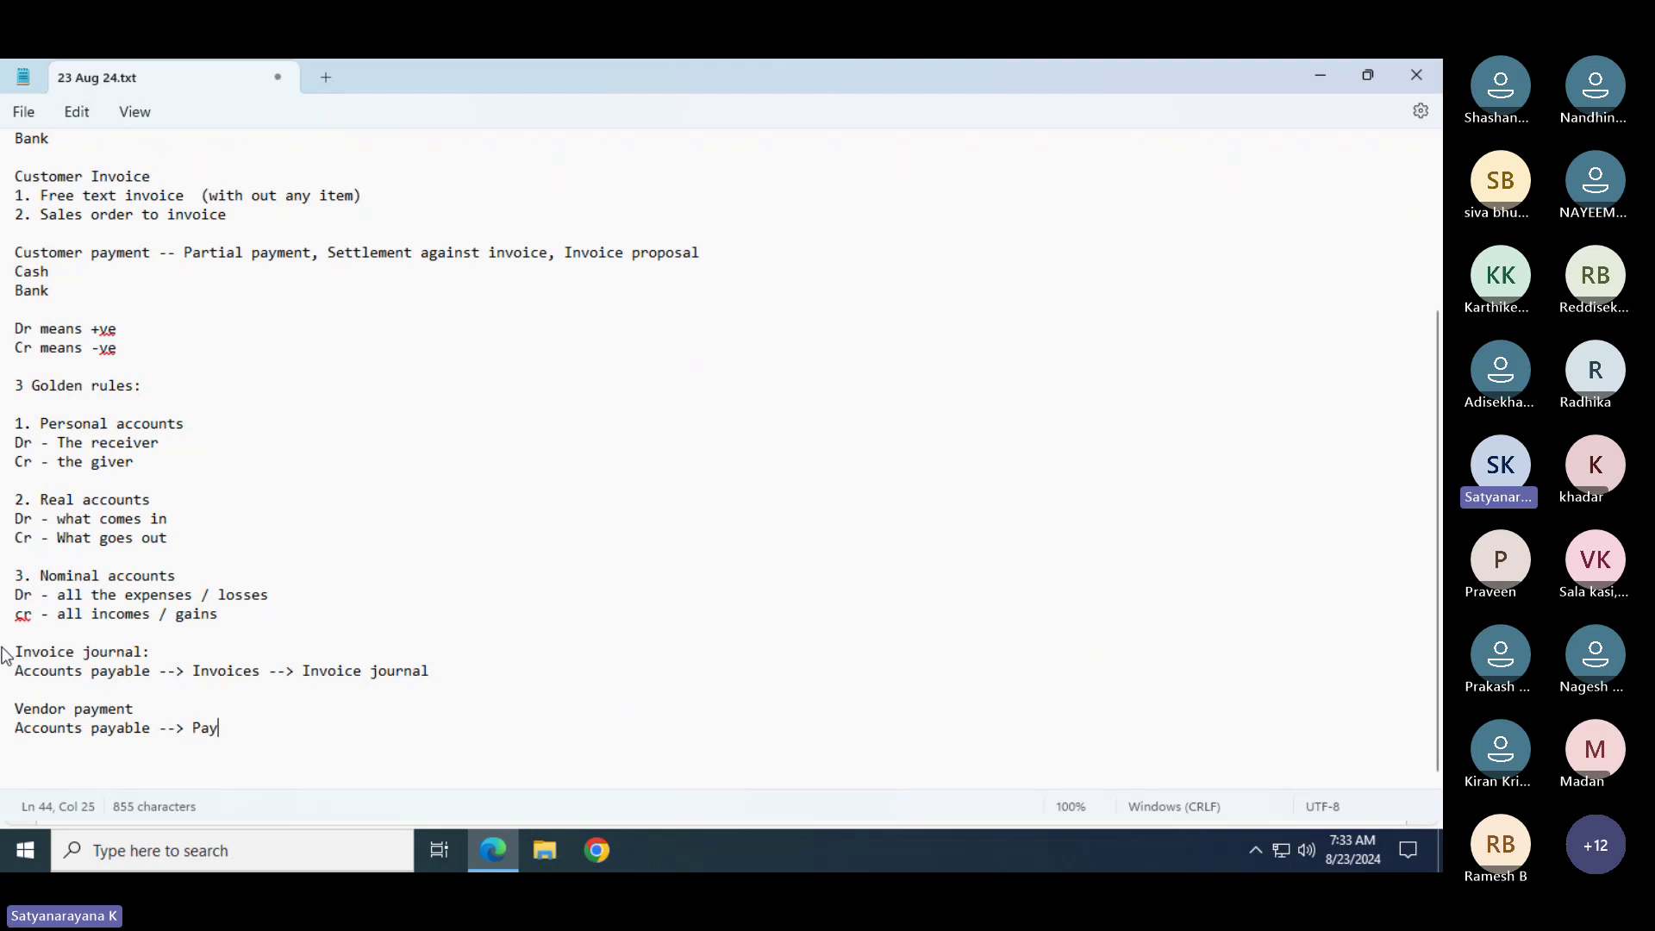
text(ments -->)
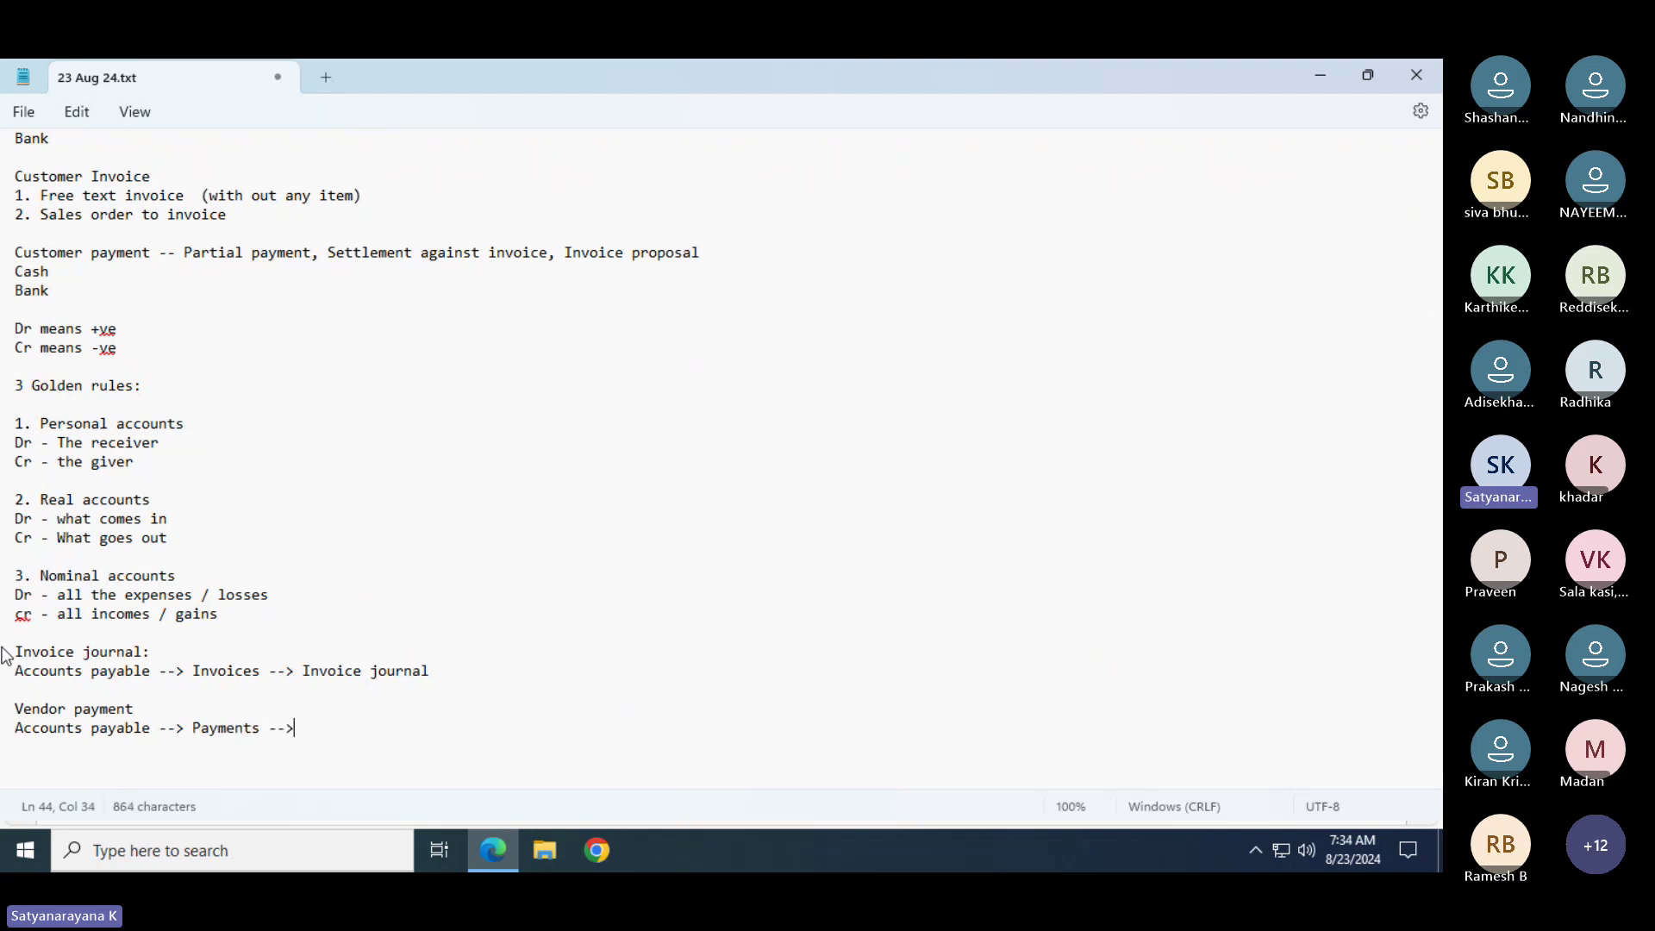
text( vendor paym)
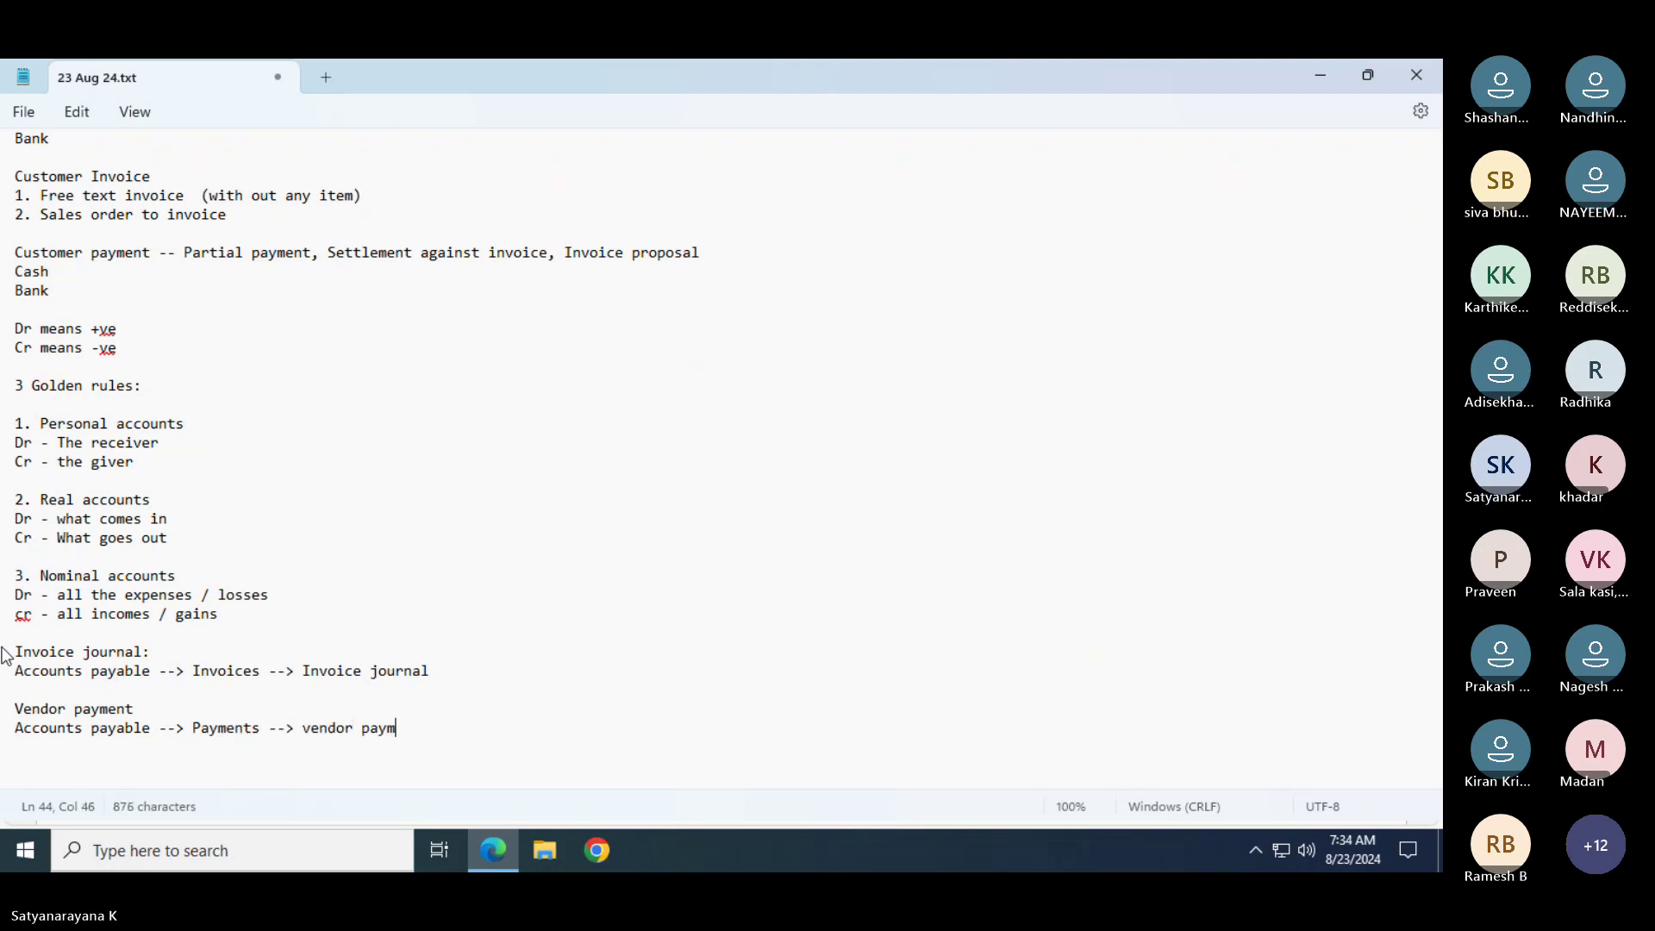
text(ents)
Save the notes and switch back to the Free text invoice list in Finance and Operations
key(ctrl+s)
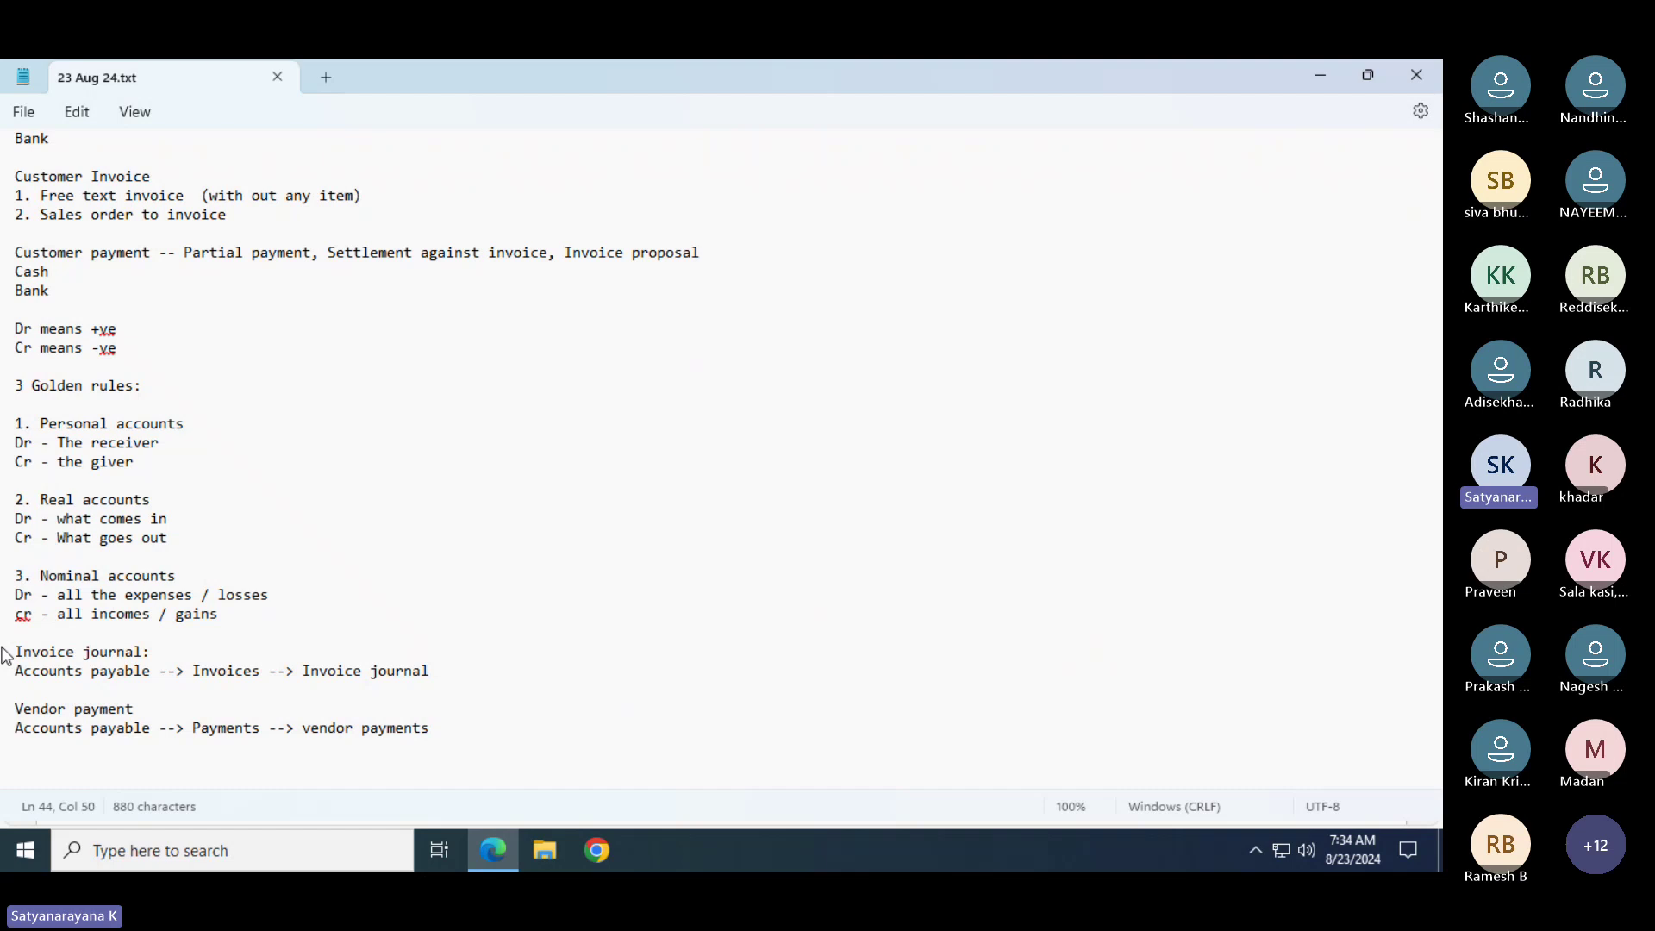
key(alt+Tab)
key(alt+Tab)
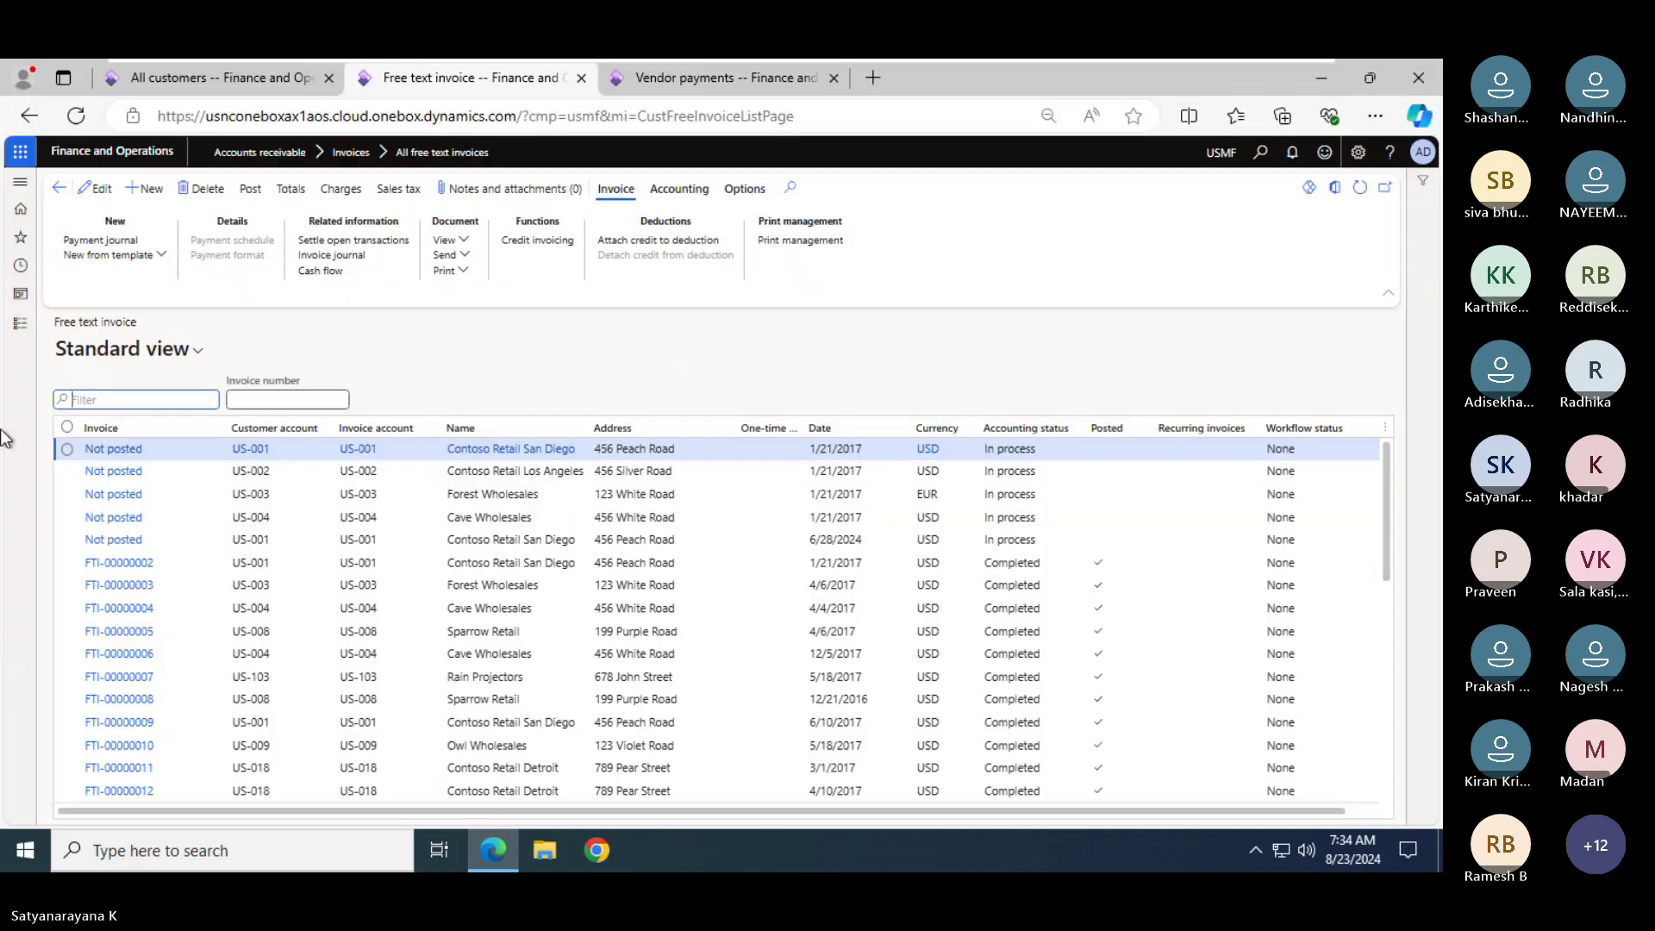
Open the Invoice journal page under Accounts payable and compare its navigation path with the one written in the notes
click(18, 324)
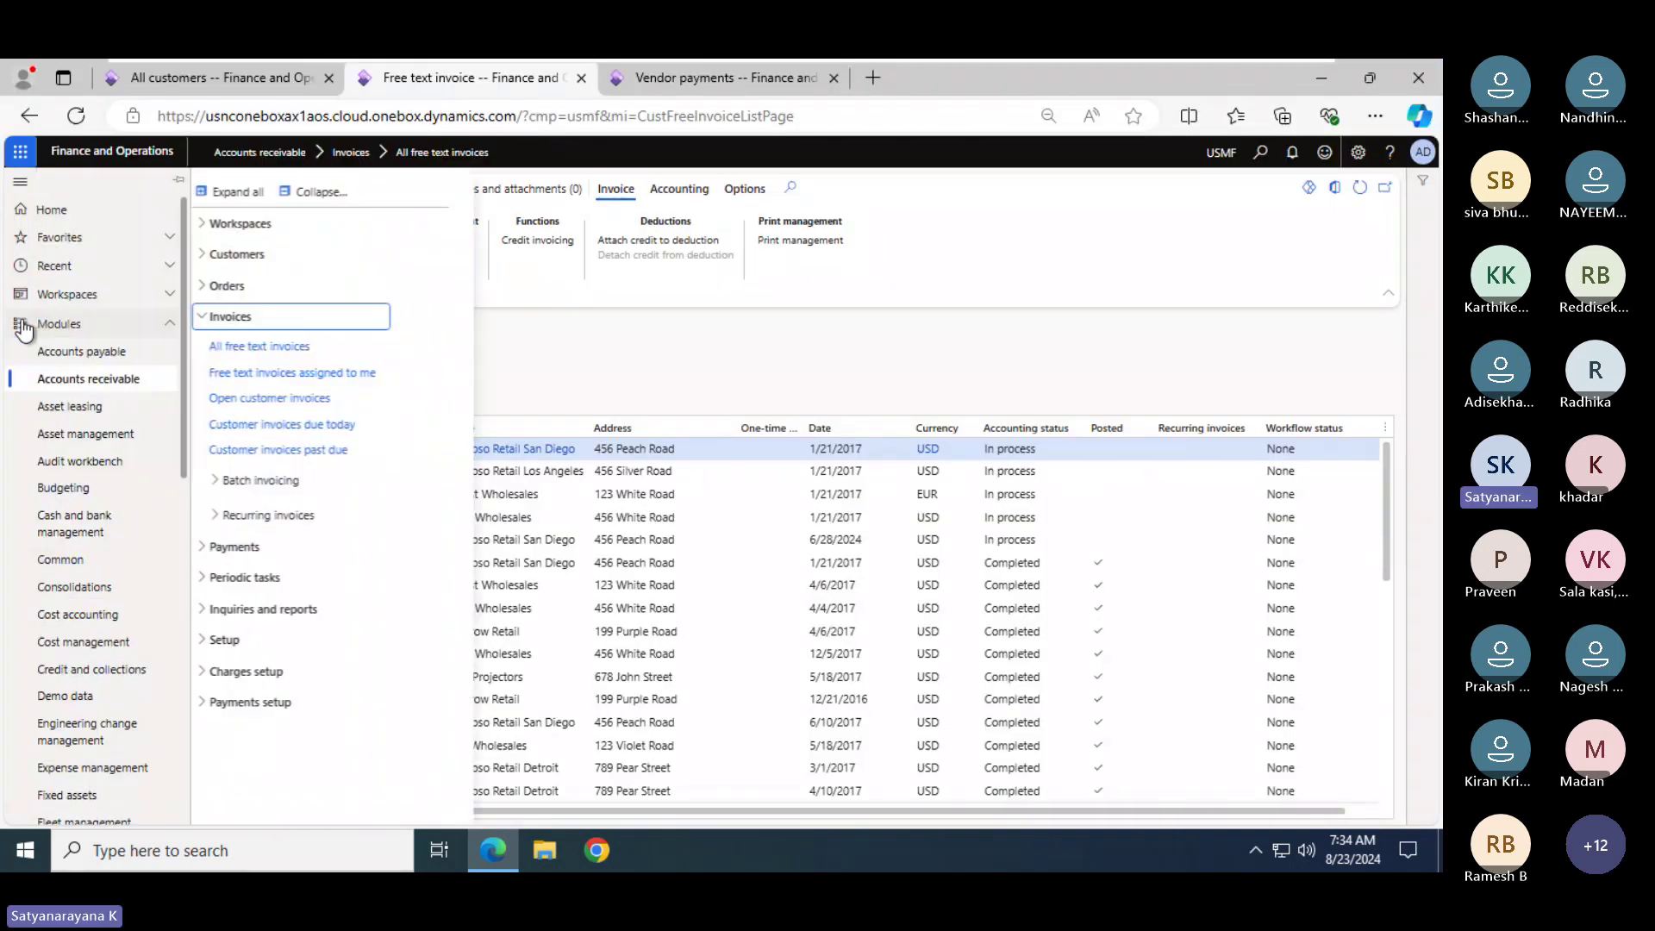
click(75, 355)
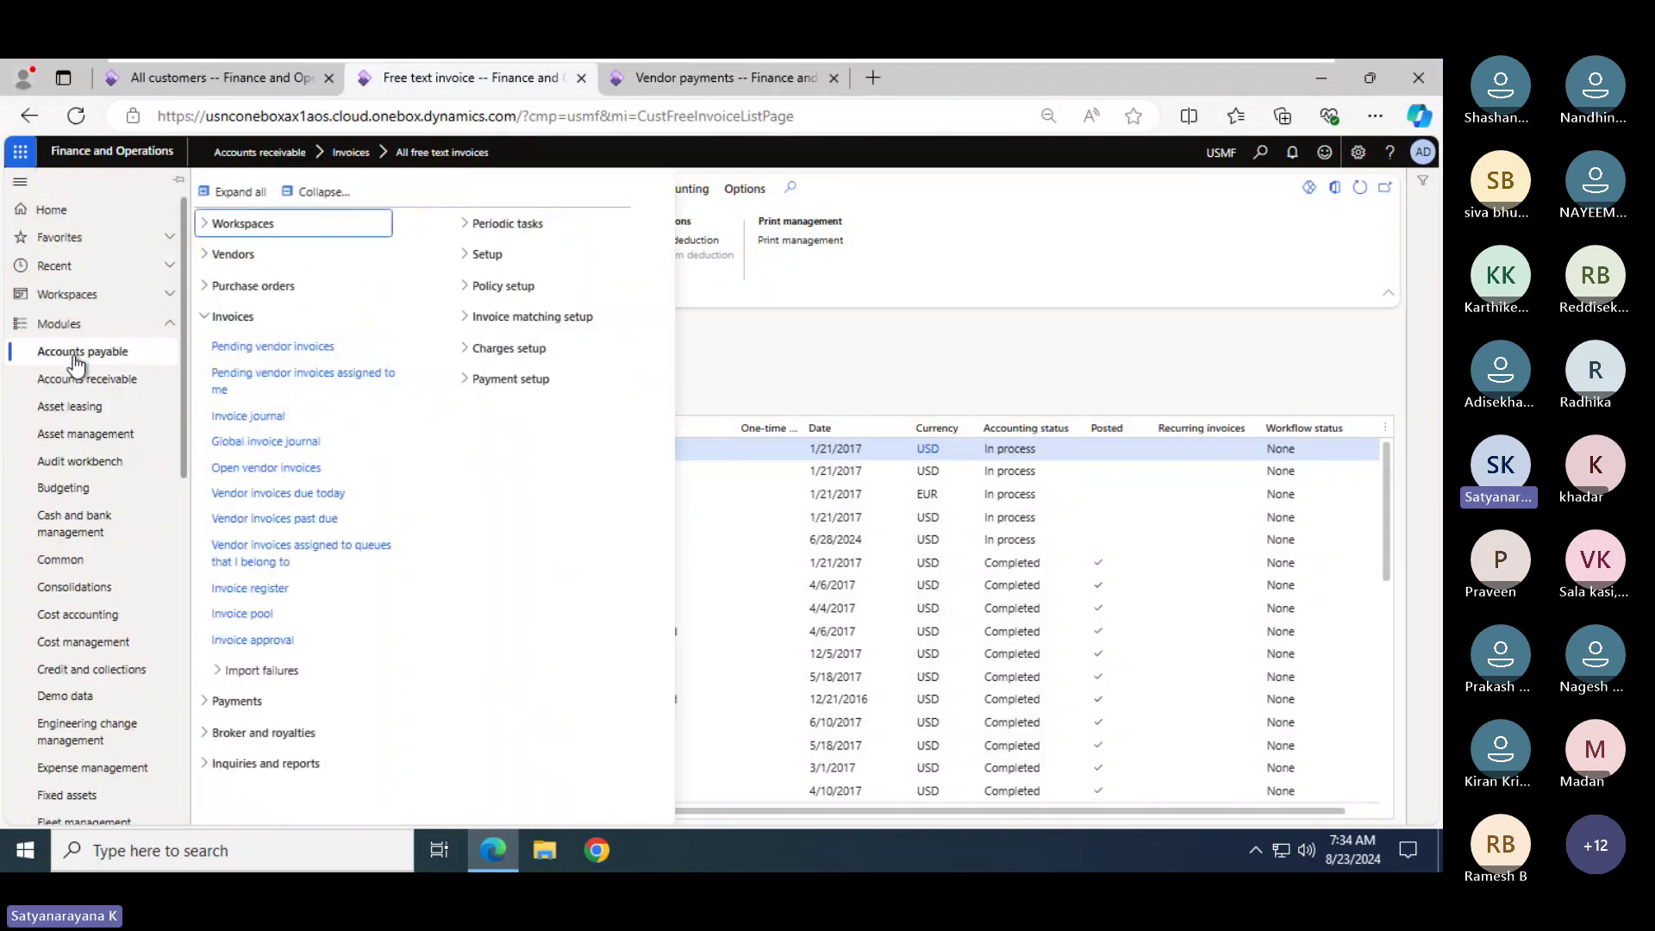
click(316, 192)
click(237, 319)
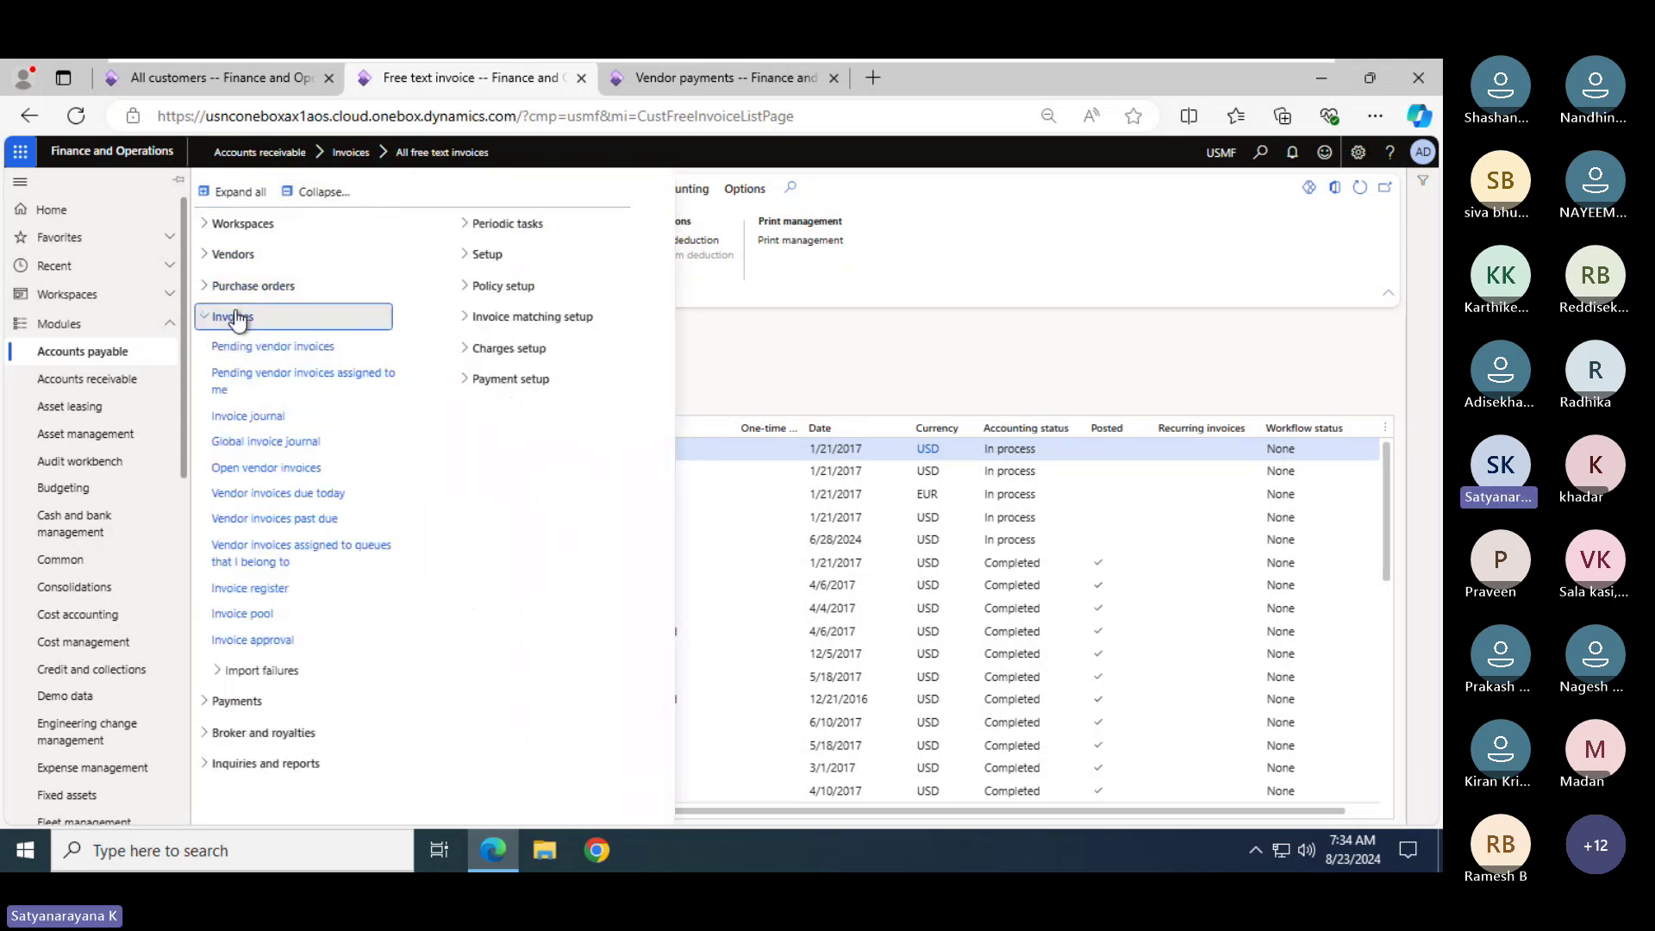
click(250, 417)
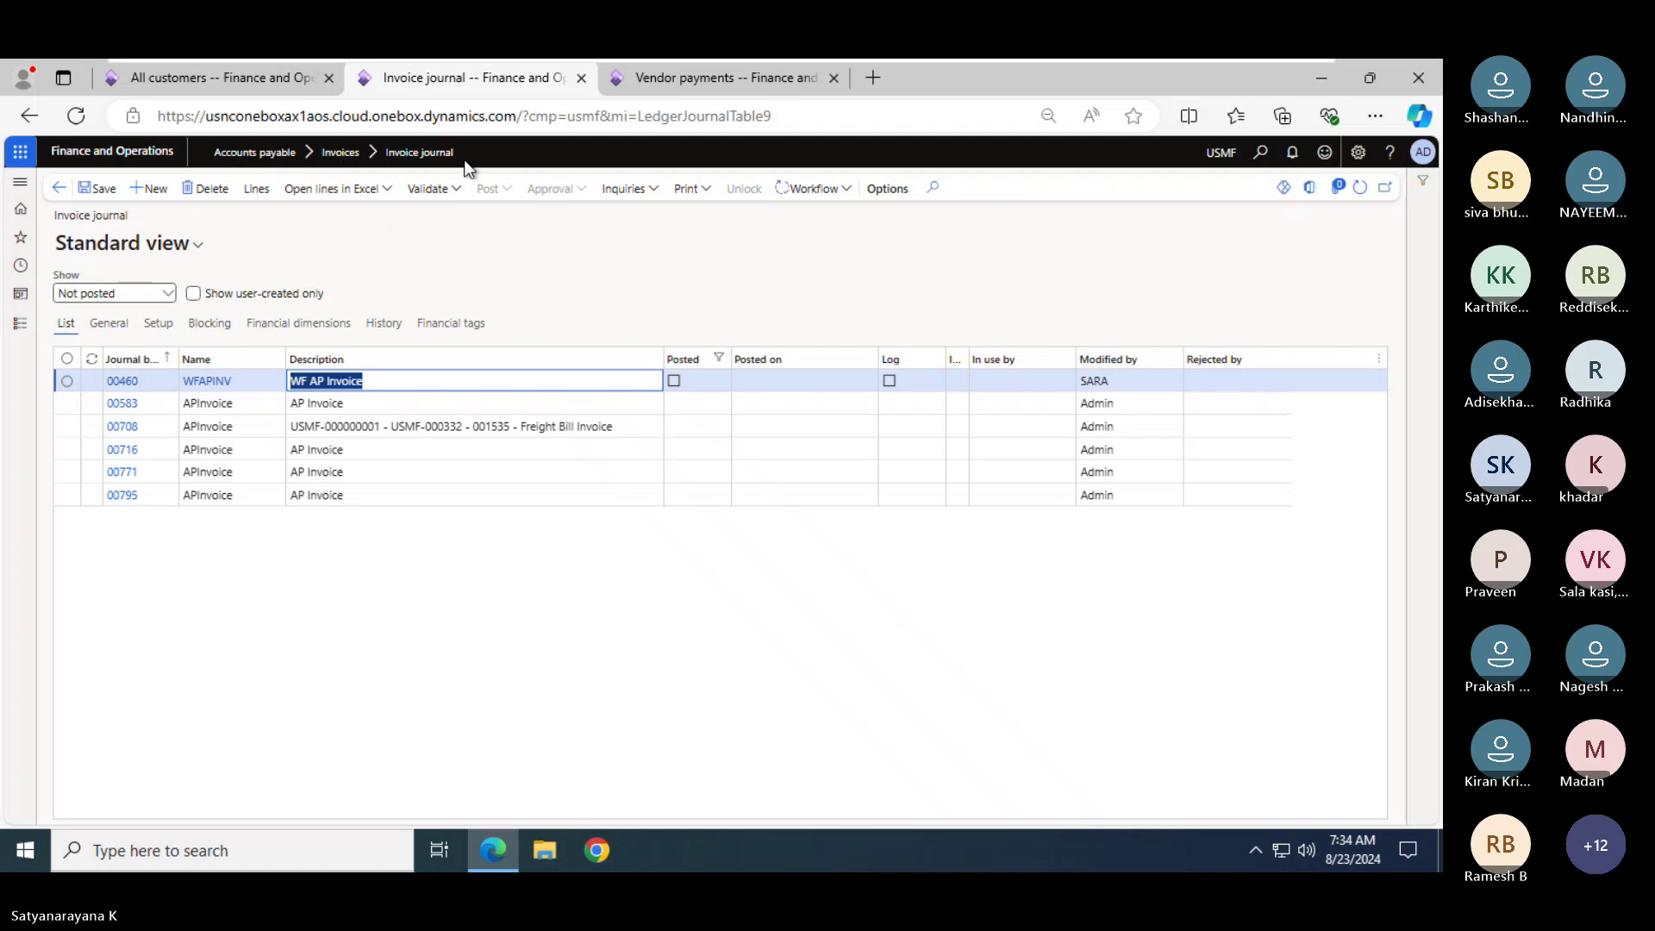
mouse_move(1104, 60)
key(alt+Tab)
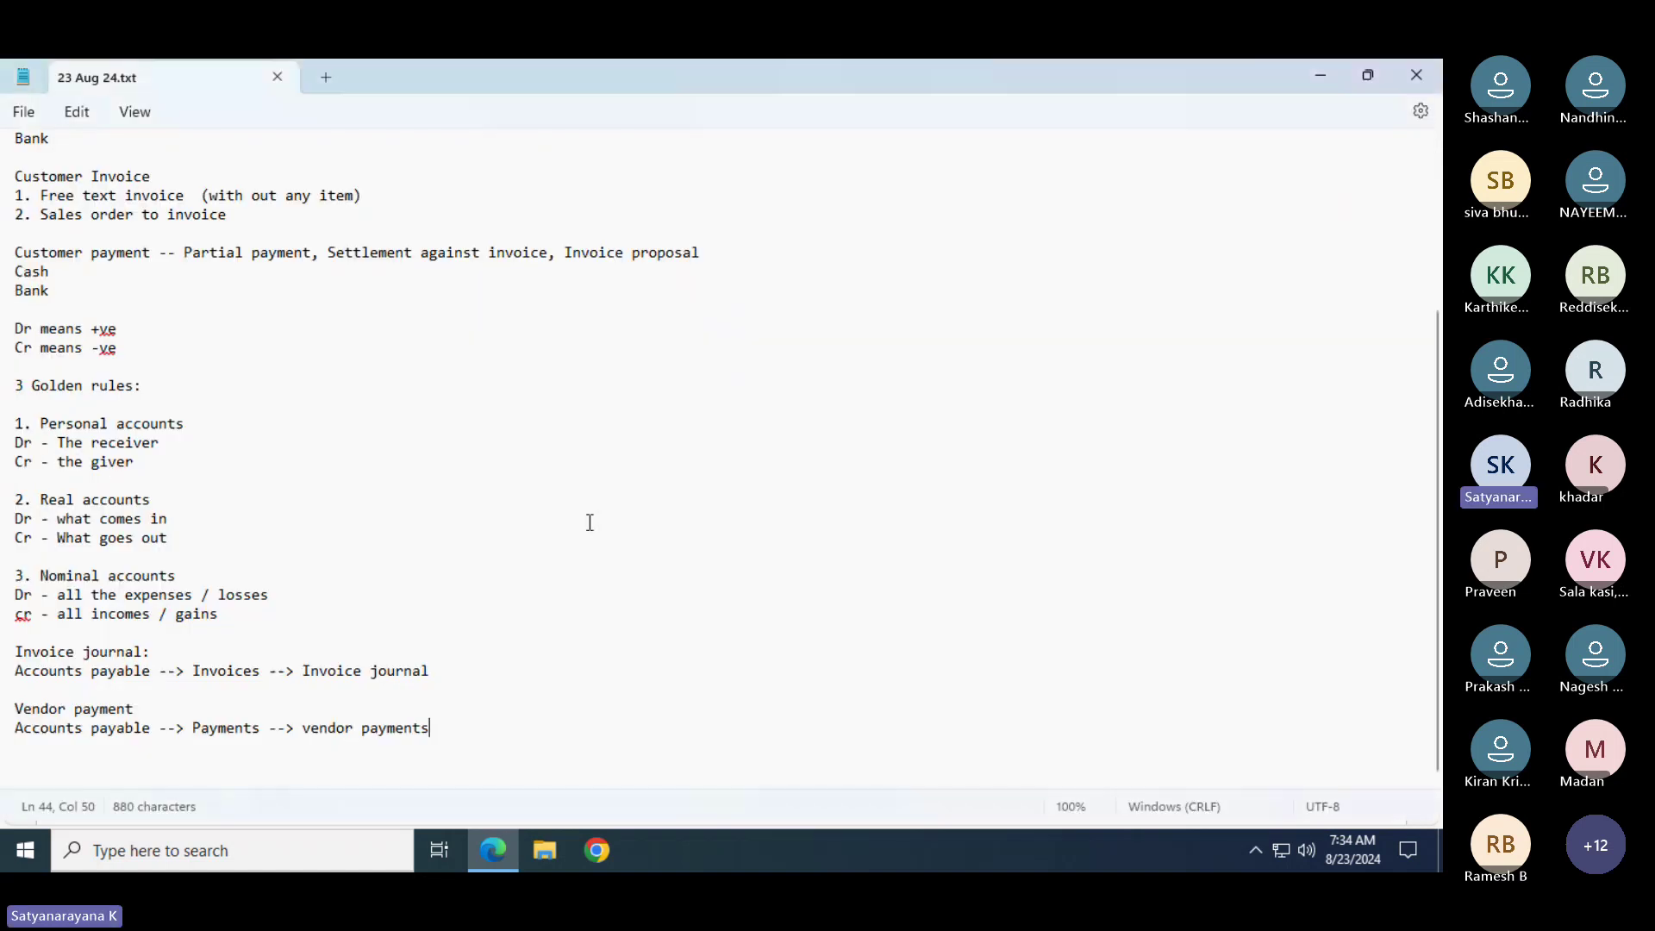
key(alt+Tab)
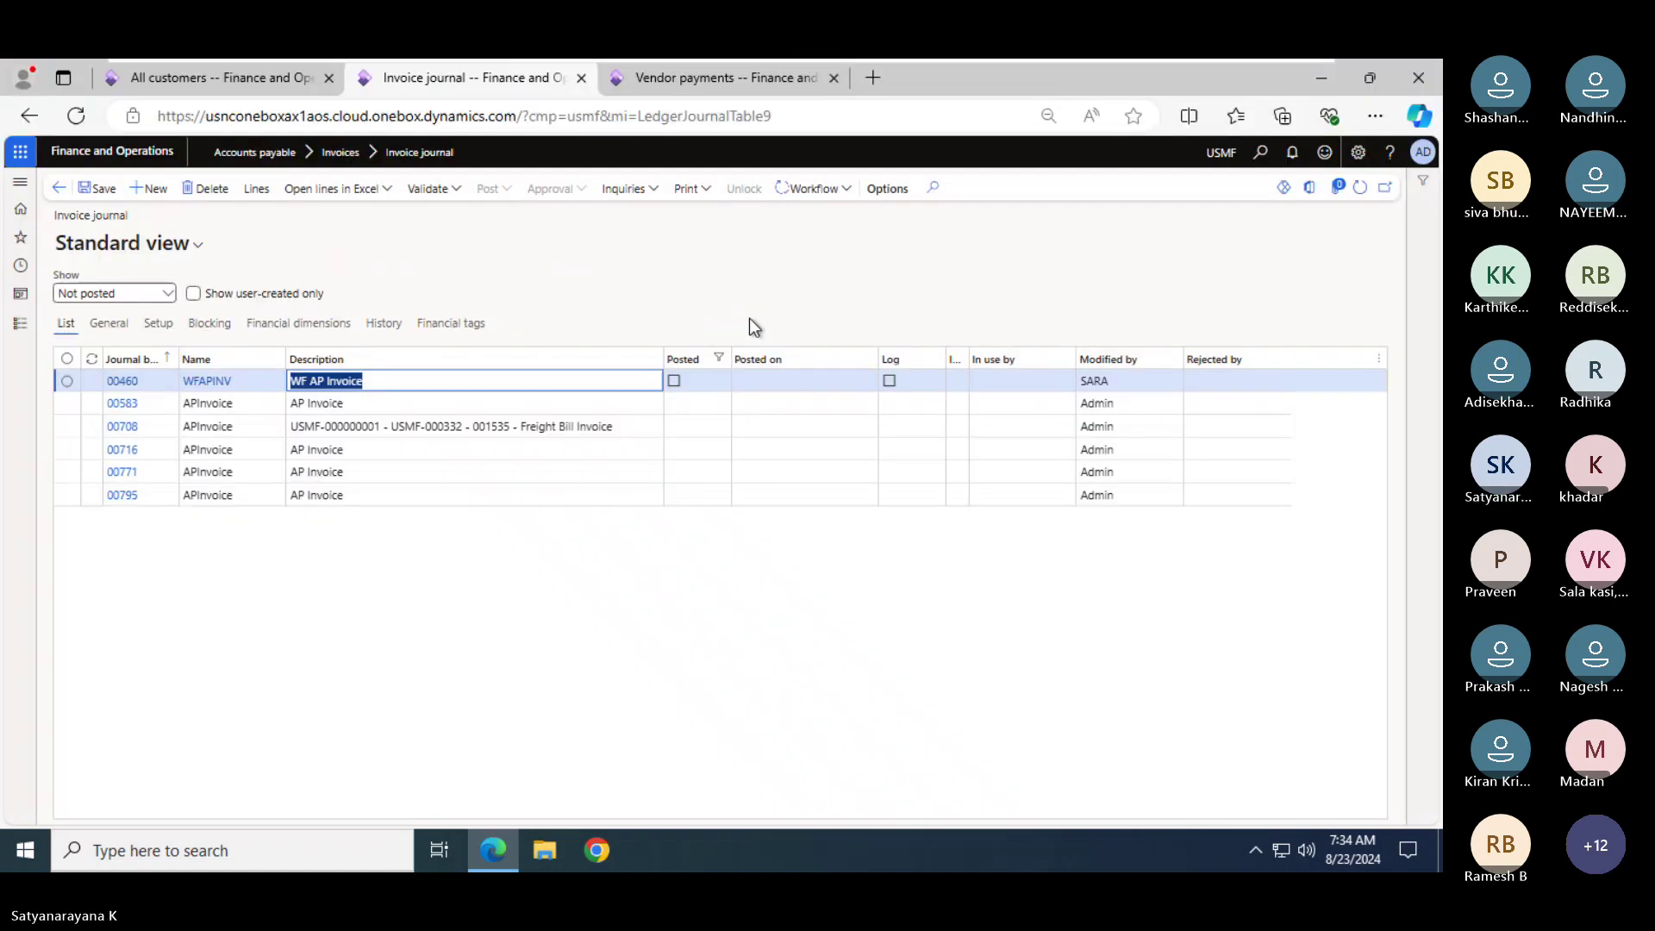
Check the Vendor payments page's navigation path and correct the end of the notes' Vendor payment path to "vendor payment journal"
click(681, 88)
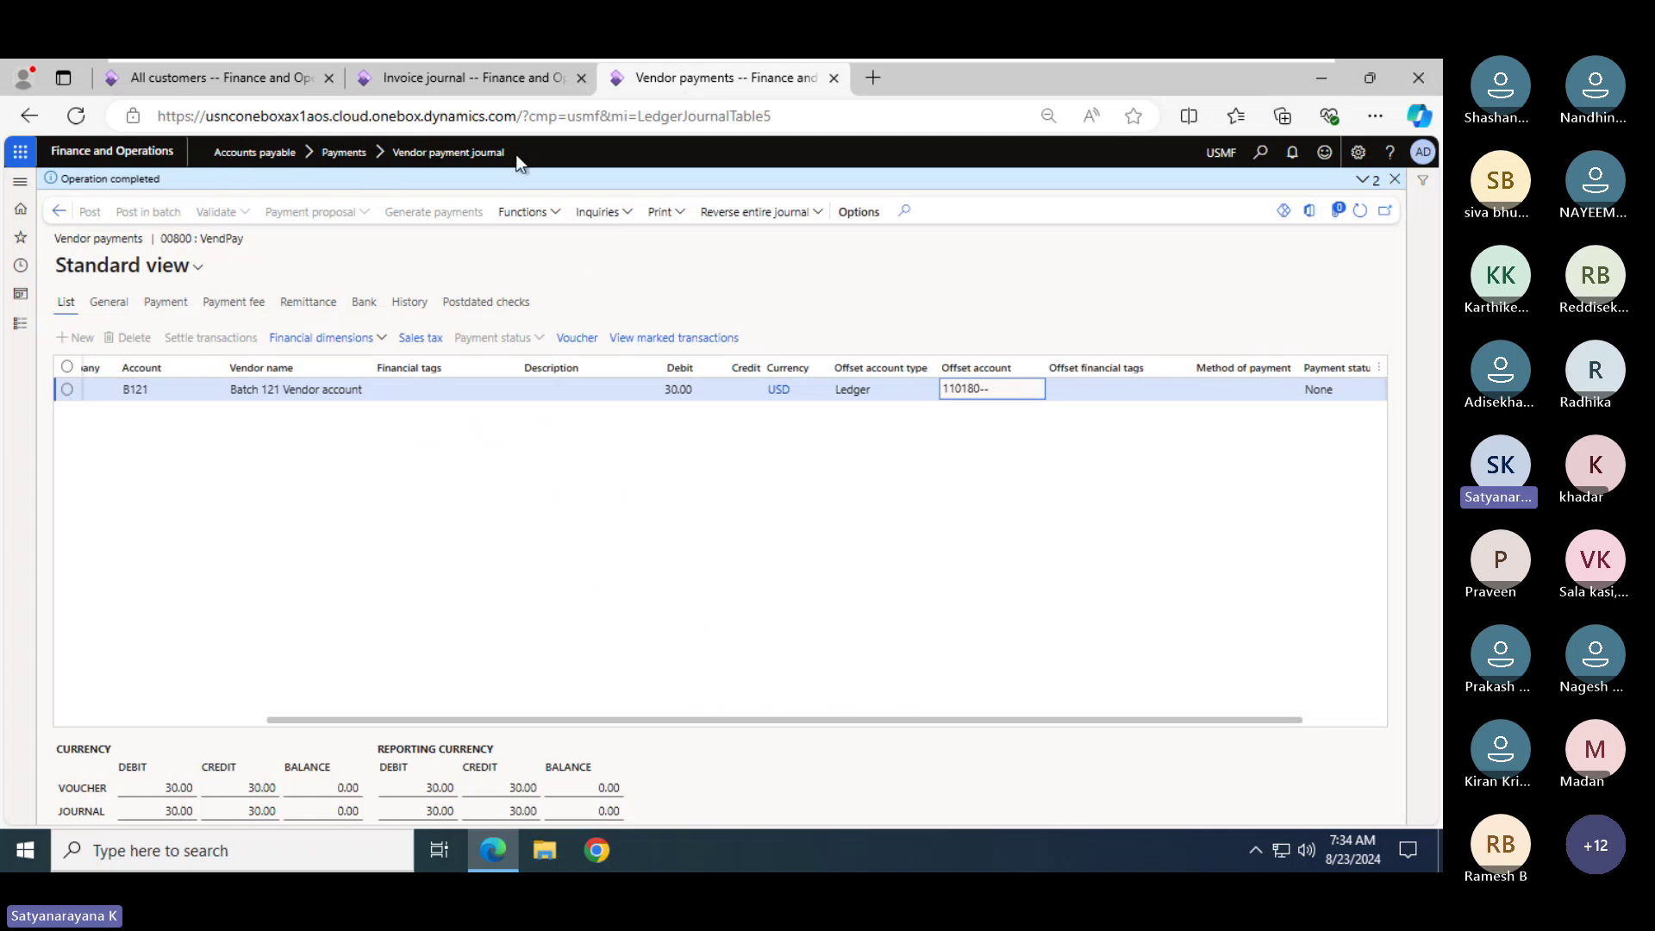
key(alt+Tab)
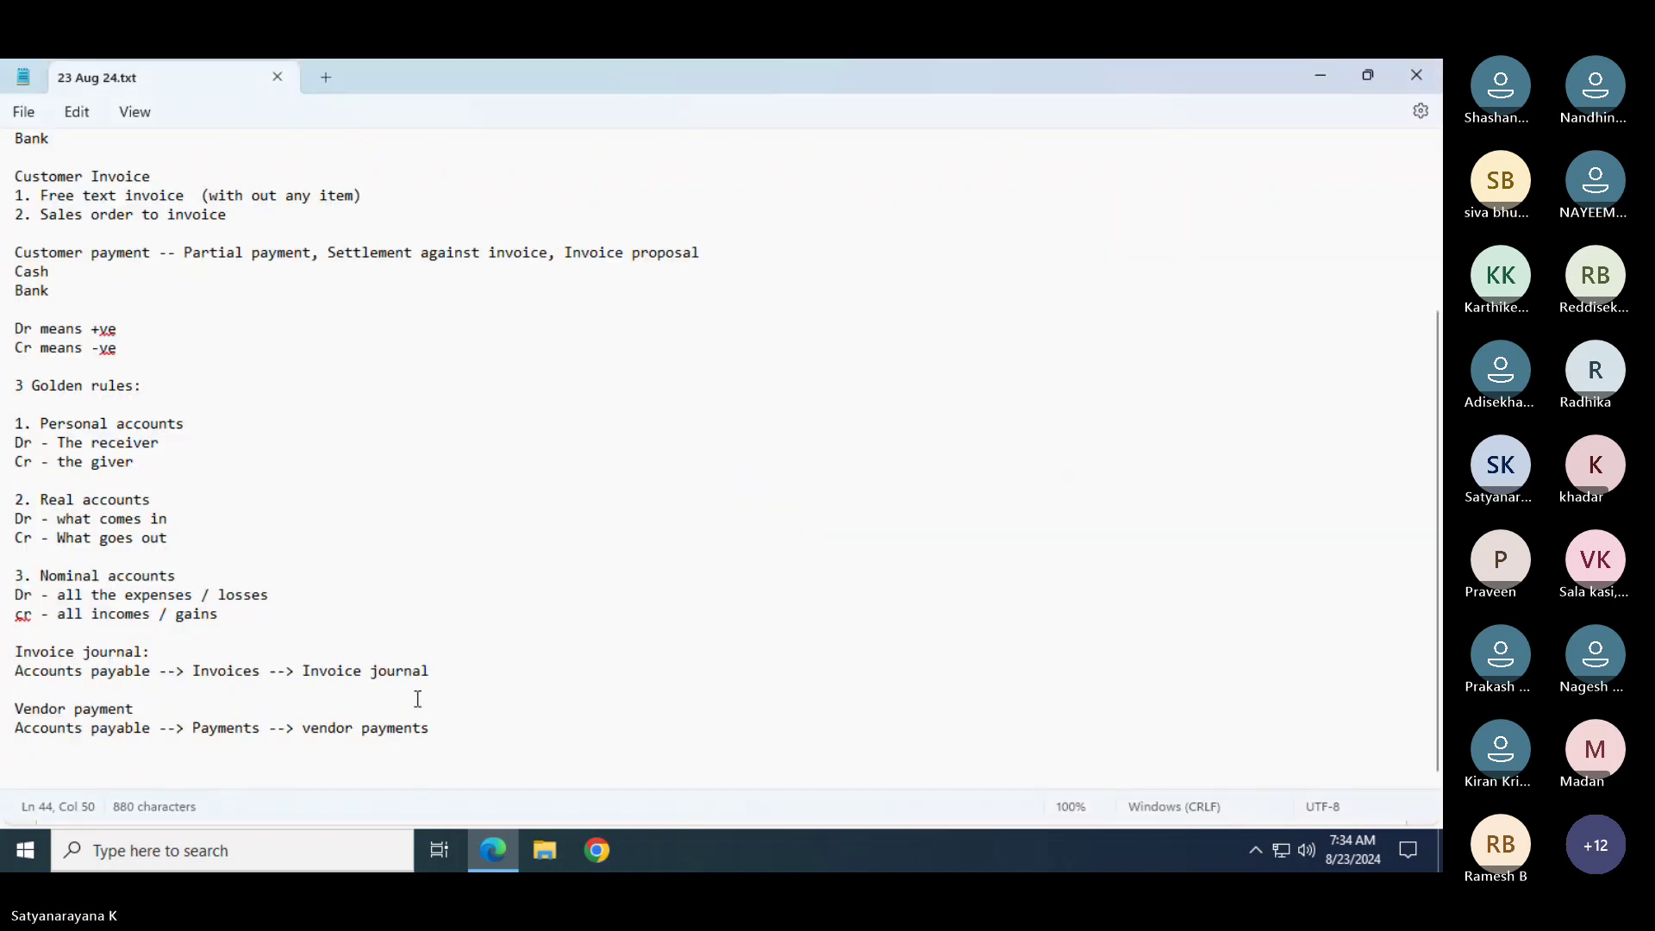
key(BackSpace)
text(journal)
Add the heading "Free text invoice" below the Vendor payment path, separated by a blank line
key(Return)
key(Return)
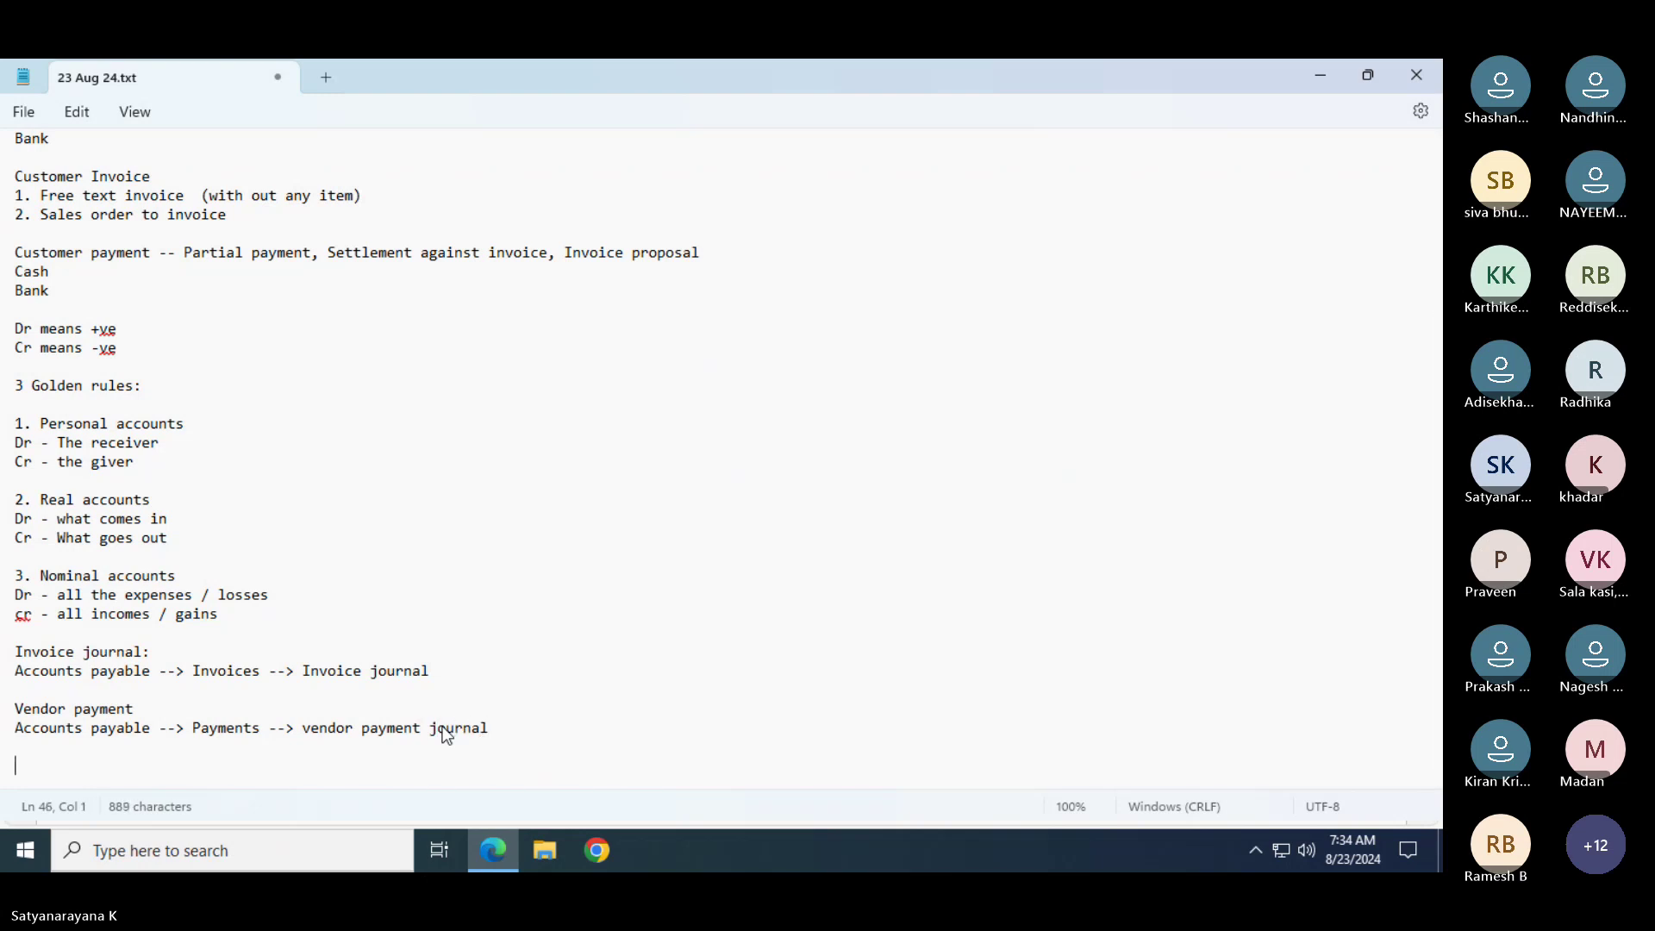
text(Free )
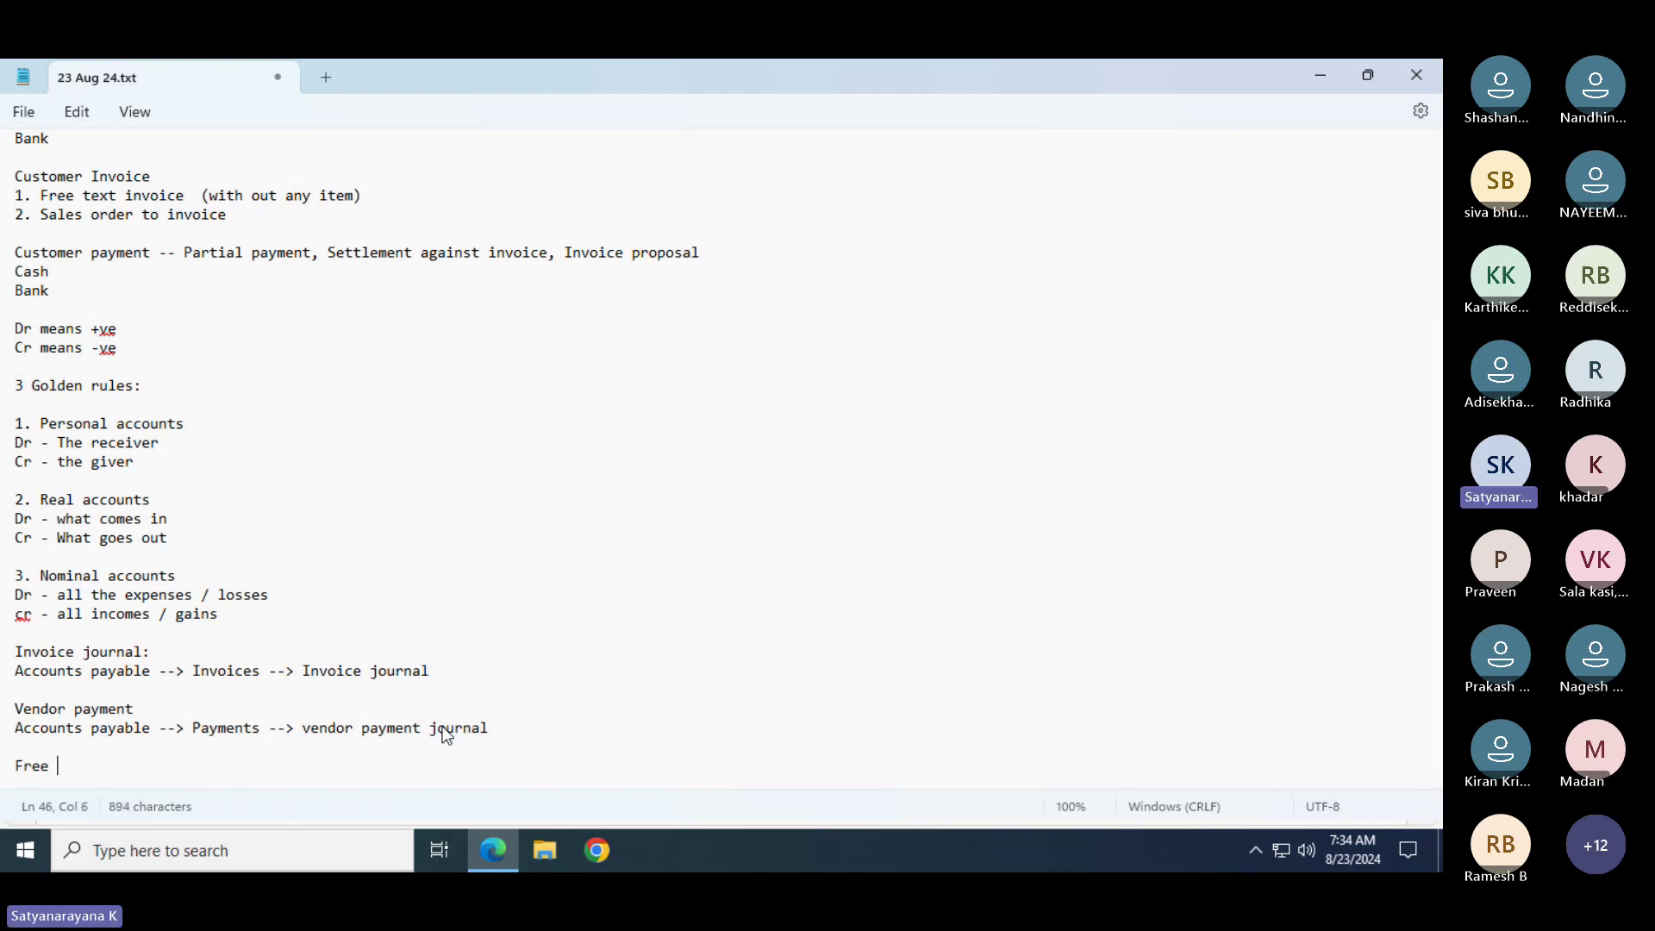
text(tex)
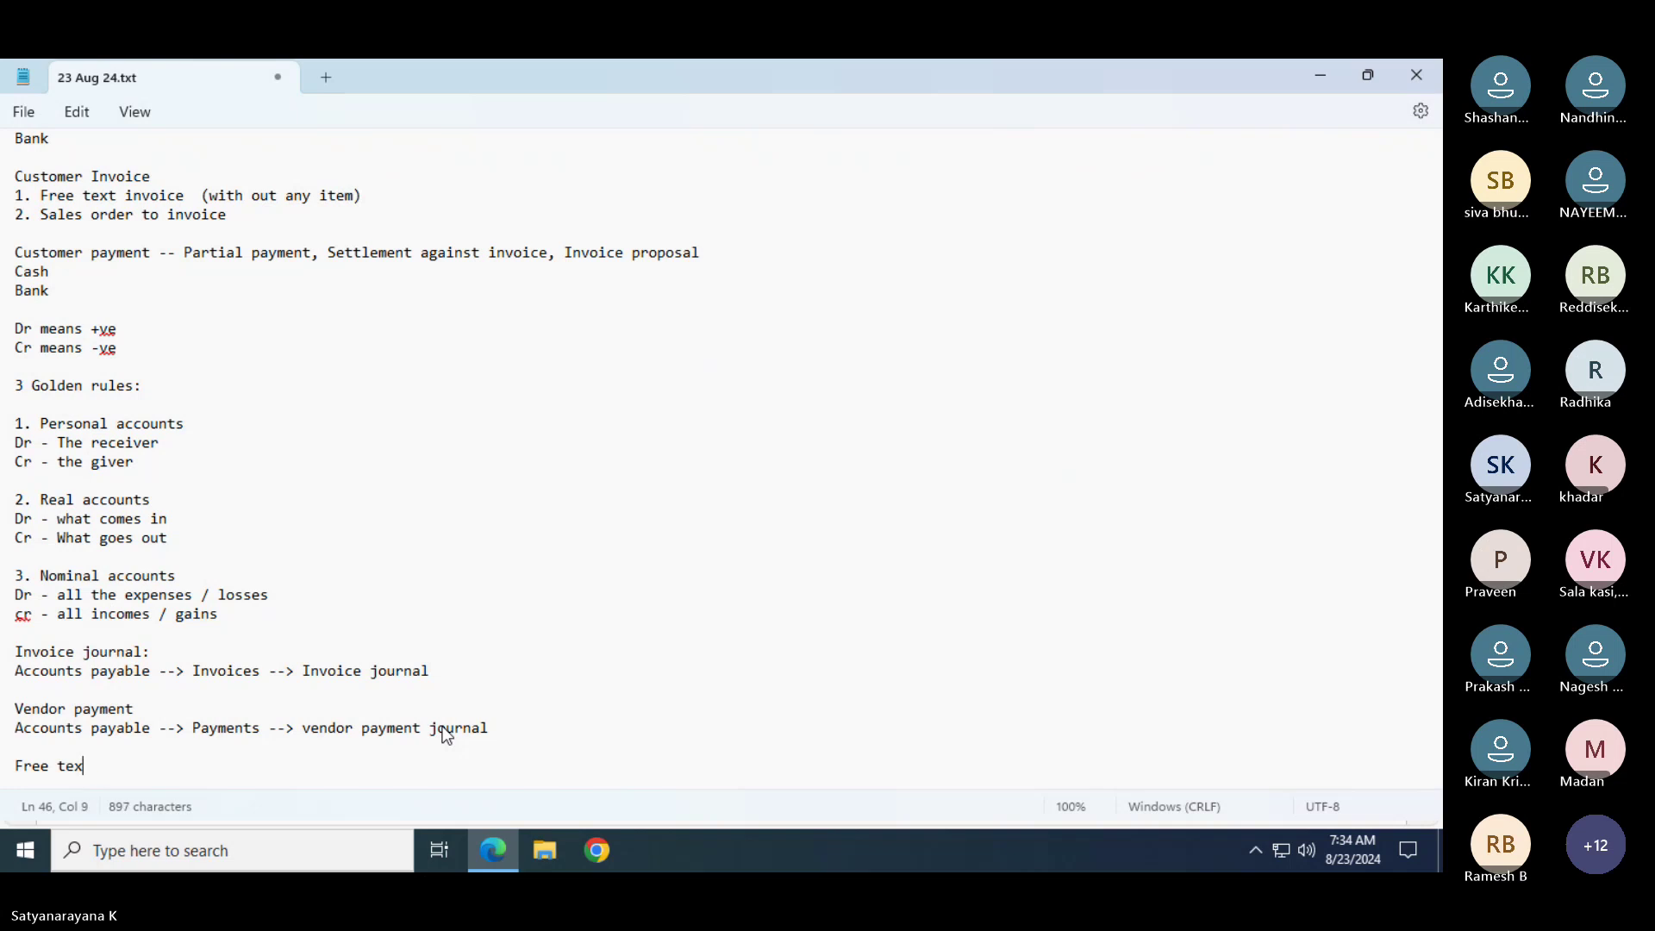
text(t invoice)
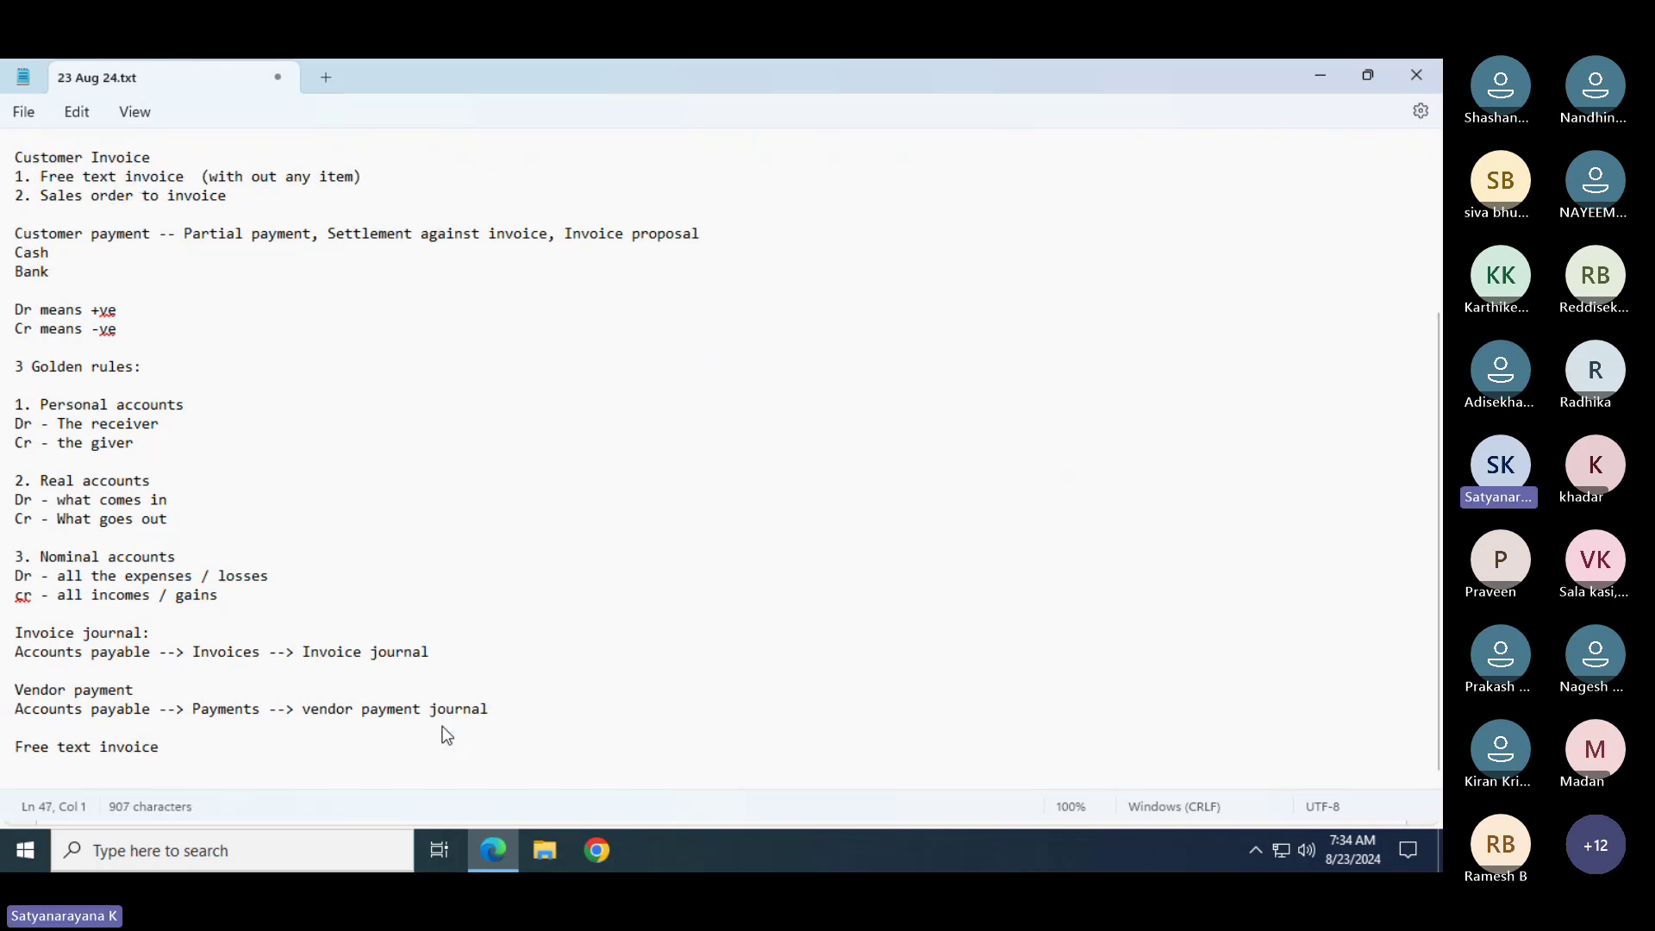
key(Return)
Write the path "Accounts receivable --> Invoice --> All free text invoices" under the Free text invoice heading and save the notes
text(Accounts receivable )
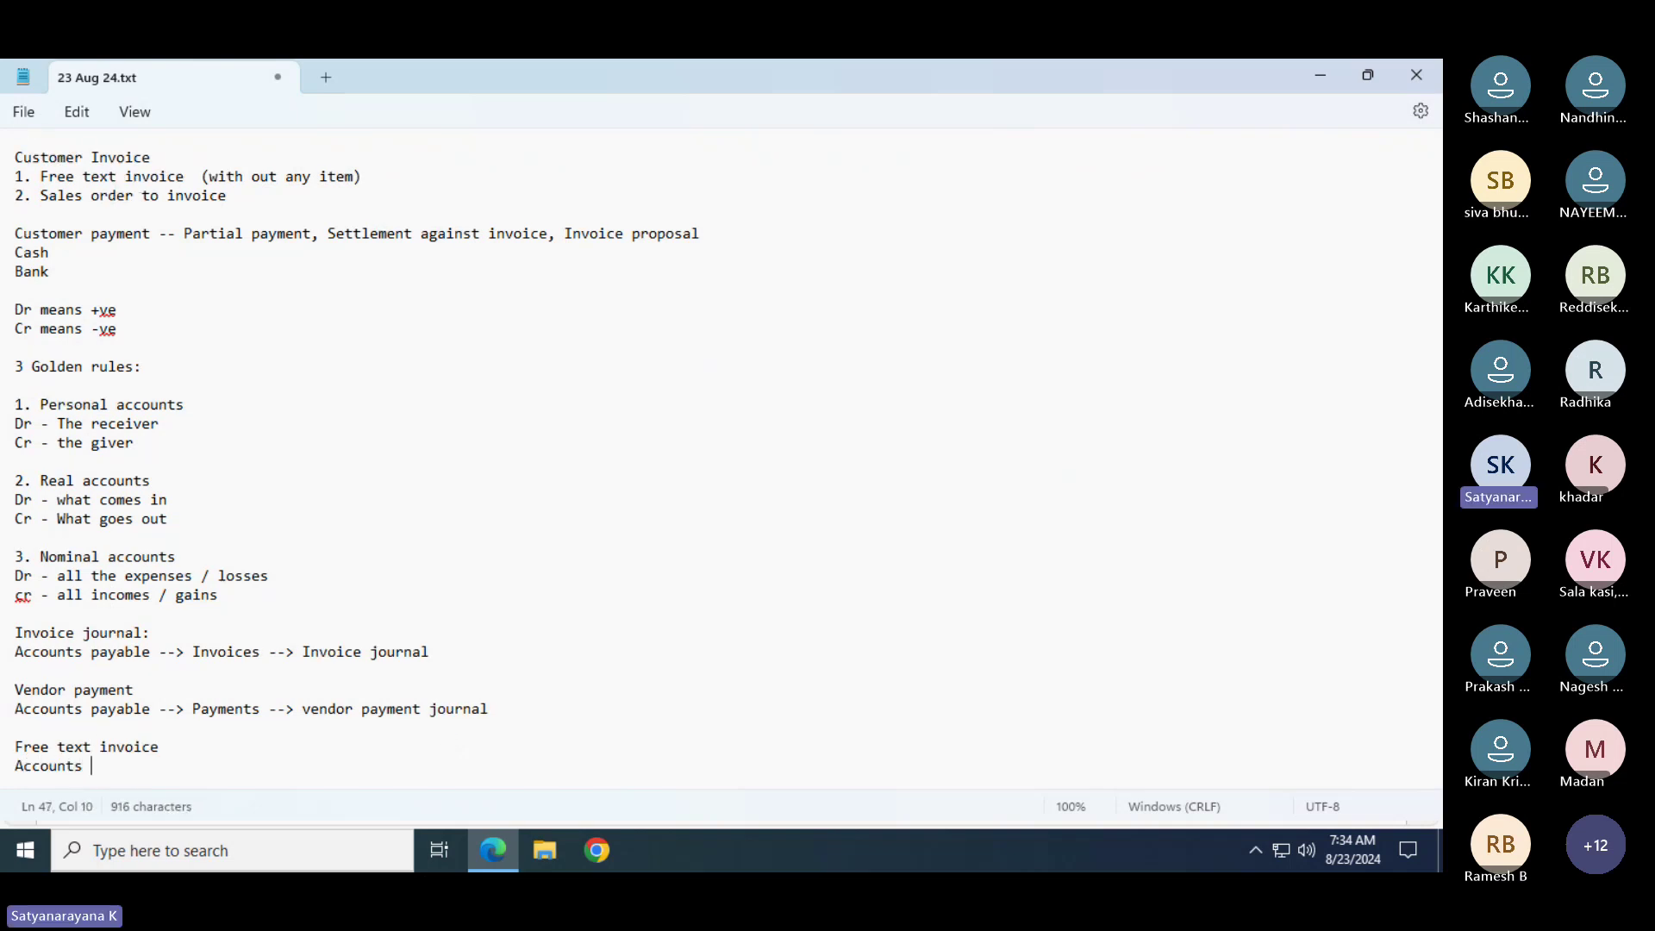
text(-)
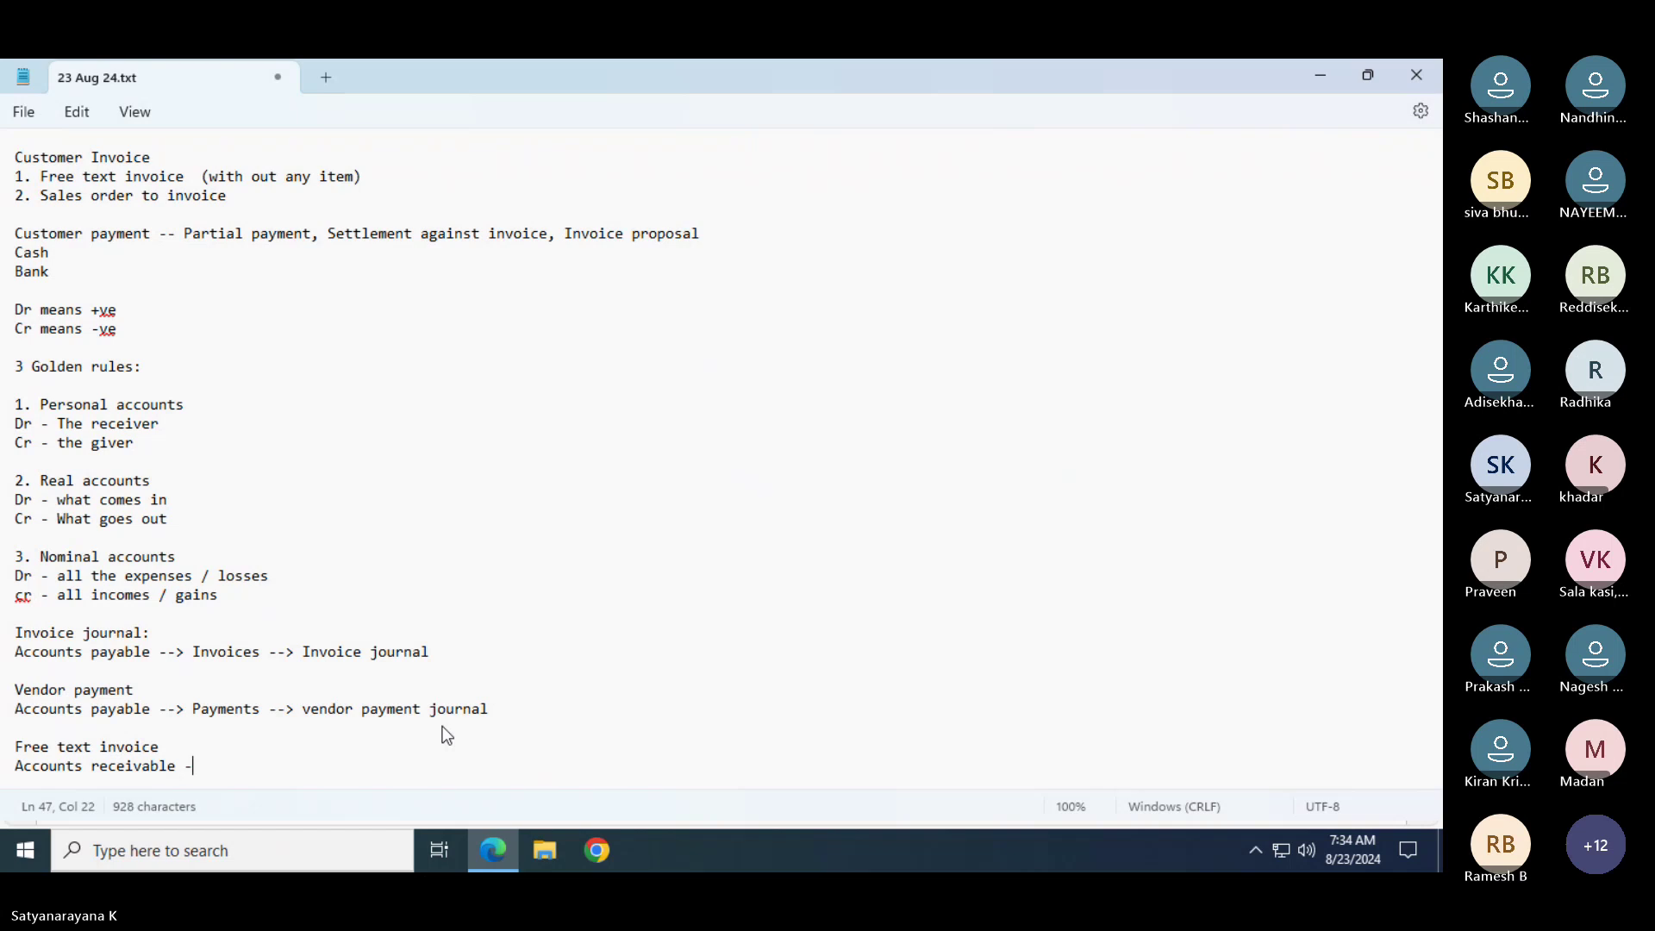
text(-> Invoice )
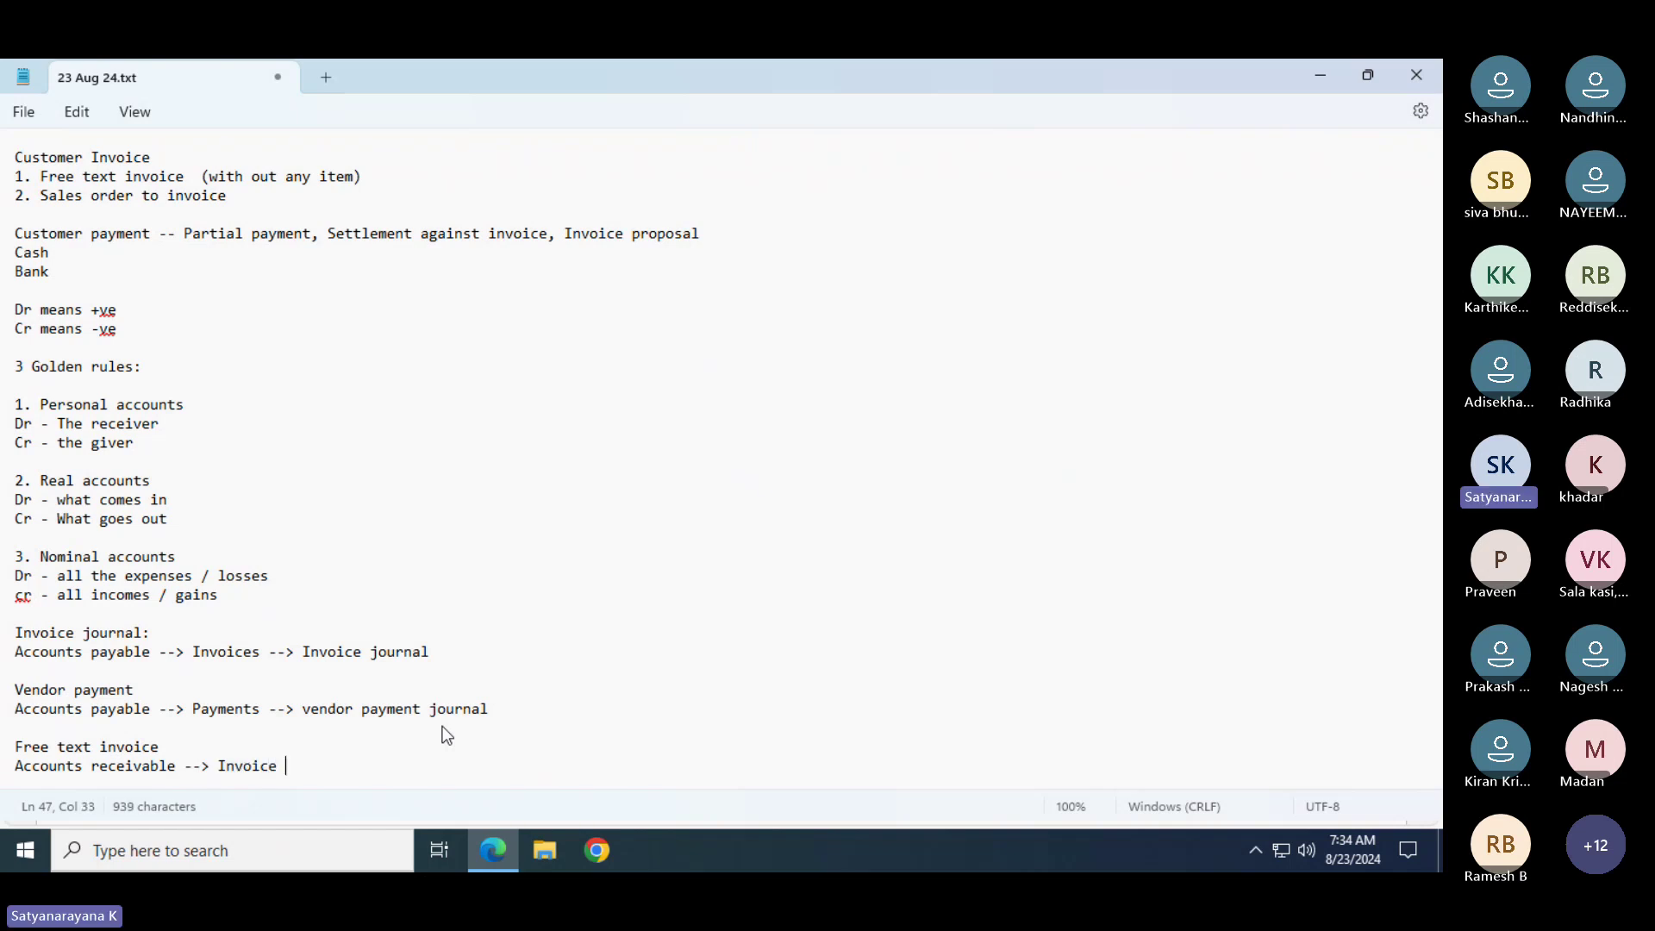
text(--> All free text invoices)
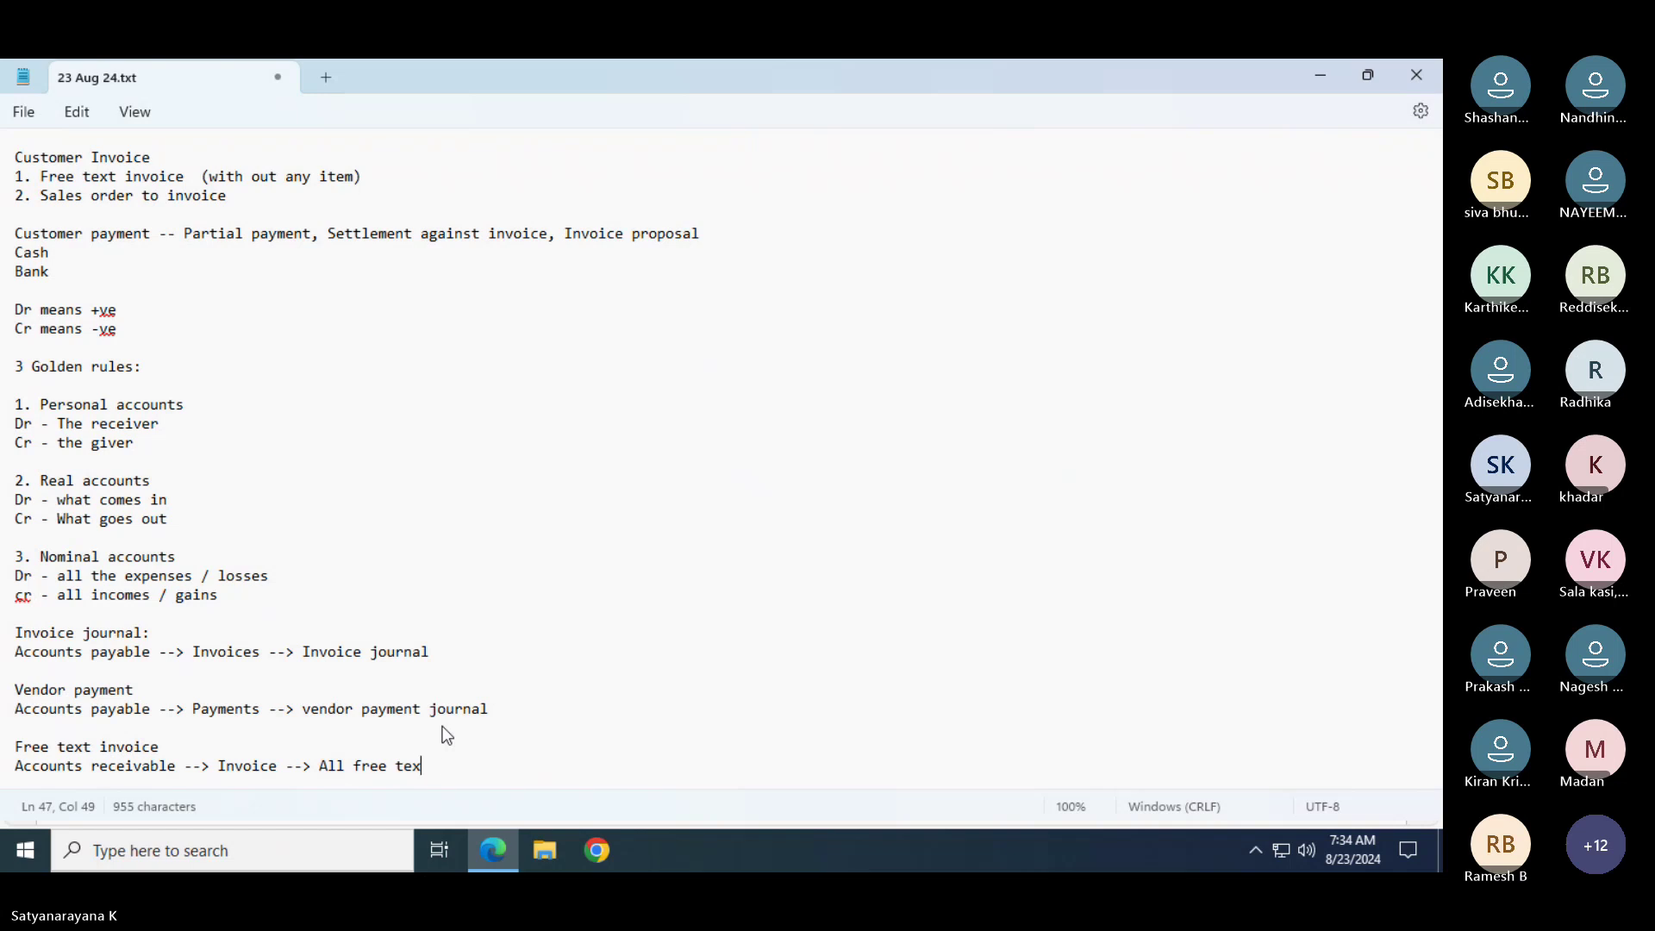
key(Return)
key(Return)
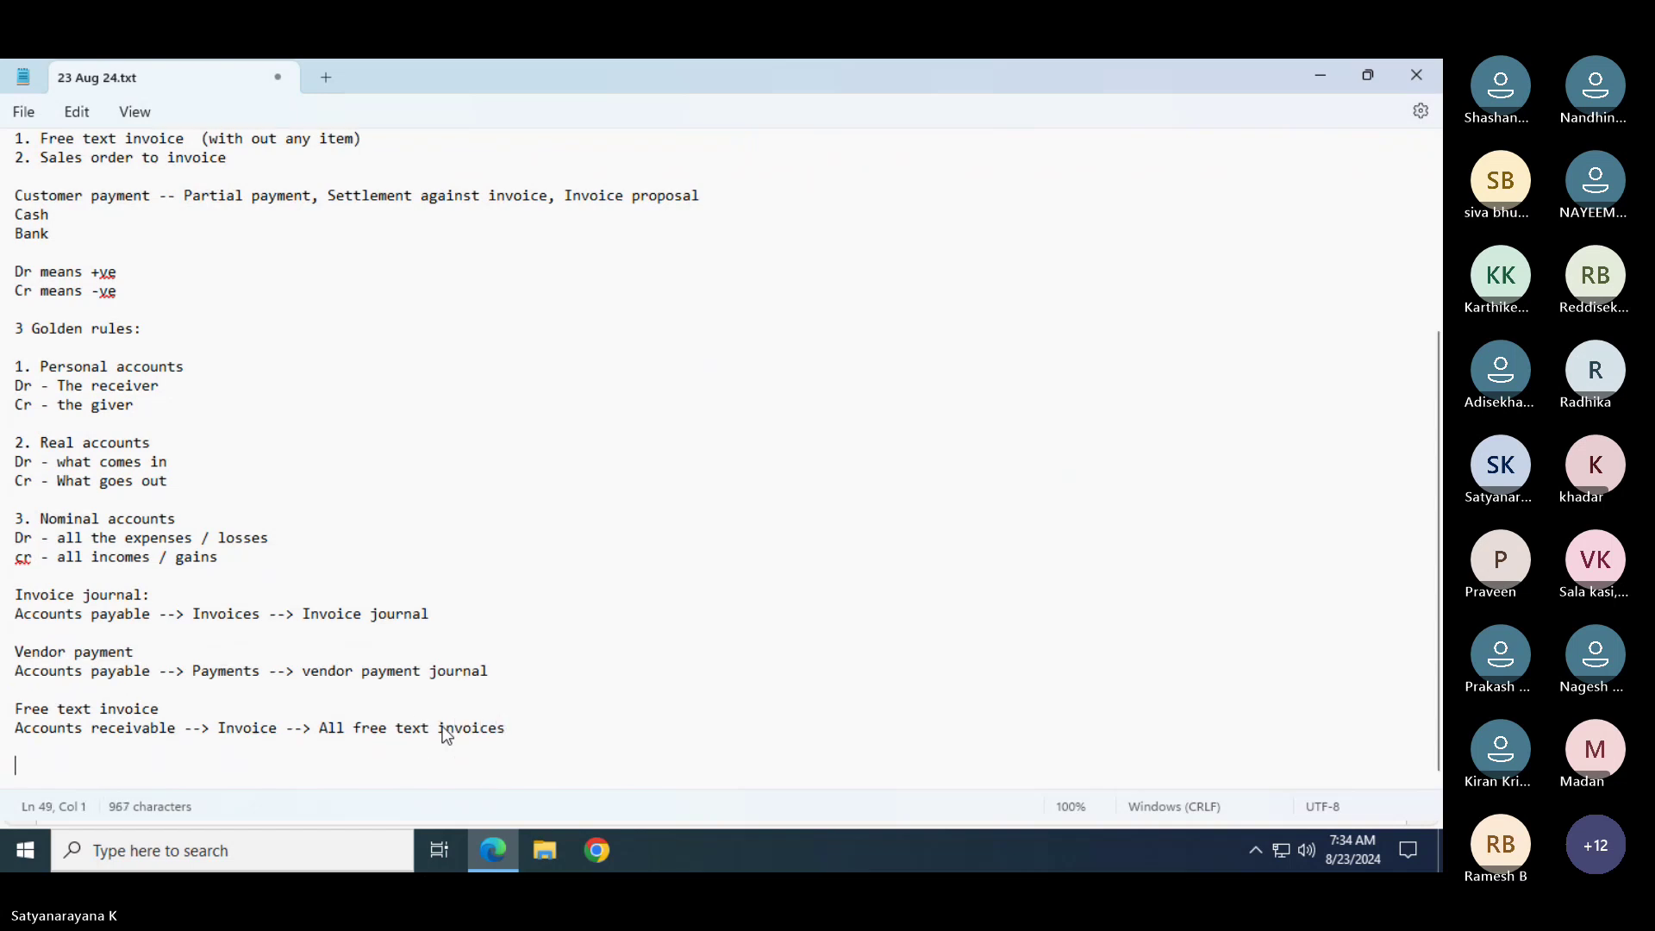
key(ctrl+s)
Switch back to Finance and Operations, open All free text invoices under Accounts receivable, and start a new invoice
key(alt+Tab)
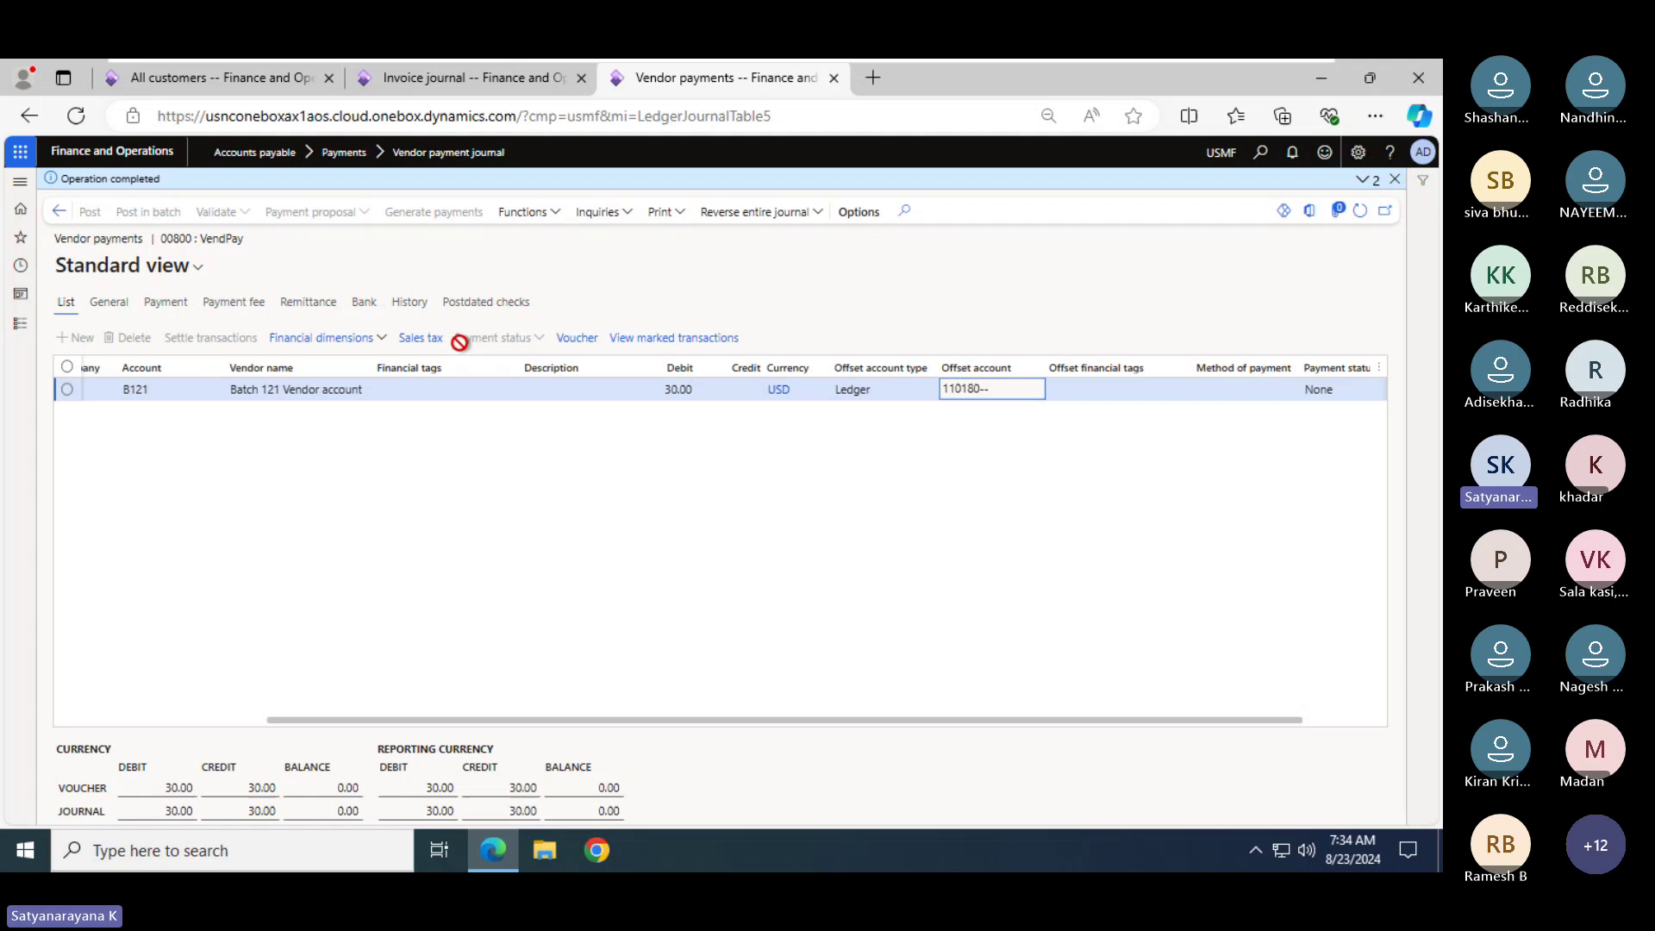
click(463, 86)
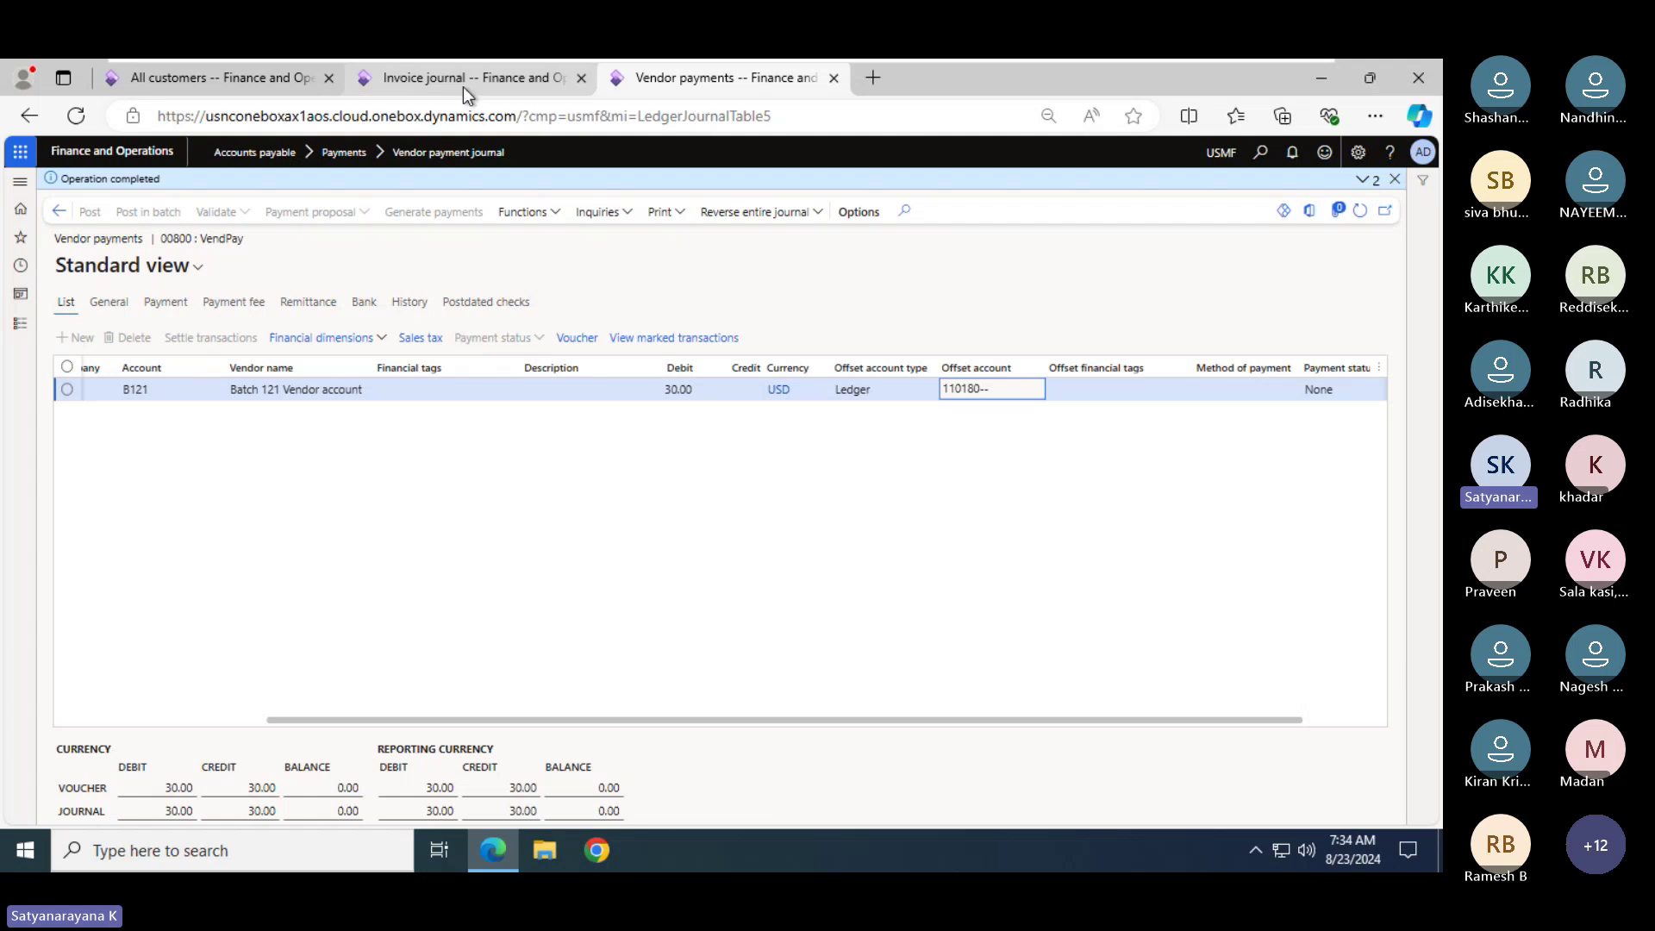
click(21, 324)
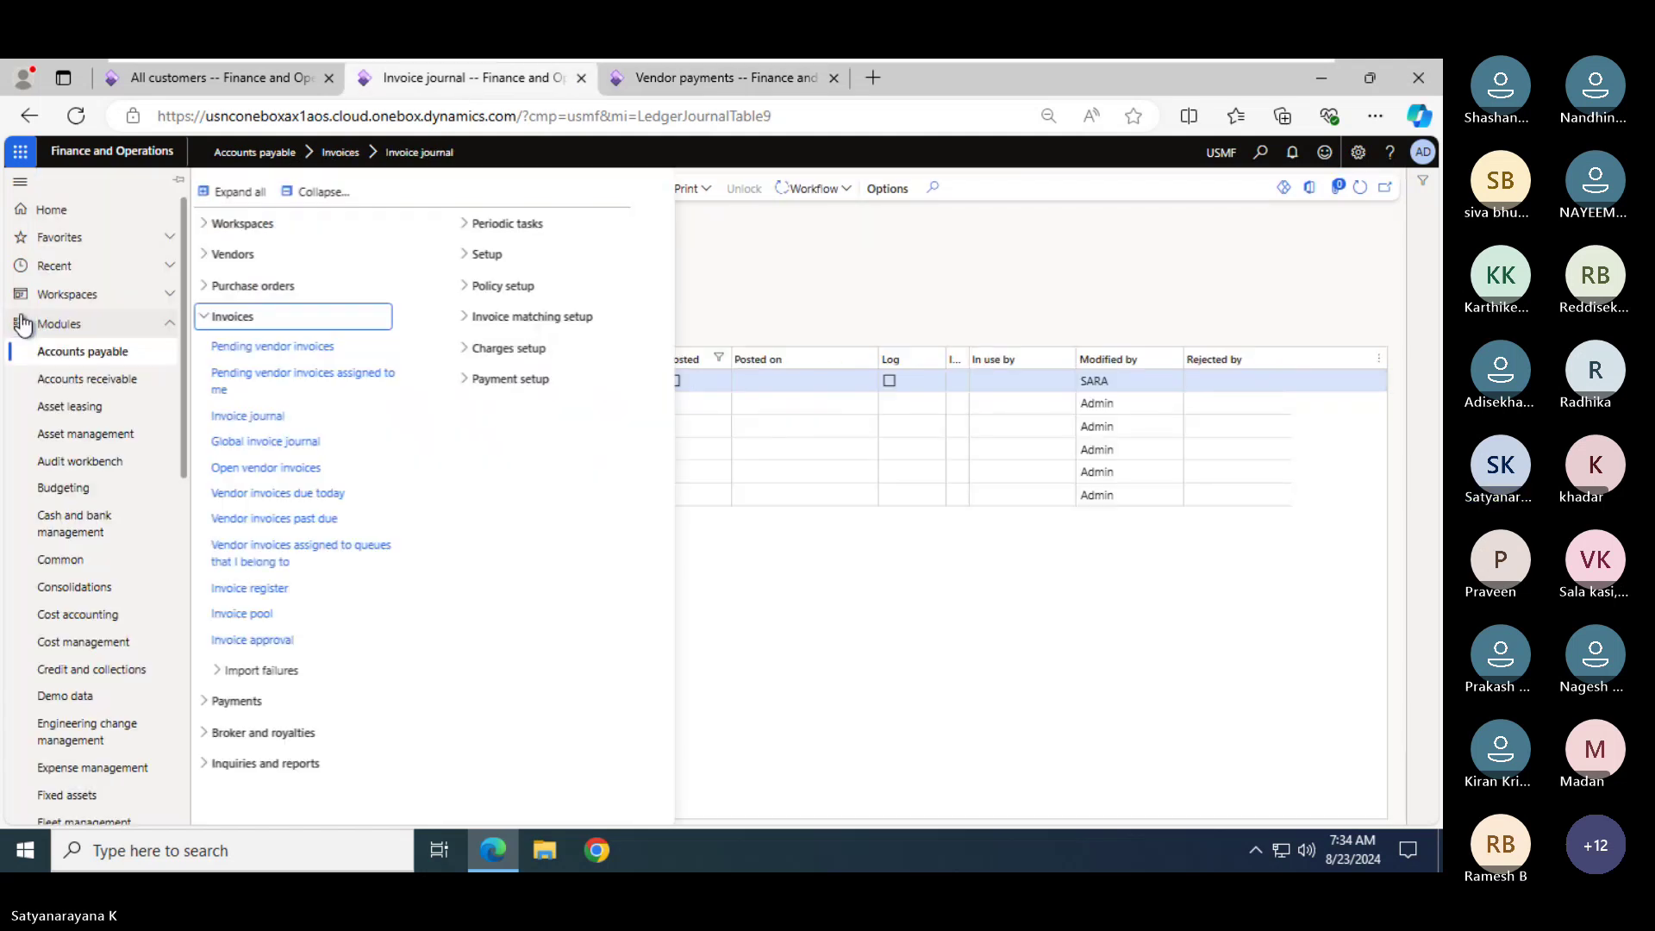
click(81, 381)
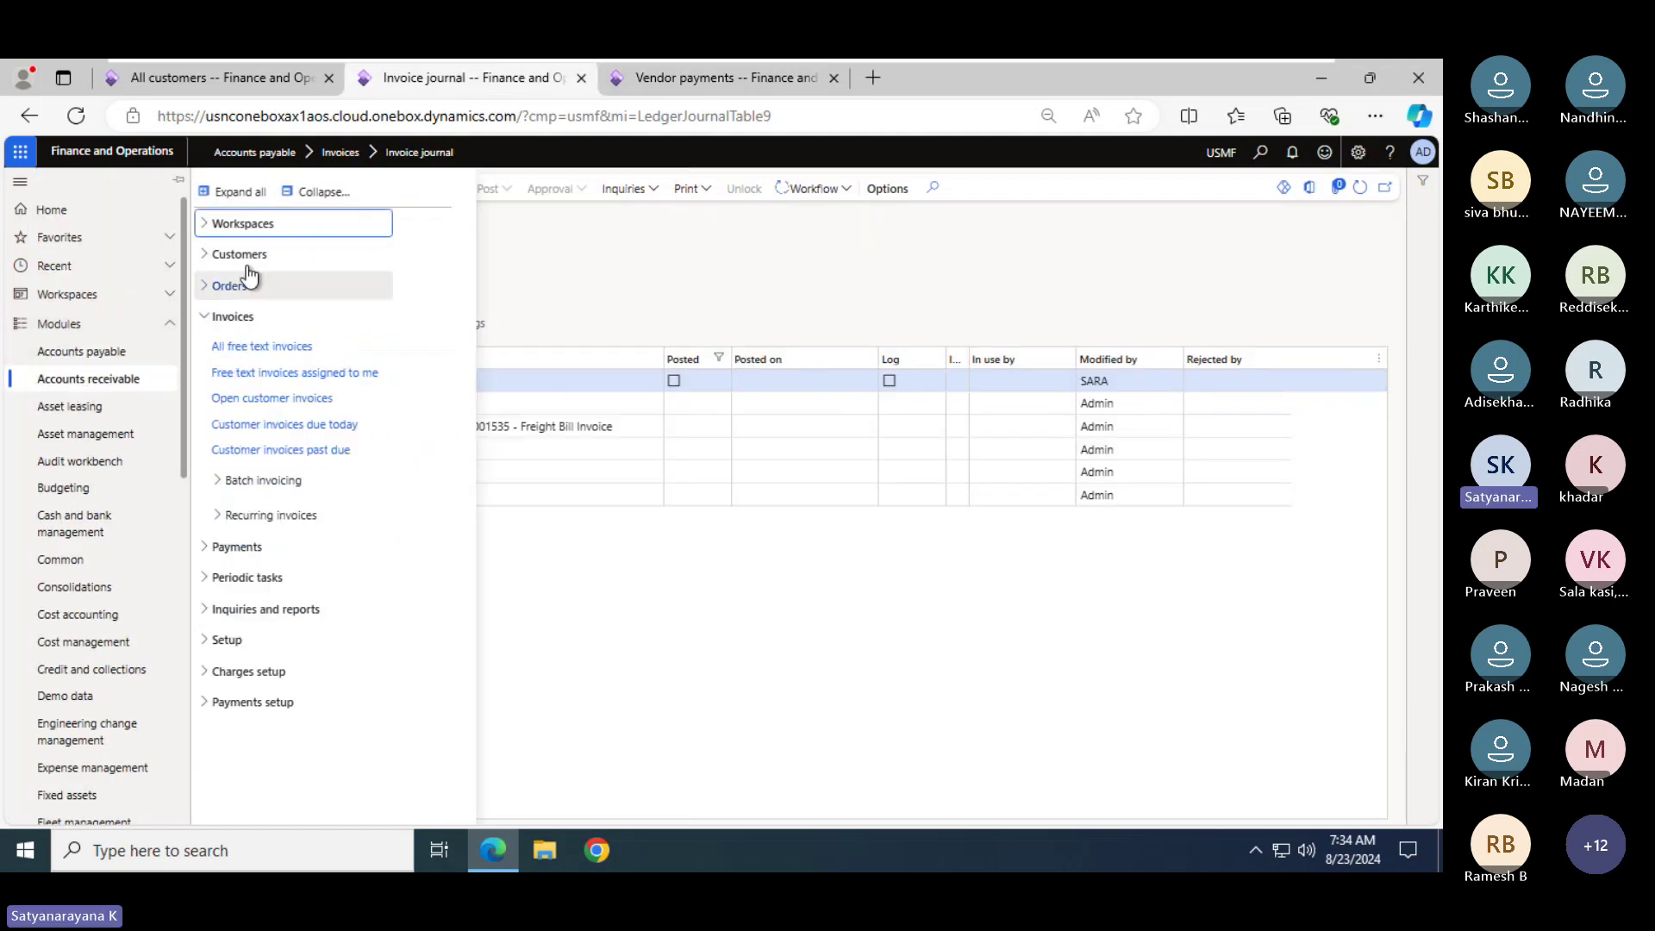
click(317, 193)
click(231, 320)
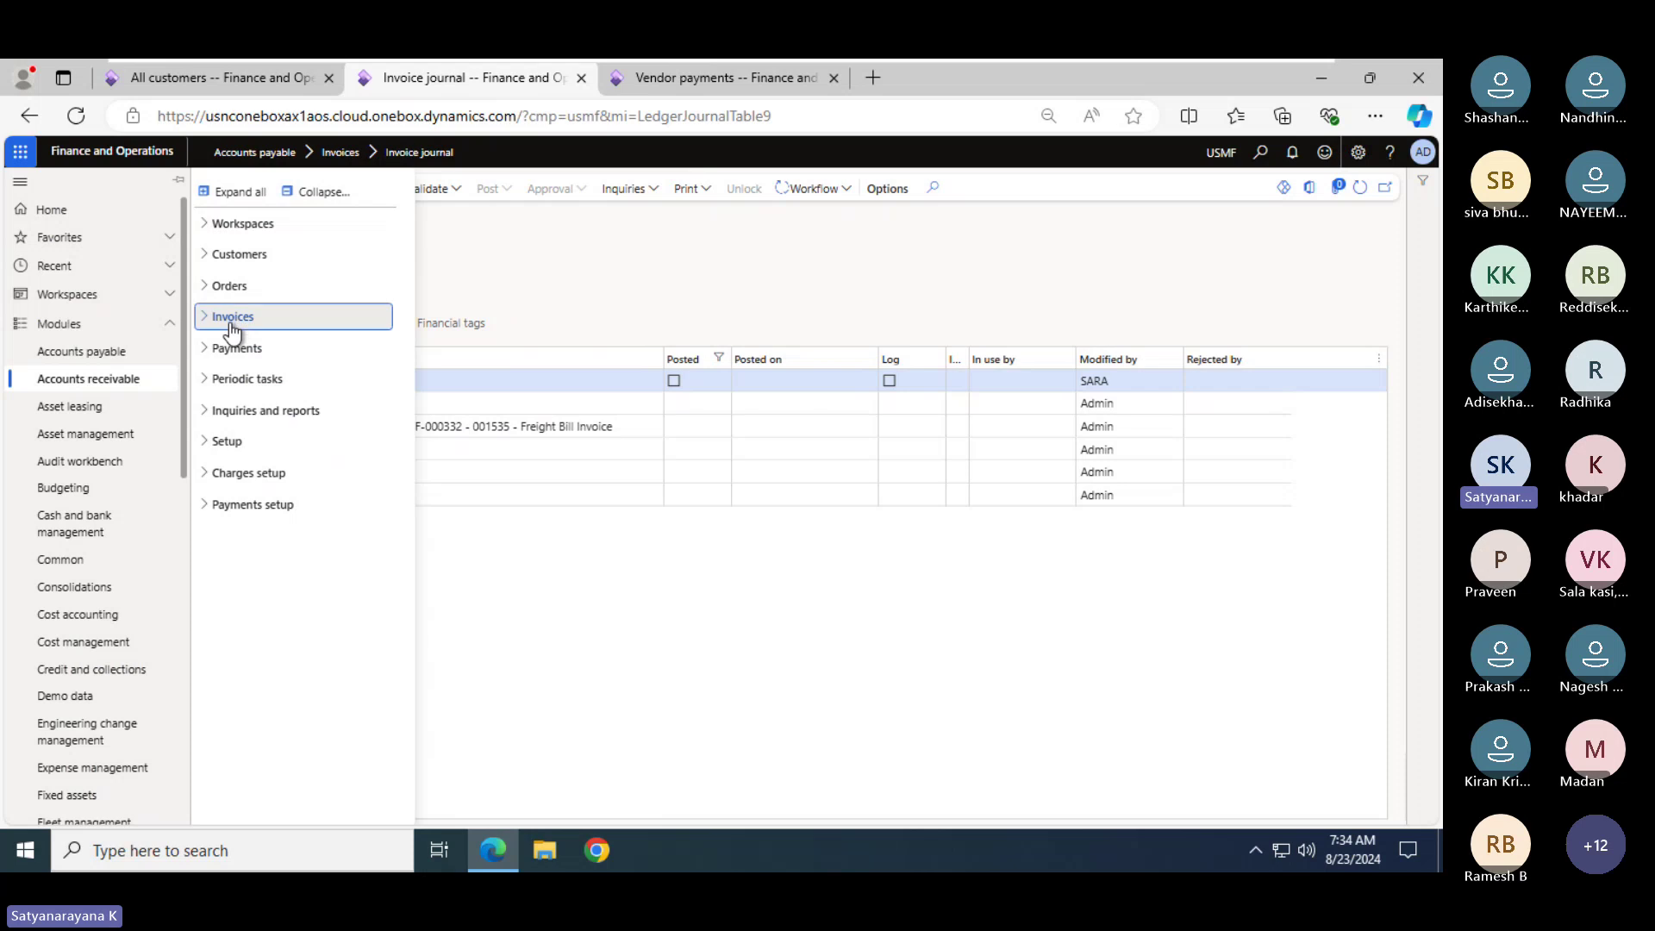
click(233, 345)
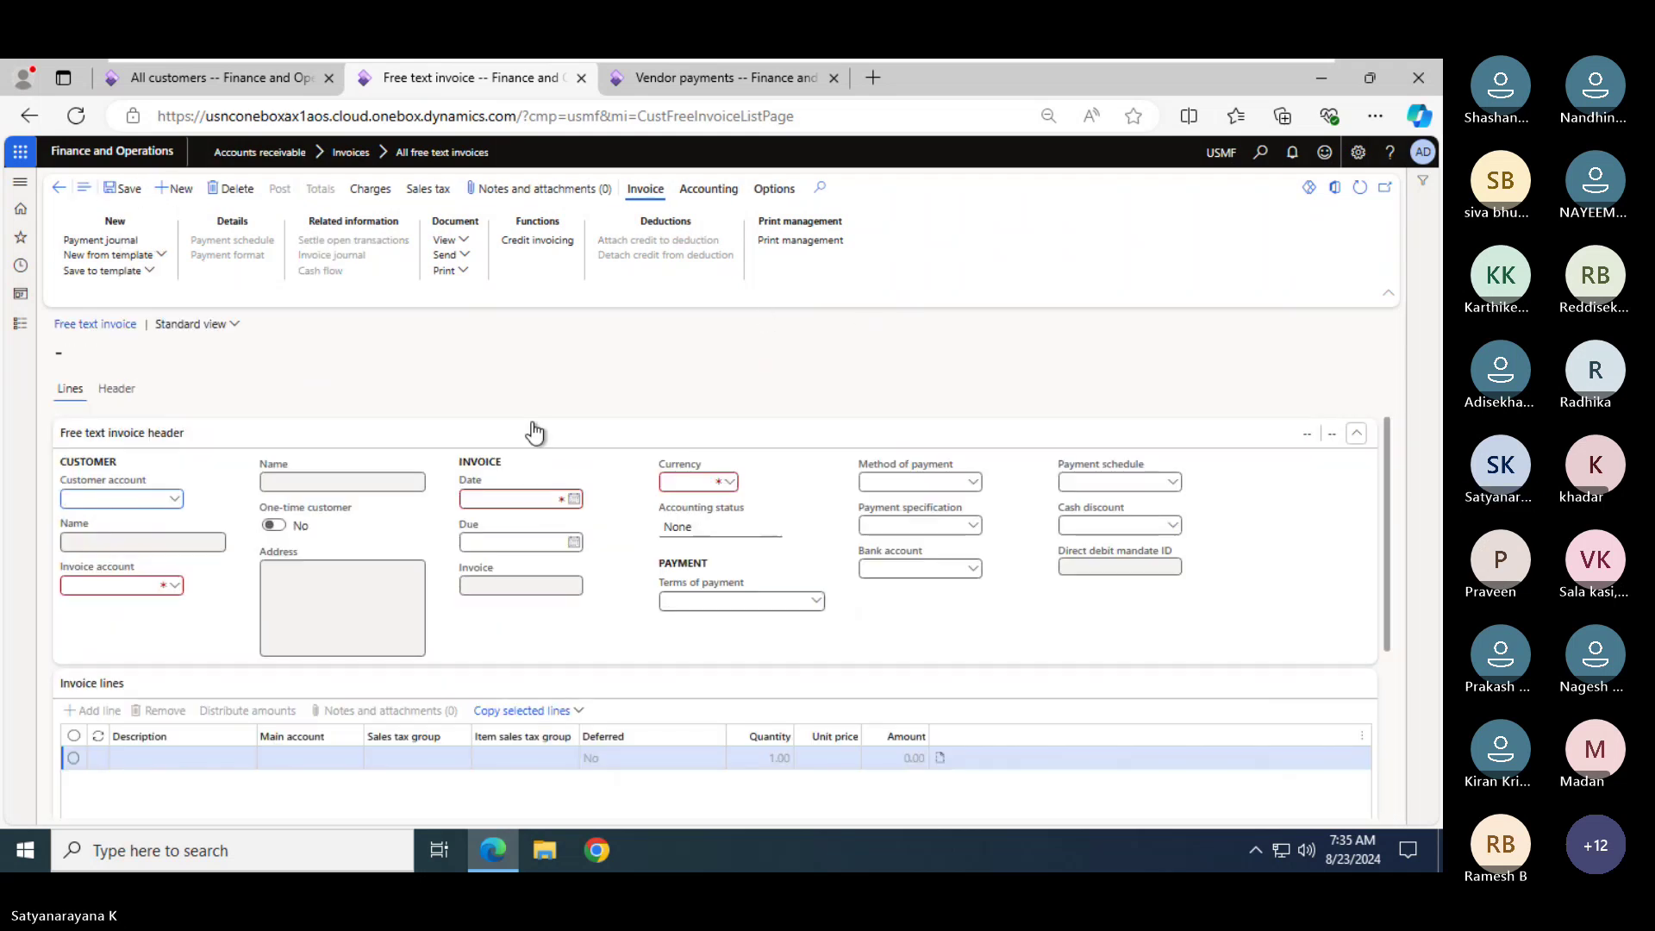
Set the new free text invoice's customer account to the Batch 121 customer
click(177, 499)
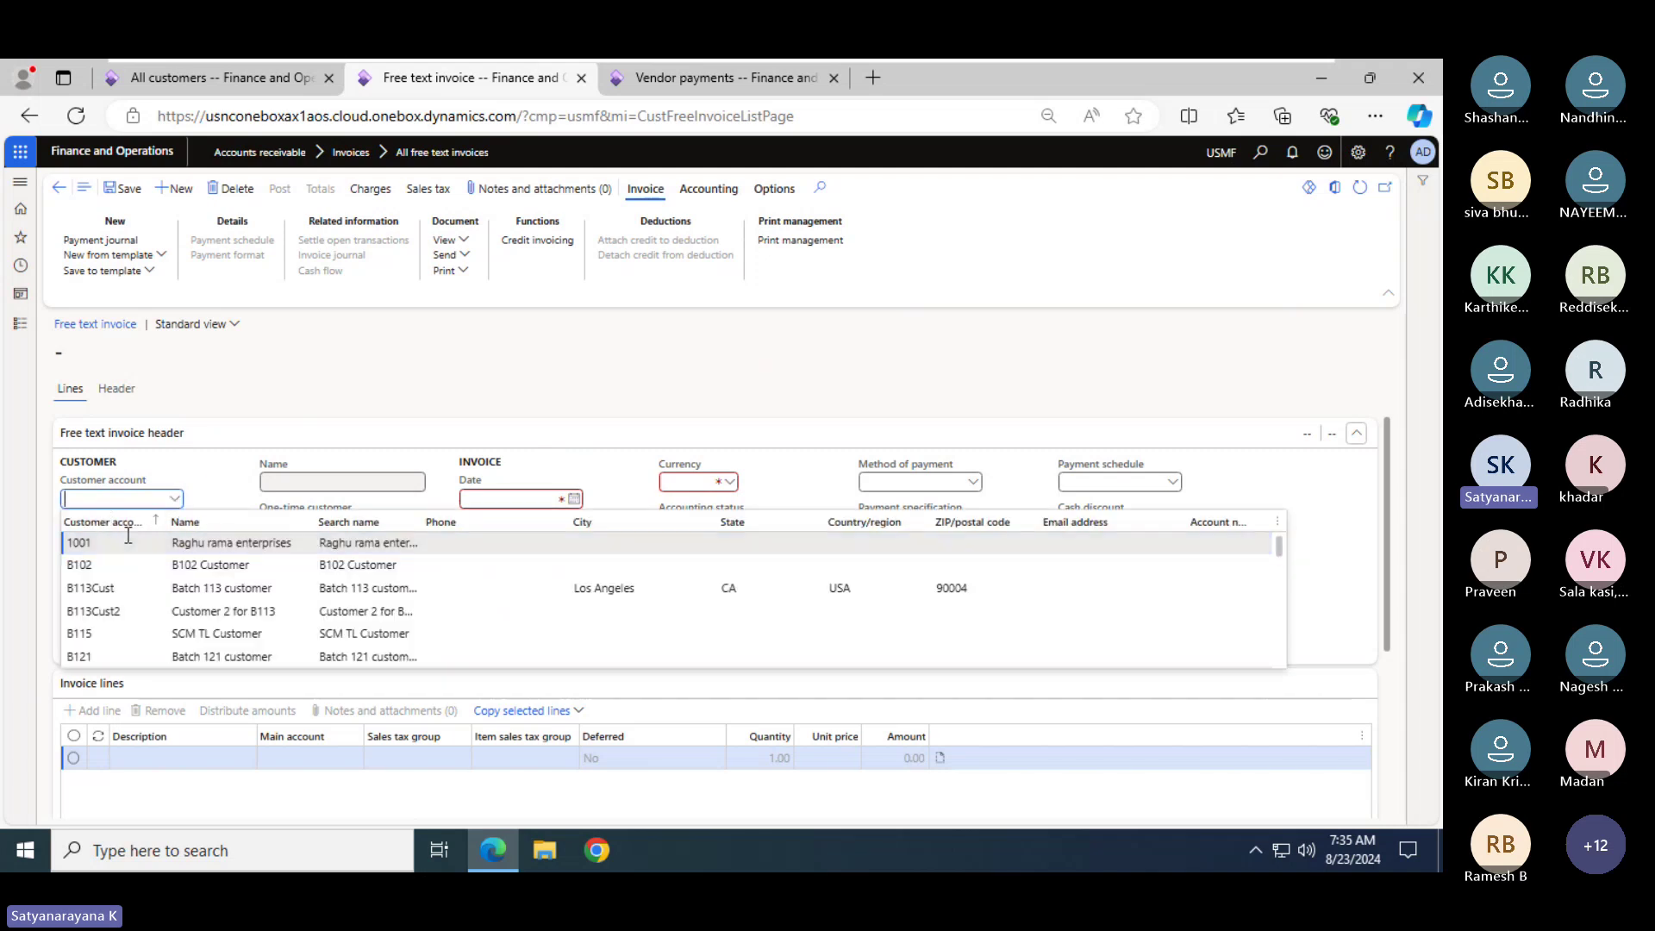
text(b121)
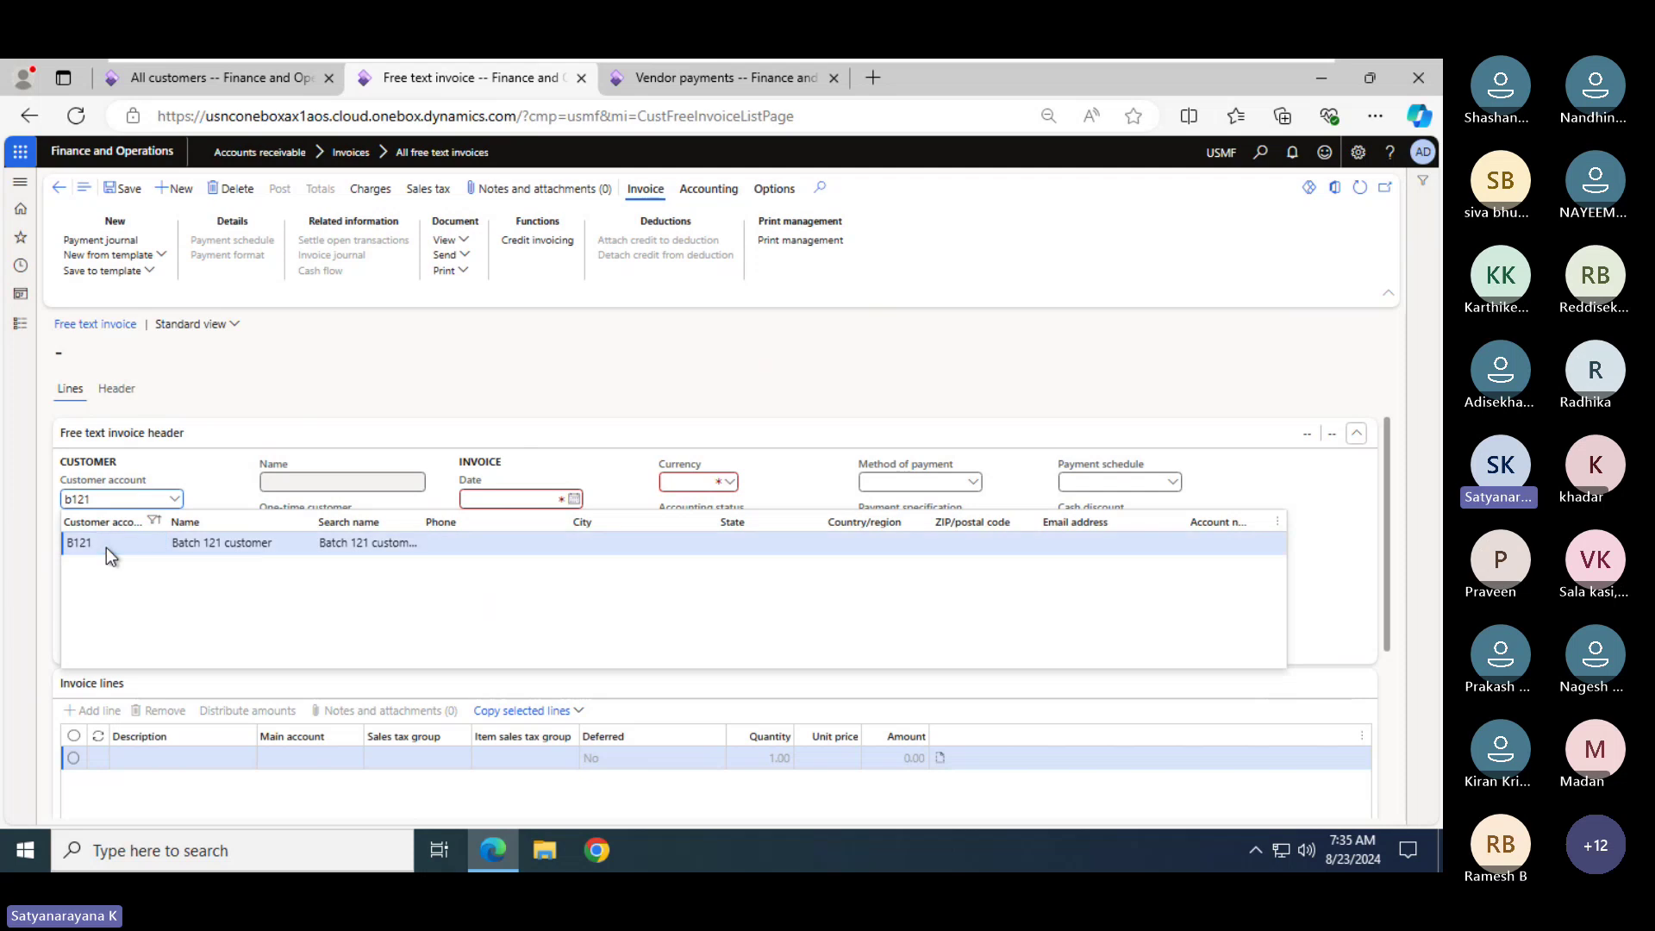
click(108, 543)
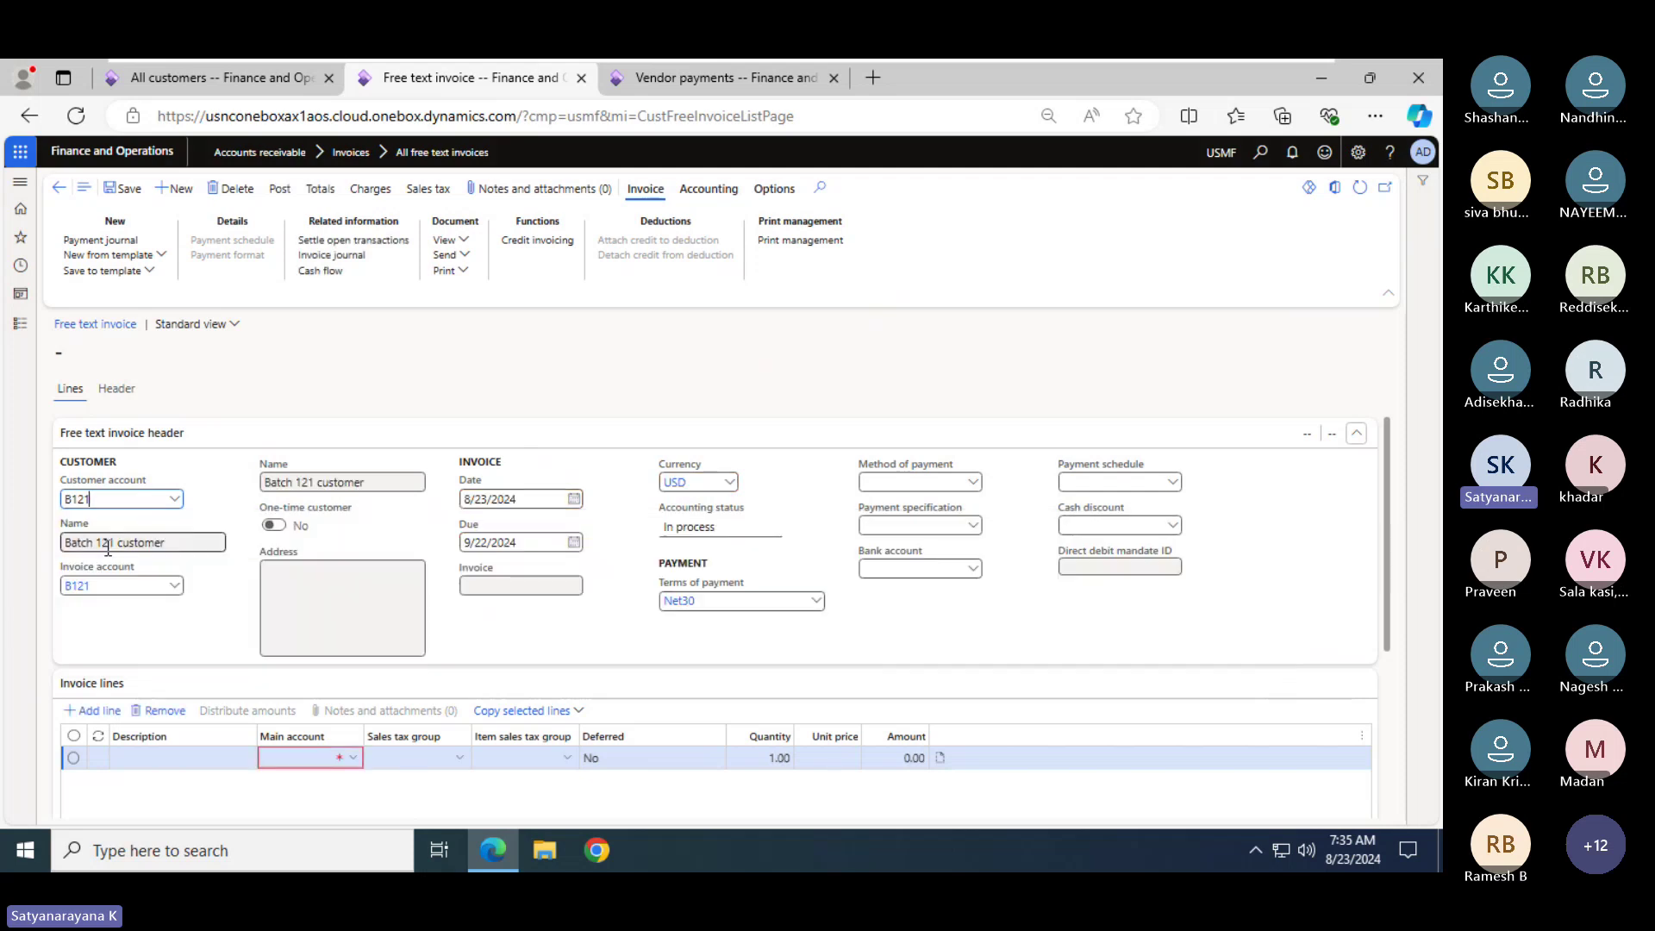
Set the first invoice line's main account to 401200 Service Revenues
click(354, 759)
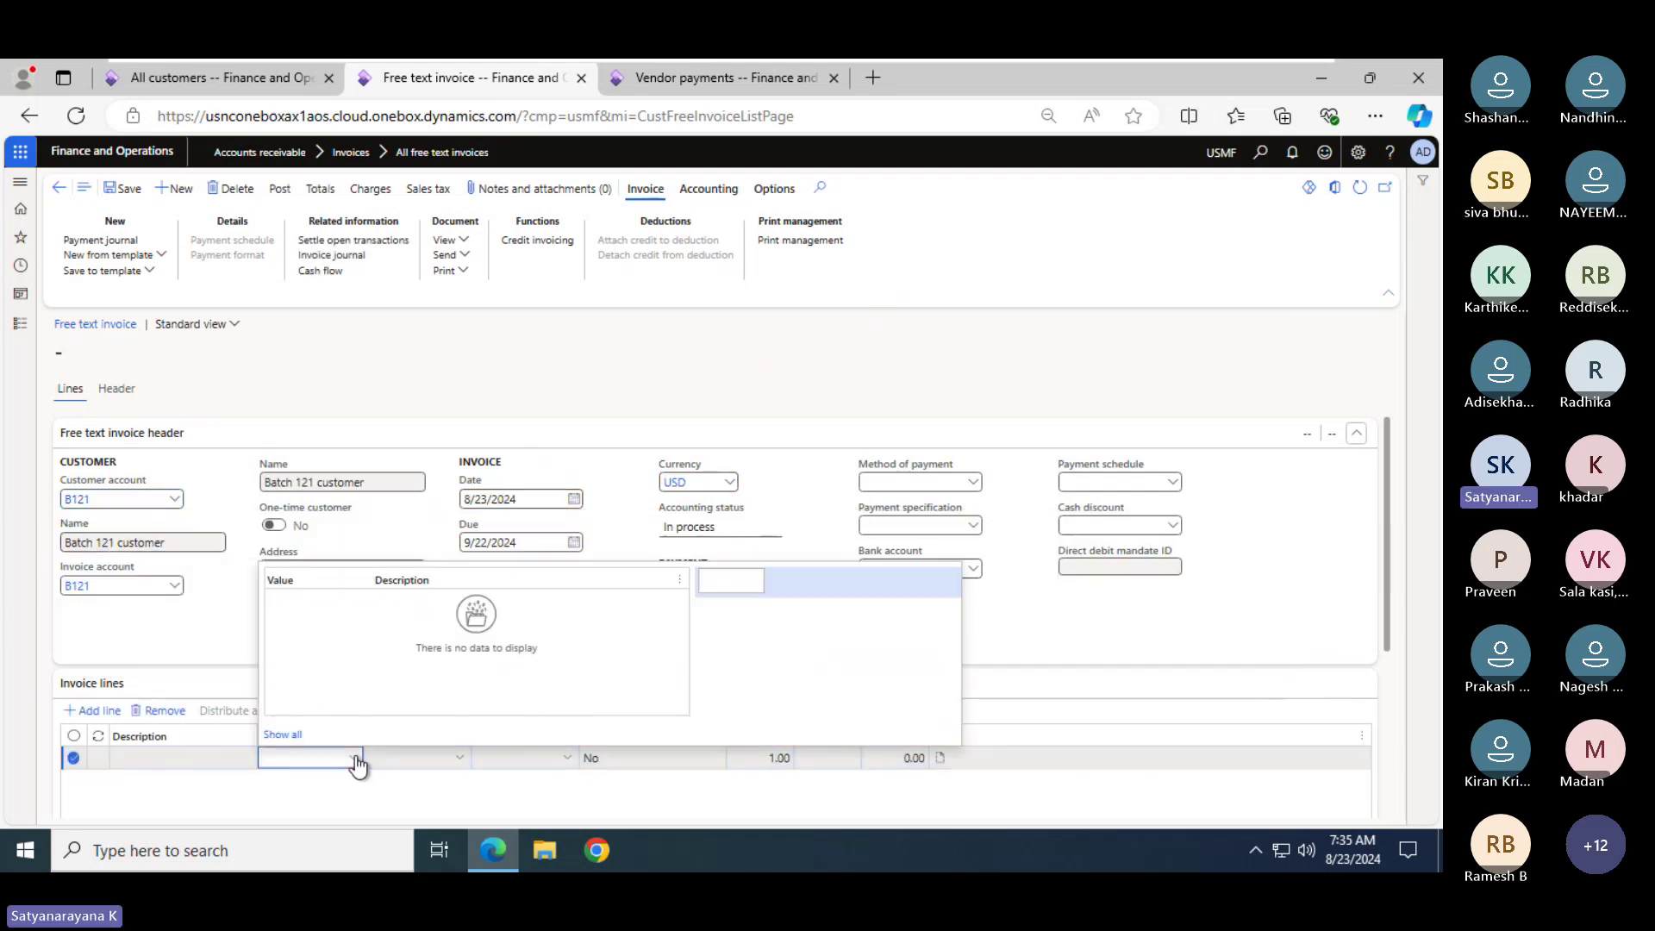
click(353, 760)
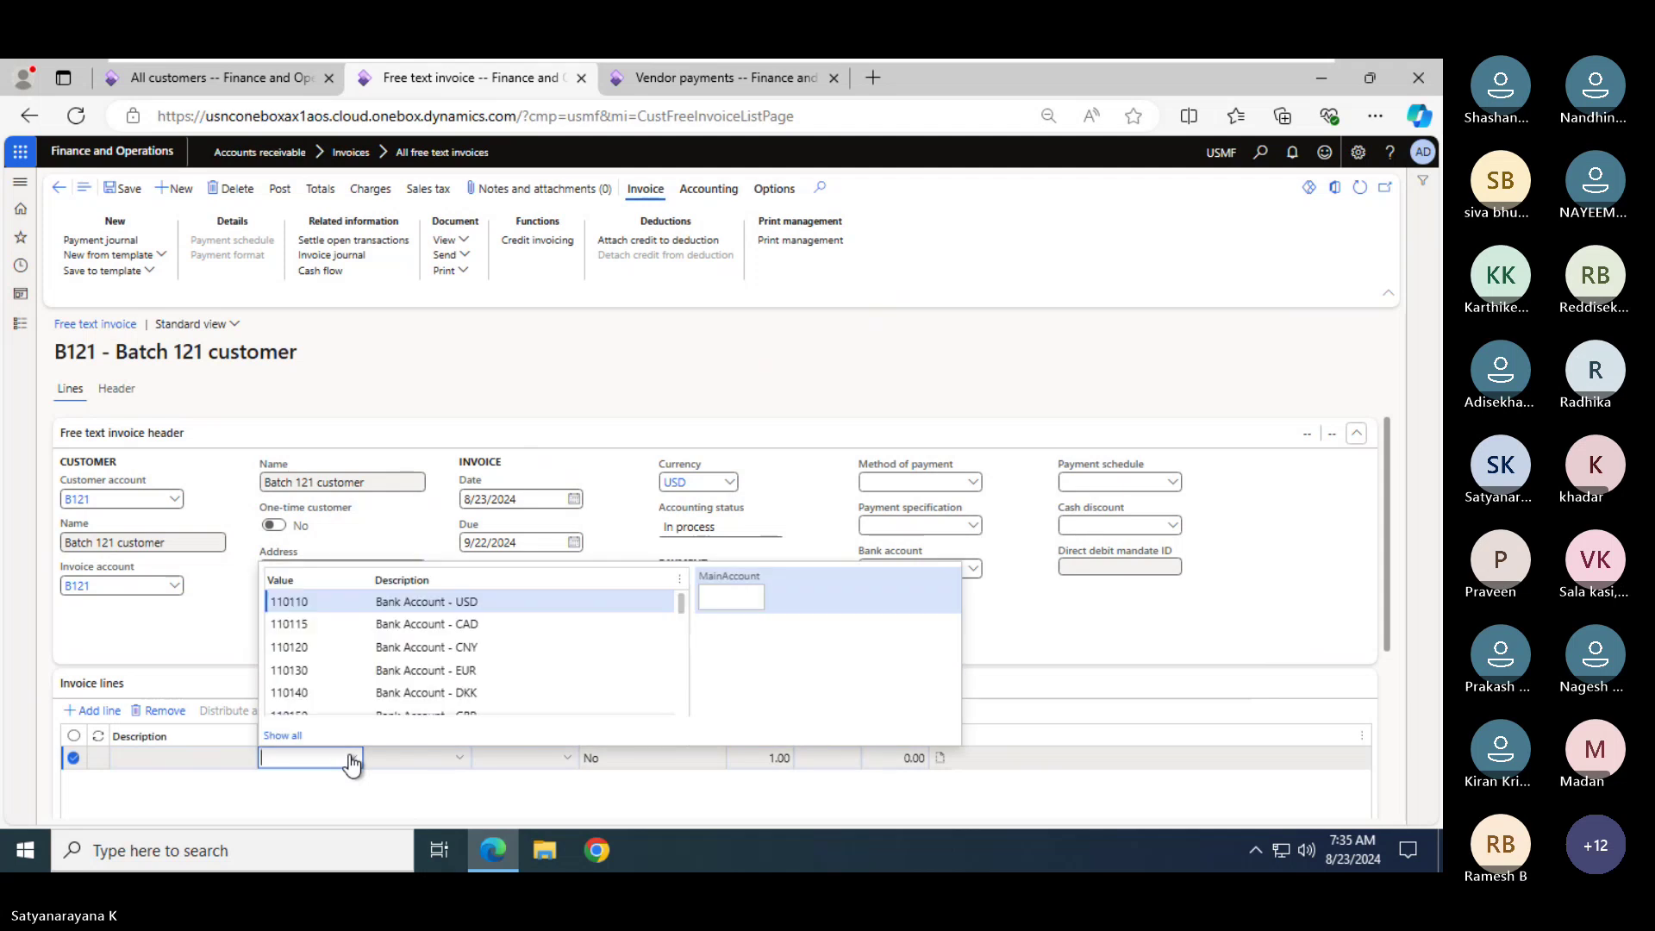
text(4)
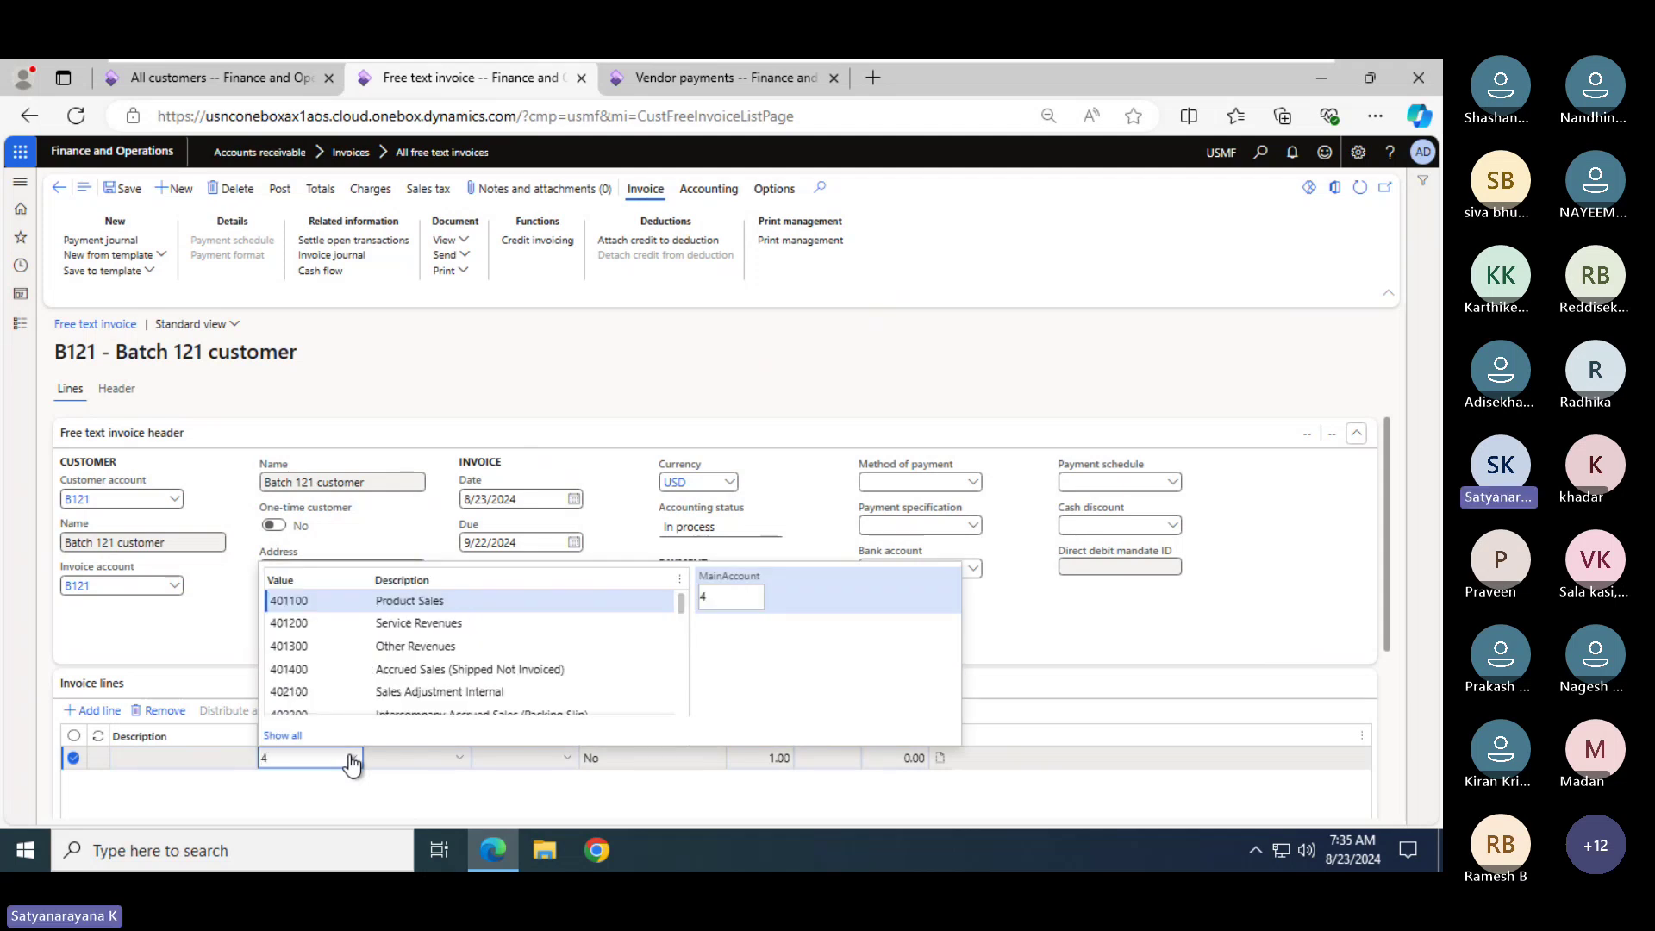
click(314, 622)
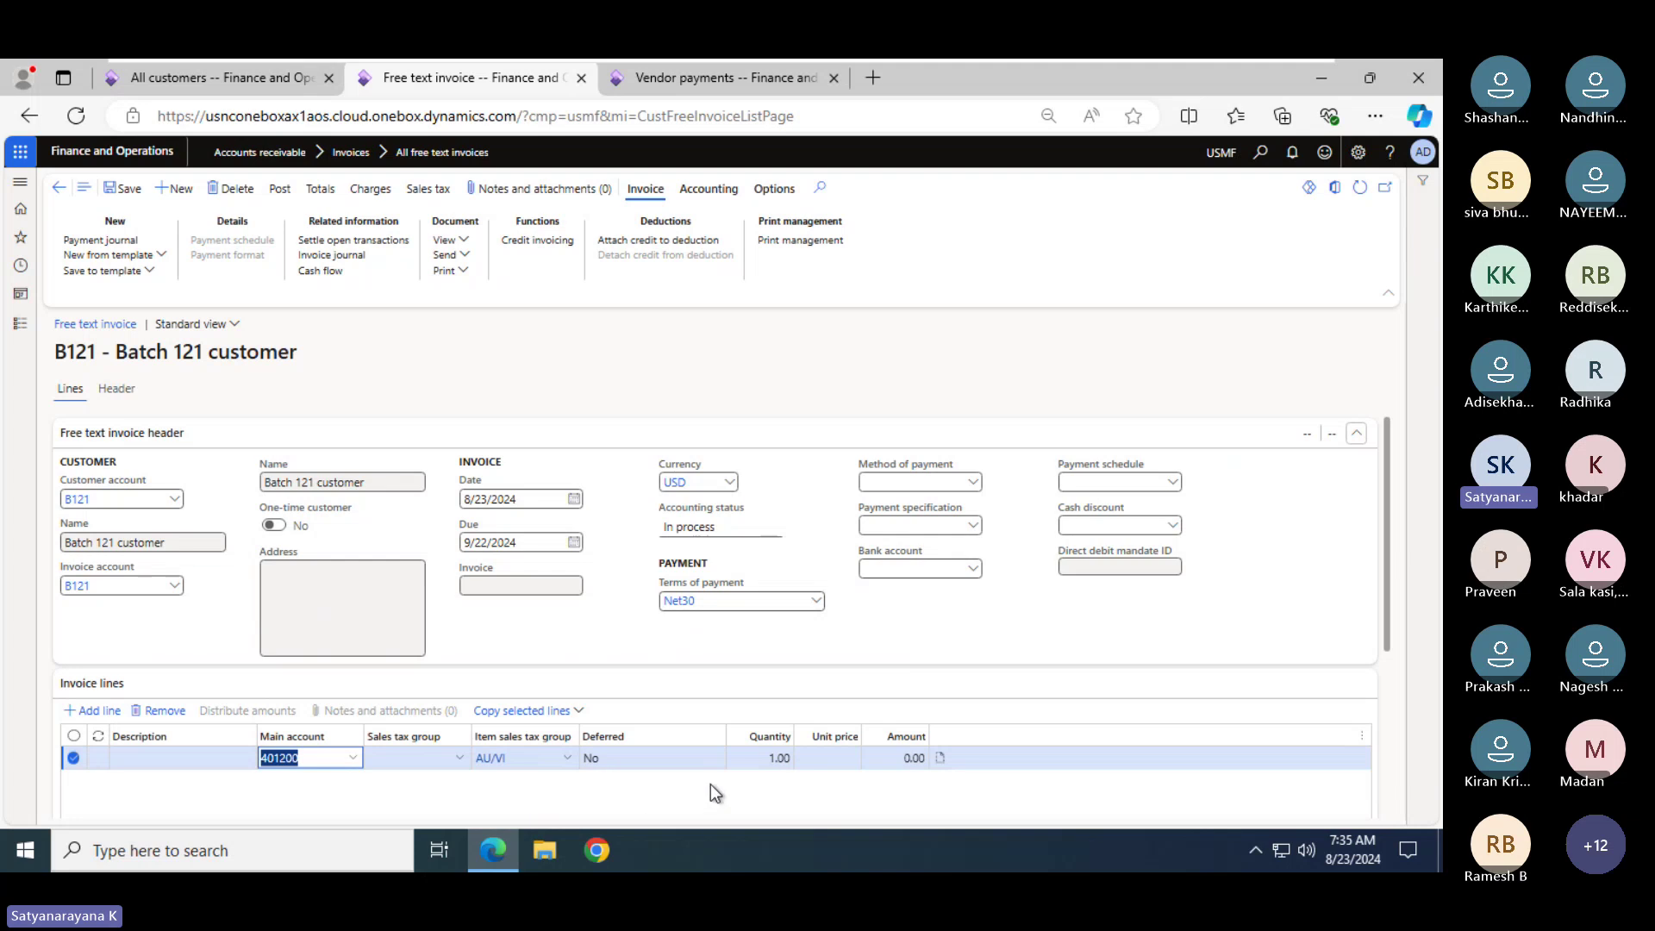
Open the unit price of the Service Revenues invoice line for editing
key(Tab)
key(Tab)
key(Tab)
key(Tab)
key(Tab)
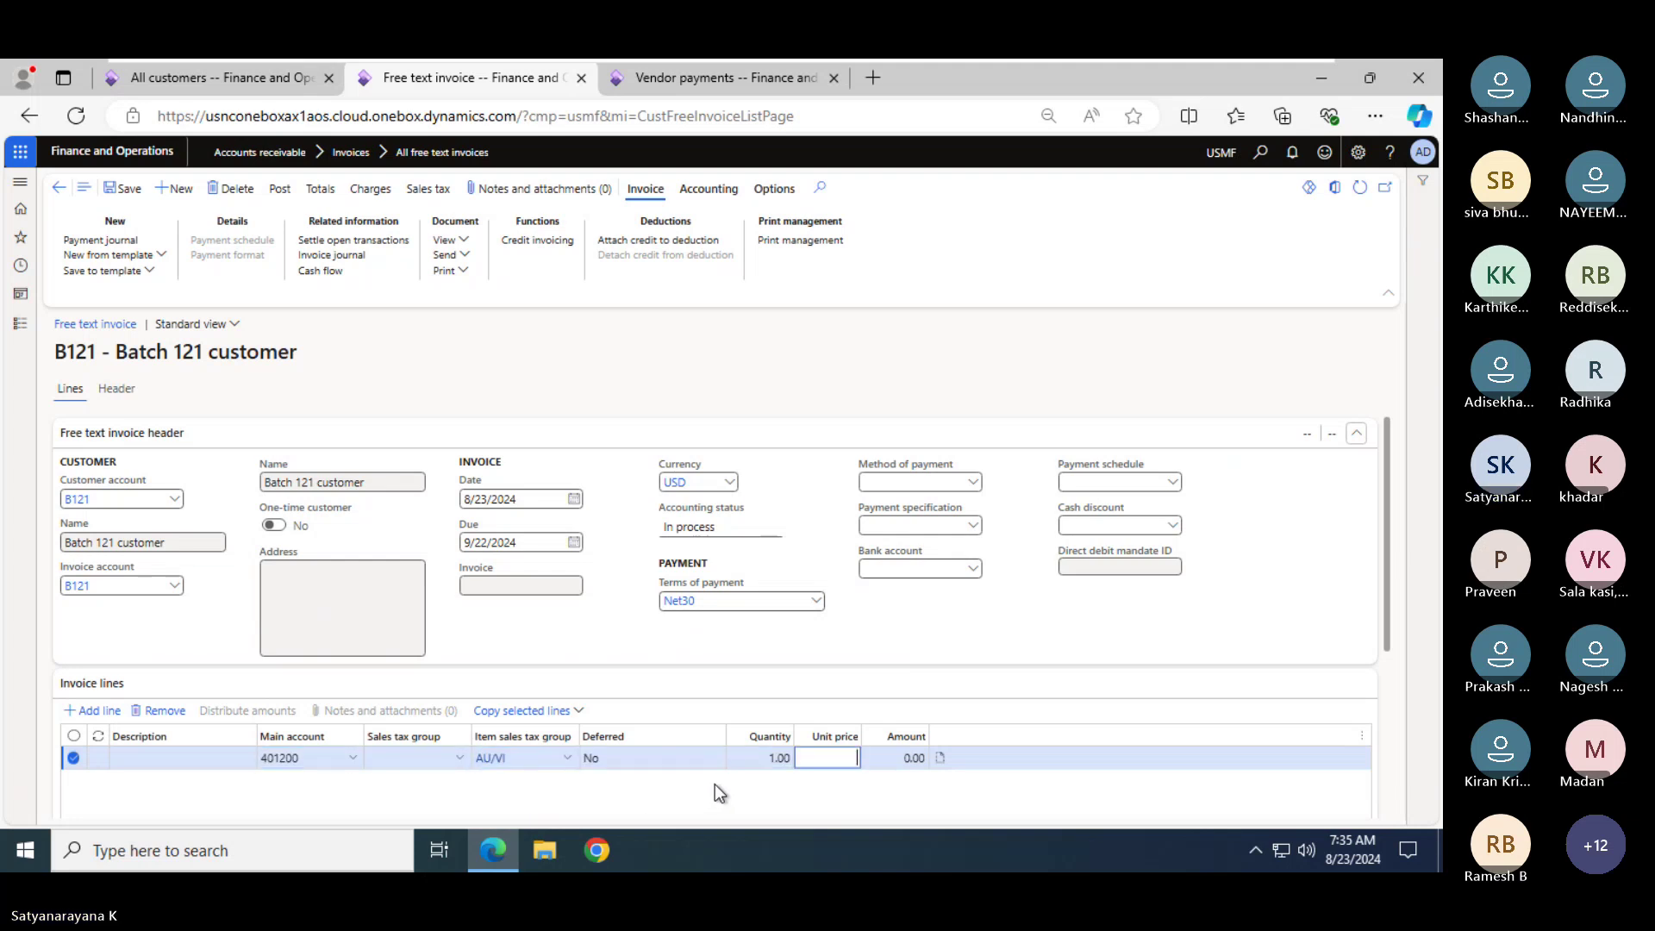
Set the invoice line's unit price to 50 and post the free text invoice with the default posting parameters
text(50)
key(Tab)
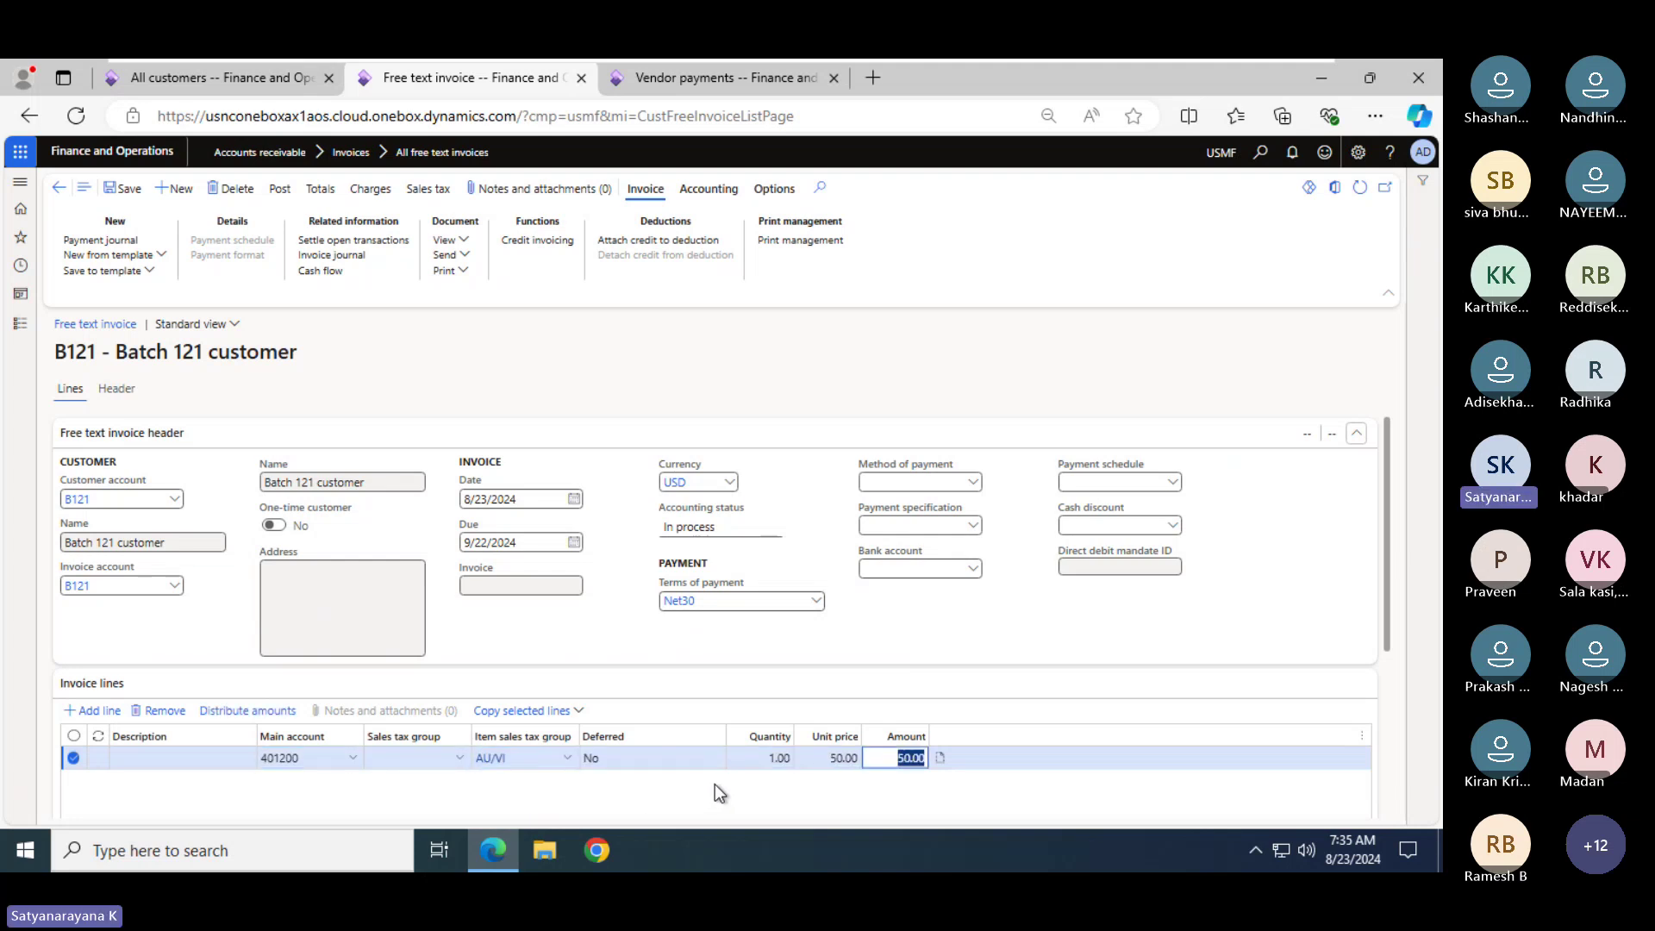
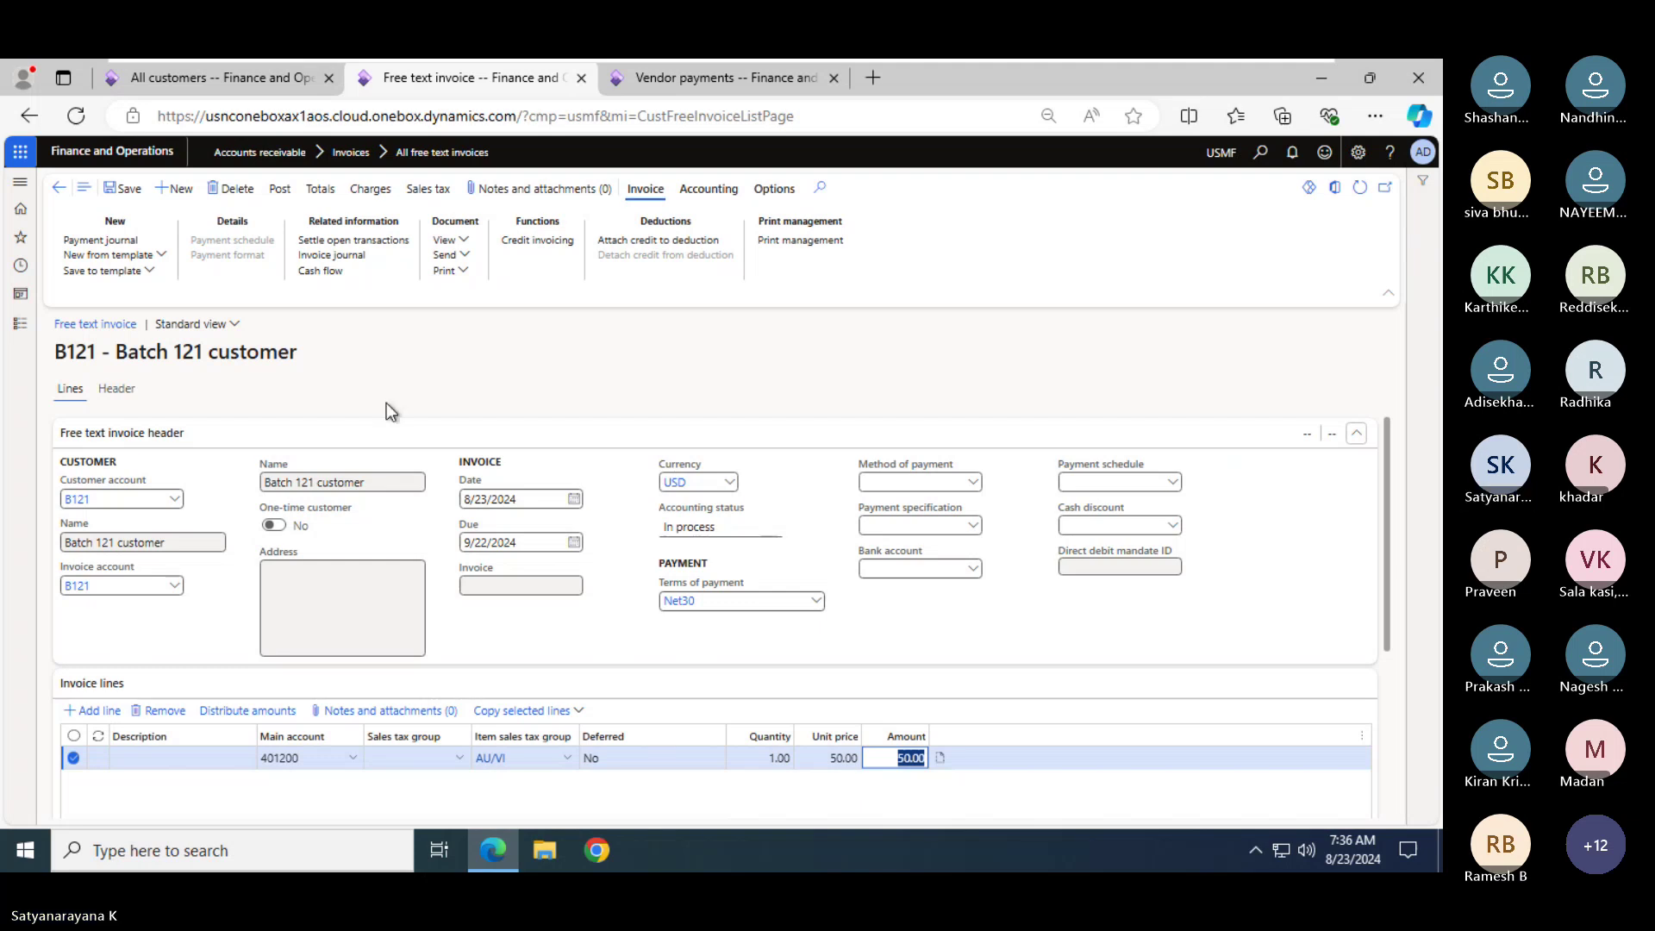
click(281, 189)
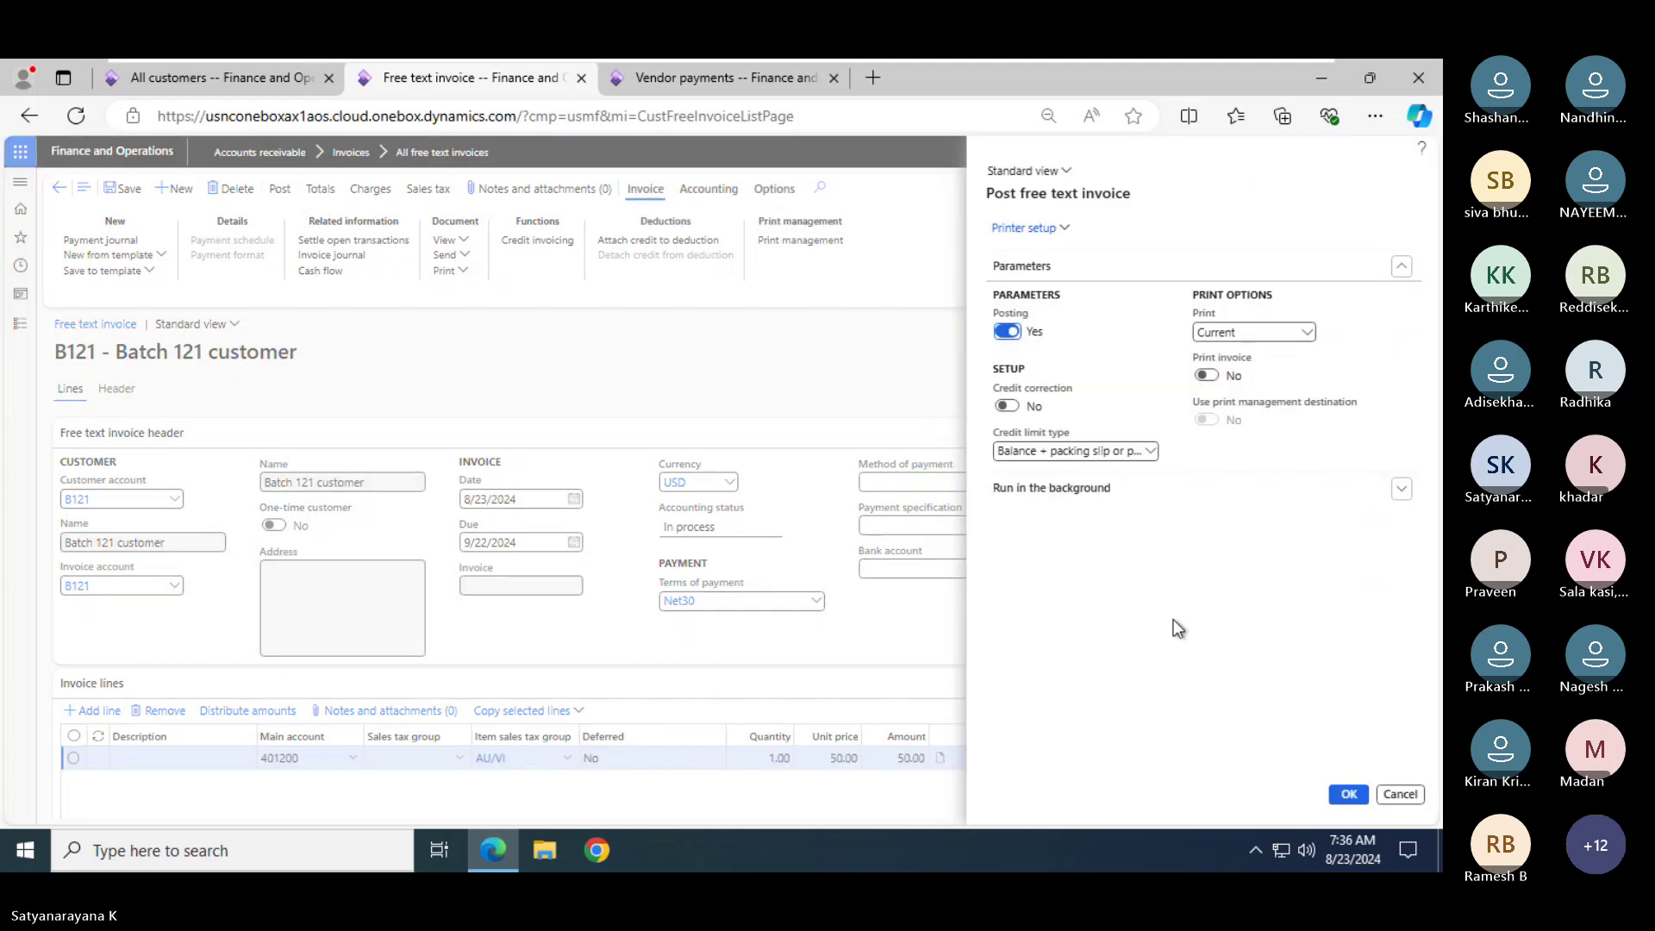
click(1349, 793)
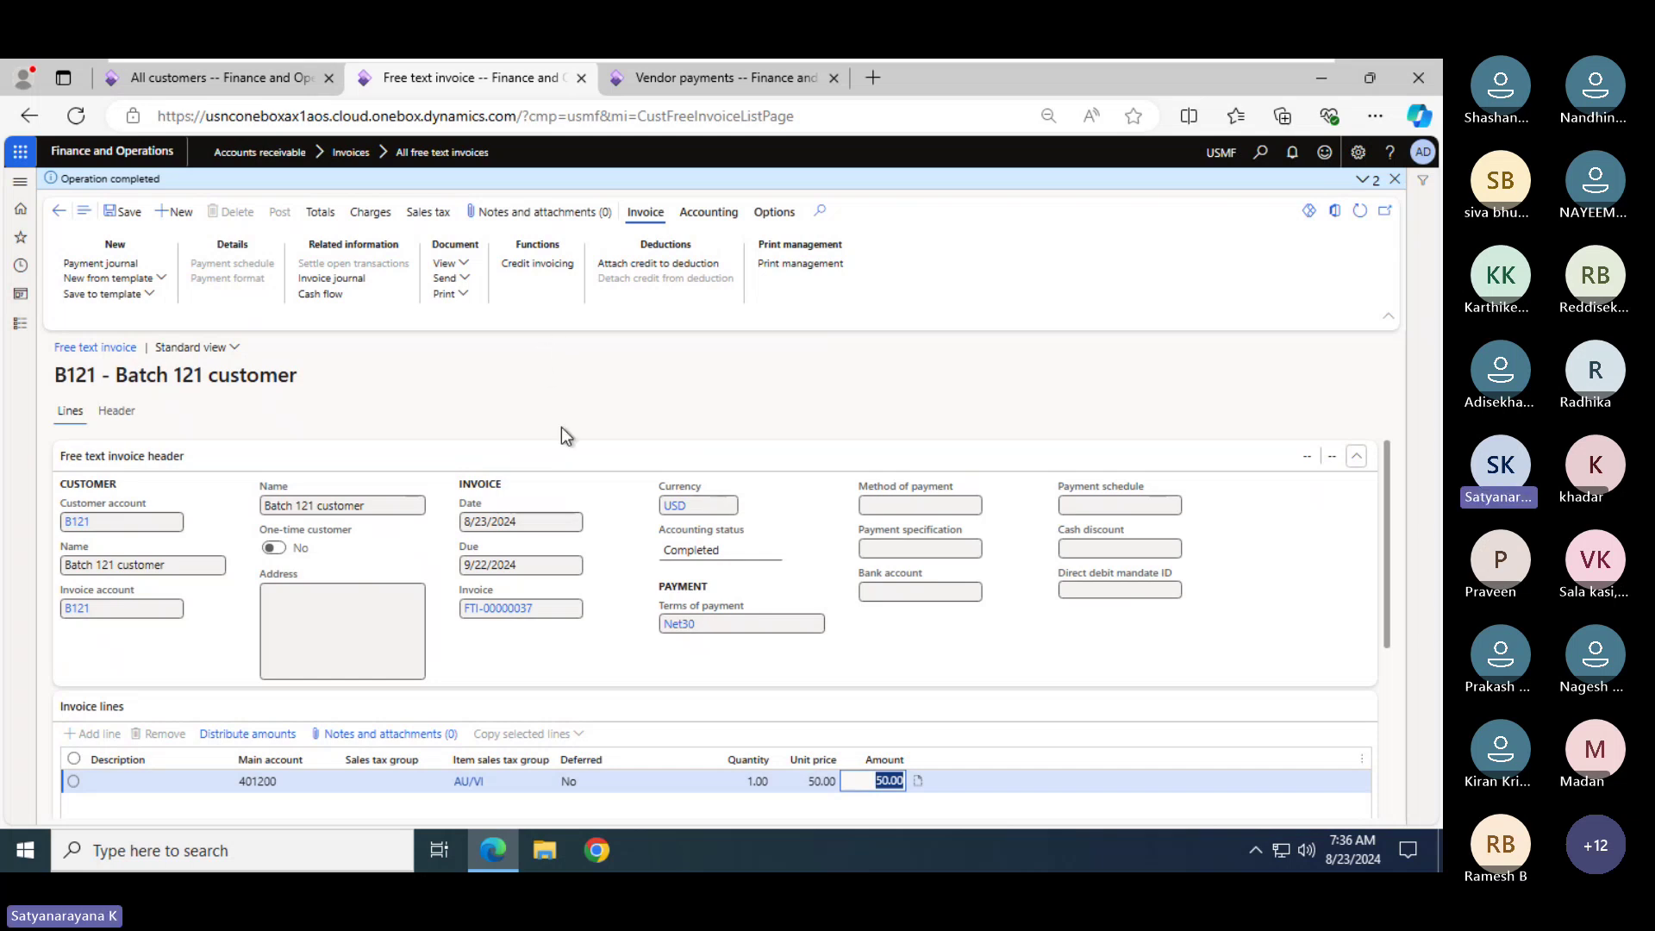
Return to the Batch 121 customer record, refresh it and view the customer balance
click(255, 85)
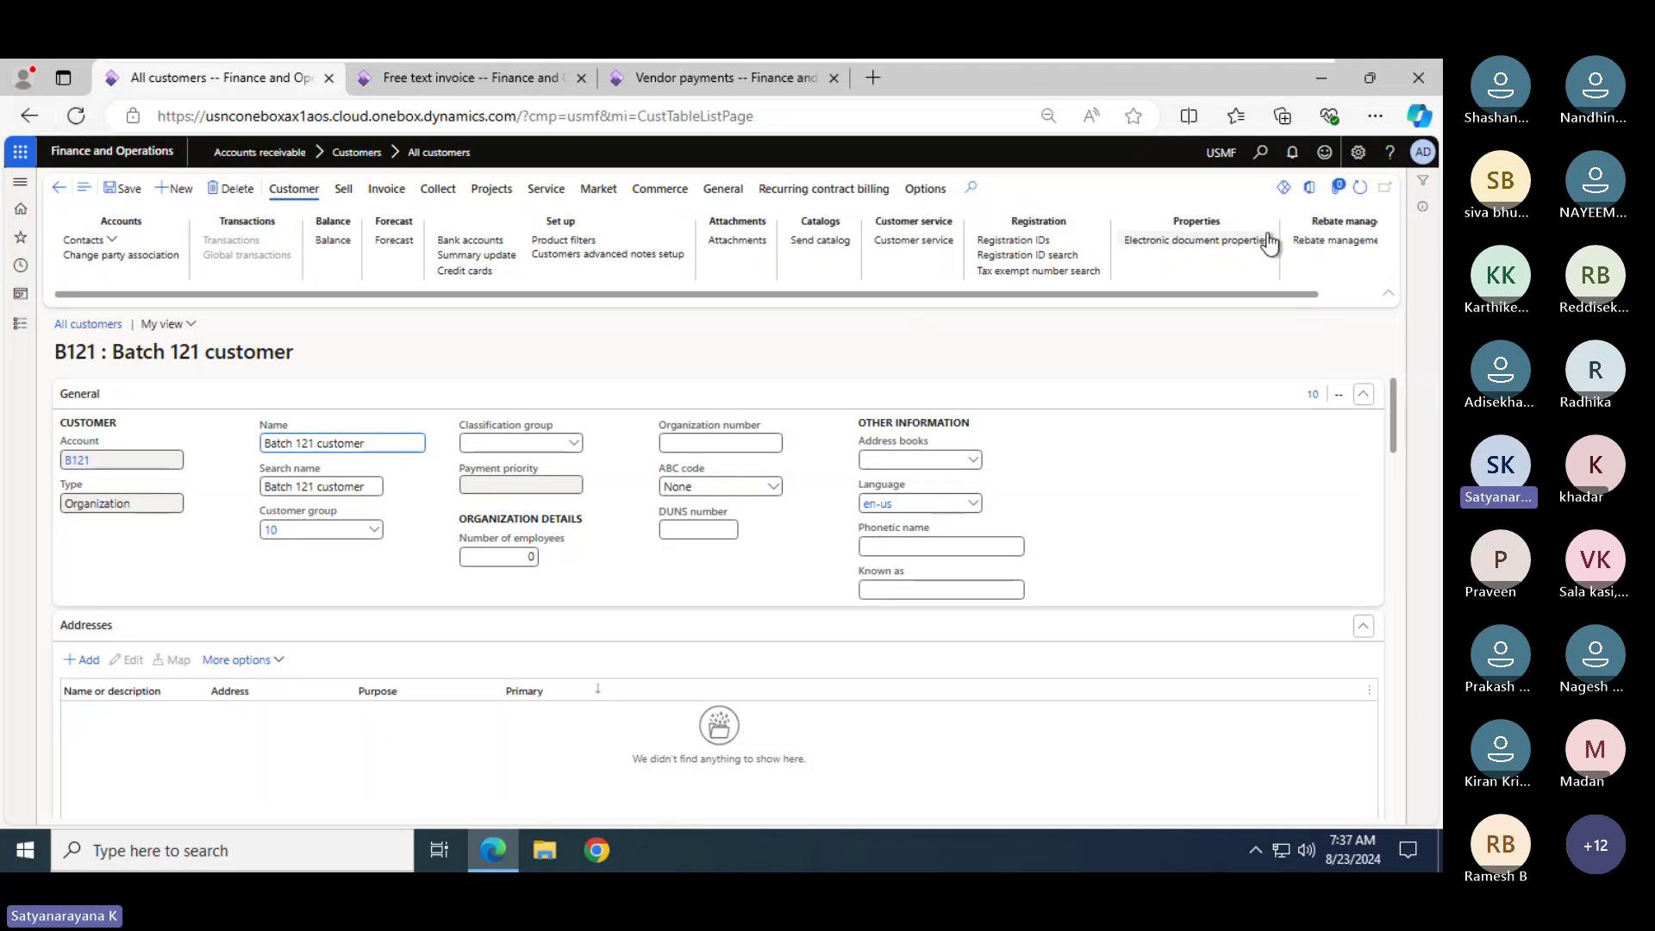
click(1360, 193)
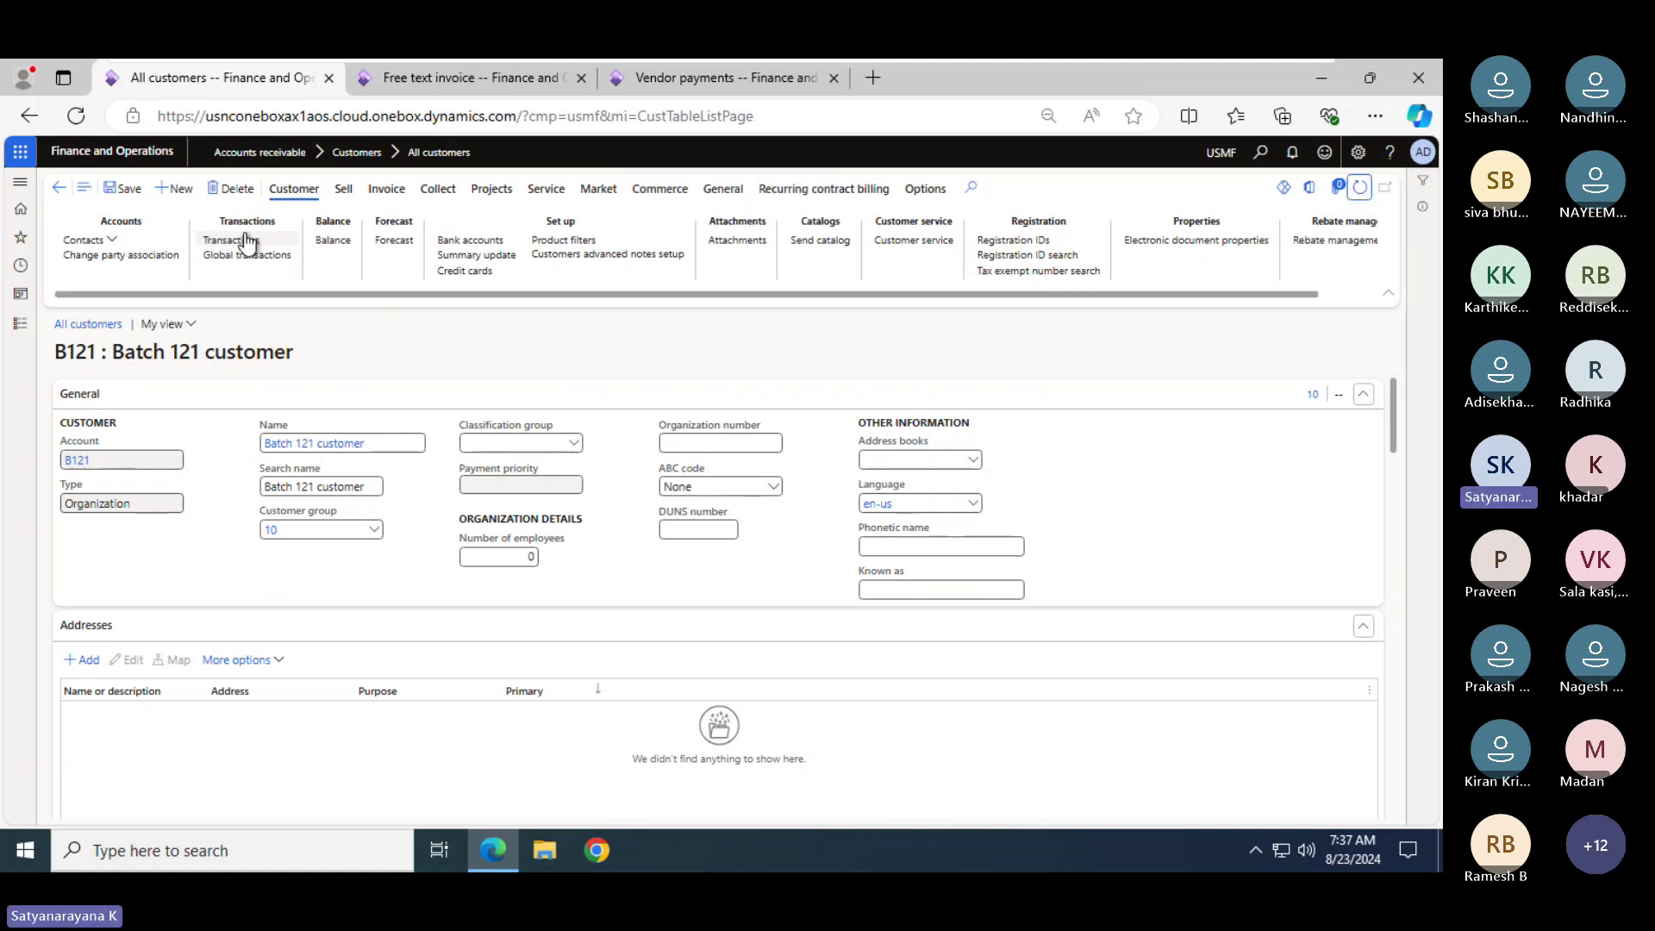
click(348, 244)
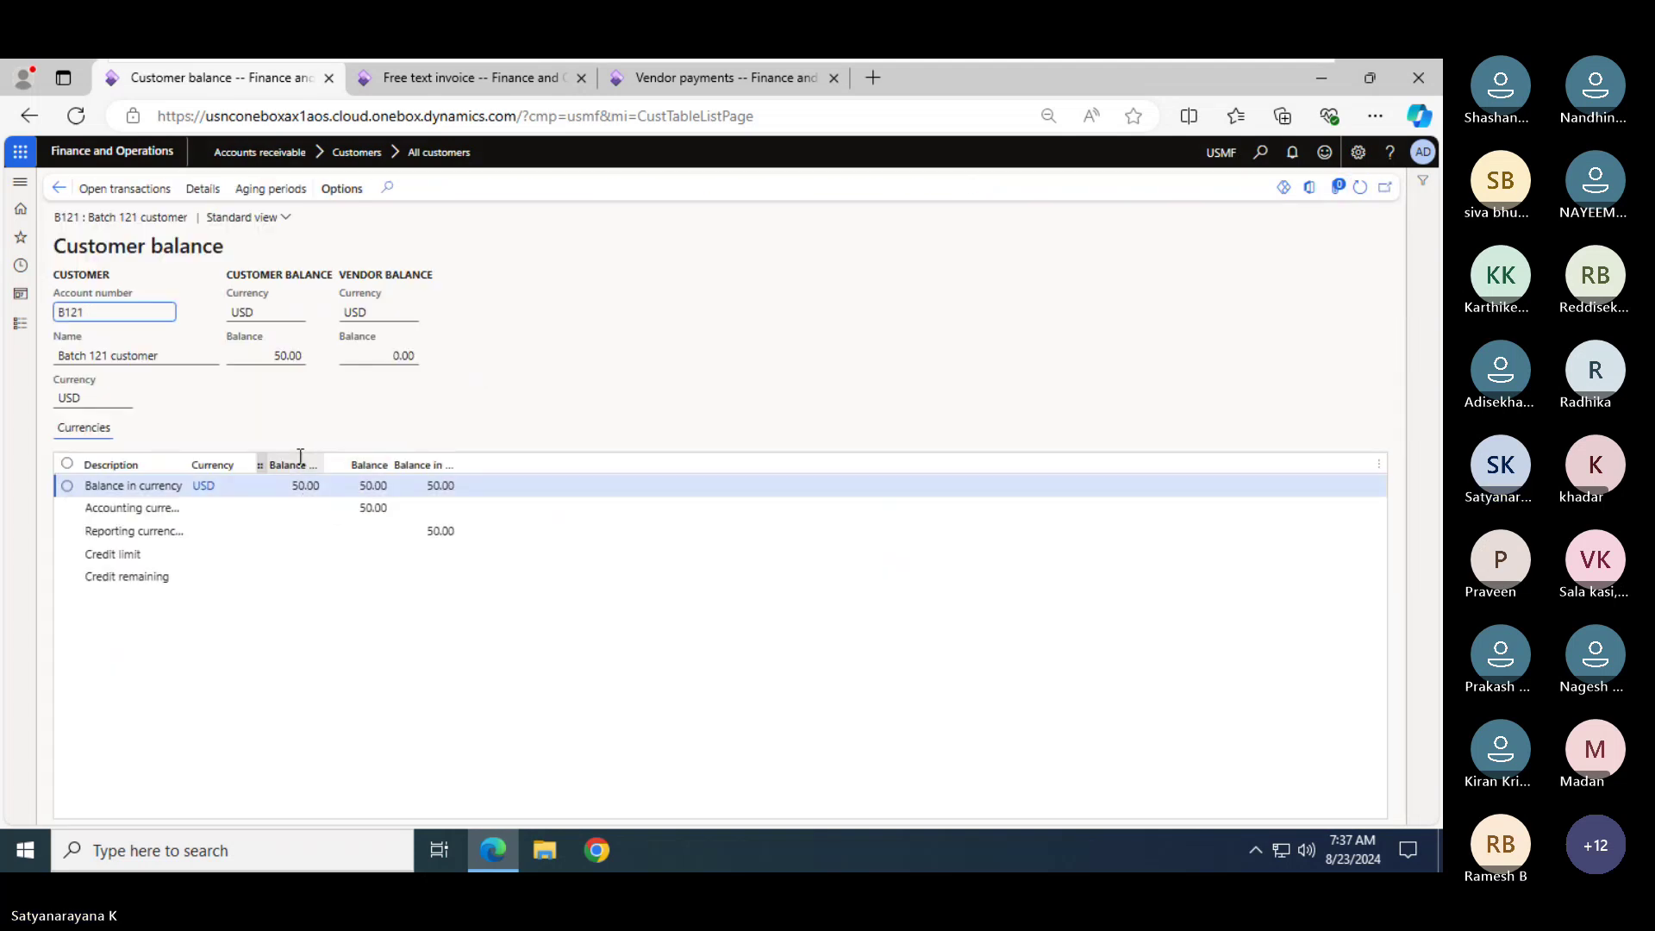
Switch to the 23 Aug 24.txt notes in Notepad, add "Customer a/c Dr" on a new line under "Customer Invoice" and save
mouse_move(1106, 60)
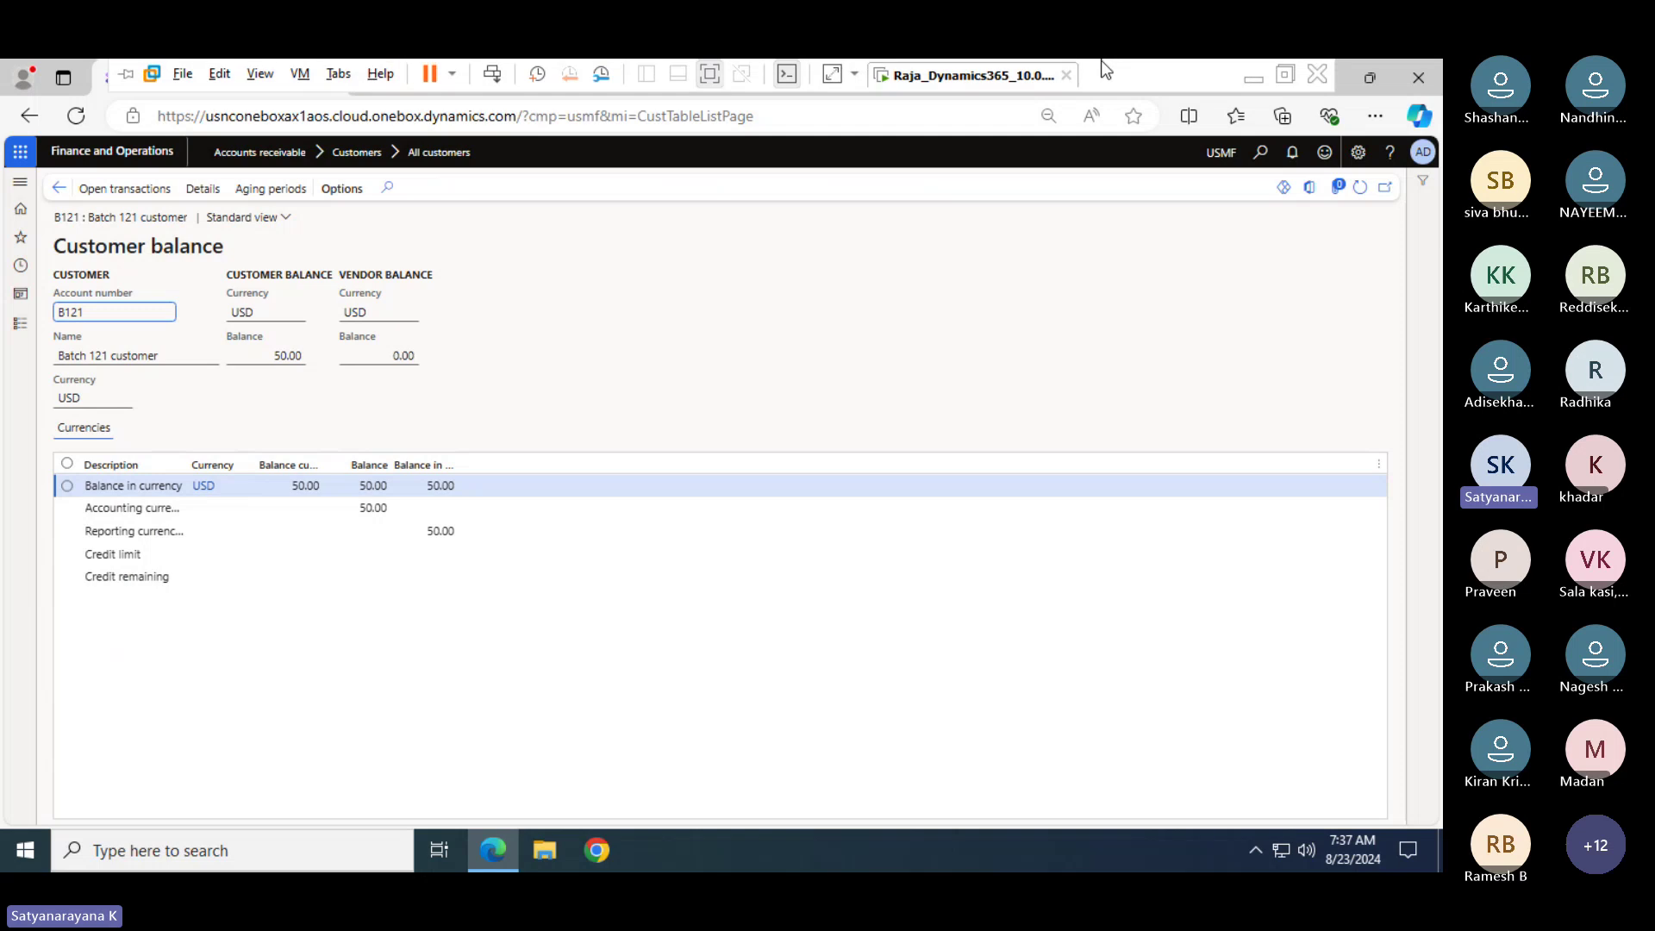
key(alt+Tab)
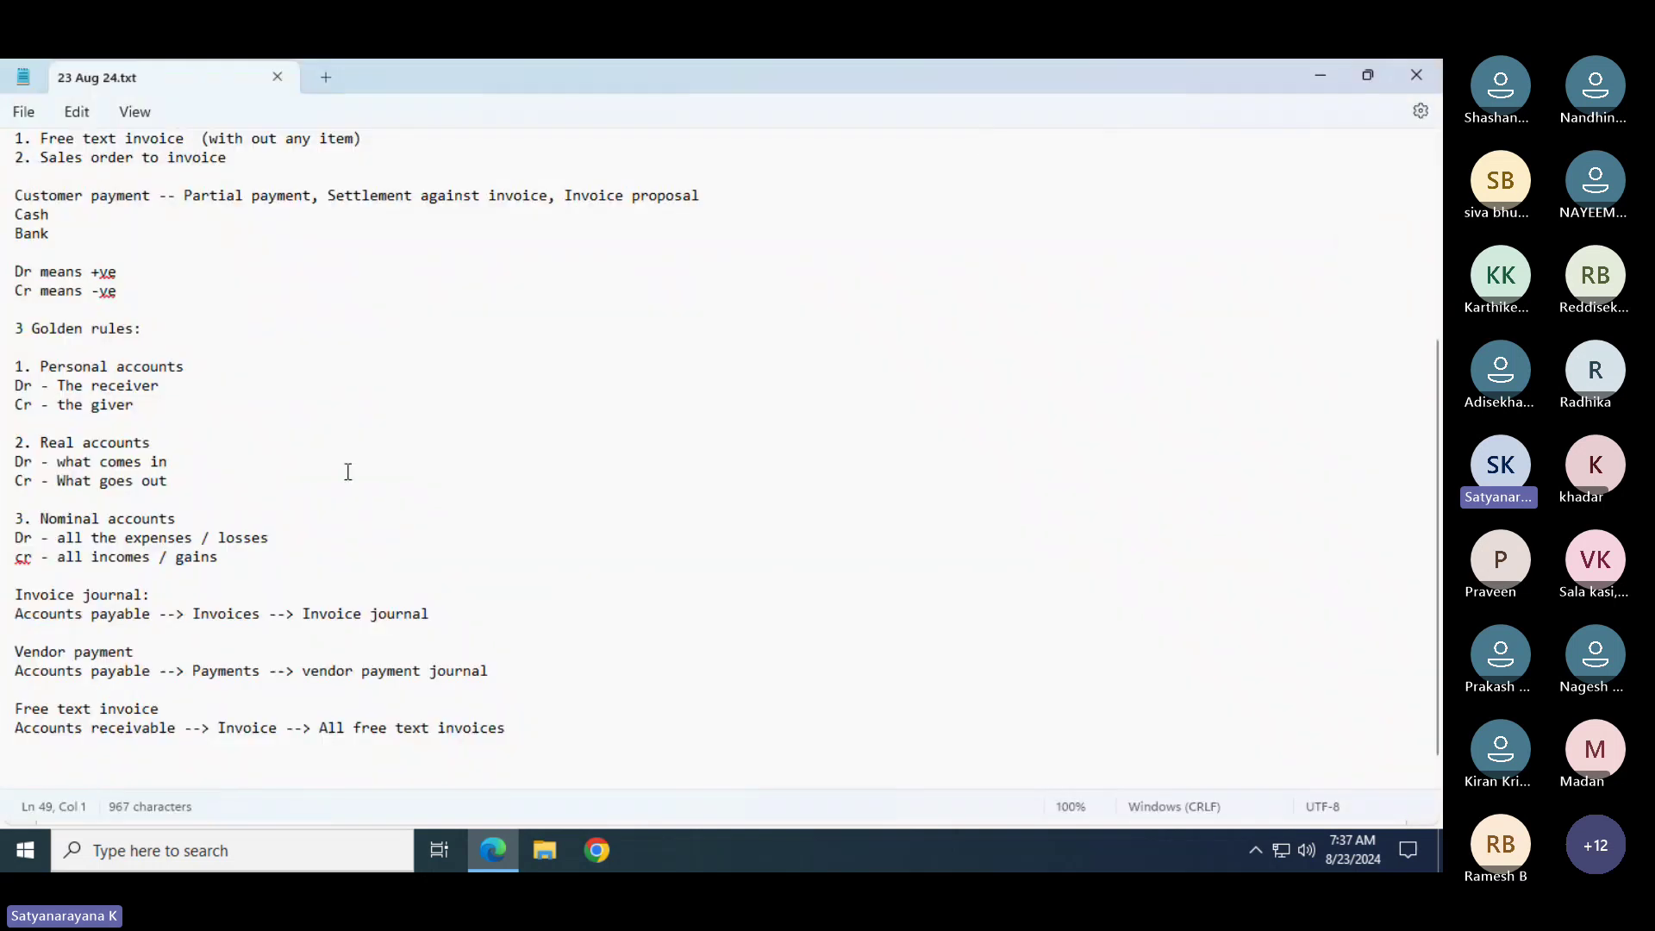
click(197, 279)
key(Up)
key(Up)
key(Up)
key(Up)
key(Up)
key(Up)
key(Up)
key(Up)
key(Up)
key(Up)
key(Up)
key(Up)
key(Up)
key(Up)
key(Up)
key(Up)
key(Up)
key(Up)
key(Up)
key(Up)
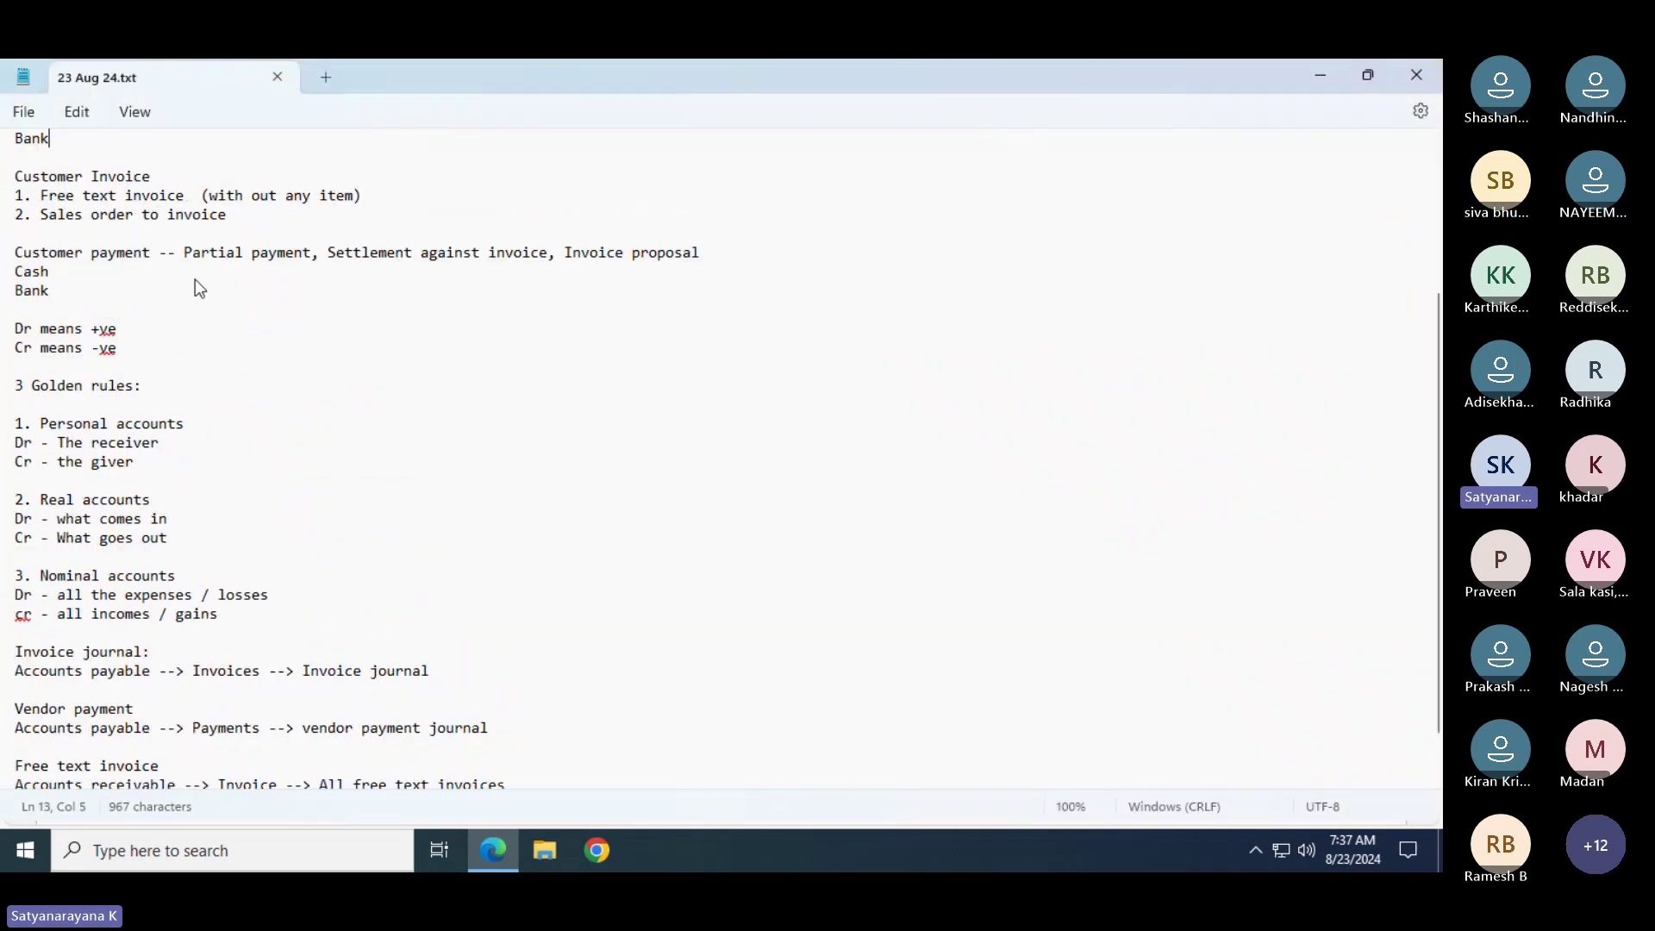
click(160, 366)
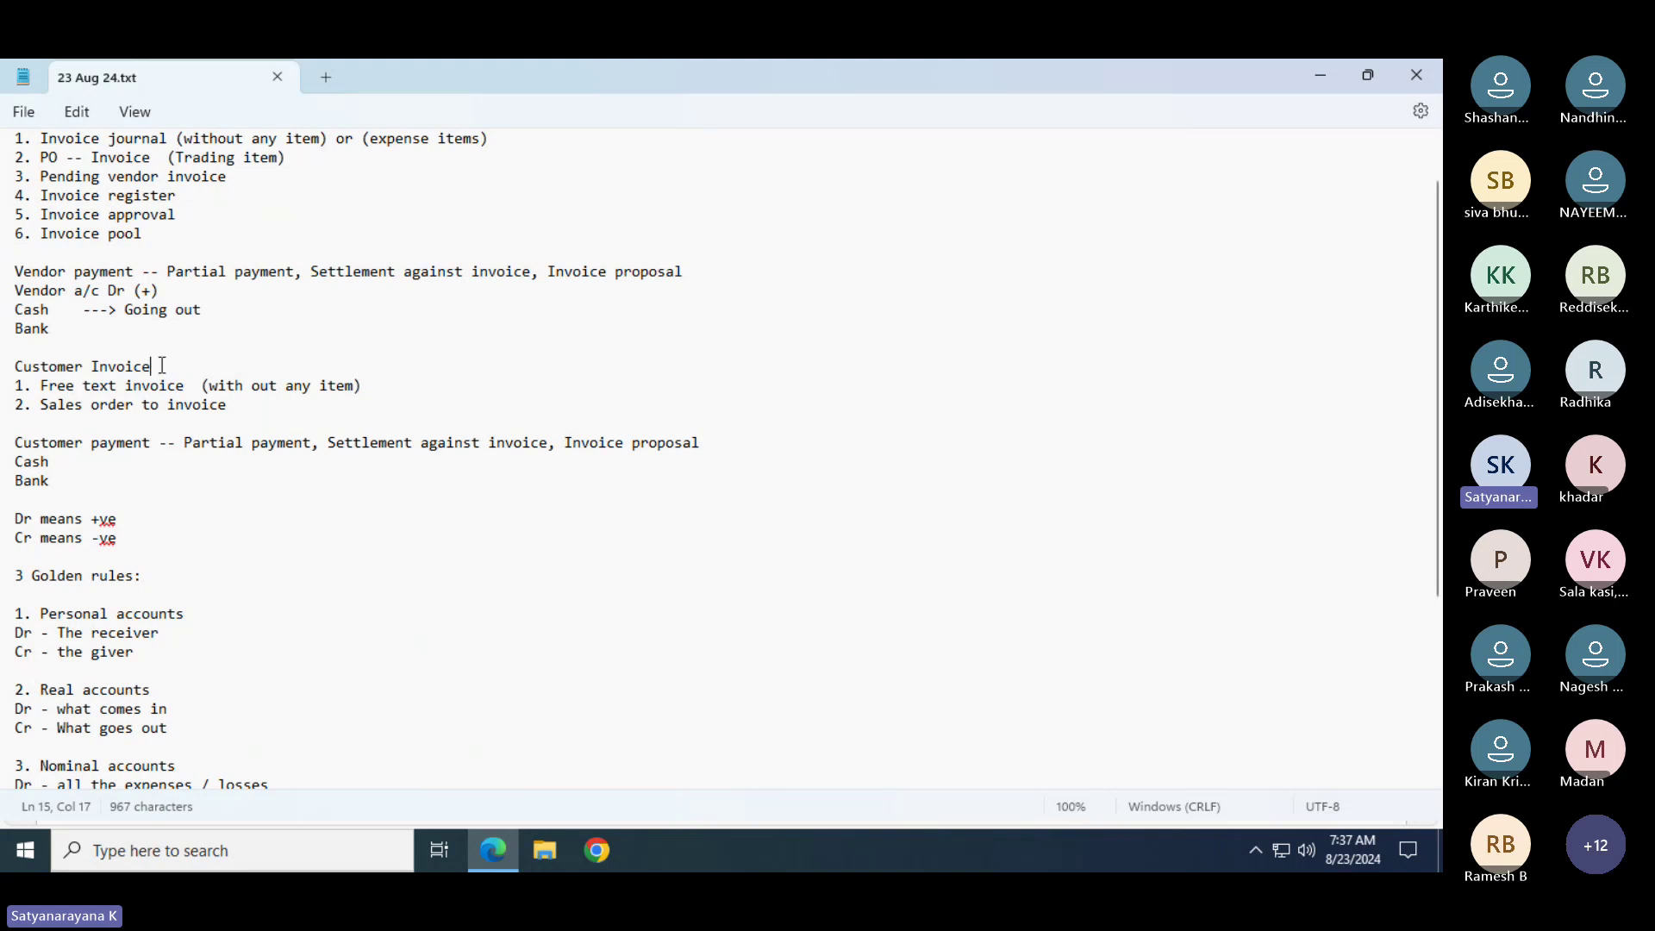
key(Return)
text(Custm)
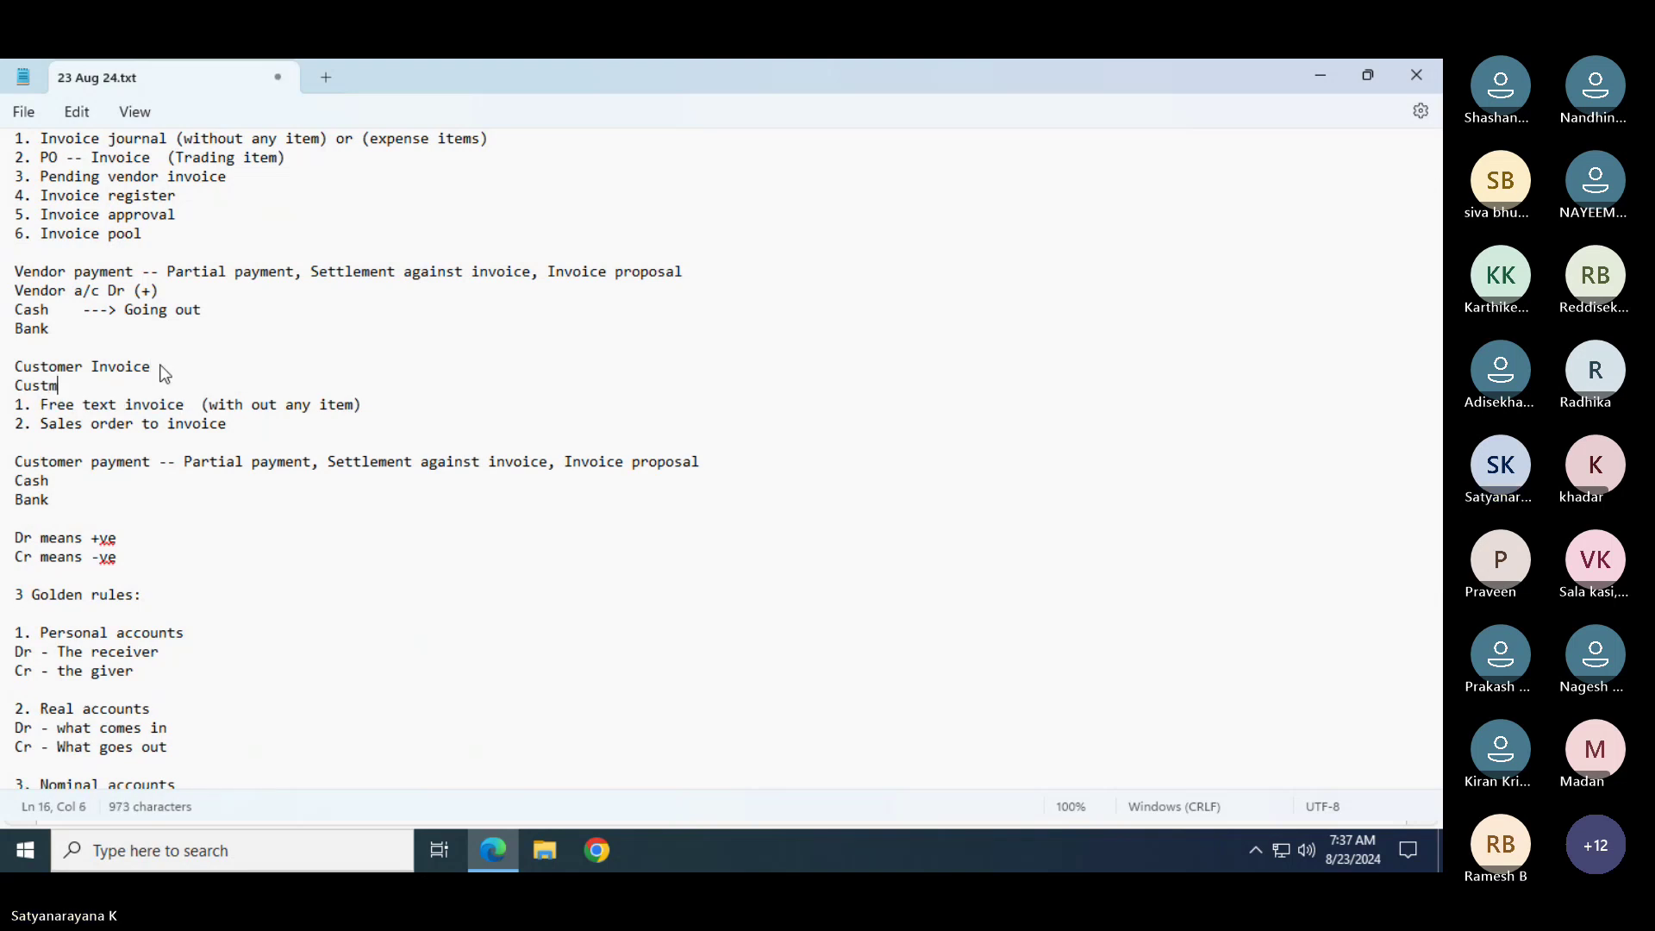
key(BackSpace)
text(omer)
text(ac)
key(BackSpace)
text(/)
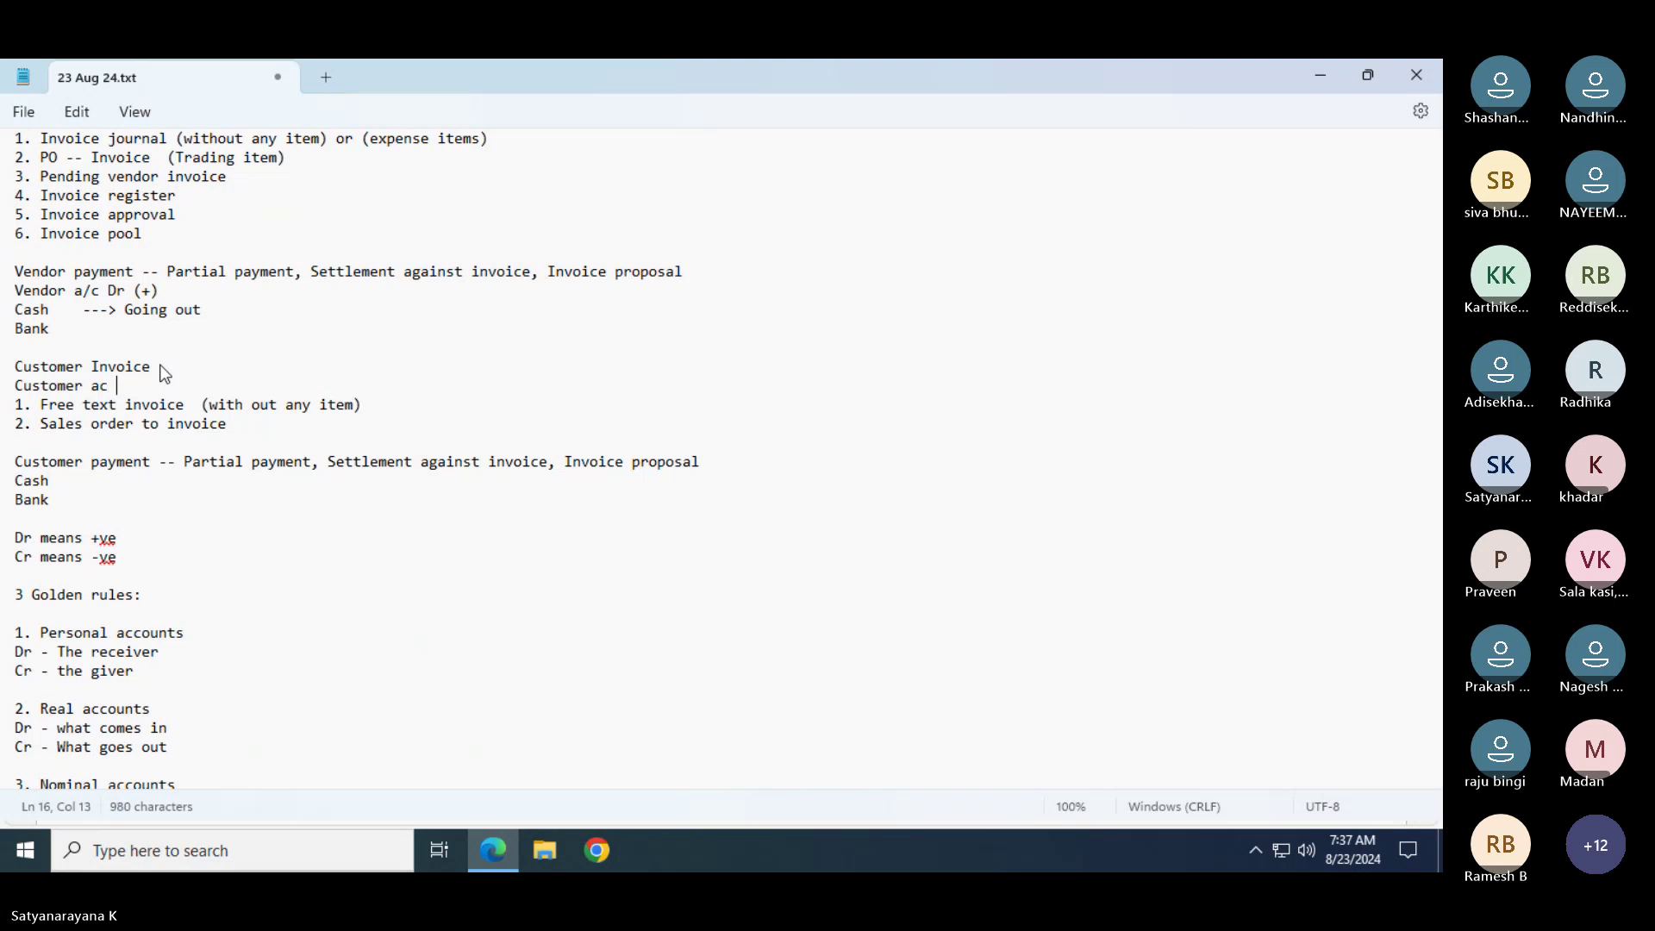
key(BackSpace)
text(/c)
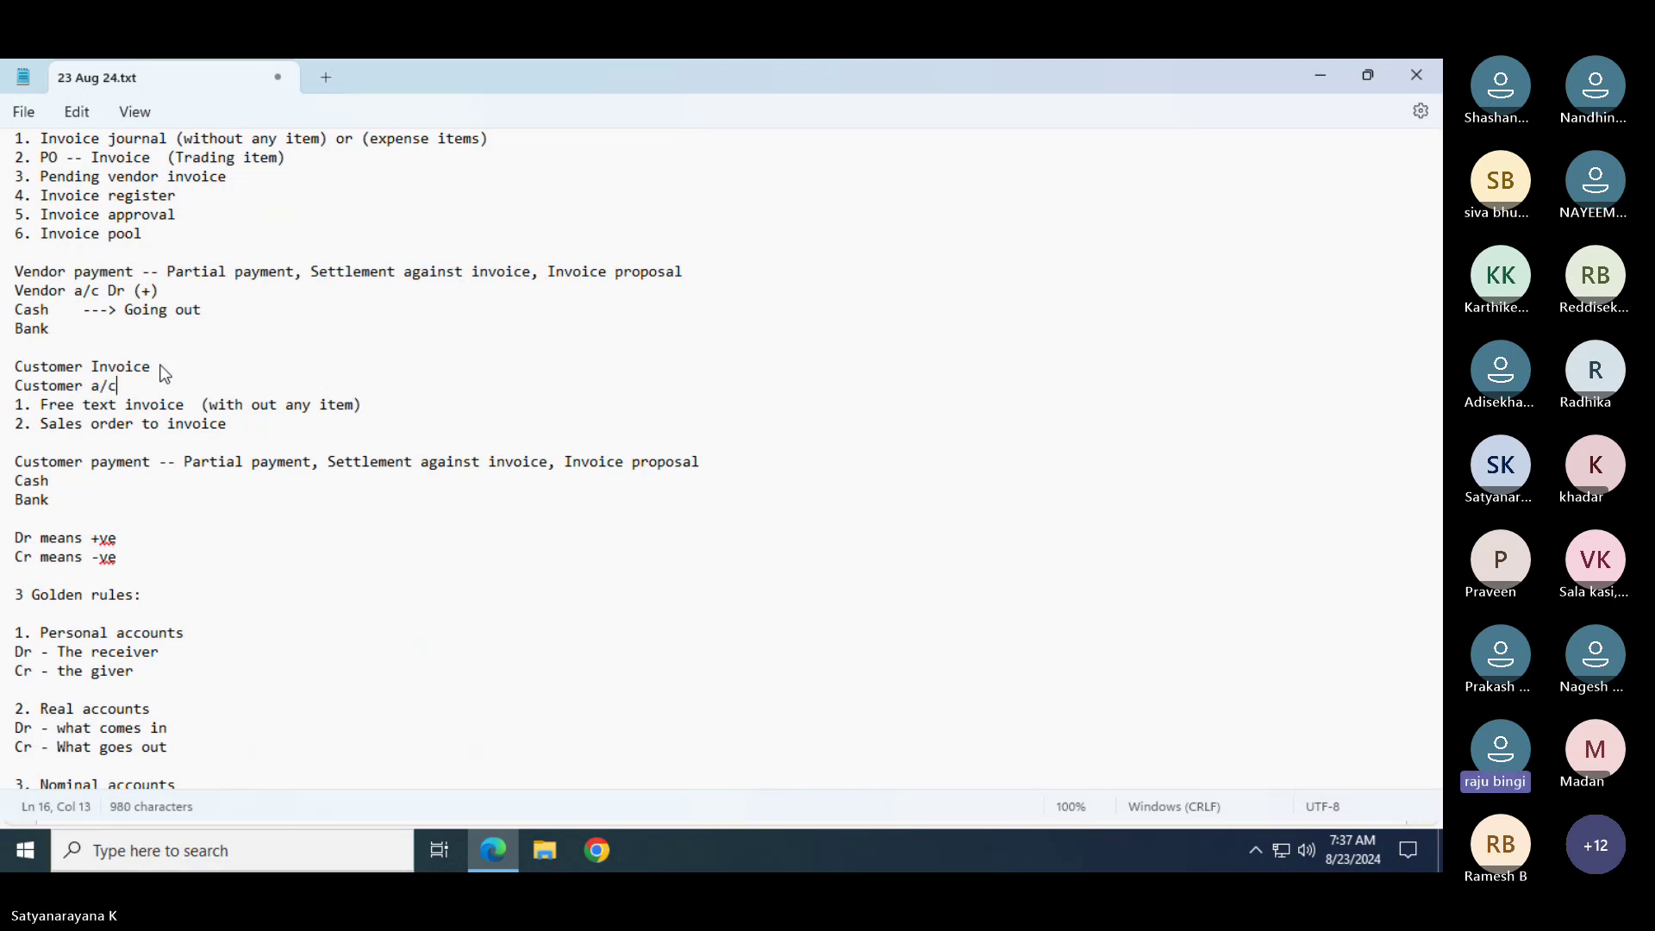
text( Dr)
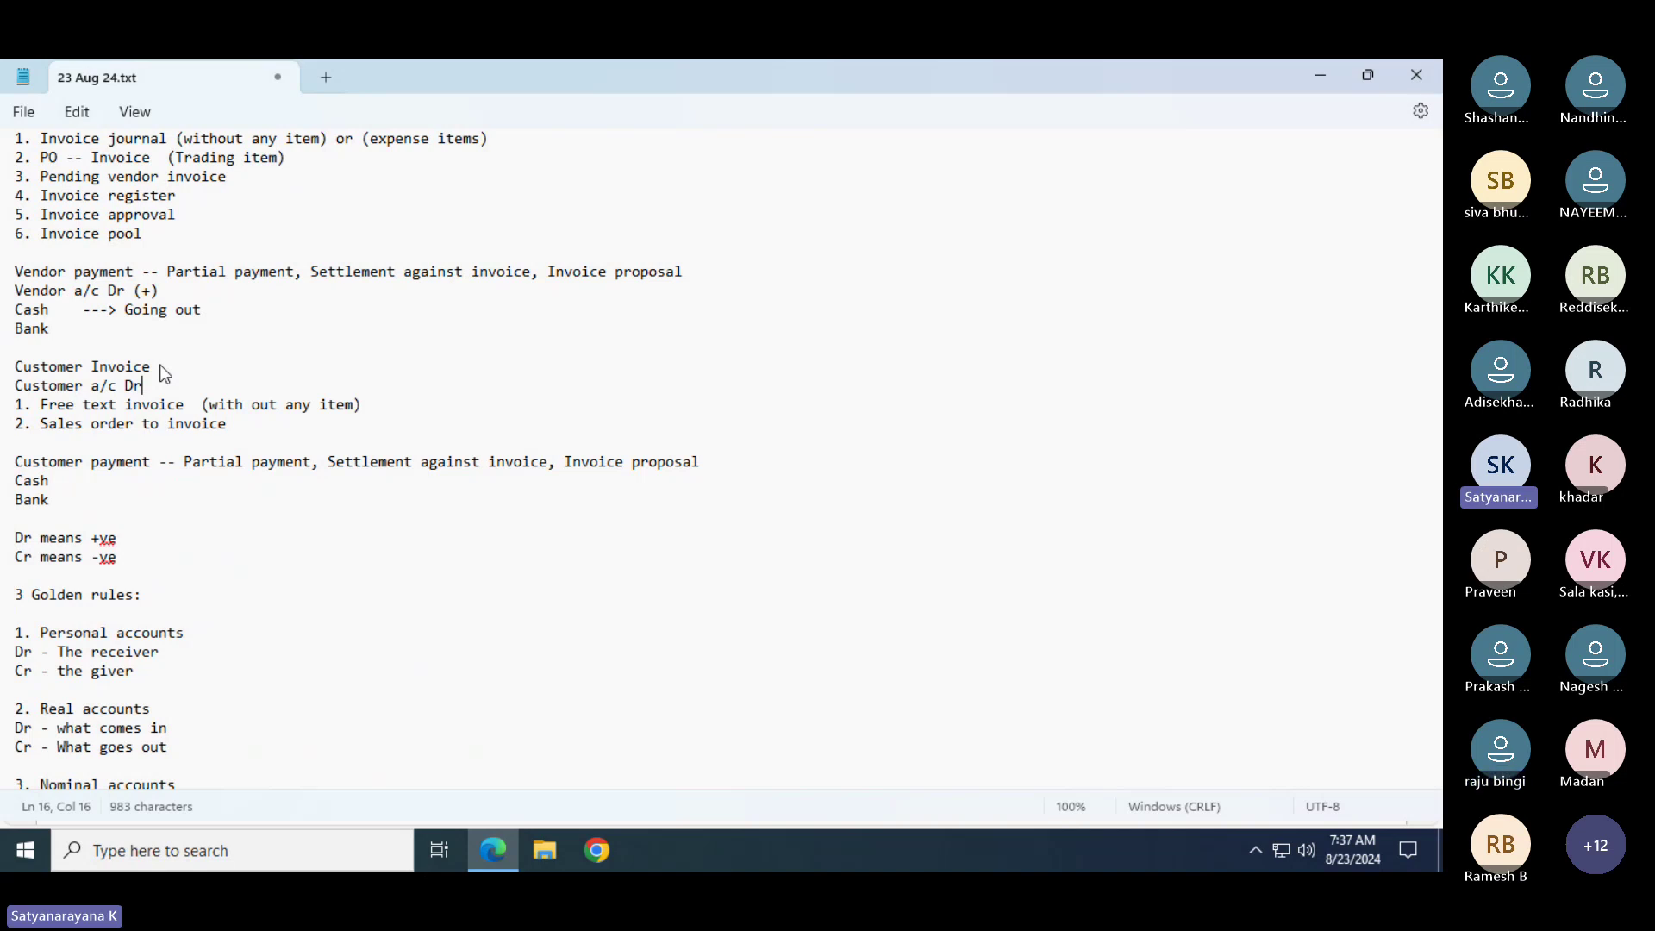
key(ctrl+s)
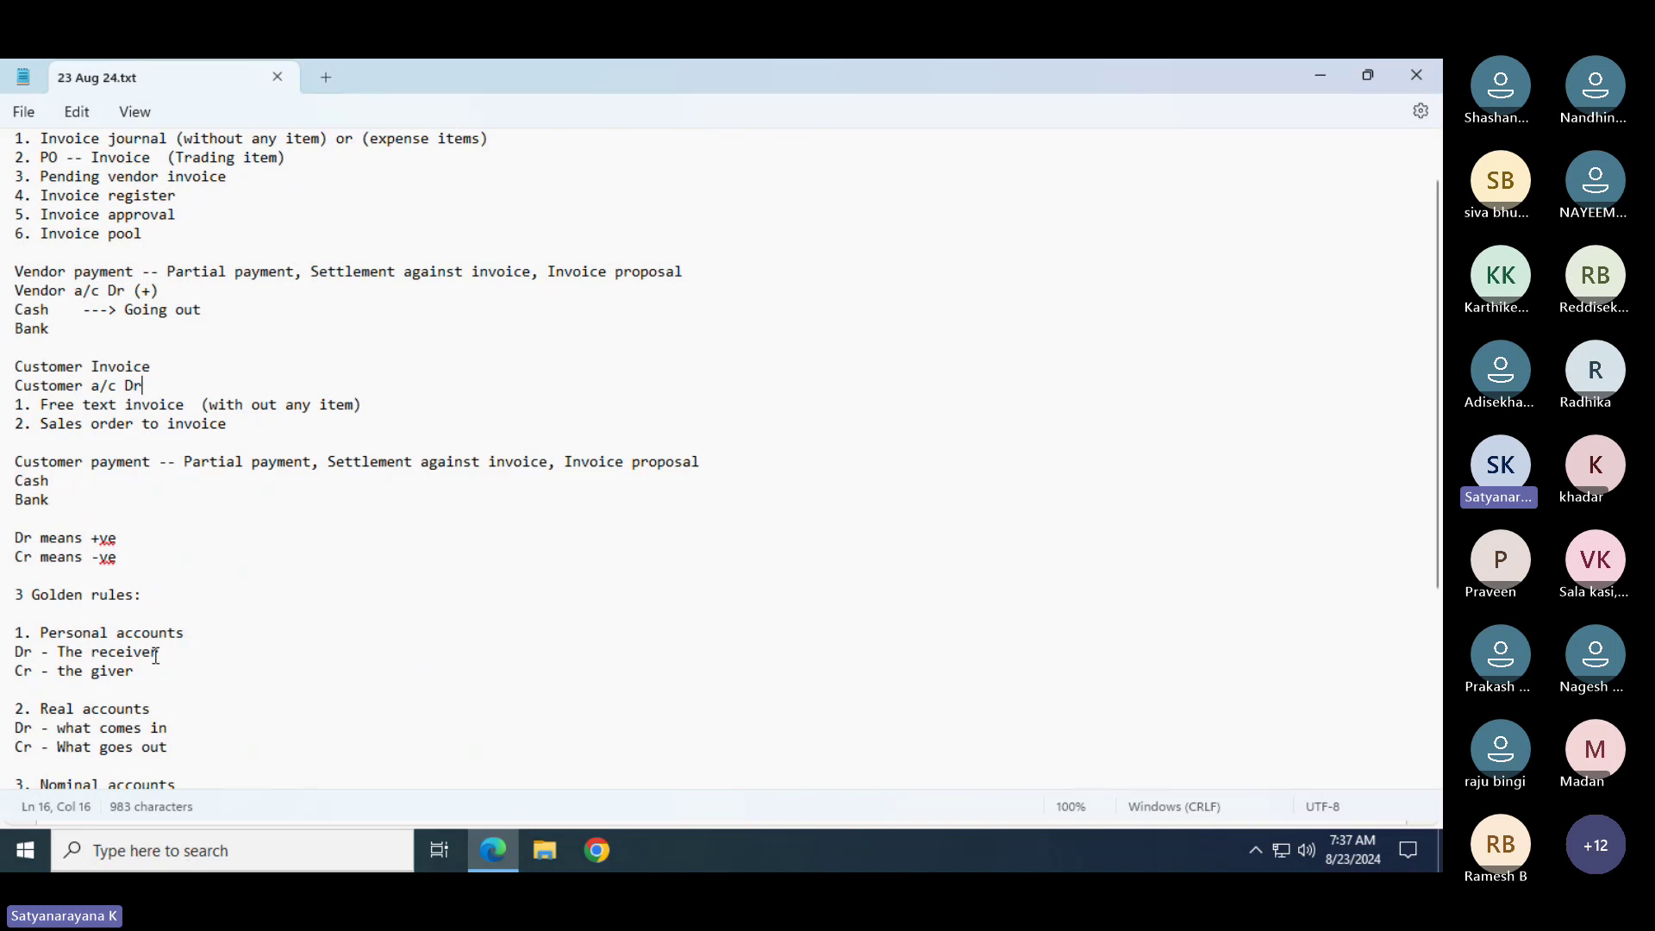
Highlight the "Dr - The receiver" rule under Personal accounts and compare it with the Organization.png diagram
drag(154, 651, 13, 660)
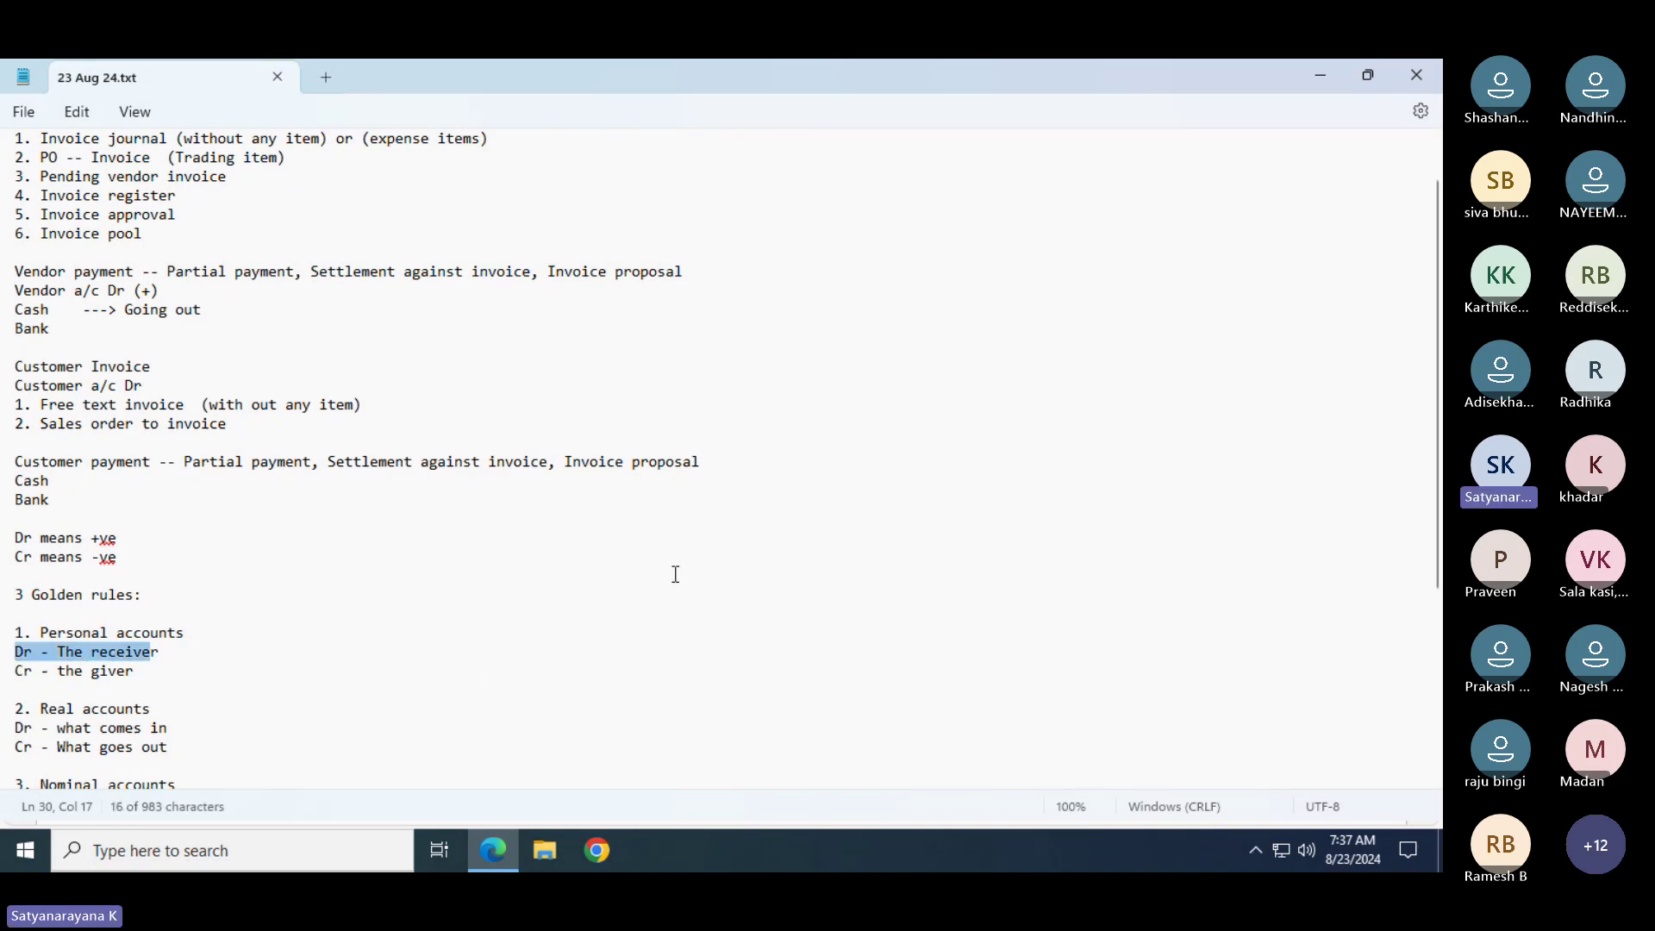
key(alt+Tab)
key(alt+Tab)
key(alt+Tab)
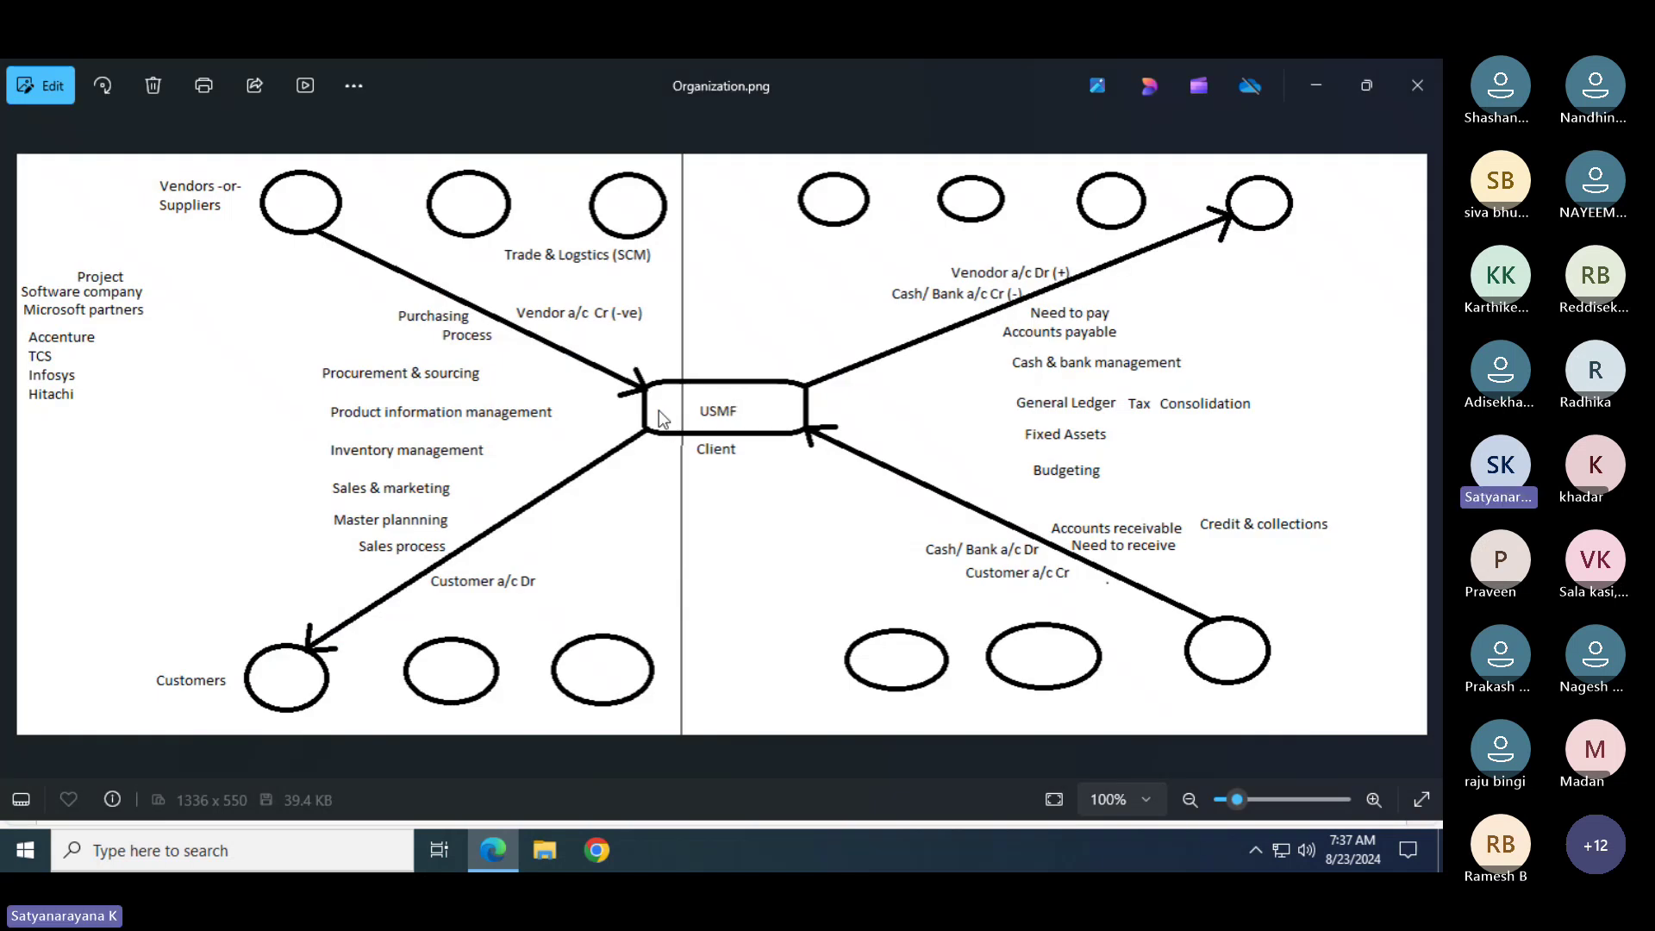
click(1312, 69)
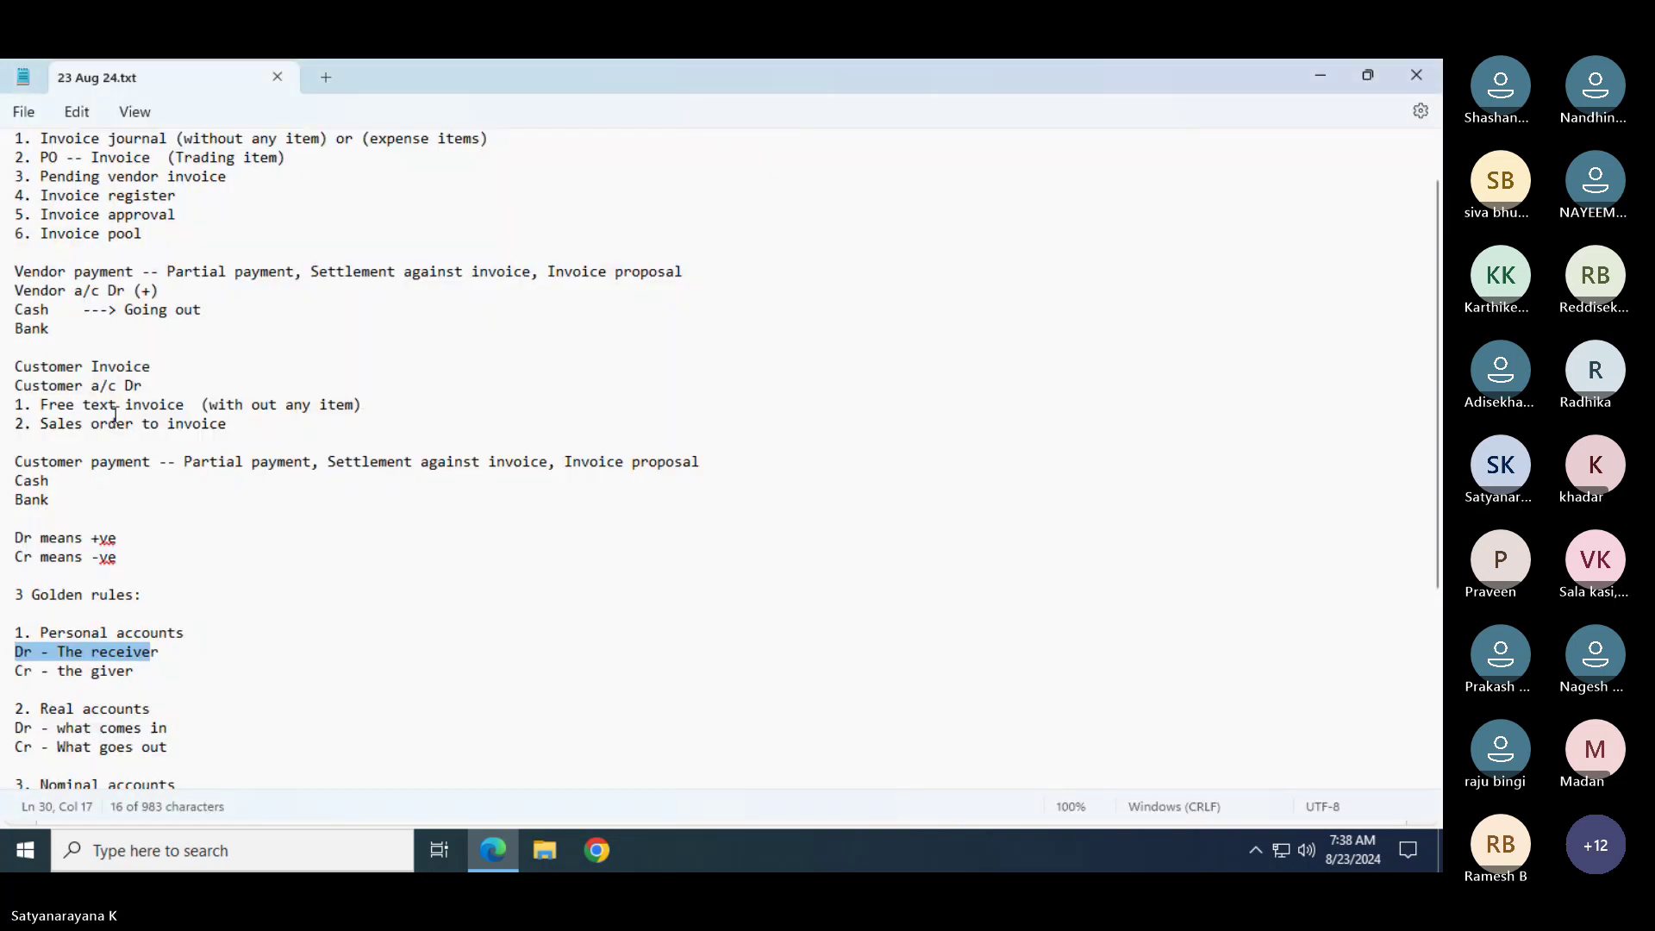
Append "- The receiver" to the "Customer a/c Dr" line under Customer Invoice
click(137, 390)
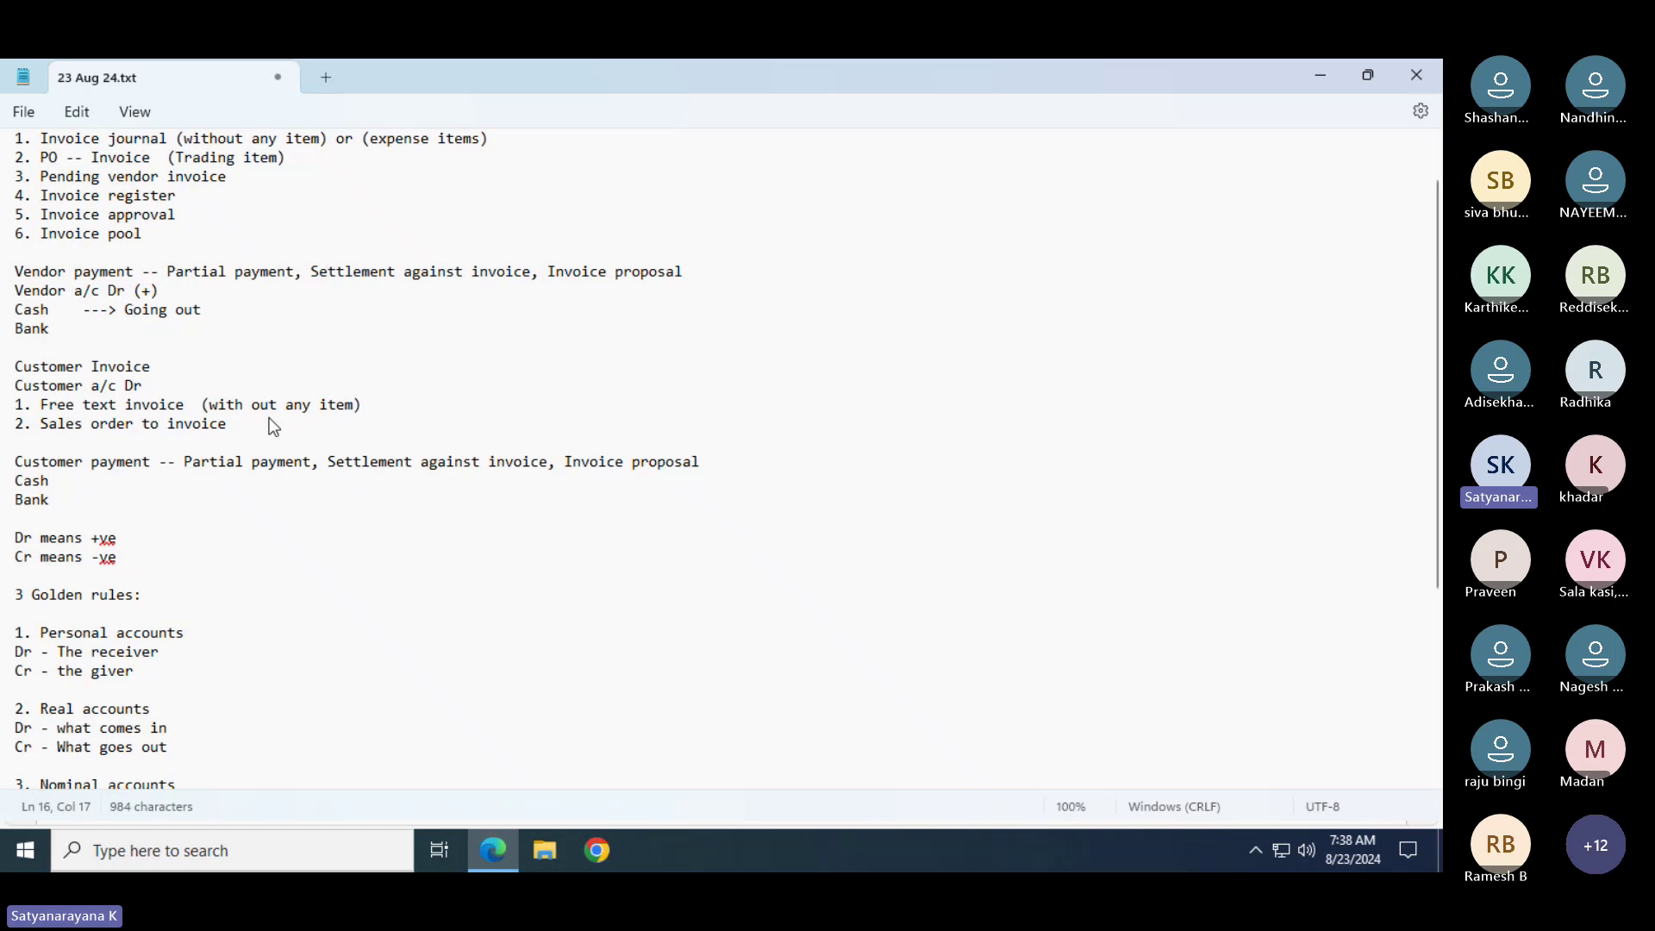
text(- The re)
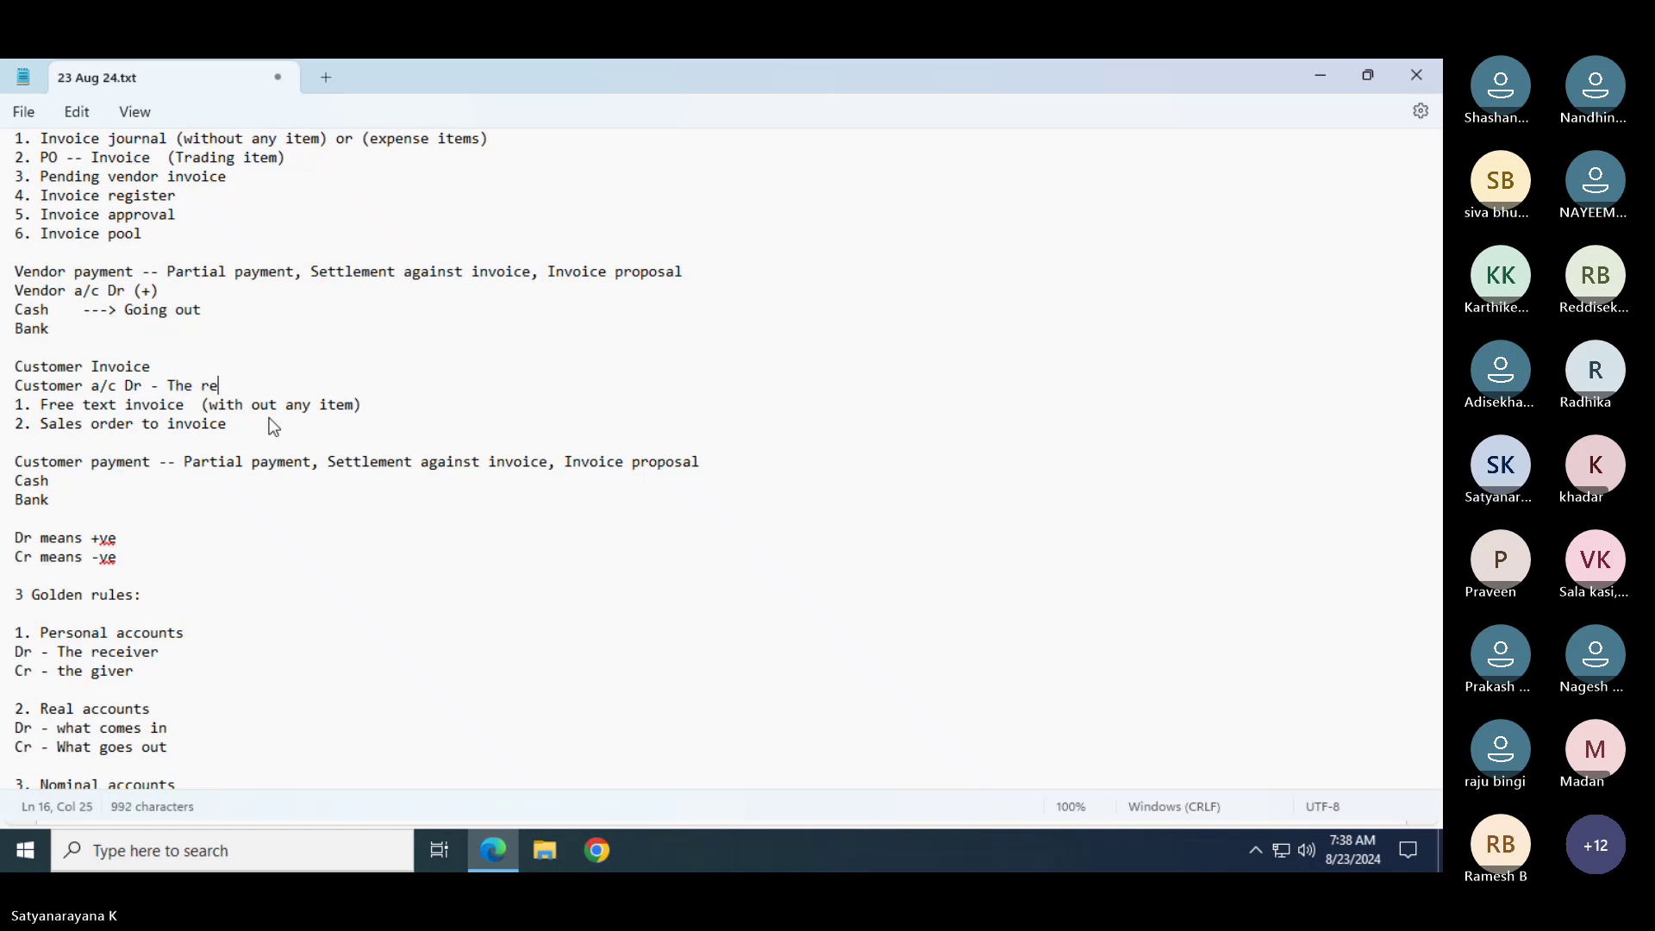
text(eceiver)
drag(292, 384, 7, 394)
Append "The giver" to the "Vendor a/c Cr (-)" line under Vendor invoice and save the notes
click(293, 286)
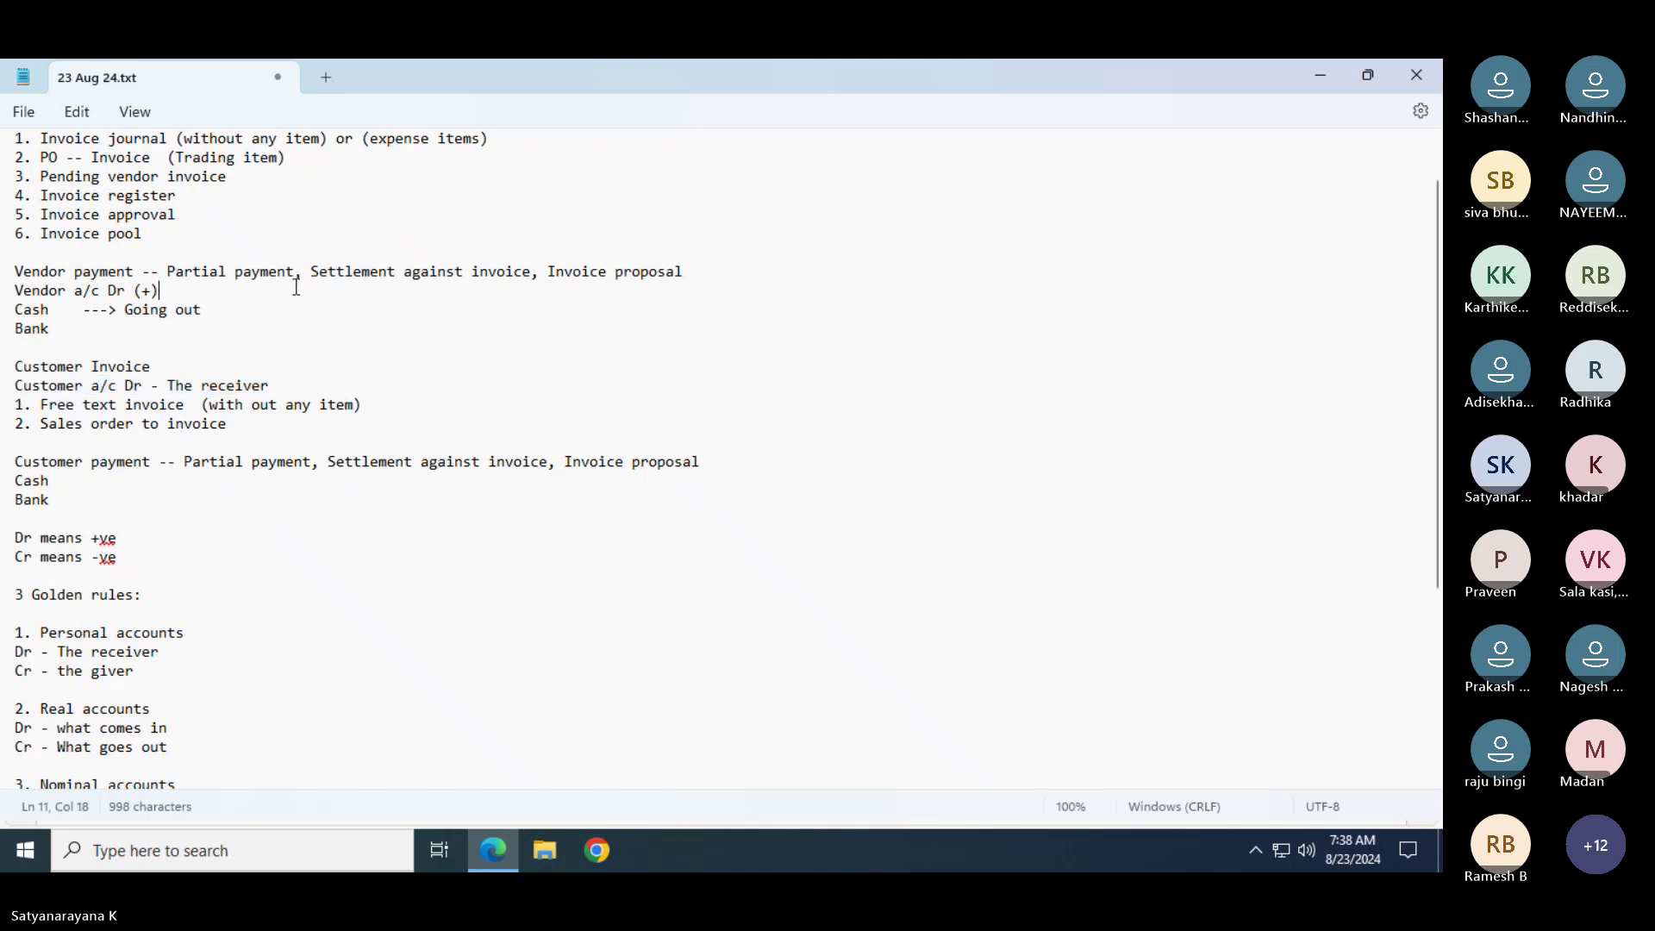
key(Up)
key(Up)
key(Up)
key(Up)
key(Up)
key(Up)
key(Up)
key(Up)
key(Up)
key(Up)
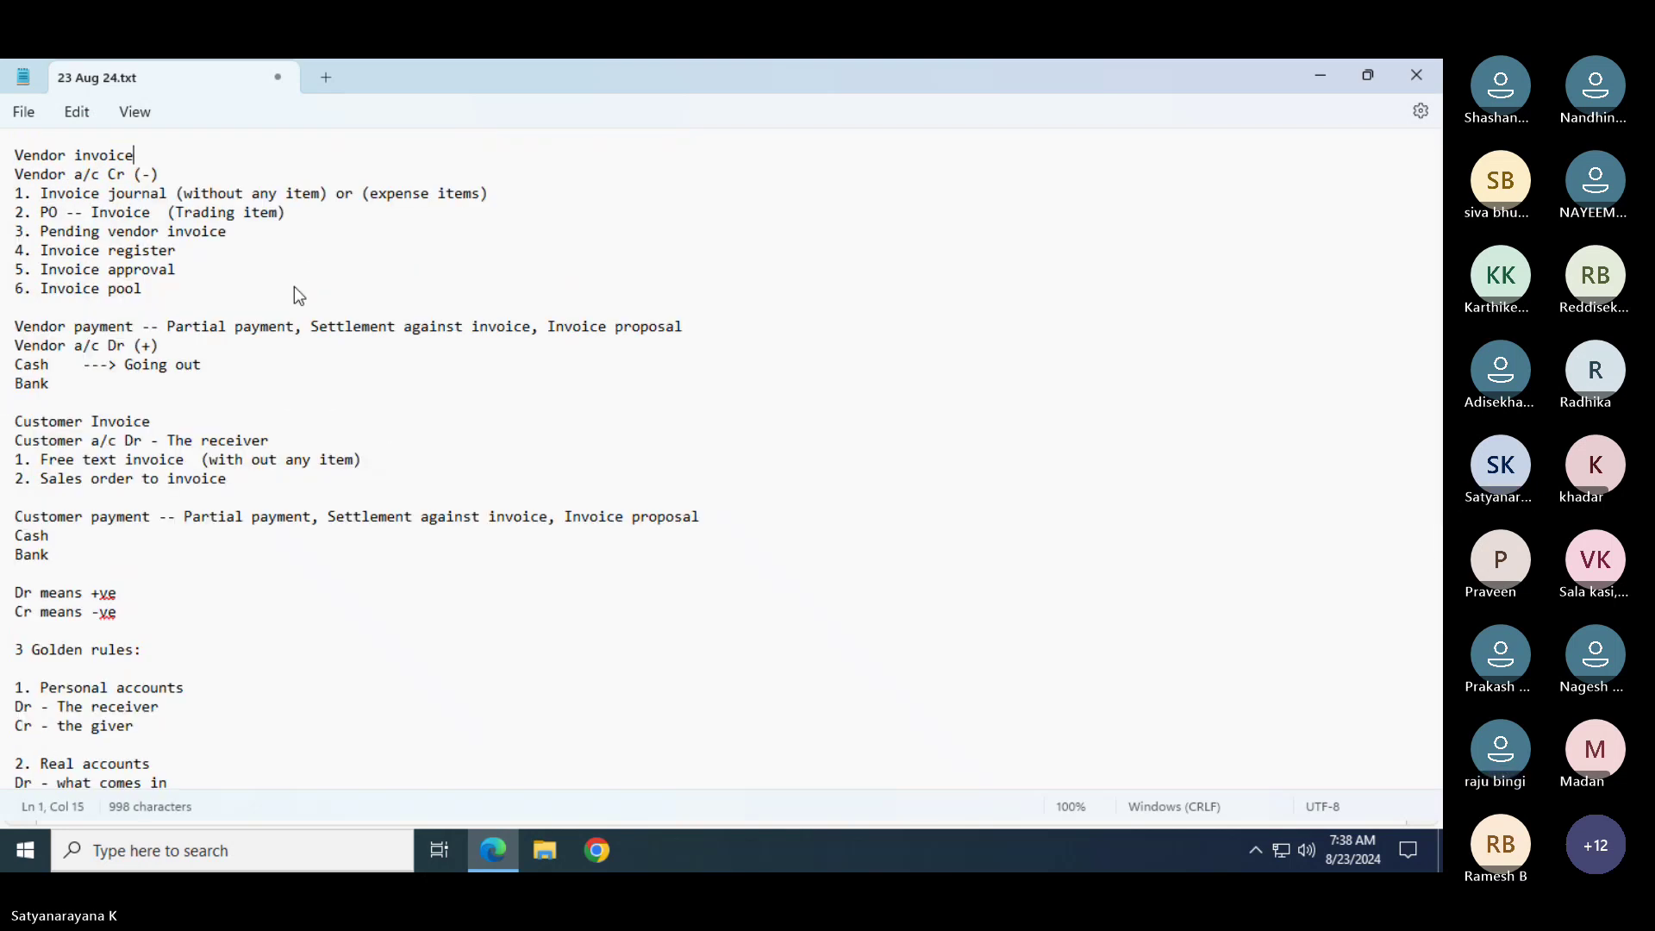
click(170, 175)
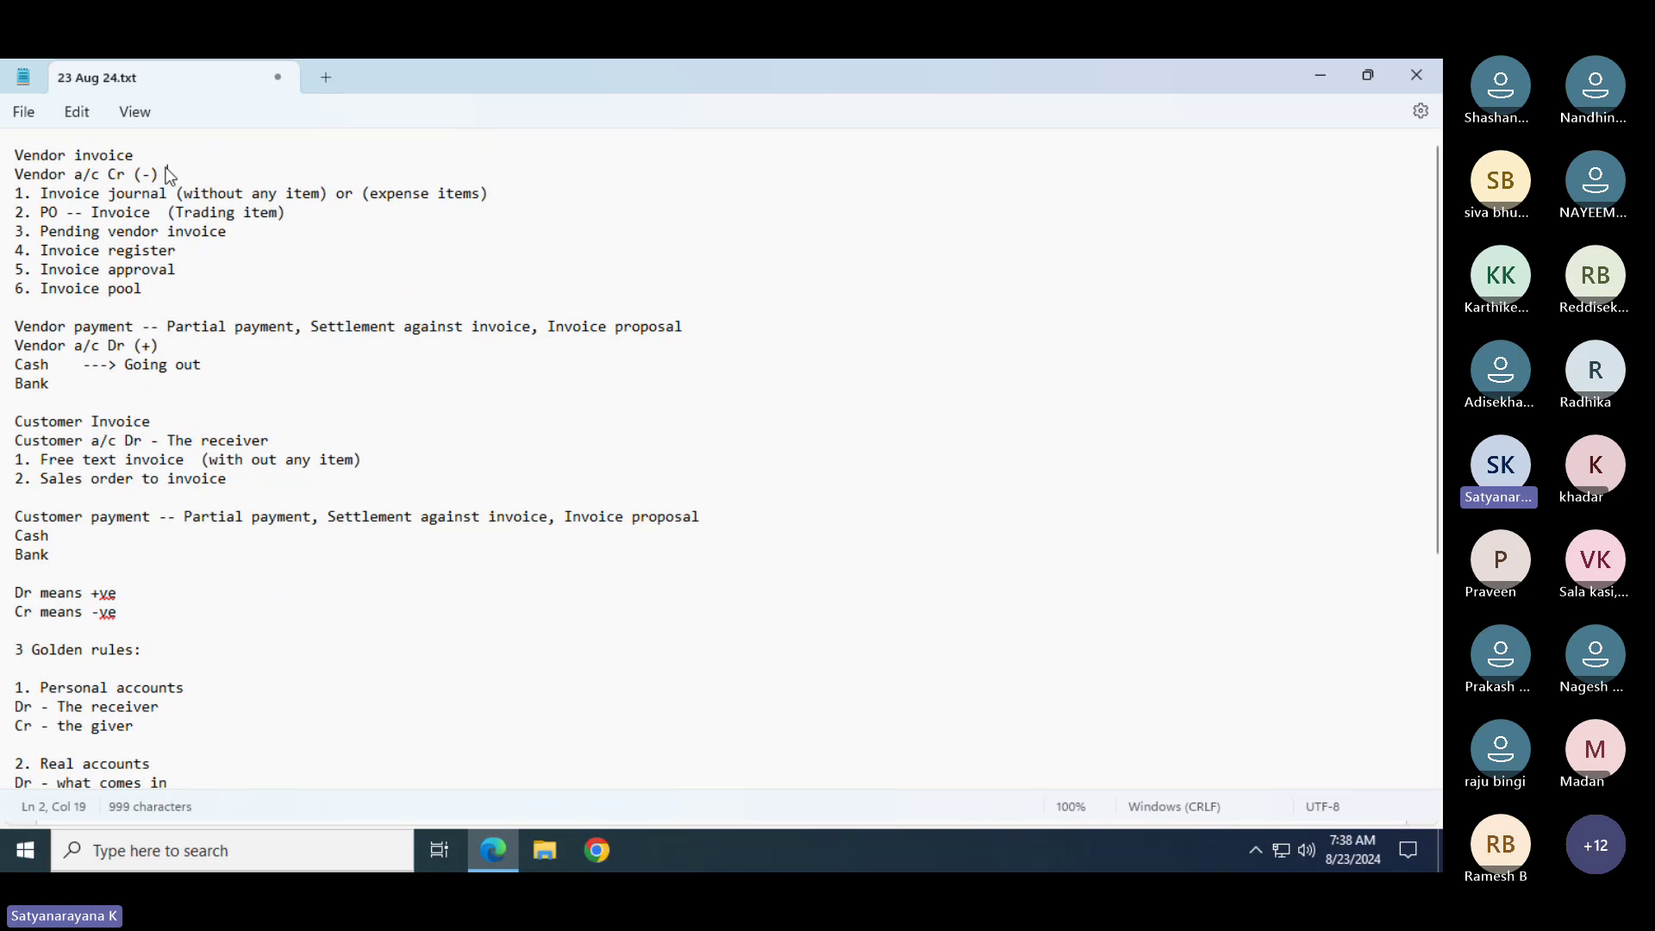
text(The give)
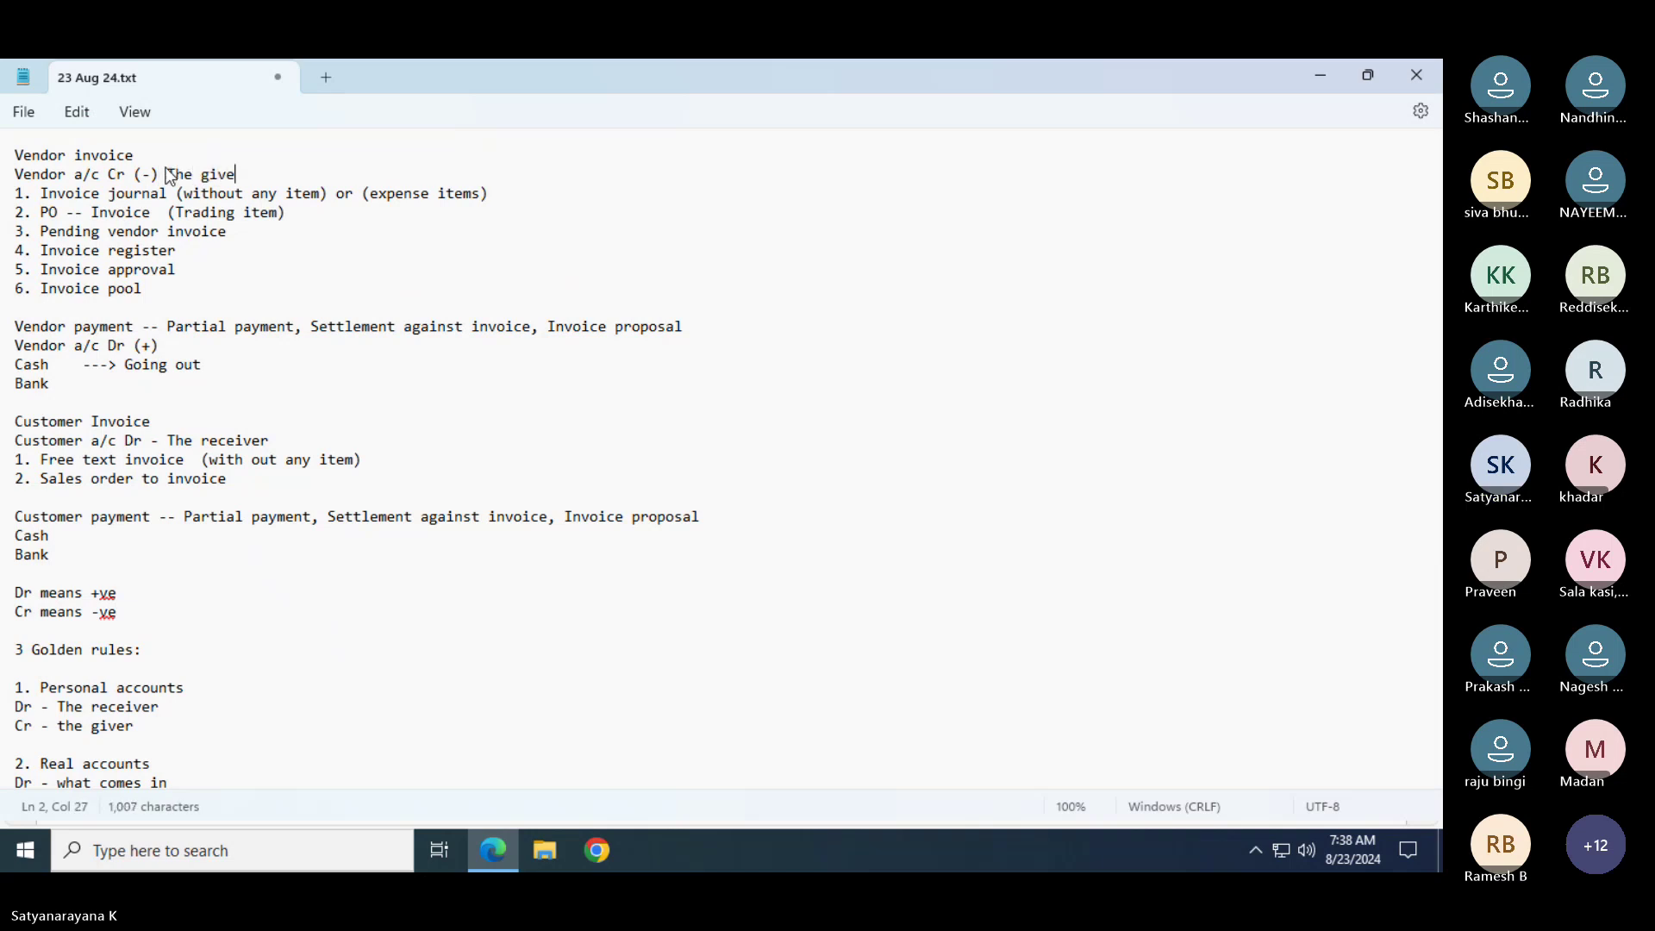
text(r)
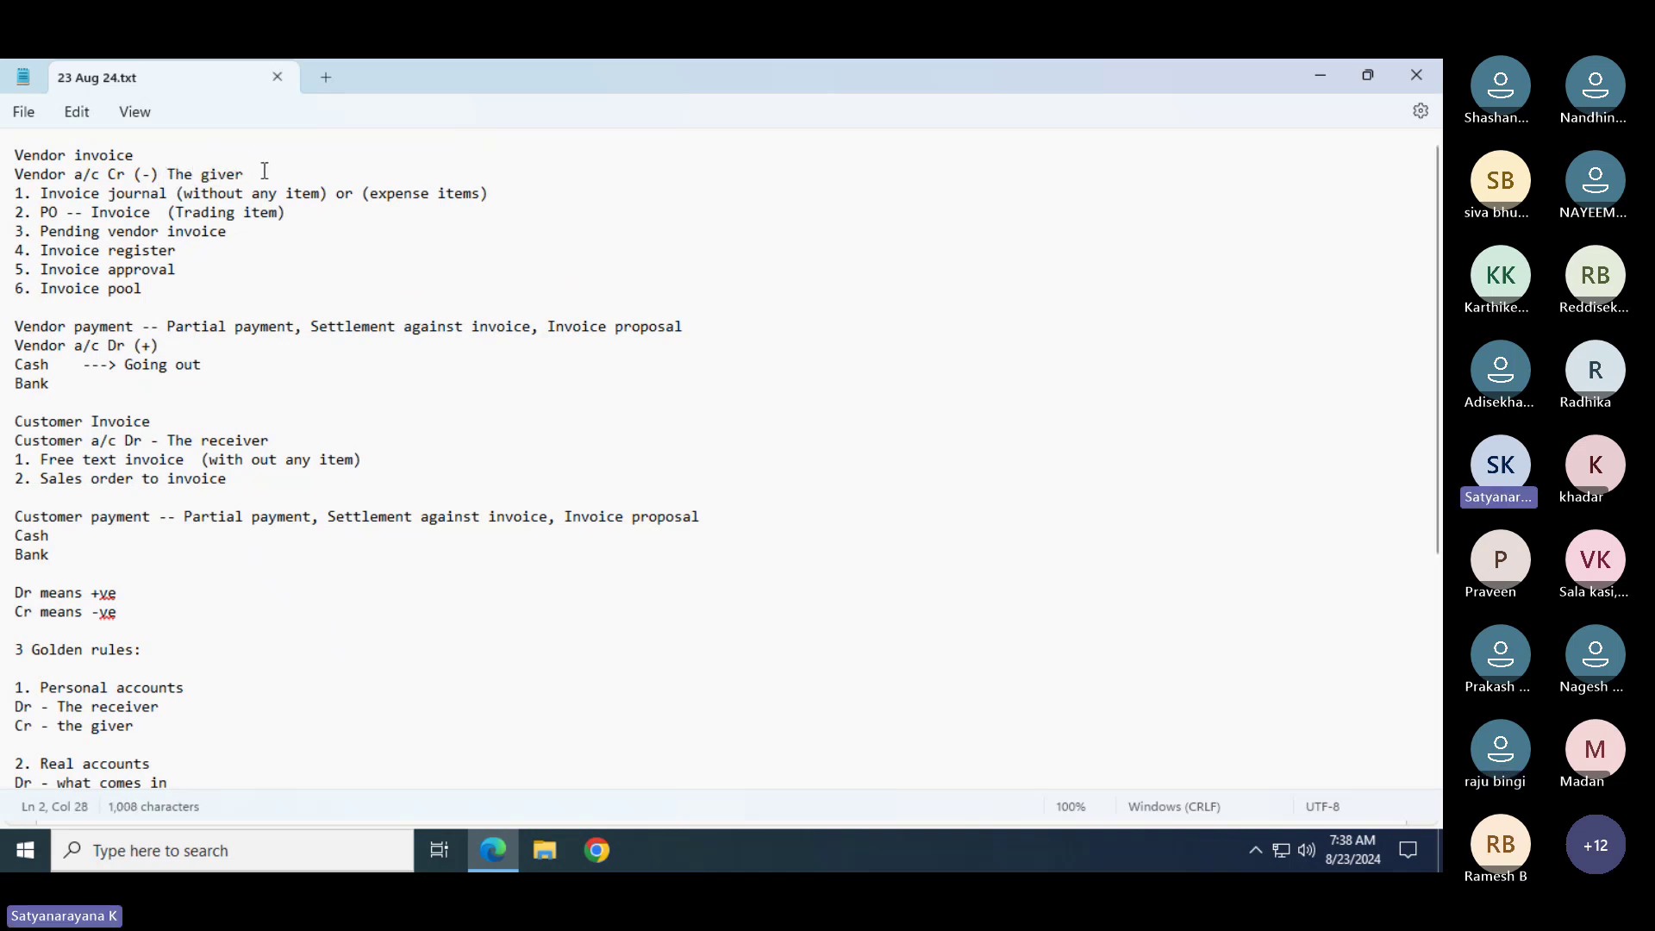
Highlight the vendor giver line and the customer receiver line in turn, checking the customer entry against the Organization.png diagram
drag(248, 174, 9, 185)
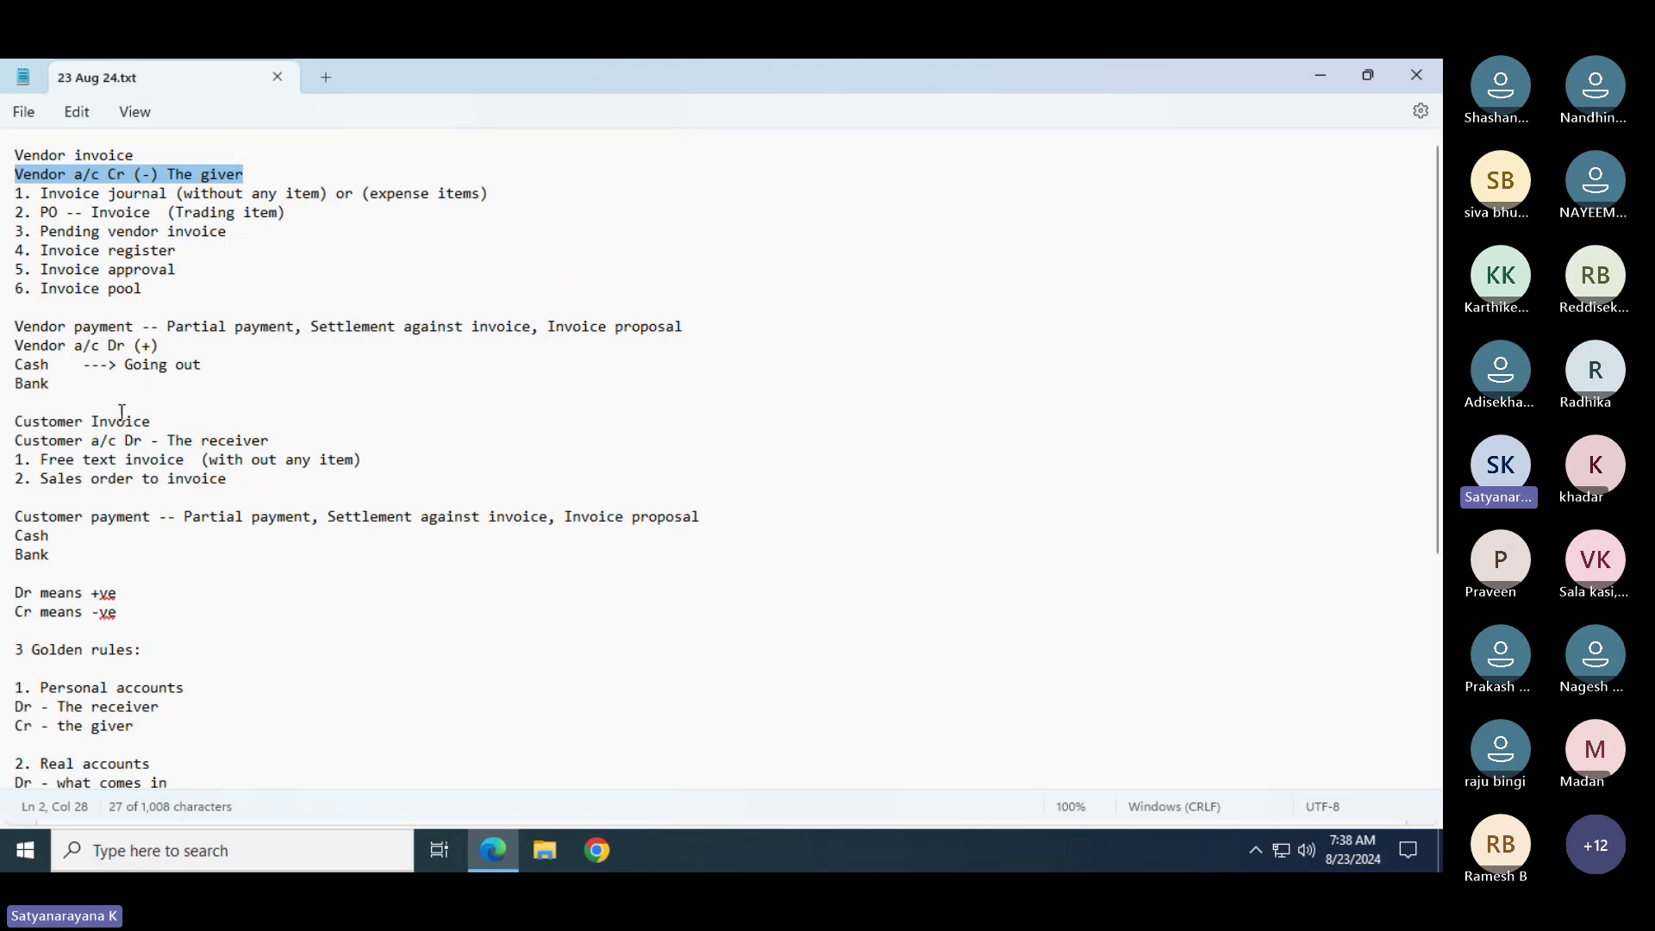
drag(269, 440, 7, 446)
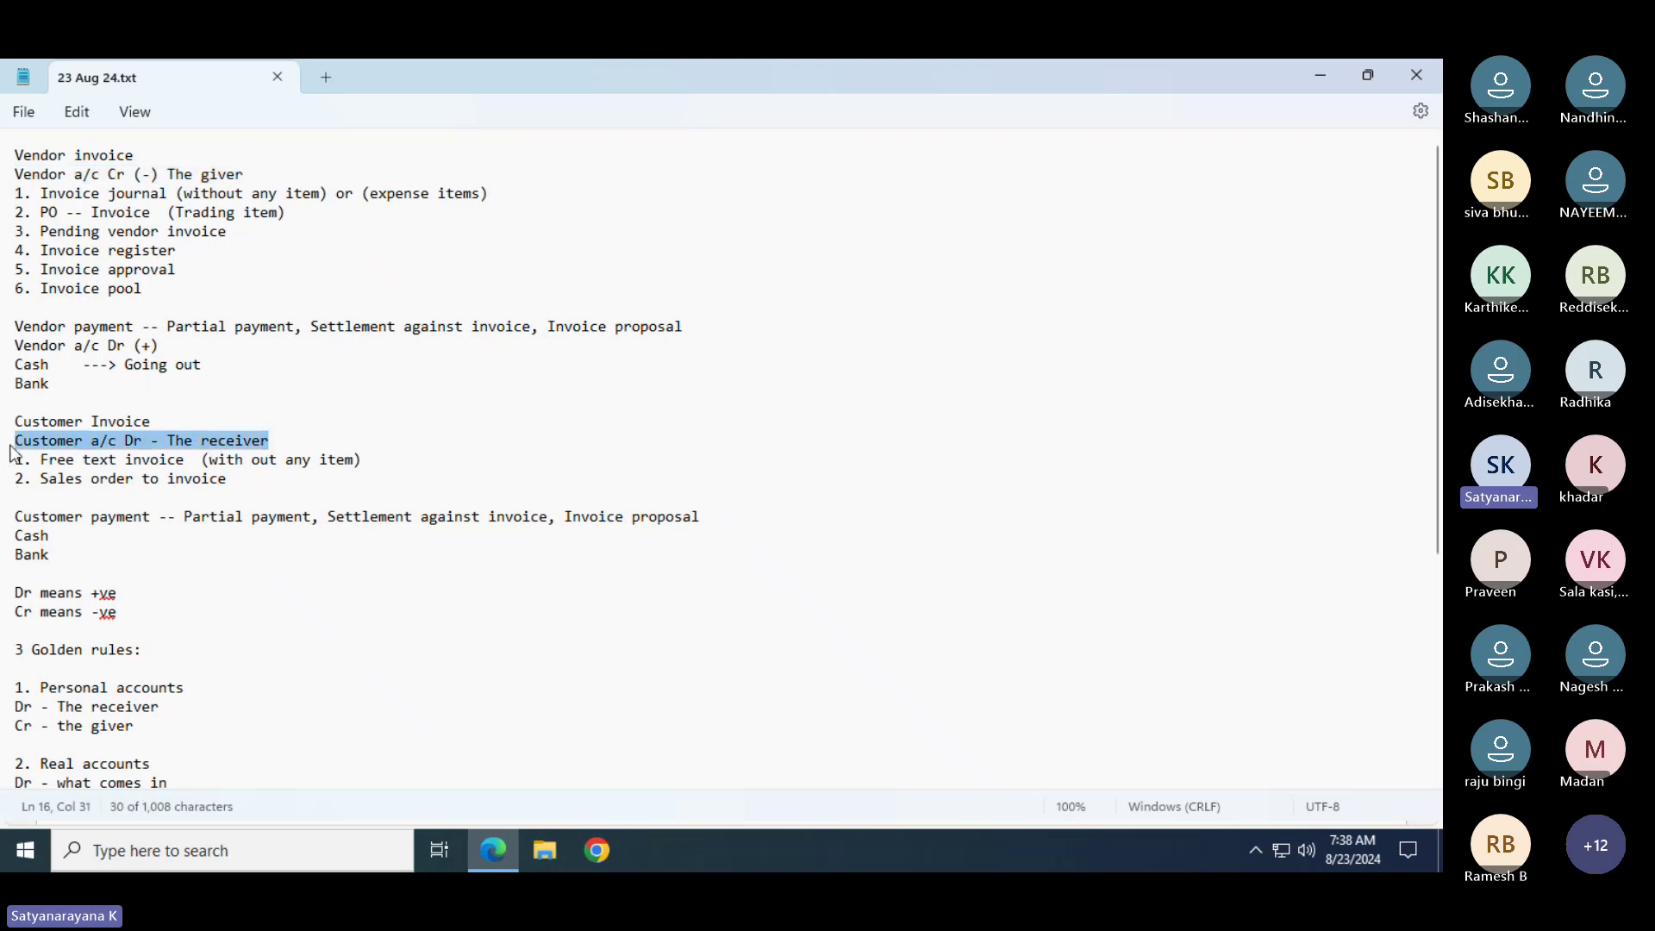
key(alt+Tab)
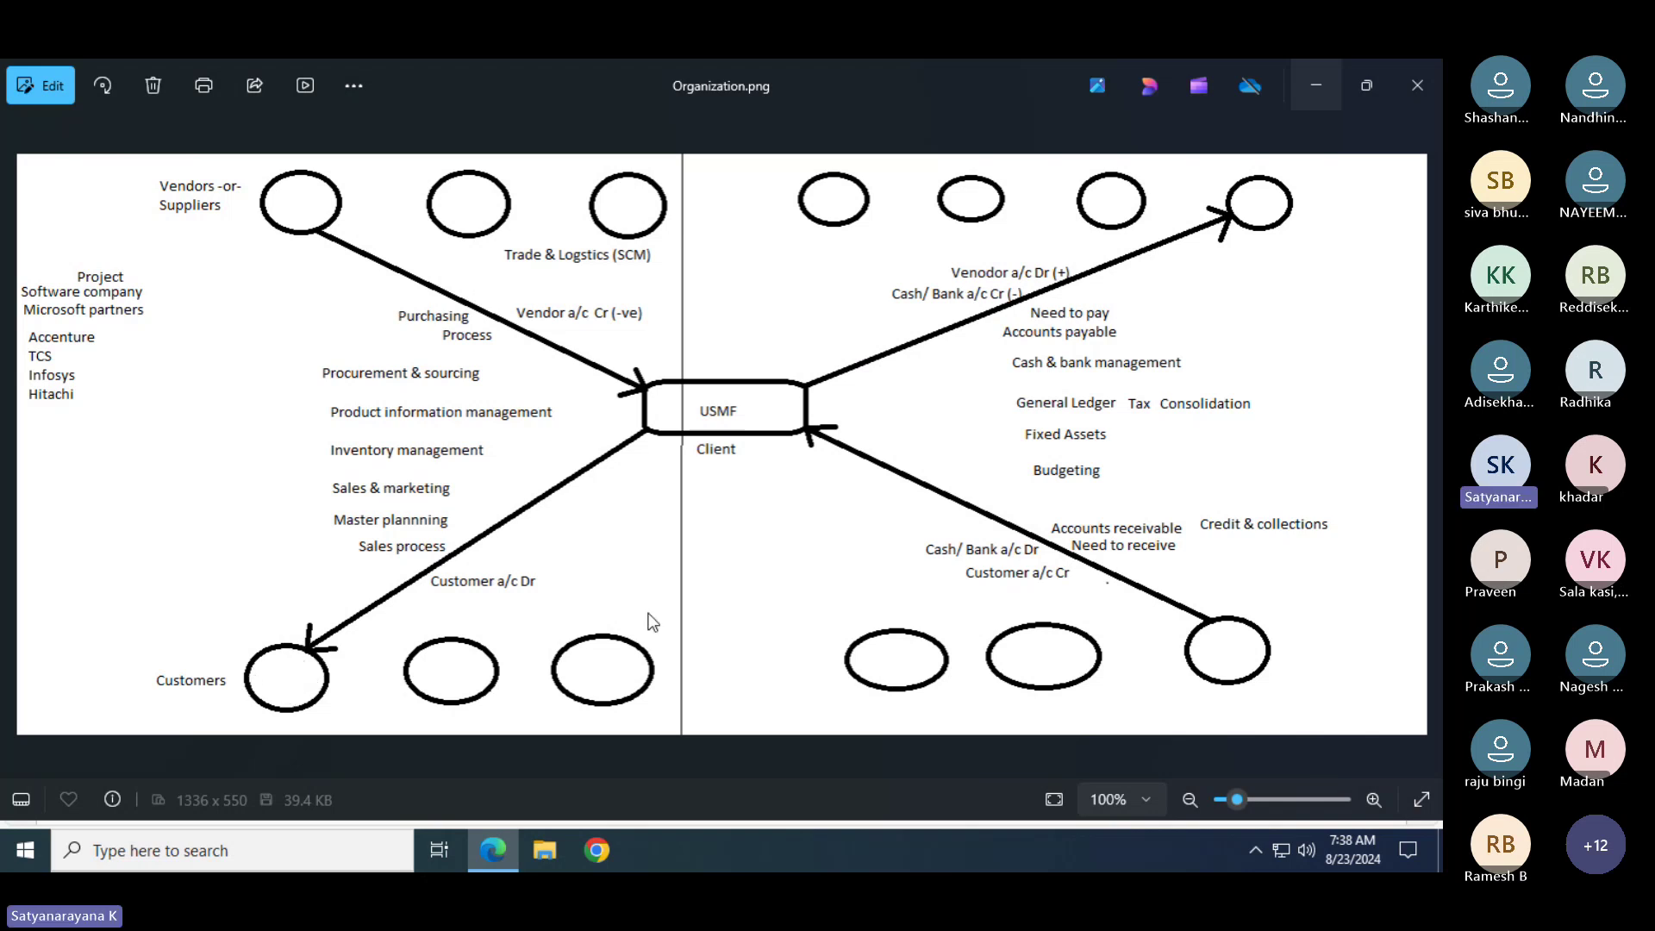
key(alt+Tab)
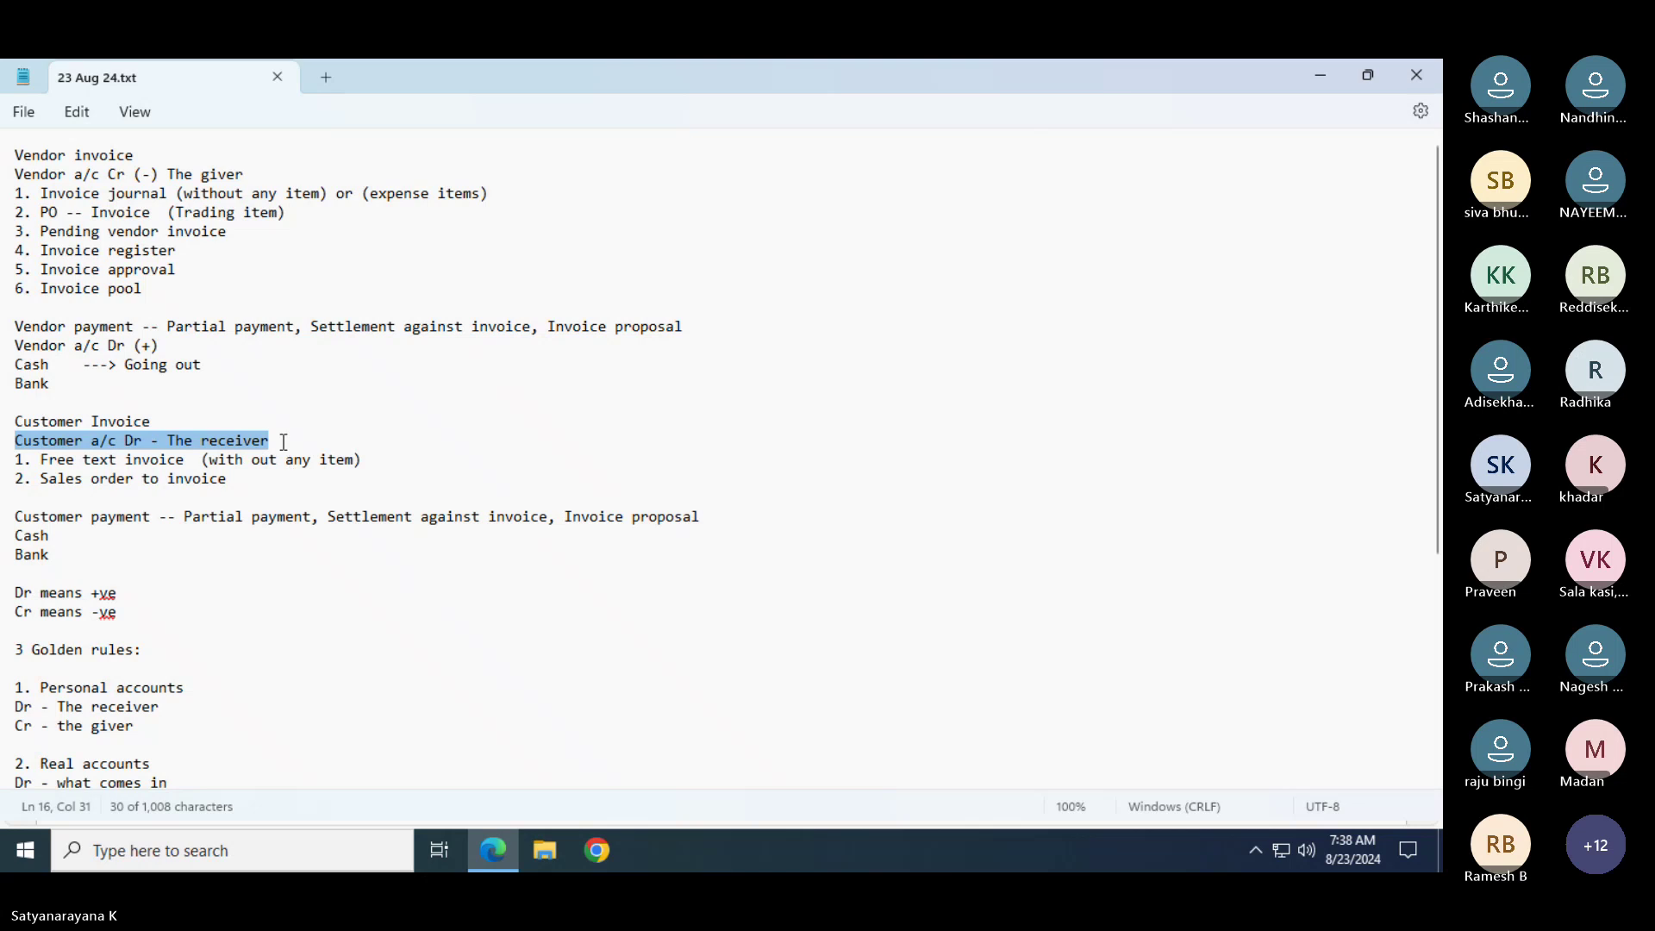
drag(284, 442, 7, 442)
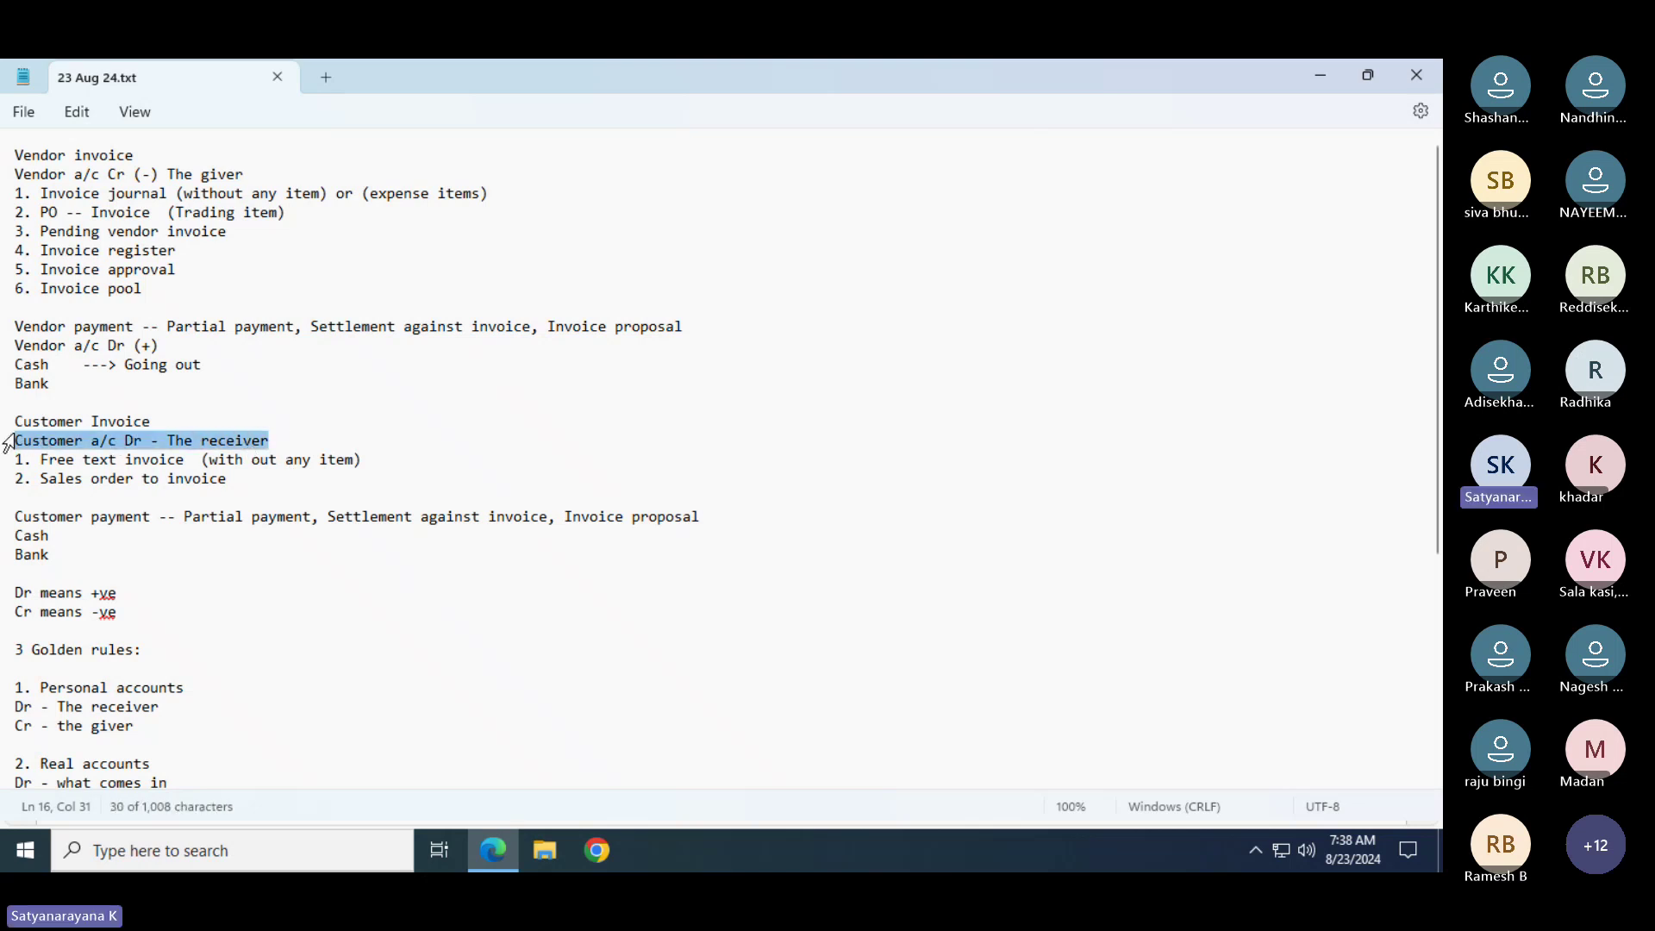
Switch back to Finance and Operations, review the Batch 121 customer's transactions and return to the posted free text invoice
key(alt+Tab)
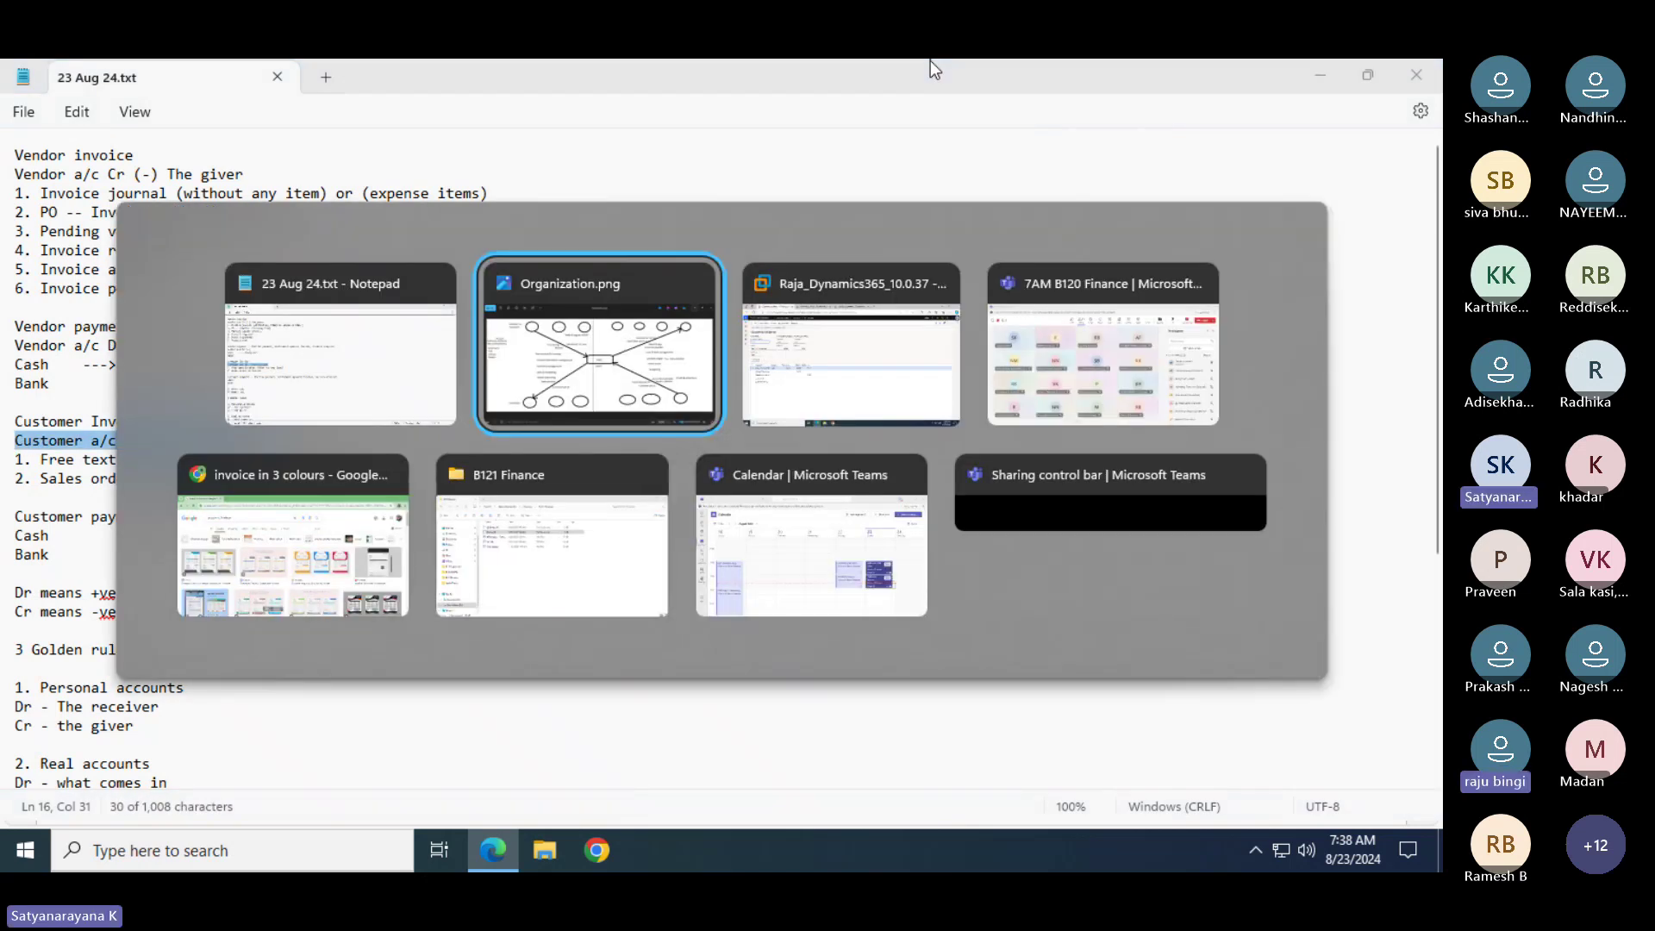
key(alt+Tab)
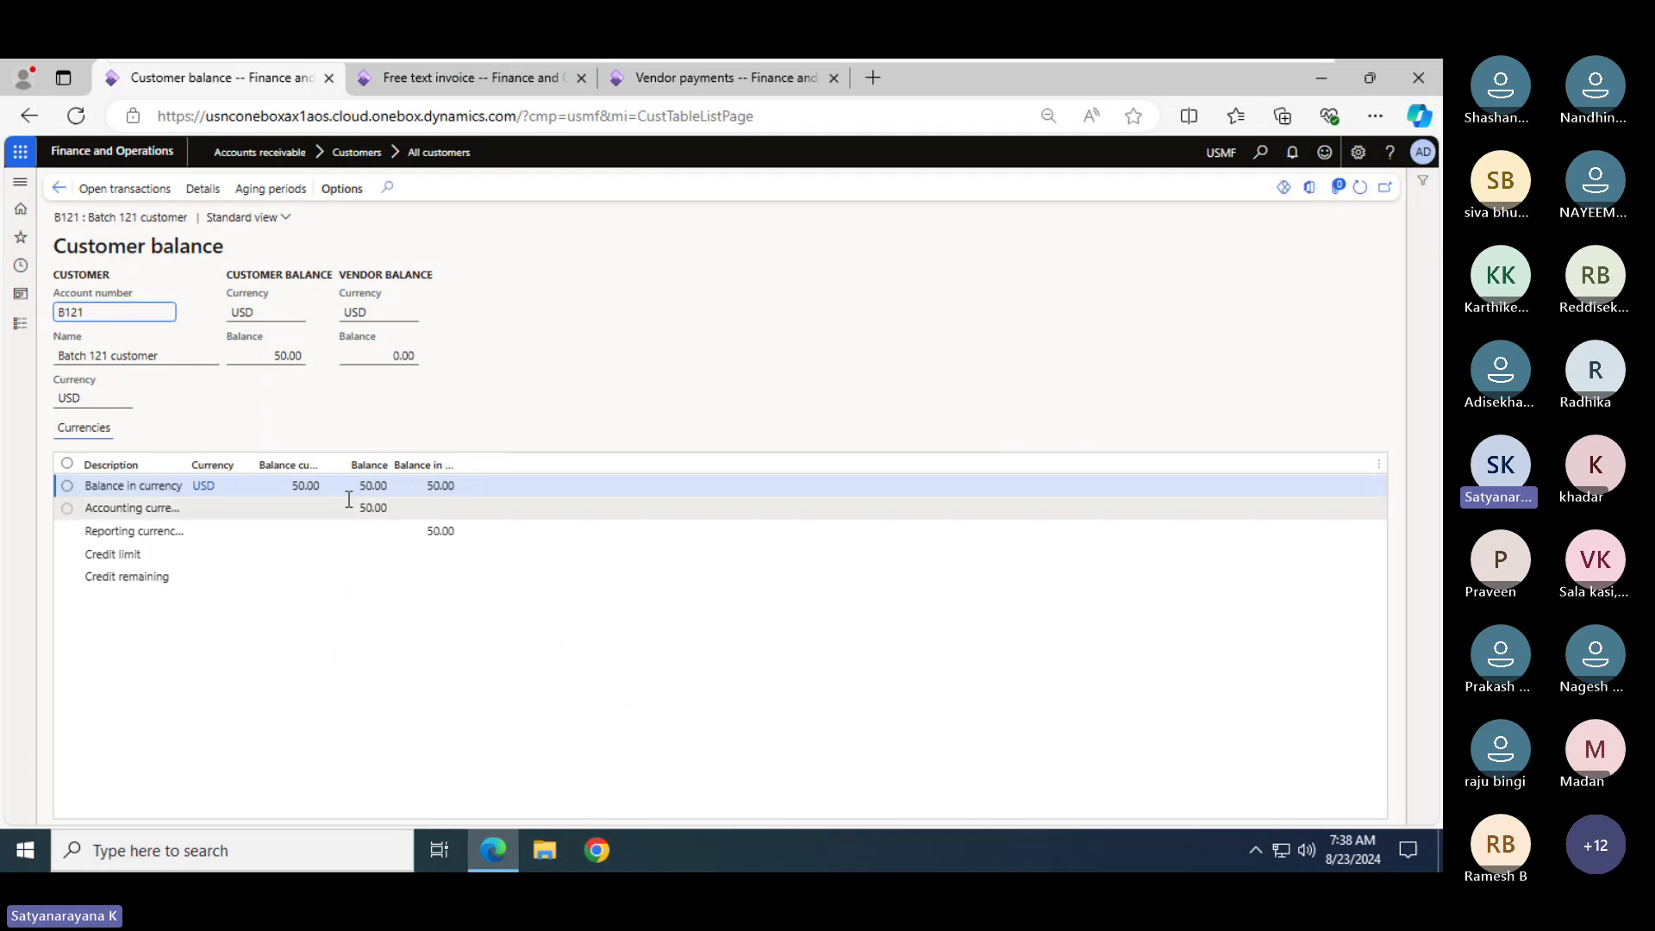
click(59, 188)
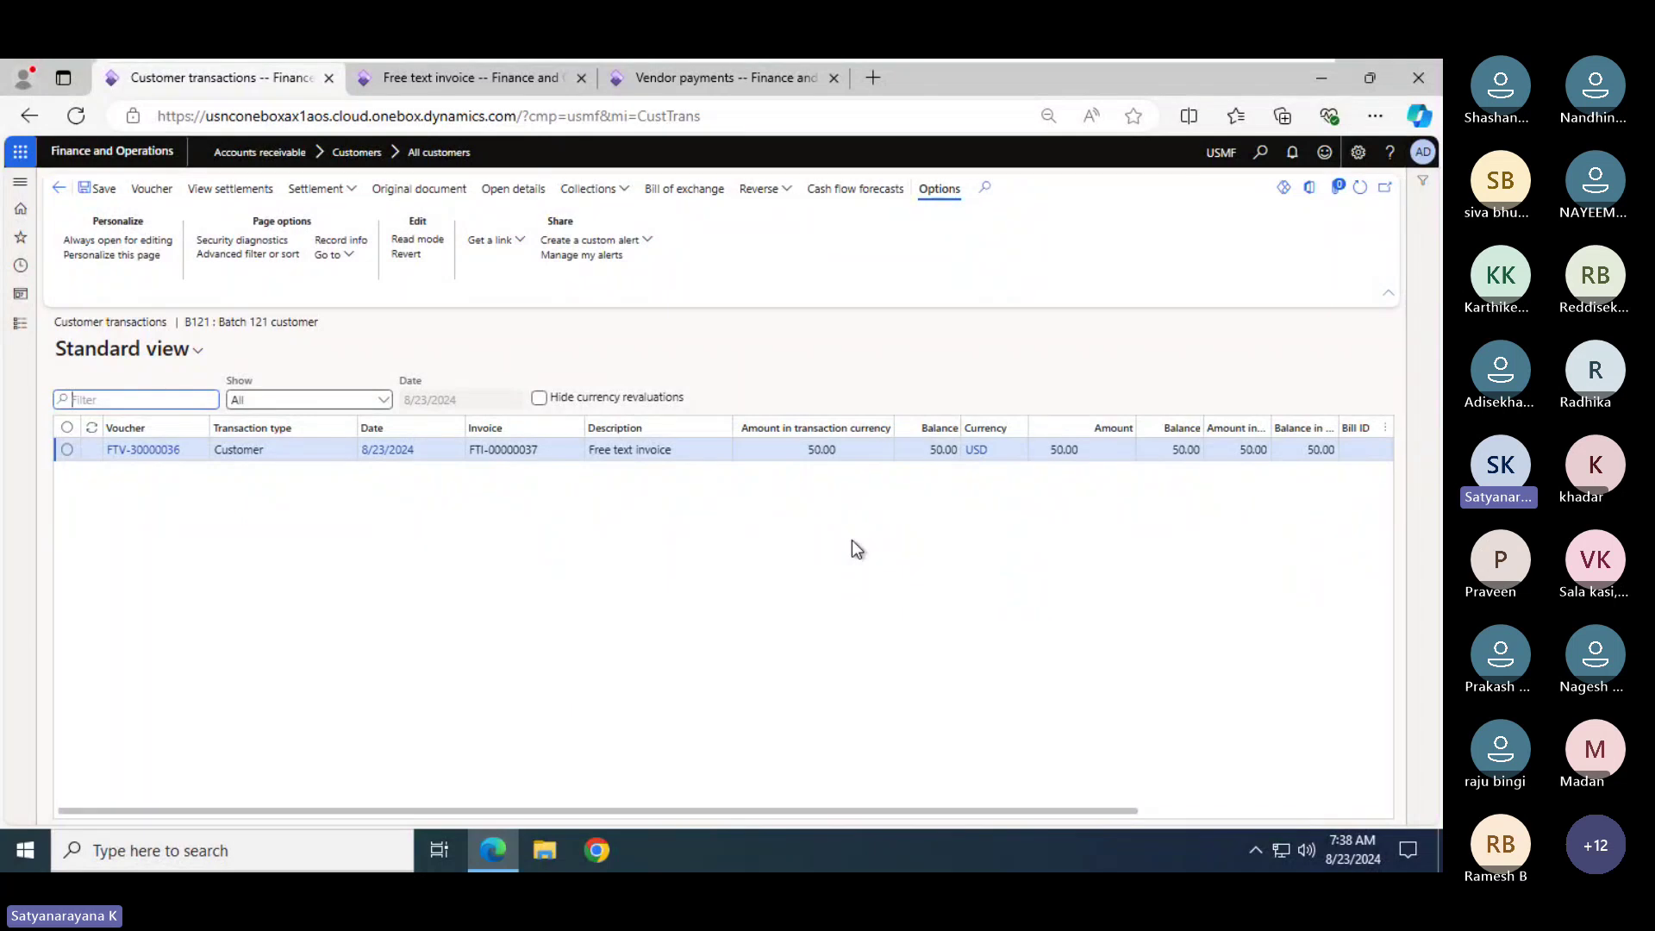
click(409, 69)
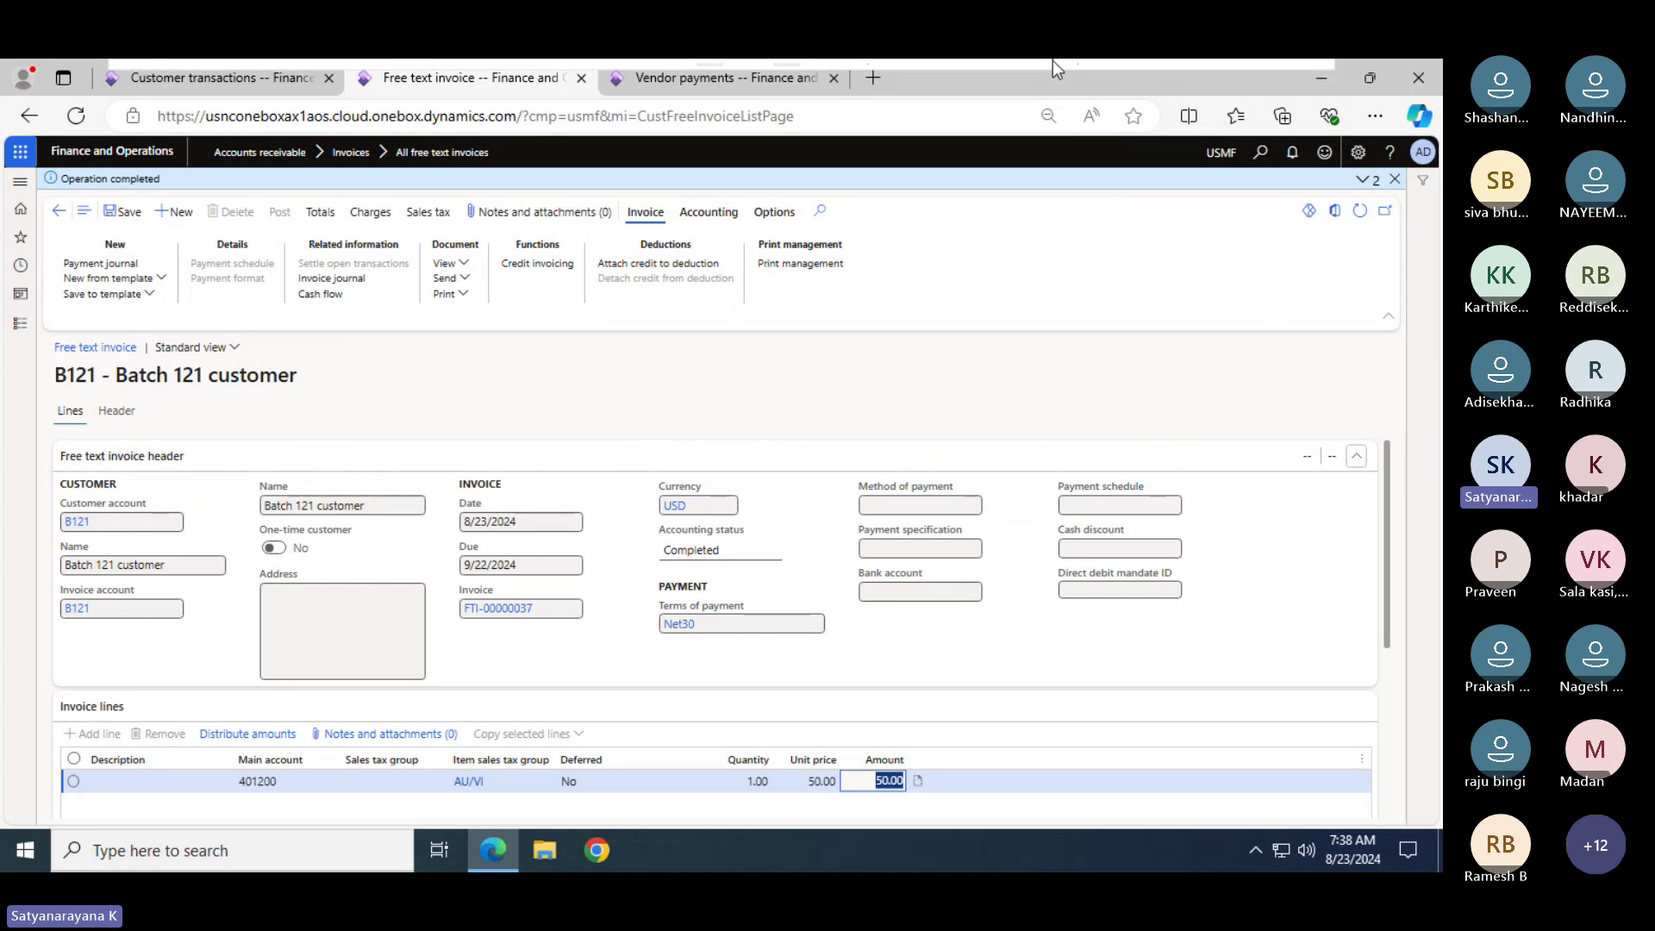
Glance at the notes, return to Finance and Operations and open the customer payment journal list in Accounts receivable
key(alt+Tab)
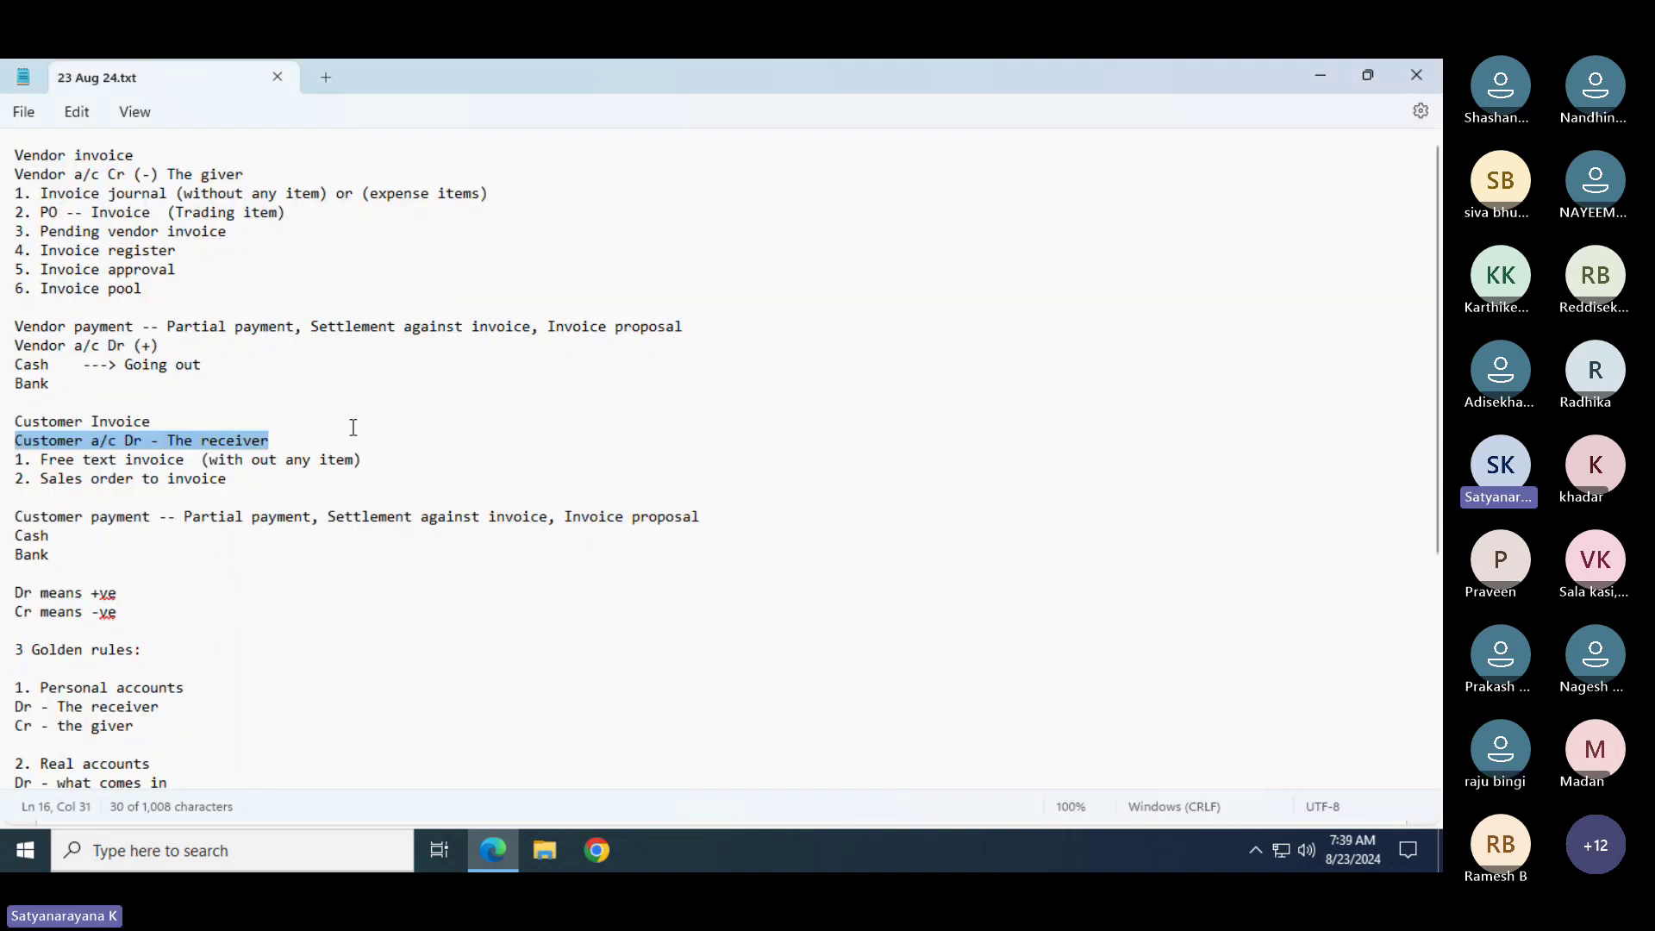
key(alt+Tab)
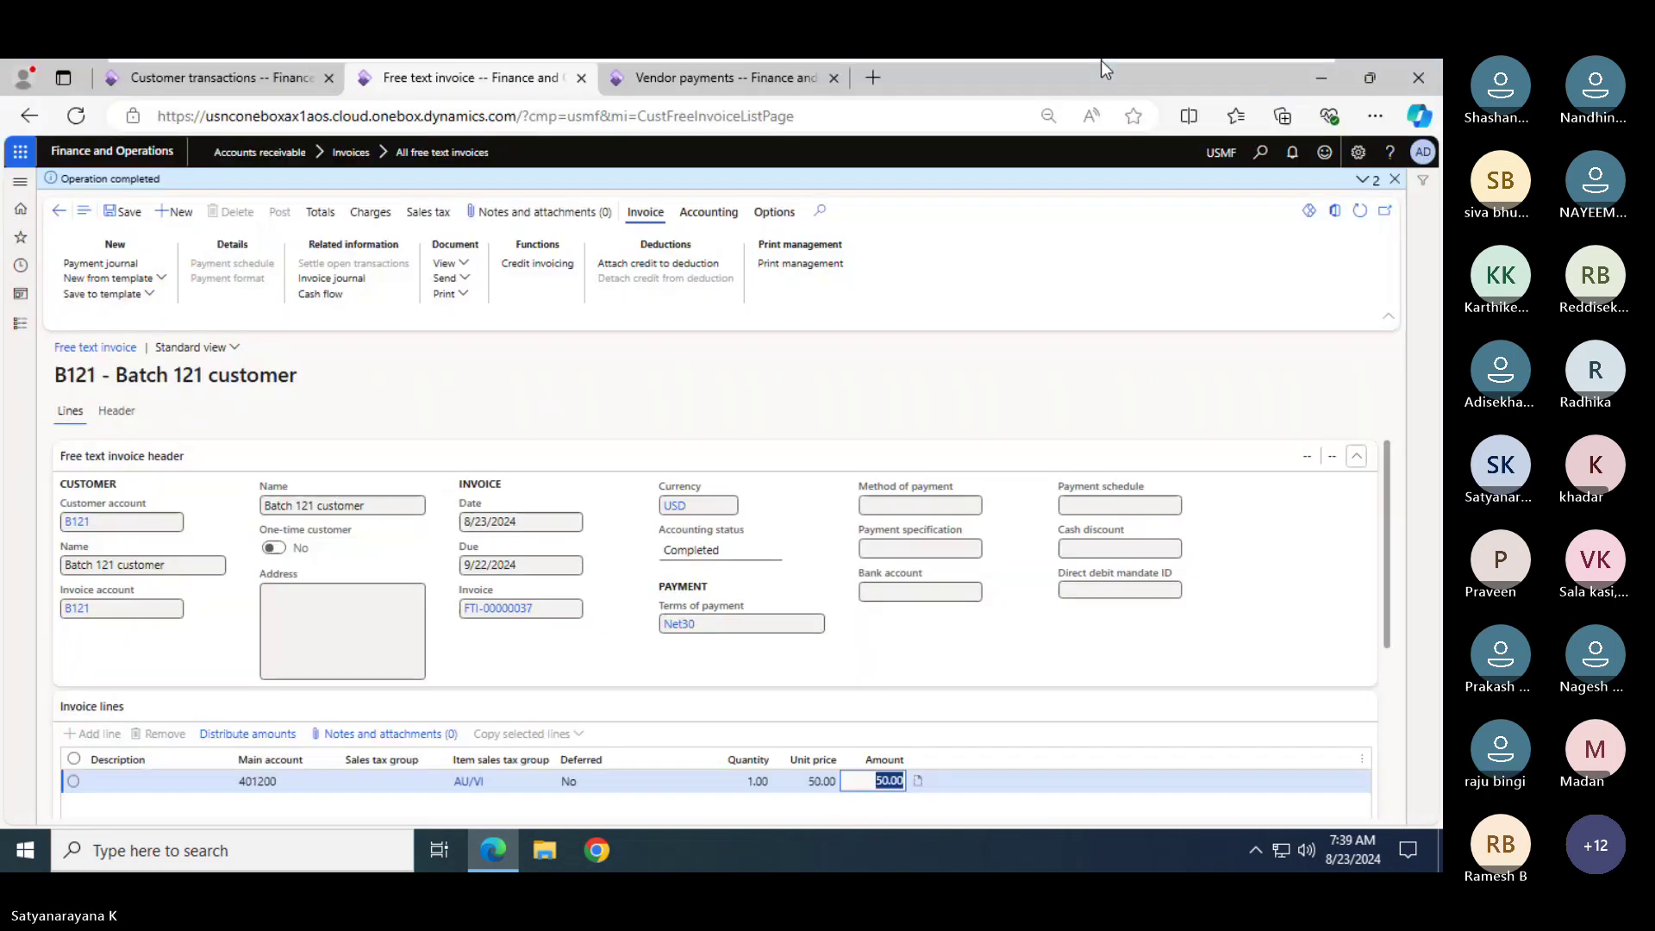
click(736, 77)
click(20, 324)
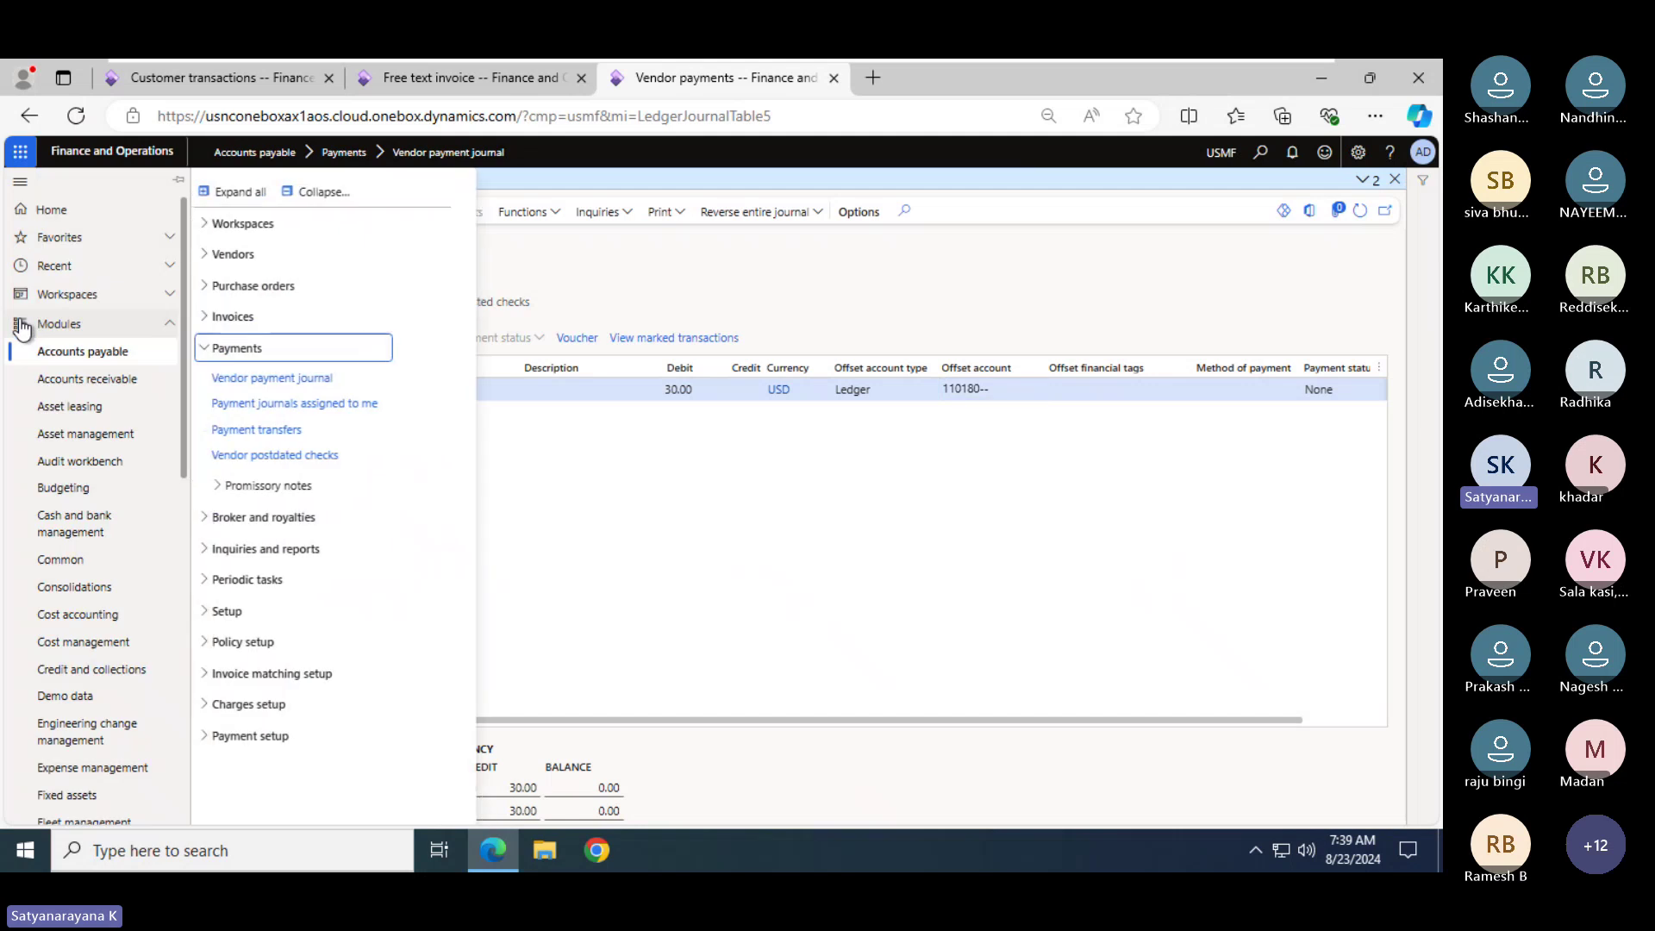
click(86, 381)
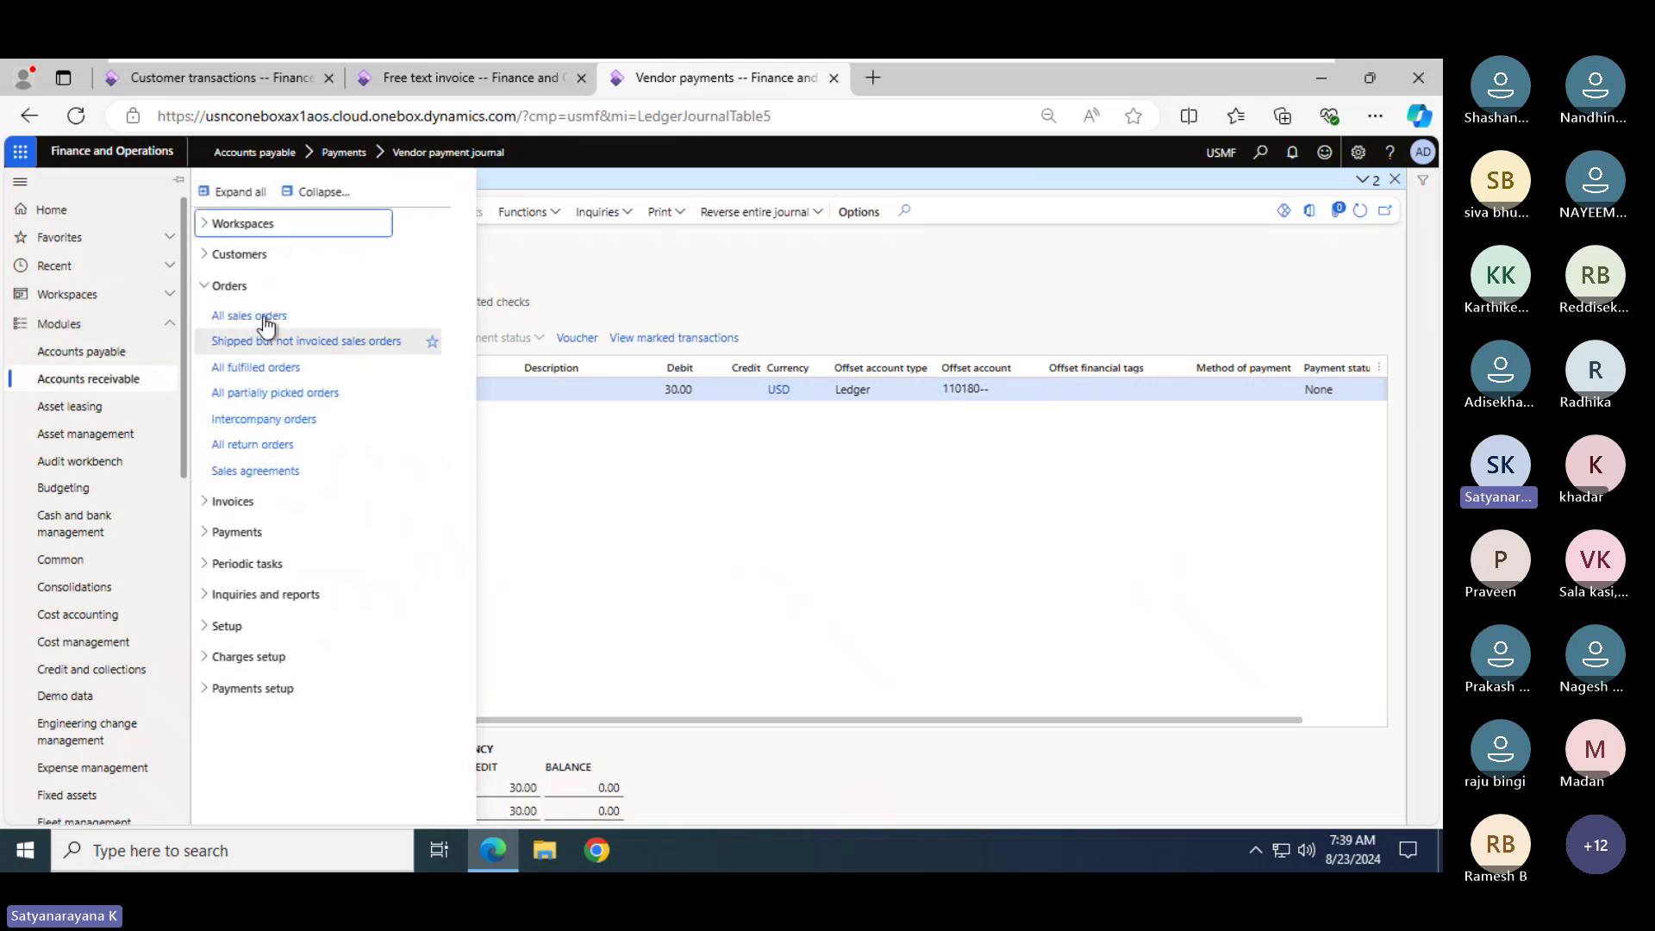
click(315, 192)
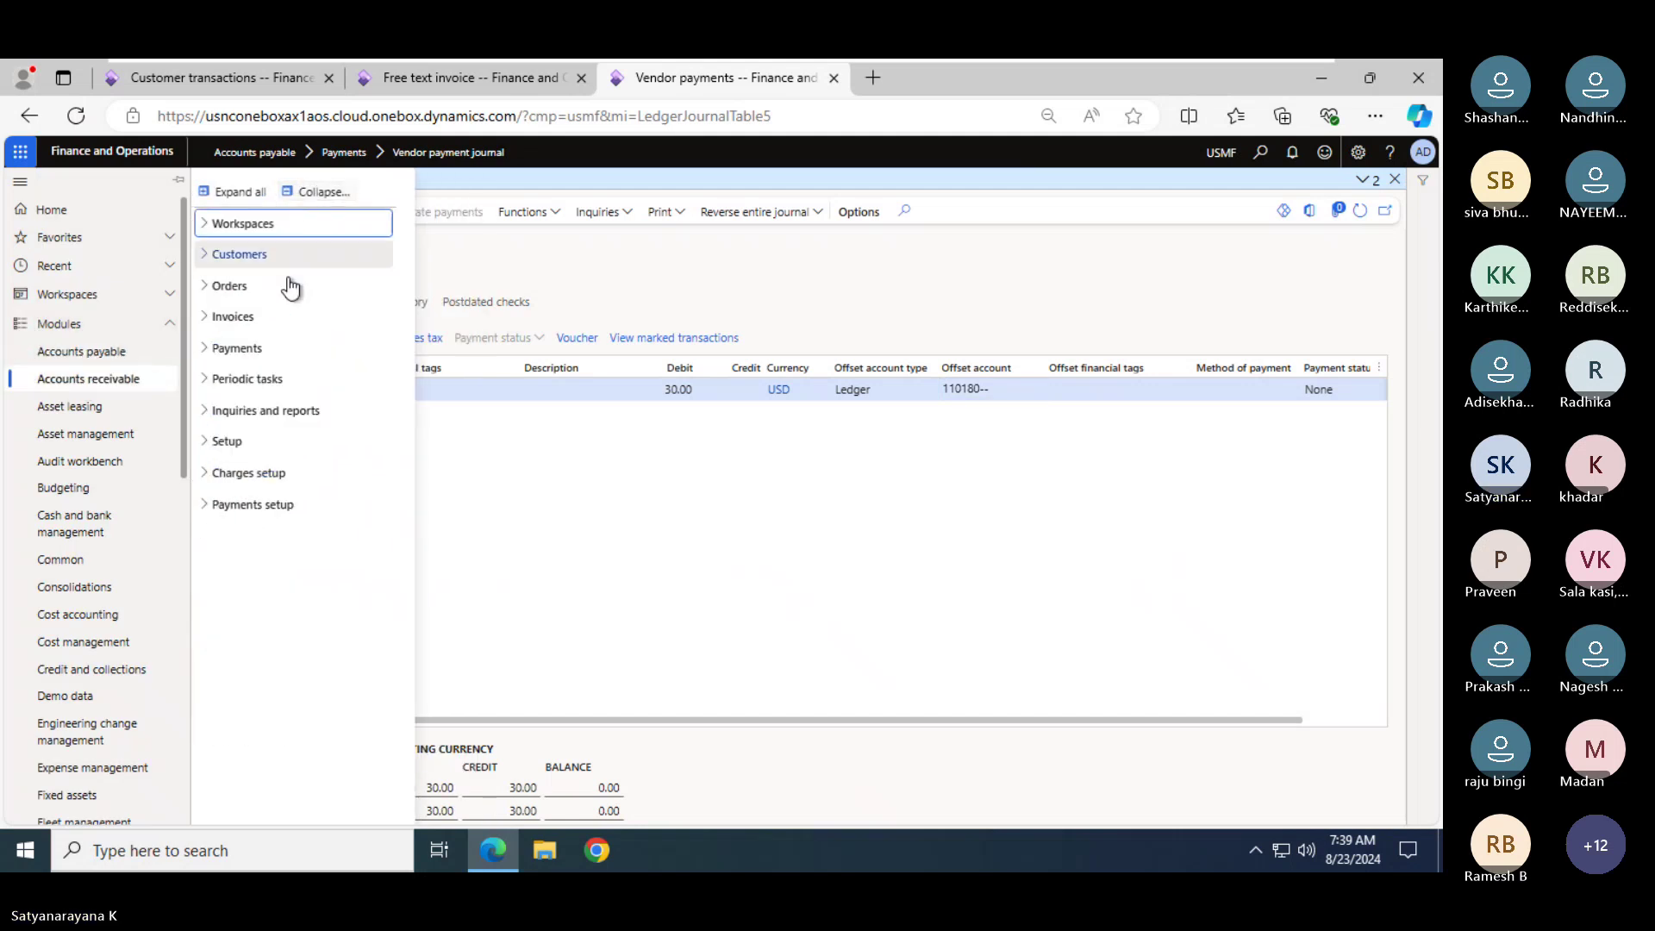
click(237, 348)
click(251, 379)
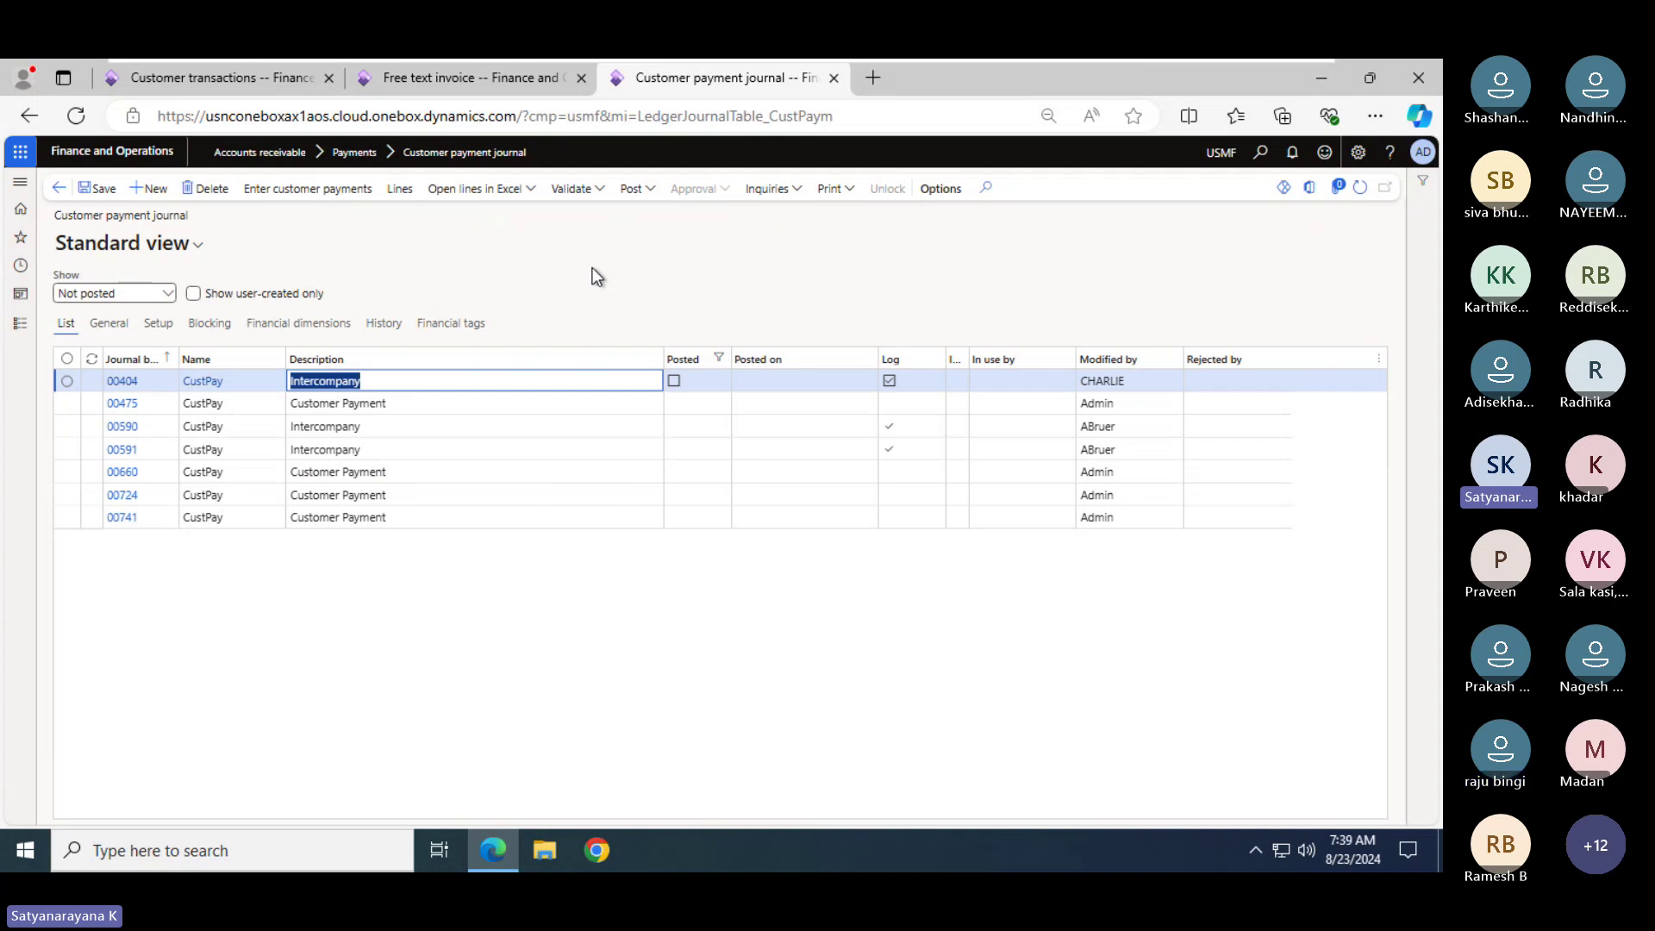
Create a customer payment journal with the name CustPay, view that journal name's setup and return to the journal list
click(163, 190)
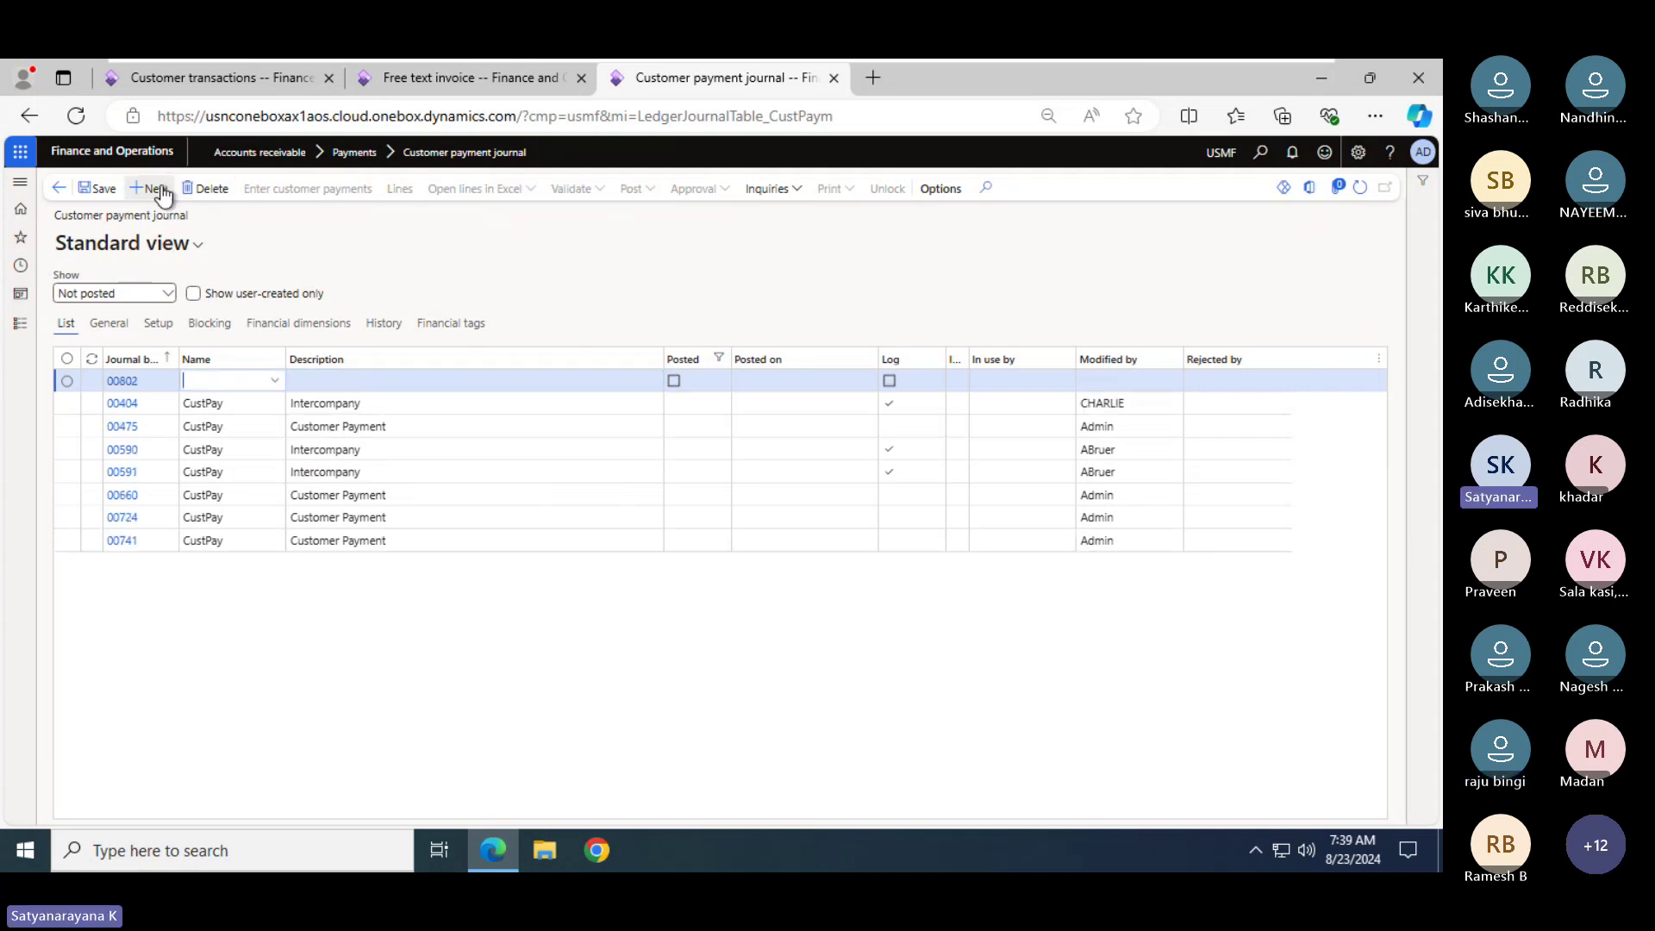
click(275, 383)
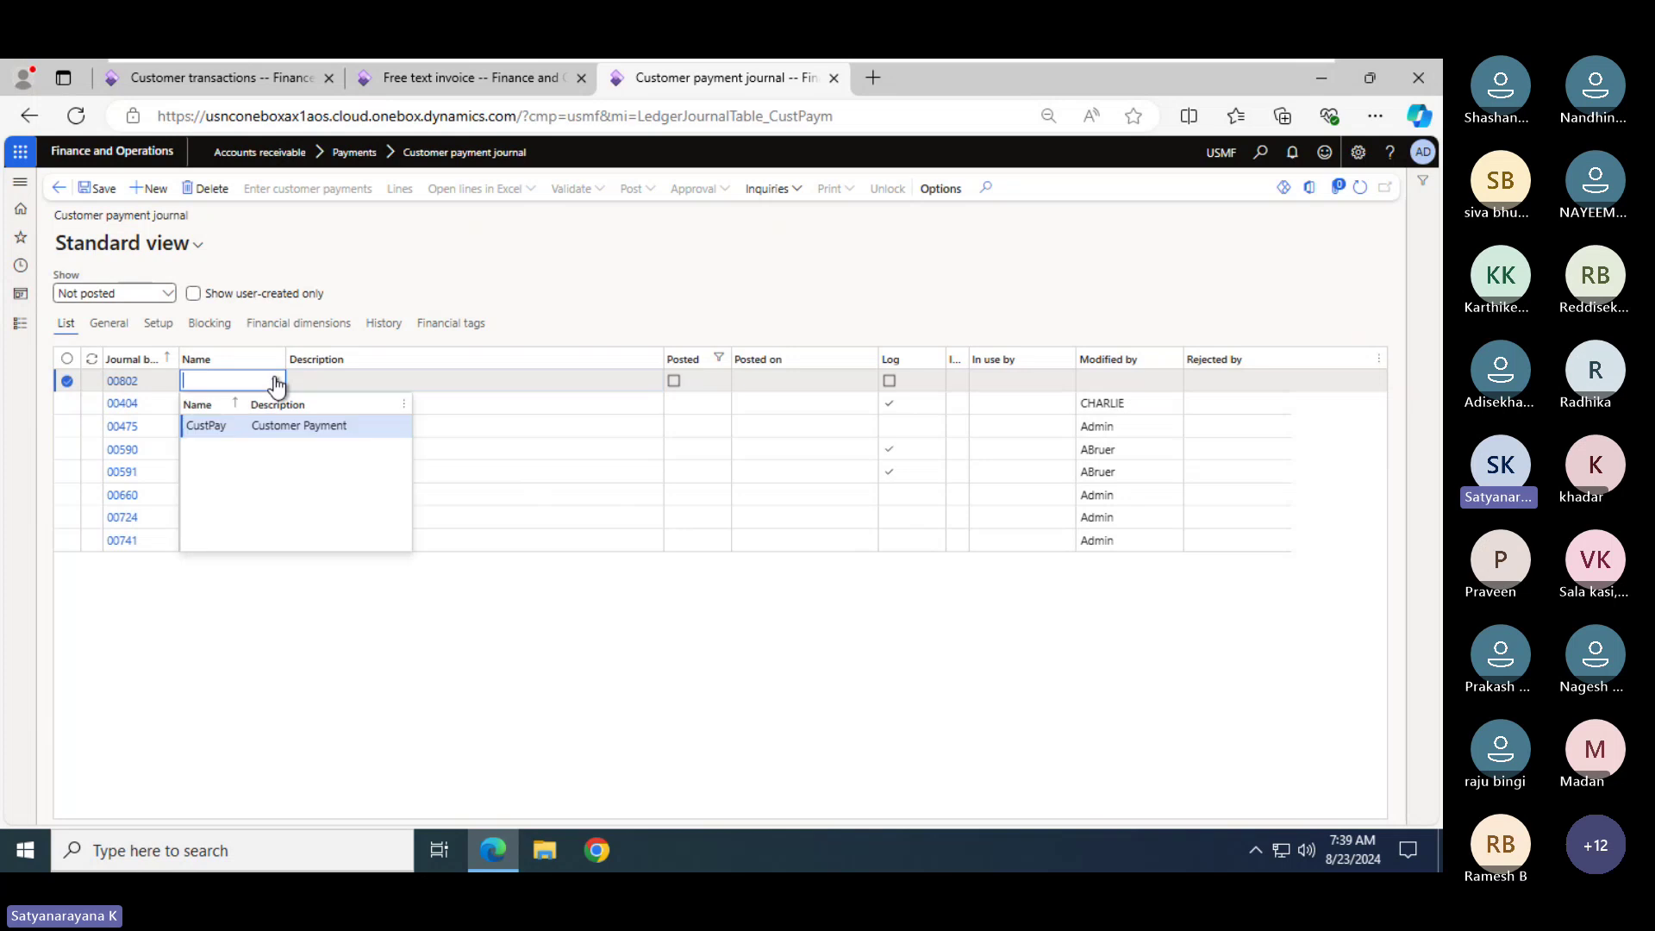
click(228, 431)
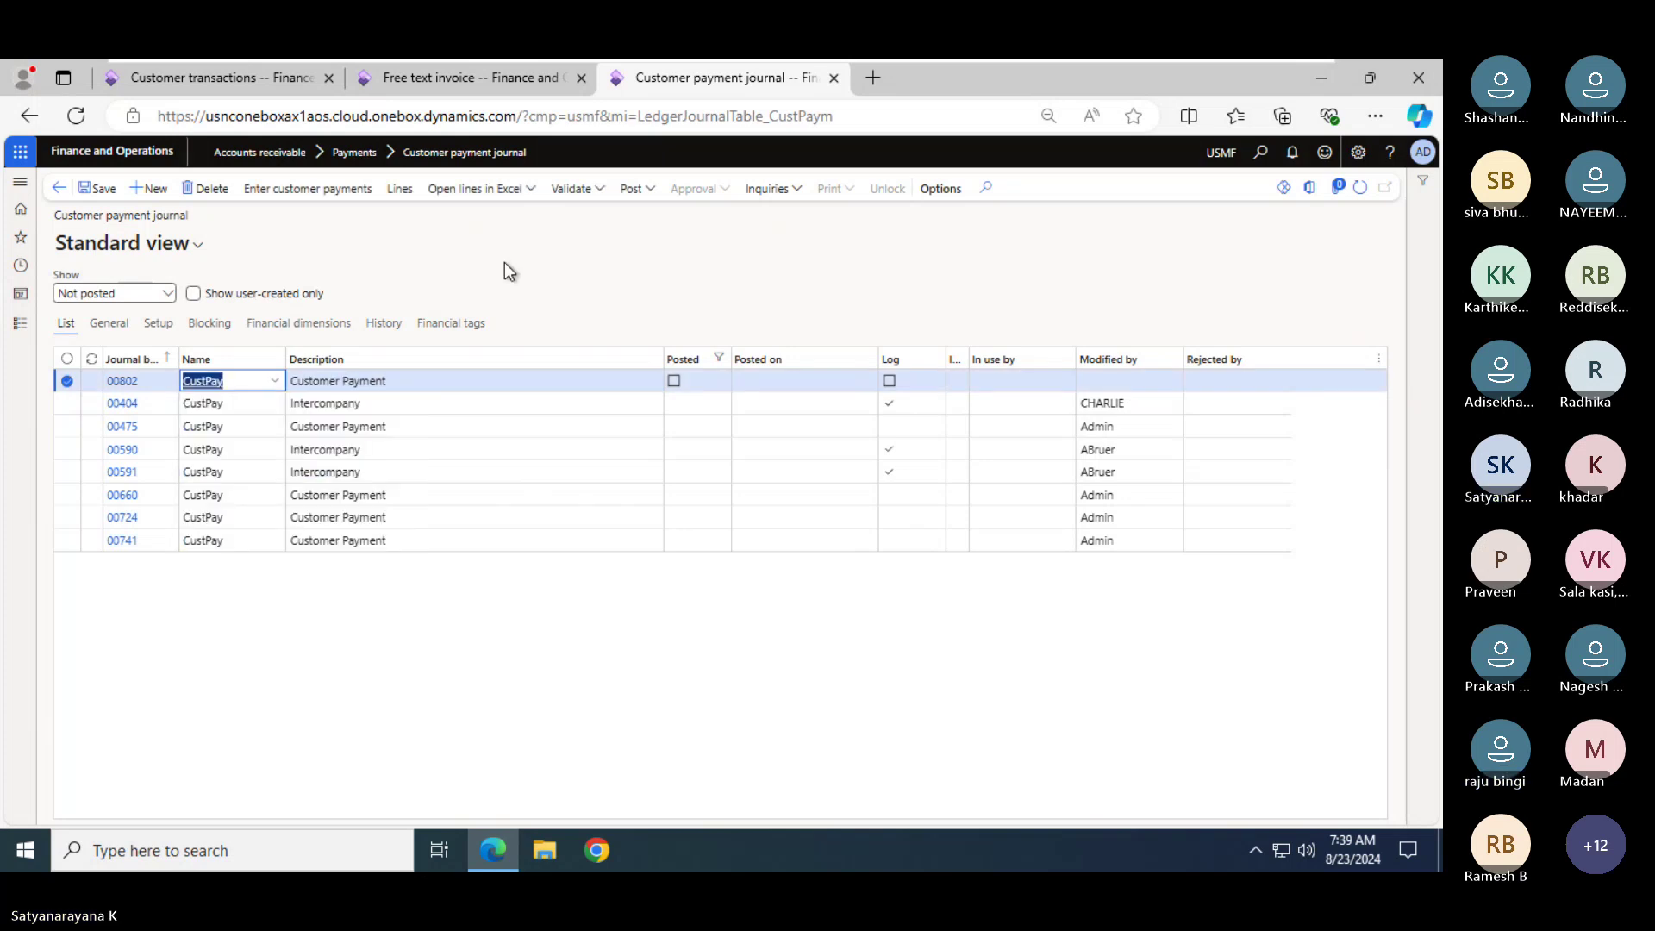
click(207, 382)
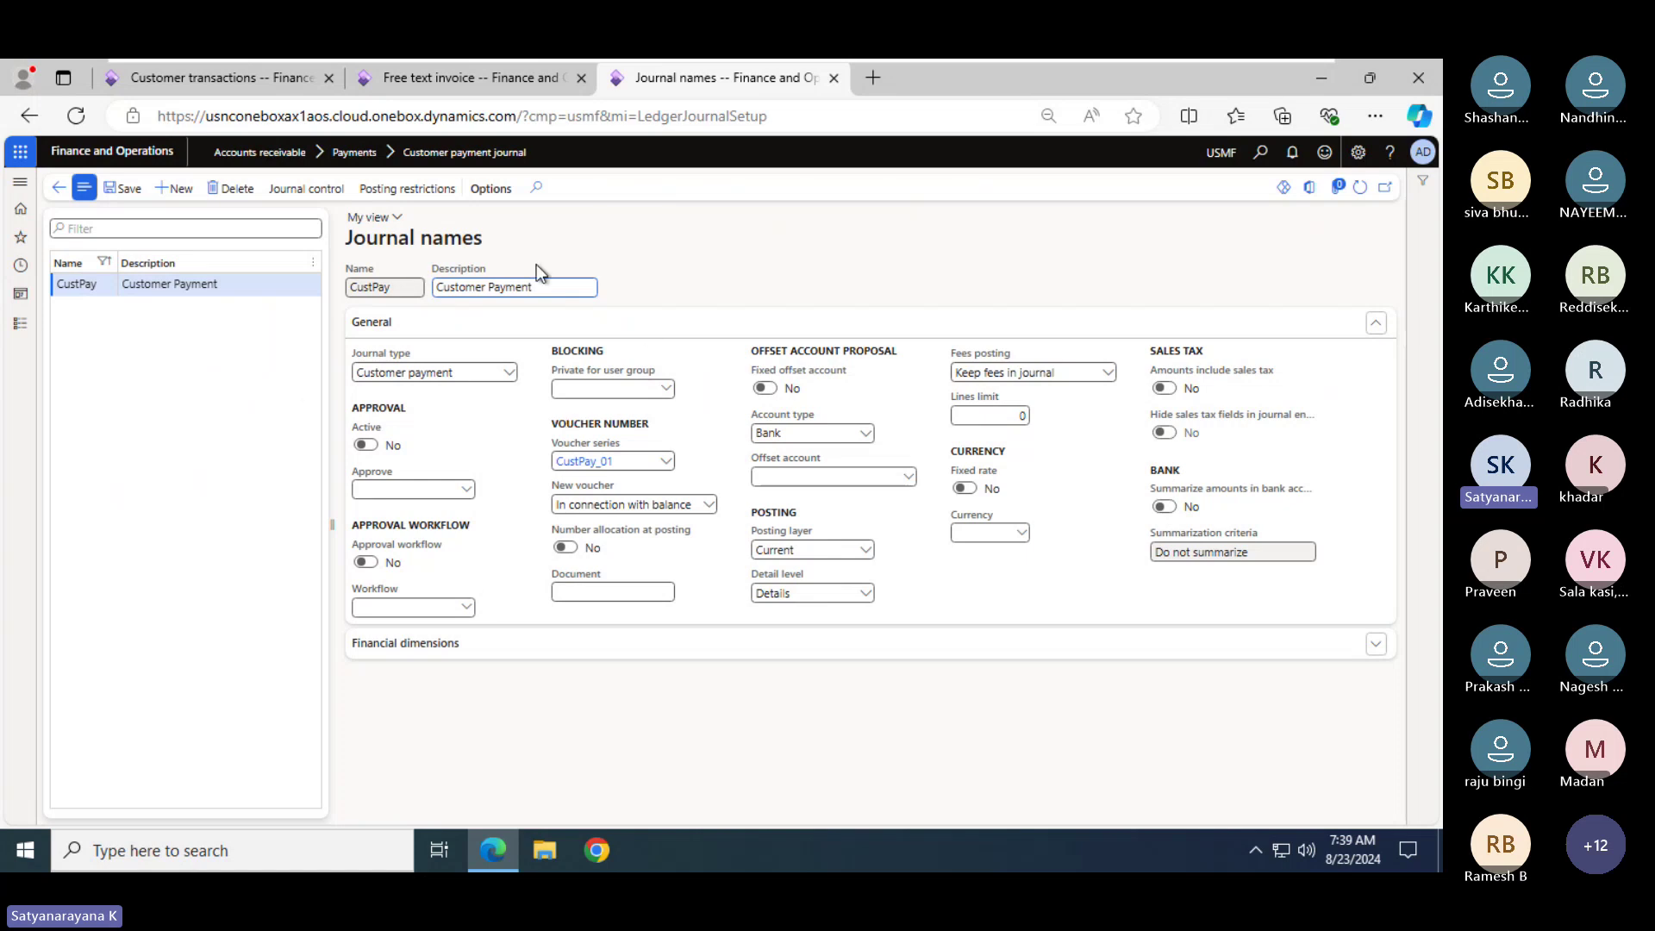
click(59, 187)
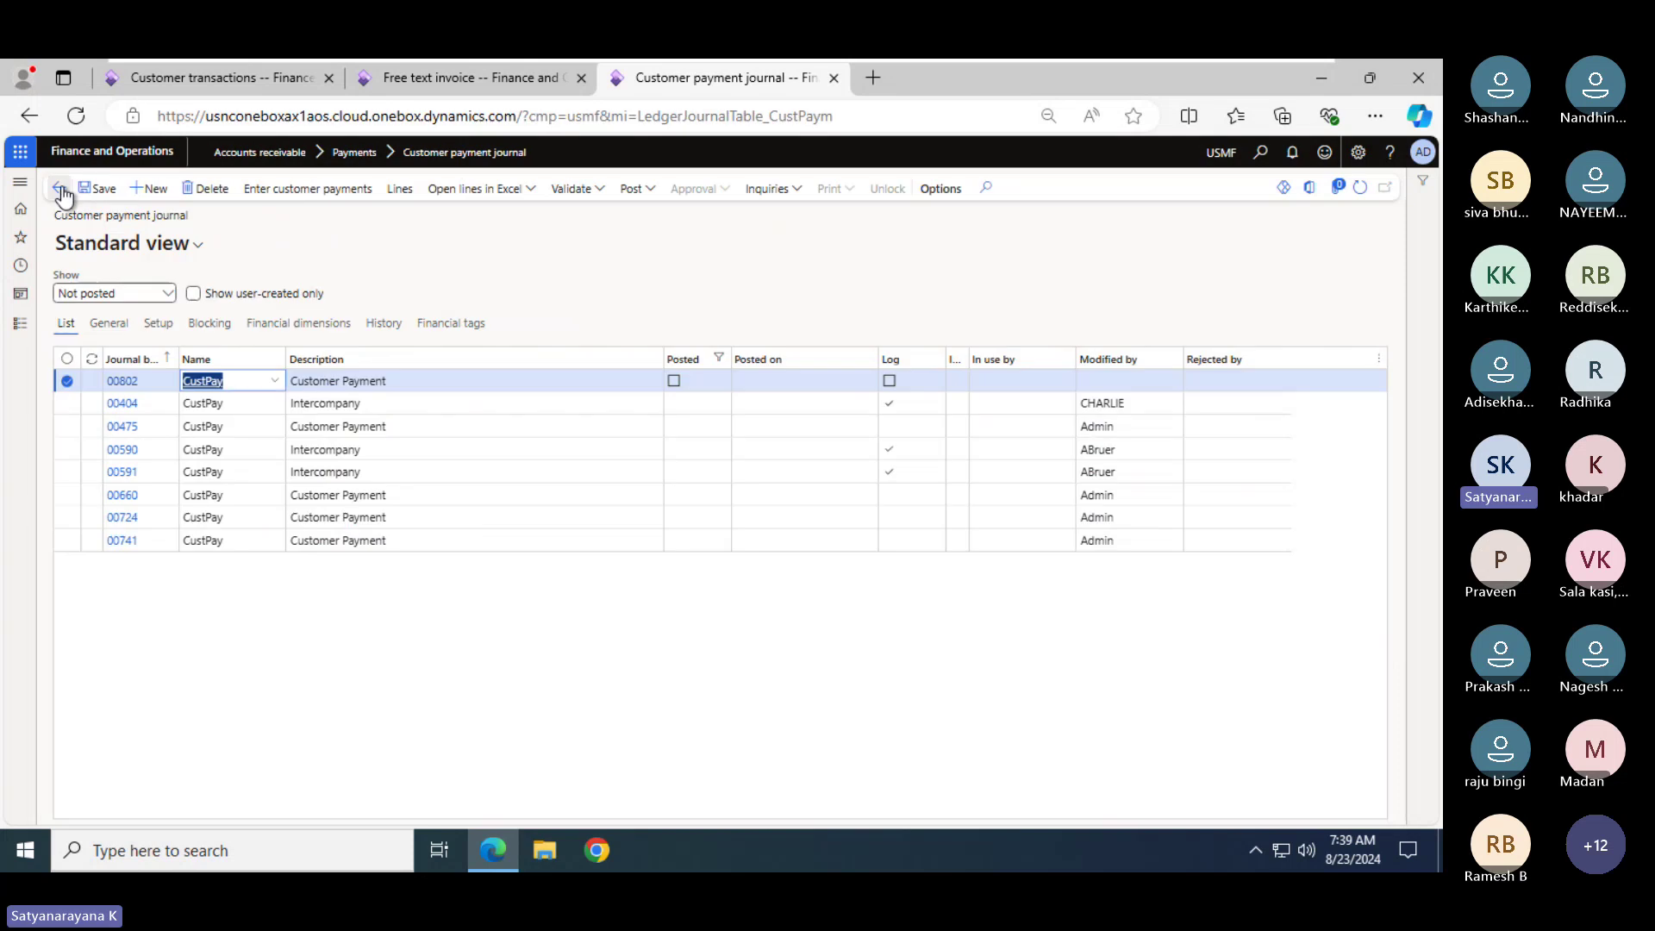
Open the new journal's lines and set the payment line's account to the Batch 121 customer
click(402, 188)
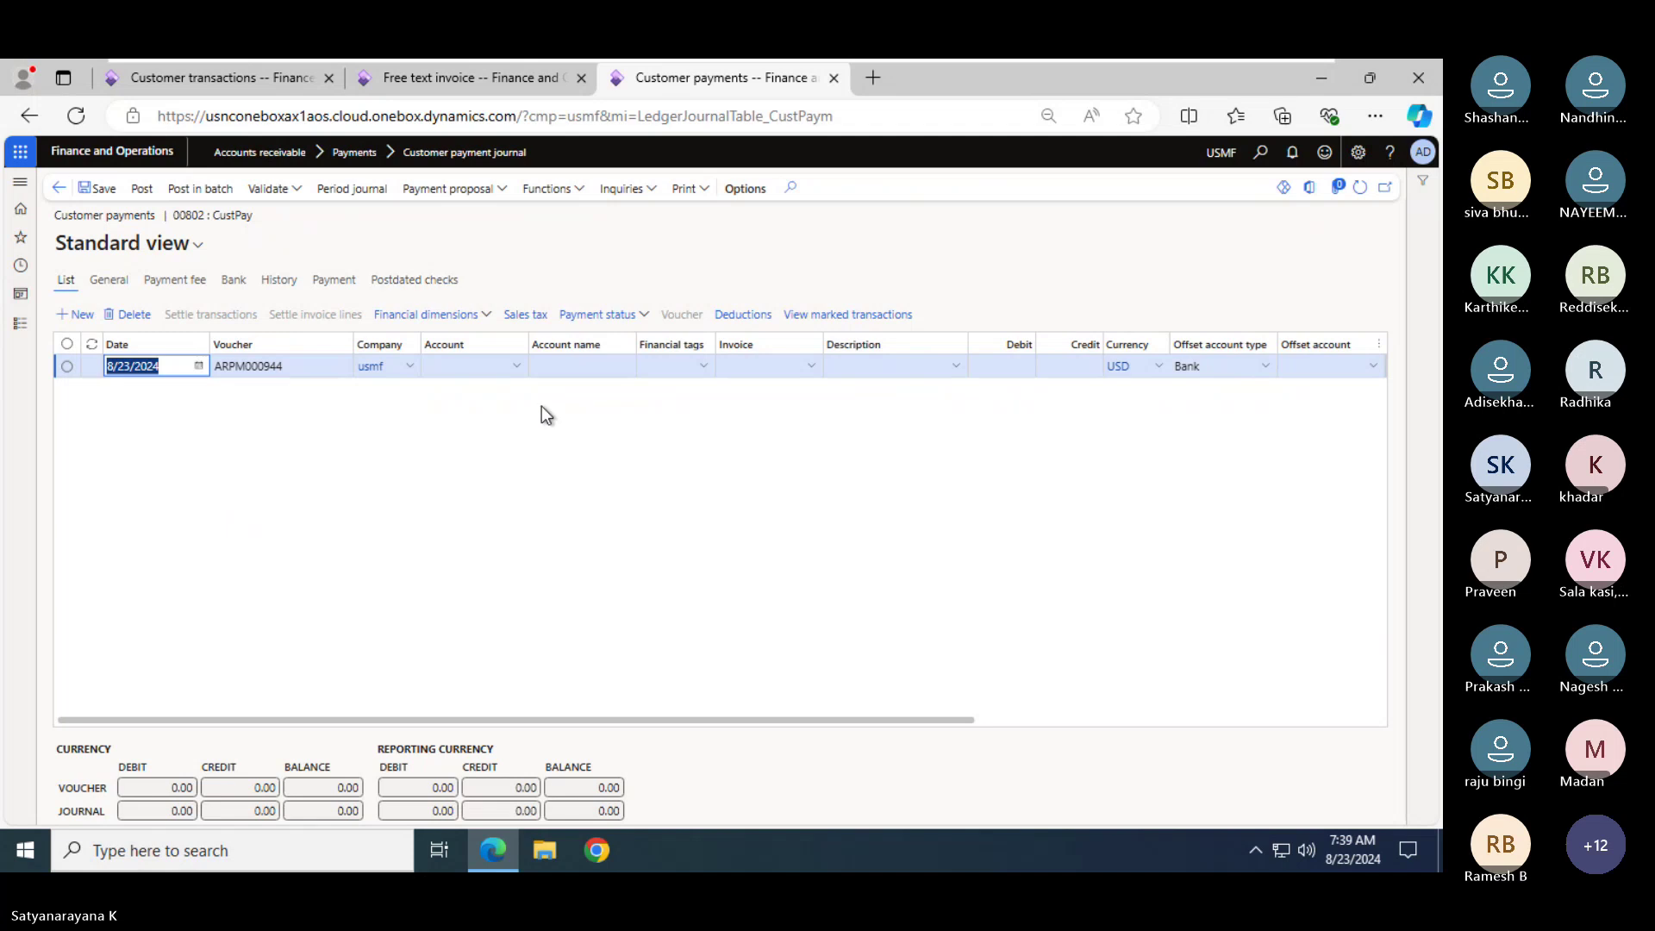
click(515, 367)
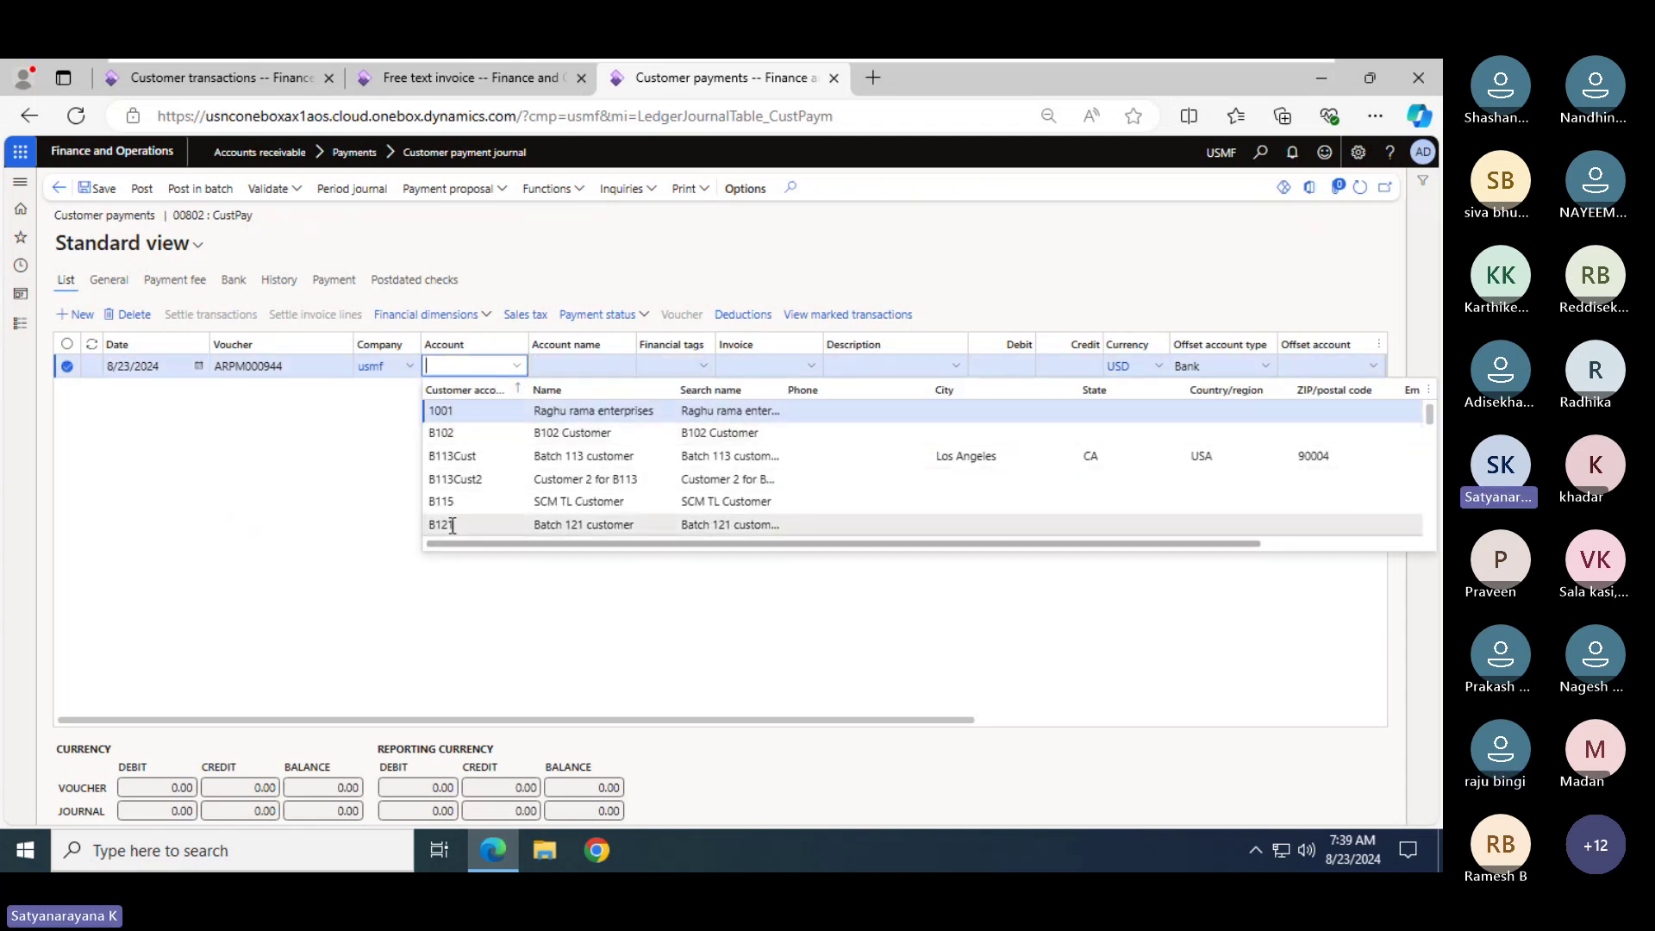
click(451, 524)
key(Tab)
key(Tab)
key(Tab)
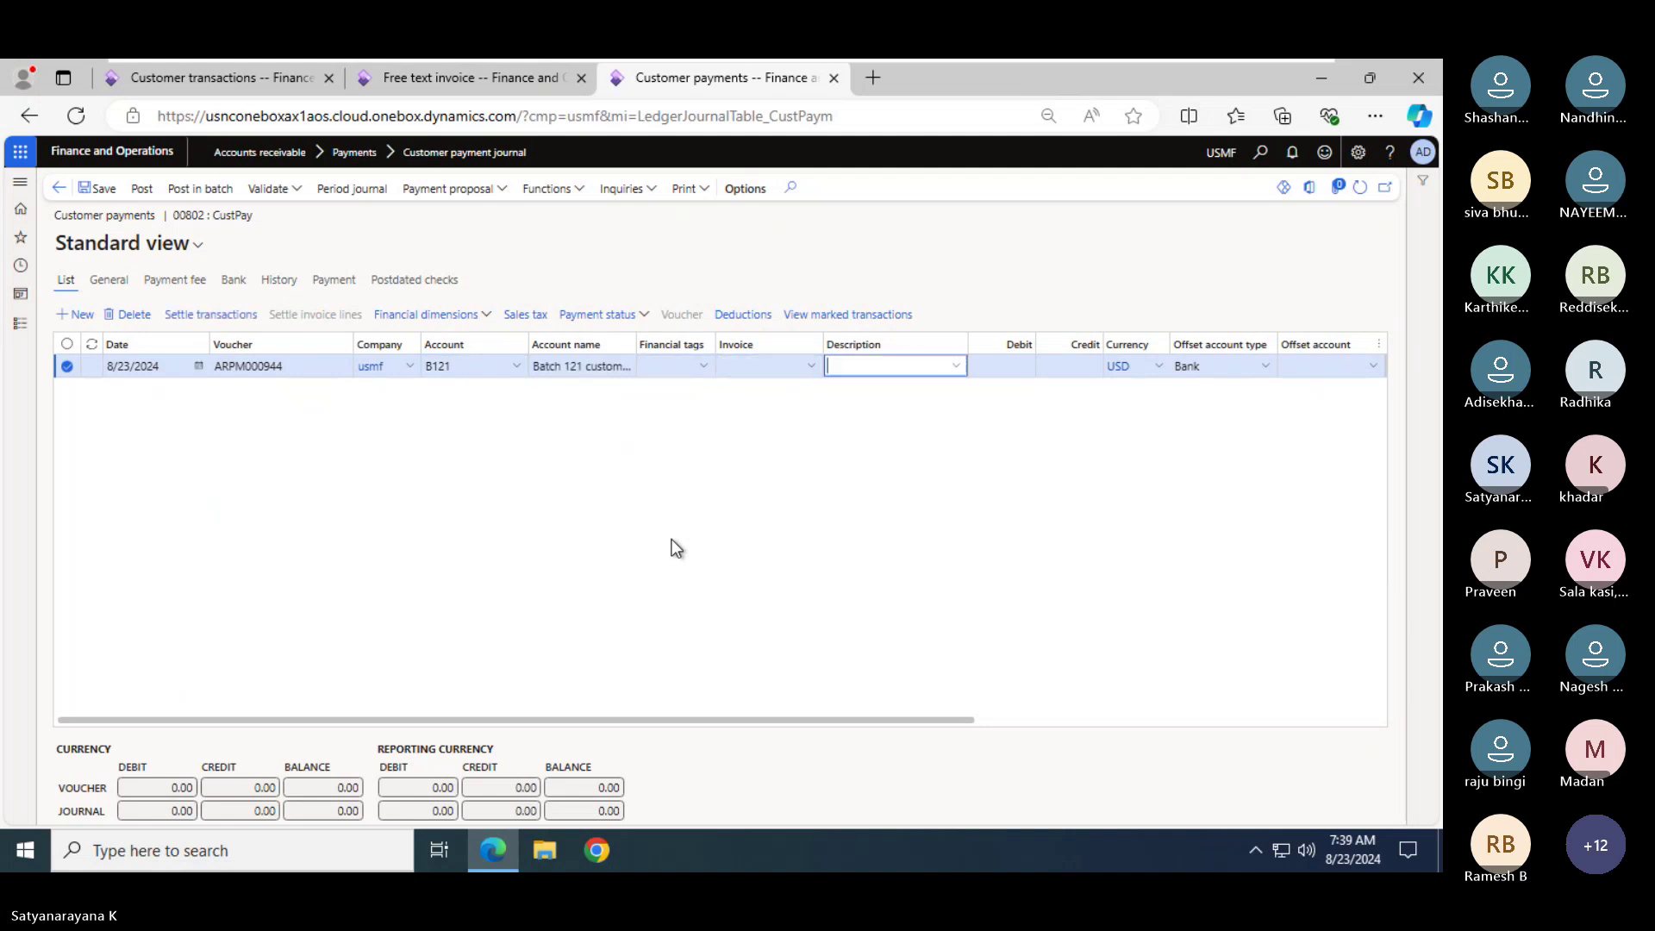
Mark the customer's open free text invoice for settlement against the payment line and accept the settlement
click(213, 316)
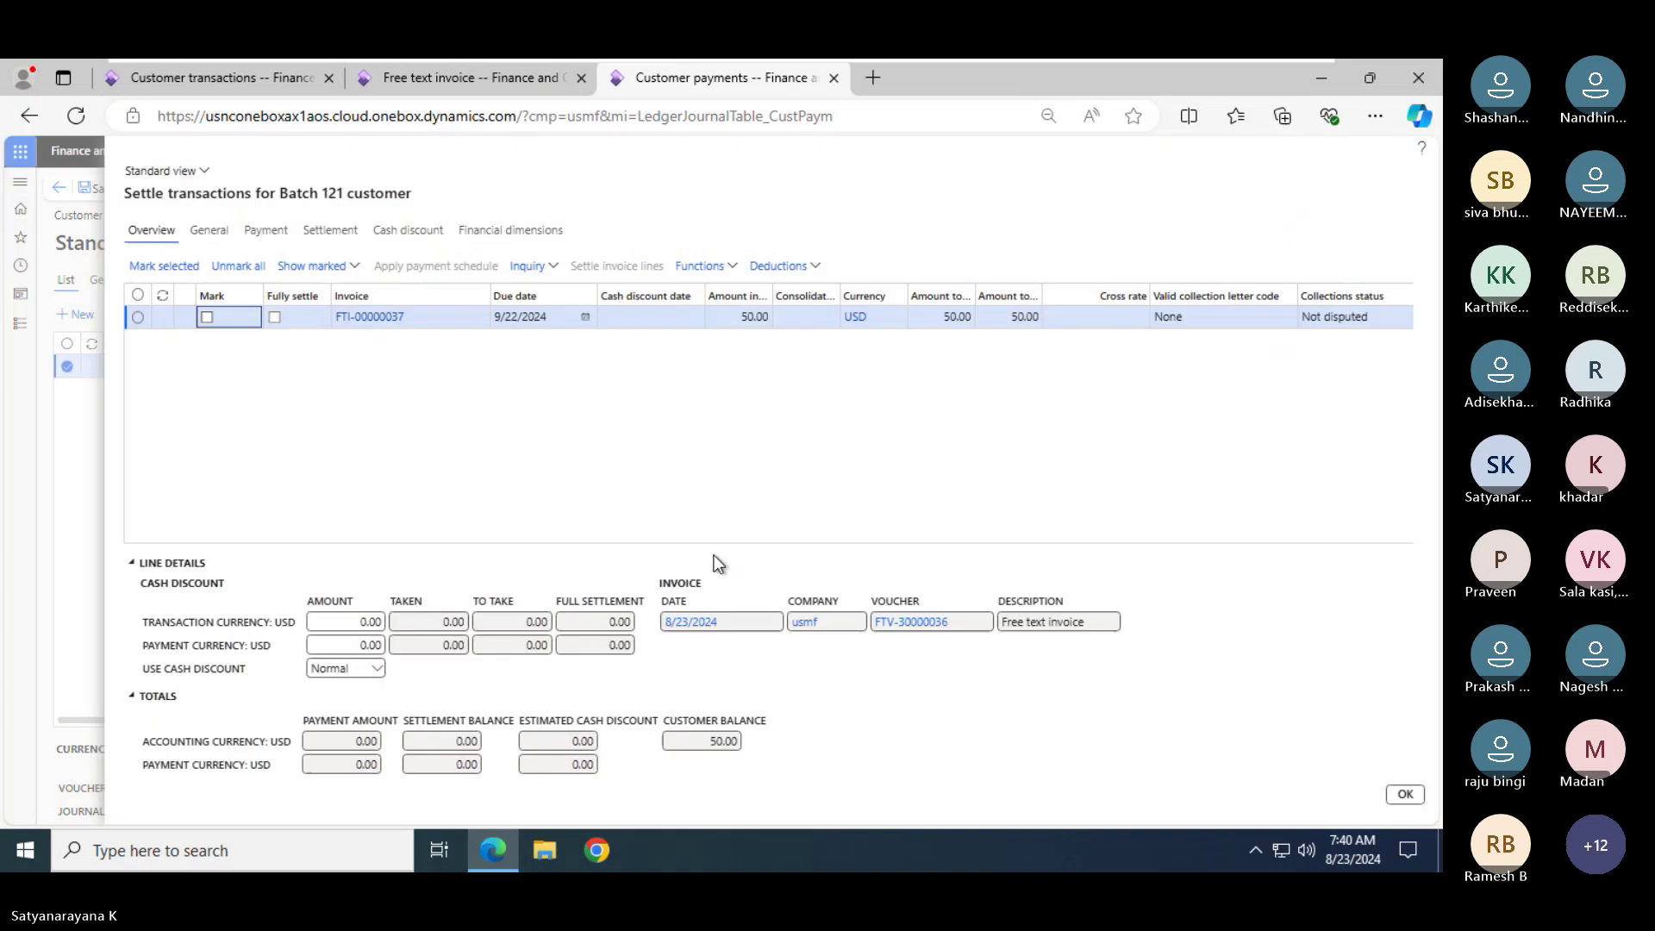
click(207, 317)
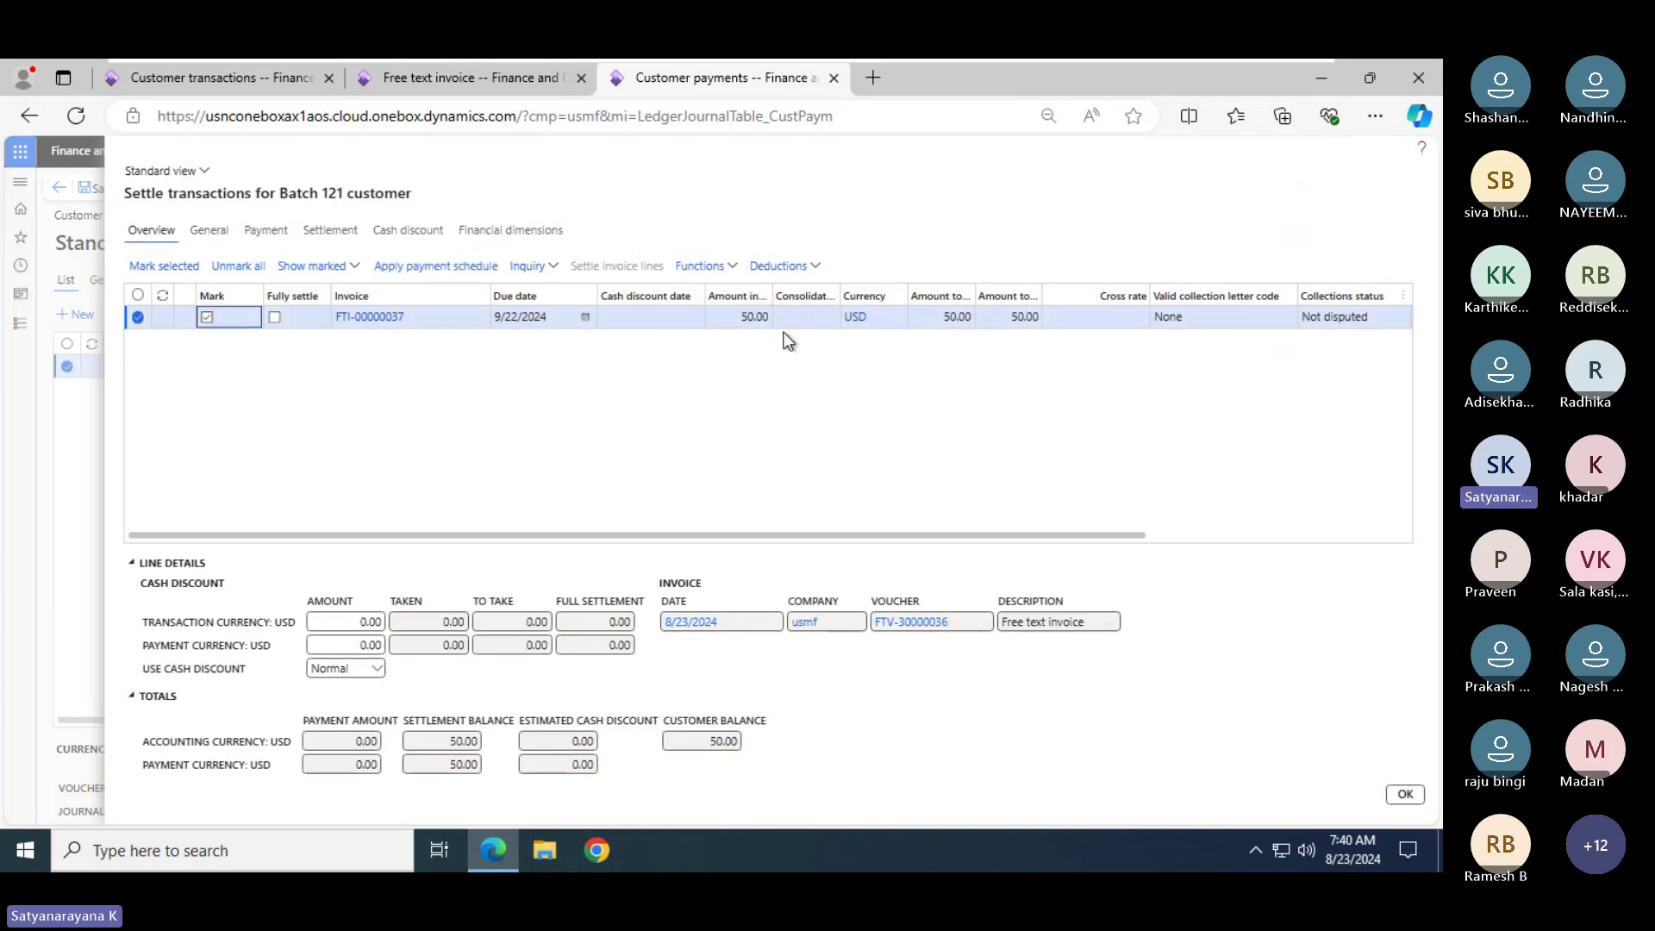
click(1406, 797)
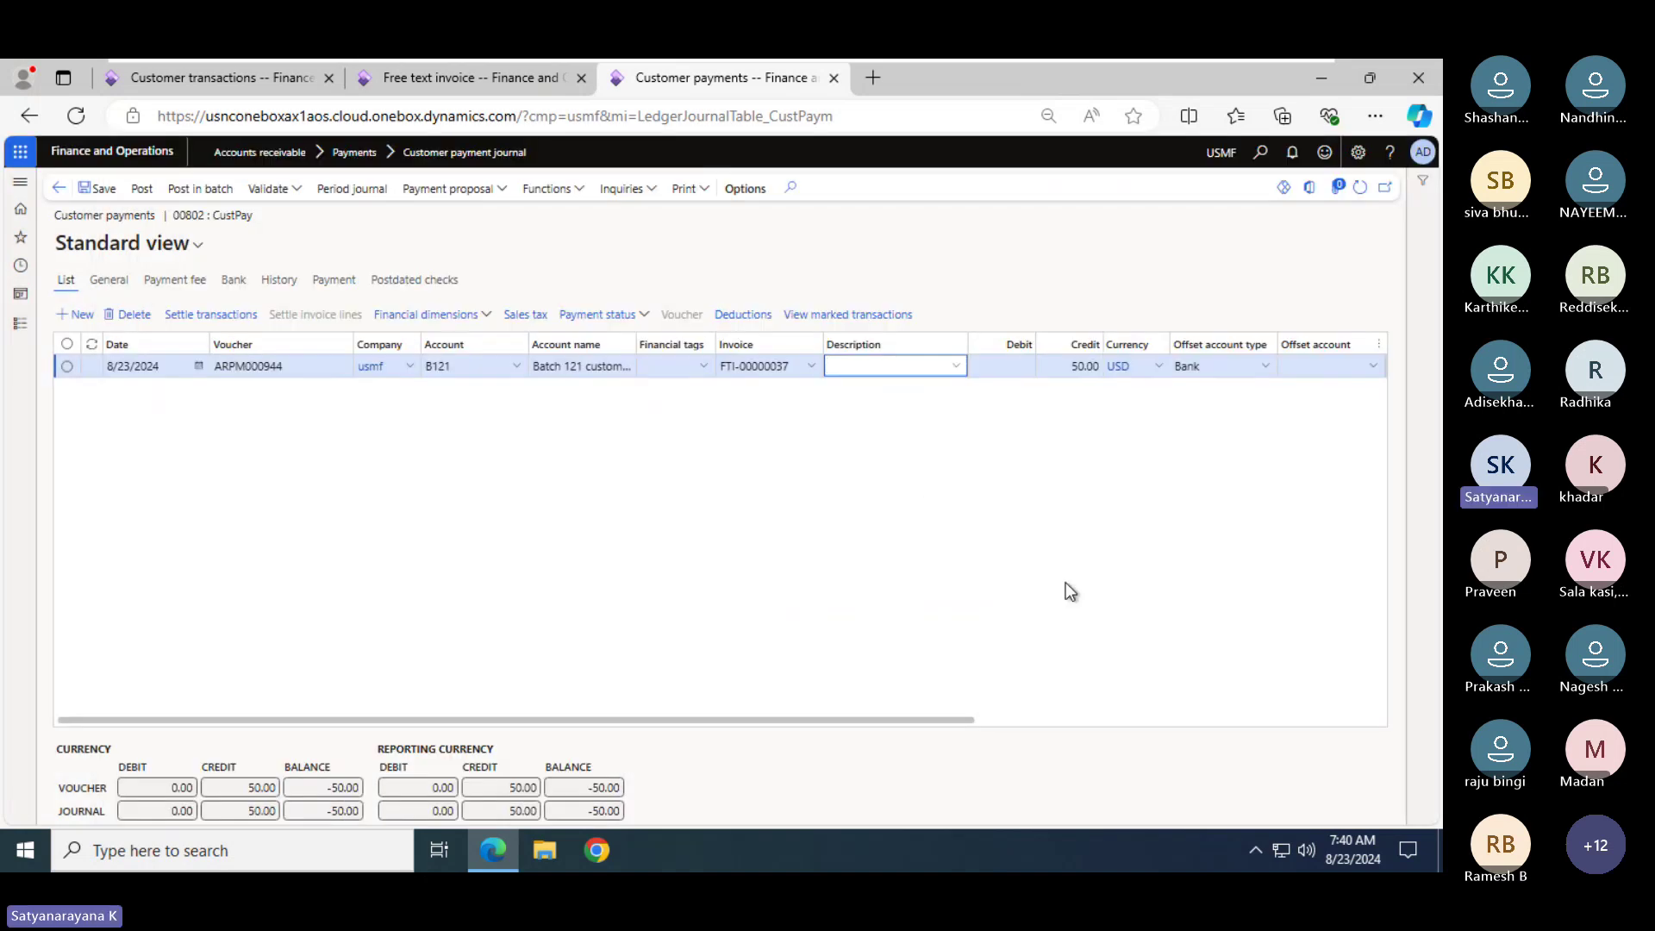
Set the payment line's offset account type to Ledger with Petty Cash as the offset account, and post the journal
drag(922, 723, 1124, 700)
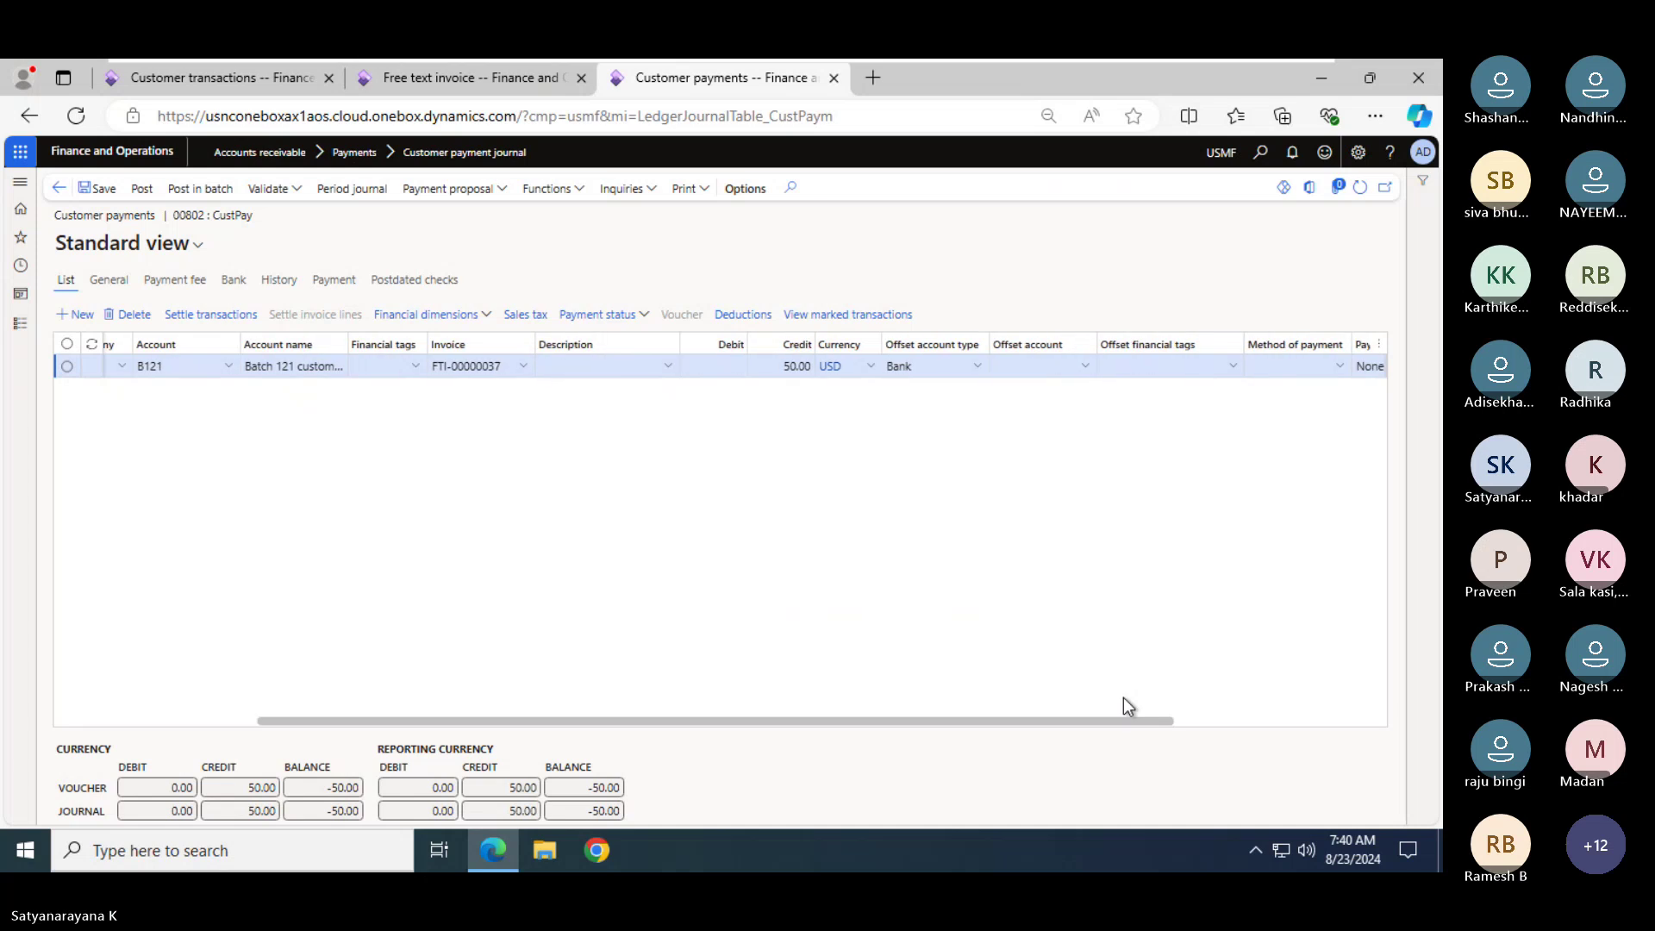
click(978, 368)
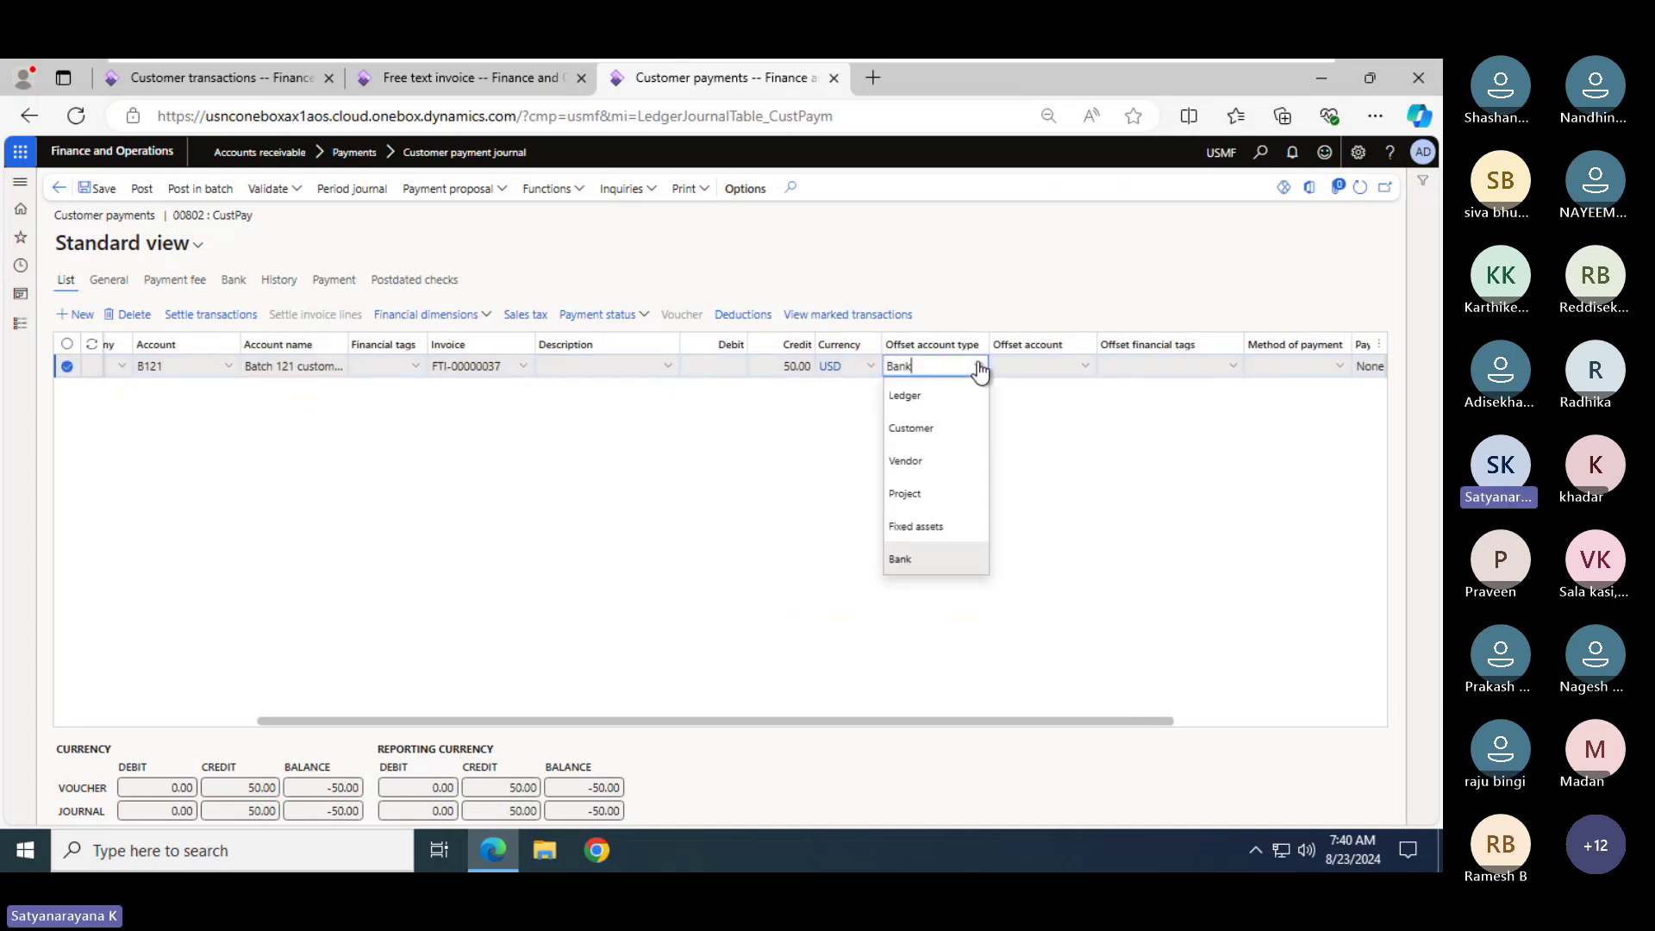
click(919, 392)
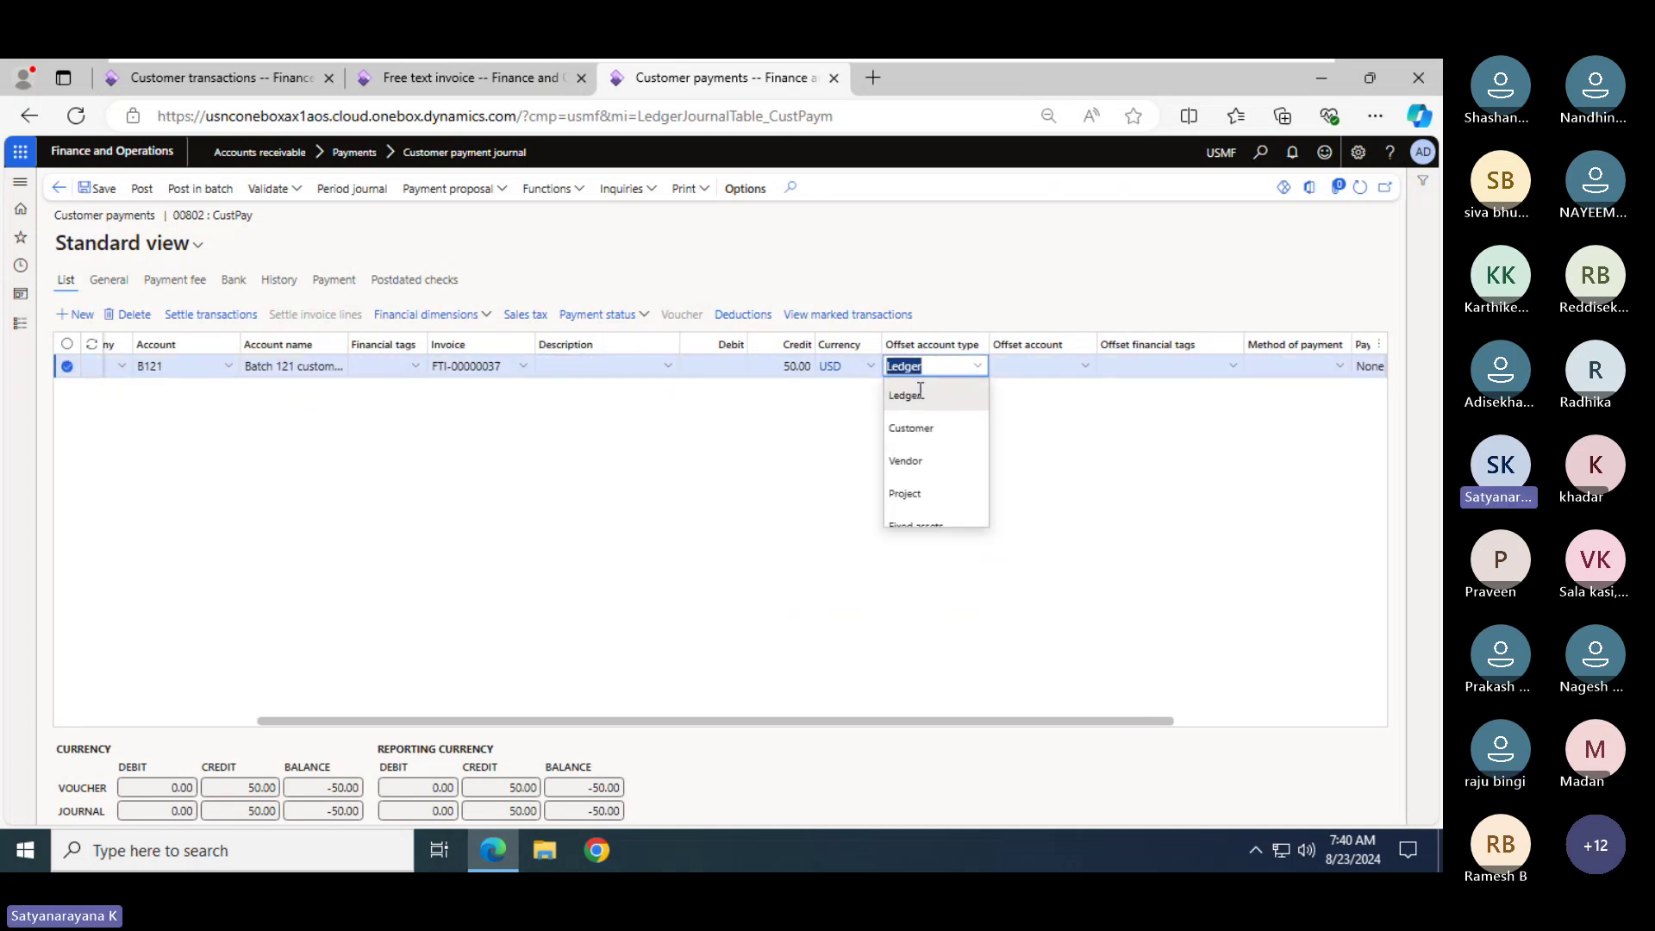
click(1086, 368)
text(pett--)
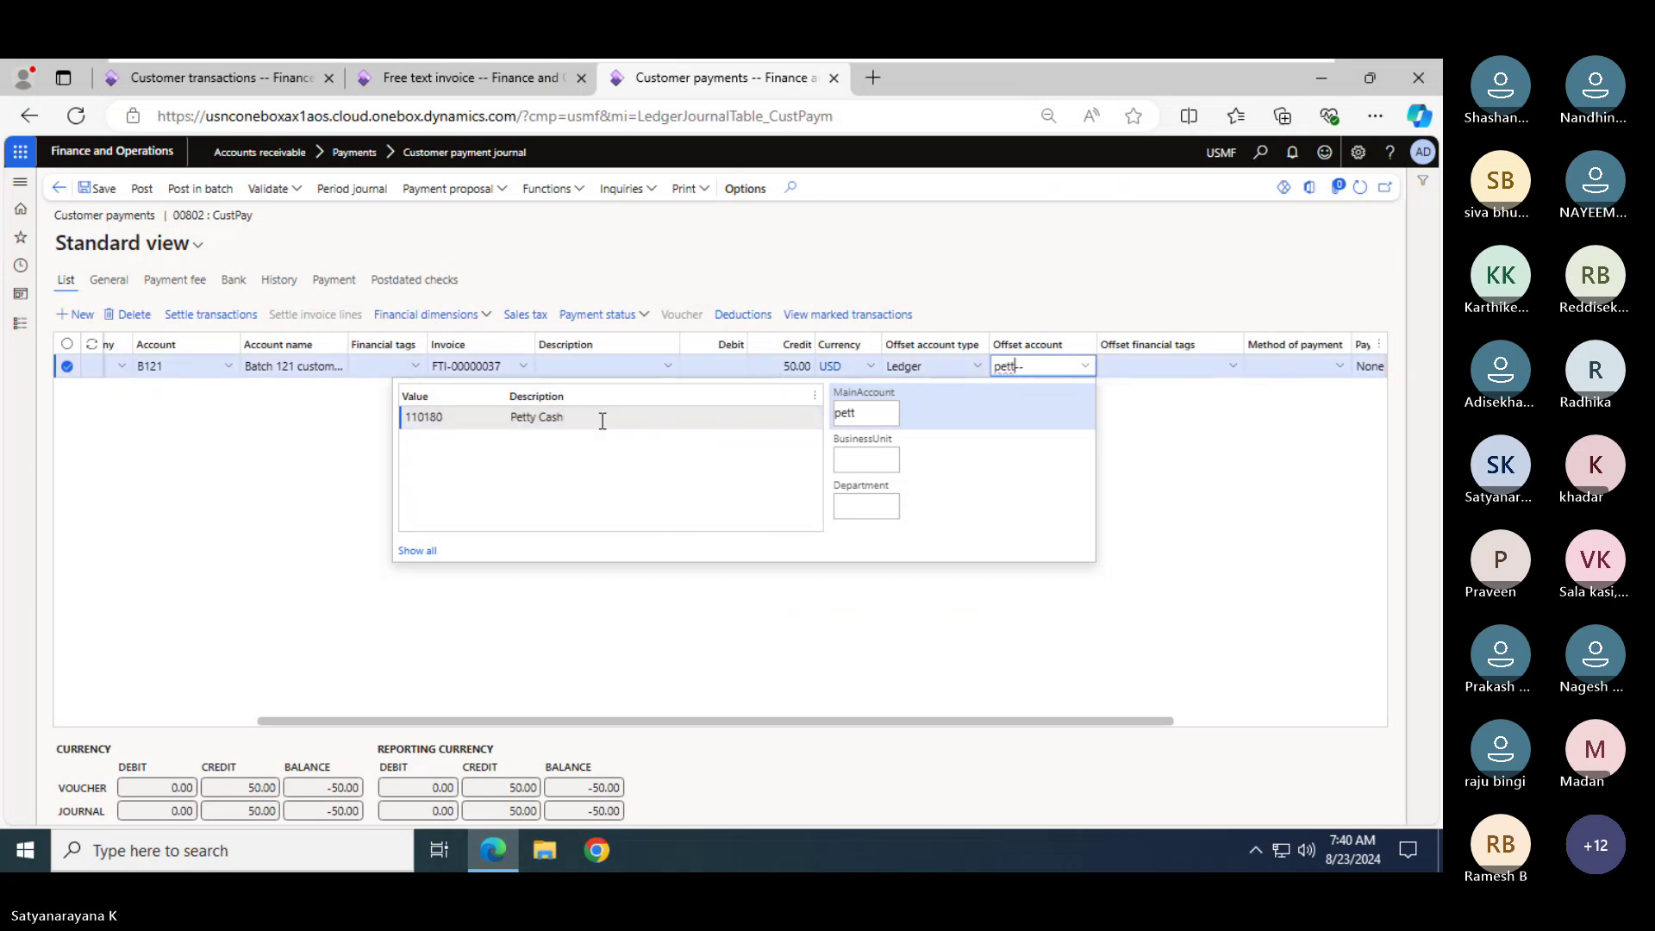
click(603, 417)
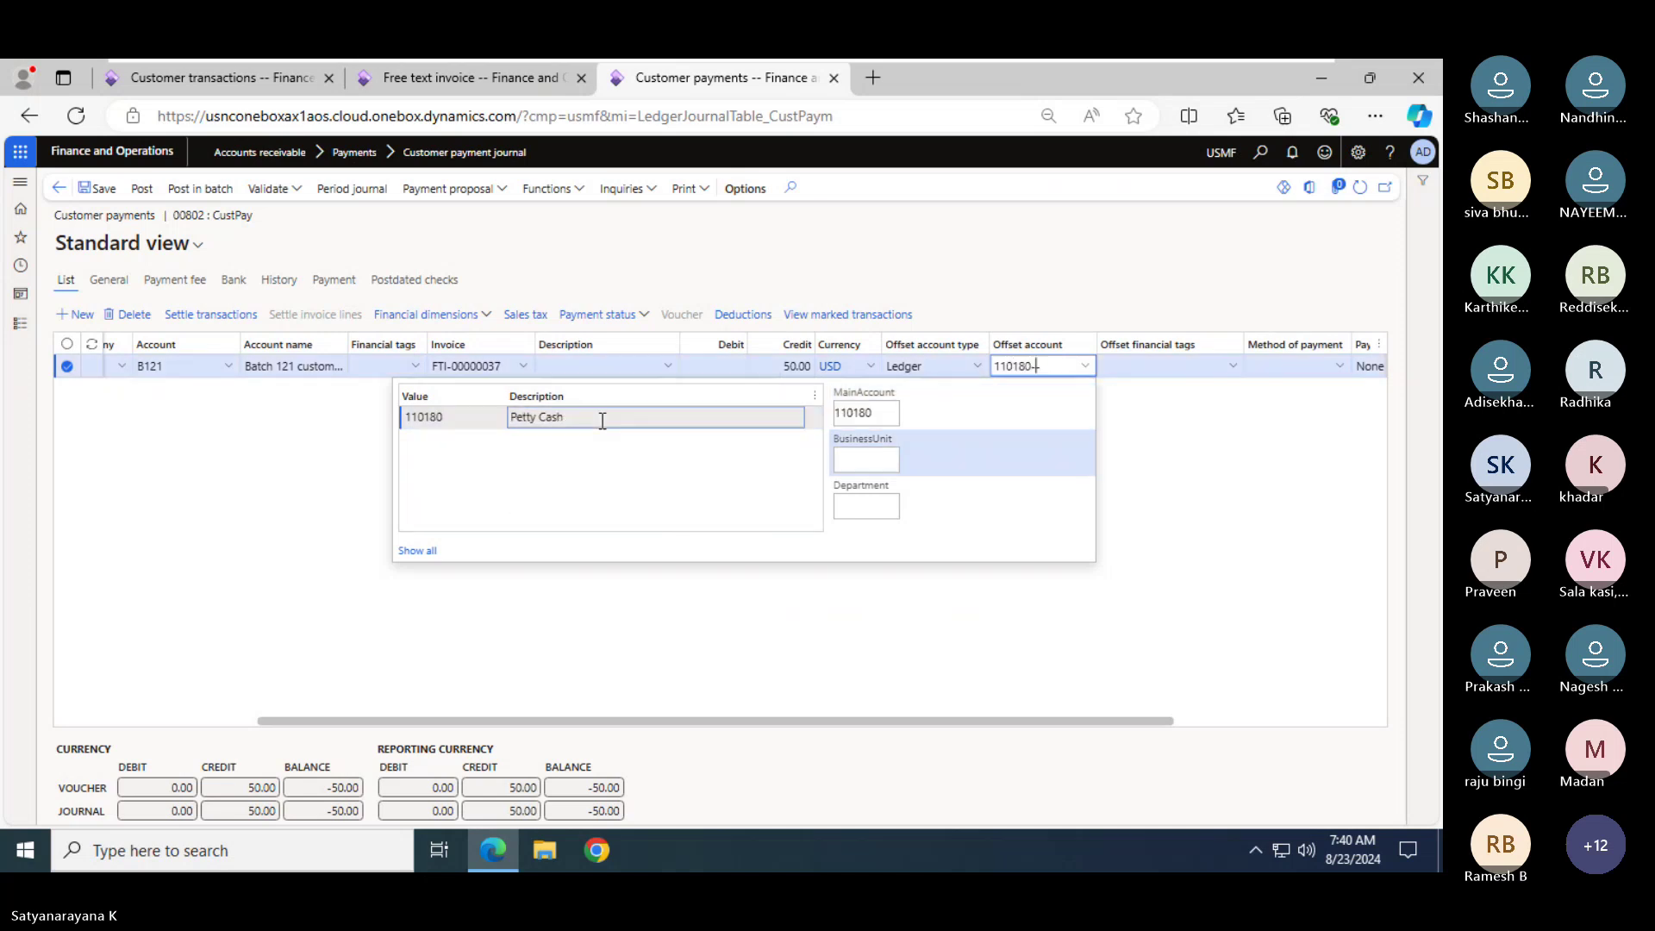
click(1171, 419)
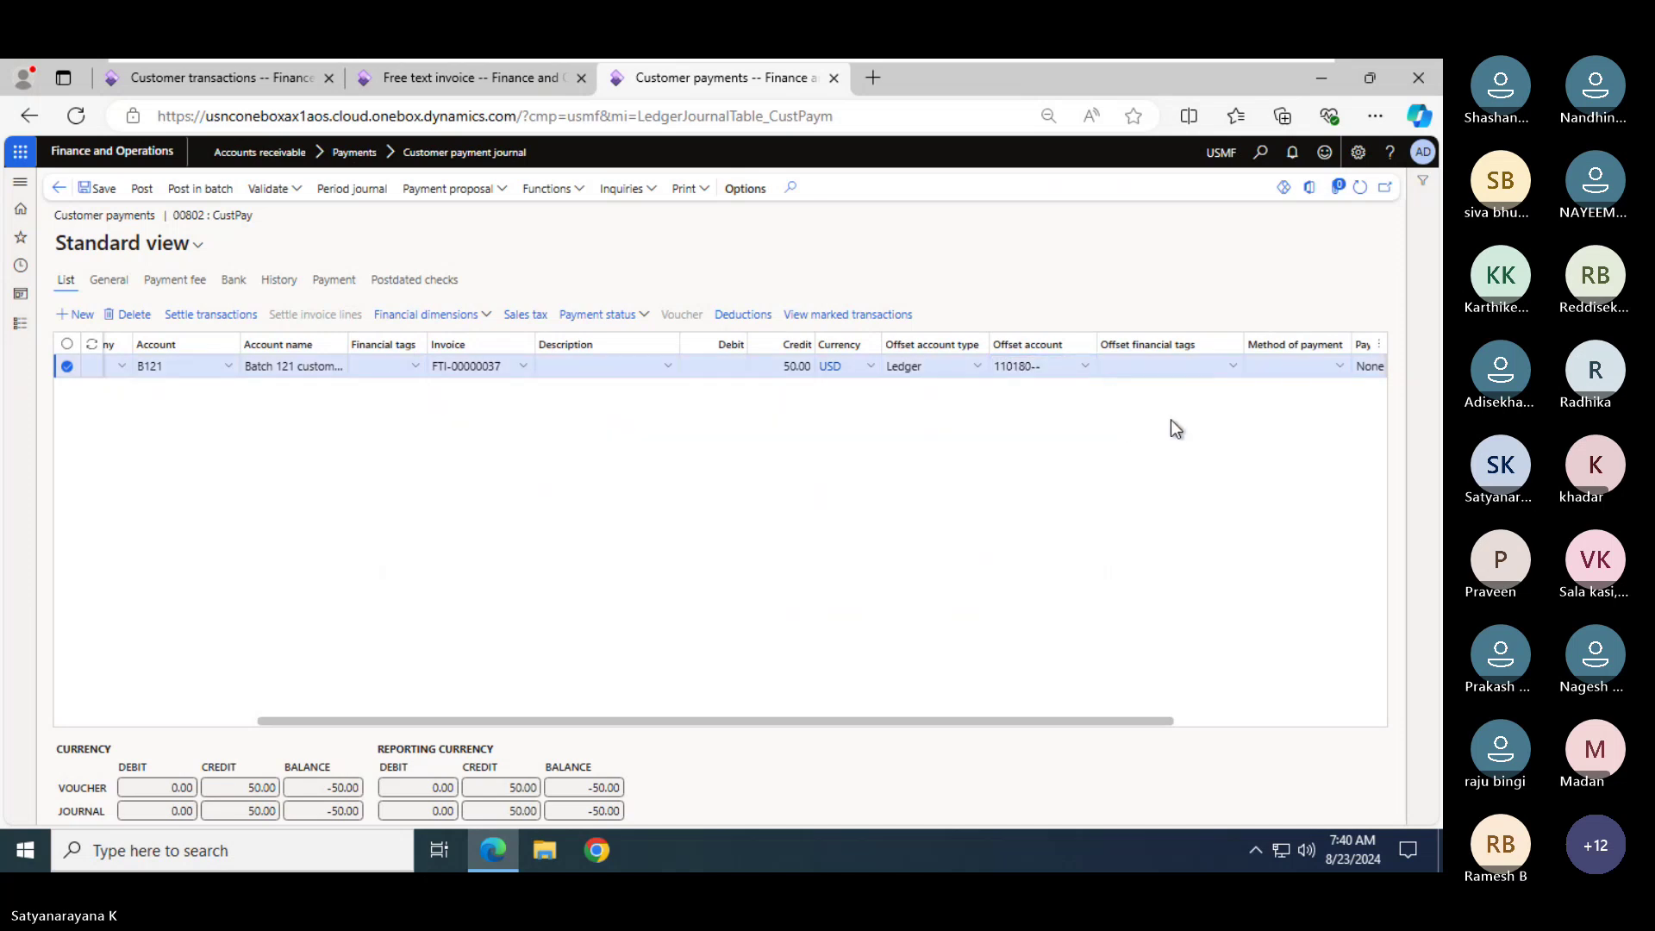
click(87, 722)
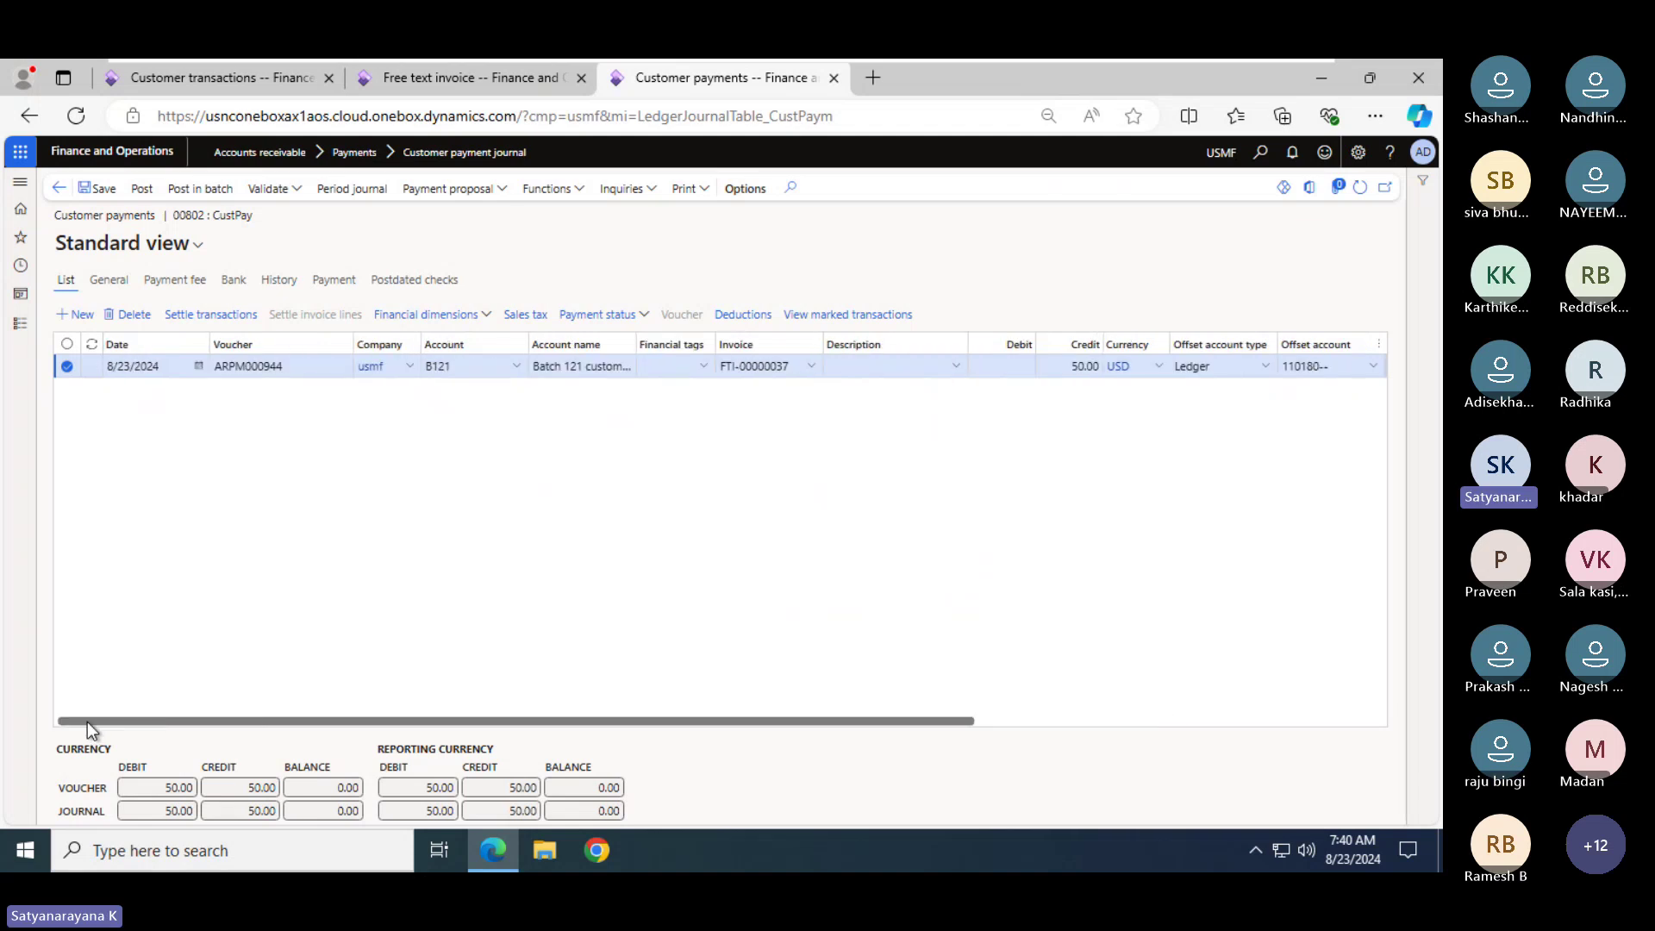
click(141, 189)
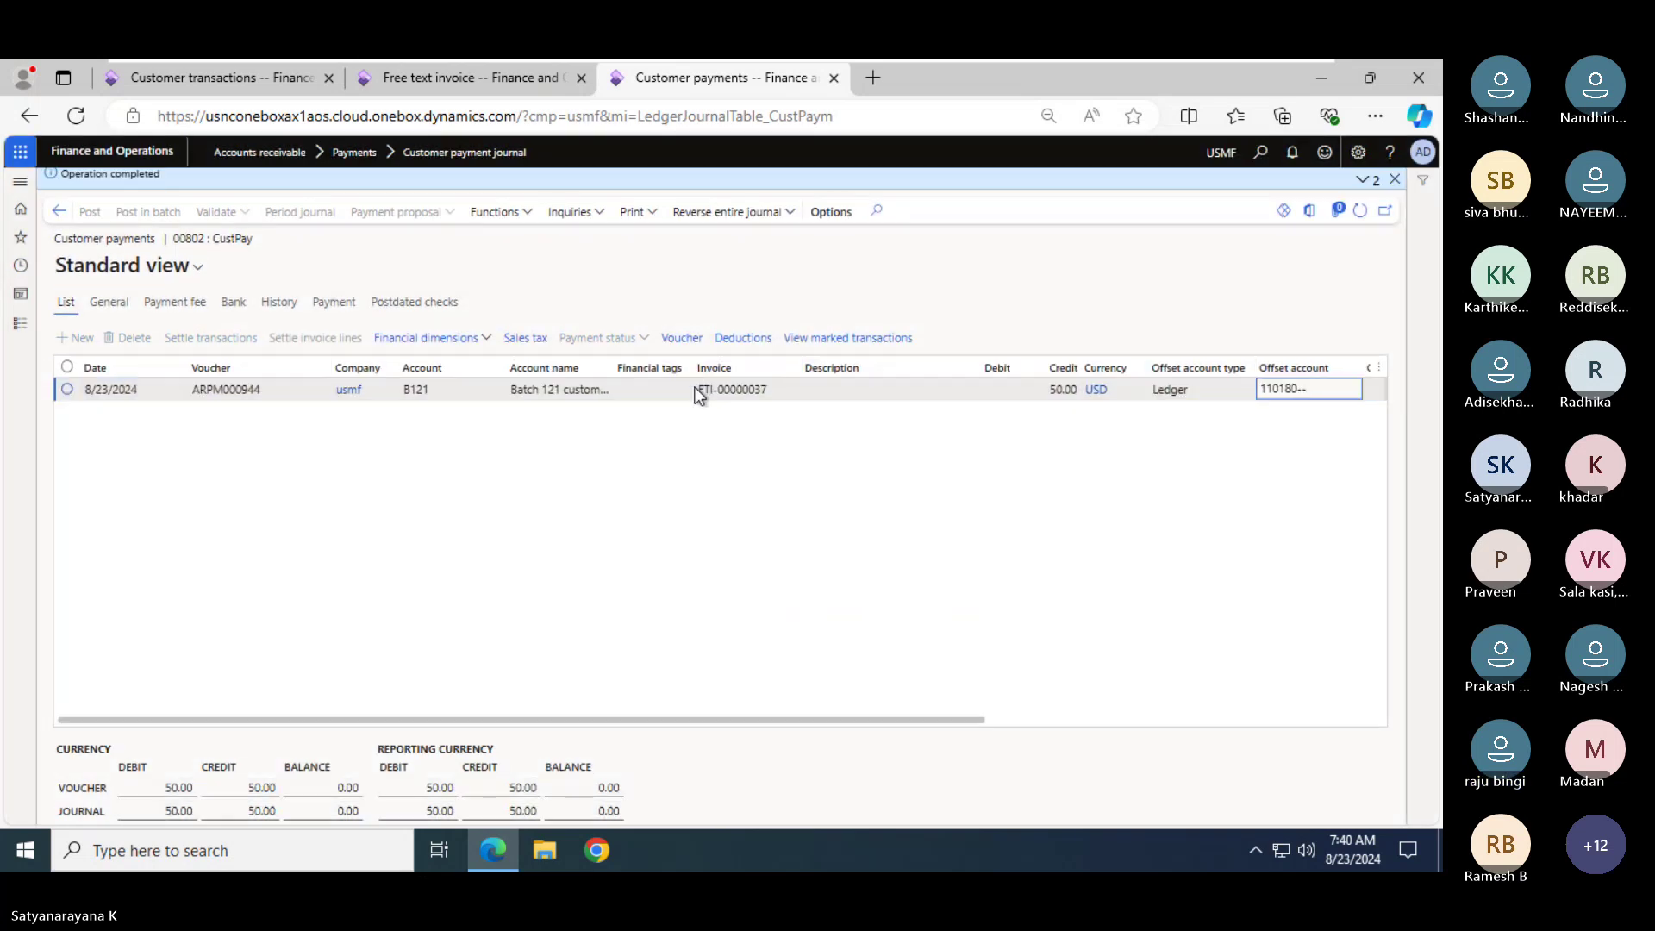
Refresh the Batch 121 customer's transactions and examine the payment and invoice amounts
click(228, 80)
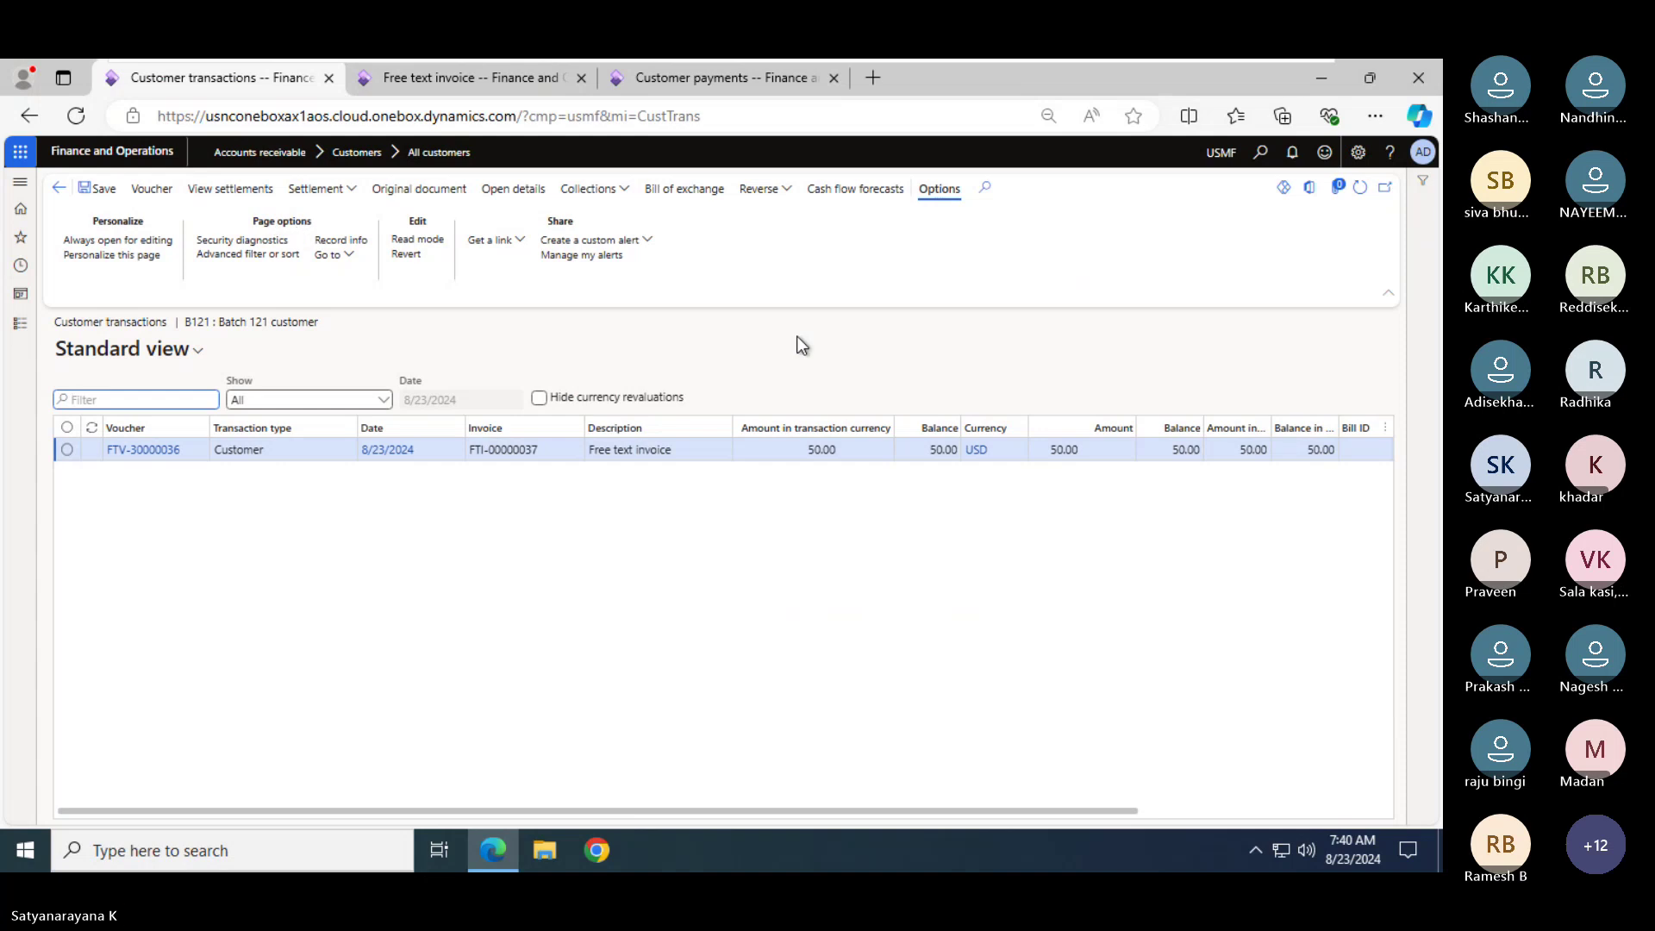
click(1360, 188)
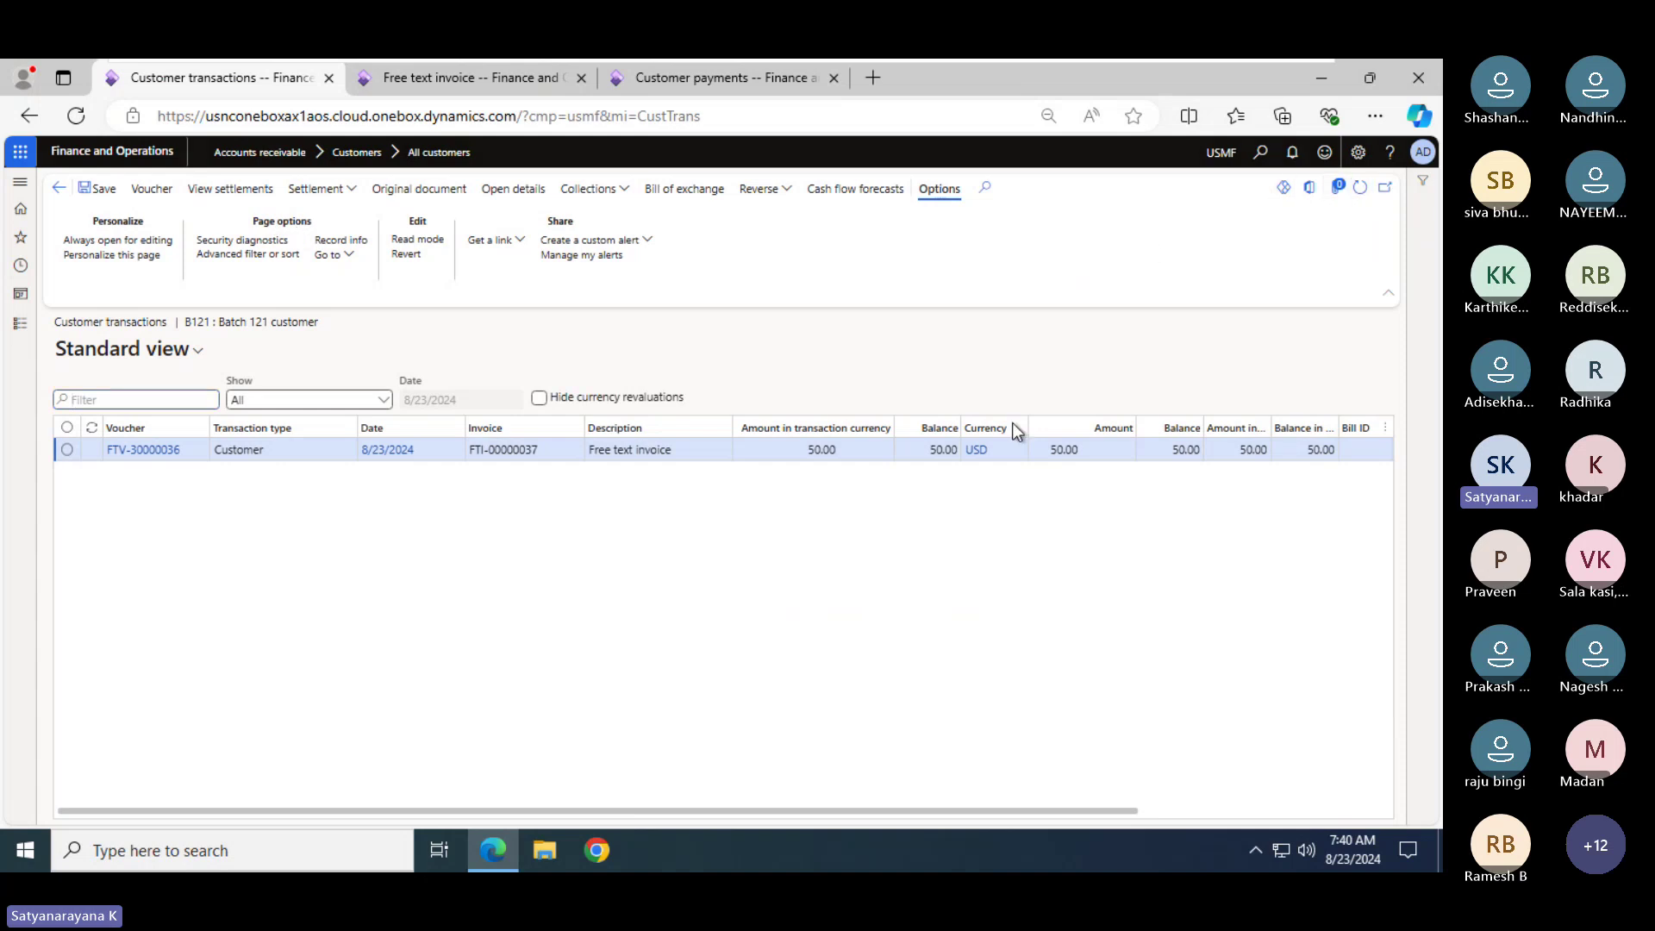
click(786, 475)
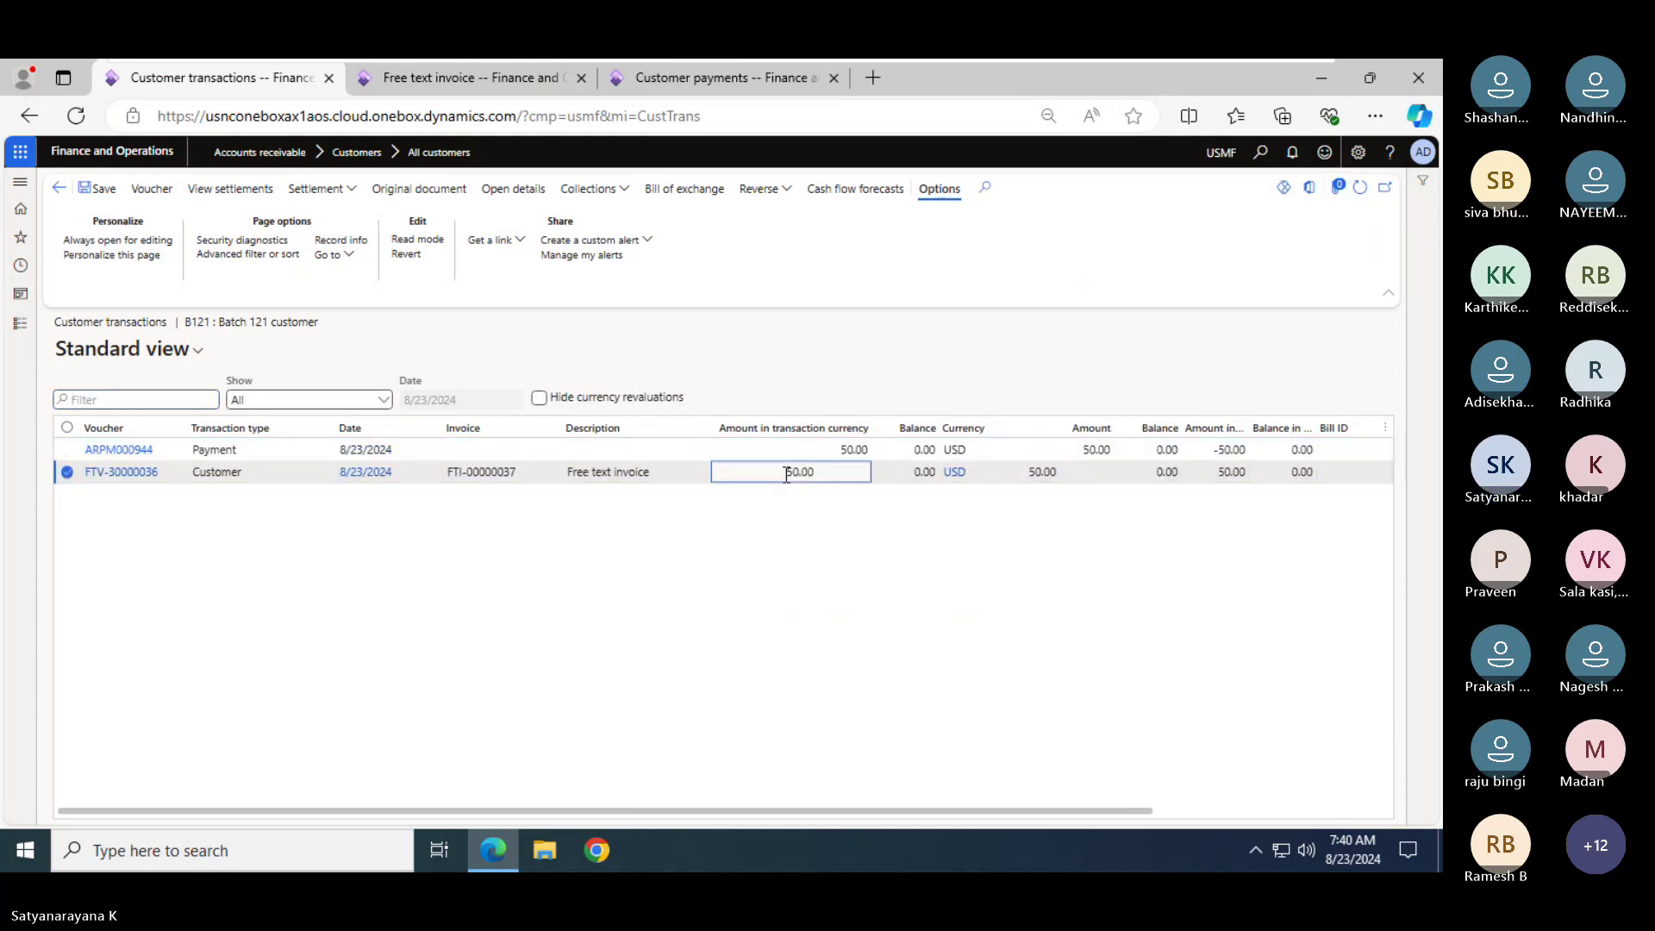
double_click(793, 471)
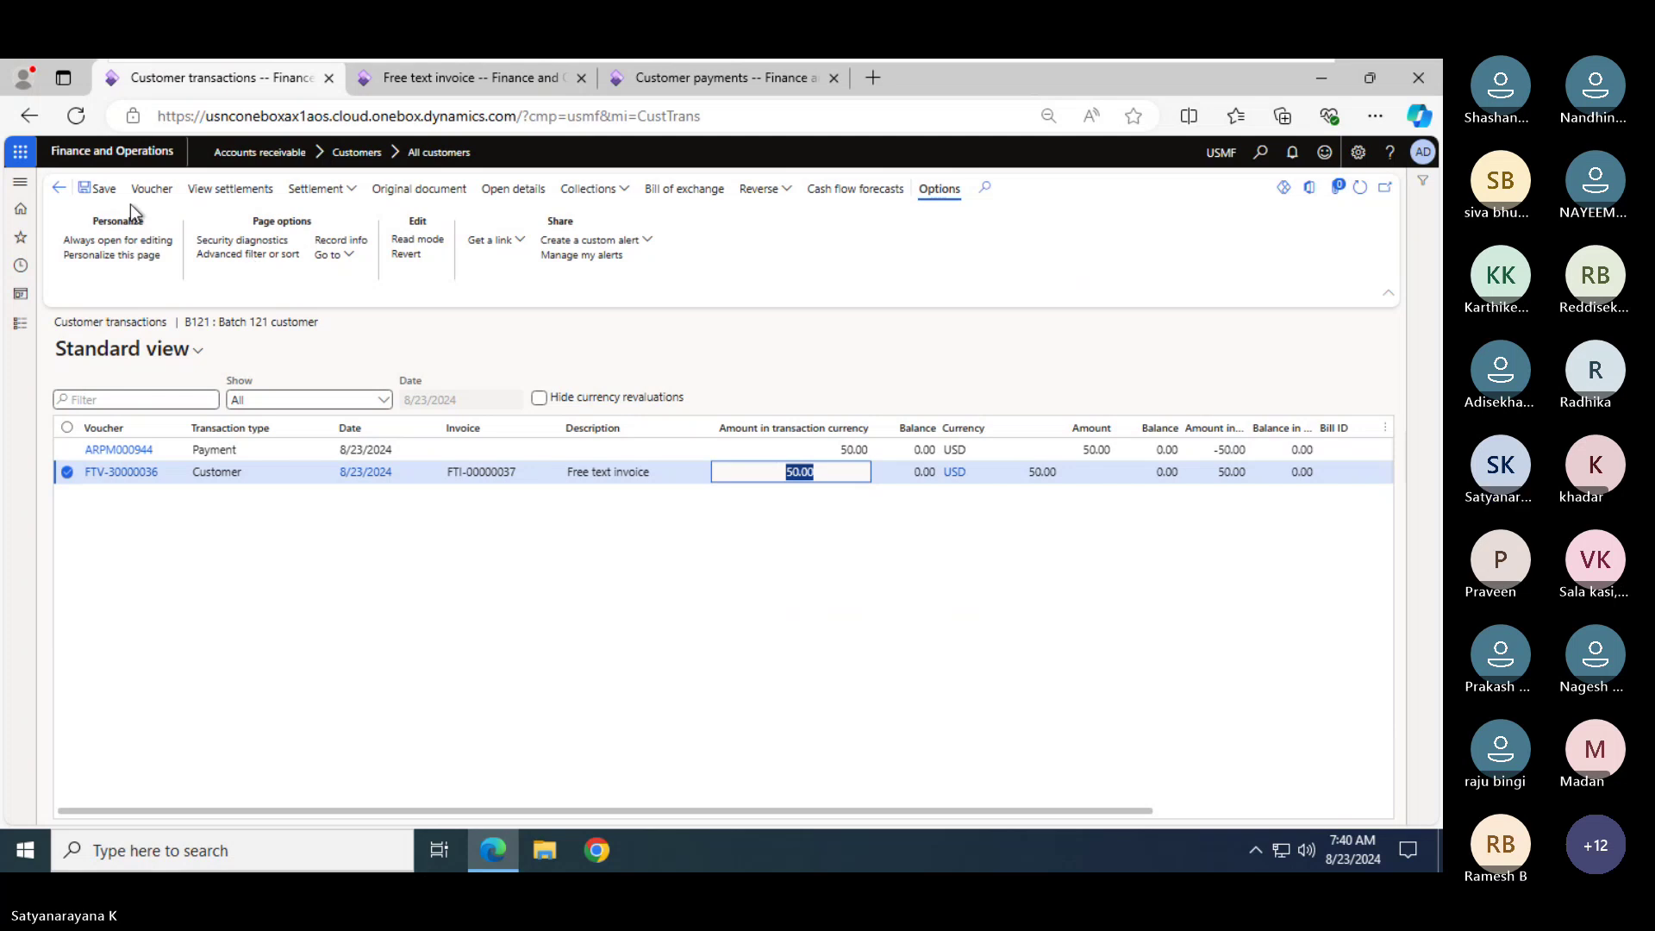
Check the Batch 121 customer's balance and return to the customer record
click(58, 188)
click(335, 248)
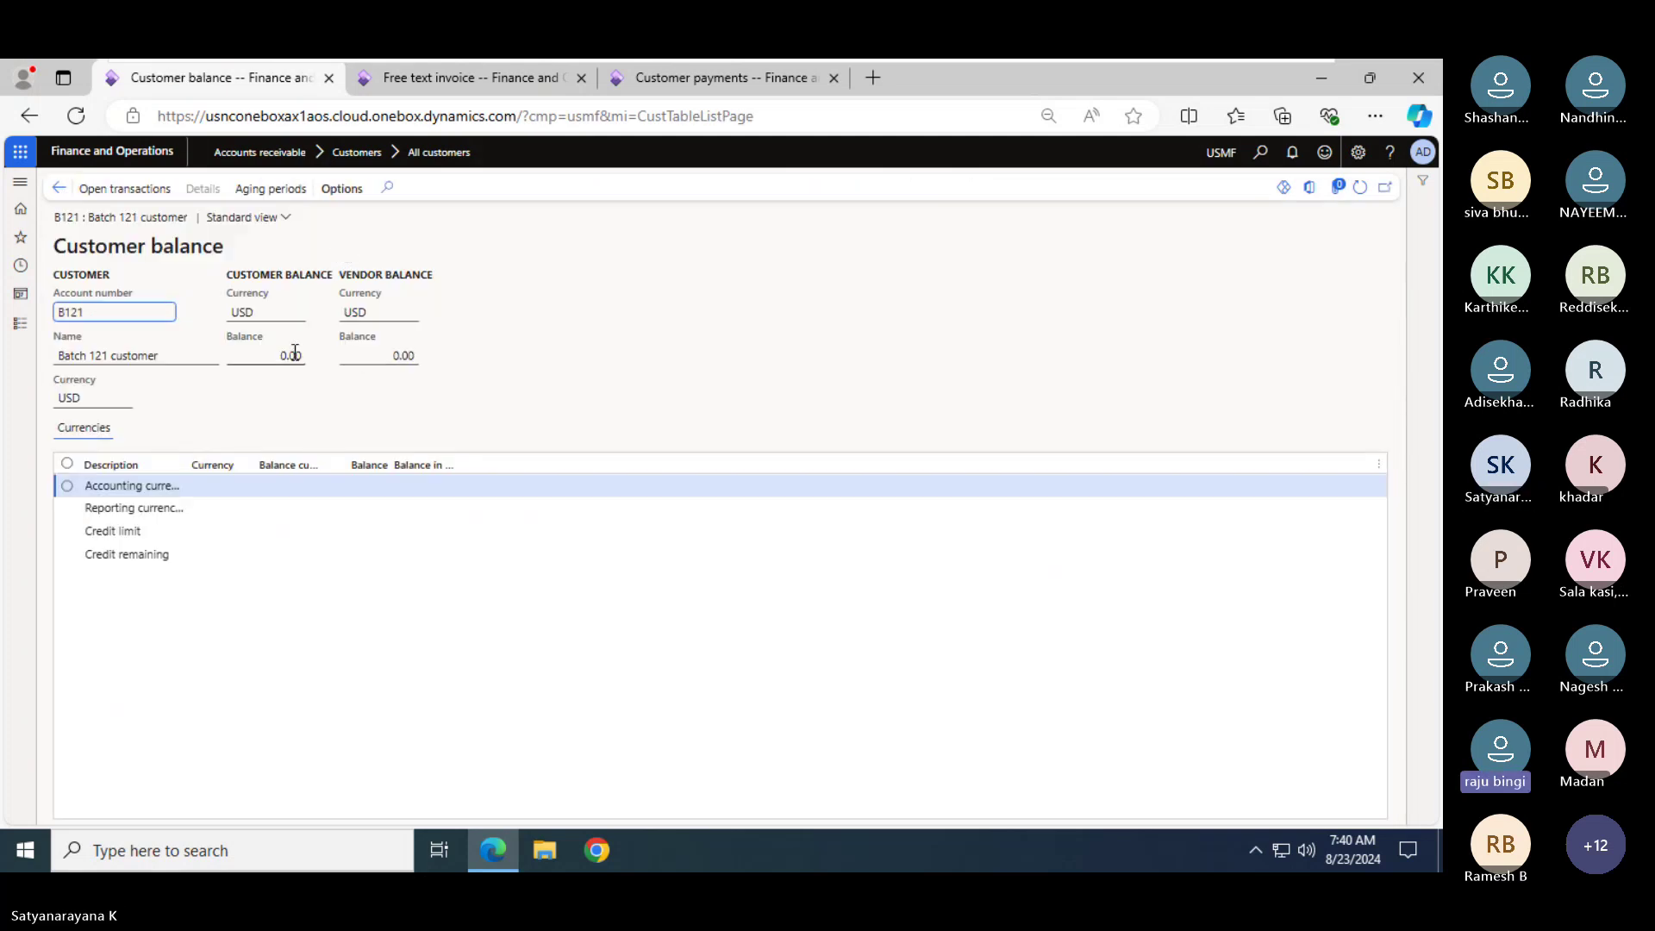
click(58, 189)
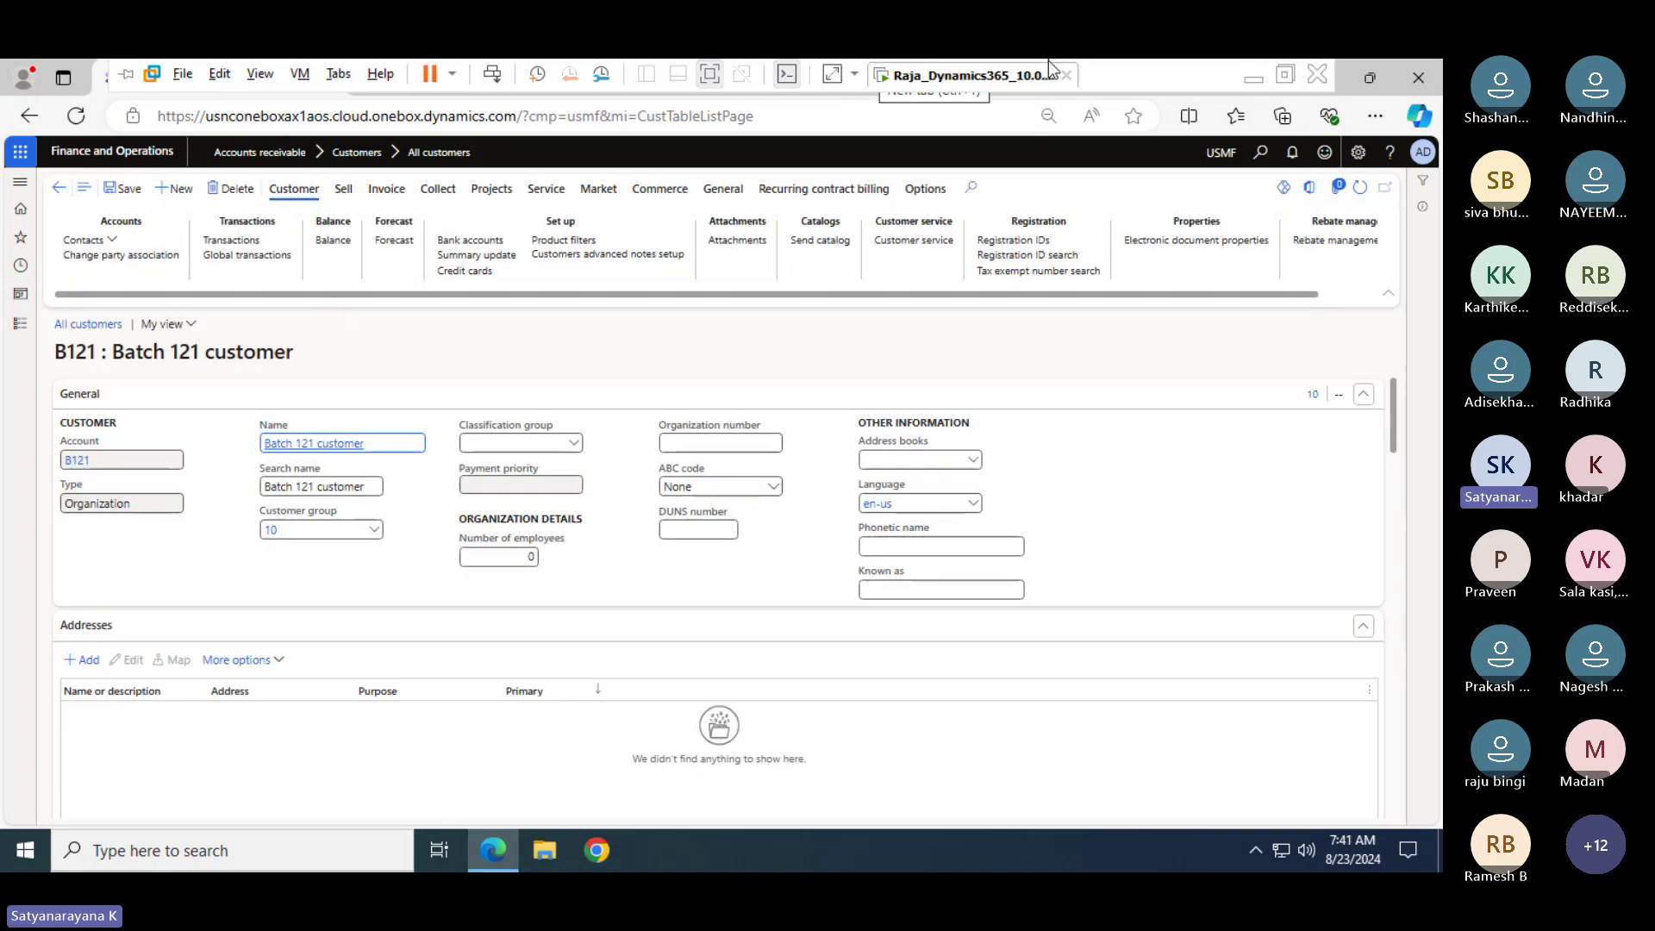
Switch to the 23 Aug 24.txt notes, add the line "Customer a/c Cr" directly under the Customer payment heading, and save
key(alt+Tab)
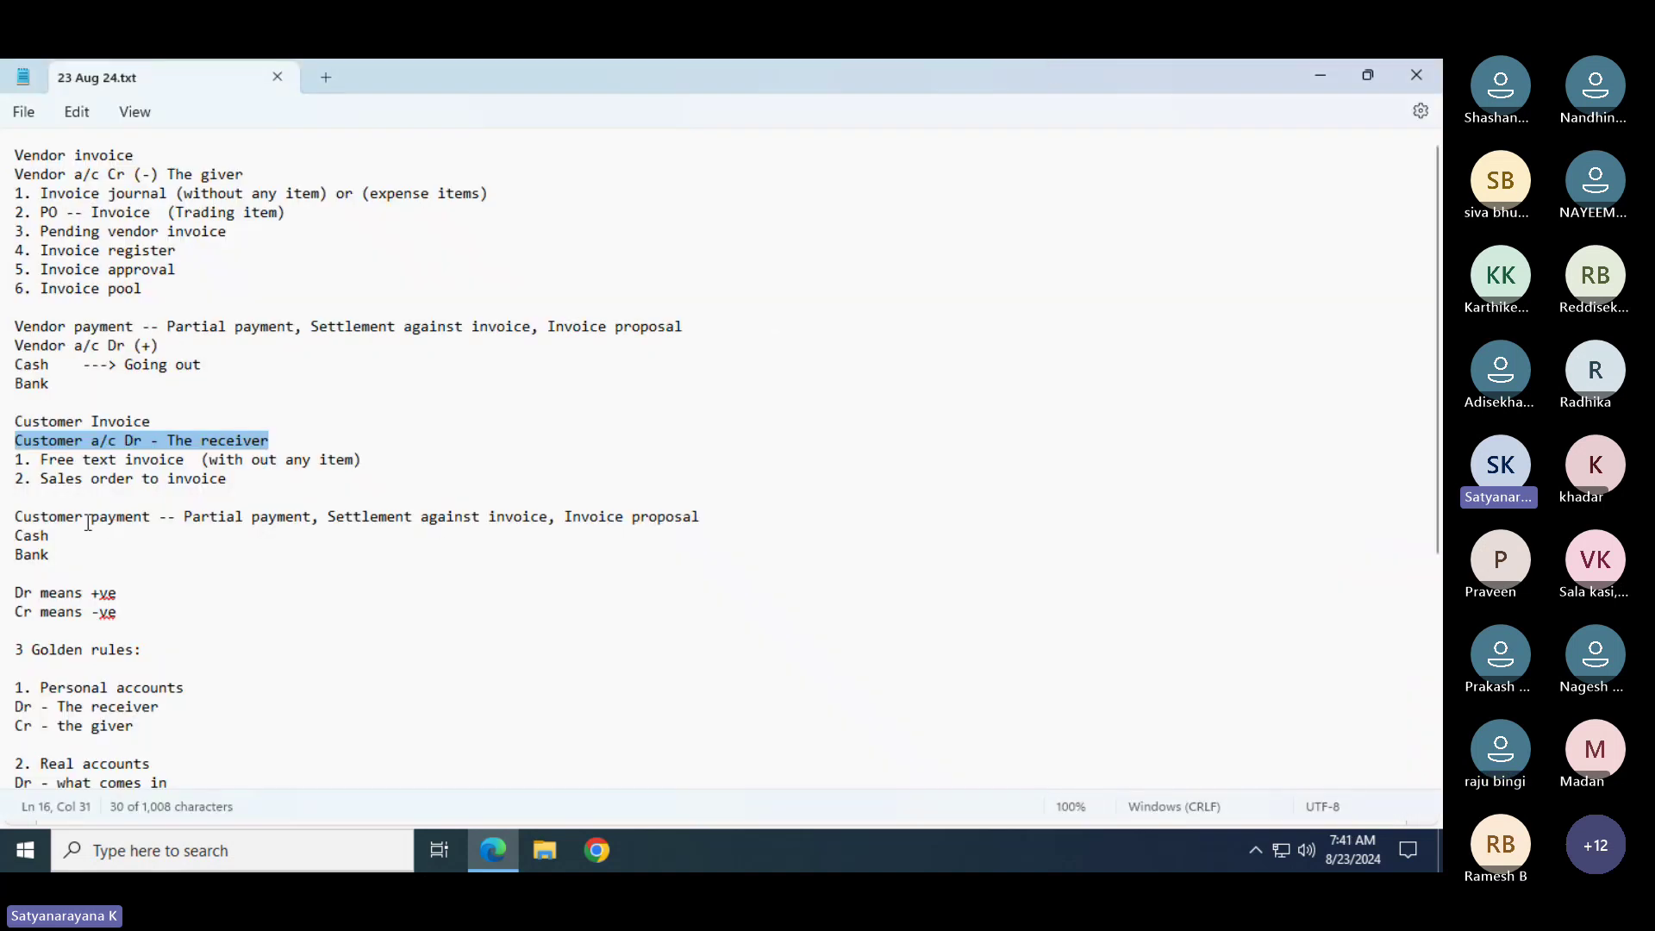
click(706, 511)
key(Return)
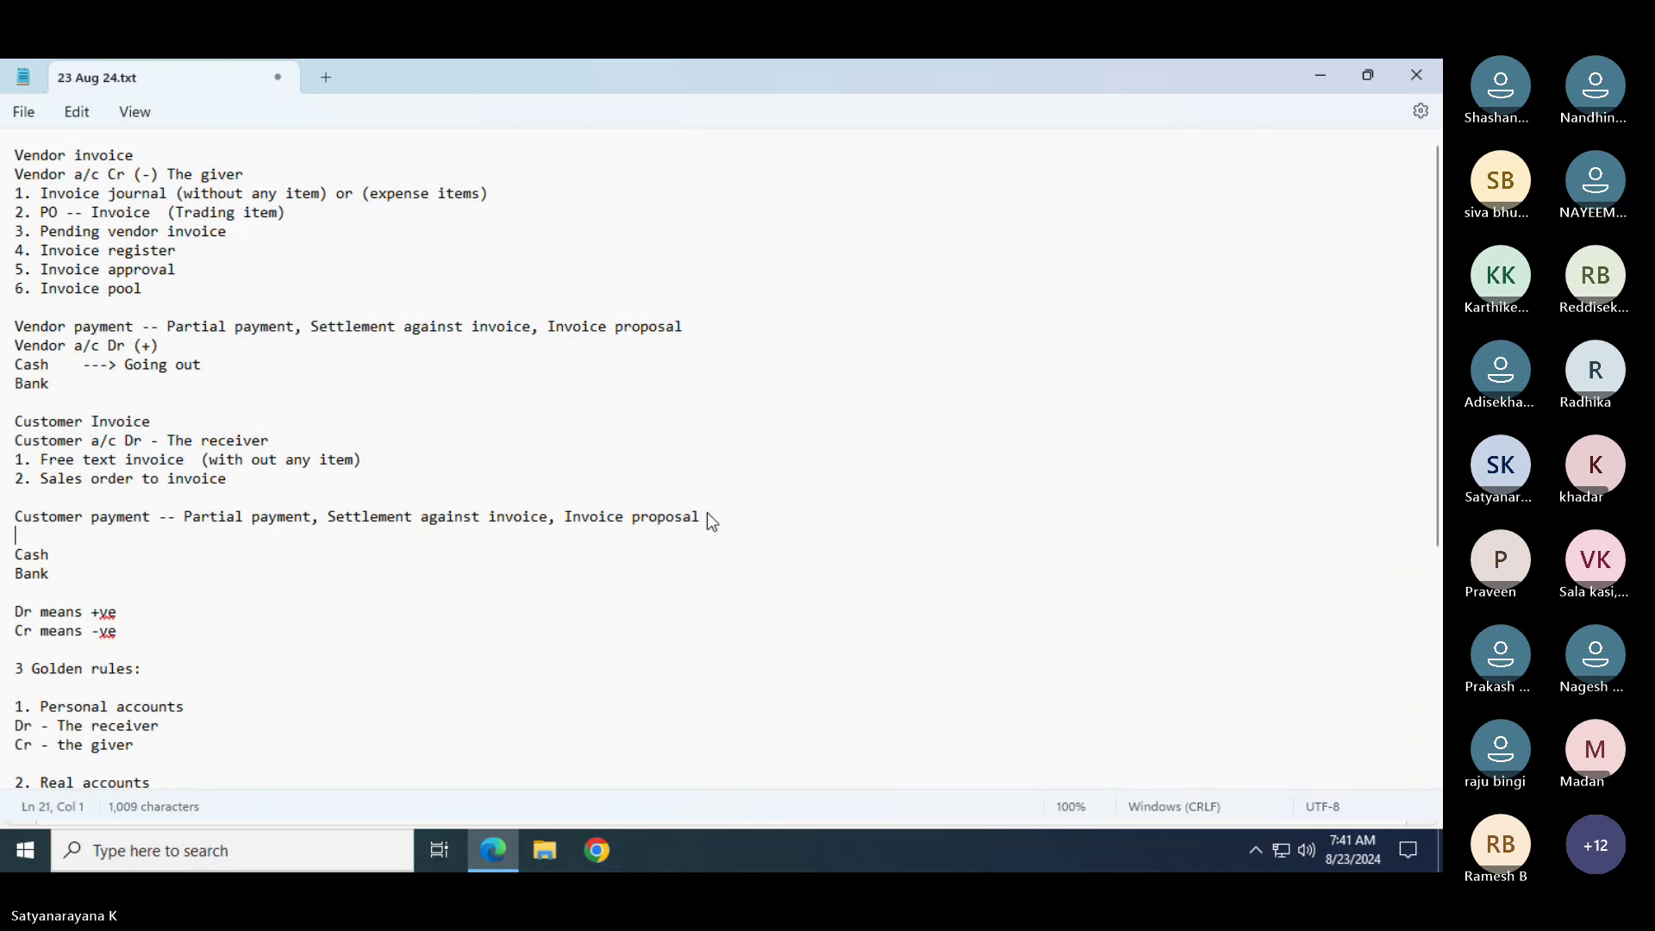
text(Custmer)
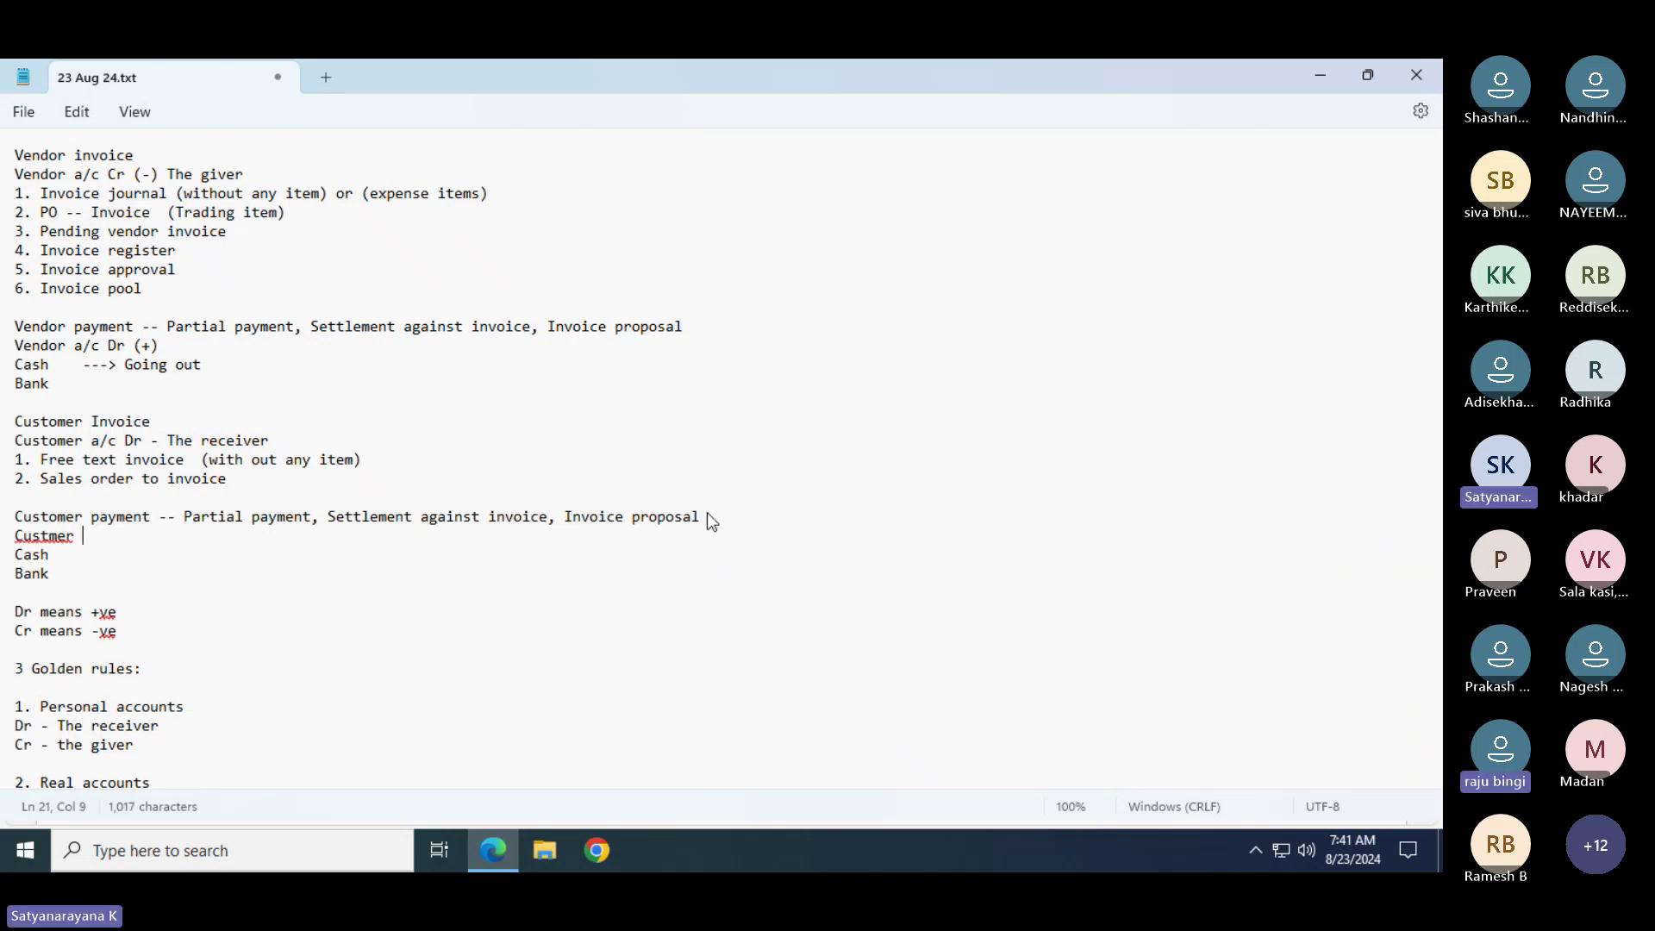
key(BackSpace)
key(BackSpace)
key(BackSpace)
text(omer ac/)
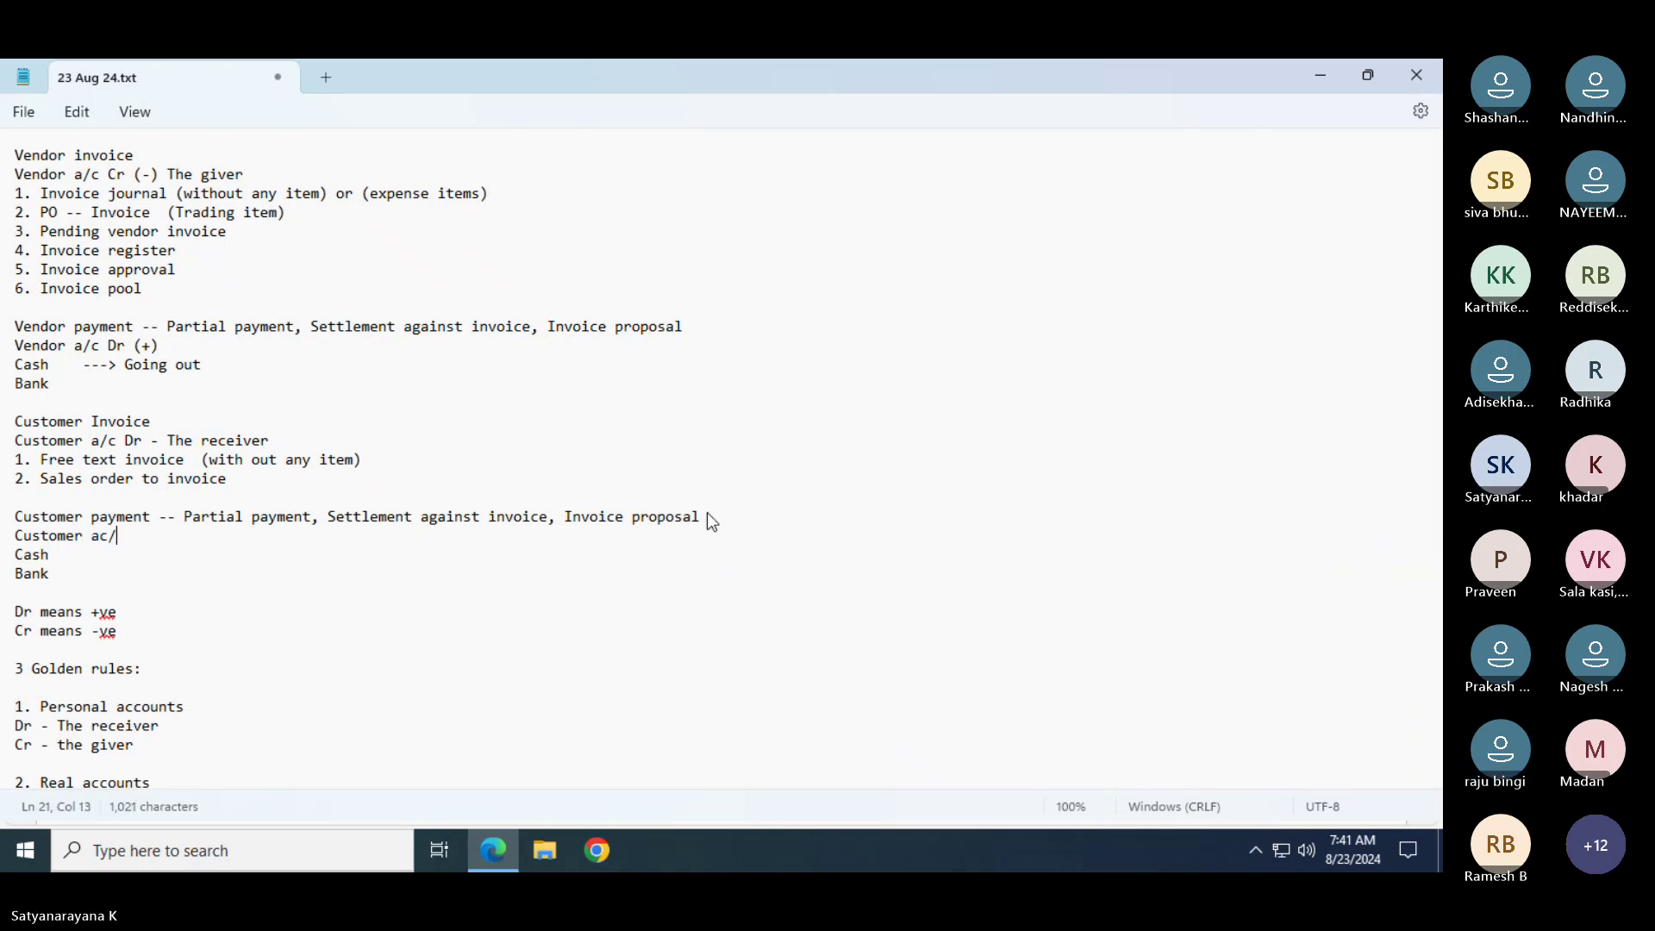
key(BackSpace)
text(/c Cr)
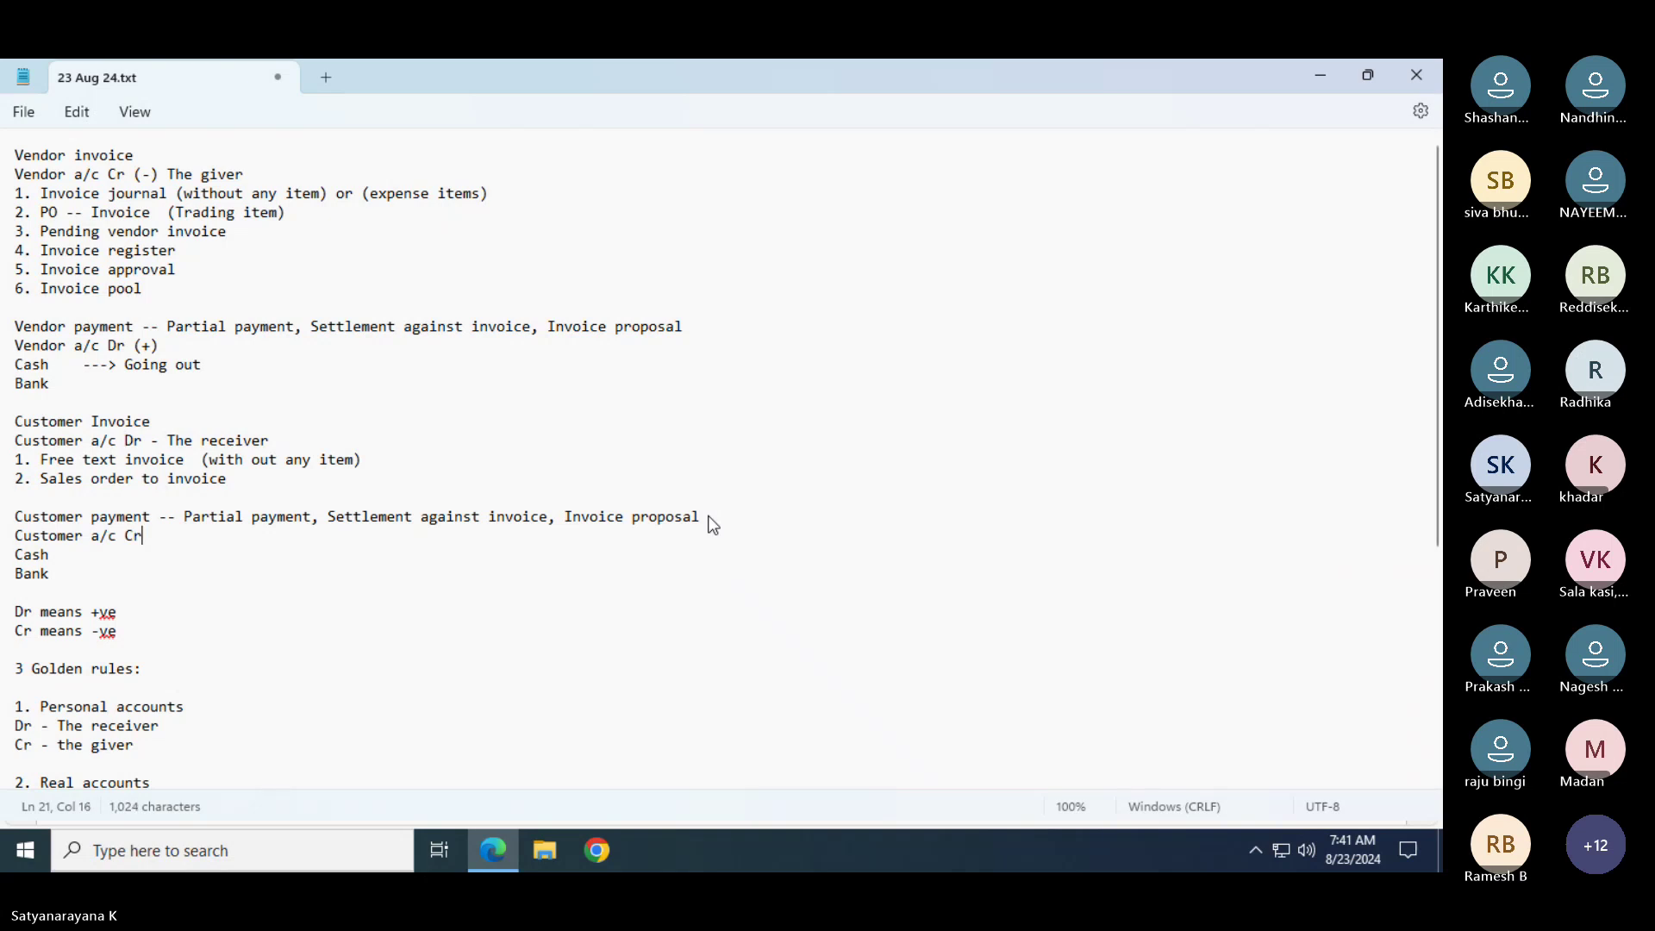
key(ctrl+s)
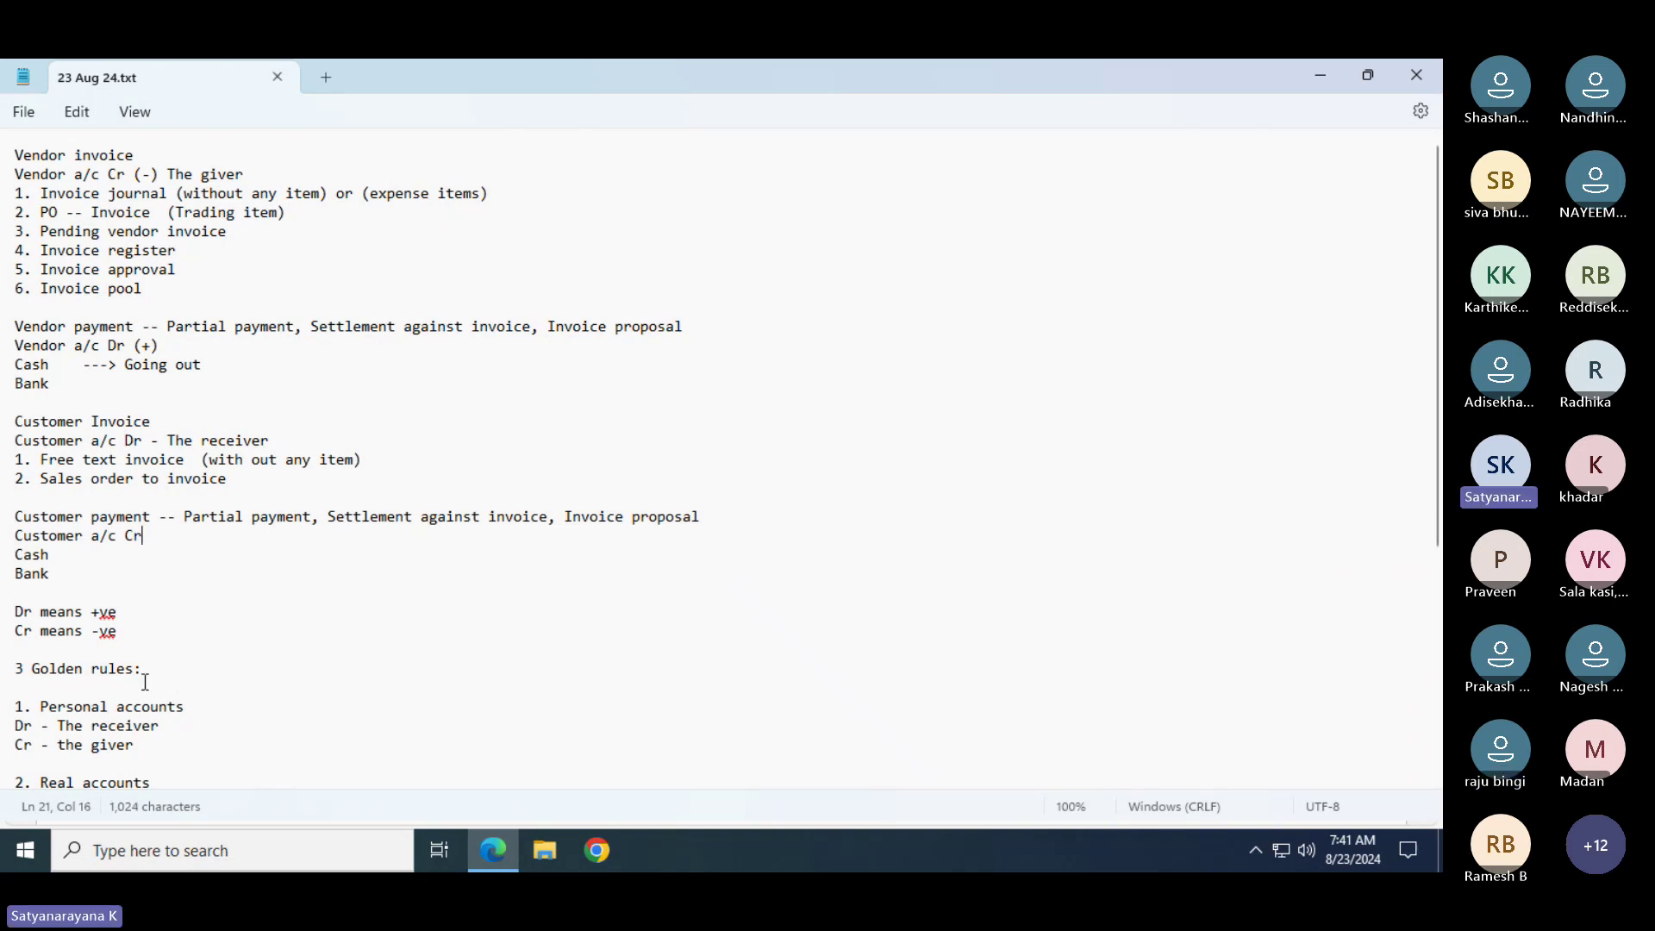
Consult the real accounts debit rule and extend the customer payment Cash line with "-------------> Dr - What comes In", then save
click(189, 728)
key(Down)
key(Down)
key(Down)
key(Down)
key(Down)
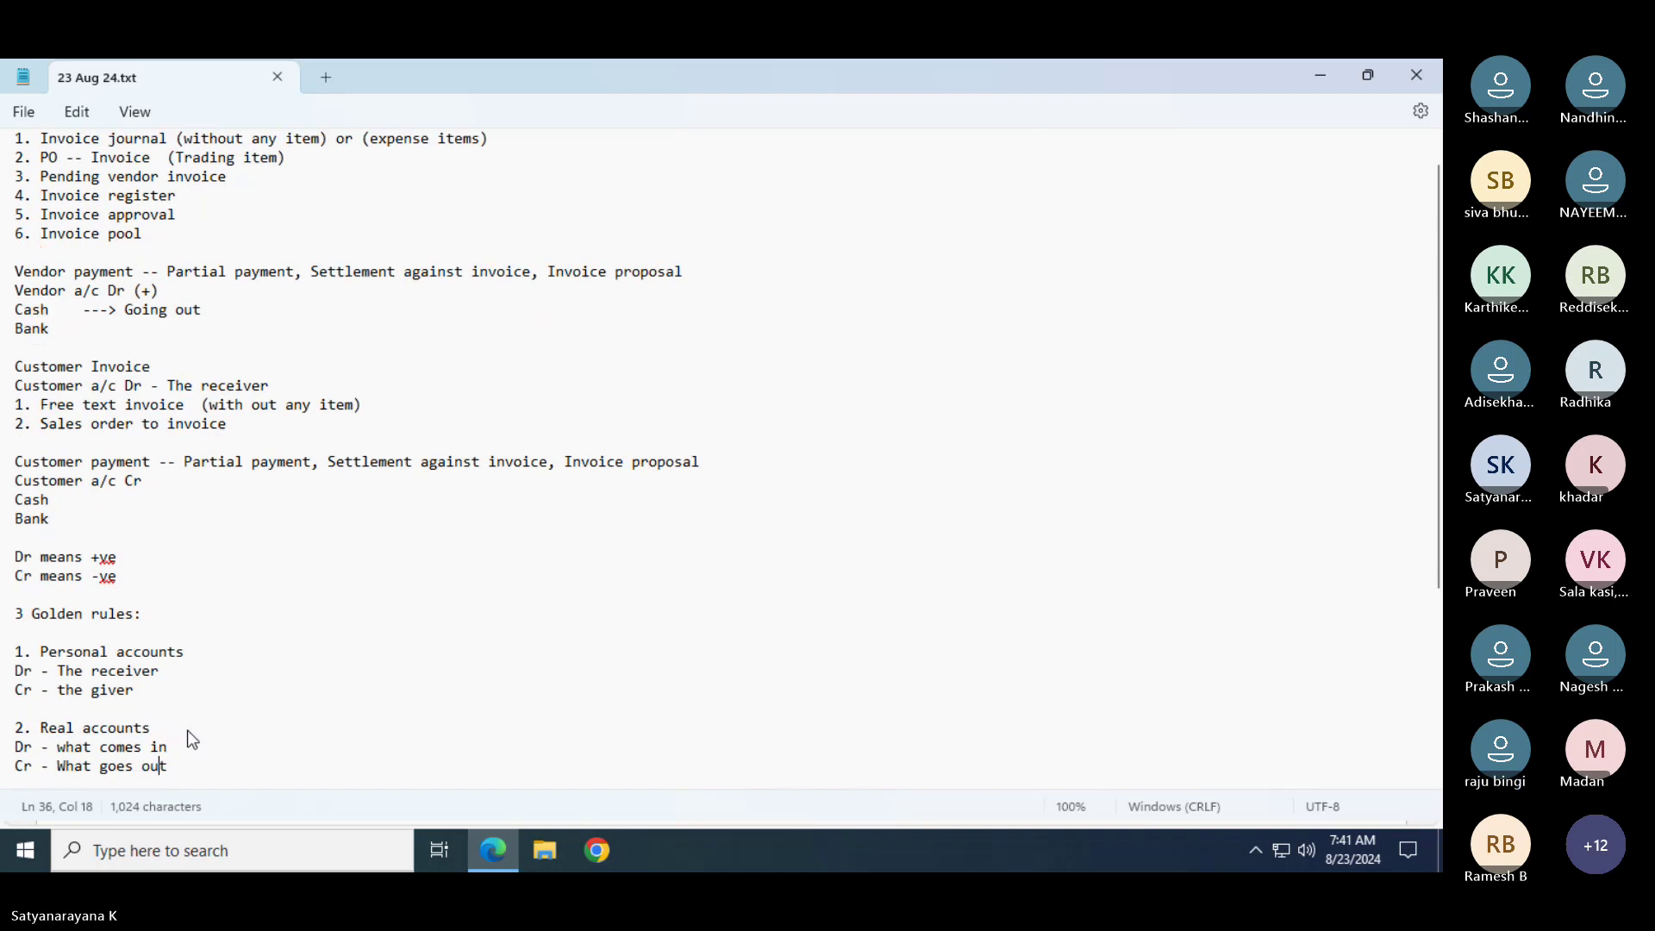
drag(178, 746, 16, 746)
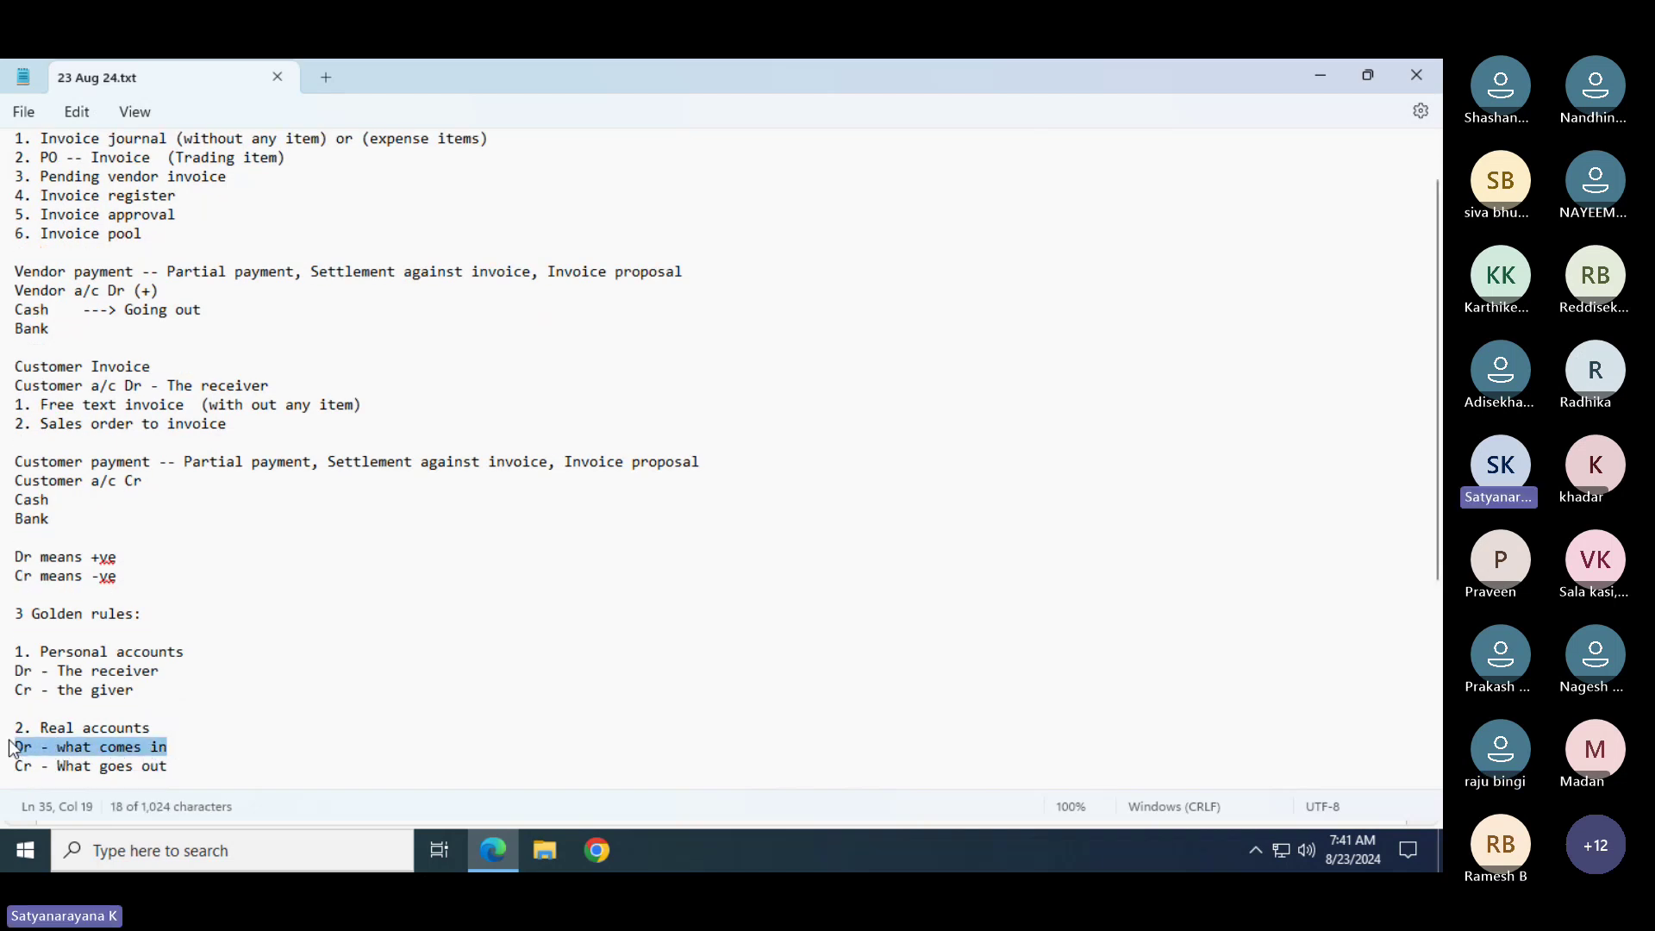
click(52, 502)
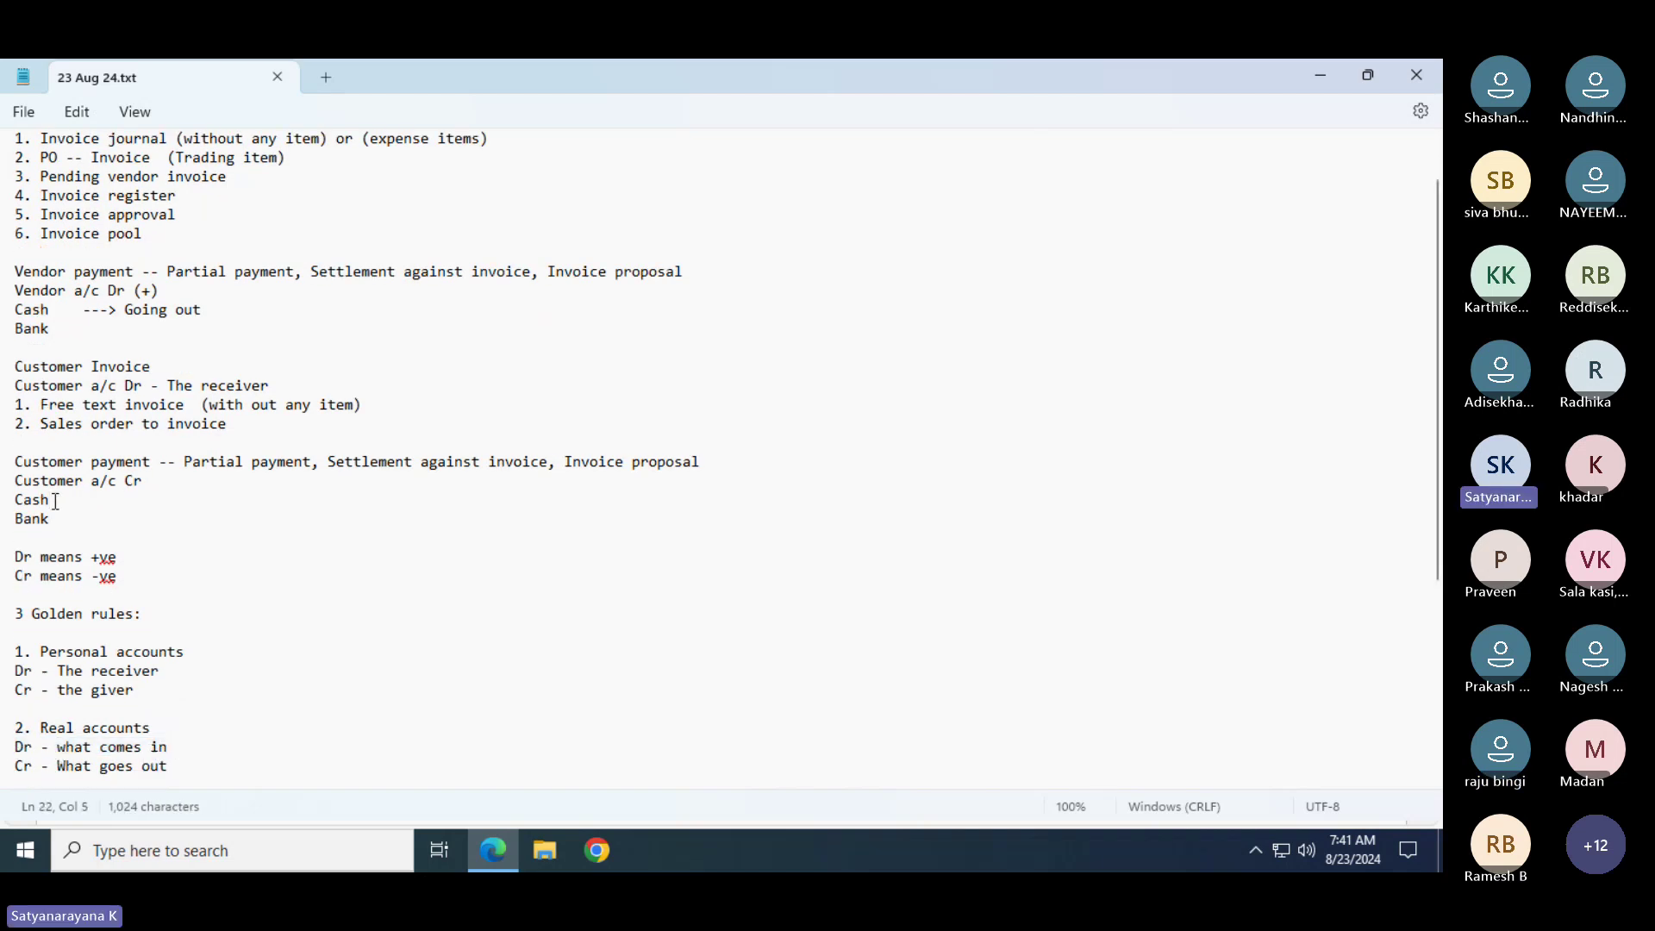
text(-------------> D)
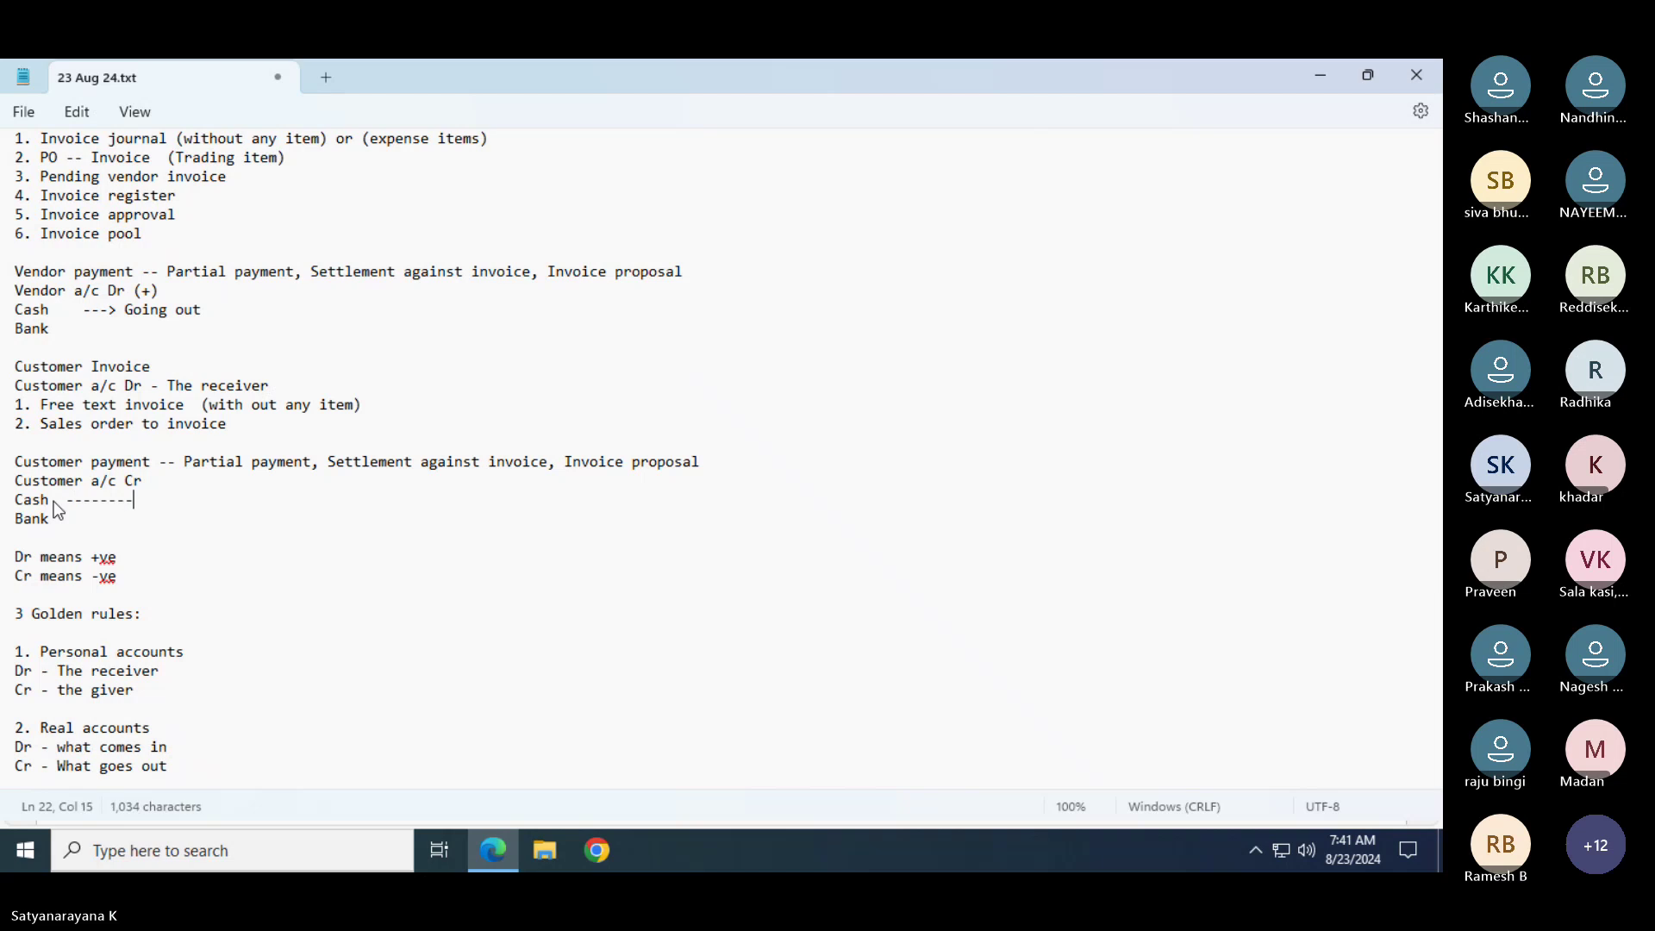
text(r - Waht)
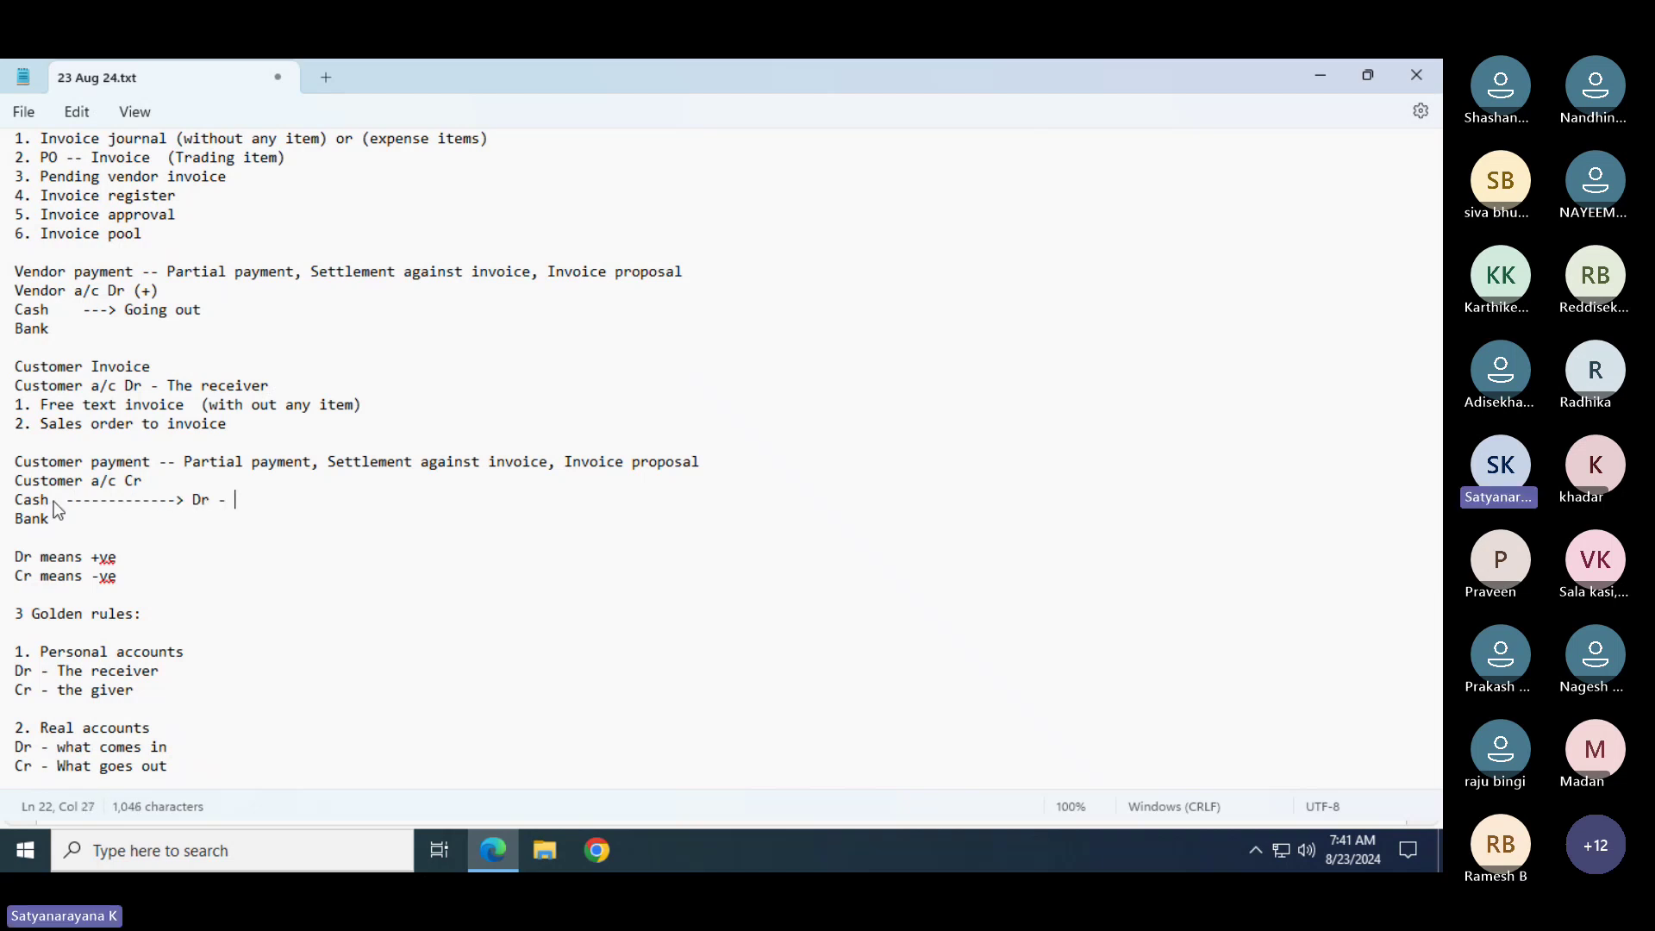
key(BackSpace)
key(BackSpace)
key(BackSpace)
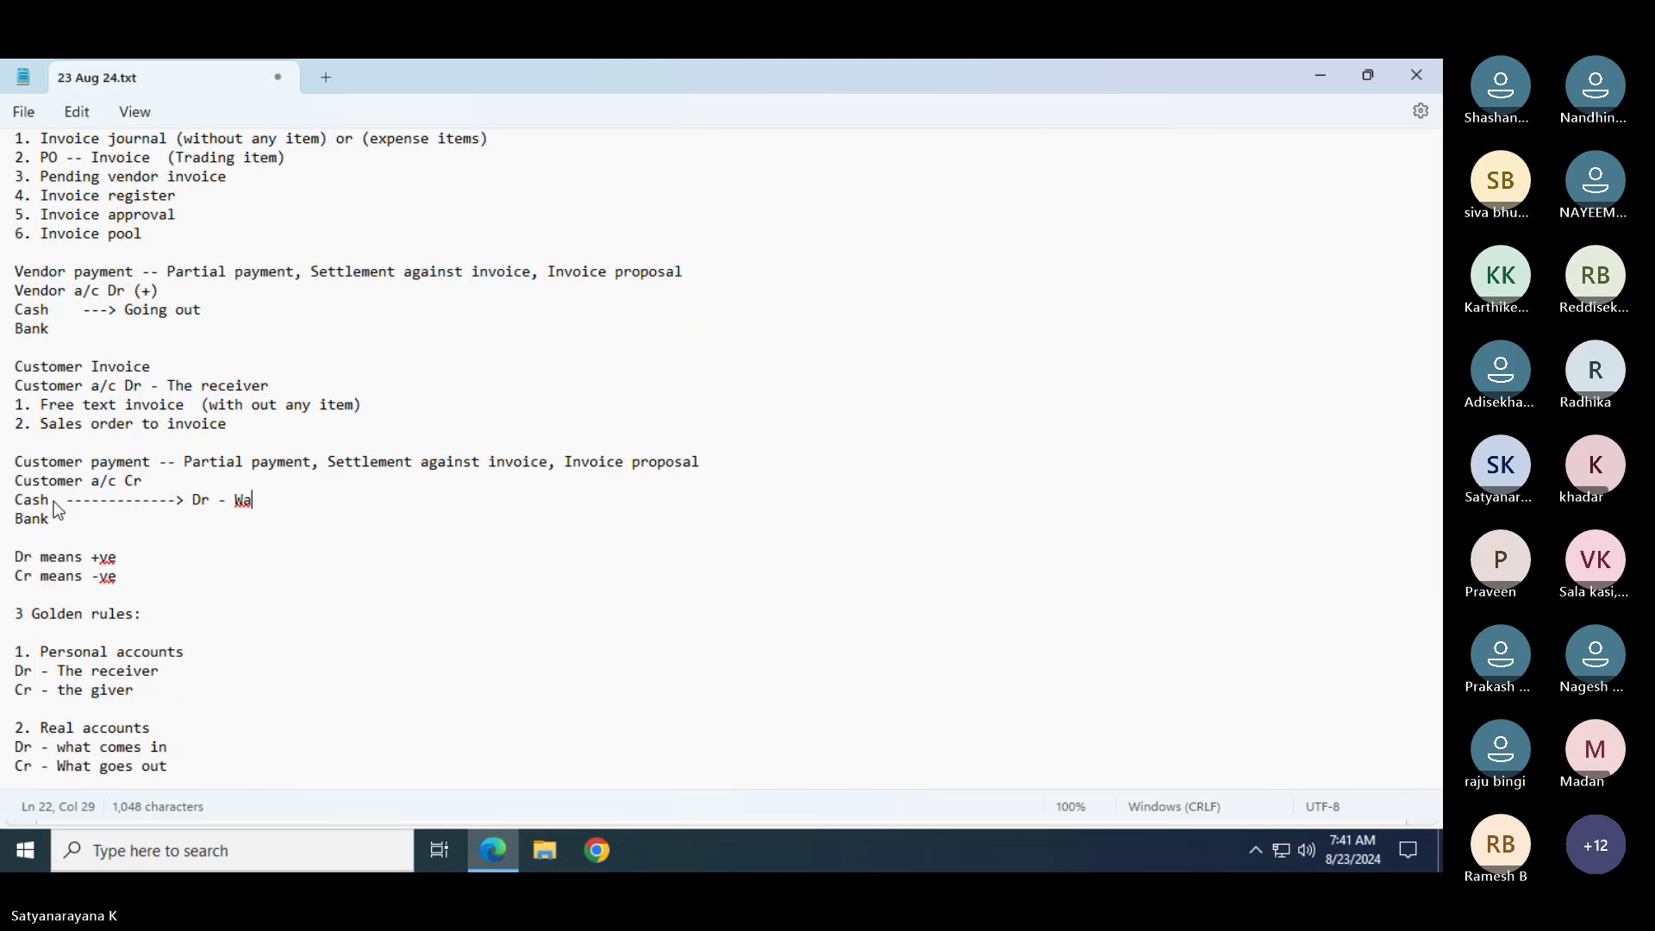
text(hat comes )
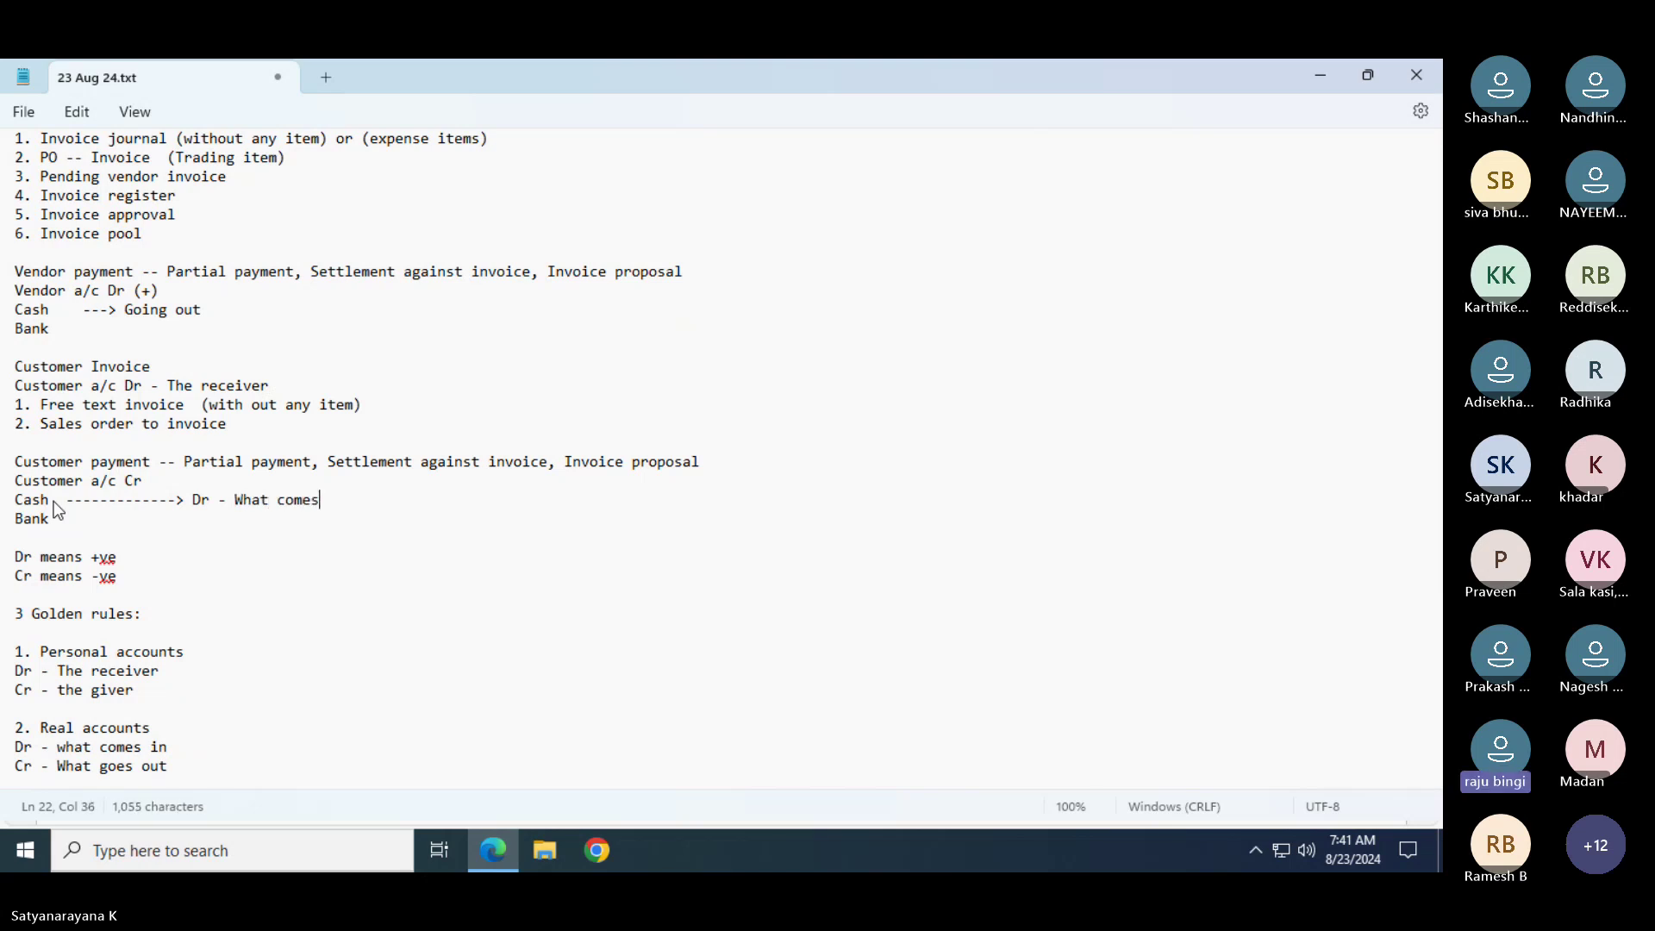
text(In)
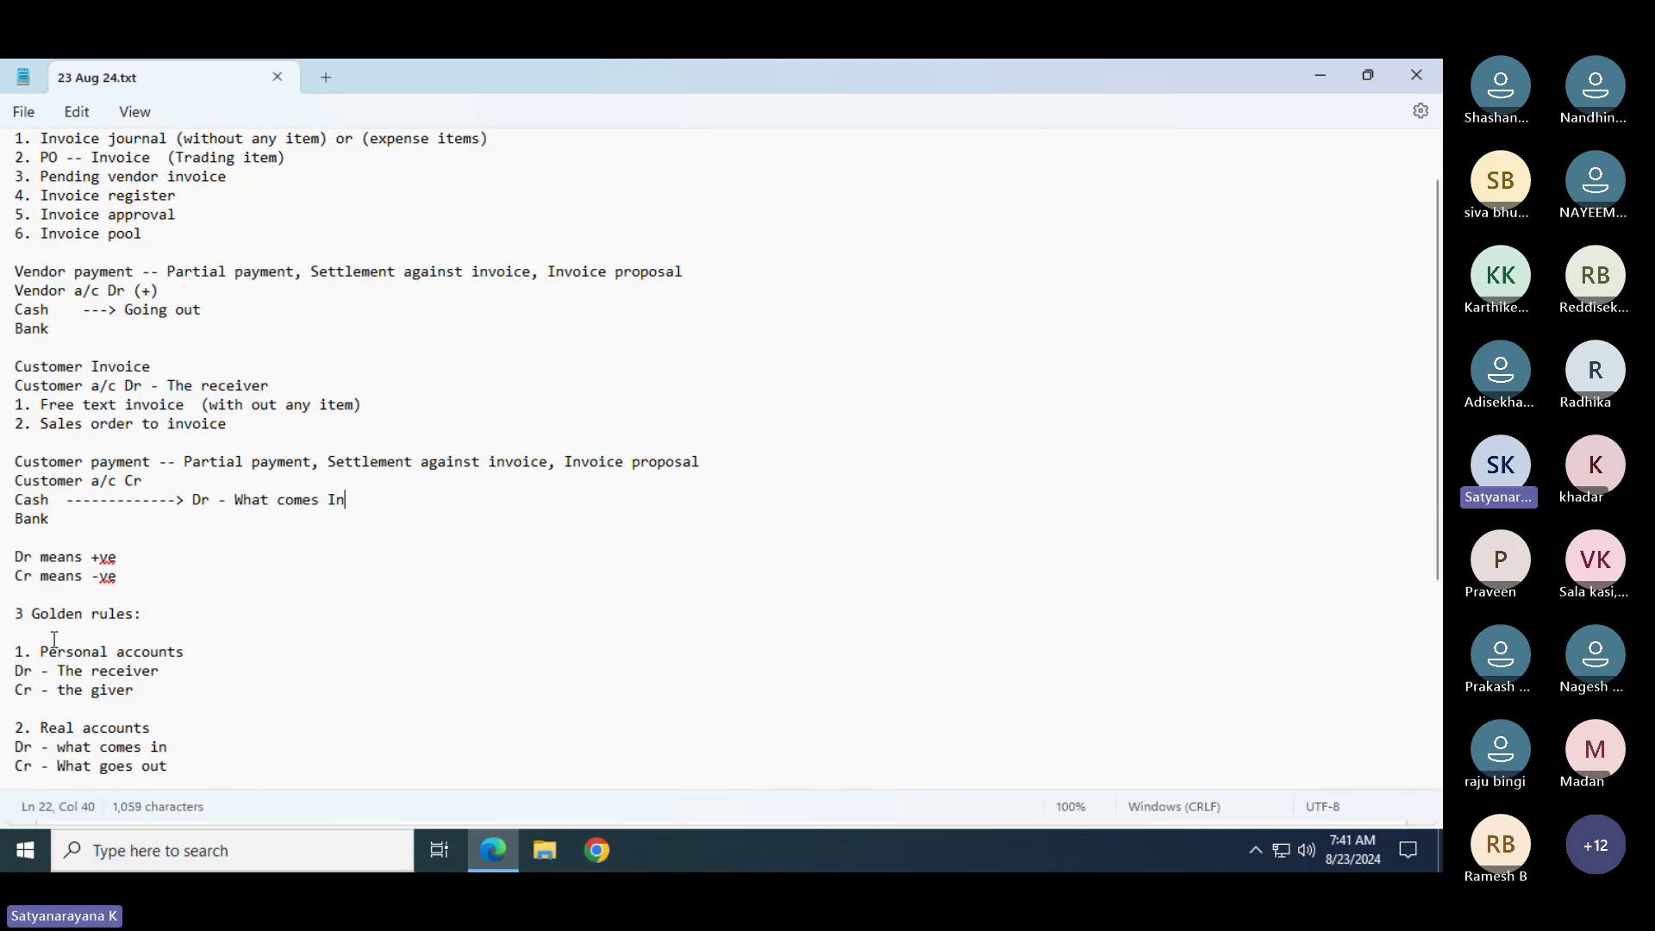
Compare the real accounts debit rule with the Cash line under Customer payment
drag(168, 747, 5, 756)
drag(50, 500, 18, 508)
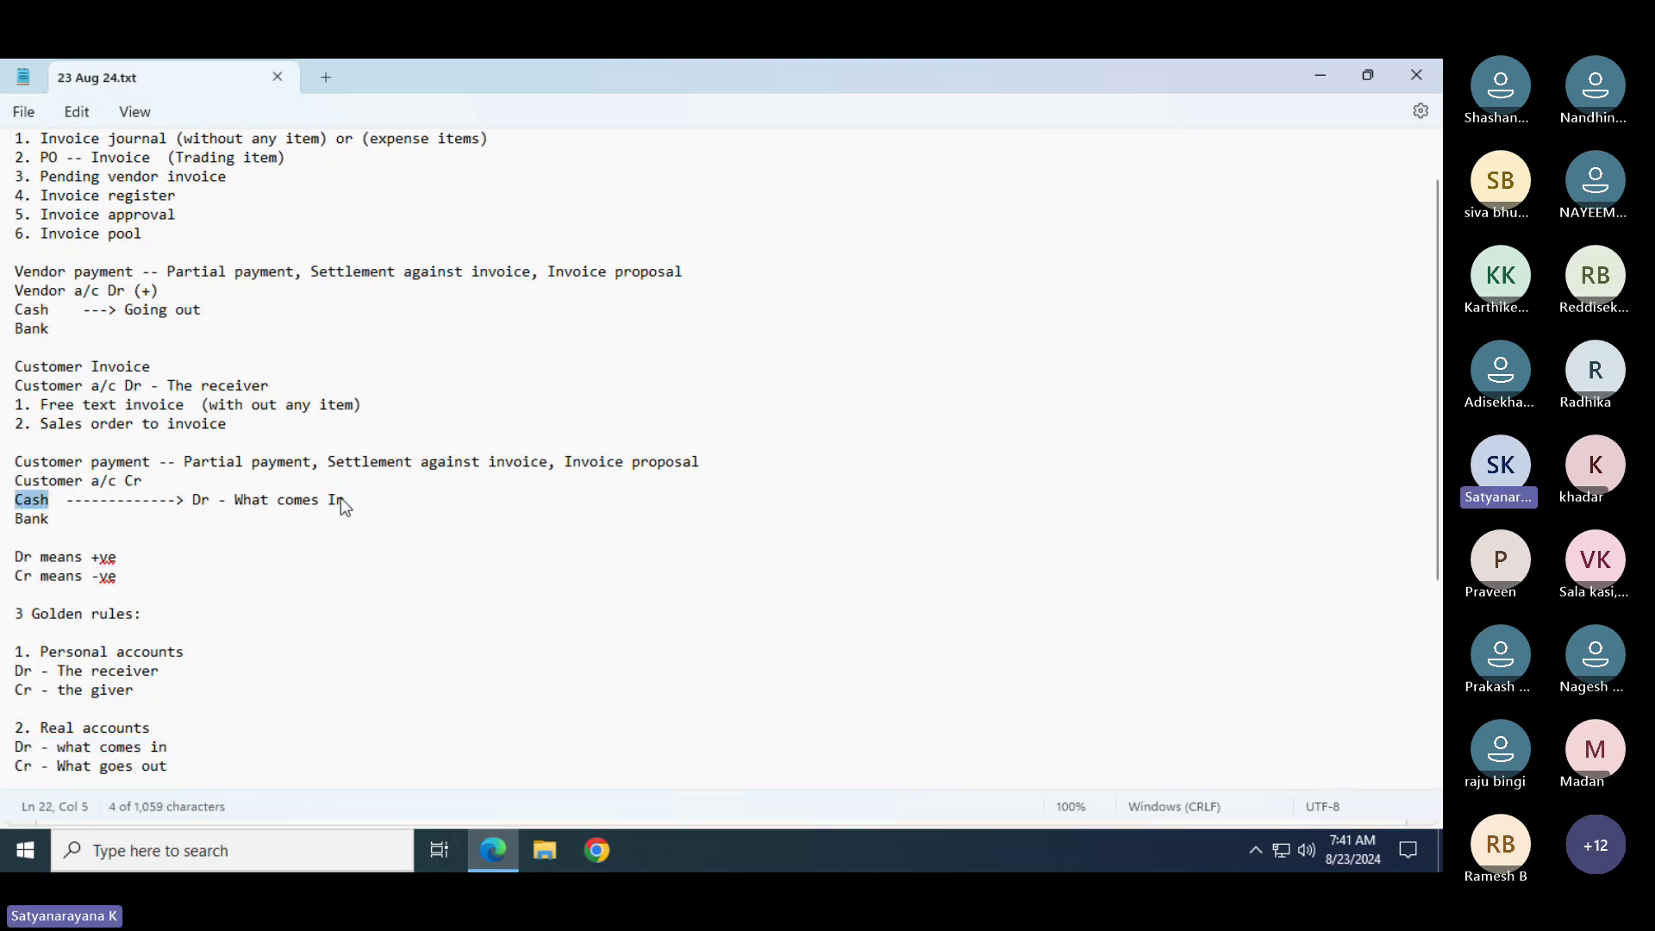
drag(337, 500, 19, 509)
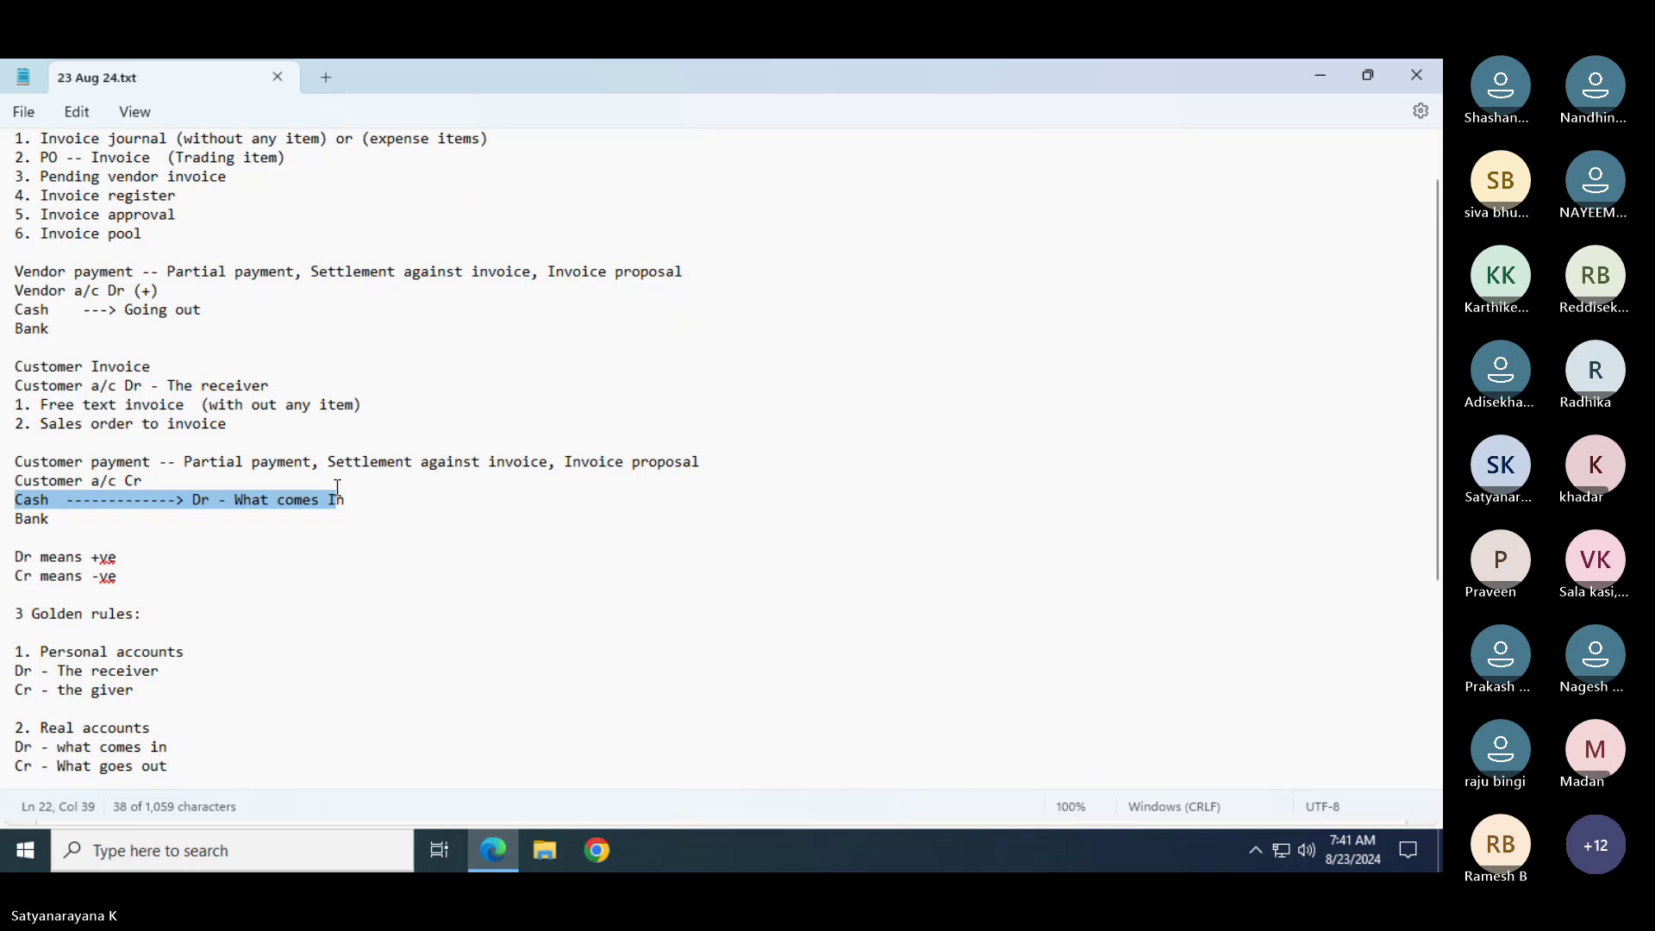
click(168, 473)
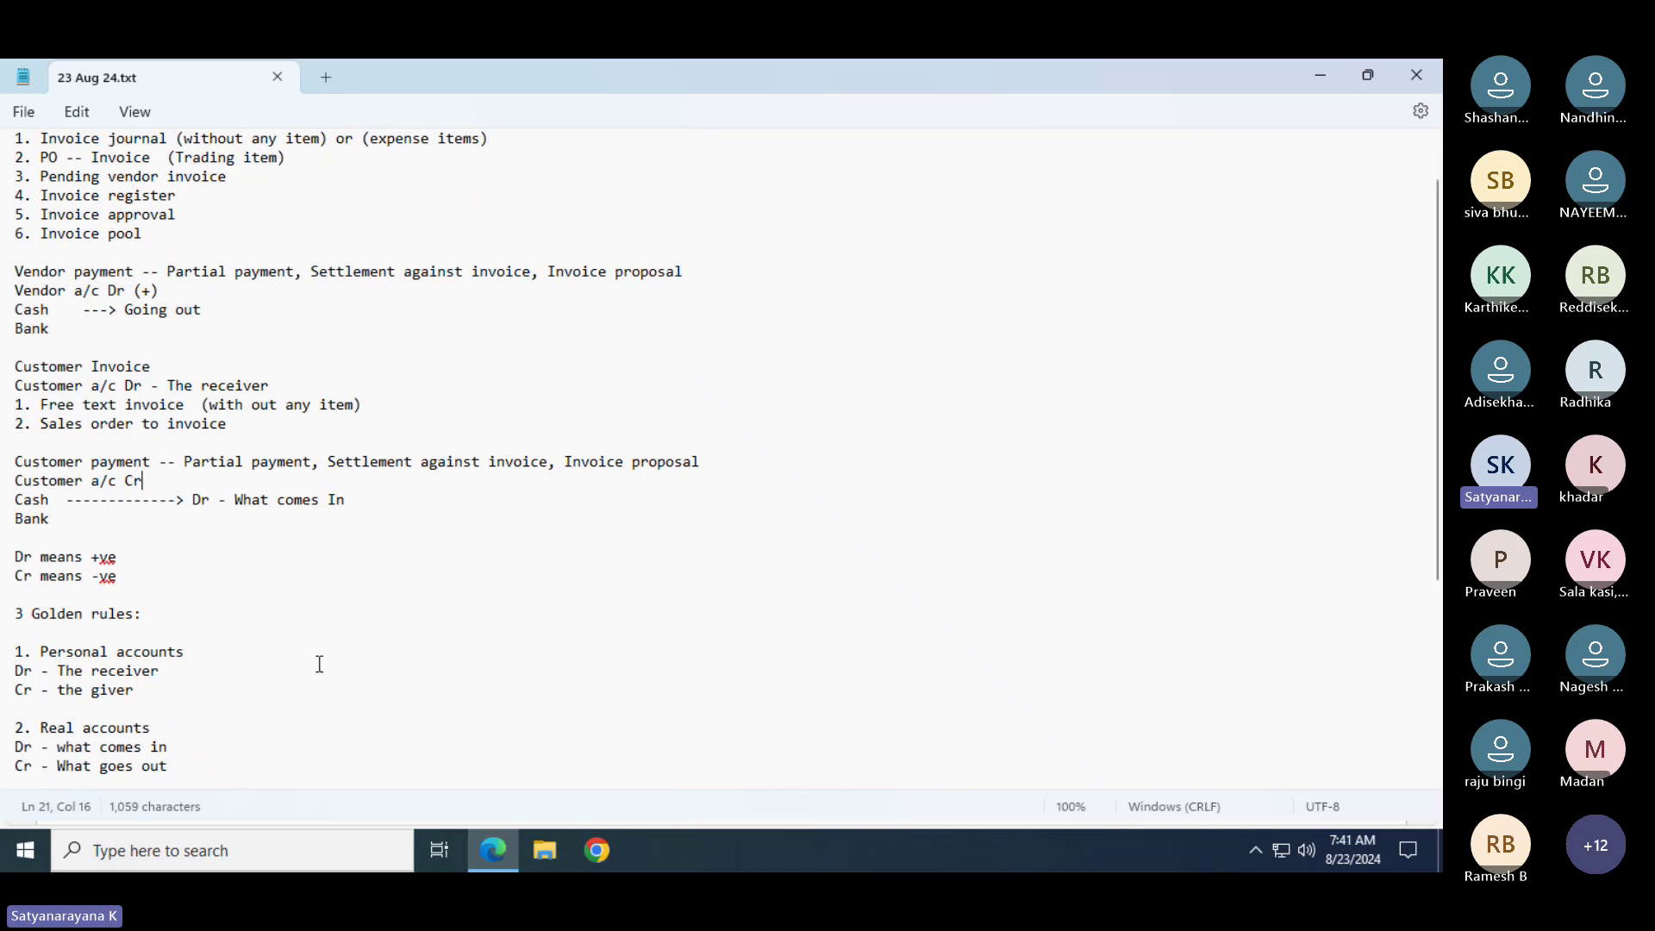
Add the heading "Vendor invoice:" at the end of the notes, below the Free text invoice section
click(229, 670)
key(Down)
key(Down)
key(Down)
key(Down)
key(Down)
key(Down)
key(Down)
key(Down)
key(Down)
key(Down)
key(Down)
key(Down)
key(Down)
key(Down)
key(Down)
key(Down)
key(Down)
key(Down)
key(Down)
key(Down)
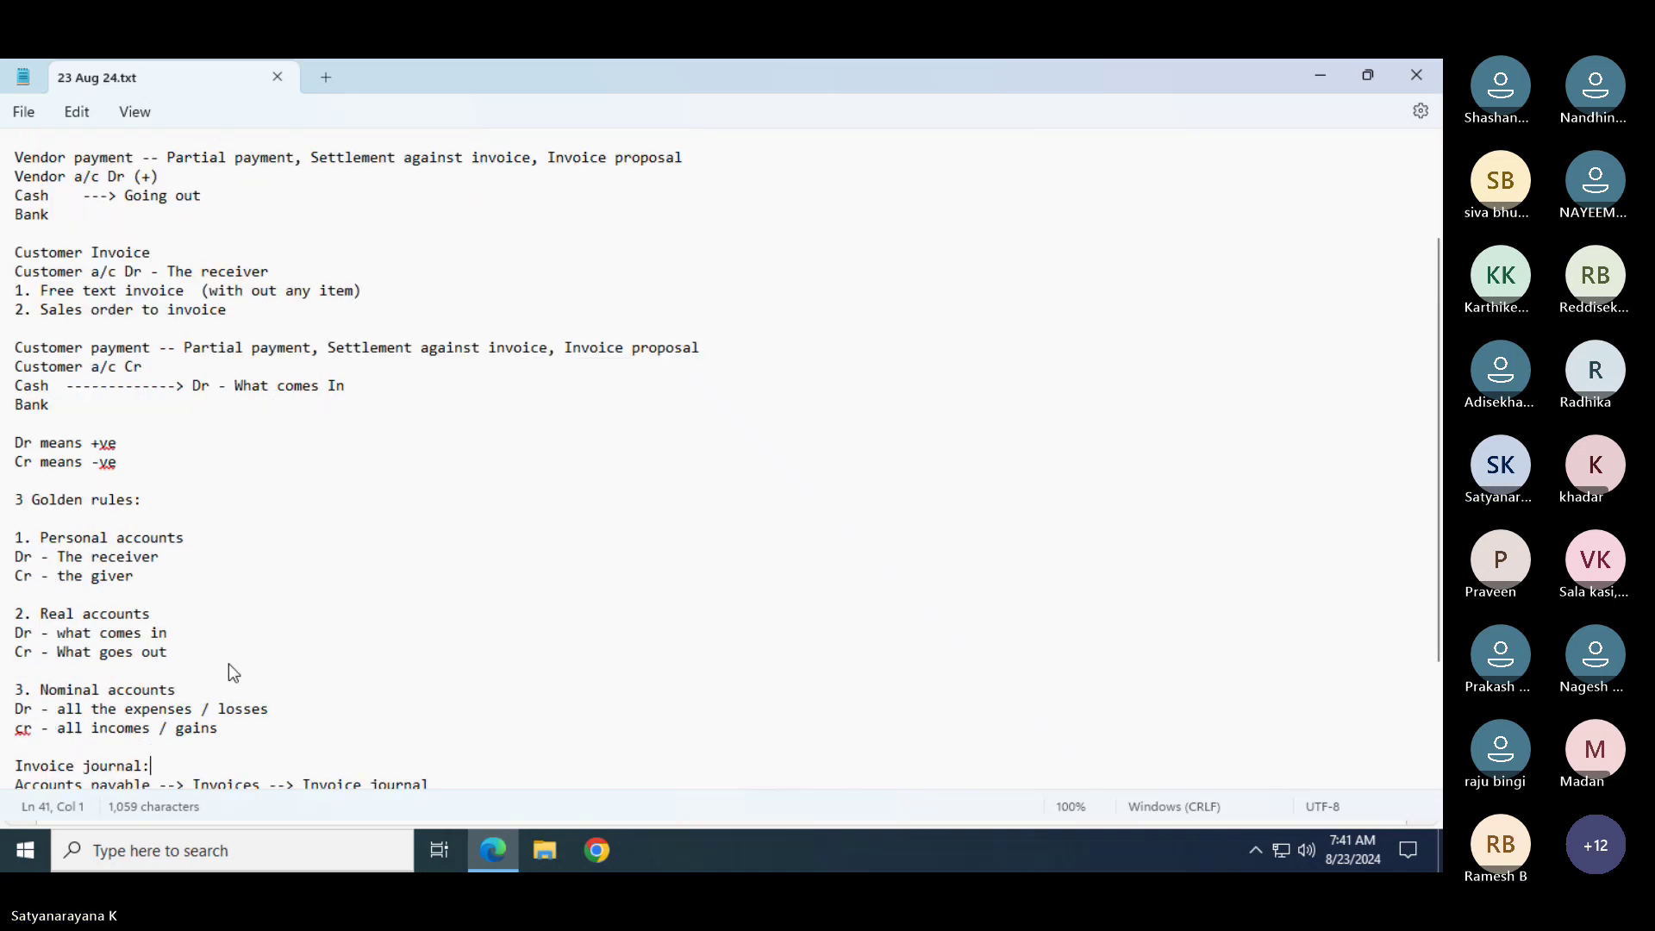
key(Up)
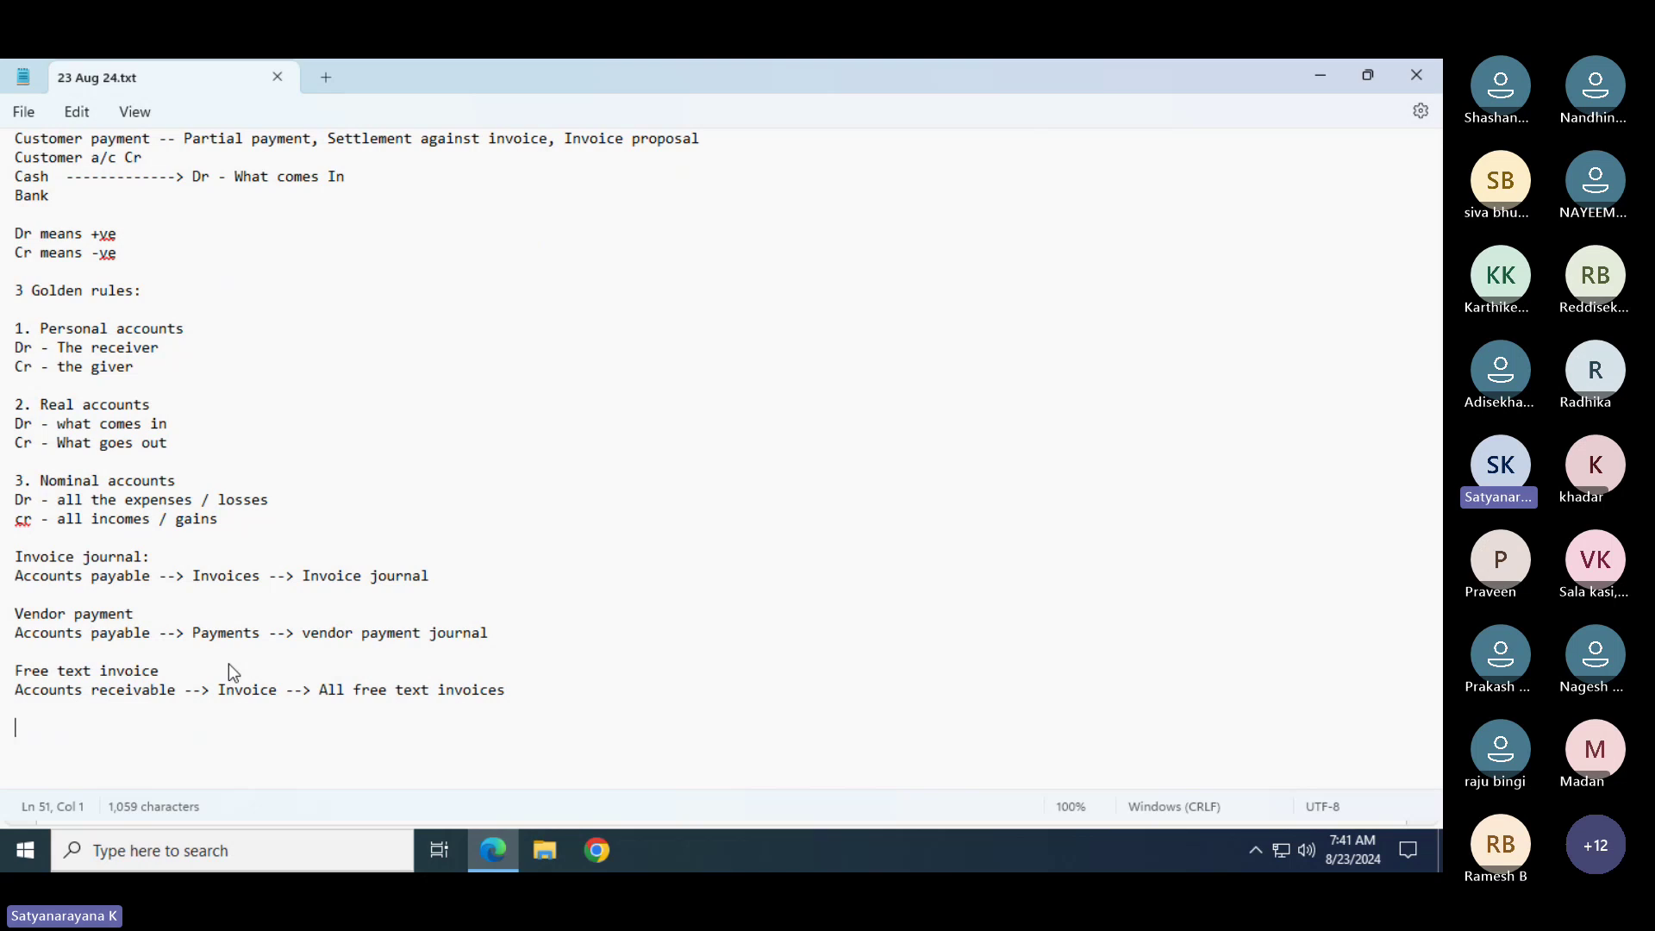
text(Vendor in)
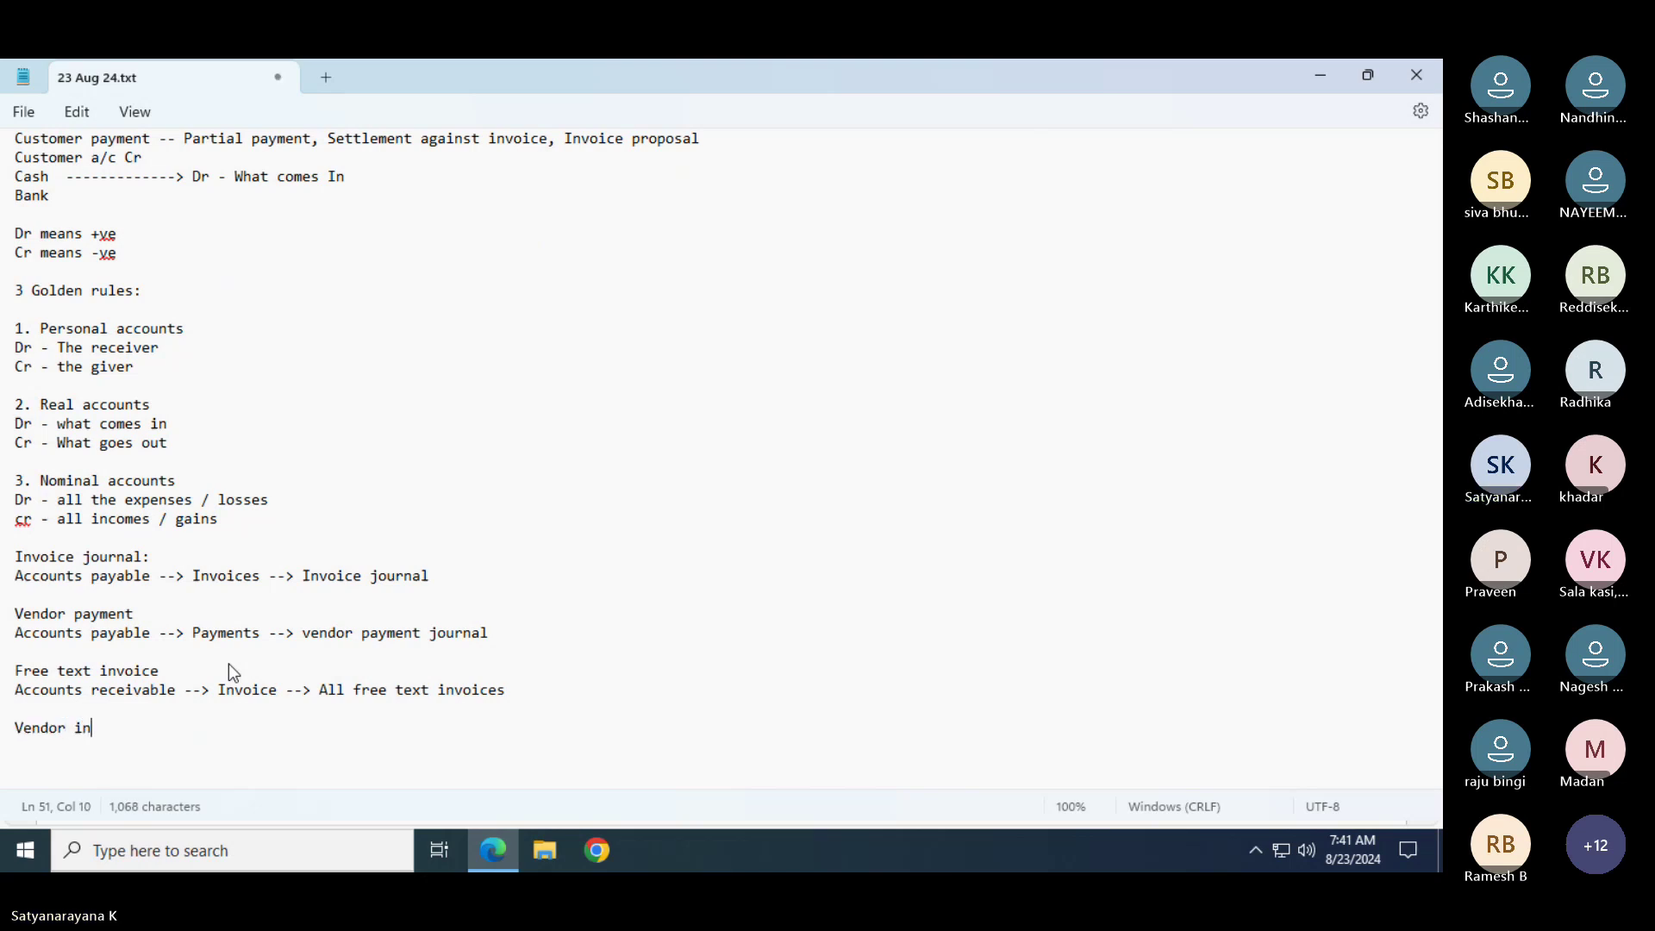
text(voi)
key(BackSpace)
key(BackSpace)
text(voice)
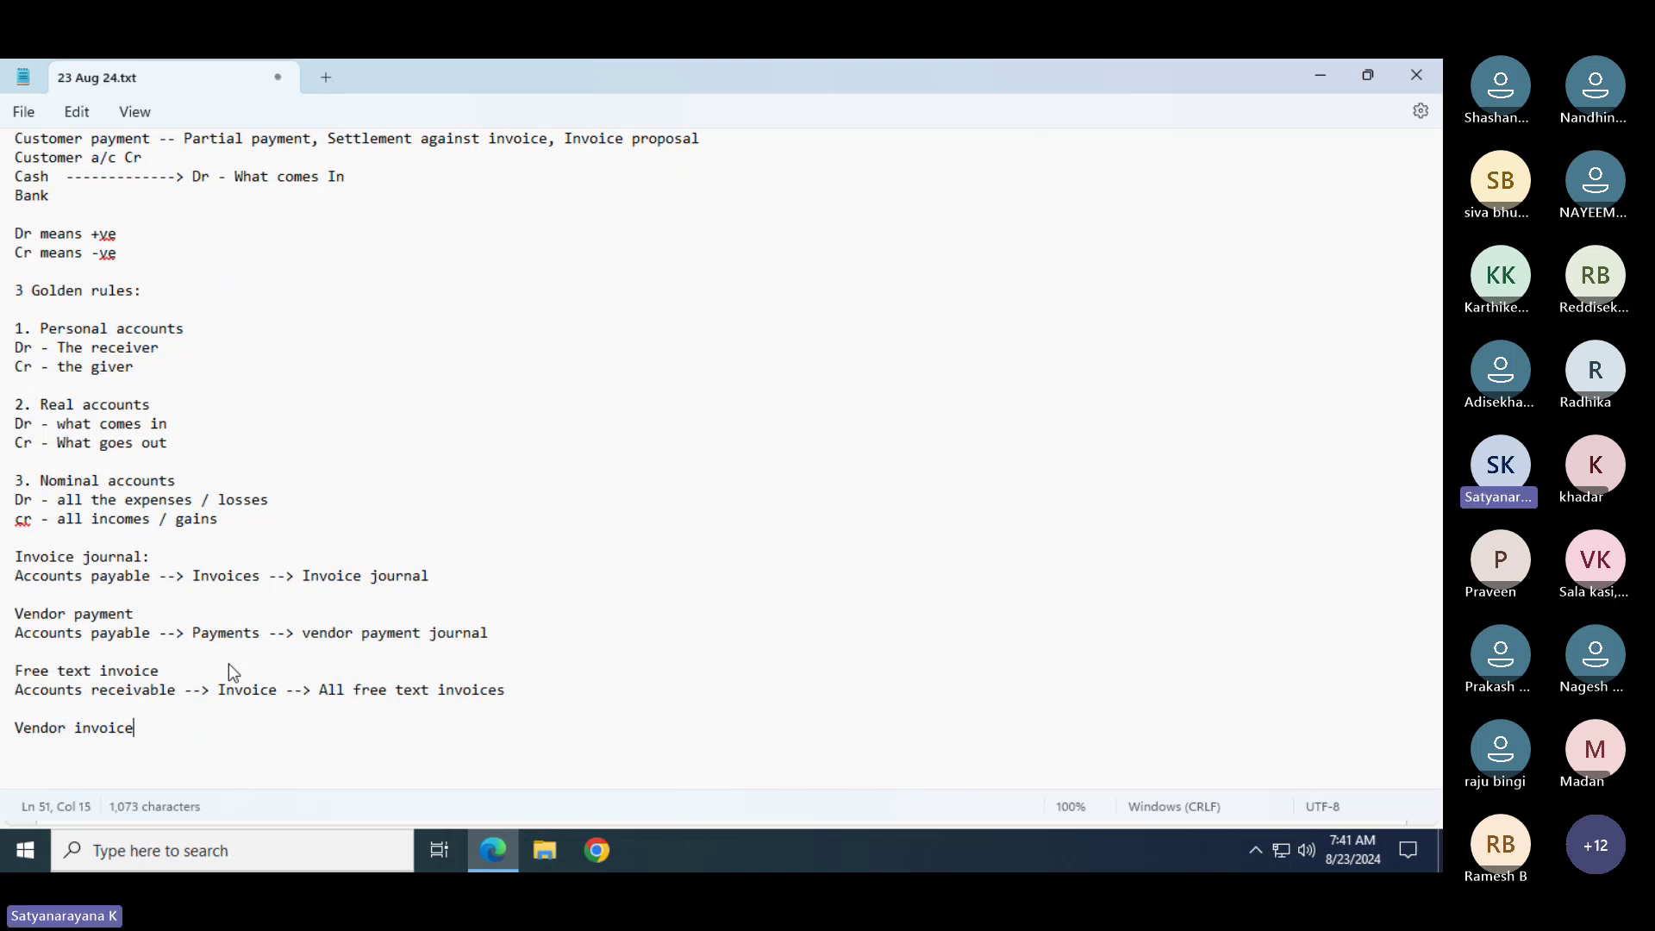
text(:)
key(Return)
key(Return)
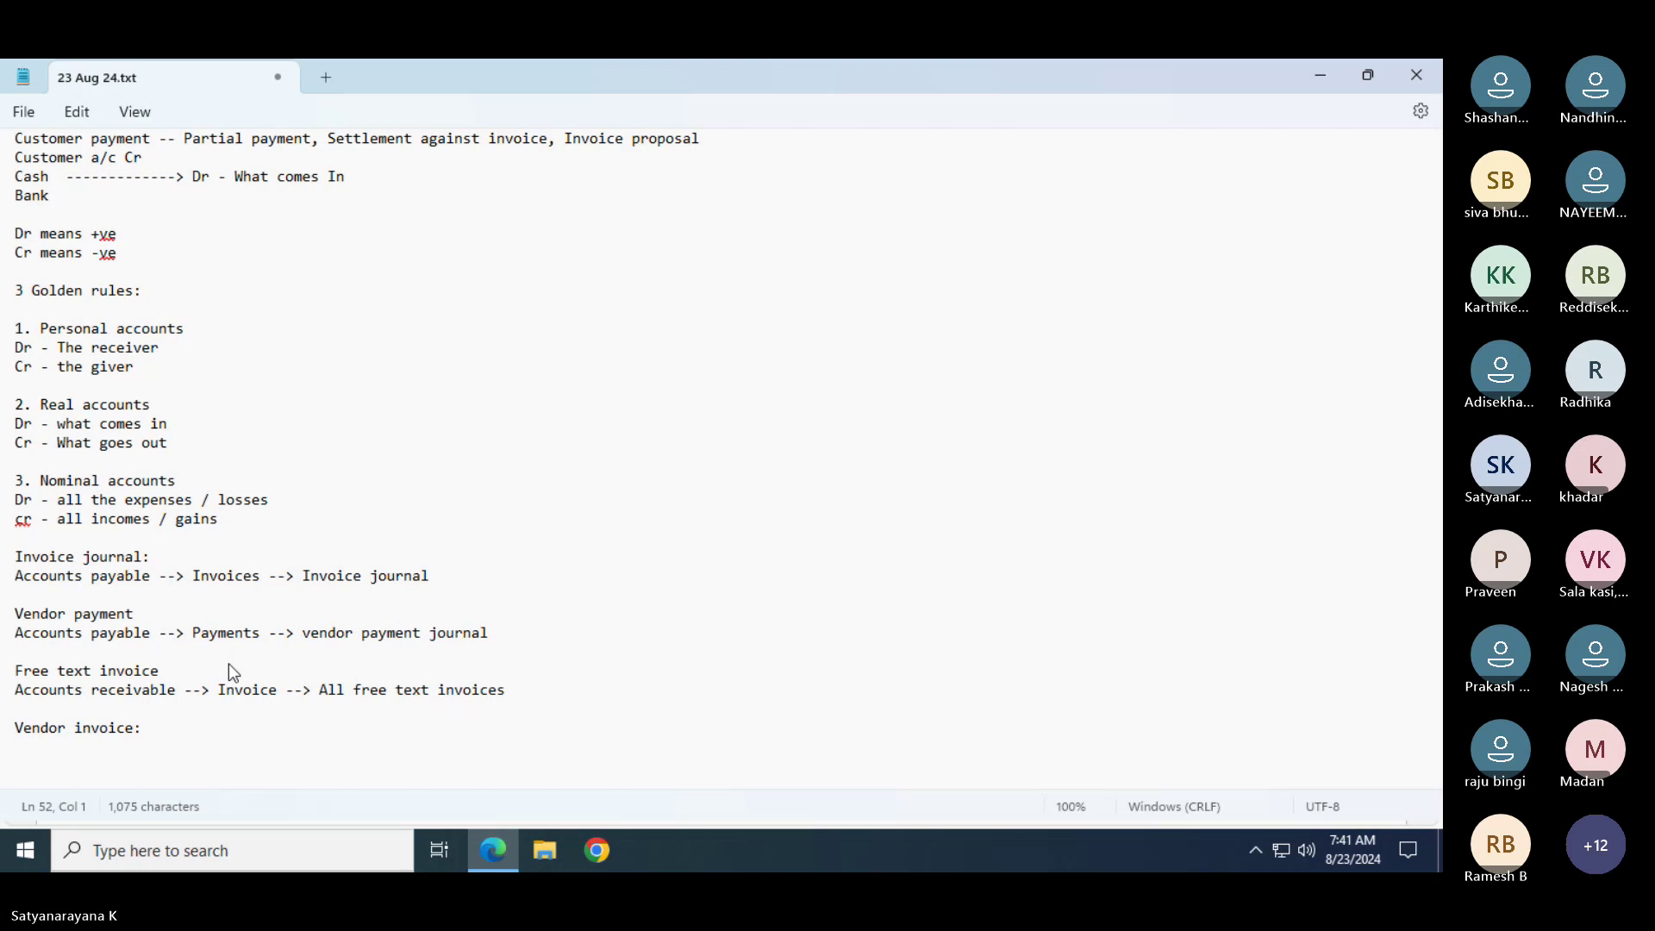
Write the vendor invoice entry "Expenses a/c Dr" and "To Vendor a/c Cr", save, and check it against the nominal accounts debit rule
text(Vendor a/c Cr)
key(Up)
text(Exp)
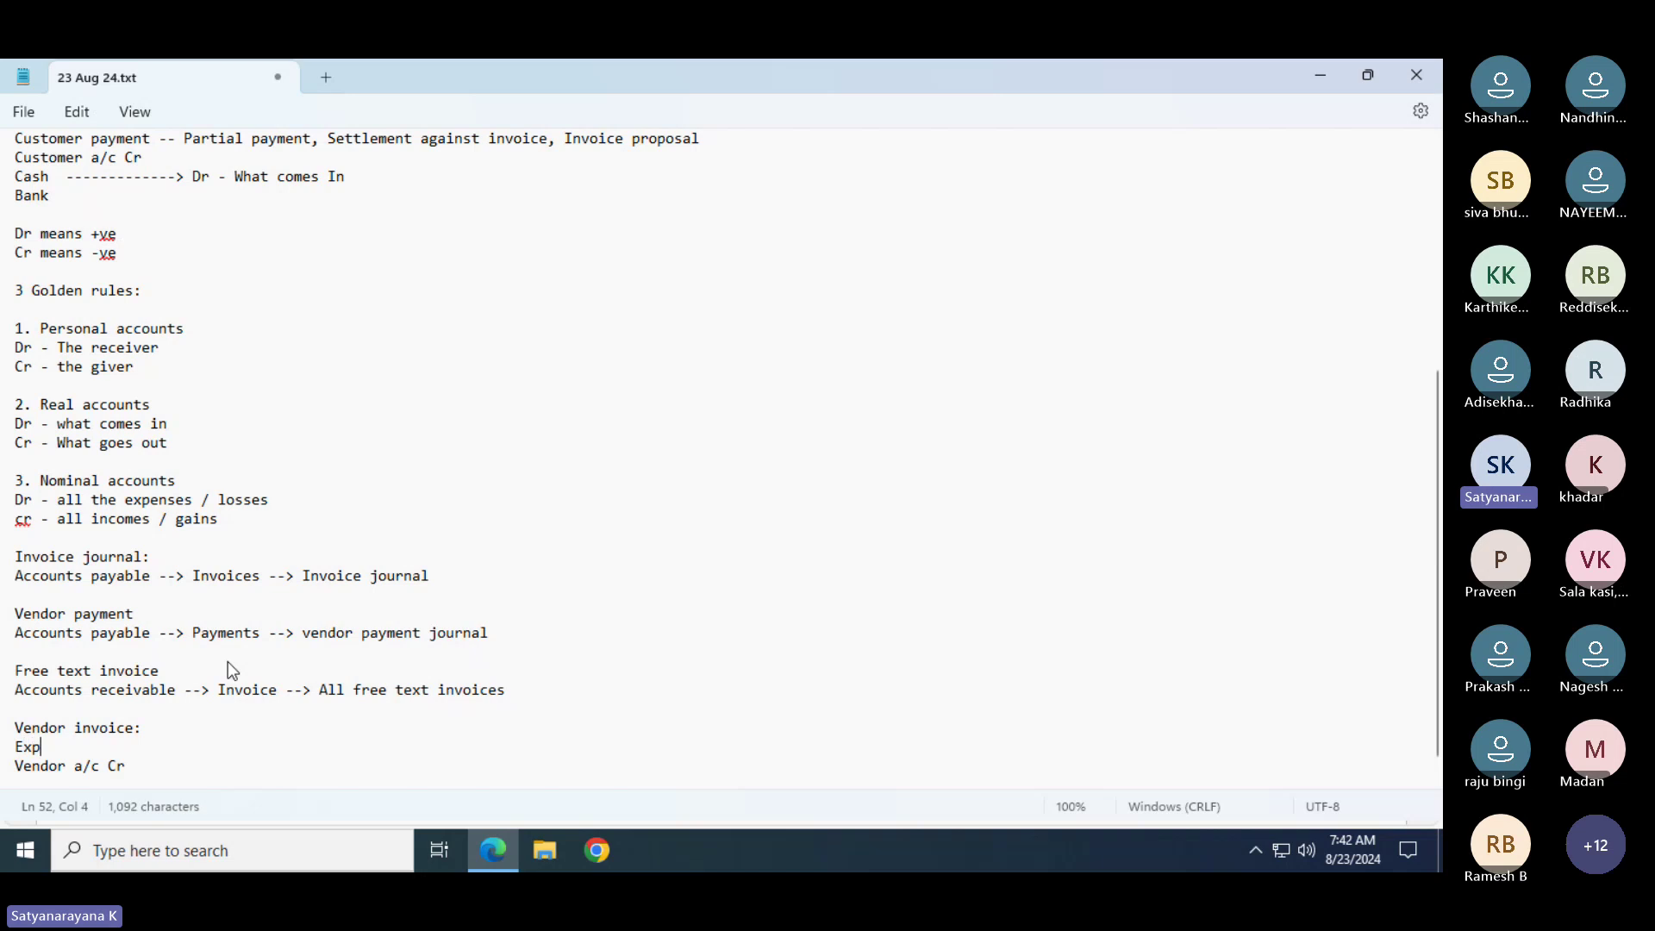
text(enses a/c )
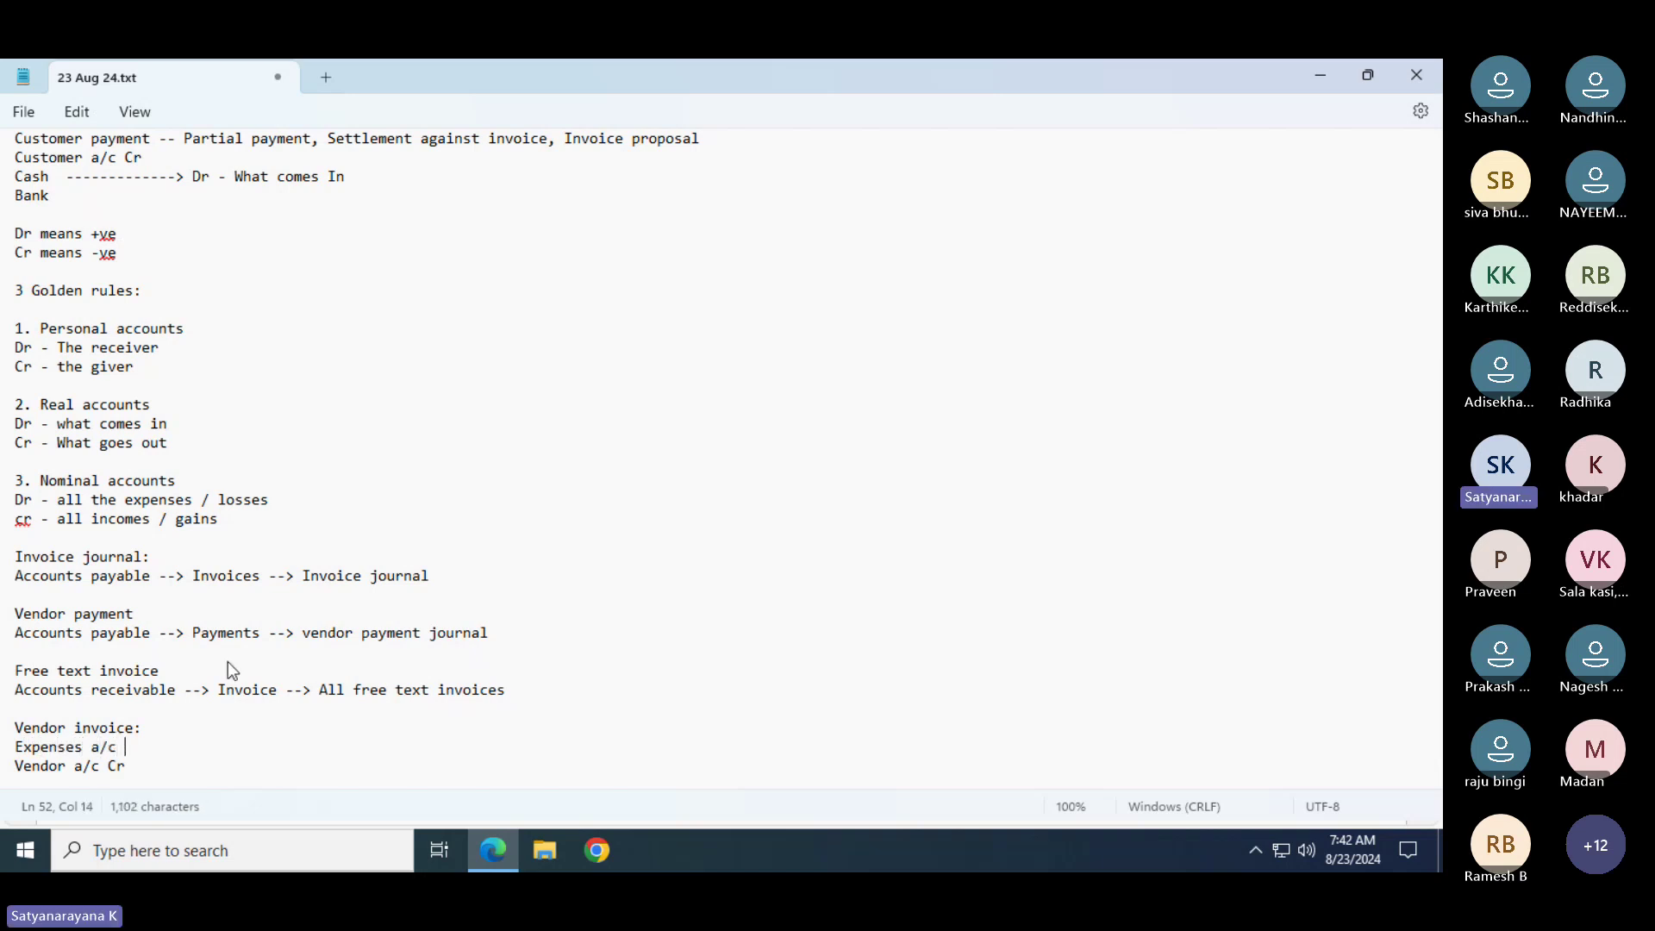
text(Dr)
key(ctrl+s)
key(Right)
text(To)
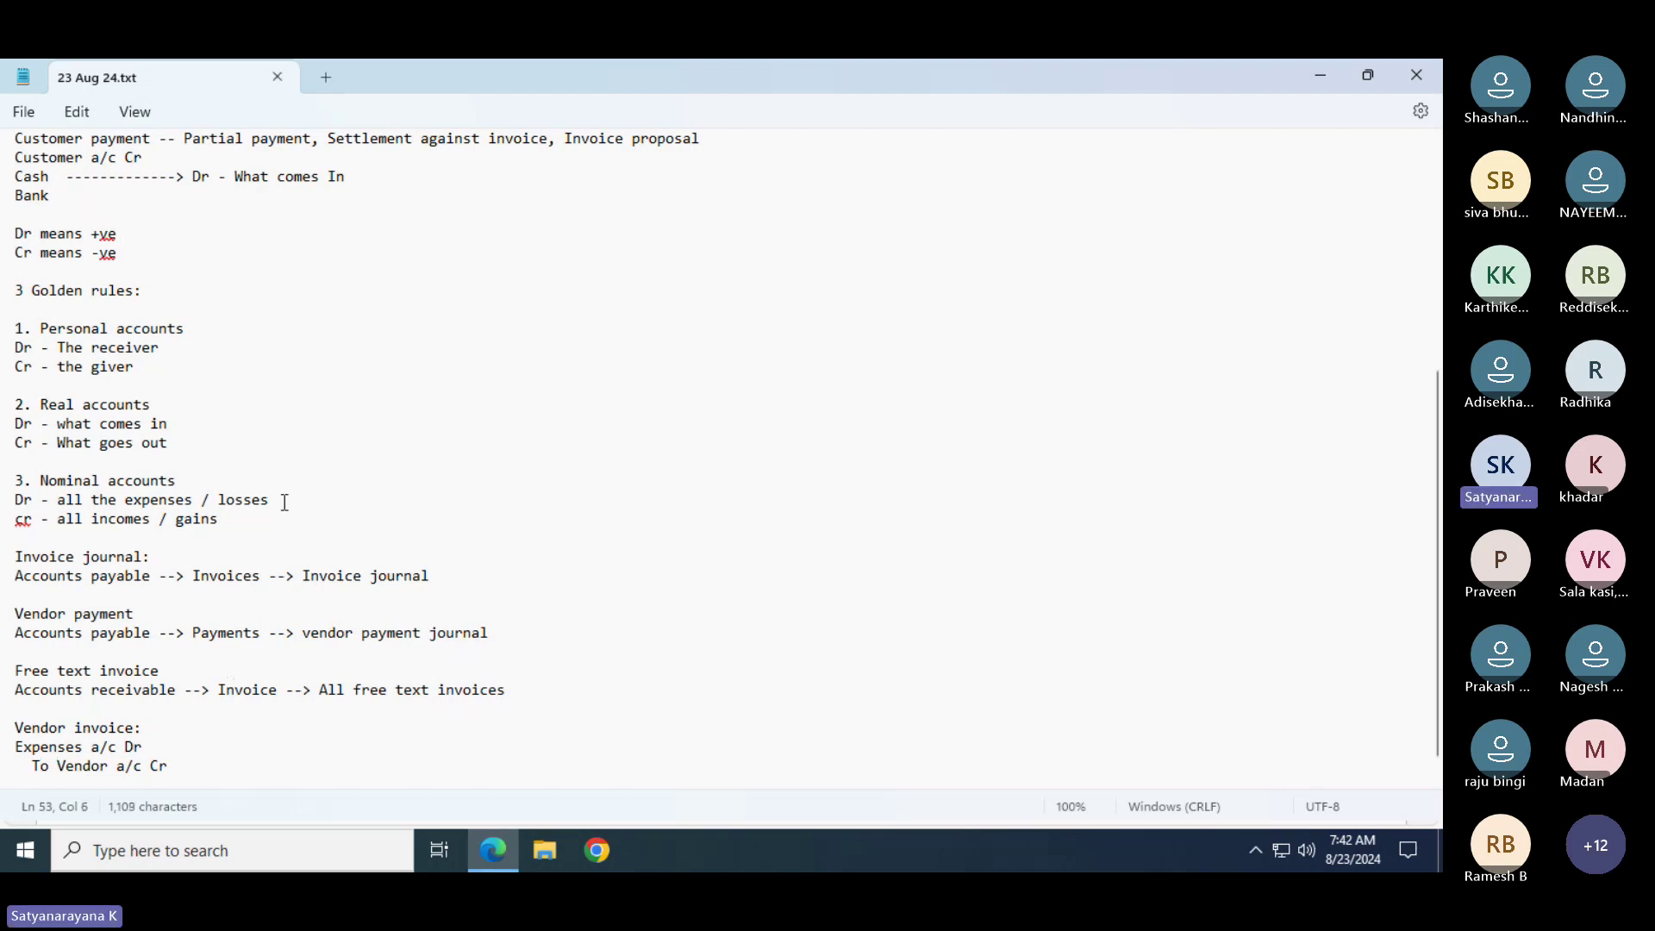
drag(276, 500, 4, 508)
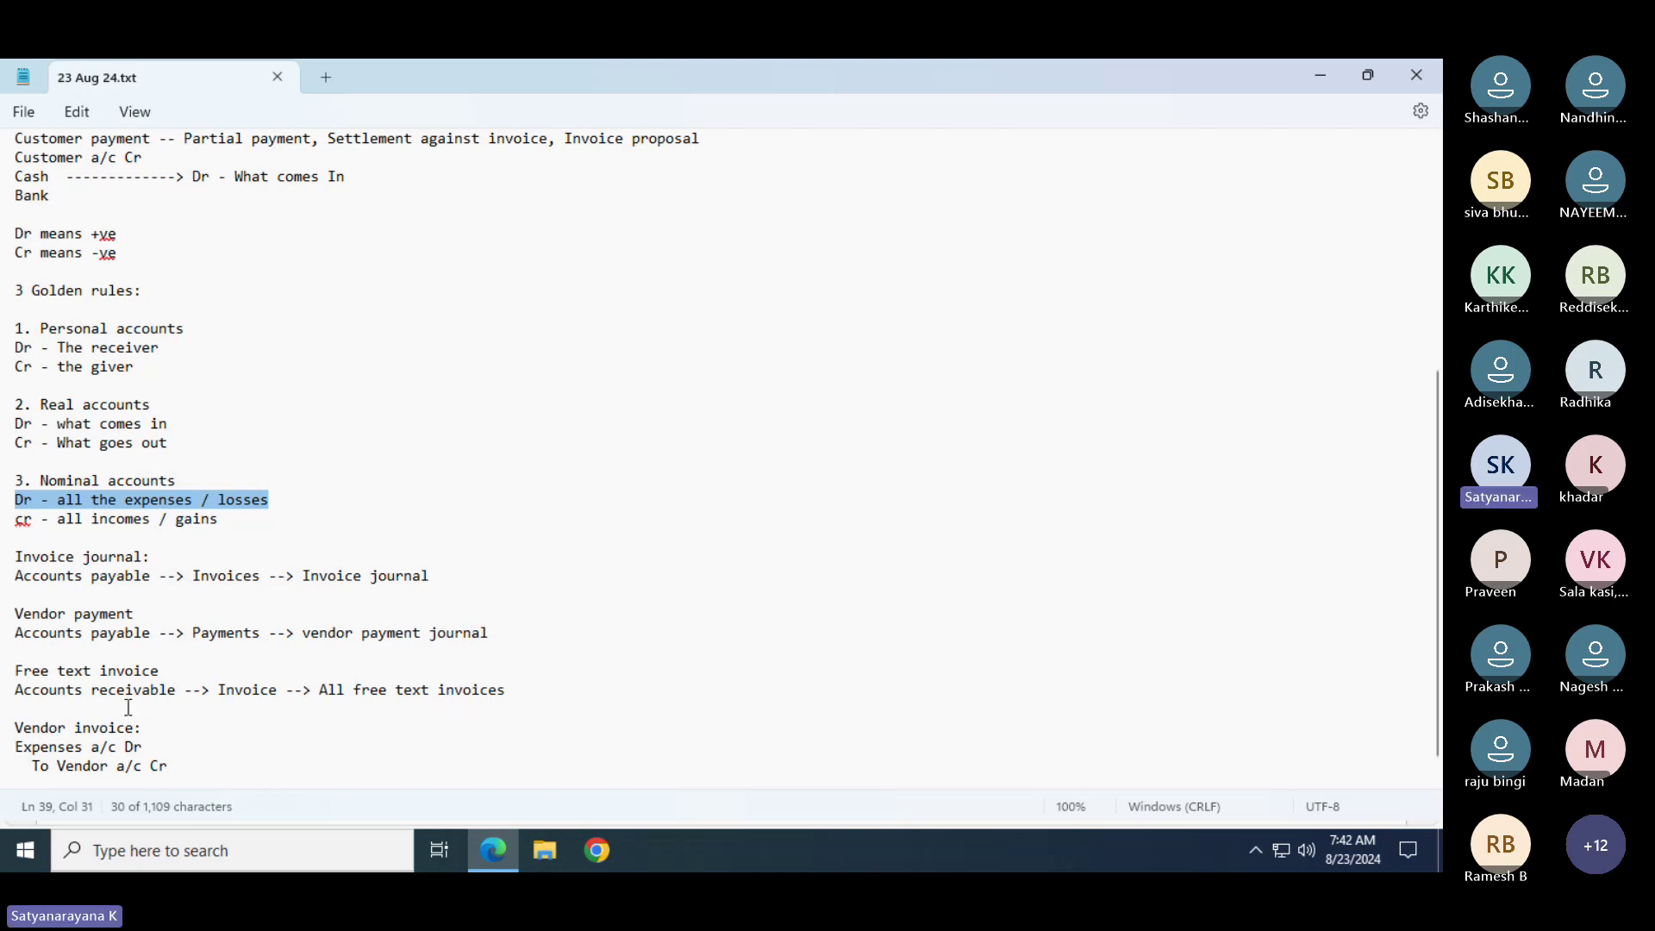
drag(174, 770, 15, 727)
Add the heading "Vendor payment" below the vendor invoice entry, separated by a blank line
click(200, 769)
key(Return)
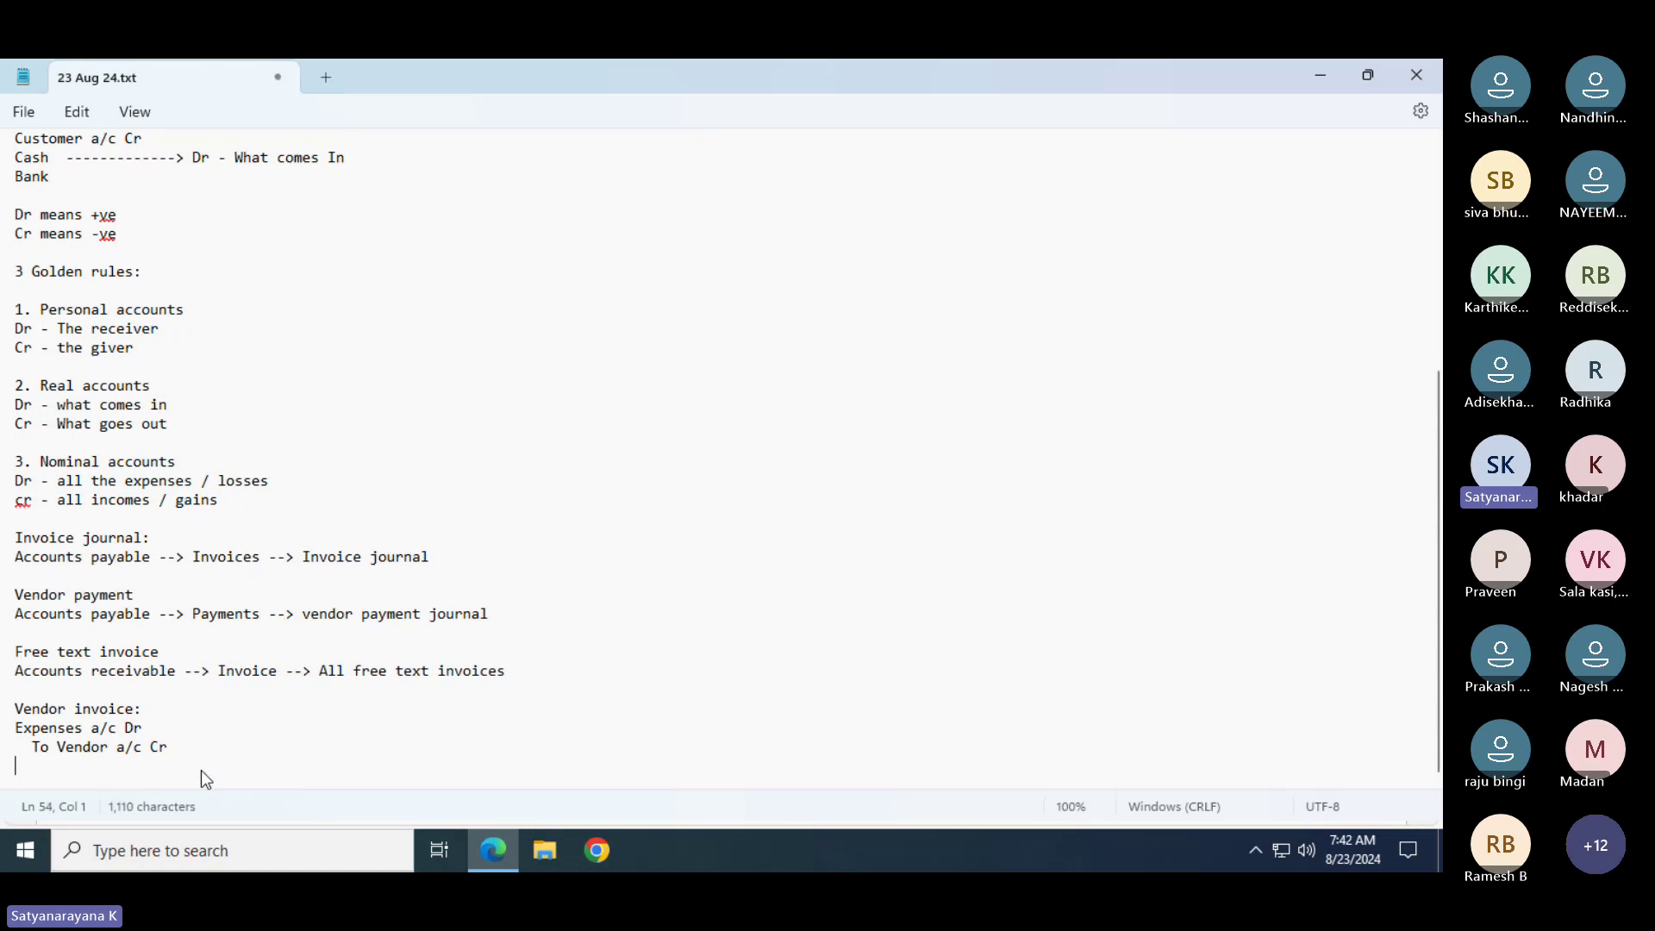
key(Return)
text(Vendor )
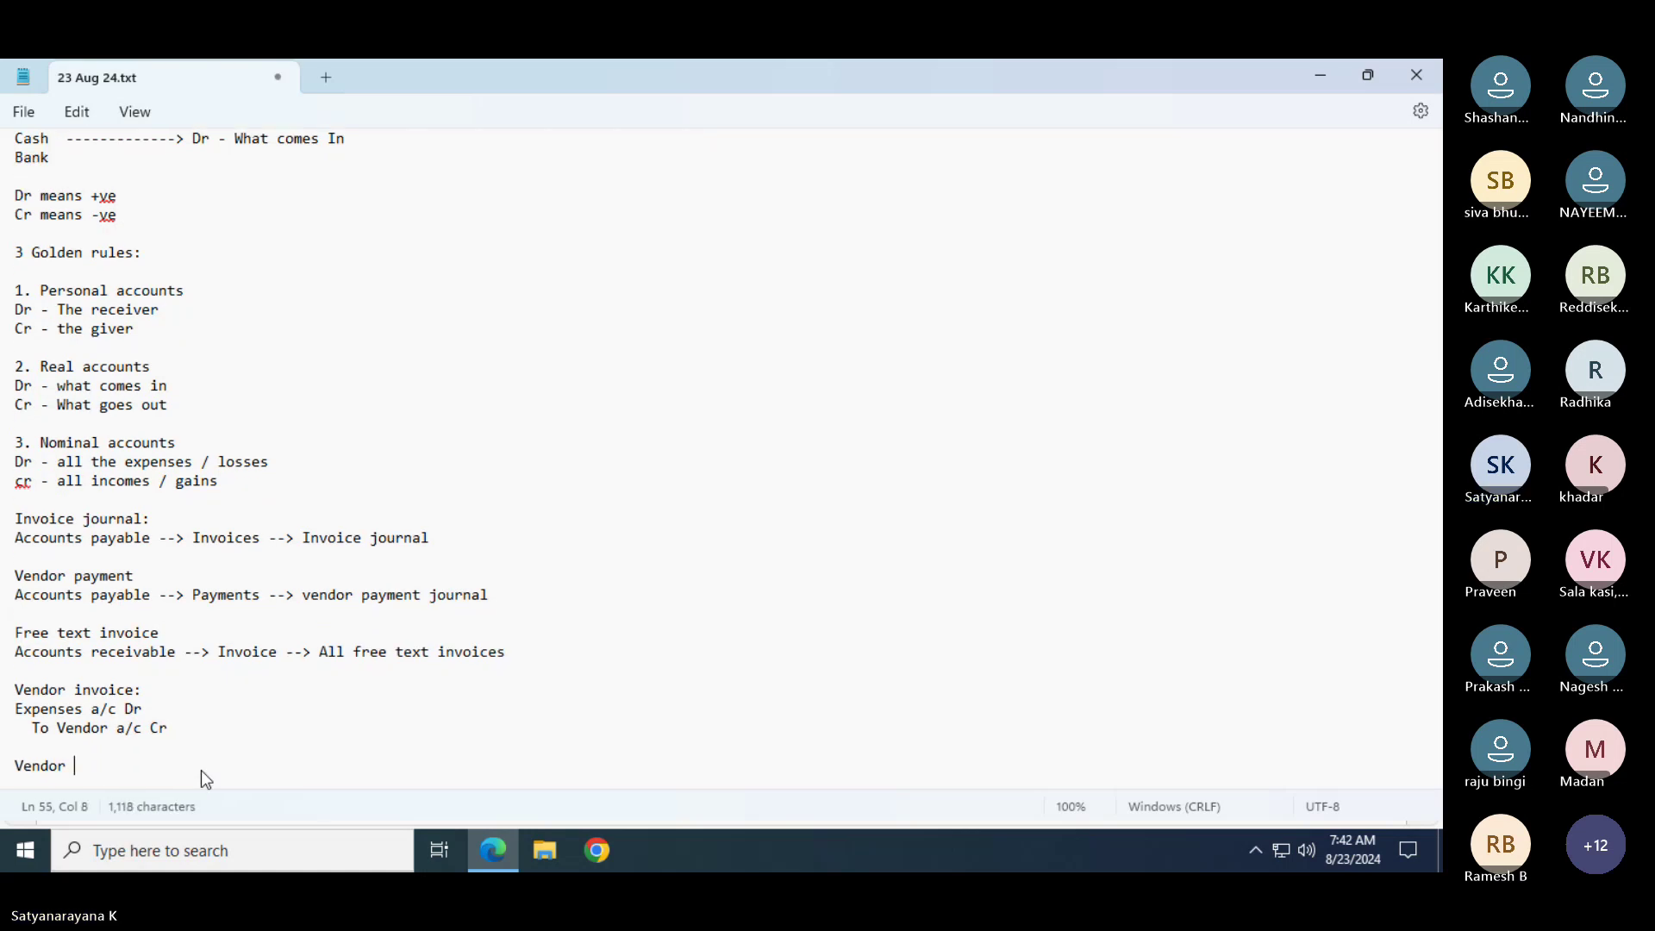
text(payment)
key(Return)
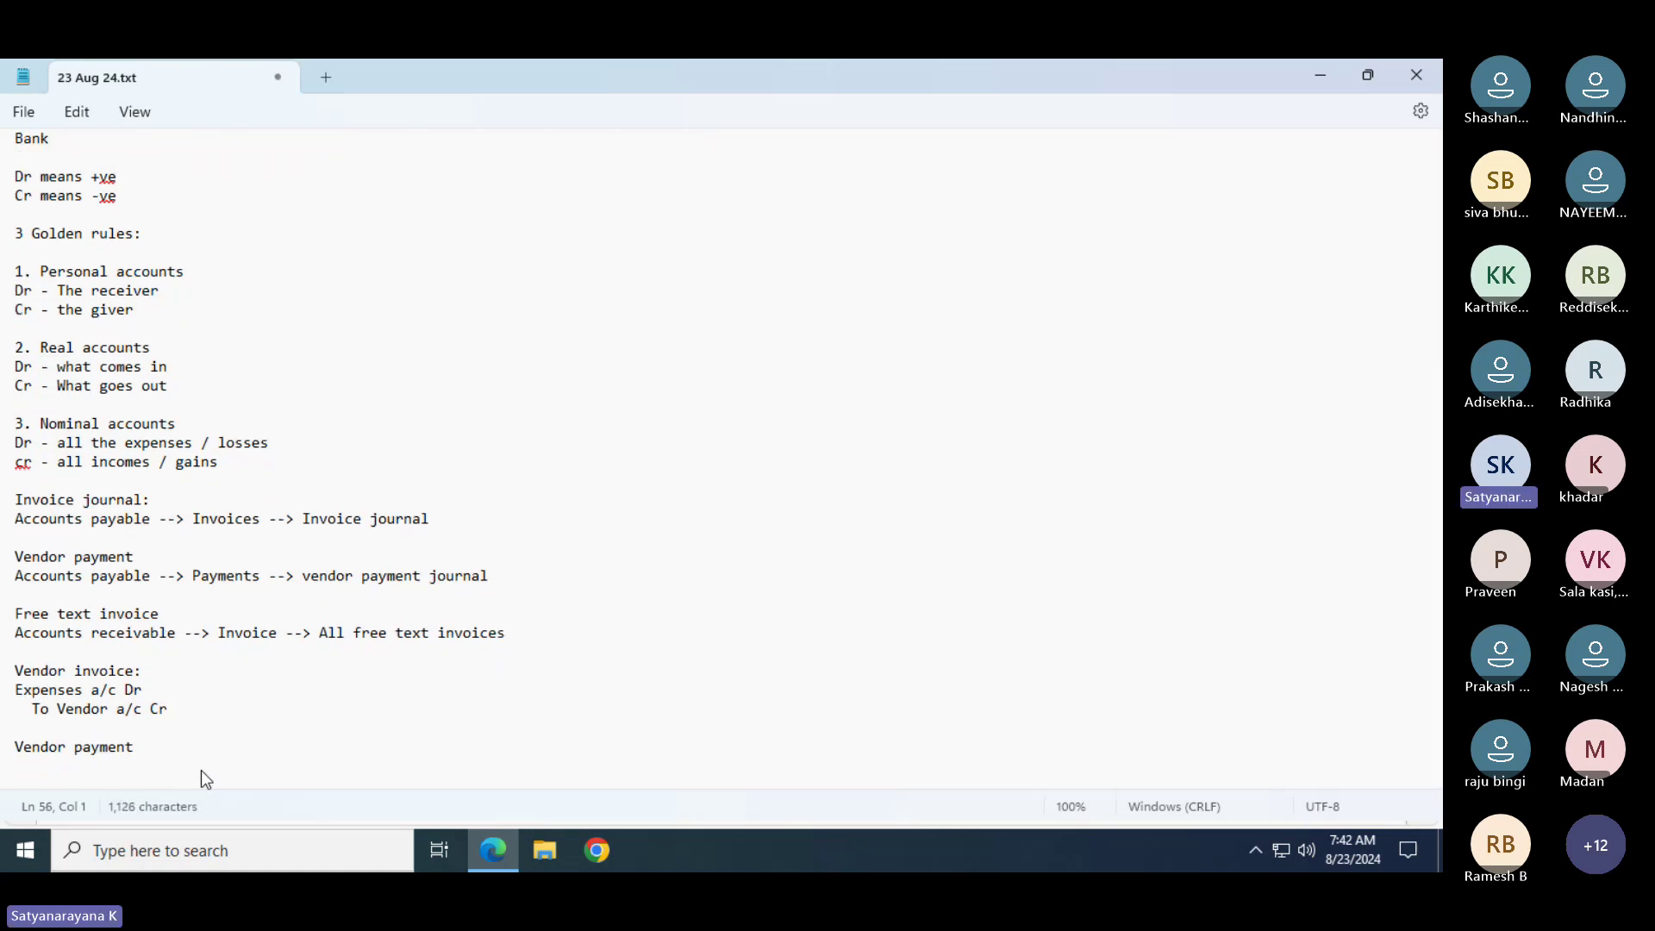
Write "Cash / Bank a/c Cr" under the new Vendor payment heading
text(Cash / Bank )
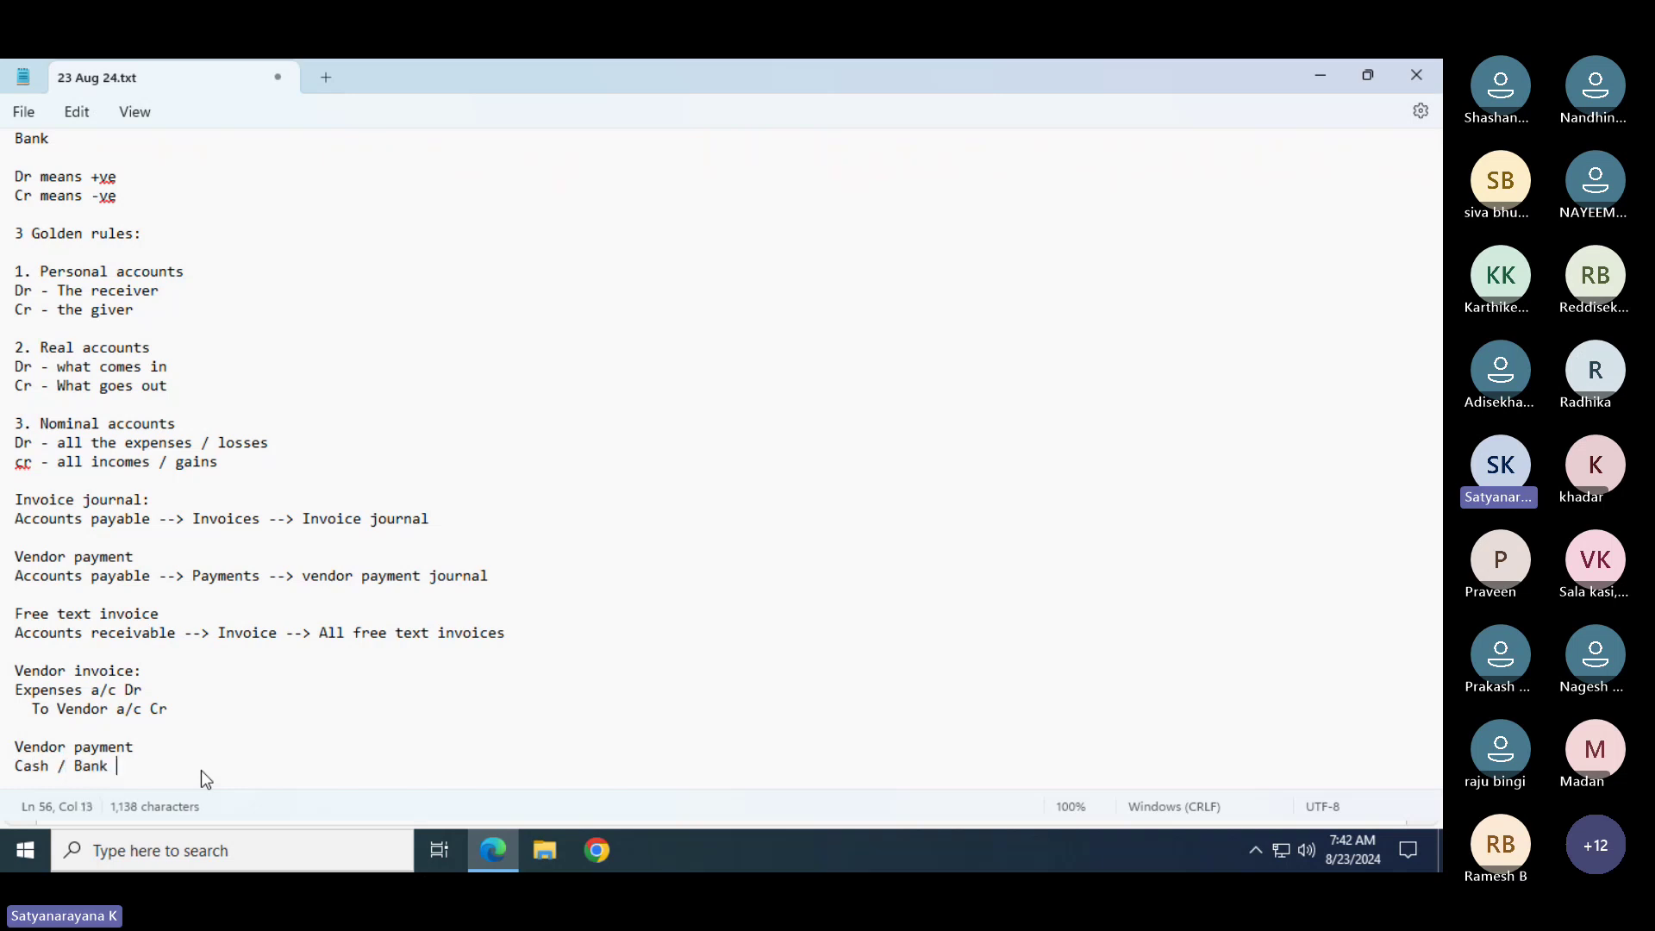
text(a/c )
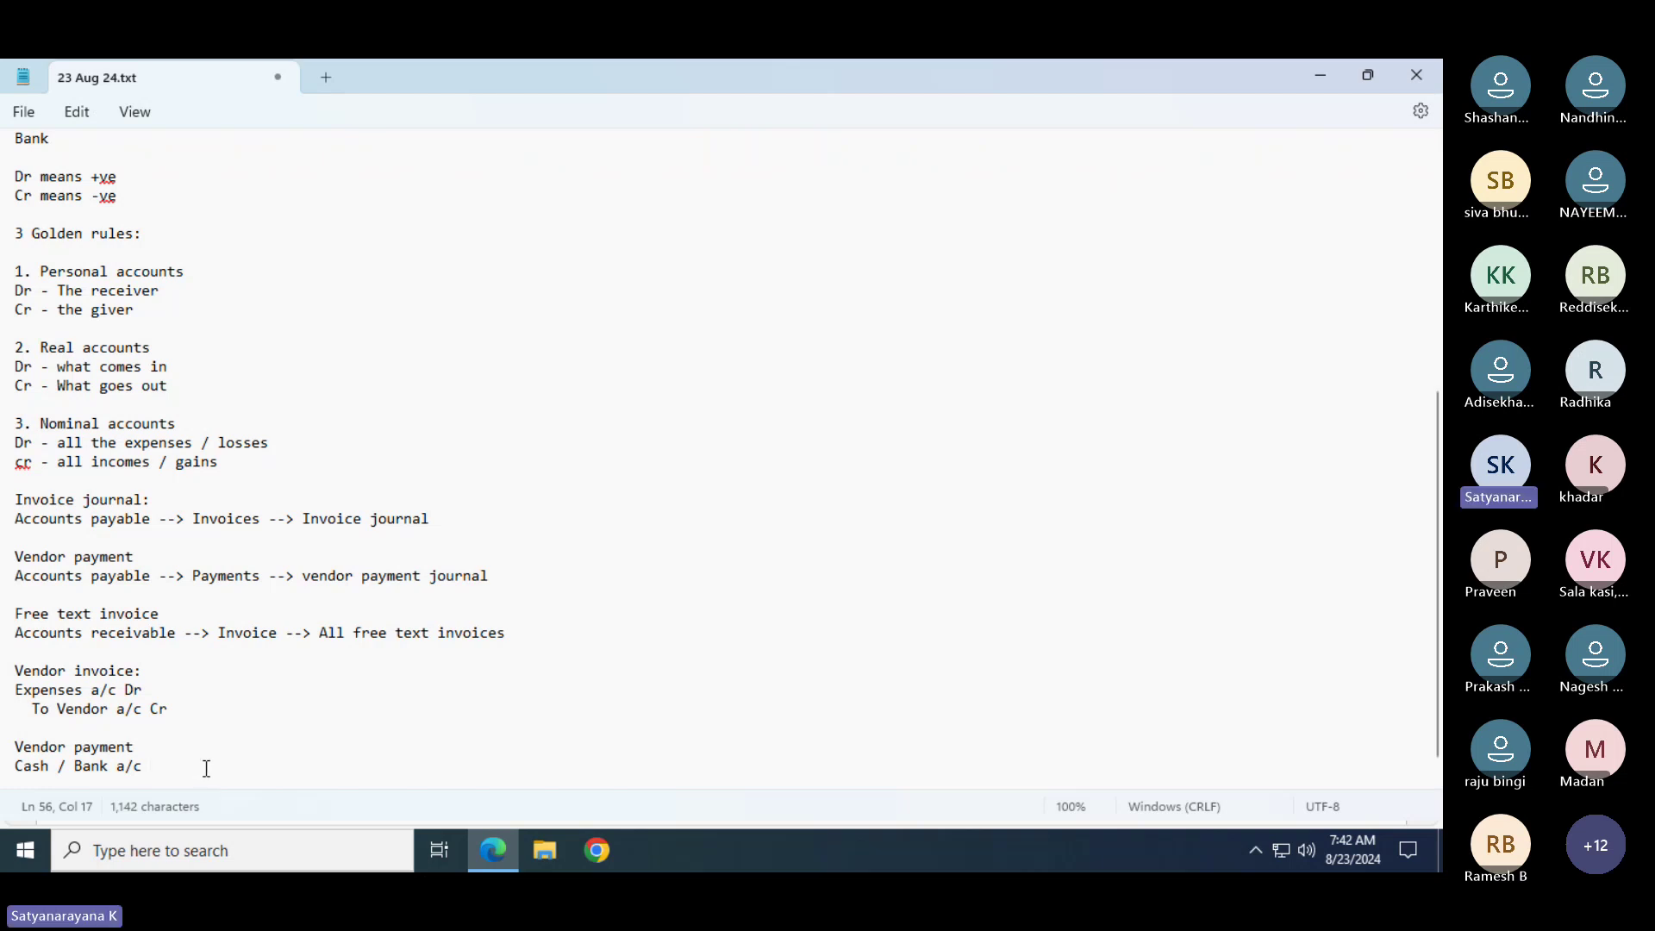
text(F)
key(BackSpace)
text(c)
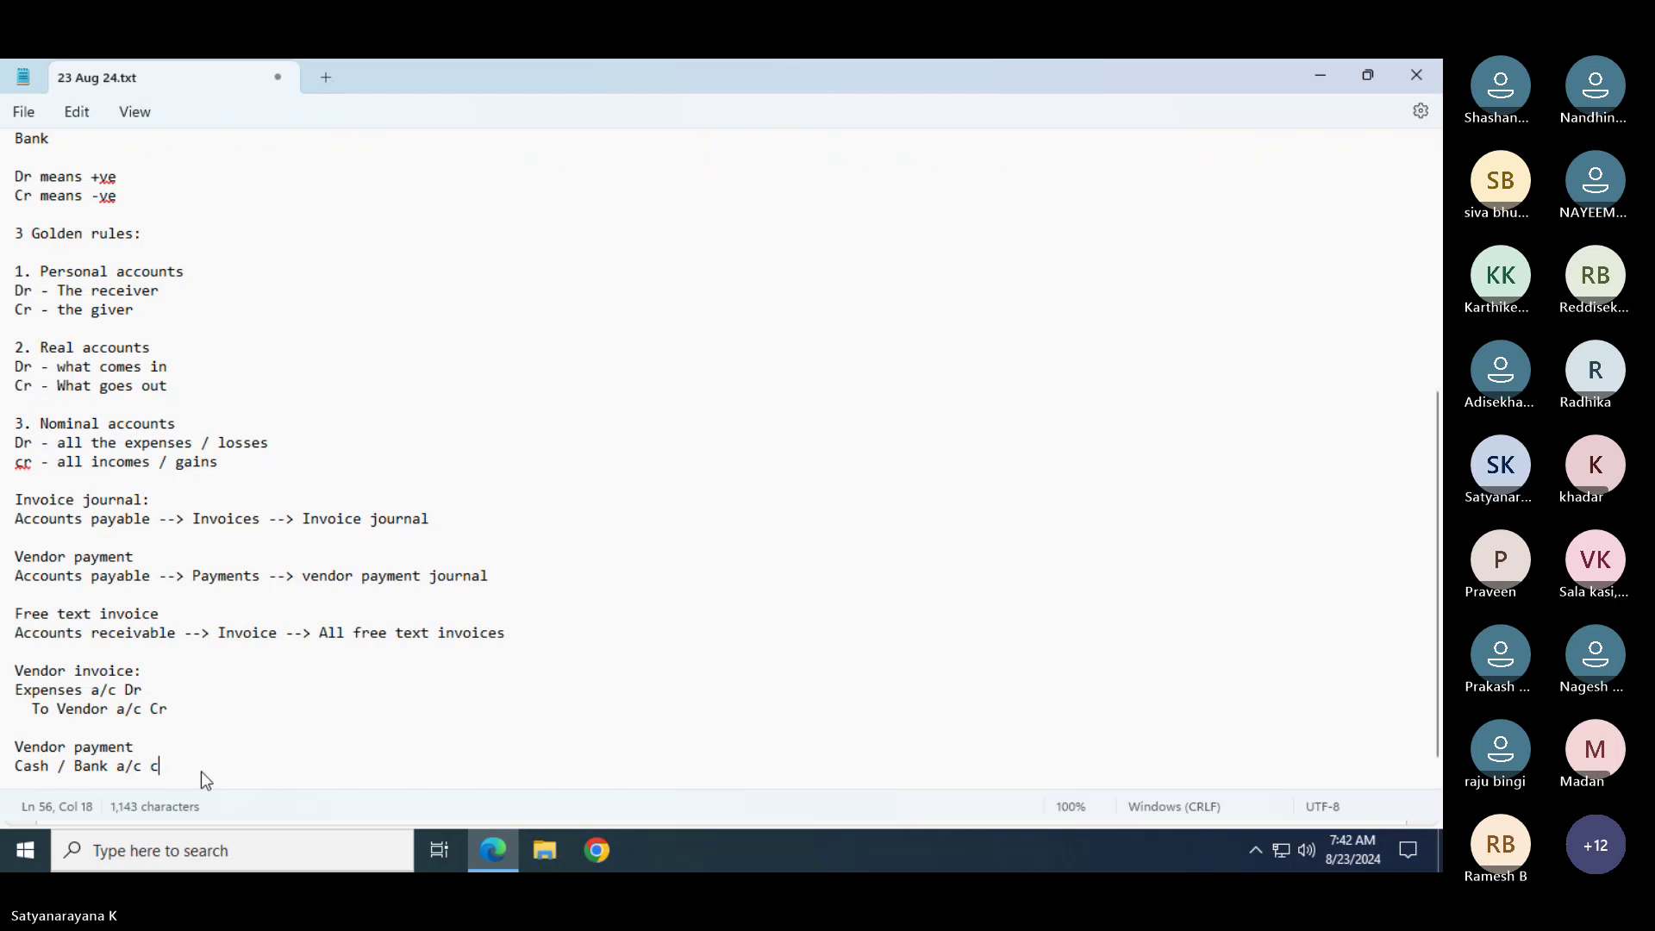
text(r)
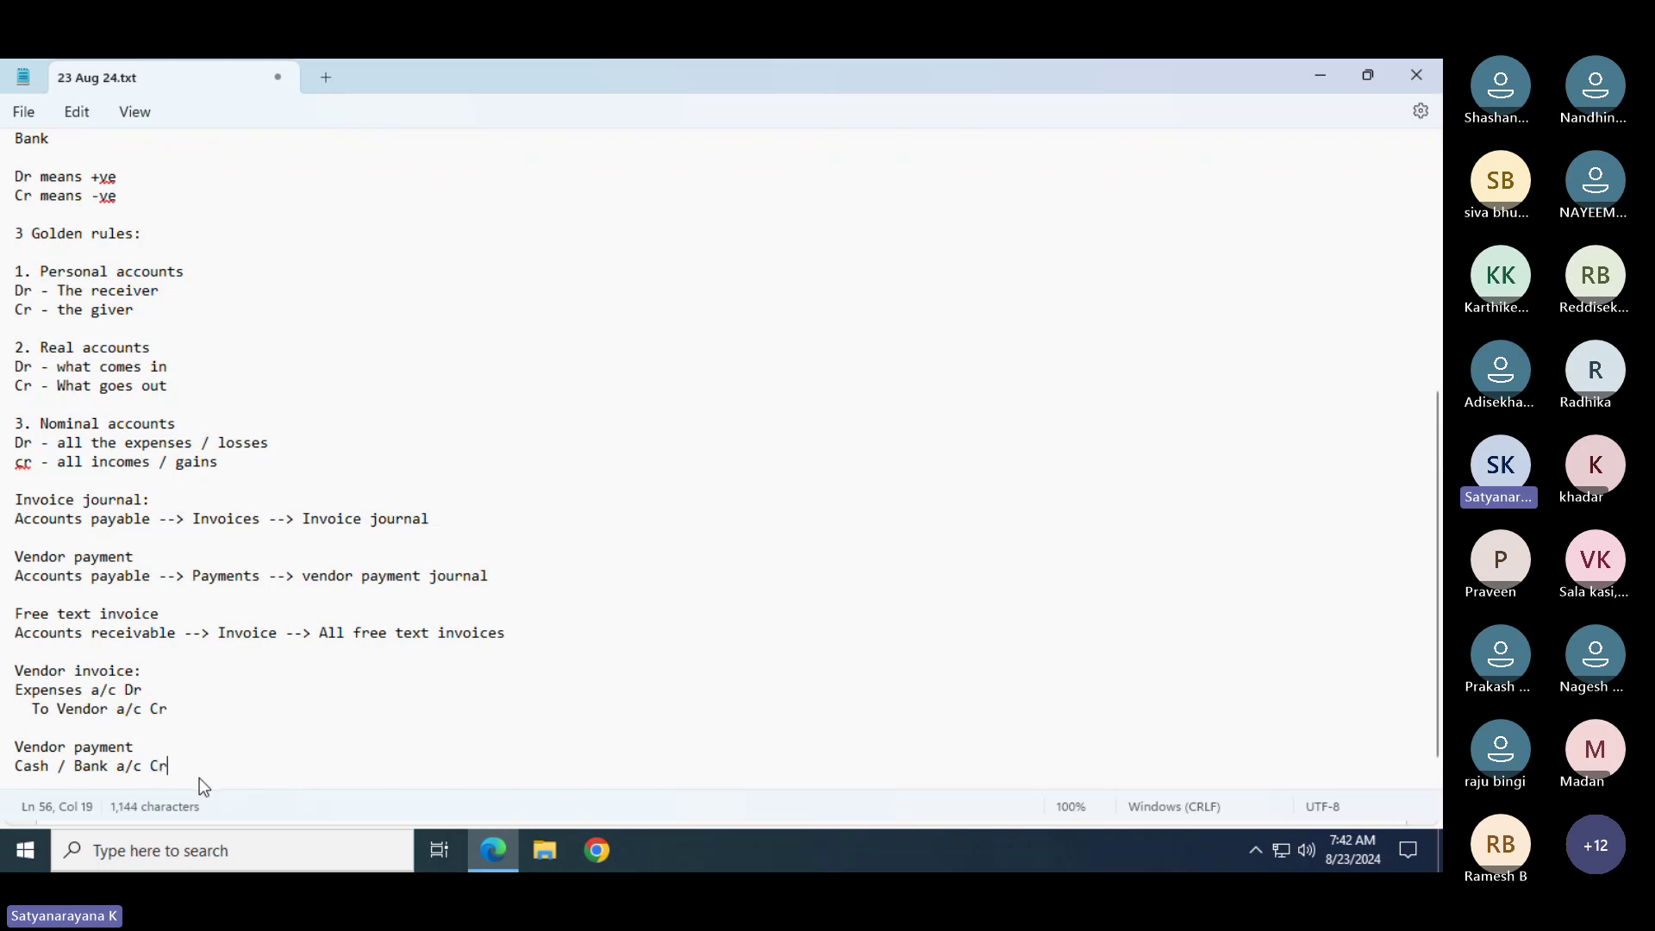
Insert the line "Vendor a/c Cr" above the Cash / Bank line under the last Vendor payment heading
key(Up)
key(Return)
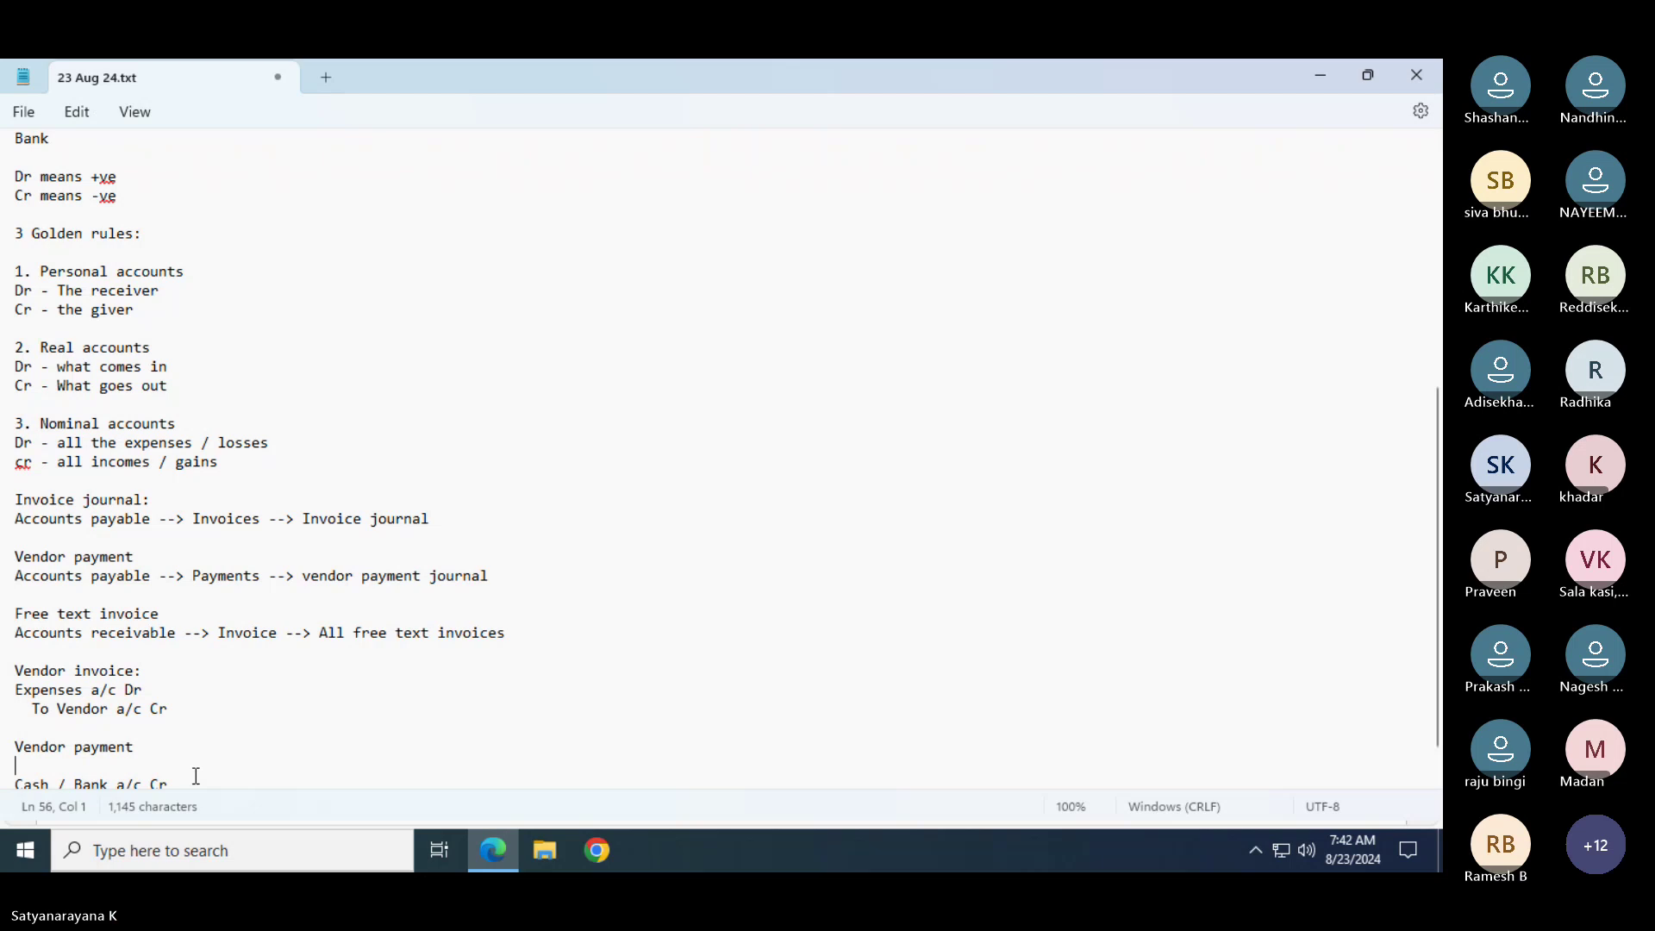
drag(181, 385, 4, 390)
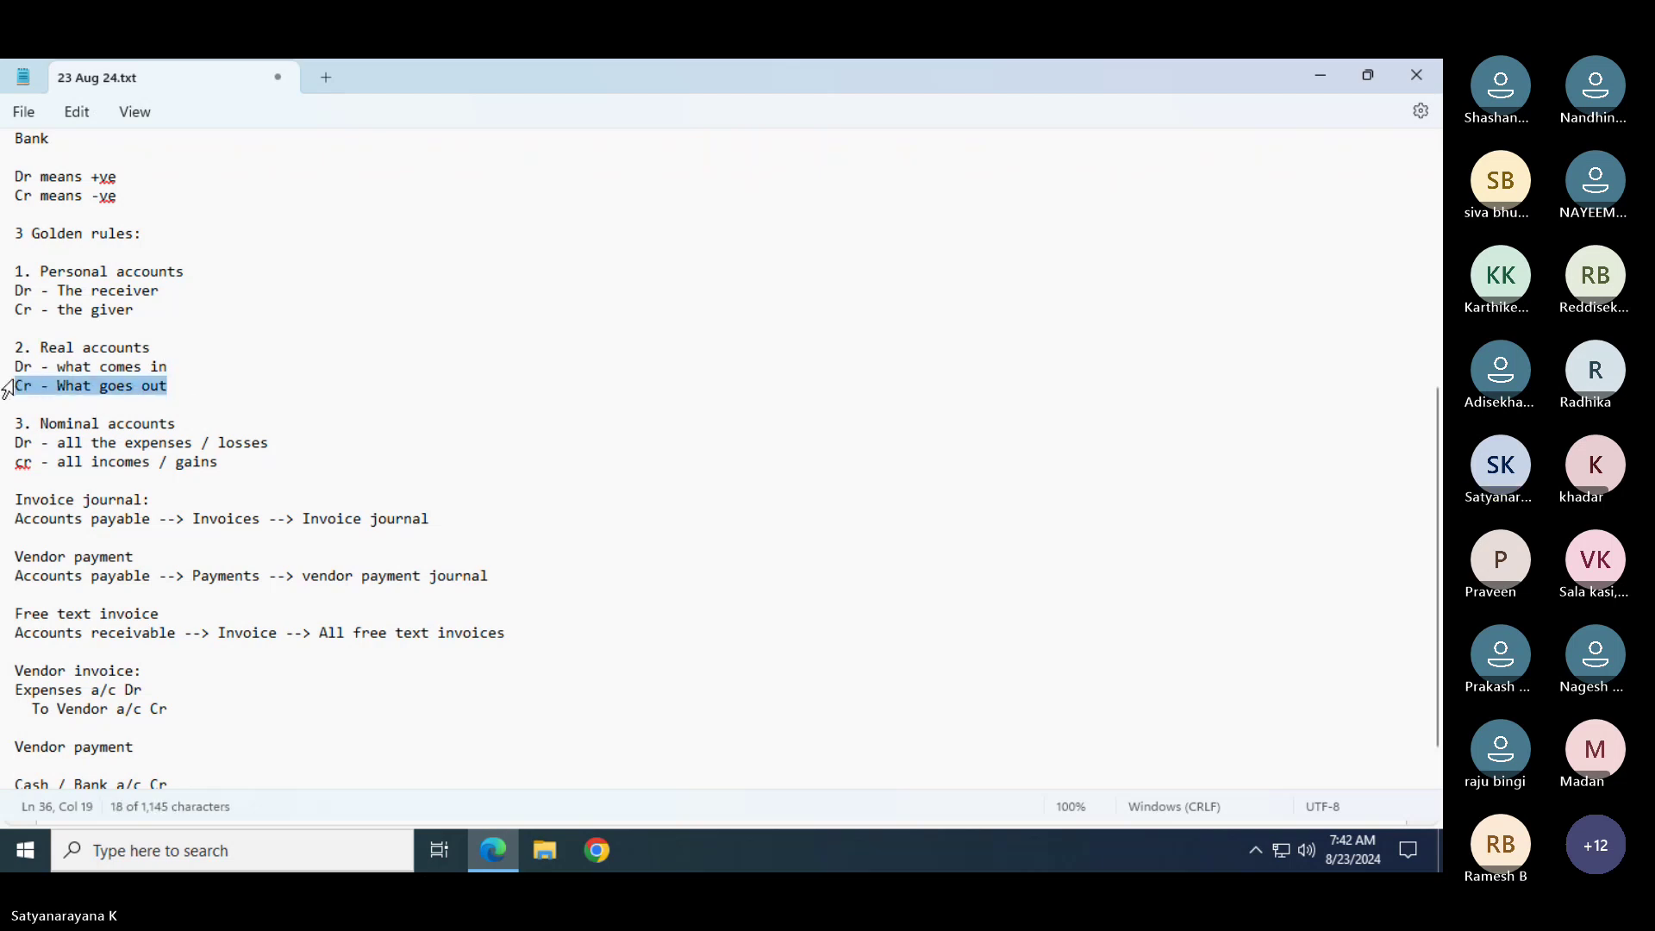
click(56, 767)
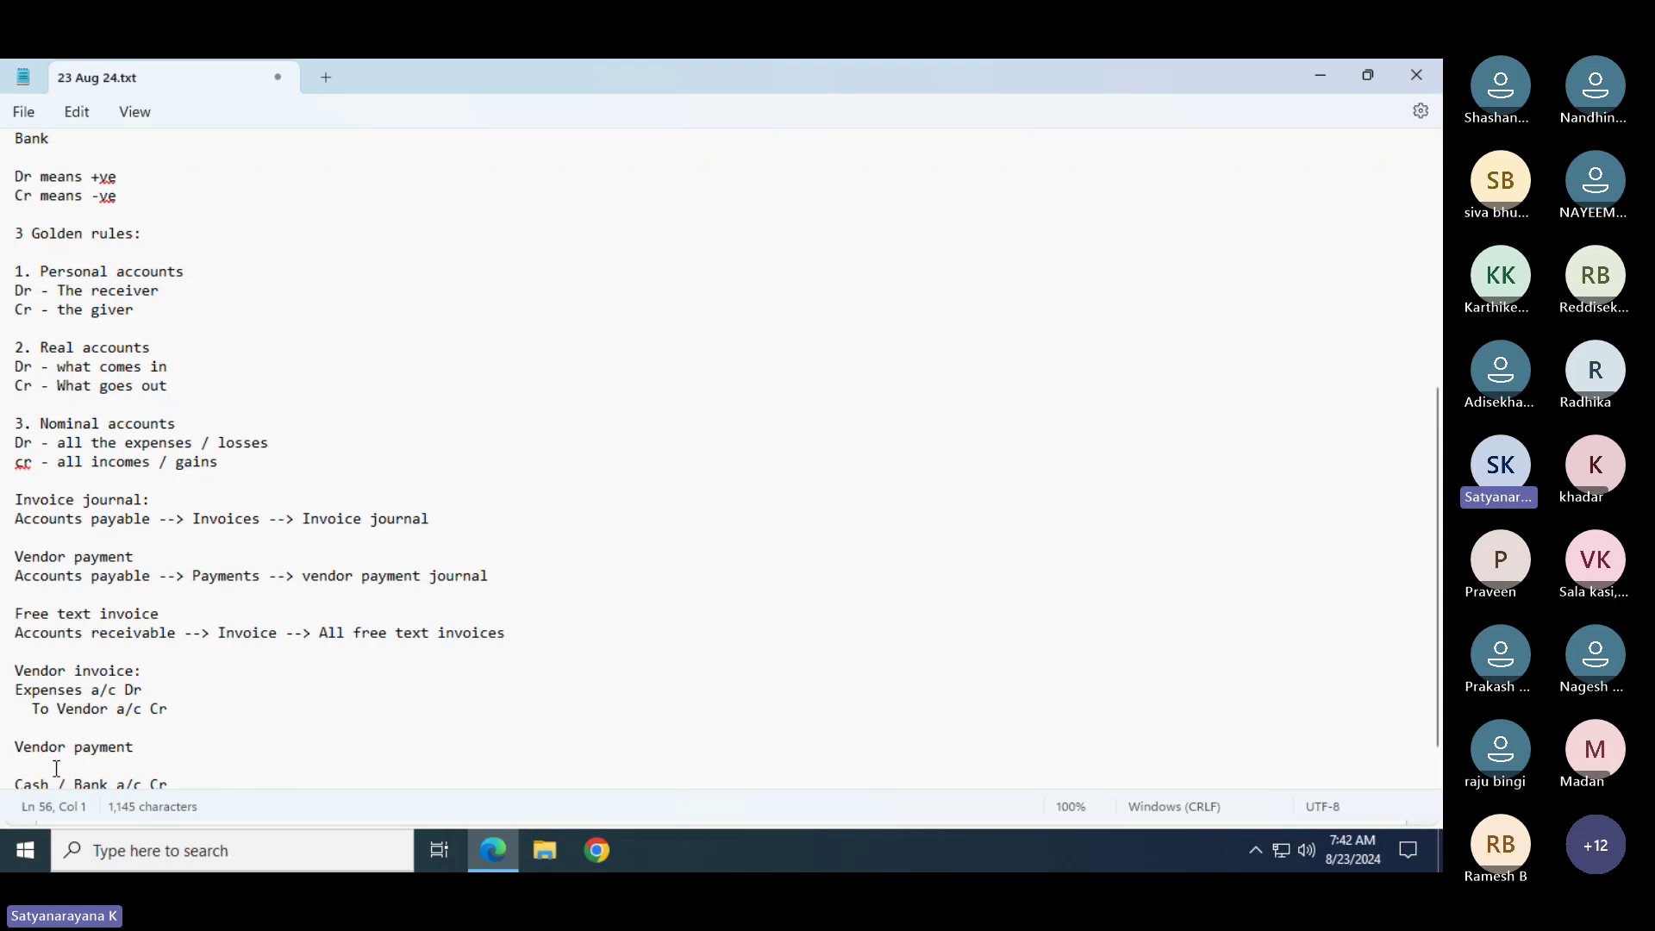
text(Vendor ac)
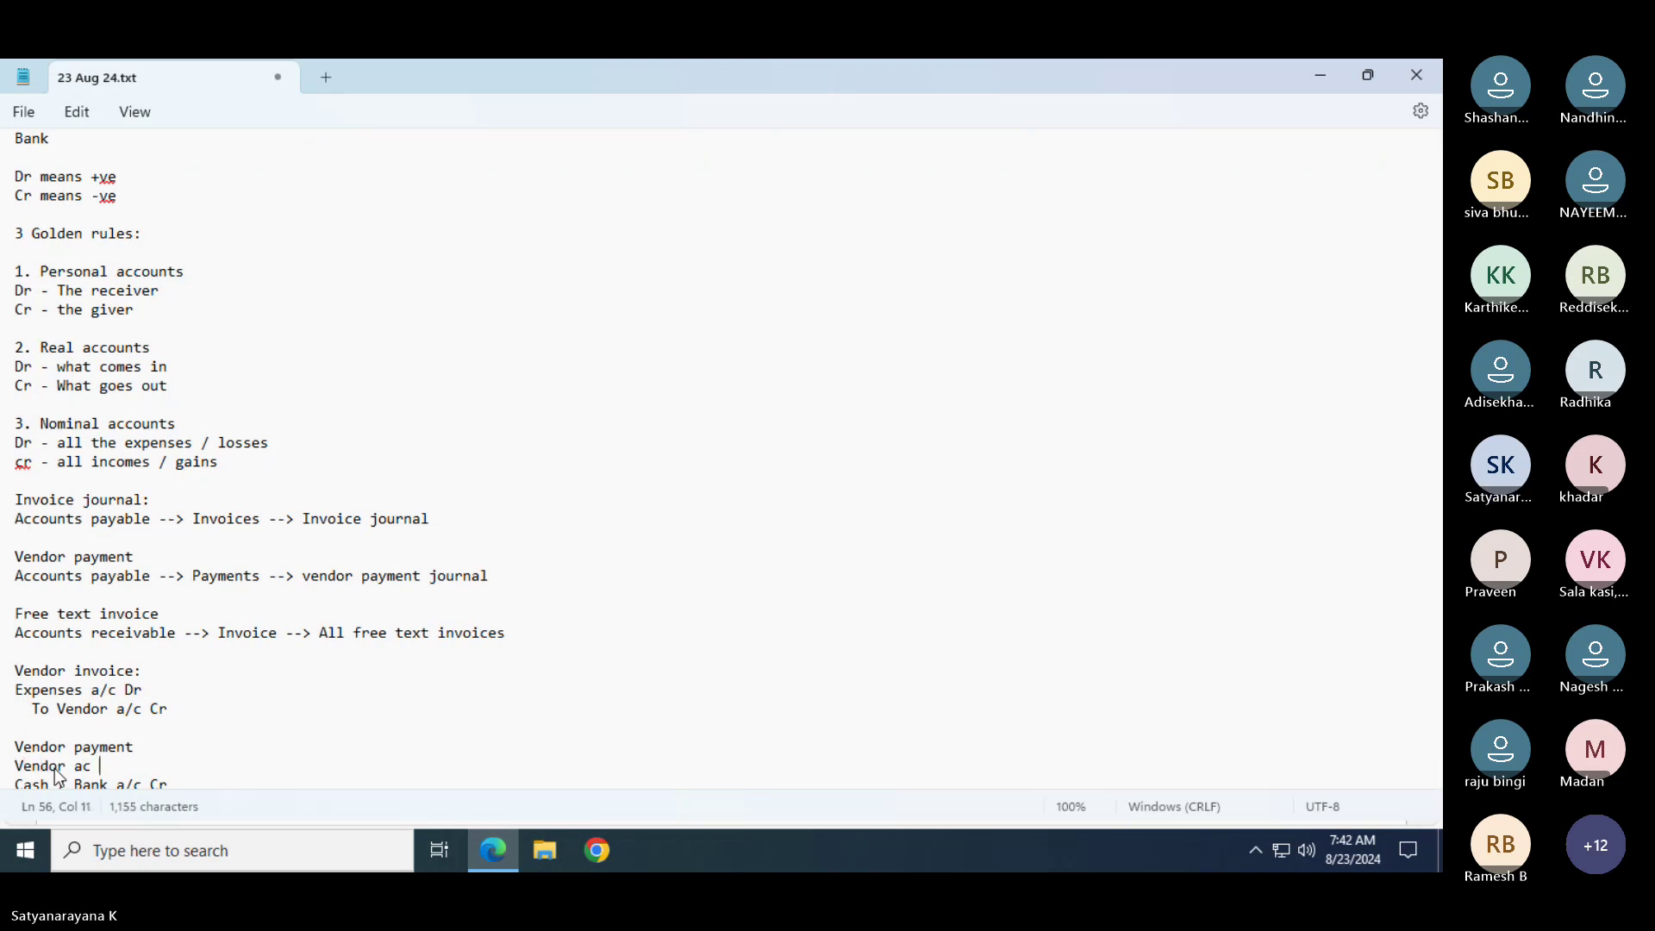
key(BackSpace)
text(a)
key(BackSpace)
text(/c CR)
key(BackSpace)
text(r)
key(Right)
key(Left)
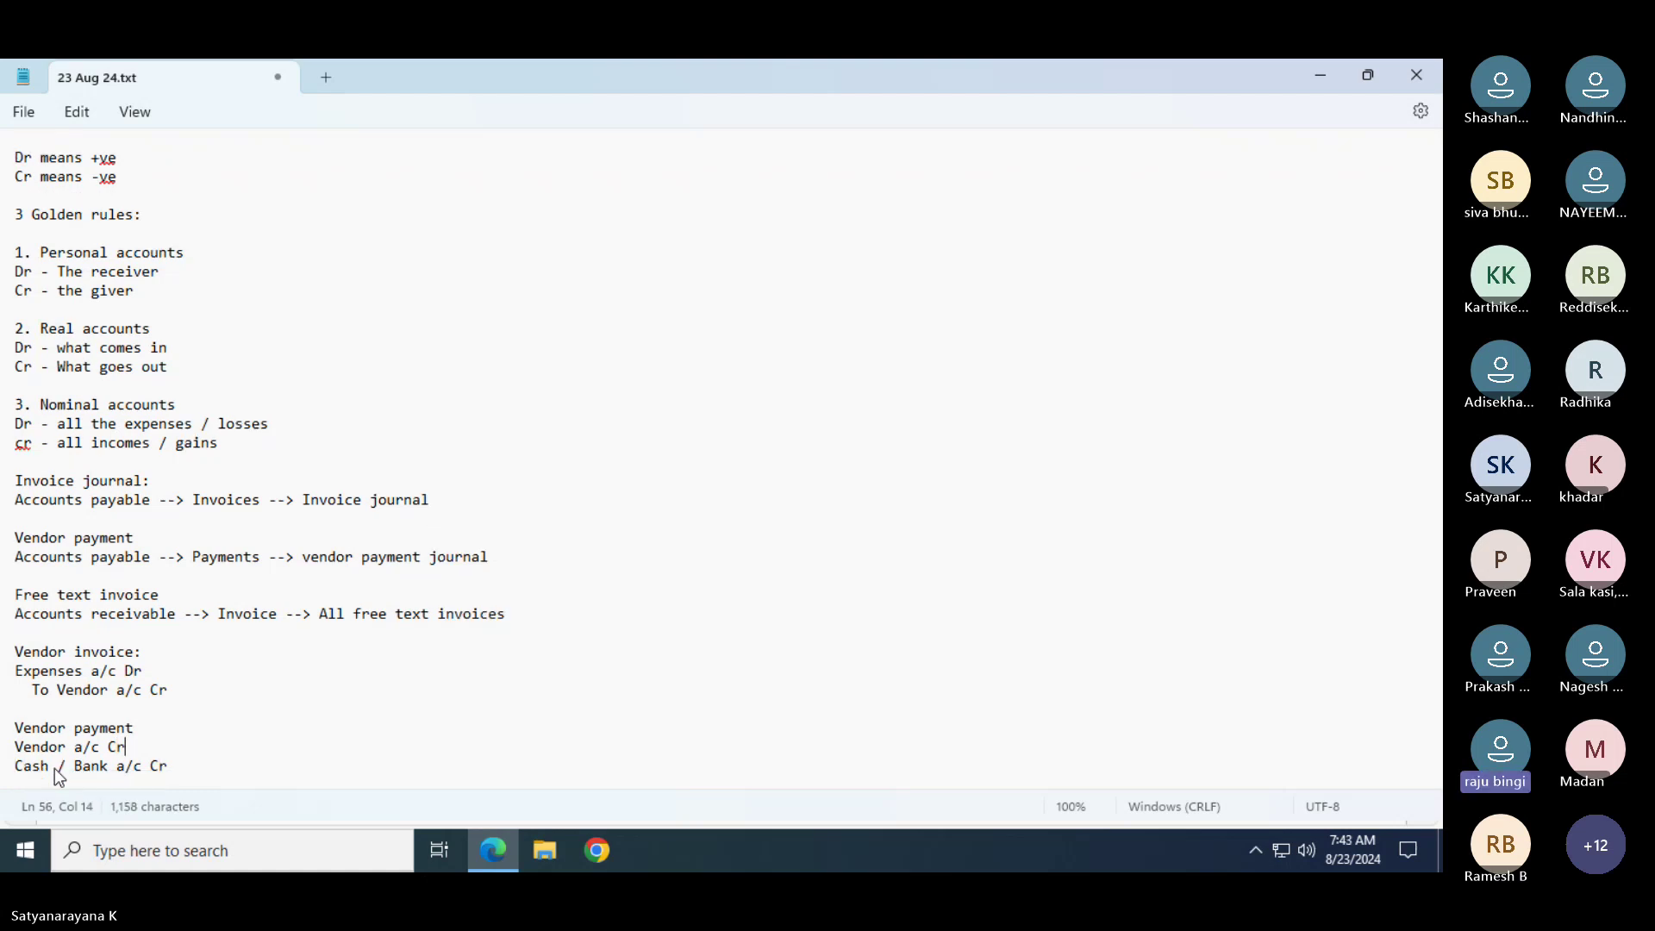
Change the new vendor payment line to "Vendor a/c Dr" and prefix the Cash / Bank line with "To"
key(BackSpace)
key(BackSpace)
text(Dr)
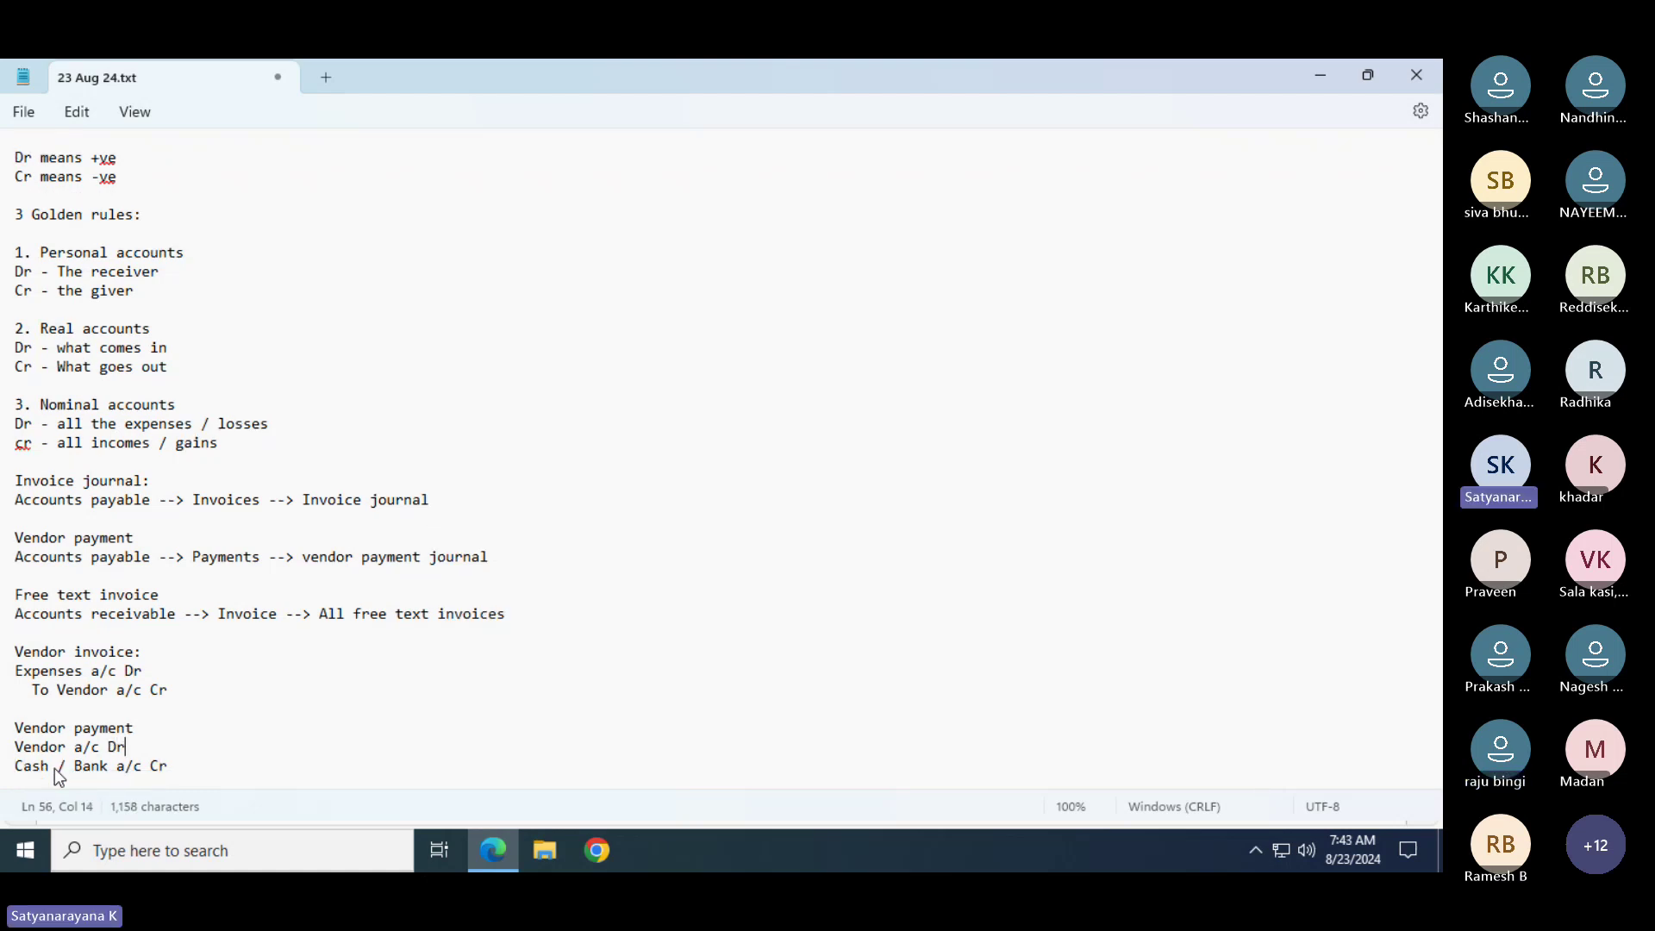
key(Right)
text(To)
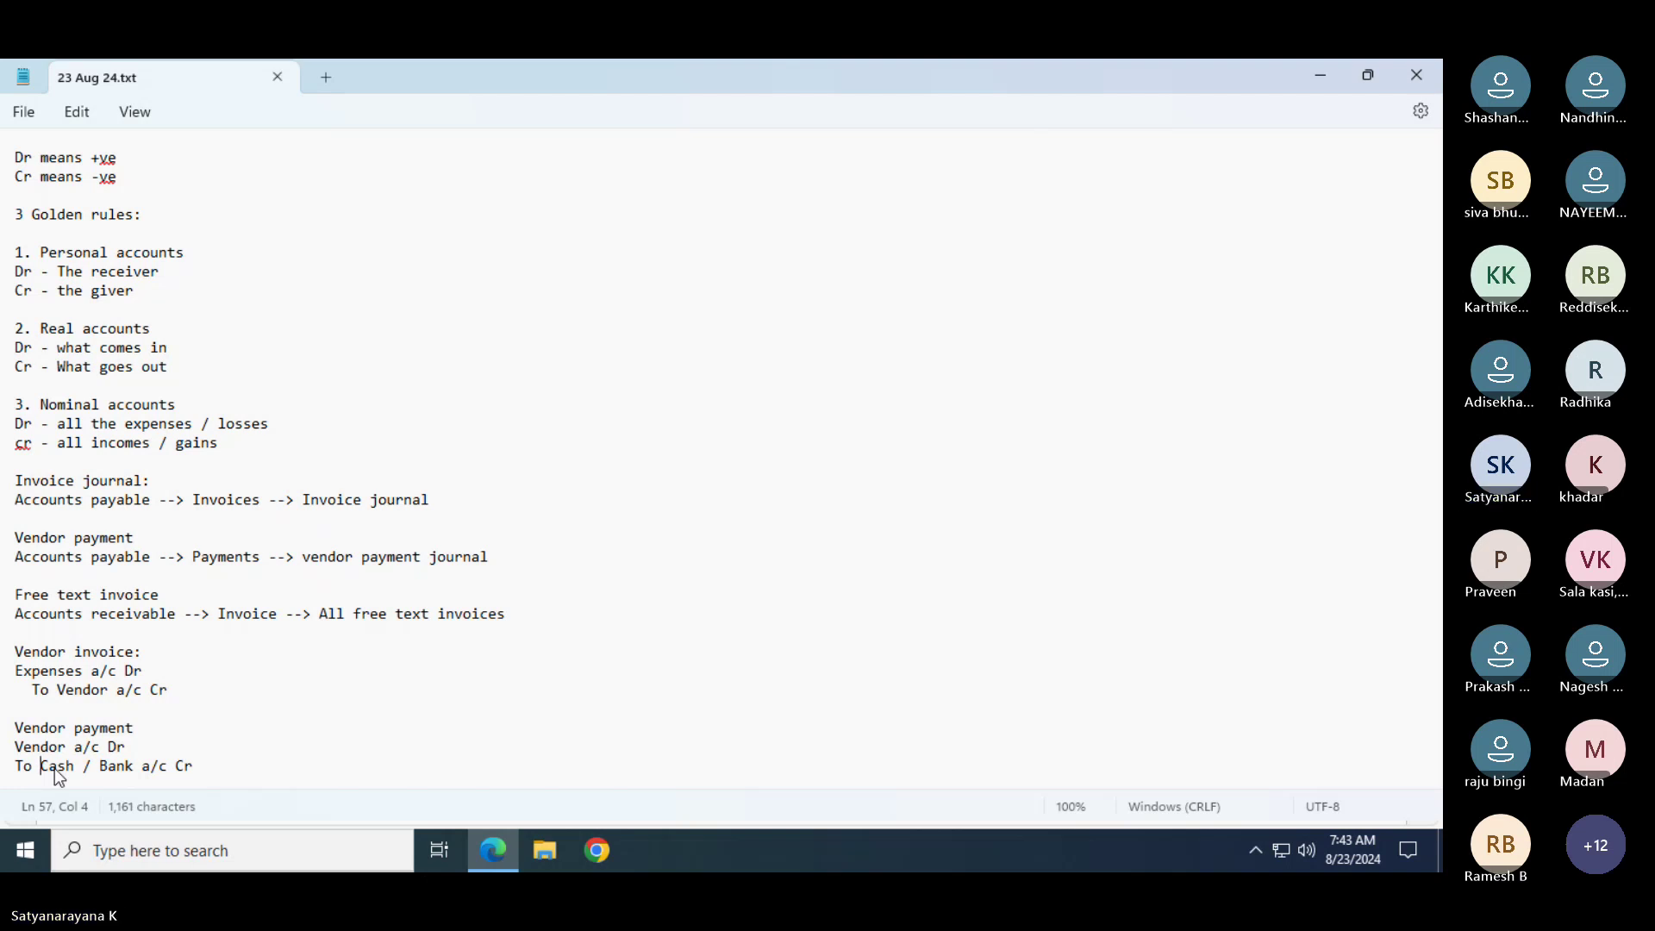
Compare the vendor line in the Vendor invoice entry with the vendor and Cash / Bank lines in the Vendor payment entry
click(177, 691)
drag(178, 691, 14, 694)
click(128, 746)
drag(127, 746, 4, 695)
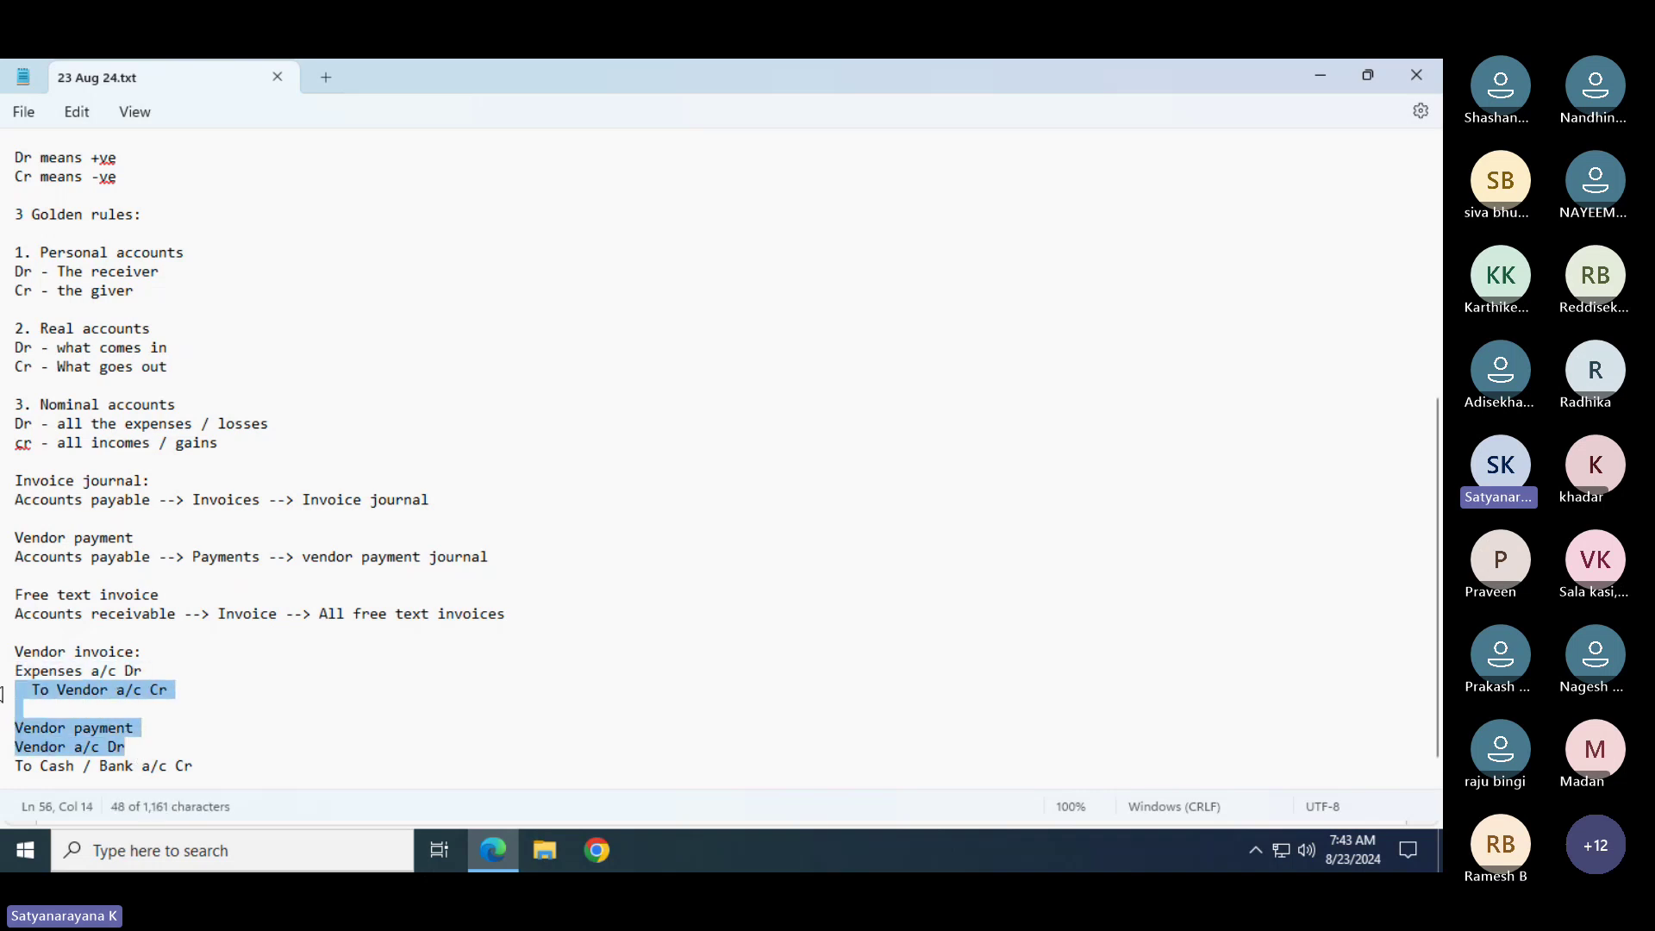
click(206, 767)
drag(205, 767, 5, 767)
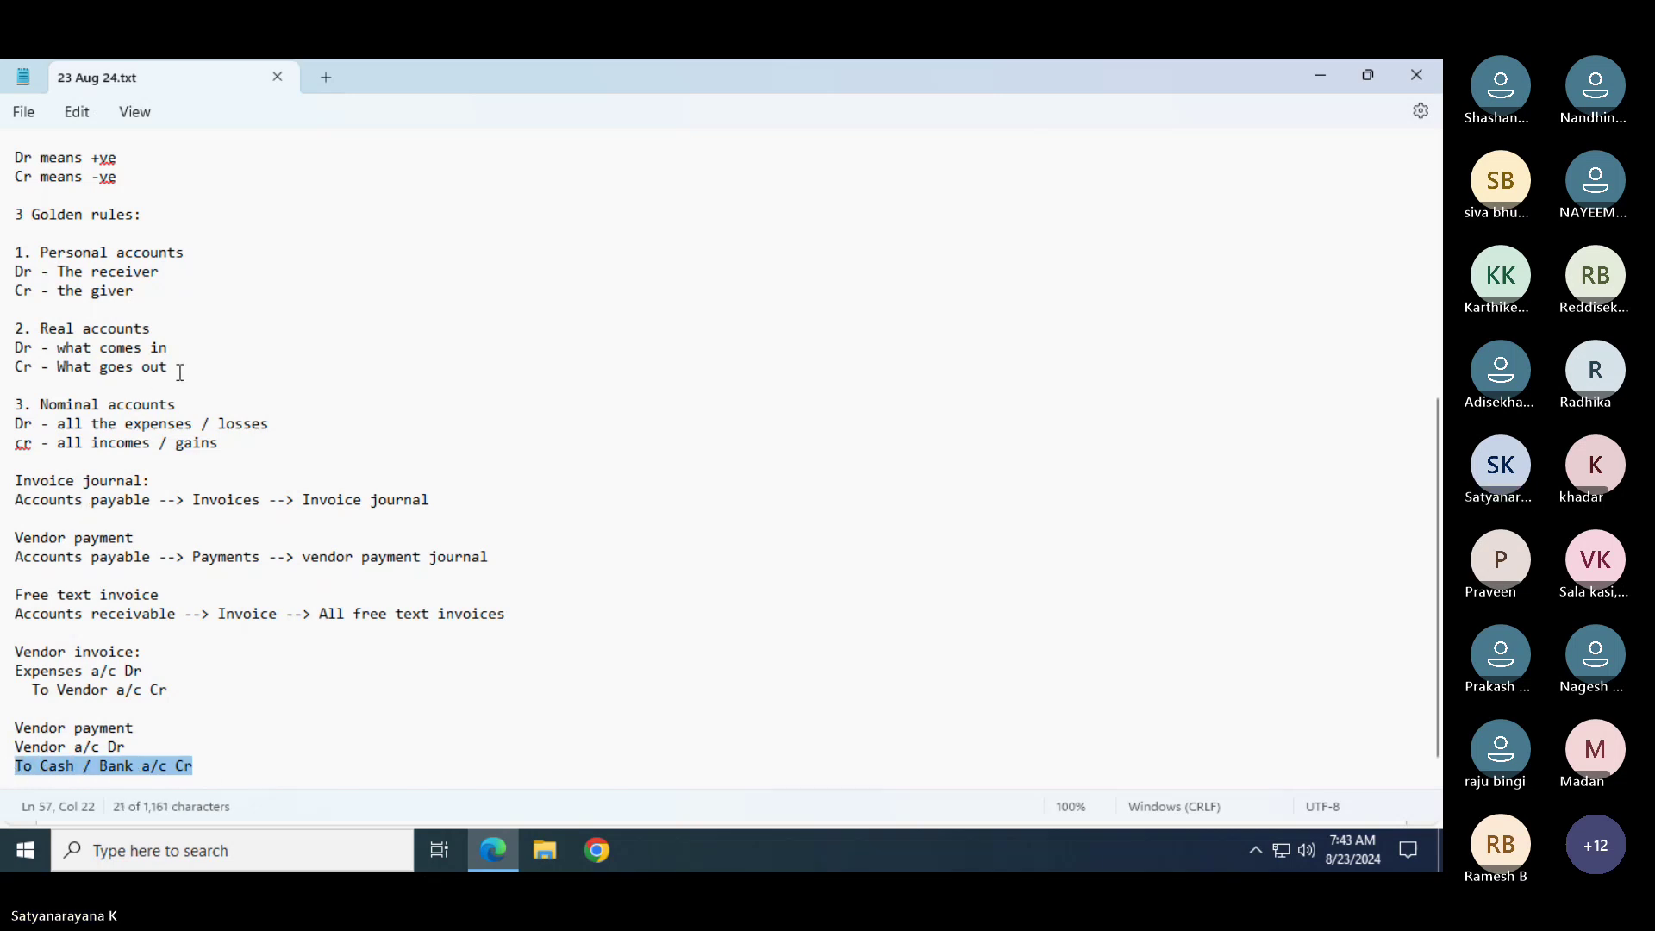
Annotate the "To Cash / Bank a/c Cr" line with the real accounts credit rule "- What goes out"
drag(172, 366, 3, 373)
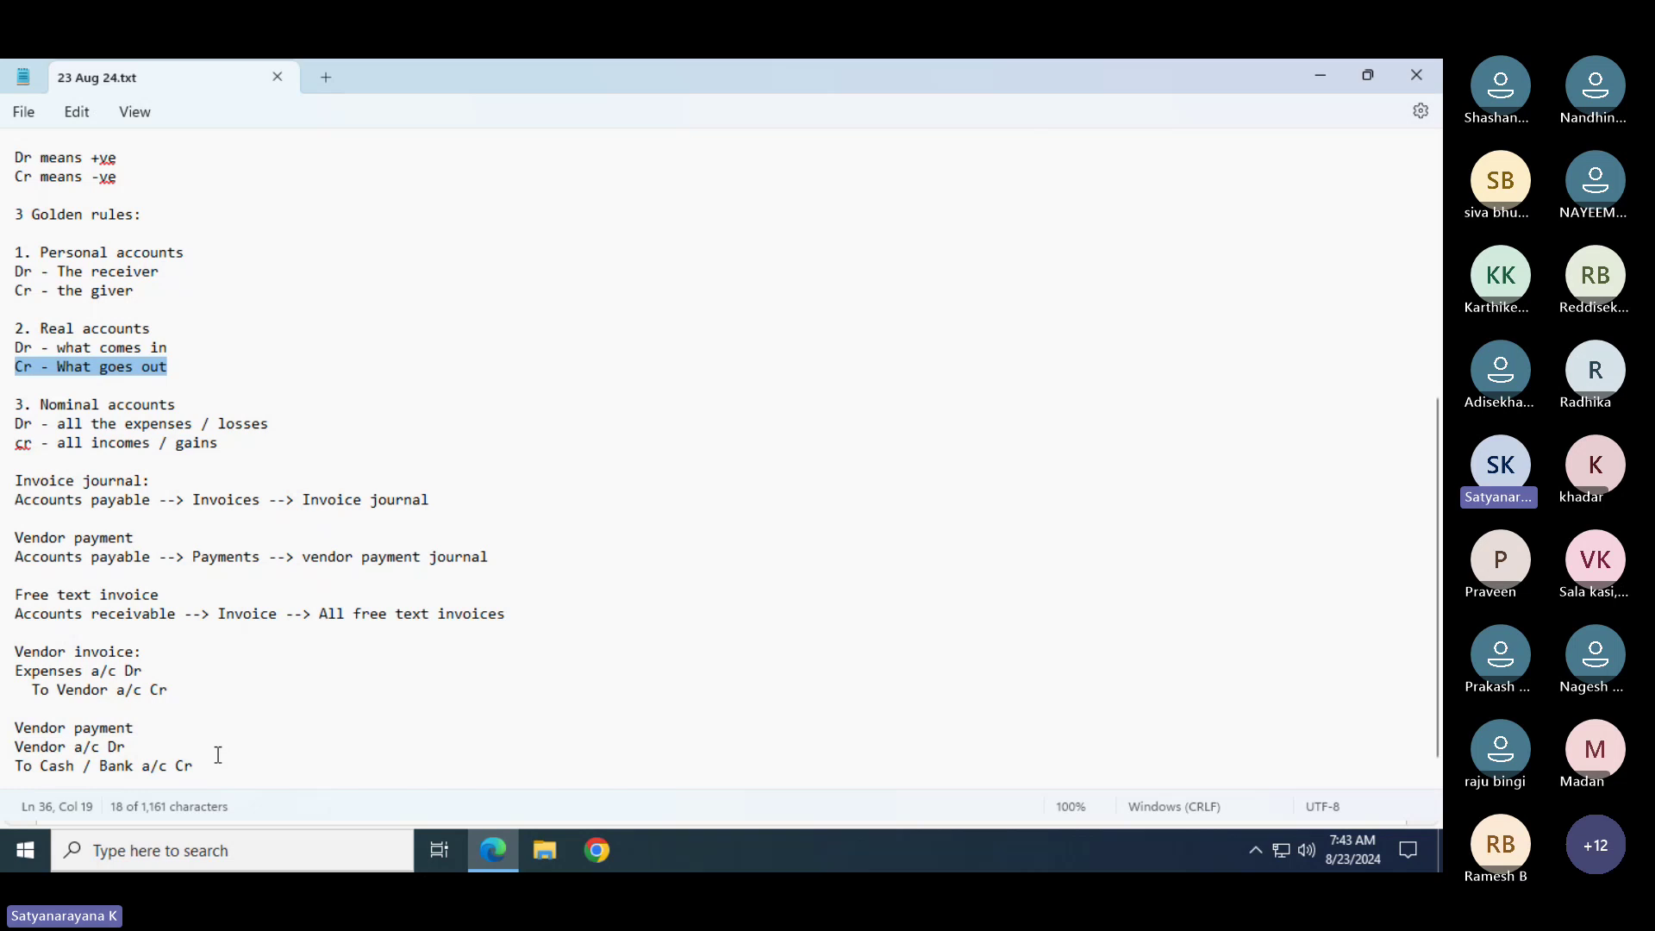
click(204, 765)
text(Cr - )
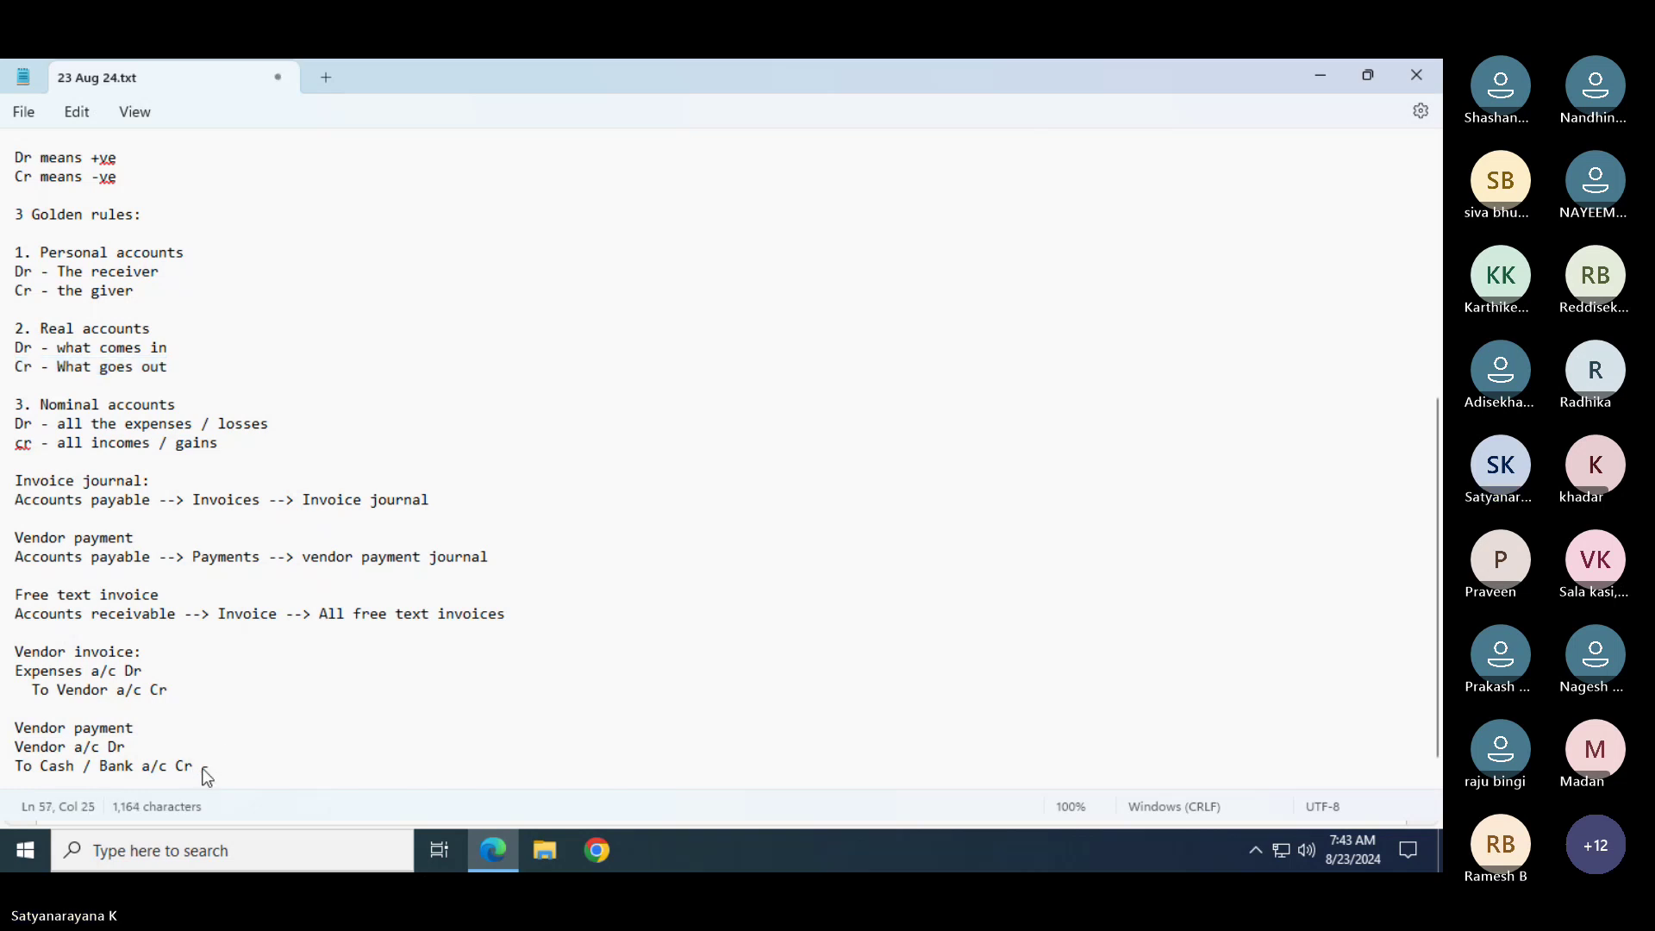
text(What g)
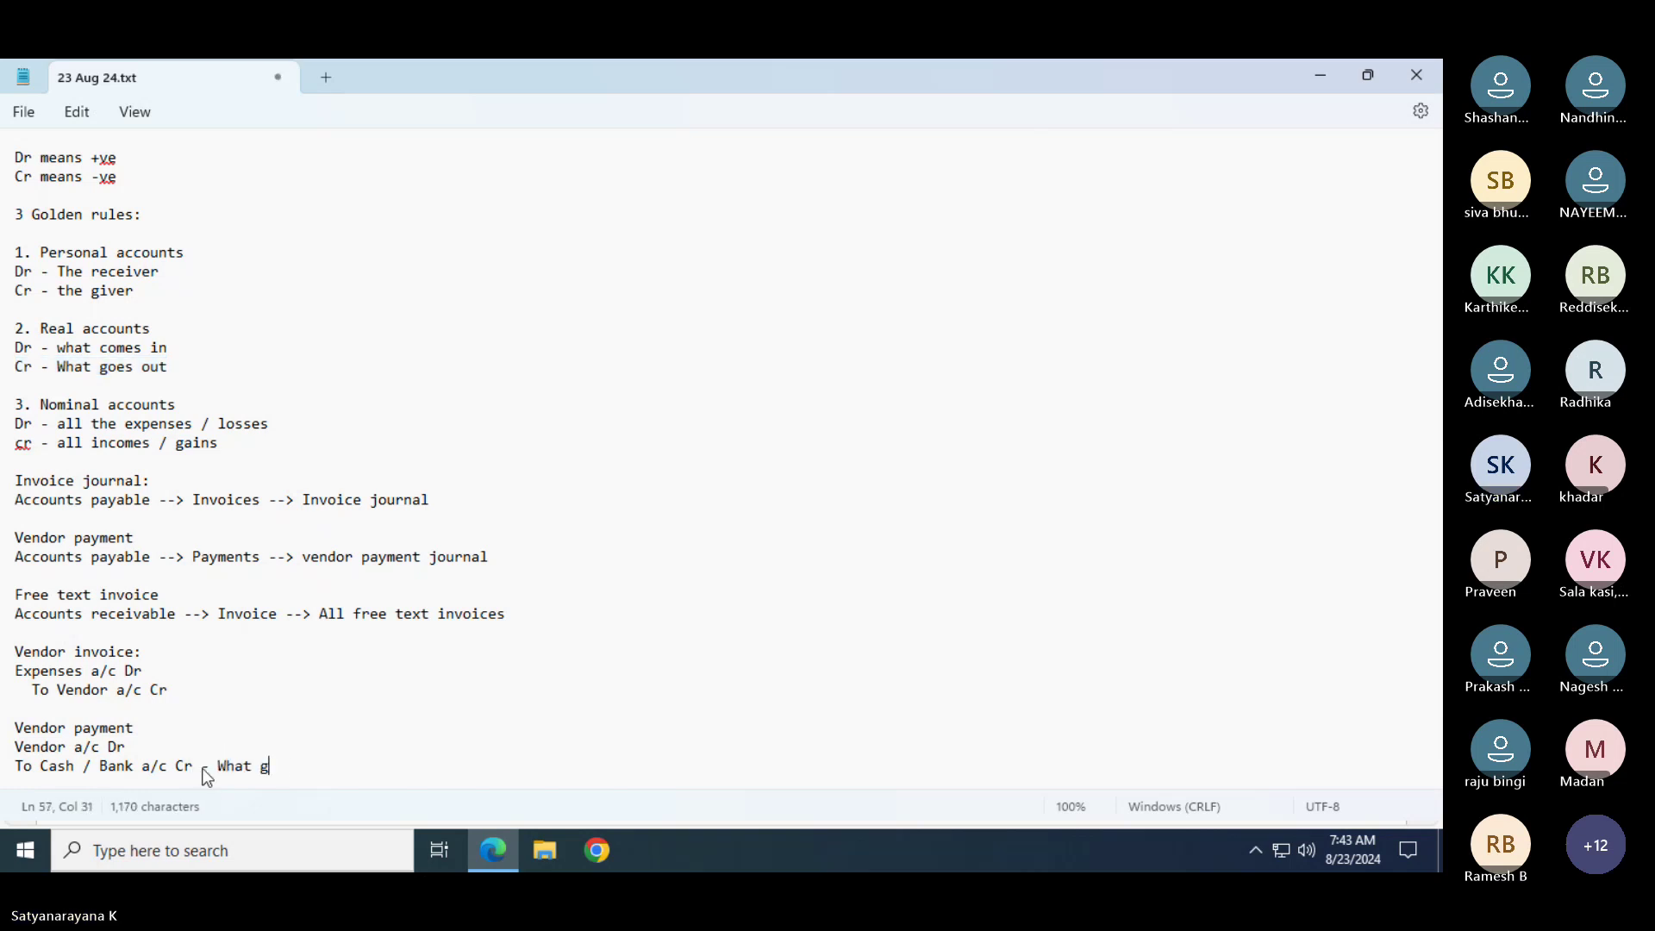
text(oes out)
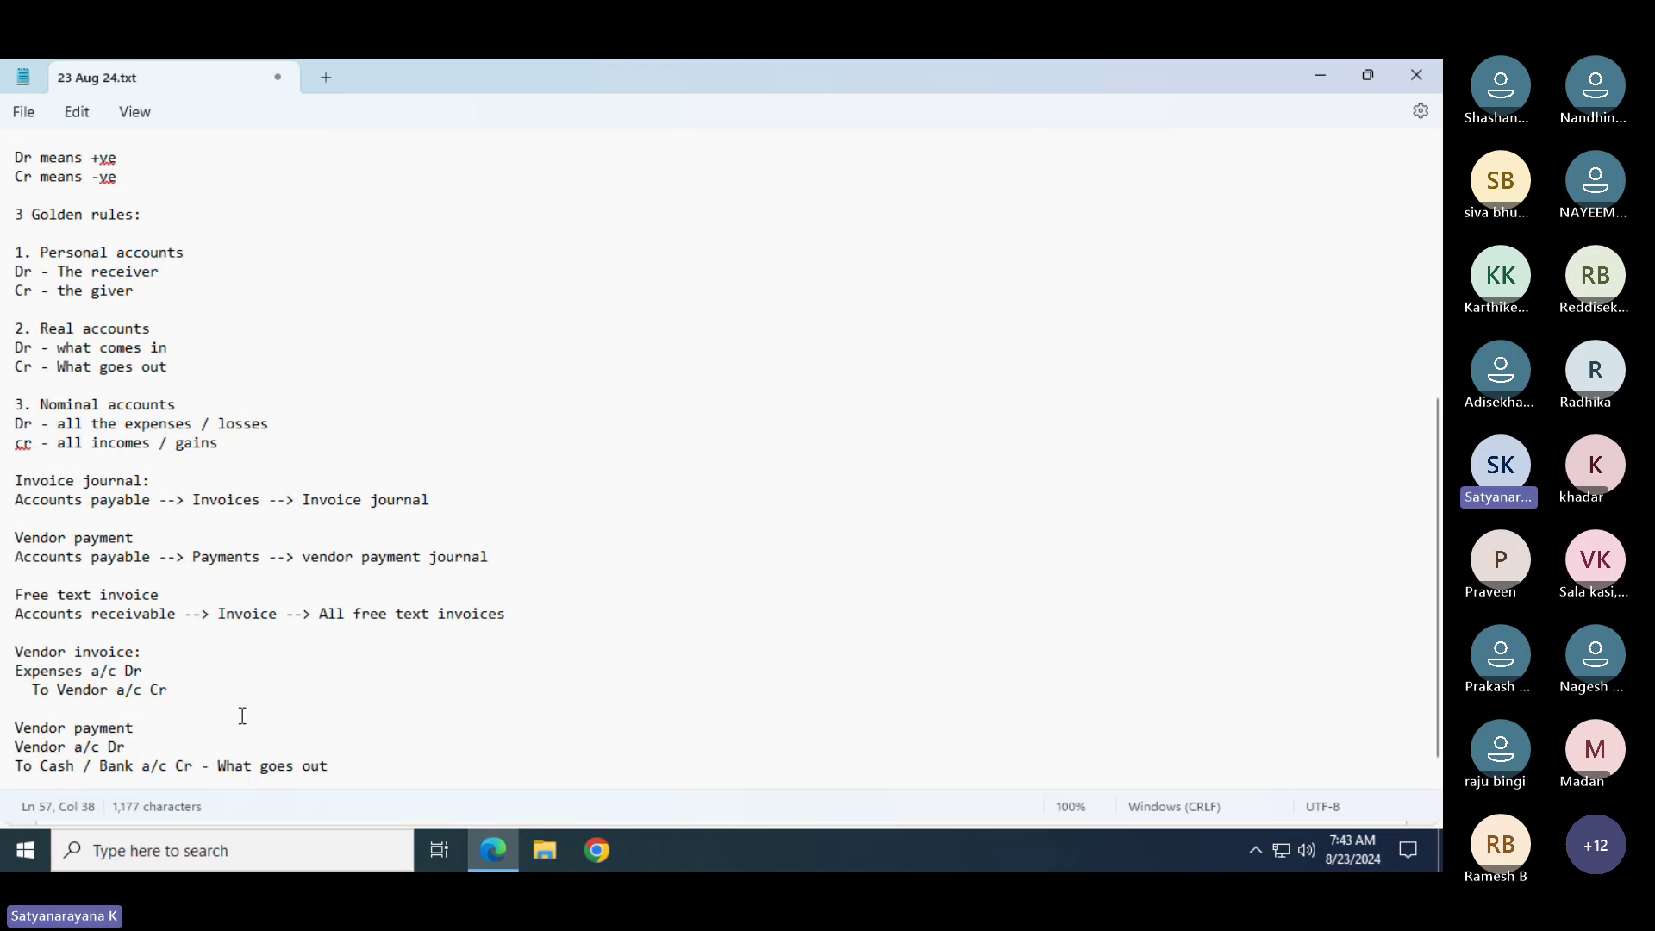
Annotate the Vendor invoice entry with "- The giver" on the vendor line and "- All expenses /losses" on the expenses line
click(178, 688)
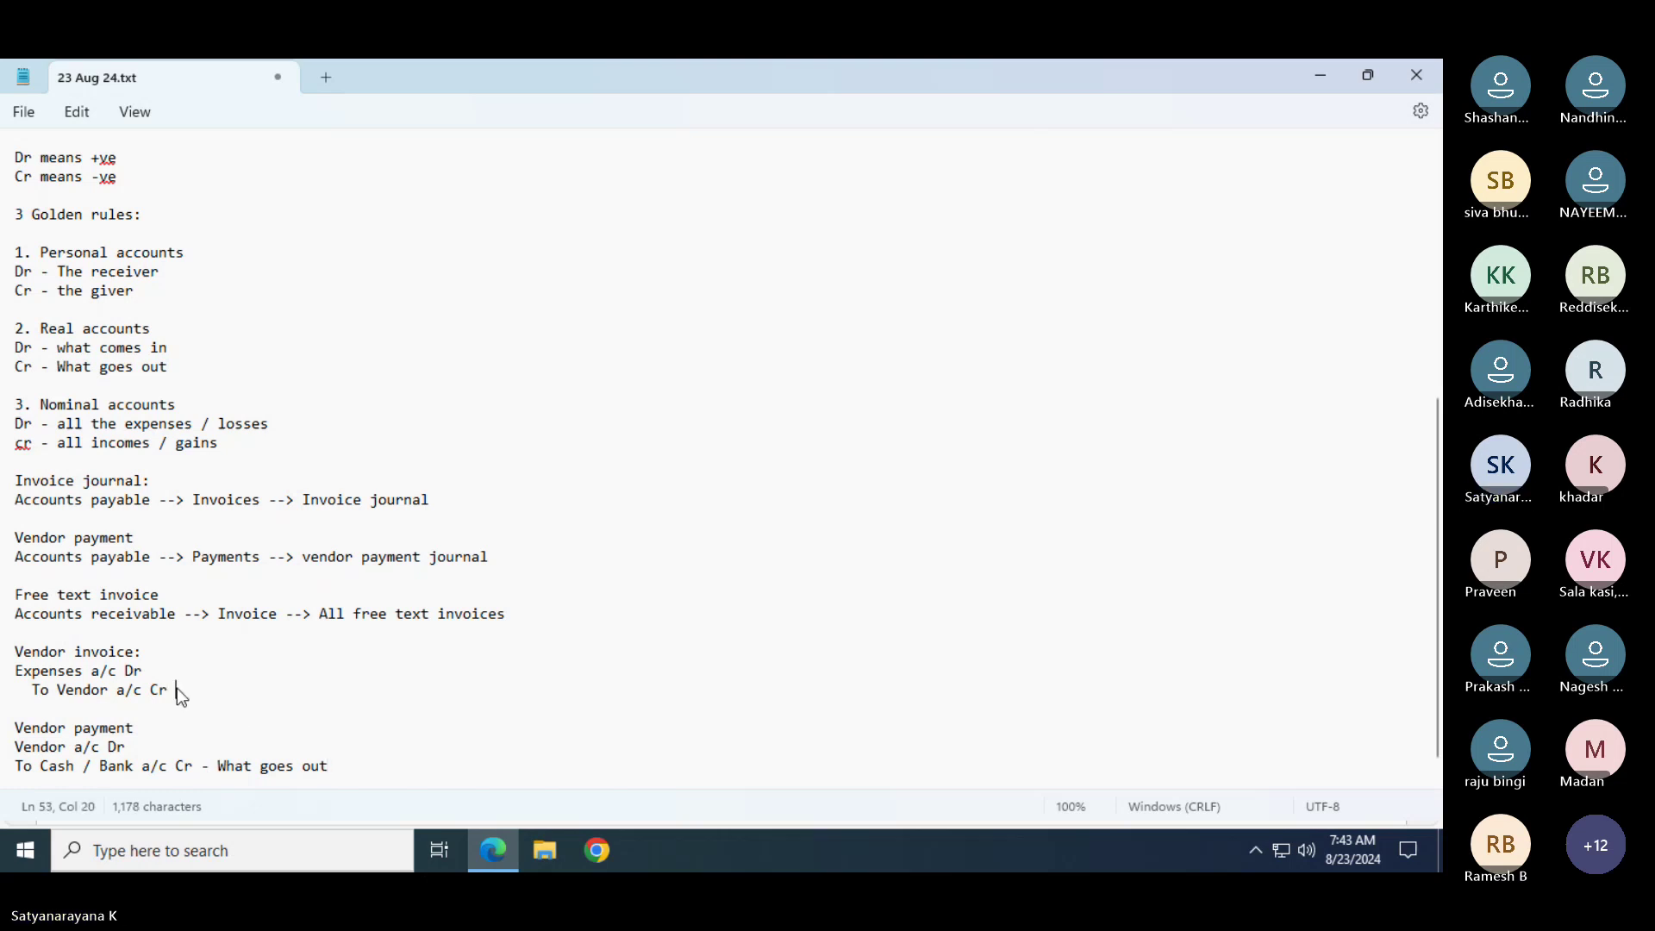
text(Cr - The giver)
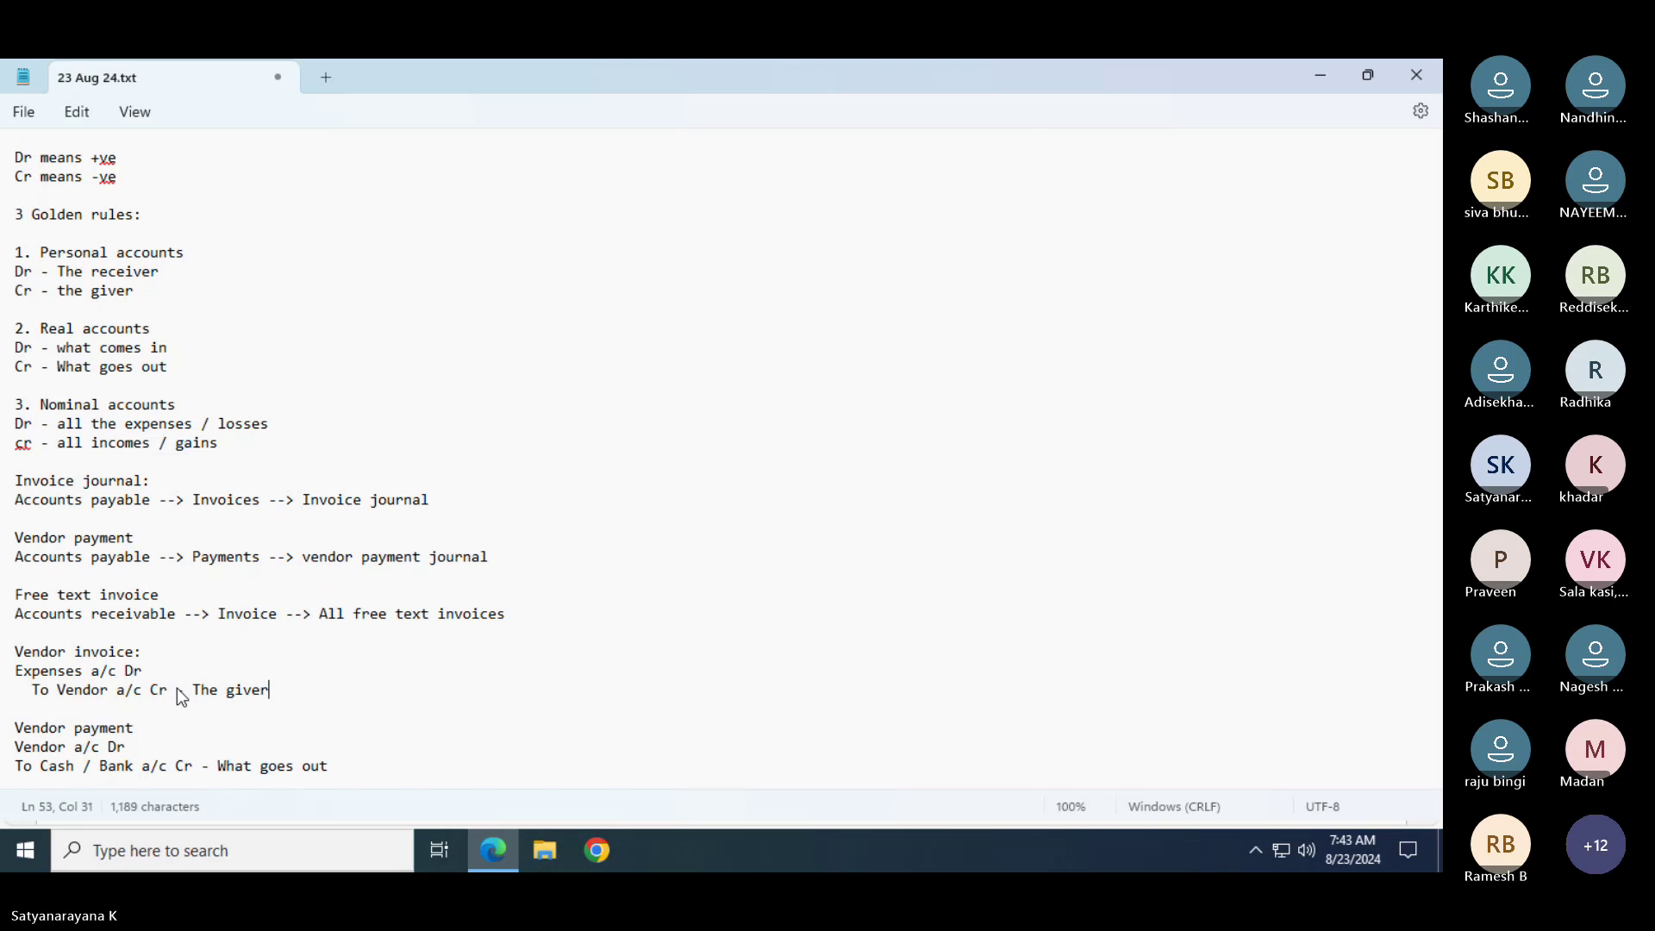
click(148, 671)
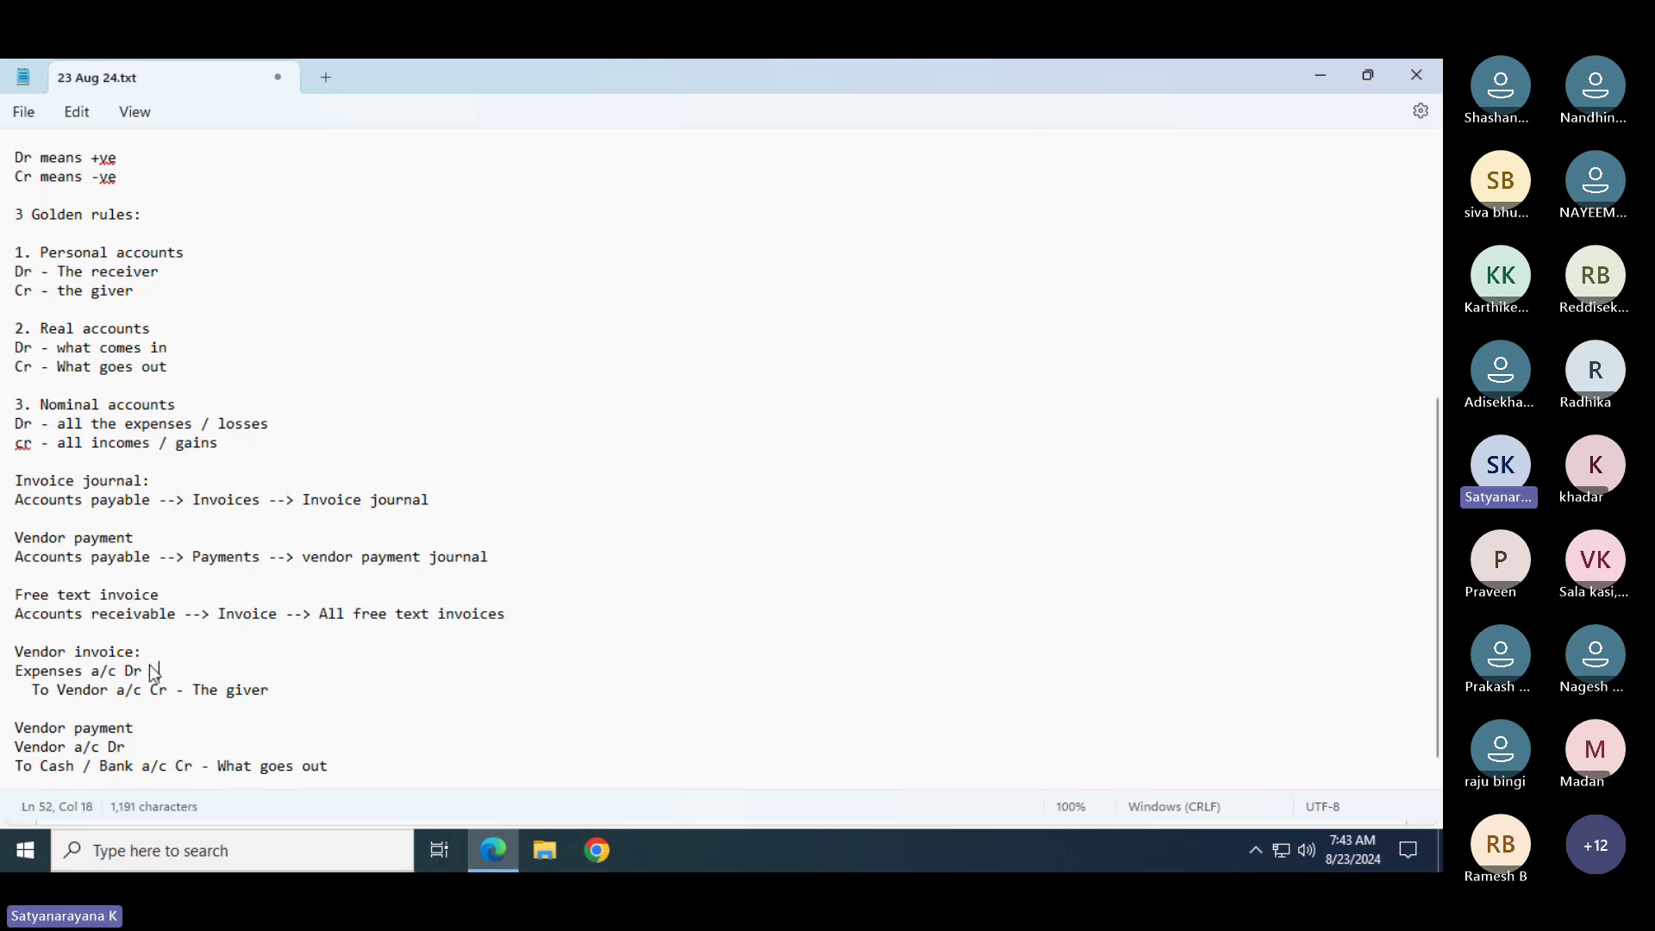
text(- all)
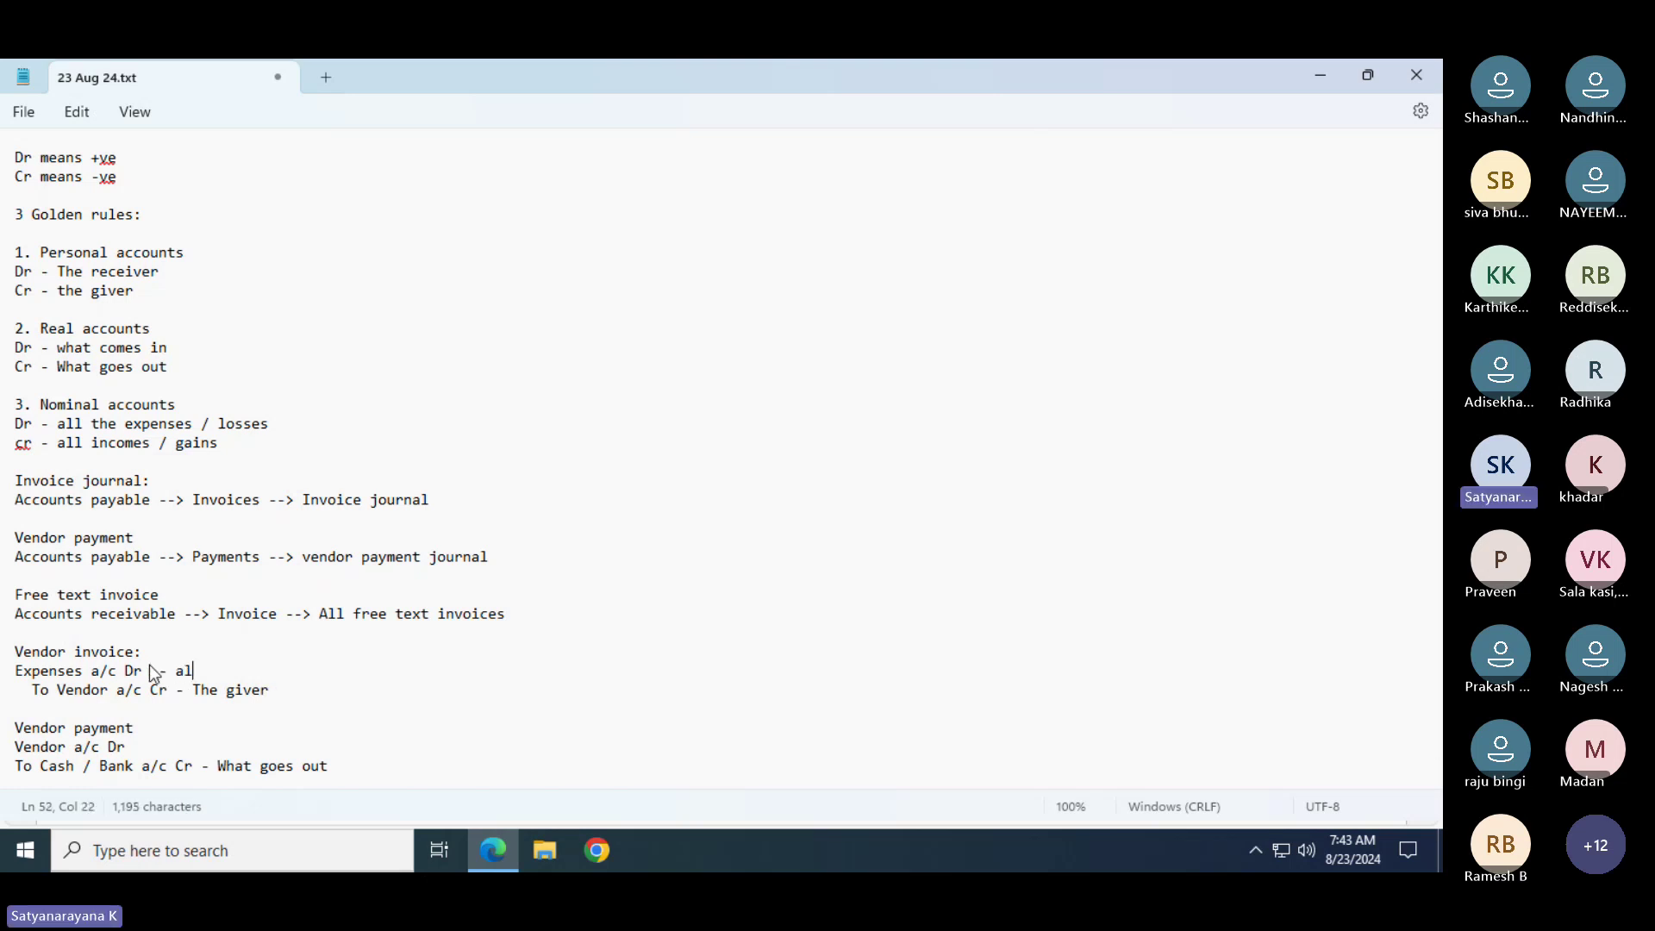
key(BackSpace)
key(BackSpace)
key(BackSpace)
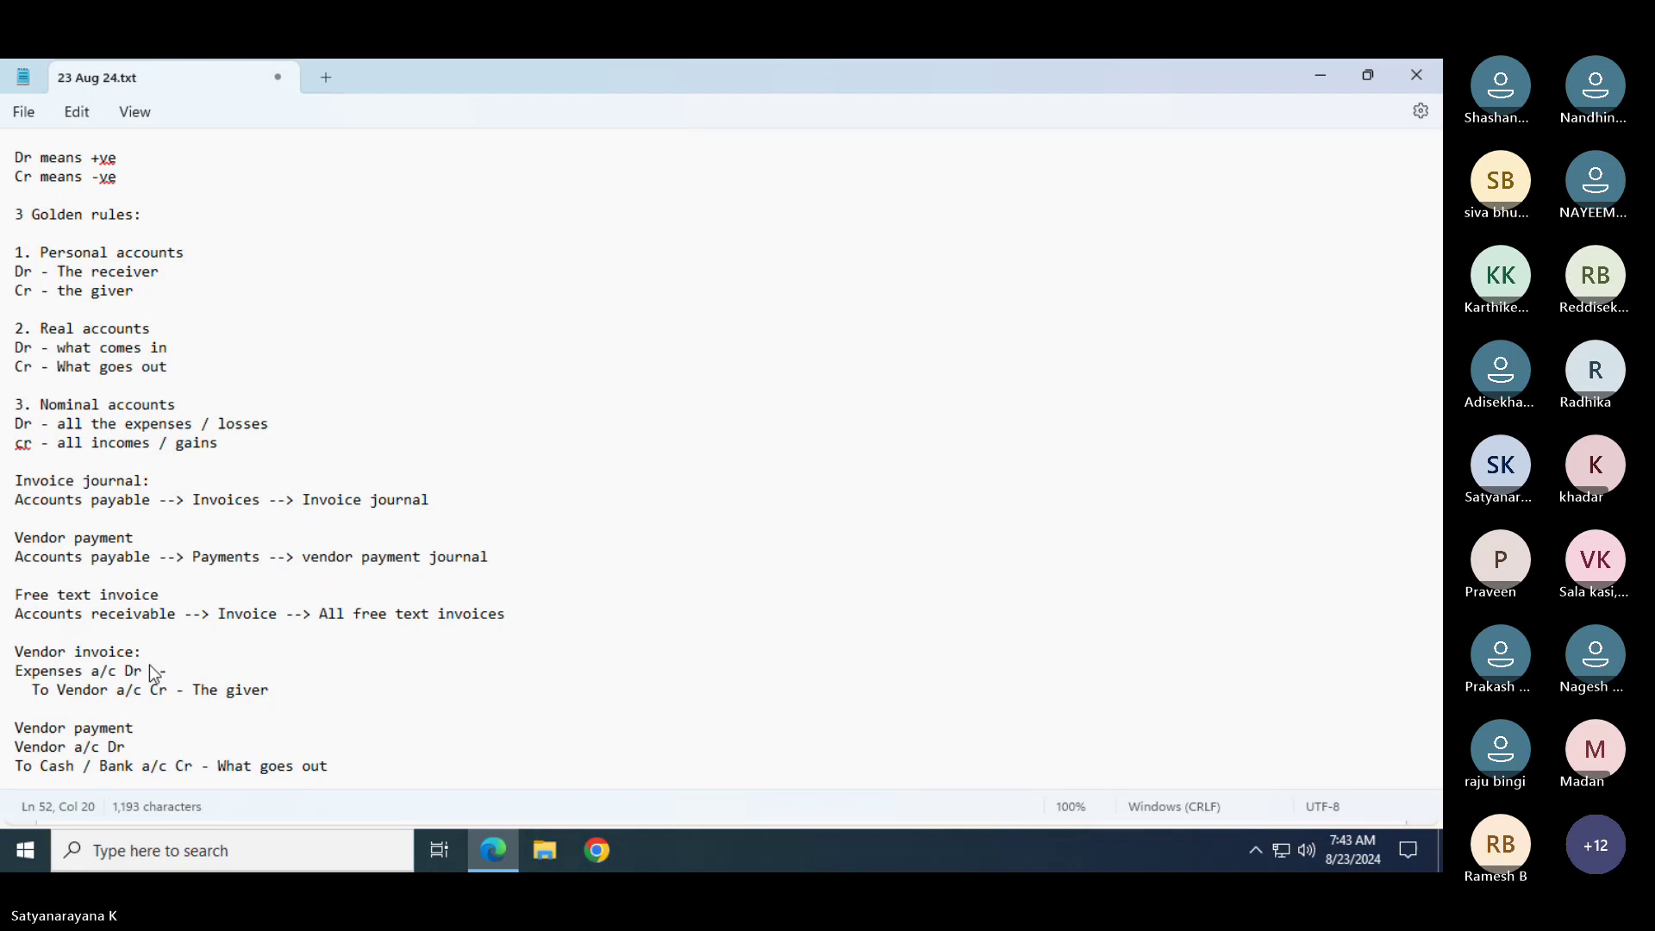
text(All expenses /)
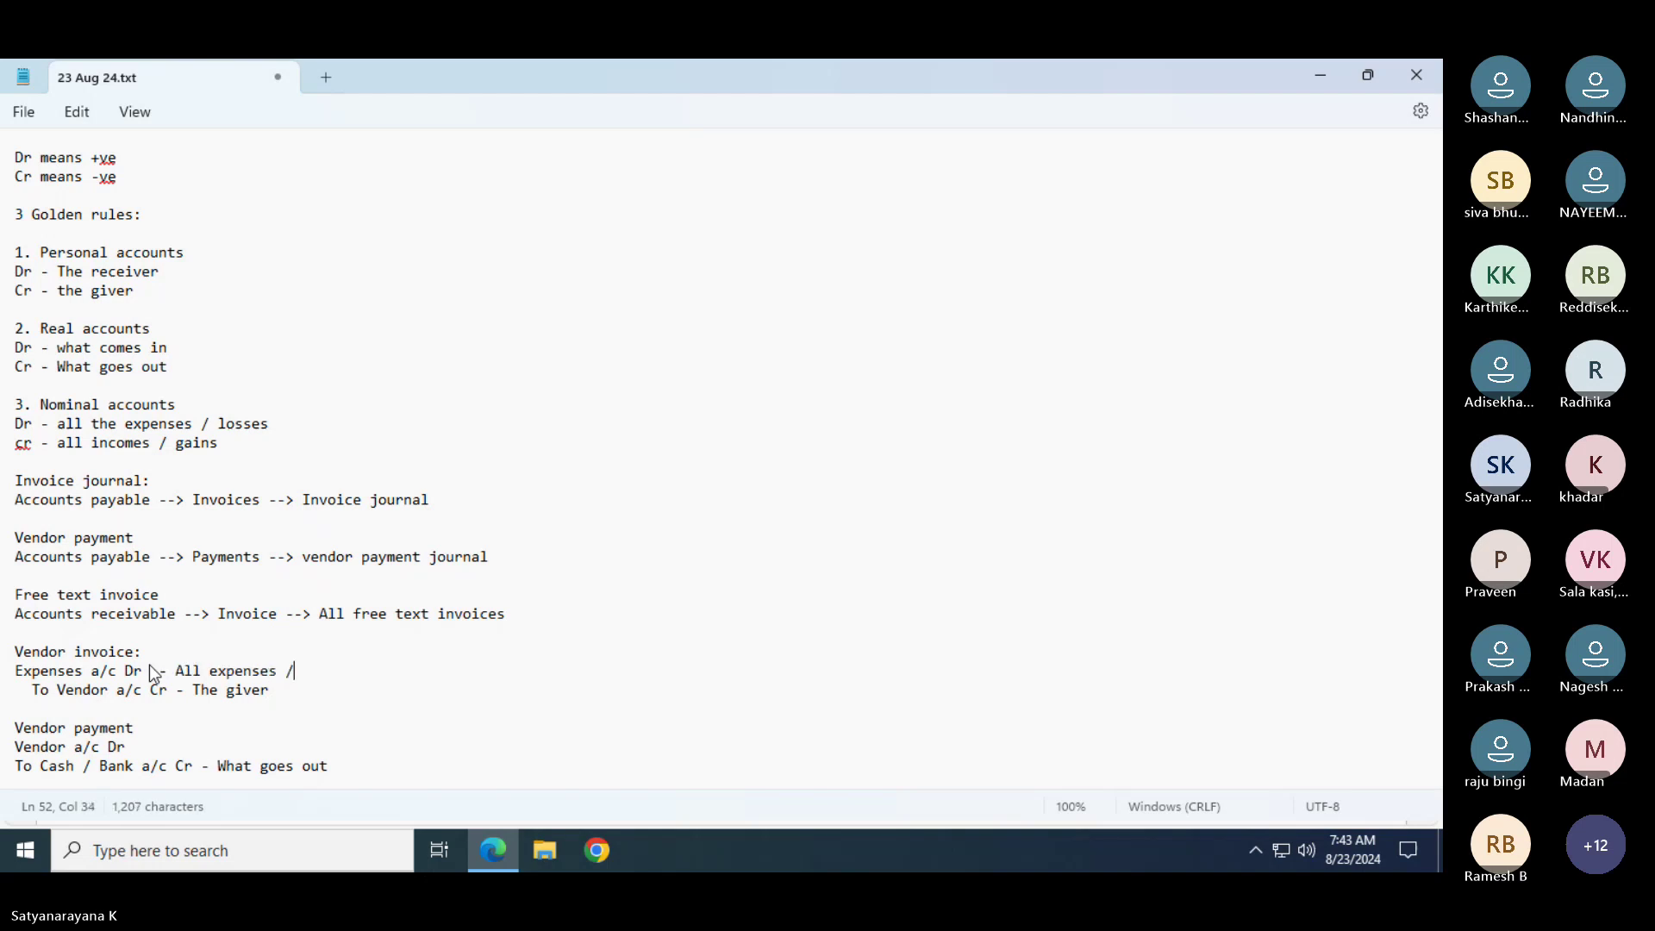
text(losses)
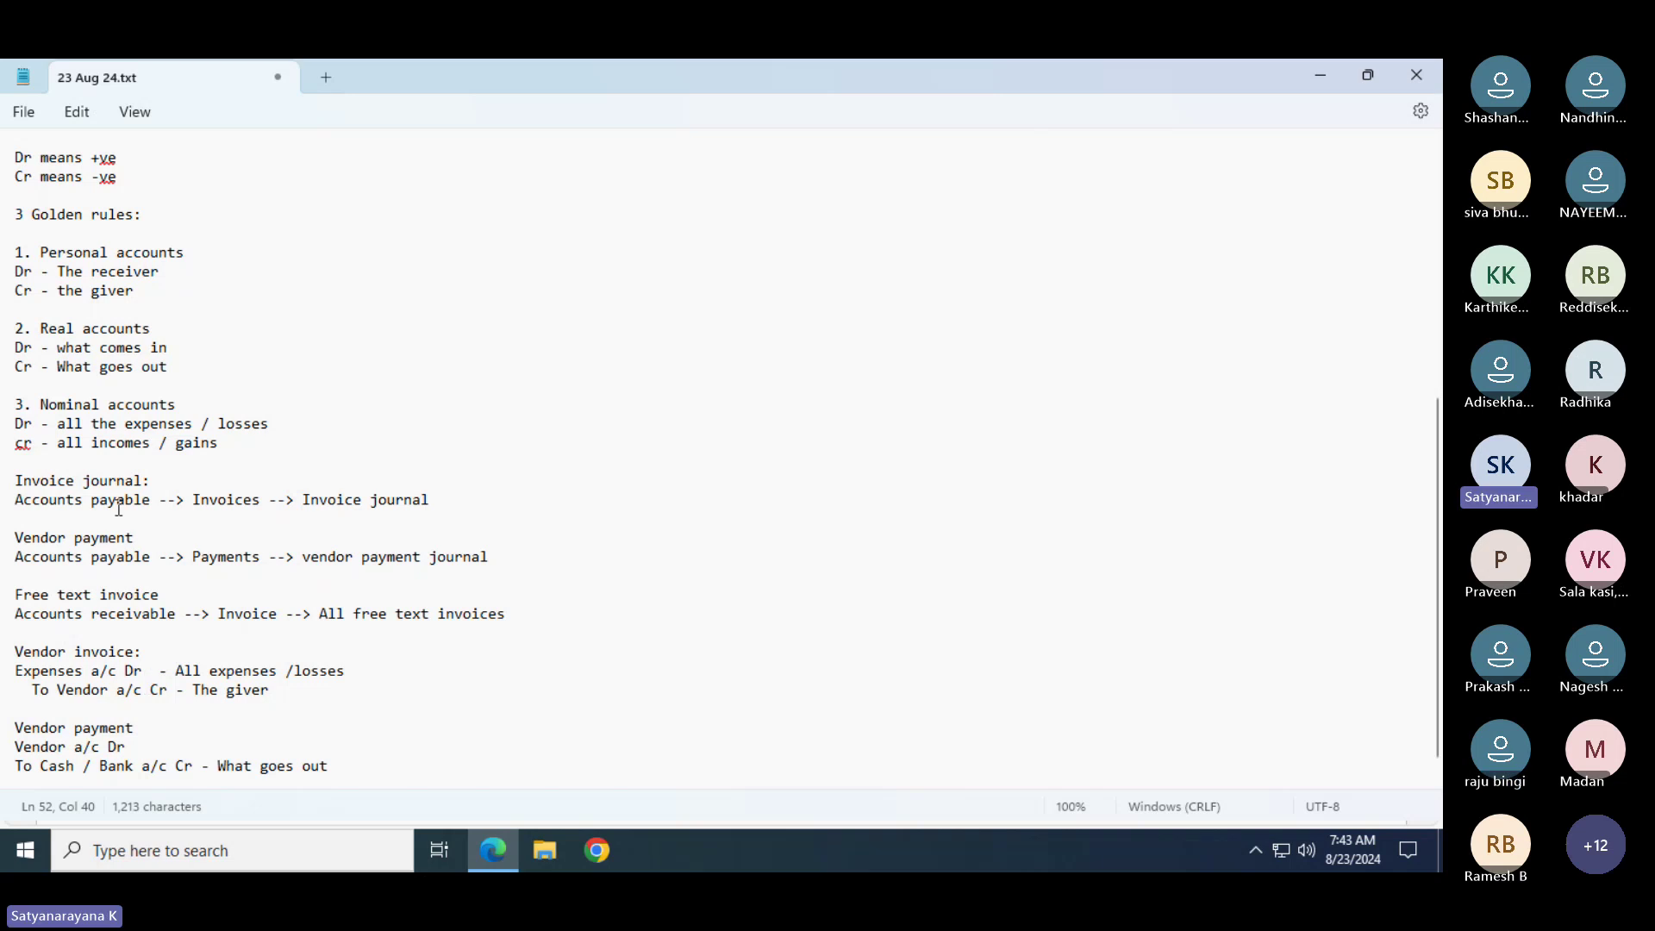
Review the three golden rules for personal, real and nominal accounts
drag(15, 214, 266, 438)
click(493, 374)
drag(246, 445, 15, 252)
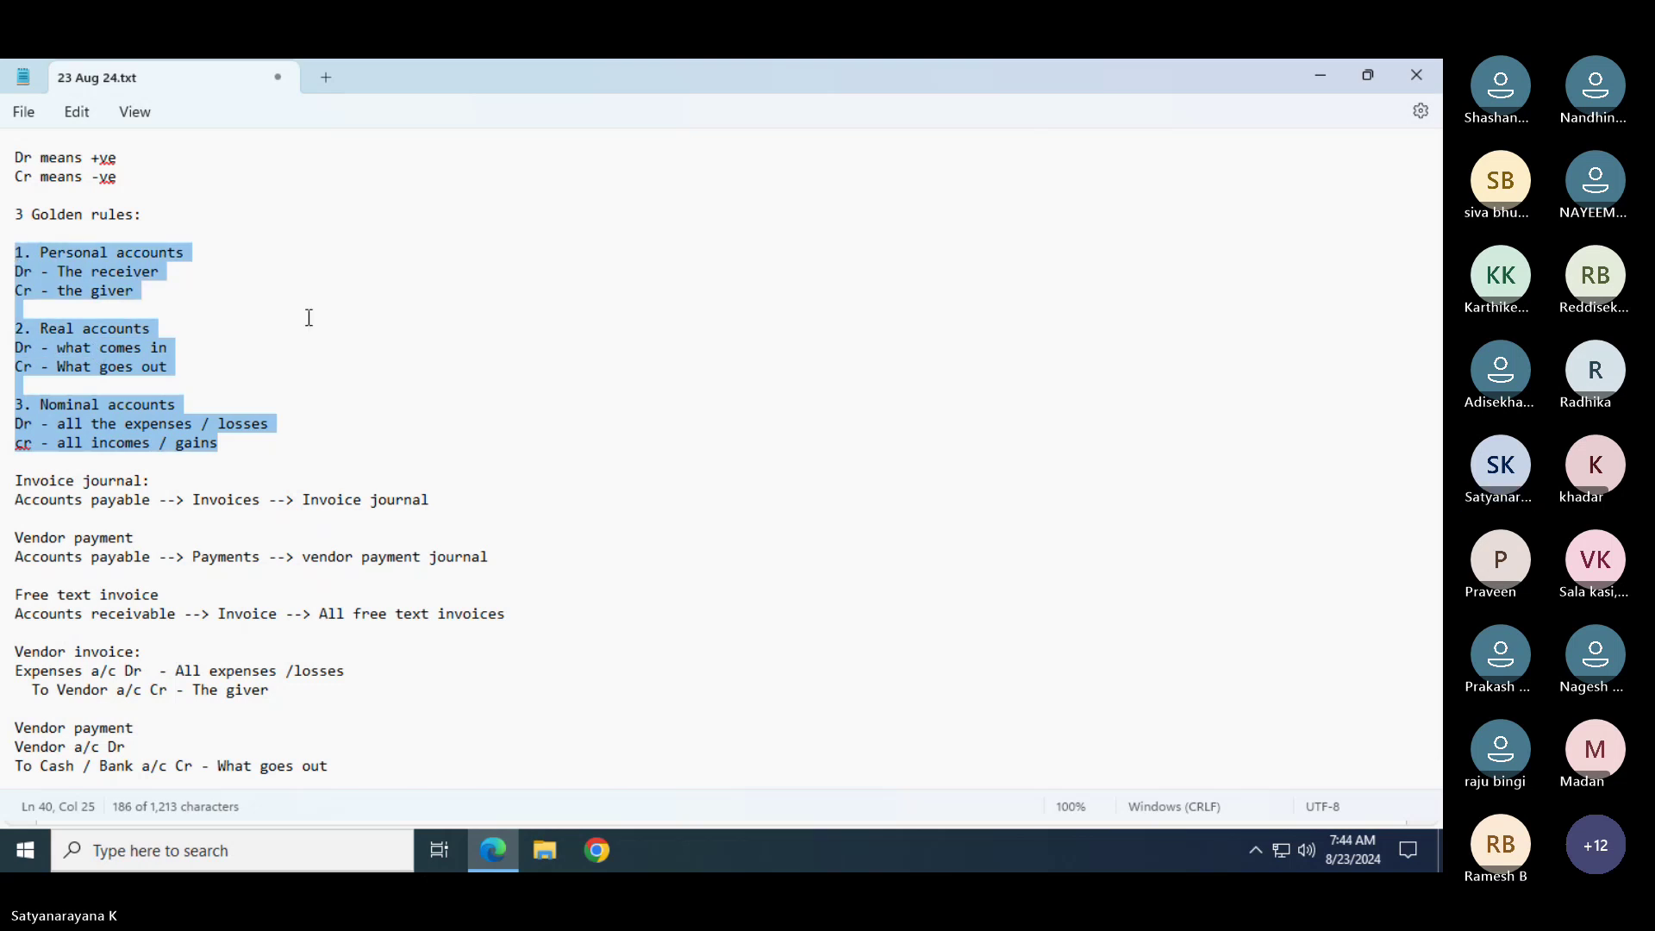
click(136, 245)
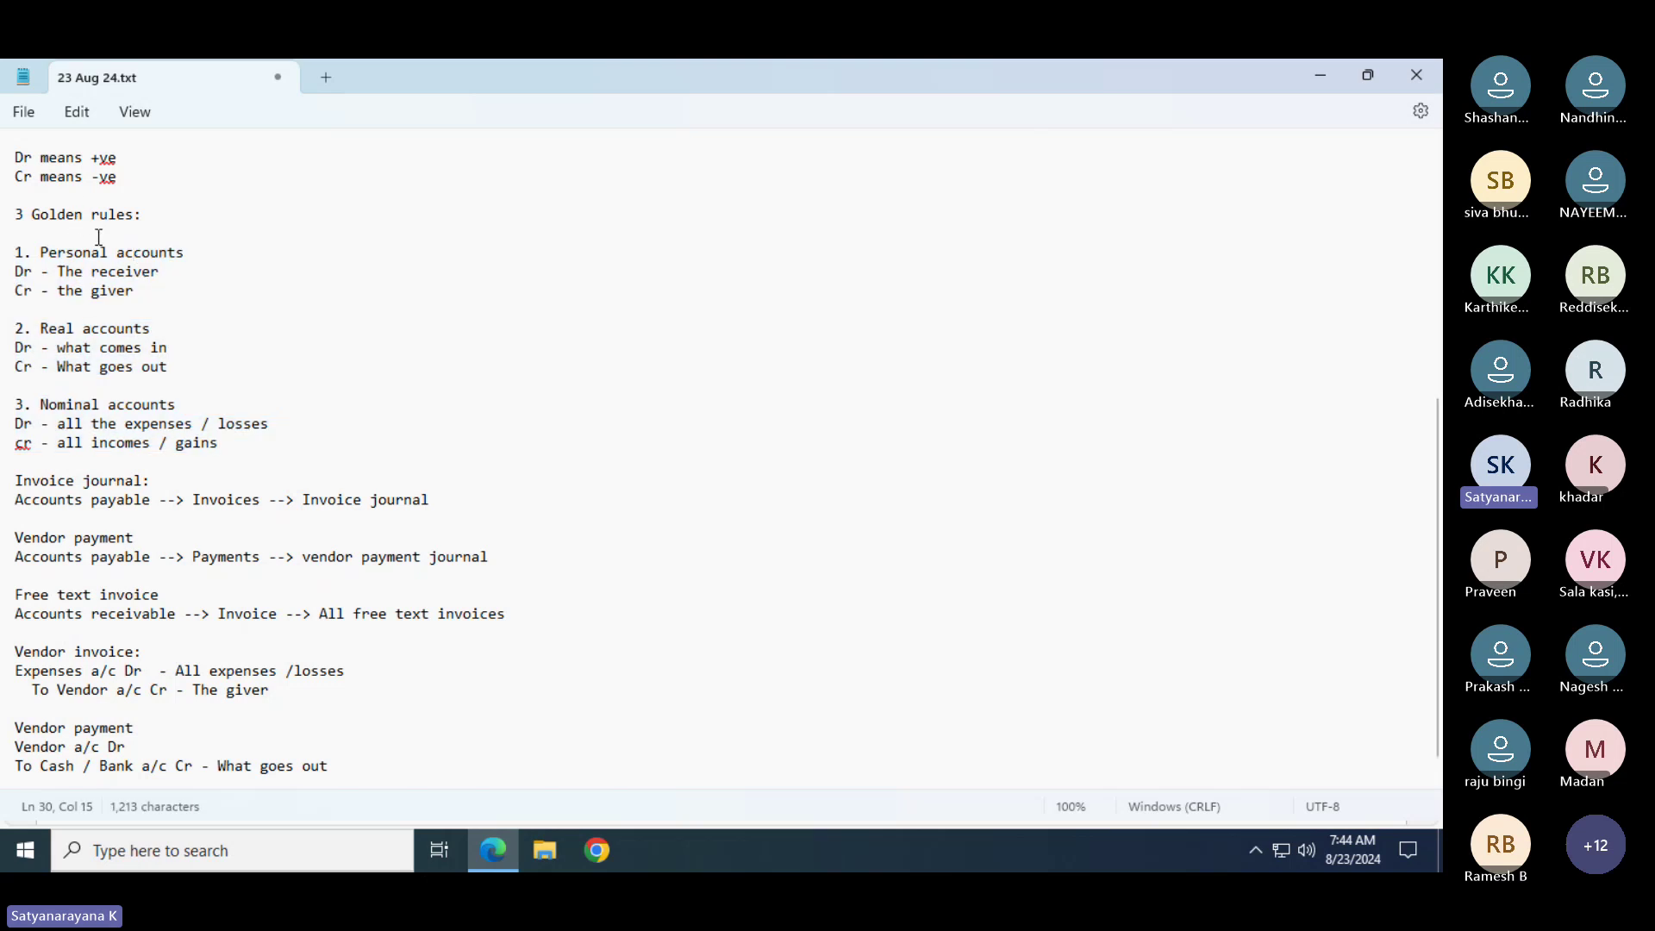
click(135, 290)
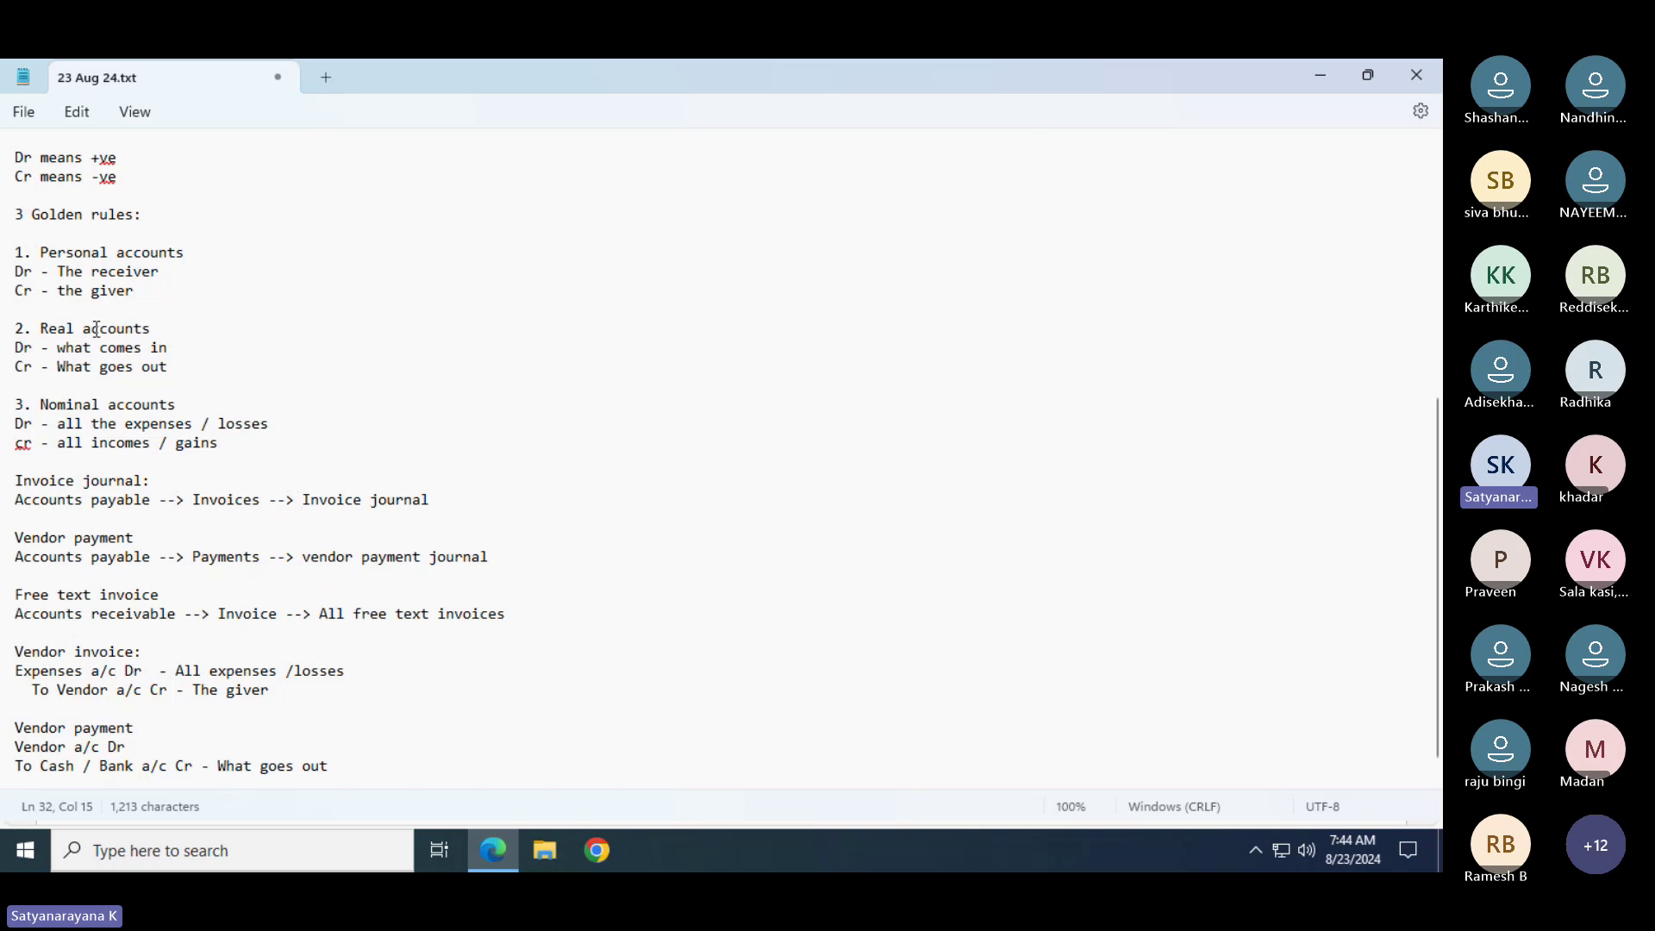
click(177, 367)
click(133, 415)
click(233, 445)
drag(234, 445, 15, 405)
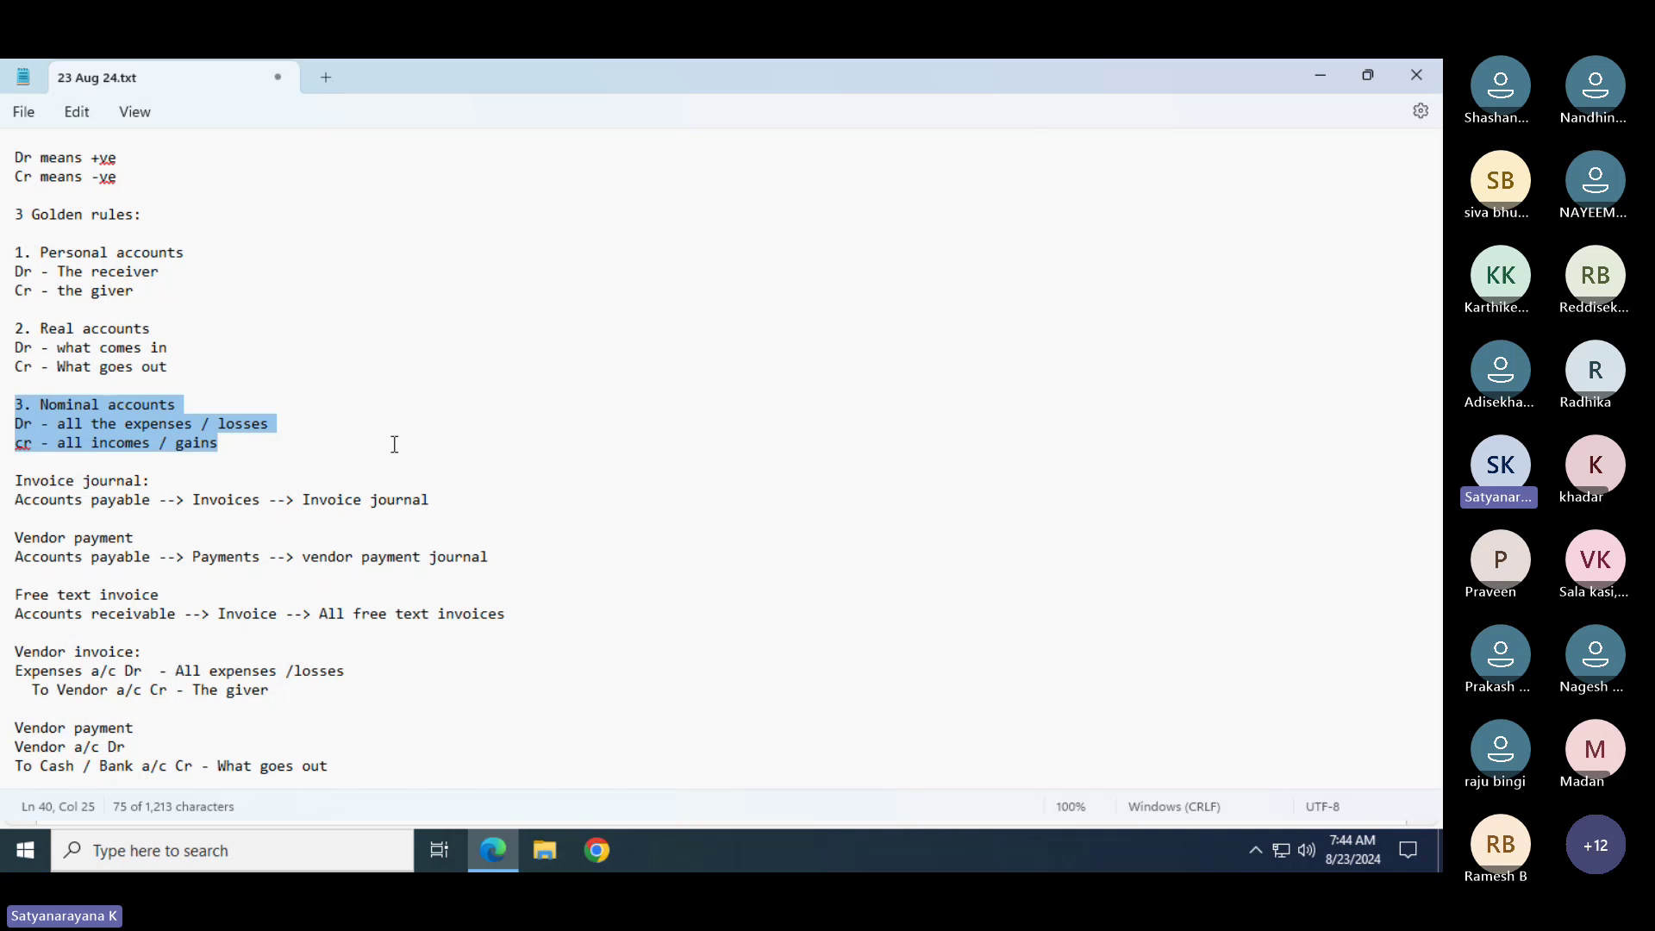
drag(255, 452, 14, 411)
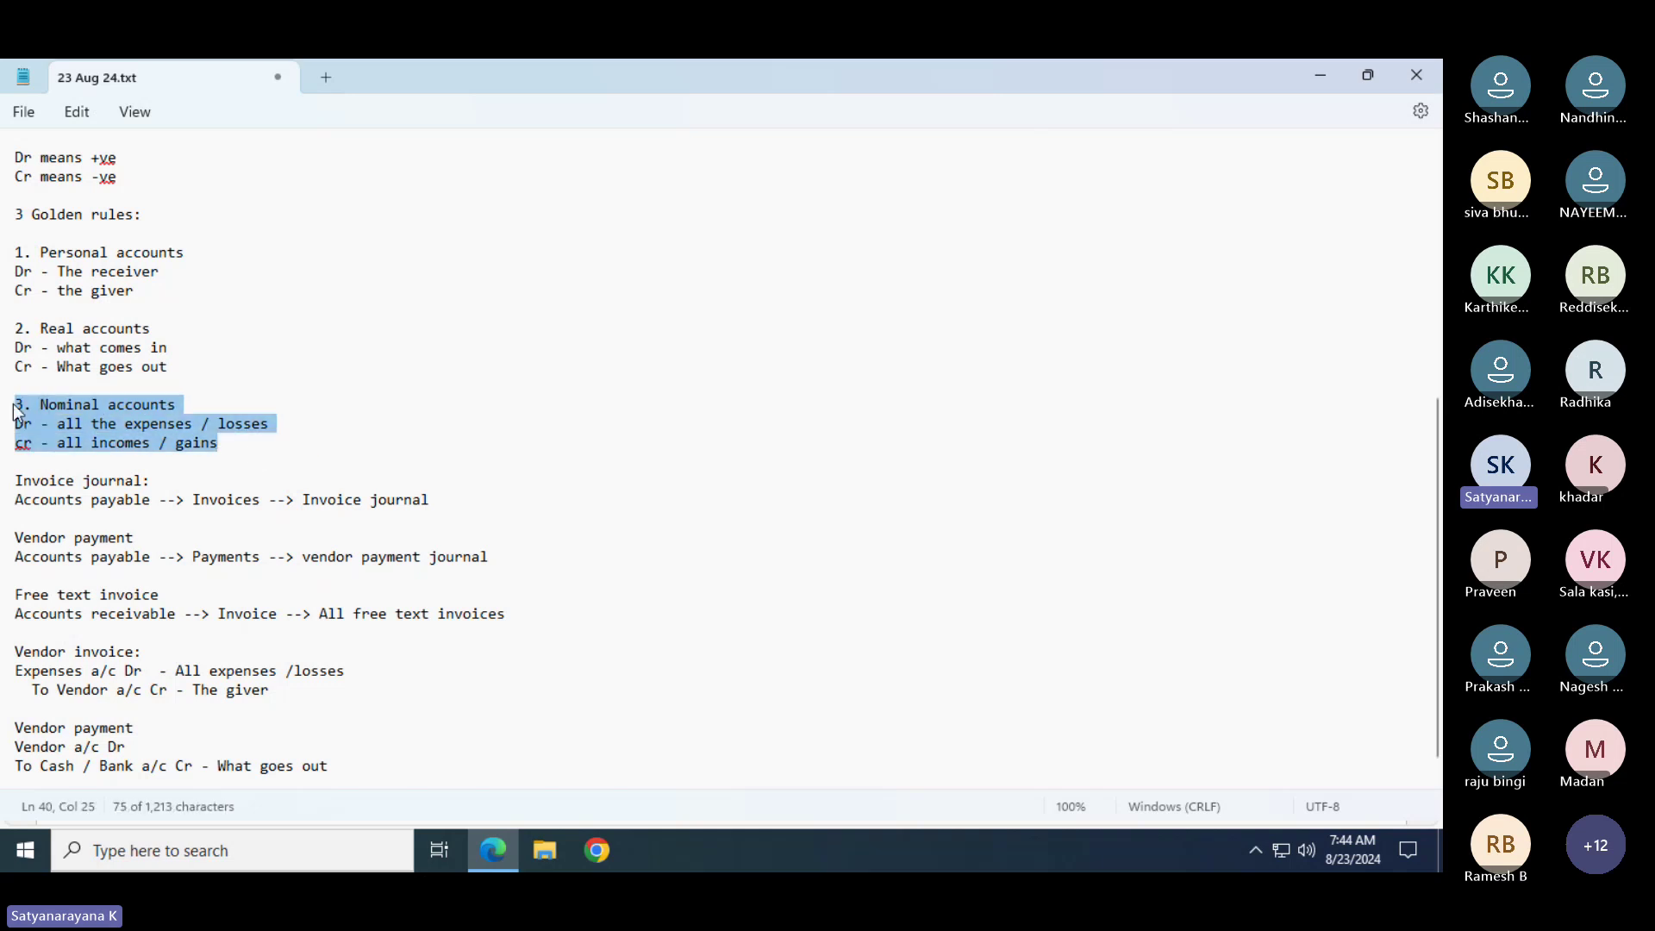
click(401, 441)
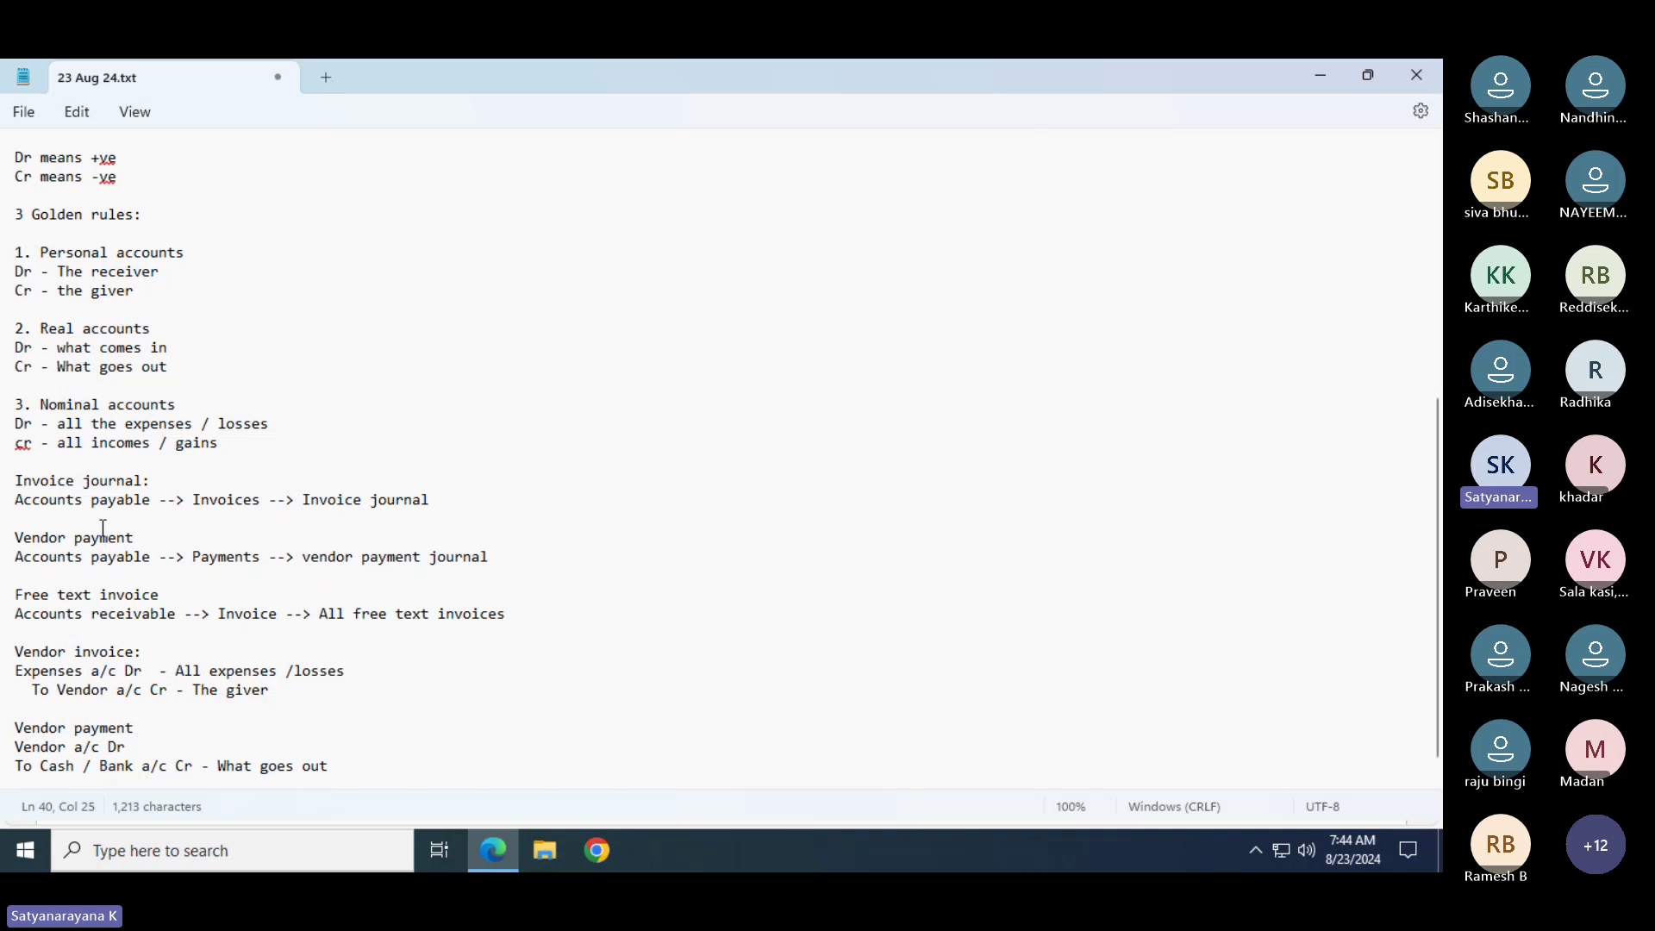
Review the debit and credit lines of the Vendor invoice and Vendor payment entries against their rule annotations
click(135, 672)
drag(280, 690, 15, 677)
click(183, 657)
drag(348, 671, 3, 681)
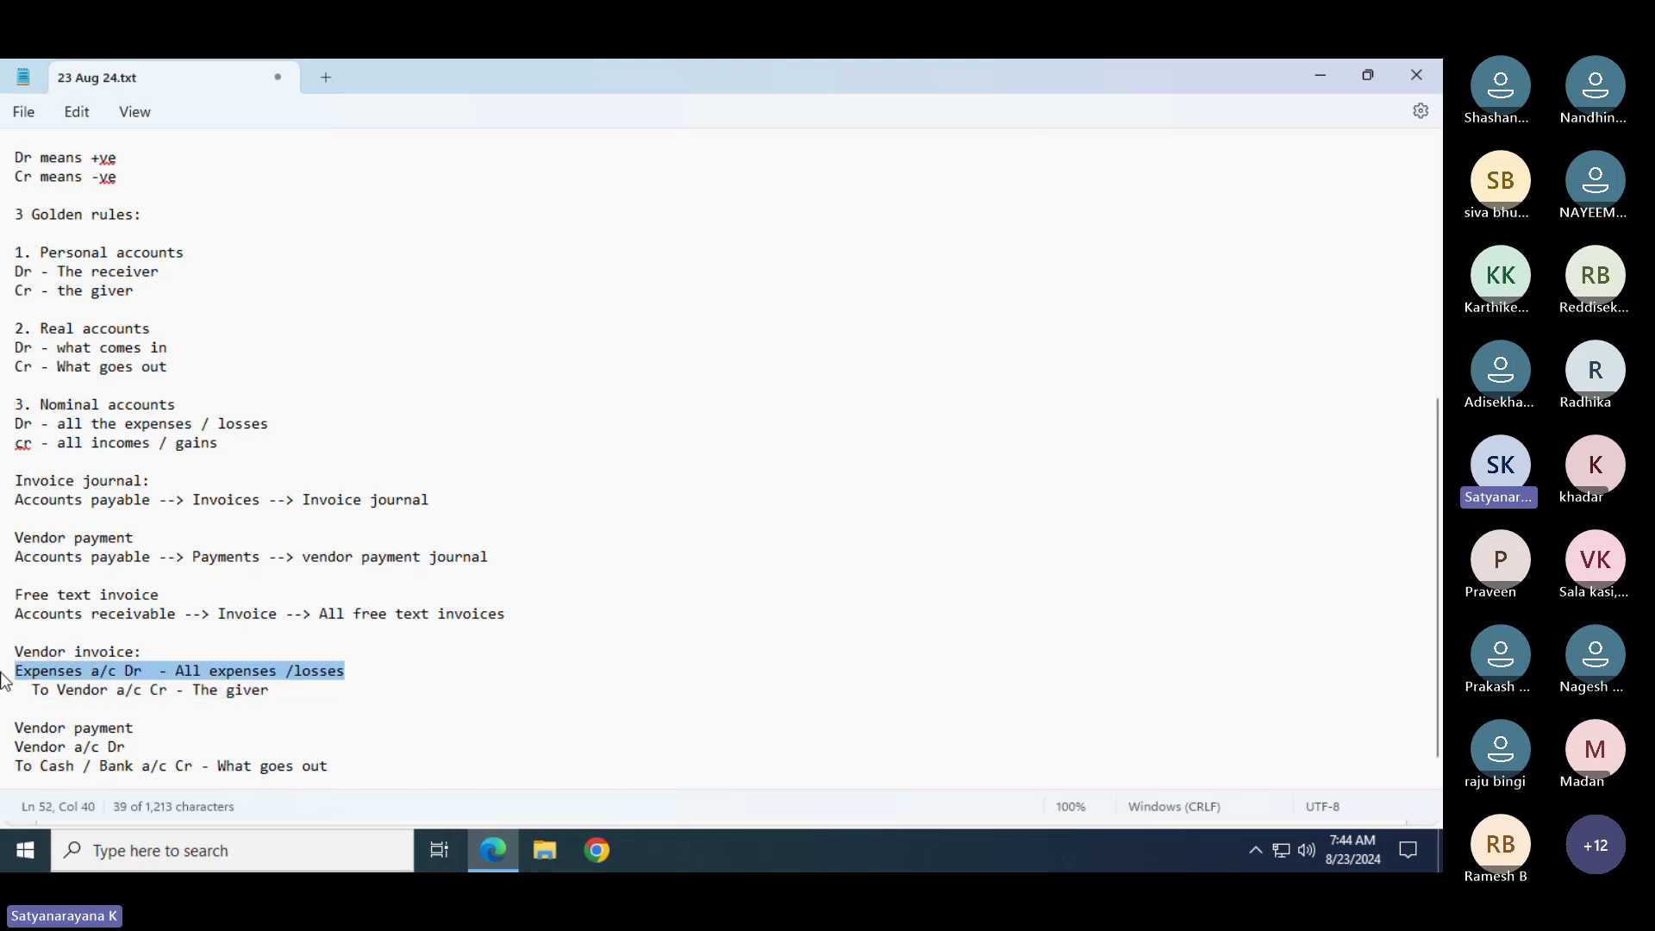
click(49, 689)
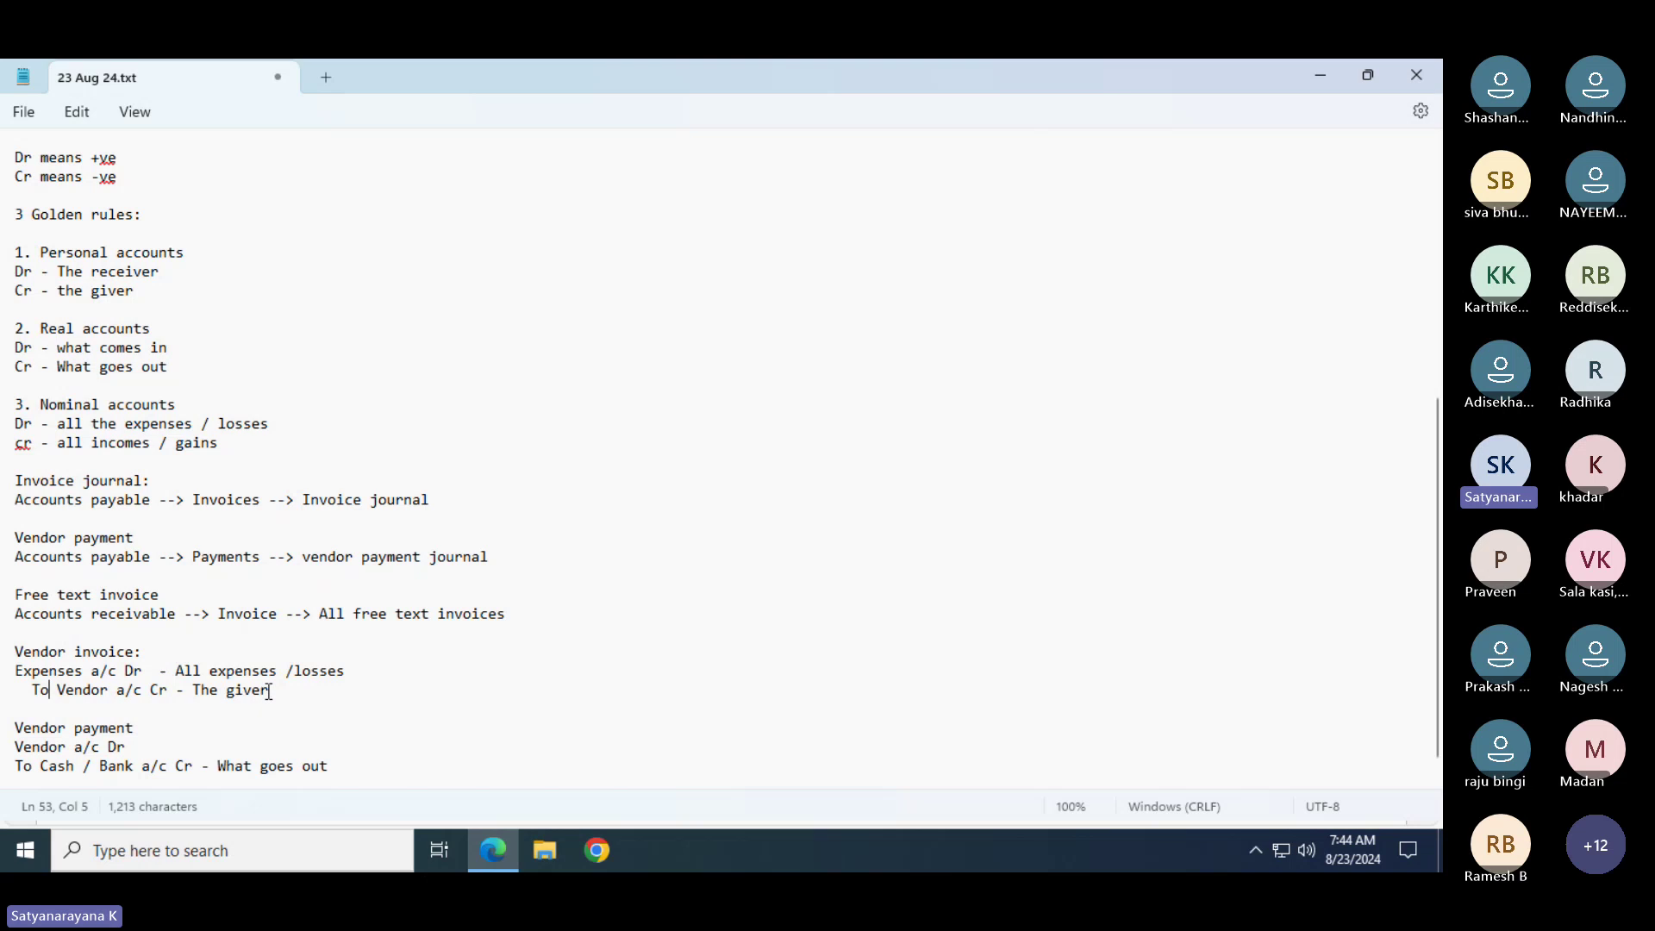
drag(269, 690, 13, 674)
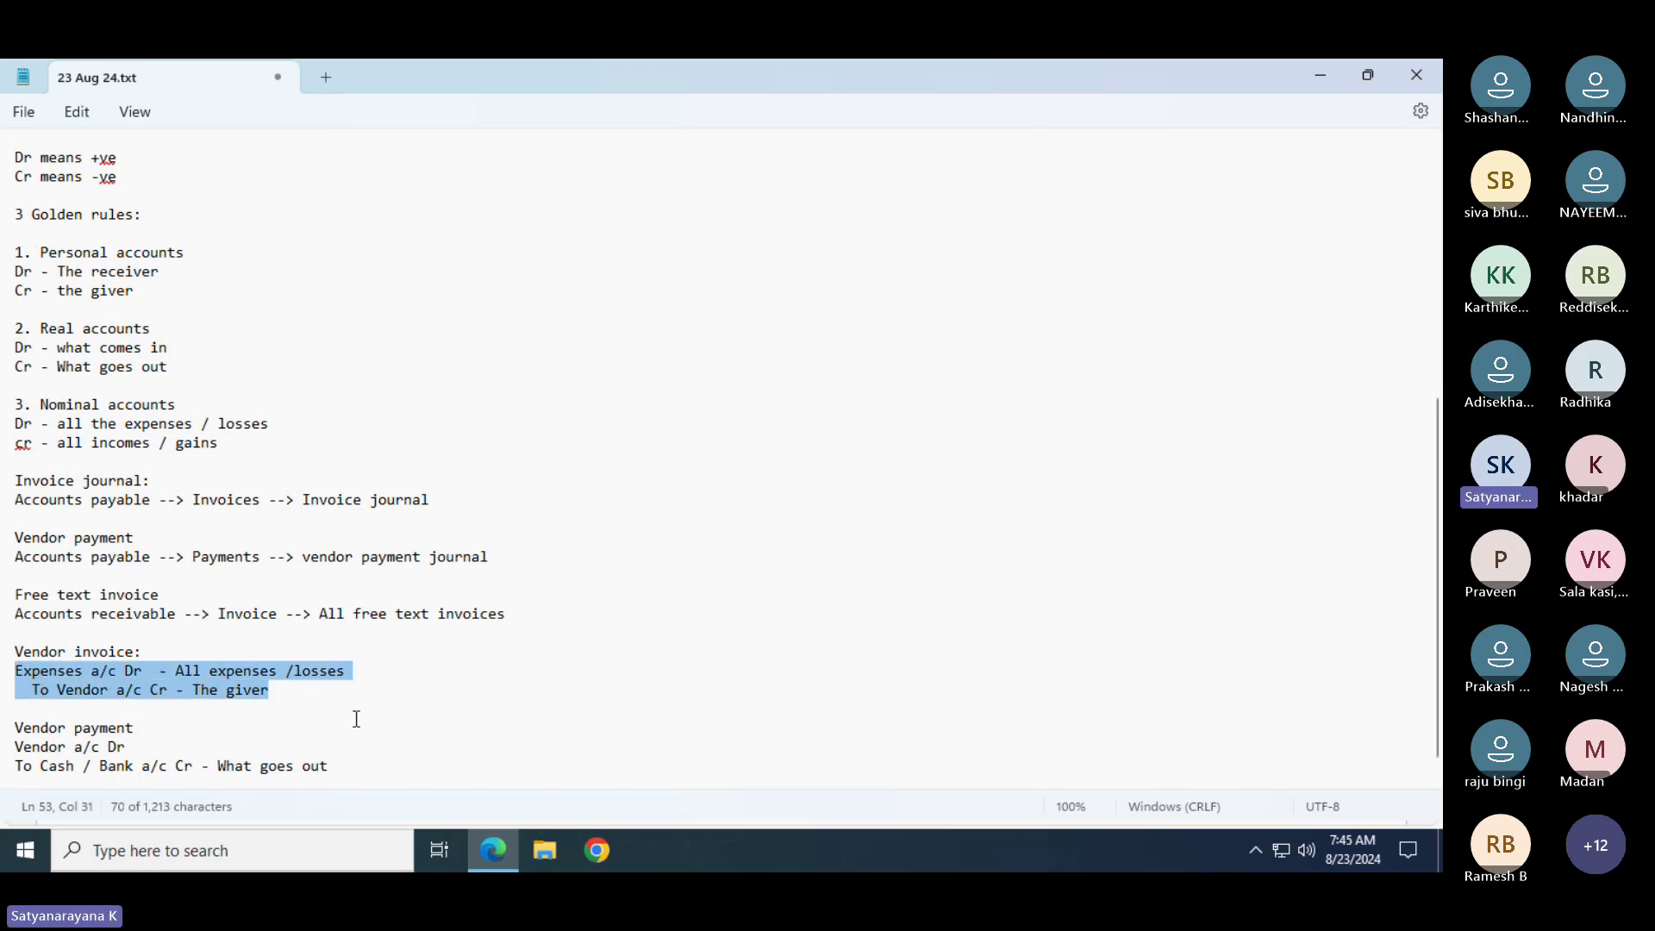
click(136, 746)
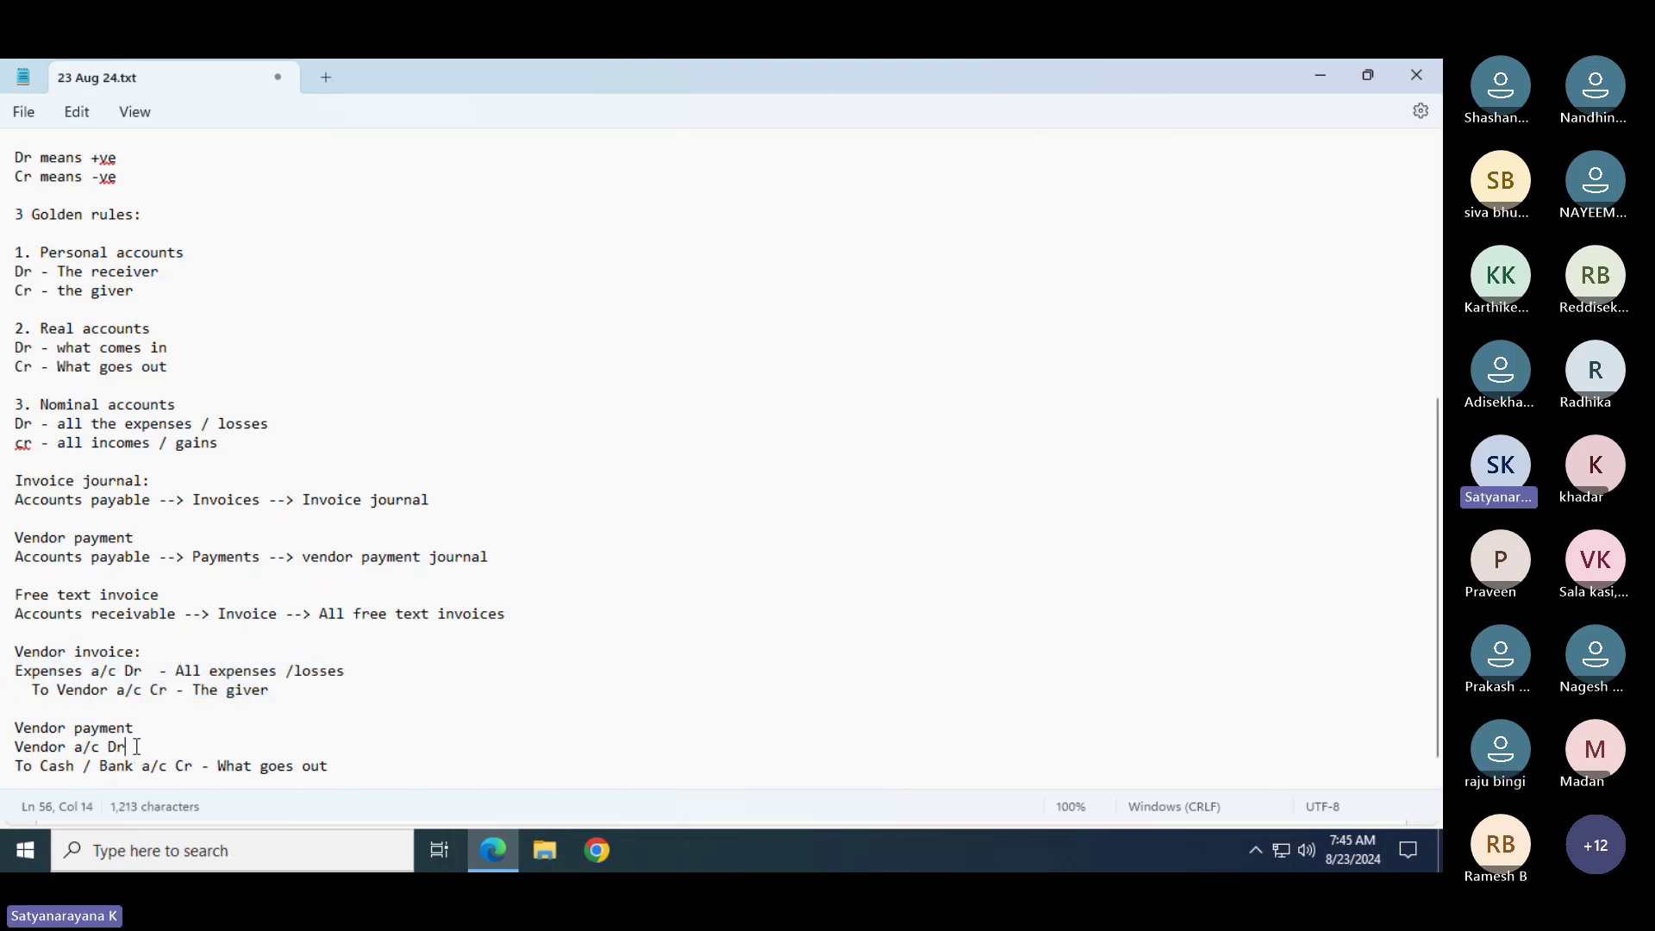
click(333, 763)
drag(332, 765, 14, 768)
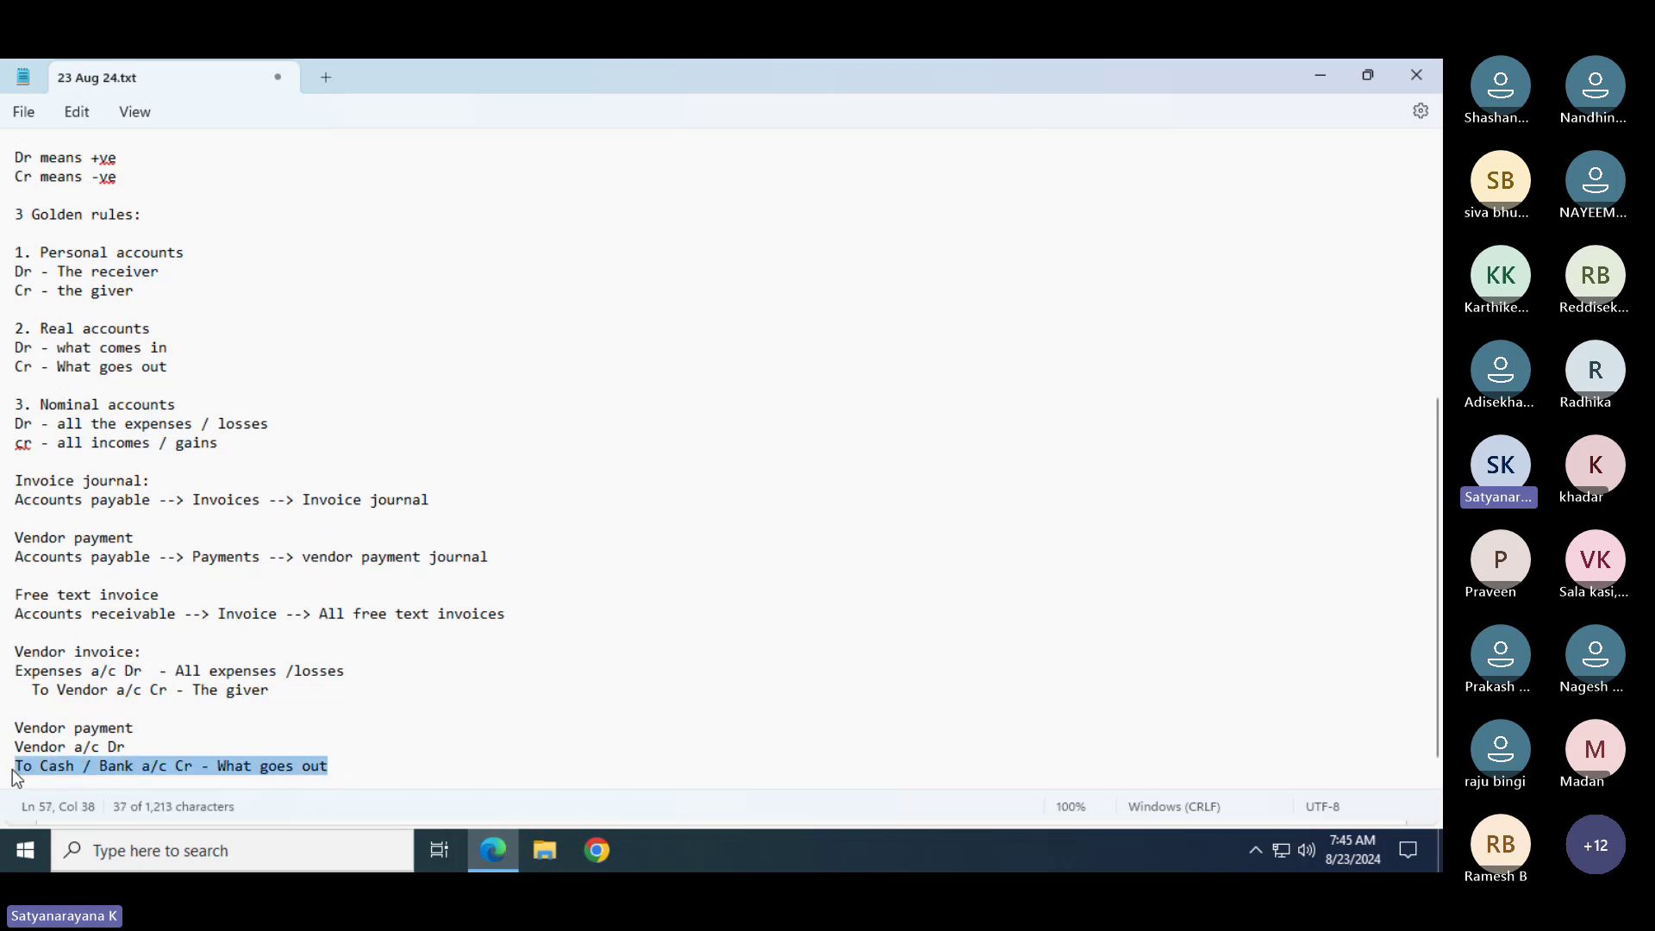
click(160, 271)
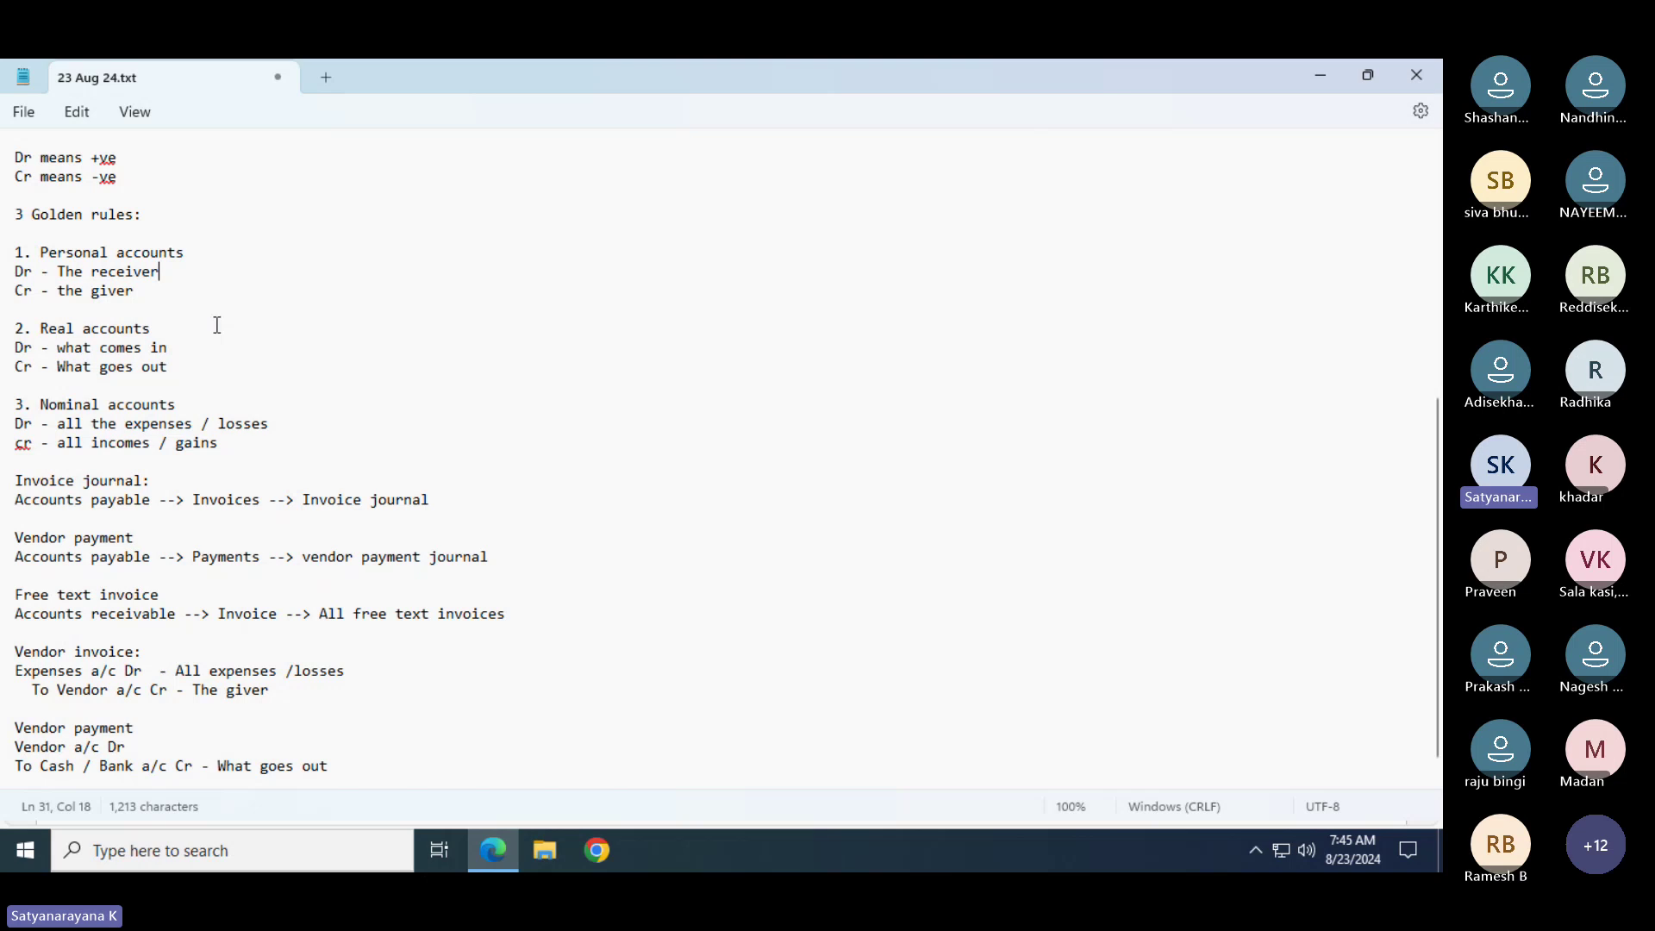
key(Left)
key(Left)
key(Left)
key(Left)
key(Left)
key(Left)
key(Left)
key(Left)
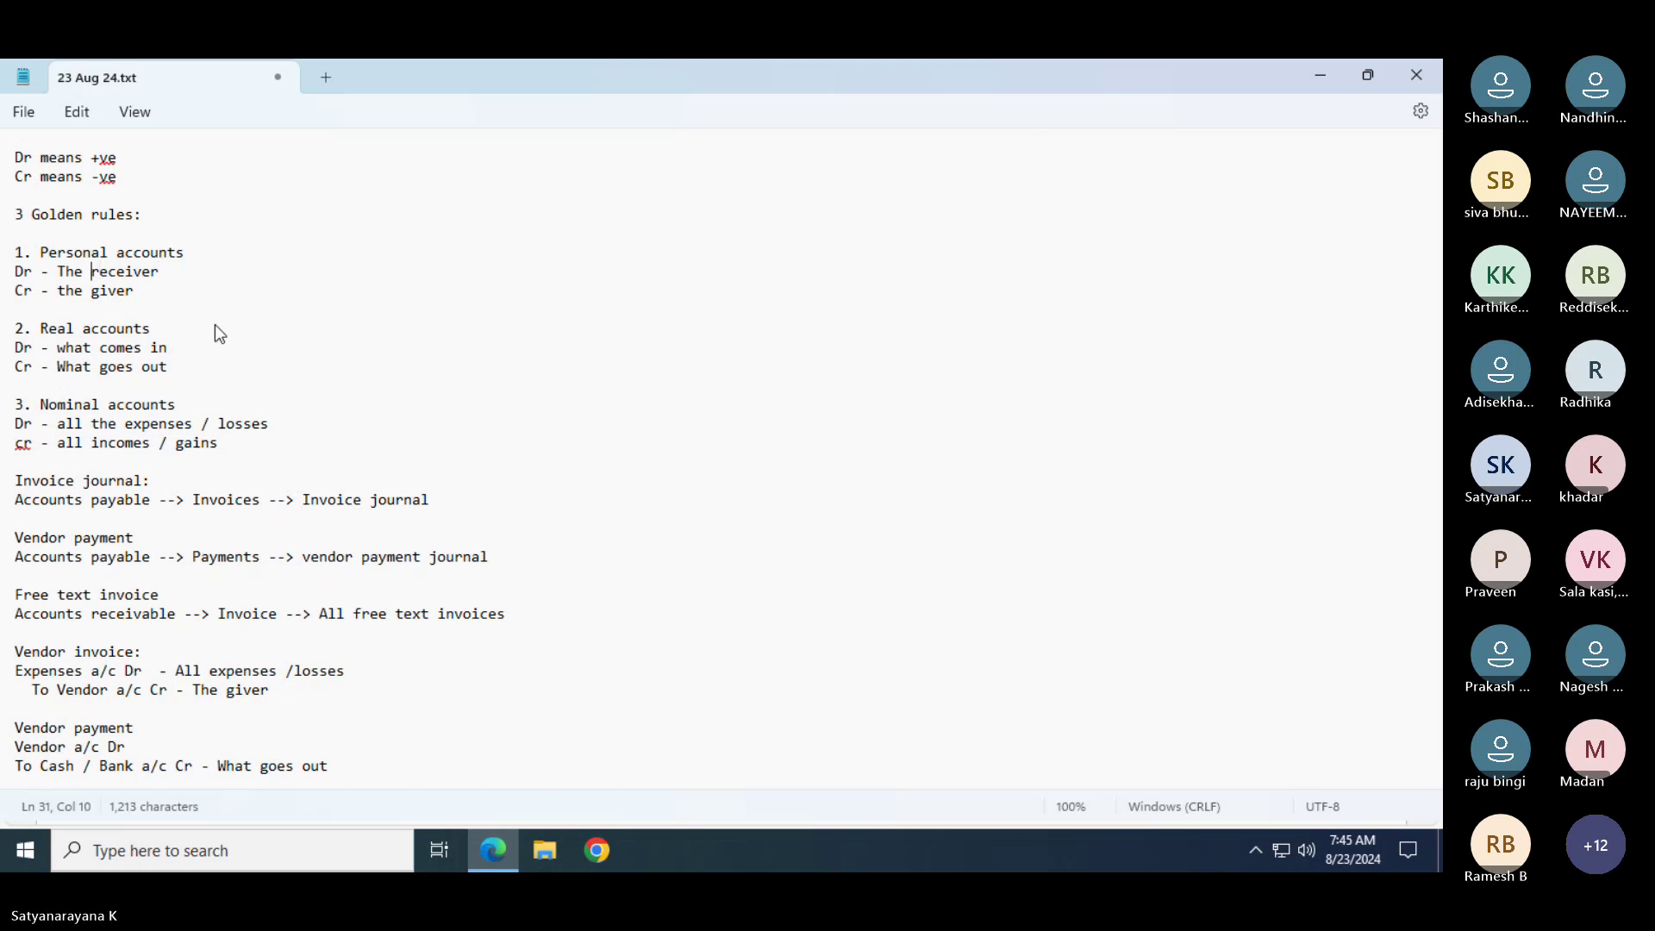
click(215, 325)
text(()
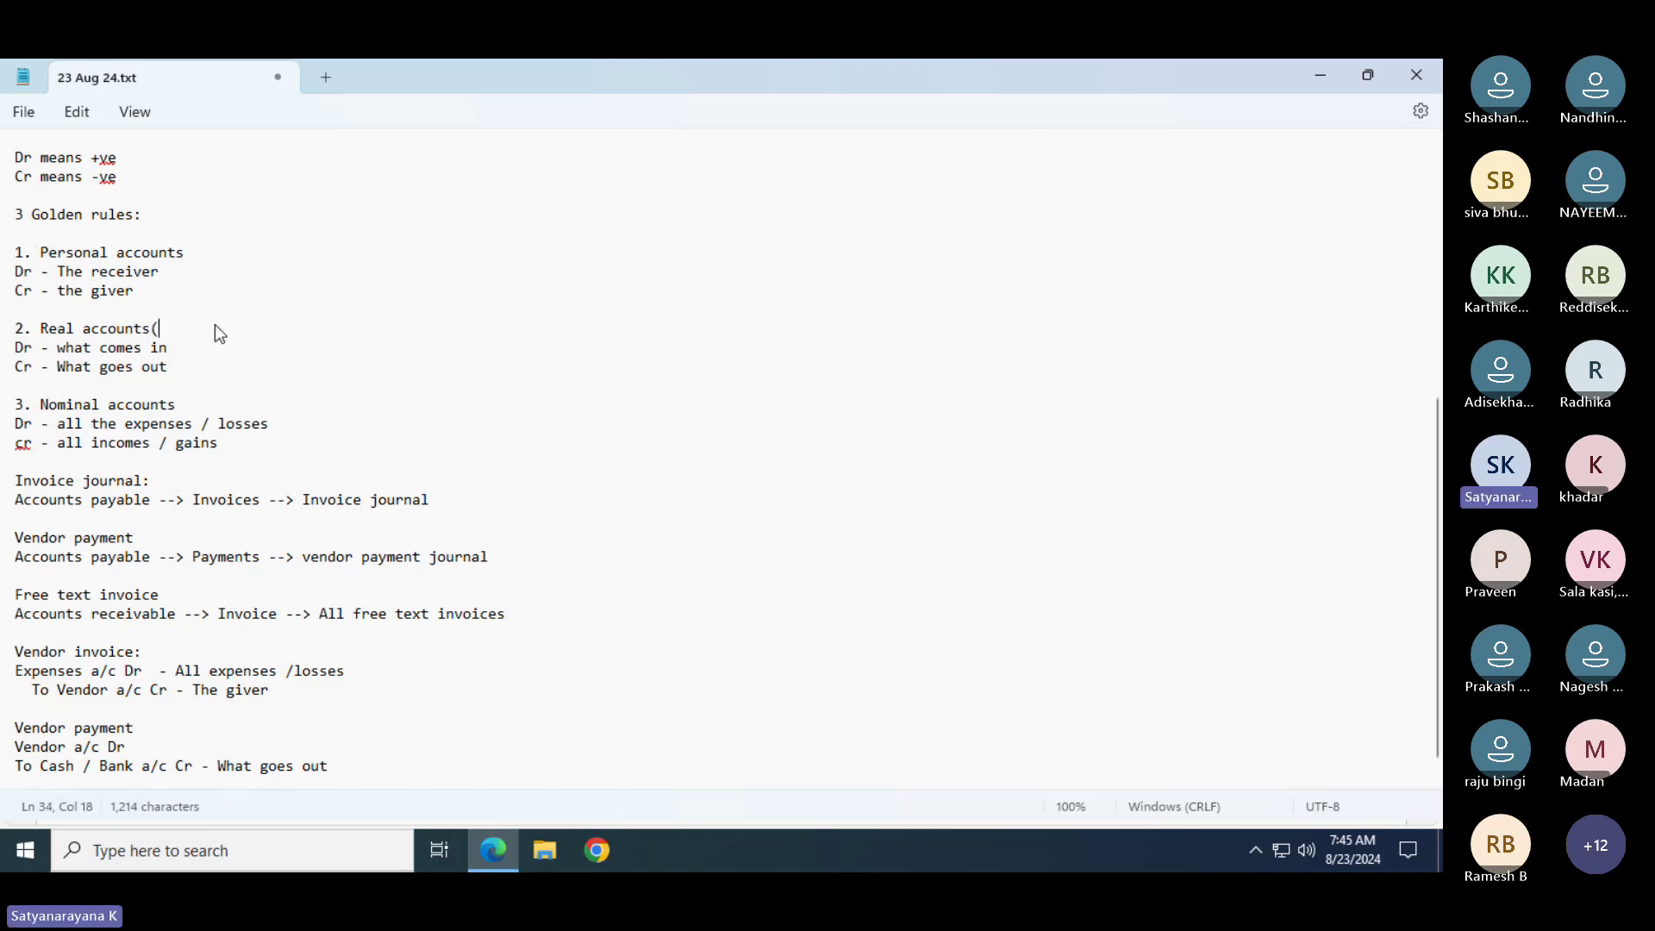
key(BackSpace)
Insert "(Material)" before "receiver" in the debit rule of Personal accounts
key(Up)
key(Up)
key(Up)
key(Left)
key(Left)
key(Left)
key(Left)
key(Left)
key(Left)
key(Left)
text(()
text(Material)
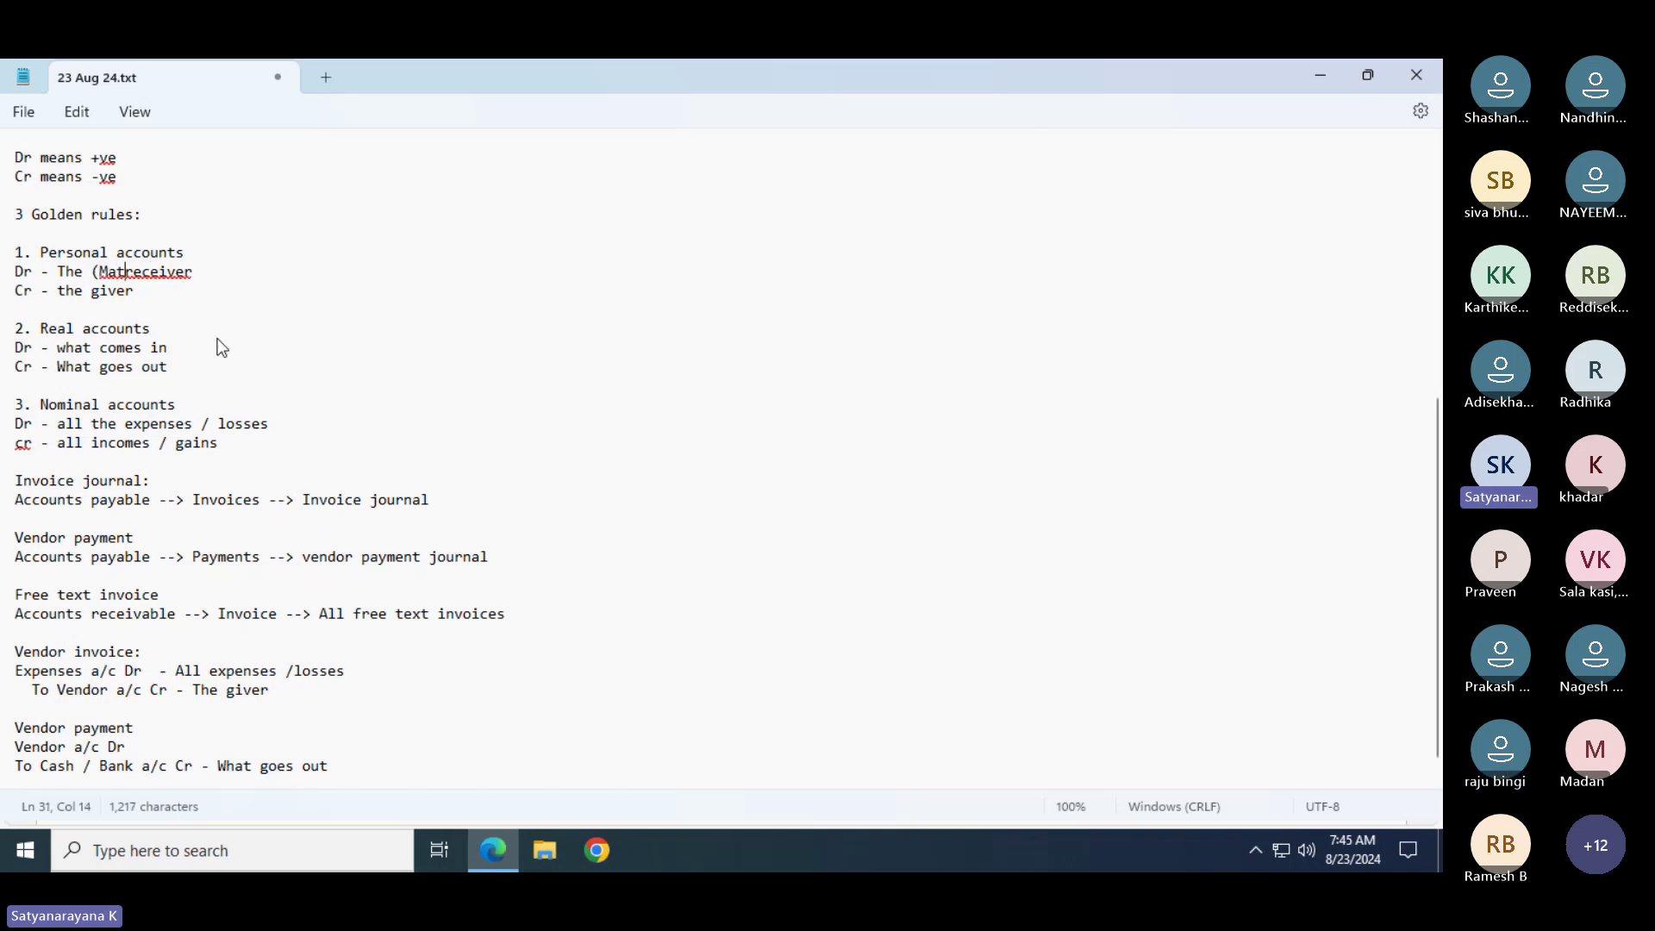
key(BackSpace)
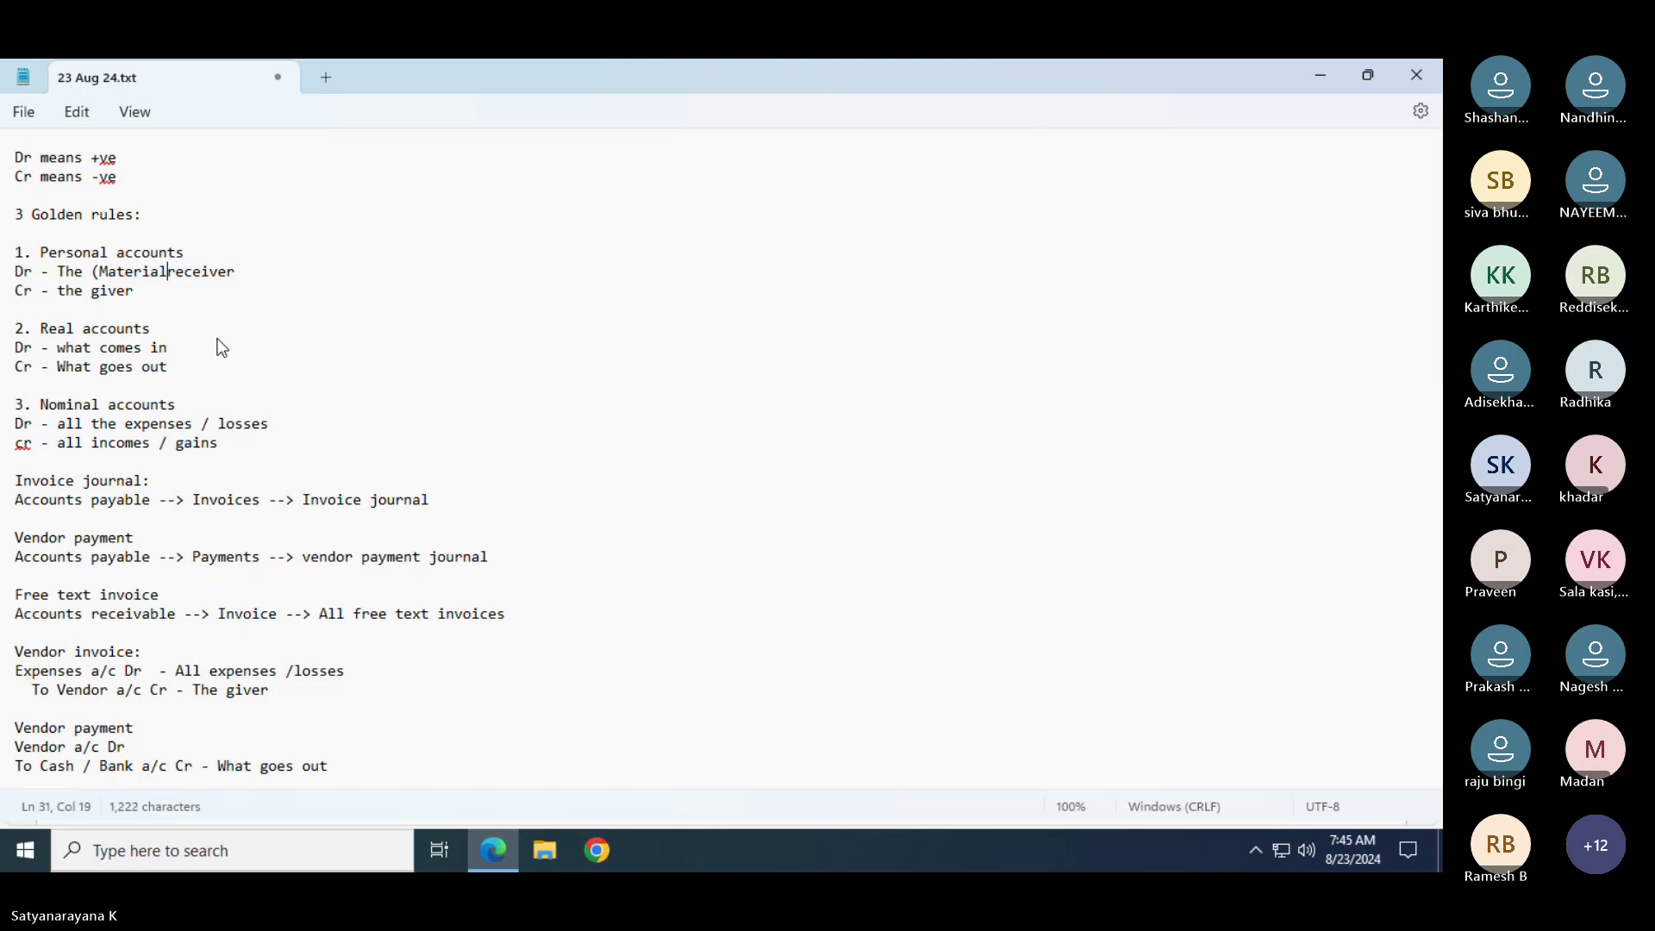
text())
click(233, 273)
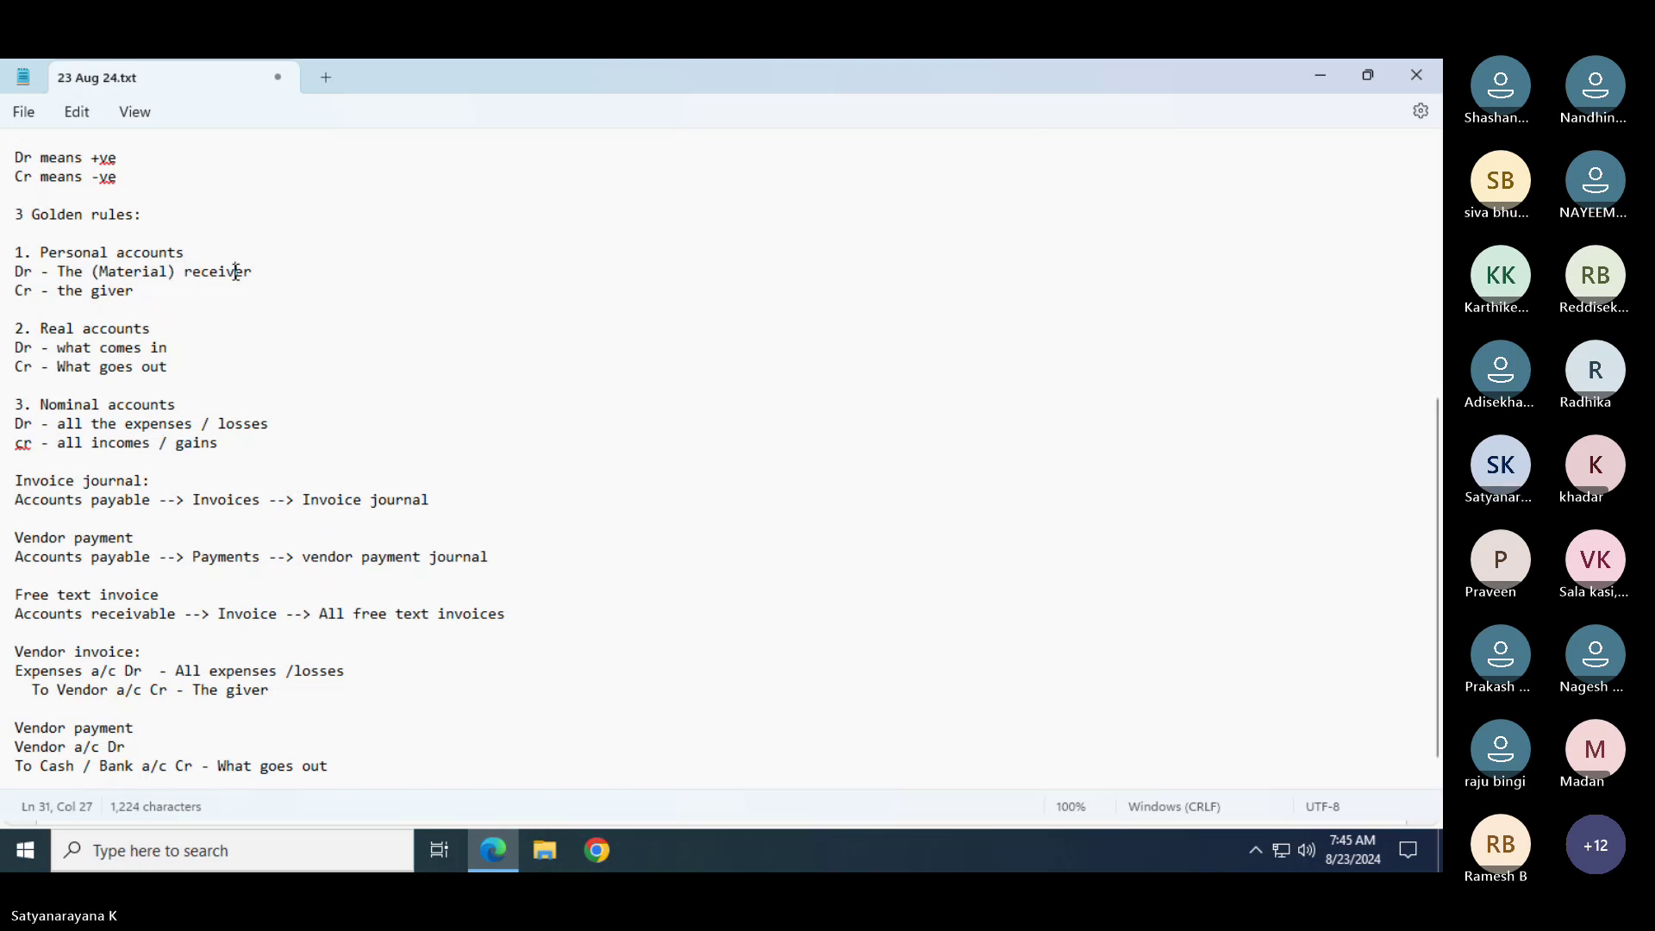
Insert "(material)" before "giver" in the credit rule of Personal accounts
click(93, 292)
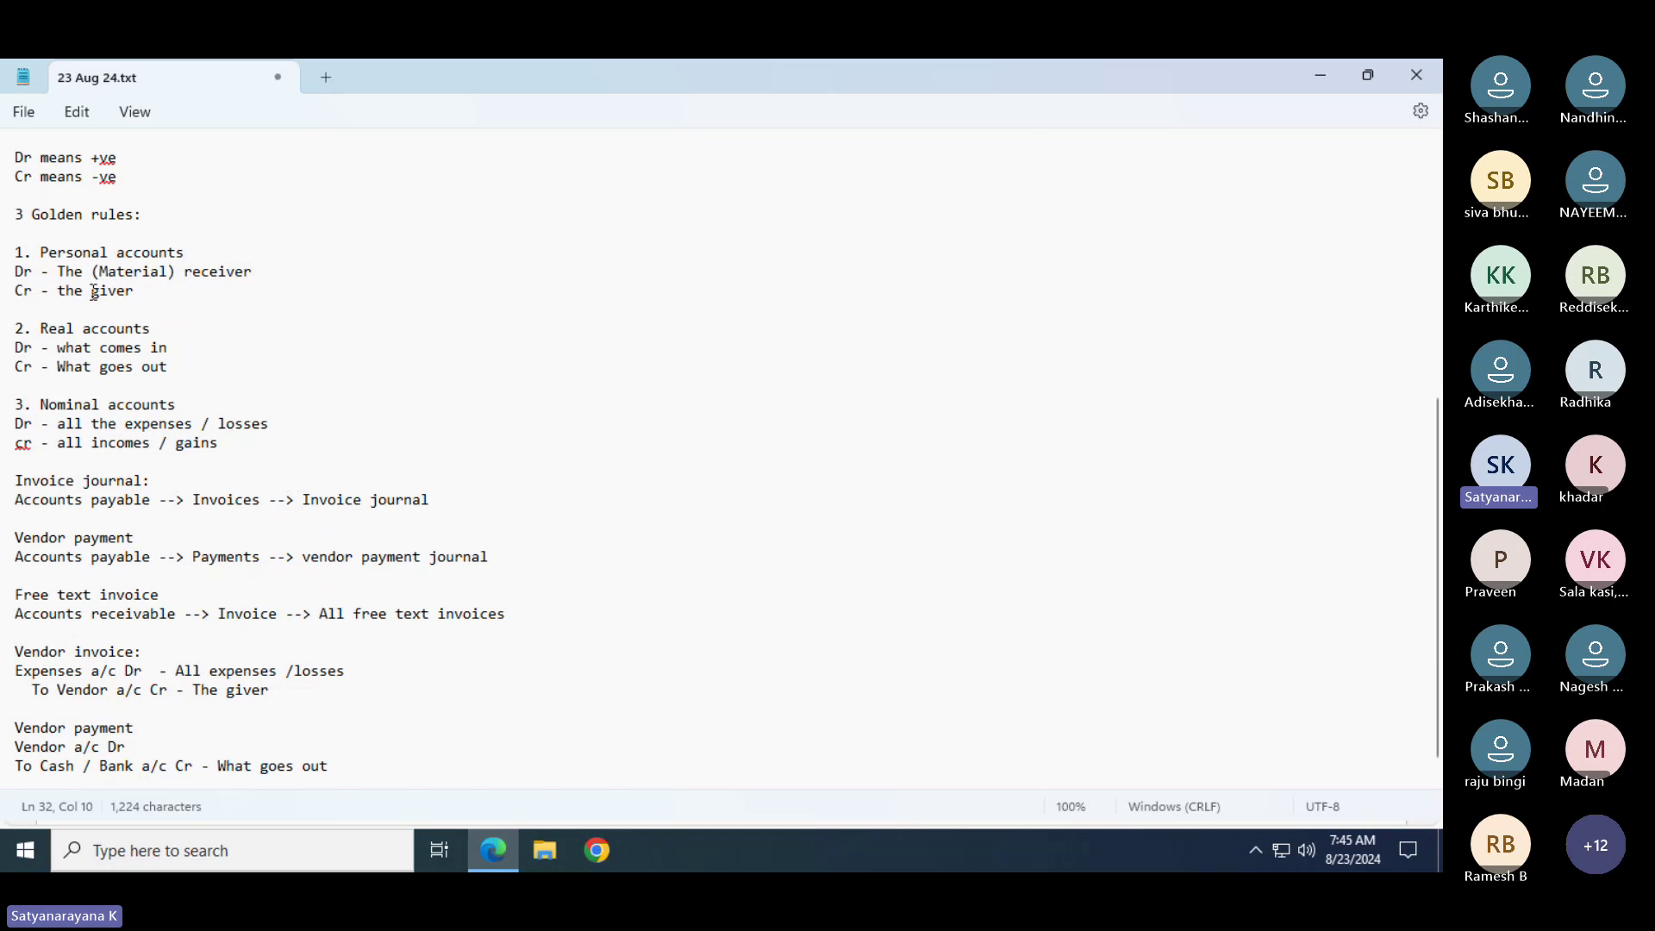
text(()
text(material)
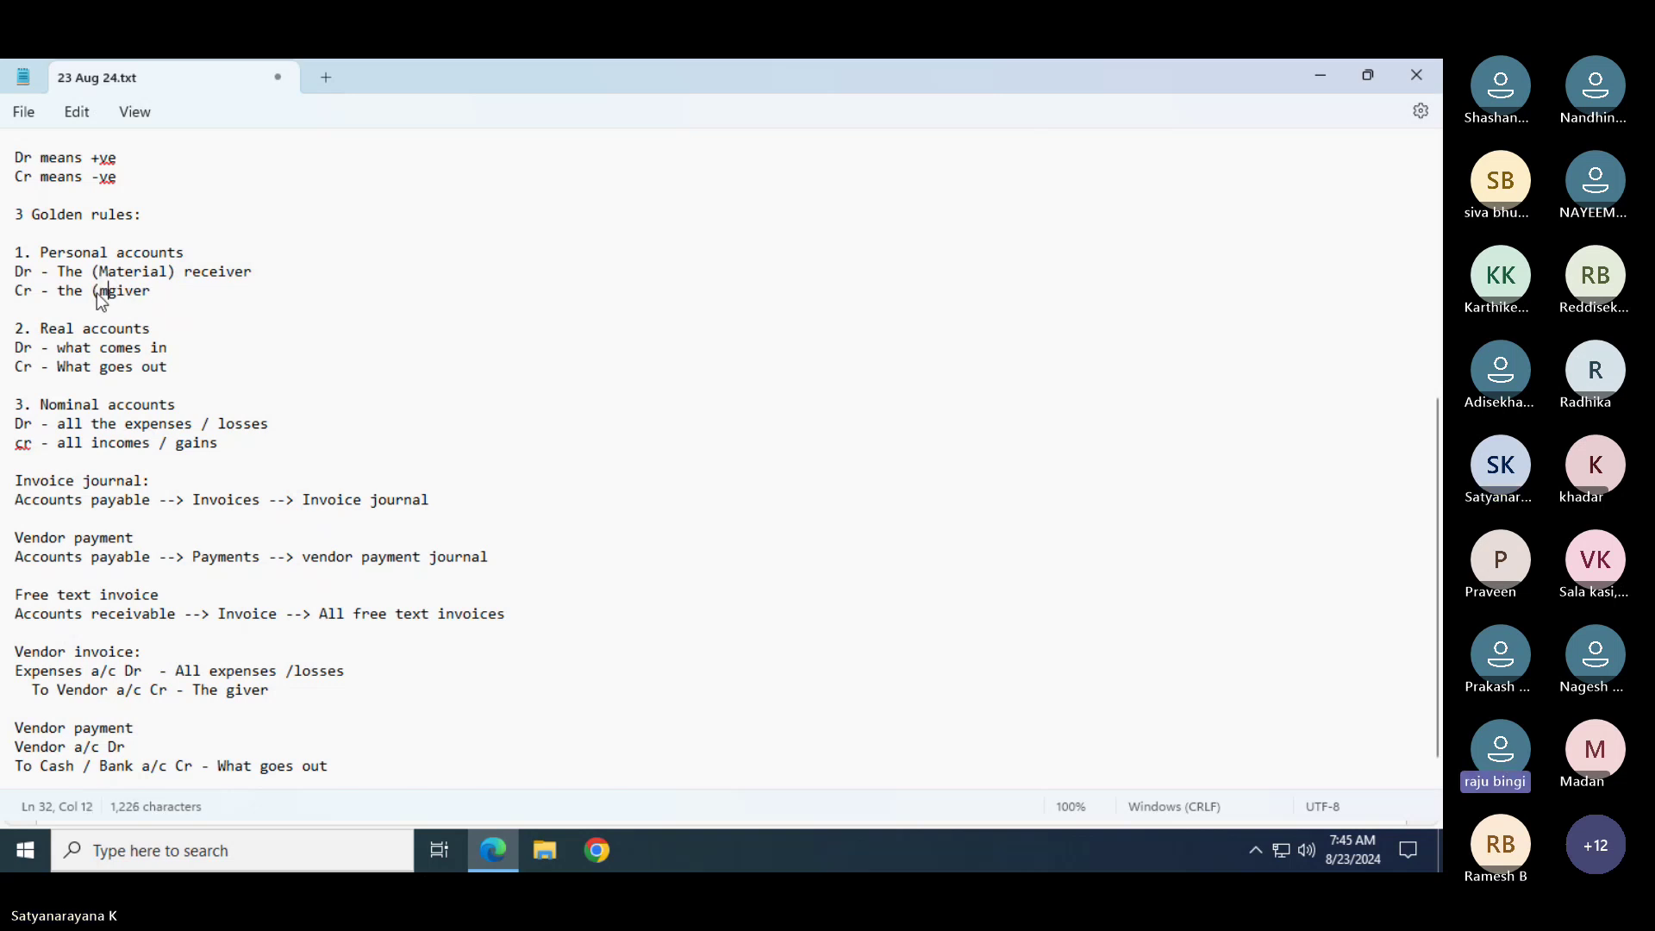
text())
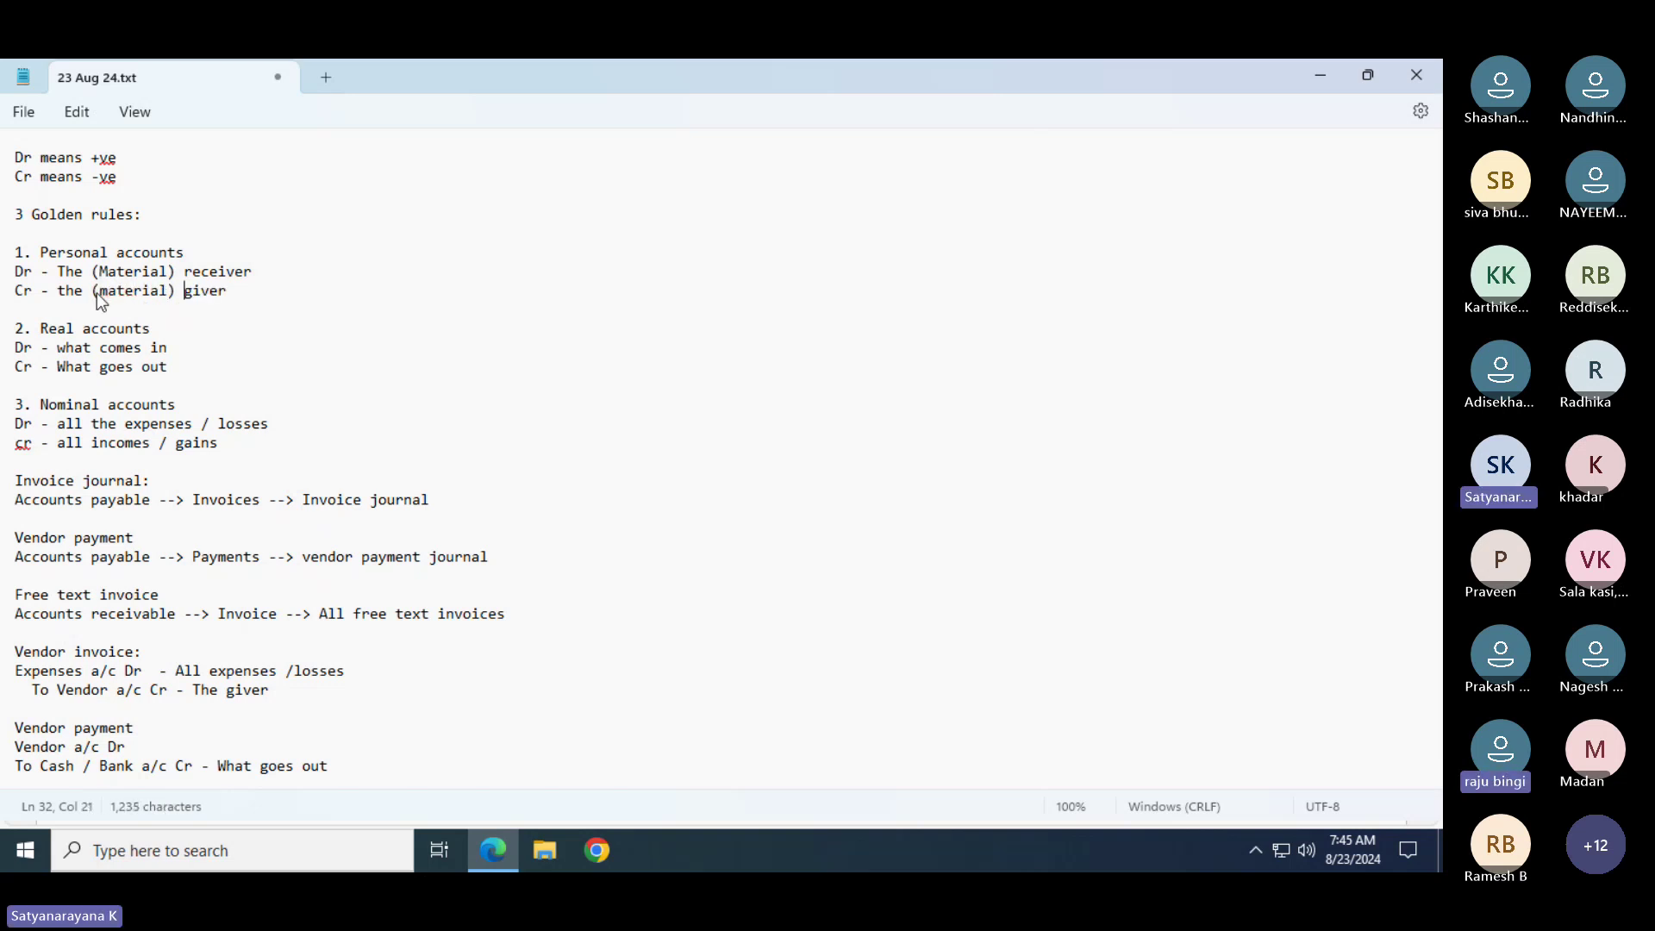
Change "Material" to lowercase "material" in the debit rule of Personal accounts
key(Up)
key(Left)
key(Left)
key(Left)
key(Left)
key(Left)
key(Left)
key(Left)
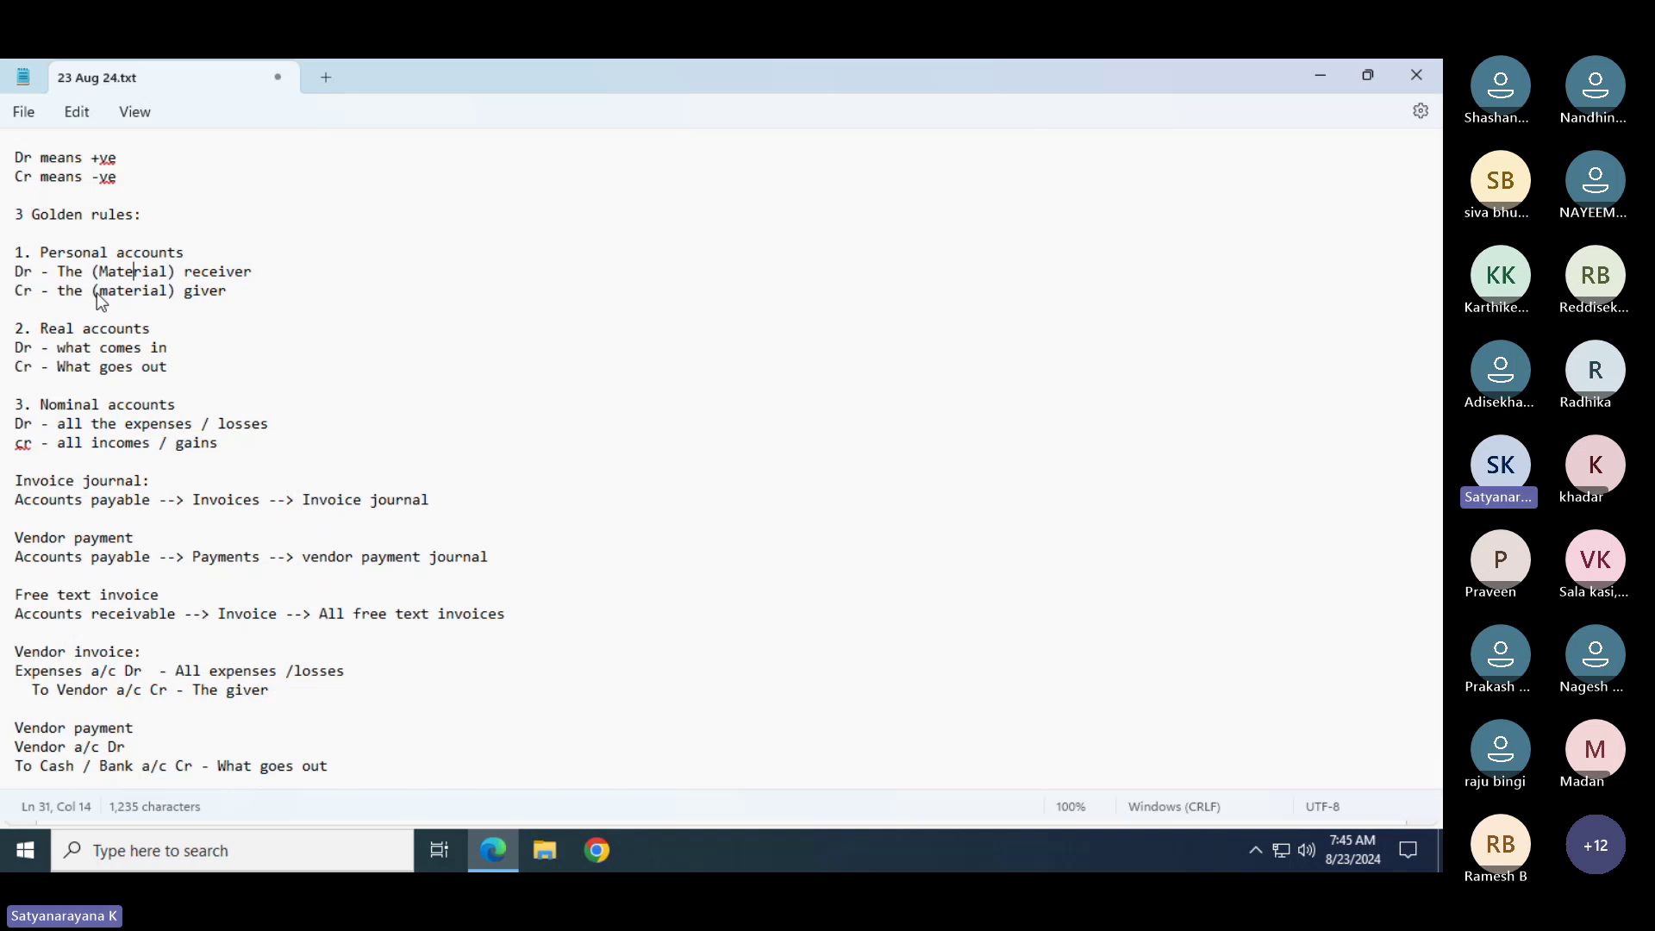
key(BackSpace)
text(m)
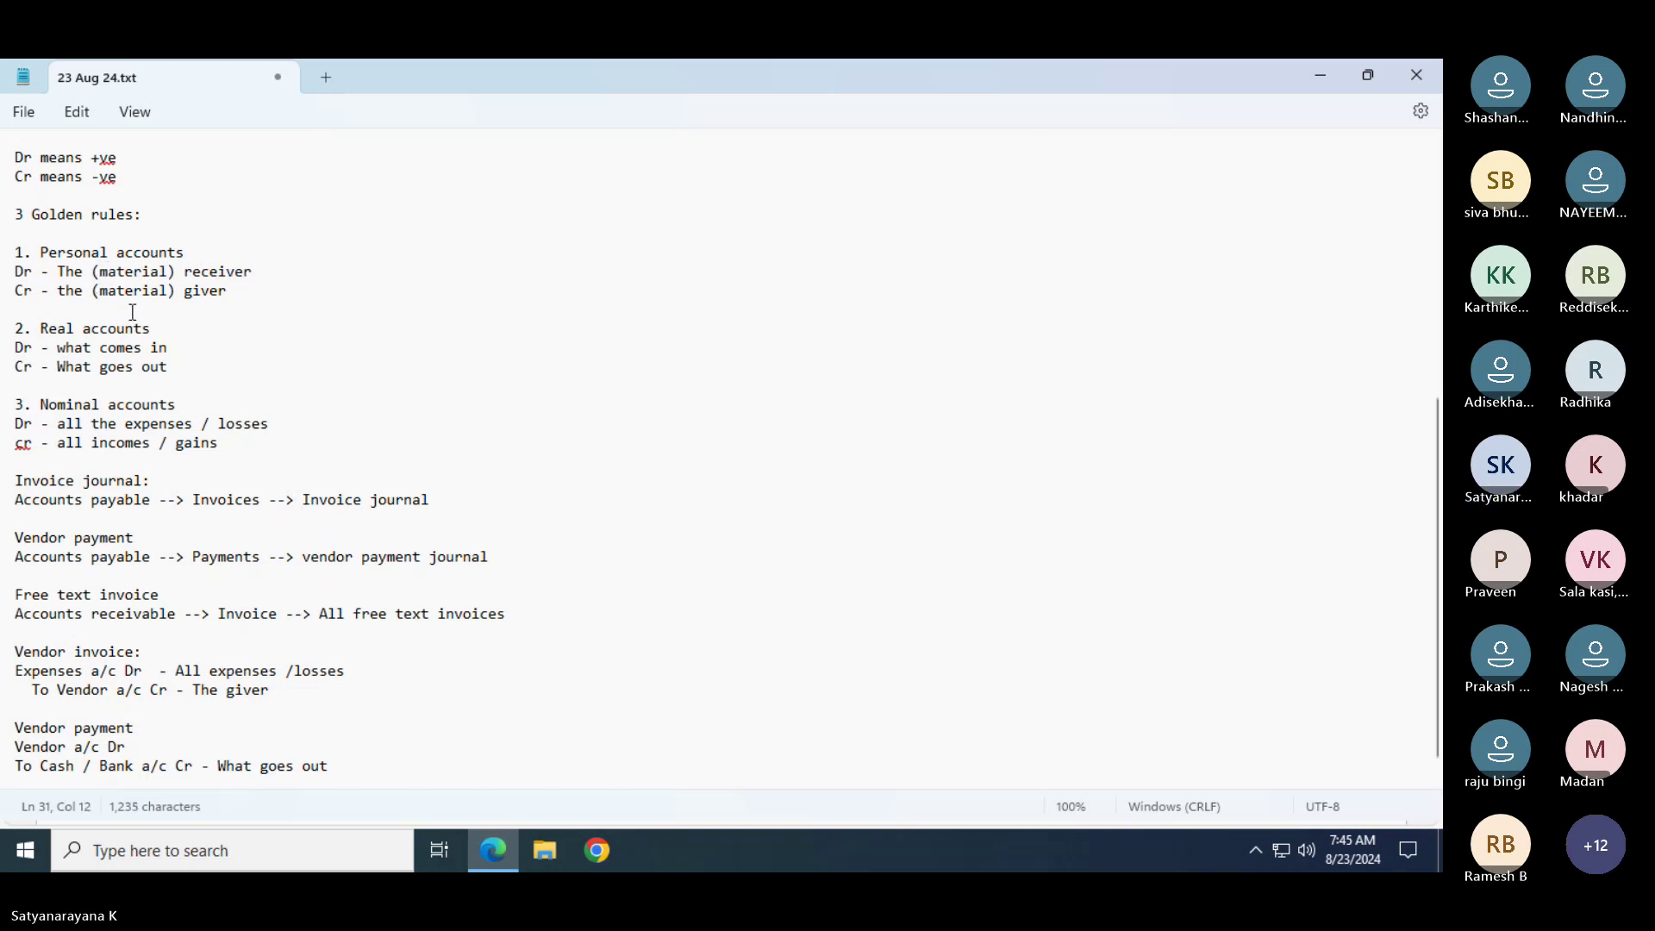
Append "(Cash / bank)" to both the debit and credit rules of Real accounts, and save the file
click(178, 350)
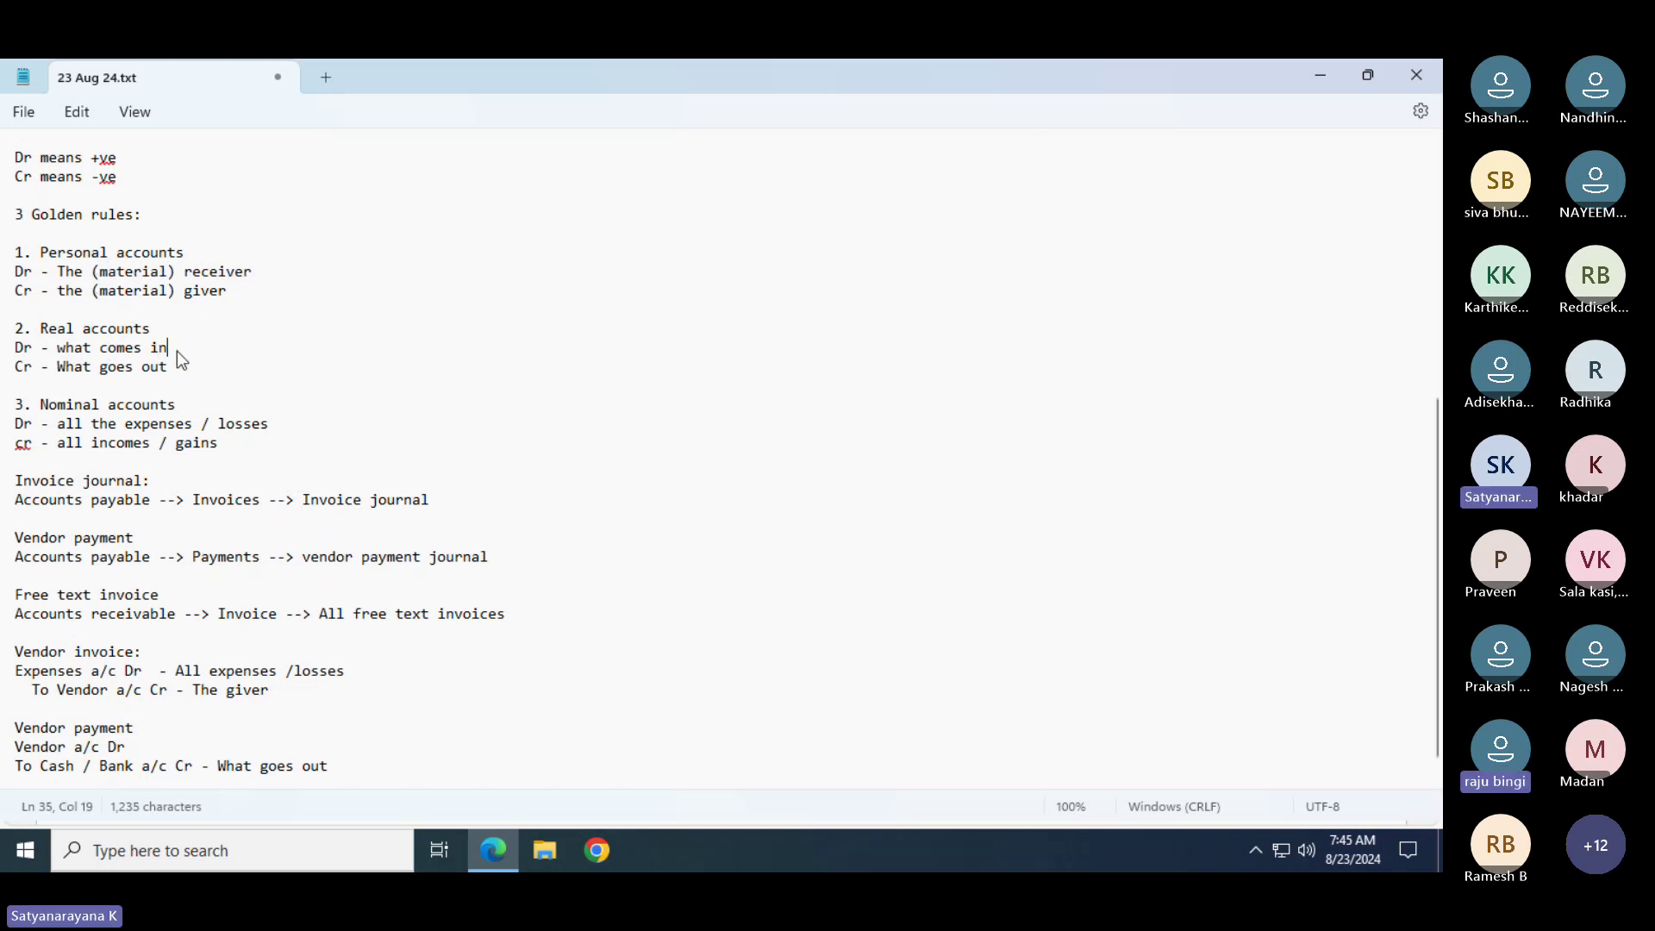
text((Cas)
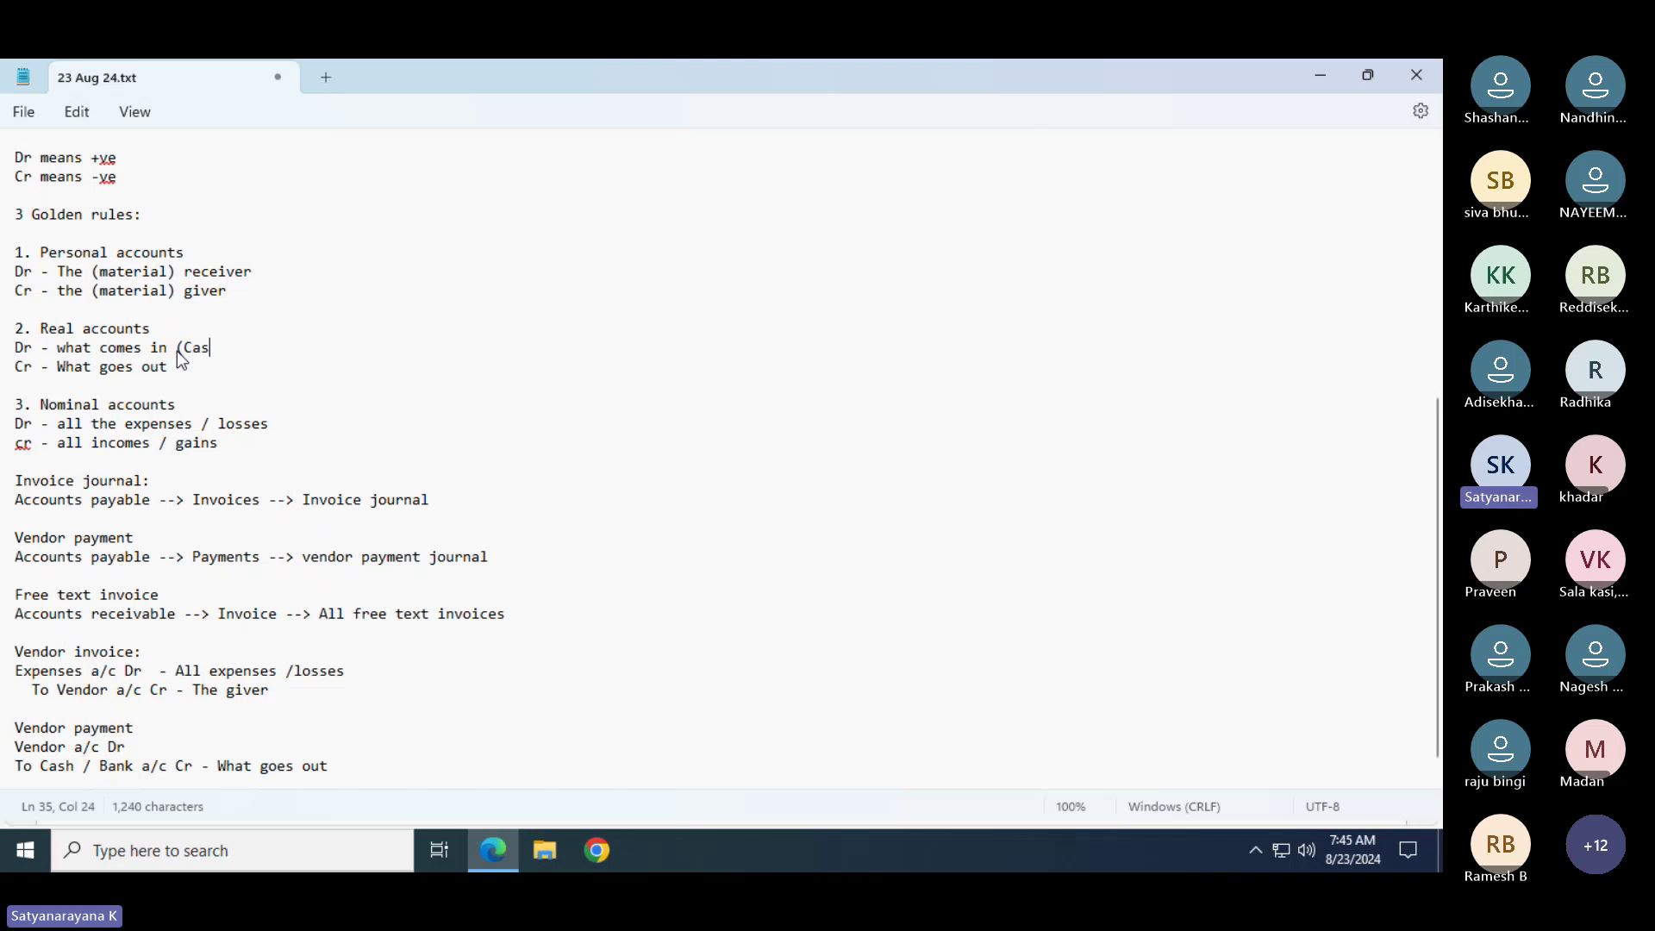
text(h / bank))
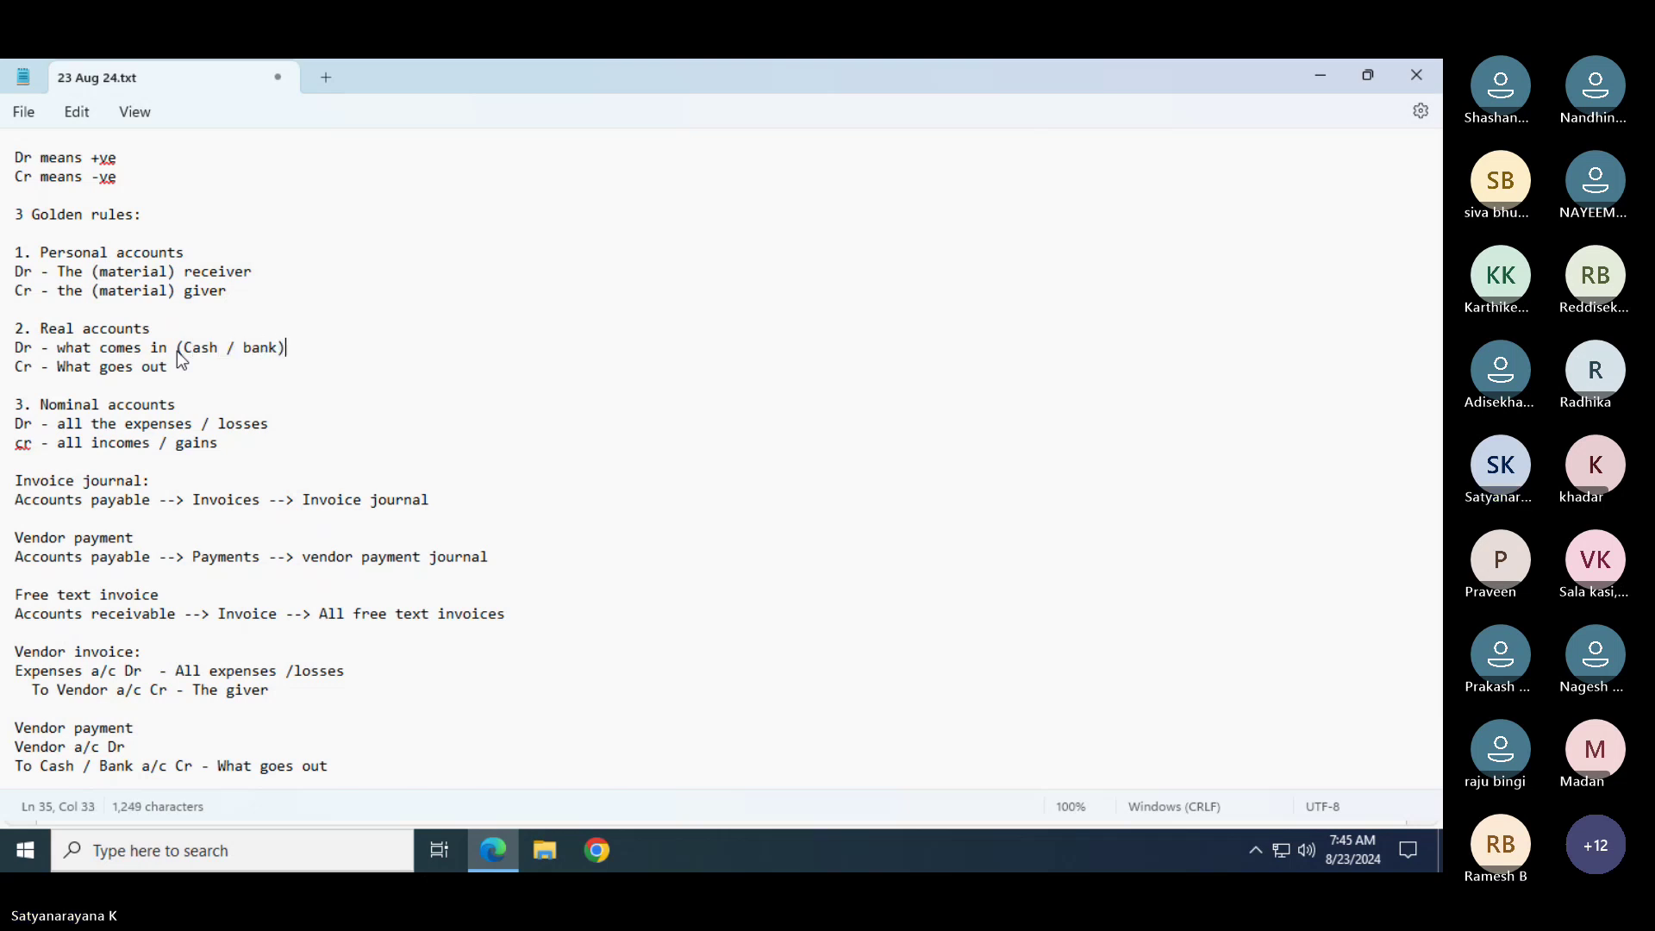
key(Down)
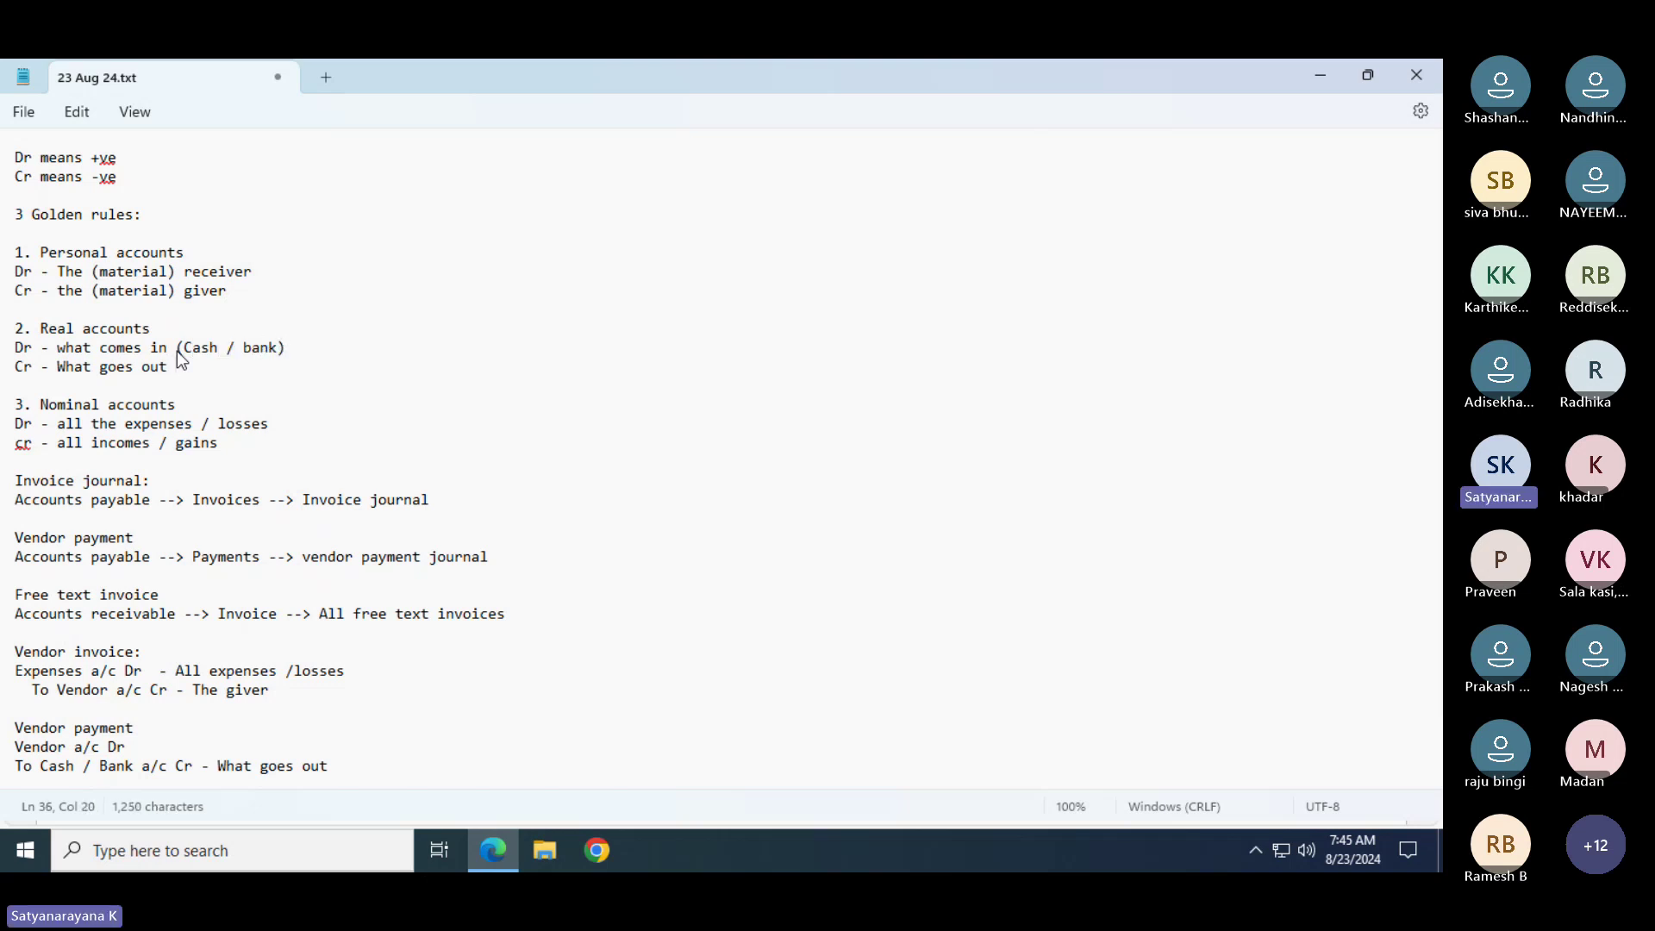
text((Cah)
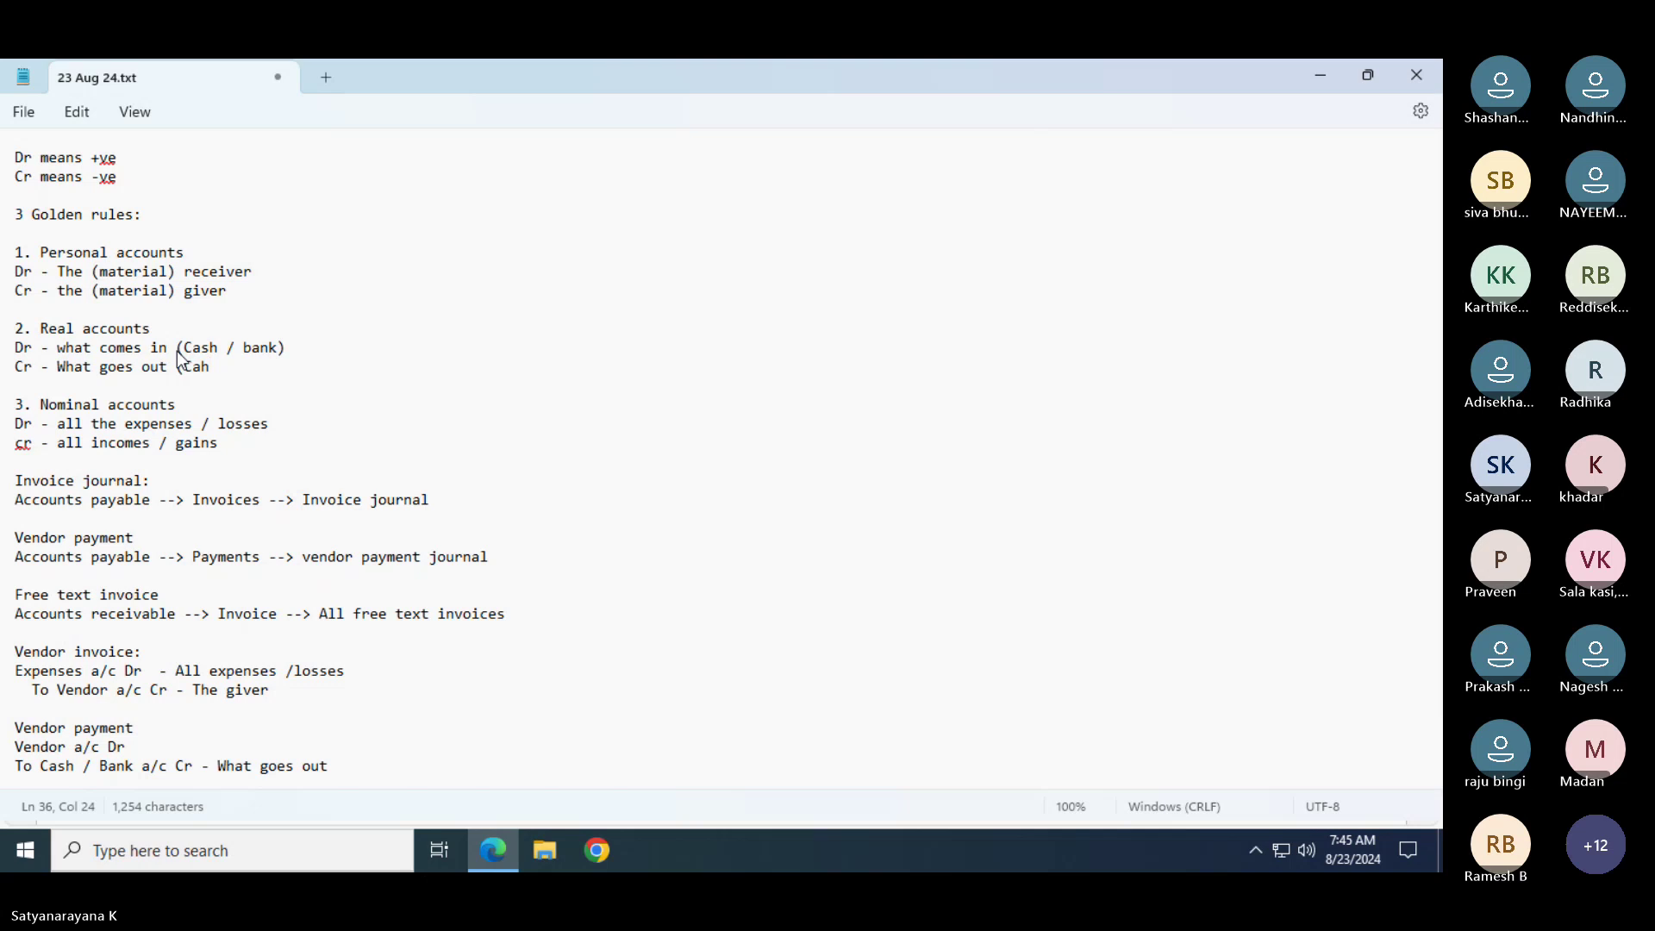
key(BackSpace)
text(sh /bank))
key(Left)
key(Left)
key(Left)
key(Left)
key(Left)
key(ctrl+s)
Add the heading "Customer invoice" at the end of the notes, below the Vendor payment entry
click(160, 704)
key(ctrl+End)
text(Cus)
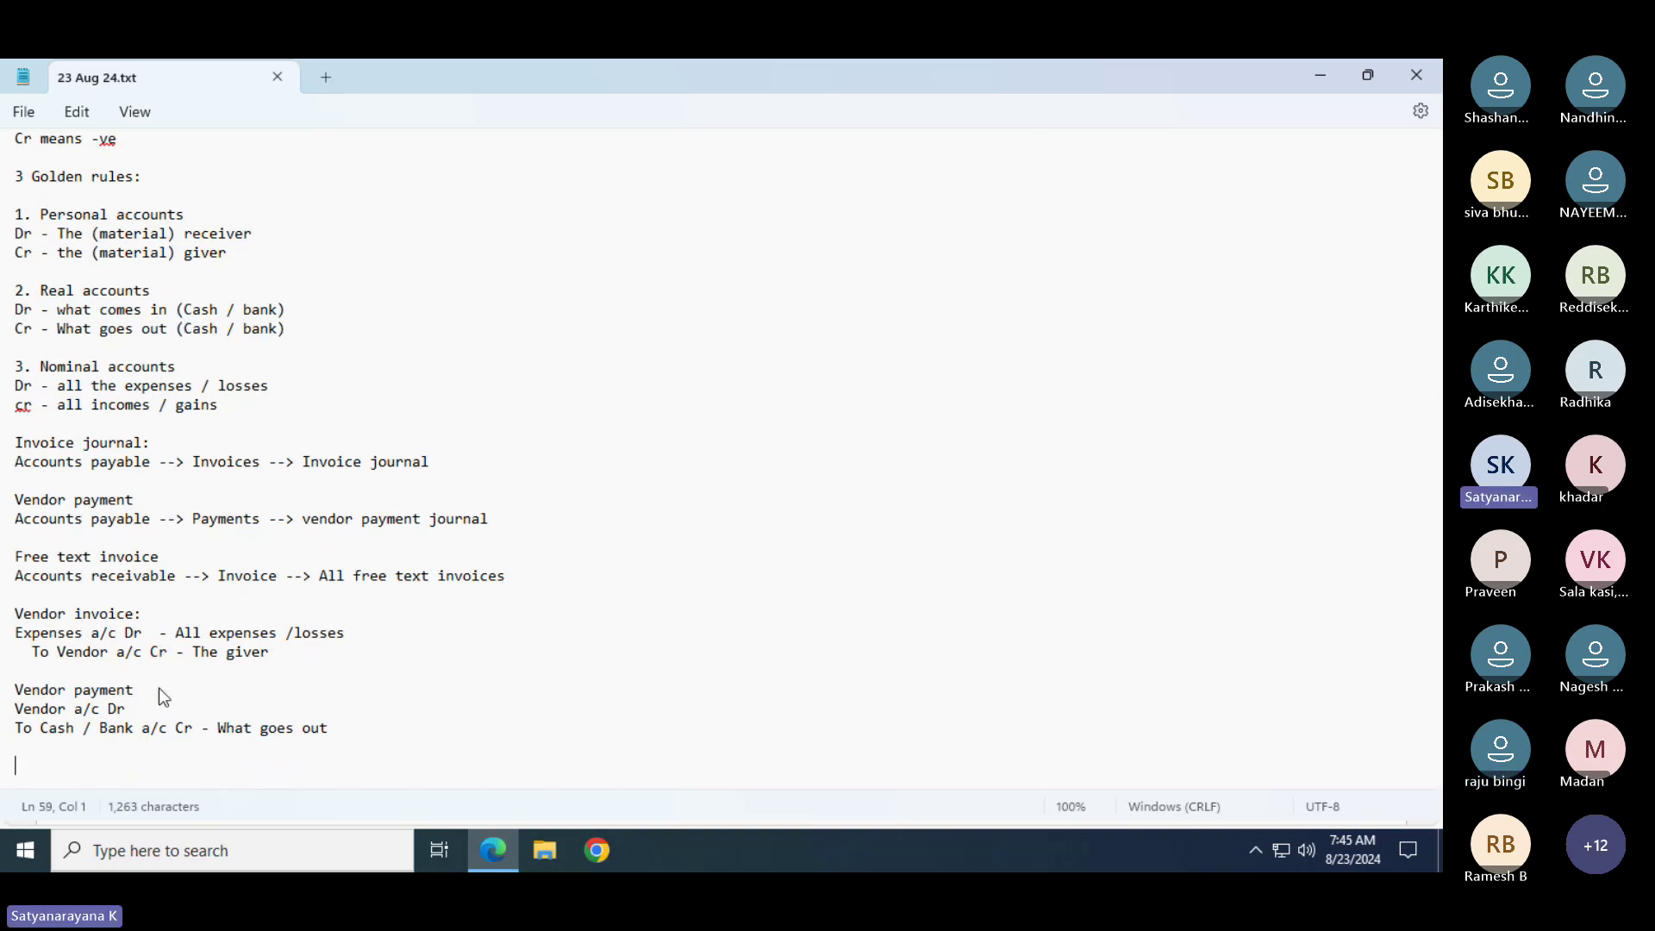
text(tomer inv)
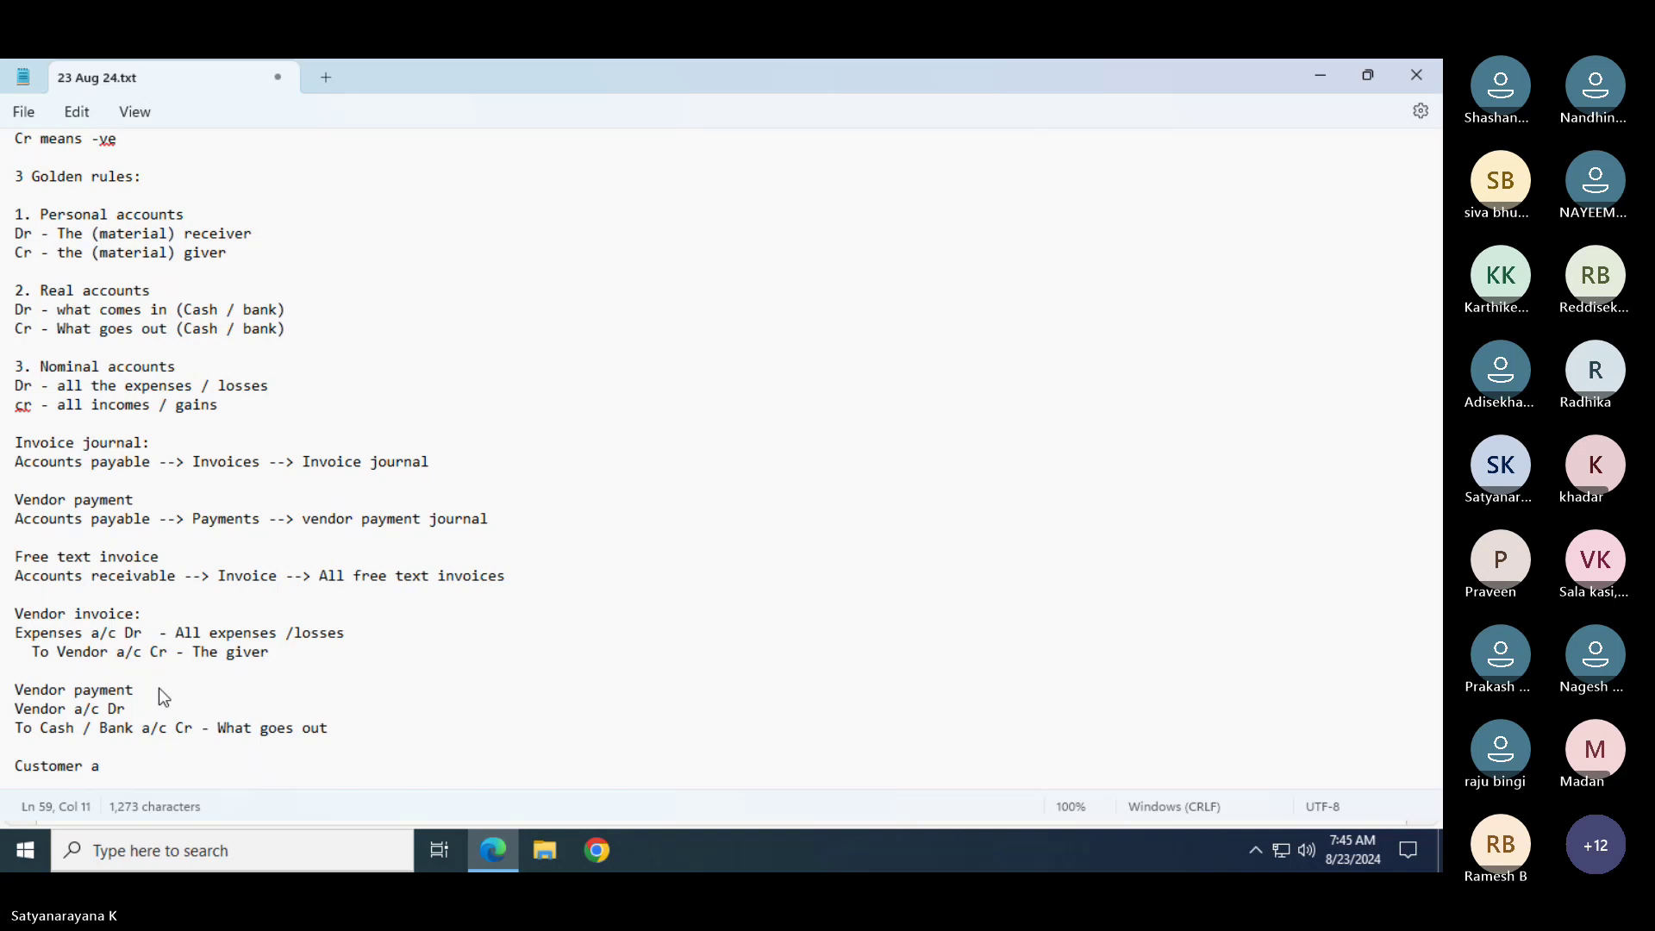
text(oice)
key(Return)
Write the Customer invoice journal entry with "Customer a/c Dr" and an indented "To Revenue a/c Cr" line
text(Csut)
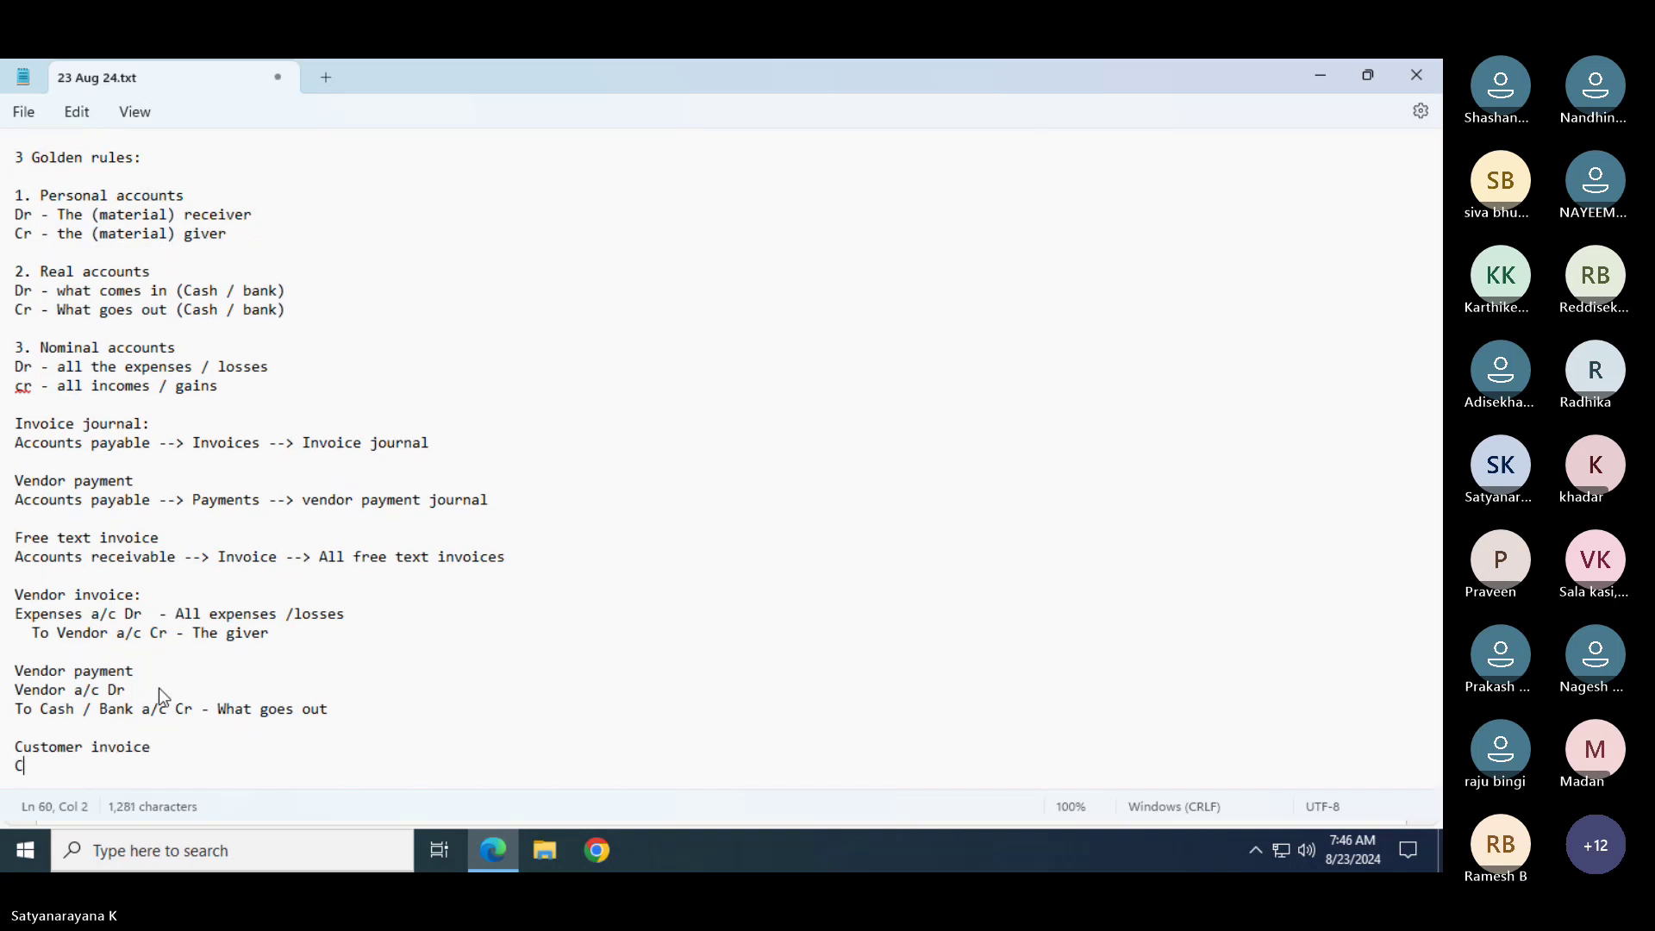
key(BackSpace)
key(BackSpace)
key(BackSpace)
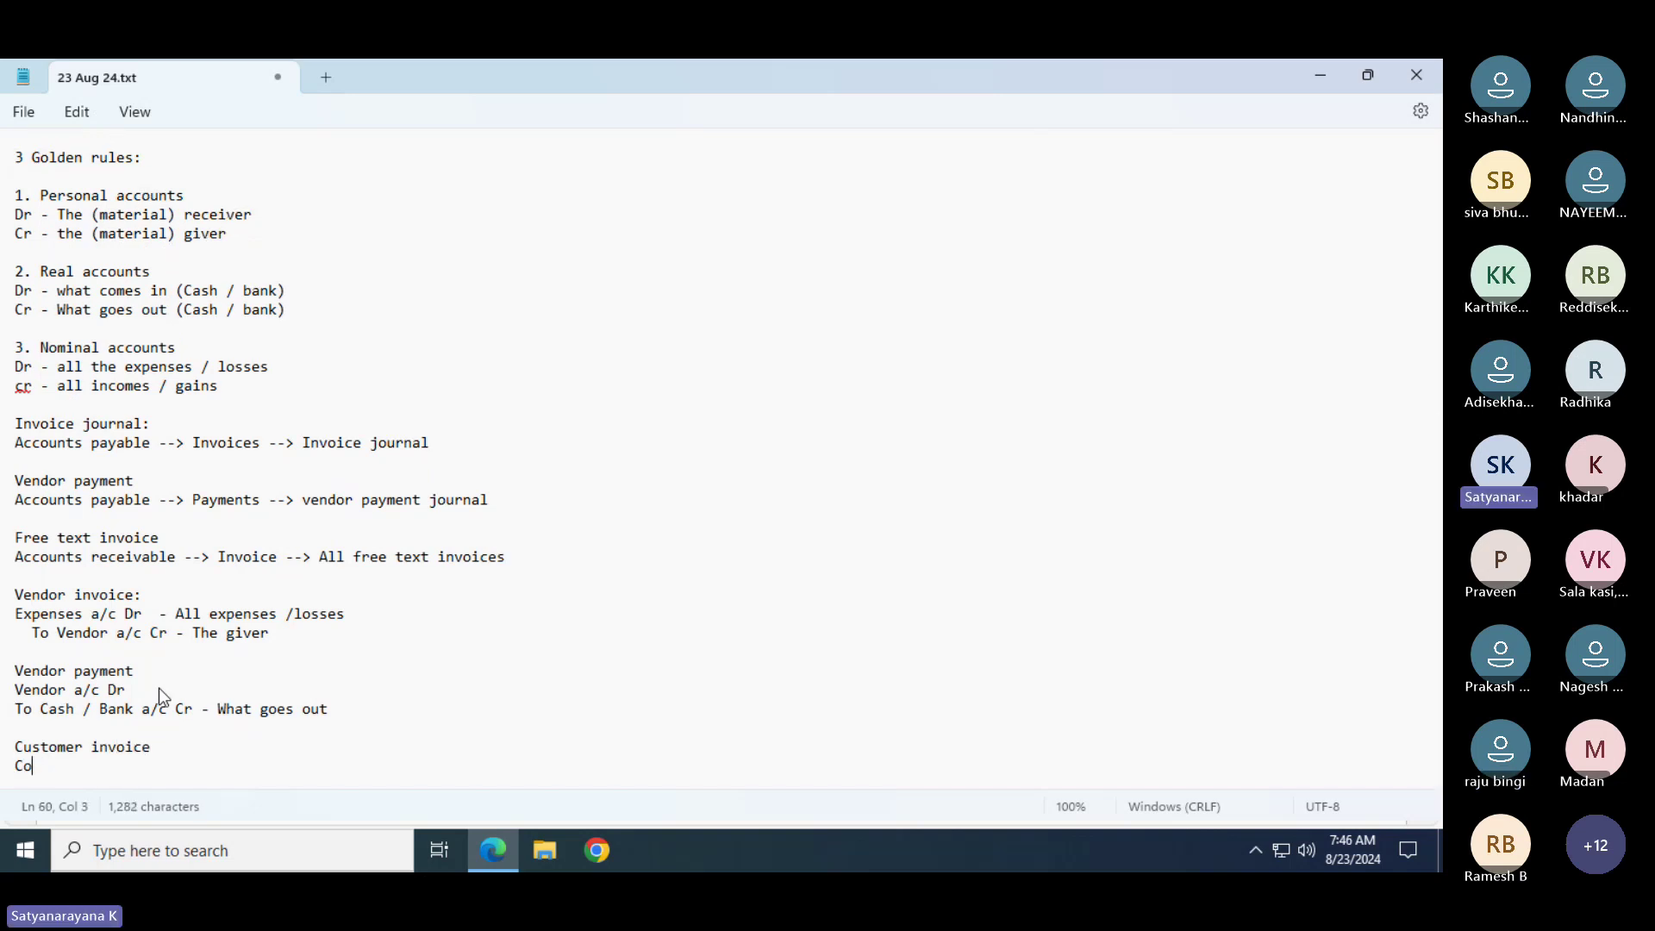
text(ustomer a/)
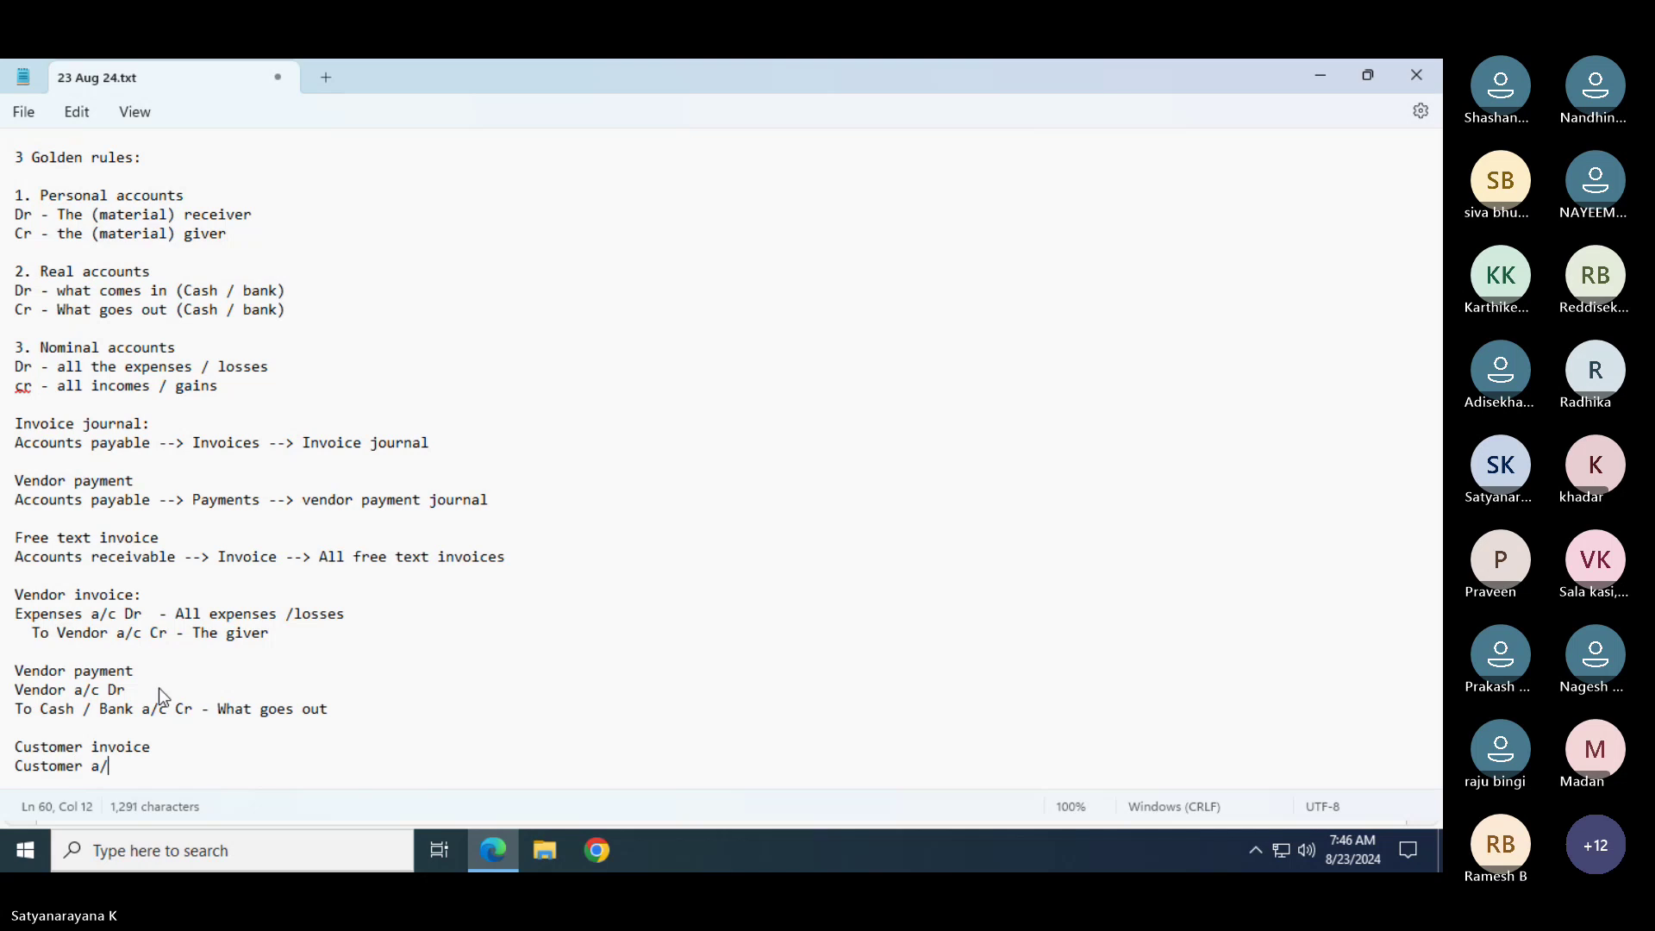
text(c DR)
key(Return)
text(T)
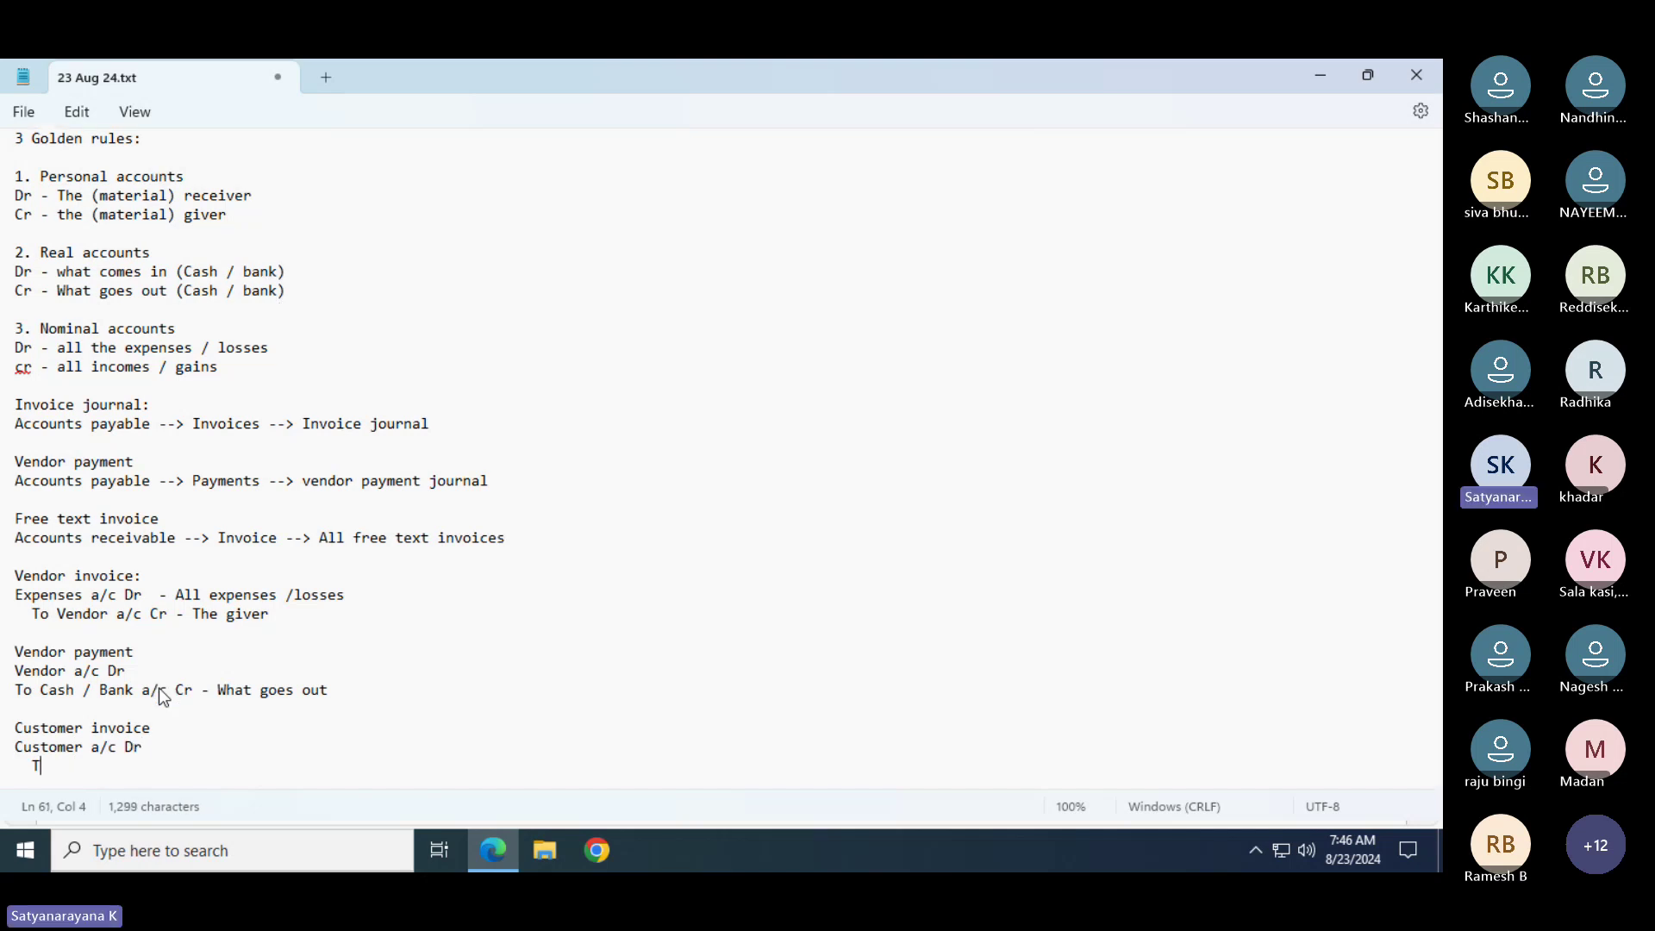
text(o  Revenu)
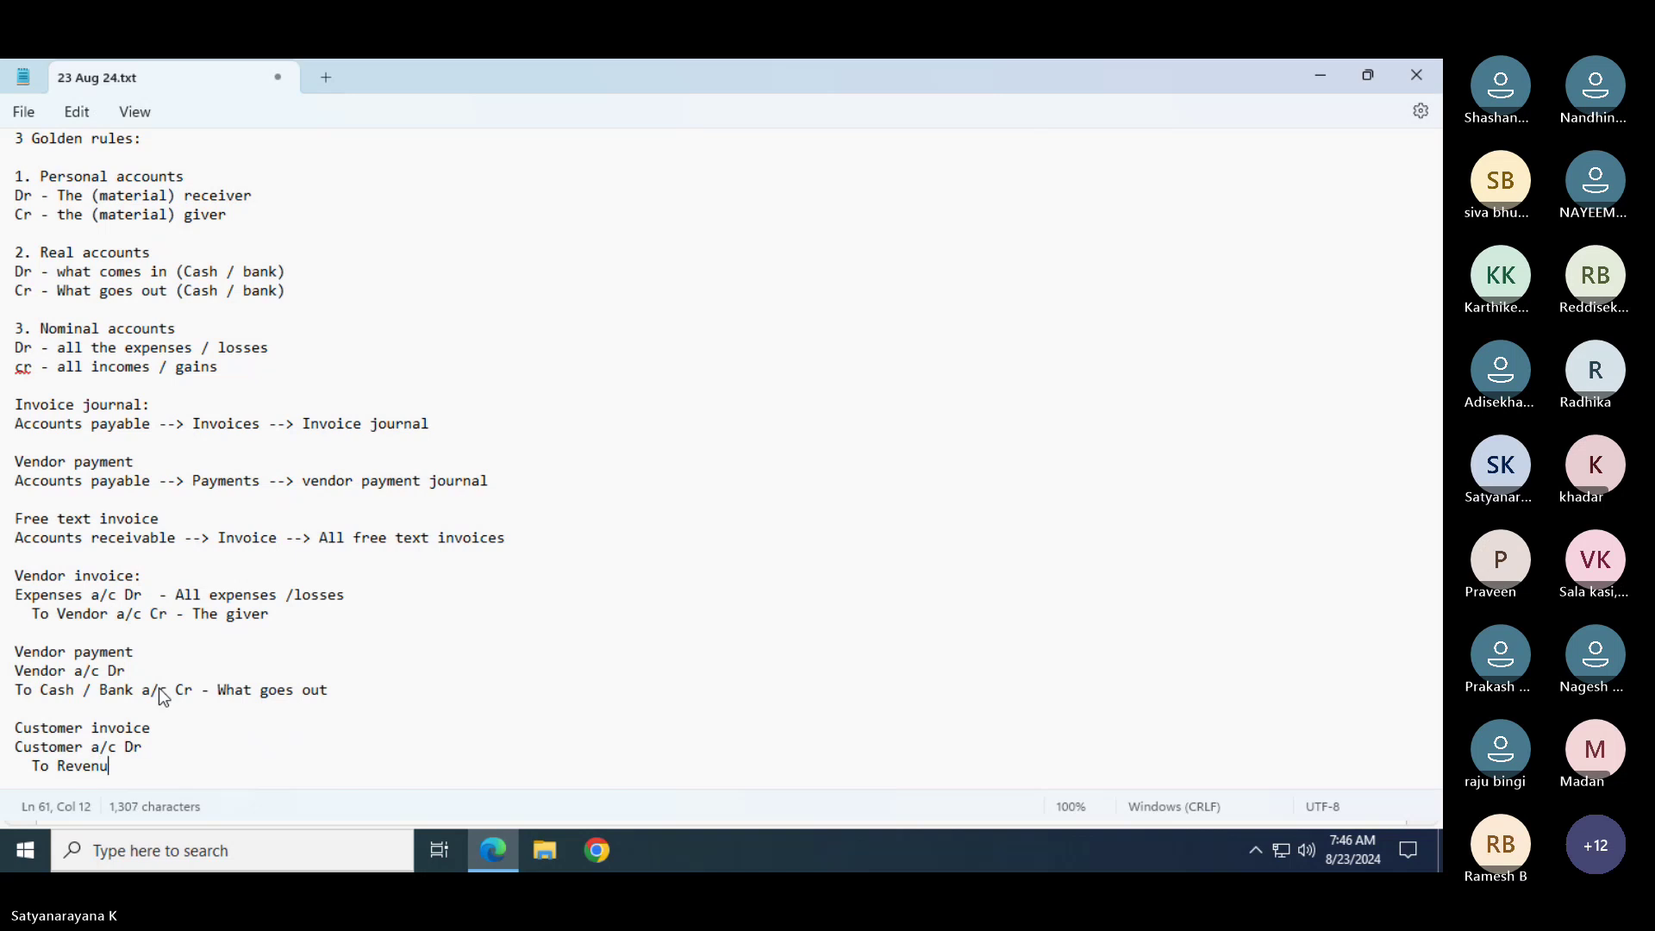
text(e a/c Cr)
Annotate the "Customer a/c Dr" line with the personal accounts rule "- The receiver"
key(Up)
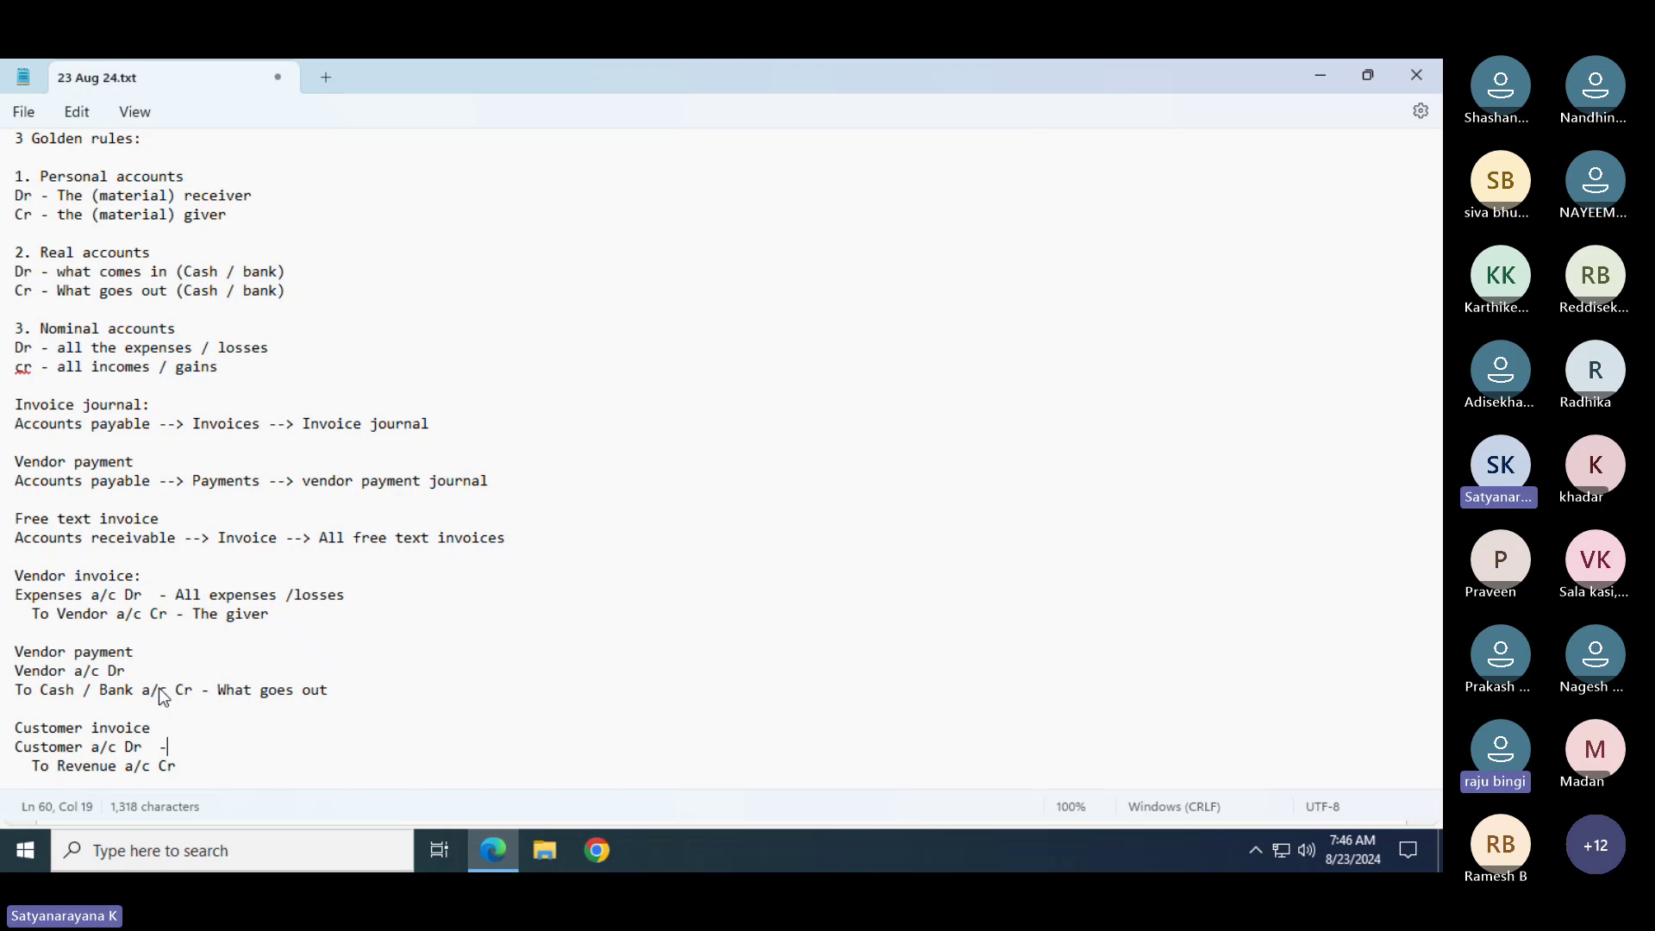
text(-The)
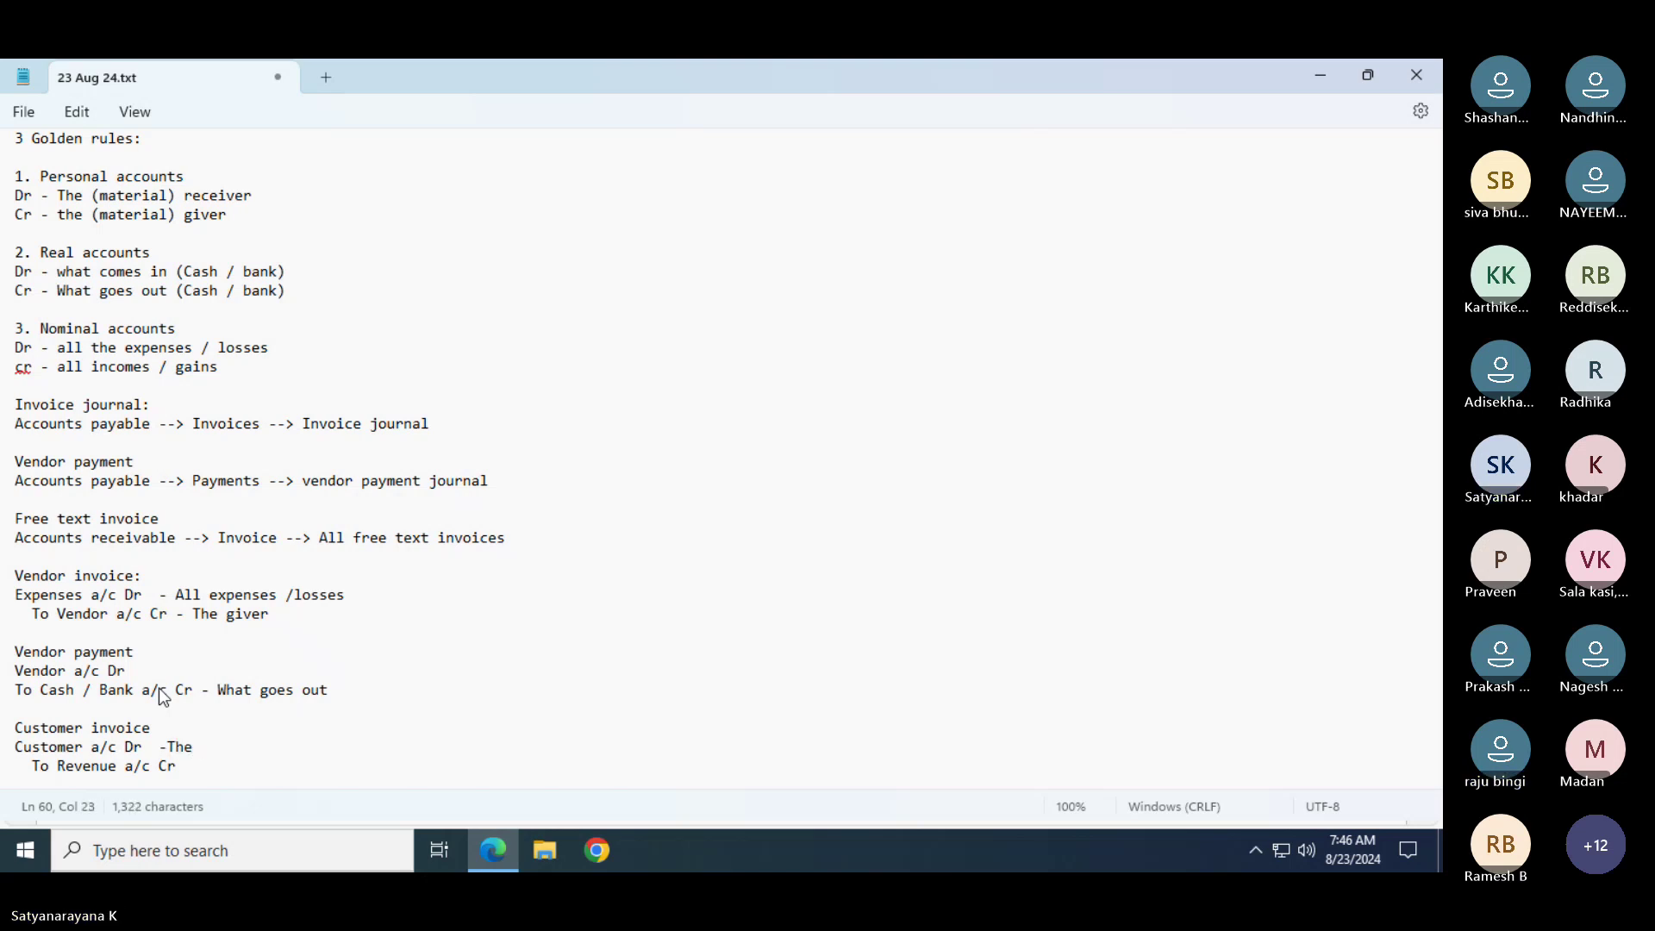
key(BackSpace)
key(BackSpace)
key(BackSpace)
key(BackSpace)
text(The reei)
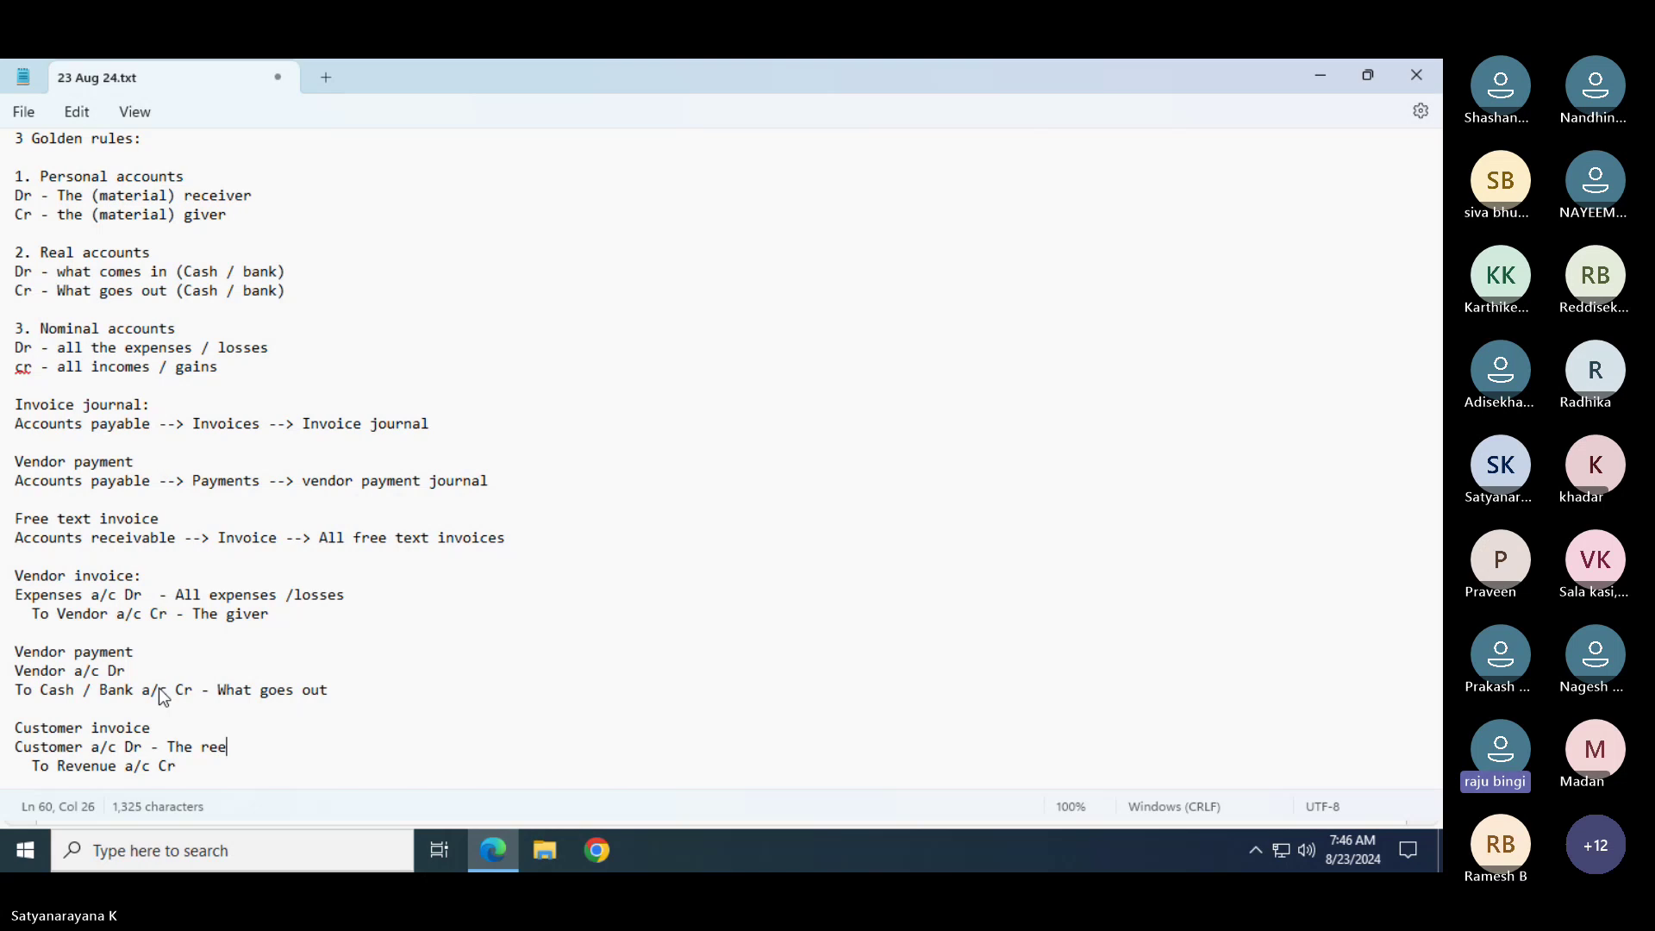
key(BackSpace)
key(BackSpace)
text(ceiver)
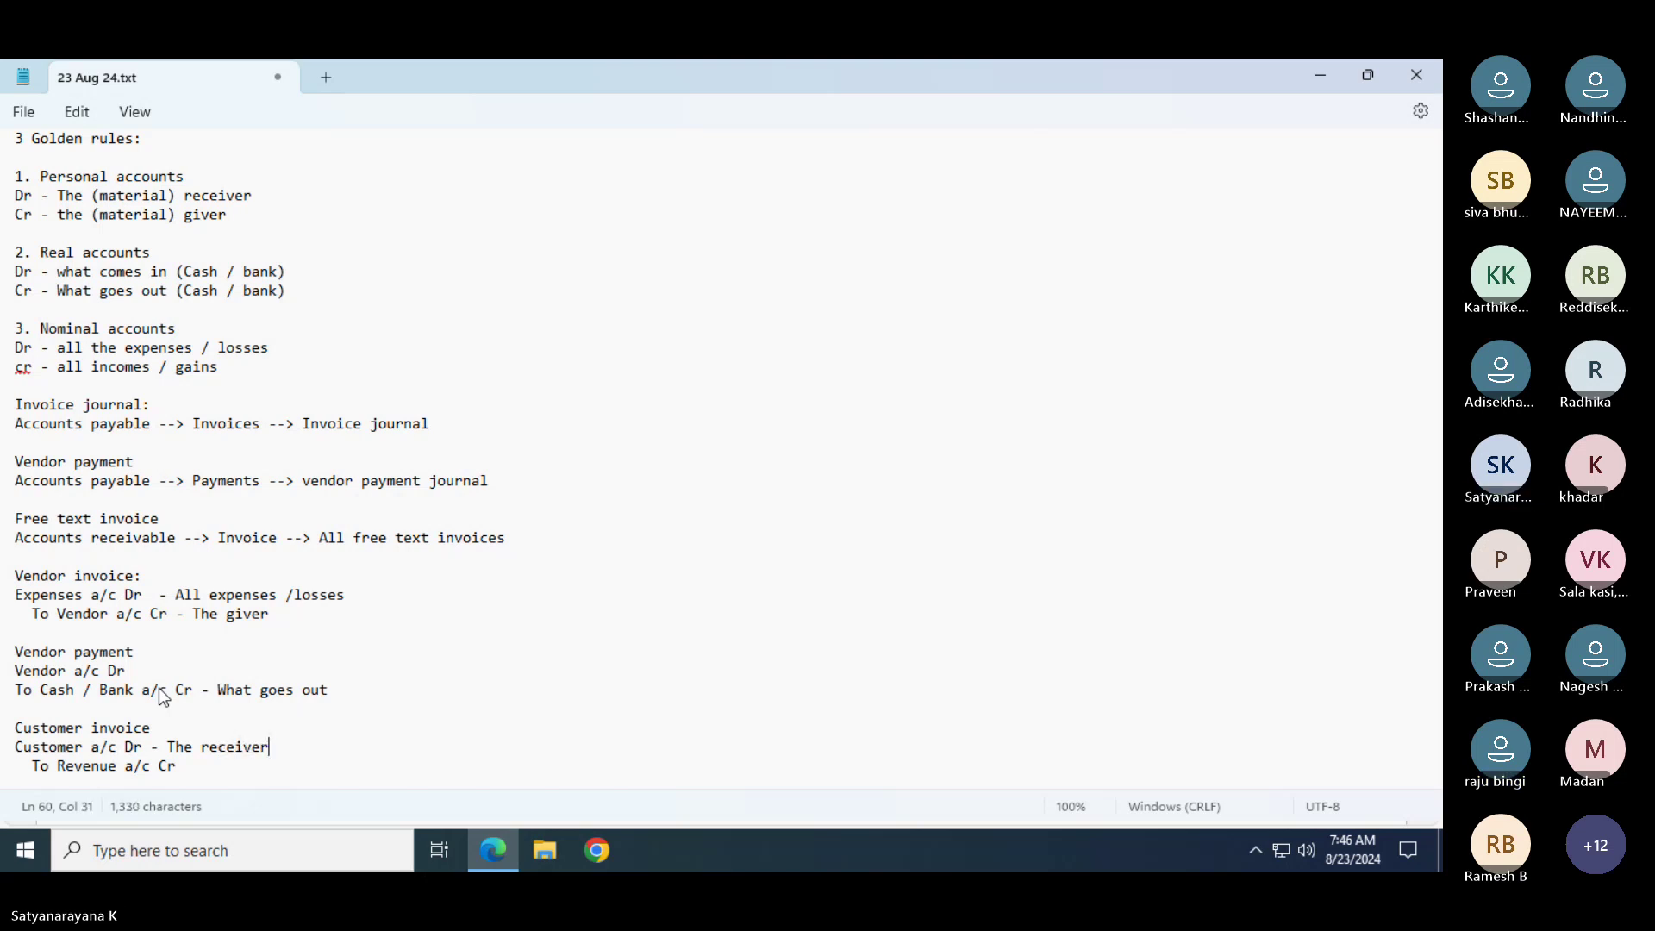
Annotate the "To Revenue a/c Cr" line with the nominal accounts rule "- All incomes gains"
key(Down)
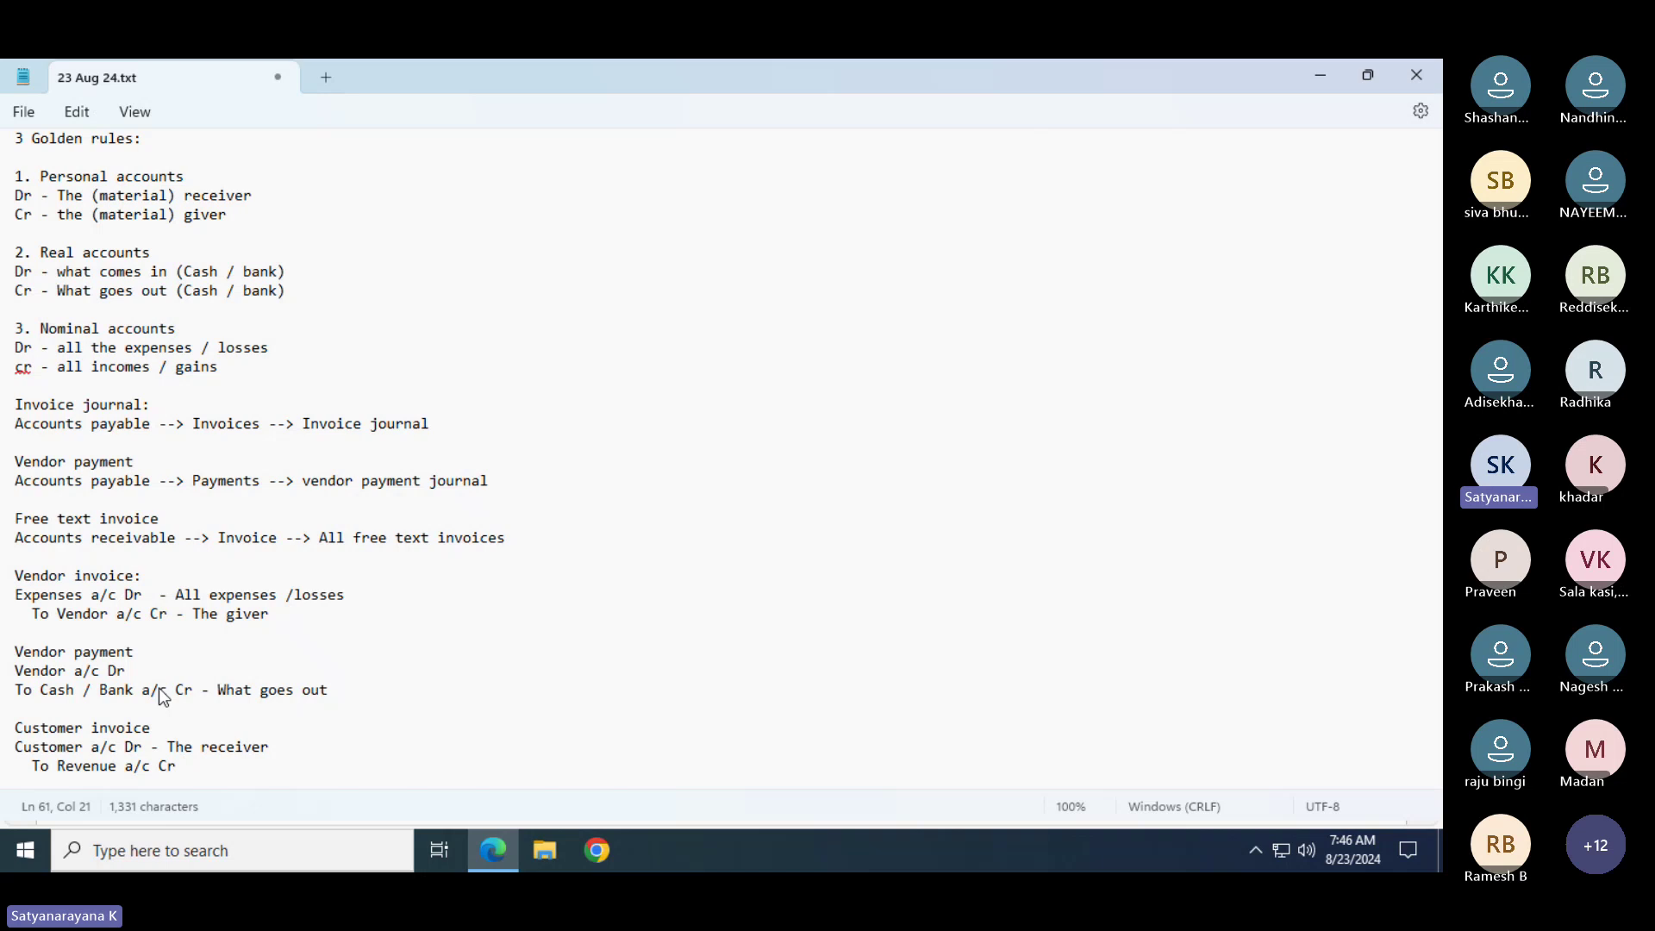
text(- All)
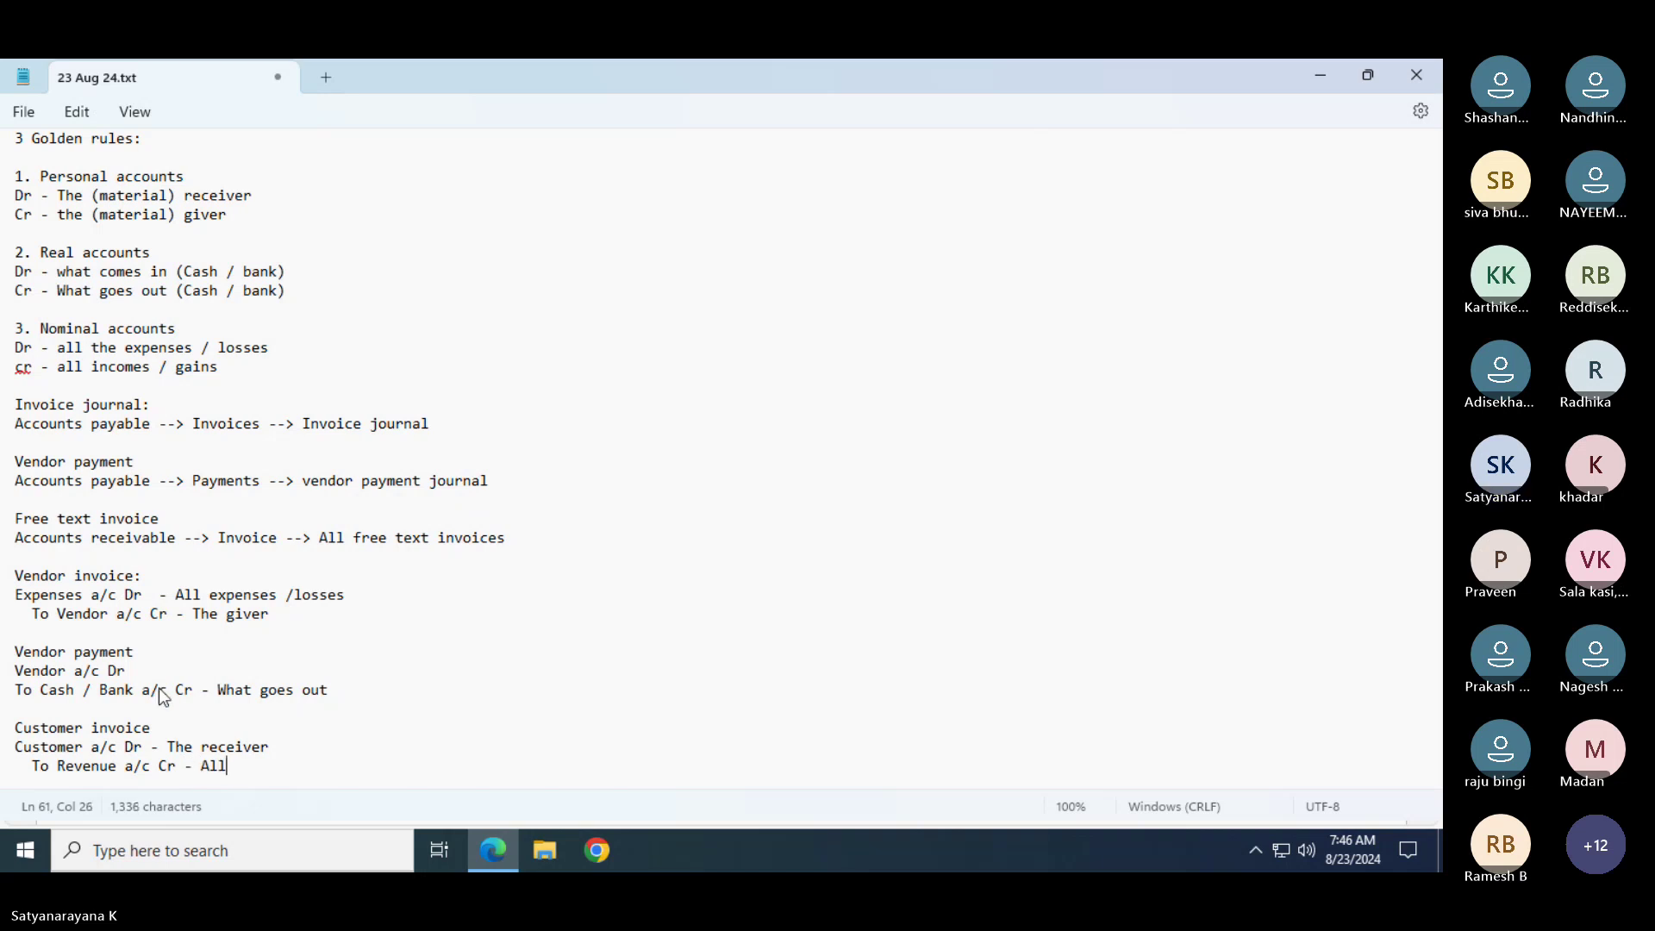
text( incomes gains)
Add the heading "Customer payment" below the Customer invoice entry, separated by a blank line
key(Return)
key(Return)
key(Return)
key(Return)
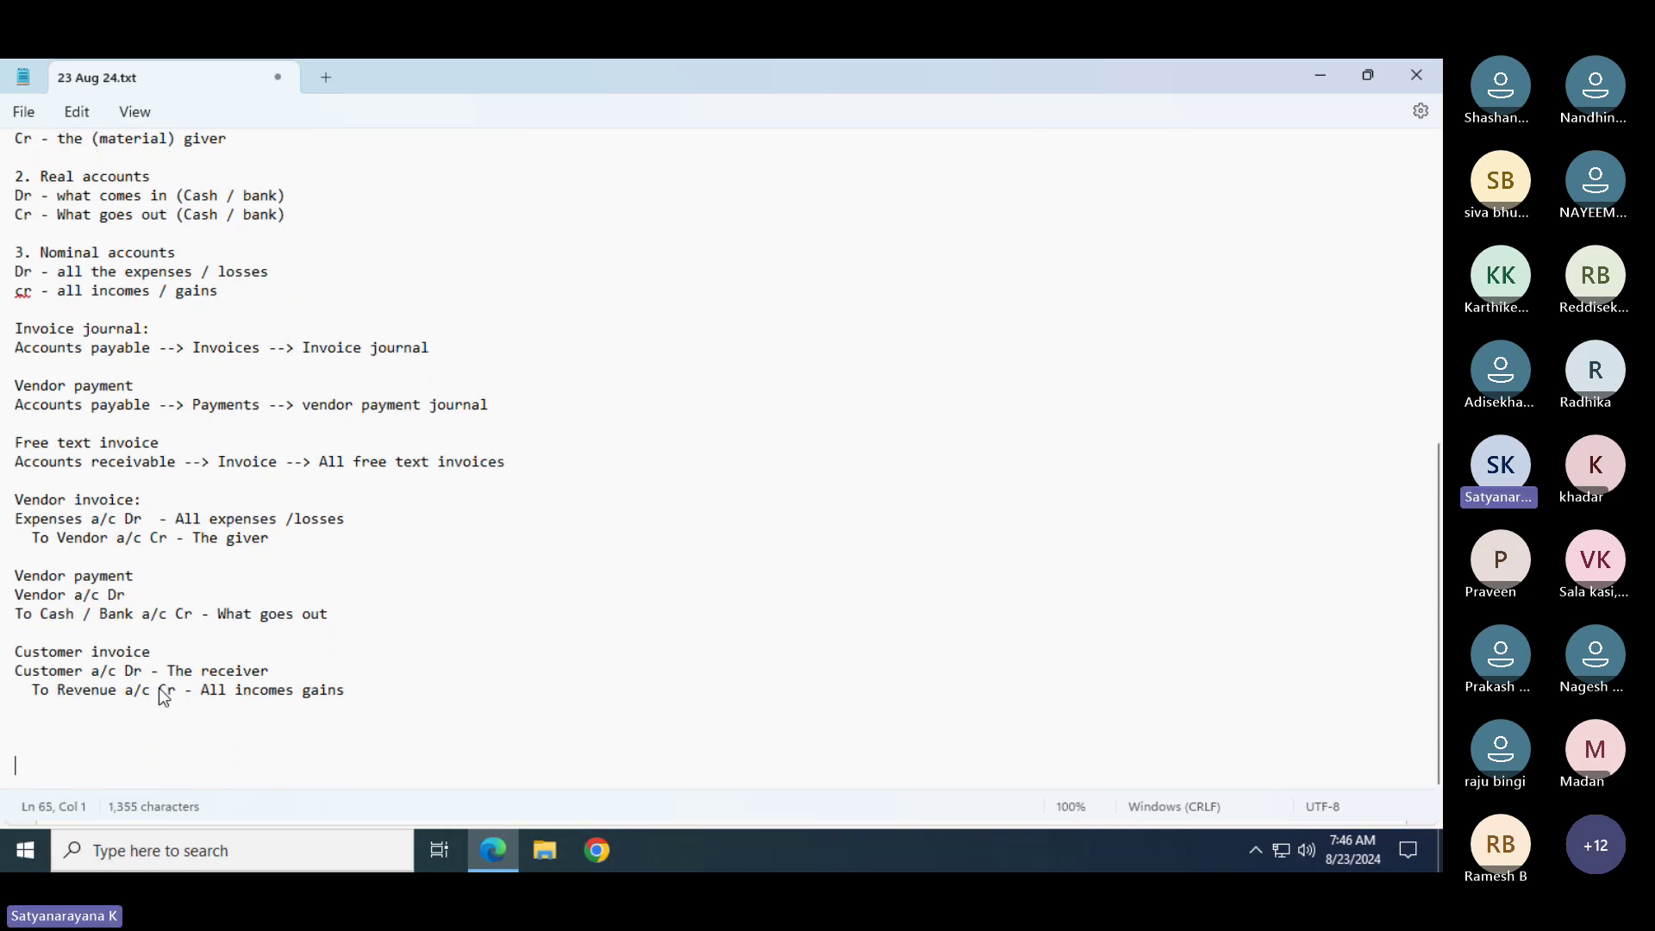
key(Up)
key(Up)
text(C)
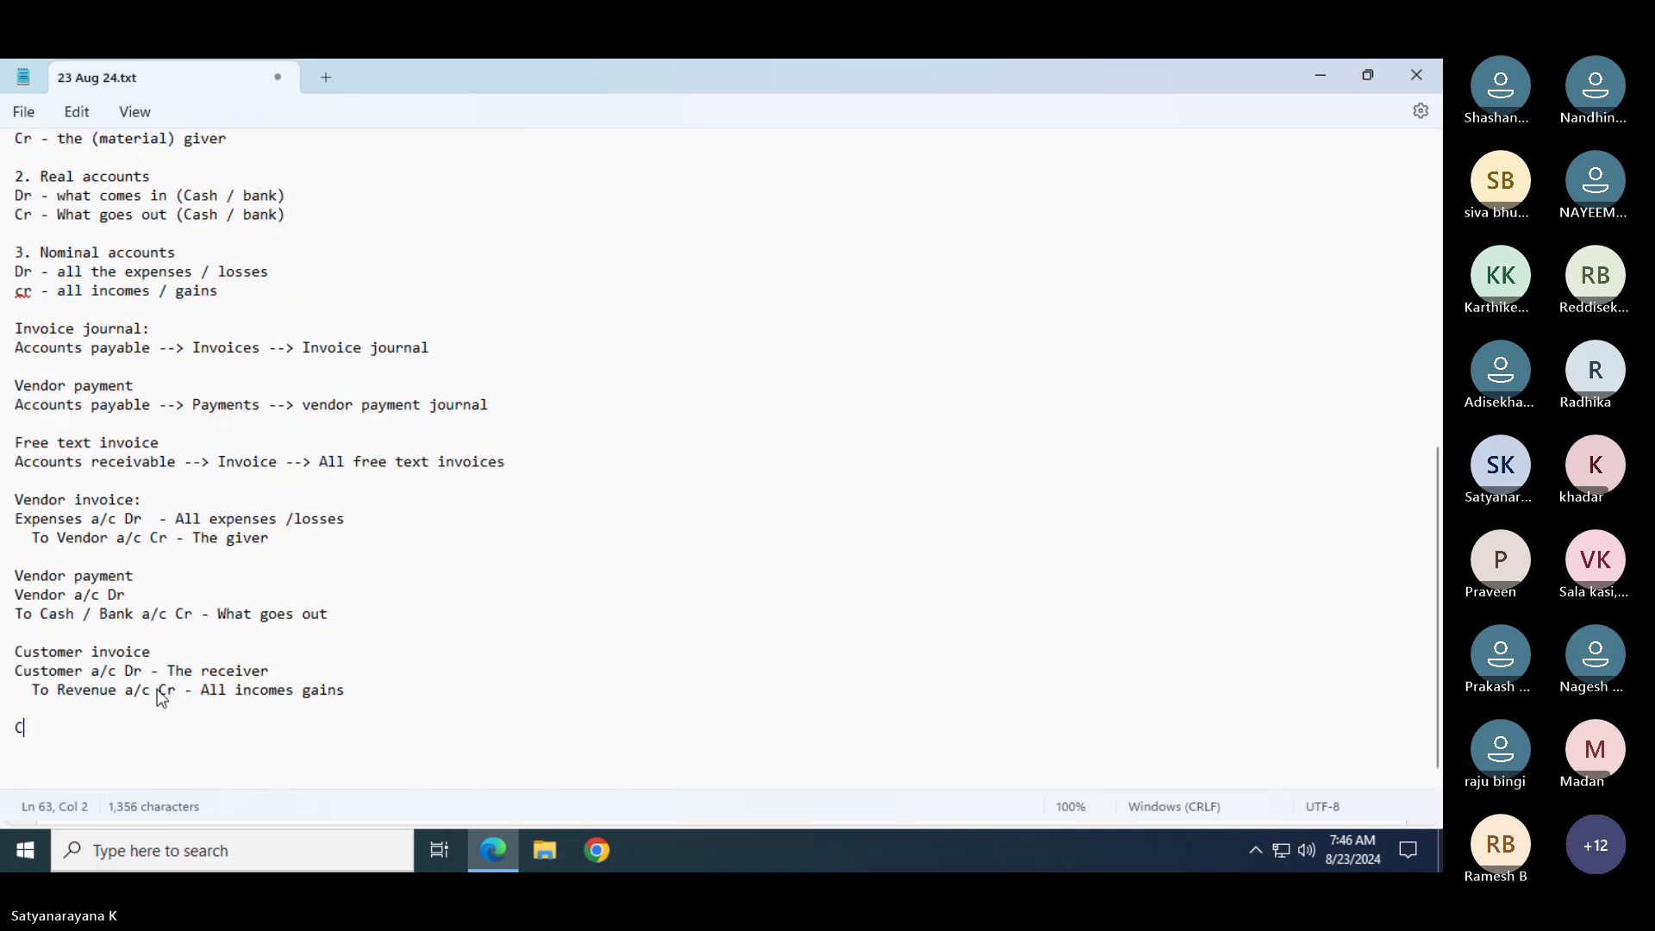
text(ustomer payment)
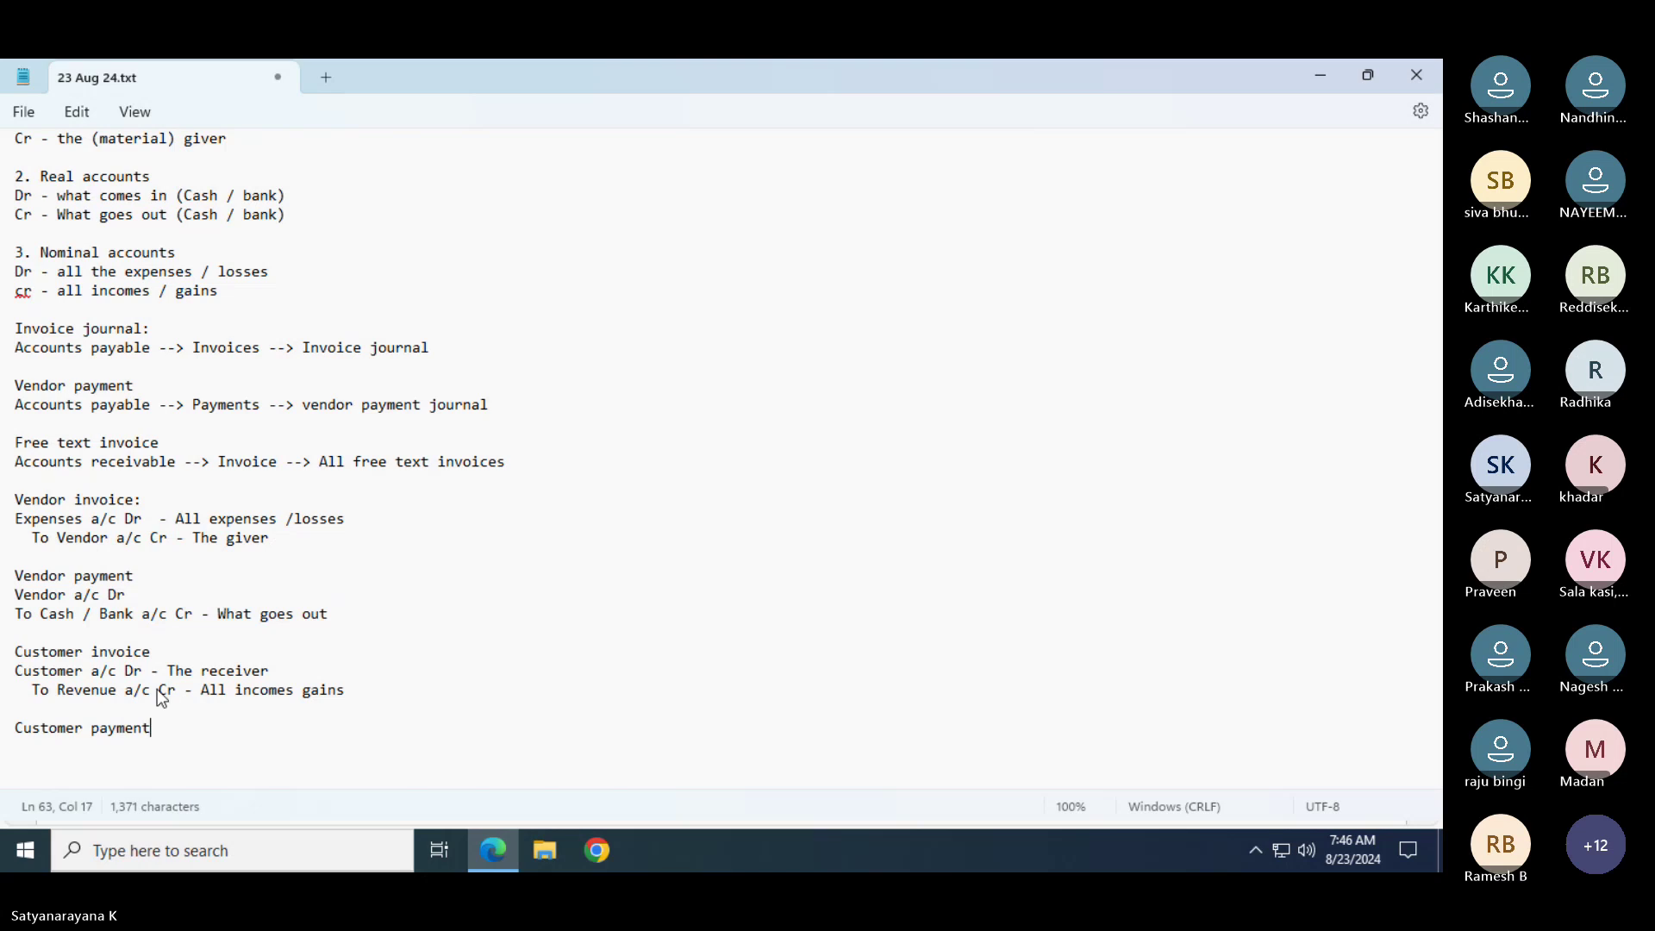
key(Return)
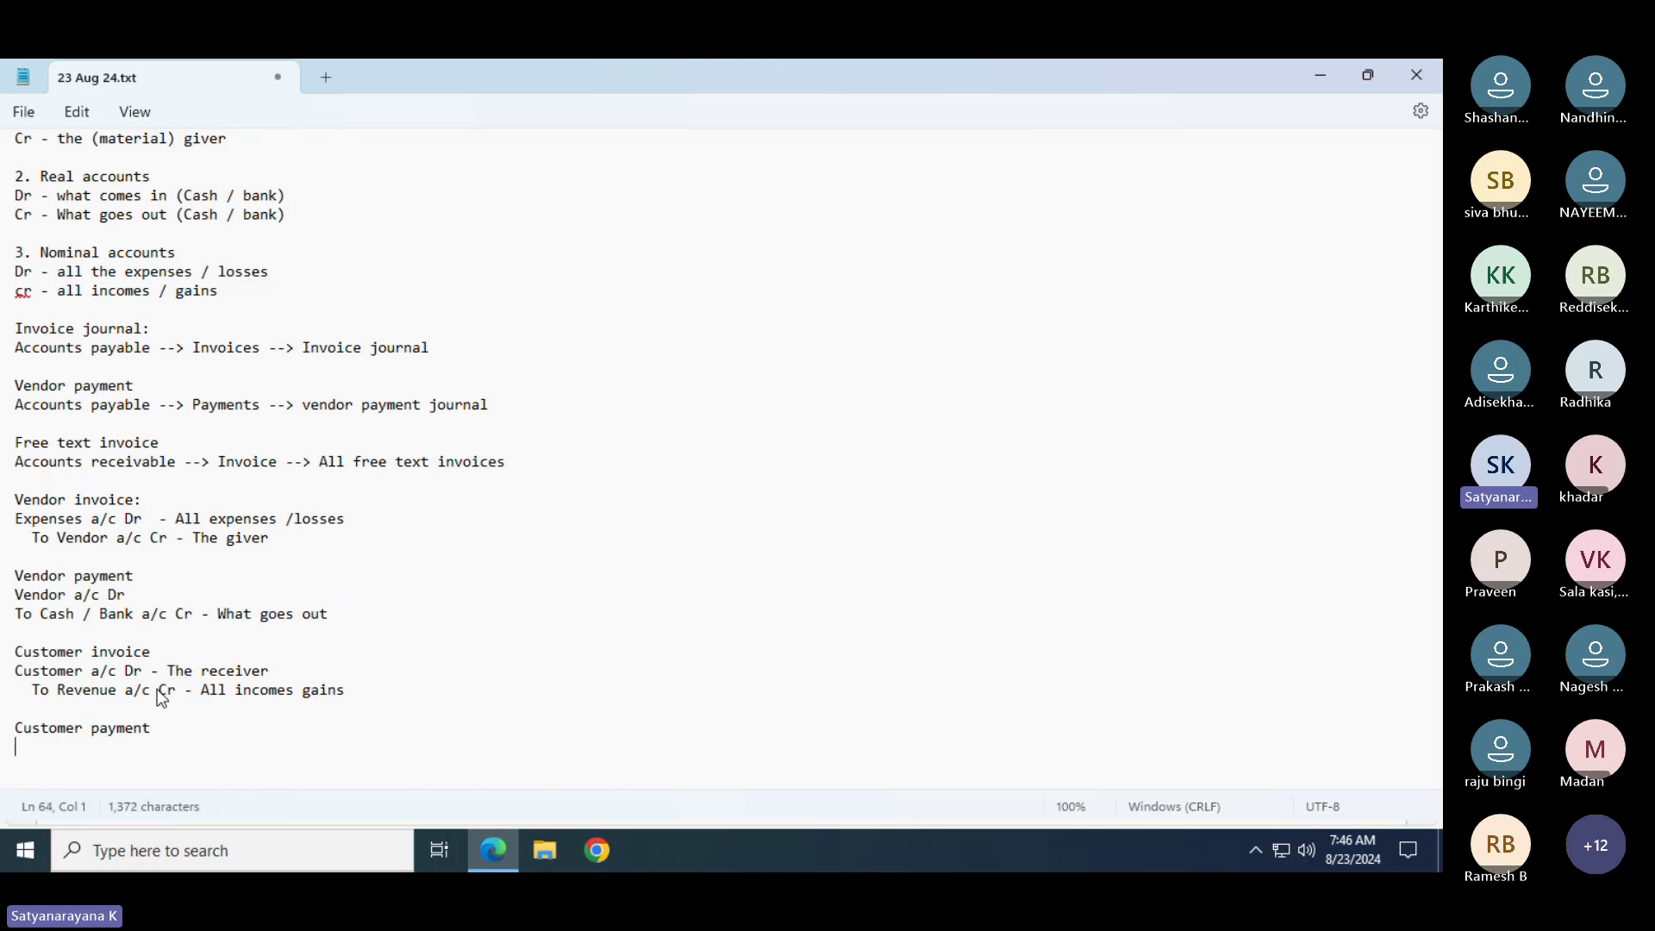
Write the Customer payment journal entry with "cash /bank a/c Dr - What comes in" and a "To customer a/c Cr" line
key(Down)
text(cash /bank)
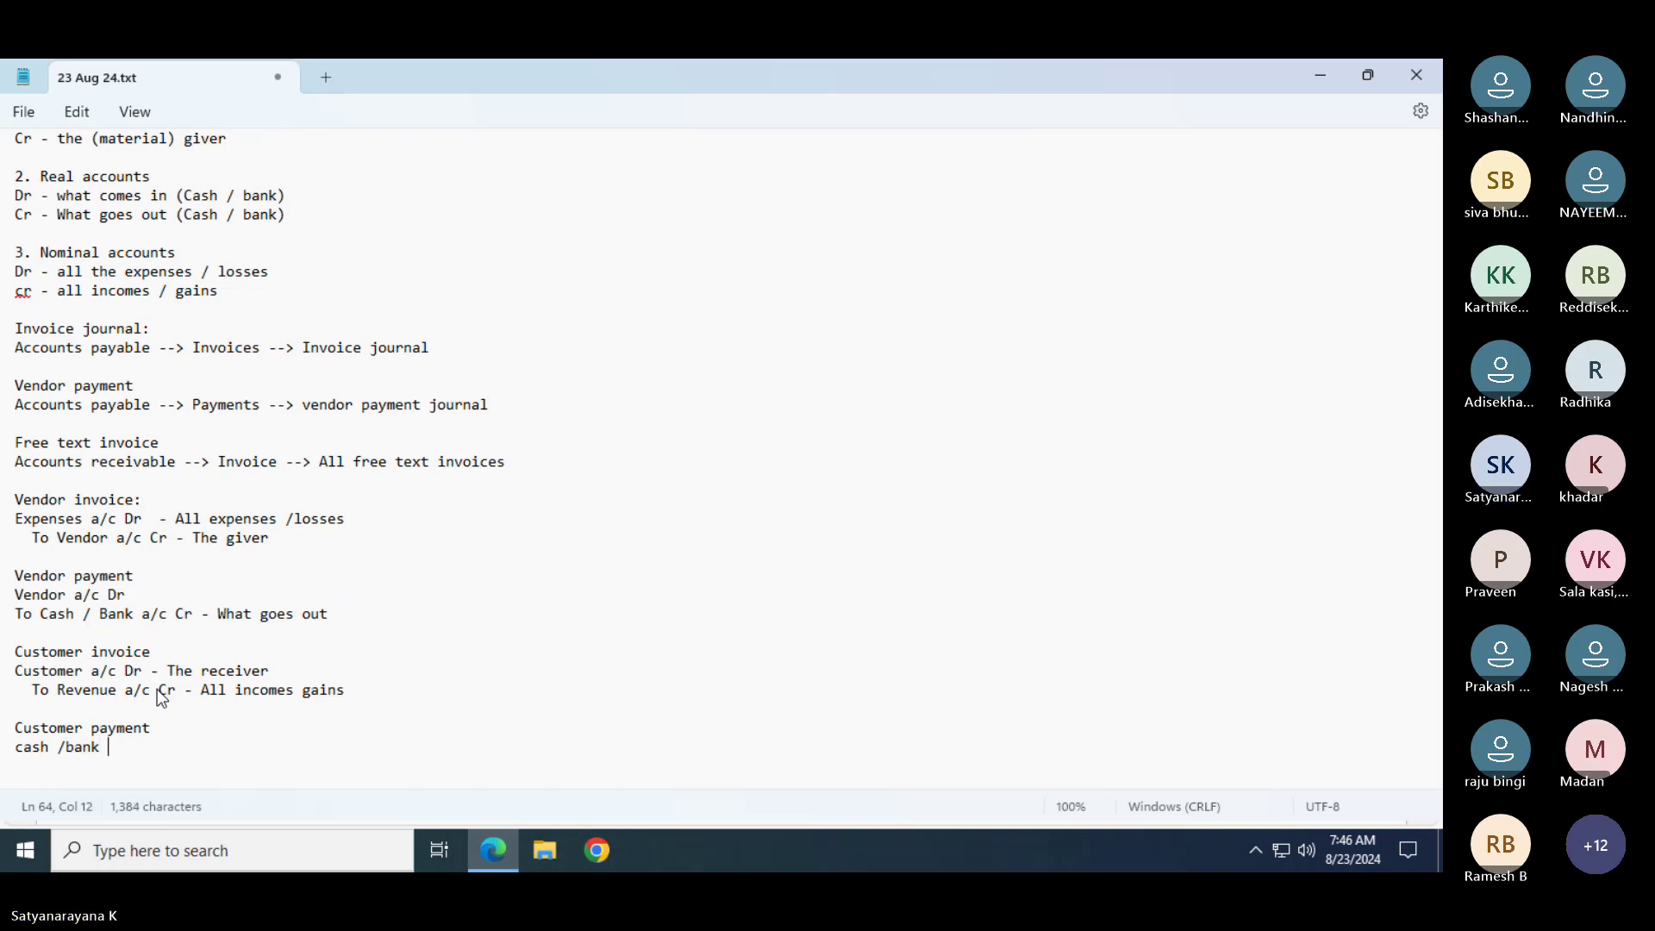
text( ac)
key(BackSpace)
text(/c )
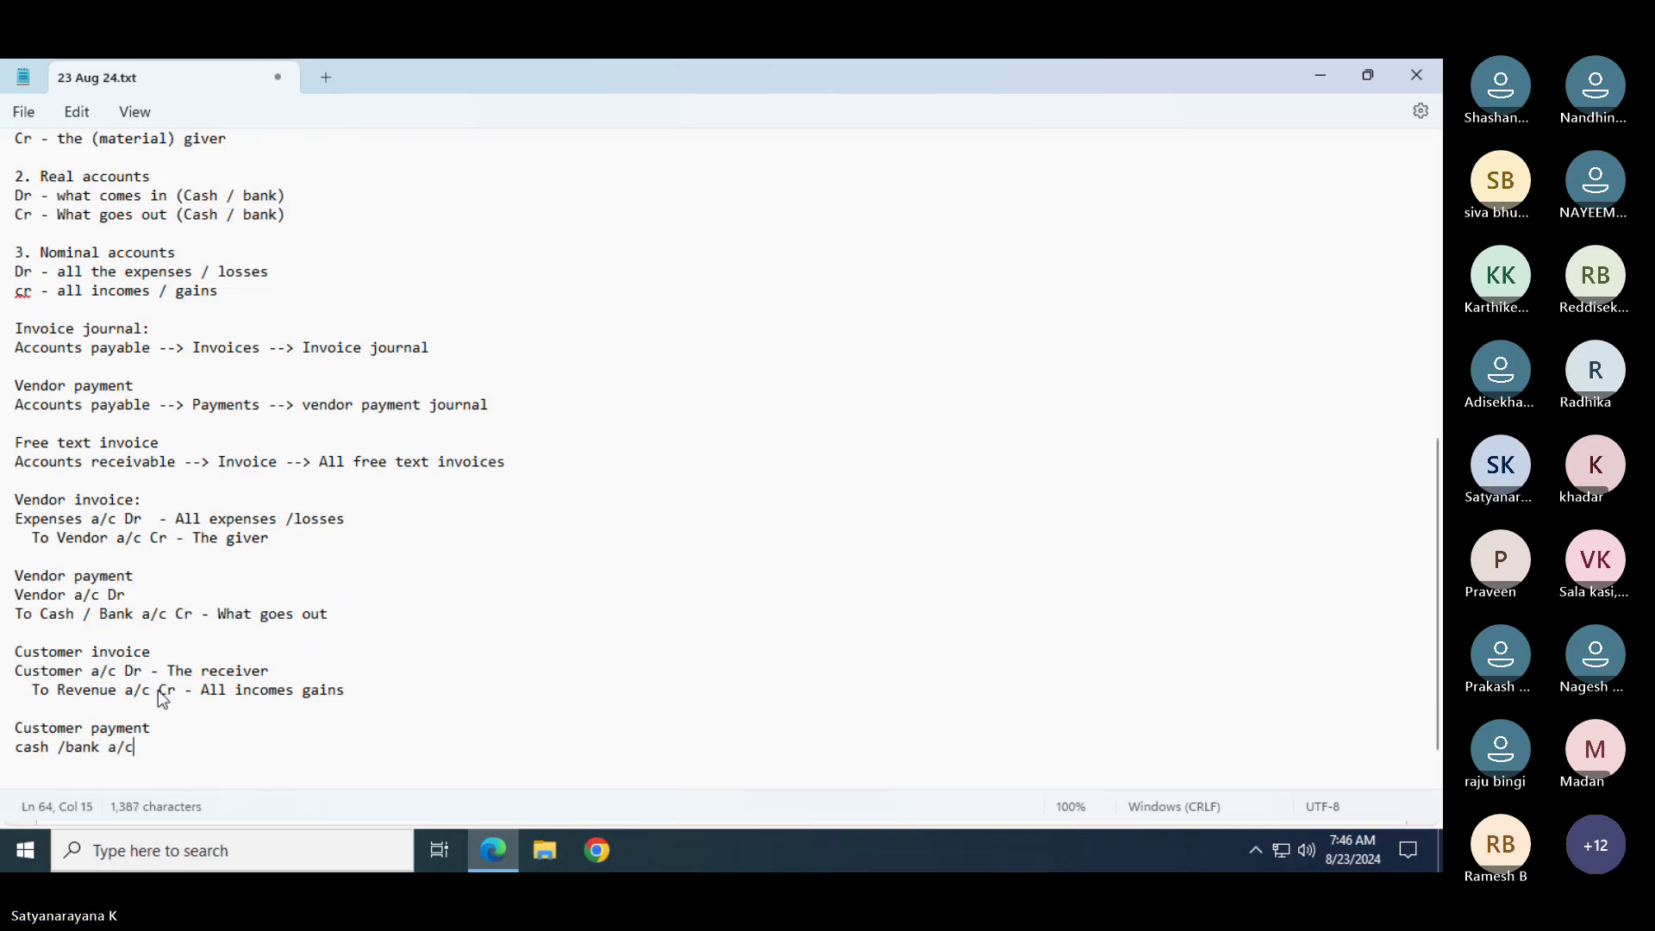
text(Dr )
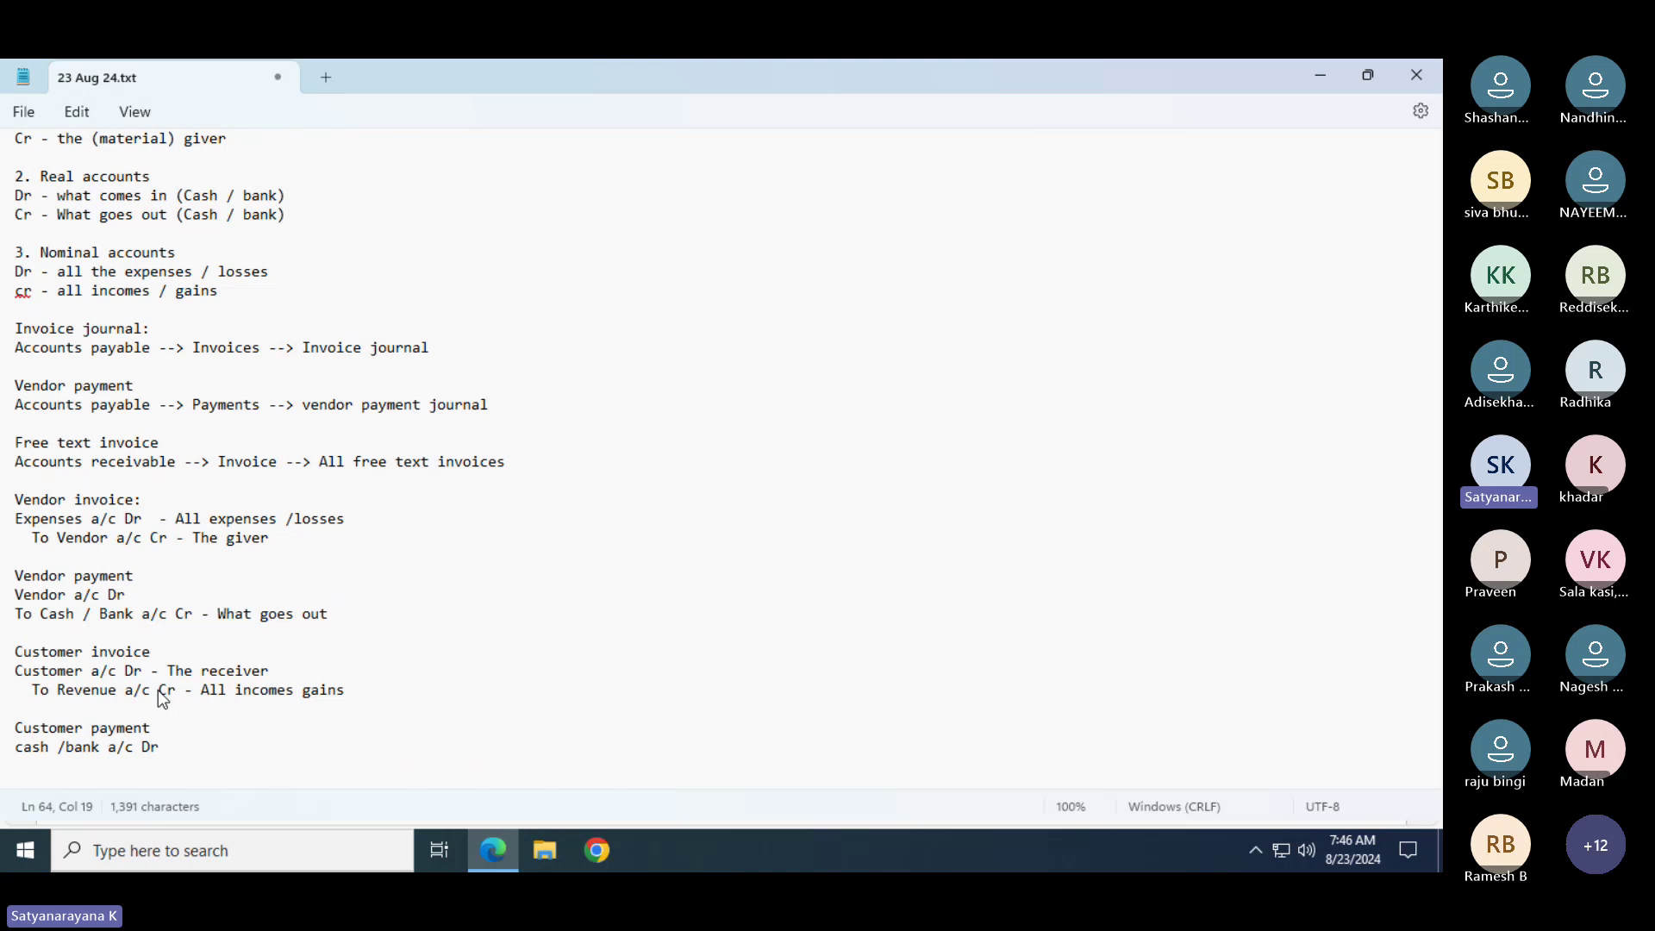
text(- What comes in)
key(Return)
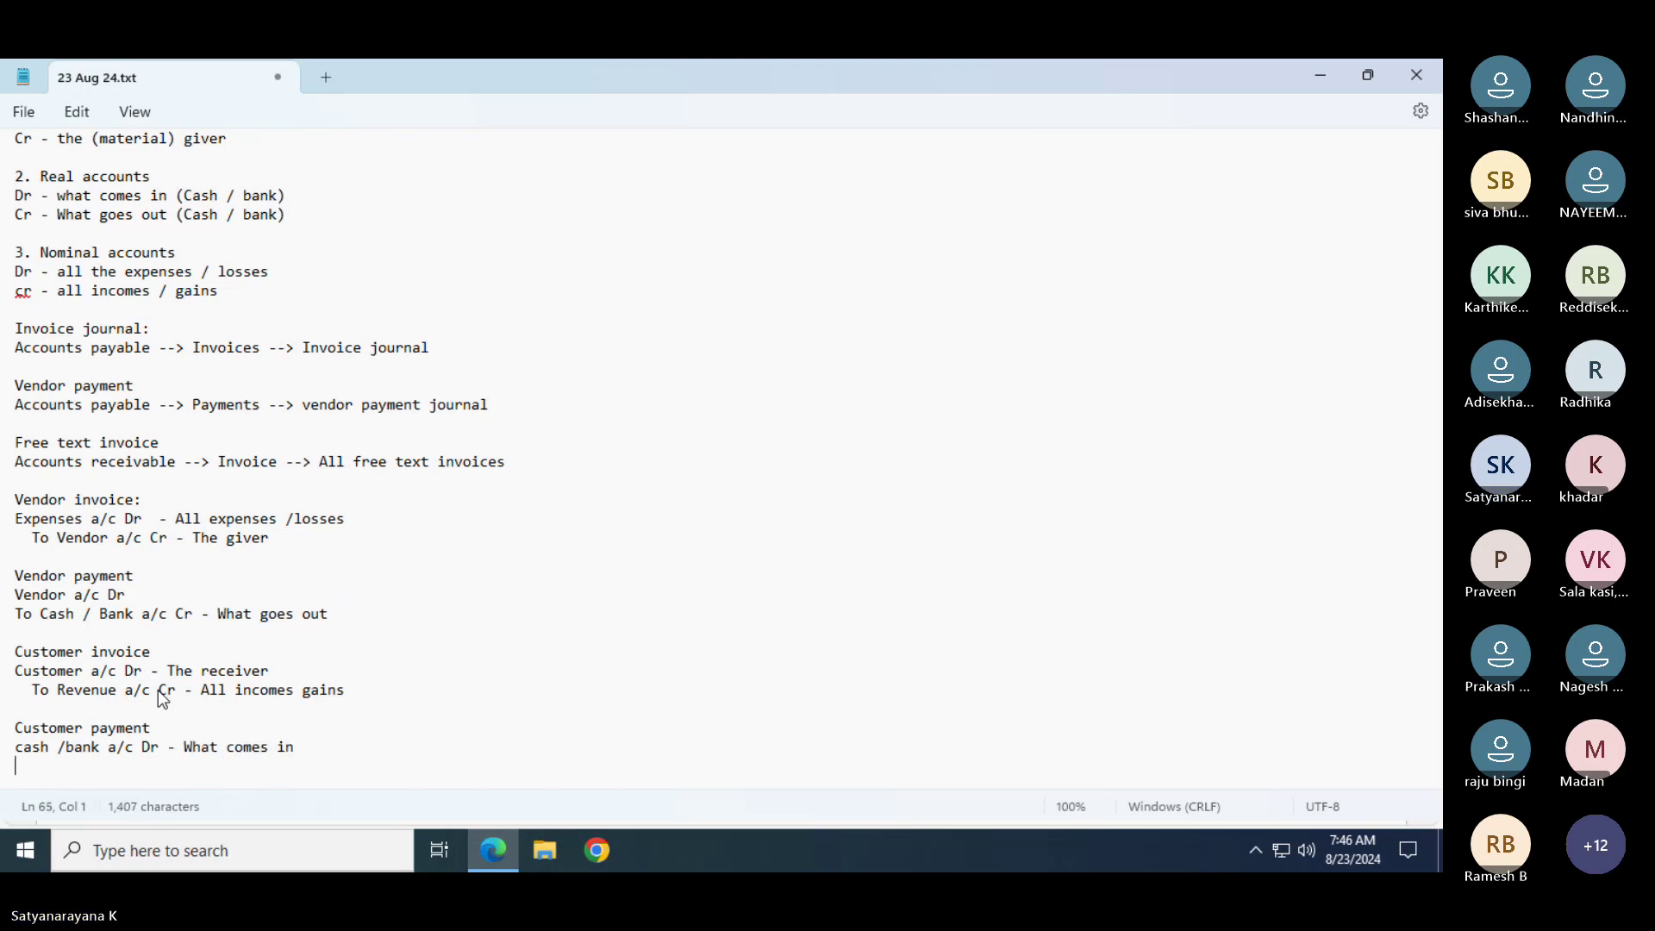
text(To cus)
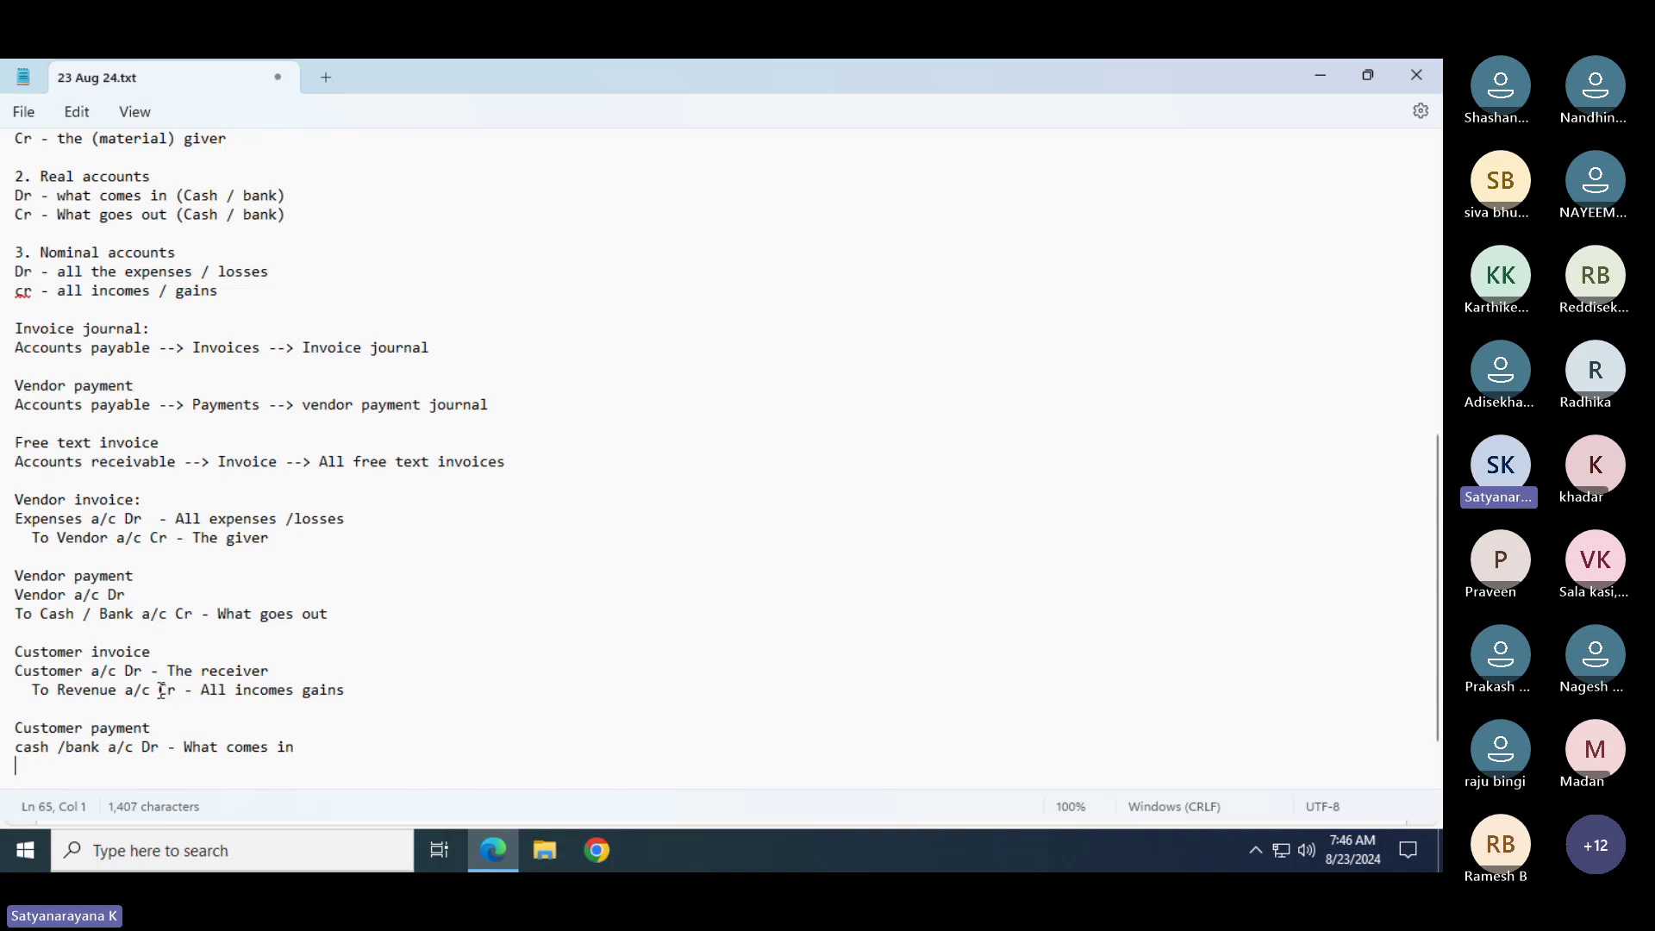
text(tomer a/c Cr)
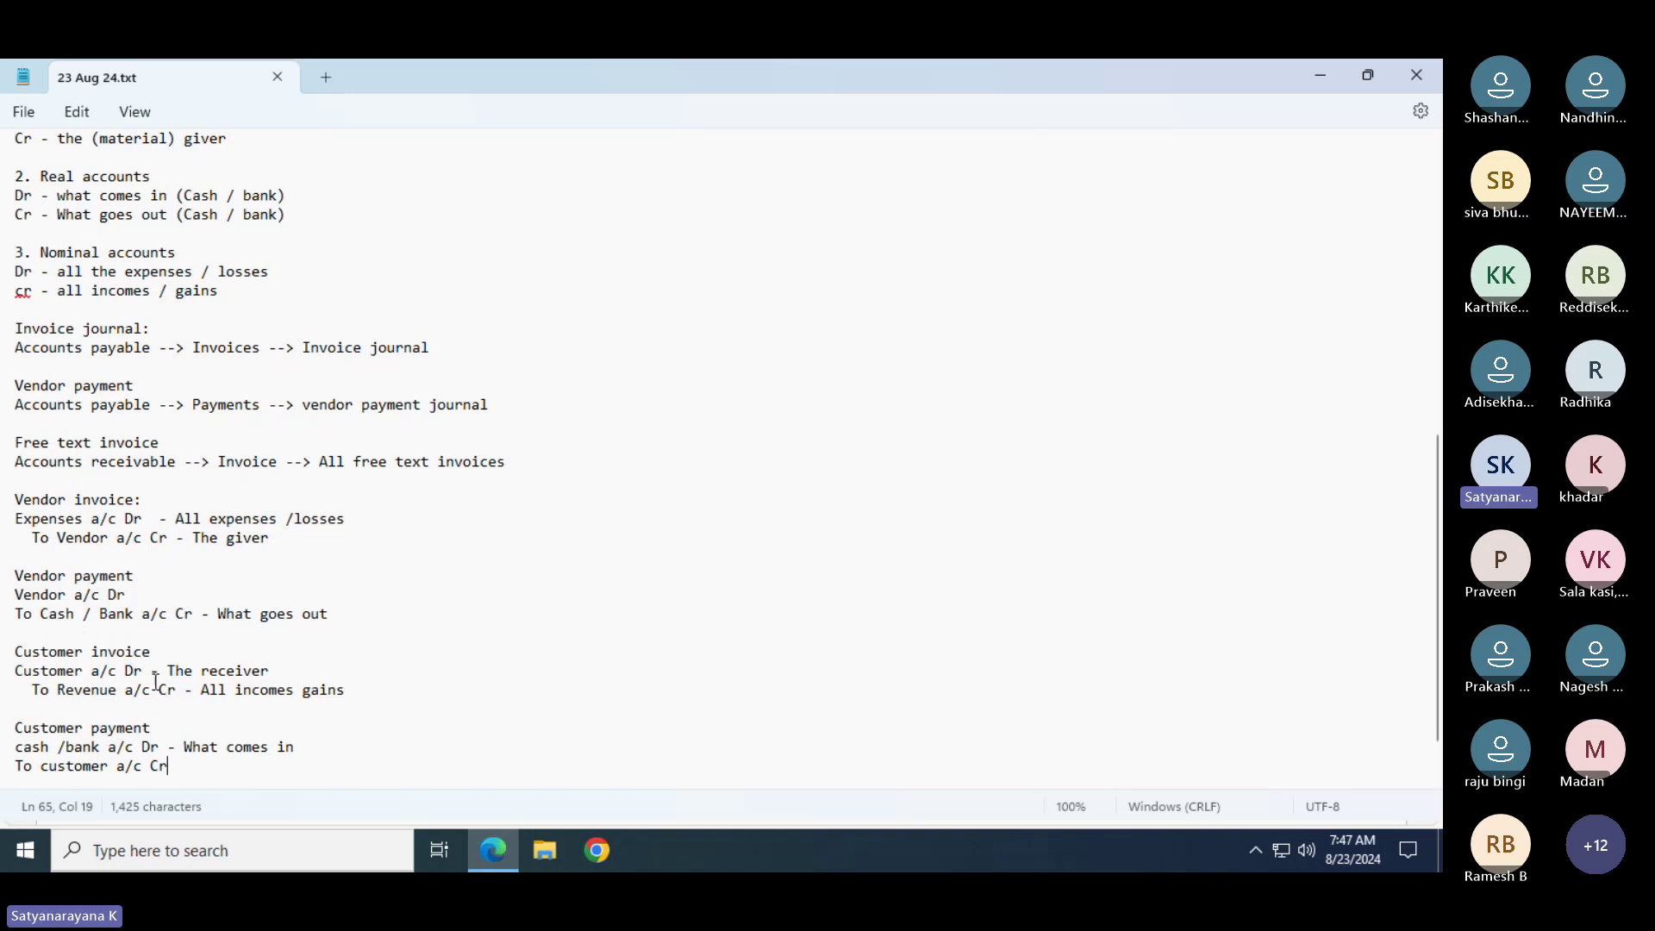
drag(6, 504, 188, 776)
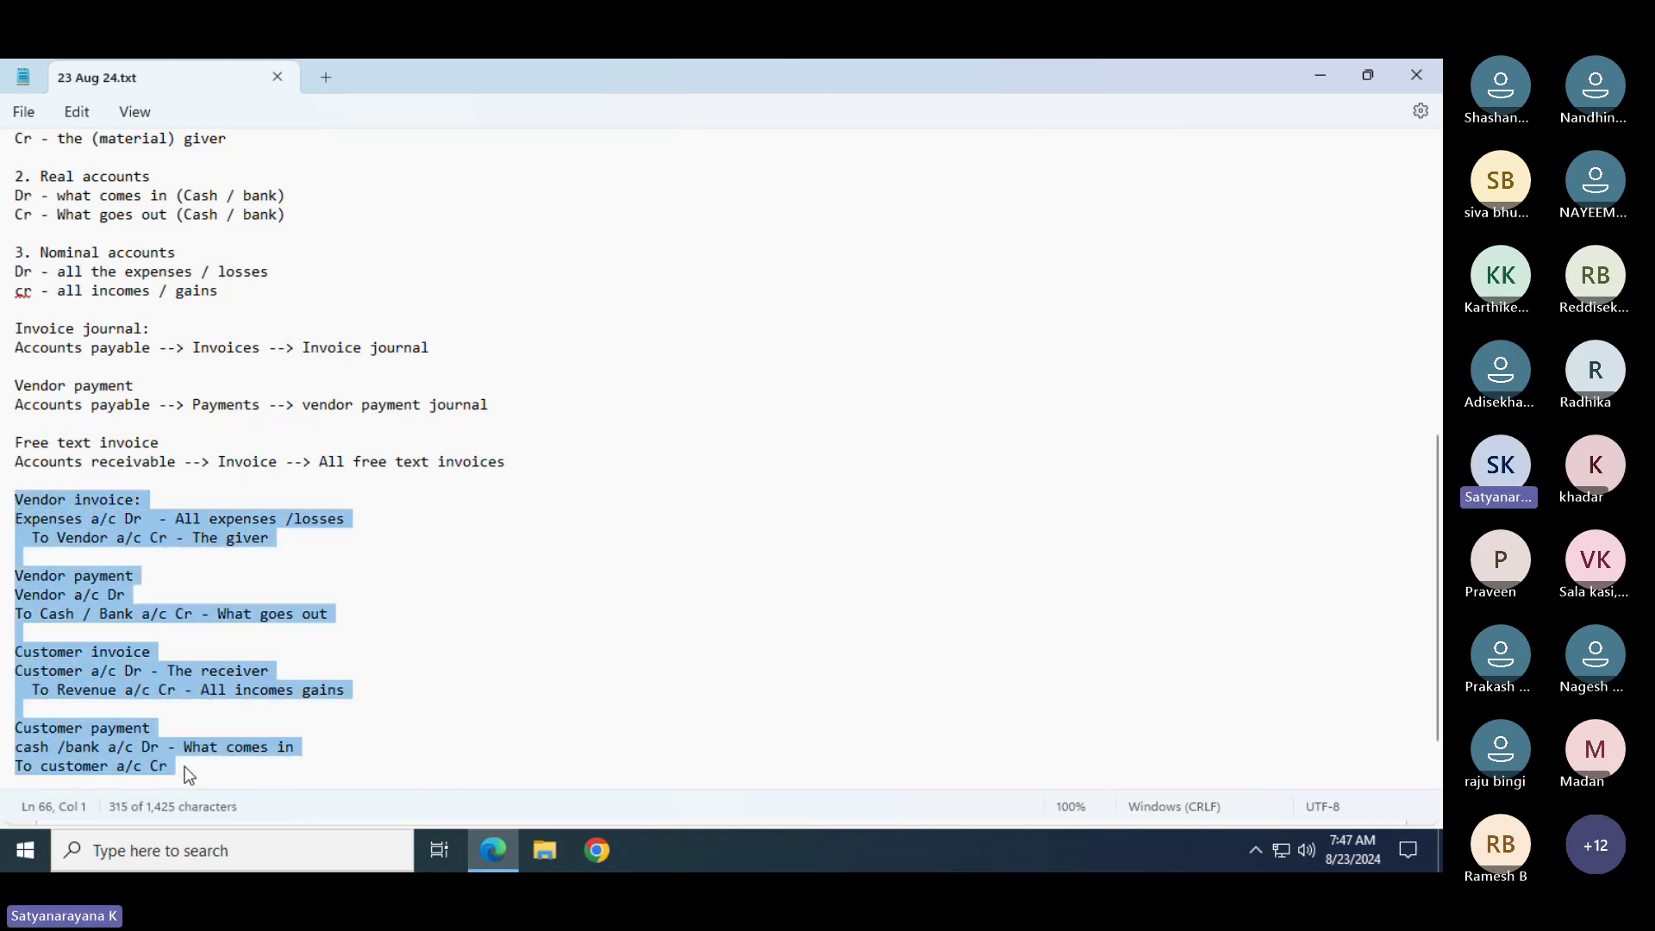
click(425, 775)
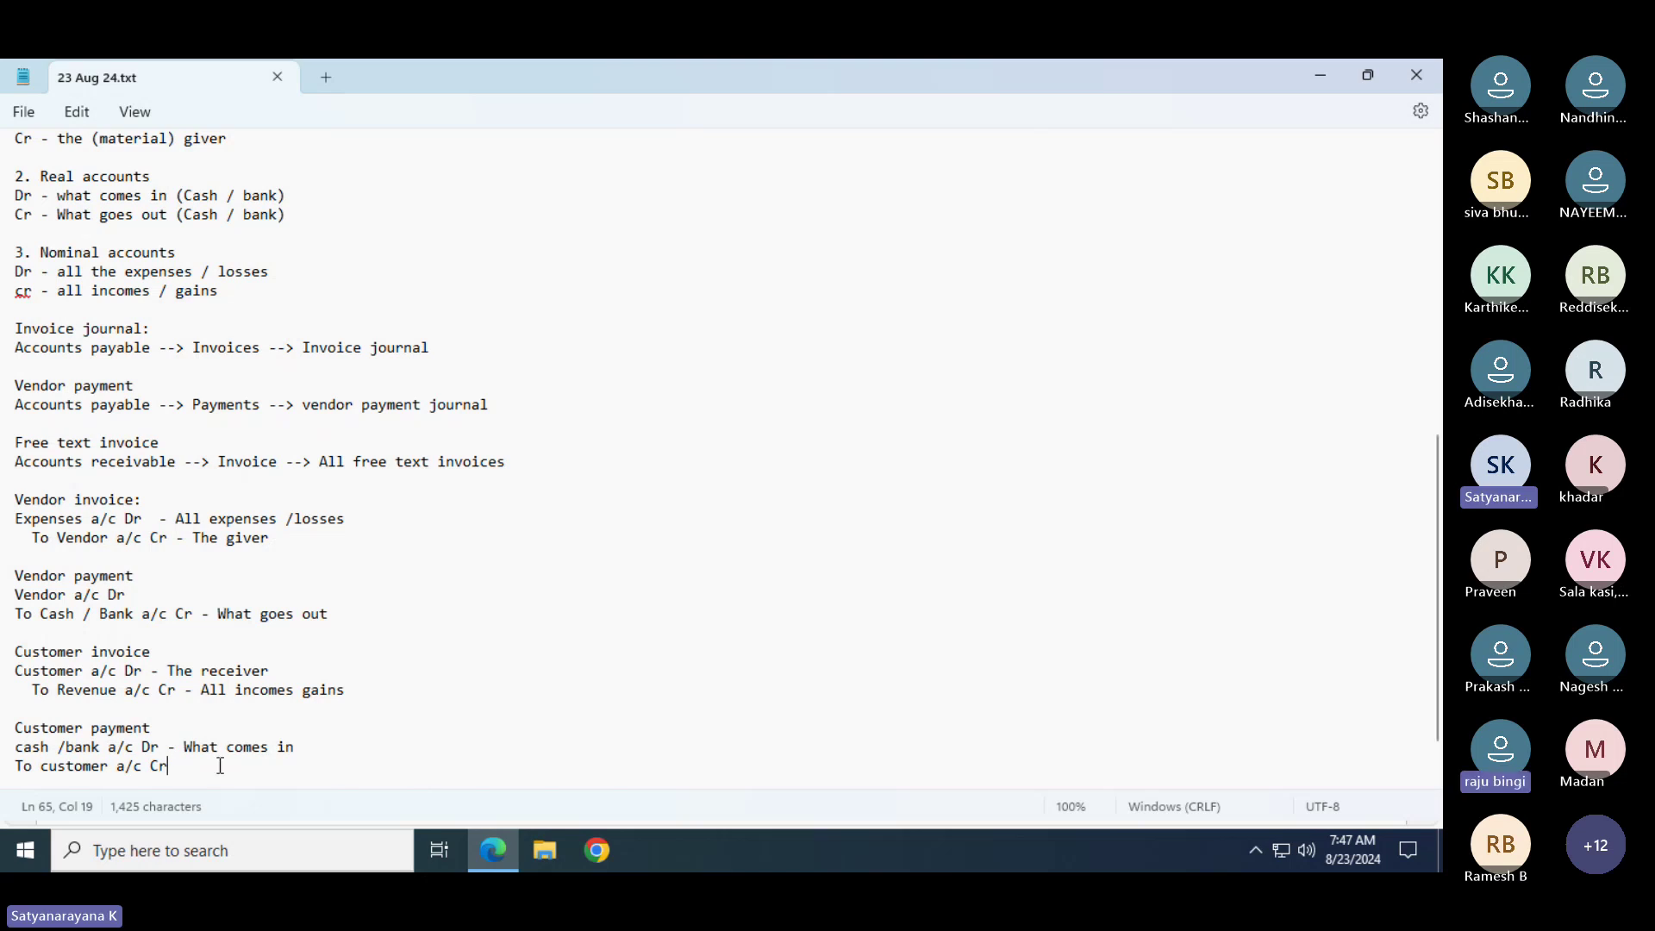
drag(218, 765, 15, 499)
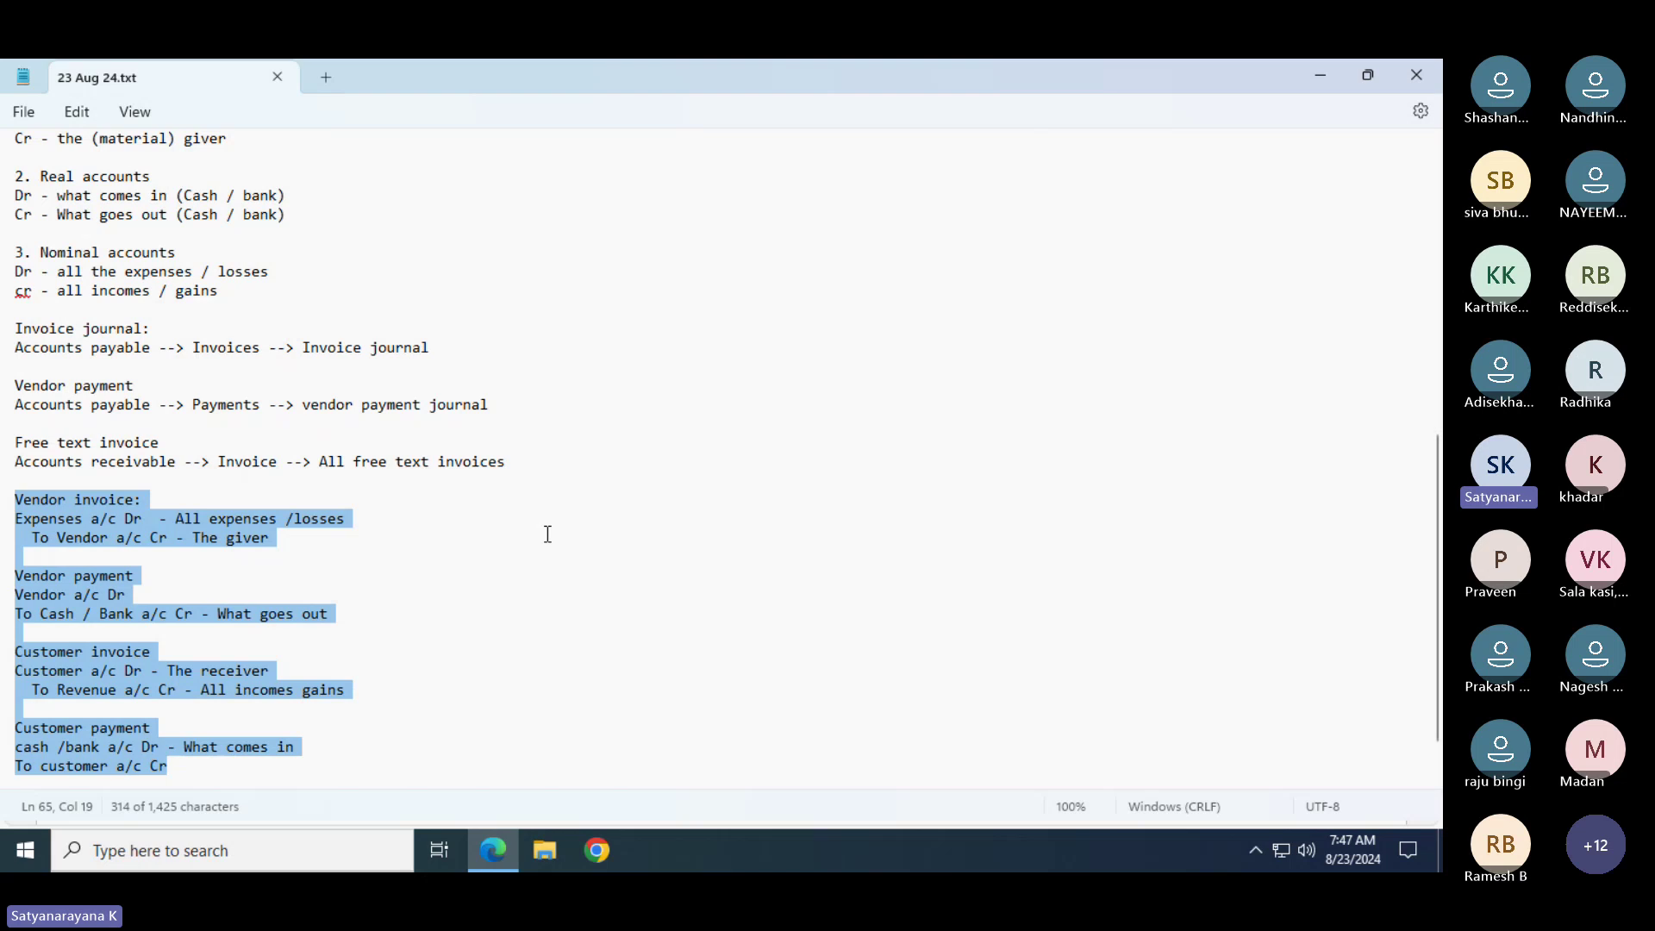
Add the heading "Customer payment" below the Free text invoice navigation path, separated by a blank line
click(509, 454)
key(Return)
key(Return)
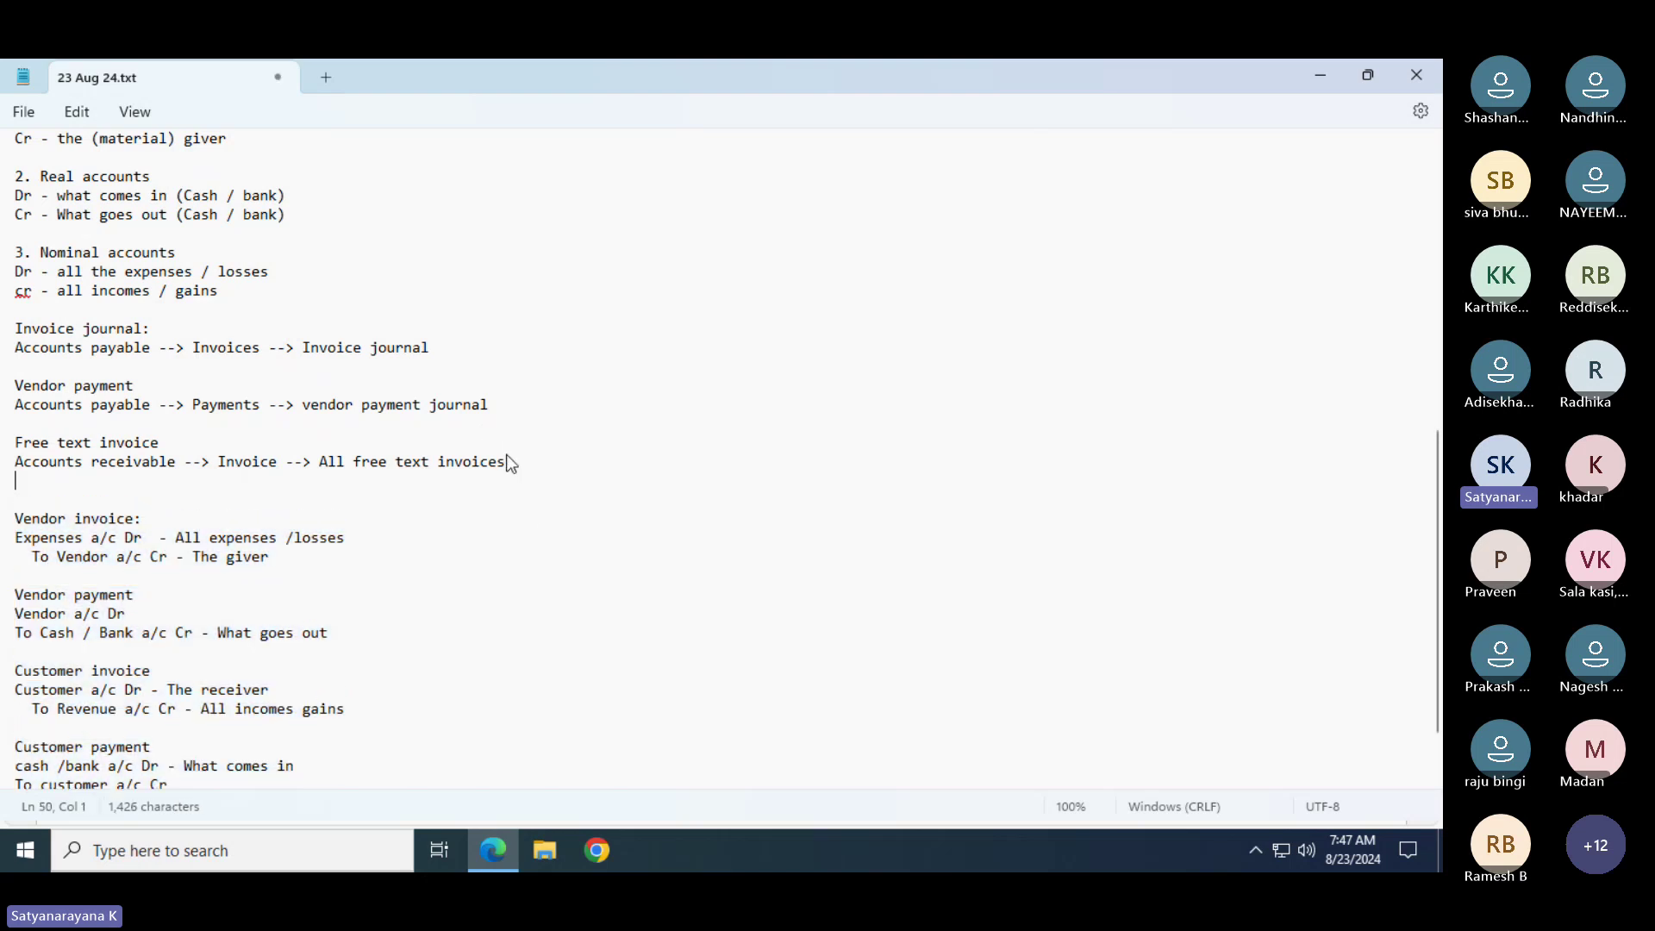
text(Custome)
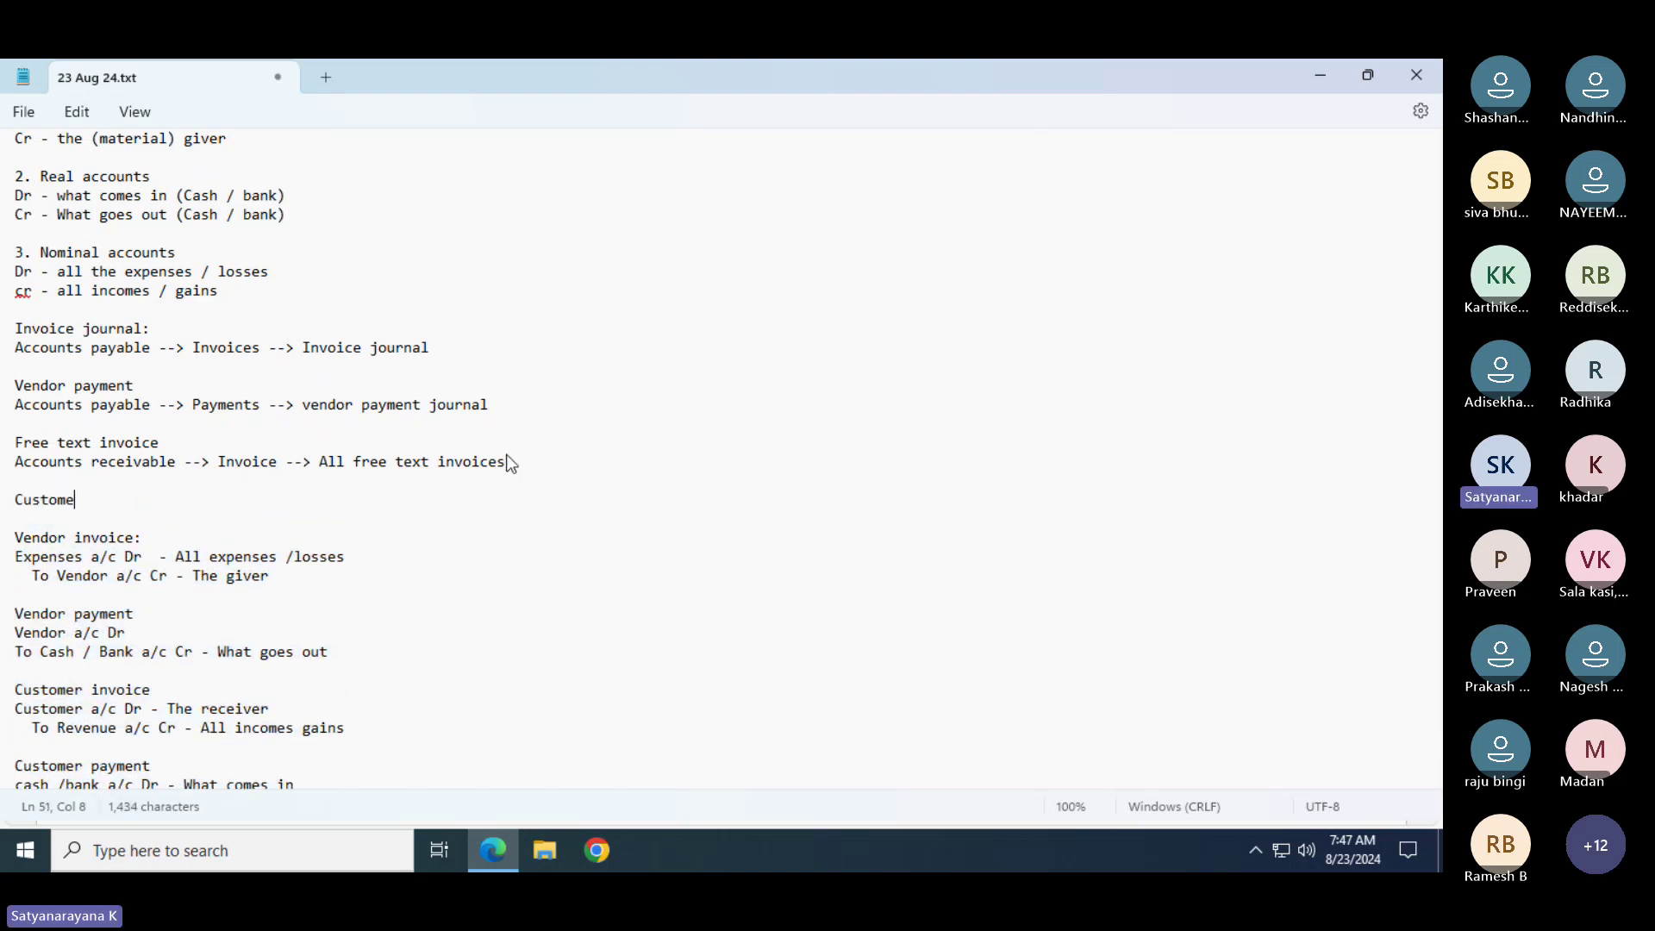
text(r payment)
key(Return)
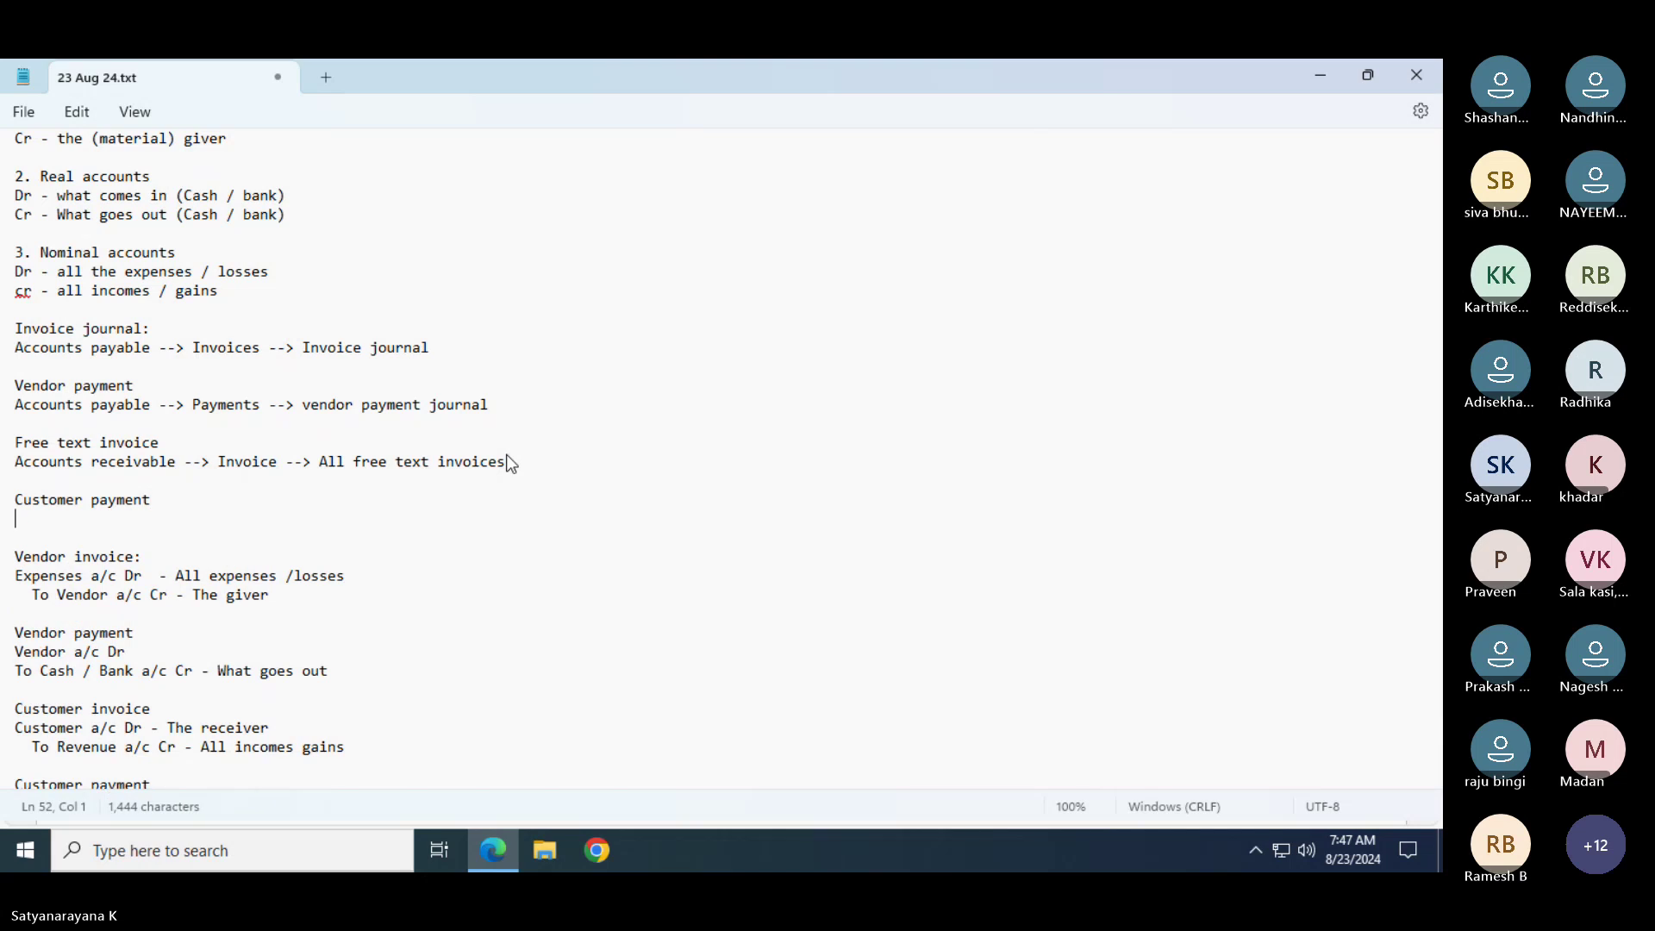
Write the path "Accounts receivable --> payments --> Customer payment journal" under the new Customer payment heading and save the notes
text(Accounts receivable )
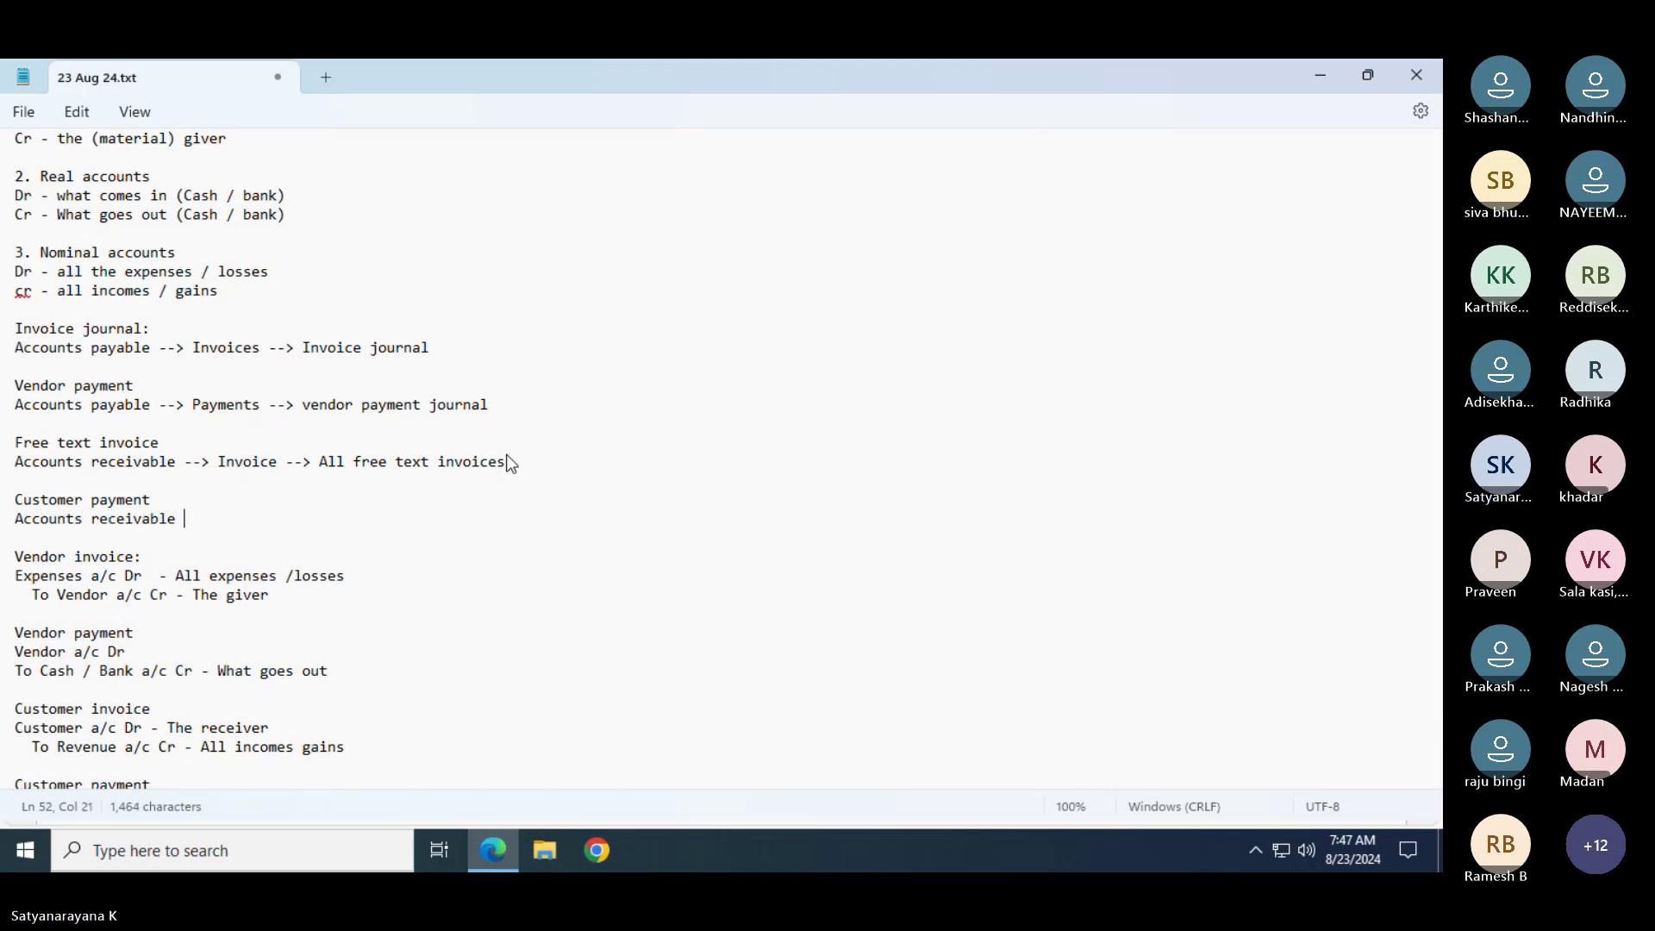
text(--> payment)
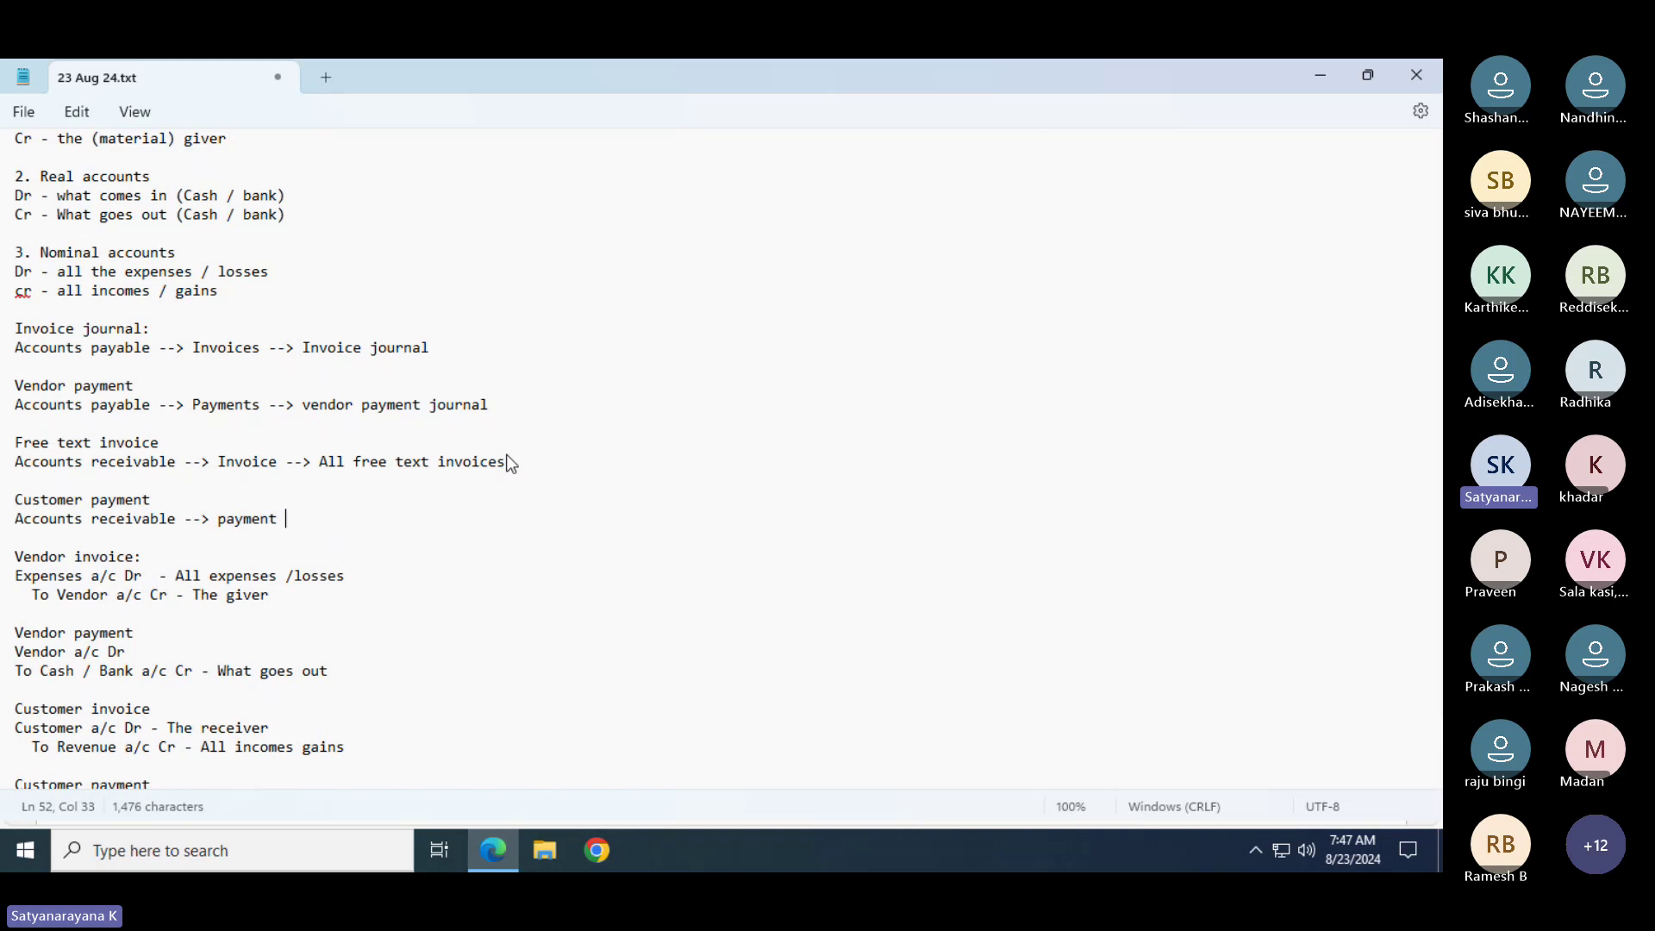
text(s --> Customer pa)
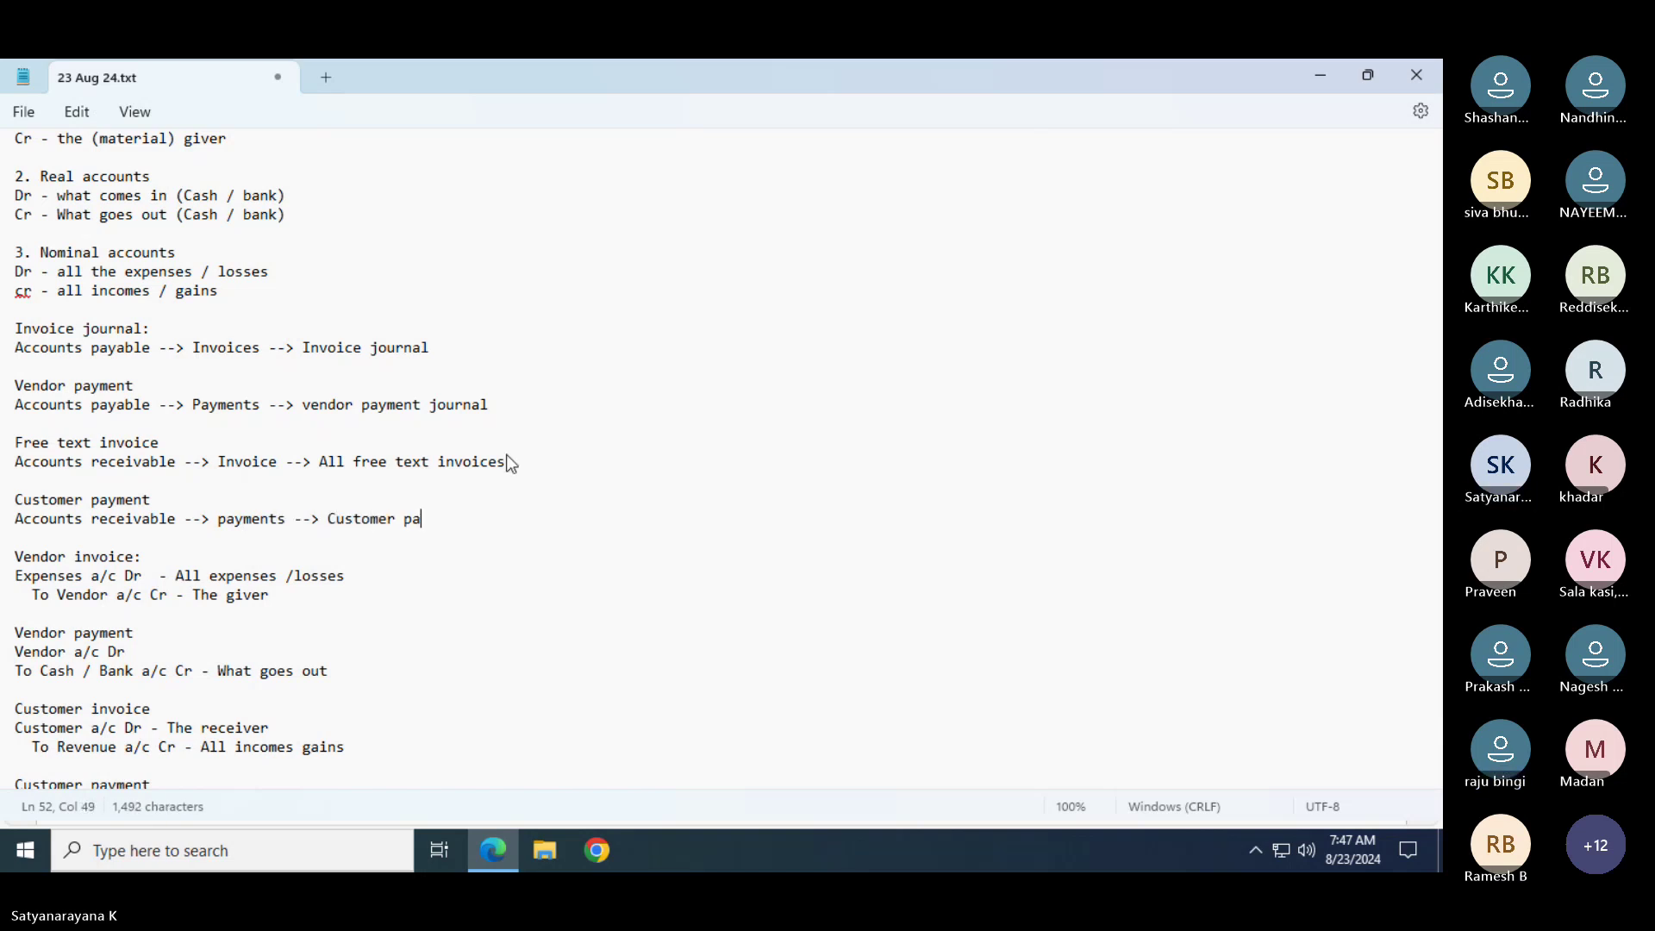
text(yment journal)
key(ctrl+s)
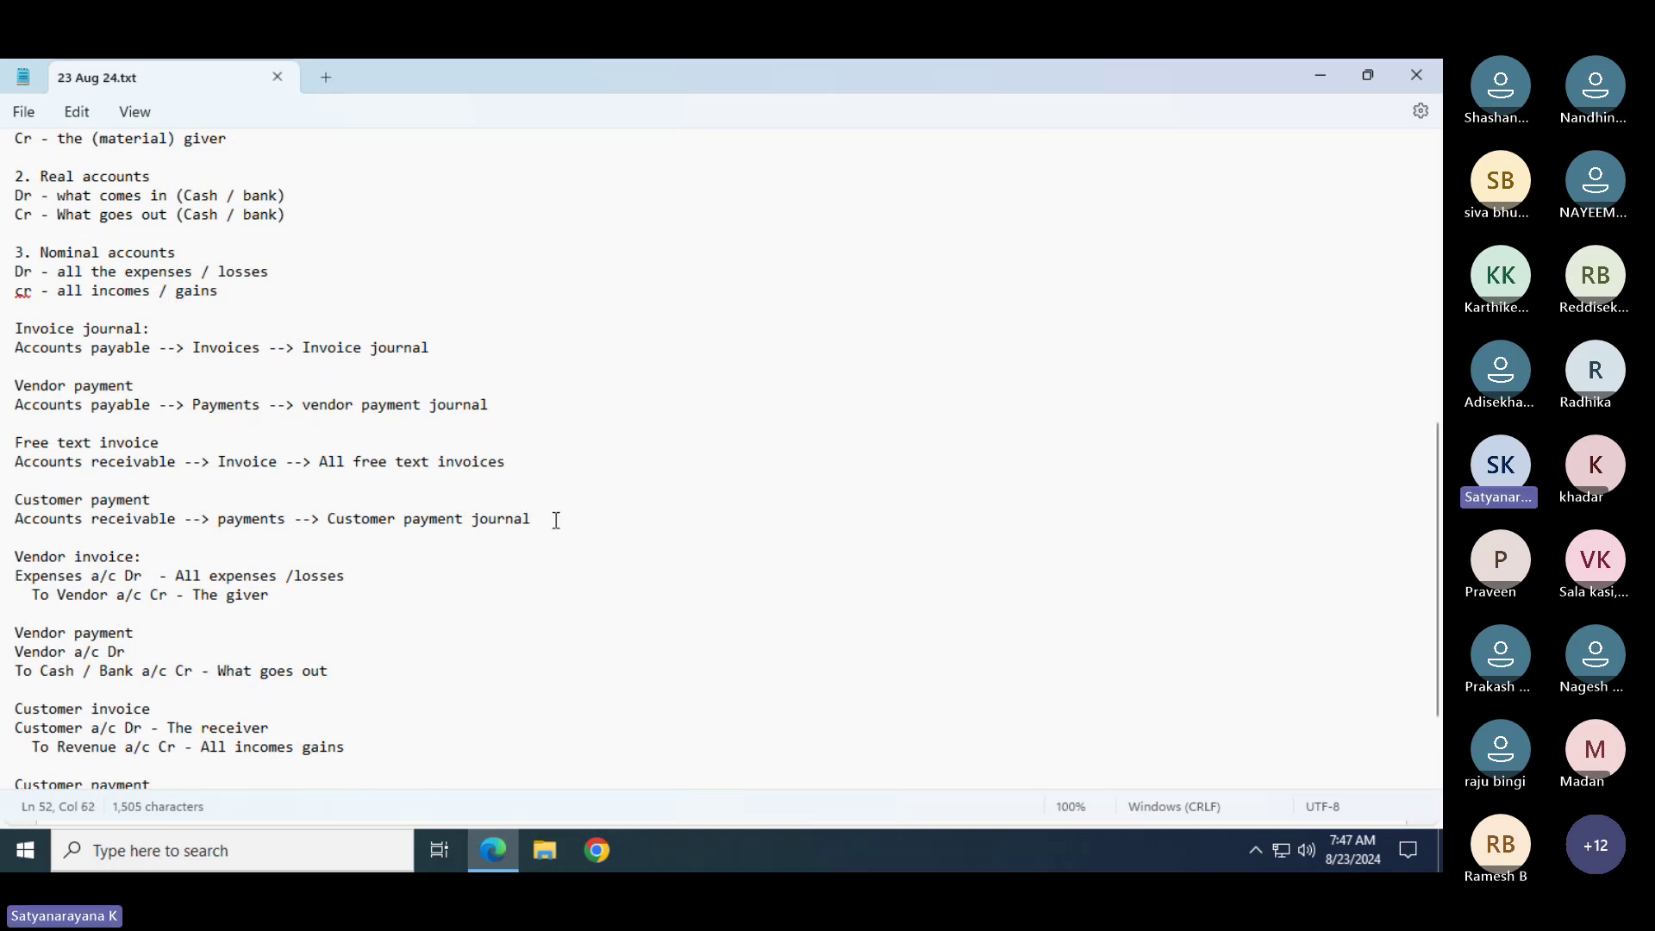
Review the navigation paths and each journal entry from Vendor invoice to Customer payment, highlighting them in turn
drag(554, 517, 7, 327)
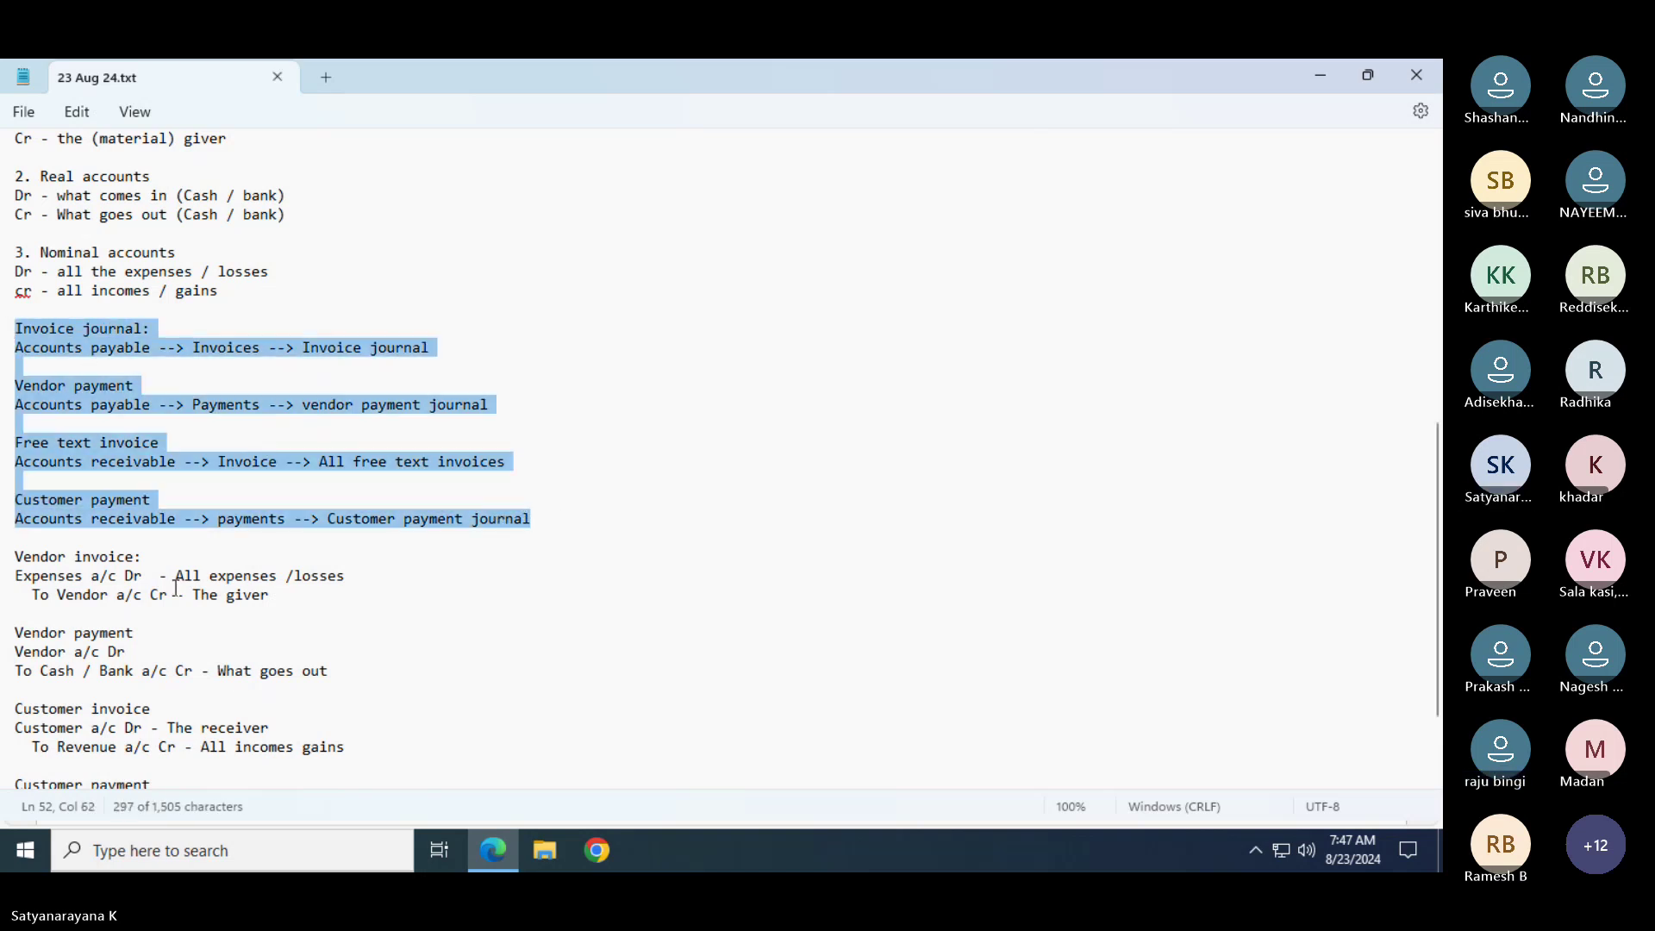
drag(15, 556, 239, 806)
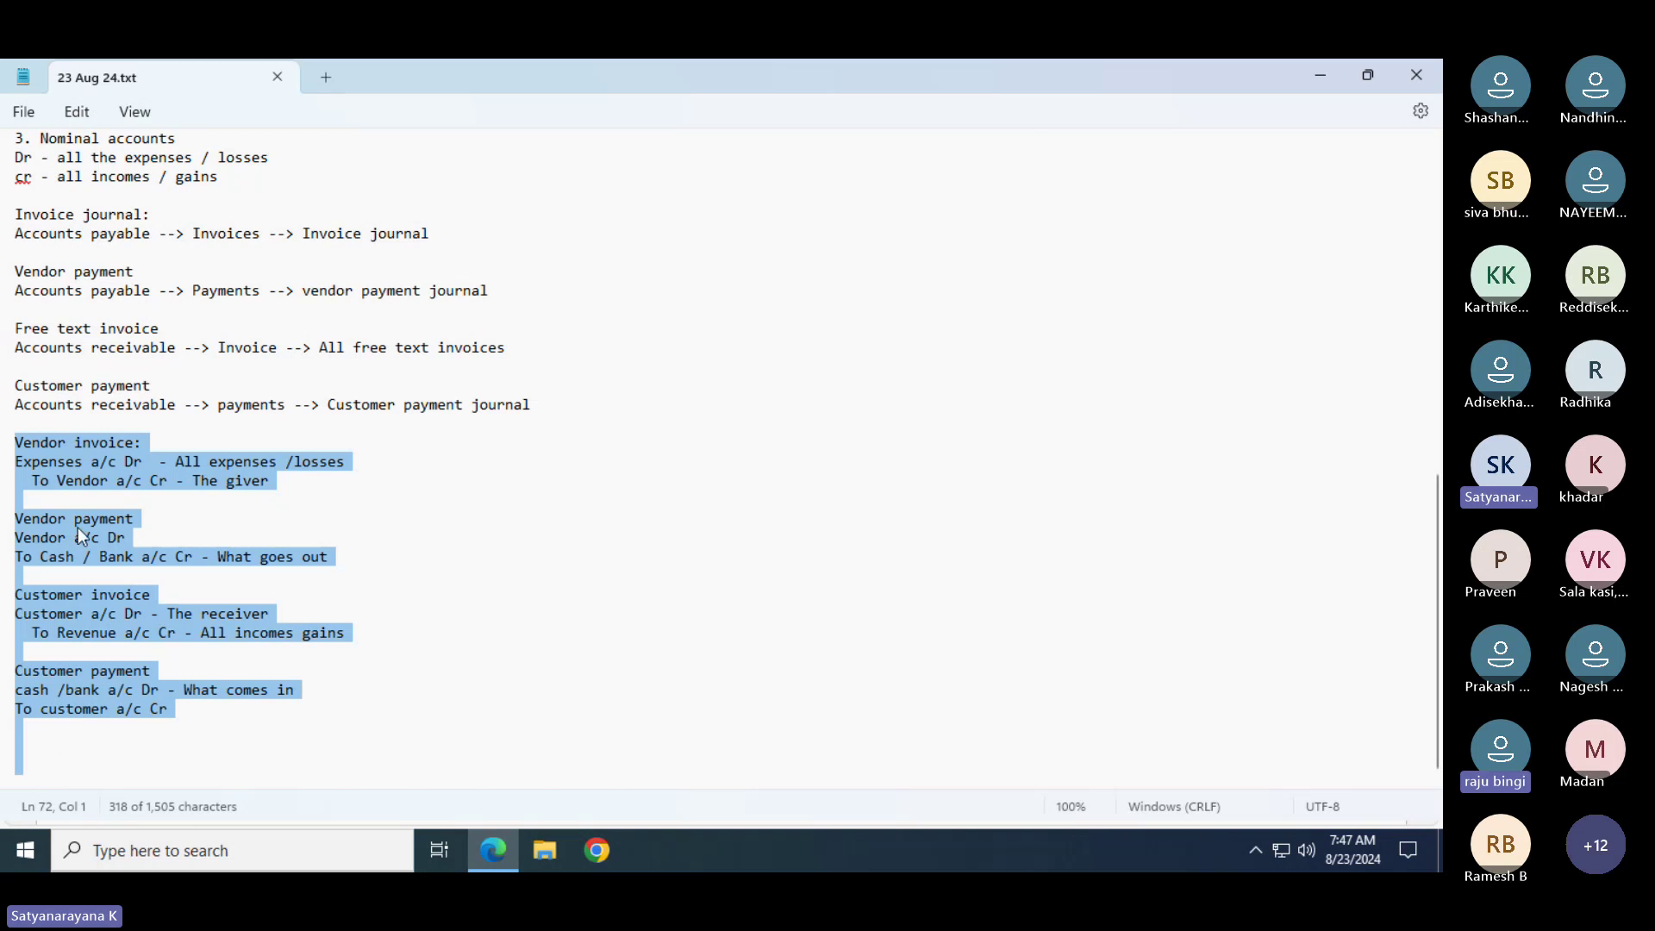
click(119, 730)
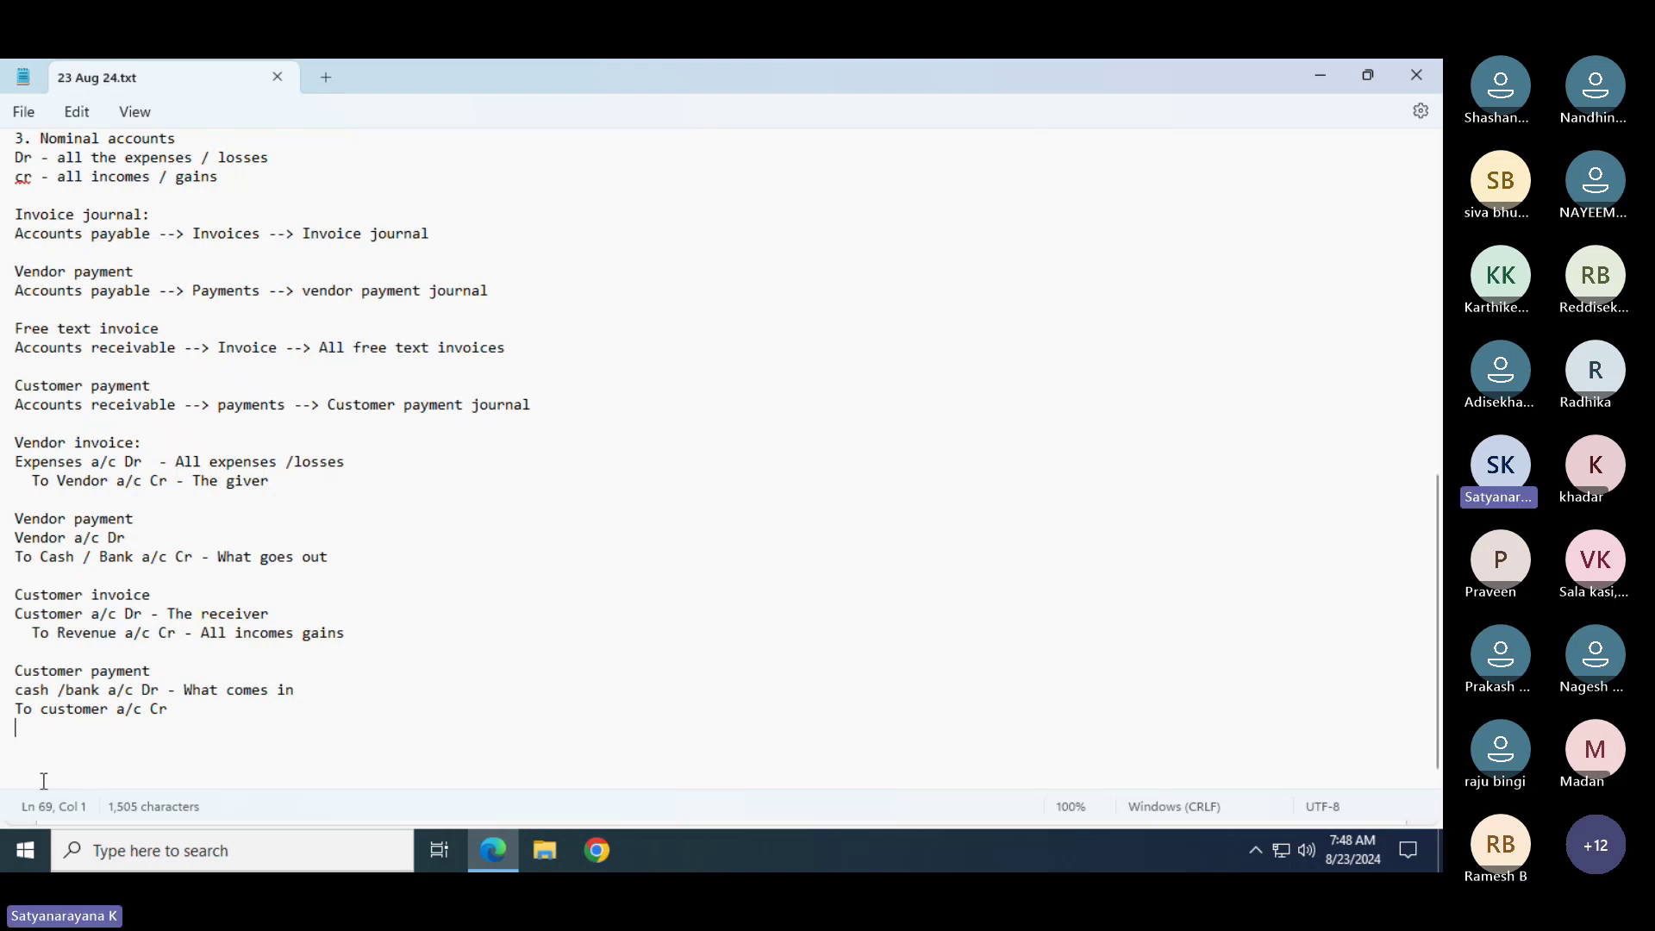
drag(40, 755, 2, 447)
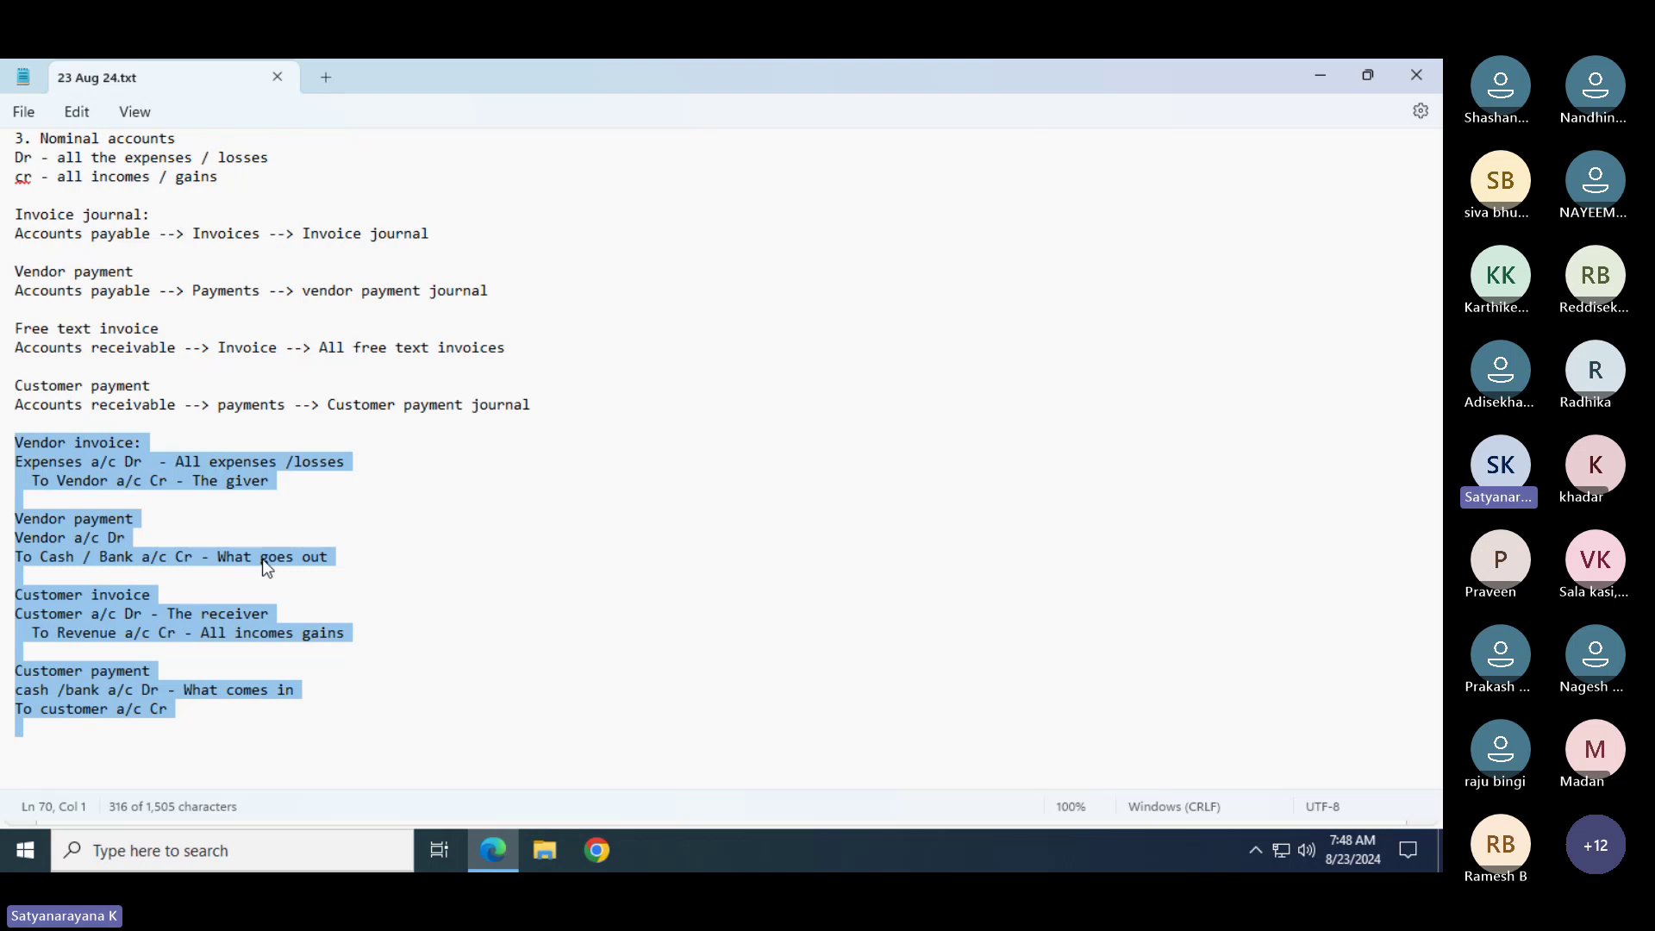
drag(288, 481, 4, 450)
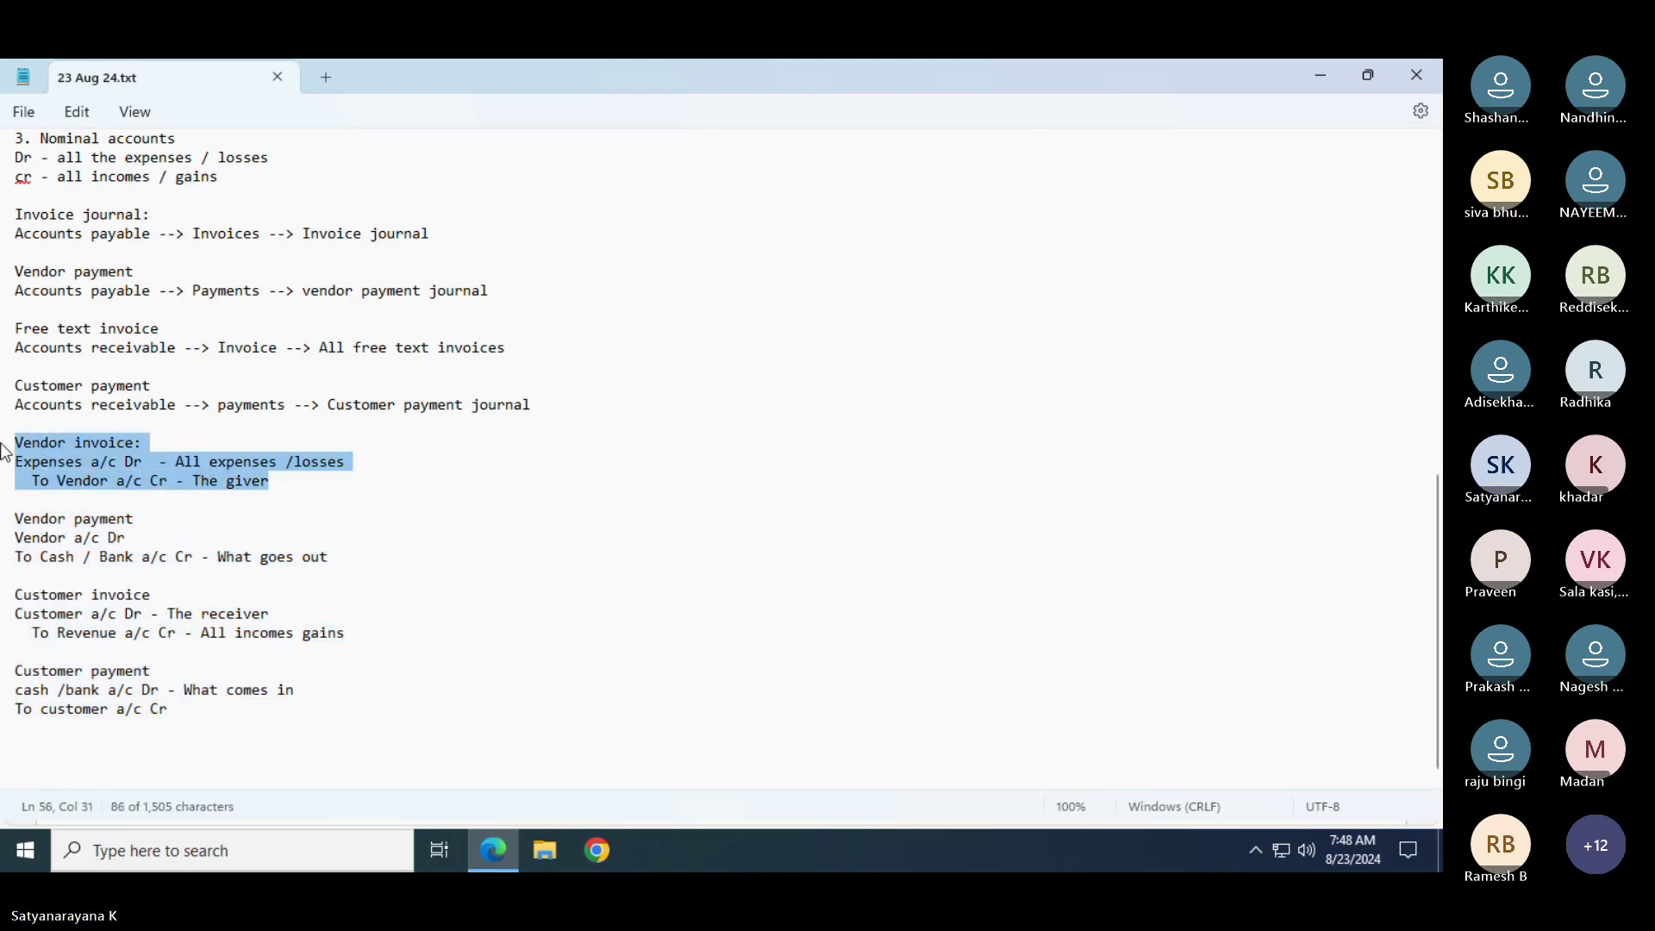
drag(328, 555, 24, 527)
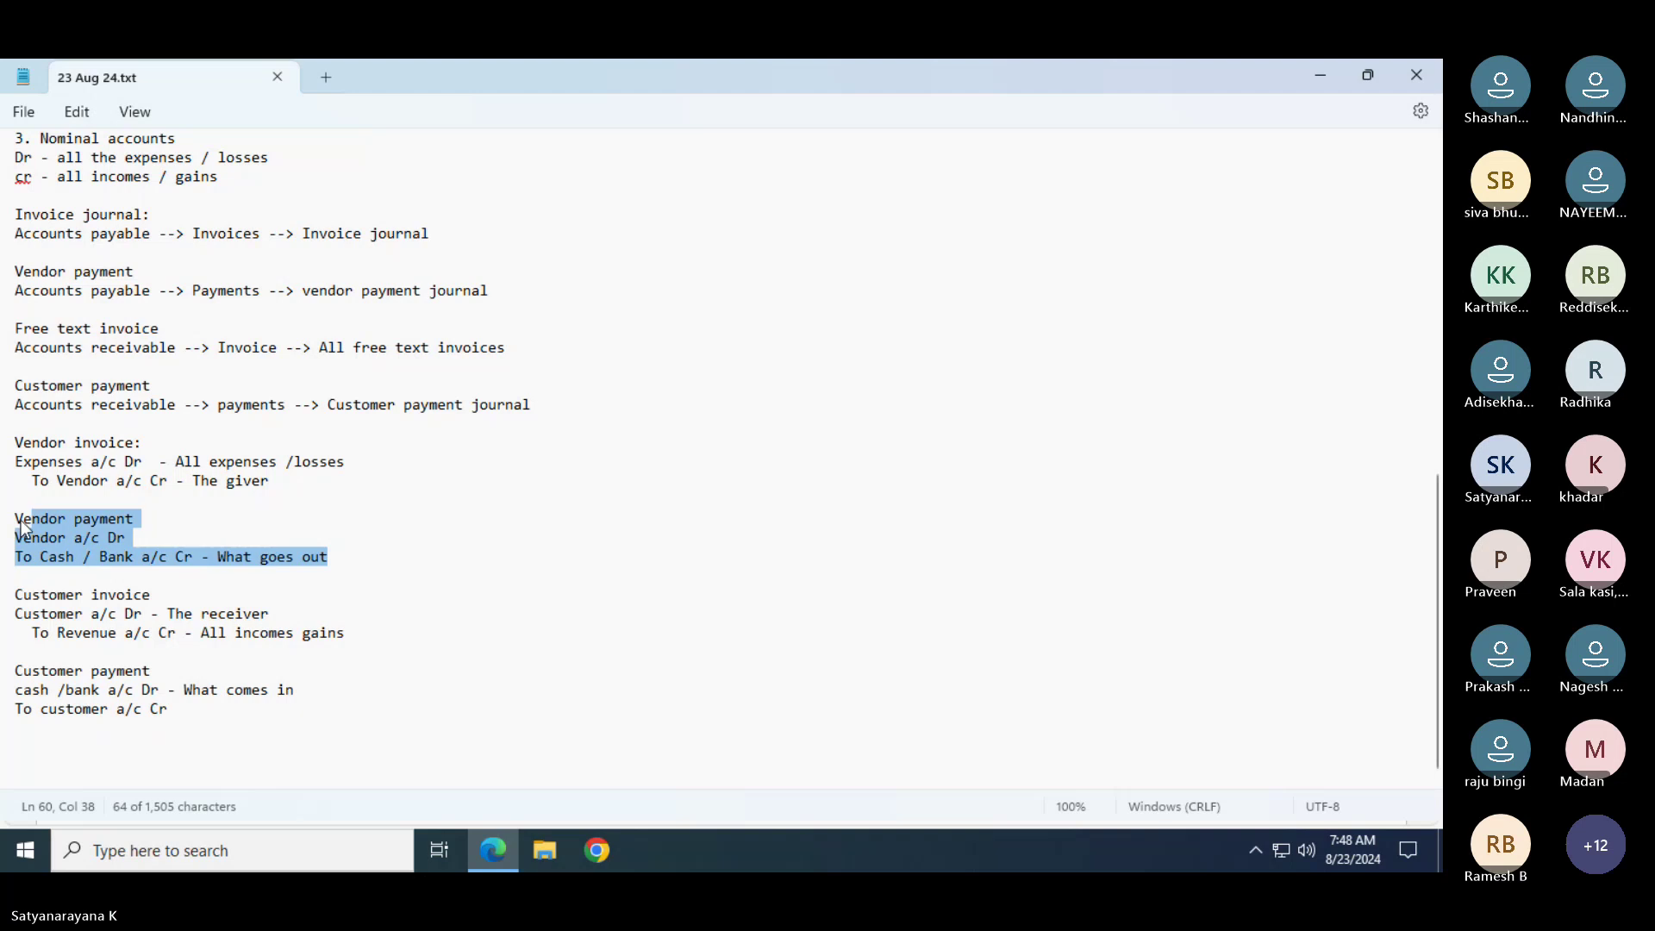
drag(345, 633, 16, 595)
drag(169, 708, 69, 669)
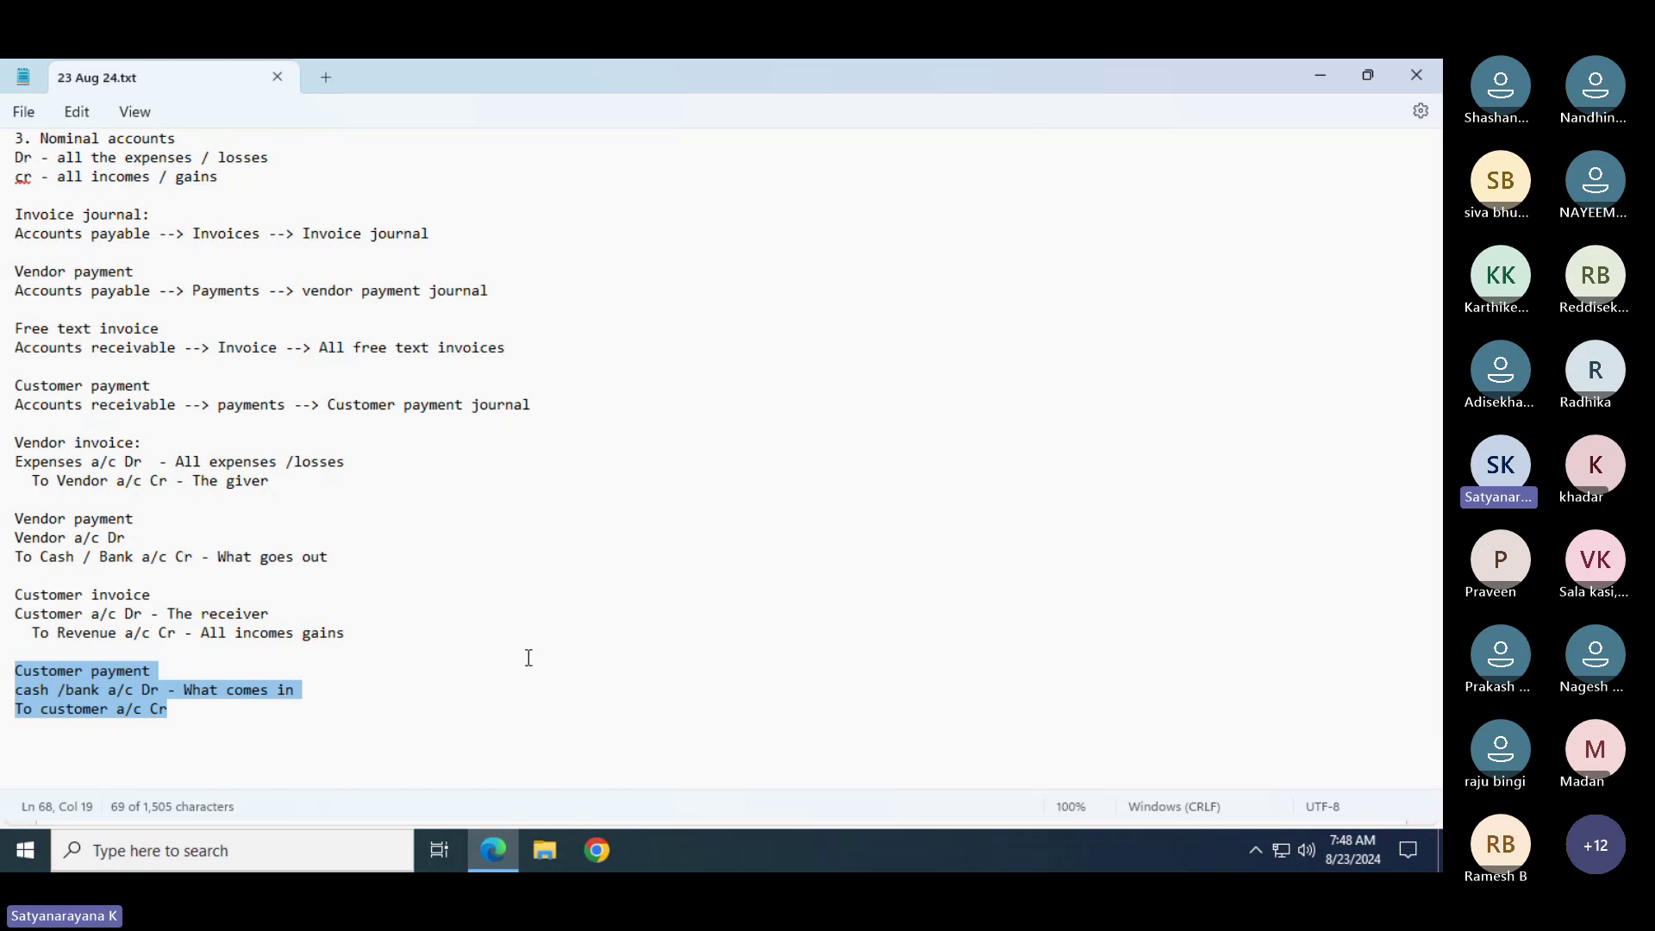
Extend the highlight from the Customer payment entry up to the Vendor invoice heading to cover all four journal entries
key(shift+Up)
key(shift+Up)
key(shift+Up)
key(shift+Up)
key(shift+Up)
key(shift+Up)
key(shift+Up)
key(shift+Up)
key(shift+Up)
key(shift+Up)
key(shift+Up)
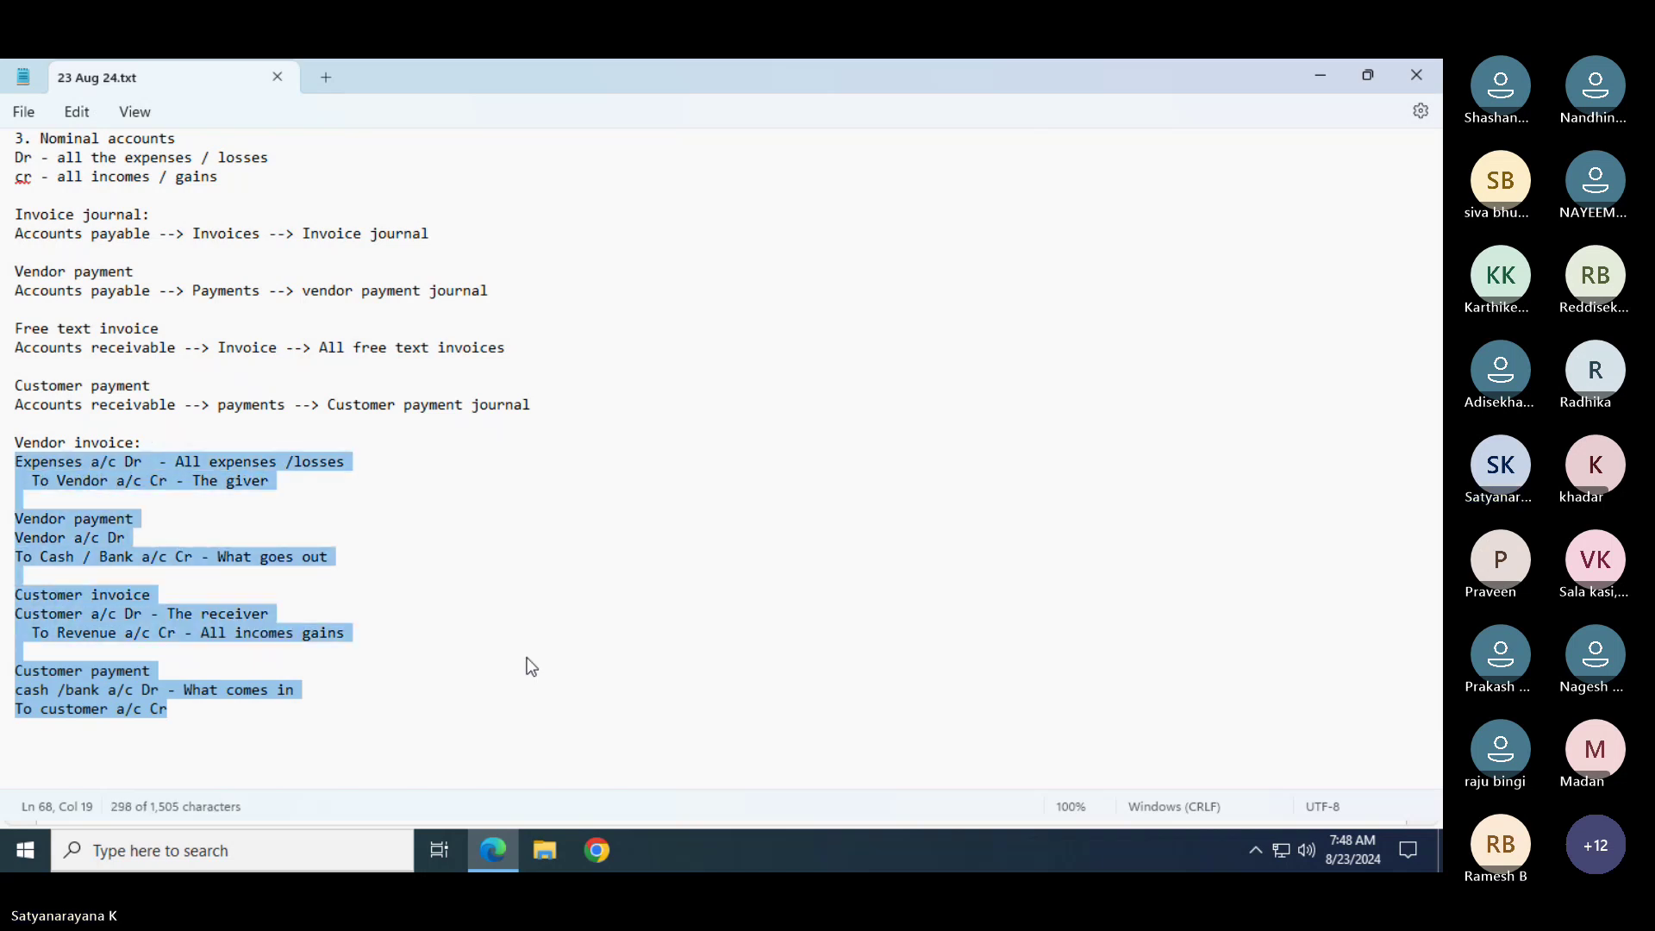
key(shift+Up)
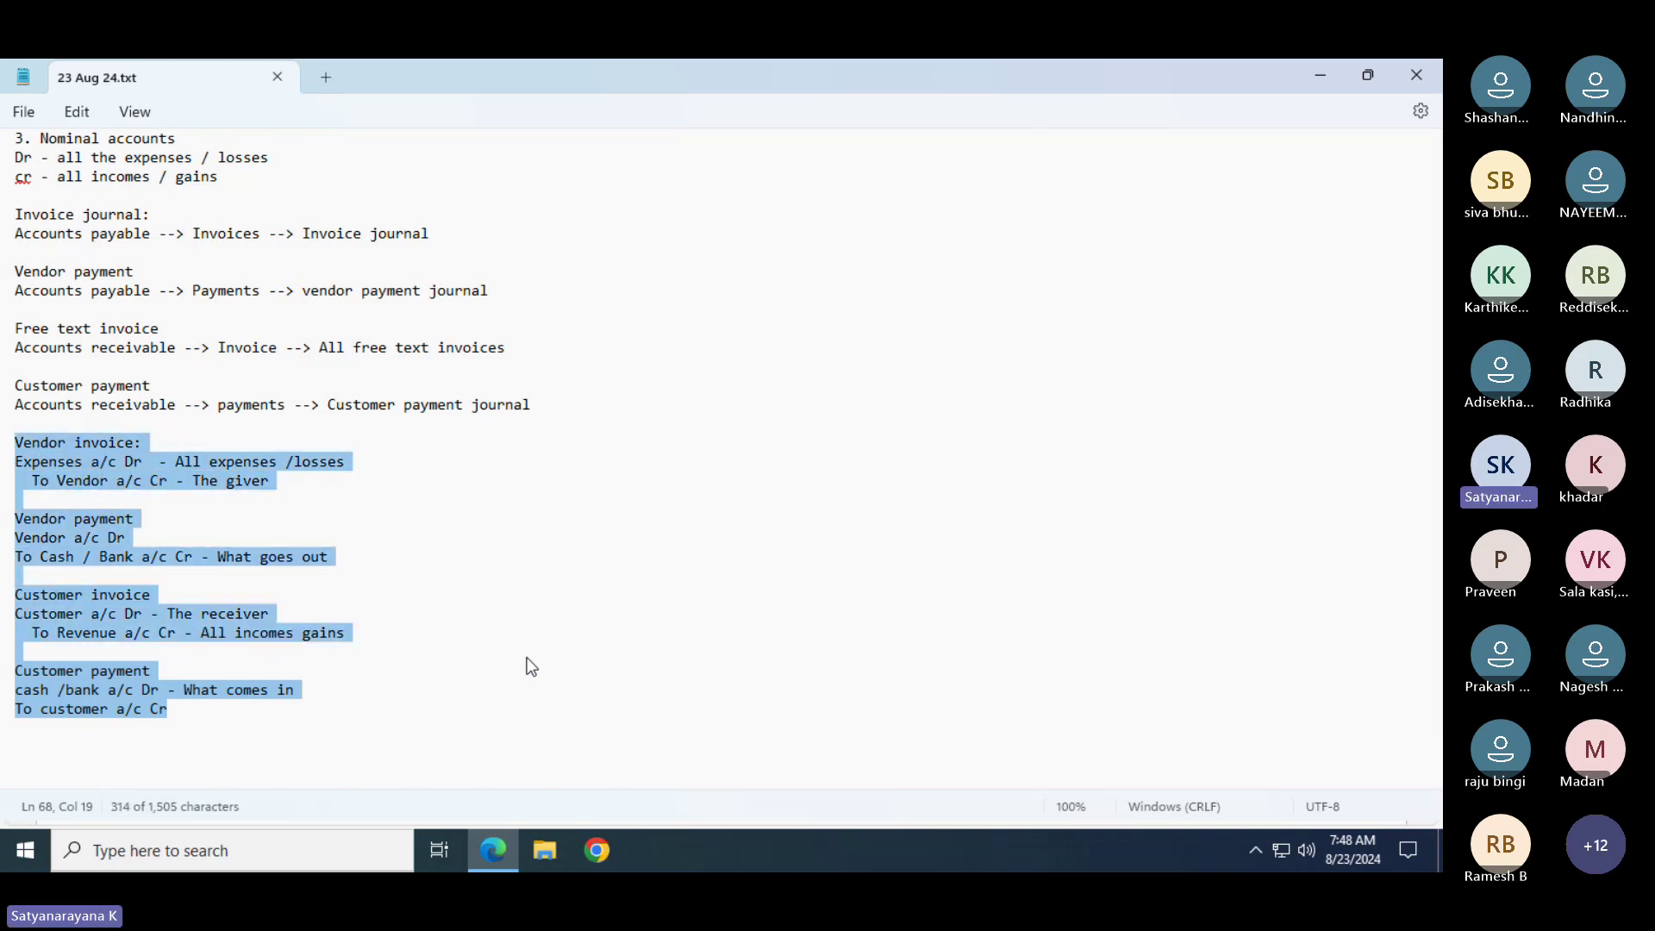
Check the Teams meeting window, return to the 23 Aug 24.txt notes and highlight the four journal entries again
key(alt+Tab)
key(alt+Tab)
key(alt+Tab)
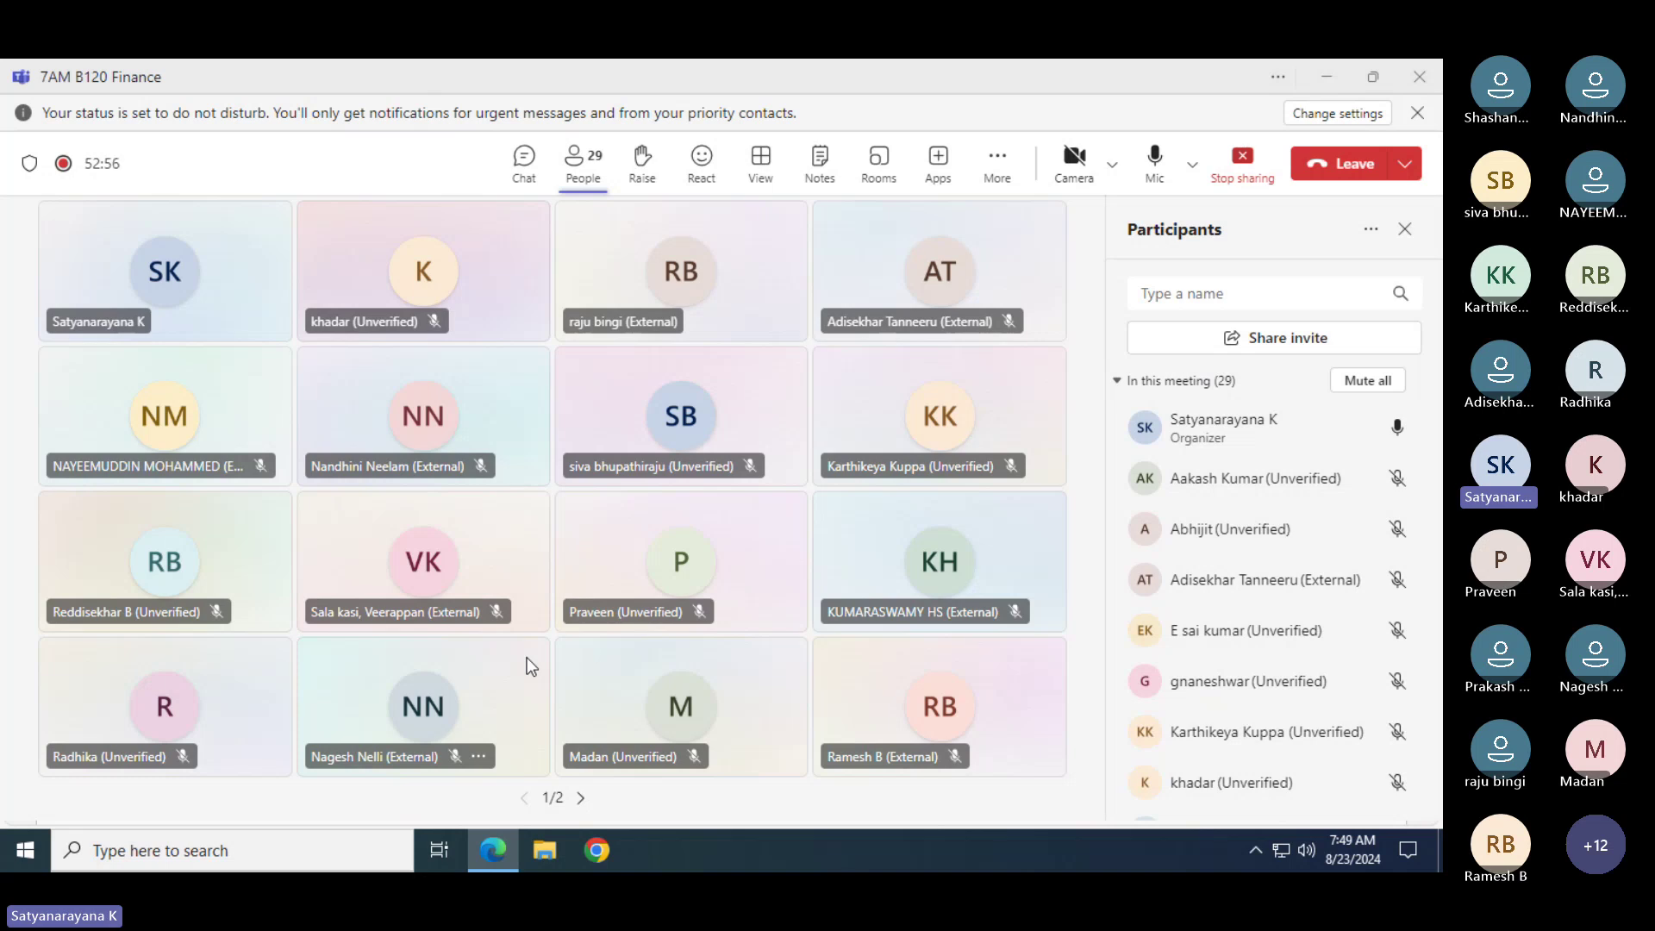
key(alt+Tab)
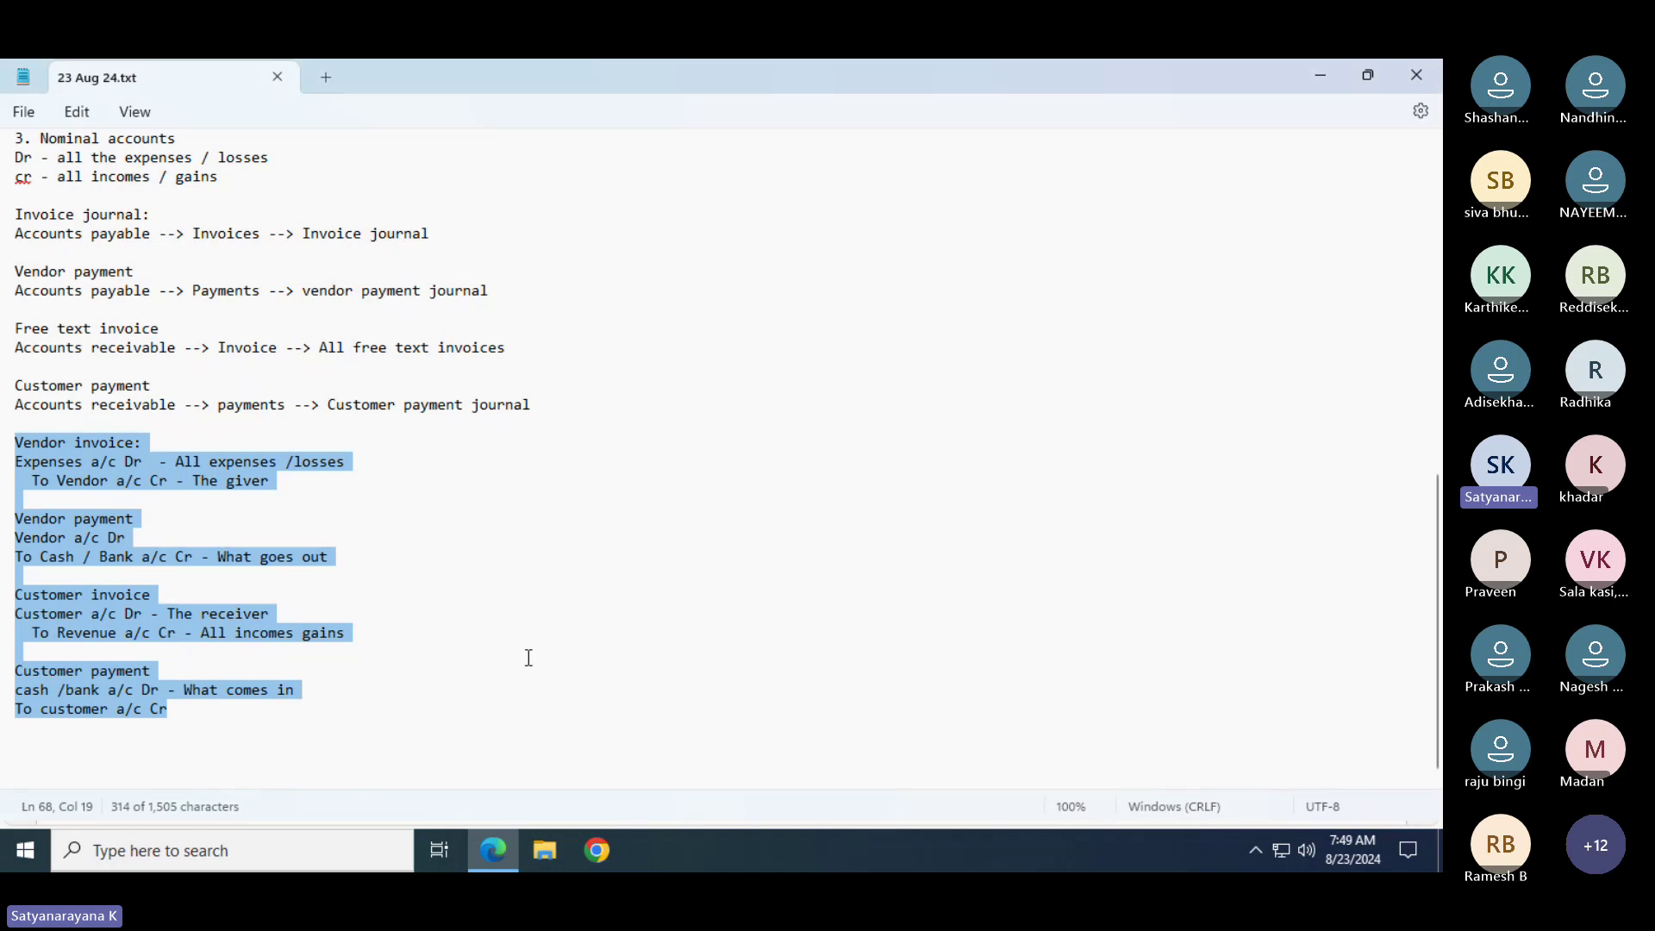
drag(211, 729, 10, 442)
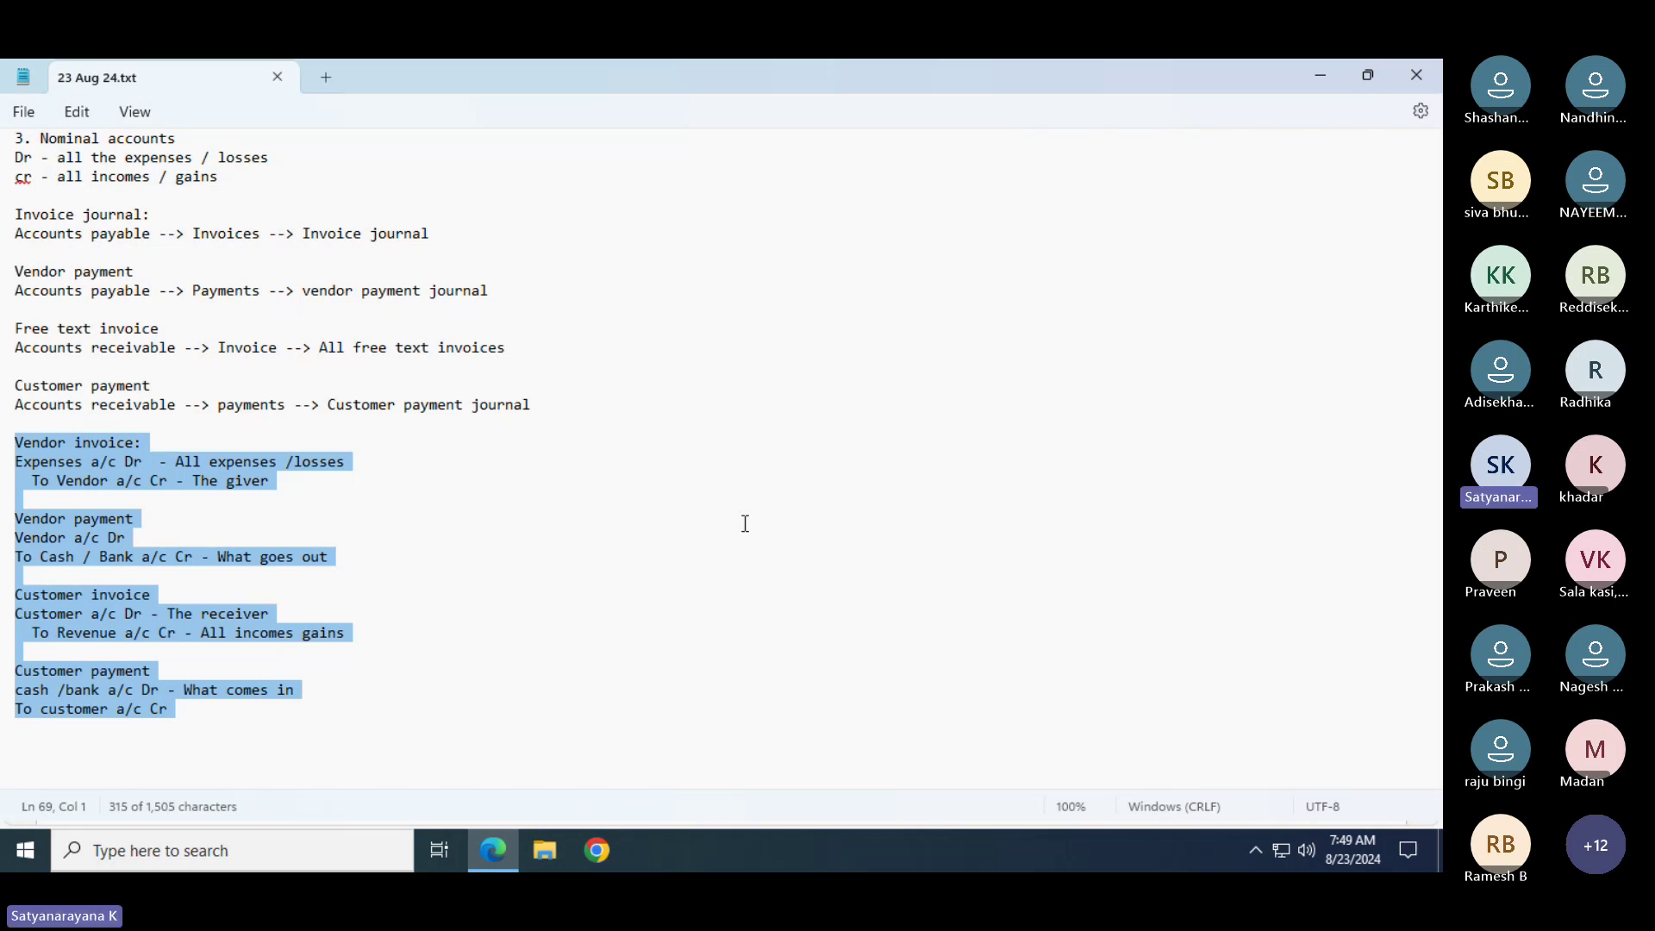
Return to the 3 Golden rules in the notes and highlight the Personal accounts rule and its Dr and Cr lines
key(Page_Up)
key(Page_Up)
key(Page_Up)
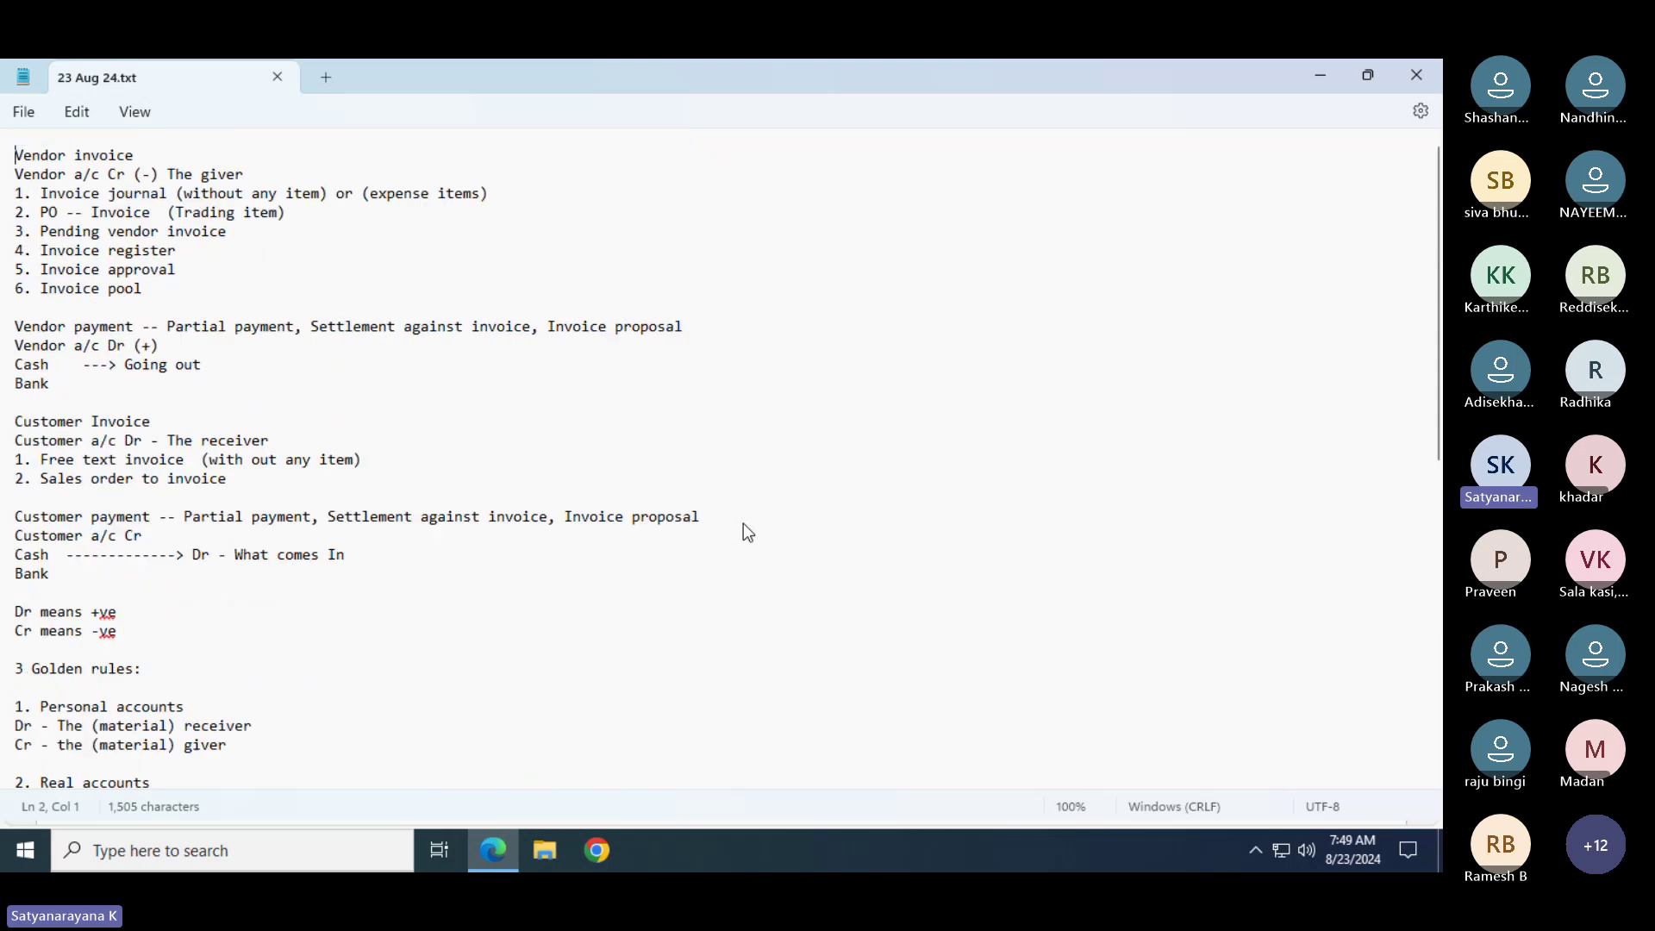
click(295, 608)
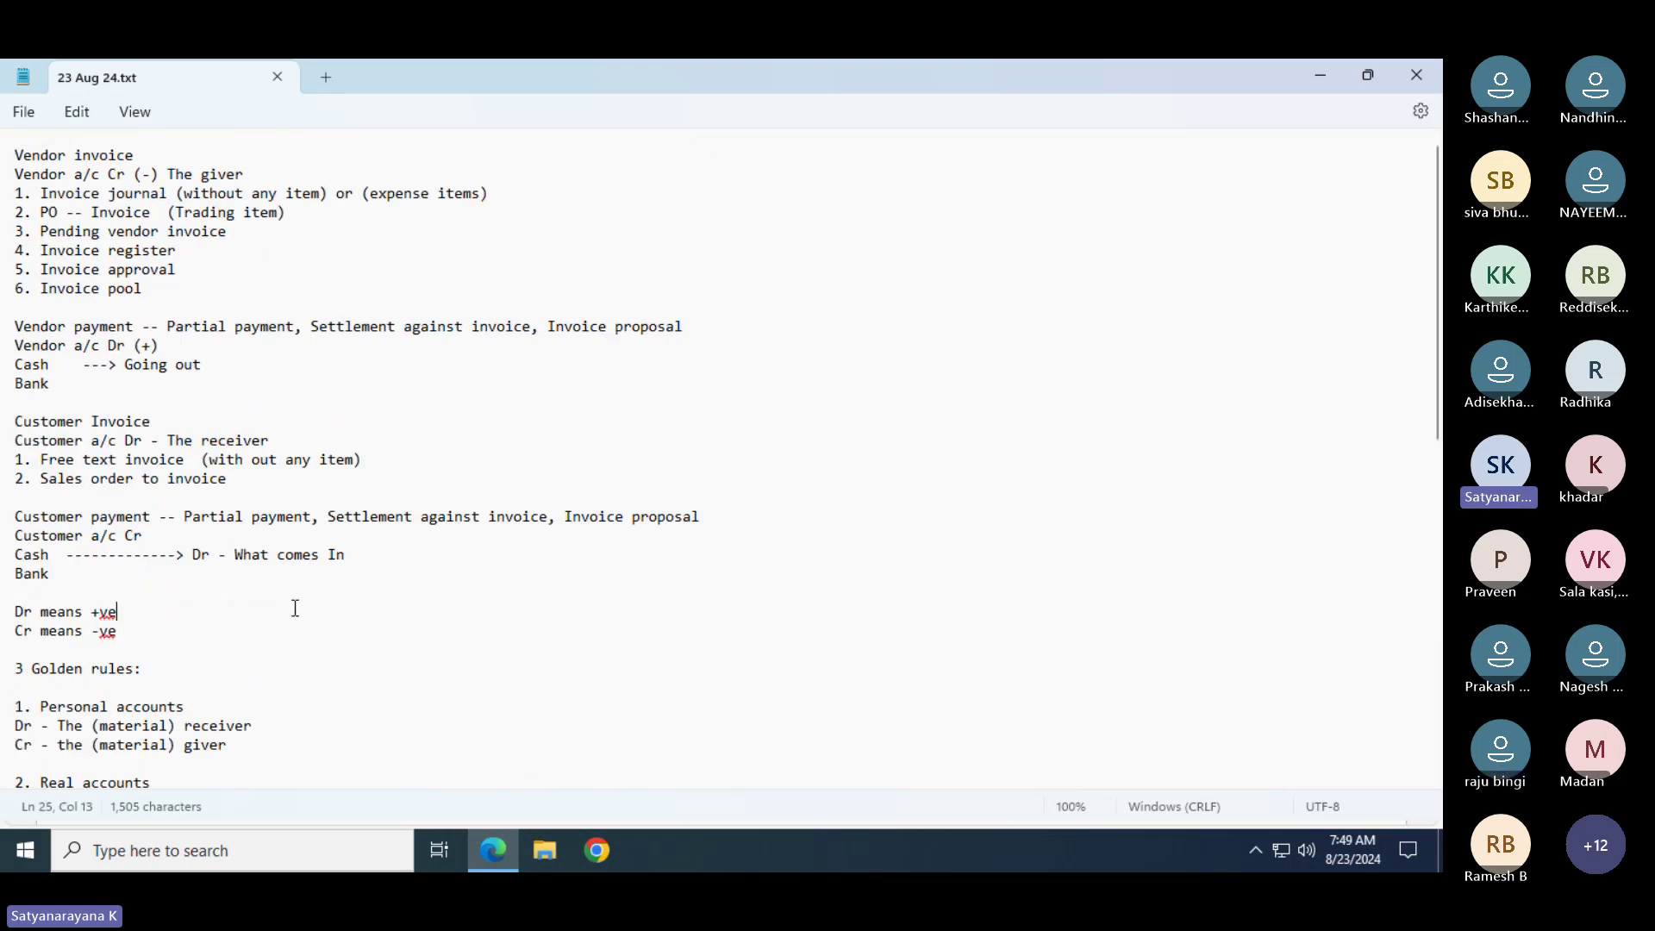
key(Down)
key(Down)
key(Down)
key(Down)
key(Down)
key(Down)
key(Down)
key(Down)
key(Down)
key(Down)
key(Down)
key(Down)
key(Down)
key(Down)
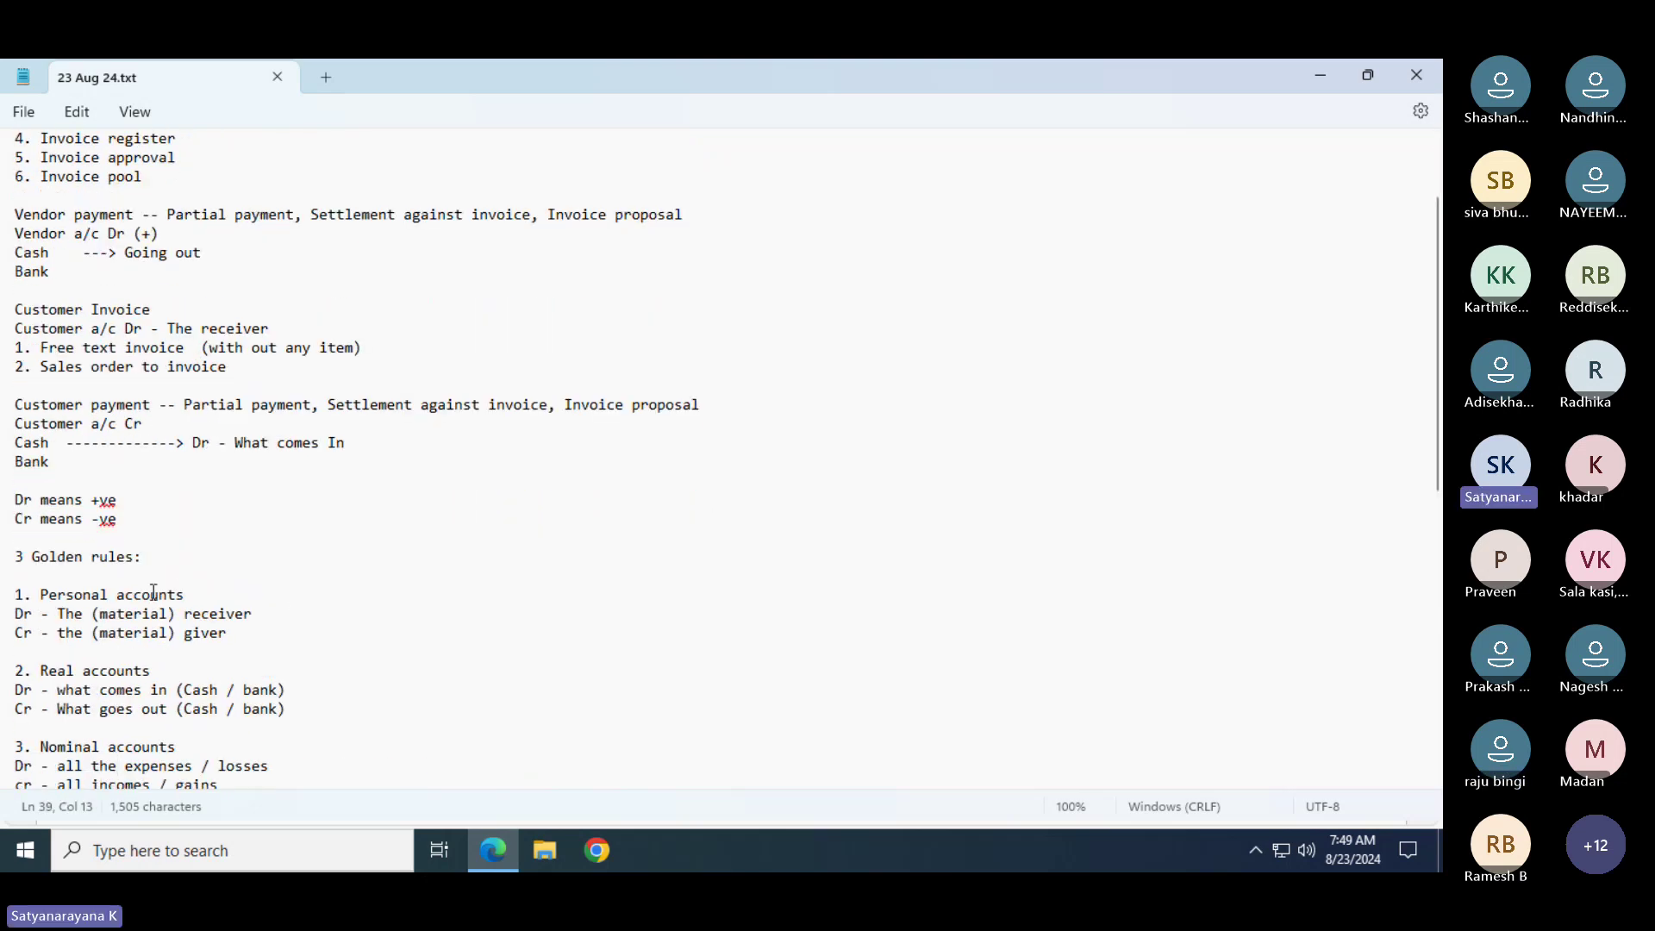
click(153, 592)
drag(176, 614, 93, 609)
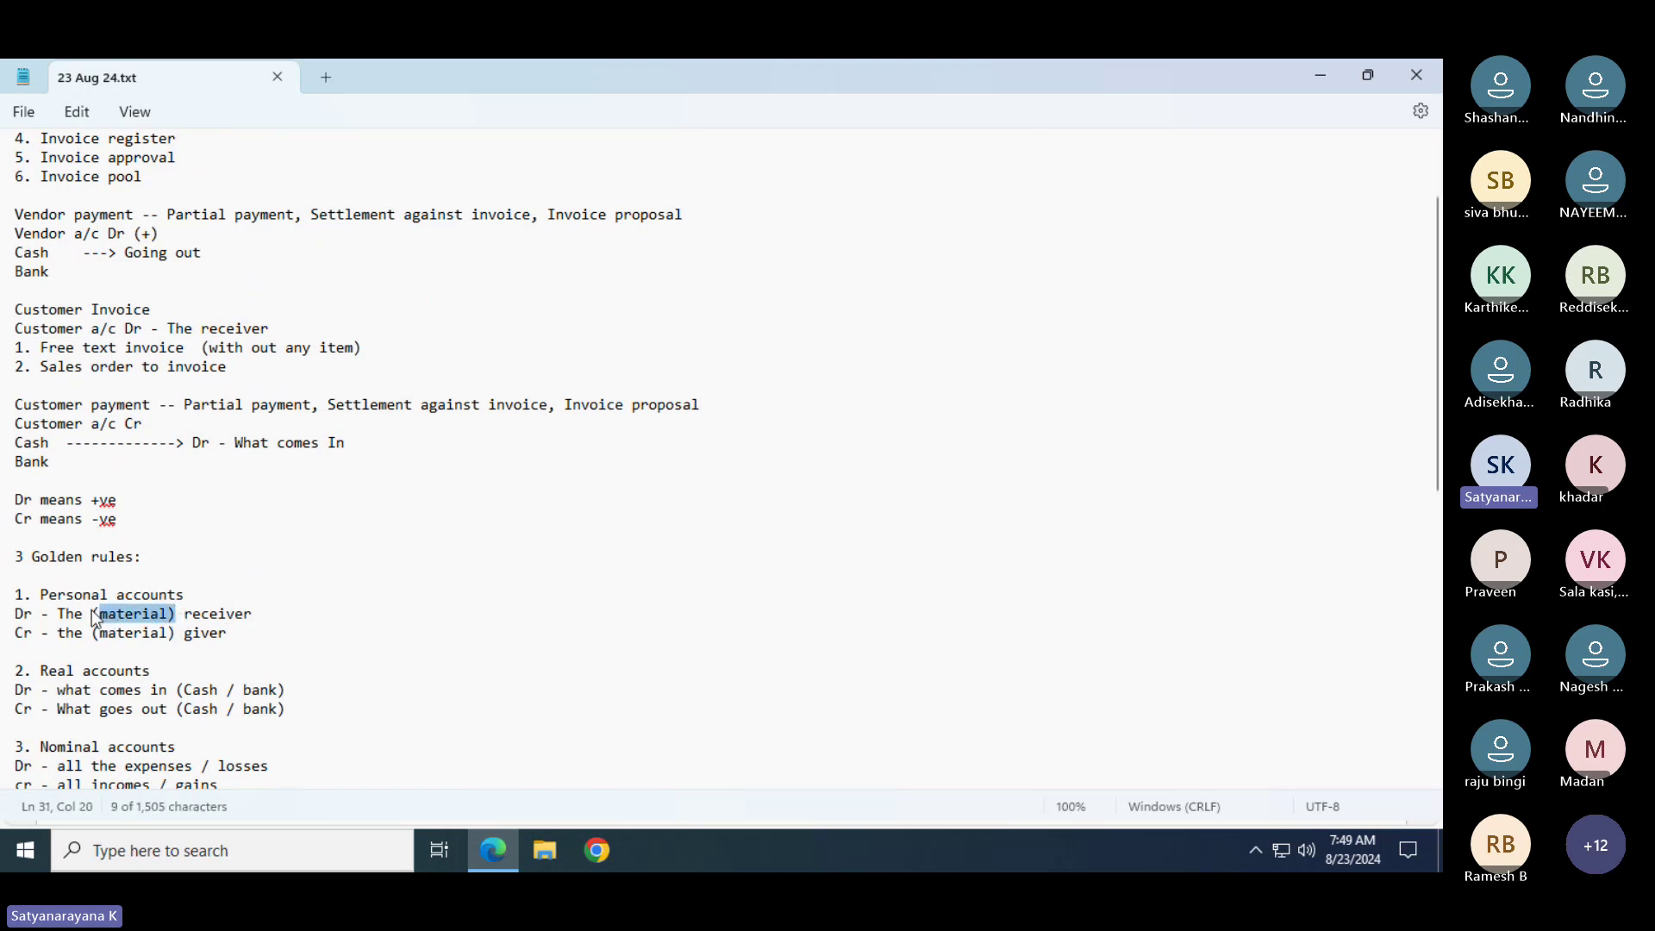
click(230, 638)
drag(229, 638, 10, 595)
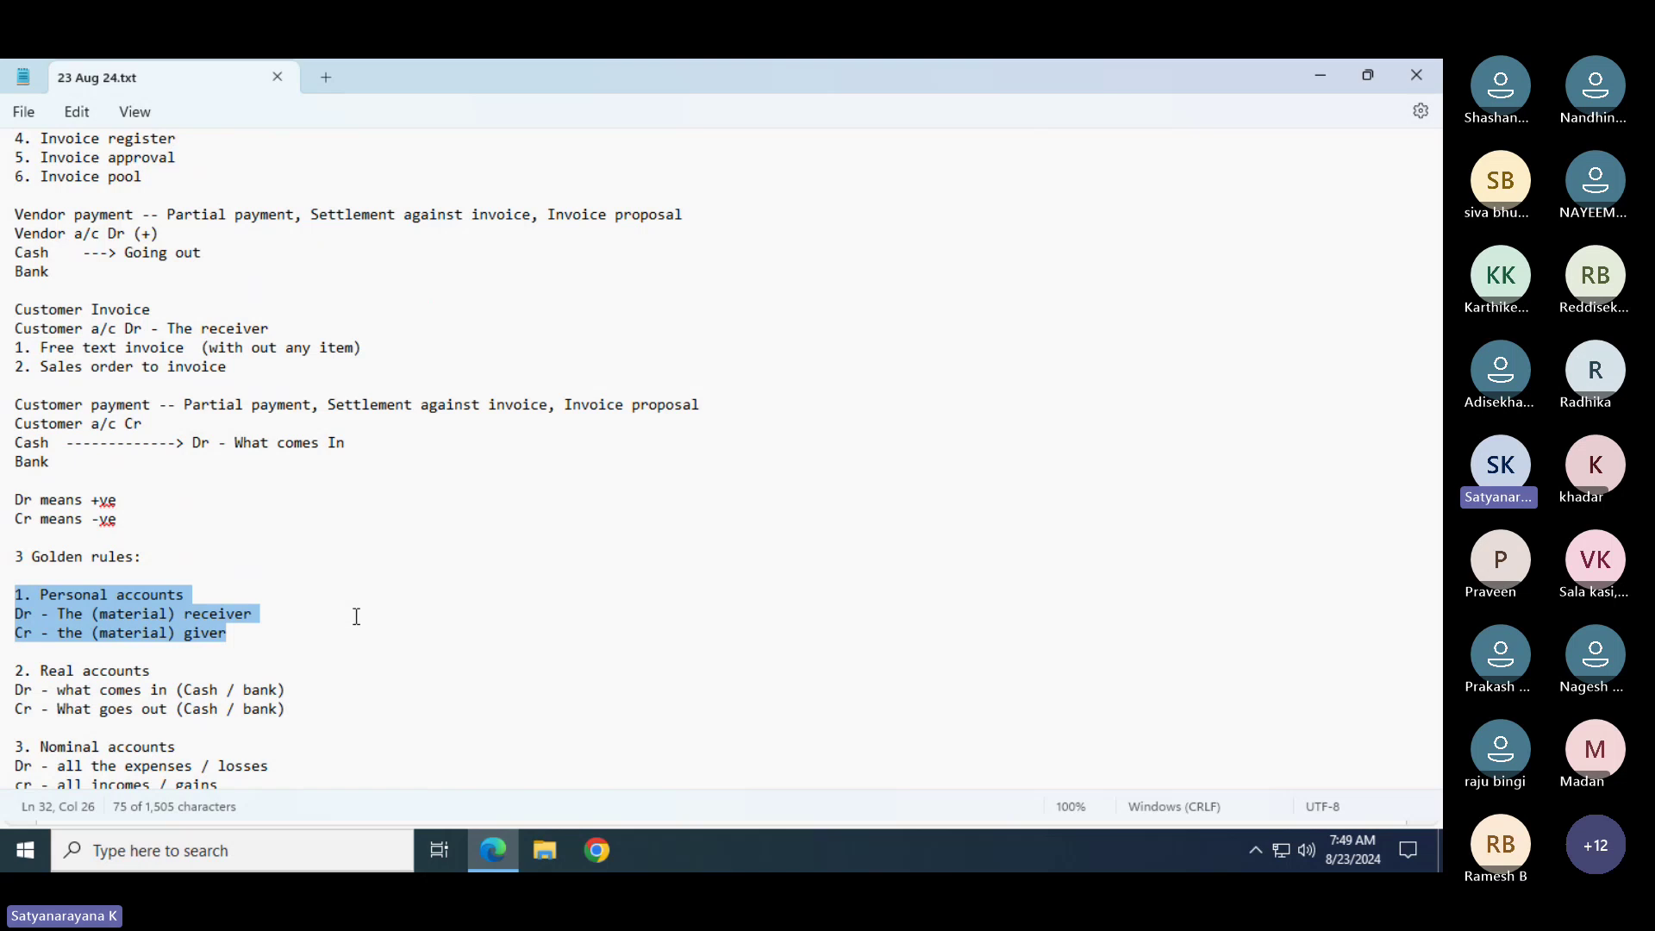
drag(251, 638, 10, 636)
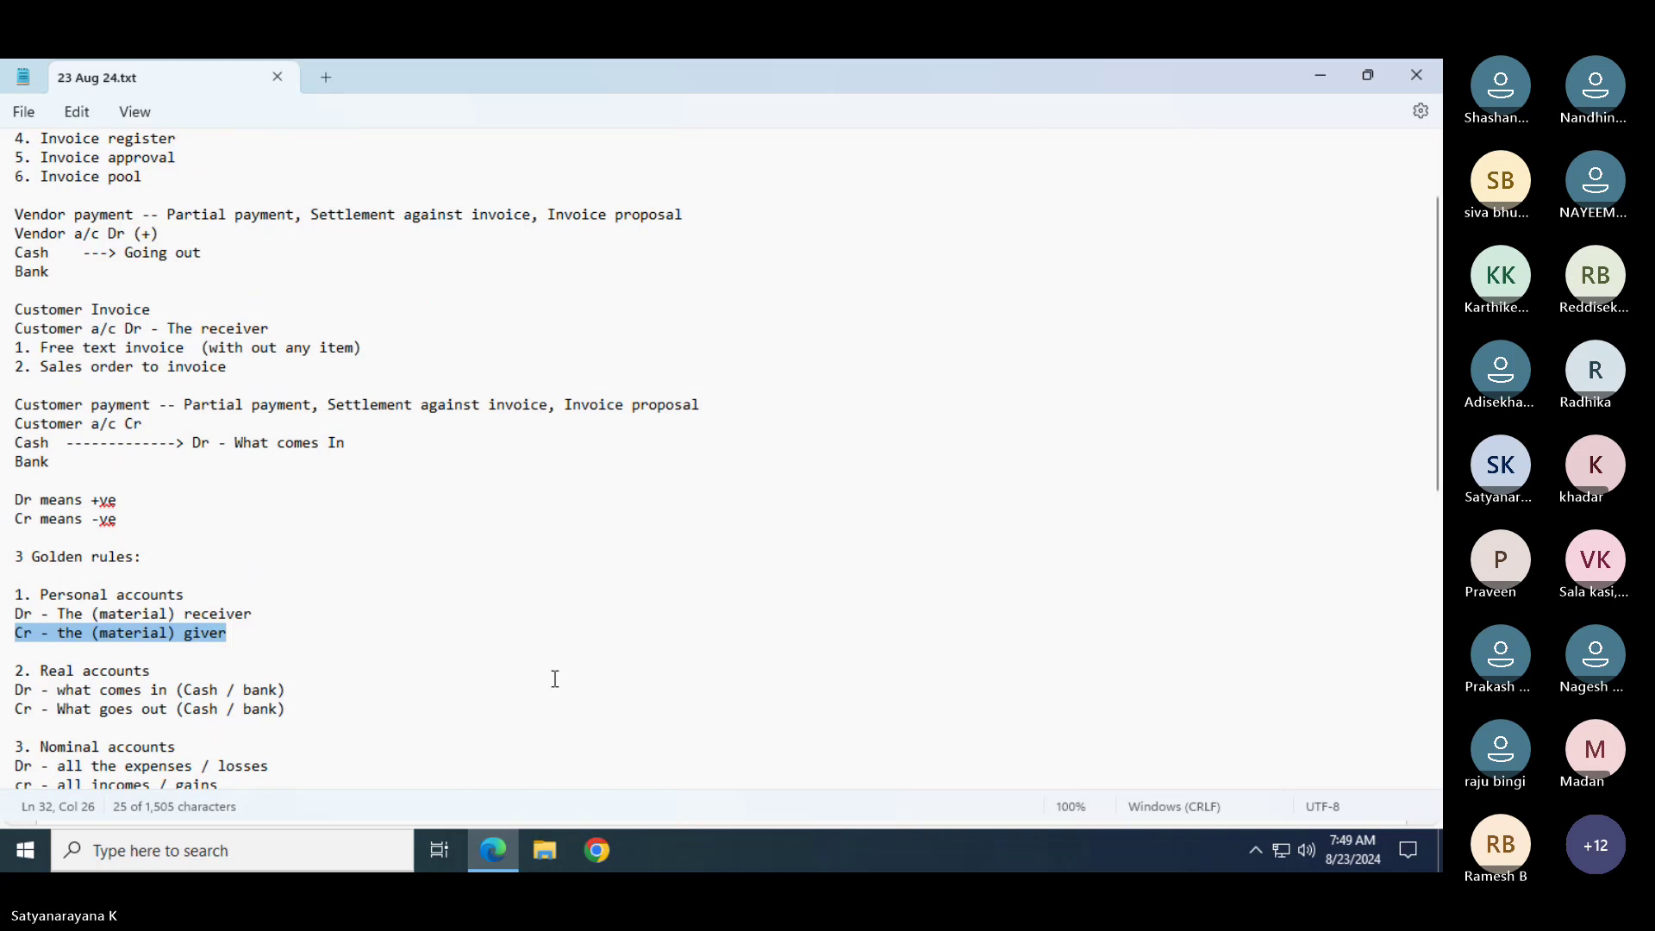
Go through the Real and Nominal account rules and navigation paths, then highlight all four journal entries from Vendor invoice to Customer payment
click(152, 688)
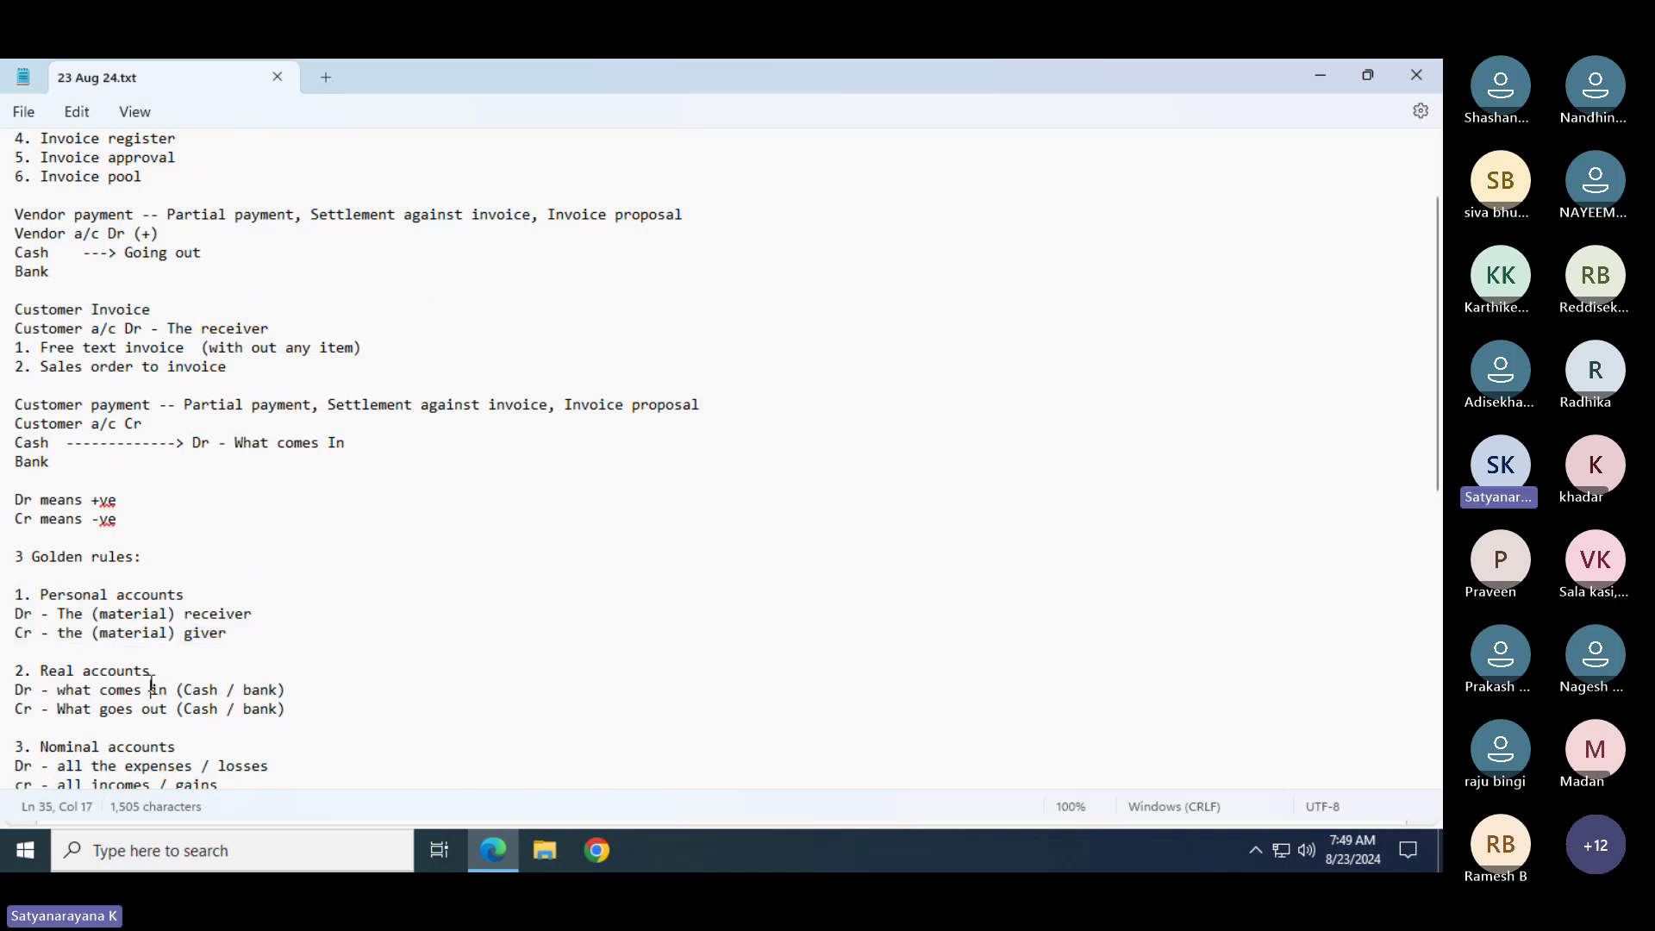
key(Down)
key(Down)
key(Down)
key(Down)
key(Down)
key(Down)
key(Down)
key(Down)
key(Down)
key(Down)
key(Down)
key(Down)
key(Down)
key(Down)
key(Down)
key(Down)
key(Down)
key(Down)
key(Down)
key(Down)
key(Down)
key(Down)
key(Down)
key(Down)
key(Down)
key(Down)
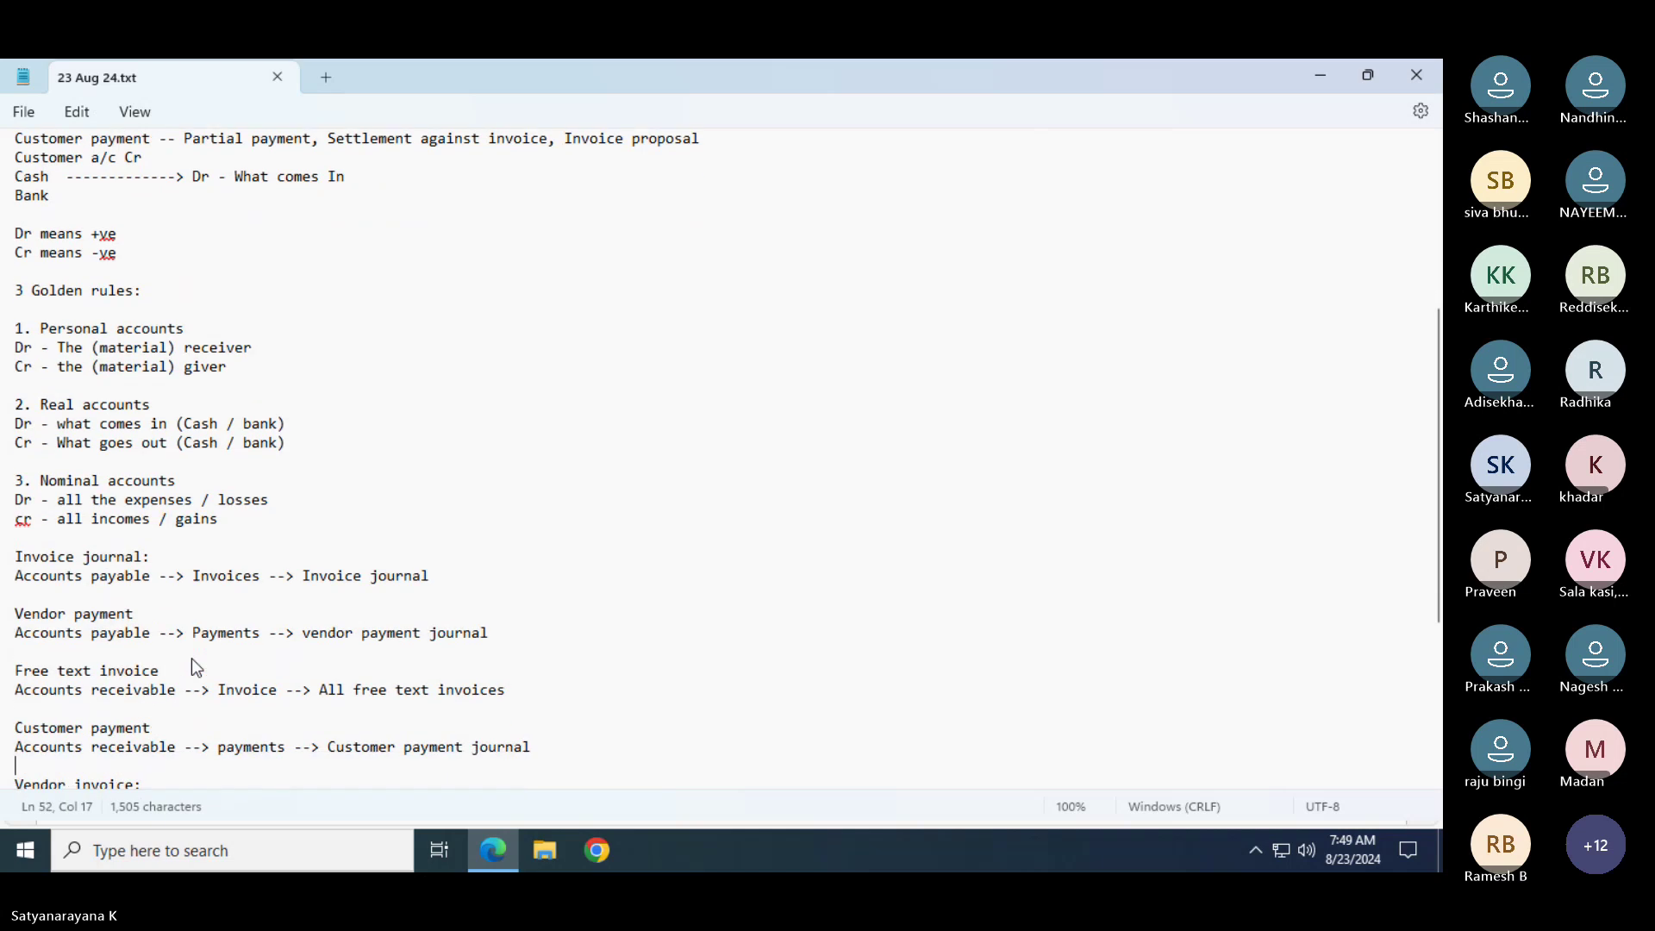
key(Down)
key(Down)
key(Down)
key(Down)
key(Down)
key(Down)
key(Down)
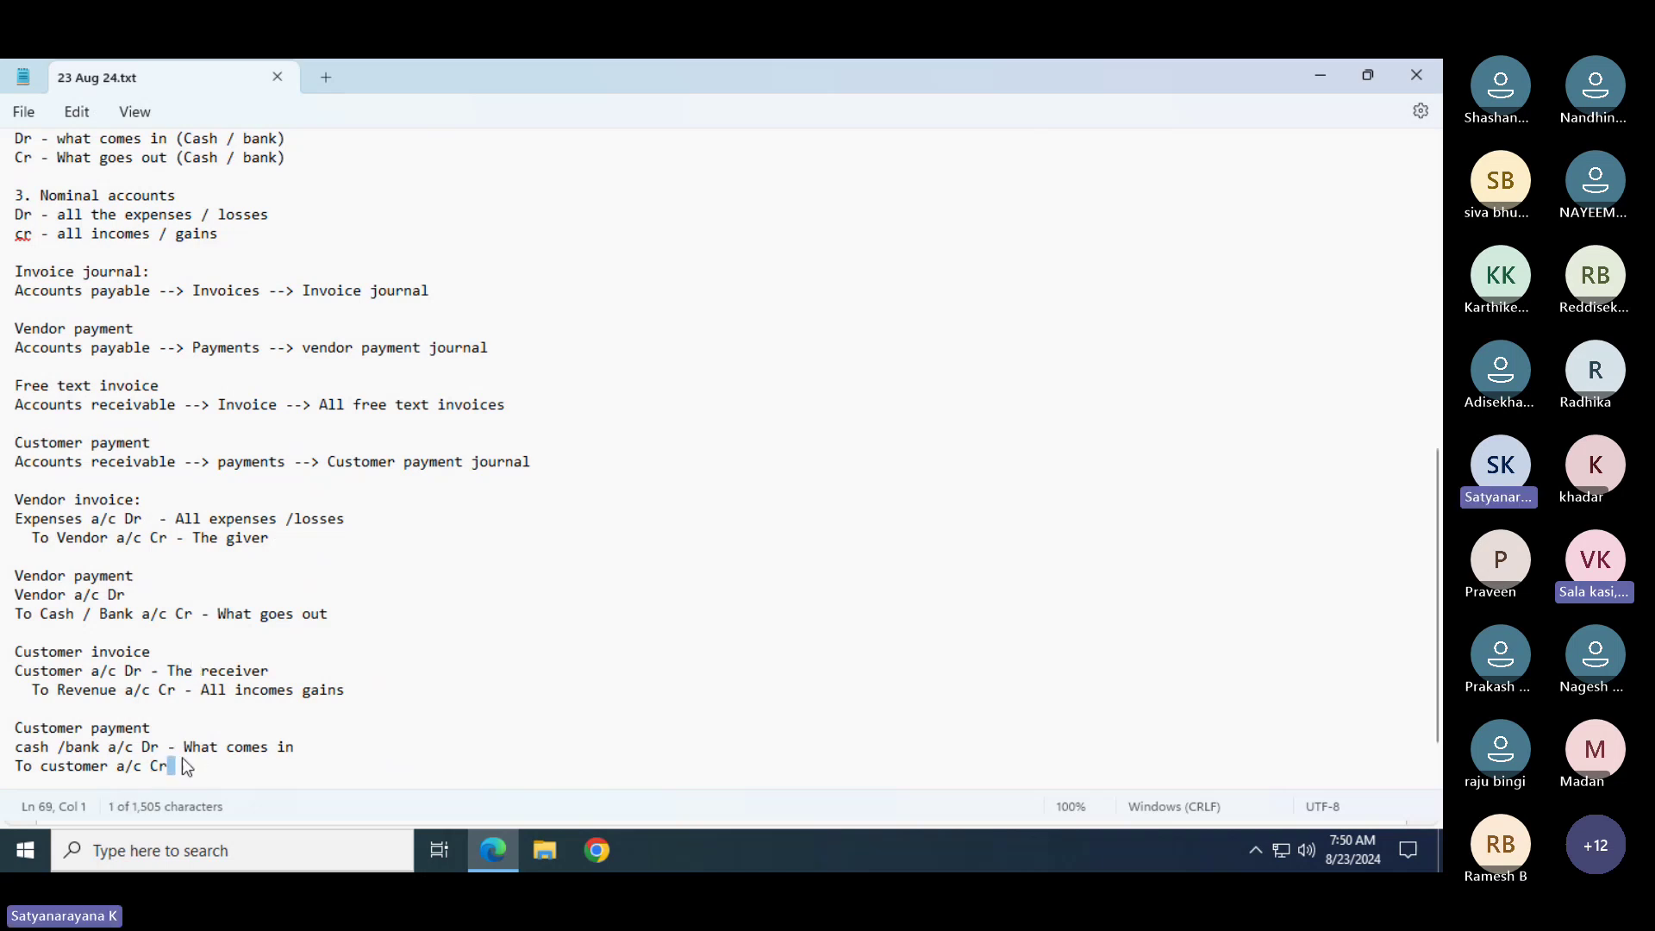
drag(182, 757, 2, 499)
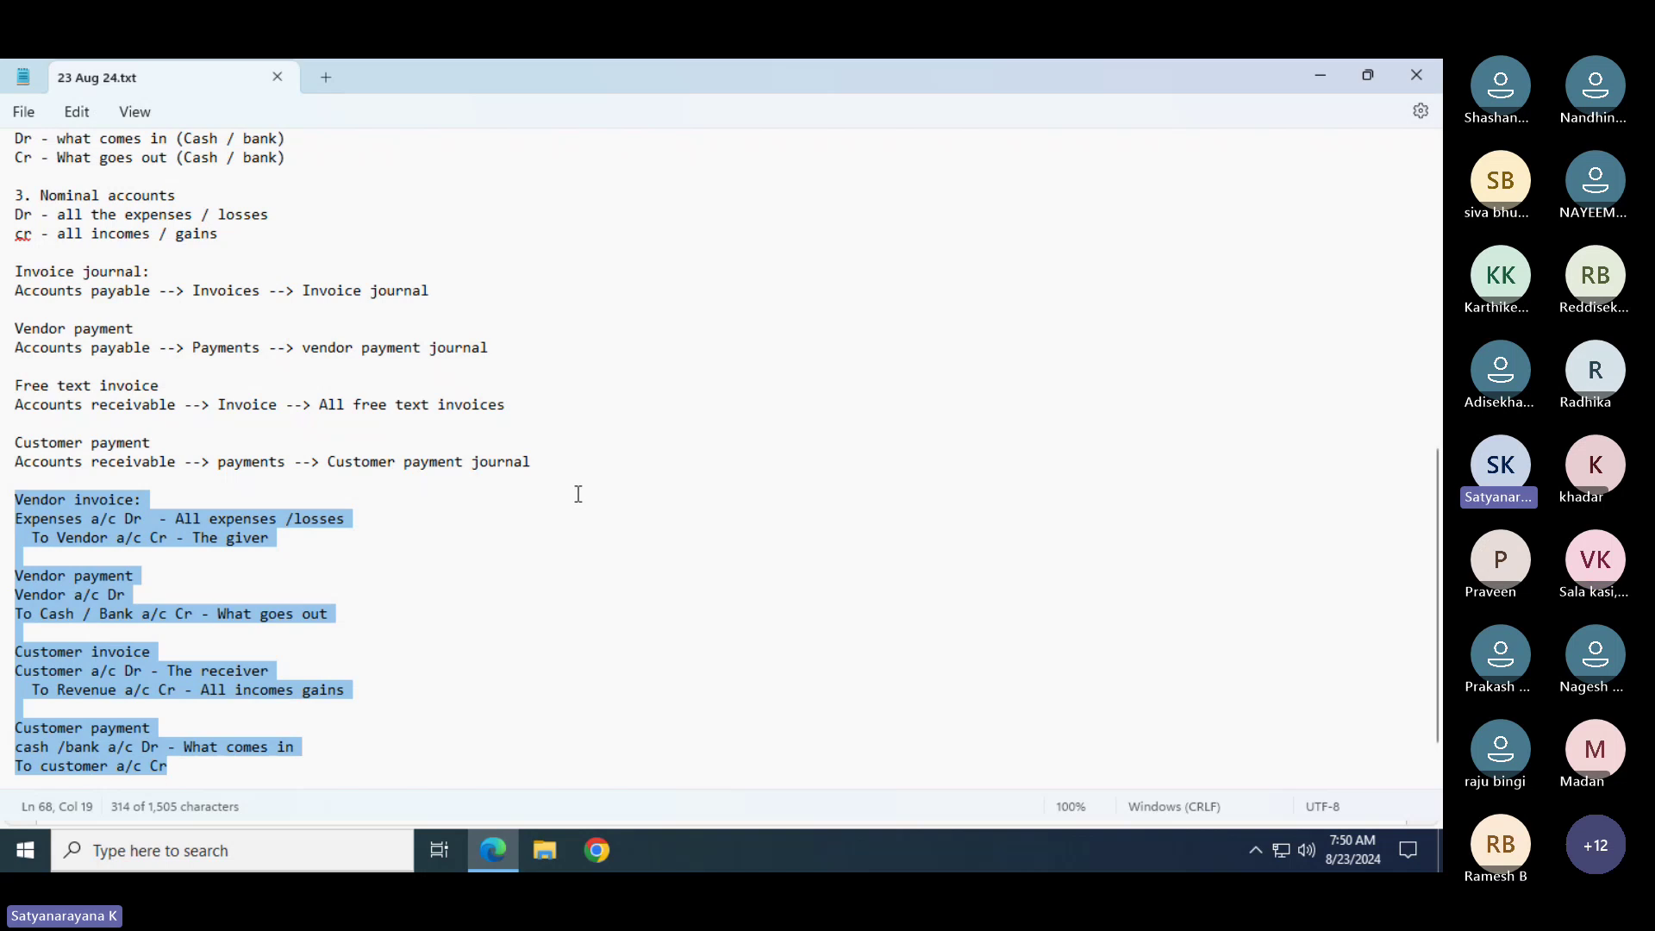
Switch to File Explorer with the B121 Finance folder open
key(alt+Tab)
key(alt+Tab)
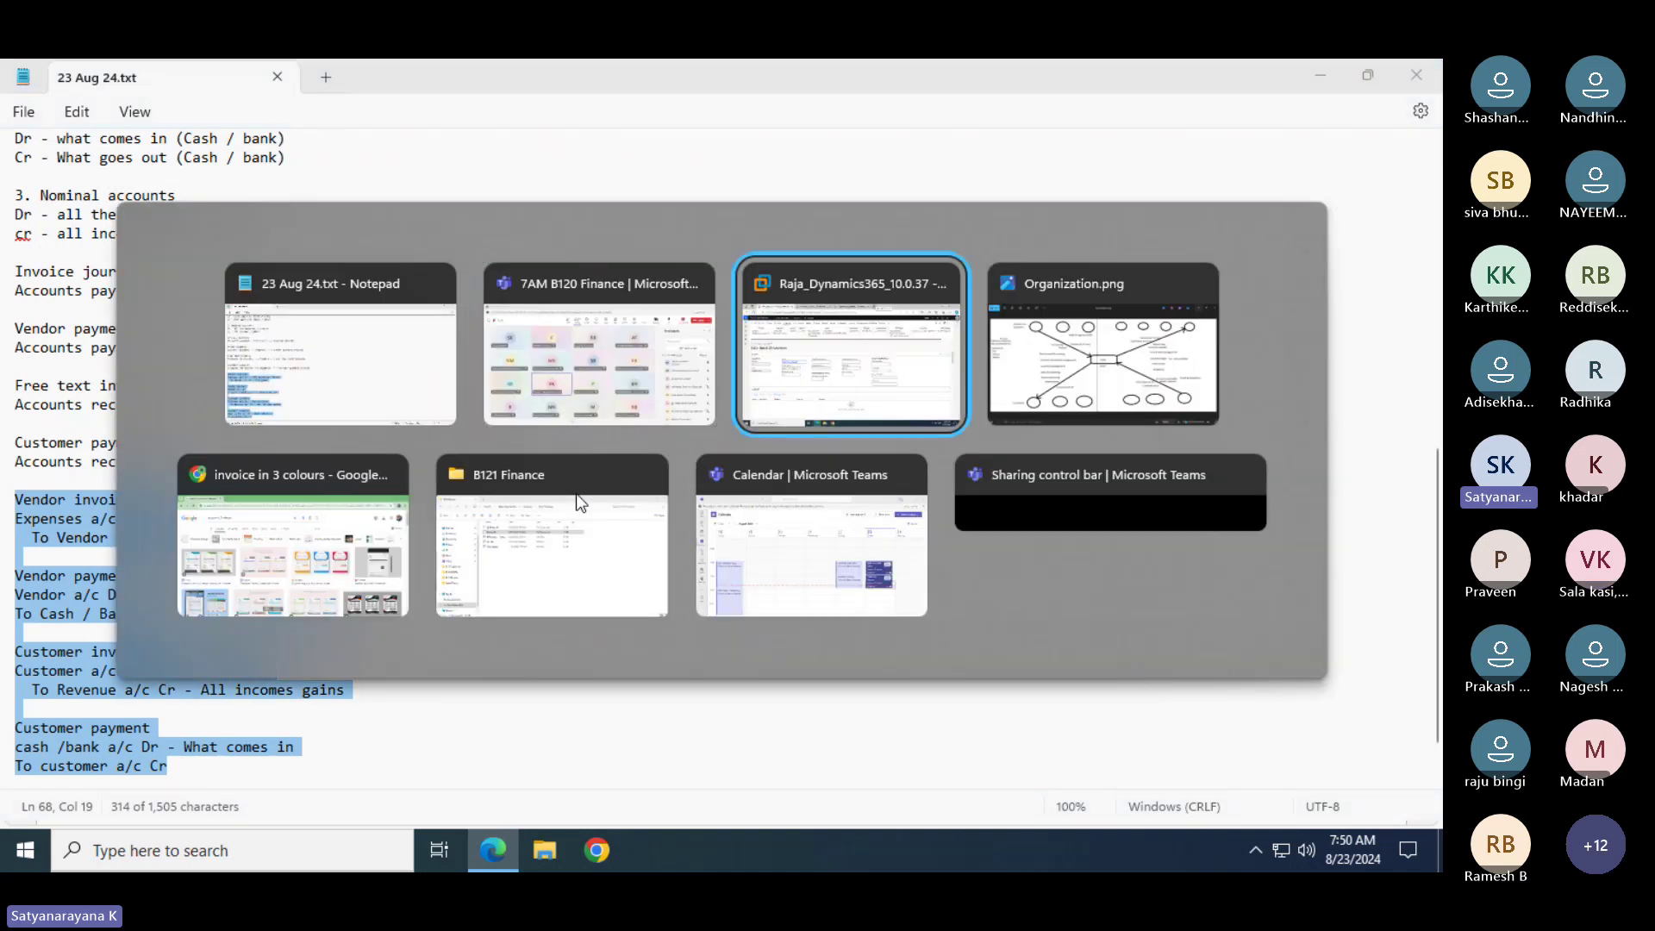
key(alt+Tab)
key(super)
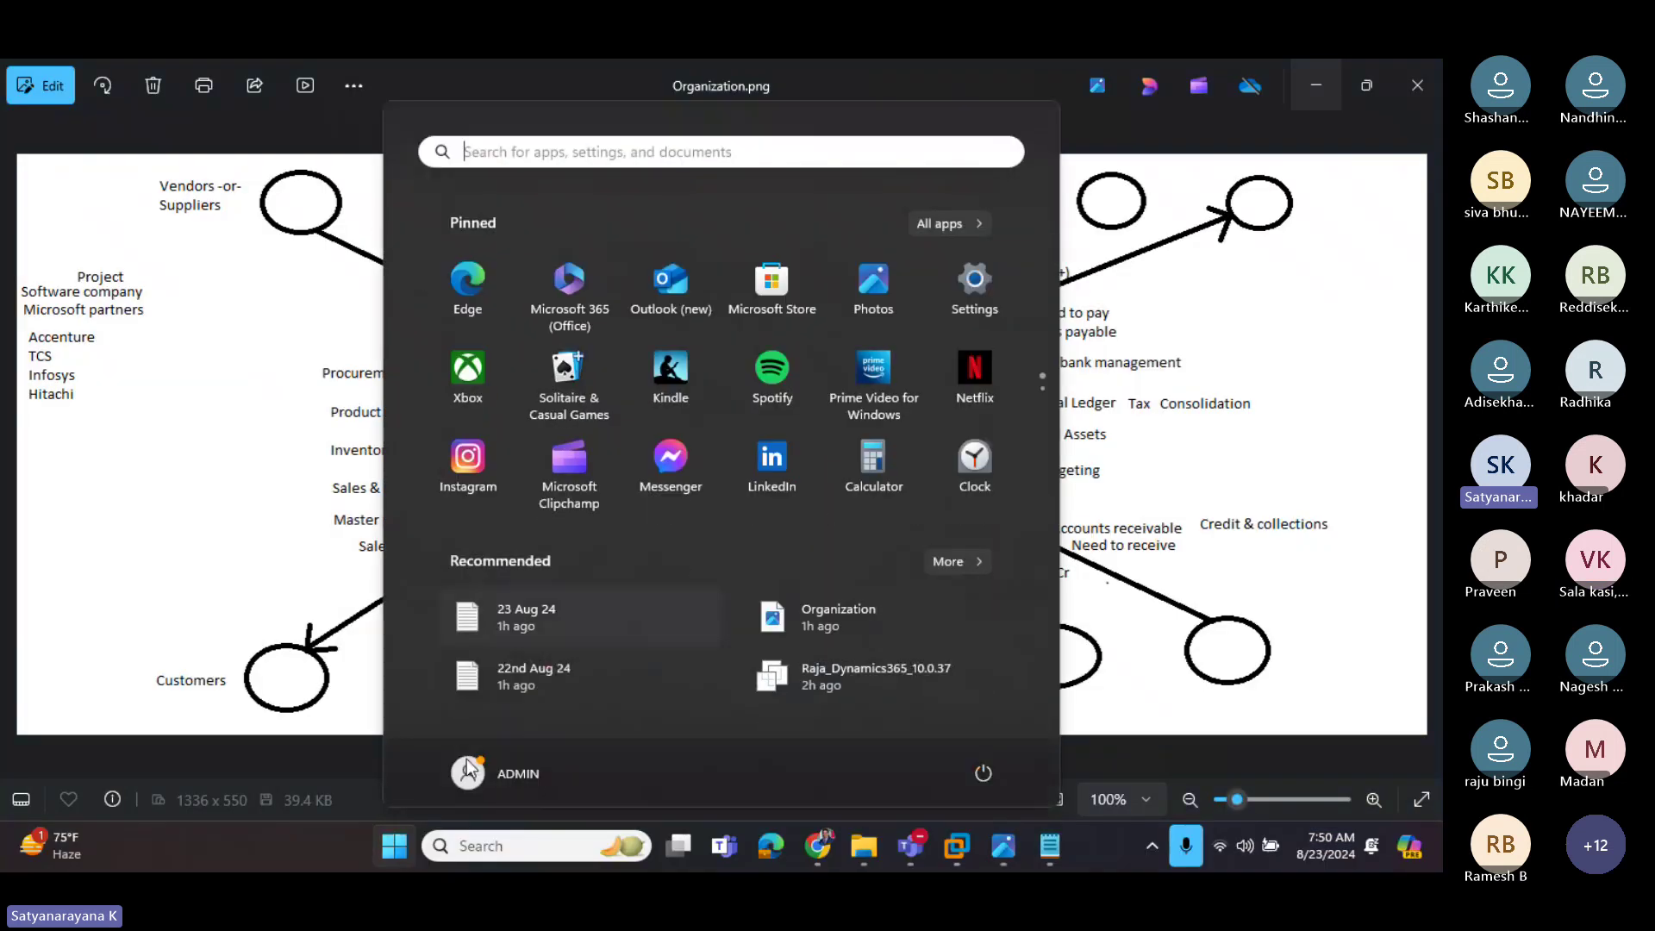
click(879, 855)
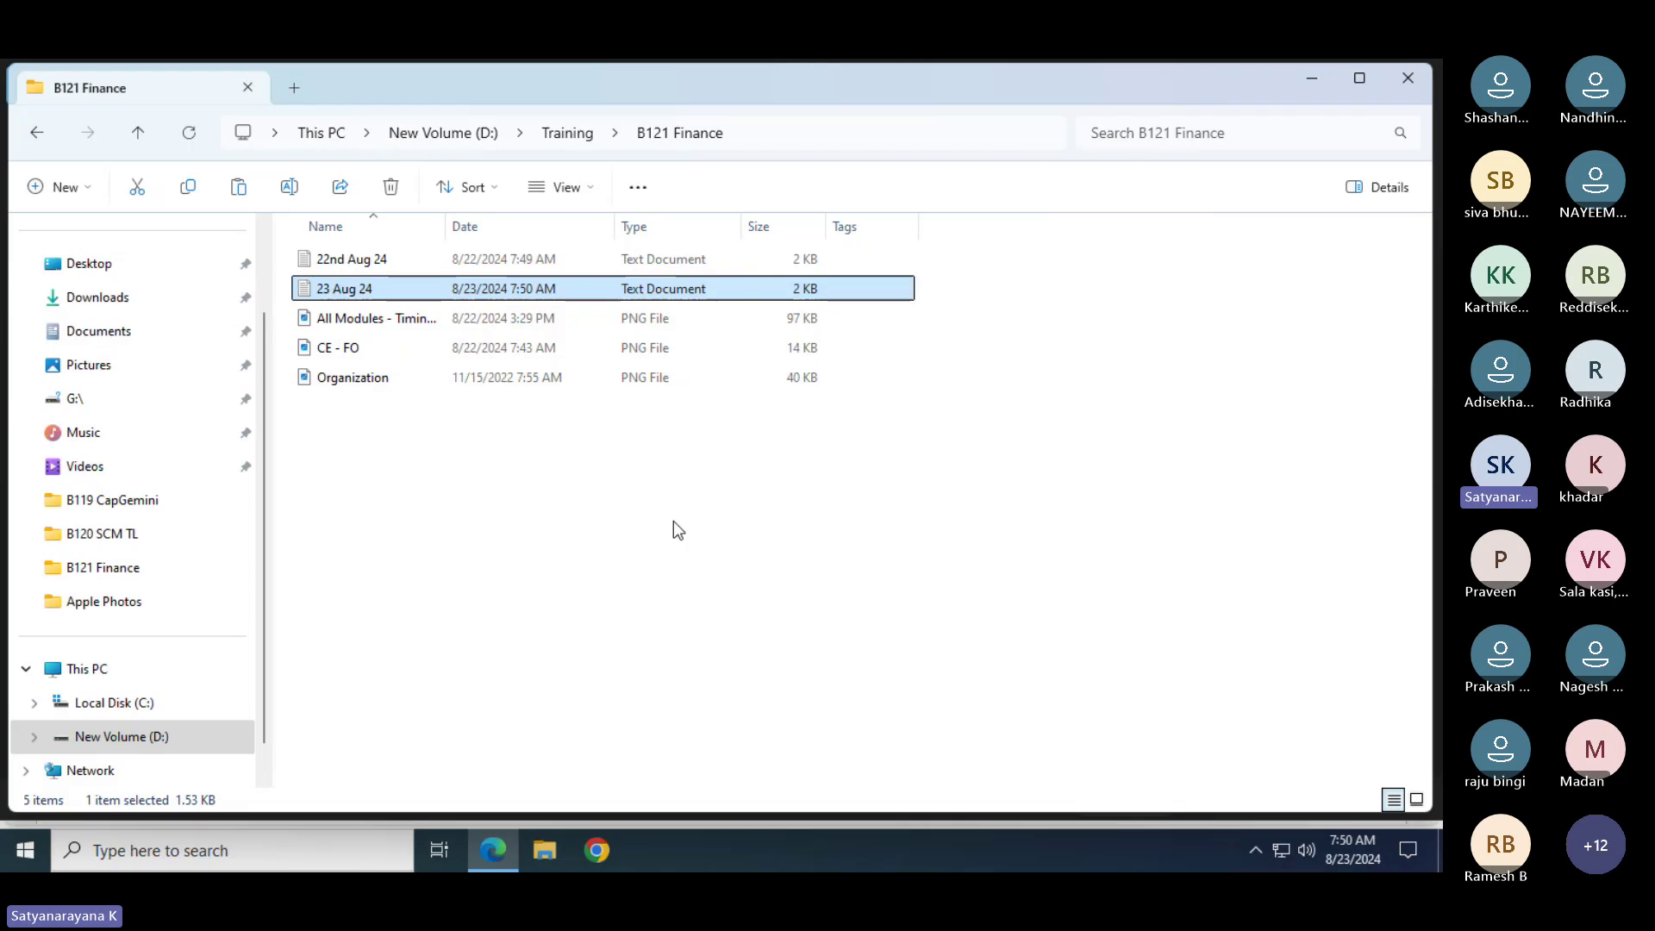
Copy the 1 COA-Chart of accounts workbook from the 7AM B116 FIN folder under ZOld Trainings, Lausiv, Old trainings
click(558, 138)
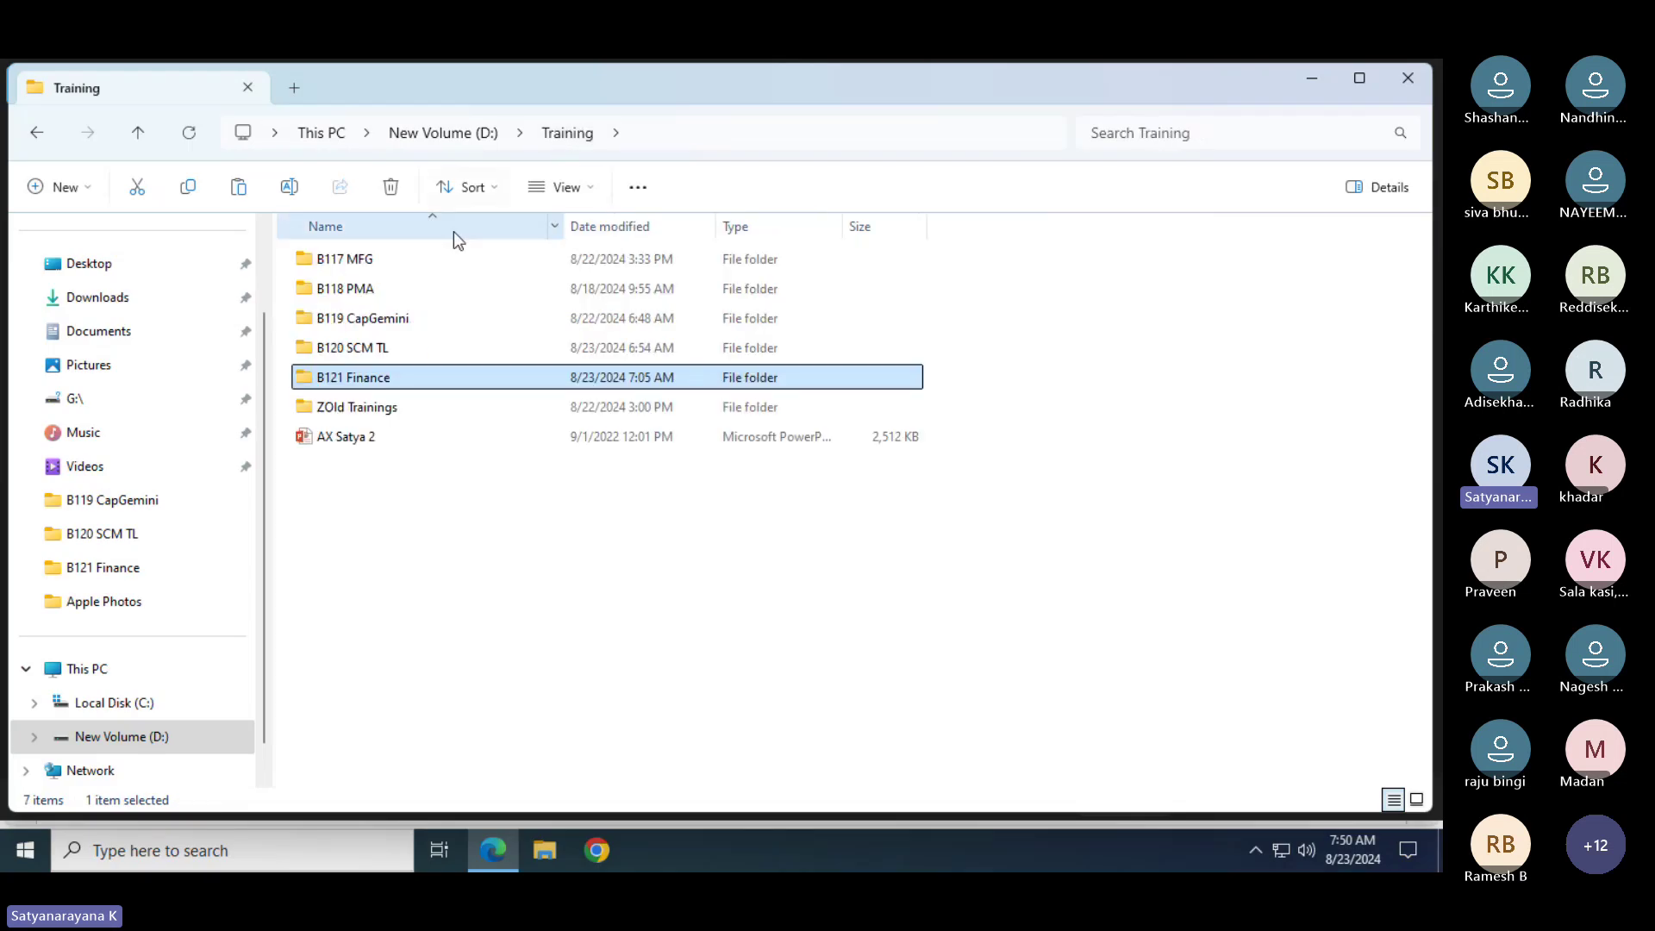
double_click(345, 410)
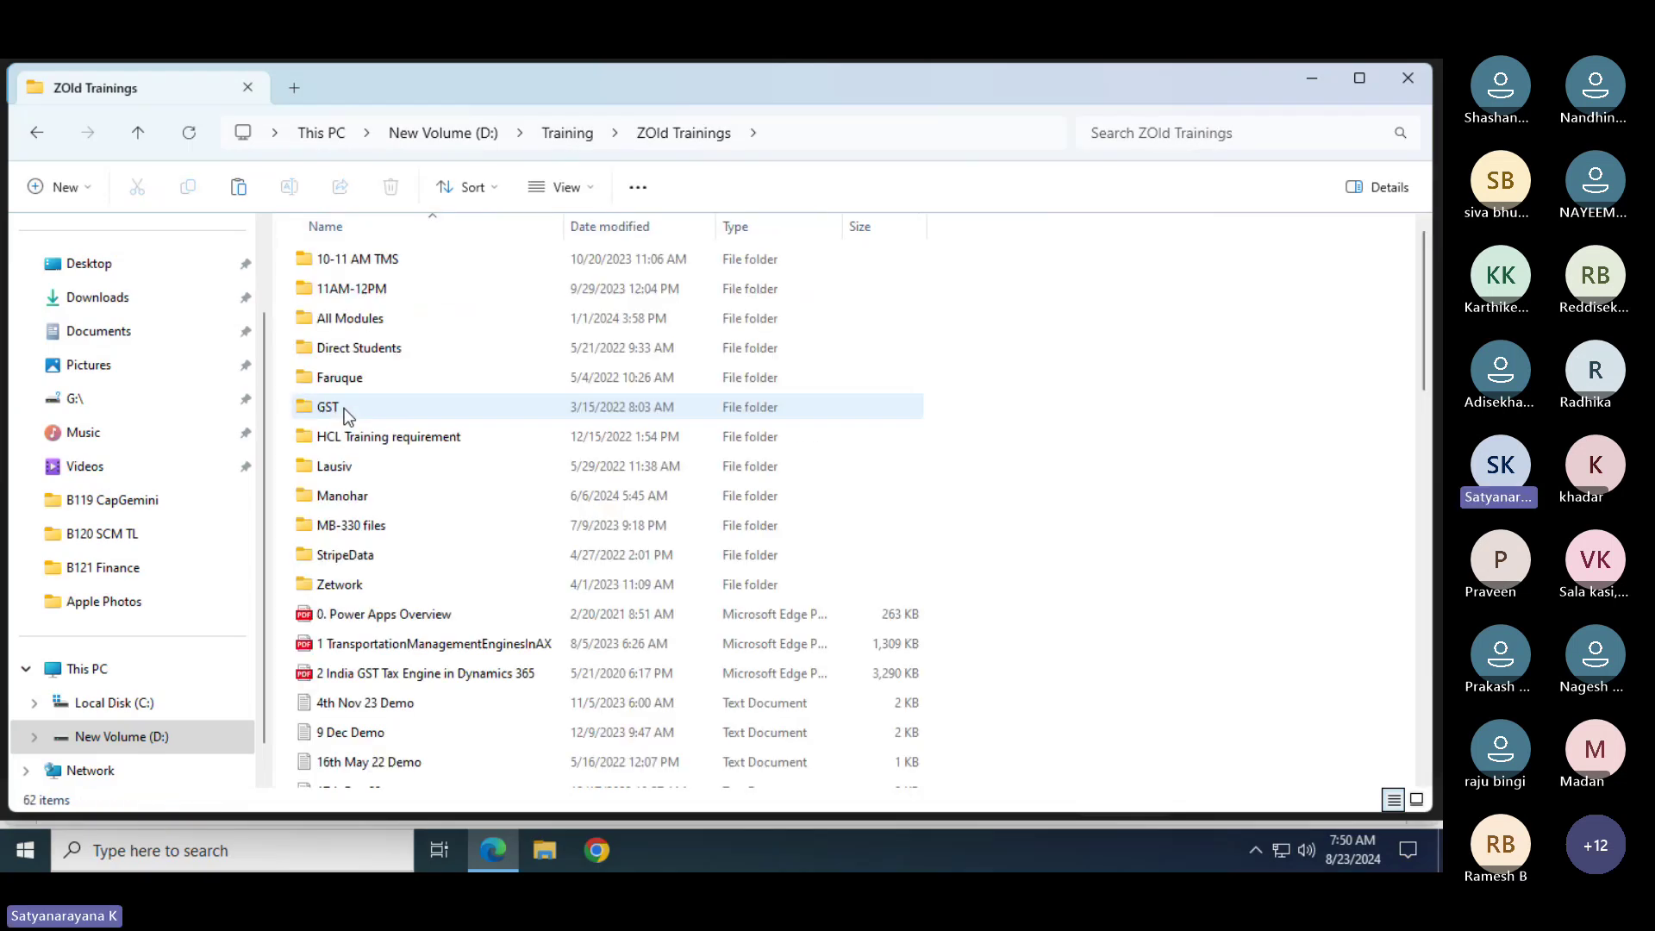
double_click(341, 464)
click(335, 345)
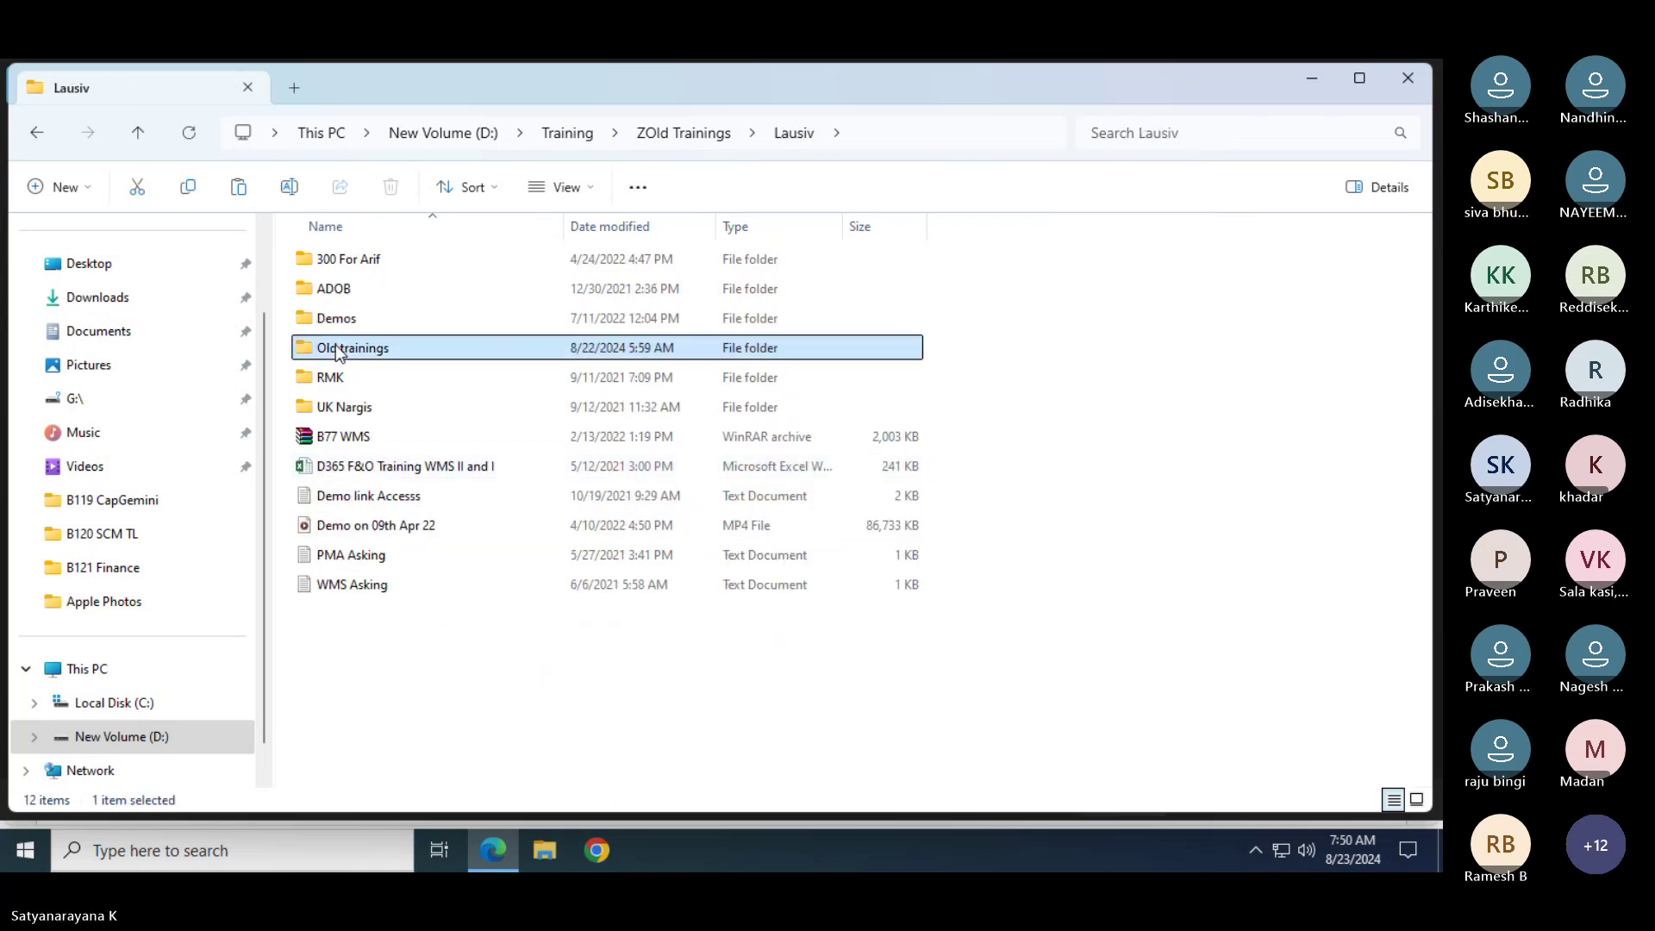
double_click(334, 345)
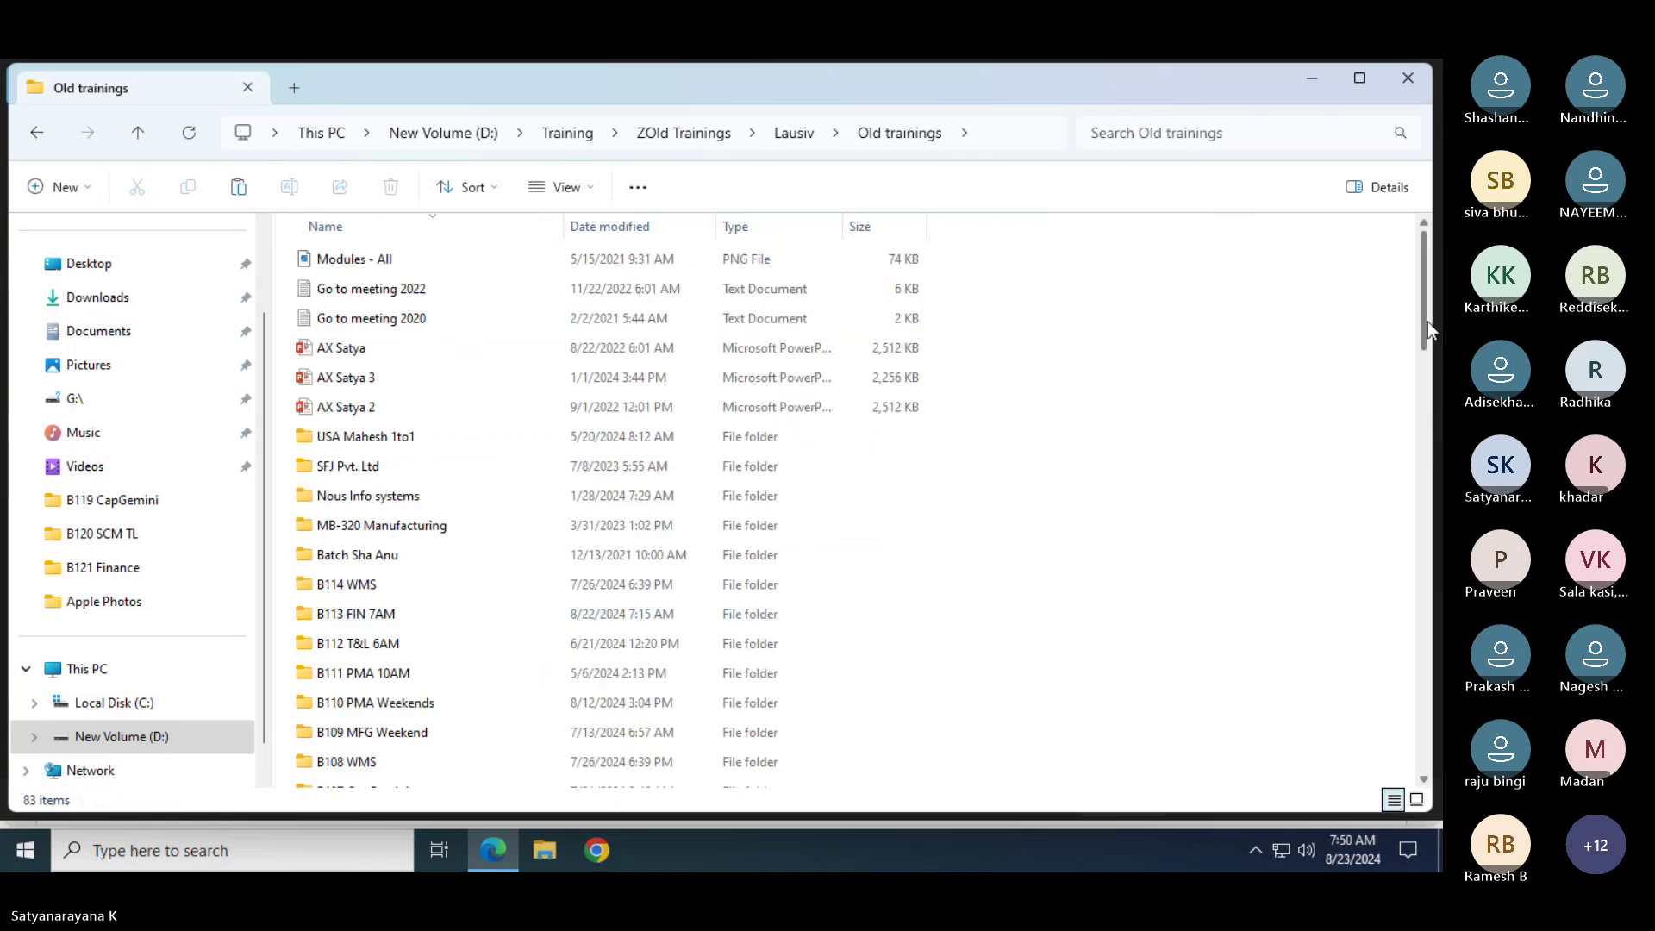
drag(1427, 323, 1430, 800)
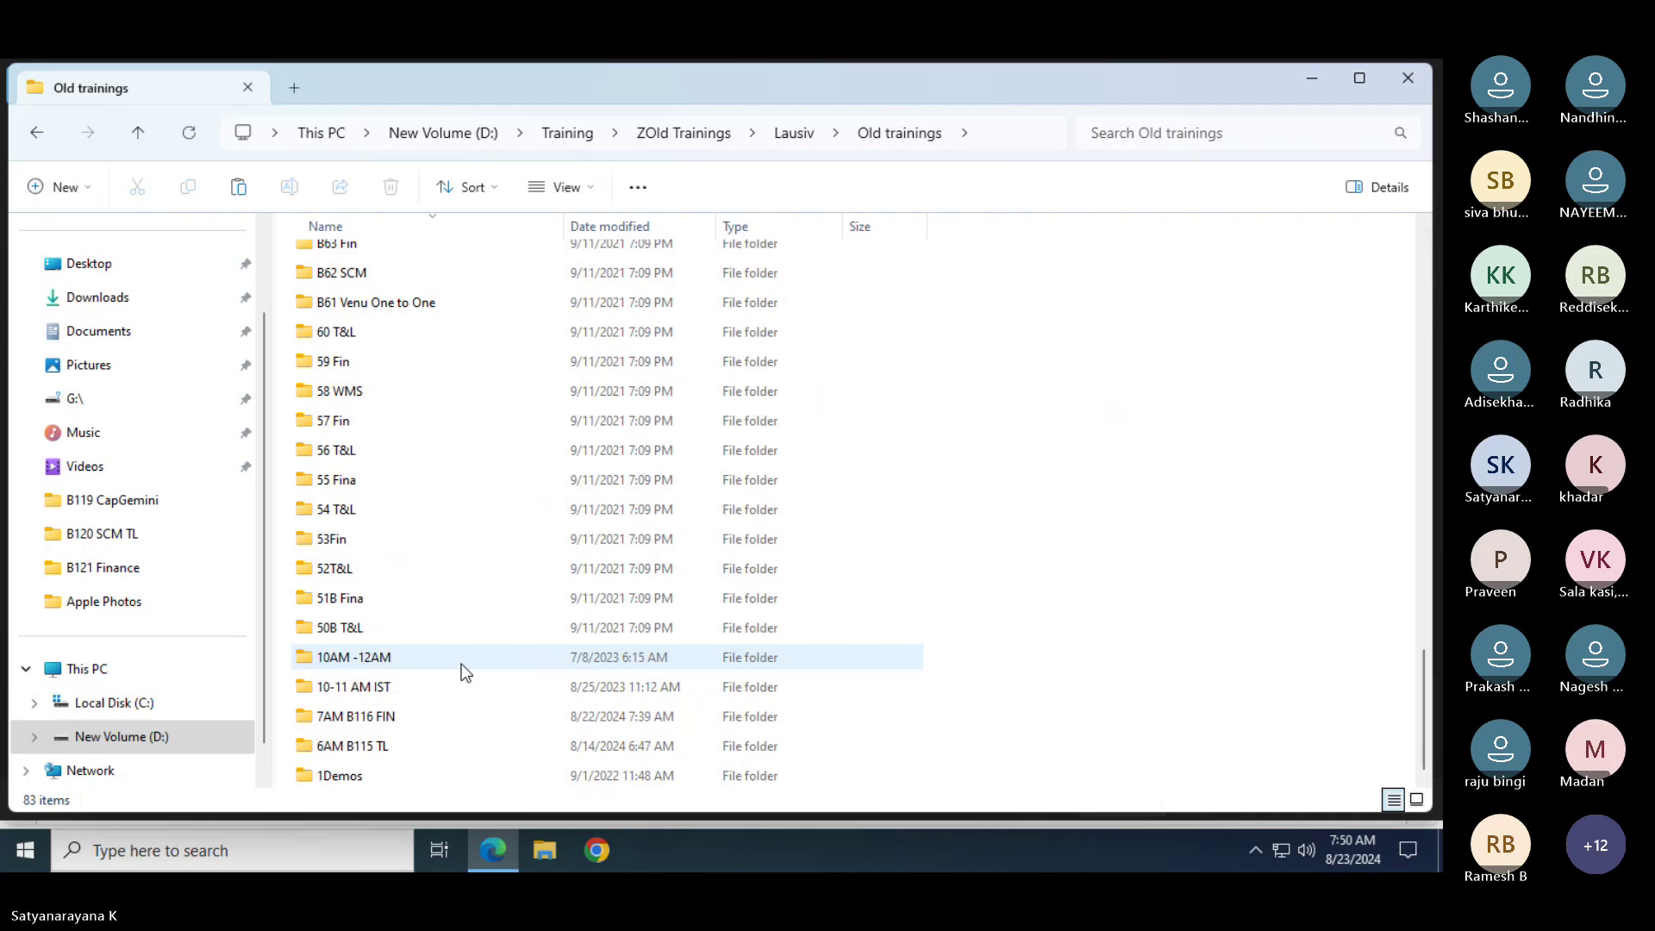
double_click(353, 716)
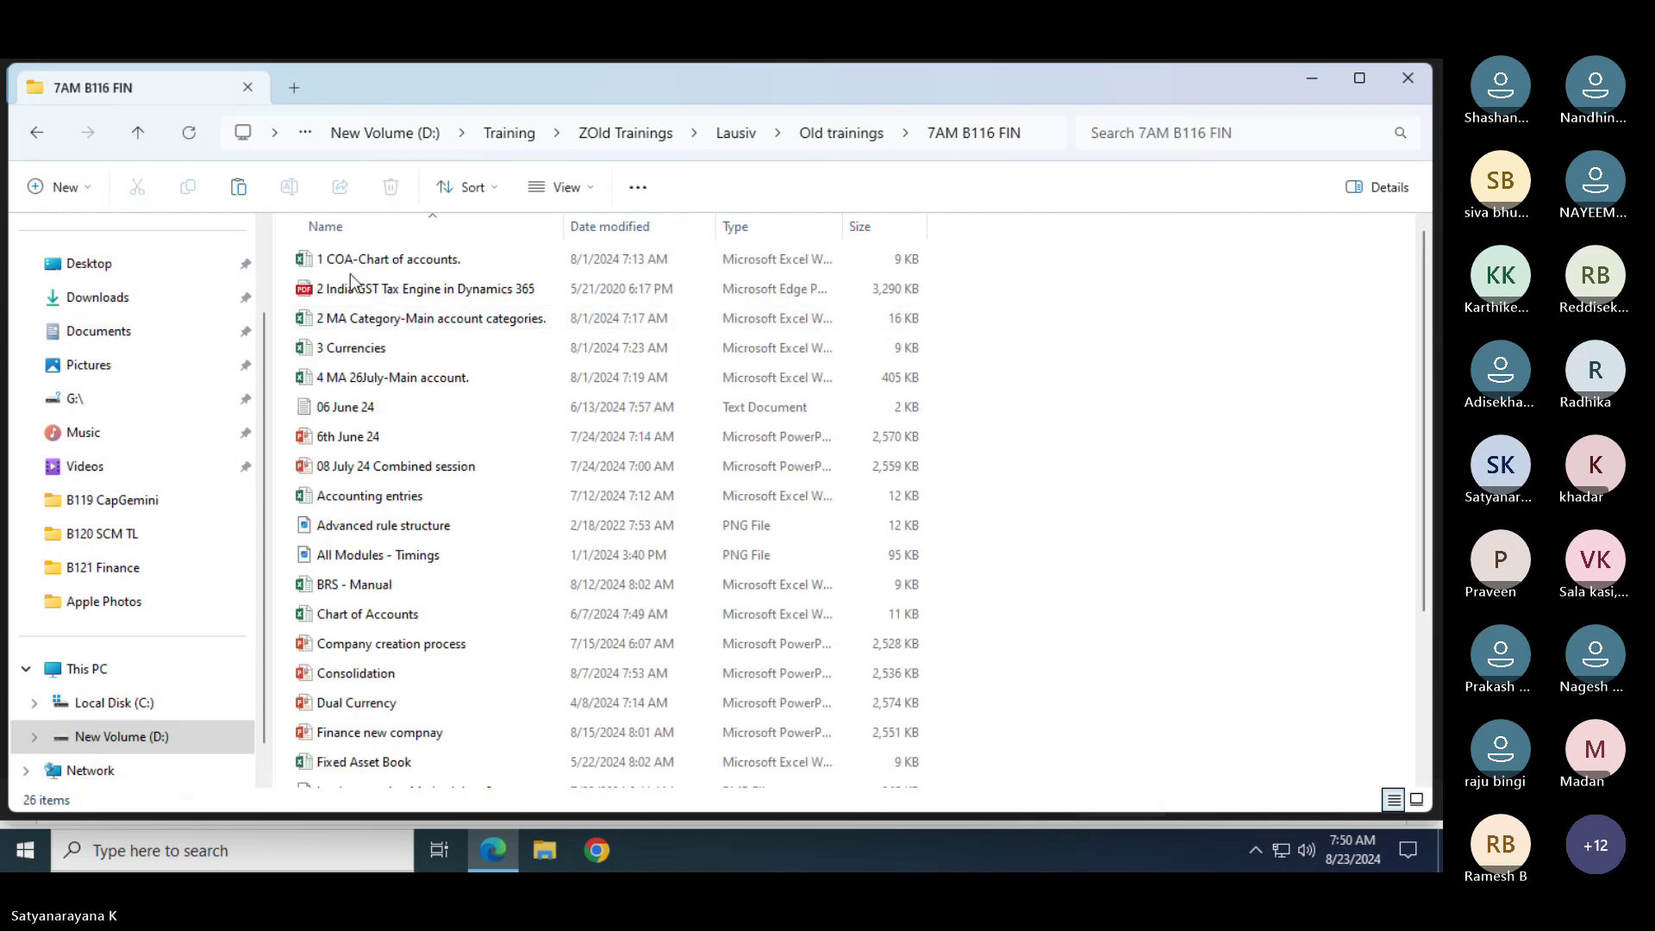
click(338, 262)
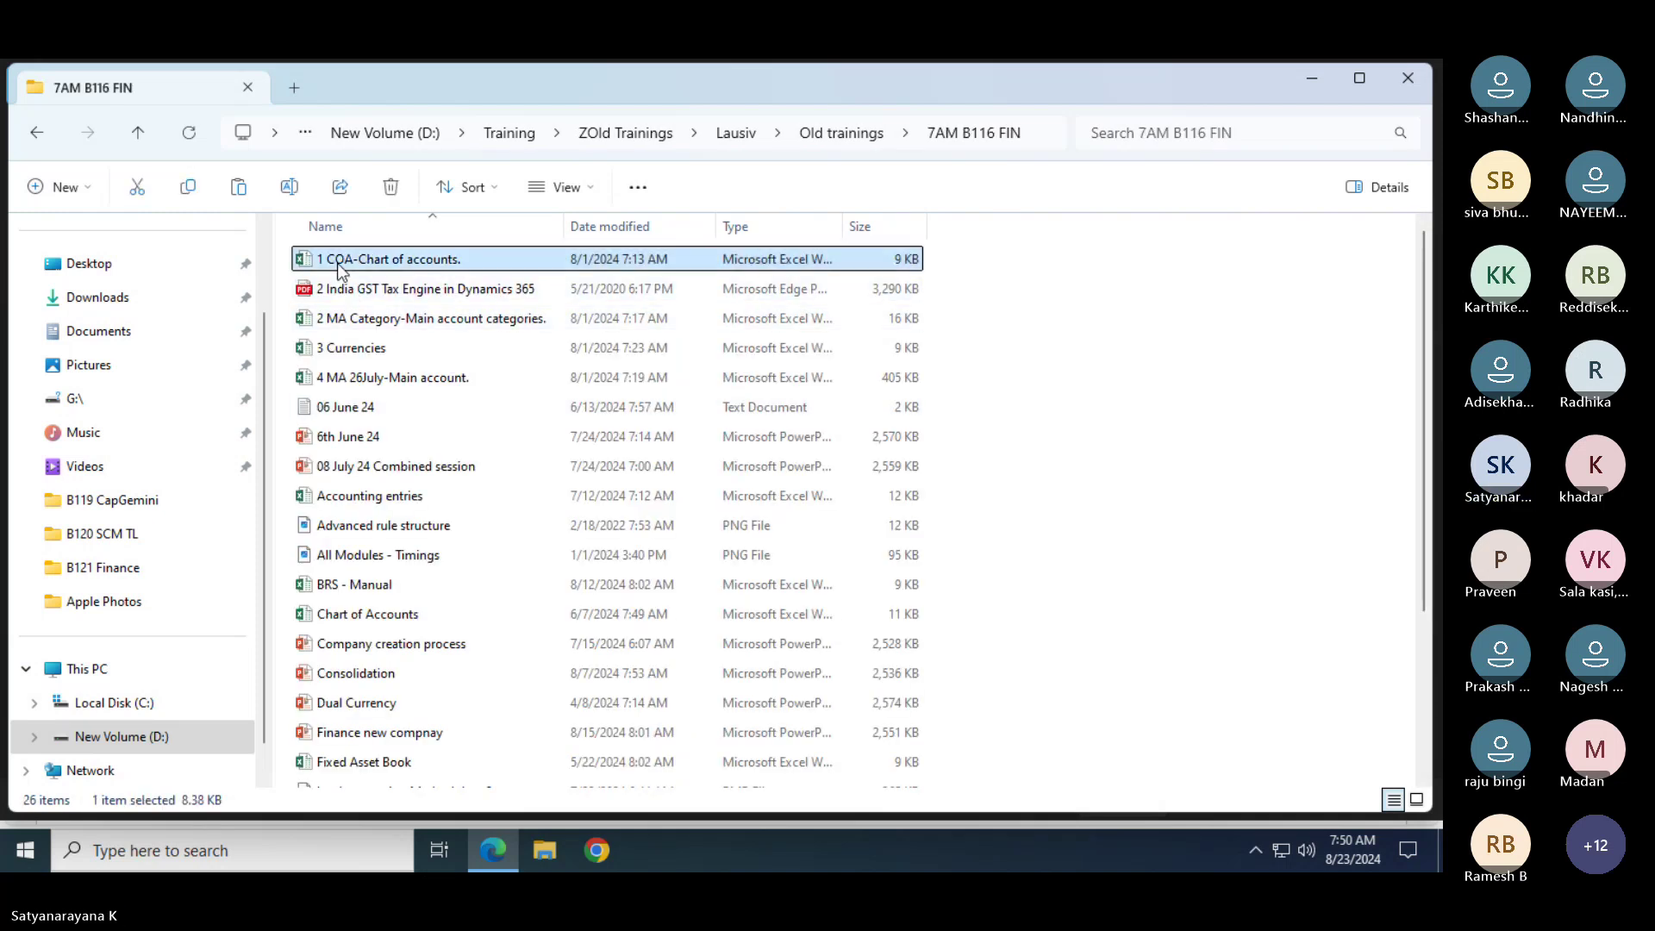
Paste the 1 COA-Chart of accounts workbook into the B121 Finance folder, open it to check its contents and close it
click(421, 134)
double_click(338, 379)
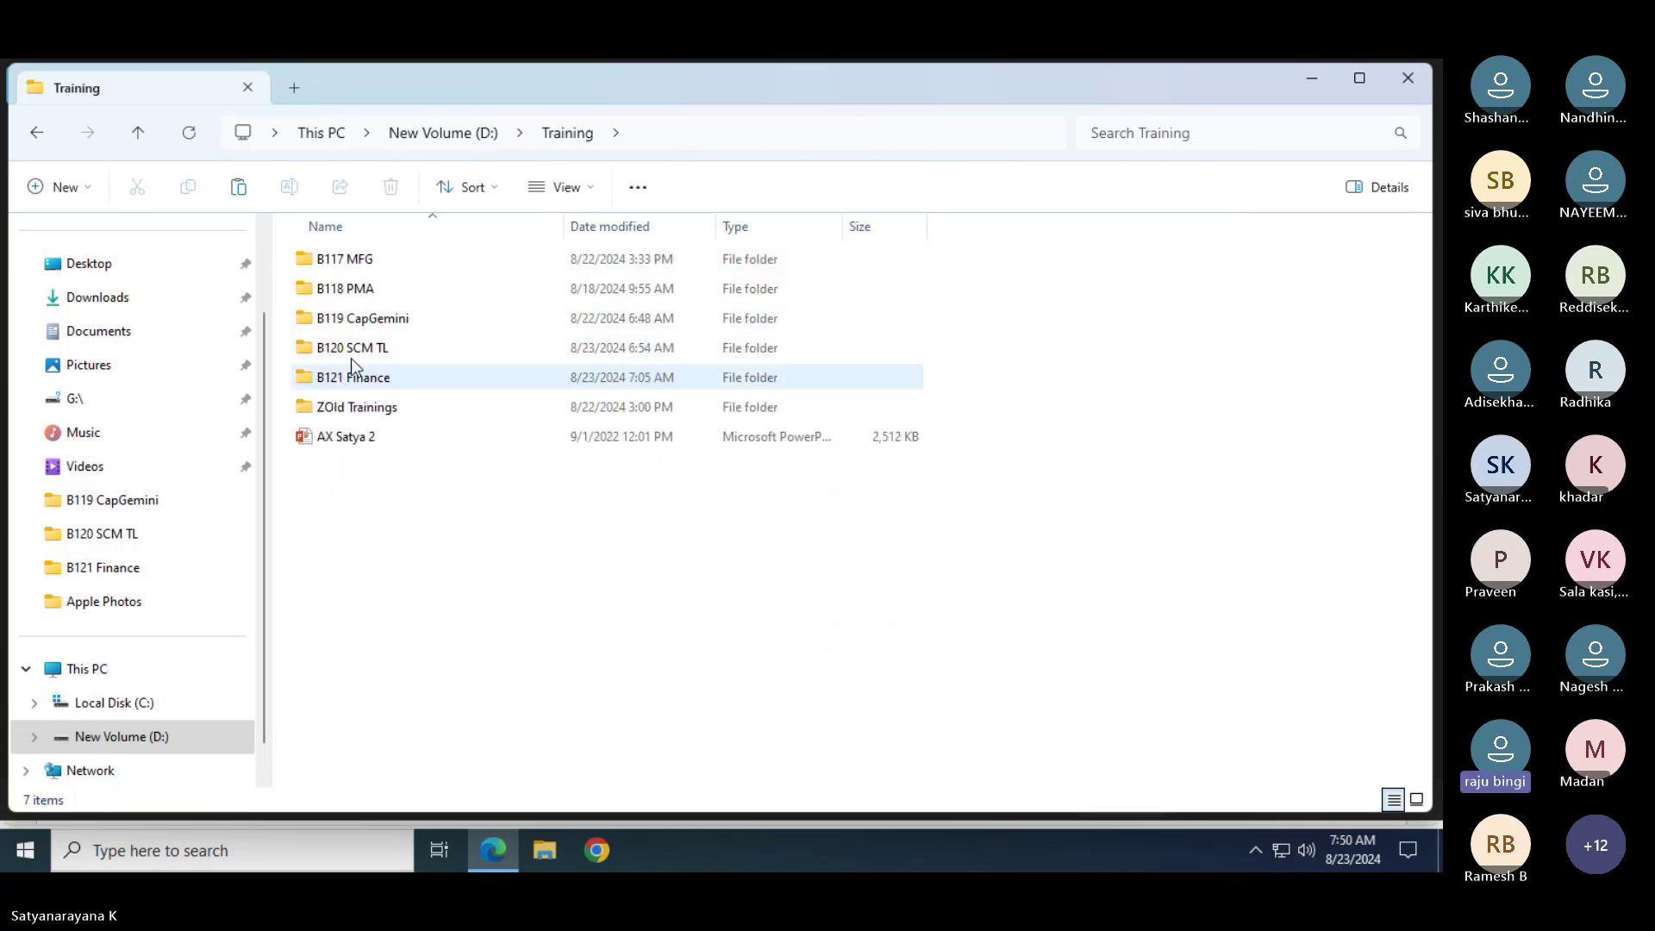
double_click(344, 385)
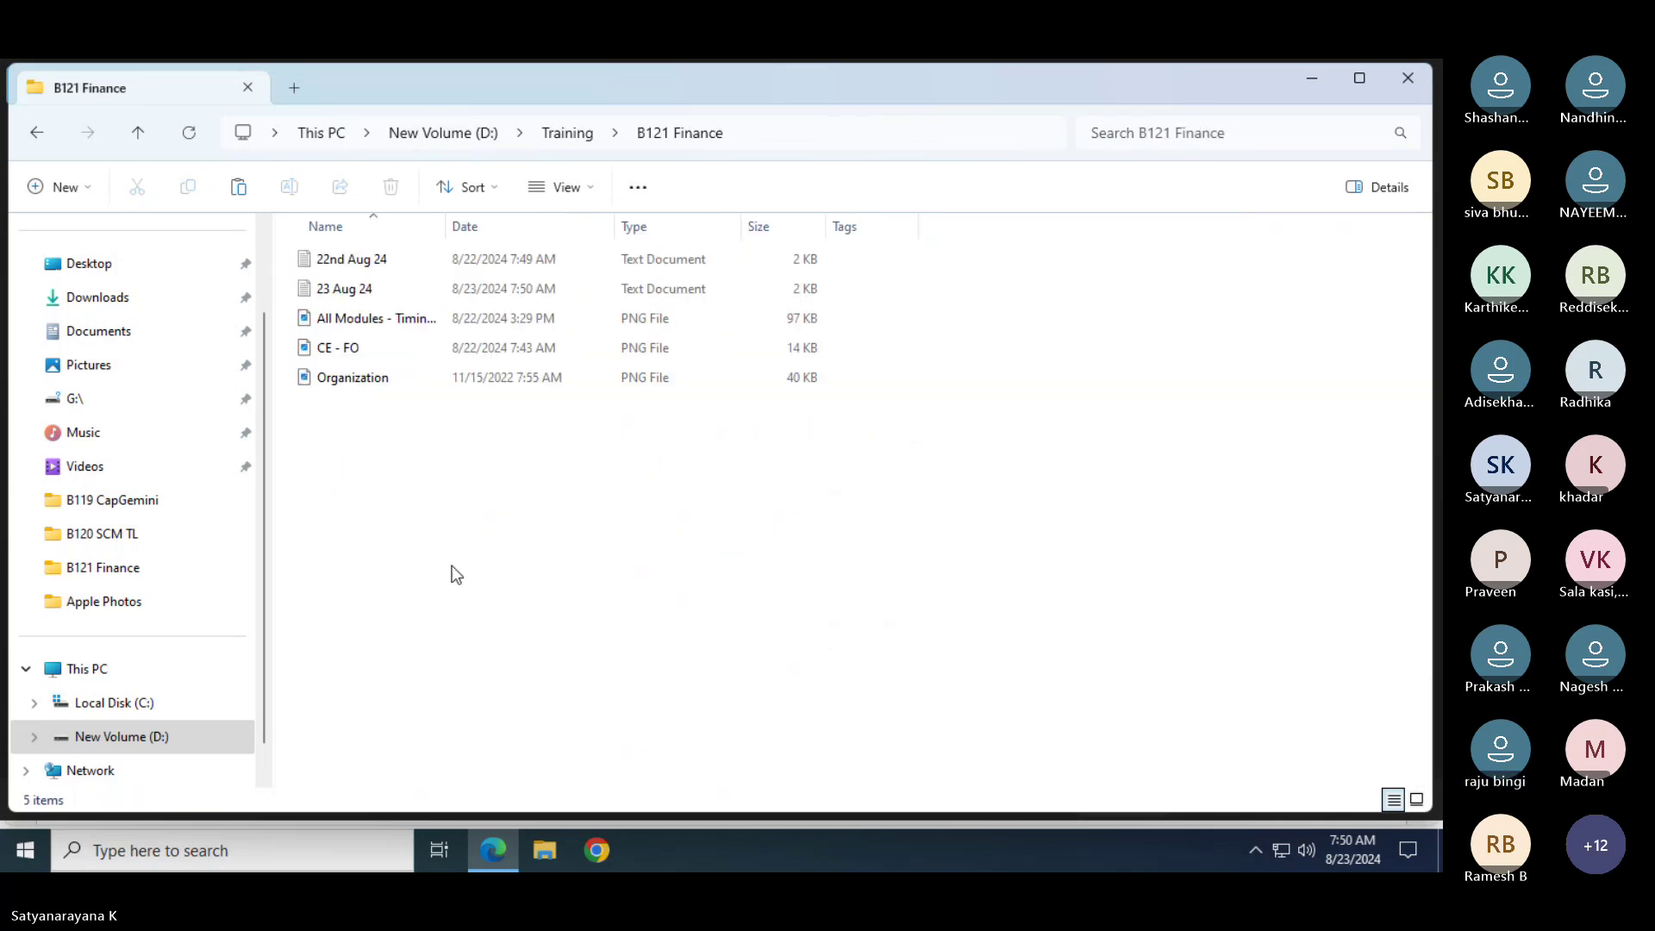
key(ctrl+v)
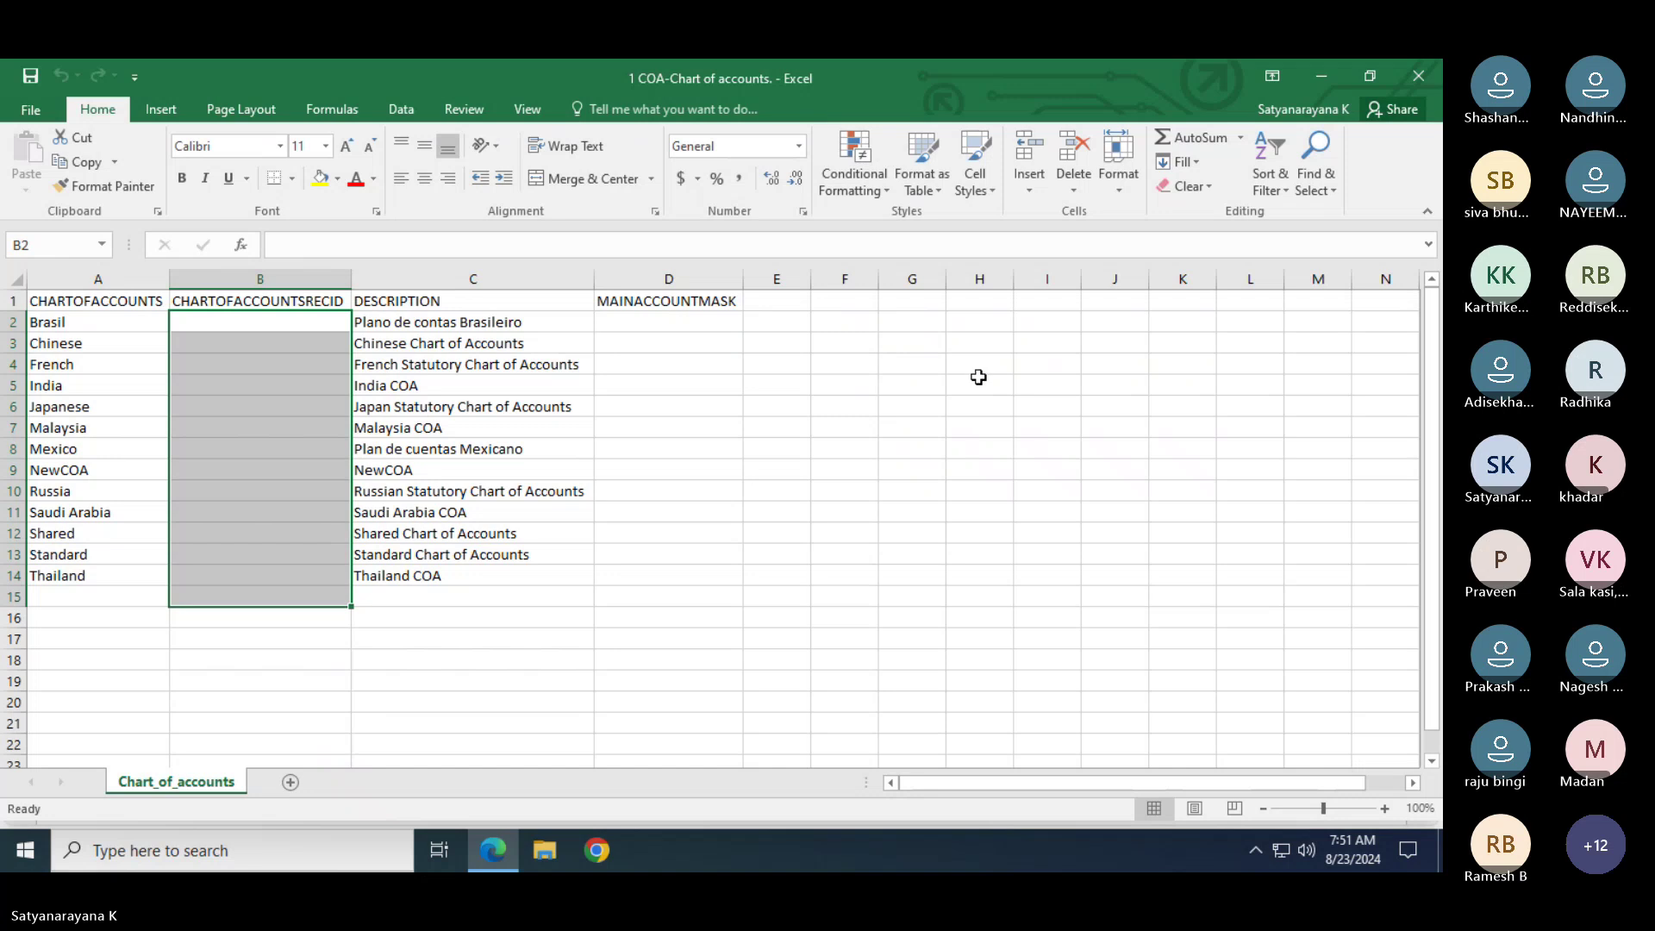
click(1420, 77)
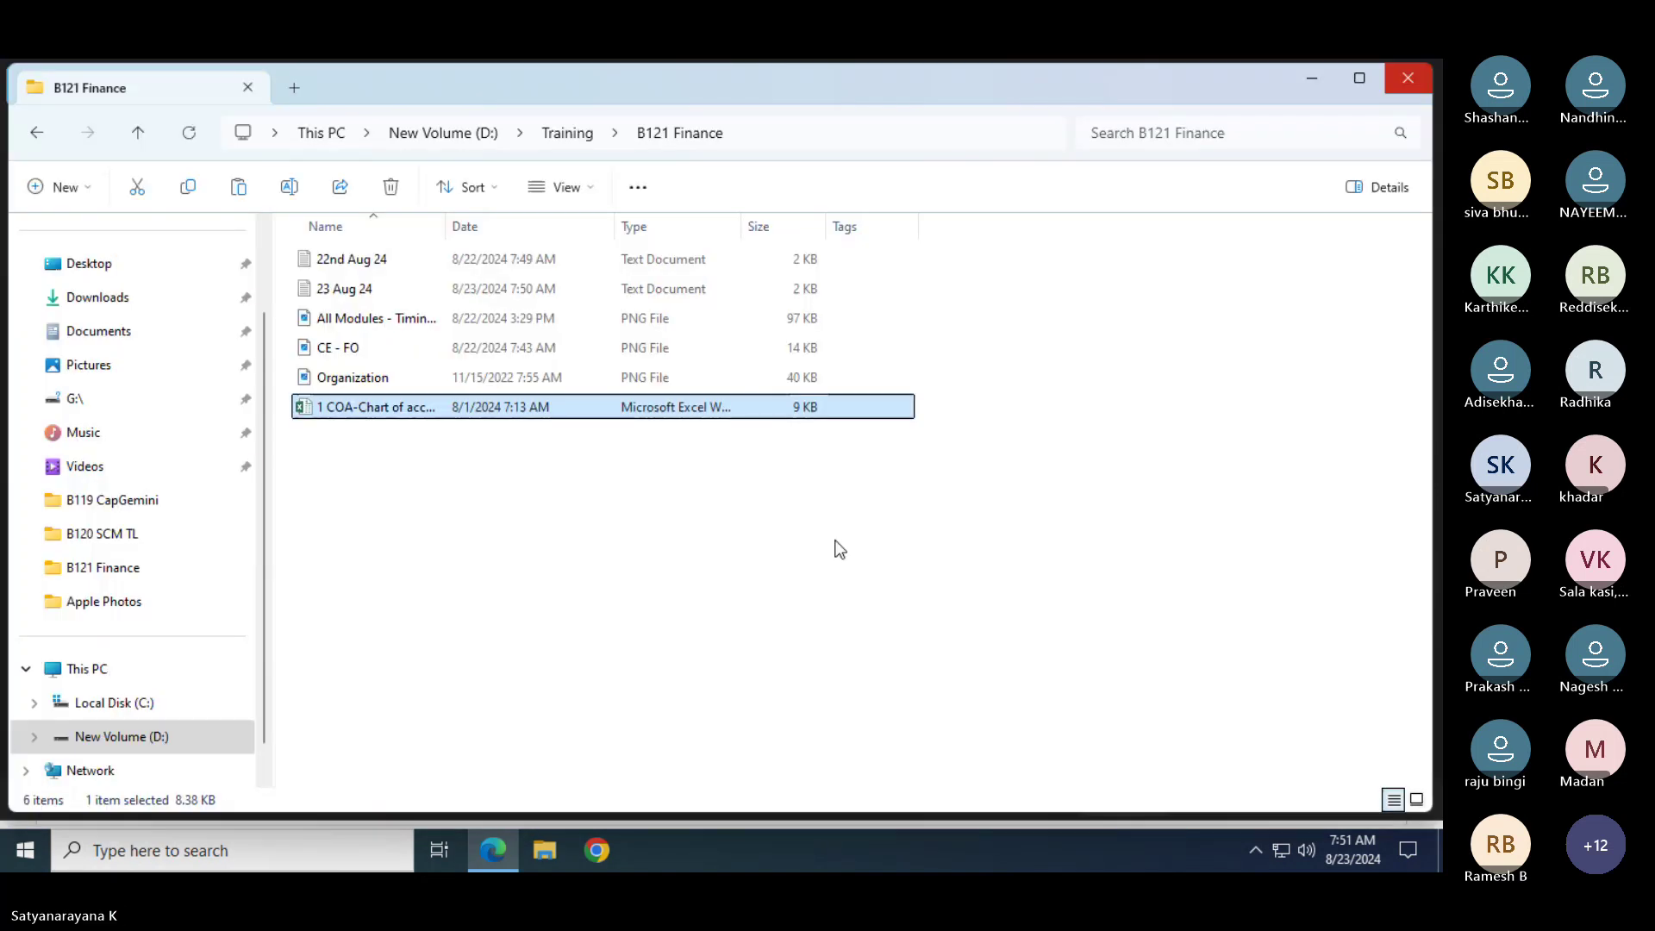
Go back to the 7AM B116 FIN folder under Old trainings and copy the Chart of Accounts workbook
click(576, 135)
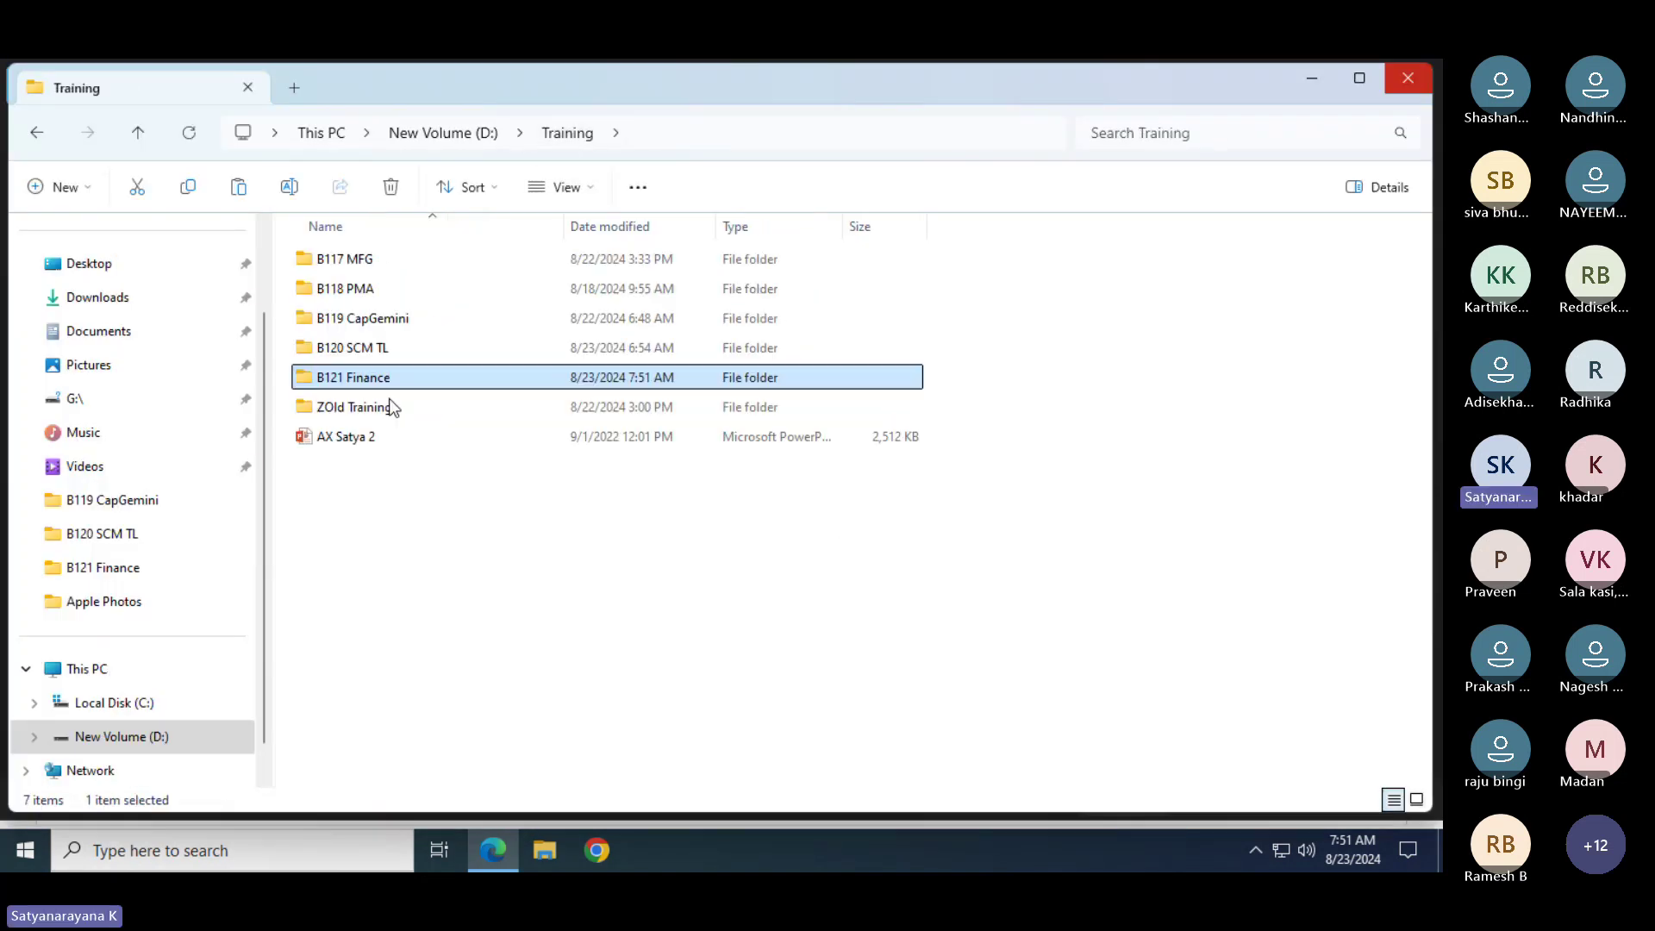
double_click(345, 405)
double_click(332, 466)
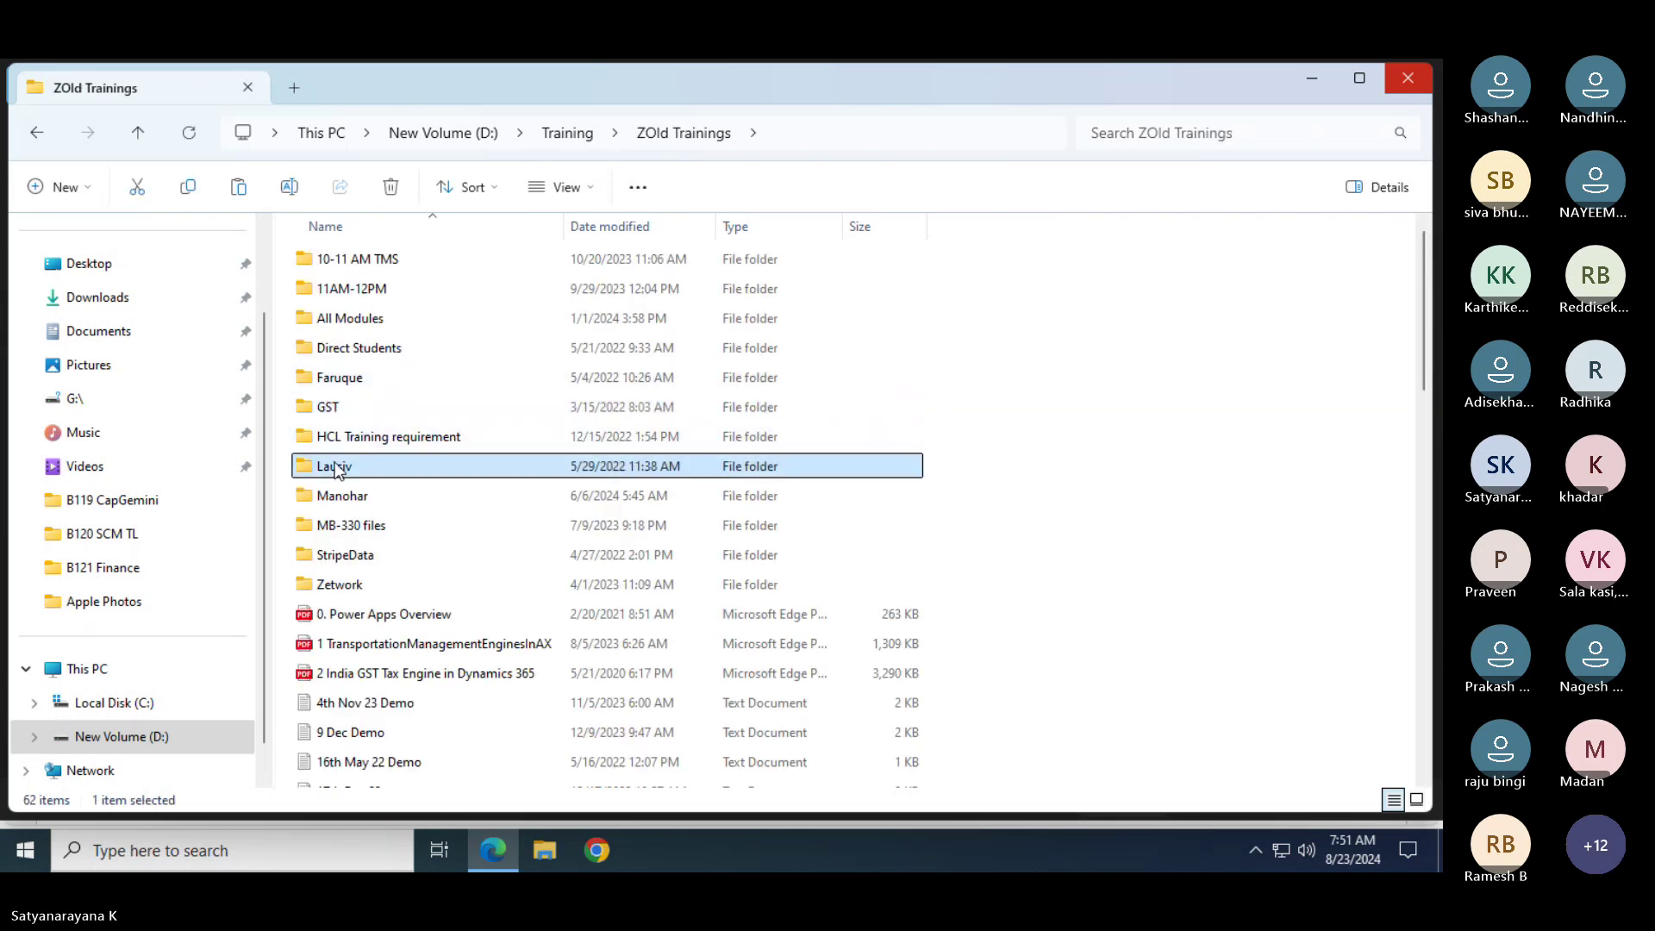
double_click(326, 357)
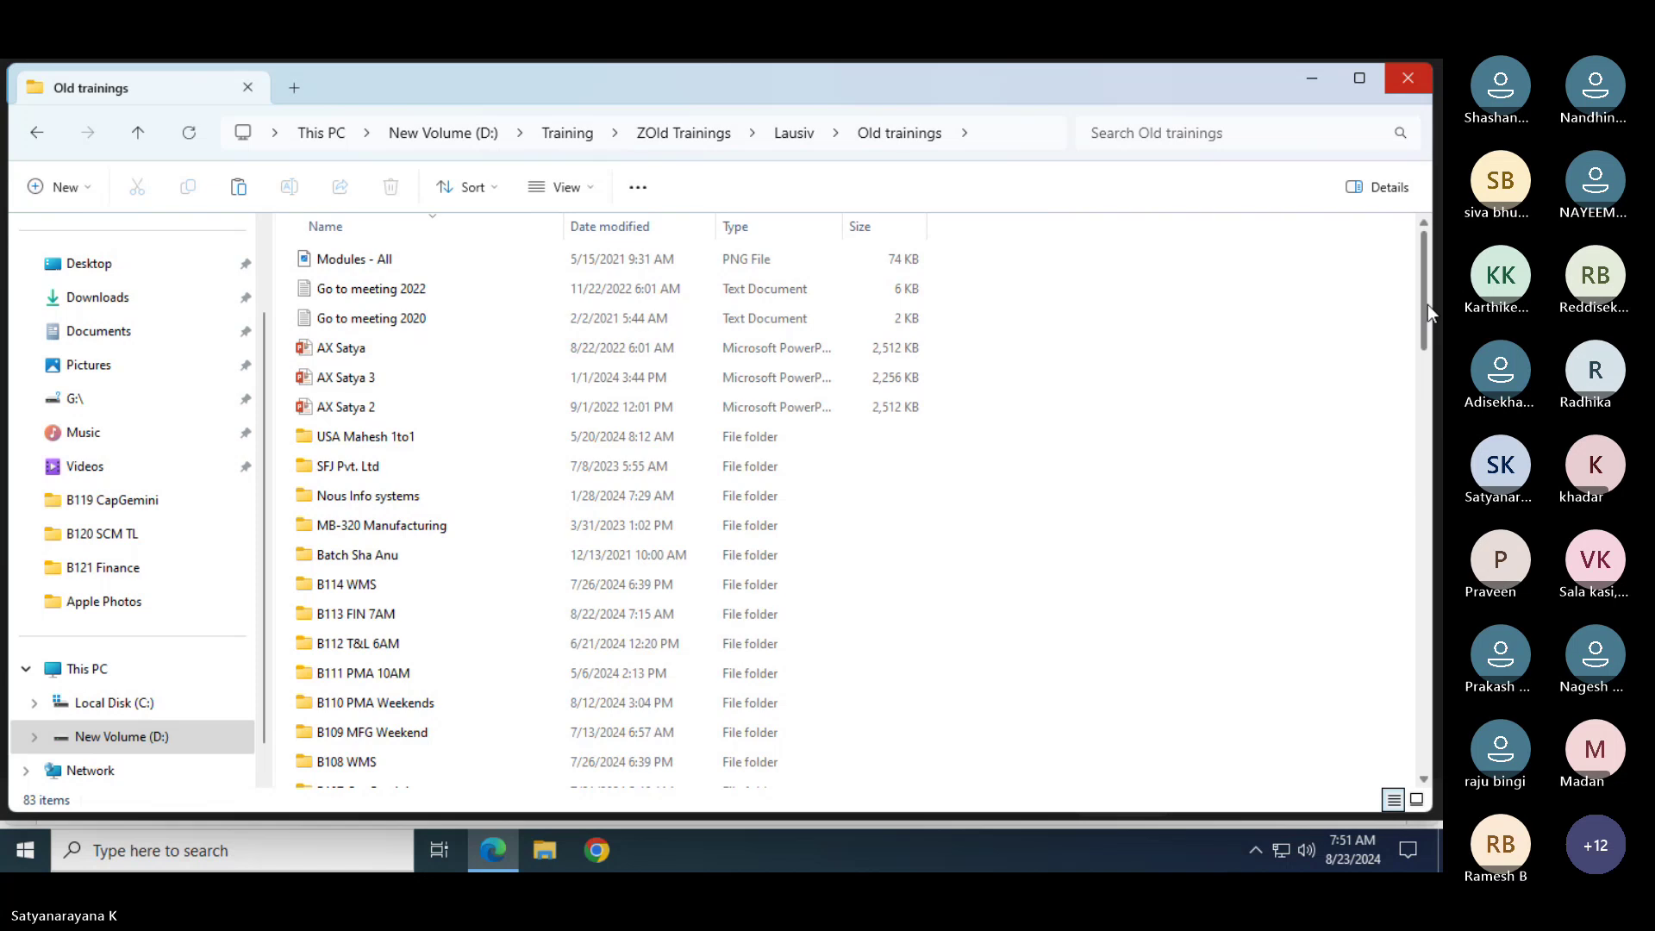
drag(1423, 303, 1439, 780)
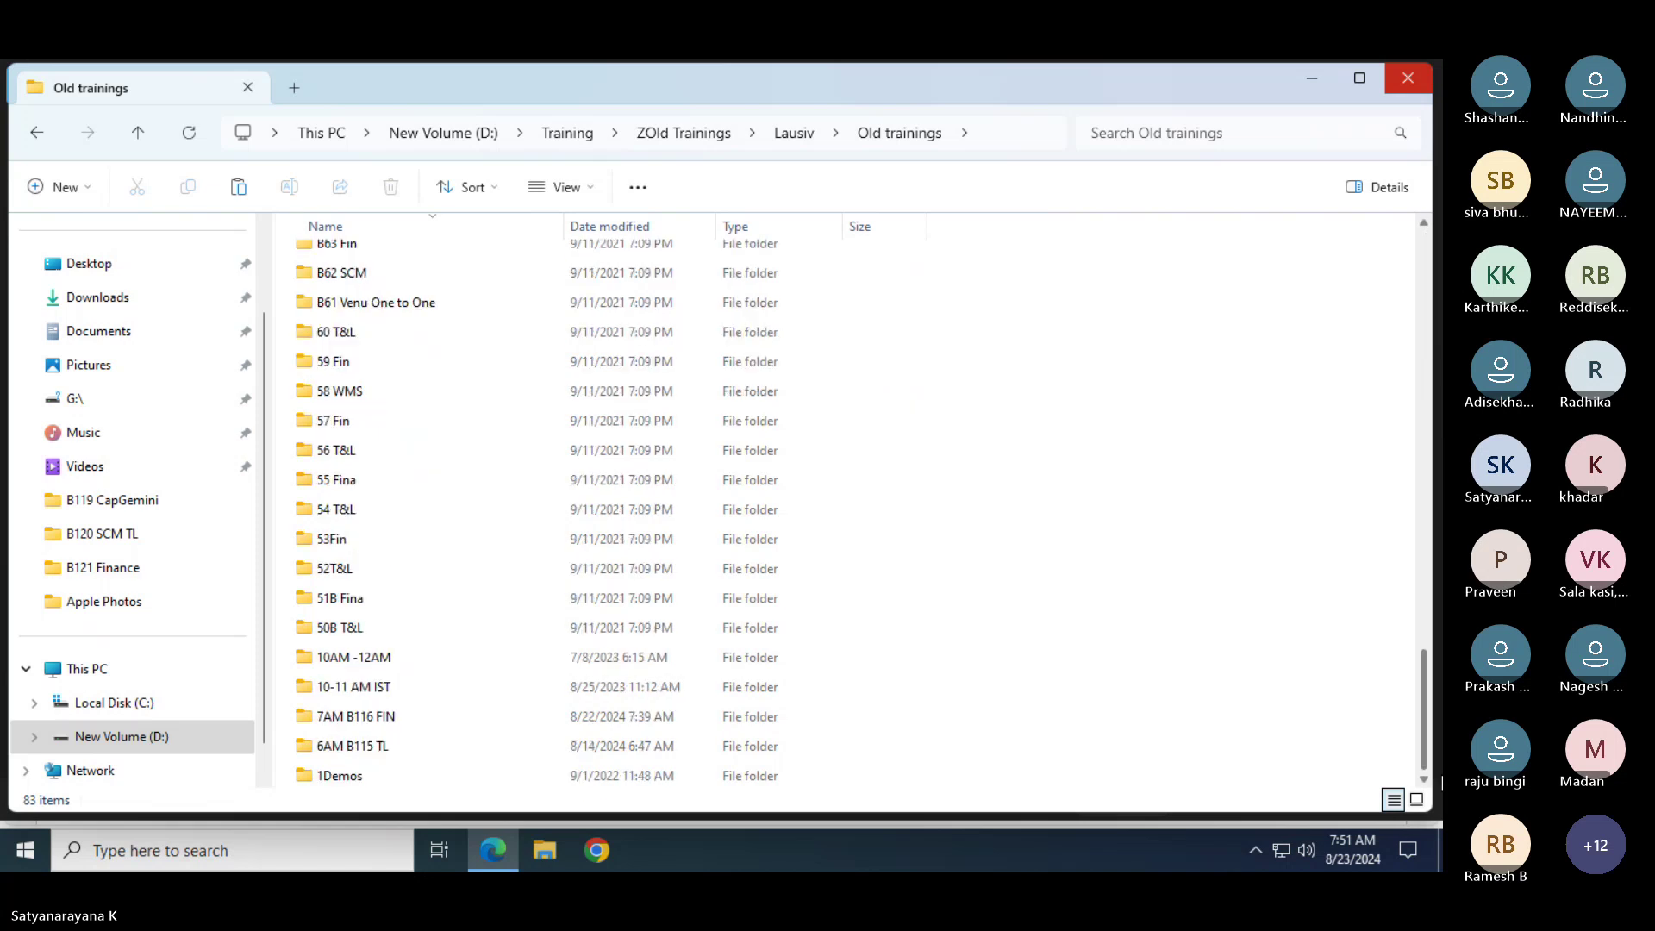
double_click(344, 720)
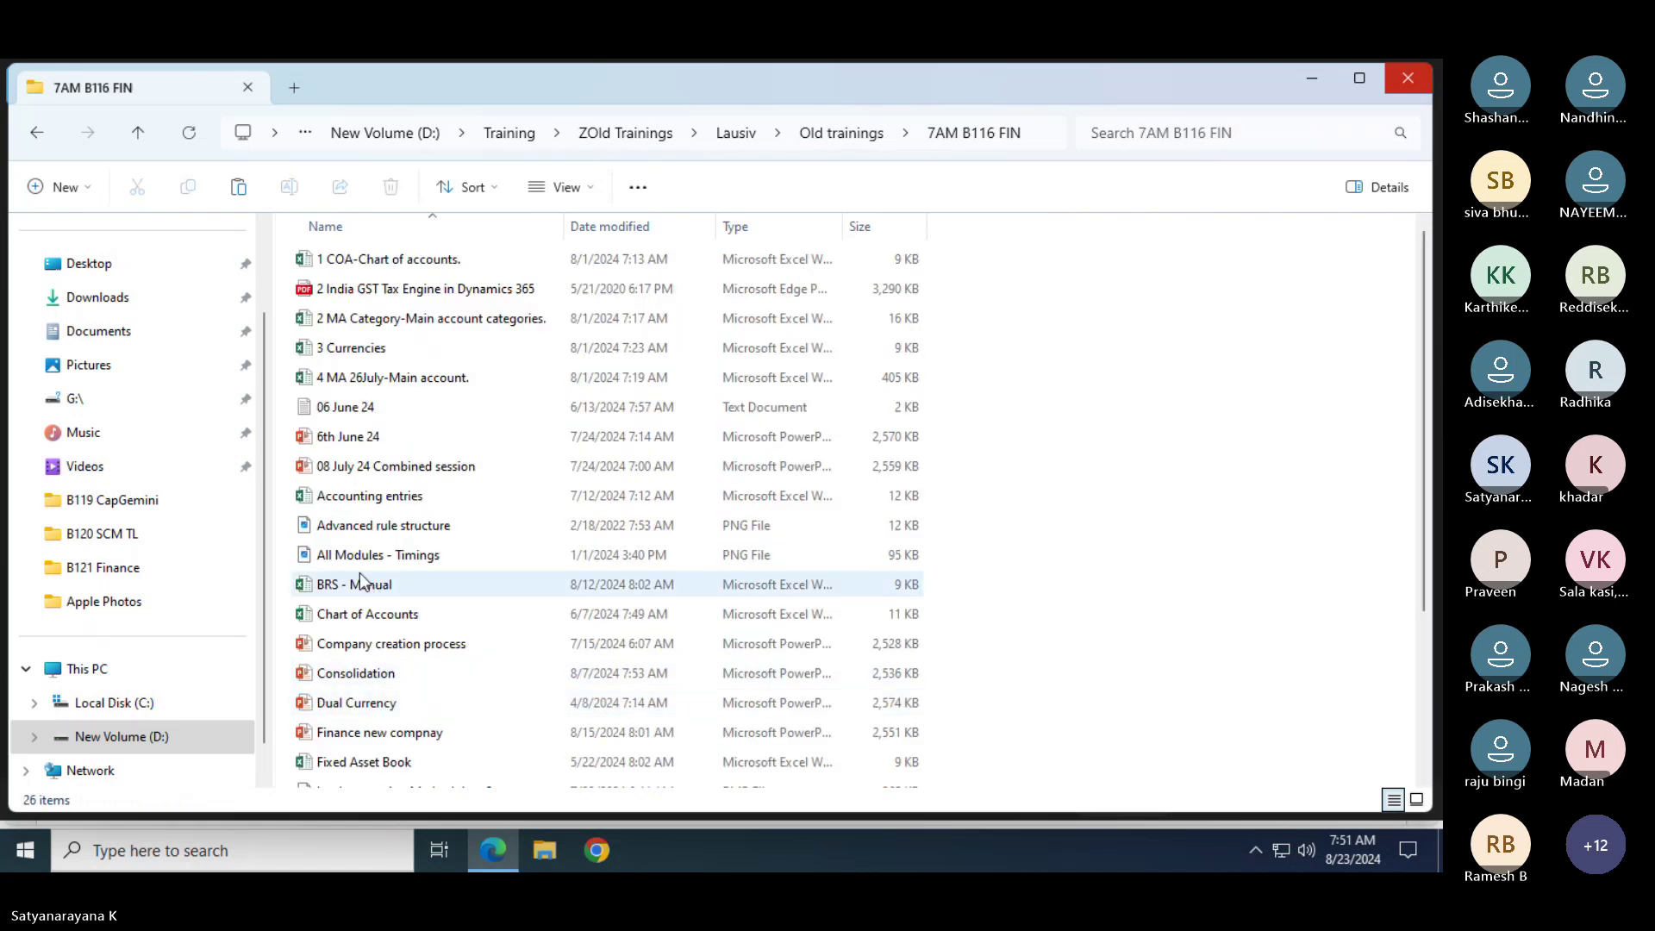
click(359, 611)
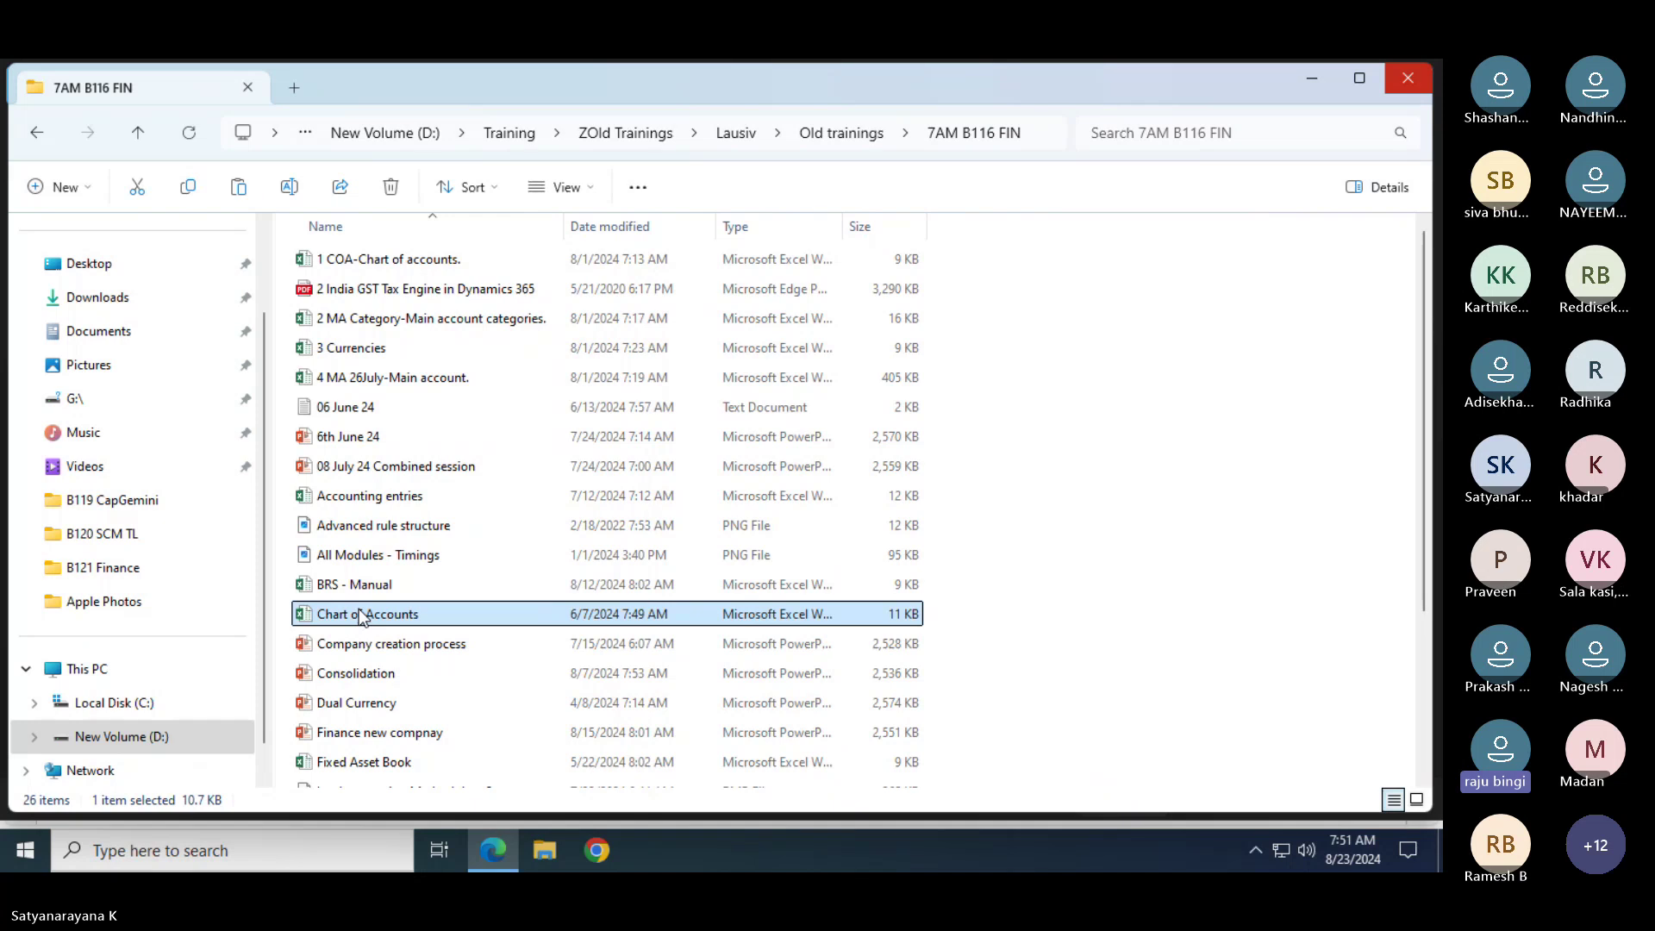
Paste the Chart of Accounts workbook into the B121 Finance folder and delete the 1 COA-Chart of accounts workbook there
click(510, 134)
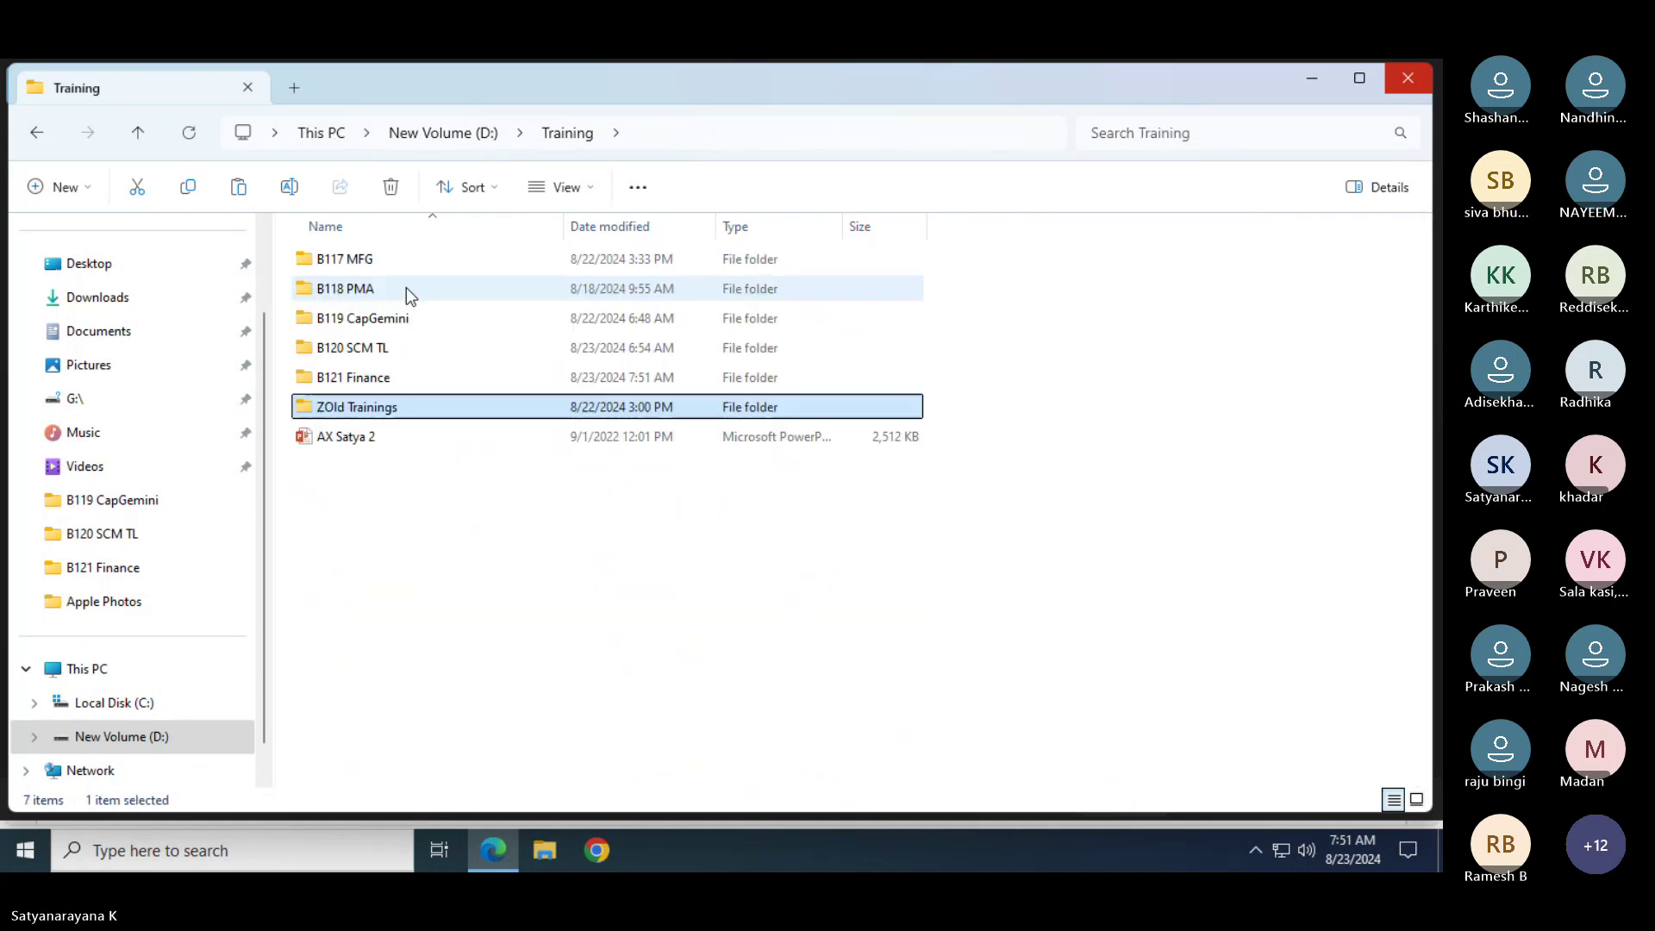
double_click(354, 378)
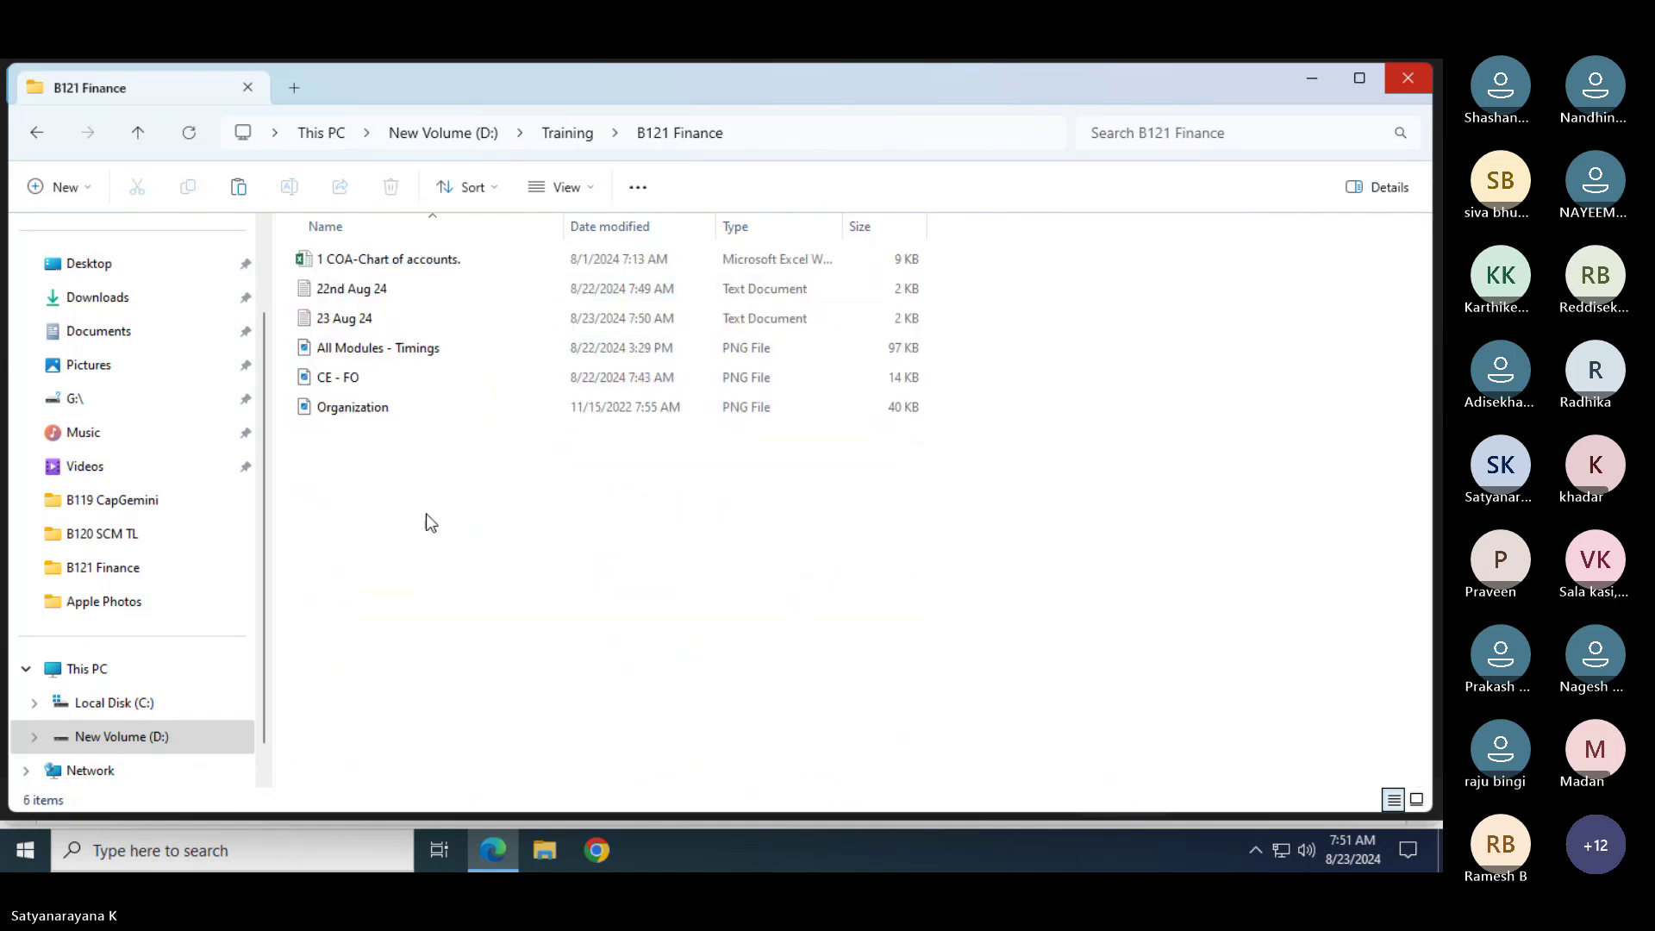
key(ctrl+v)
click(357, 263)
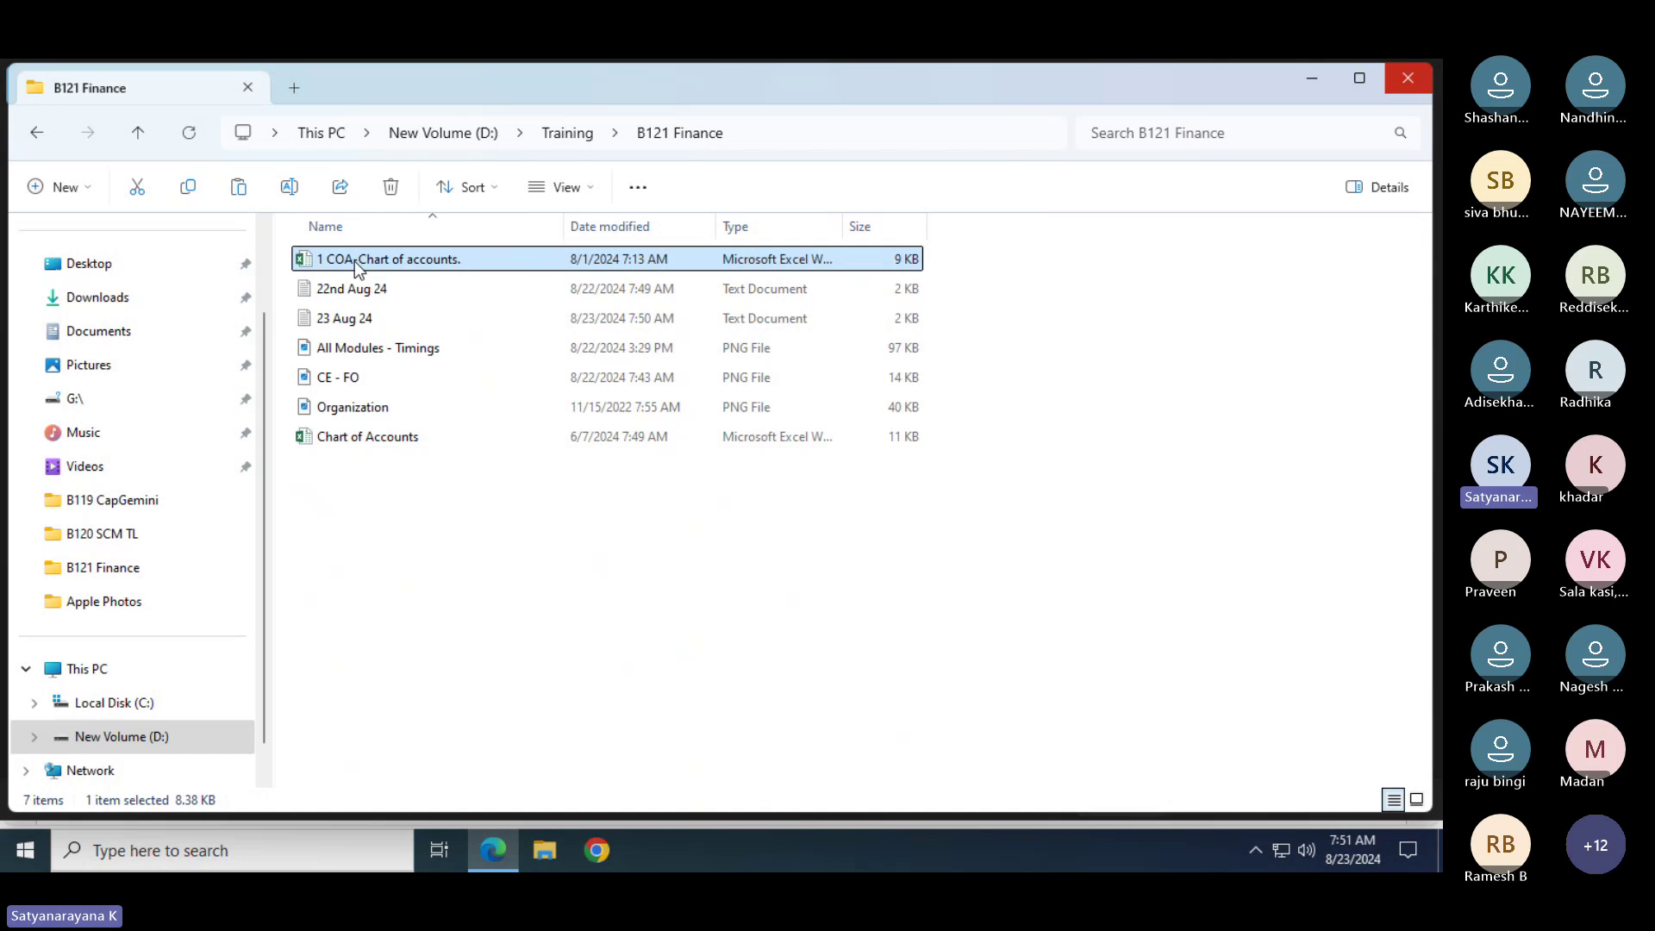
key(Delete)
Open the Chart of Accounts workbook from B121 Finance in Excel and select the Sales revenue a/c Cr cell G9
double_click(321, 409)
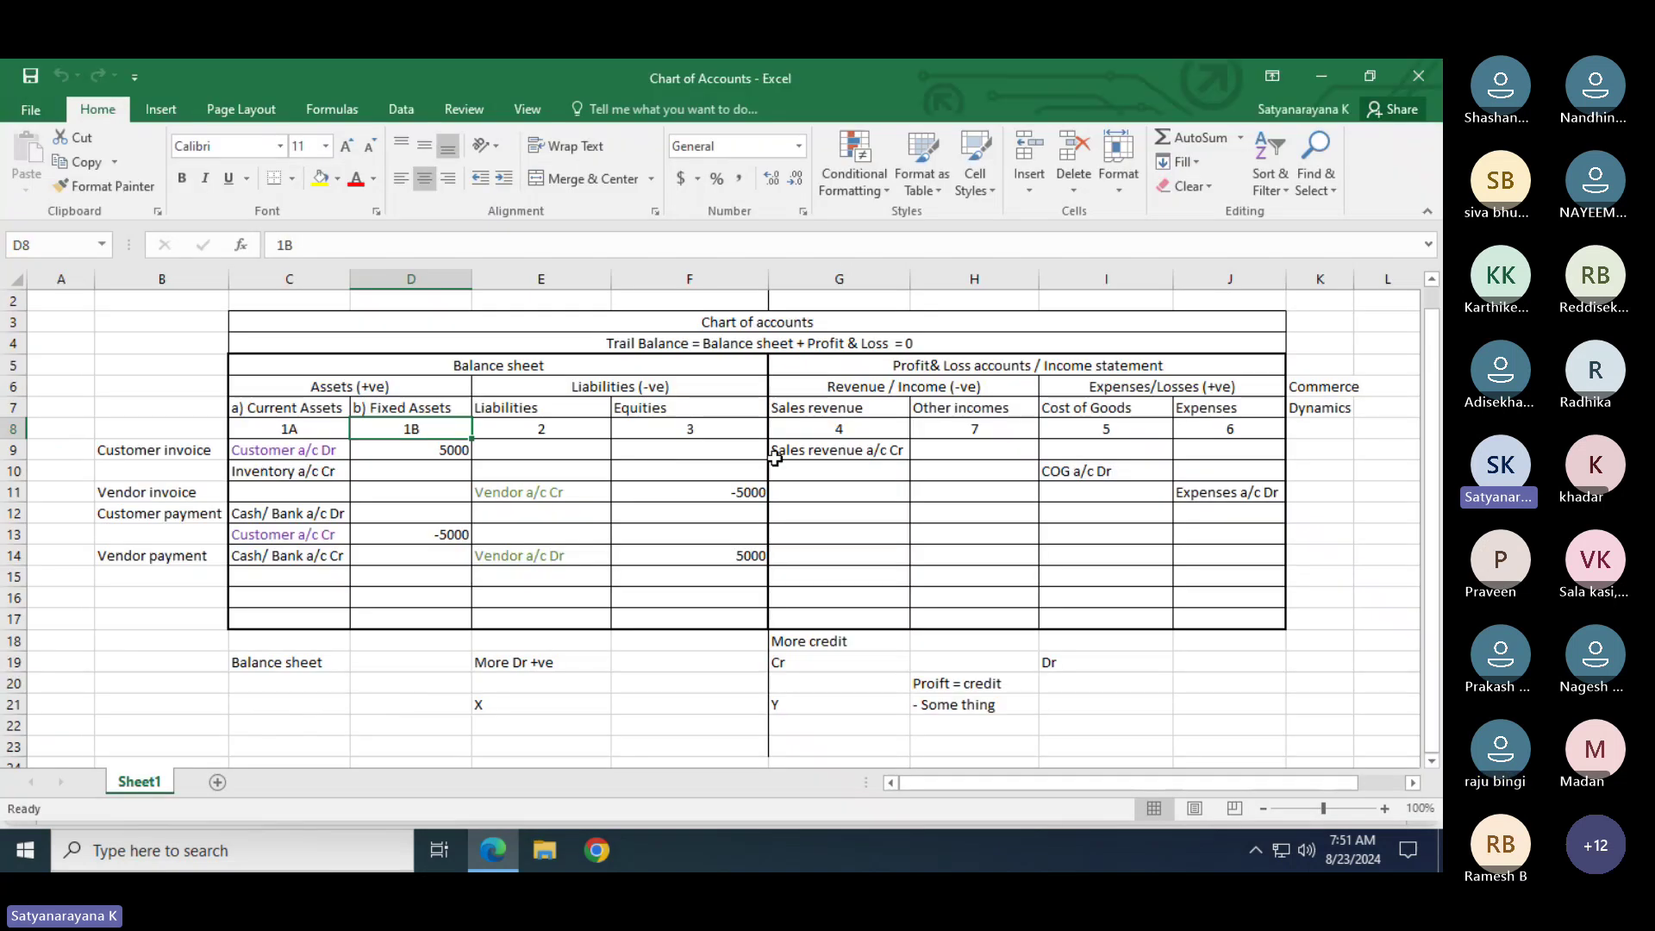
click(775, 456)
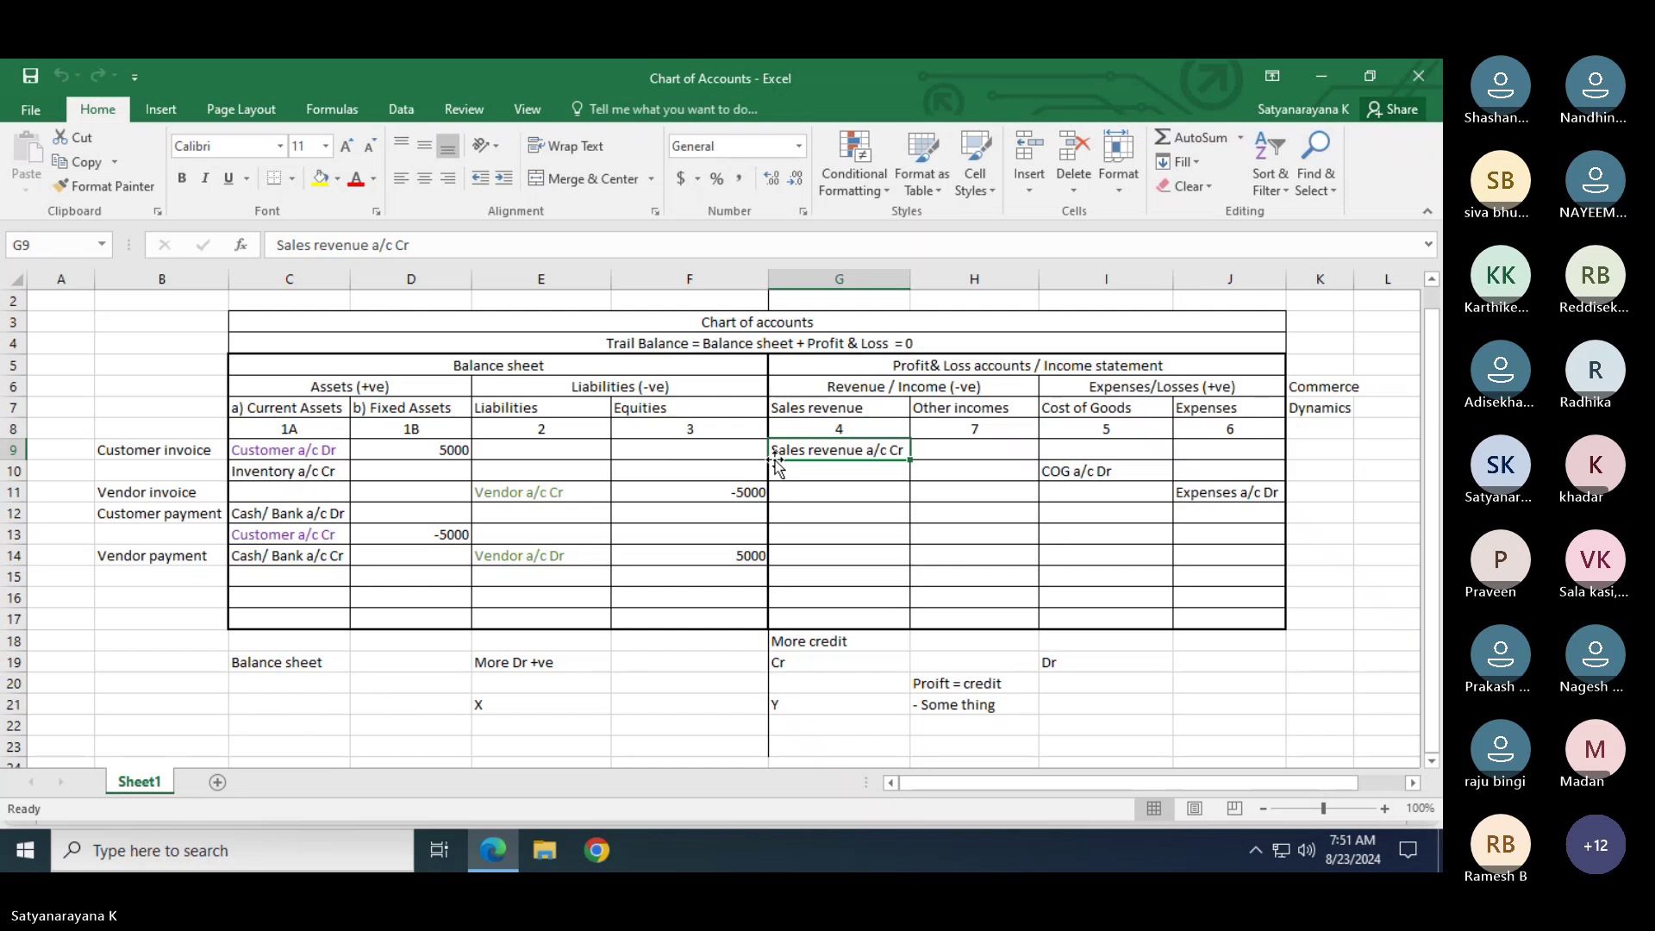
Check the four journal entries in the 23 Aug 24.txt notes, then return to the Chart of Accounts workbook and select cell F11
key(alt+Tab)
key(alt+Tab)
key(alt+Tab)
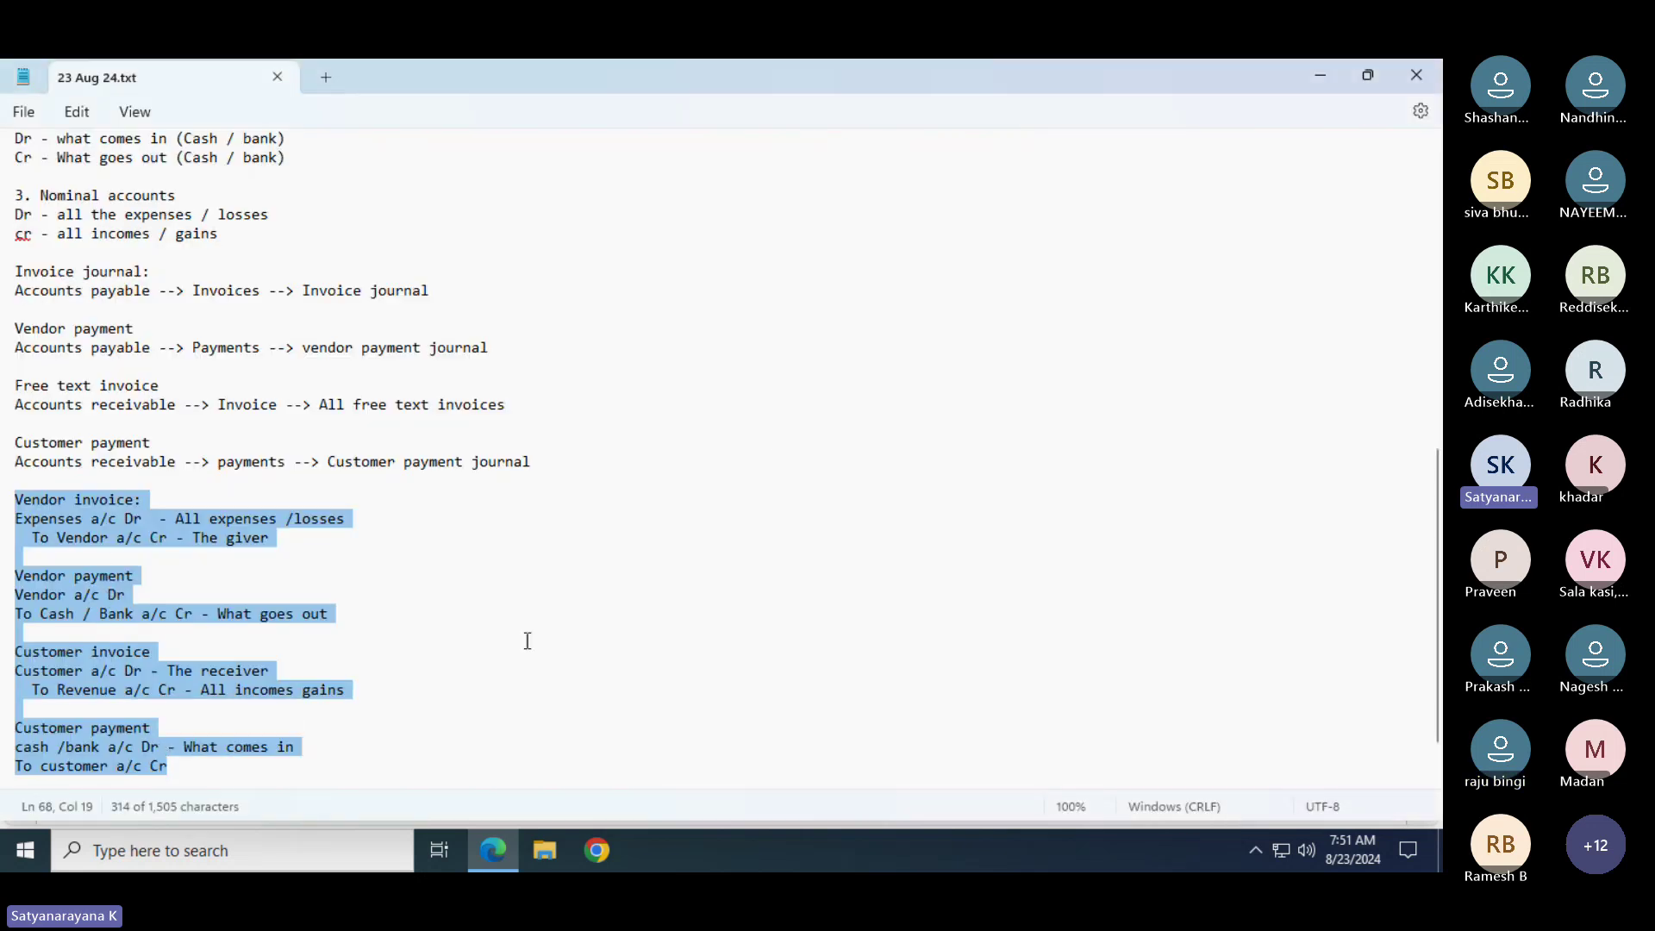
key(alt+Tab)
click(669, 491)
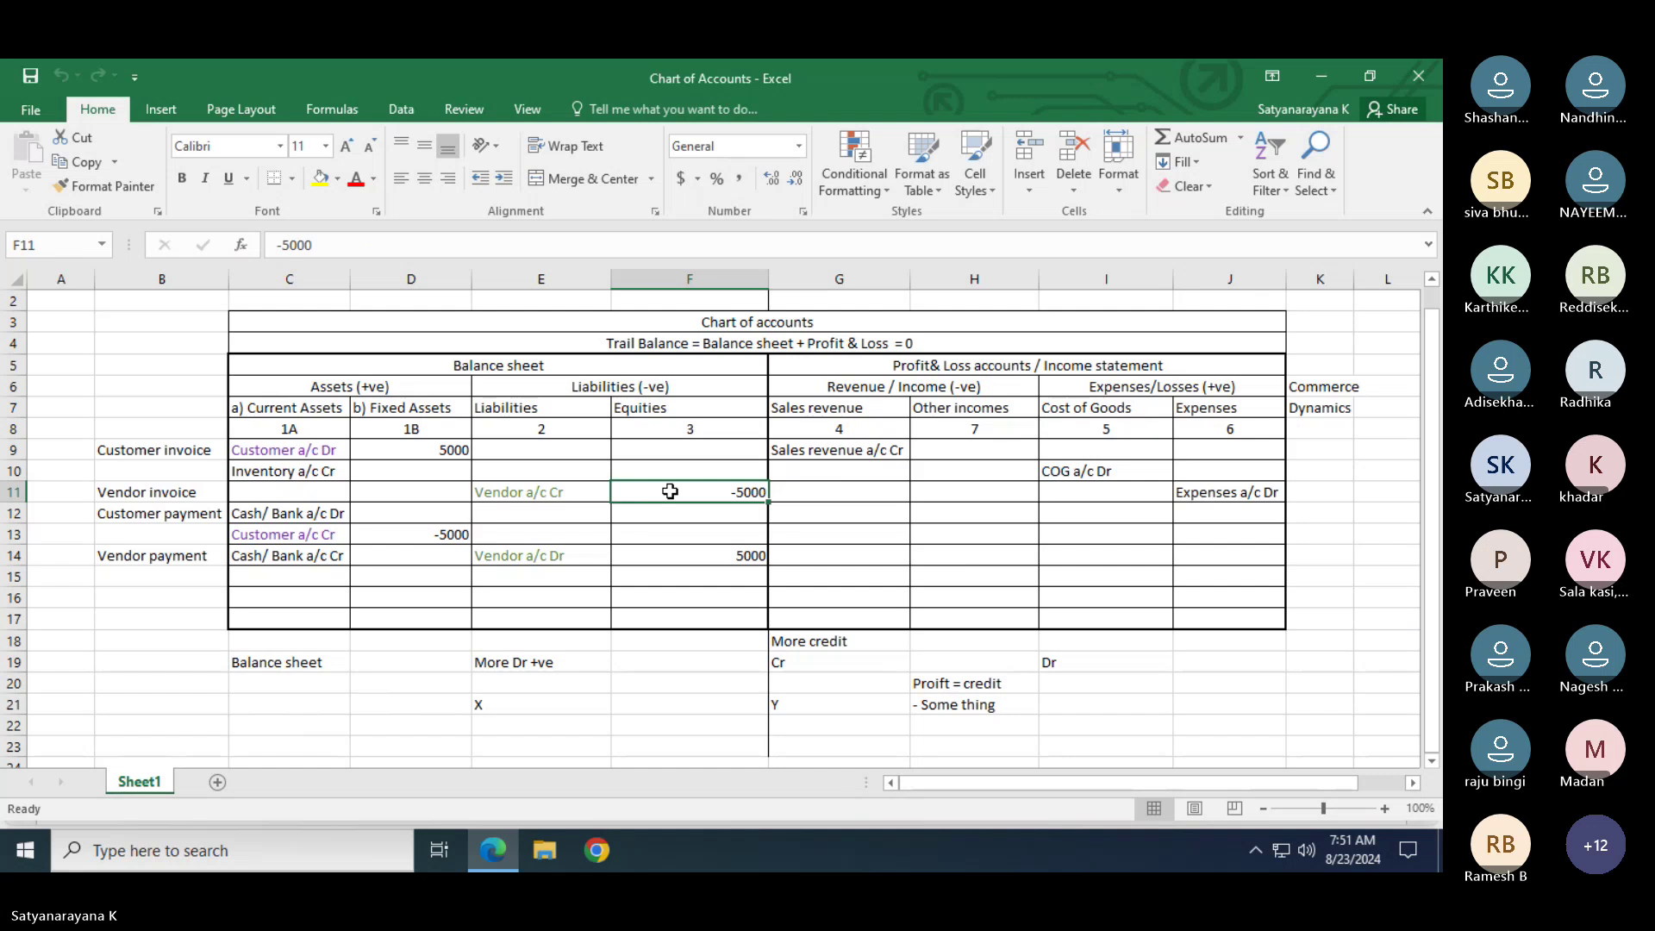
Go through the Chart of accounts title, the Balance sheet and Profit & Loss headings, and their assets, liabilities, revenue and expenses groups
click(754, 320)
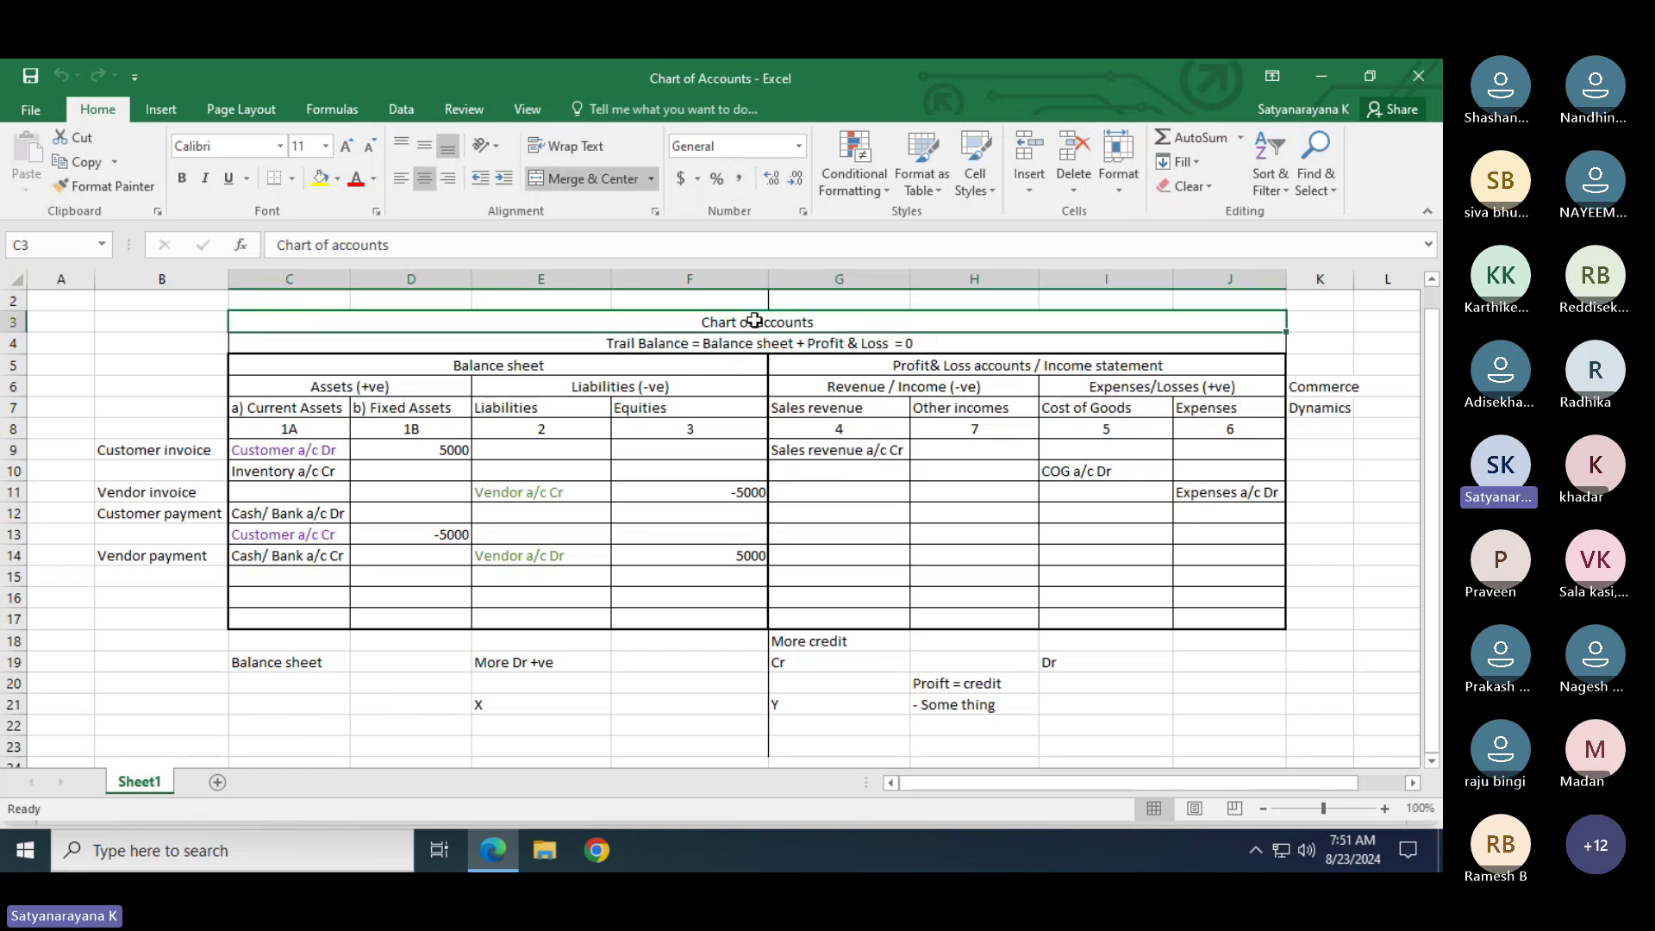
click(536, 366)
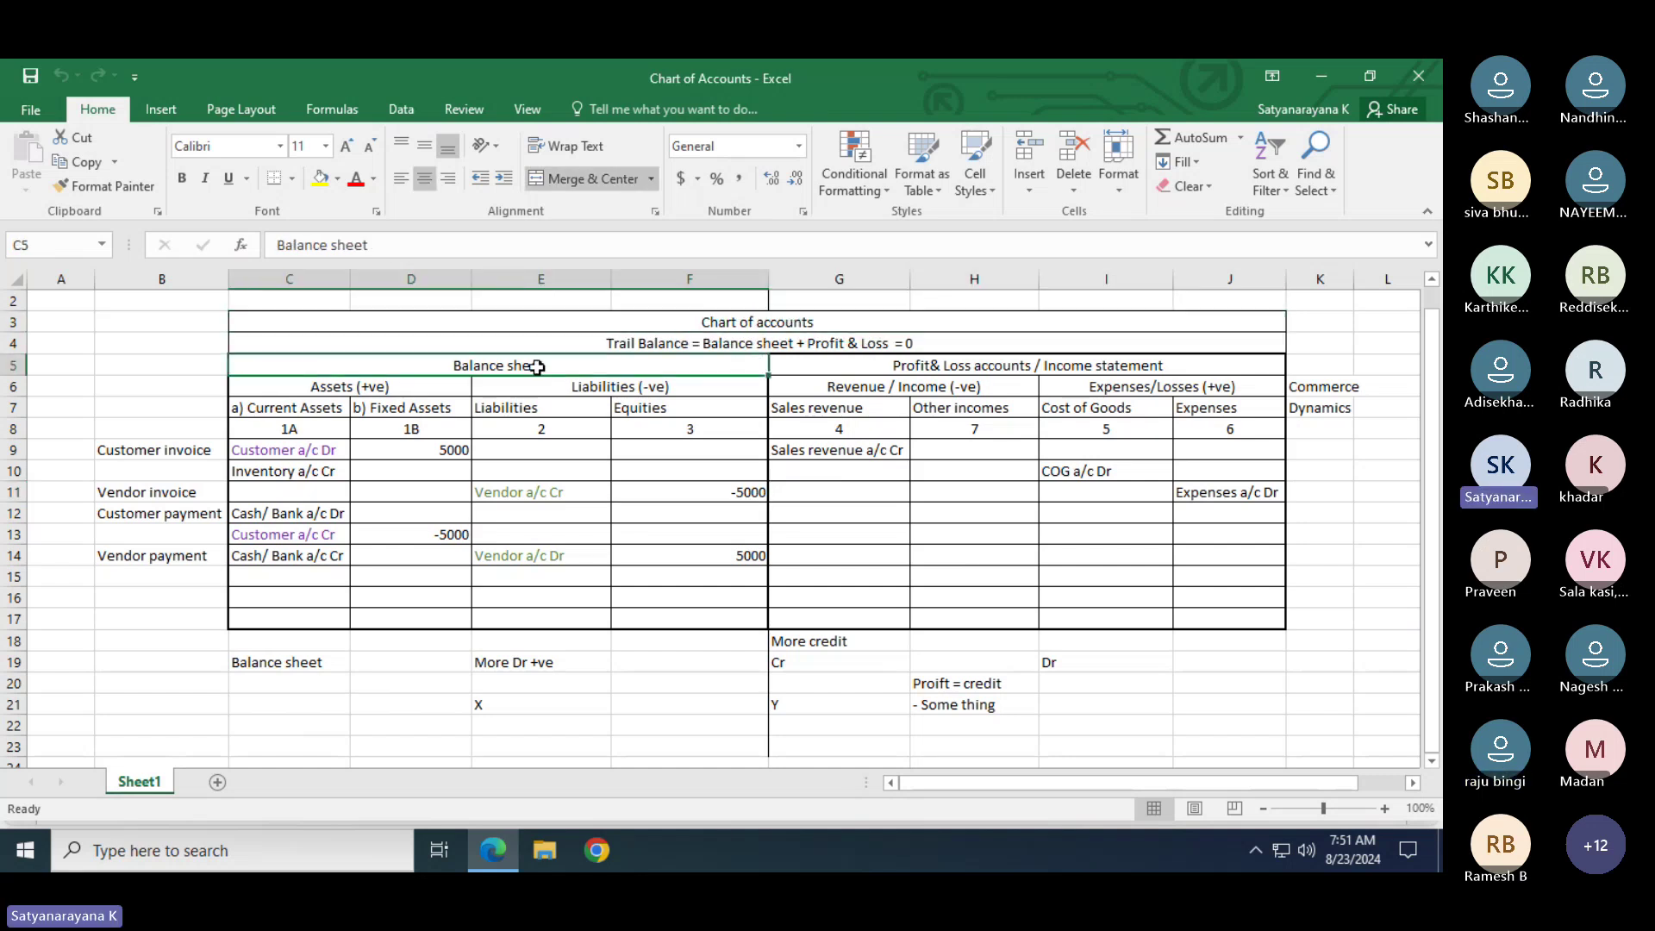
click(942, 366)
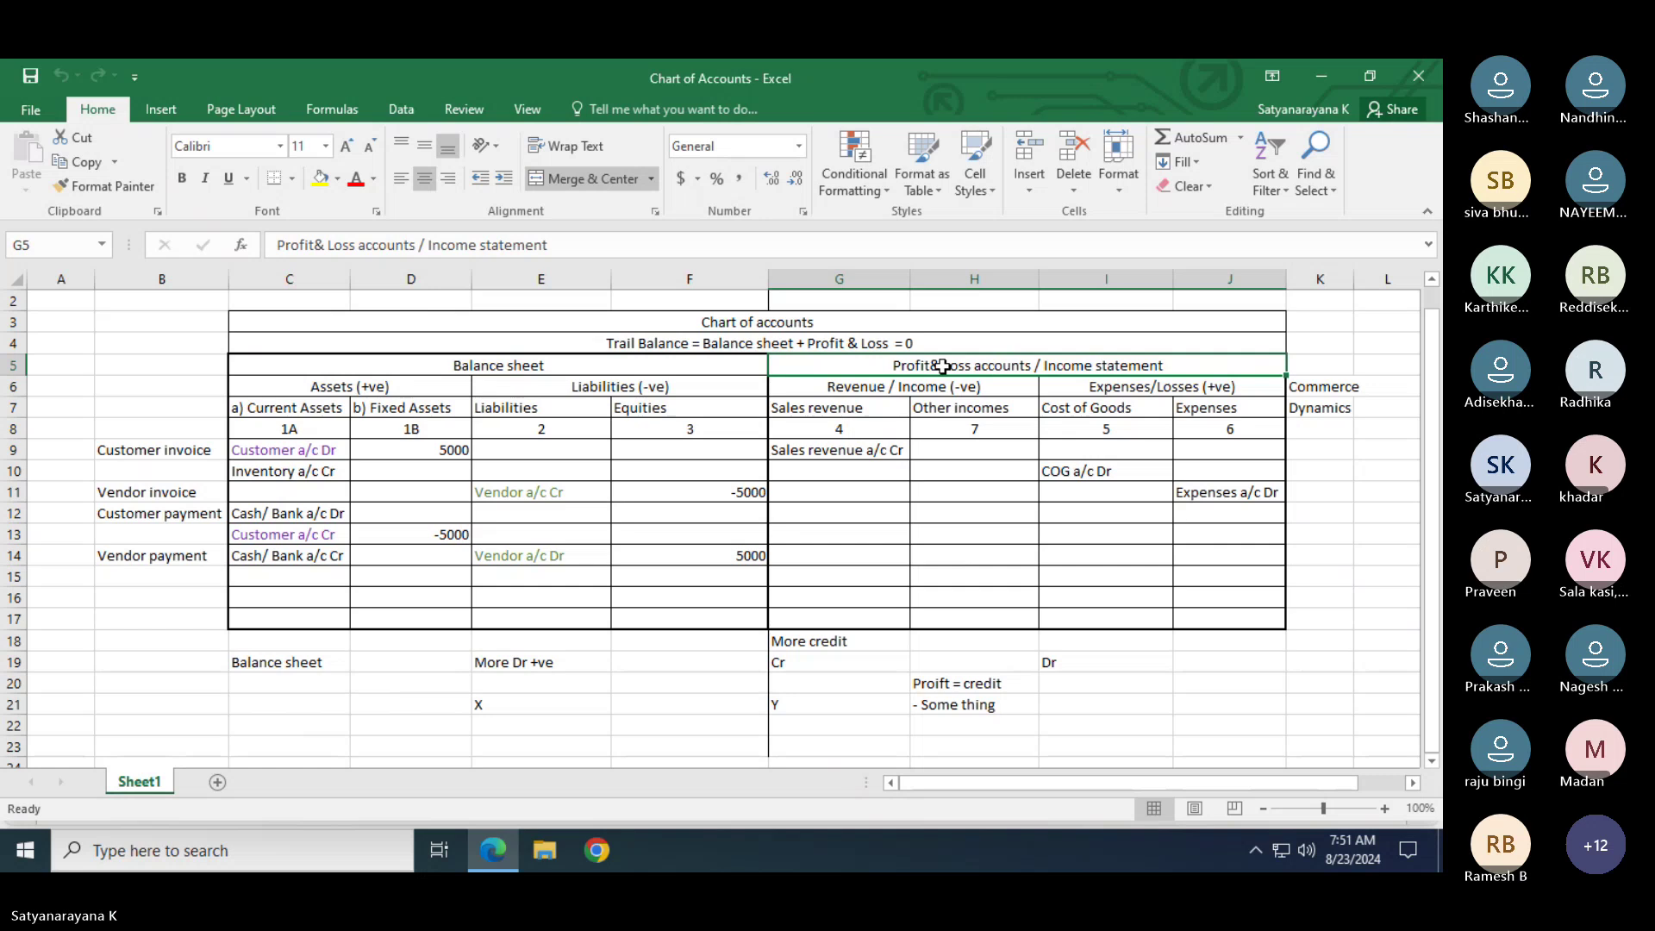
click(341, 386)
click(614, 388)
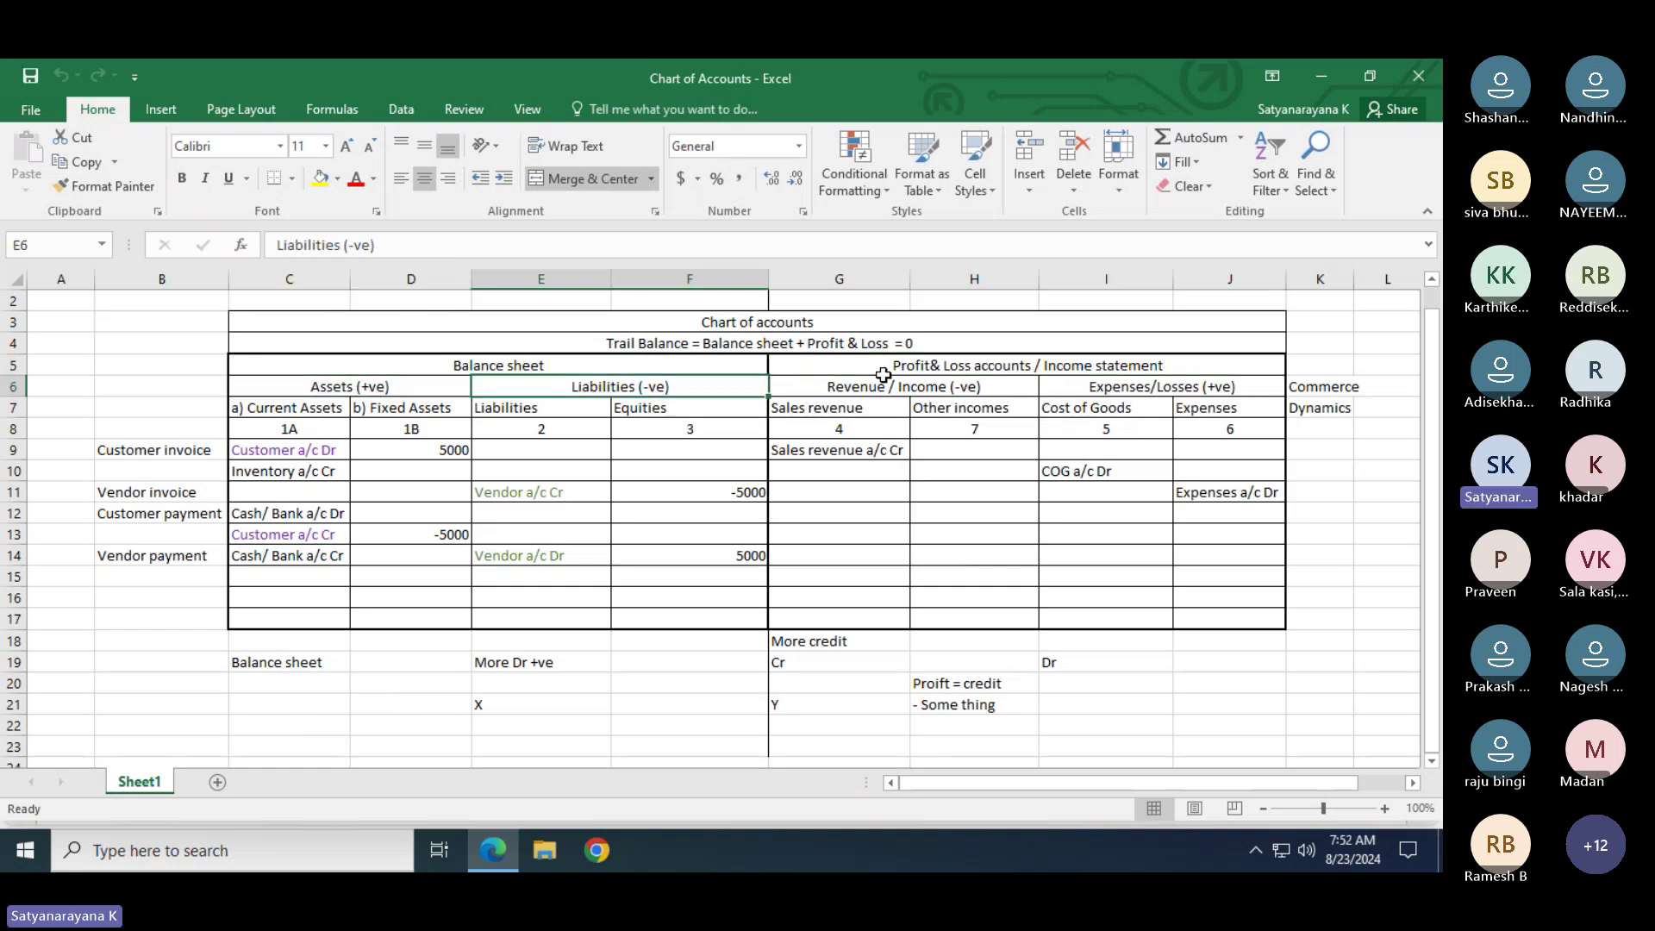
click(946, 362)
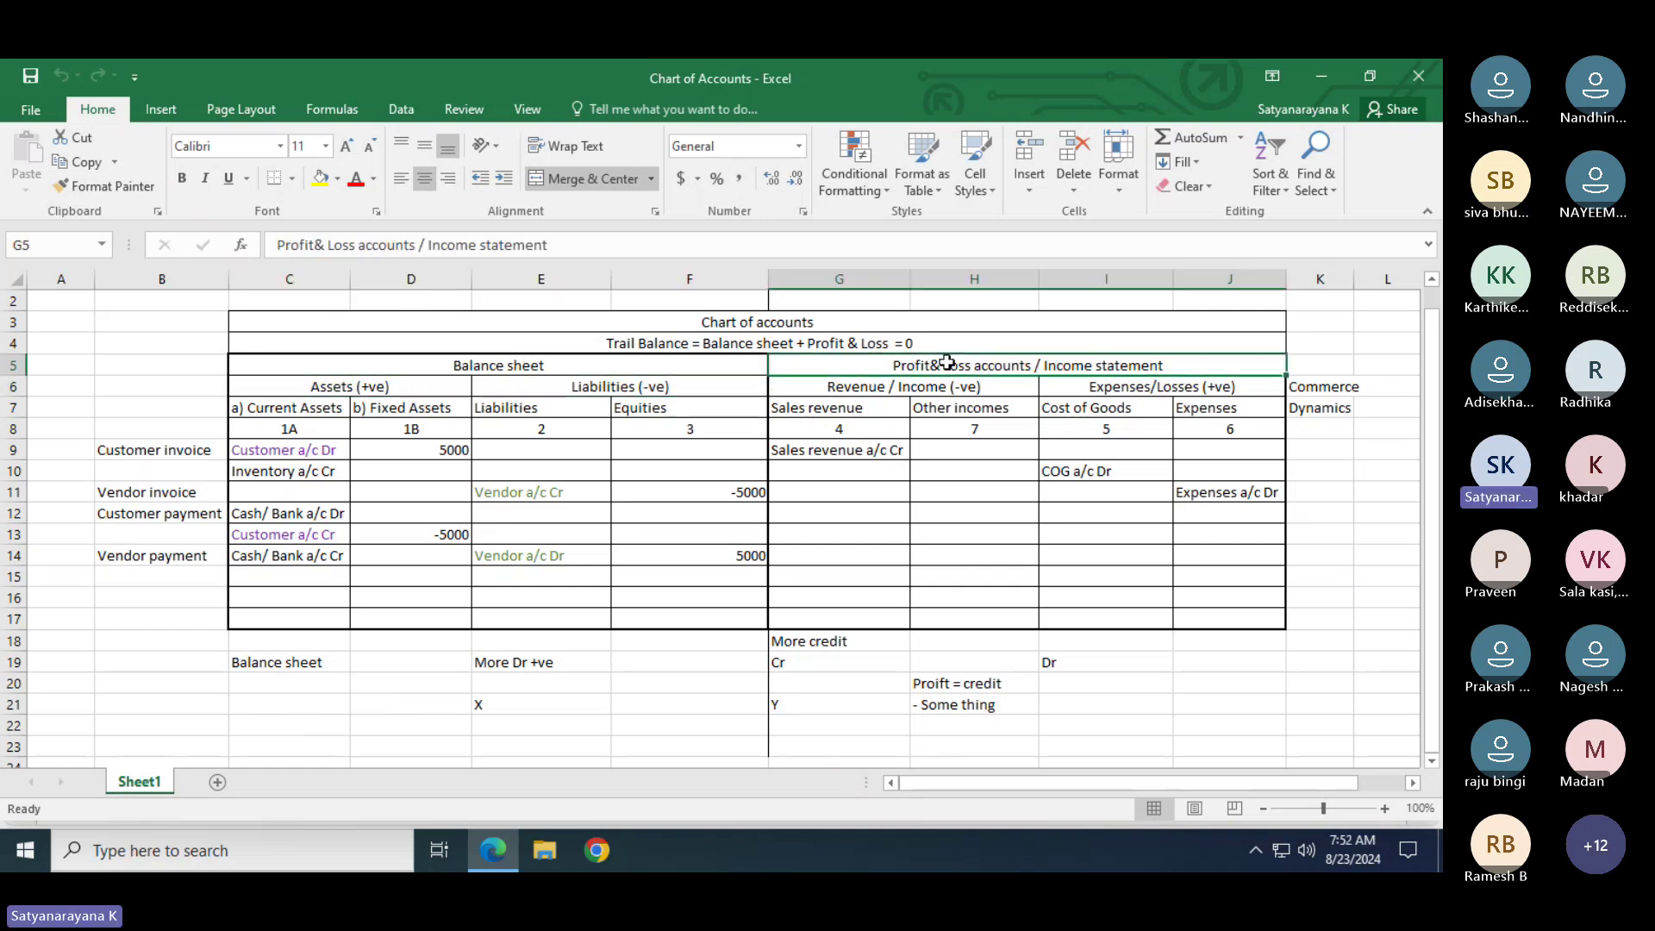
click(902, 389)
click(1154, 388)
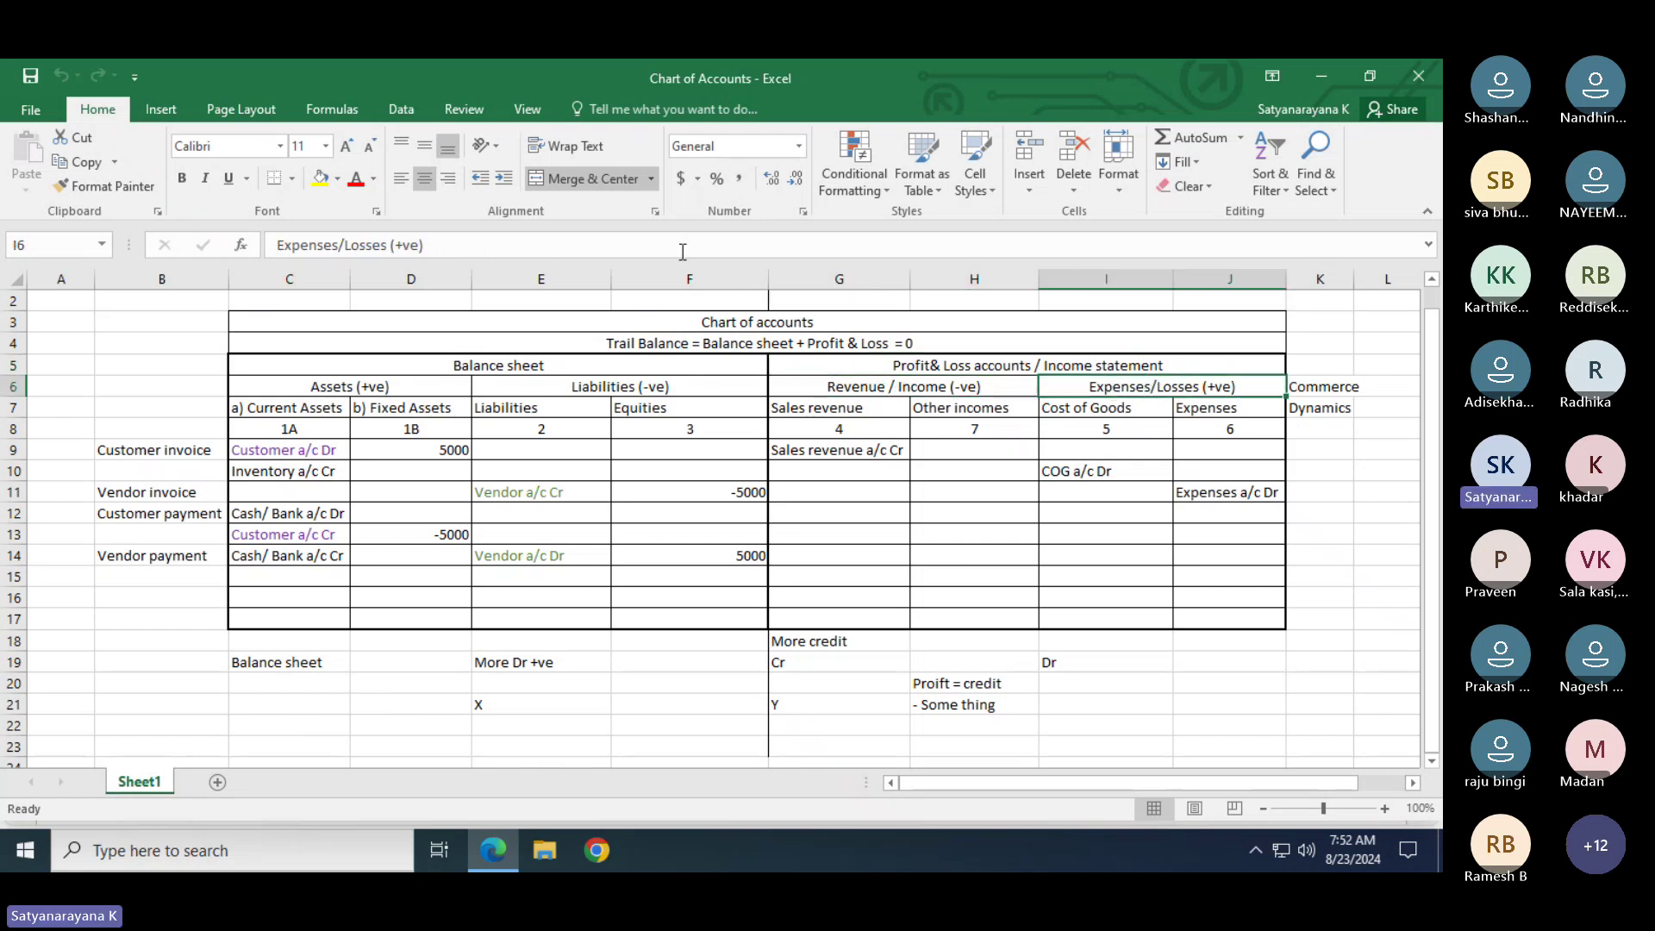
Compare the highlighted vendor and customer entries in the Notepad notes with the Chart of Accounts workbook, ending on empty cell F19
key(alt+Tab)
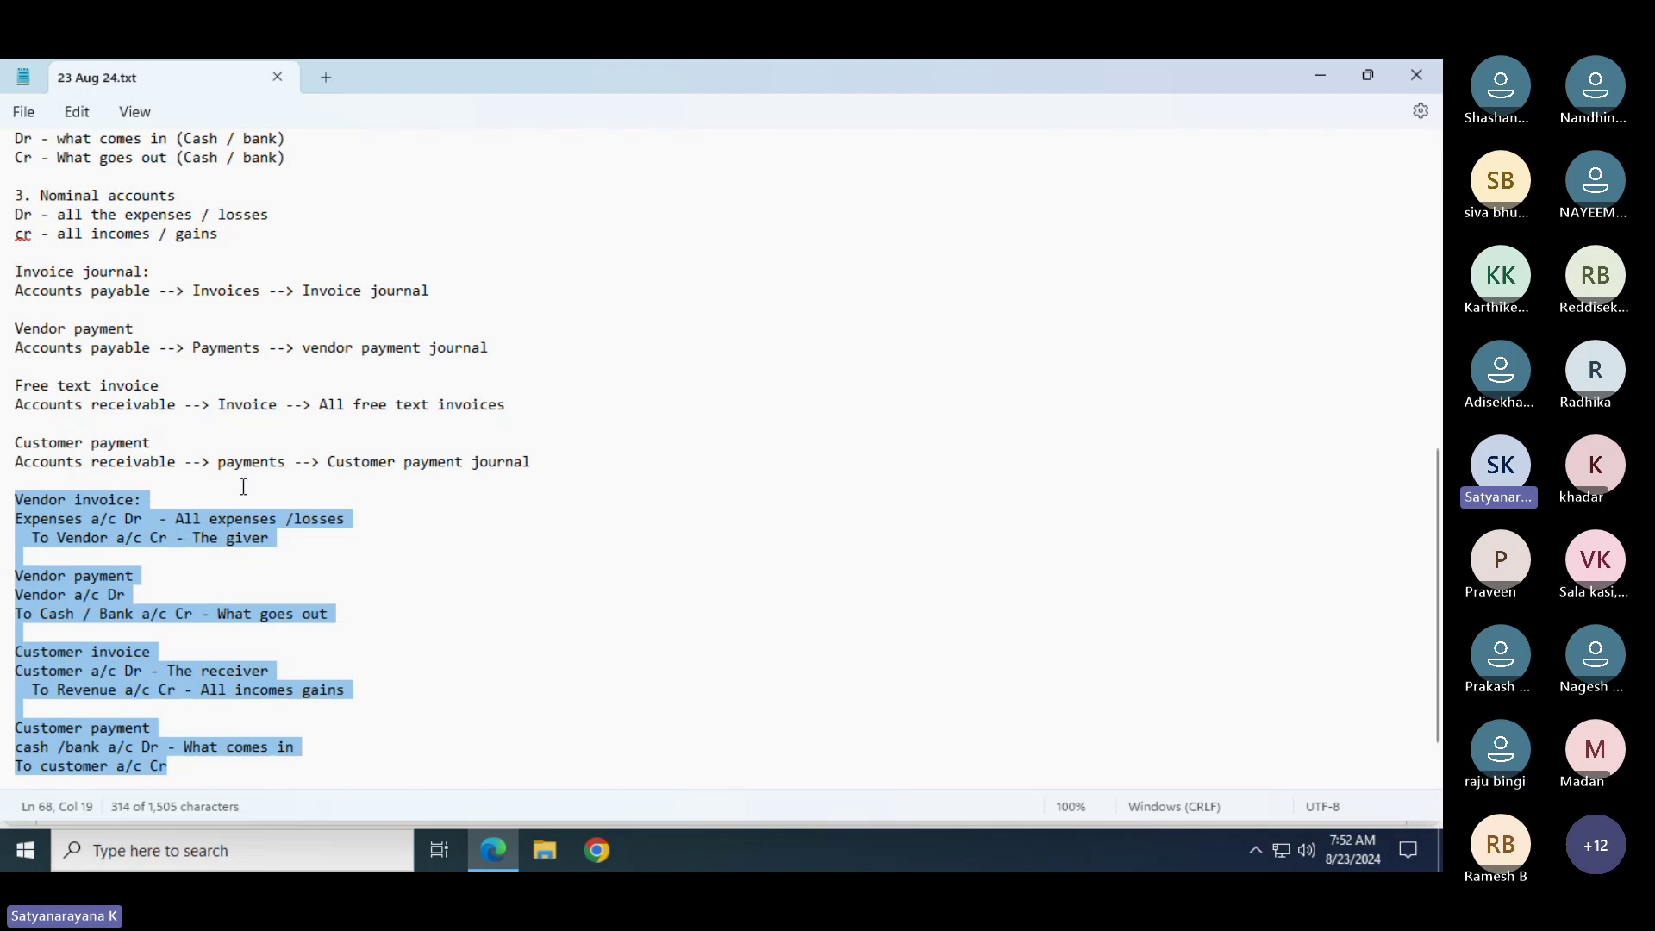
key(alt+Tab)
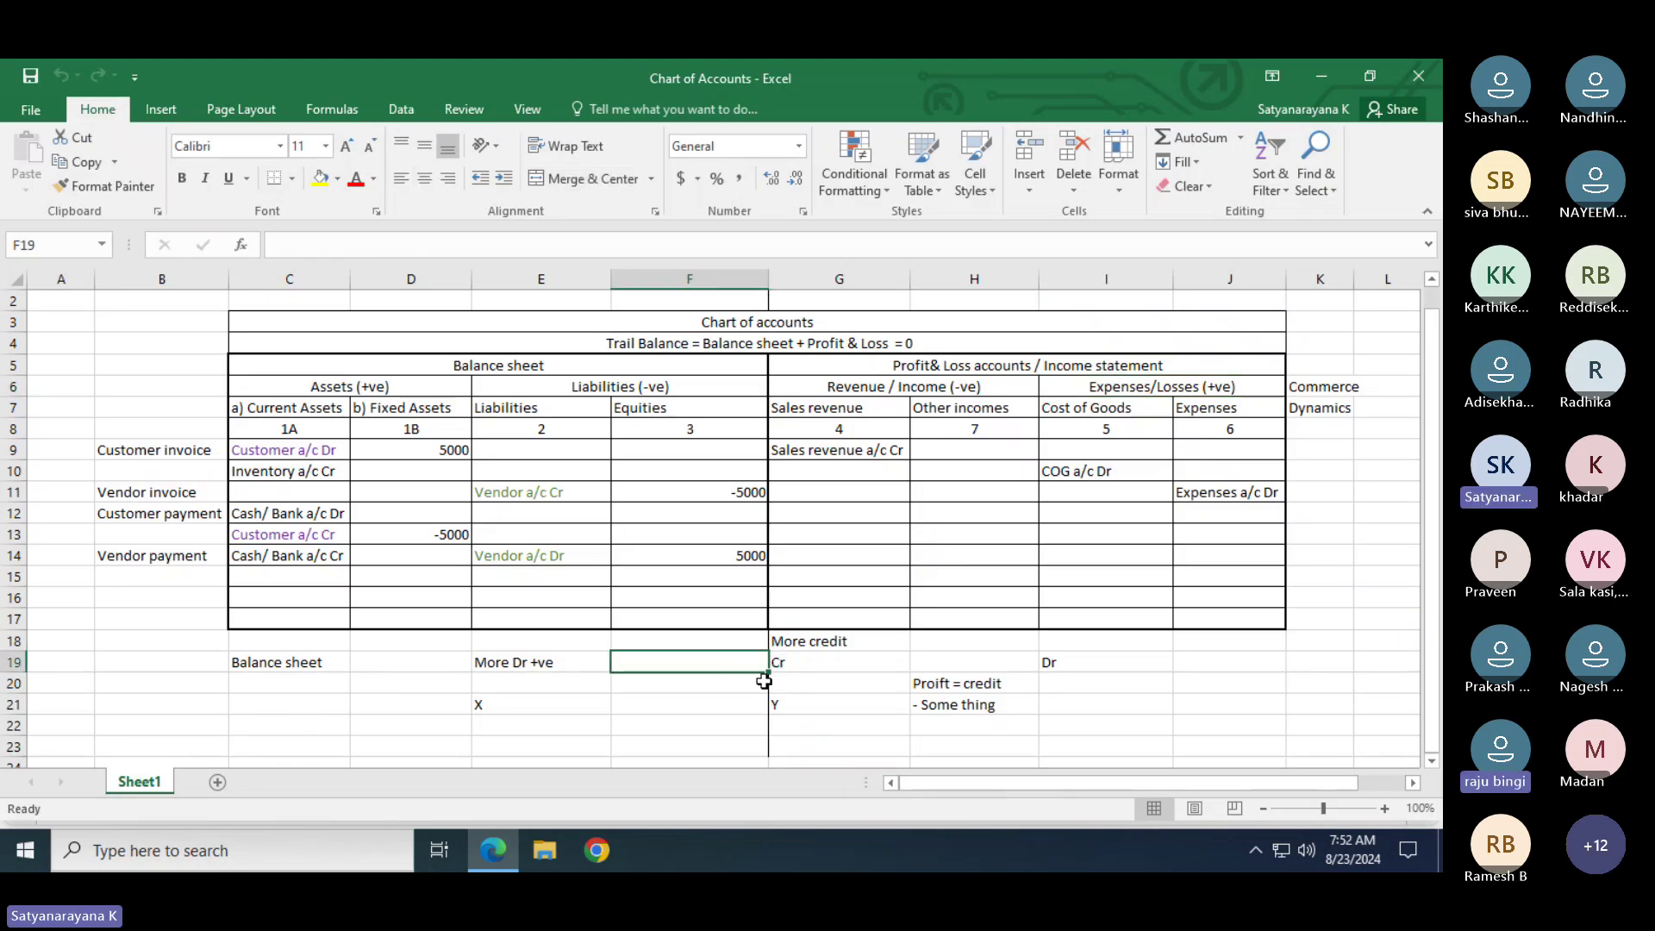
Cycle through the open windows from the Chart of Accounts workbook to Organization.png
key(alt+Tab)
key(alt+Tab)
key(alt+Tab)
key(alt+Tab)
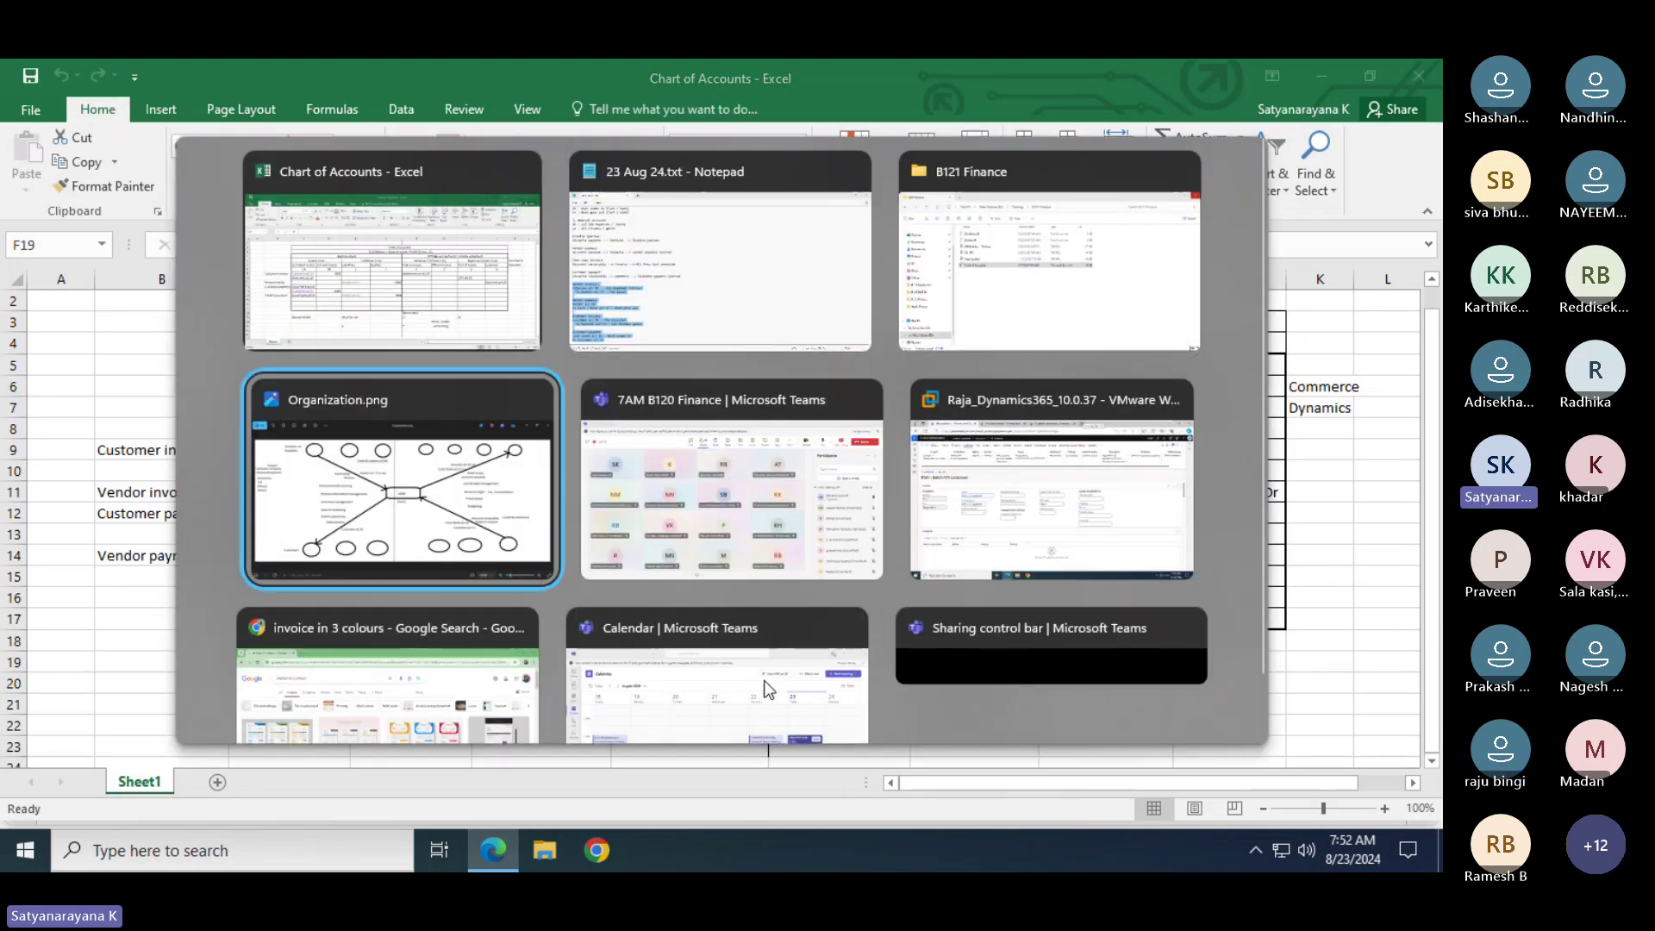